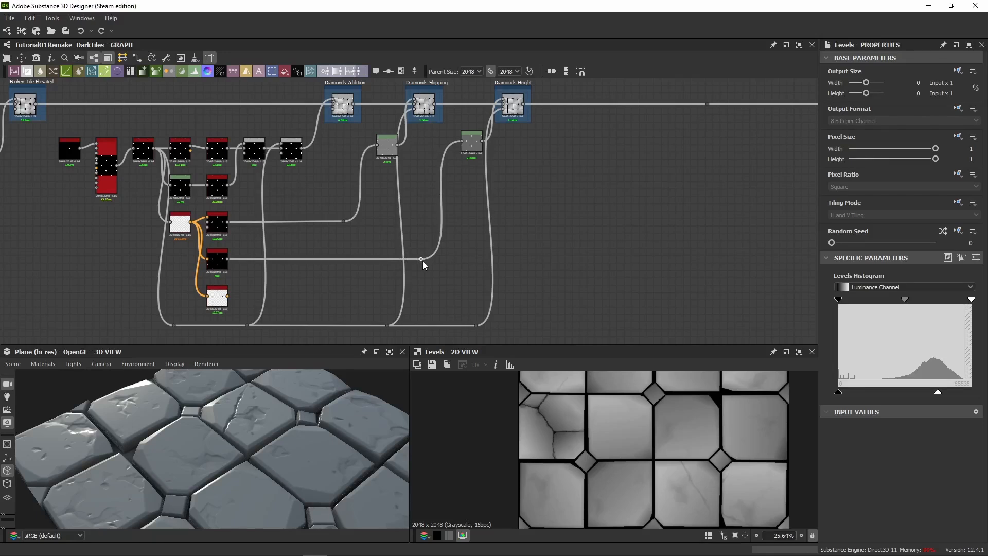
# Select the entire node chain up to Diamonds Height and move it away from the output nodes to lengthen the final link.
pyautogui.scroll(-7, 504, 201)
pyautogui.scroll(4, 543, 188)
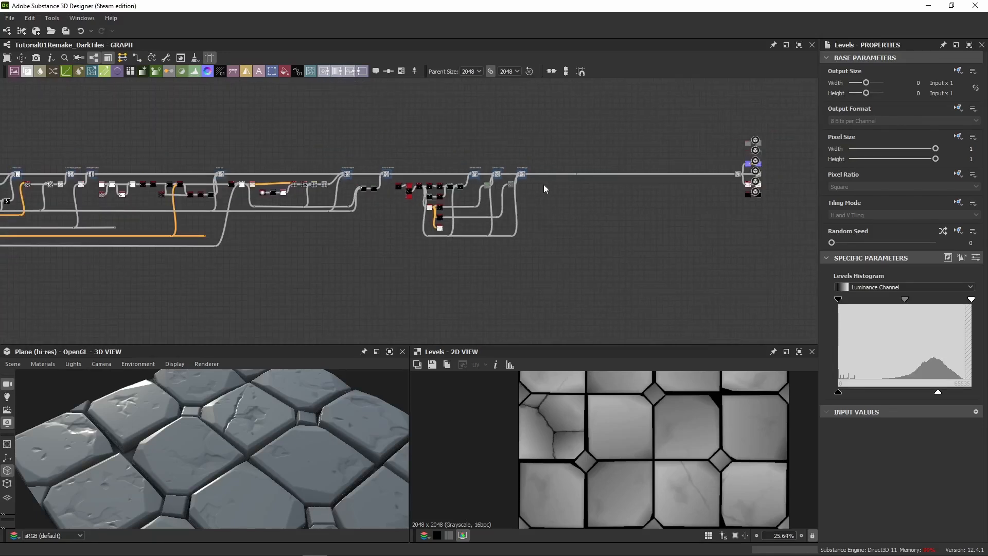
pyautogui.scroll(2, 117, 486)
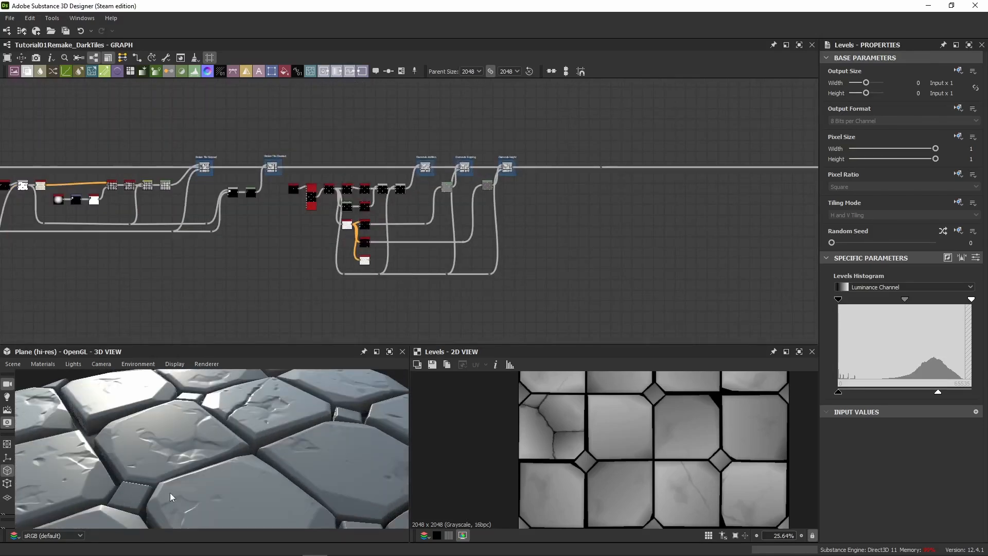
pyautogui.moveTo(172, 496); pyautogui.dragTo(232, 475)
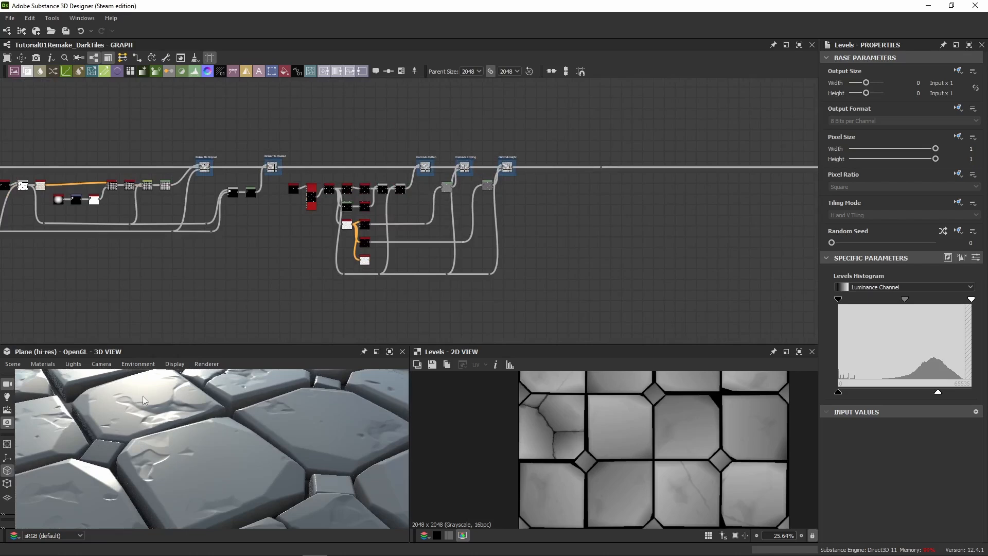
pyautogui.scroll(-2, 560, 183)
pyautogui.scroll(-4, 683, 177)
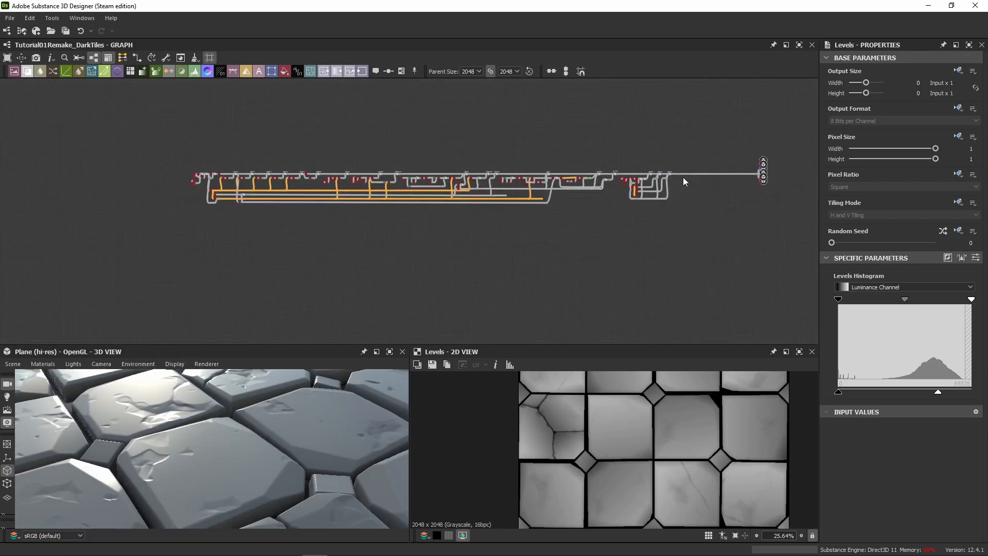
pyautogui.moveTo(679, 138); pyautogui.dragTo(114, 264)
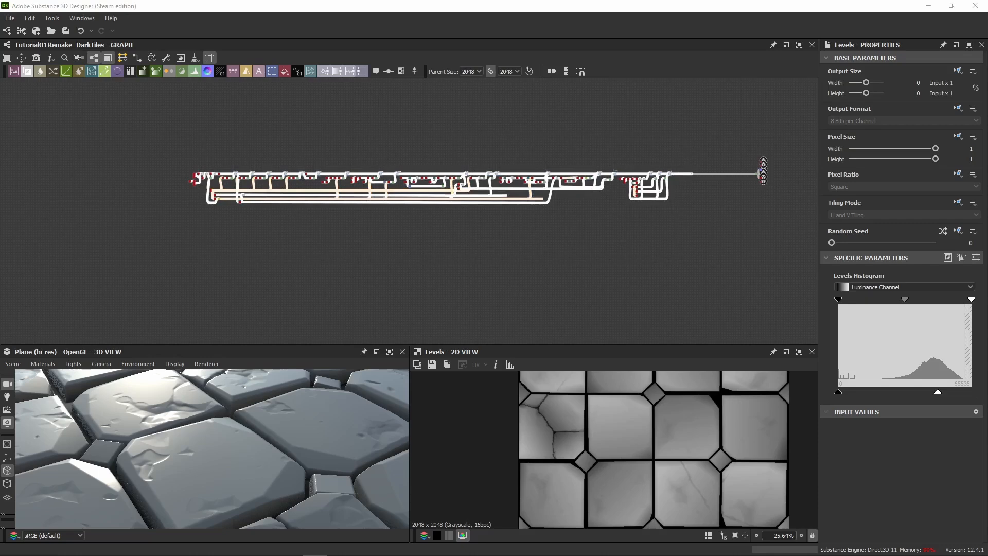
pyautogui.scroll(4, 601, 159)
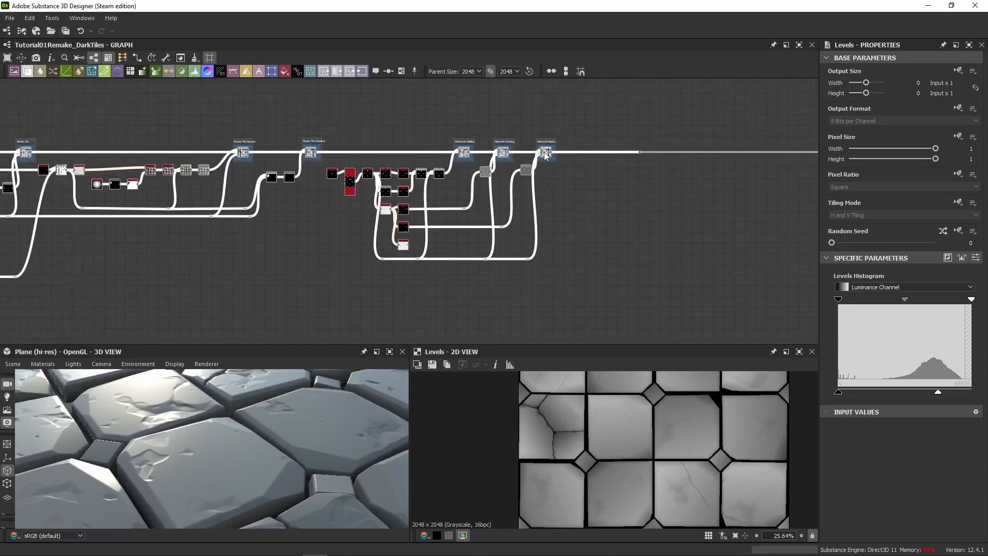
pyautogui.moveTo(545, 155); pyautogui.dragTo(38, 156)
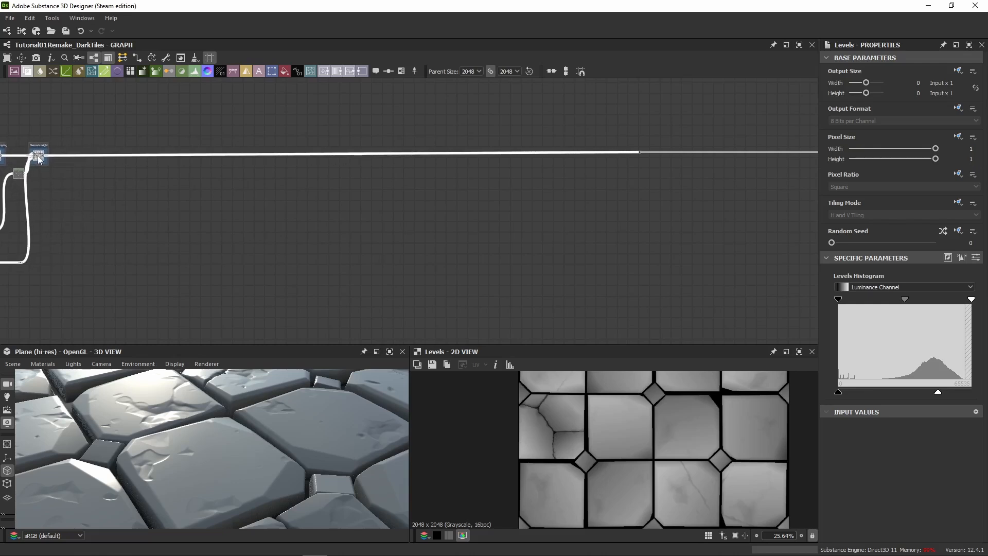
# Paste the framed Overall Height Lowered Levels node after Diamonds Height and feed it the Diamonds Height blend output.
pyautogui.moveTo(140, 175); pyautogui.dragTo(301, 190, button='middle')
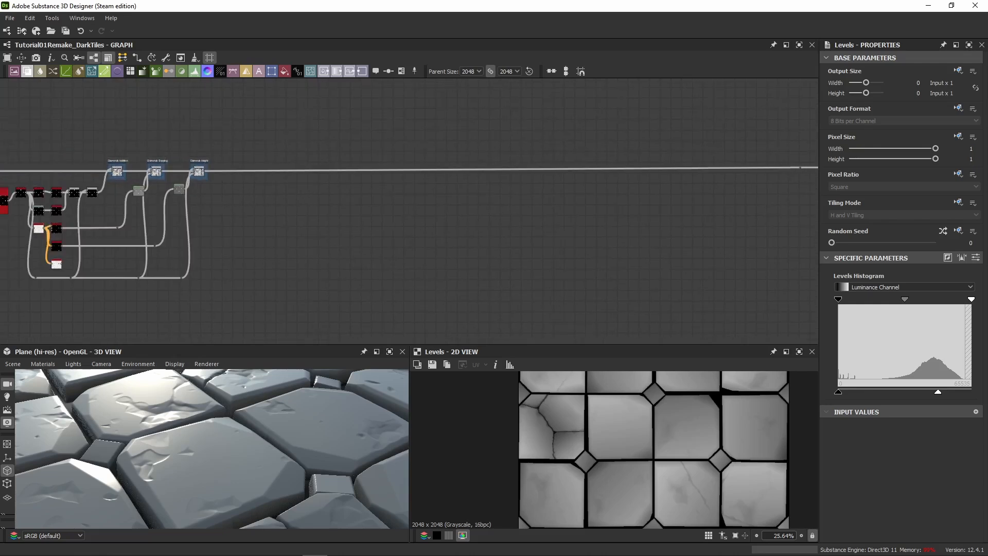
pyautogui.scroll(8, 188, 140)
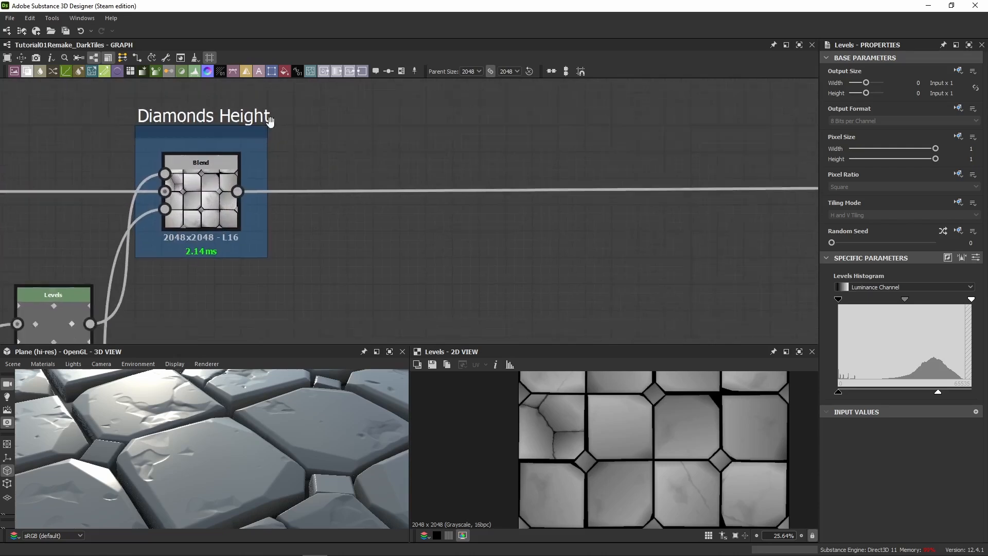
pyautogui.scroll(-4, 260, 202)
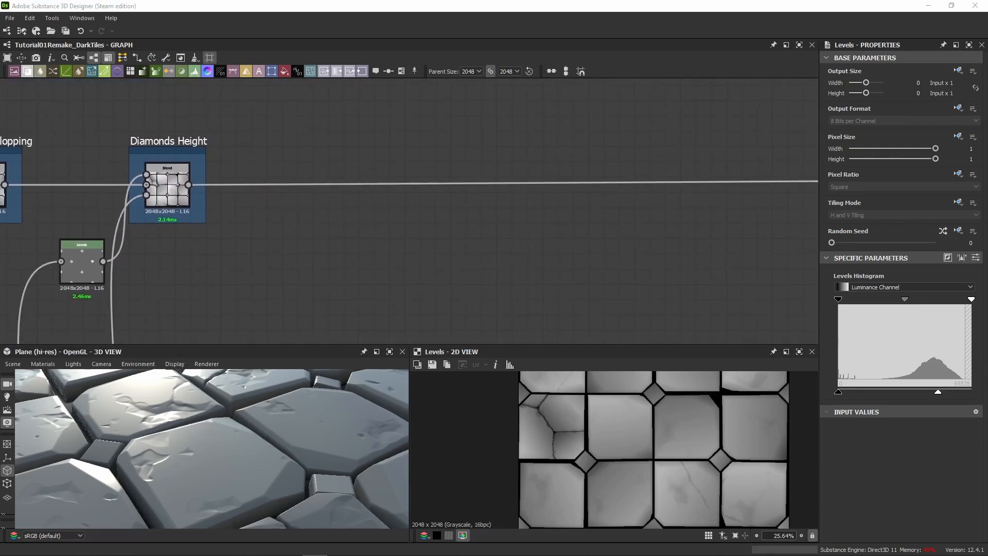
pyautogui.hotkey('ctrl', 'v')
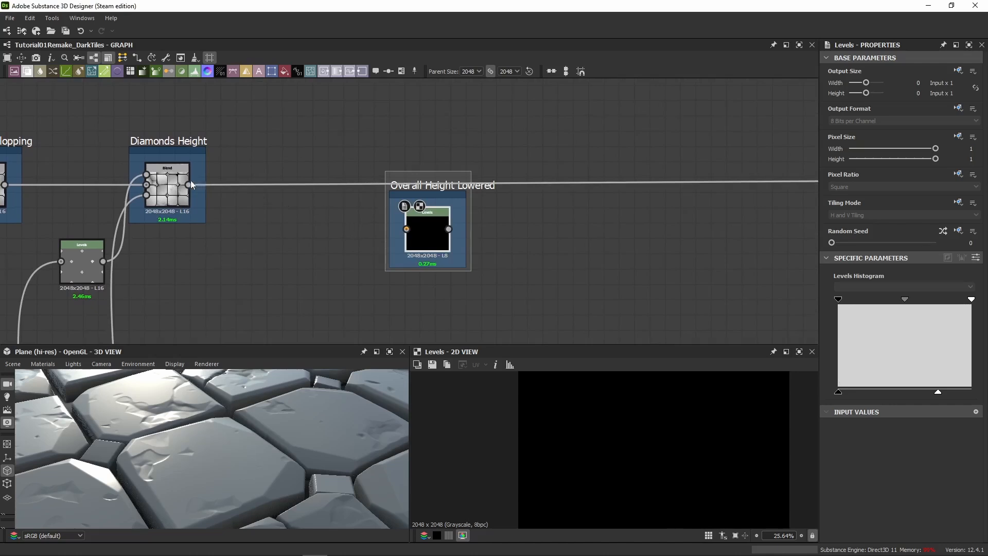
pyautogui.moveTo(188, 184); pyautogui.dragTo(405, 229)
# Route the Overall Height Lowered output through a dot on the outgoing link and align the node beside Diamonds Height.
pyautogui.moveTo(483, 221); pyautogui.dragTo(288, 220, button='middle')
pyautogui.scroll(-2, 298, 222)
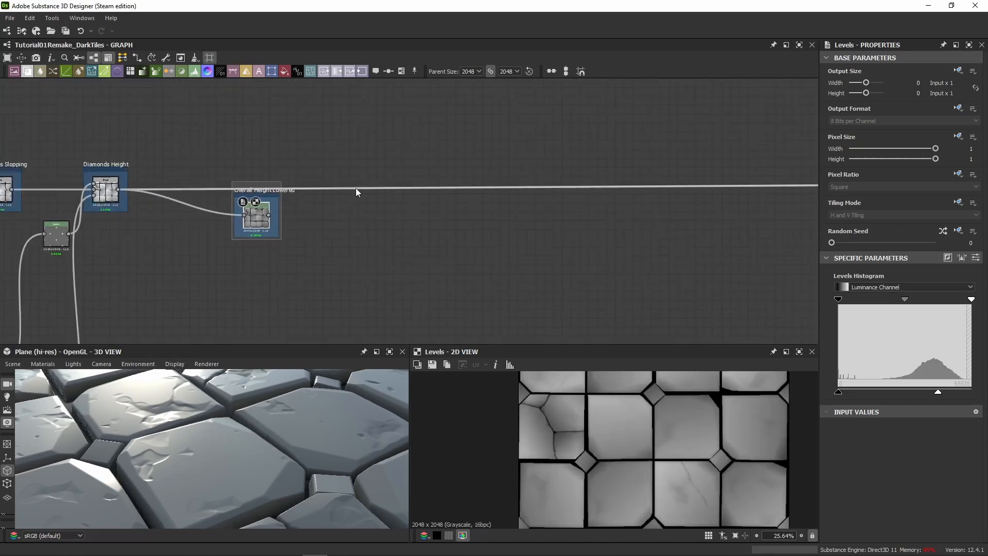
pyautogui.doubleClick(357, 188)
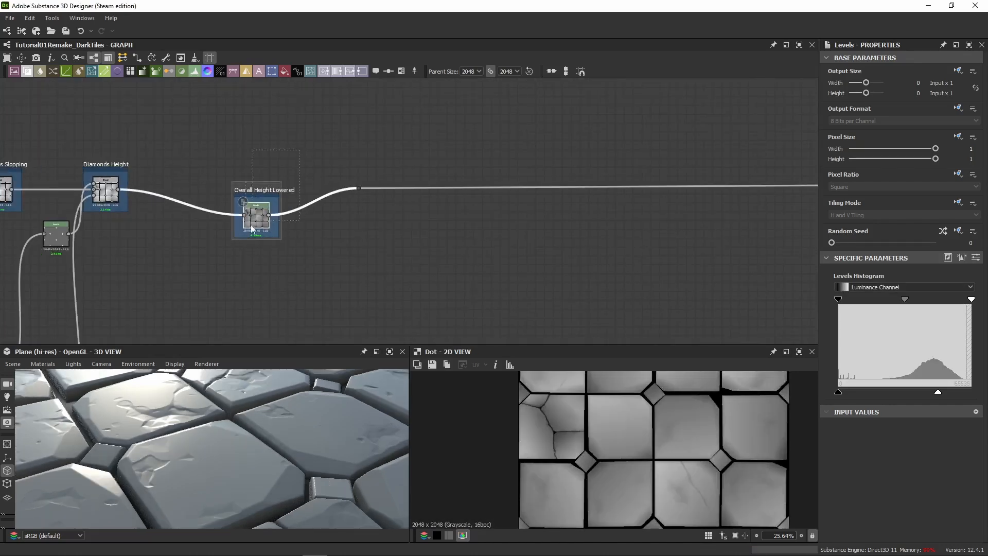
pyautogui.moveTo(255, 216); pyautogui.dragTo(185, 190)
# Compare the tiles' height in the side-on 3D view with the Overall Height Lowered node disabled and enabled.
pyautogui.moveTo(277, 396); pyautogui.dragTo(110, 440)
pyautogui.moveTo(174, 479); pyautogui.dragTo(151, 437)
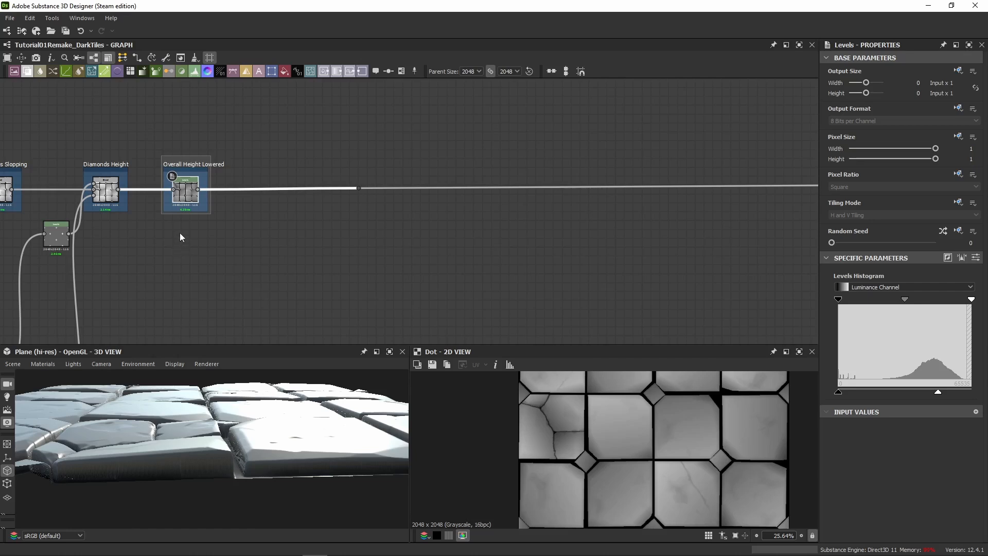
pyautogui.moveTo(180, 237); pyautogui.dragTo(302, 239, button='middle')
pyautogui.click(311, 212)
pyautogui.hotkey('shift', 'd')
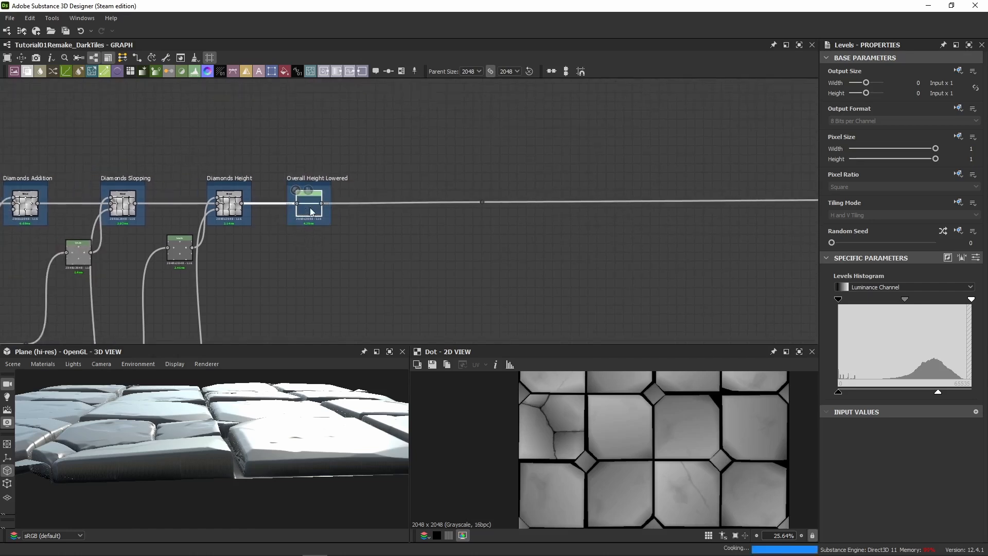
pyautogui.click(316, 271)
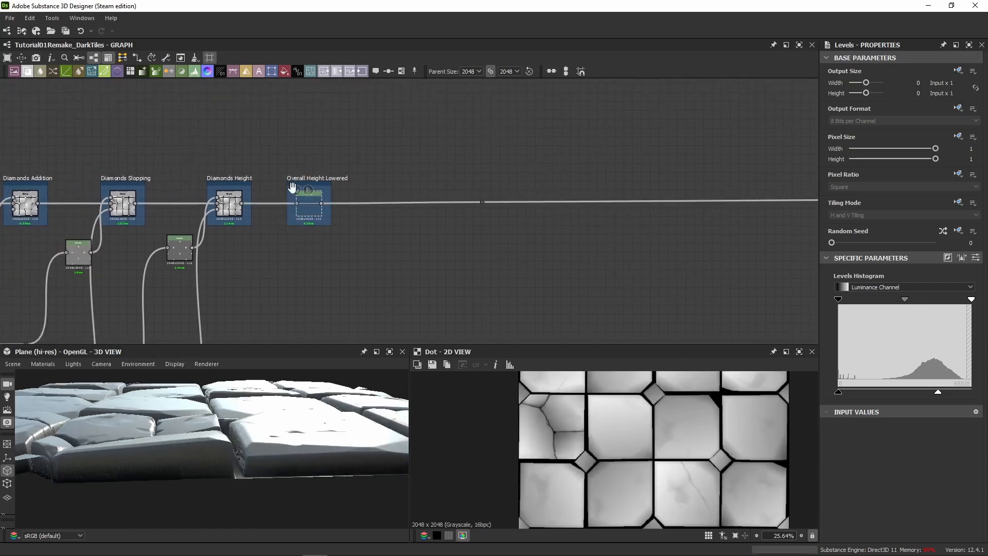
pyautogui.click(314, 210)
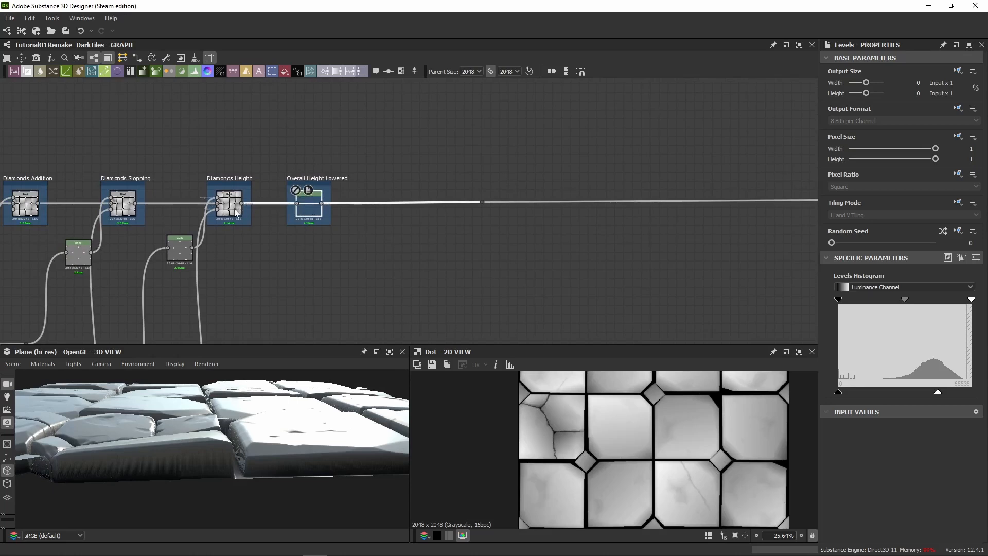
pyautogui.doubleClick(229, 206)
pyautogui.click(318, 208)
pyautogui.hotkey('shift', 'd')
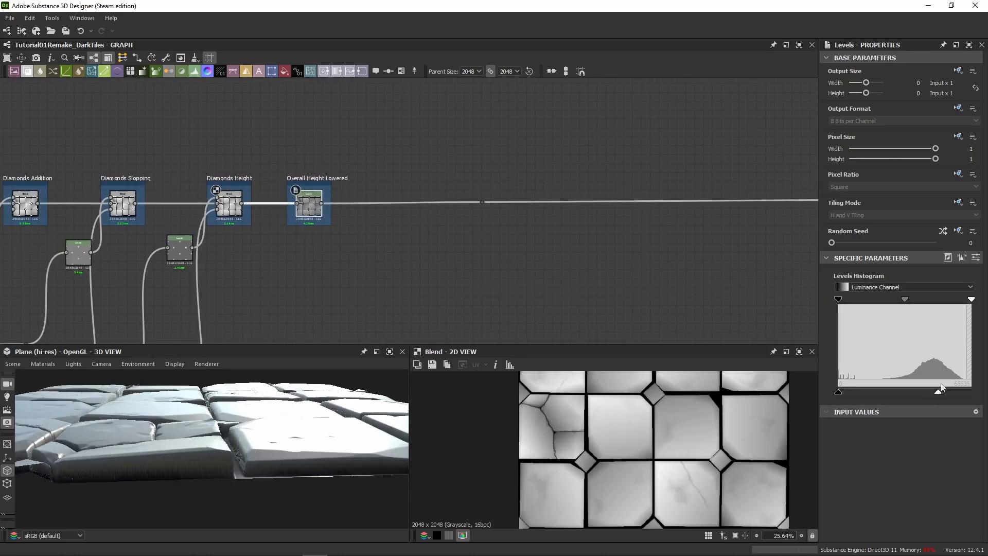
# Show the Overall Height Lowered parameters as sliders to check Level Out High, and preview the node's output.
pyautogui.click(975, 257)
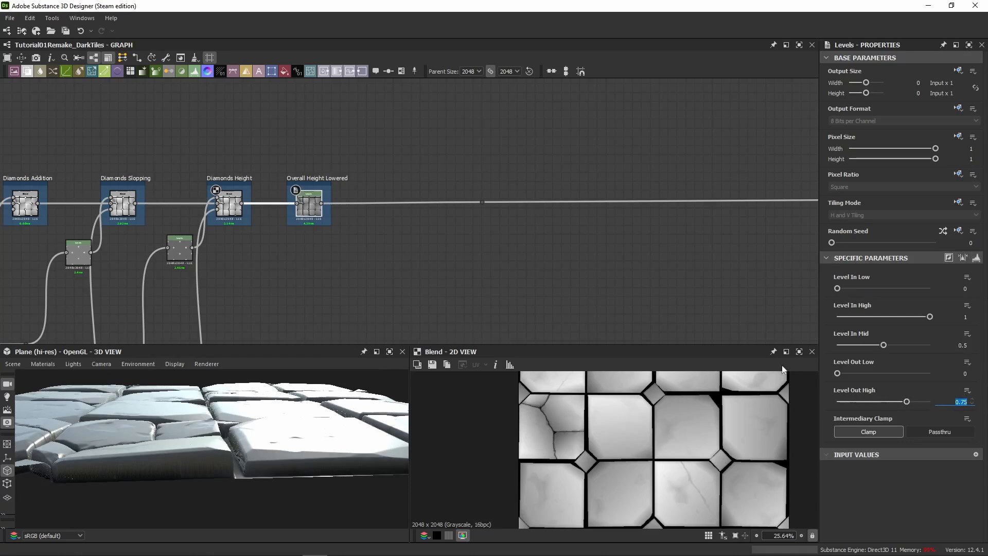
pyautogui.moveTo(351, 162); pyautogui.dragTo(282, 254)
pyautogui.scroll(2, 319, 209)
pyautogui.doubleClick(304, 204)
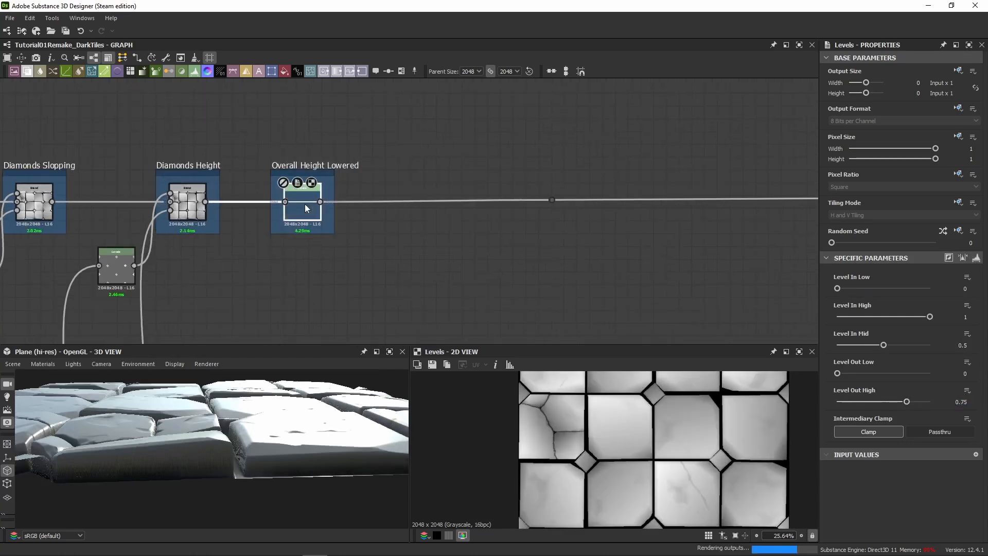
# Edit the default 3D material, set its Height Scale to 1, and examine the flattened tiles.
pyautogui.moveTo(238, 480); pyautogui.dragTo(211, 397)
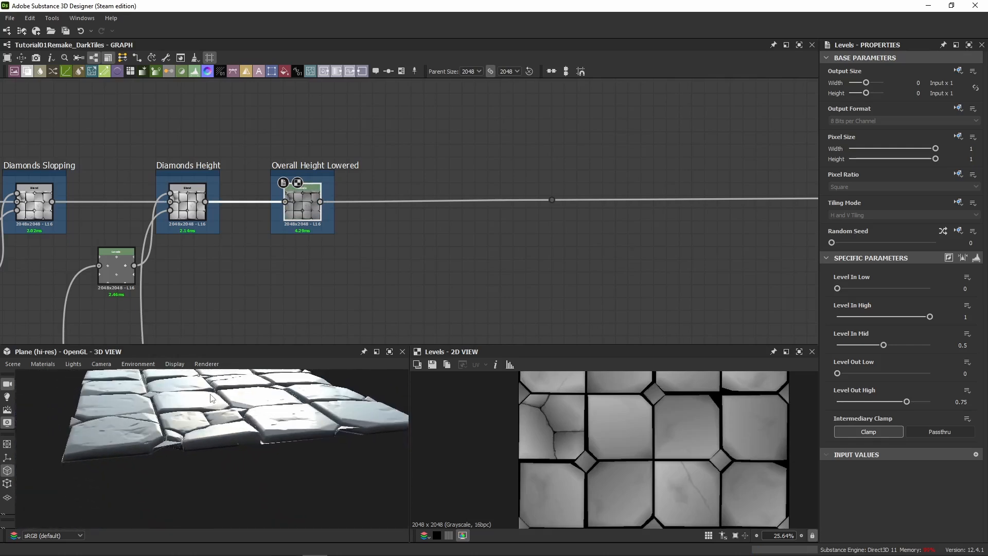
pyautogui.click(43, 363)
pyautogui.moveTo(54, 376)
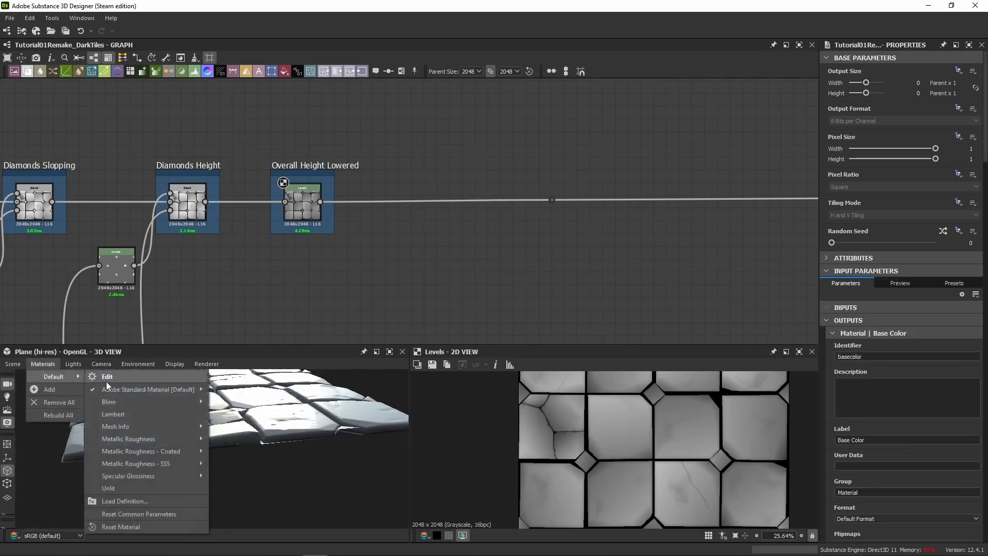
pyautogui.click(112, 380)
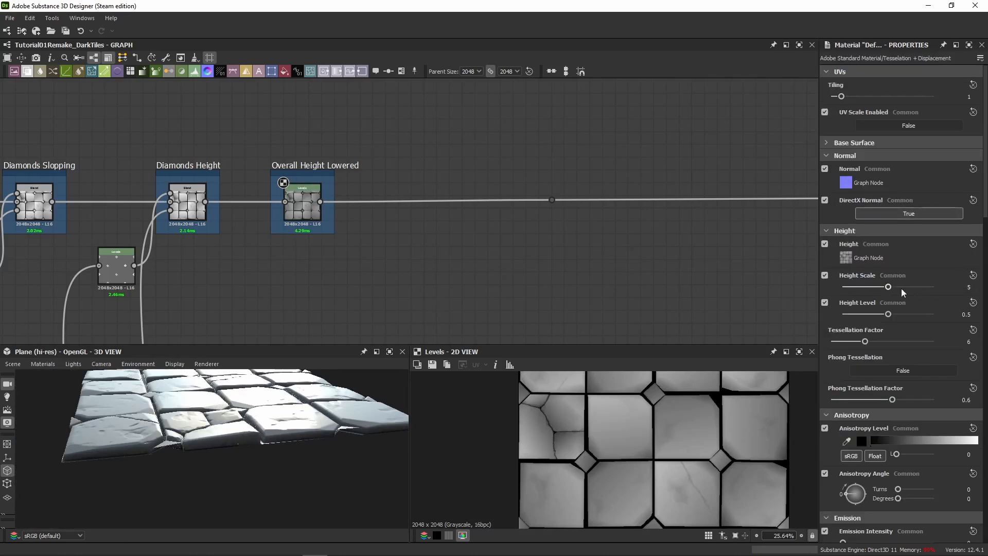
pyautogui.moveTo(888, 287); pyautogui.dragTo(854, 289)
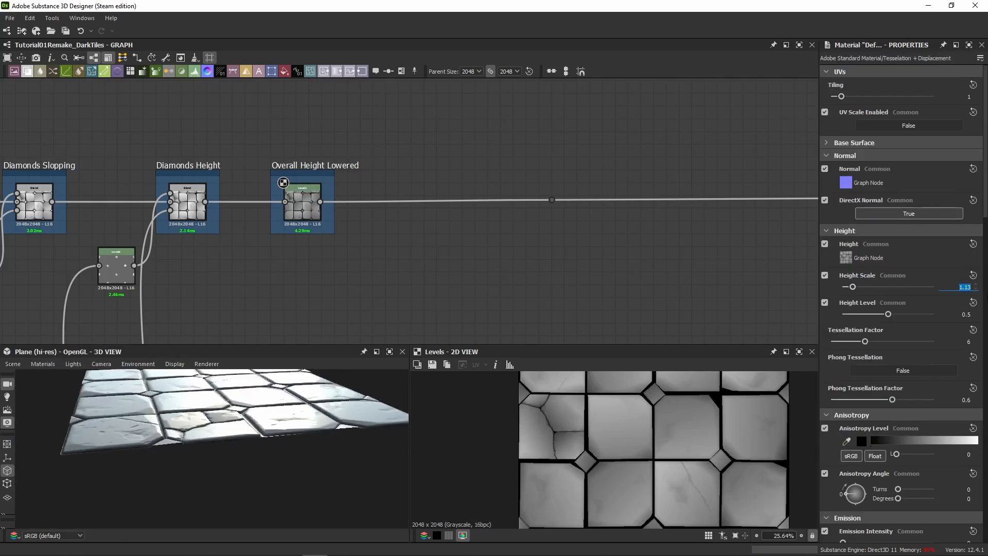
pyautogui.write('1')
pyautogui.press('Return')
pyautogui.scroll(3, 239, 378)
pyautogui.moveTo(240, 378); pyautogui.dragTo(285, 444)
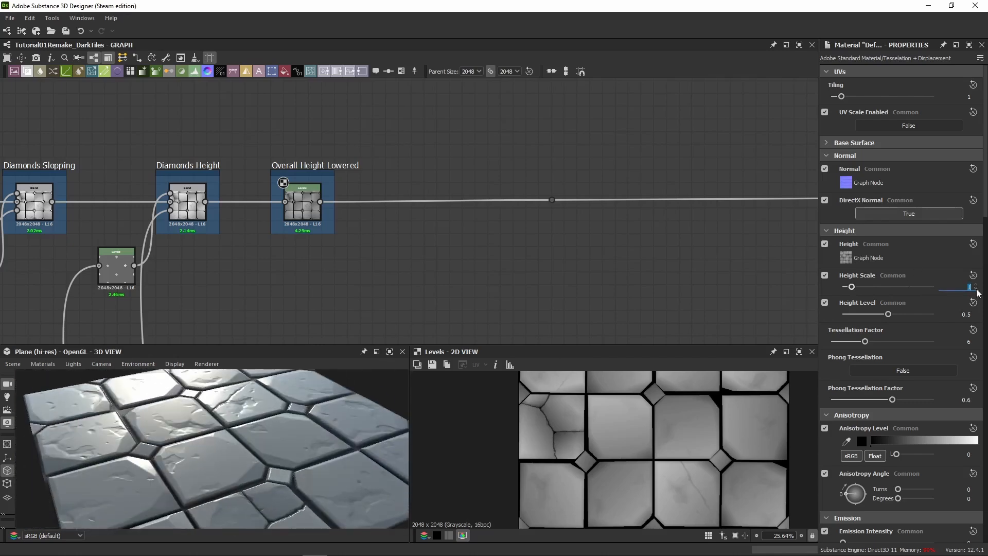
# Set the material's Height Scale to 5 and examine the tiles from above.
pyautogui.write('5')
pyautogui.press('Return')
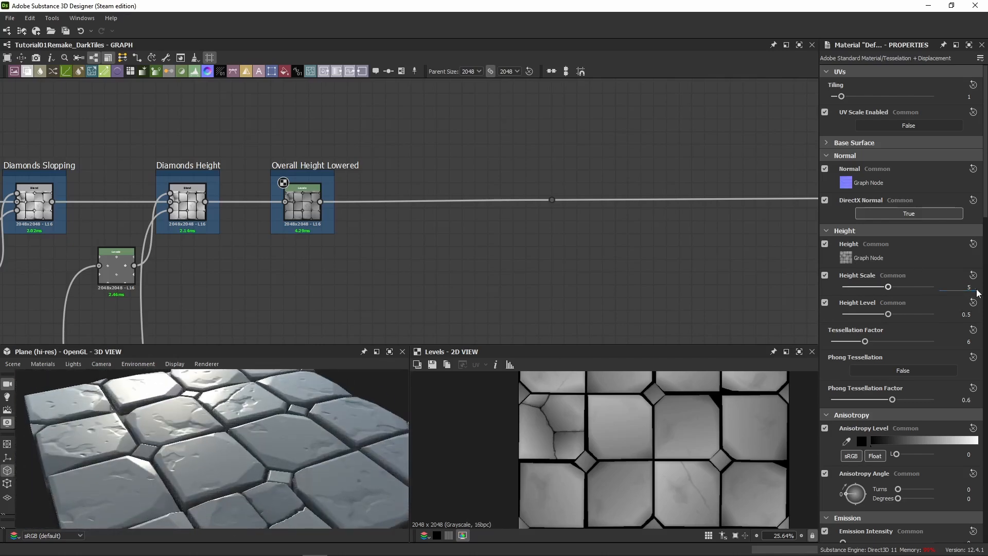
pyautogui.click(297, 207)
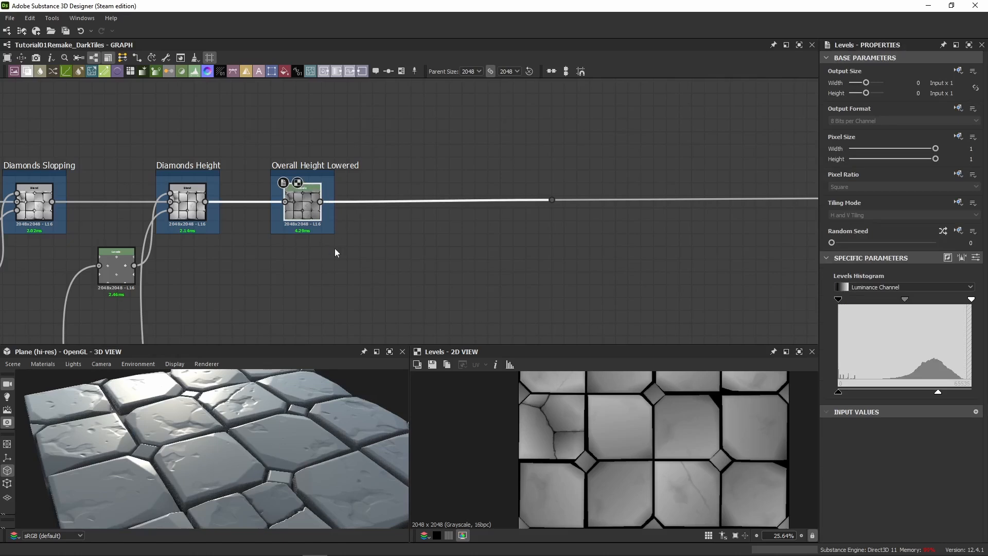
pyautogui.moveTo(261, 448); pyautogui.dragTo(258, 483)
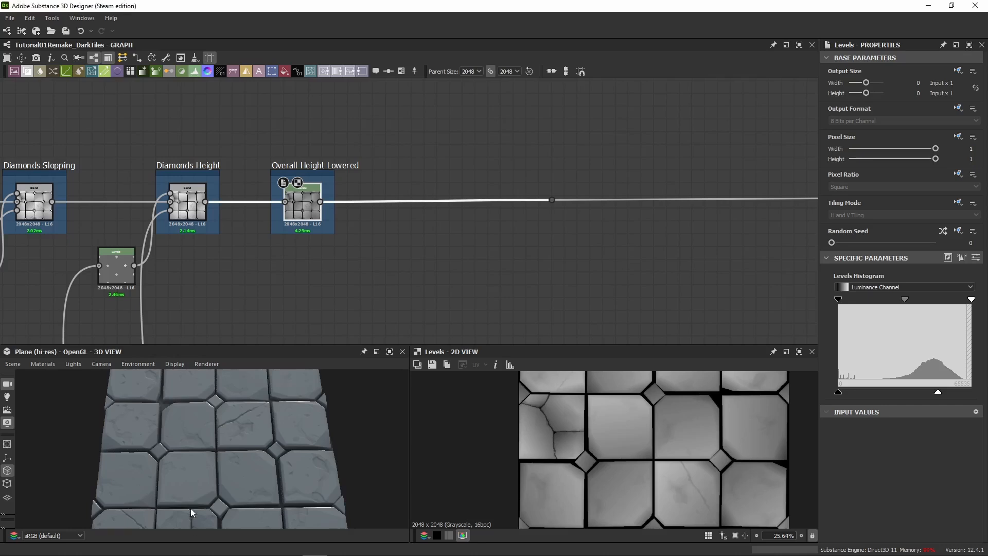
pyautogui.moveTo(201, 509); pyautogui.dragTo(220, 457)
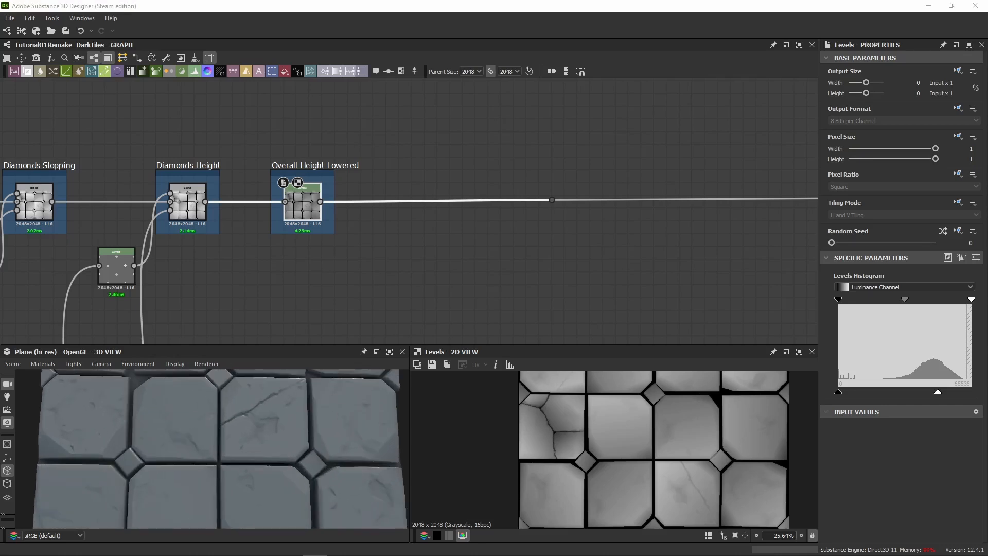
# Paste an Ambient Occlusion (HBAO) node below the final Levels node and connect the Levels output to its Height input.
pyautogui.press('Return')
pyautogui.scroll(-5, 489, 269)
pyautogui.moveTo(761, 298); pyautogui.dragTo(206, 244, button='middle')
pyautogui.scroll(4, 404, 225)
pyautogui.scroll(3, 183, 214)
pyautogui.moveTo(182, 214); pyautogui.dragTo(467, 290, button='middle')
pyautogui.hotkey('ctrl', 'v')
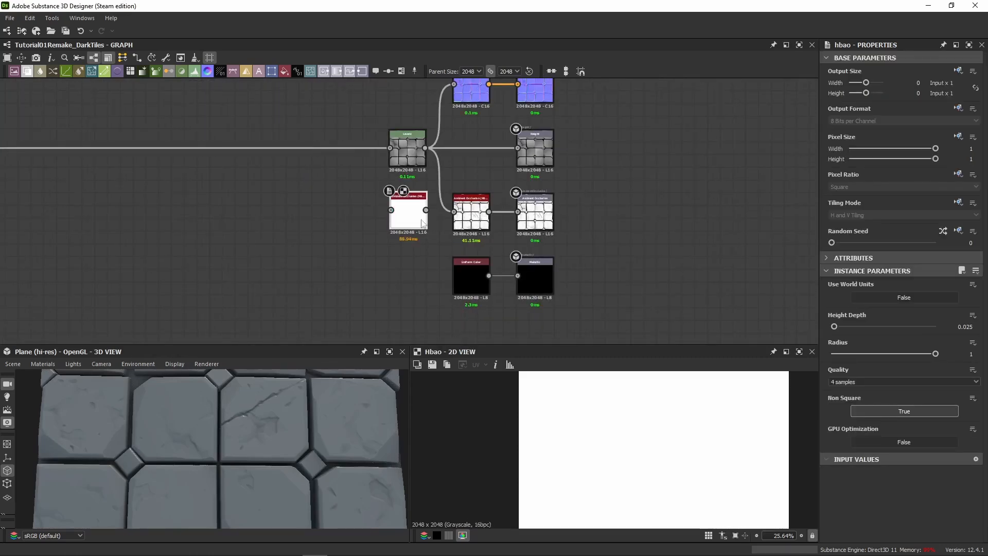
pyautogui.scroll(4, 413, 222)
pyautogui.moveTo(470, 135); pyautogui.dragTo(468, 180, button='middle')
pyautogui.moveTo(439, 115); pyautogui.dragTo(368, 243)
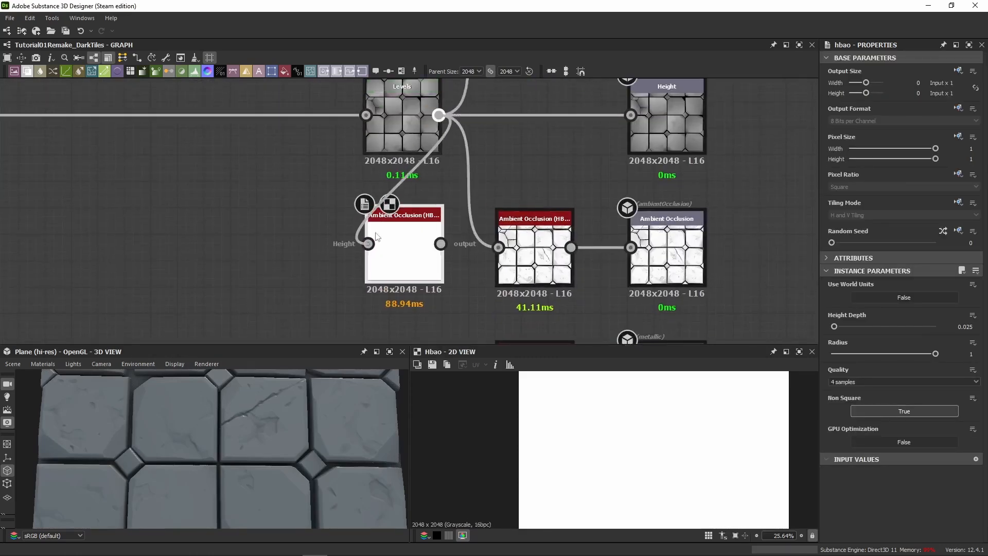
# Compare the settings and previews of both Ambient Occlusion (HBAO) nodes, and delete the pasted one.
pyautogui.doubleClick(528, 269)
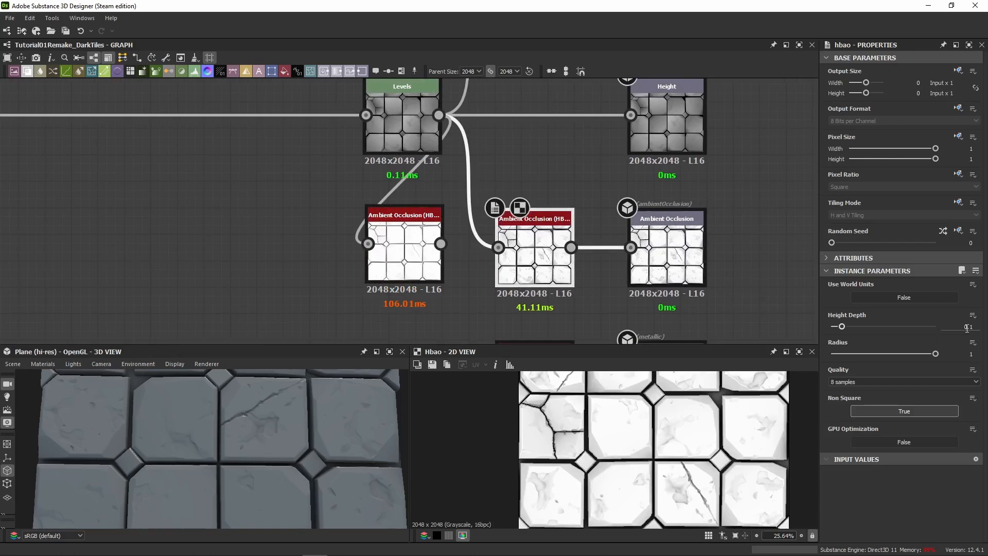
pyautogui.doubleClick(403, 257)
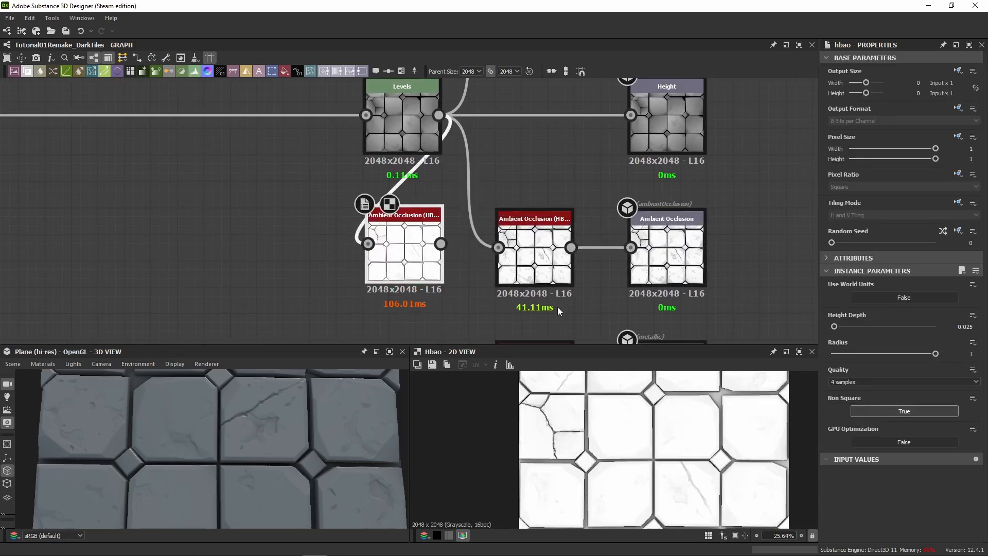
pyautogui.press('Delete')
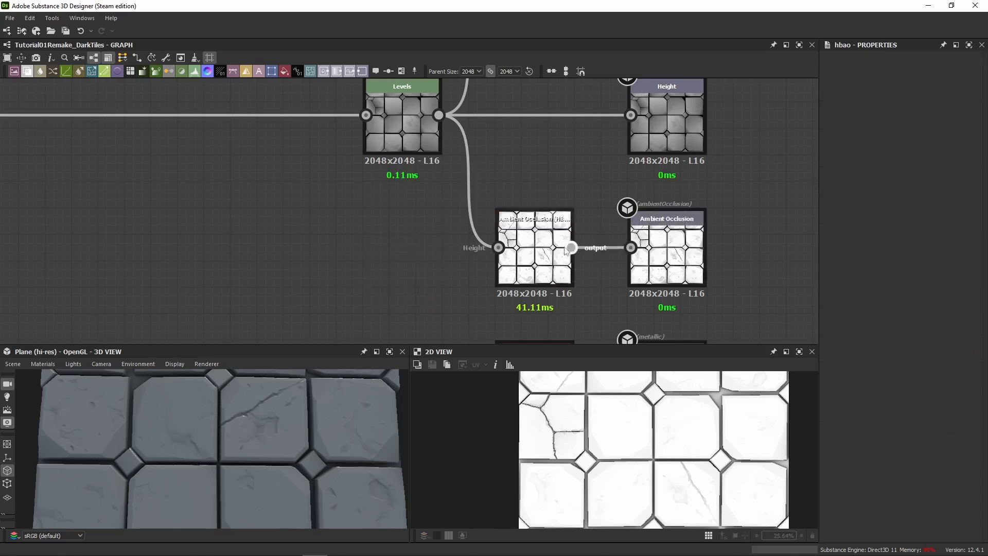
# Set the Height Depth of the Ambient Occlusion (HBAO) node to 0.025 and preview the Ambient Occlusion output.
pyautogui.click(565, 250)
pyautogui.click(968, 326)
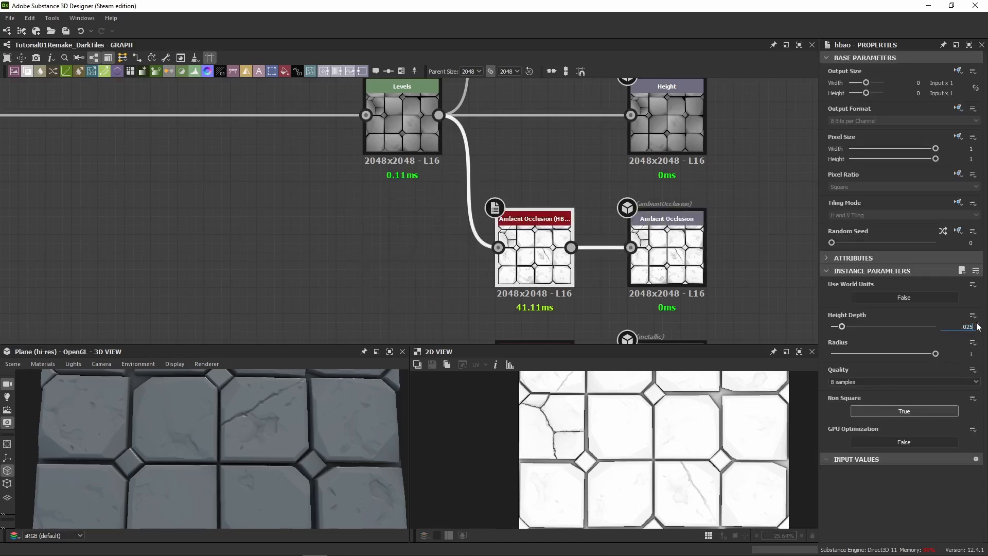
pyautogui.write('.025')
pyautogui.press('Return')
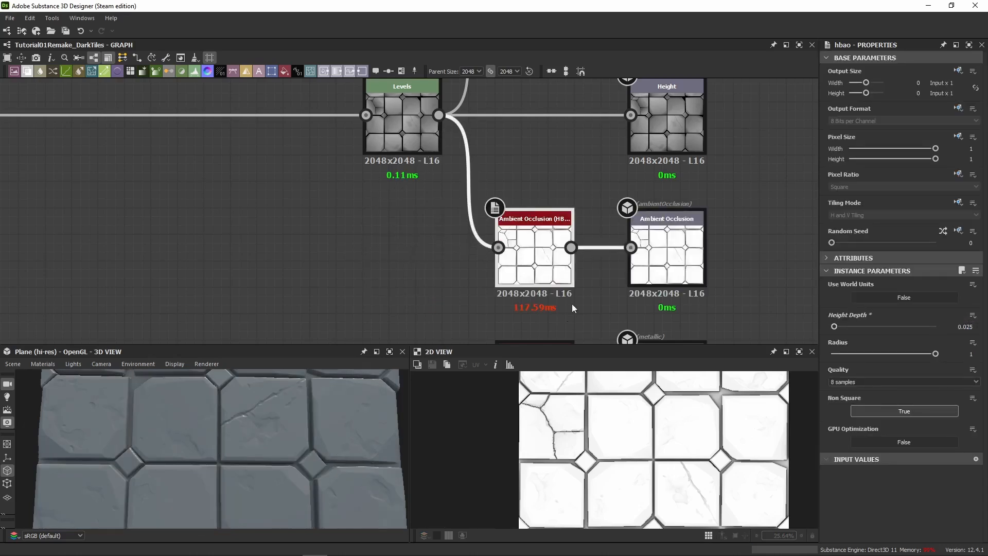
pyautogui.doubleClick(667, 252)
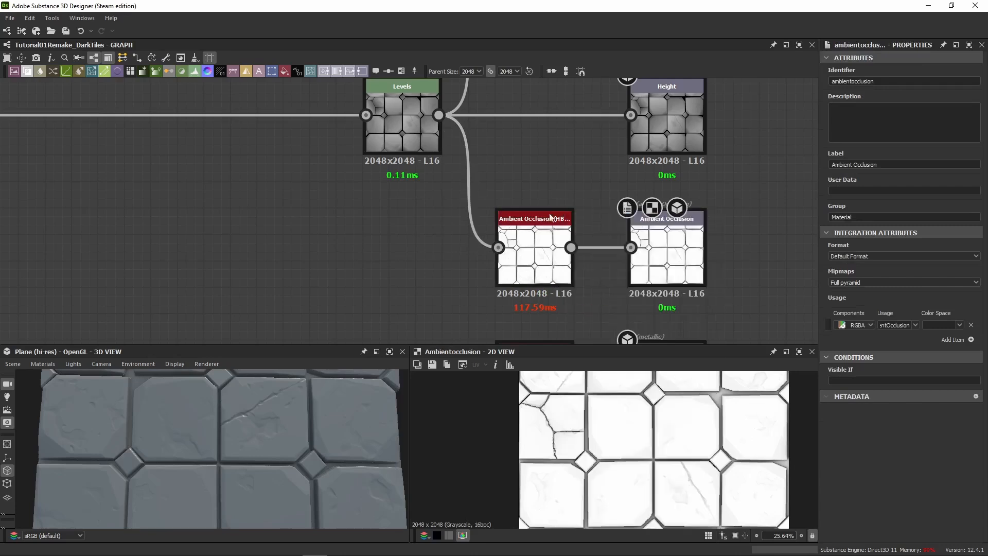
pyautogui.click(545, 220)
# Move the dot node farther along the connection after the Overall Height Lowered frame and place a Clouds 2 node with Scale 2 below that connection.
pyautogui.scroll(-8, 350, 304)
pyautogui.moveTo(31, 271); pyautogui.dragTo(425, 269, button='middle')
pyautogui.moveTo(180, 256); pyautogui.dragTo(515, 252, button='middle')
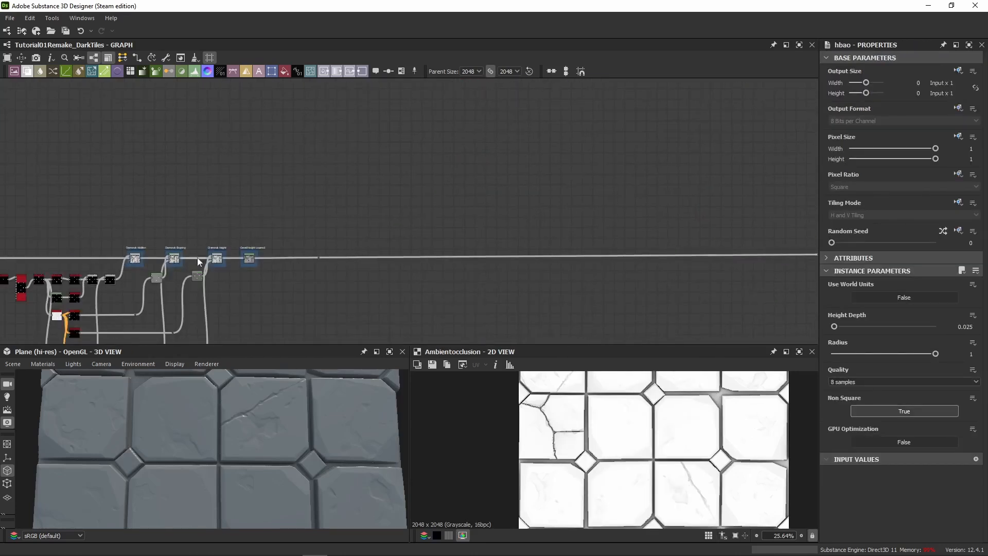
pyautogui.moveTo(116, 256); pyautogui.dragTo(597, 228, button='middle')
pyautogui.moveTo(669, 266); pyautogui.dragTo(263, 211, button='middle')
pyautogui.scroll(5, 338, 208)
pyautogui.scroll(3, 354, 215)
pyautogui.moveTo(338, 208); pyautogui.dragTo(376, 289, button='middle')
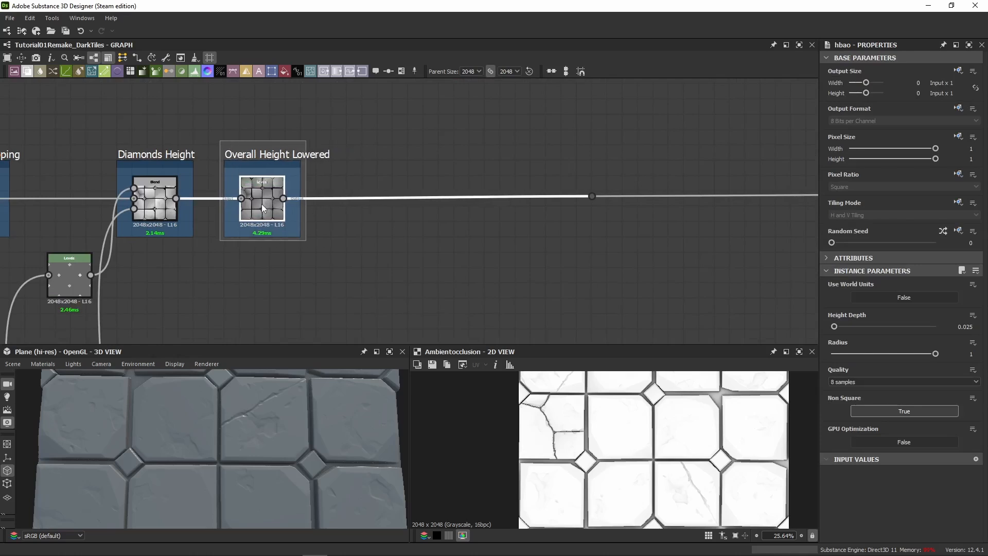
pyautogui.moveTo(591, 196); pyautogui.dragTo(805, 199)
pyautogui.moveTo(508, 238); pyautogui.dragTo(505, 226, button='middle')
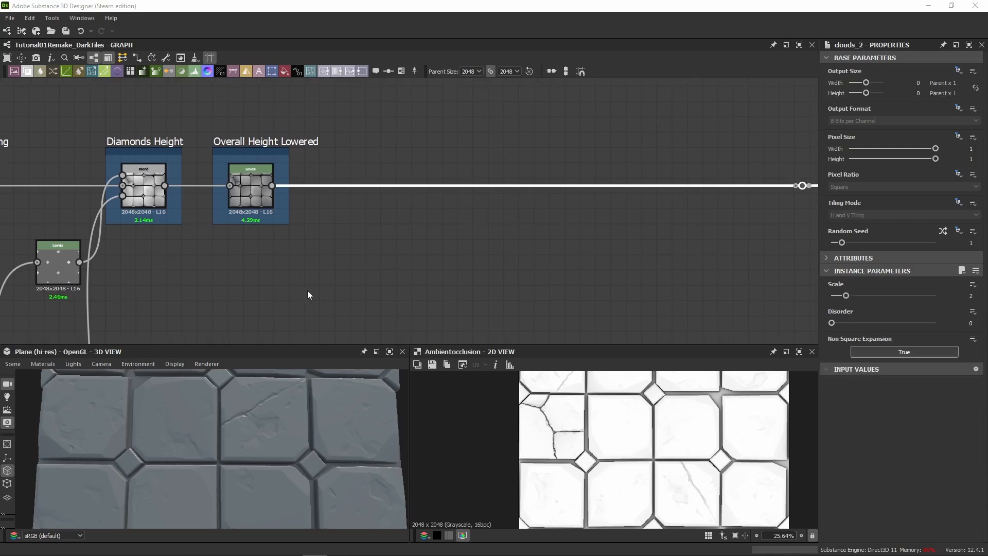
pyautogui.moveTo(413, 215); pyautogui.dragTo(336, 265)
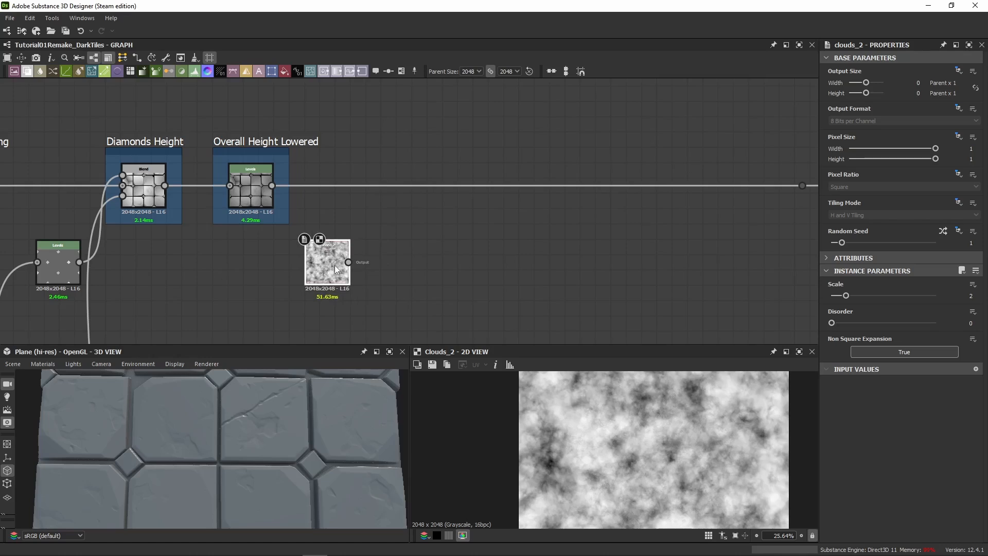
pyautogui.moveTo(335, 269); pyautogui.dragTo(266, 245, button='middle')
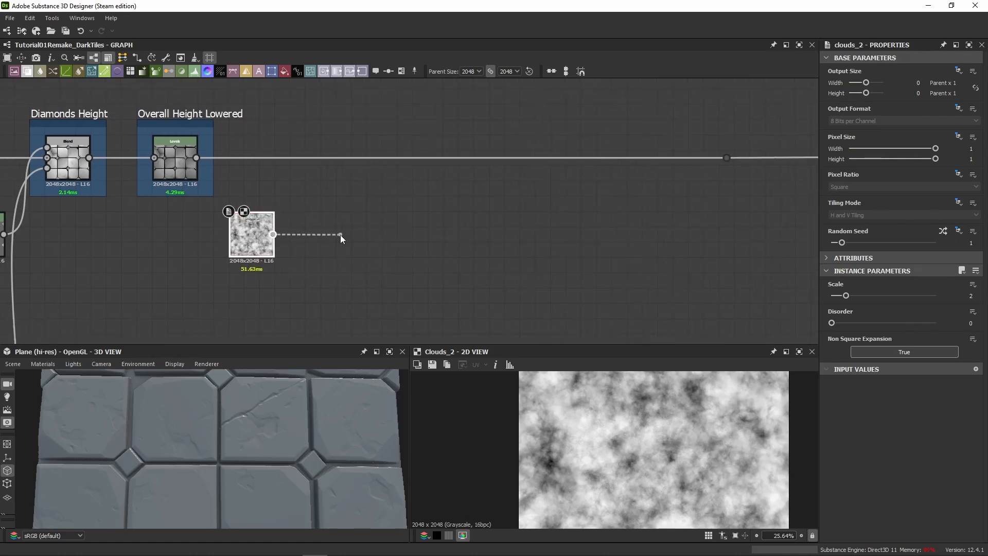
# Try a Blur HQ Grayscale node with its default settings on the Clouds 2 output, and delete it.
pyautogui.moveTo(340, 234); pyautogui.dragTo(341, 234)
pyautogui.write('blur')
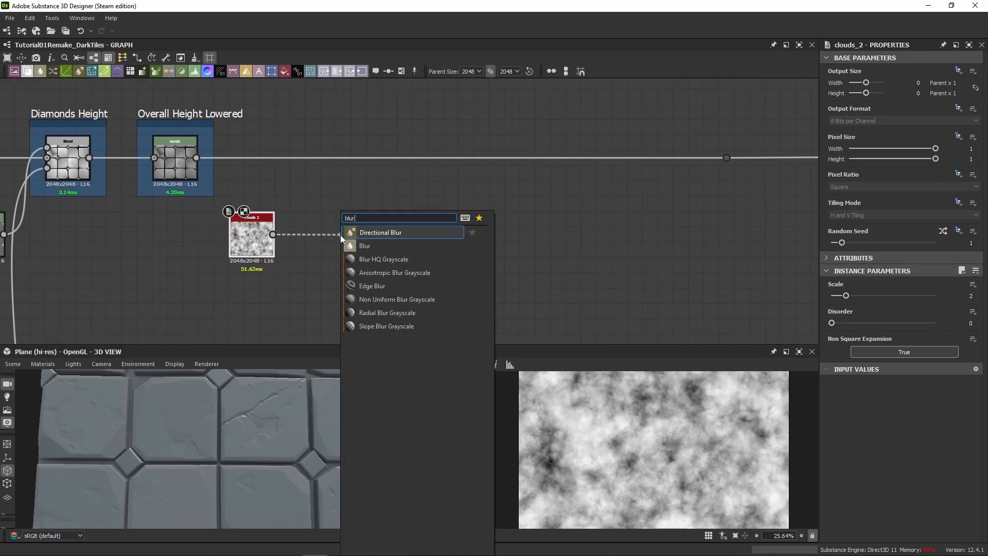
pyautogui.press('Down')
pyautogui.press('Down')
pyautogui.press('Return')
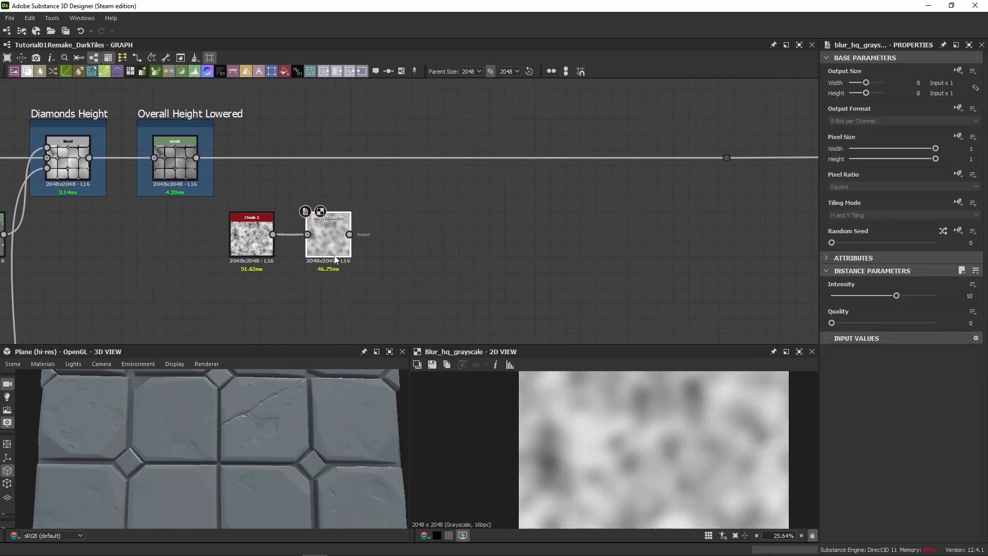
pyautogui.moveTo(415, 186); pyautogui.dragTo(327, 301)
pyautogui.press('Delete')
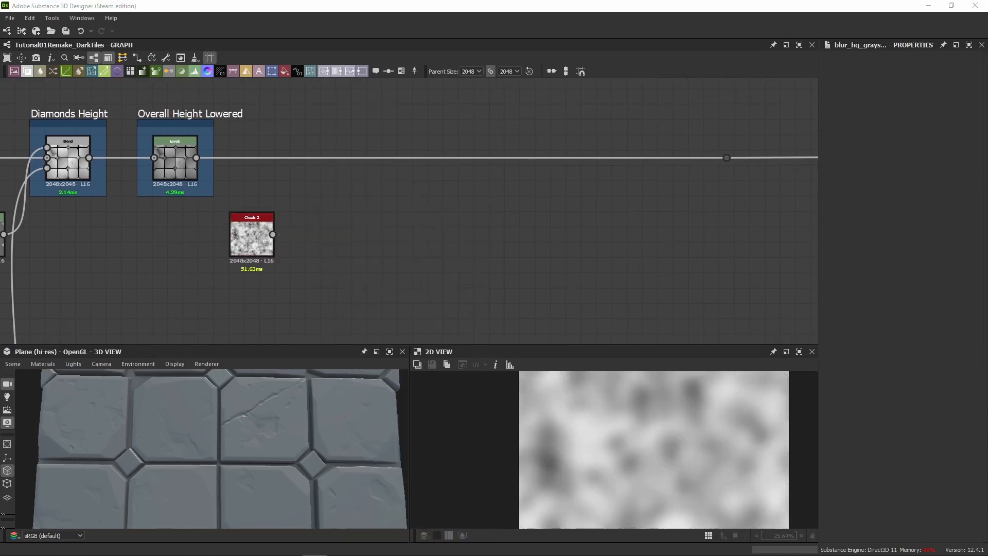
# Connect Clouds 2 to a Blur HQ Grayscale node with Intensity 1 and Quality 1, and feed it into a Quantize Grayscale node with 10 steps.
pyautogui.moveTo(404, 223); pyautogui.dragTo(336, 245)
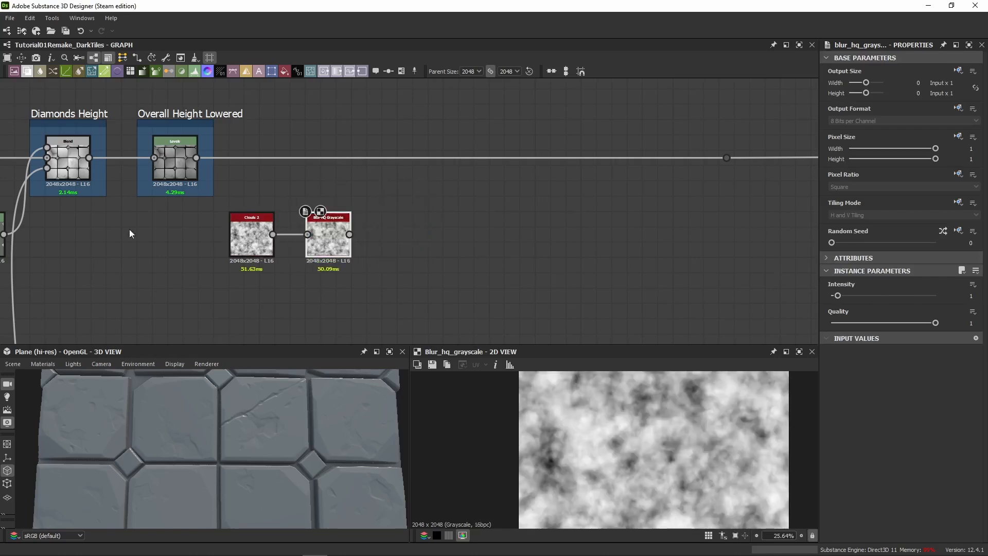
pyautogui.press('Return')
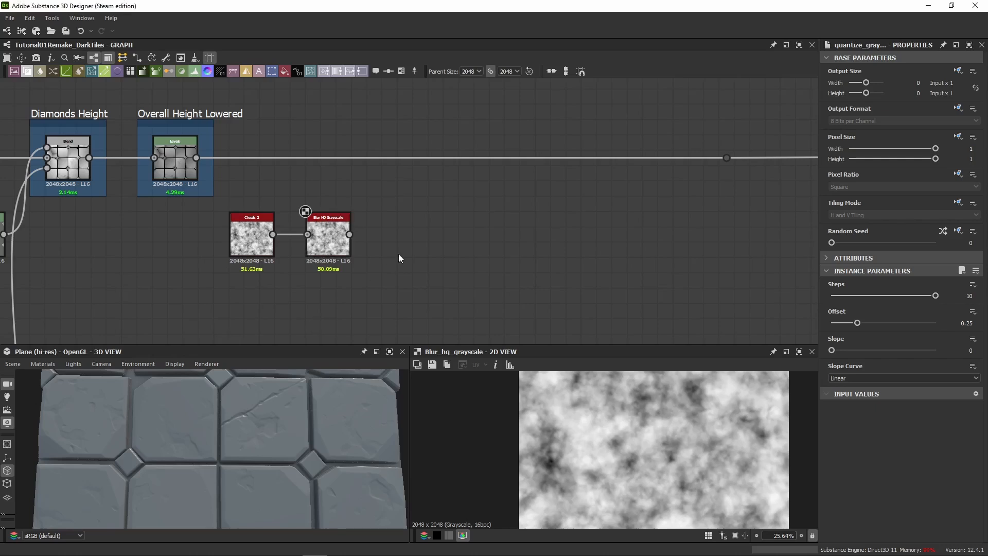
pyautogui.moveTo(350, 235); pyautogui.dragTo(404, 230)
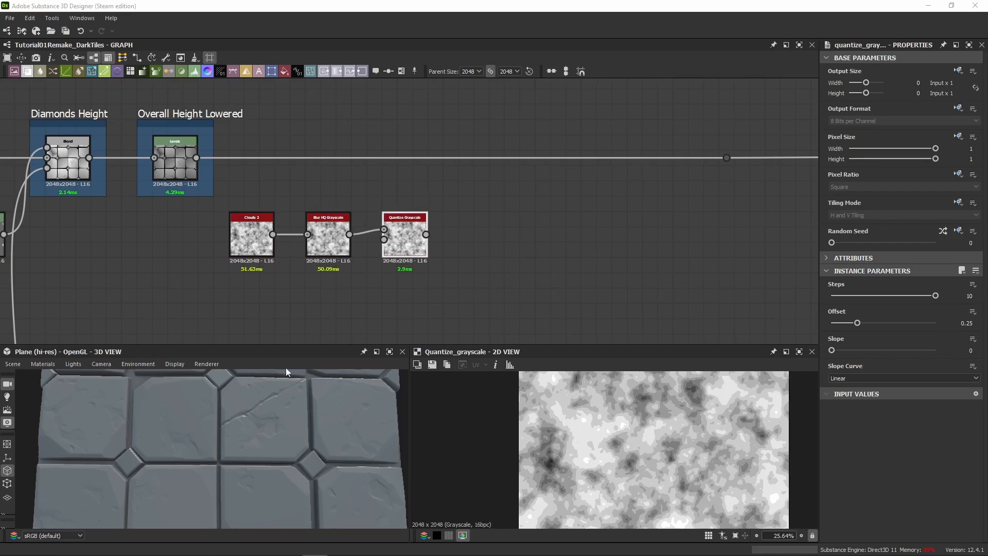
pyautogui.scroll(1, 684, 479)
pyautogui.scroll(1, 584, 452)
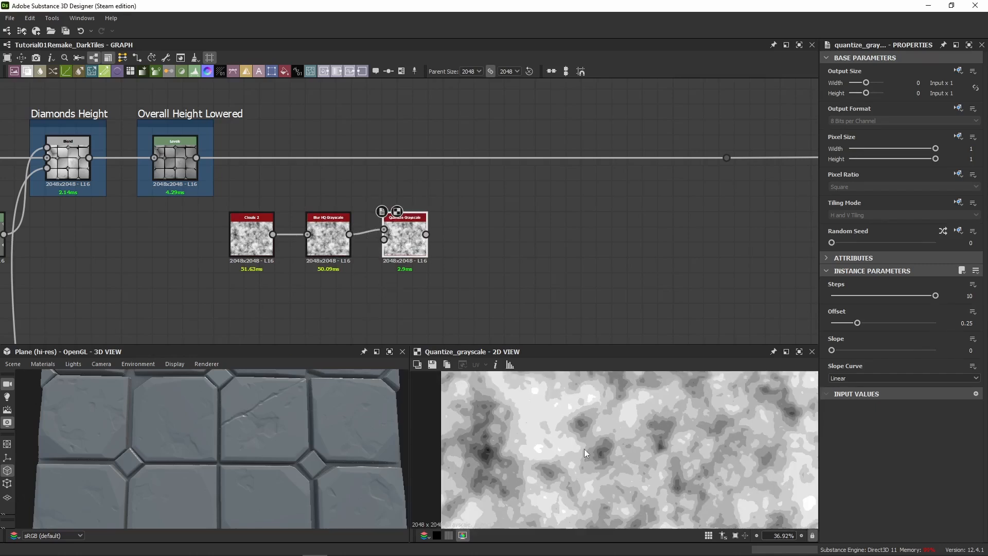
# Add a Slope Blur Grayscale node with 32 samples and Intensity 1 after the Quantize Grayscale node.
pyautogui.press('space')
pyautogui.press('Return')
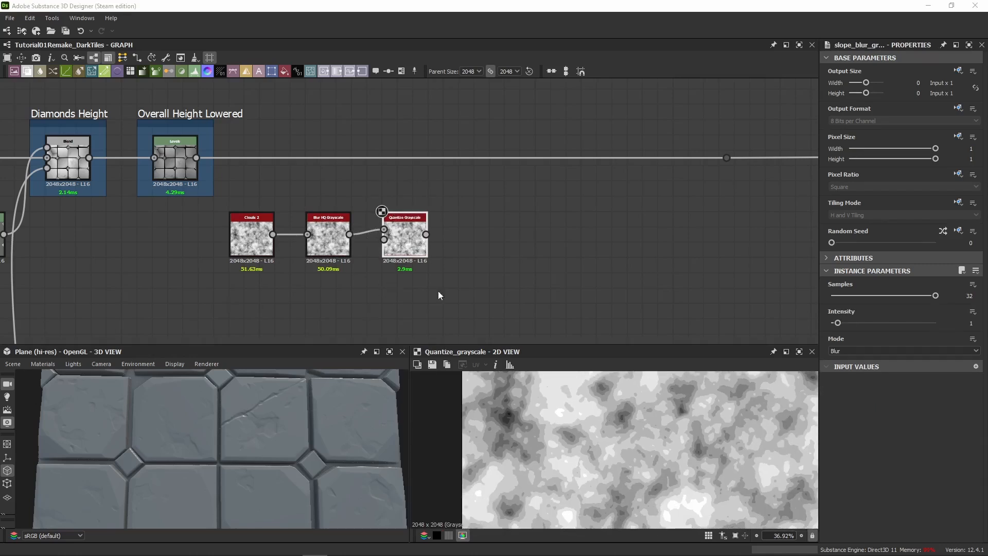
pyautogui.moveTo(412, 208); pyautogui.dragTo(461, 230)
# Place a Perlin Noise node with Scale 8 below the Quantize Grayscale node and connect it to the Slope Blur Grayscale's slope input.
pyautogui.press('space')
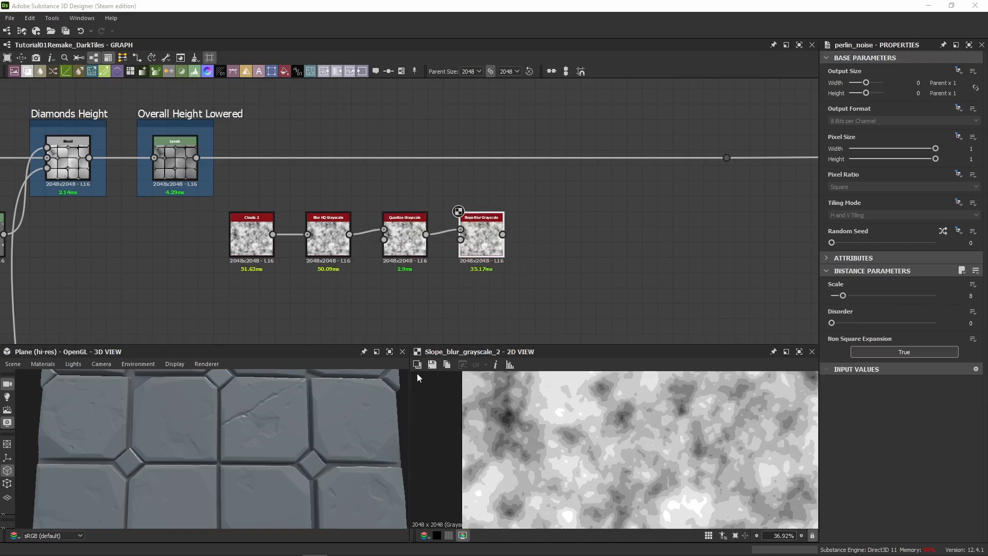
pyautogui.moveTo(409, 309); pyautogui.dragTo(382, 263, button='middle')
pyautogui.moveTo(477, 194); pyautogui.dragTo(486, 261)
pyautogui.click(441, 181)
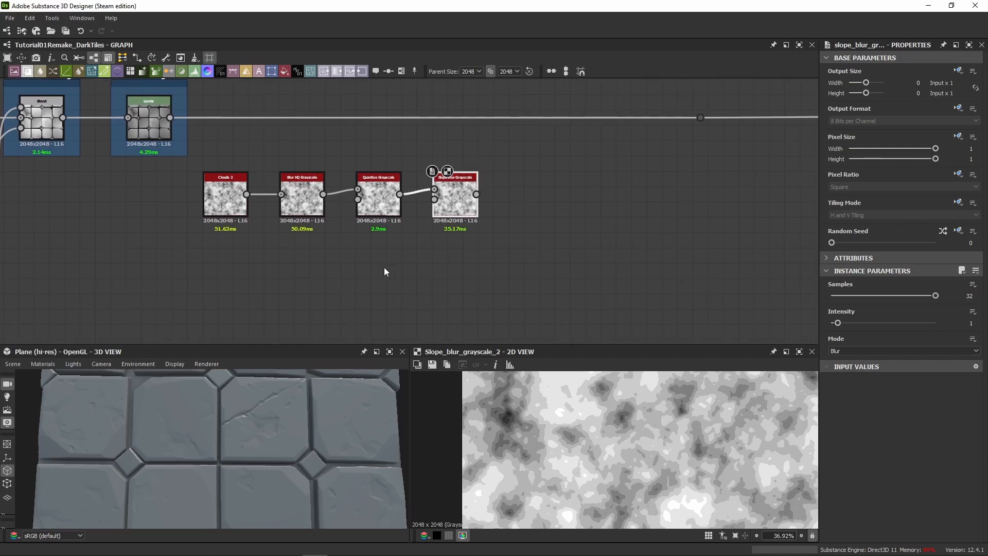
pyautogui.hotkey('ctrl', 'v')
pyautogui.moveTo(416, 228); pyautogui.dragTo(434, 199)
pyautogui.doubleClick(460, 205)
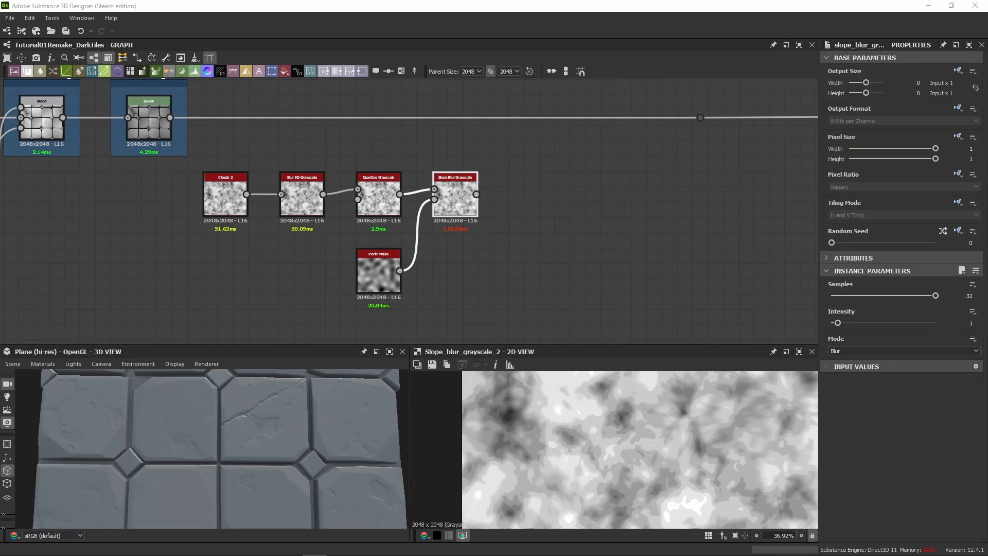
# Add a Histogram Range node and connect the Slope Blur Grayscale output to its input.
pyautogui.press('Return')
pyautogui.moveTo(544, 204); pyautogui.dragTo(473, 219, button='middle')
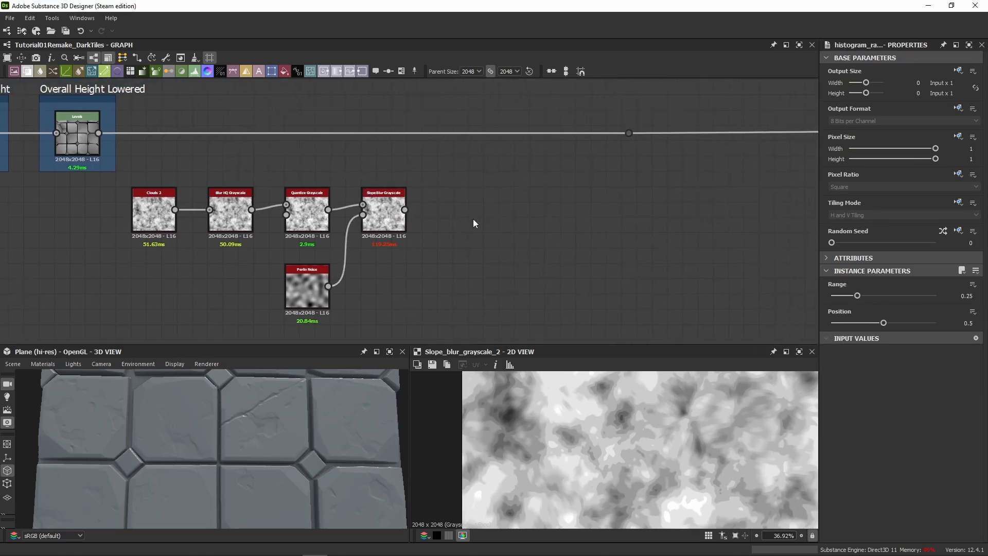
pyautogui.moveTo(415, 220); pyautogui.dragTo(465, 220)
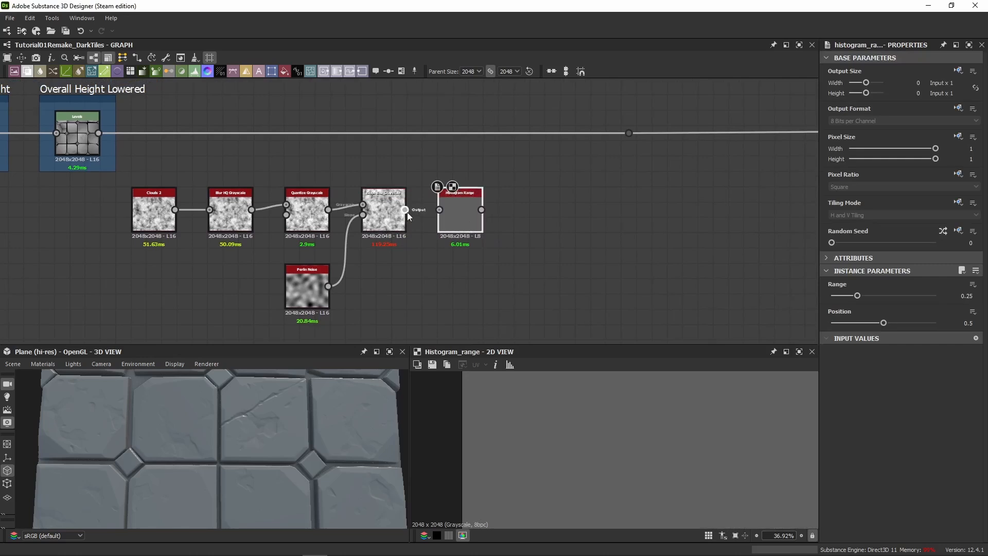
pyautogui.moveTo(406, 210); pyautogui.dragTo(467, 223)
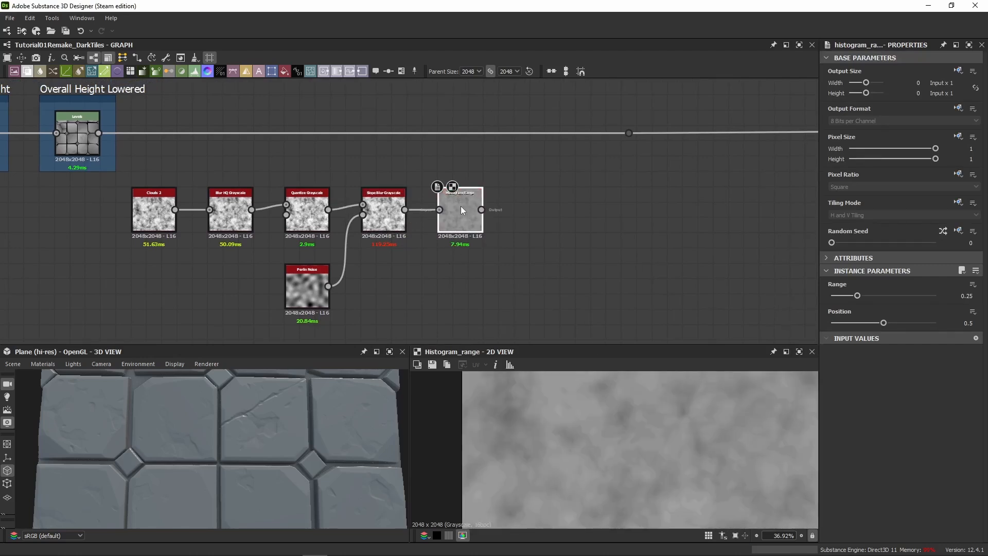
# Set the Histogram Range node's Range to 1, comparing its preview with that of the Slope Blur Grayscale node.
pyautogui.scroll(2, 461, 209)
pyautogui.doubleClick(350, 208)
pyautogui.doubleClick(466, 237)
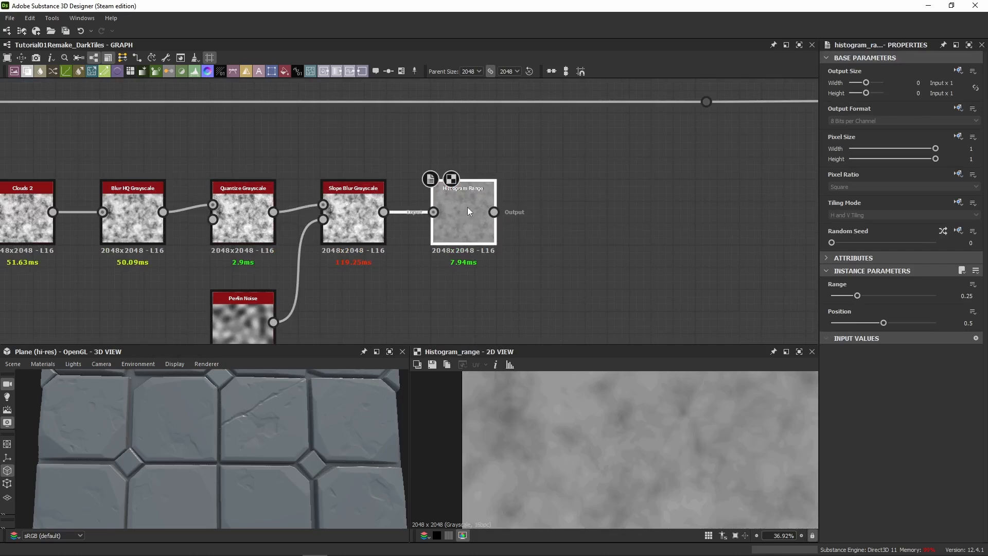
pyautogui.doubleClick(364, 221)
pyautogui.doubleClick(459, 218)
pyautogui.moveTo(856, 296); pyautogui.dragTo(944, 312)
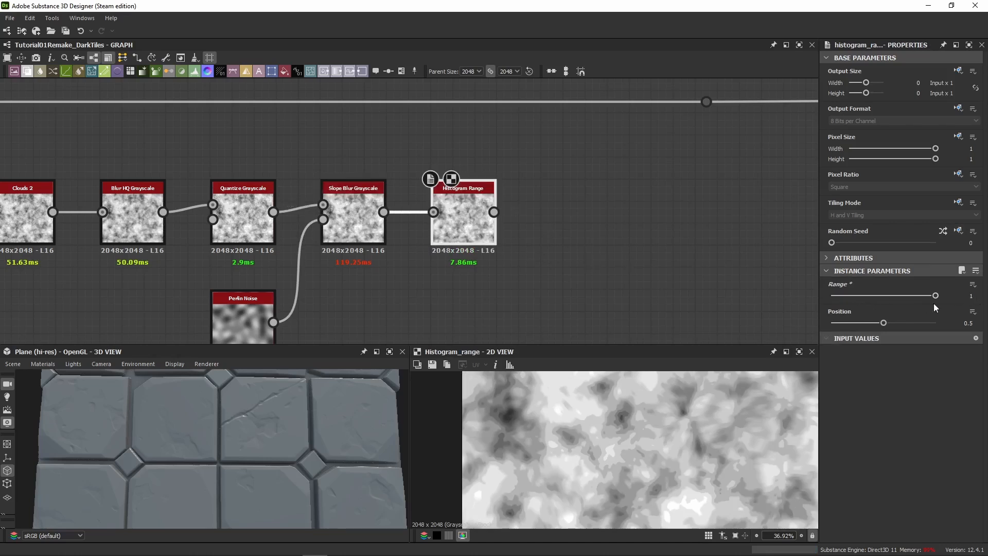
pyautogui.doubleClick(344, 236)
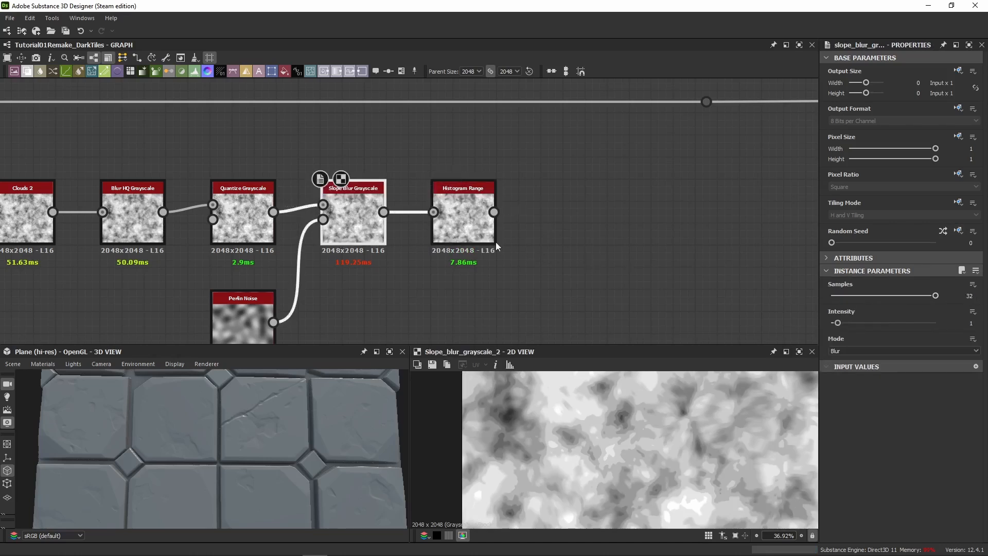
pyautogui.moveTo(458, 191); pyautogui.dragTo(482, 213)
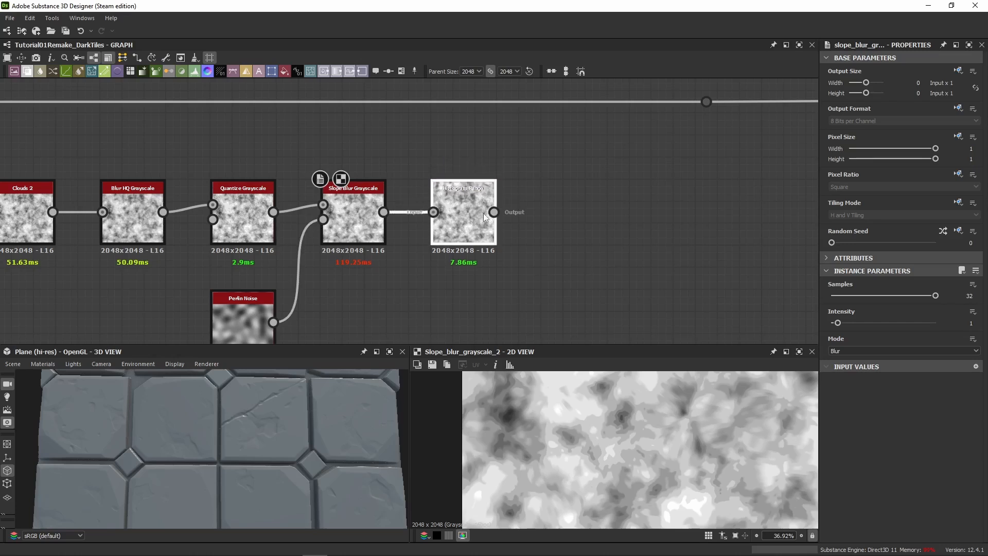
pyautogui.click(358, 203)
pyautogui.doubleClick(433, 240)
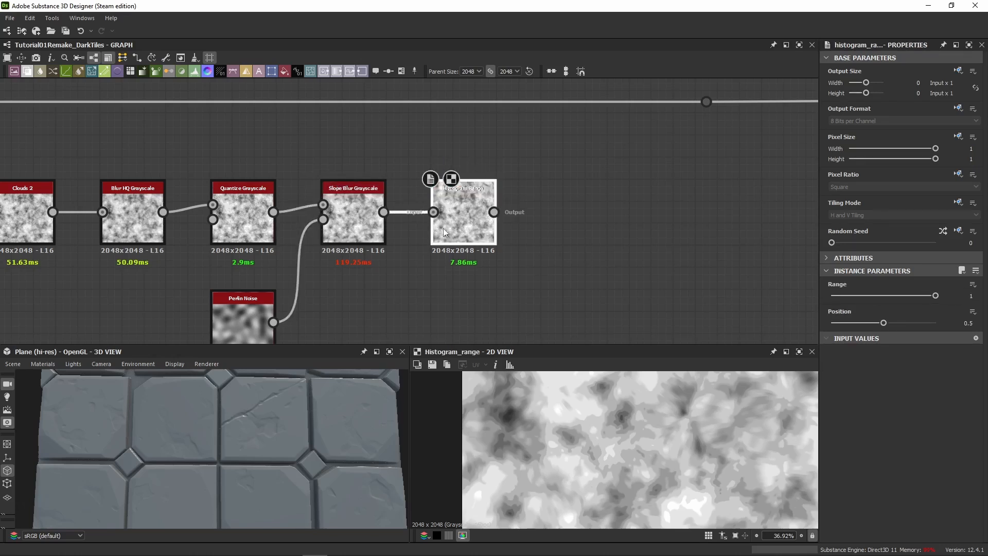
# Reset the Histogram Range node's Range to its default 0.5, and raise it back to 1.
pyautogui.click(973, 284)
pyautogui.click(910, 337)
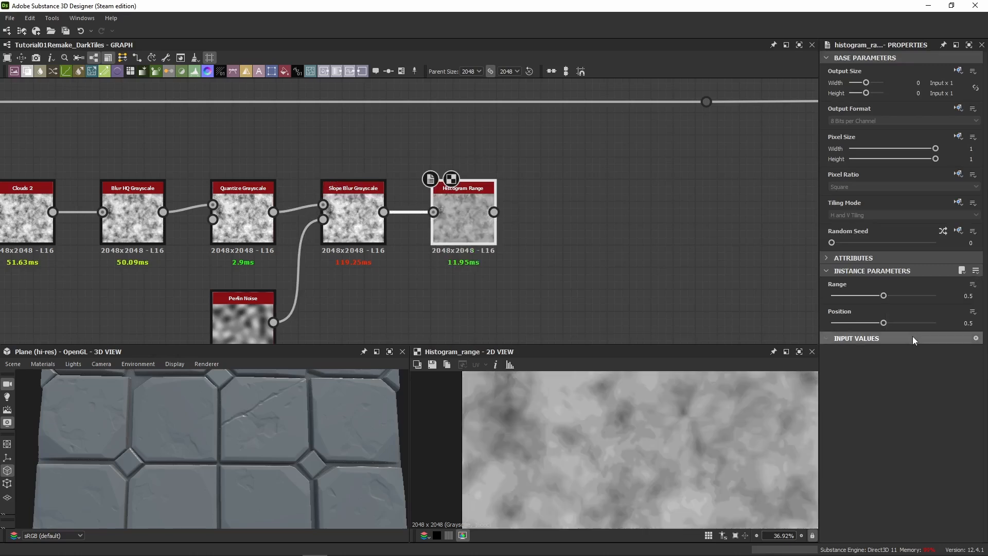
pyautogui.doubleClick(976, 296)
pyautogui.press('Return')
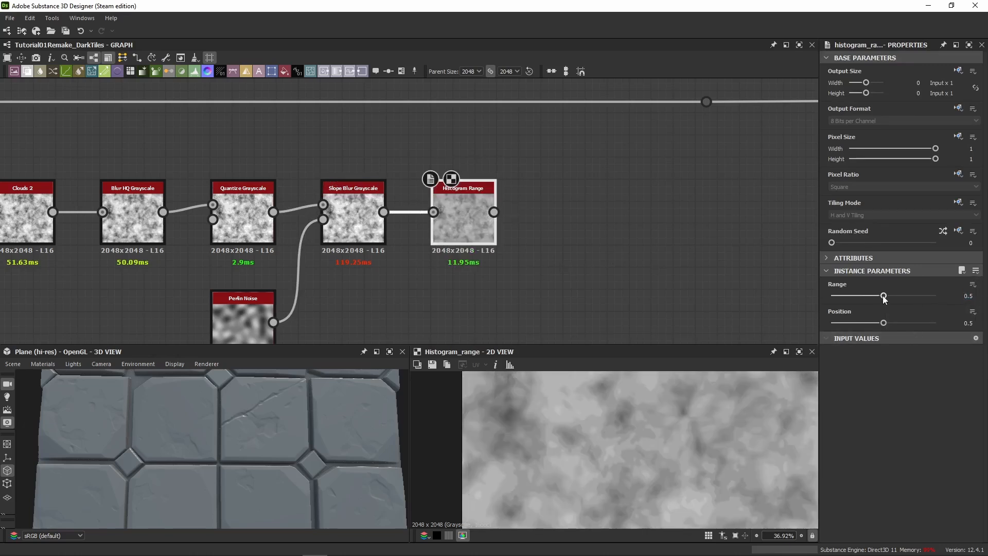
pyautogui.moveTo(884, 298); pyautogui.dragTo(942, 297)
# Examine the dark and light gradations of the Histogram Range output up close in the 2D view.
pyautogui.scroll(5, 612, 417)
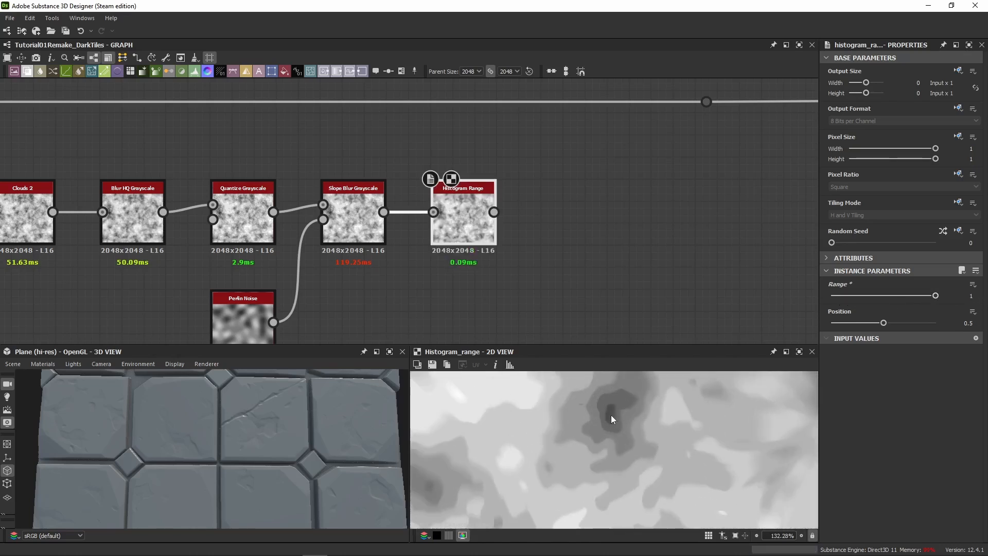
pyautogui.scroll(-4, 612, 414)
pyautogui.scroll(6, 611, 414)
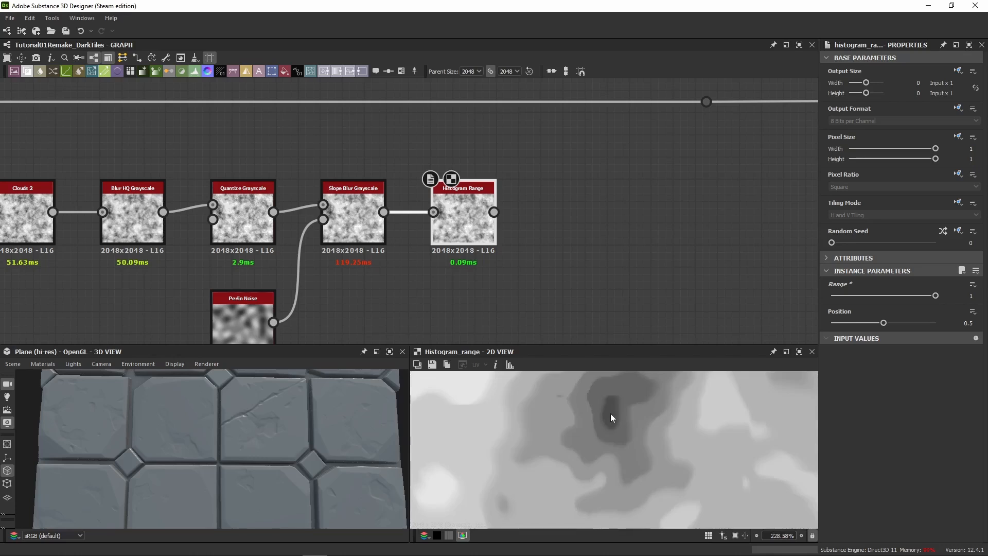
pyautogui.scroll(-1, 611, 411)
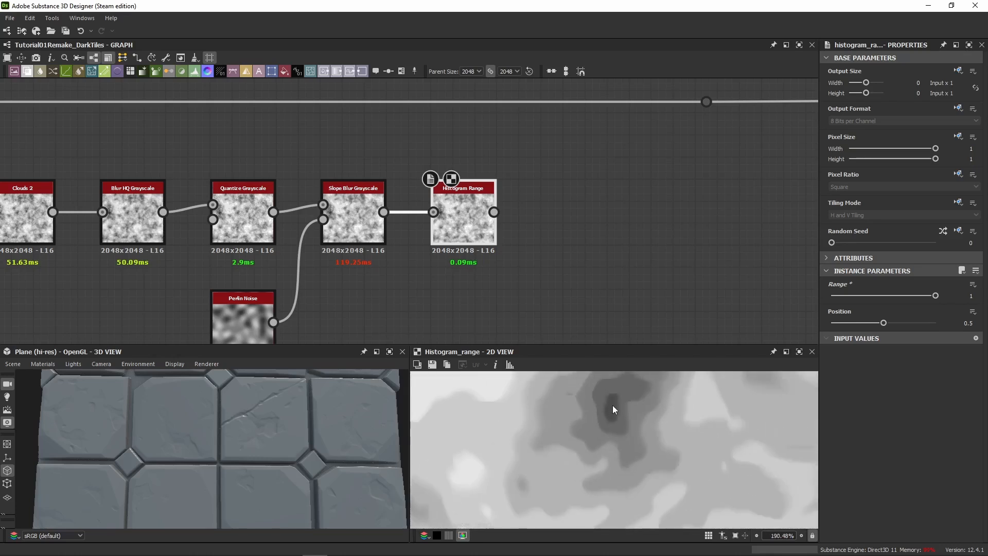
pyautogui.scroll(-4, 618, 415)
pyautogui.scroll(8, 498, 428)
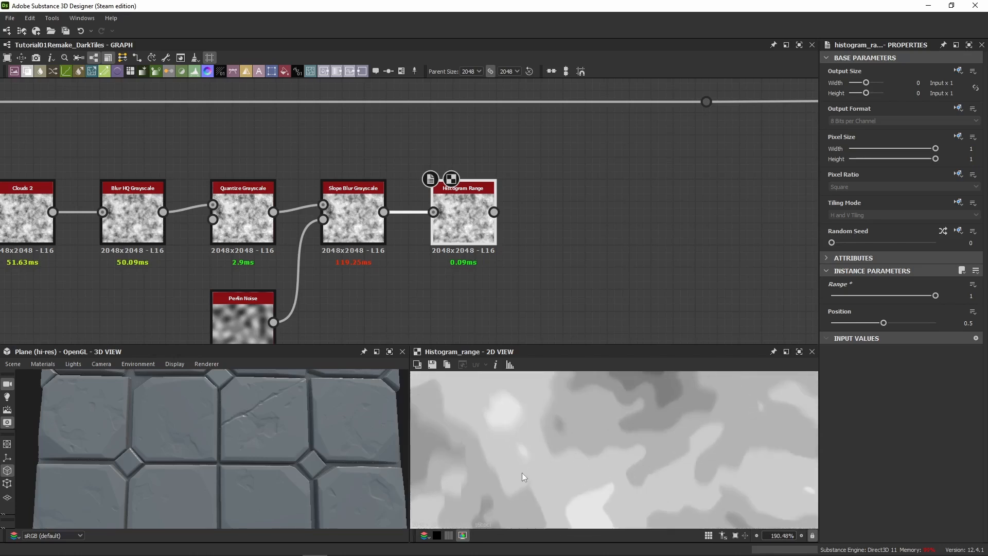
pyautogui.moveTo(521, 472); pyautogui.dragTo(543, 451, button='middle')
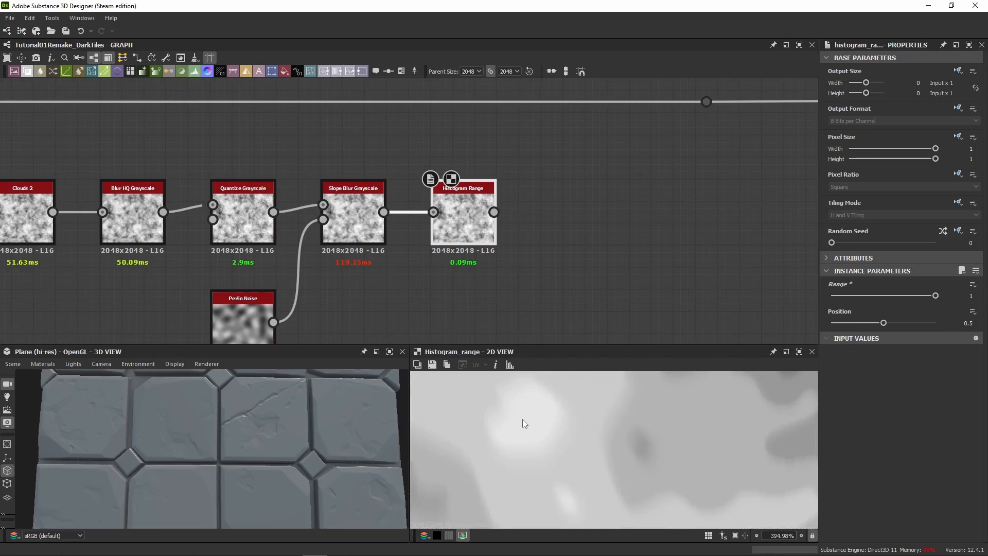
pyautogui.scroll(-3, 437, 297)
pyautogui.scroll(-10, 571, 433)
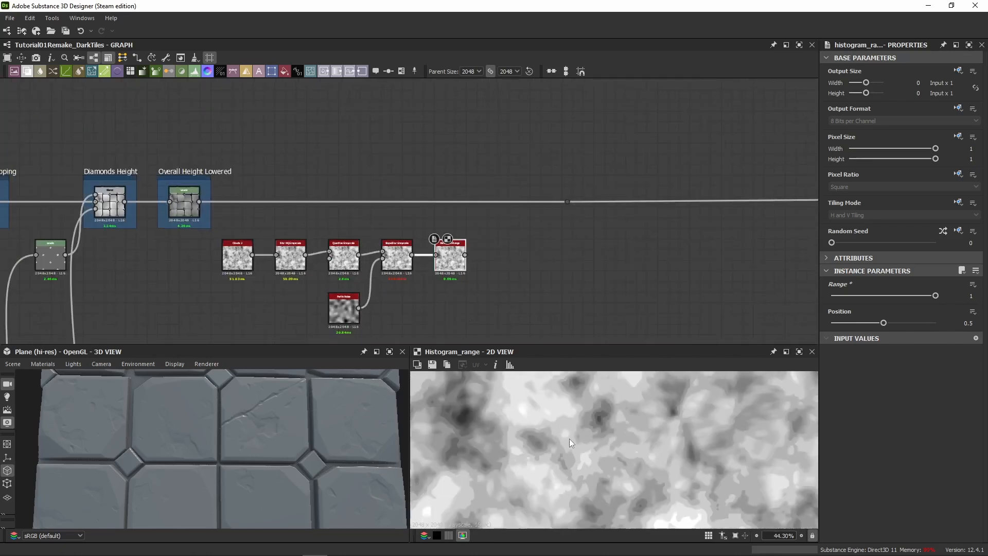
# Set the Histogram Range node's Range to 0.25, and try low and high Position values before restoring 0.5.
pyautogui.moveTo(927, 296); pyautogui.dragTo(864, 302)
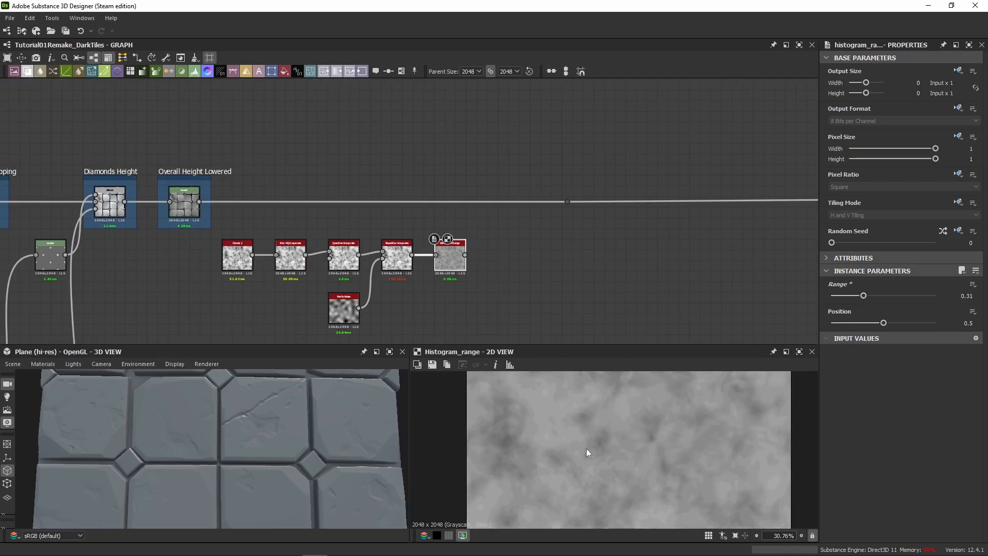
pyautogui.scroll(5, 585, 449)
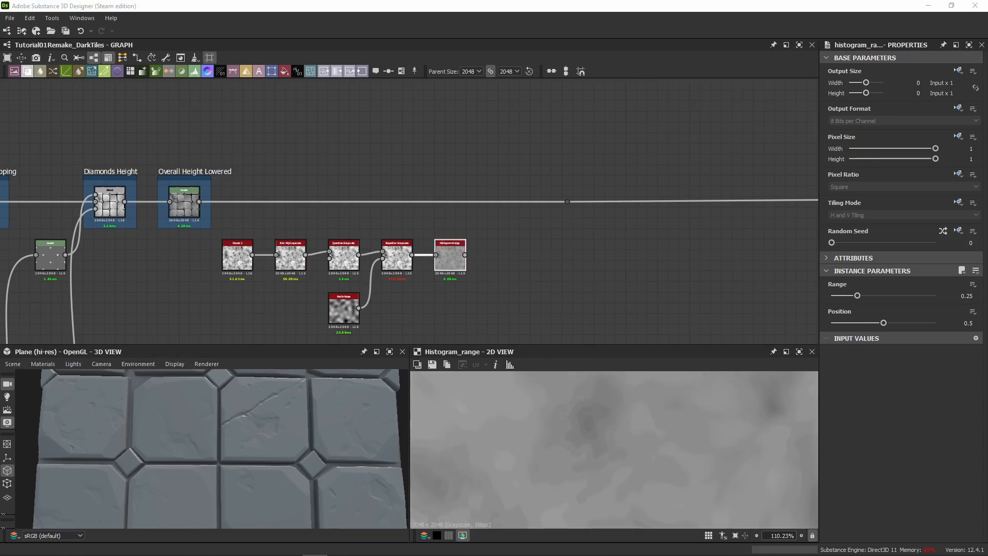
pyautogui.doubleClick(449, 262)
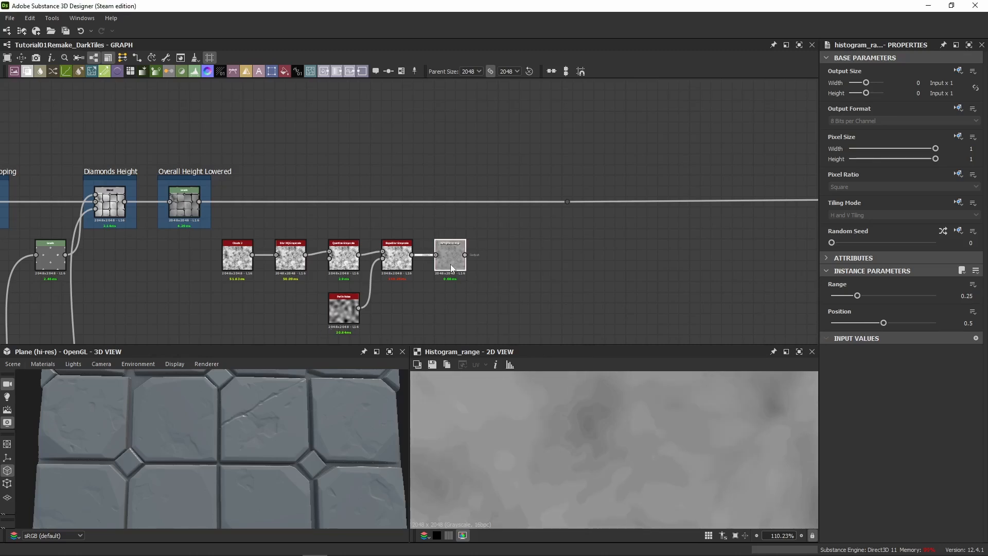
pyautogui.doubleClick(956, 297)
pyautogui.write('0.25')
pyautogui.press('Return')
pyautogui.moveTo(884, 323); pyautogui.dragTo(840, 323)
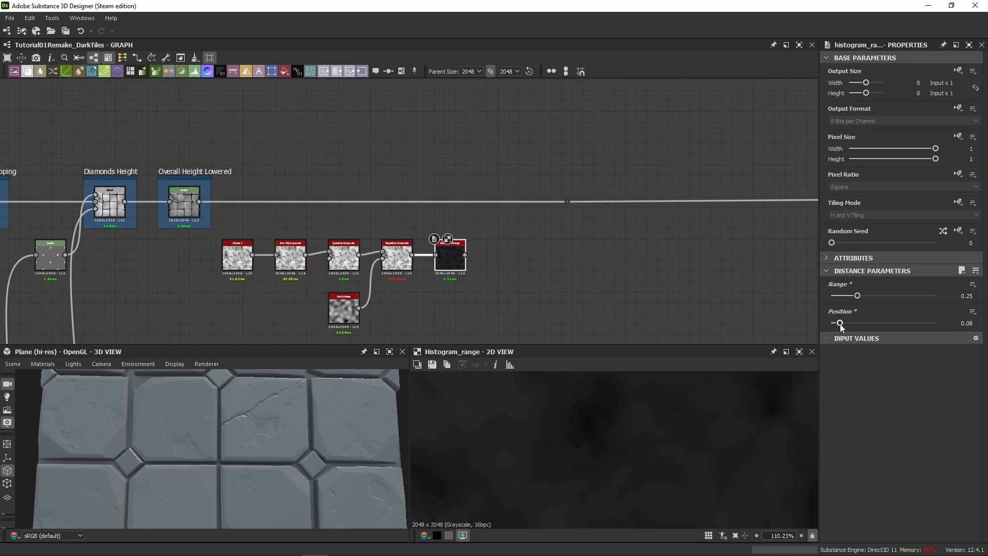
pyautogui.hotkey('ctrl', 'z')
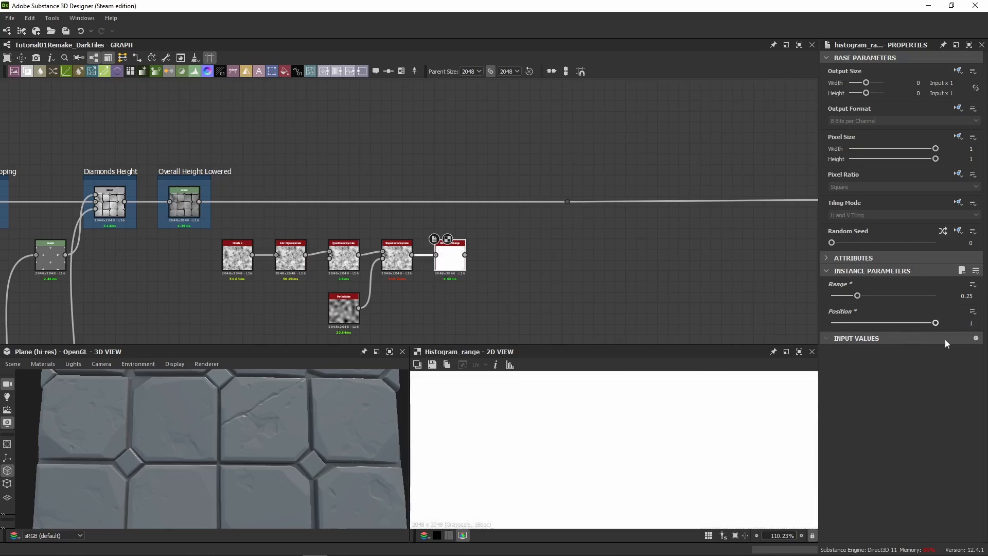
# Add a Non Uniform Blur Grayscale node with Intensity 2, feeding the Histogram Range output into both its Grayscale and Blur Map inputs.
pyautogui.moveTo(527, 279); pyautogui.dragTo(424, 264, button='middle')
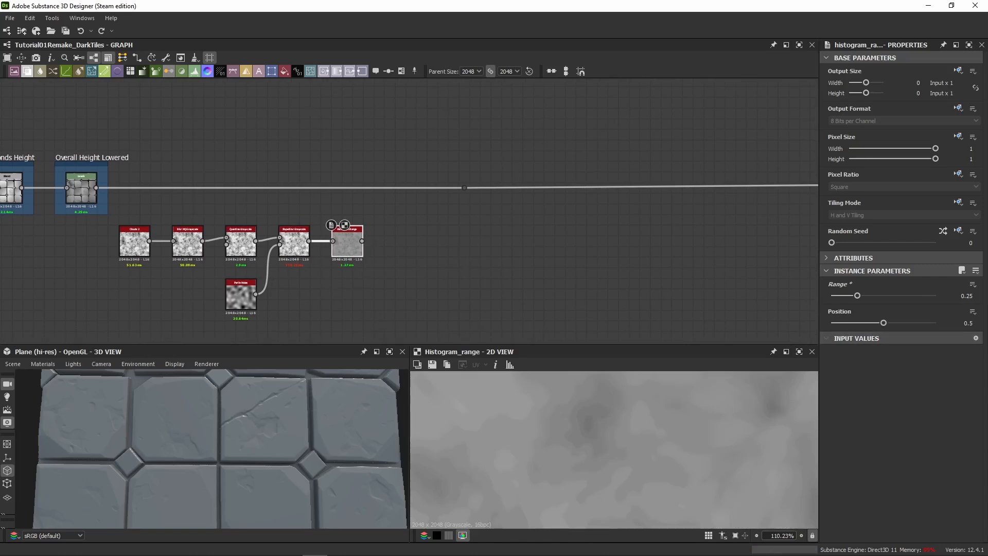
pyautogui.click(370, 251)
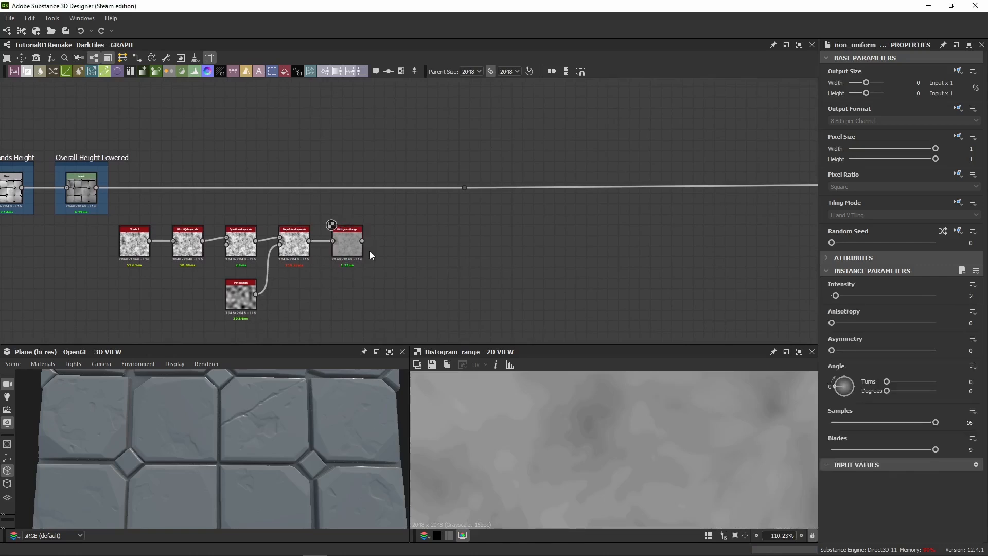
pyautogui.scroll(4, 369, 251)
pyautogui.scroll(3, 326, 248)
pyautogui.hotkey('ctrl', 'y')
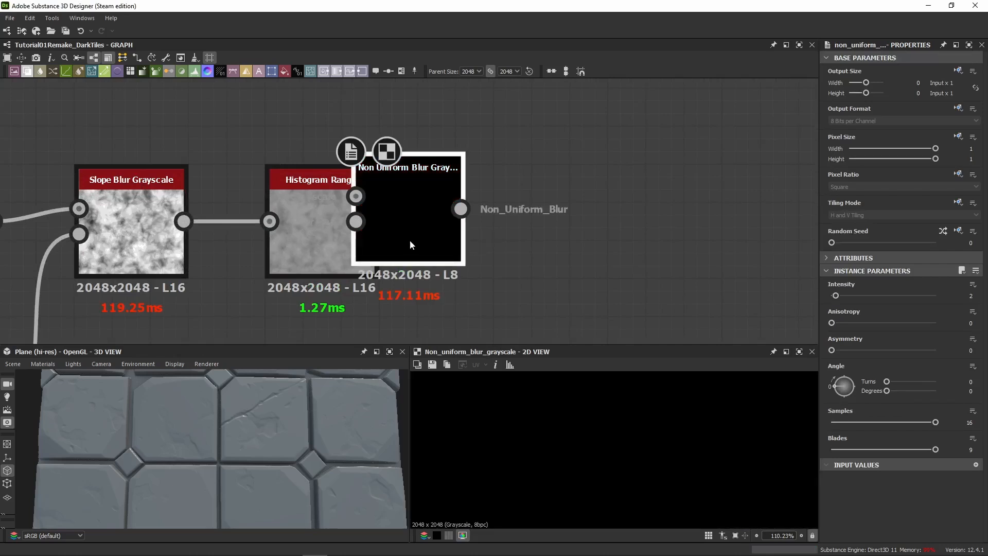
pyautogui.moveTo(410, 240); pyautogui.dragTo(512, 251)
pyautogui.moveTo(375, 222); pyautogui.dragTo(473, 216)
pyautogui.moveTo(374, 221); pyautogui.dragTo(461, 235)
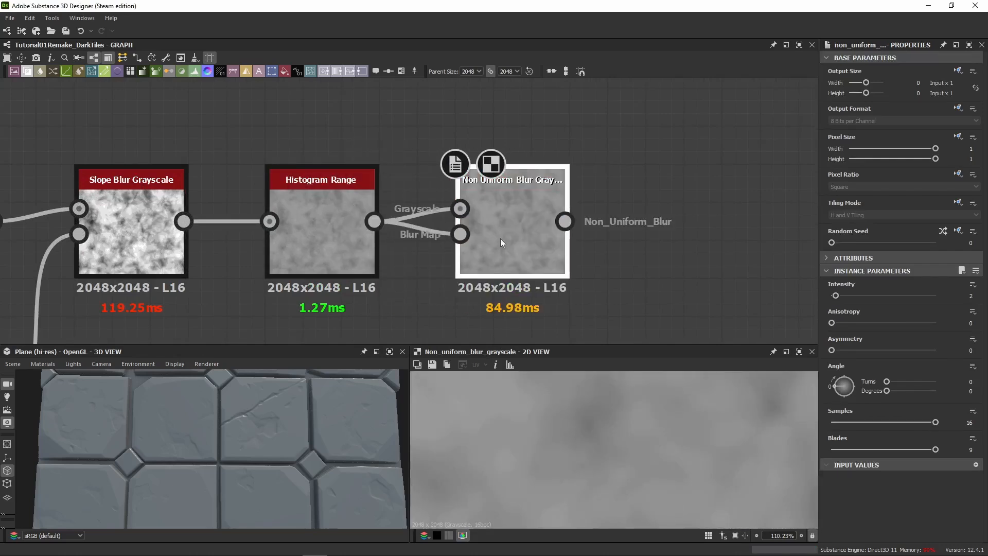
# Compare the Histogram Range preview with the Non Uniform Blur Grayscale preview at overview and close-up scale.
pyautogui.moveTo(654, 283); pyautogui.dragTo(593, 225, button='middle')
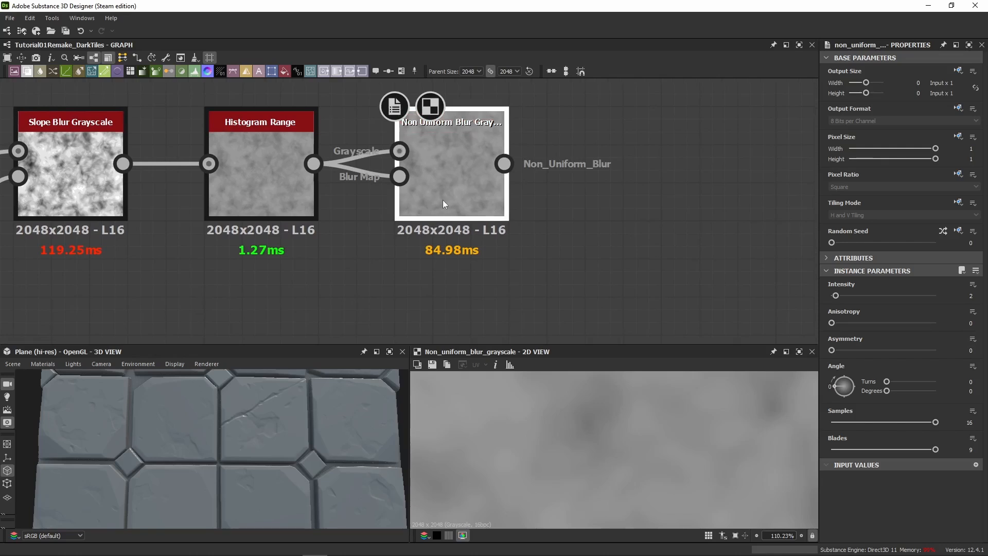
pyautogui.scroll(-7, 584, 422)
pyautogui.scroll(-5, 584, 422)
pyautogui.click(278, 191)
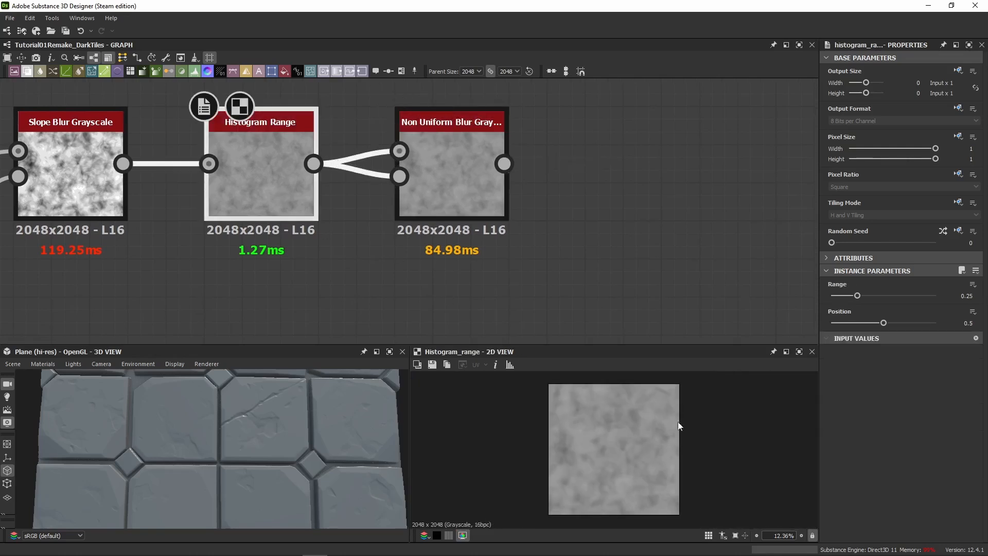
pyautogui.scroll(7, 590, 436)
pyautogui.scroll(4, 591, 439)
pyautogui.click(452, 177)
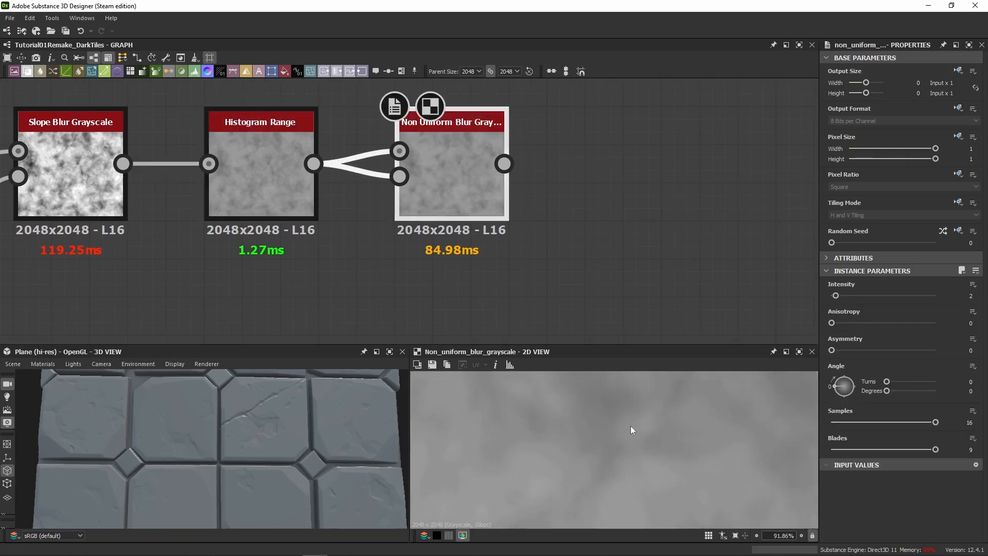
pyautogui.scroll(-3, 574, 443)
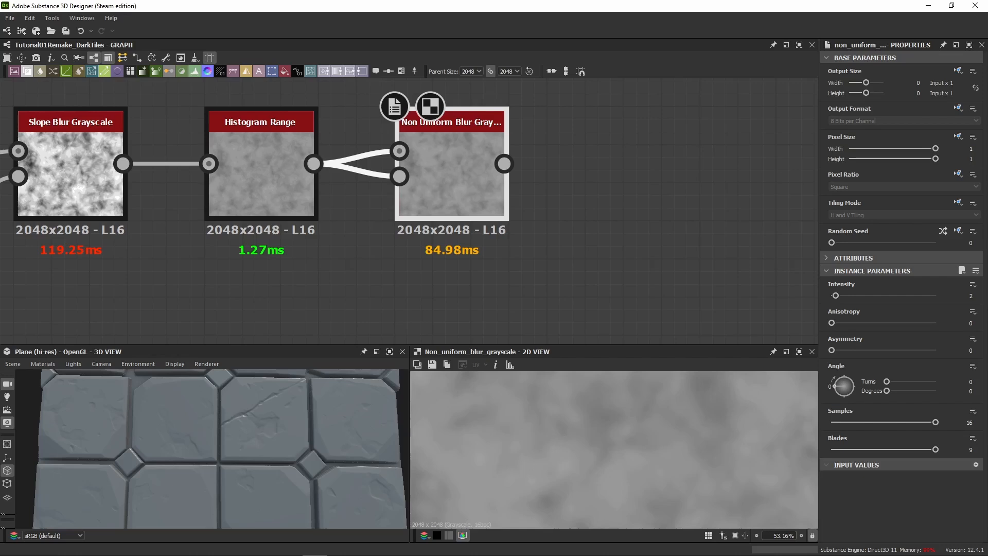
# Select the whole Clouds 2 noise chain and move it down to free space beneath the main height line.
pyautogui.scroll(-3, 638, 201)
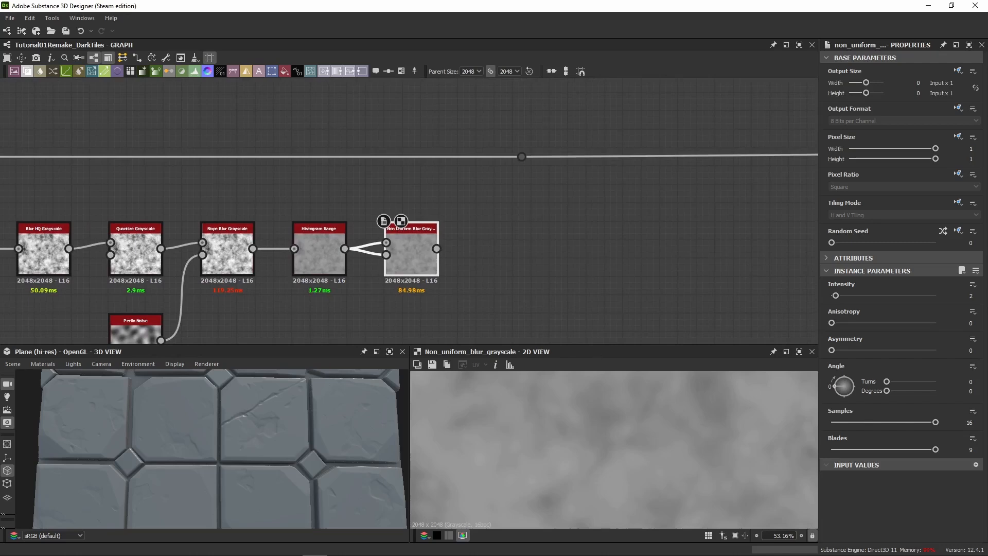
pyautogui.moveTo(155, 174); pyautogui.dragTo(524, 148, button='middle')
pyautogui.scroll(-4, 524, 148)
pyautogui.moveTo(422, 163); pyautogui.dragTo(643, 229)
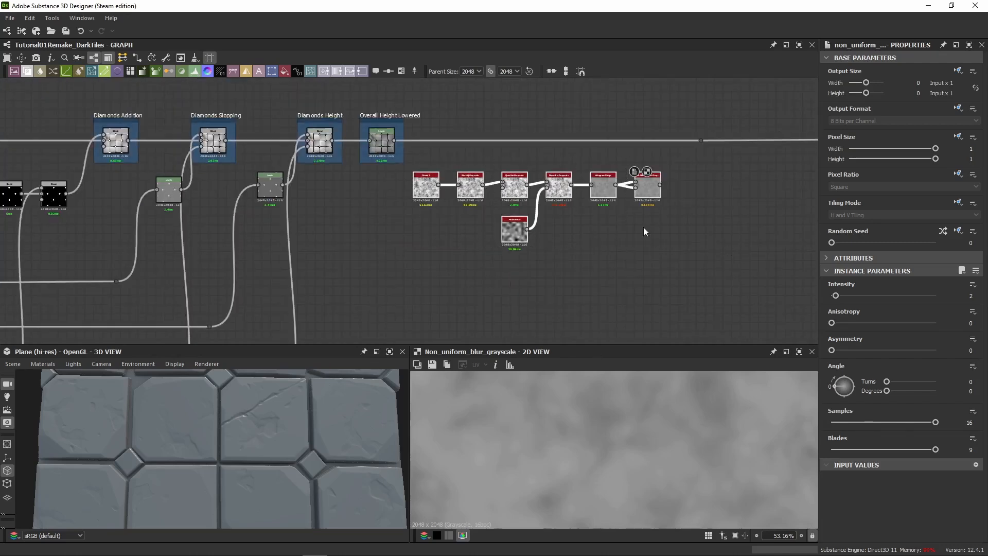
pyautogui.scroll(4, 481, 206)
pyautogui.moveTo(364, 158); pyautogui.dragTo(367, 244)
# Add a Crystal 1 noise node with Scale 16 and align it directly above the Clouds 2 node.
pyautogui.click(378, 163)
pyautogui.moveTo(379, 164); pyautogui.dragTo(373, 218, button='middle')
pyautogui.press('space')
pyautogui.write('crystal')
pyautogui.press('Return')
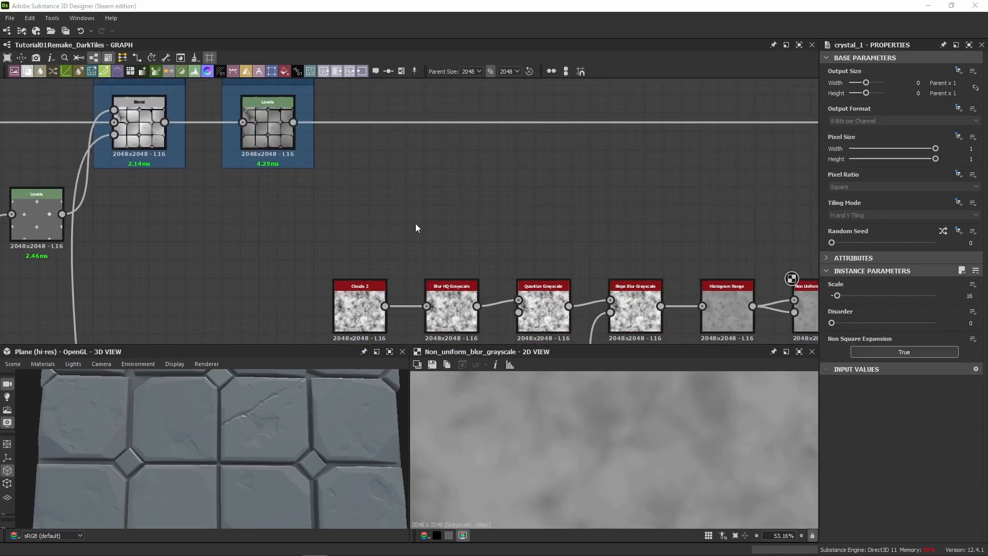
pyautogui.moveTo(383, 225); pyautogui.dragTo(346, 225)
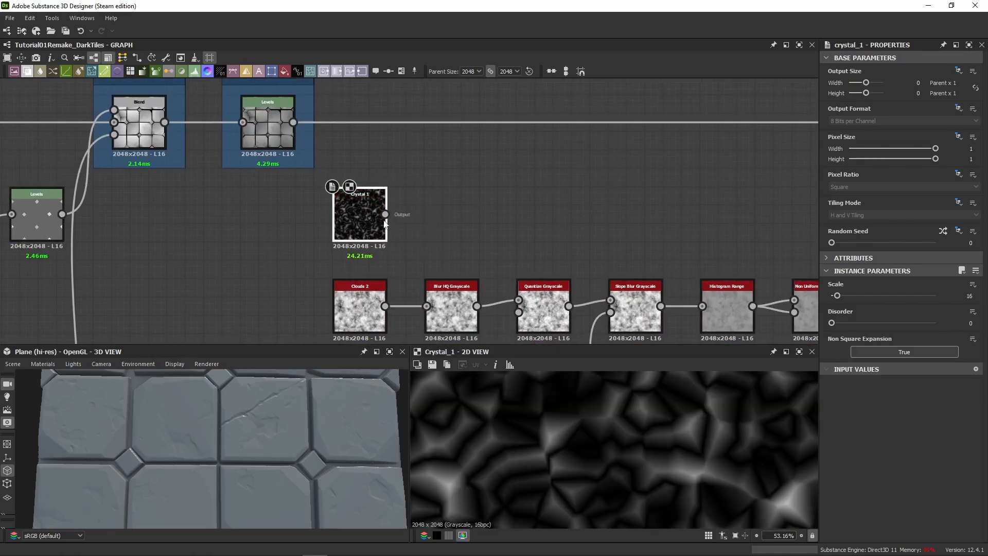
# Add a Blur HQ Grayscale node with Intensity 7.5 beside Crystal 1 and connect the Crystal 1 output to it.
pyautogui.press('space')
pyautogui.write('blur hq')
pyautogui.press('Return')
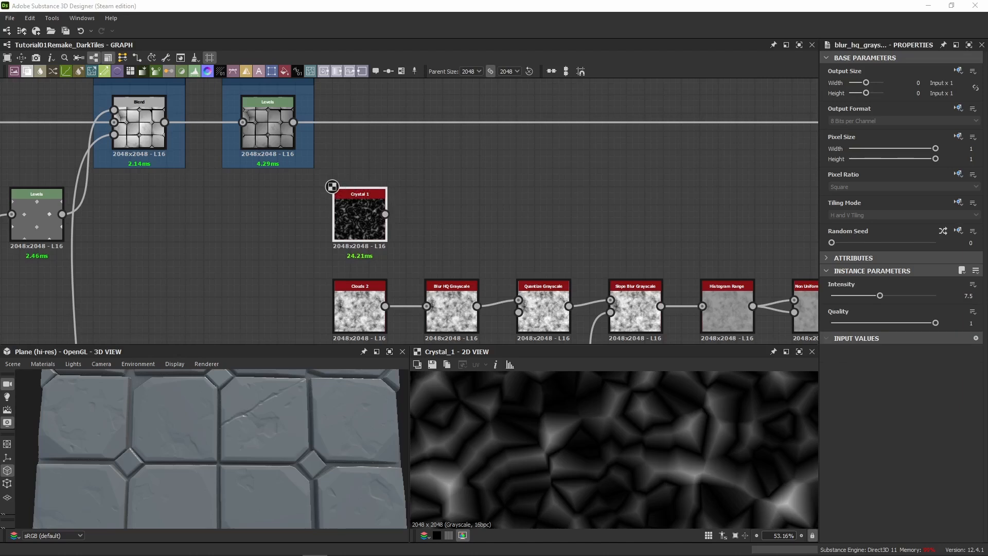
pyautogui.moveTo(425, 221); pyautogui.dragTo(469, 225)
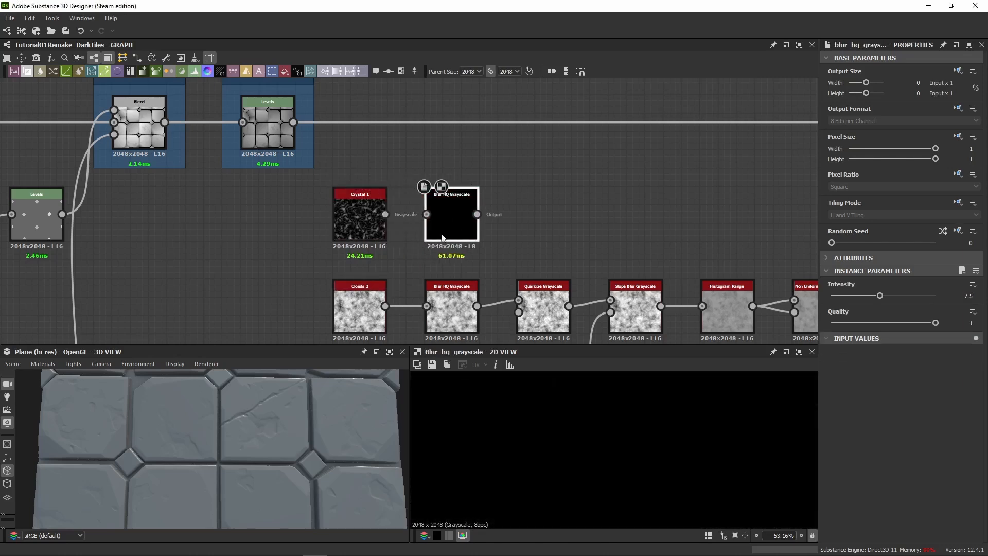
pyautogui.moveTo(536, 220); pyautogui.dragTo(394, 208, button='middle')
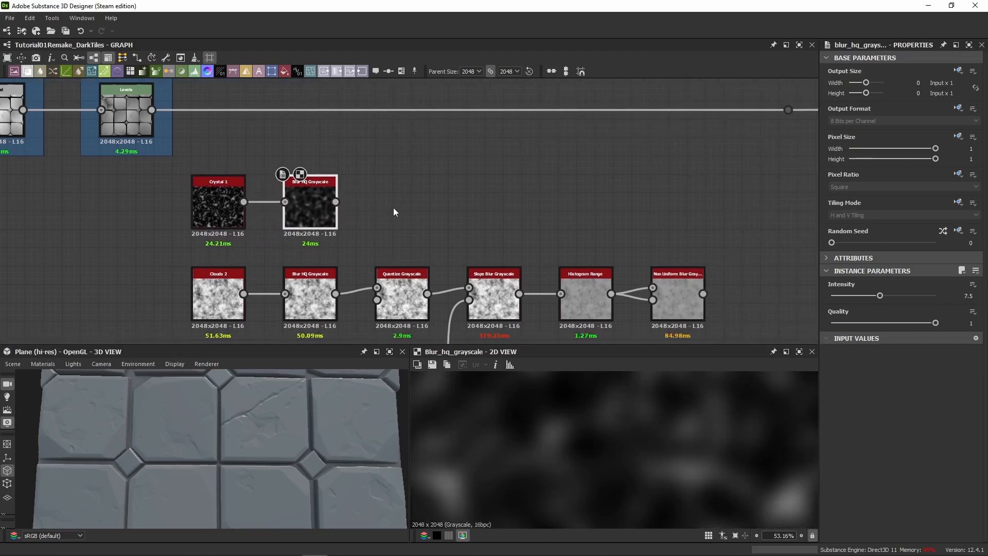
# Compare the Crystal 1 preview with that of its Blur HQ Grayscale node up close.
pyautogui.doubleClick(218, 201)
pyautogui.scroll(3, 548, 426)
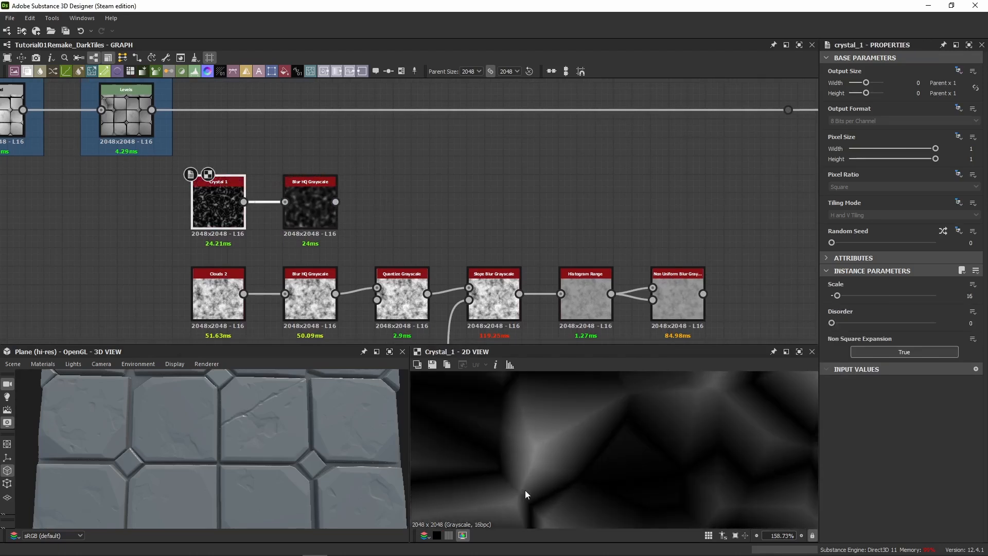
pyautogui.doubleClick(302, 199)
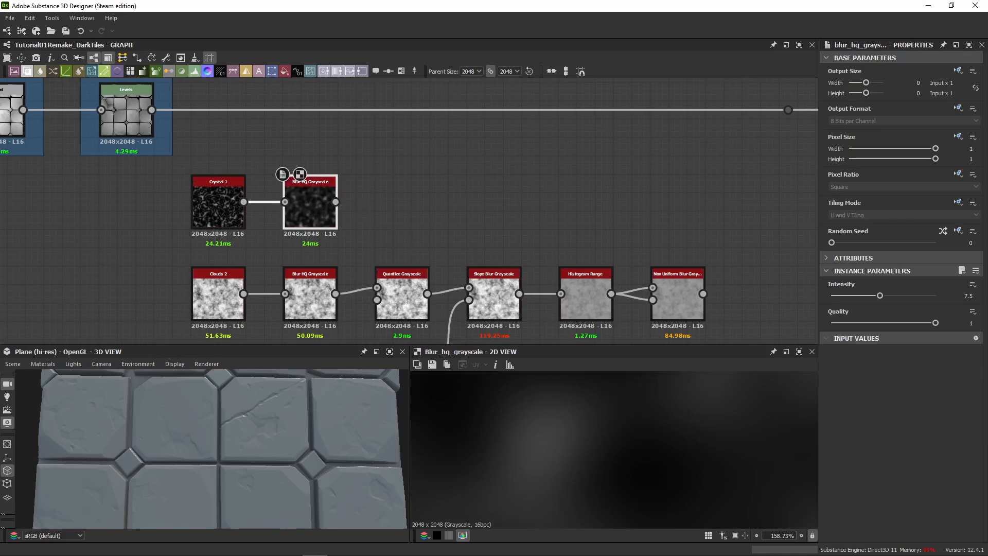
# Add a Histogram Range node with Range 0.35 above the Non Uniform Blur Grayscale, fed by the blurred Crystal 1 noise.
pyautogui.press('space')
pyautogui.click(446, 259)
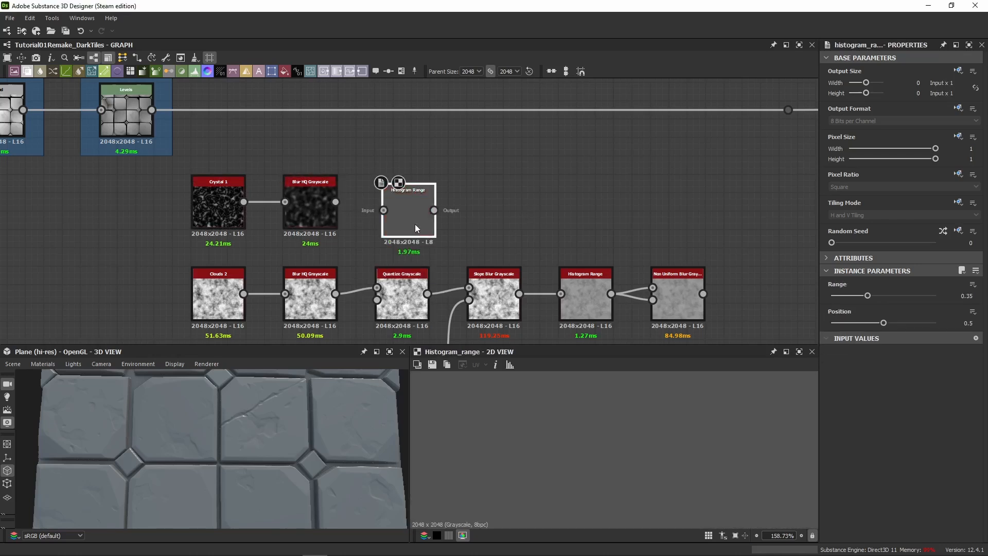
pyautogui.moveTo(415, 228); pyautogui.dragTo(685, 219)
pyautogui.moveTo(335, 201); pyautogui.dragTo(652, 202)
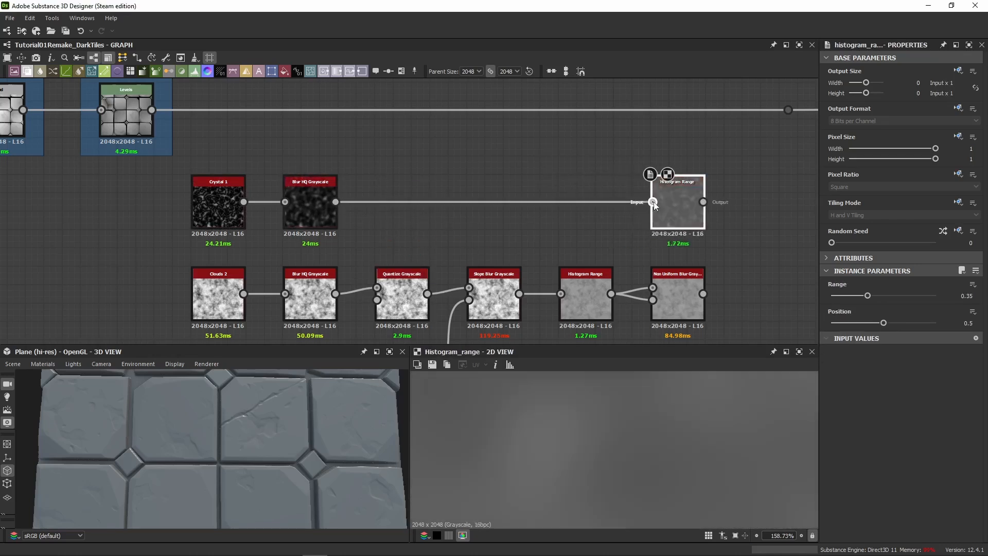
pyautogui.moveTo(653, 203); pyautogui.dragTo(147, 242, button='middle')
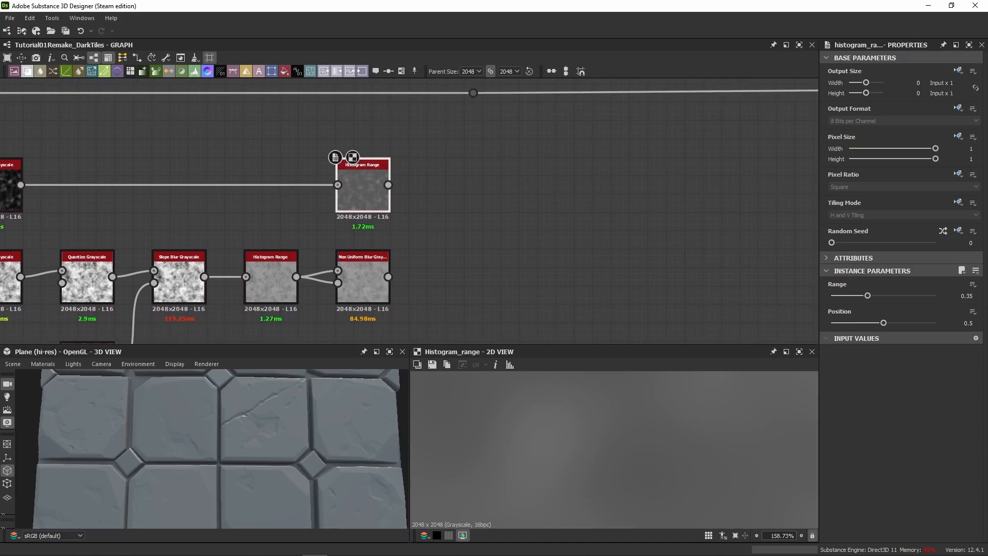
# Add a Blend node with the Crystal branch's Histogram Range as Background and the Non Uniform Blur Grayscale output as Foreground.
pyautogui.press('space')
pyautogui.click(449, 240)
pyautogui.moveTo(470, 214); pyautogui.dragTo(427, 212, button='middle')
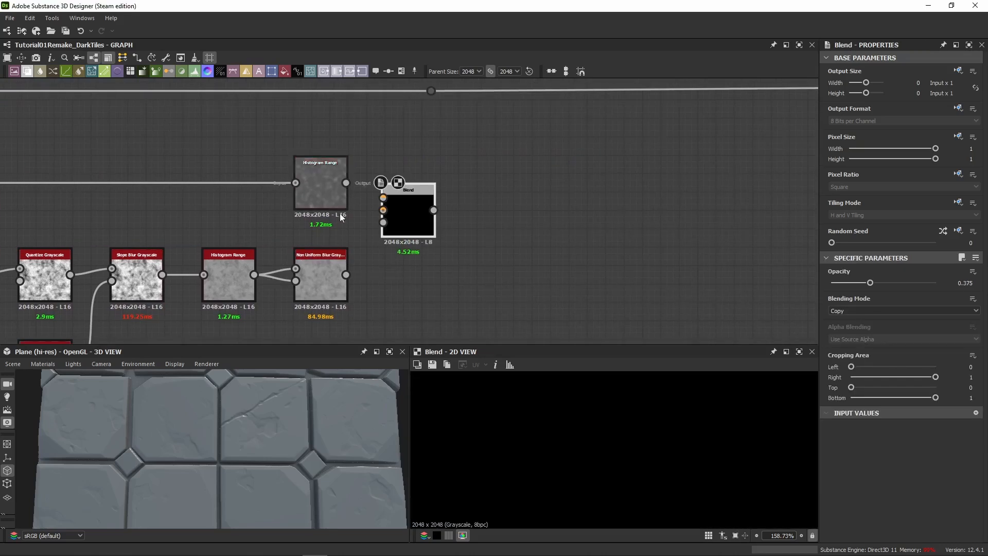
pyautogui.moveTo(402, 212); pyautogui.dragTo(406, 184)
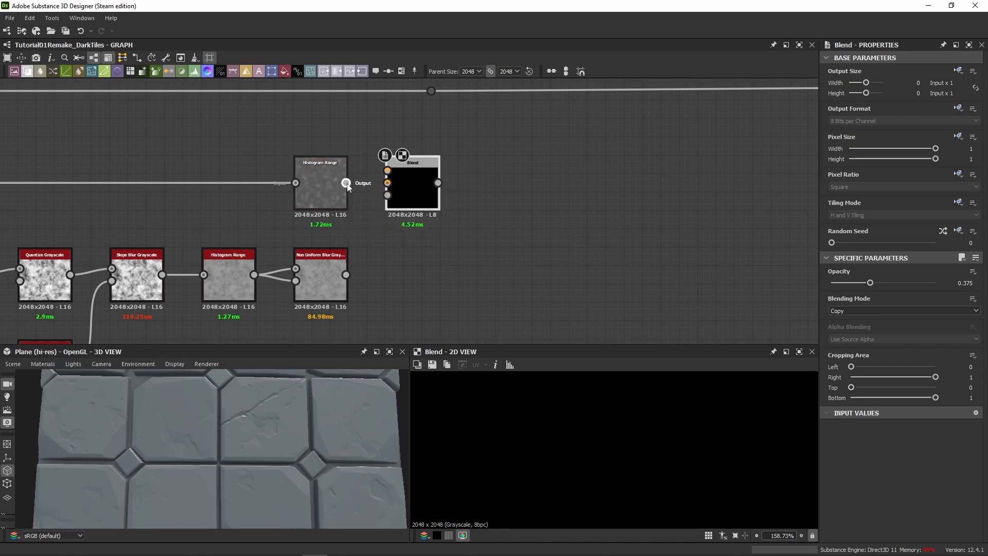
pyautogui.moveTo(346, 182); pyautogui.dragTo(397, 182)
pyautogui.moveTo(346, 274); pyautogui.dragTo(389, 171)
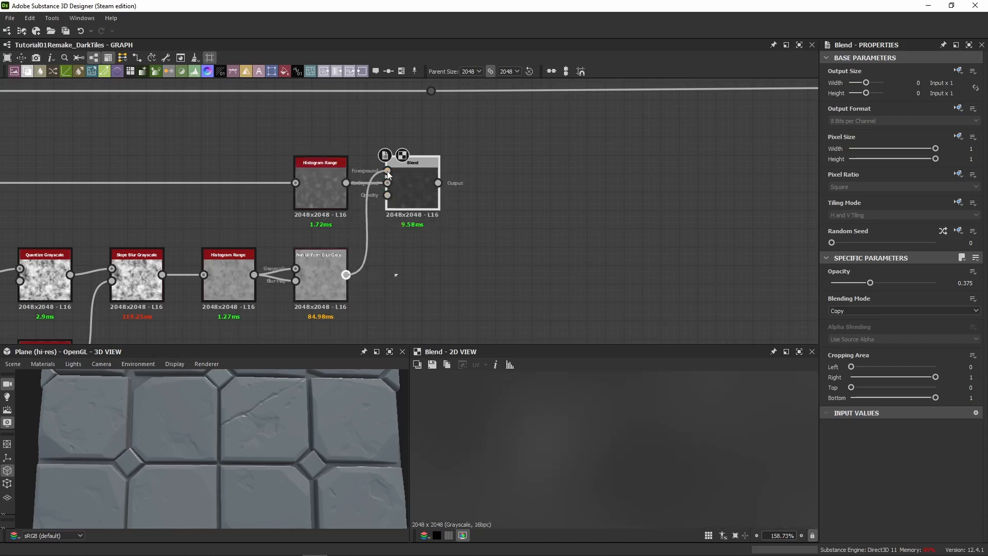
pyautogui.scroll(-5, 691, 407)
pyautogui.press('f')
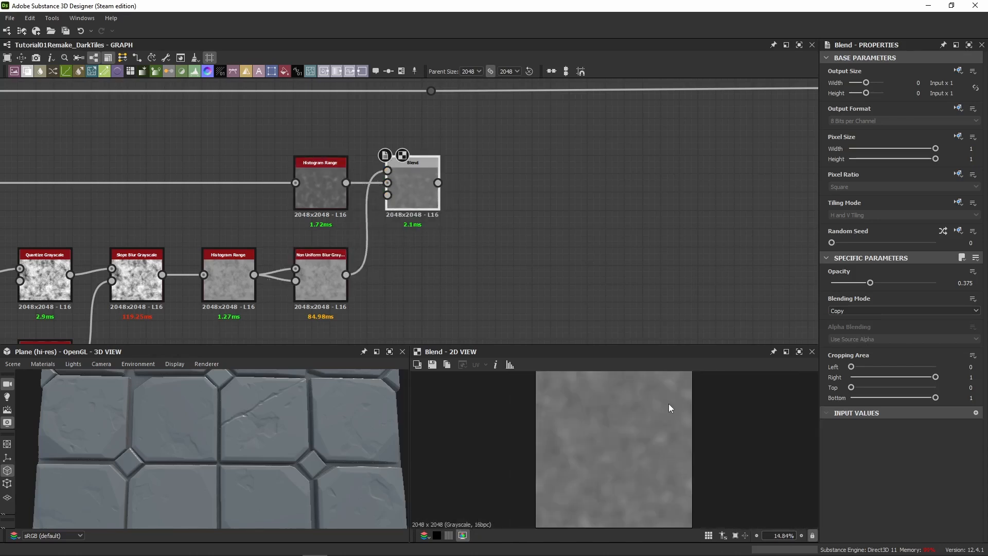
# Try different Opacity values on the Blend node, comparing its preview with the Crystal branch's Histogram Range output.
pyautogui.moveTo(870, 282); pyautogui.dragTo(939, 283)
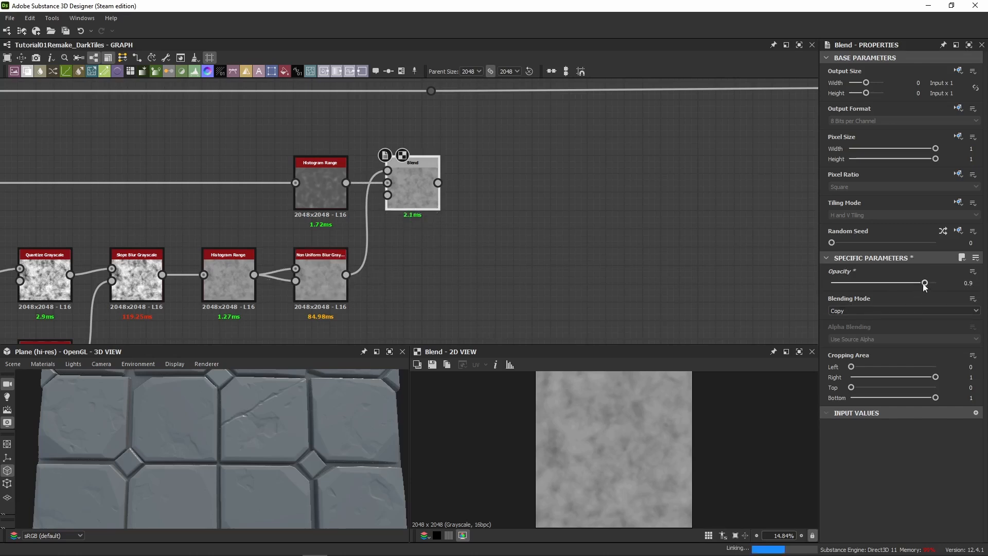
pyautogui.moveTo(935, 282); pyautogui.dragTo(884, 283)
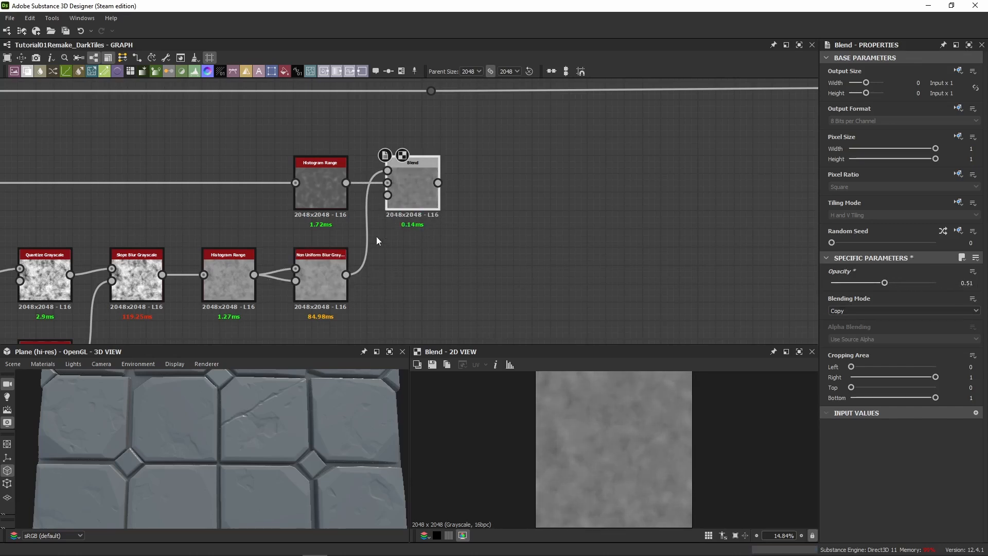
pyautogui.click(333, 200)
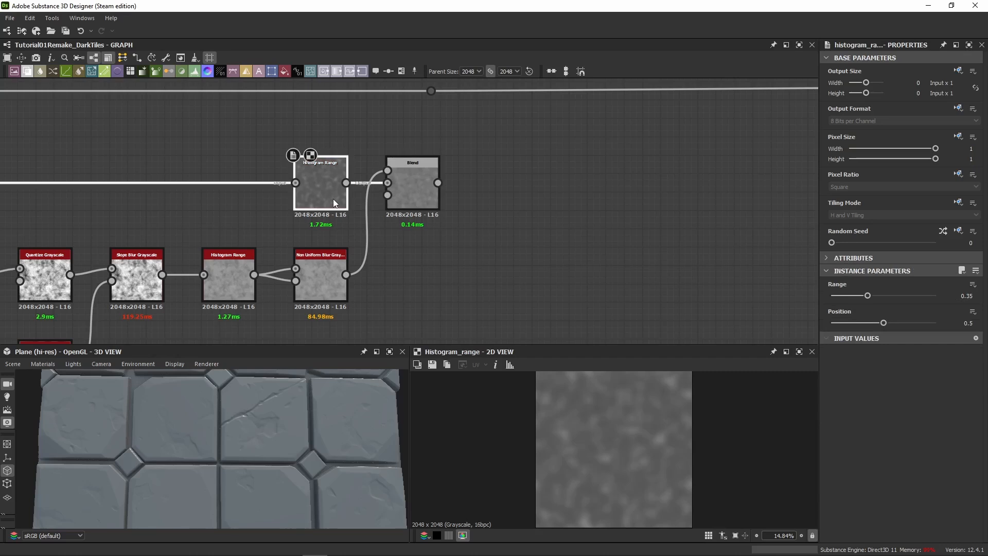
pyautogui.click(392, 196)
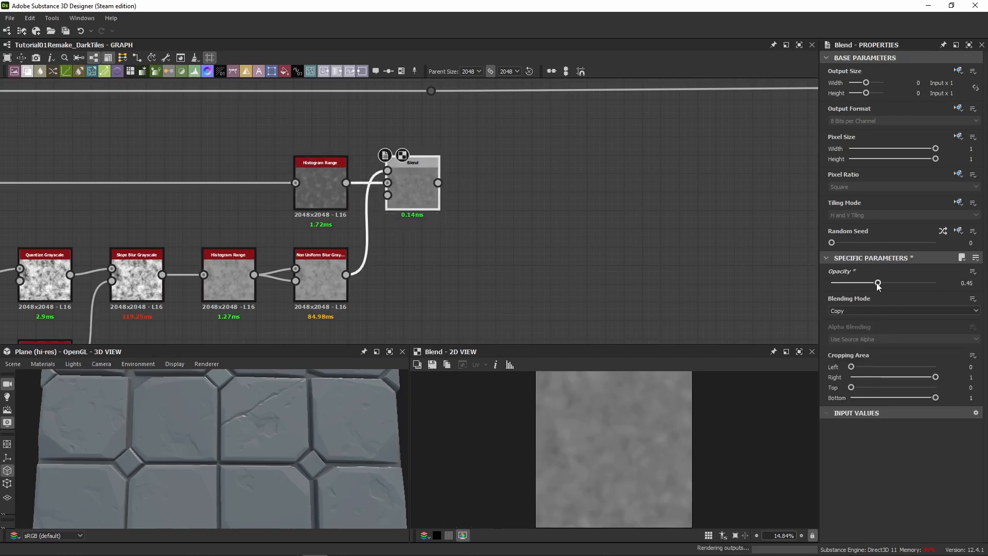
pyautogui.moveTo(884, 282)
pyautogui.mouseDown()
pyautogui.moveTo(846, 283)
pyautogui.moveTo(884, 283)
pyautogui.moveTo(870, 283)
pyautogui.mouseUp()
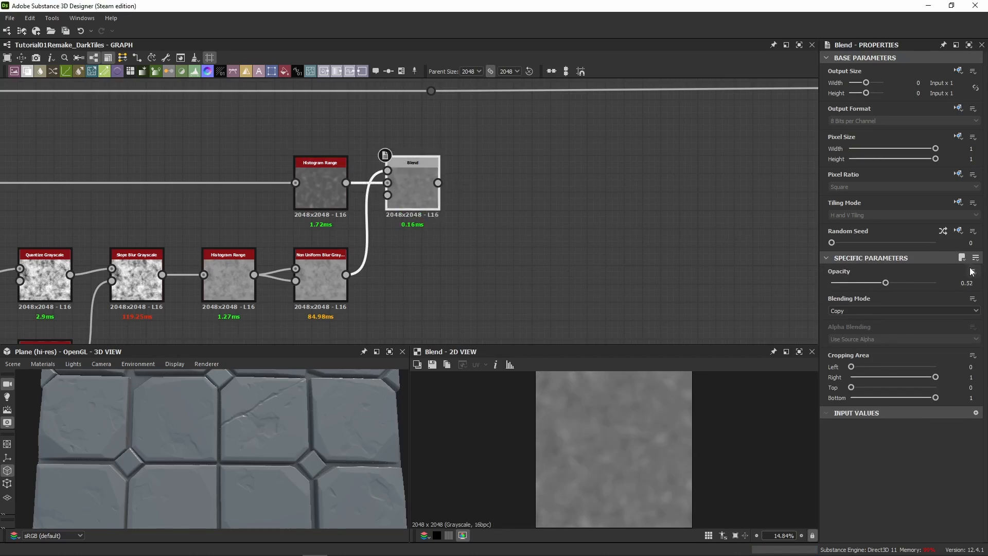
# Set the Blend node's Opacity to 0.375.
pyautogui.doubleClick(969, 283)
pyautogui.write('.375')
pyautogui.press('Return')
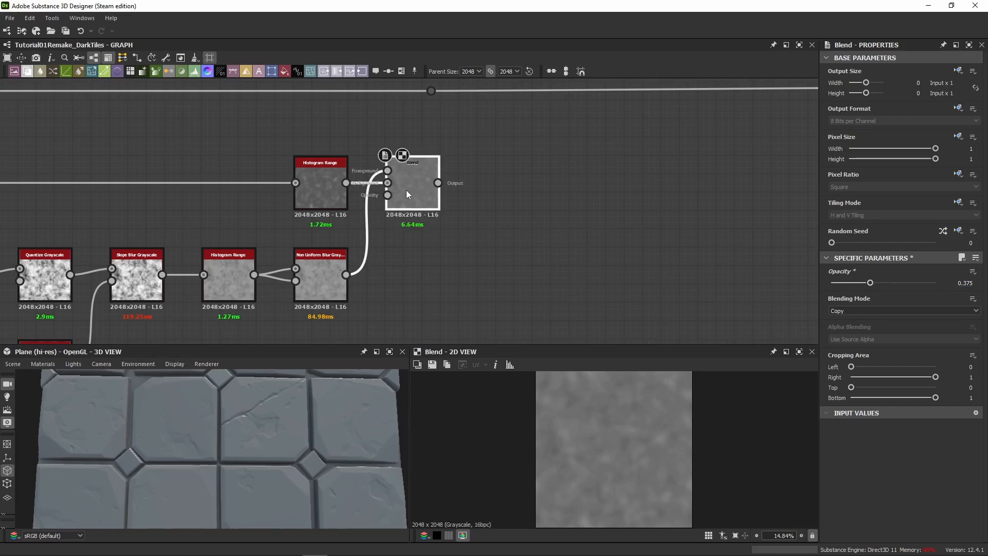
# Paste a Levels node with Level Out High 0.875 after the noise Blend and feed it from the Blend's output.
pyautogui.moveTo(259, 133); pyautogui.dragTo(331, 278)
pyautogui.moveTo(484, 180); pyautogui.dragTo(373, 181, button='middle')
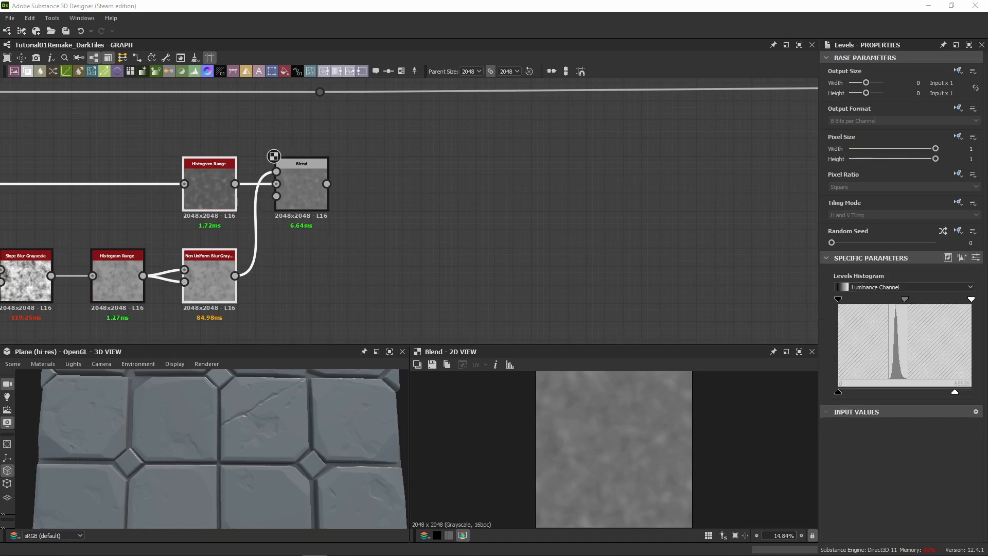
pyautogui.click(397, 191)
pyautogui.hotkey('ctrl', 'v')
pyautogui.moveTo(396, 211); pyautogui.dragTo(393, 182)
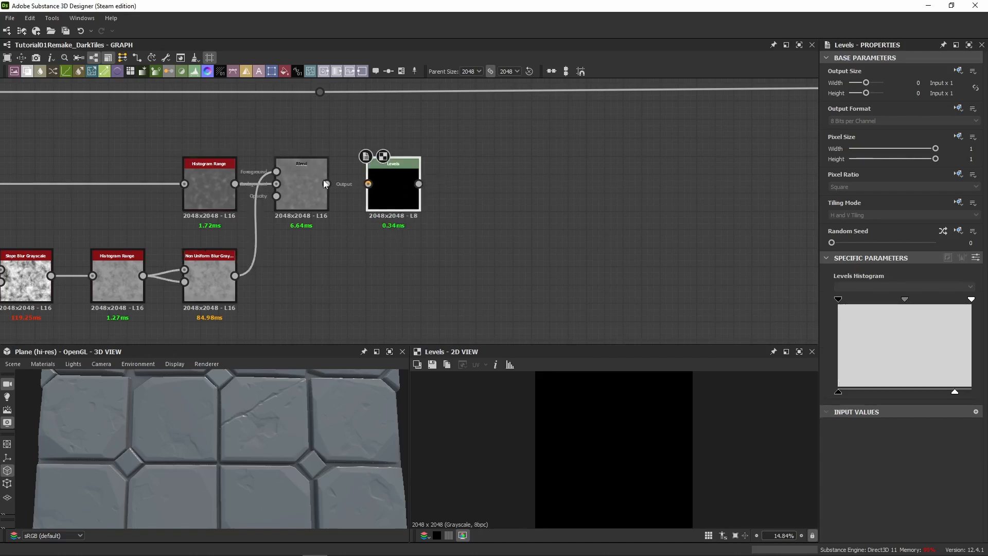
pyautogui.moveTo(326, 184); pyautogui.dragTo(368, 184)
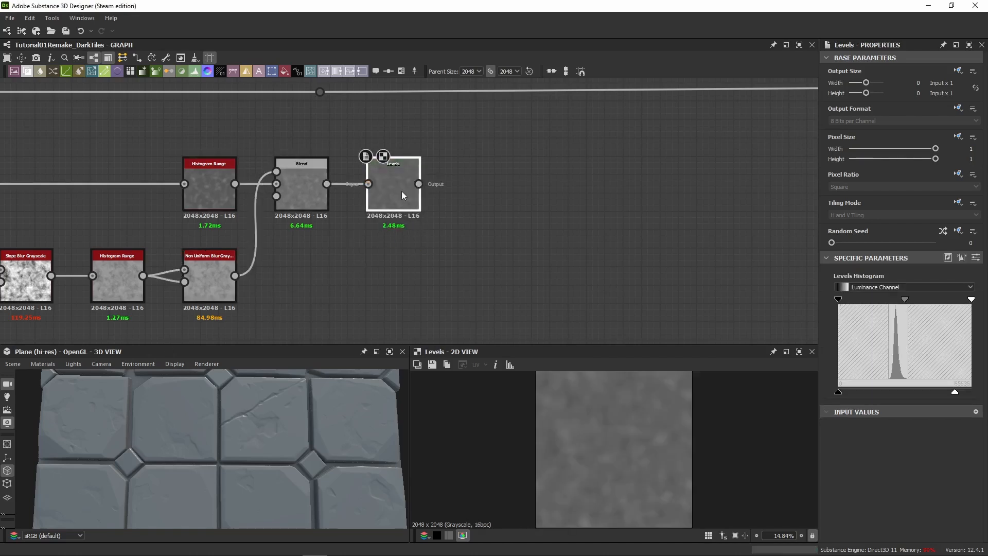
# Put a frame around the Levels node and title it "Ground Height".
pyautogui.click(402, 71)
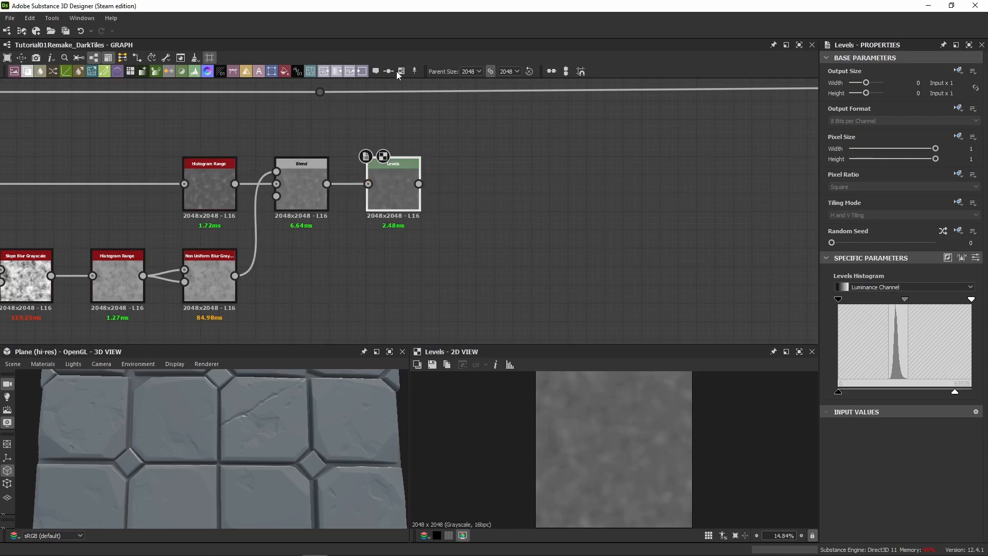
pyautogui.click(359, 123)
pyautogui.doubleClick(875, 109)
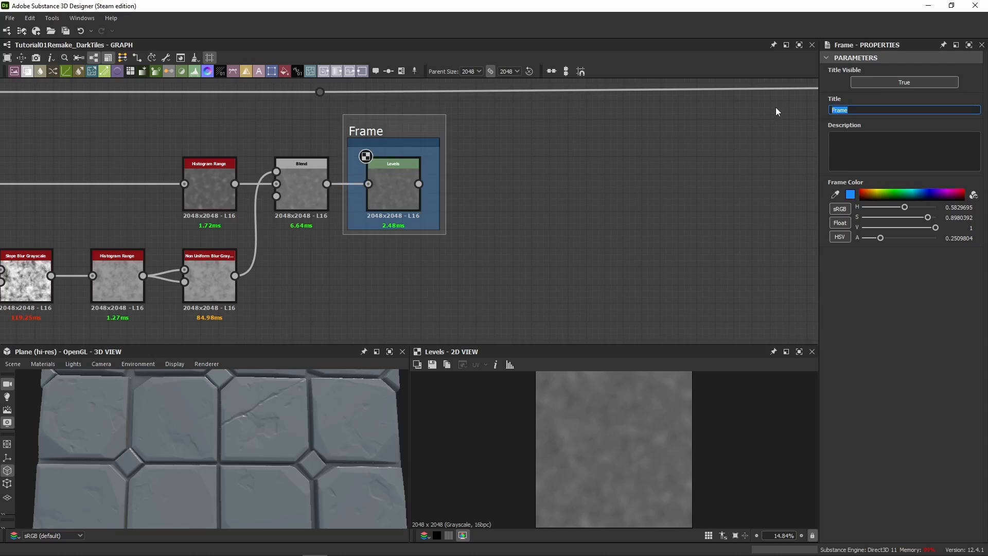
pyautogui.write('Ground Height')
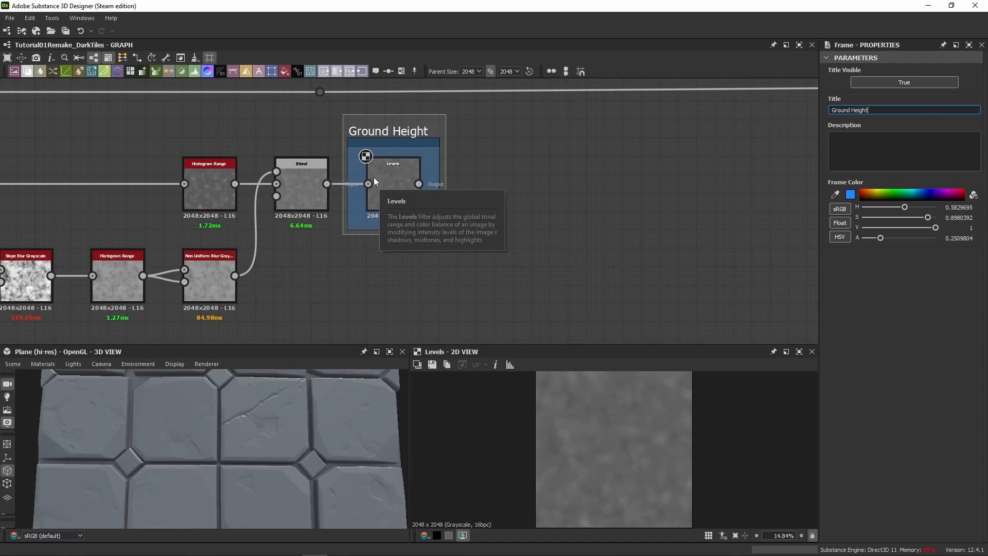
# Check the Ground Height Levels node's numeric settings, especially Level Out High.
pyautogui.click(419, 195)
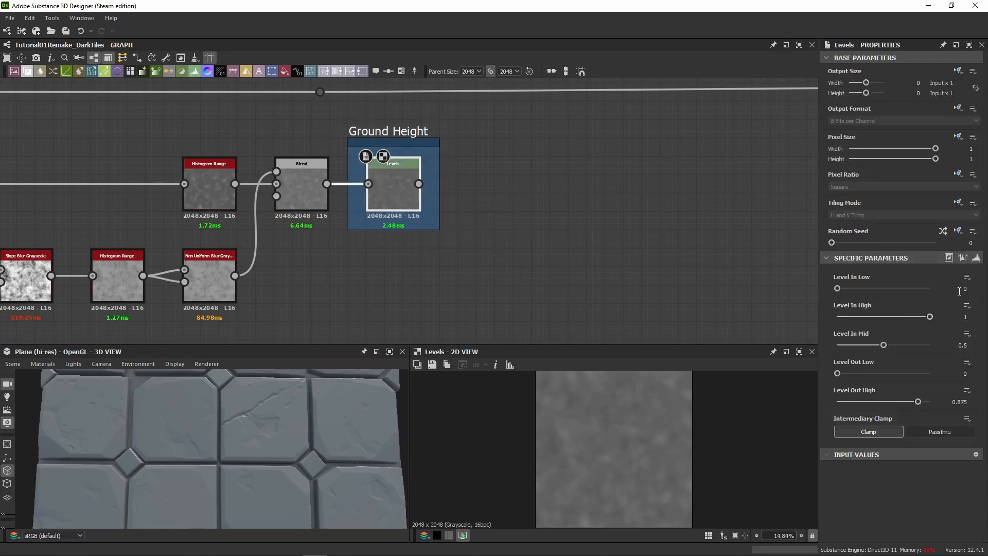
pyautogui.click(960, 401)
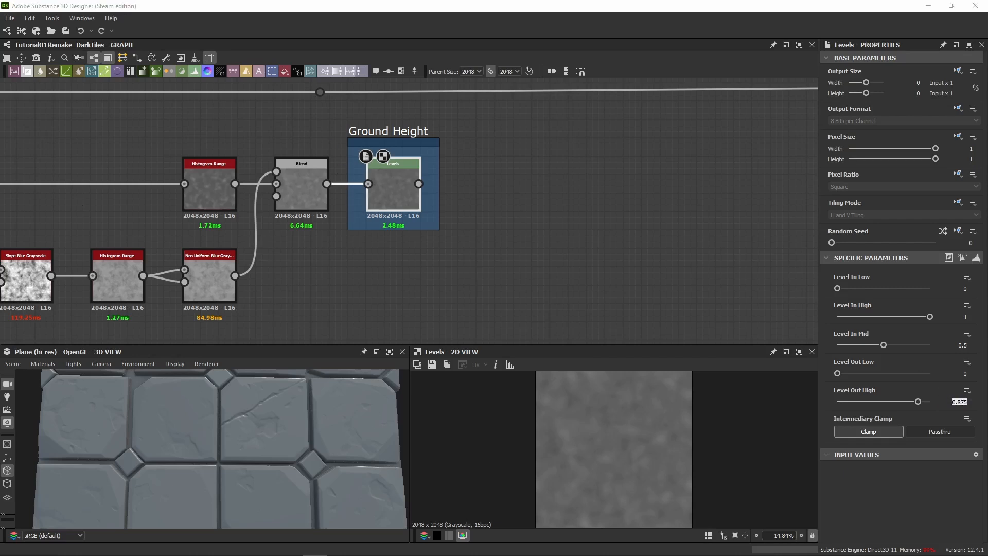
pyautogui.click(625, 162)
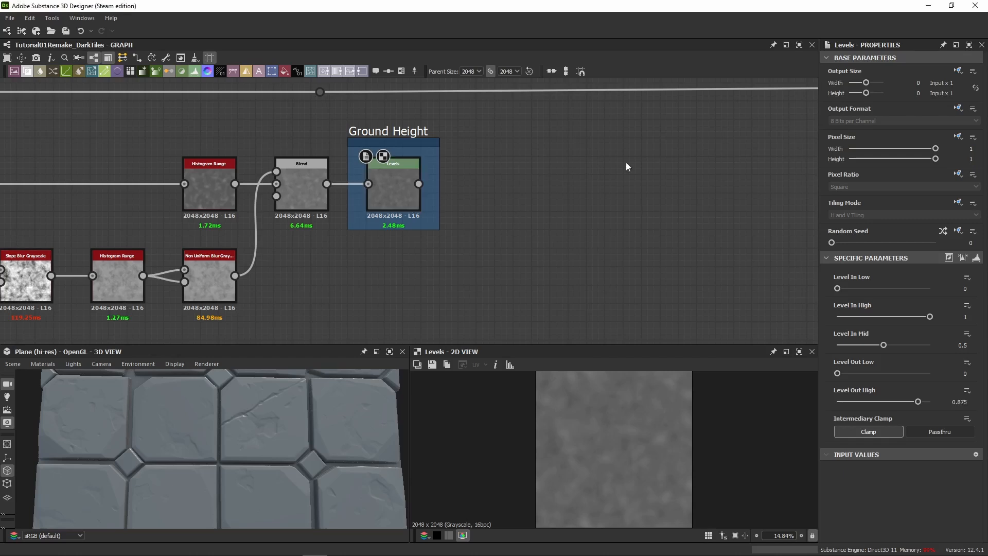
# Paste the framed "Ground Added" Blend set to Max (Lighten), with Ground Height as Foreground and the main height line as Background, and preview its result.
pyautogui.hotkey('ctrl', 'v')
pyautogui.moveTo(669, 179); pyautogui.dragTo(659, 237, button='middle')
pyautogui.moveTo(423, 310); pyautogui.dragTo(576, 237)
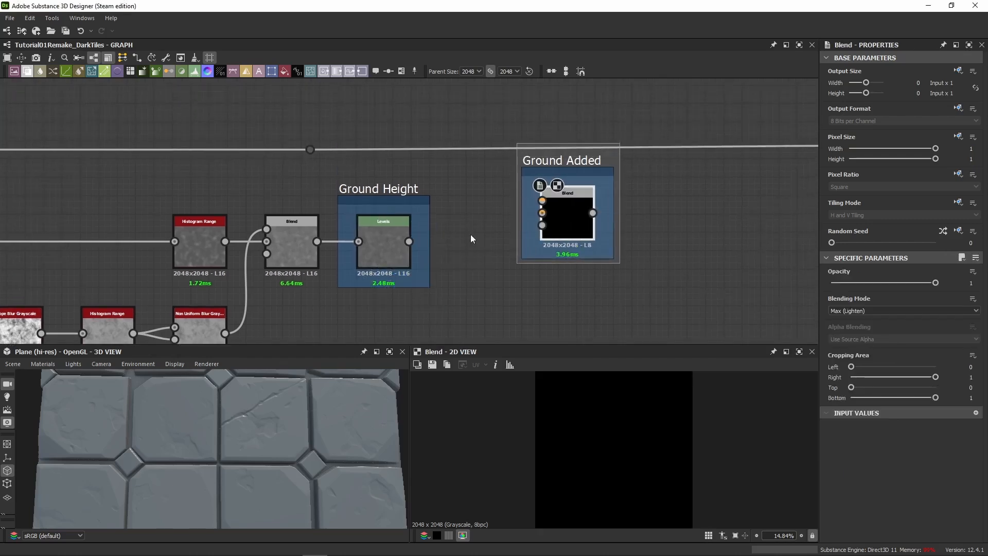
pyautogui.moveTo(409, 242); pyautogui.dragTo(542, 200)
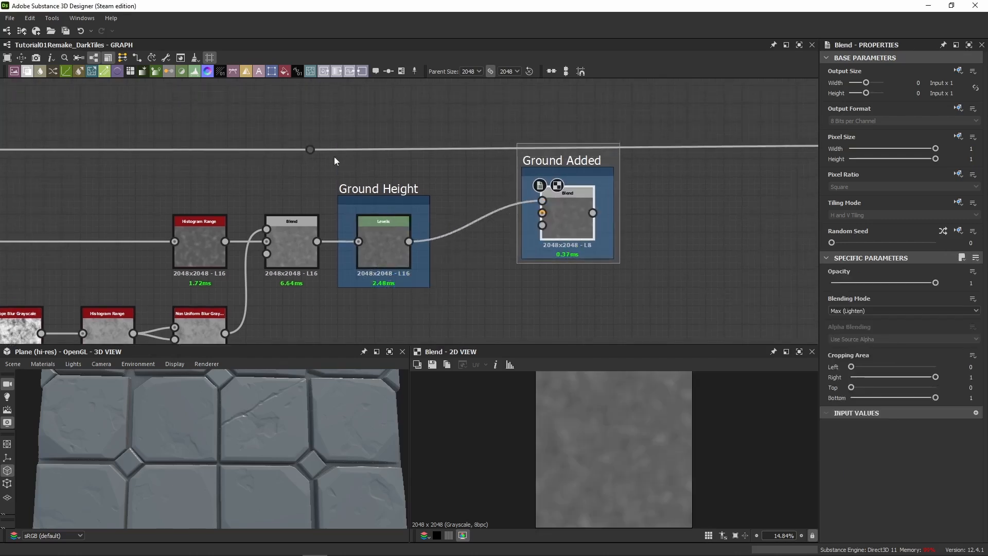
pyautogui.moveTo(311, 150); pyautogui.dragTo(691, 150)
pyautogui.doubleClick(698, 147)
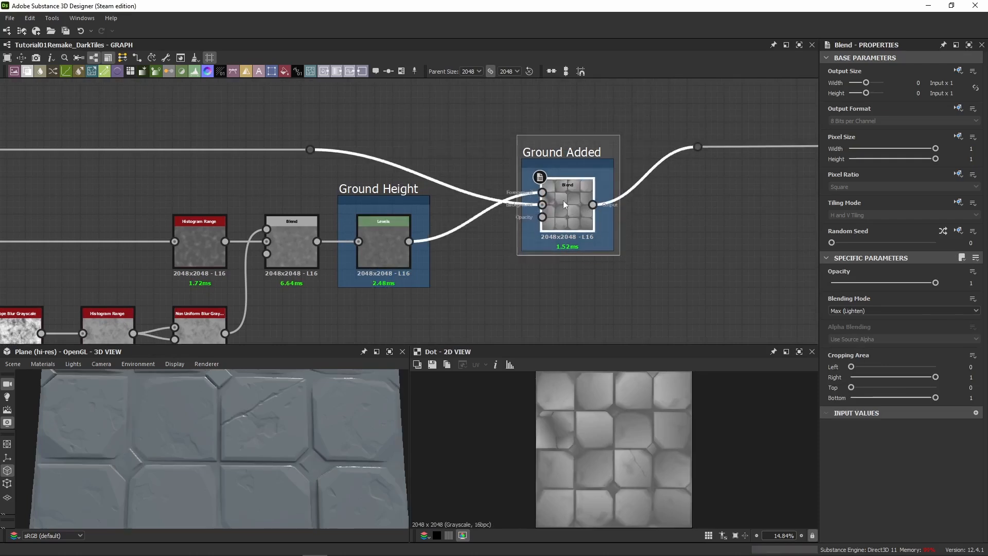
# Delete the leftover dot node before the Ground Added Blend and align the Blend with the main height line.
pyautogui.moveTo(569, 213); pyautogui.dragTo(477, 131)
pyautogui.click(308, 150)
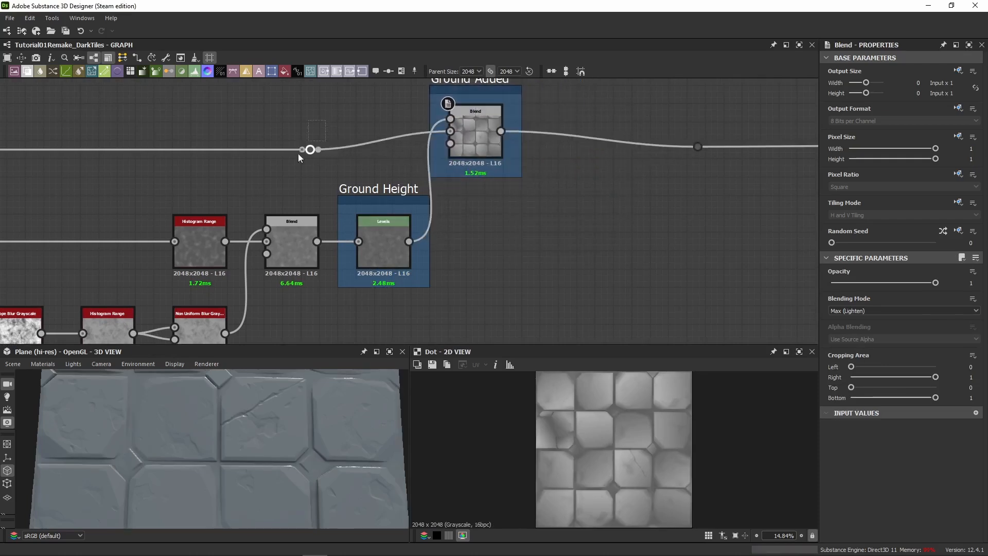
pyautogui.press('Delete')
pyautogui.doubleClick(495, 132)
pyautogui.moveTo(495, 132); pyautogui.dragTo(483, 152)
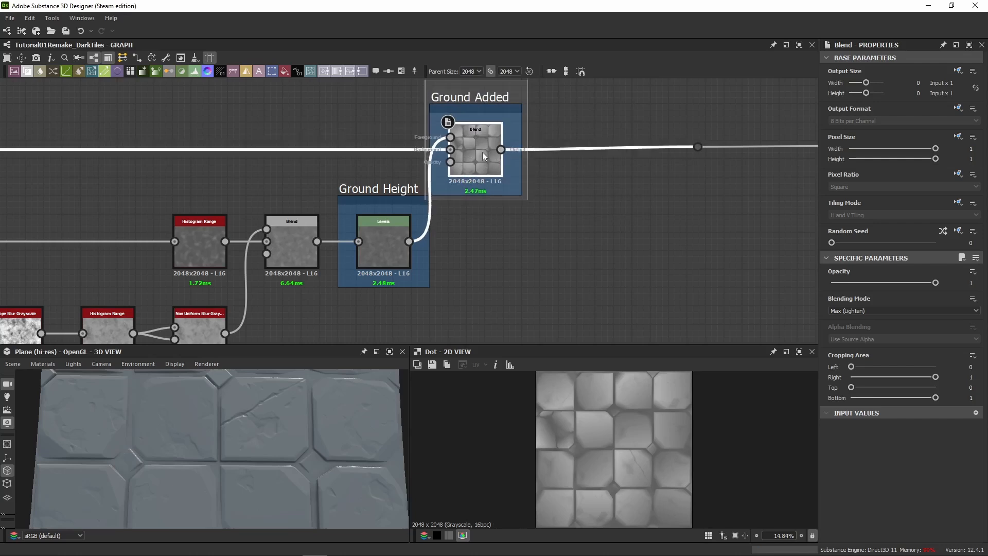
# Try the Add (Linear Dodge) blending mode on the Ground Added Blend, check the tile relief in 3D, and undo the change.
pyautogui.moveTo(289, 384); pyautogui.dragTo(311, 441)
pyautogui.scroll(-5, 304, 400)
pyautogui.hotkey('shift', 'd')
pyautogui.hotkey('shift', 'd')
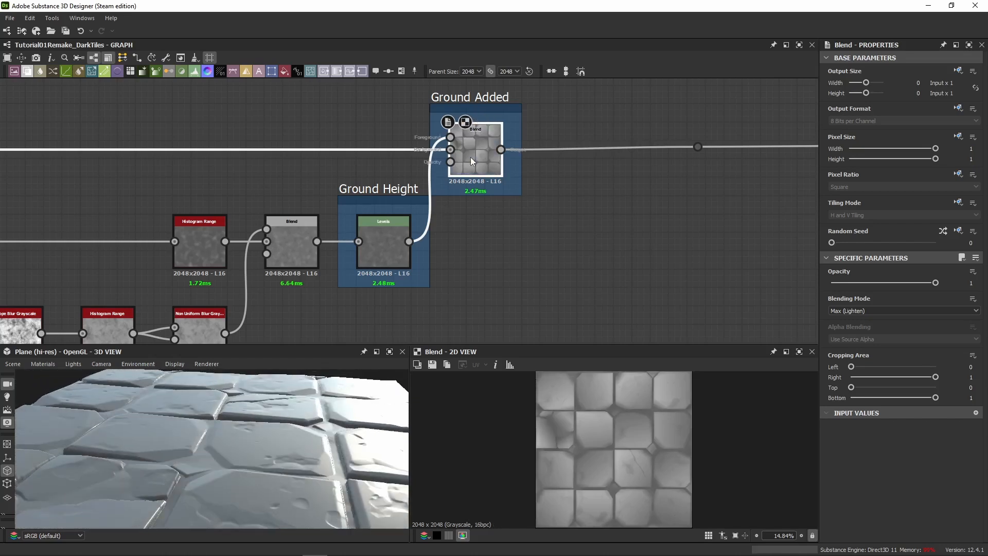
pyautogui.click(844, 312)
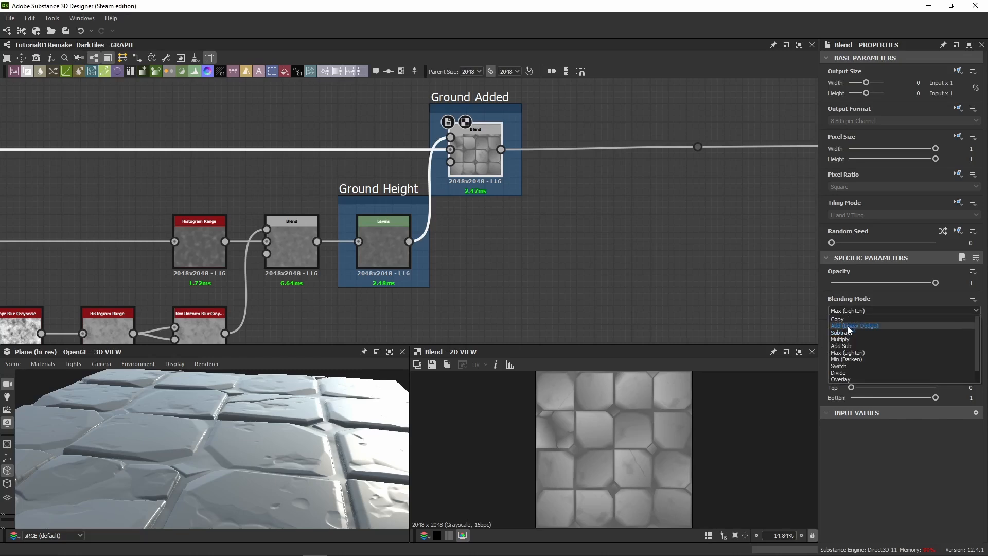
pyautogui.click(855, 326)
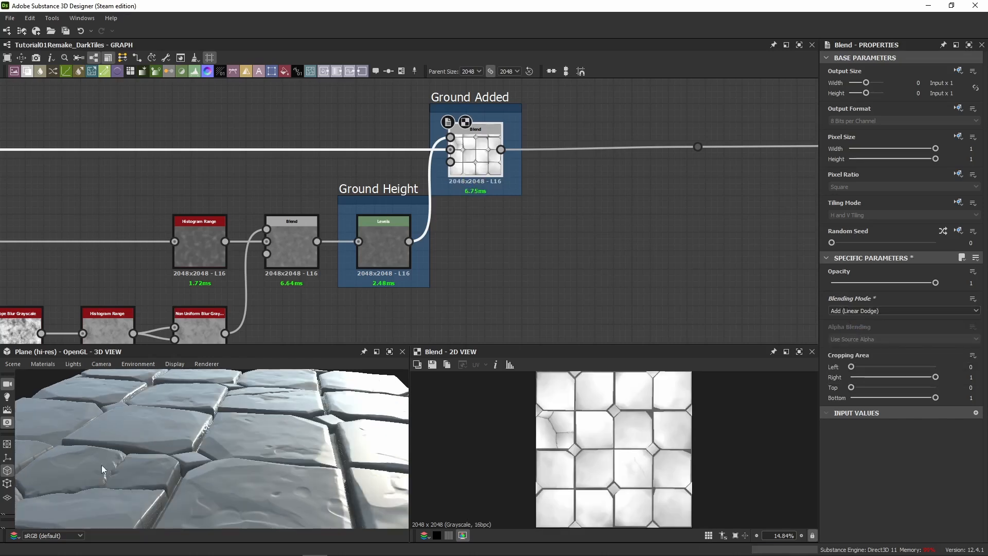
pyautogui.moveTo(220, 427); pyautogui.dragTo(234, 488)
pyautogui.hotkey('ctrl', 'z')
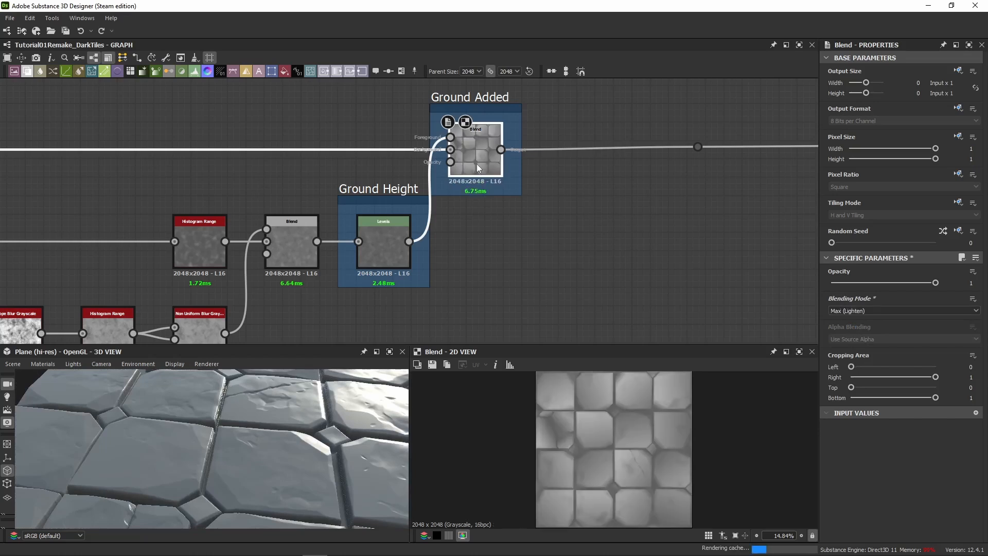
# Compare the Ground Added Blend and Ground Height Levels close up, examining how the ground meets the tile surfaces.
pyautogui.moveTo(248, 439); pyautogui.dragTo(181, 431)
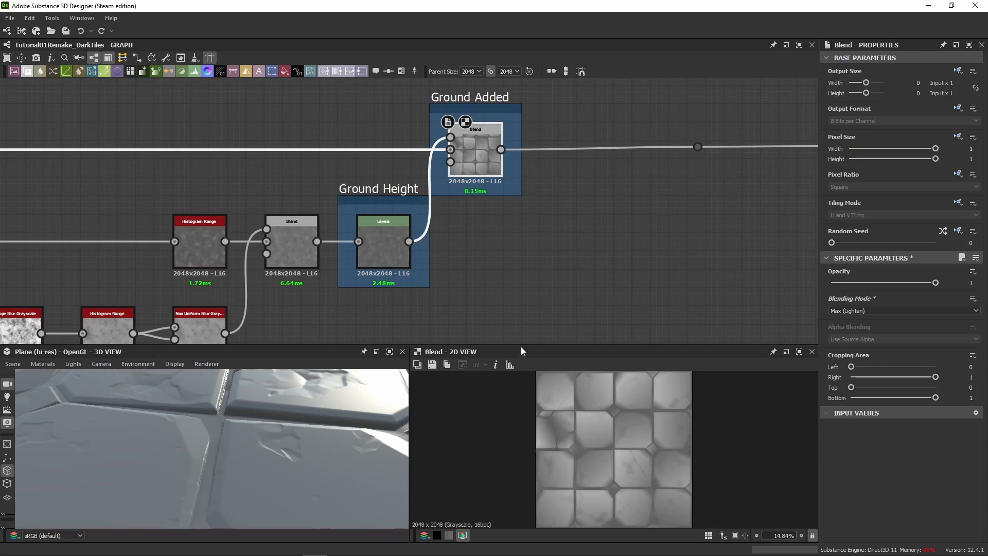
pyautogui.scroll(6, 591, 416)
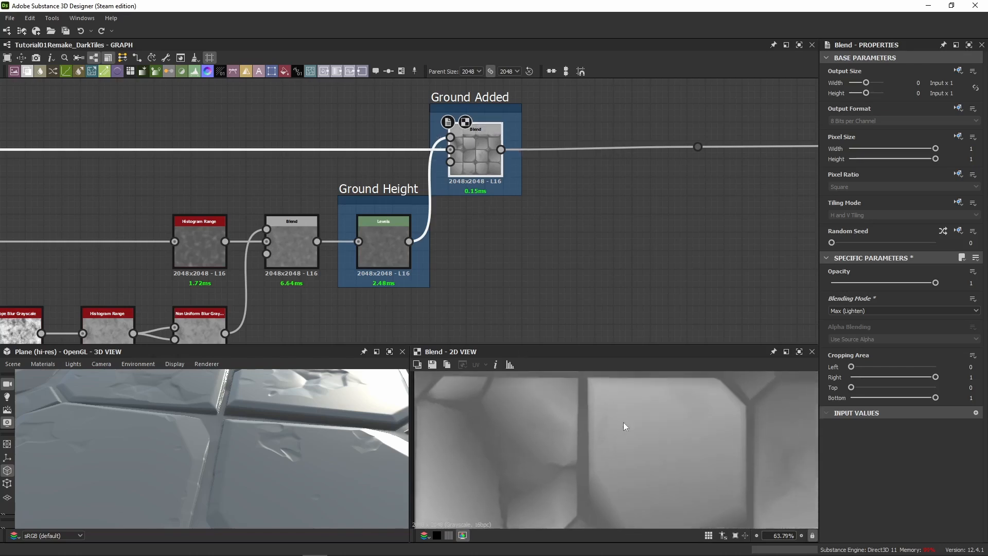
pyautogui.scroll(3, 618, 426)
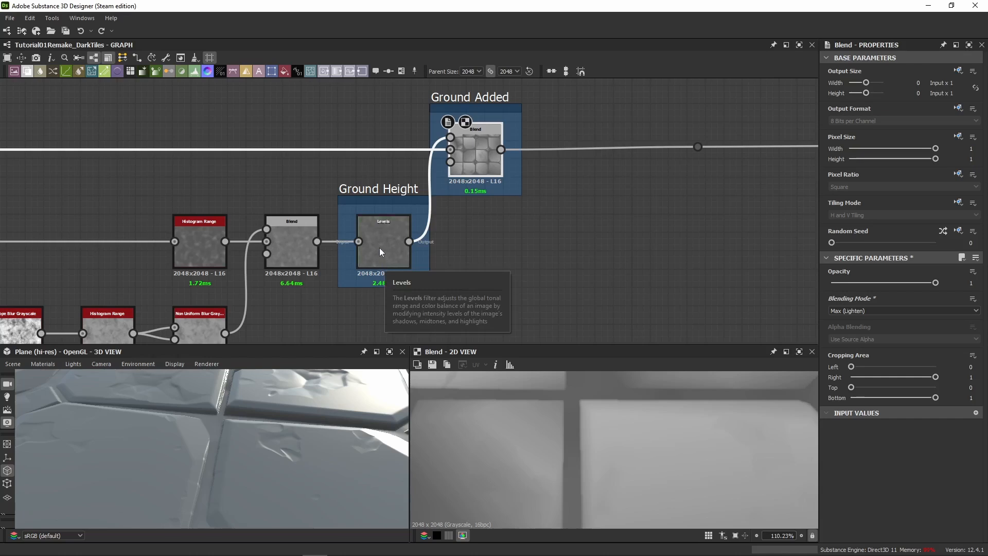
pyautogui.click(388, 235)
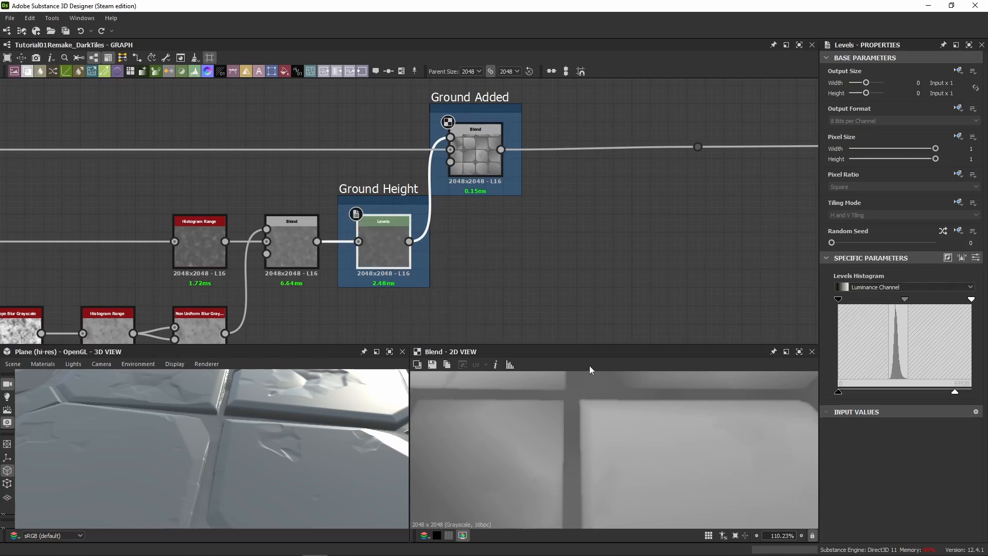
pyautogui.doubleClick(391, 242)
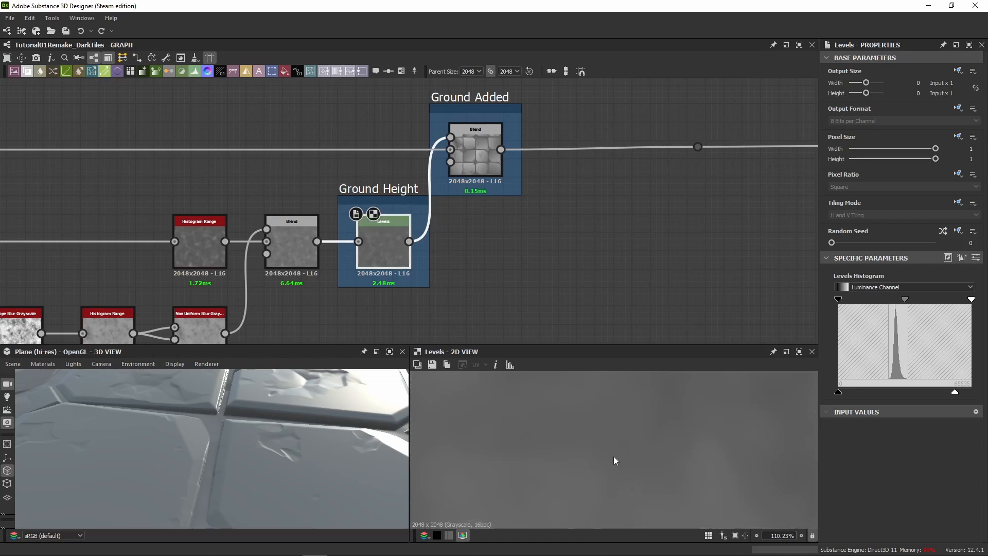
pyautogui.doubleClick(477, 165)
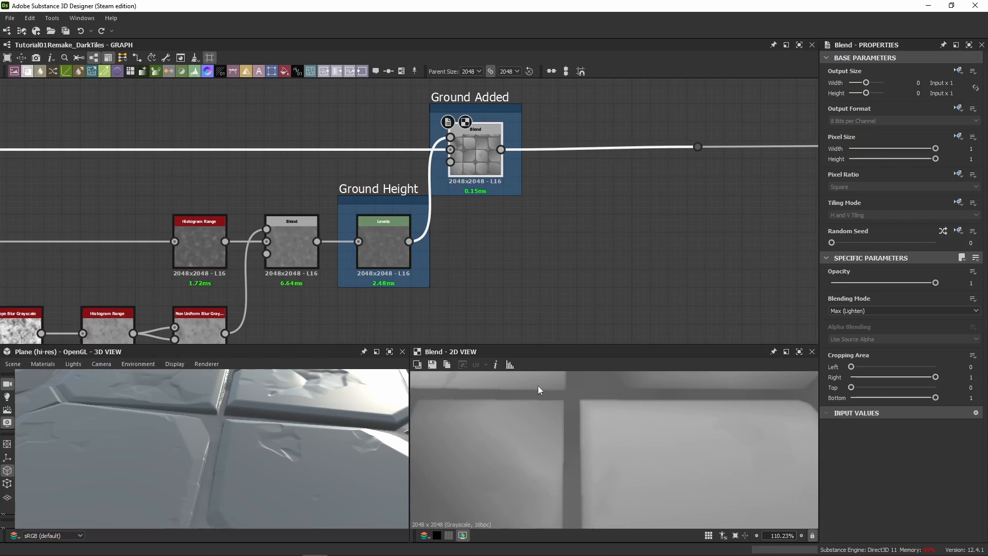
# Add a Height Blend node above the Ground Added Blend and preview its blended height output.
pyautogui.scroll(-3, 460, 296)
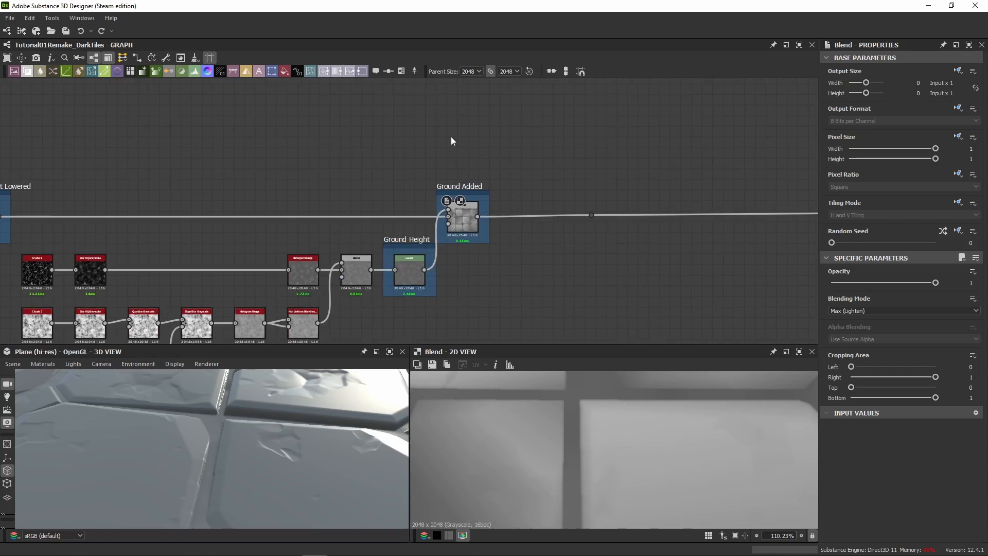
pyautogui.press('space')
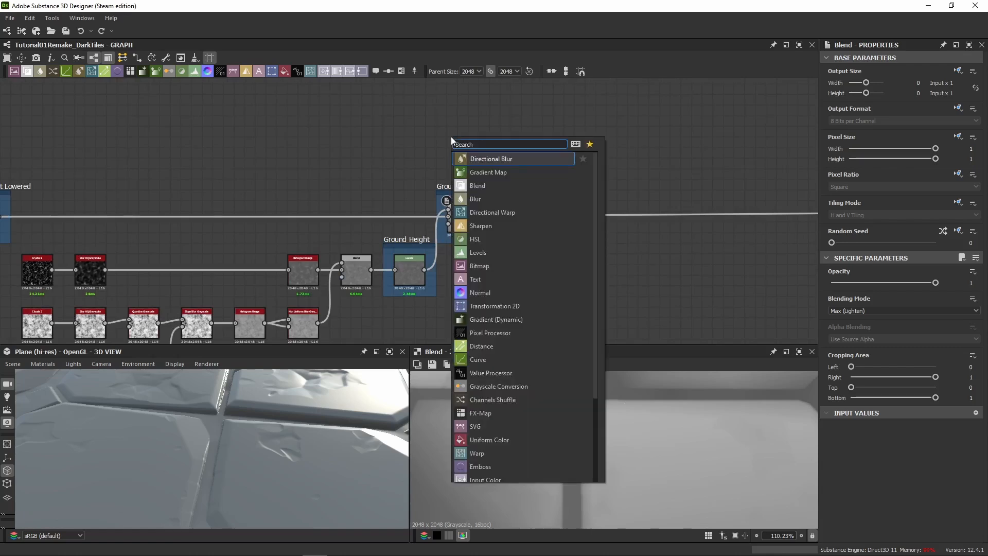
pyautogui.write('height\\')
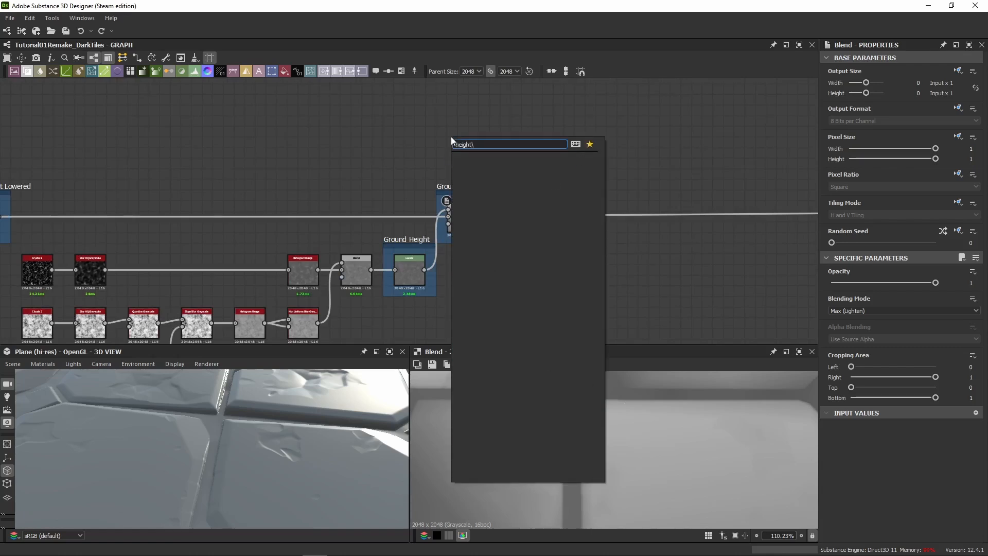
pyautogui.press('BackSpace')
pyautogui.press('Return')
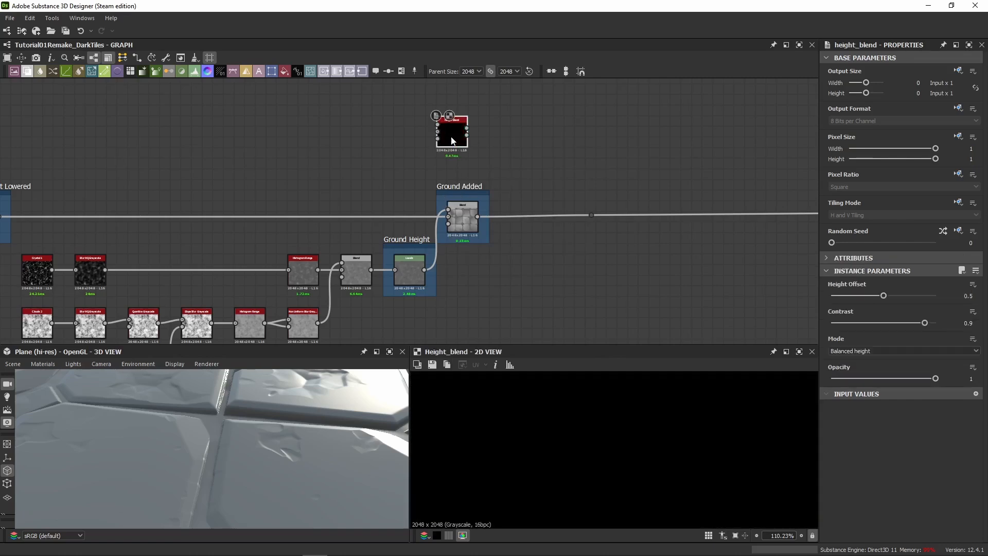
pyautogui.doubleClick(451, 138)
pyautogui.moveTo(452, 138); pyautogui.dragTo(463, 161)
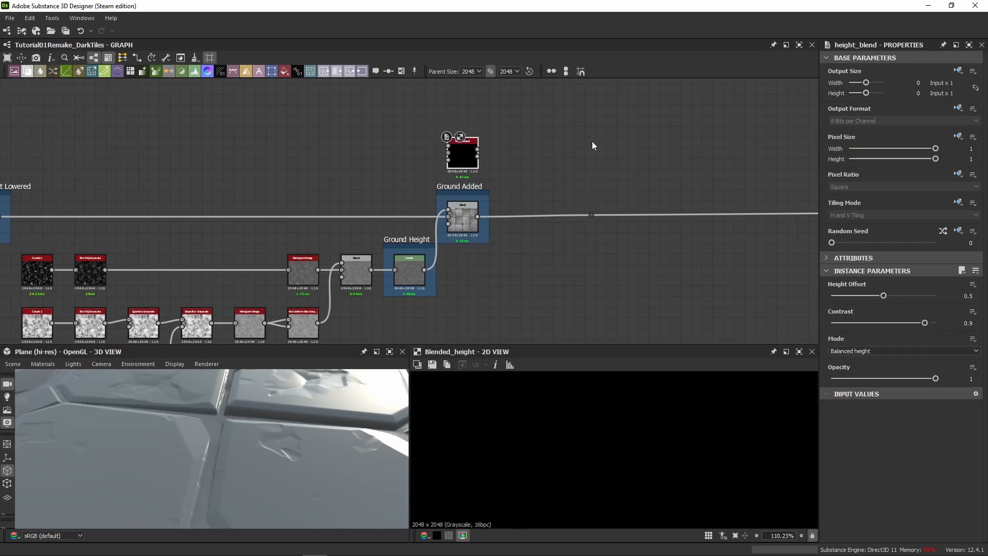
# Connect the noise Blend to the Height Blend's first input and Overall Height Lowered to its second, previewing the whole result.
pyautogui.moveTo(598, 103); pyautogui.dragTo(548, 120)
pyautogui.scroll(2, 467, 160)
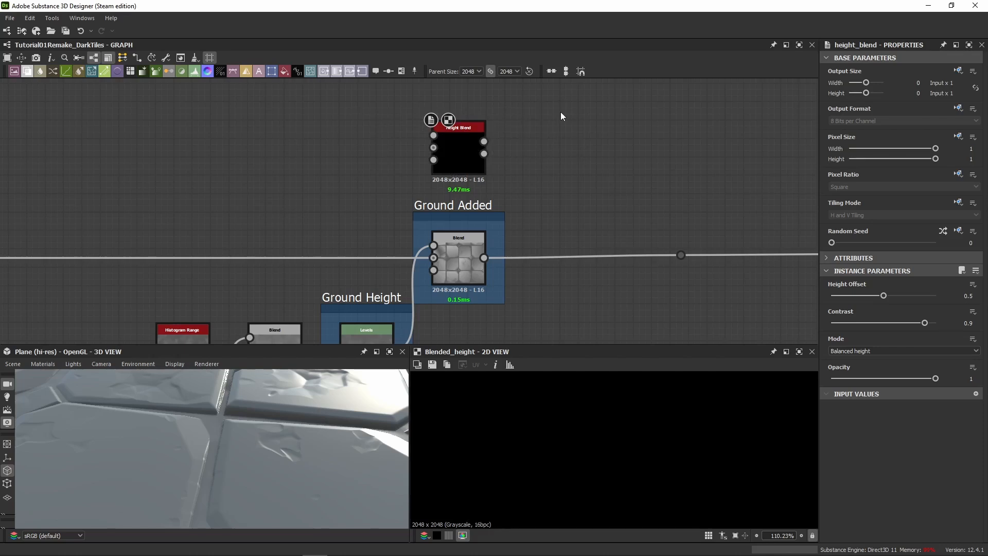
pyautogui.scroll(-2, 656, 209)
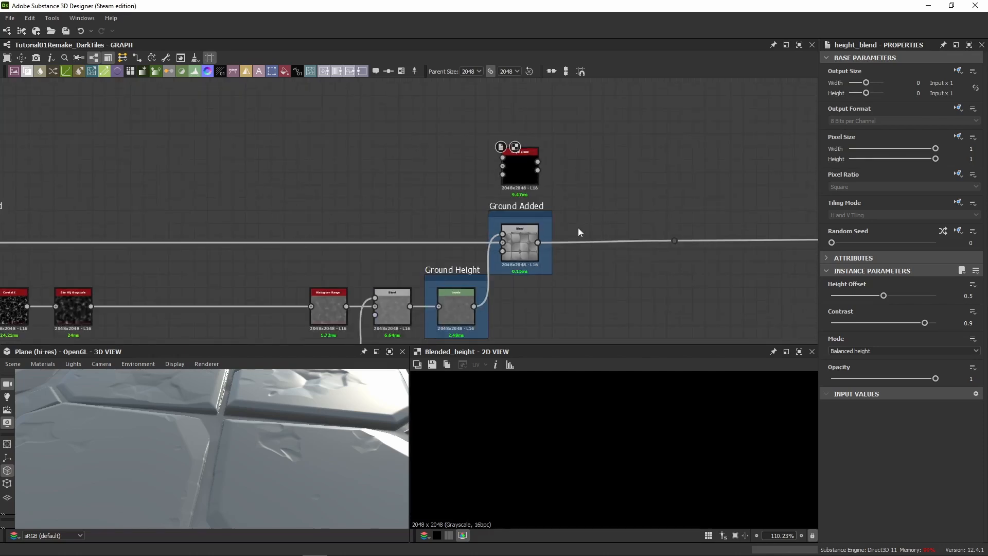
pyautogui.moveTo(578, 228); pyautogui.dragTo(582, 180, button='middle')
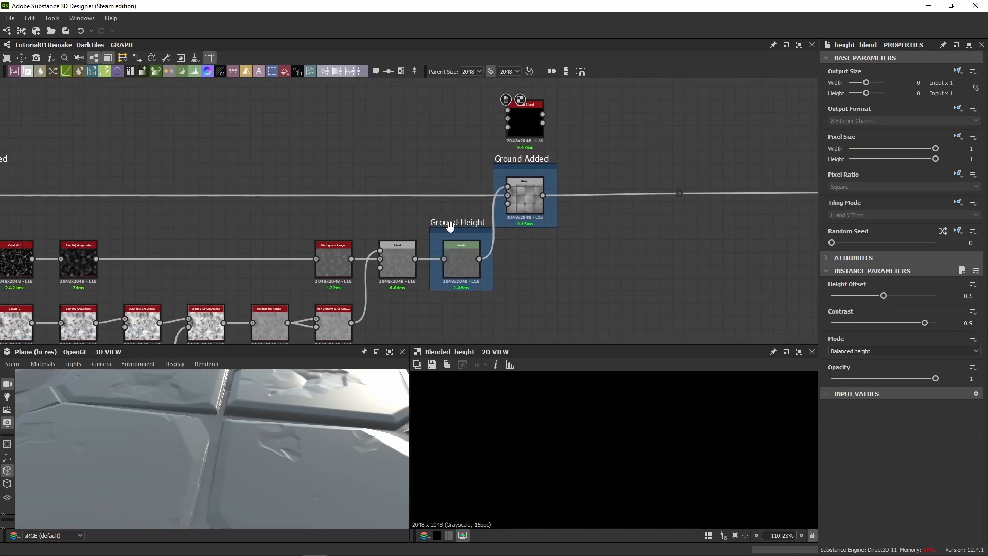
pyautogui.moveTo(415, 259); pyautogui.dragTo(499, 111)
pyautogui.scroll(3, 514, 109)
pyautogui.scroll(-5, 216, 185)
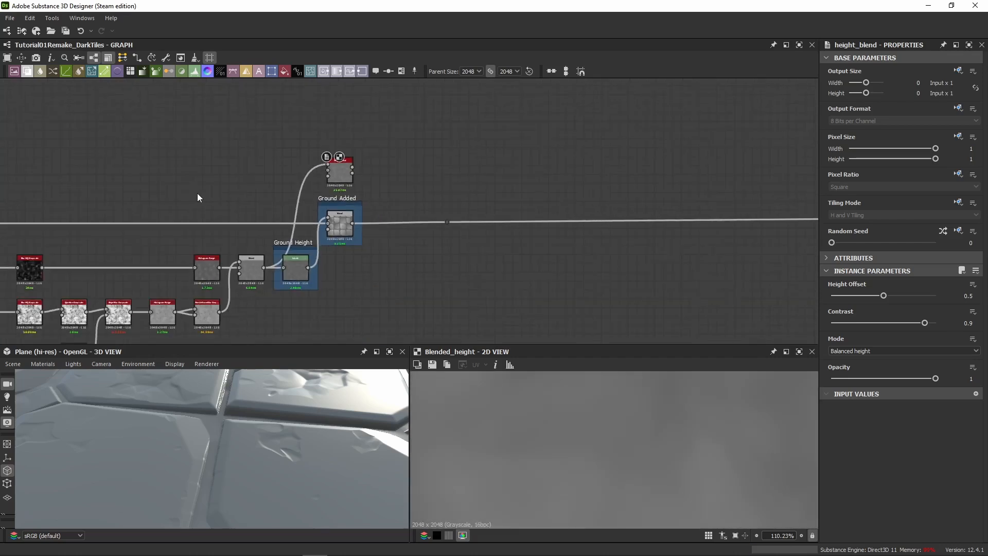
pyautogui.moveTo(199, 194); pyautogui.dragTo(366, 181, button='middle')
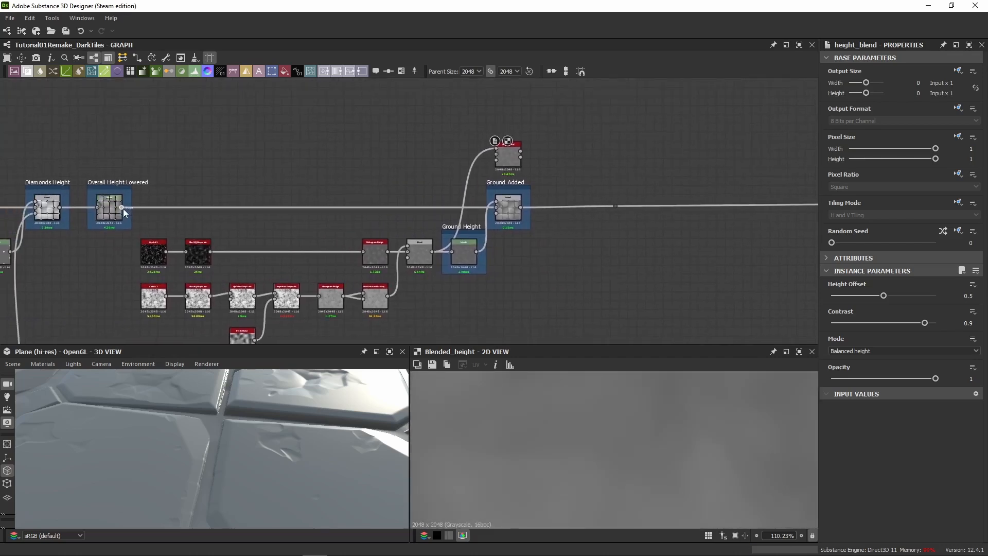
pyautogui.moveTo(121, 208); pyautogui.dragTo(497, 157)
pyautogui.press('f')
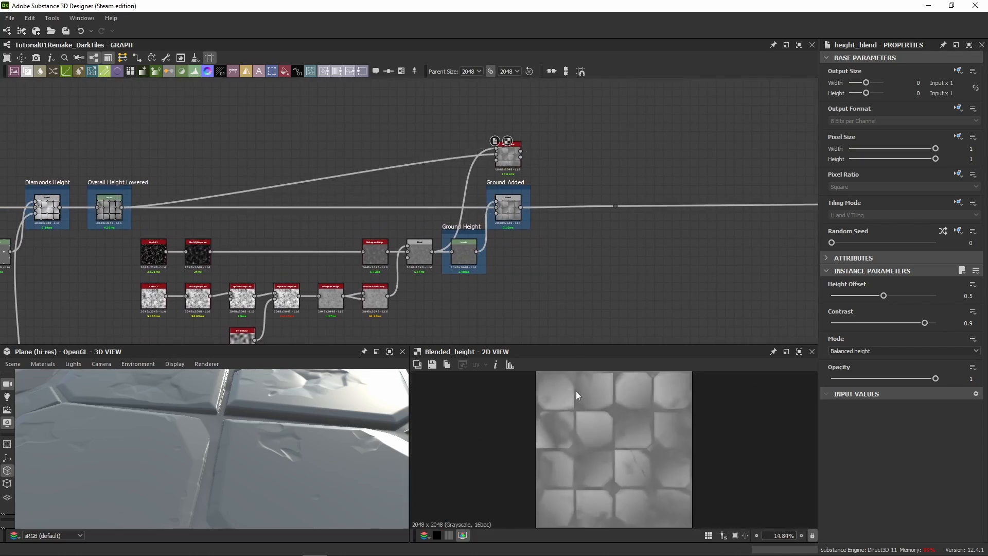
# Swap the Height Blend's connections so Overall Height Lowered feeds Height Top and the noise Blend feeds Height Bottom, and preview the blended height.
pyautogui.scroll(4, 476, 144)
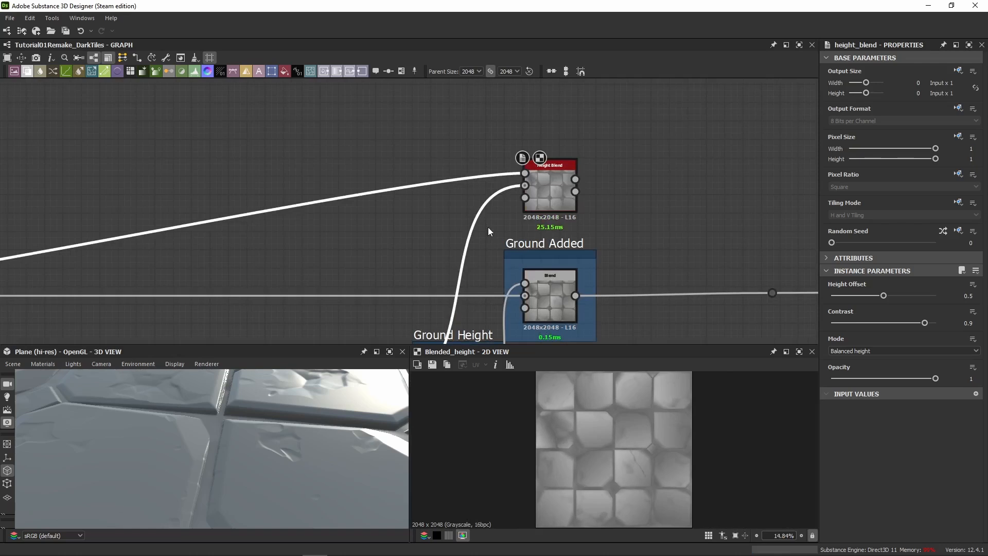
pyautogui.scroll(5, 518, 180)
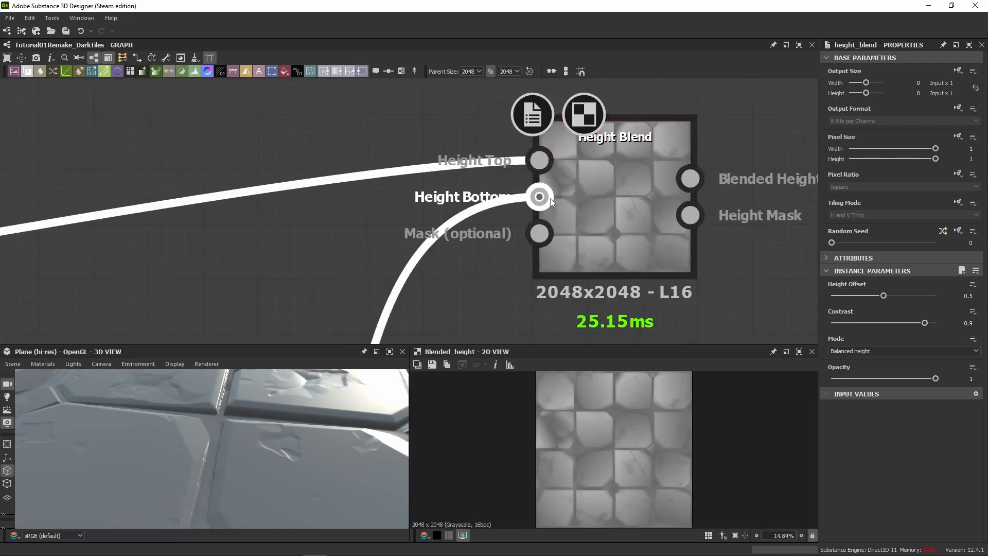
pyautogui.moveTo(539, 196); pyautogui.dragTo(414, 129)
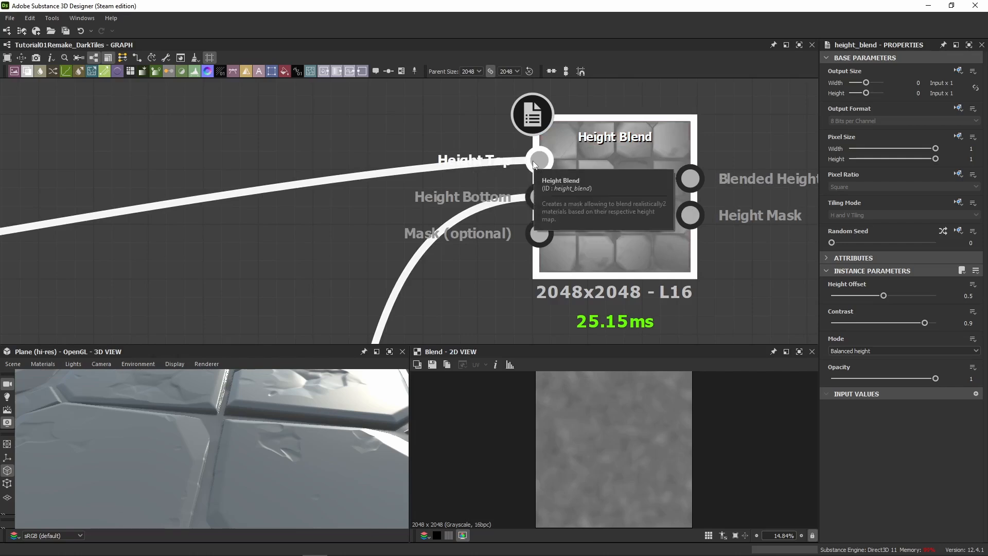
pyautogui.doubleClick(608, 205)
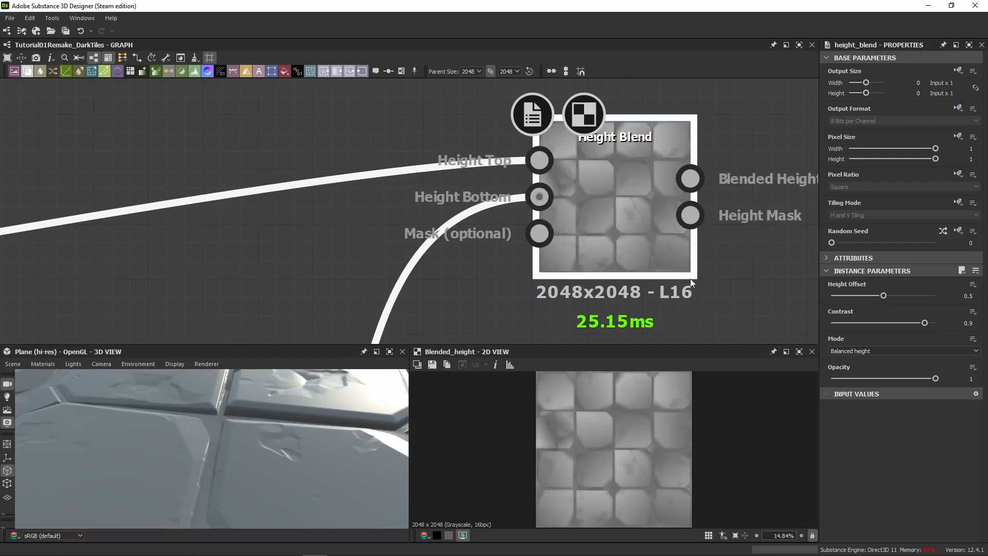
# Reroute the dot node's incoming link from the Ground Added Blend to the Height Blend's Blended Height output.
pyautogui.scroll(-4, 499, 267)
pyautogui.moveTo(499, 267); pyautogui.dragTo(415, 176, button='middle')
pyautogui.scroll(-2, 414, 176)
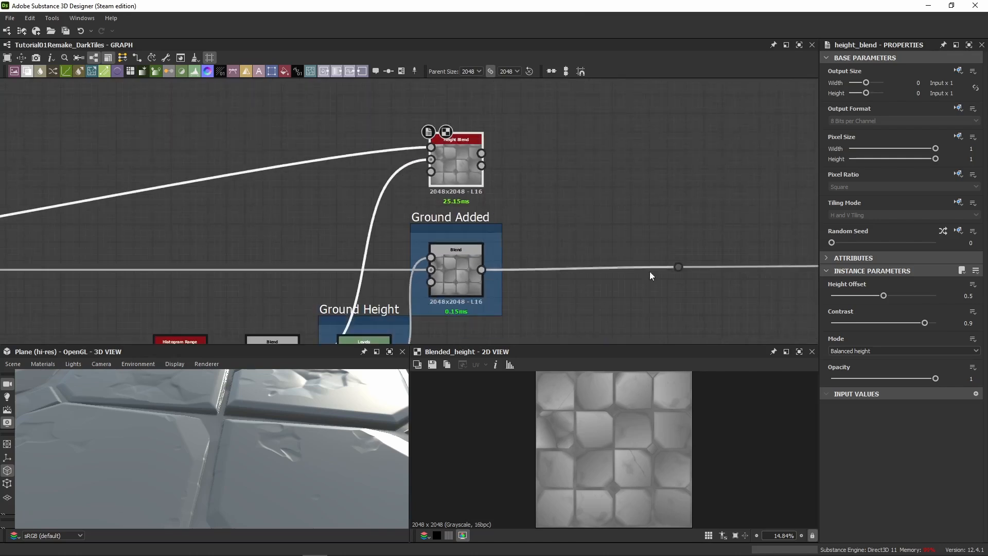
pyautogui.moveTo(481, 153); pyautogui.dragTo(673, 211)
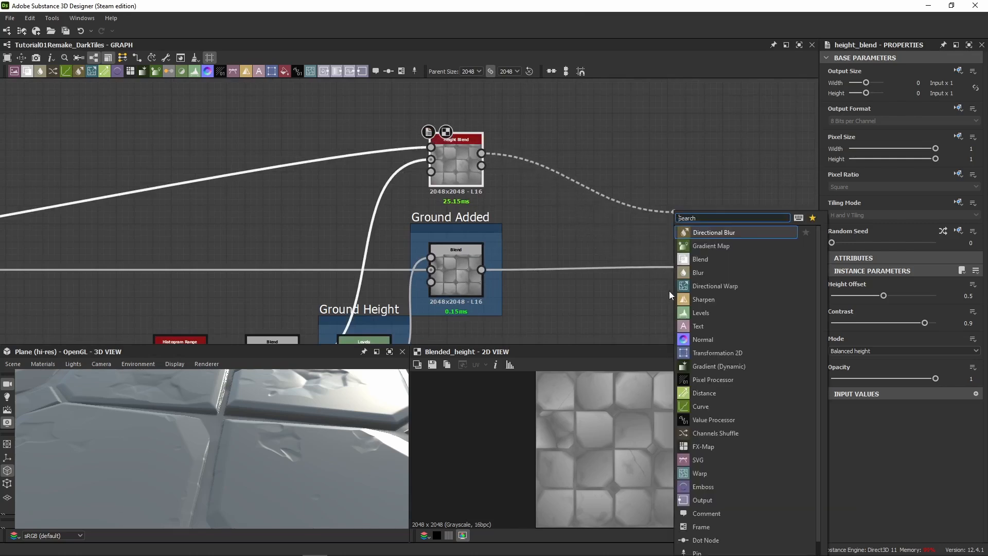
pyautogui.click(668, 288)
pyautogui.moveTo(671, 268); pyautogui.dragTo(483, 153)
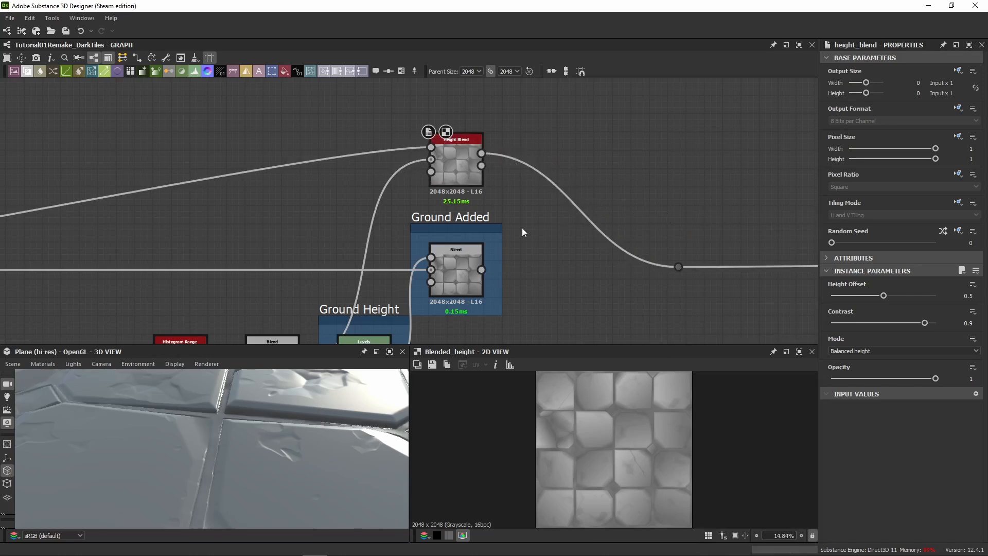
pyautogui.click(453, 170)
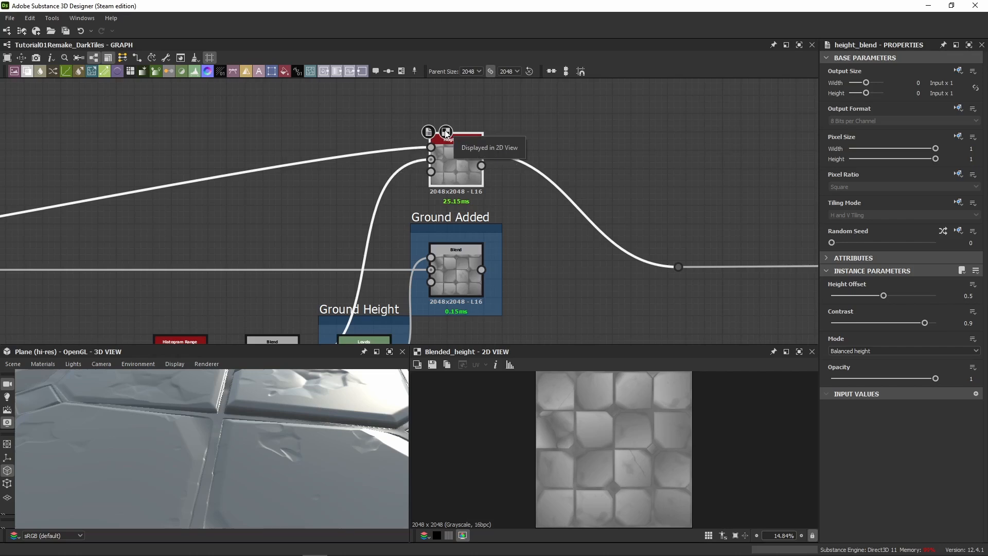
# Examine the height-blended tile relief in 3D, first the whole plane and then the tile gaps close up.
pyautogui.scroll(-5, 239, 415)
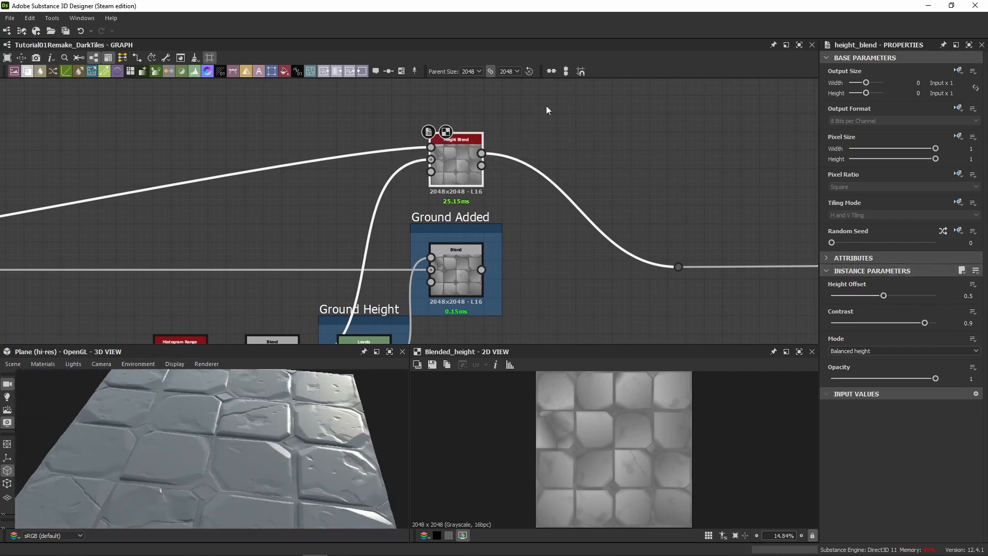
pyautogui.moveTo(557, 98); pyautogui.dragTo(551, 137)
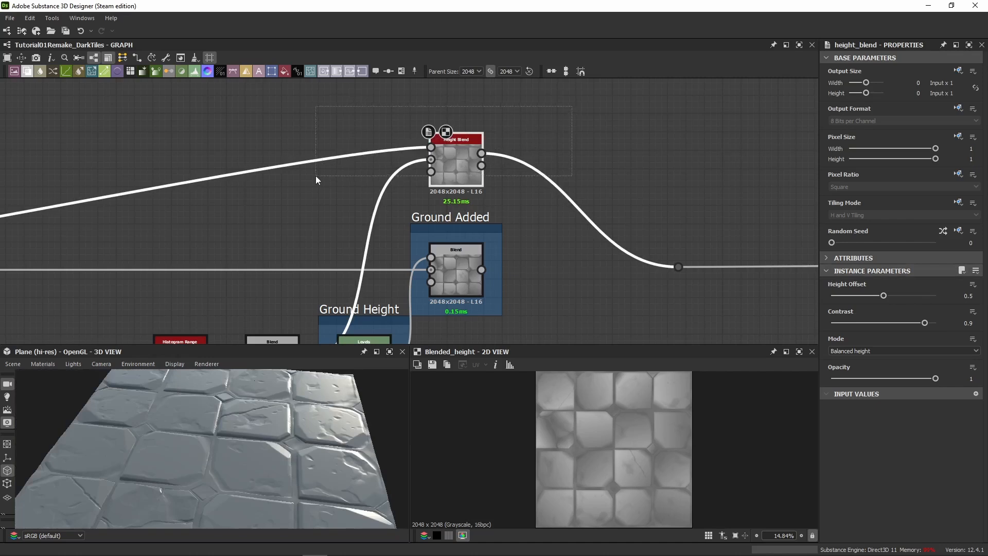
pyautogui.moveTo(404, 482); pyautogui.dragTo(272, 463)
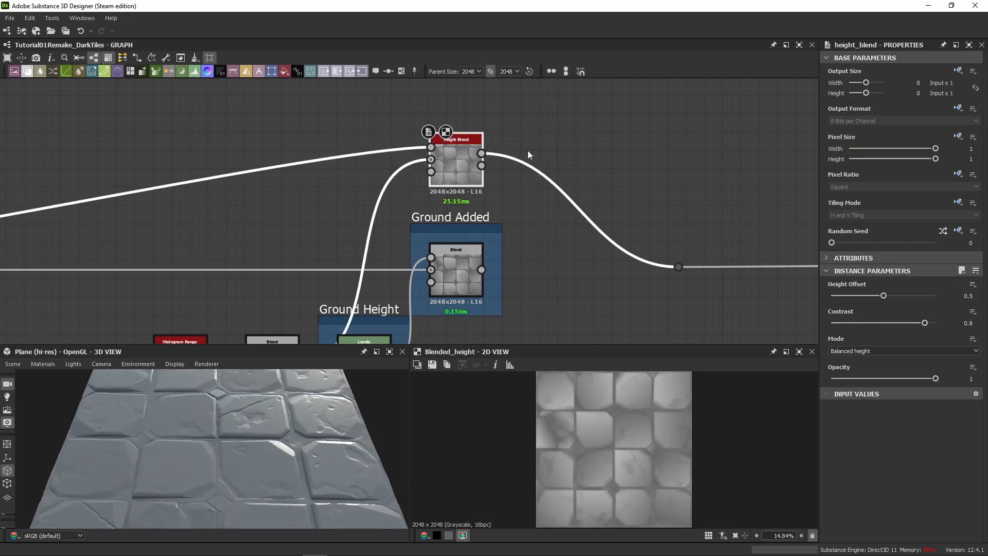
pyautogui.click(572, 132)
pyautogui.moveTo(230, 523); pyautogui.dragTo(232, 460)
pyautogui.scroll(5, 200, 457)
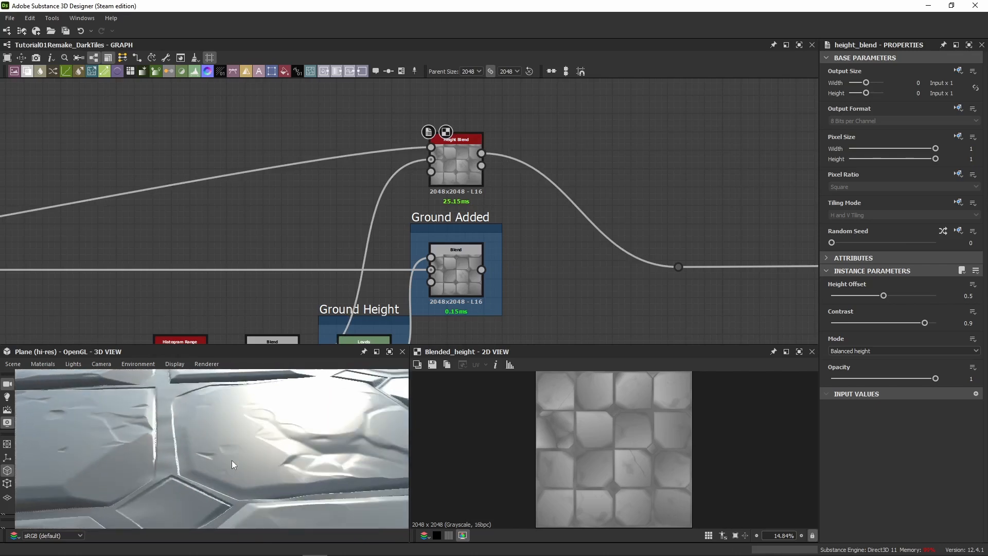
# Try a Contrast of 0.67 on the Height Blend, inspect the tile edges up close, and set the Contrast to 1.
pyautogui.moveTo(926, 323); pyautogui.dragTo(901, 334)
pyautogui.scroll(5, 233, 467)
pyautogui.moveTo(232, 467); pyautogui.dragTo(223, 440)
pyautogui.scroll(10, 619, 446)
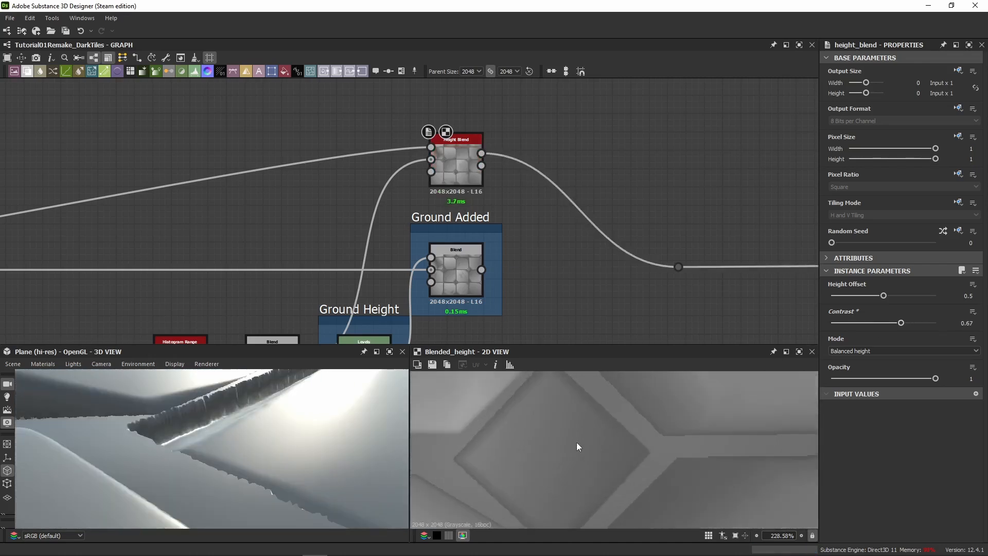
pyautogui.moveTo(901, 322); pyautogui.dragTo(982, 343)
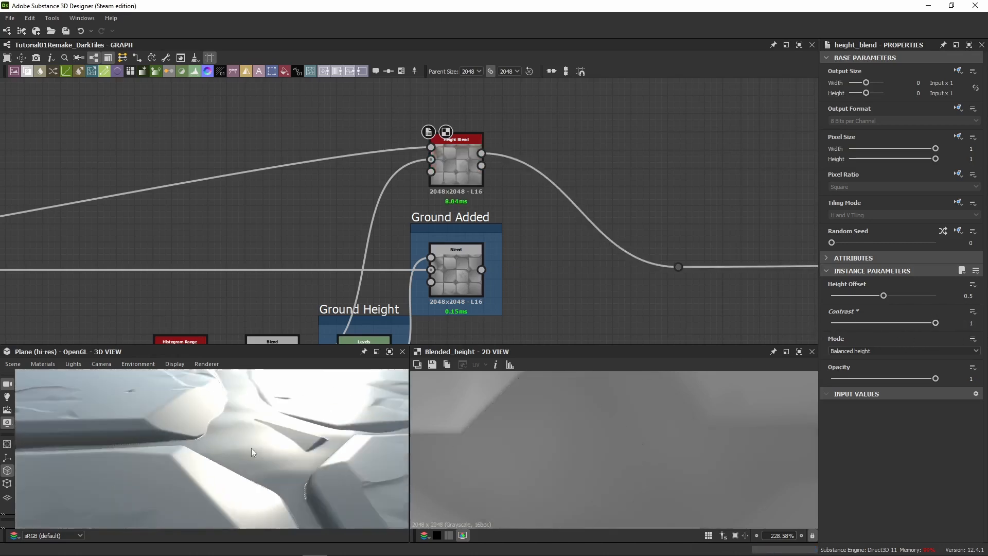
pyautogui.moveTo(253, 446); pyautogui.dragTo(188, 436)
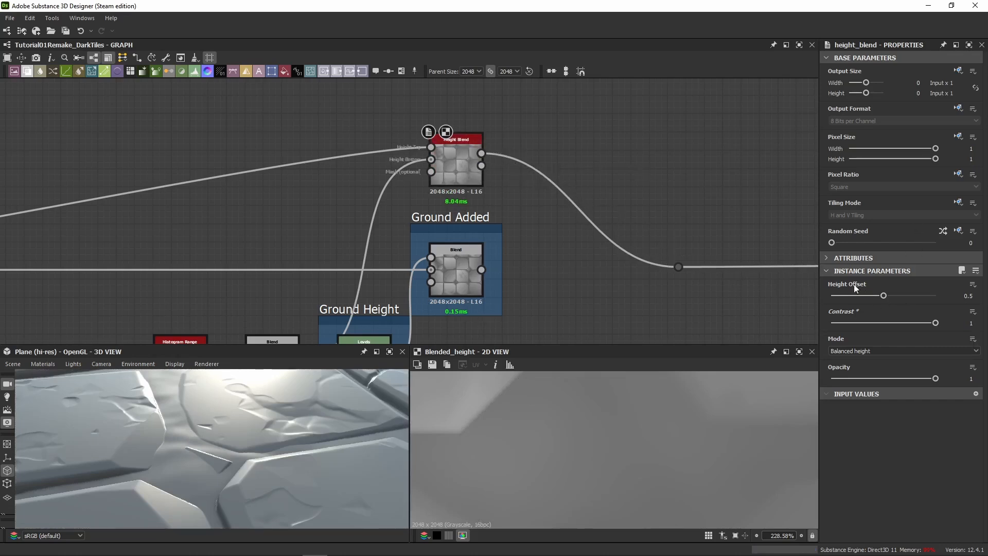
# Tune the Height Blend's Height Offset through 0.49, 0.46 and 0.39 to 0.42, checking the ground level against the tiles in 3D.
pyautogui.moveTo(878, 296)
pyautogui.mouseDown()
pyautogui.moveTo(863, 297)
pyautogui.moveTo(881, 296)
pyautogui.mouseUp()
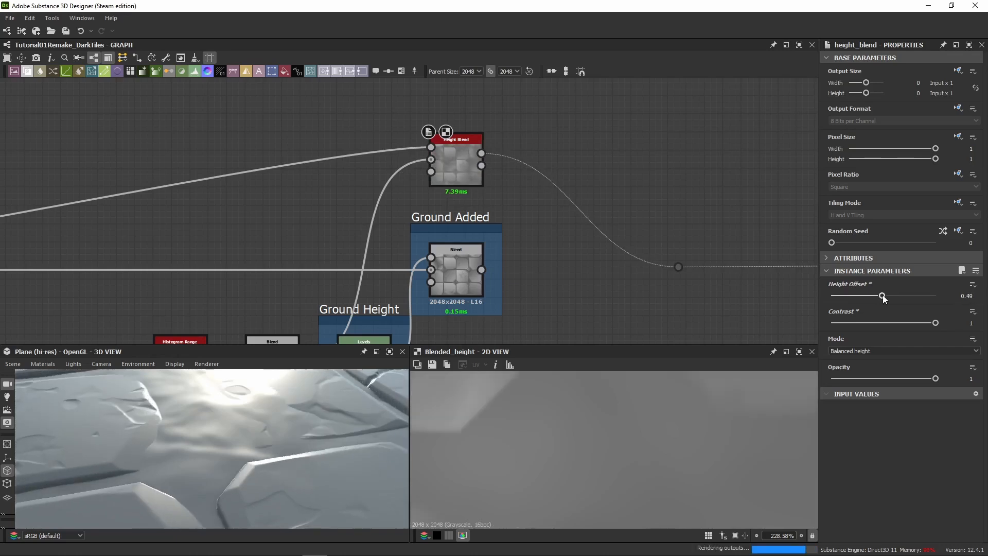
pyautogui.scroll(-3, 270, 392)
pyautogui.moveTo(270, 392); pyautogui.dragTo(205, 393, button='middle')
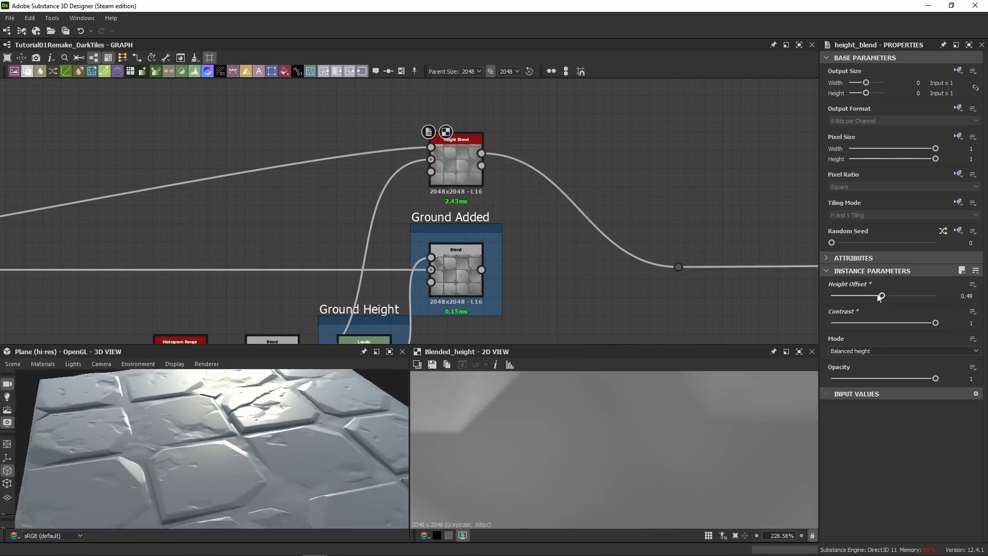
pyautogui.moveTo(878, 296)
pyautogui.mouseDown()
pyautogui.moveTo(863, 296)
pyautogui.moveTo(879, 297)
pyautogui.mouseUp()
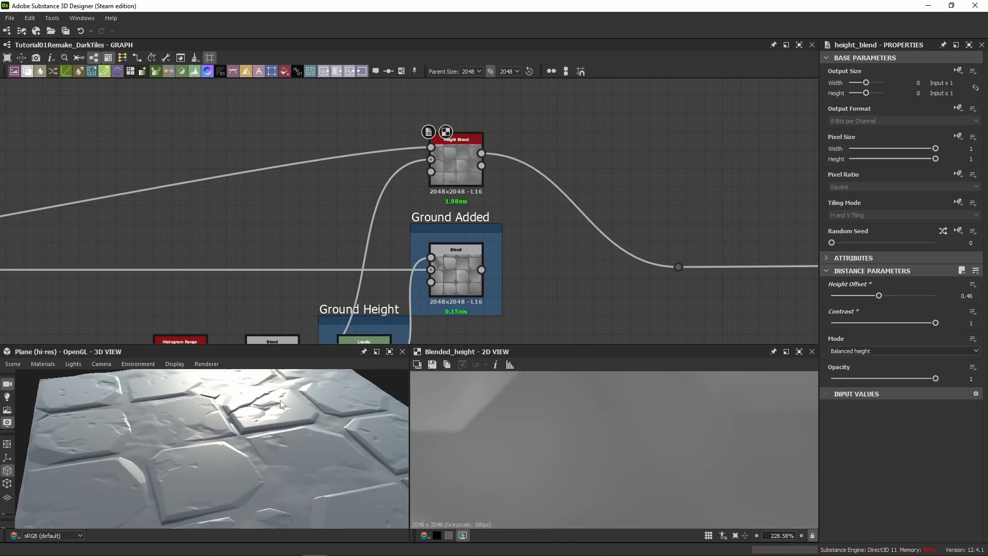
pyautogui.scroll(8, 268, 432)
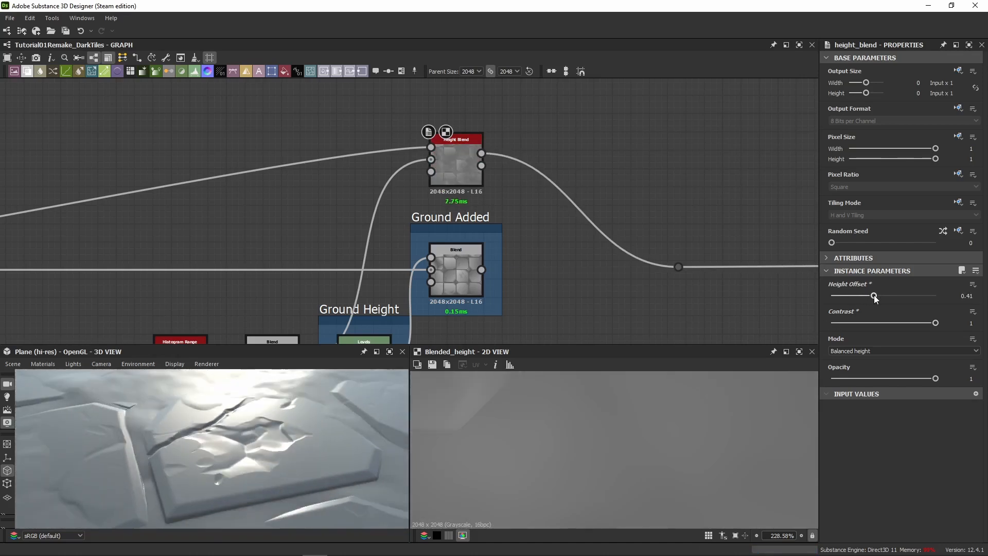
pyautogui.moveTo(877, 299); pyautogui.dragTo(873, 298)
pyautogui.scroll(3, 257, 449)
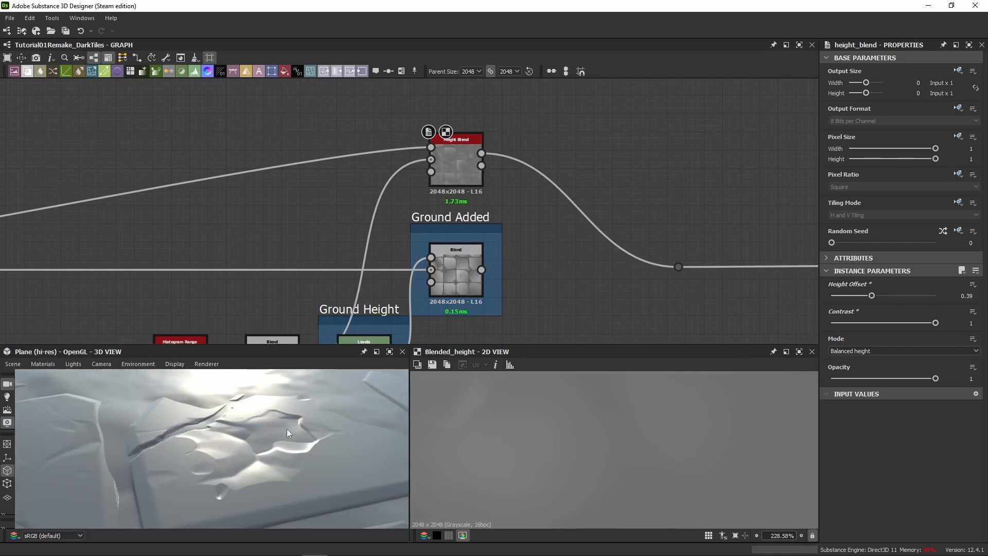
pyautogui.moveTo(286, 428); pyautogui.dragTo(233, 420)
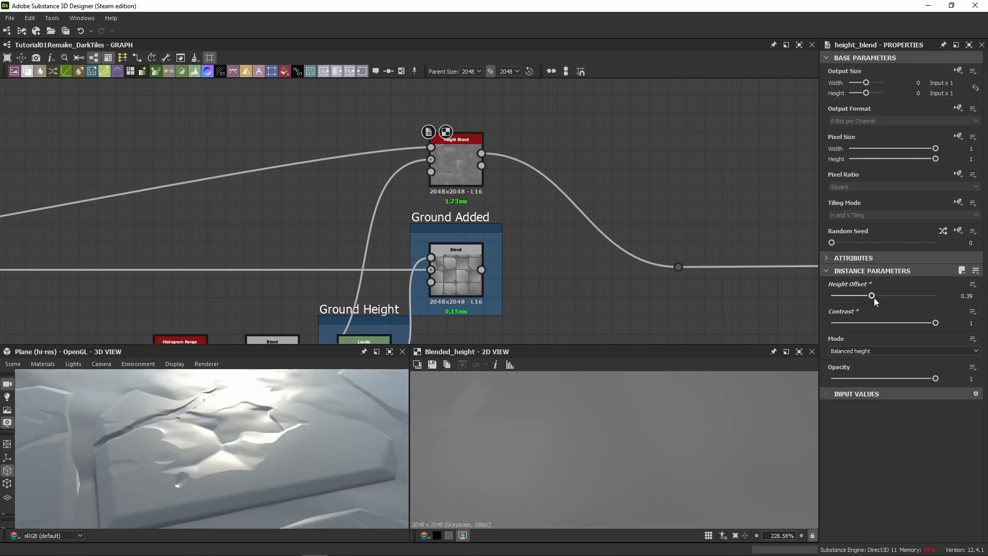
pyautogui.moveTo(873, 297); pyautogui.dragTo(876, 297)
pyautogui.moveTo(224, 464); pyautogui.dragTo(200, 474)
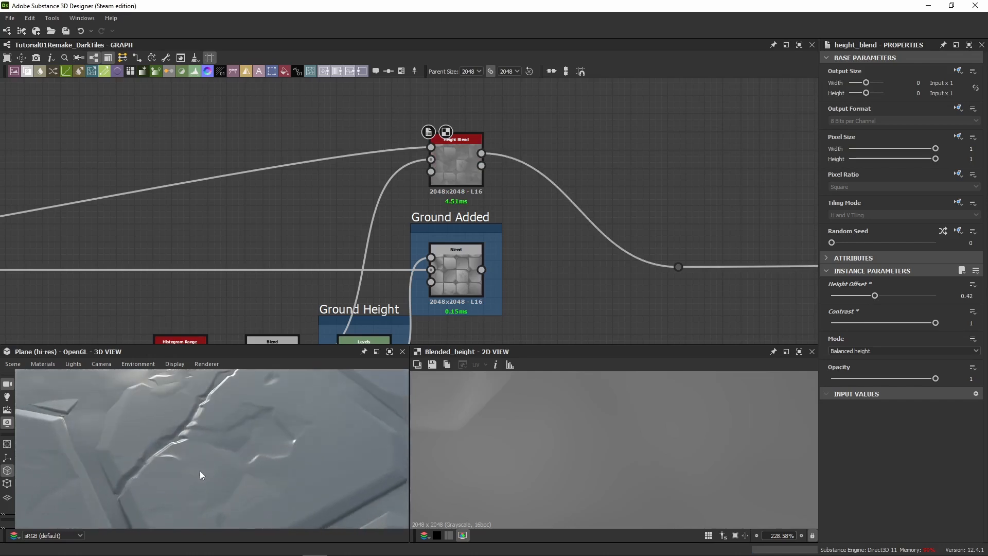
# Add a Uniform Color node in the empty graph area above the long link leading to the outputs.
pyautogui.scroll(-5, 522, 202)
pyautogui.moveTo(540, 168); pyautogui.dragTo(480, 224, button='middle')
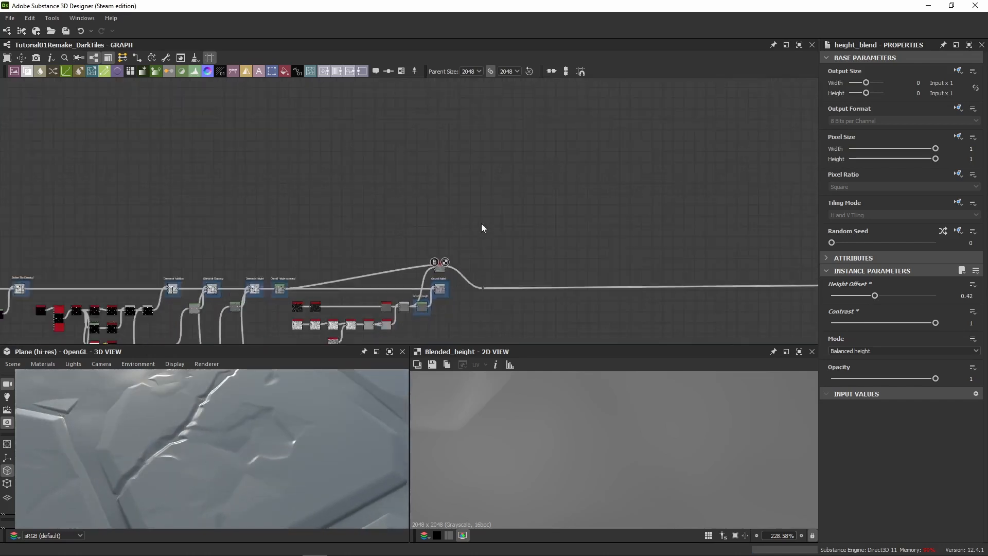
pyautogui.scroll(-2, 481, 226)
pyautogui.moveTo(624, 159); pyautogui.dragTo(352, 256, button='middle')
pyautogui.moveTo(421, 231); pyautogui.dragTo(431, 153, button='middle')
pyautogui.scroll(3, 583, 230)
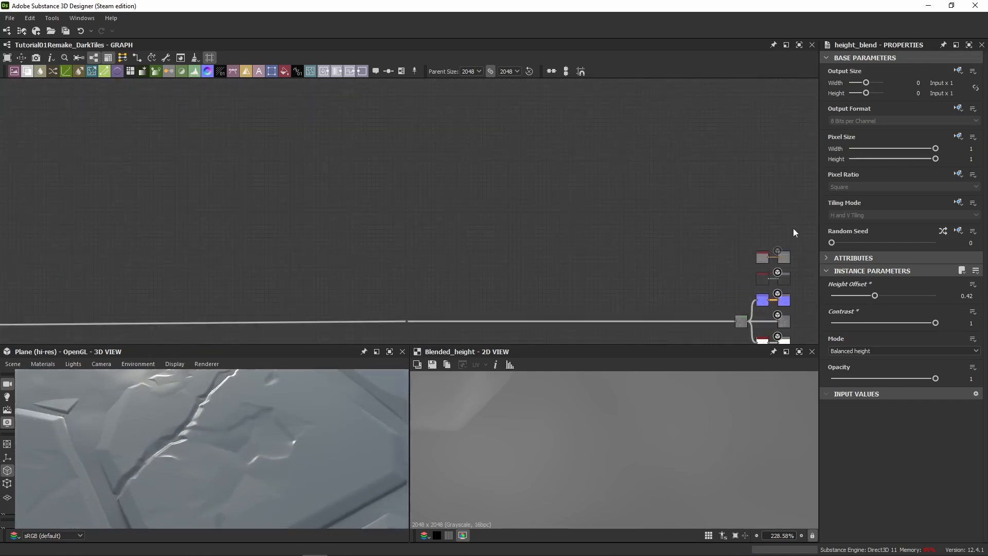
pyautogui.moveTo(496, 236); pyautogui.dragTo(534, 199, button='middle')
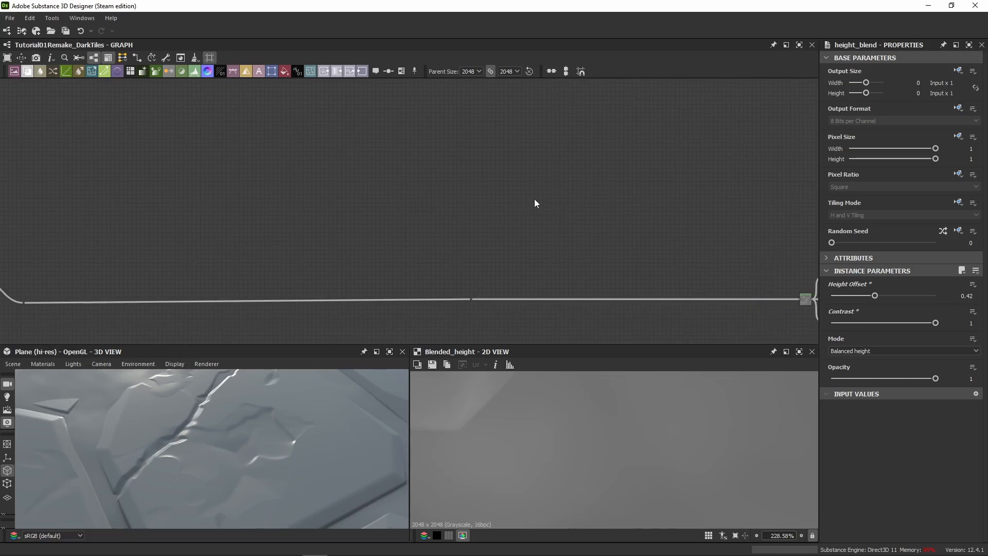
pyautogui.press('space')
pyautogui.write('uni')
pyautogui.press('Return')
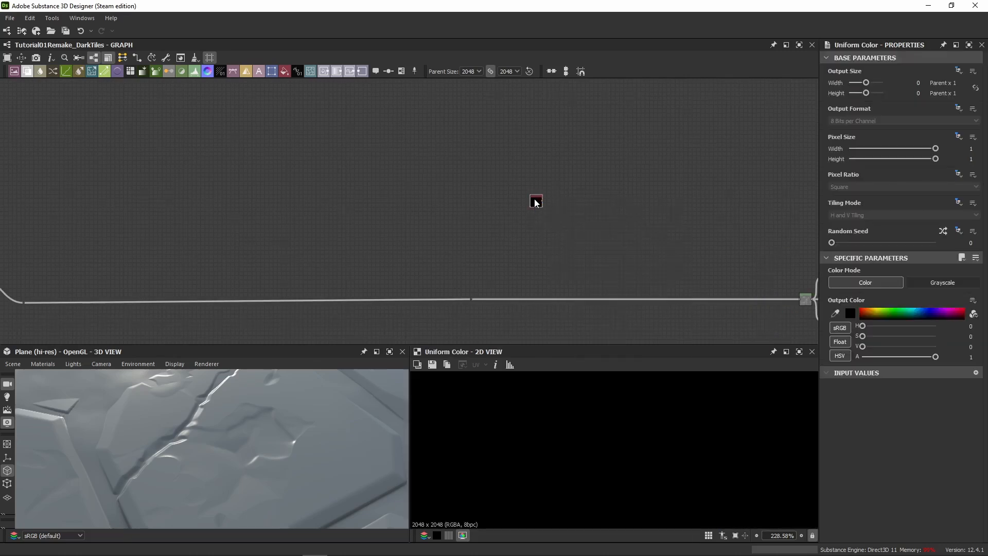
# Add a second Uniform Color node close to the first one.
pyautogui.press('space')
pyautogui.write('unifo')
pyautogui.press('Return')
pyautogui.scroll(2, 556, 226)
pyautogui.scroll(1, 556, 226)
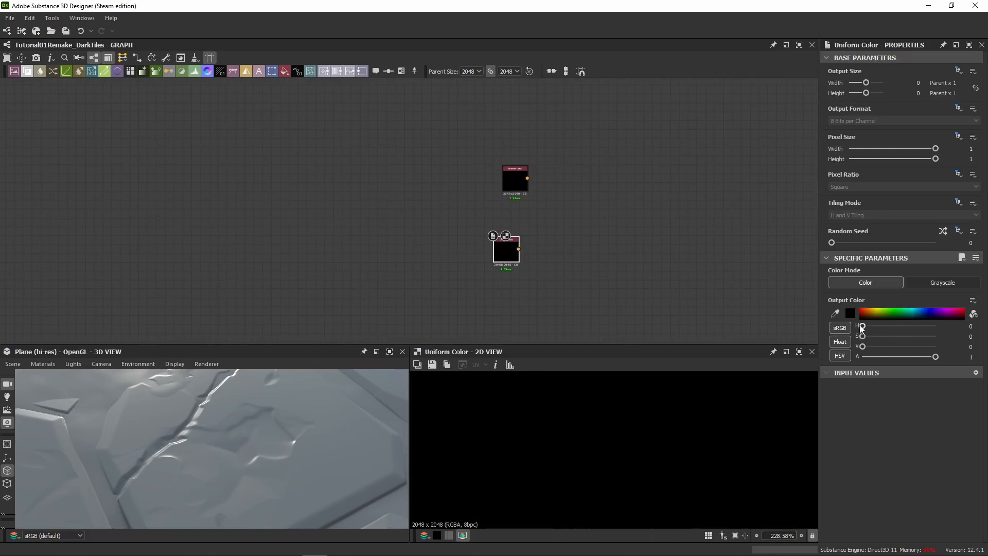
# Make the lower Uniform Color red at 0.78 saturation and the upper one blue at 0.59 hue, with the two nodes stacked.
pyautogui.click(873, 315)
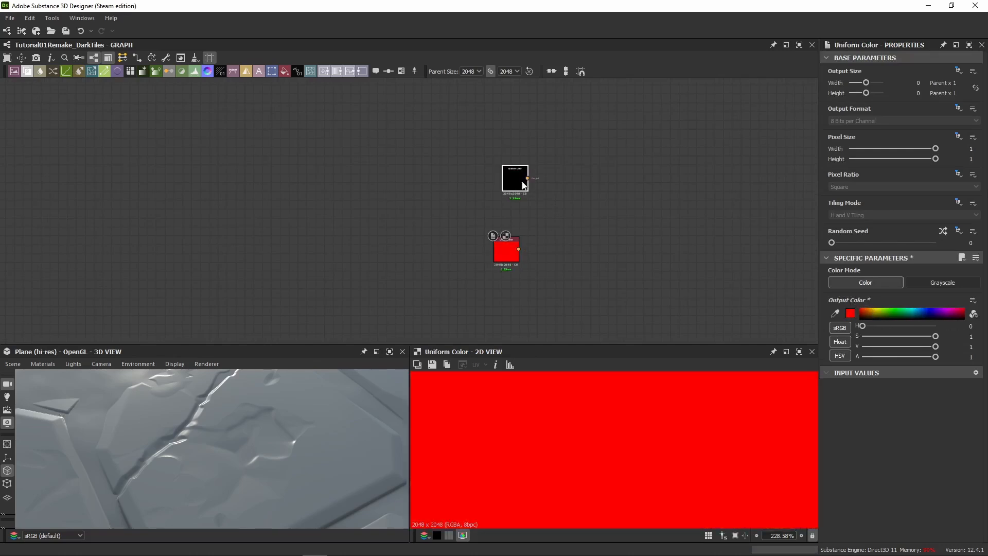
pyautogui.moveTo(862, 336); pyautogui.dragTo(961, 349)
pyautogui.moveTo(887, 326); pyautogui.dragTo(905, 329)
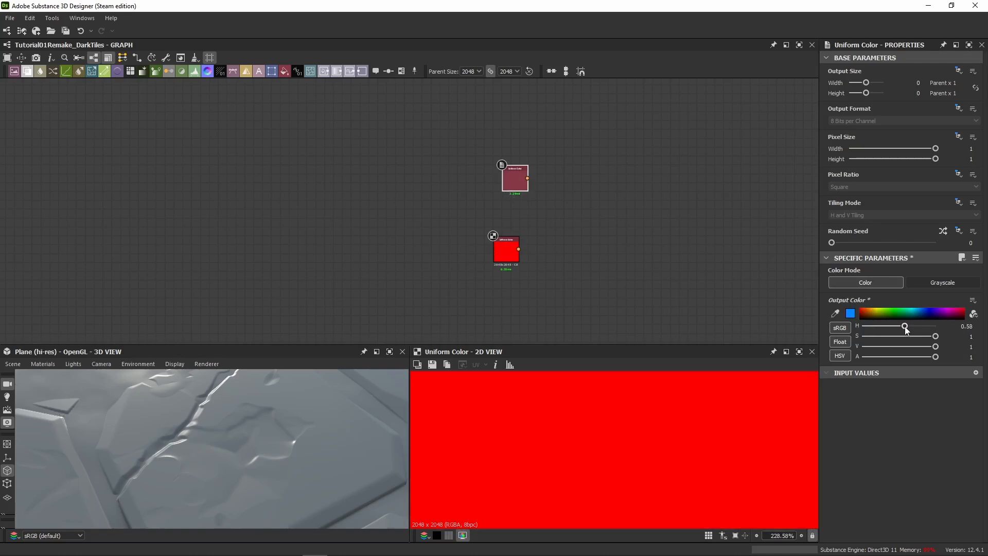
pyautogui.moveTo(499, 249); pyautogui.dragTo(507, 213)
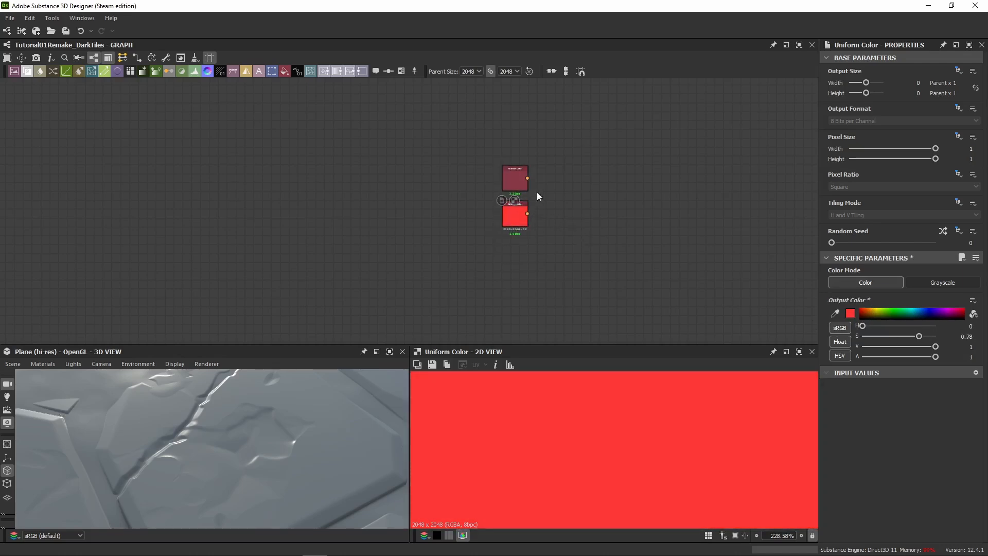
pyautogui.click(525, 179)
# Add a Blend node beside the two colors, with blue as its foreground and red as its background.
pyautogui.moveTo(616, 171); pyautogui.dragTo(433, 152, button='middle')
pyautogui.scroll(-3, 429, 153)
pyautogui.scroll(3, 397, 166)
pyautogui.click(455, 162)
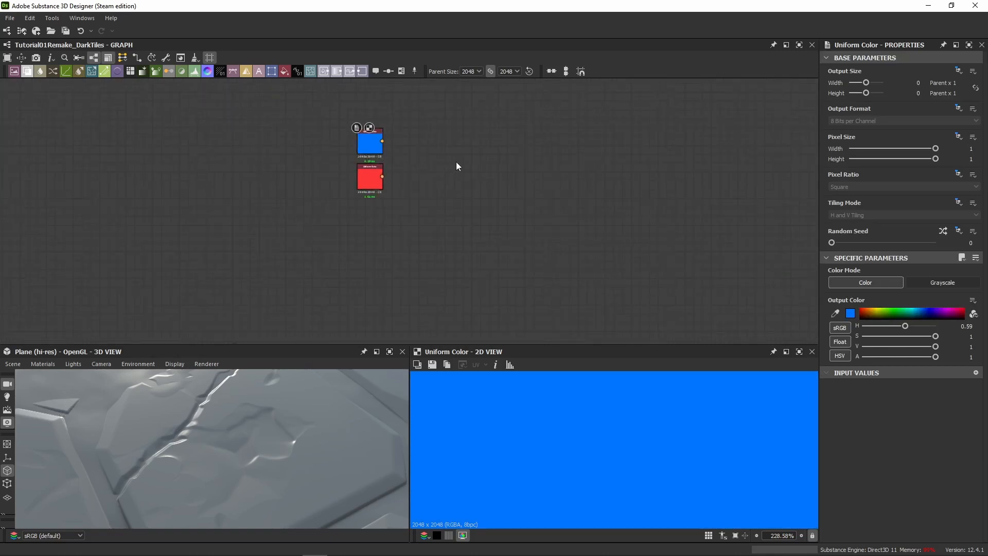
pyautogui.press('space')
pyautogui.write('blend')
pyautogui.press('Return')
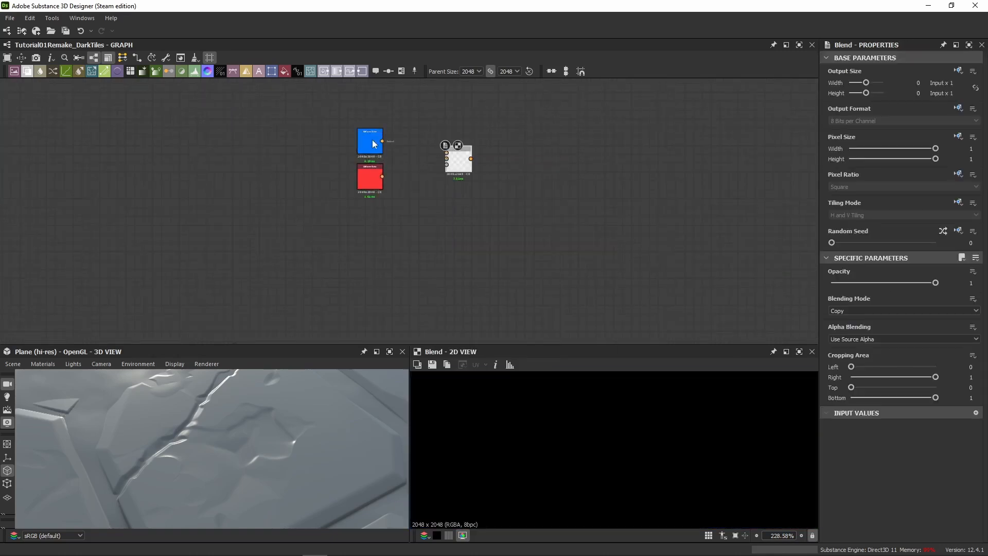
pyautogui.scroll(3, 376, 143)
pyautogui.moveTo(378, 142); pyautogui.dragTo(490, 162)
pyautogui.moveTo(378, 202); pyautogui.dragTo(489, 172)
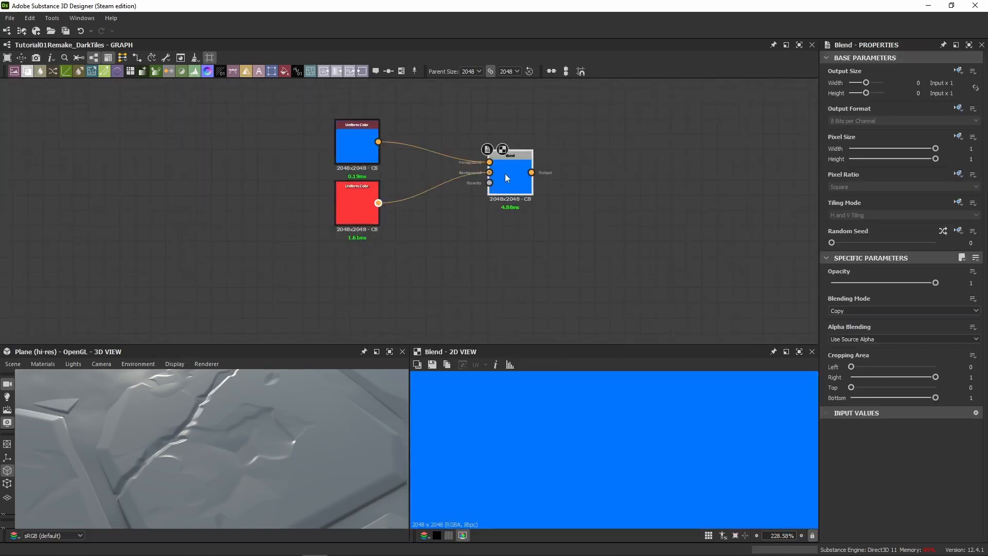
# Display the Height Blend's Height Mask output in the 2D view.
pyautogui.scroll(-5, 420, 221)
pyautogui.moveTo(322, 216); pyautogui.dragTo(583, 129, button='middle')
pyautogui.scroll(4, 467, 110)
pyautogui.scroll(4, 422, 223)
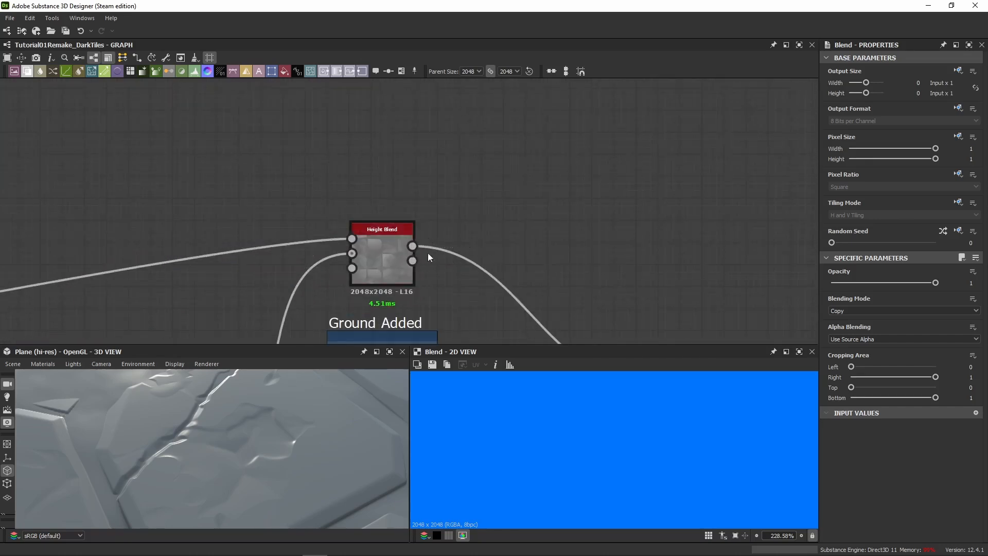
pyautogui.scroll(3, 428, 255)
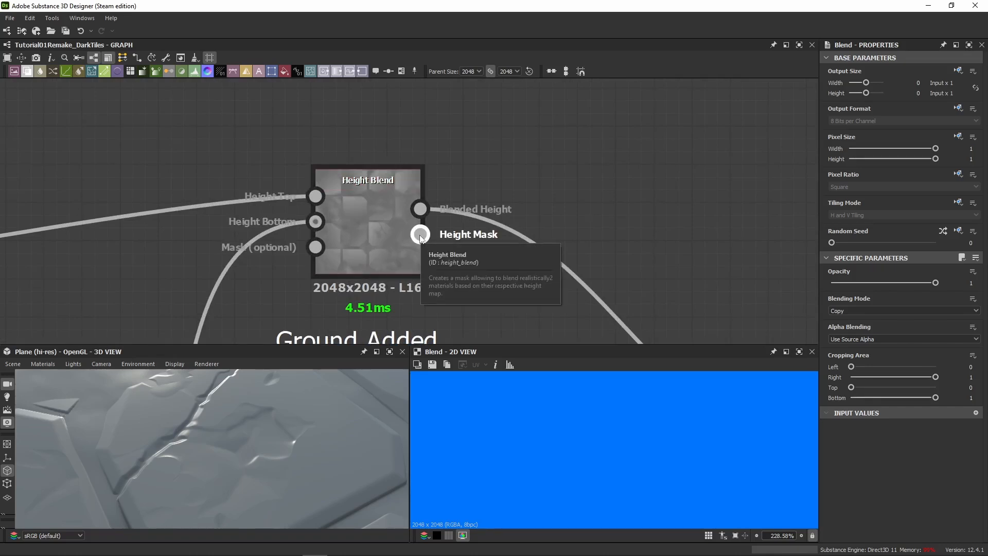
pyautogui.moveTo(421, 237); pyautogui.dragTo(507, 173)
pyautogui.scroll(-4, 628, 478)
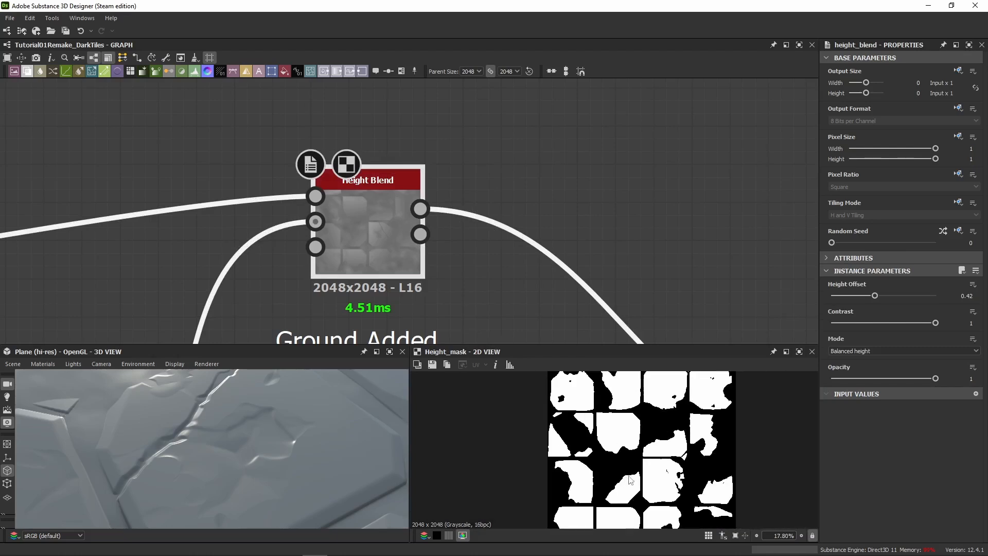
# Inspect the tile and ground regions of the Height Mask up close in the 2D view.
pyautogui.moveTo(417, 237); pyautogui.dragTo(455, 334)
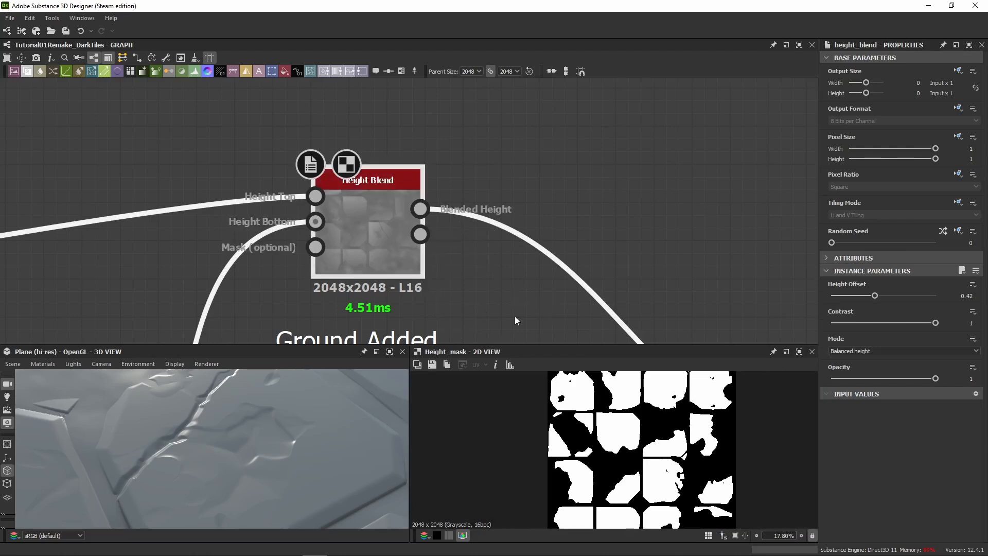
pyautogui.scroll(6, 596, 451)
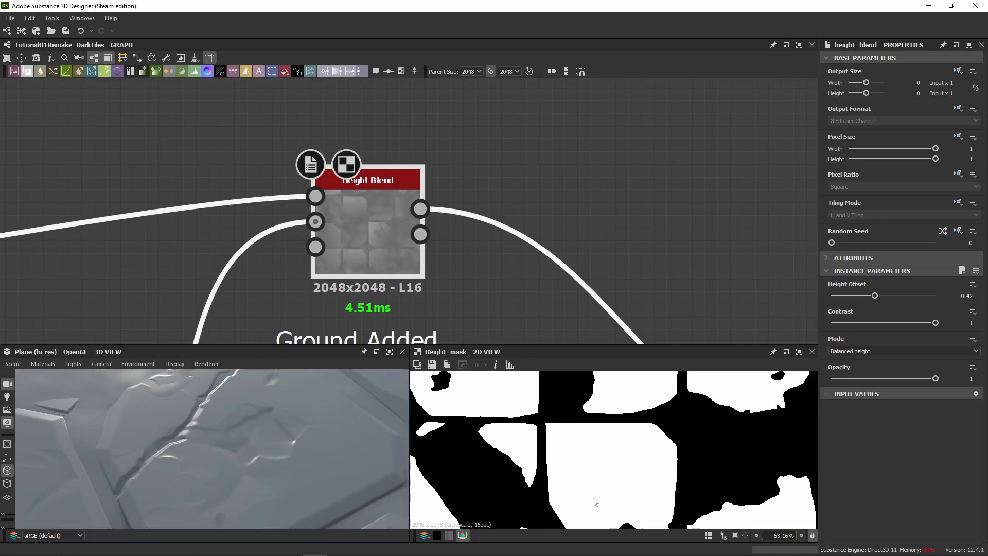
pyautogui.moveTo(585, 448); pyautogui.dragTo(584, 484, button='middle')
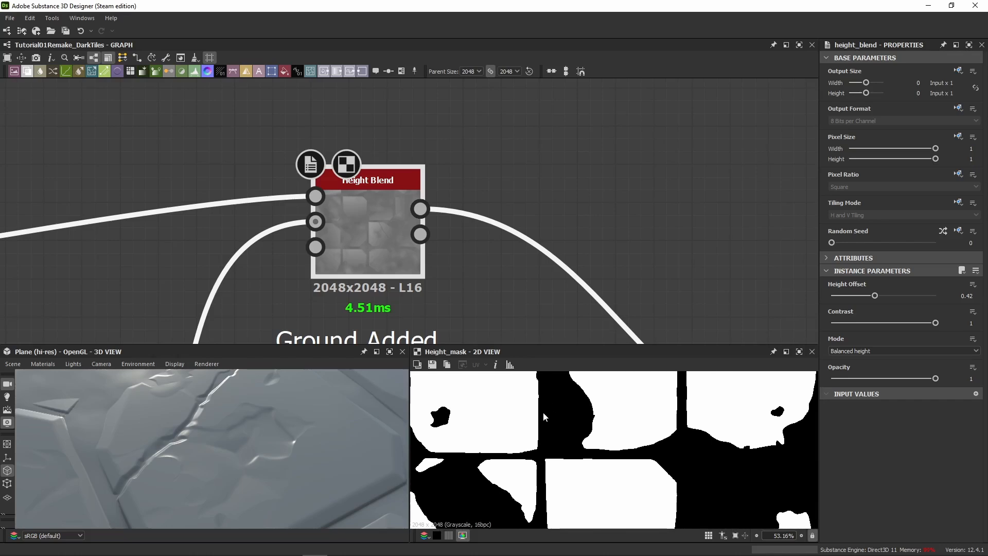
pyautogui.scroll(-4, 593, 440)
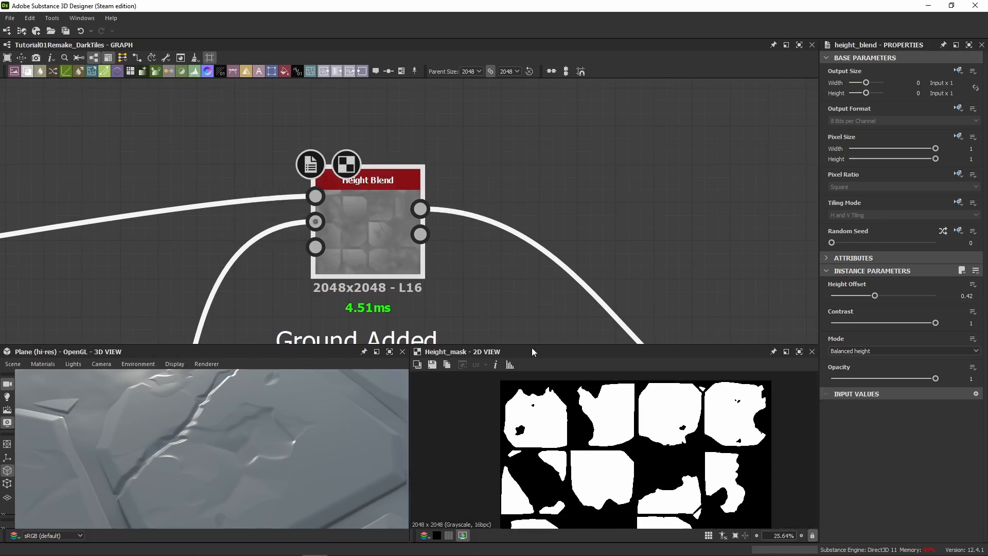
# Connect the Height Blend's Height Mask output to the opacity input of the Blend that mixes the two colors.
pyautogui.scroll(-3, 466, 268)
pyautogui.moveTo(446, 254); pyautogui.dragTo(653, 143)
pyautogui.scroll(-3, 591, 200)
pyautogui.moveTo(653, 143); pyautogui.dragTo(350, 224, button='middle')
pyautogui.moveTo(473, 169); pyautogui.dragTo(227, 283, button='middle')
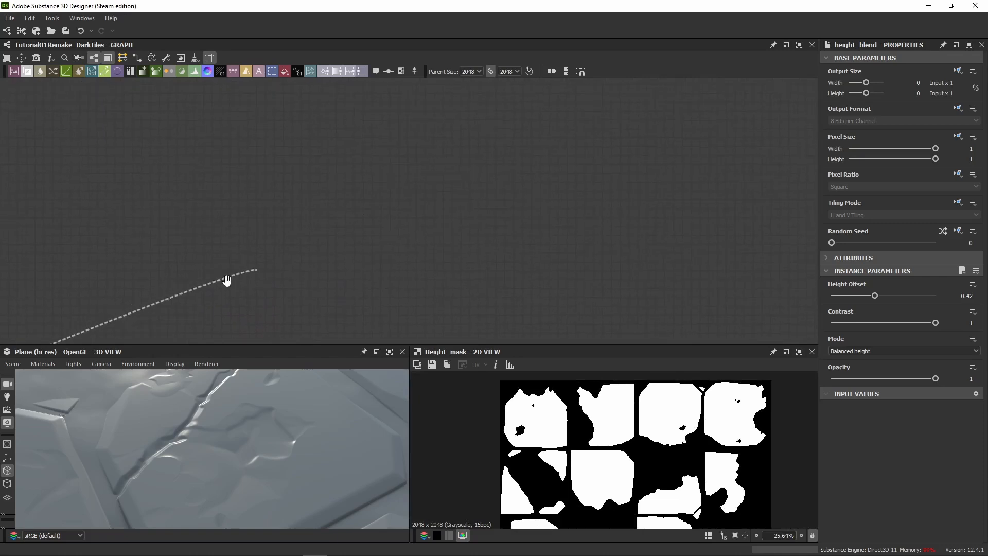
pyautogui.scroll(-3, 603, 226)
pyautogui.scroll(-4, 601, 226)
pyautogui.scroll(10, 562, 271)
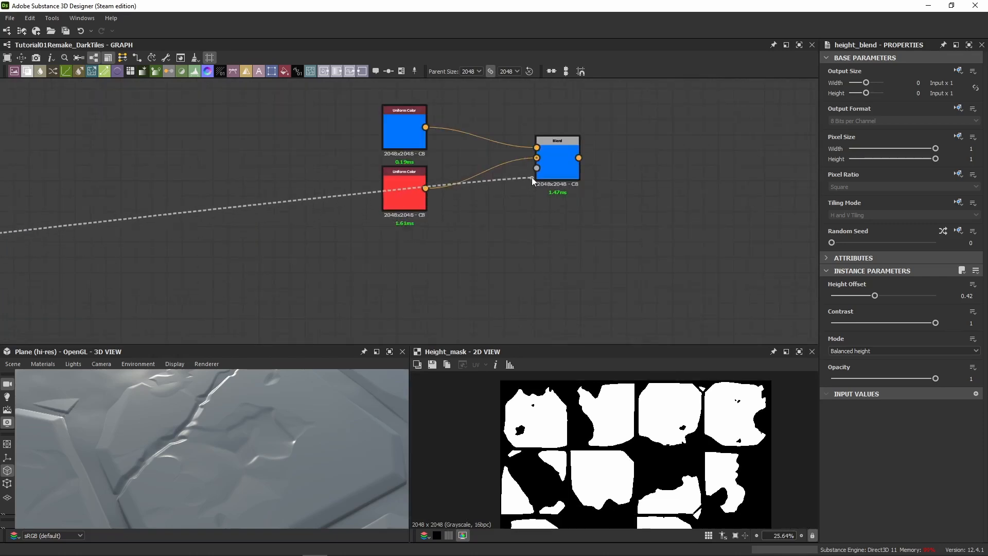
pyautogui.click(535, 168)
# Try swapping the Height Top and Height Bottom inputs of the Height Blend.
pyautogui.scroll(-5, 118, 276)
pyautogui.moveTo(116, 277); pyautogui.dragTo(663, 175, button='middle')
pyautogui.moveTo(149, 227); pyautogui.dragTo(581, 199, button='middle')
pyautogui.scroll(3, 582, 200)
pyautogui.scroll(3, 578, 199)
pyautogui.moveTo(510, 180); pyautogui.dragTo(561, 217, button='middle')
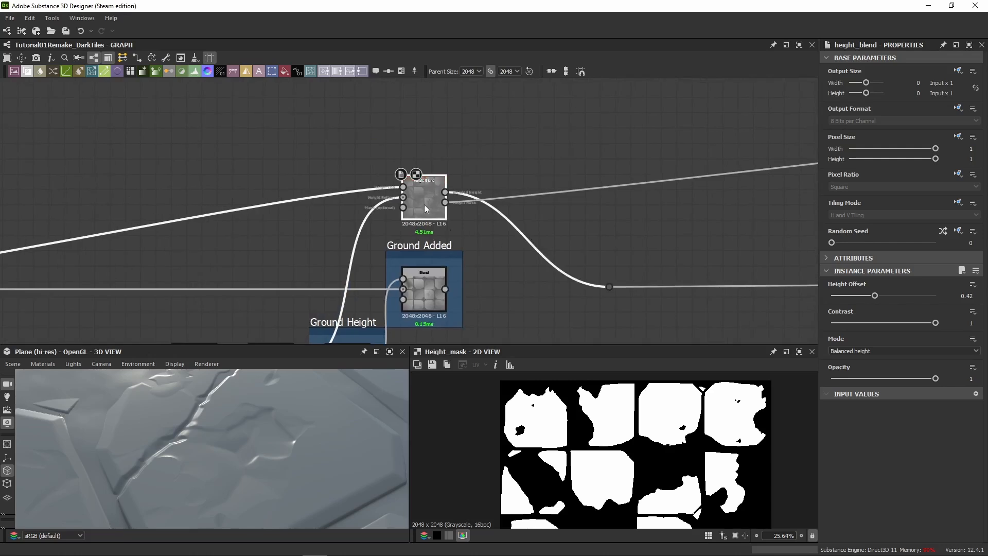
pyautogui.press('x')
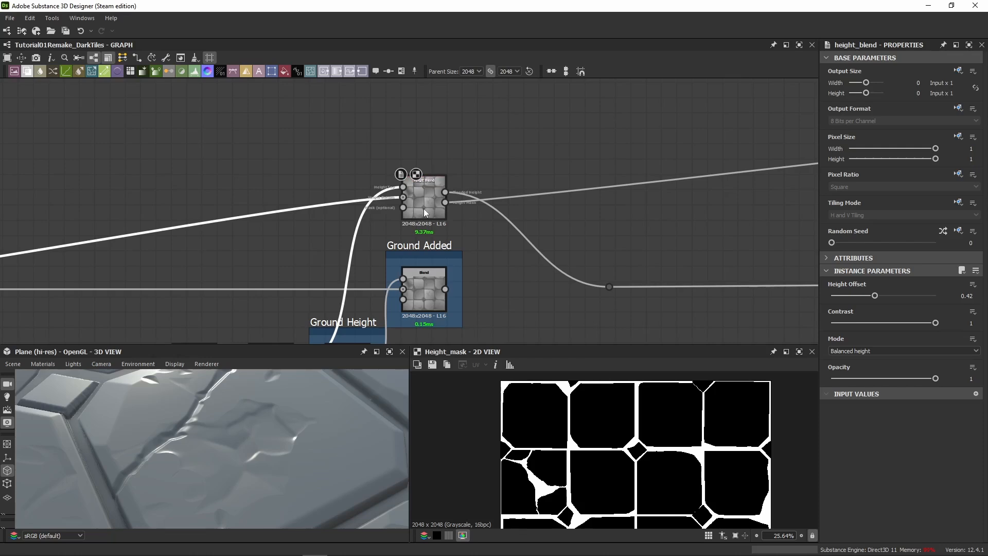
# Route the mask link through a dot placed below the color Blend and display the Blend in the 2D view.
pyautogui.scroll(-3, 512, 214)
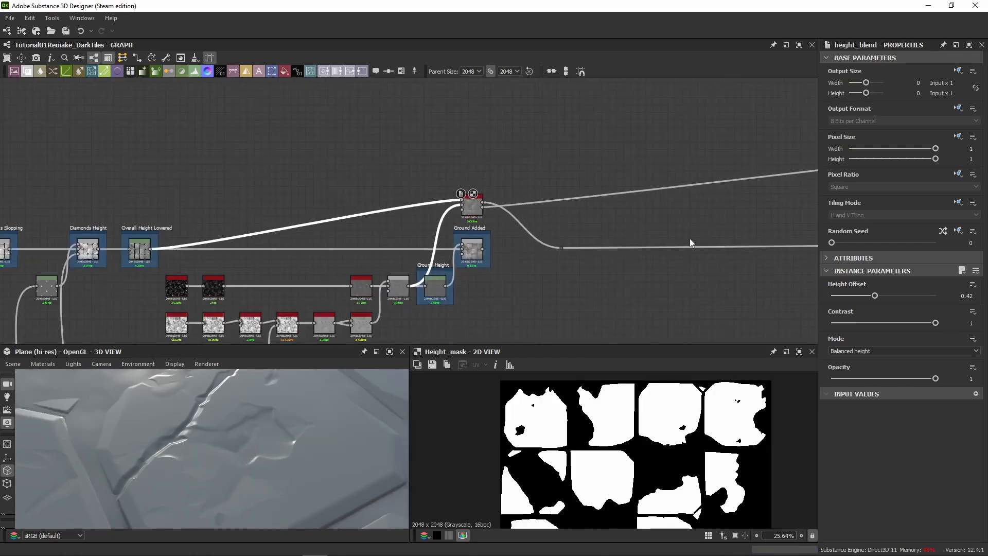
pyautogui.moveTo(665, 190); pyautogui.dragTo(283, 225, button='middle')
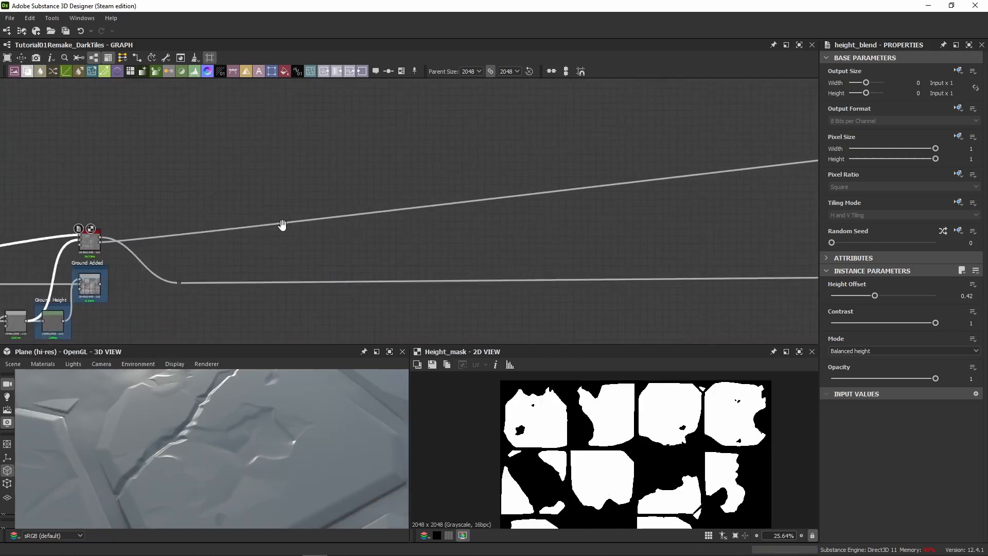
pyautogui.moveTo(777, 148); pyautogui.dragTo(185, 217, button='middle')
pyautogui.scroll(4, 364, 218)
pyautogui.keyDown('alt'); pyautogui.moveTo(420, 216); pyautogui.dragTo(523, 293); pyautogui.keyUp('alt')
pyautogui.doubleClick(545, 202)
pyautogui.moveTo(501, 158); pyautogui.dragTo(181, 167, button='middle')
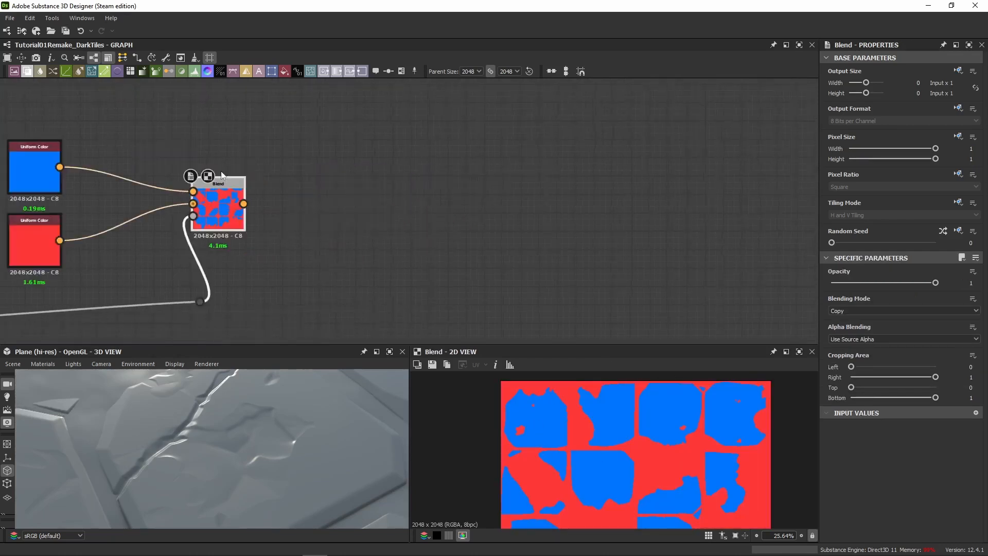
# Connect the red and blue Blend to the topmost output node and frame the colored tiles in the 3D view.
pyautogui.scroll(-4, 181, 167)
pyautogui.moveTo(213, 185); pyautogui.dragTo(746, 238)
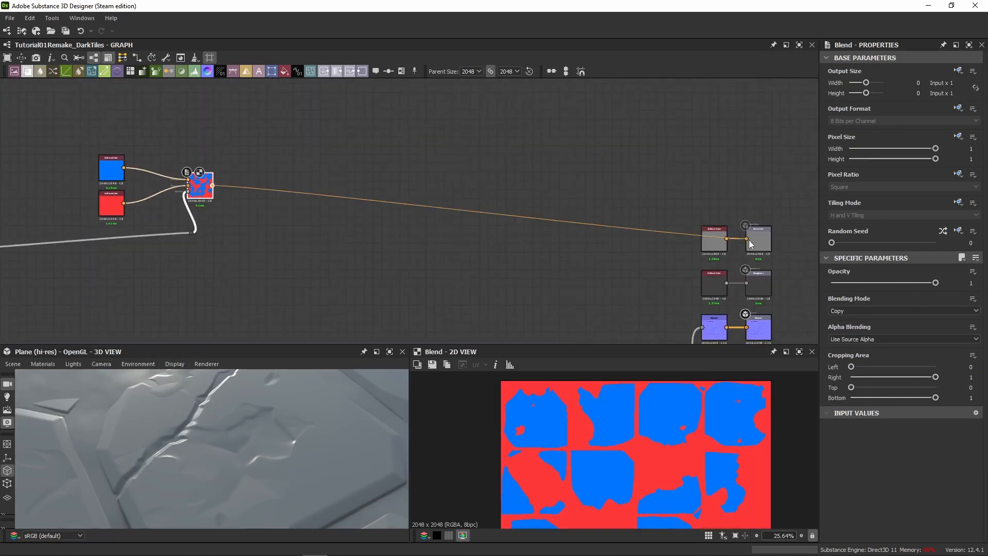
pyautogui.scroll(-3, 211, 428)
pyautogui.moveTo(209, 423); pyautogui.dragTo(219, 433, button='middle')
pyautogui.scroll(3, 220, 433)
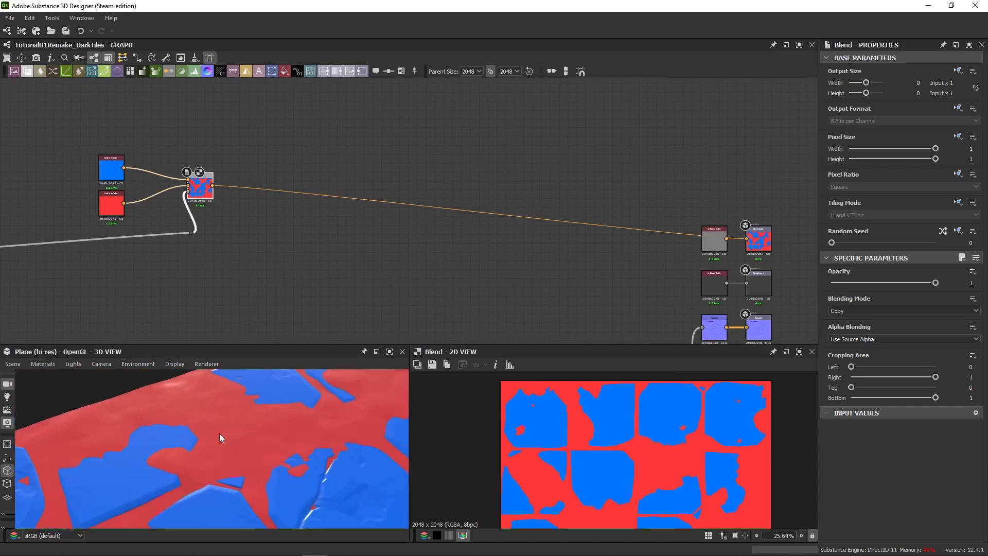
pyautogui.moveTo(328, 462); pyautogui.dragTo(251, 418)
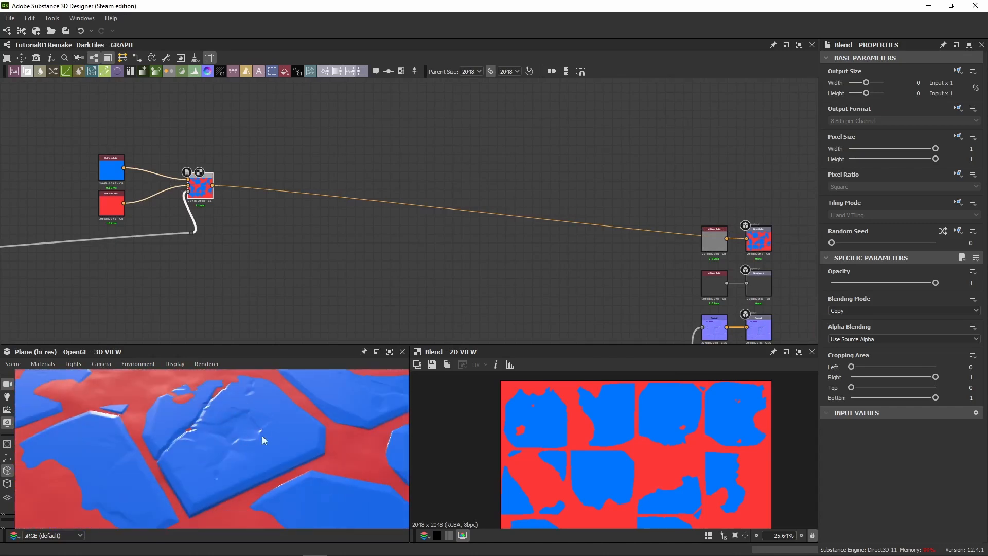
# Set the Height Blend's Height Offset to 0.41.
pyautogui.scroll(-5, 509, 216)
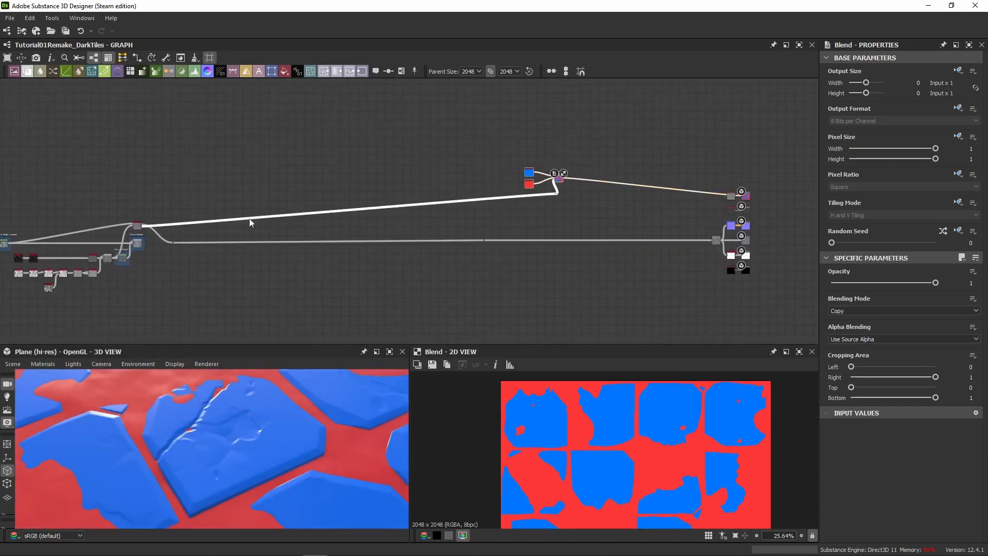
pyautogui.moveTo(154, 202); pyautogui.dragTo(447, 151, button='middle')
pyautogui.scroll(6, 446, 151)
pyautogui.moveTo(416, 222); pyautogui.dragTo(456, 169, button='middle')
pyautogui.scroll(3, 438, 225)
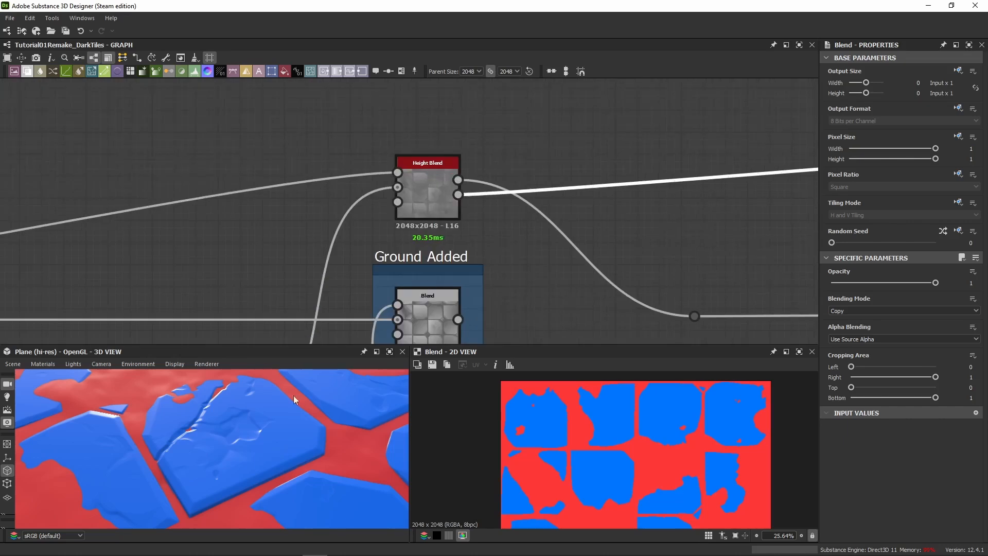
pyautogui.click(424, 216)
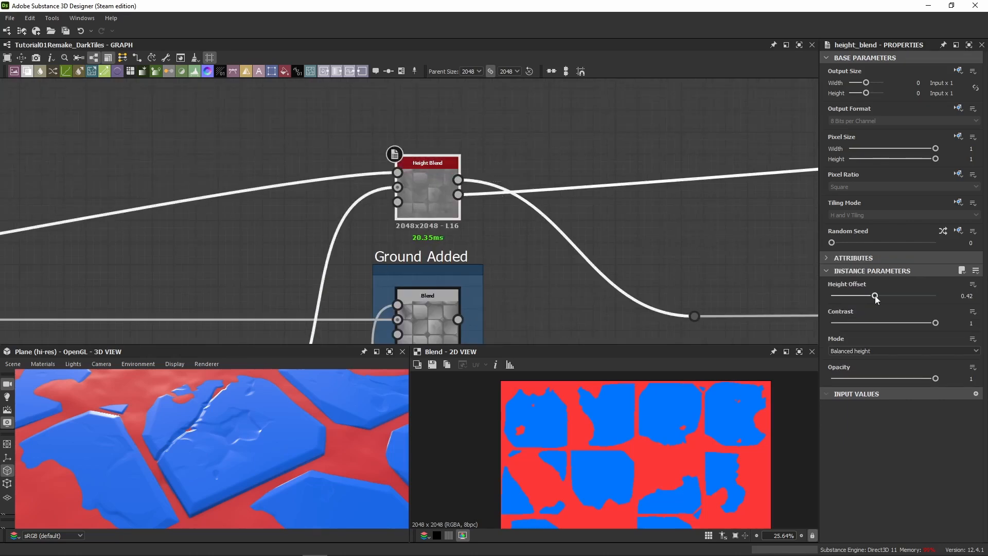
pyautogui.moveTo(875, 296); pyautogui.dragTo(873, 297)
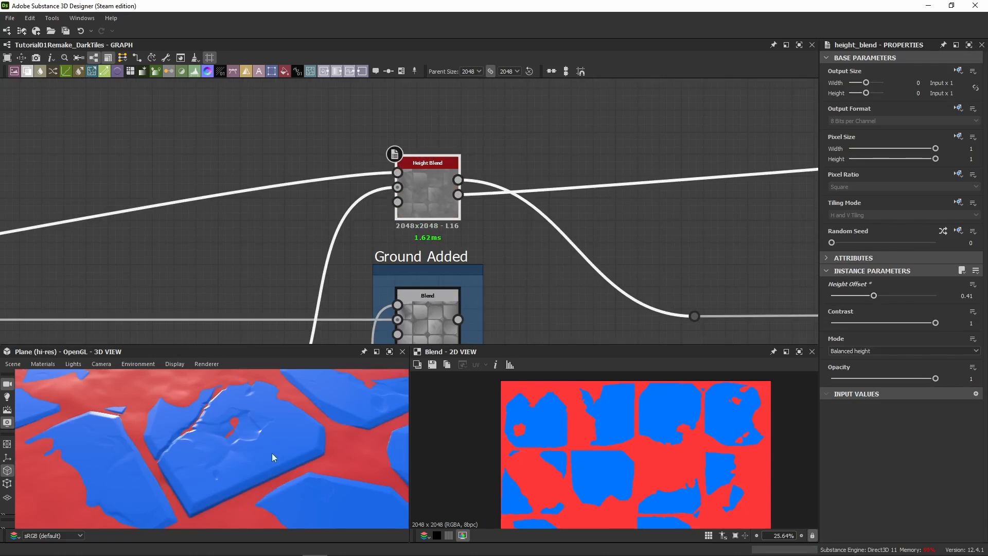
# Examine the red ground breaking through the blue tile in 3D and compare it with the Blended Height.
pyautogui.scroll(4, 271, 452)
pyautogui.moveTo(230, 423); pyautogui.dragTo(221, 434, button='middle')
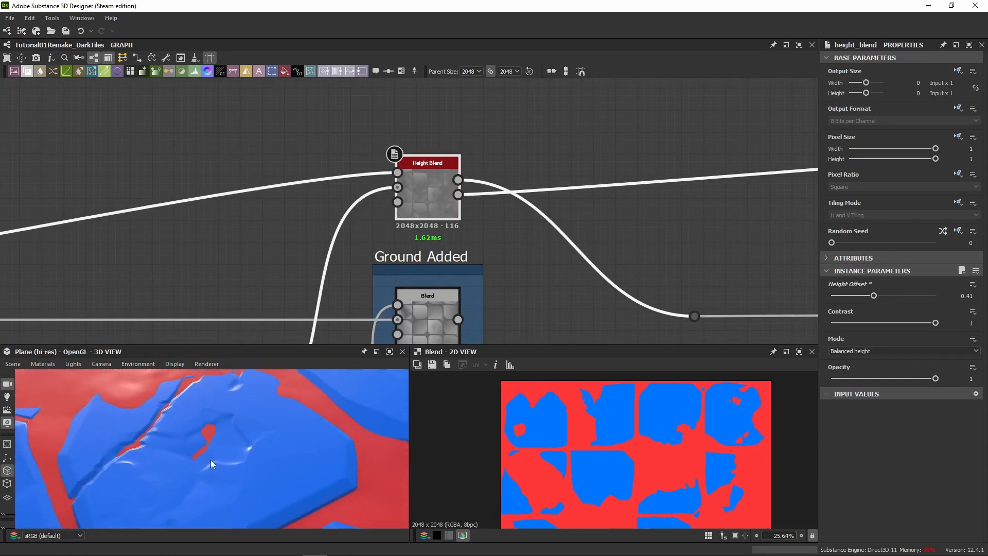
pyautogui.moveTo(211, 459); pyautogui.dragTo(192, 388)
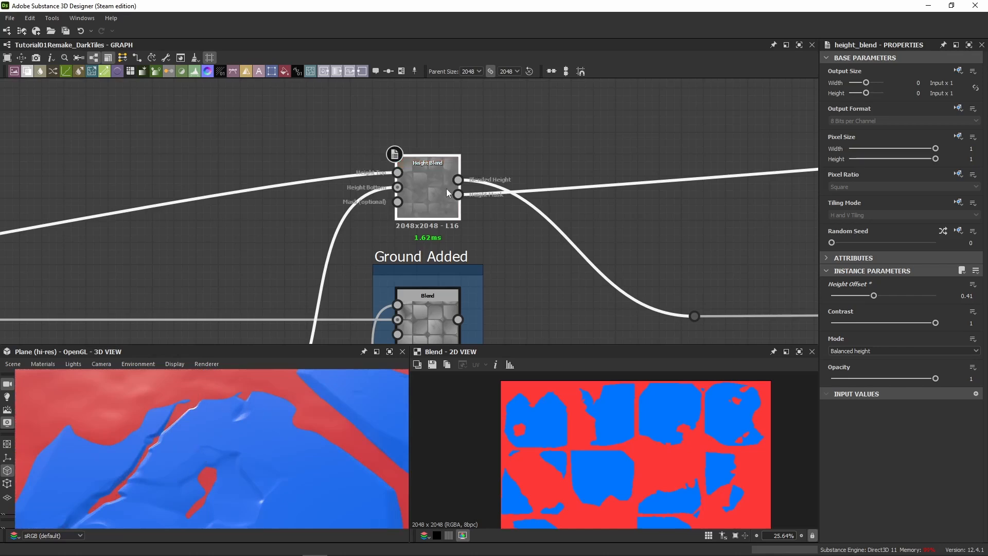
pyautogui.doubleClick(430, 201)
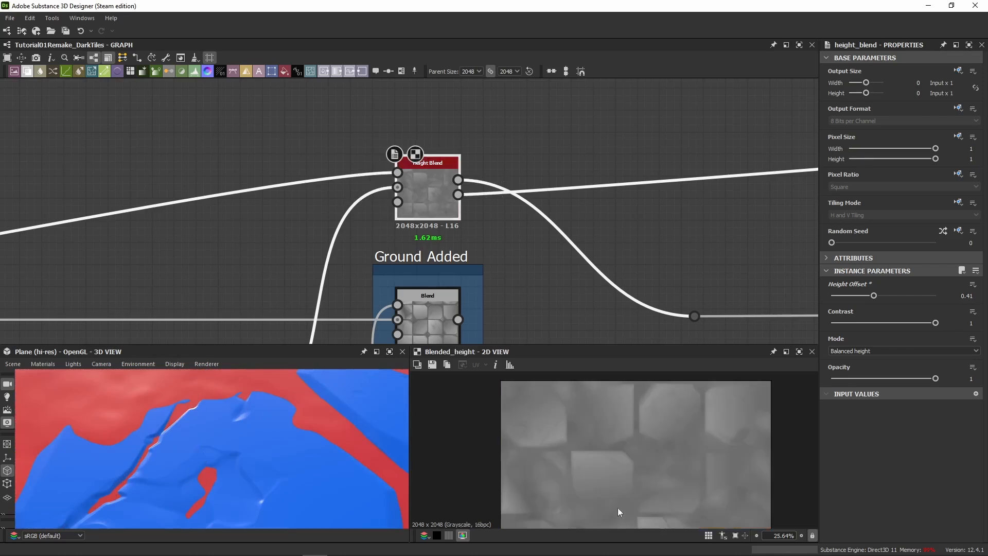
pyautogui.moveTo(204, 460); pyautogui.dragTo(214, 423)
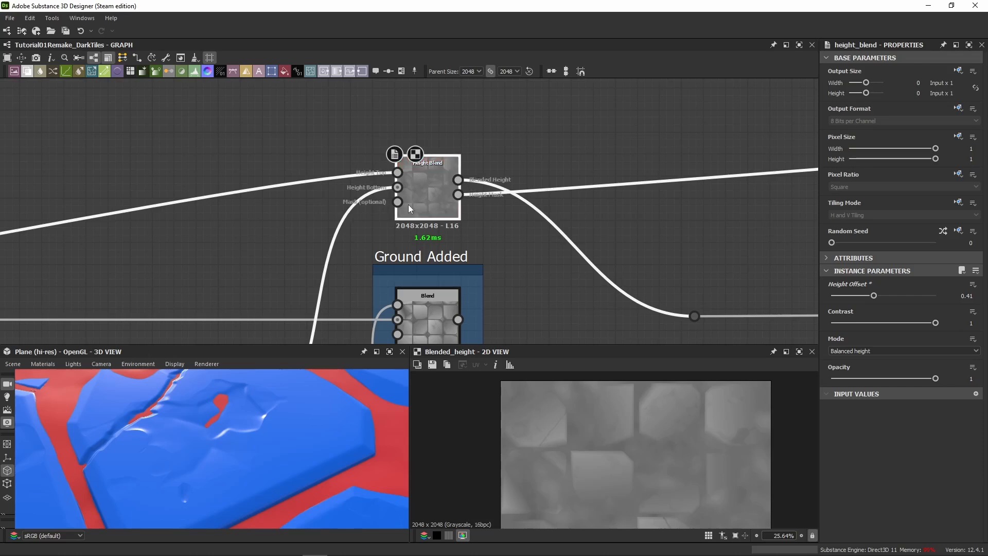
# Examine the Height Blend's optional mask input.
pyautogui.scroll(2, 380, 204)
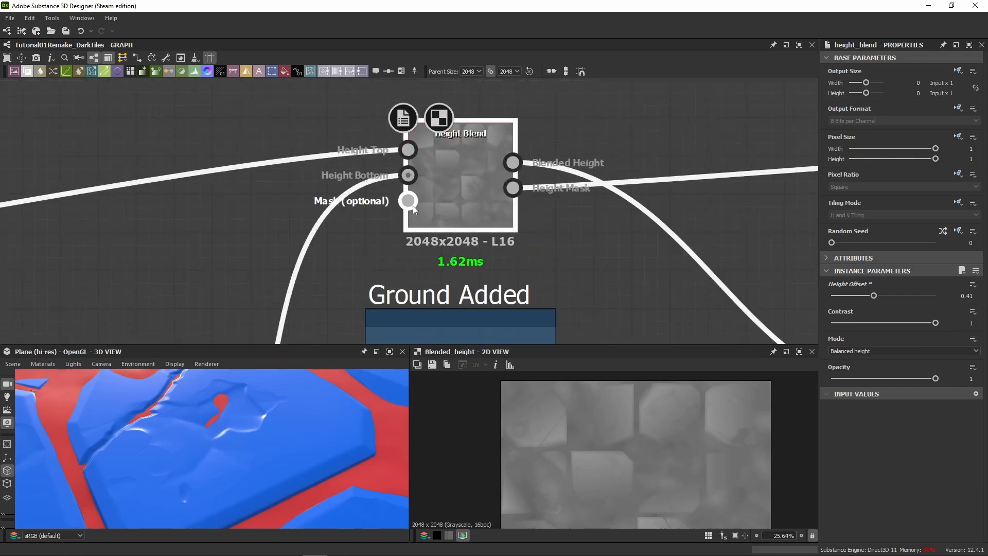
pyautogui.scroll(2, 412, 206)
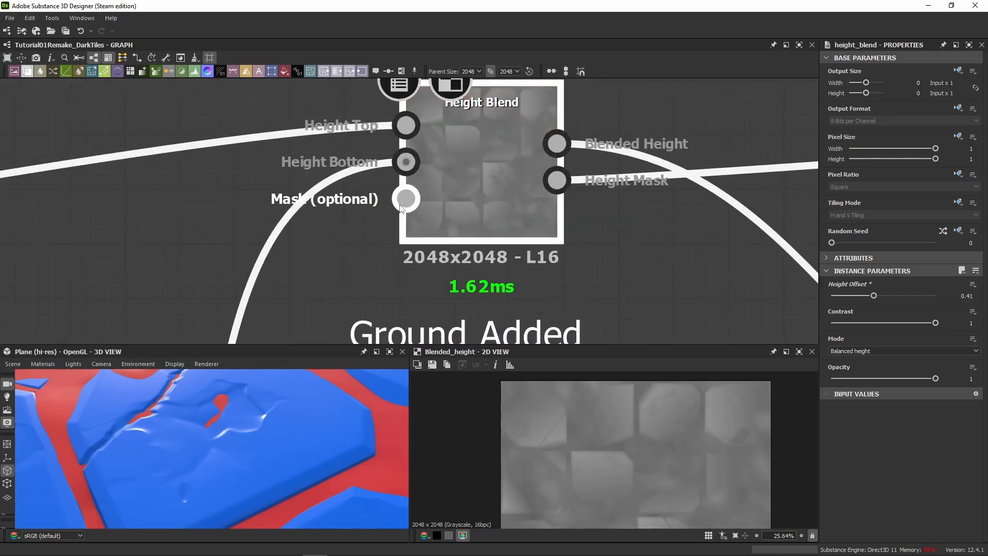
pyautogui.scroll(-6, 403, 208)
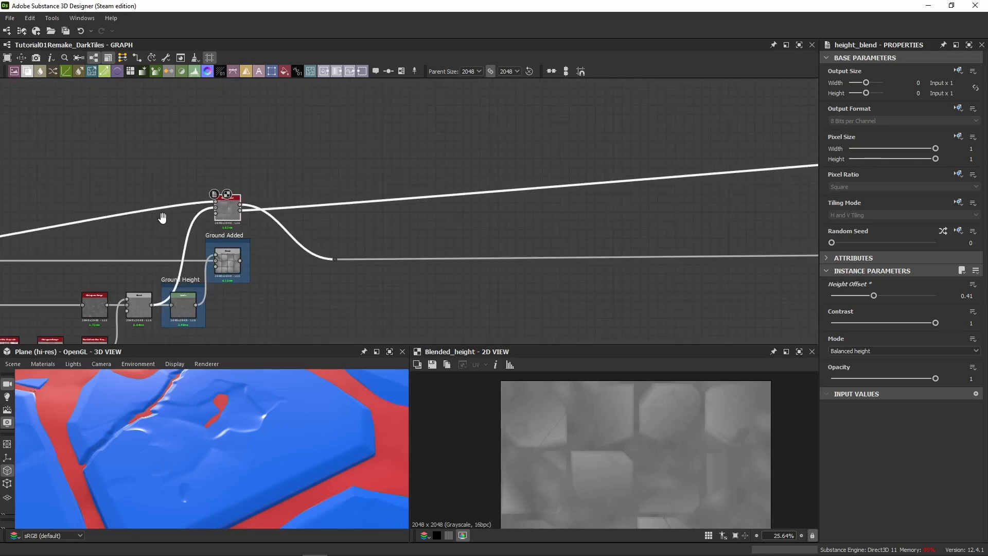
pyautogui.moveTo(162, 218); pyautogui.dragTo(397, 198, button='middle')
pyautogui.press('space')
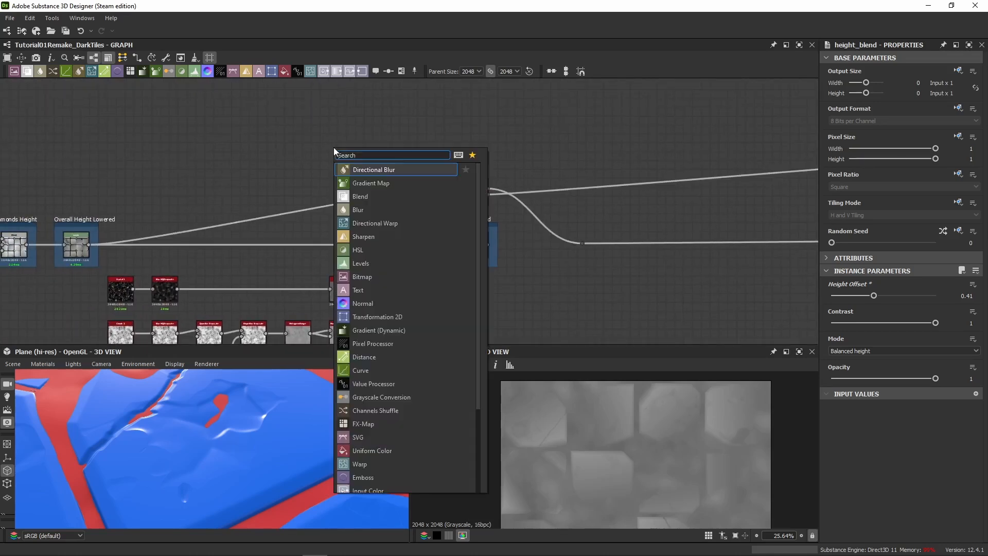
pyautogui.write('genera')
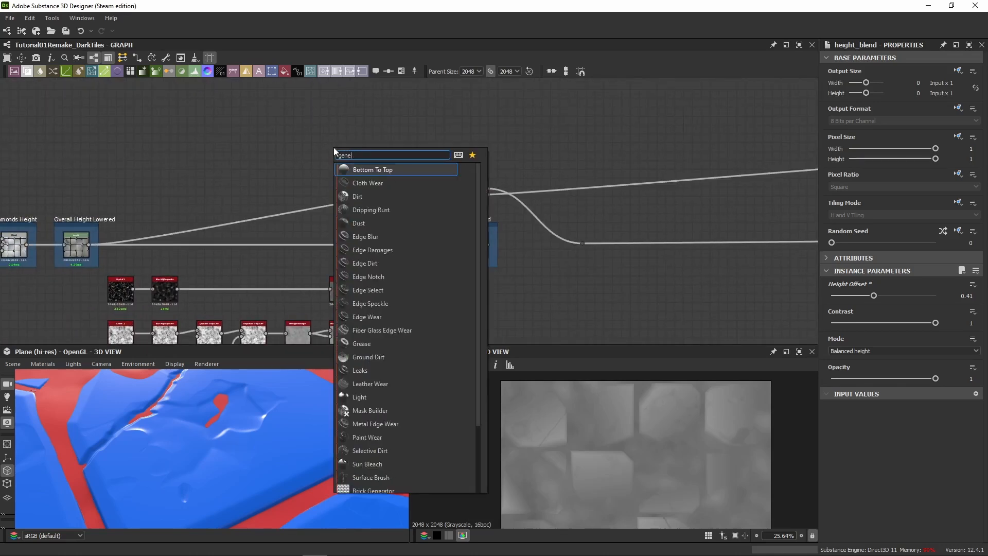
pyautogui.press('BackSpace')
pyautogui.press('BackSpace')
pyautogui.press('Escape')
# Add a Tile Generator node and place it above the Height Blend, just before it in the graph.
pyautogui.press('space')
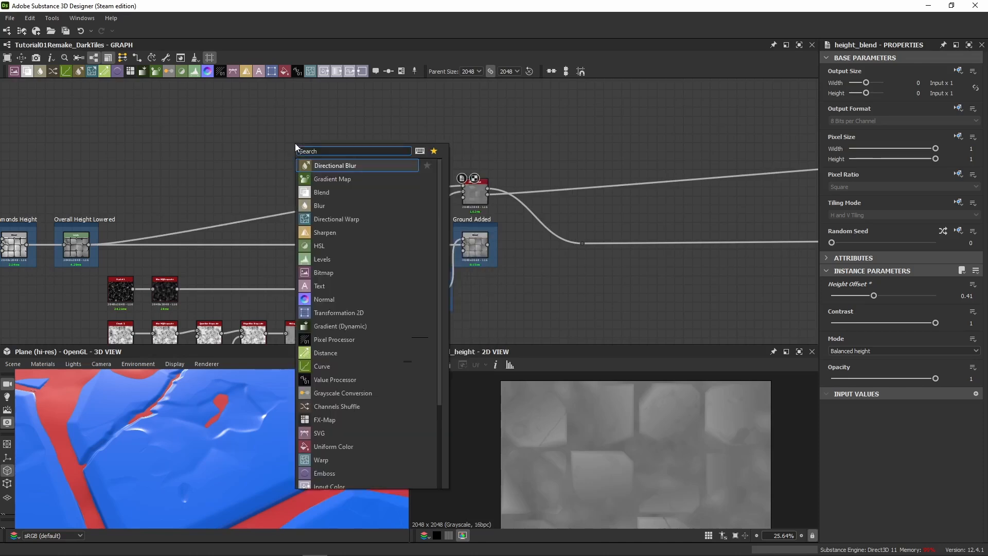
pyautogui.write('tile gene')
pyautogui.press('Return')
pyautogui.scroll(4, 312, 144)
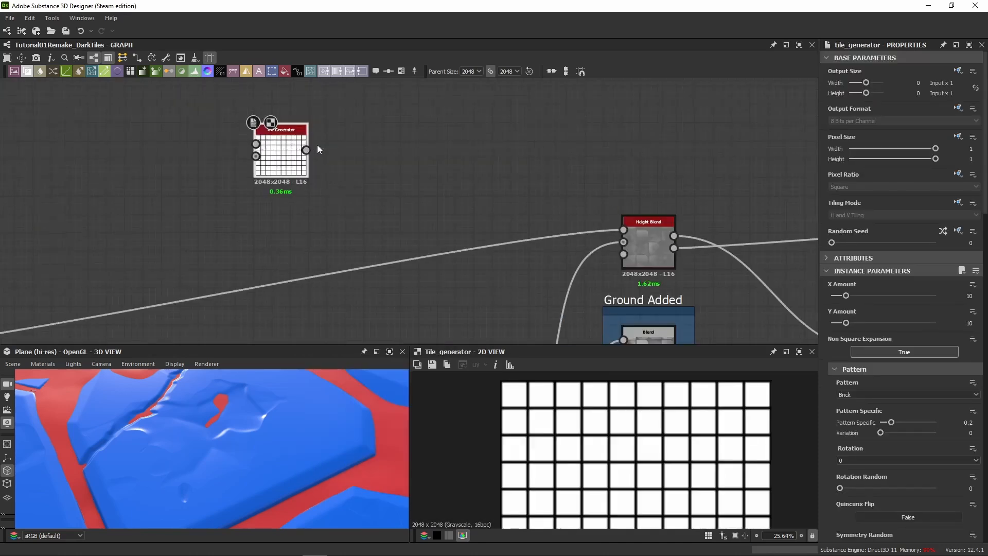
pyautogui.moveTo(274, 169); pyautogui.dragTo(498, 181)
pyautogui.scroll(4, 453, 164)
pyautogui.moveTo(555, 204); pyautogui.dragTo(426, 133, button='middle')
# Set the Tile Generator's X Amount and Y Amount to 4.
pyautogui.doubleClick(606, 230)
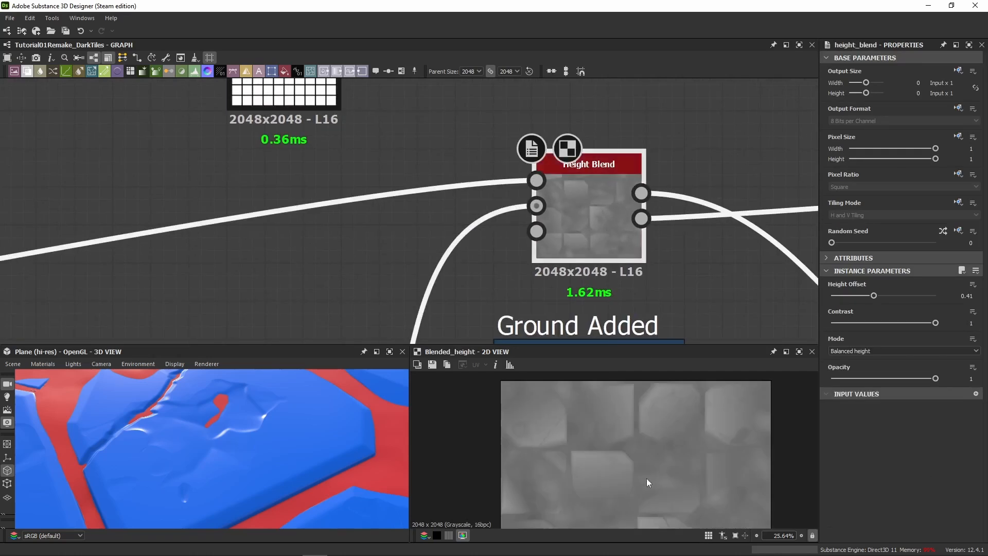
pyautogui.moveTo(247, 447); pyautogui.dragTo(227, 431, button='right')
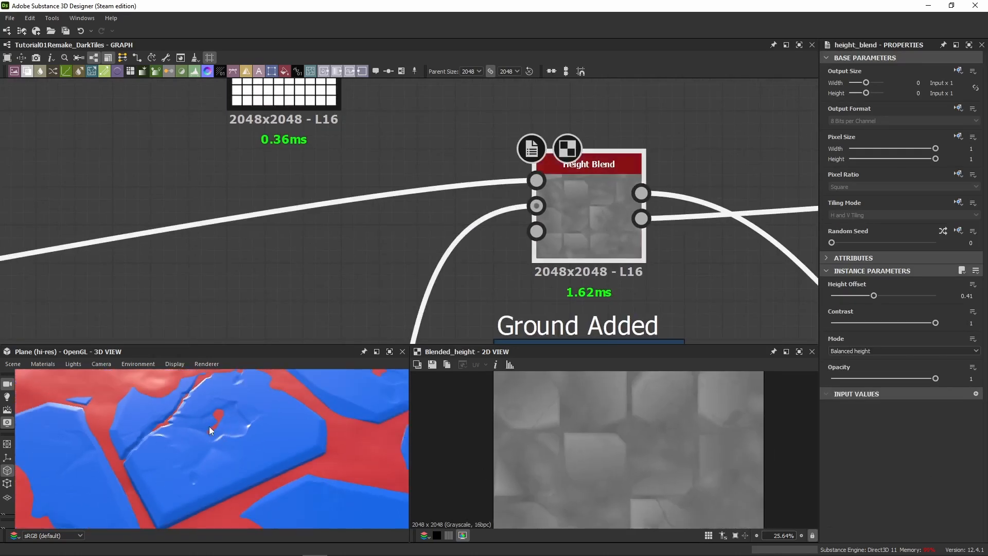
pyautogui.moveTo(348, 156); pyautogui.dragTo(331, 223, button='middle')
pyautogui.doubleClick(269, 126)
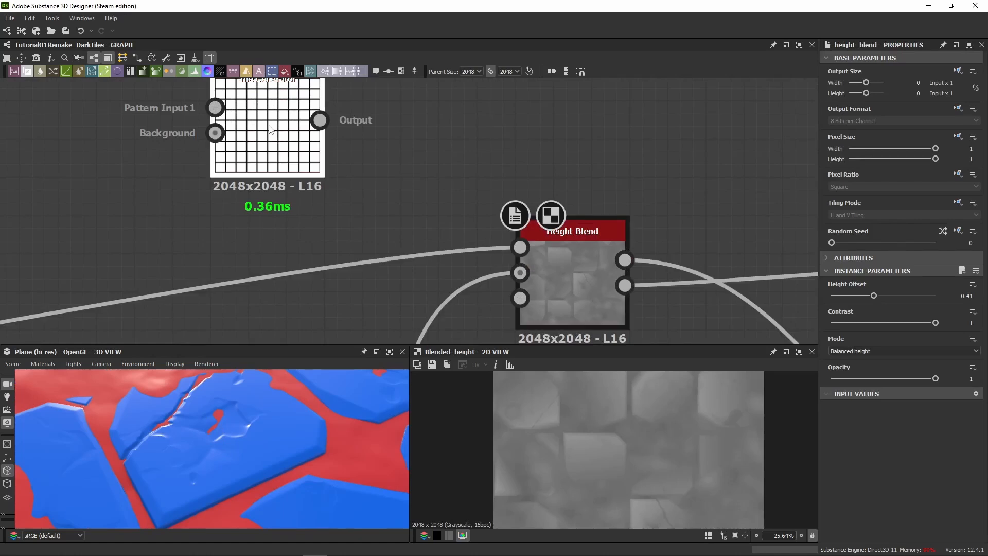
pyautogui.doubleClick(973, 297)
pyautogui.write('4')
pyautogui.press('Tab')
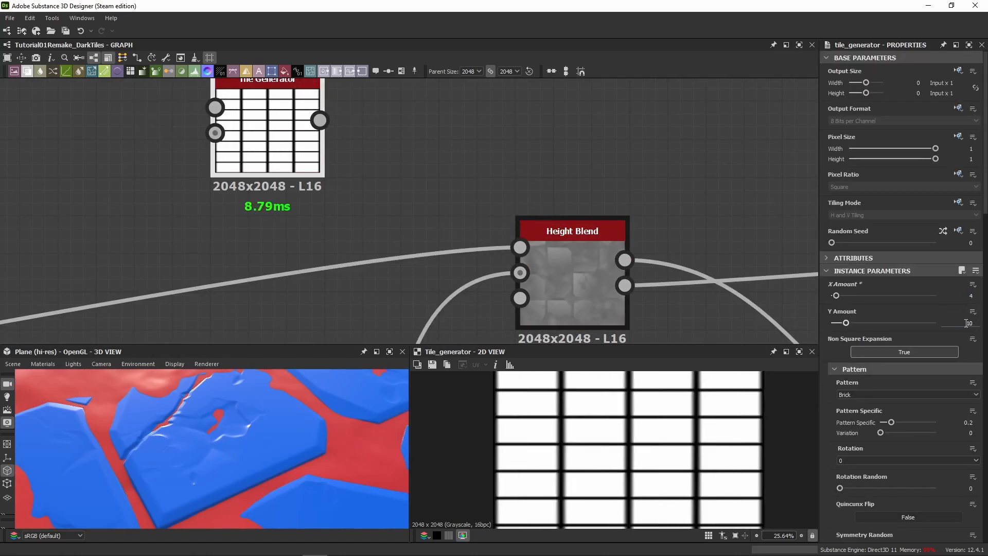
pyautogui.write('4')
pyautogui.press('Return')
# Set the Tile Generator's pattern to Square and reduce its Scale to 0.42.
pyautogui.click(872, 395)
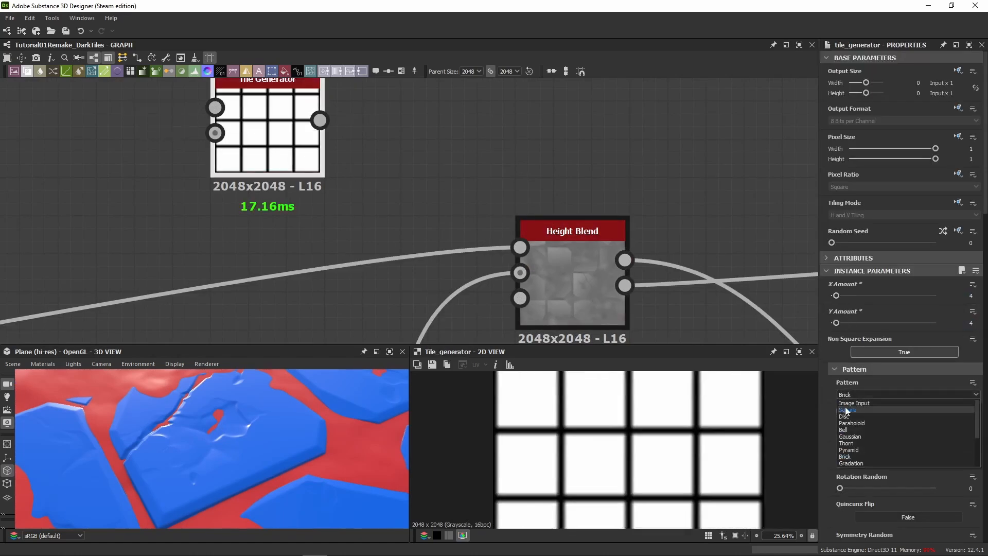
pyautogui.click(848, 410)
pyautogui.scroll(-6, 841, 444)
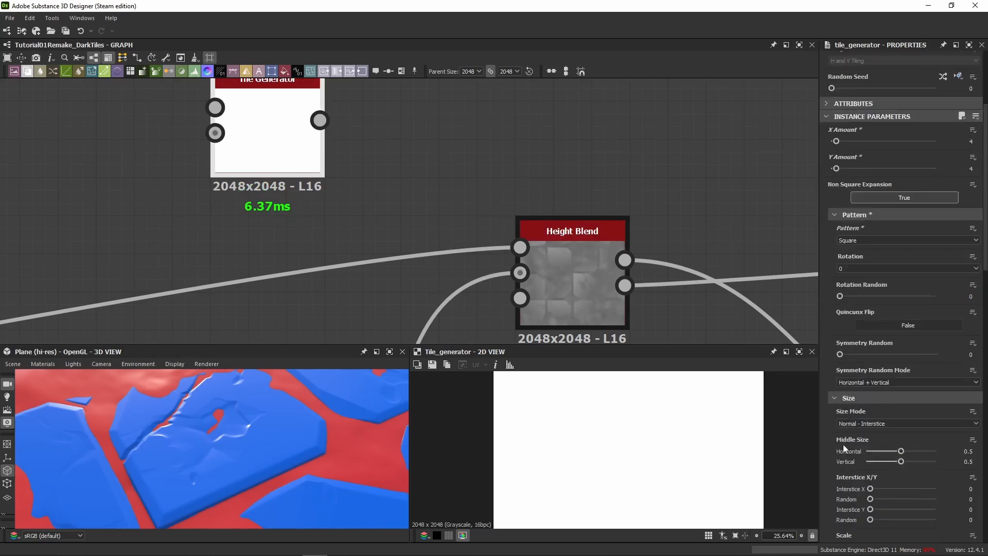
pyautogui.scroll(-2, 839, 441)
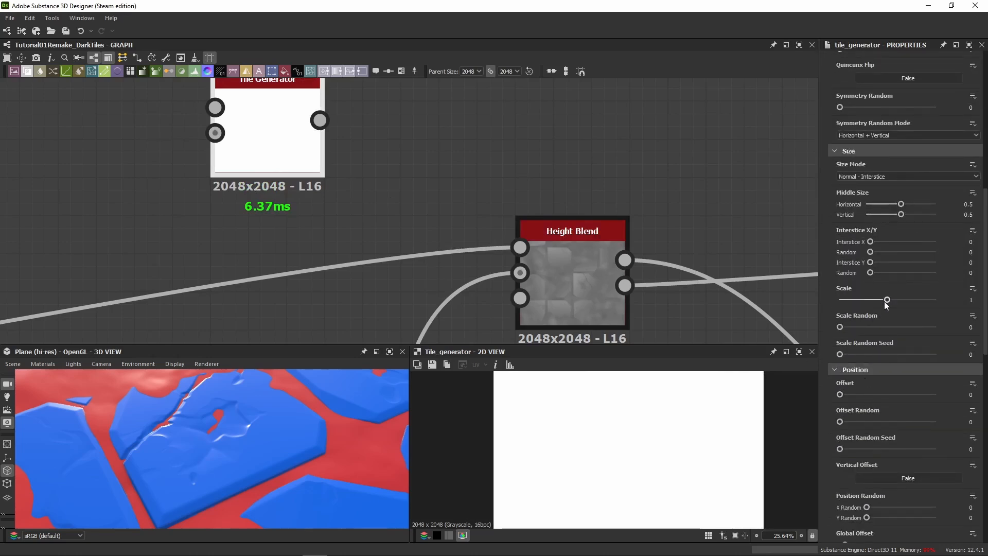
pyautogui.moveTo(886, 301); pyautogui.dragTo(860, 300)
# Connect the Tile Generator's output to the Height Blend's optional mask input and move the generator farther away from the Height Blend.
pyautogui.moveTo(431, 204); pyautogui.dragTo(387, 173, button='middle')
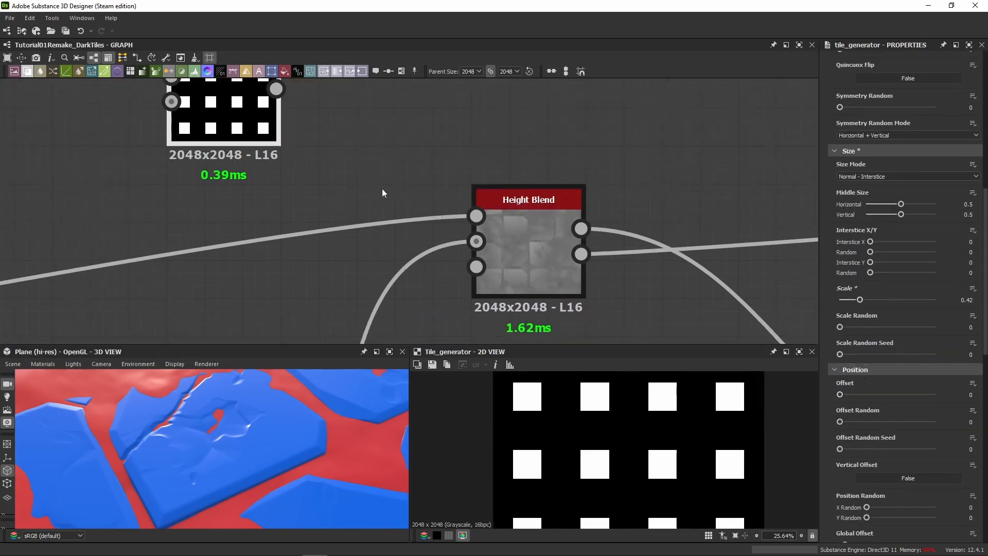
pyautogui.doubleClick(526, 258)
pyautogui.moveTo(289, 205); pyautogui.dragTo(300, 242, button='middle')
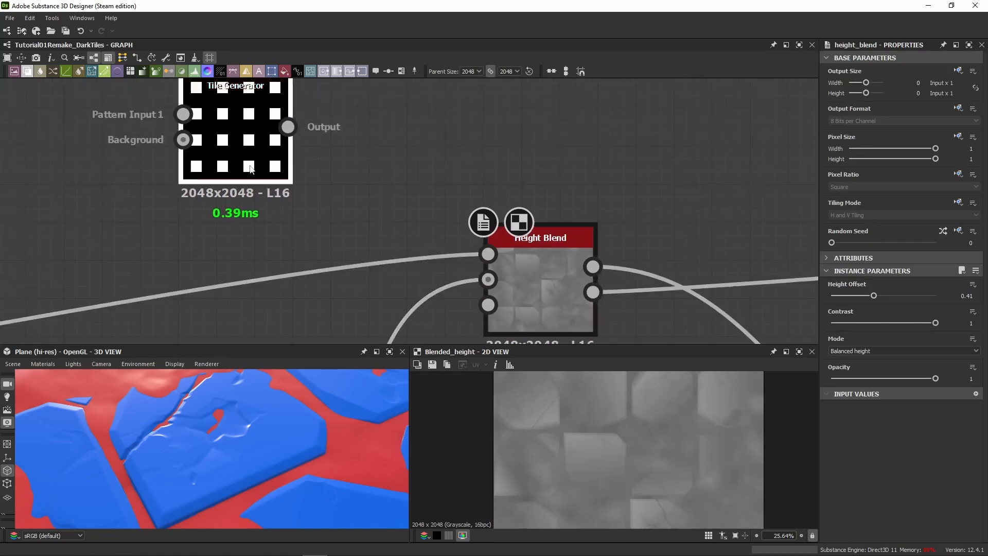
pyautogui.moveTo(252, 154); pyautogui.dragTo(290, 192)
pyautogui.moveTo(402, 175); pyautogui.dragTo(338, 140, button='middle')
pyautogui.moveTo(261, 129); pyautogui.dragTo(418, 274)
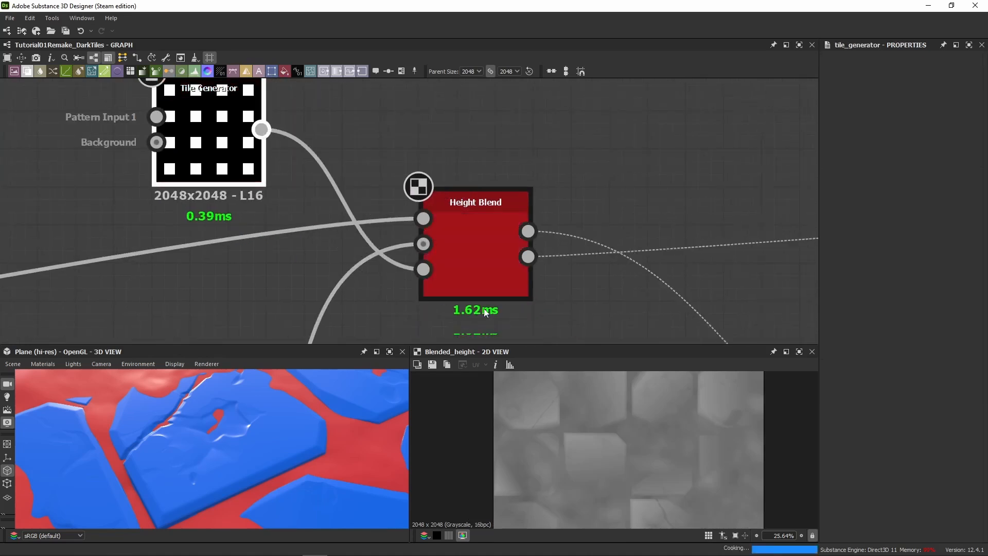
pyautogui.click(233, 164)
pyautogui.moveTo(233, 164); pyautogui.dragTo(119, 163)
# Insert an Invert Grayscale node between the Tile Generator and the Height Blend's mask input, aligned with the generator.
pyautogui.click(239, 172)
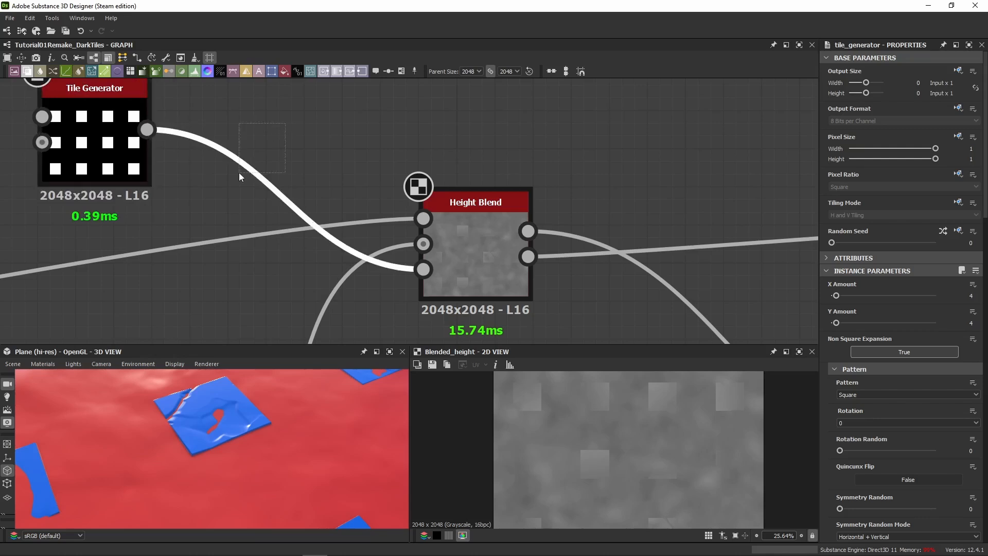
pyautogui.press('space')
pyautogui.write('inve')
pyautogui.press('Return')
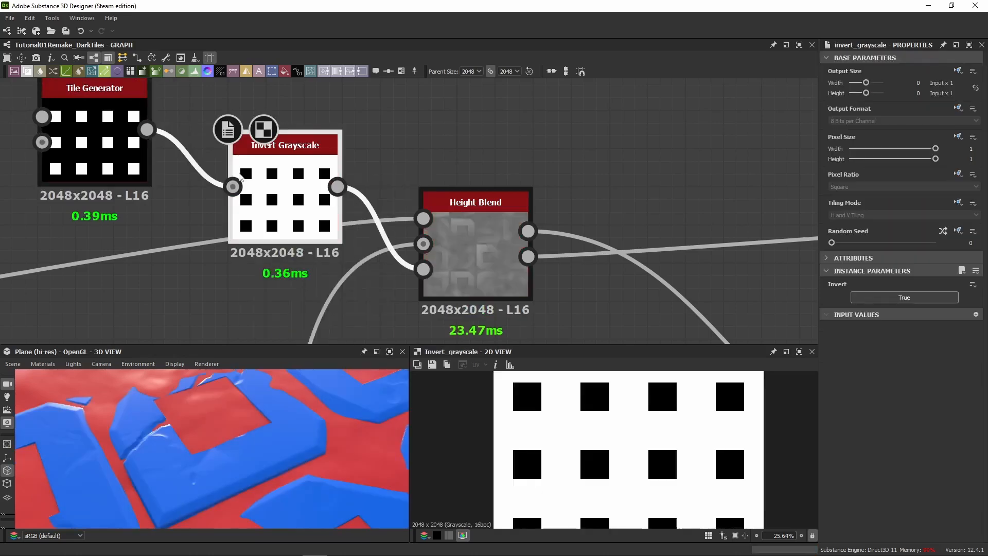
pyautogui.moveTo(240, 175); pyautogui.dragTo(202, 118)
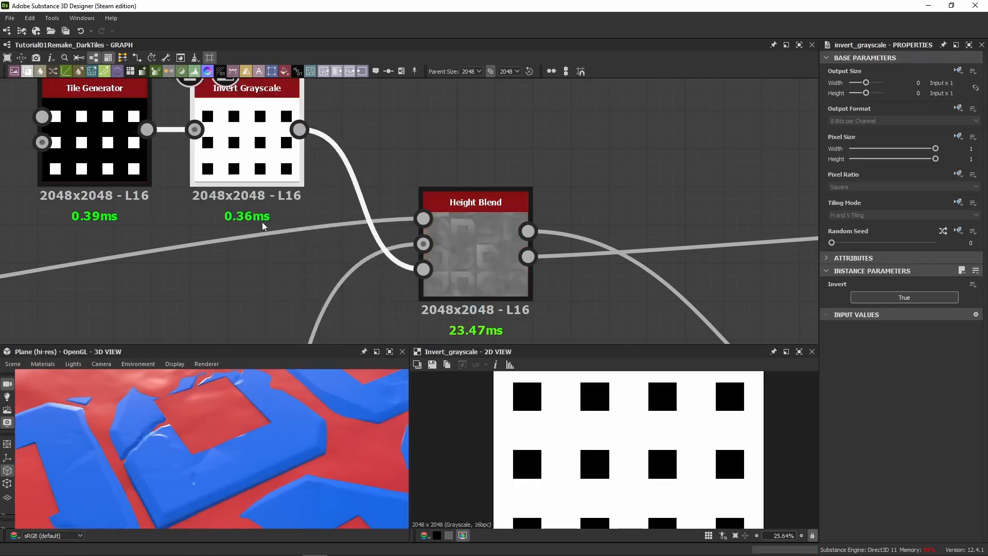
# Remove the Invert Grayscale node and examine the square-masked height blend in 2D and 3D.
pyautogui.press('Delete')
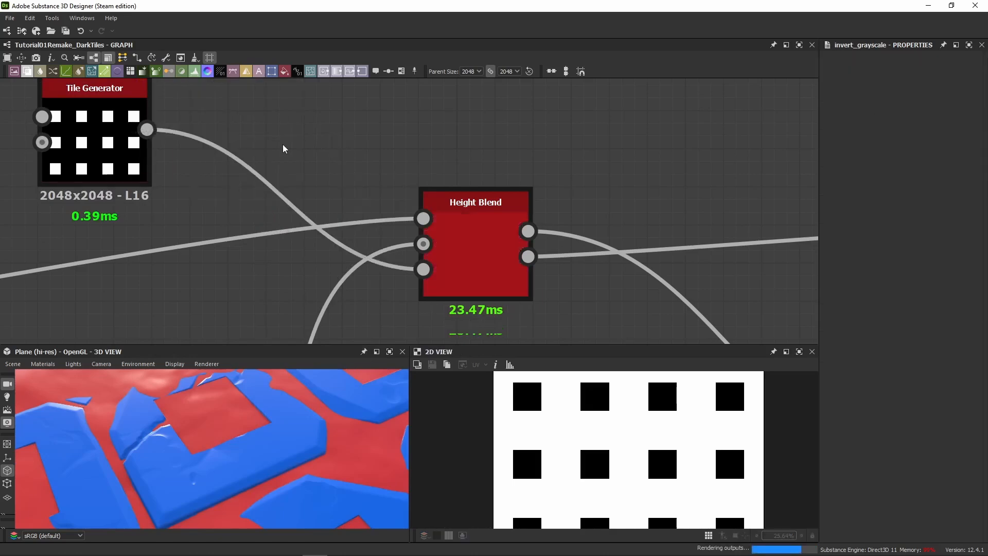
pyautogui.click(456, 267)
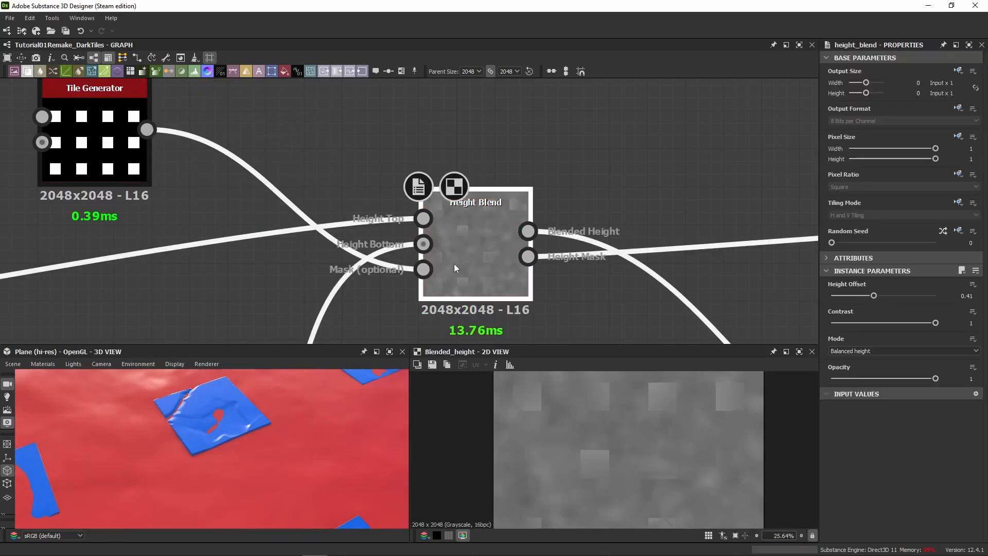
pyautogui.scroll(-5, 401, 153)
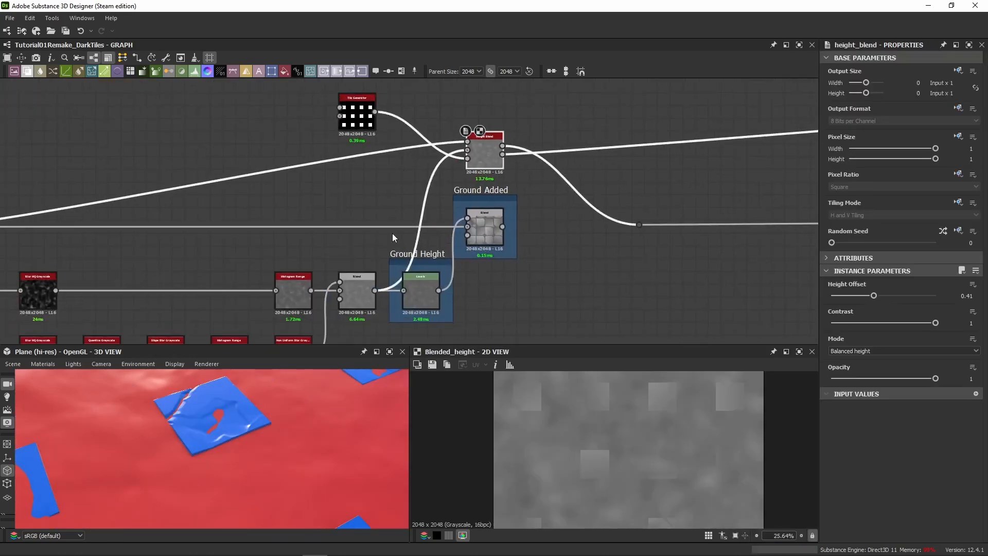
pyautogui.scroll(4, 479, 149)
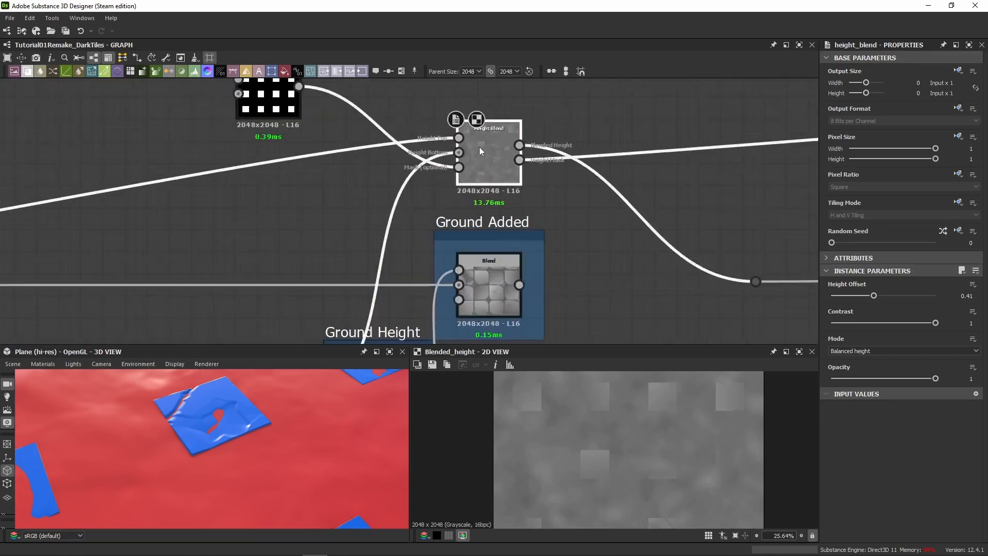
pyautogui.scroll(-3, 523, 427)
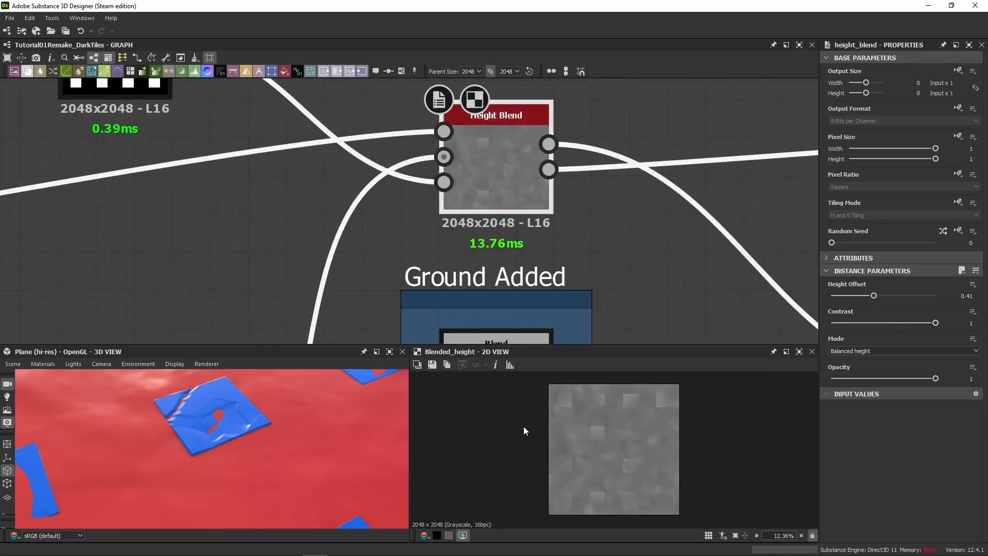
pyautogui.moveTo(242, 450)
pyautogui.mouseDown()
pyautogui.moveTo(226, 435)
pyautogui.moveTo(230, 452)
pyautogui.mouseUp()
# Add an Invert Grayscale node again on the link from the Tile Generator to the Height Blend.
pyautogui.moveTo(313, 161); pyautogui.dragTo(377, 282, button='middle')
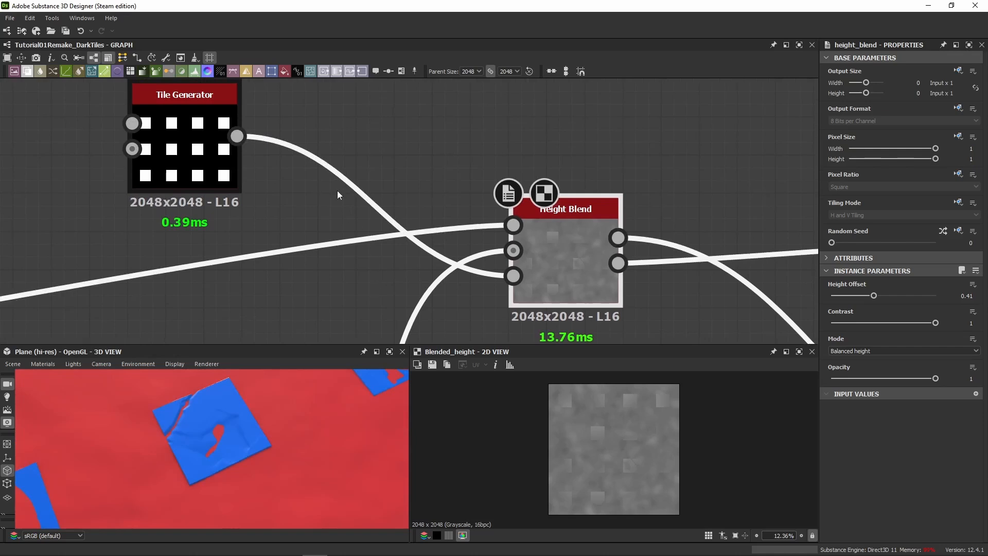
pyautogui.press('space')
pyautogui.write('invert')
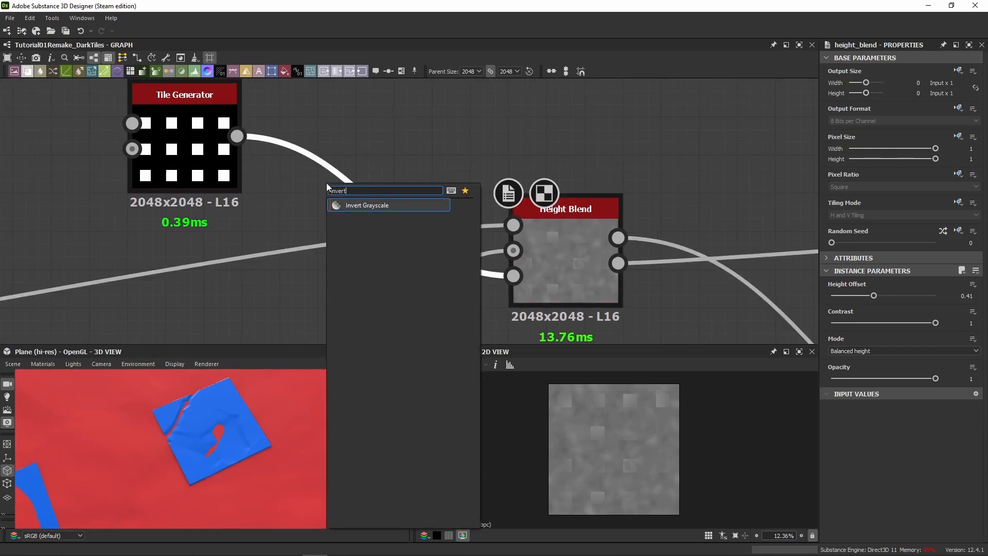
pyautogui.press('Return')
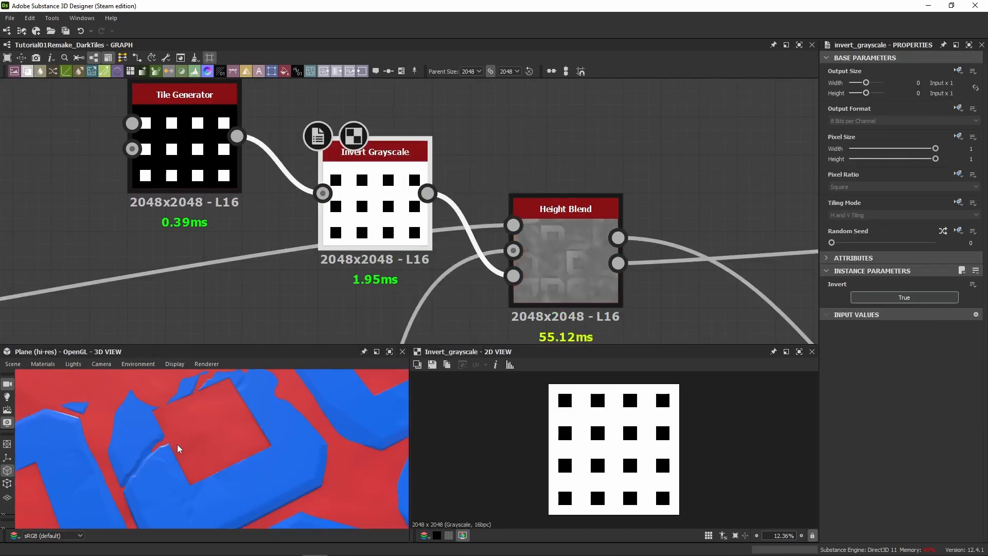
# Examine the inverted mask's effect on the tiles in 3D and in the Blended Height, and delete the Invert Grayscale node.
pyautogui.moveTo(177, 449); pyautogui.dragTo(217, 388)
pyautogui.click(571, 258)
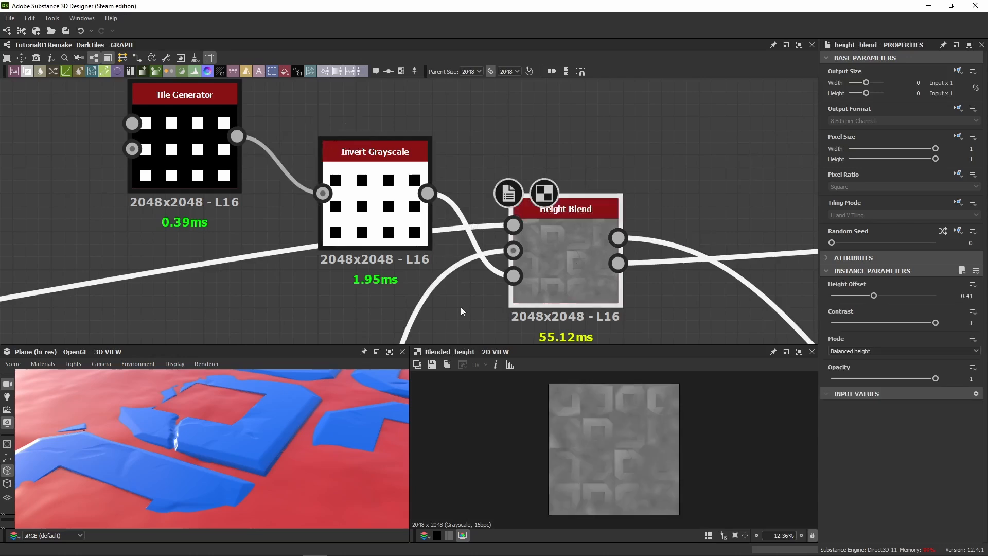
pyautogui.scroll(5, 593, 427)
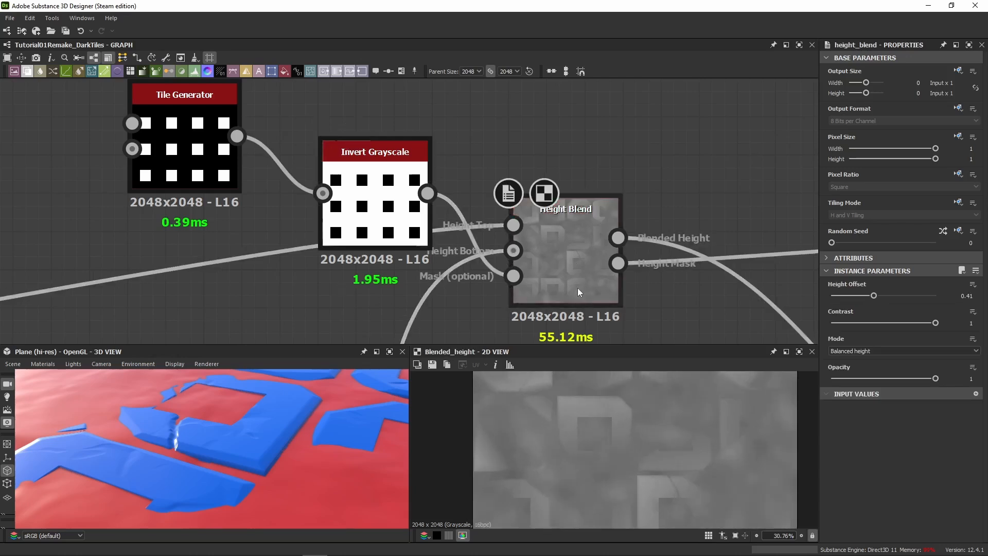
pyautogui.moveTo(381, 221); pyautogui.dragTo(381, 163)
pyautogui.scroll(4, 586, 426)
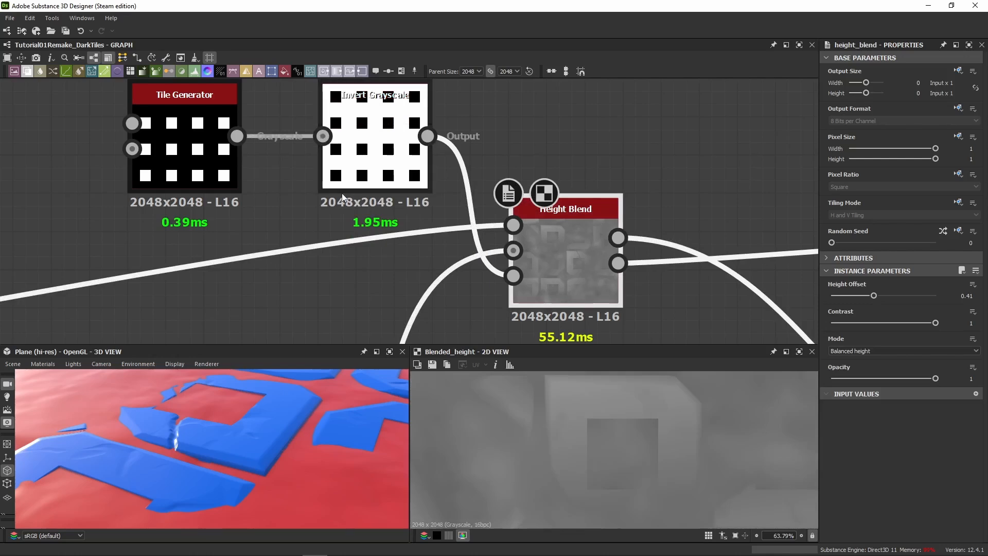
pyautogui.click(401, 137)
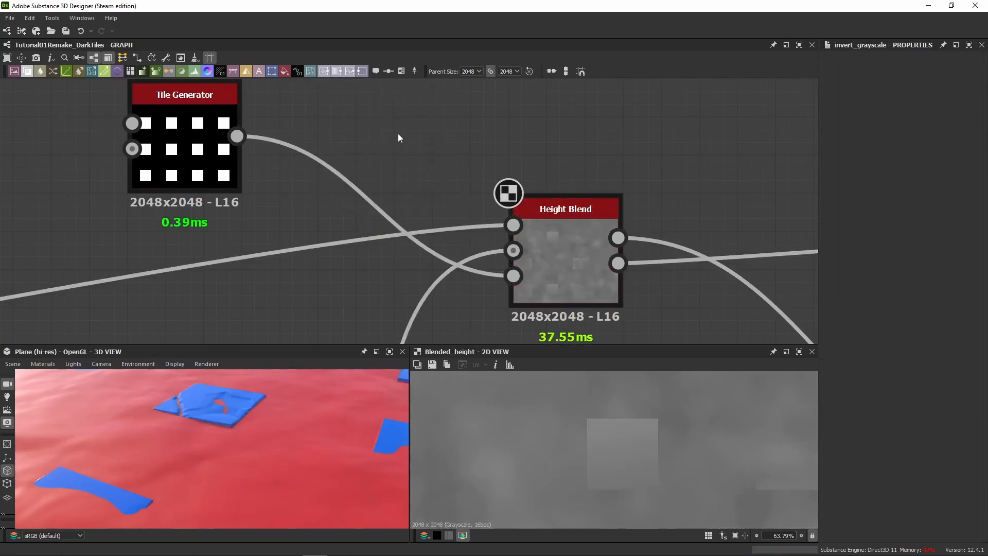
# Try a larger Scale on the Tile Generator's squares and undo the change.
pyautogui.doubleClick(191, 188)
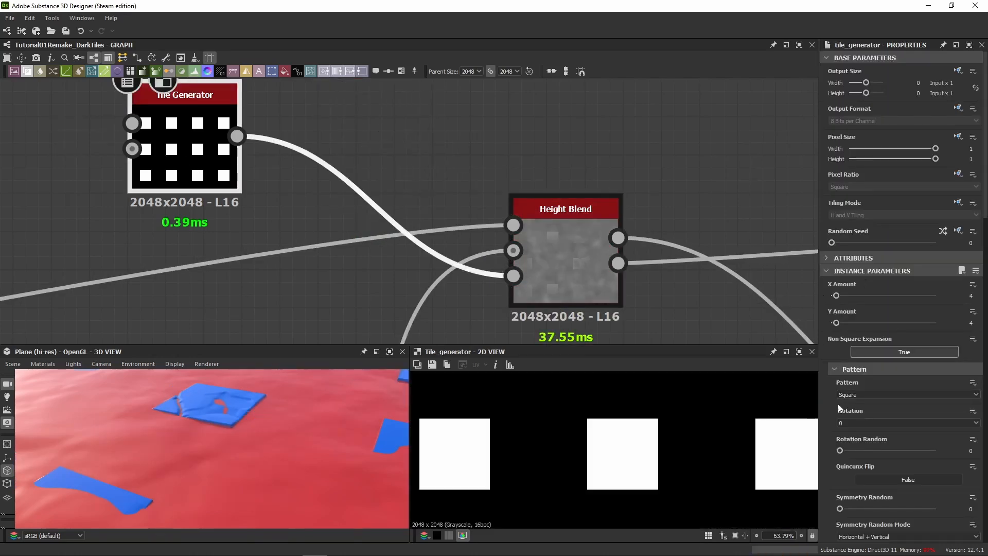
pyautogui.scroll(-5, 844, 409)
pyautogui.moveTo(860, 485); pyautogui.dragTo(872, 486)
pyautogui.hotkey('ctrl', 'z')
# Branch the Overall Height Lowered output into a new Blend node placed above the graph's main line.
pyautogui.scroll(-5, 285, 253)
pyautogui.moveTo(288, 304); pyautogui.dragTo(372, 211, button='middle')
pyautogui.scroll(-2, 400, 244)
pyautogui.moveTo(298, 235); pyautogui.dragTo(514, 247, button='middle')
pyautogui.moveTo(214, 223); pyautogui.dragTo(424, 146)
pyautogui.write('blend')
pyautogui.press('Return')
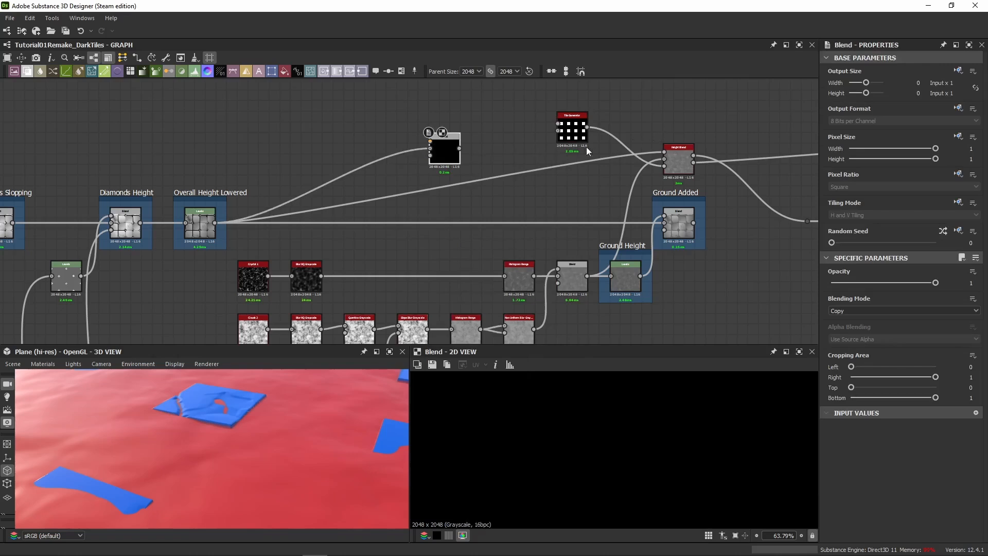
# Move the Tile Generator beside the new Blend, feed it into the Blend's foreground, and set the blending mode to Add (Linear Dodge).
pyautogui.moveTo(579, 132); pyautogui.dragTo(431, 141)
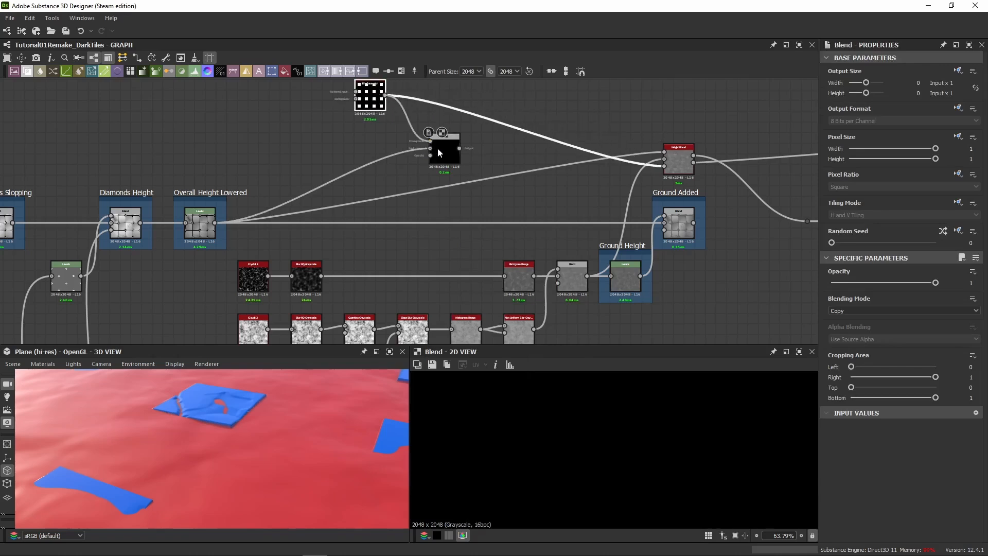
pyautogui.click(438, 153)
pyautogui.click(851, 310)
pyautogui.click(850, 326)
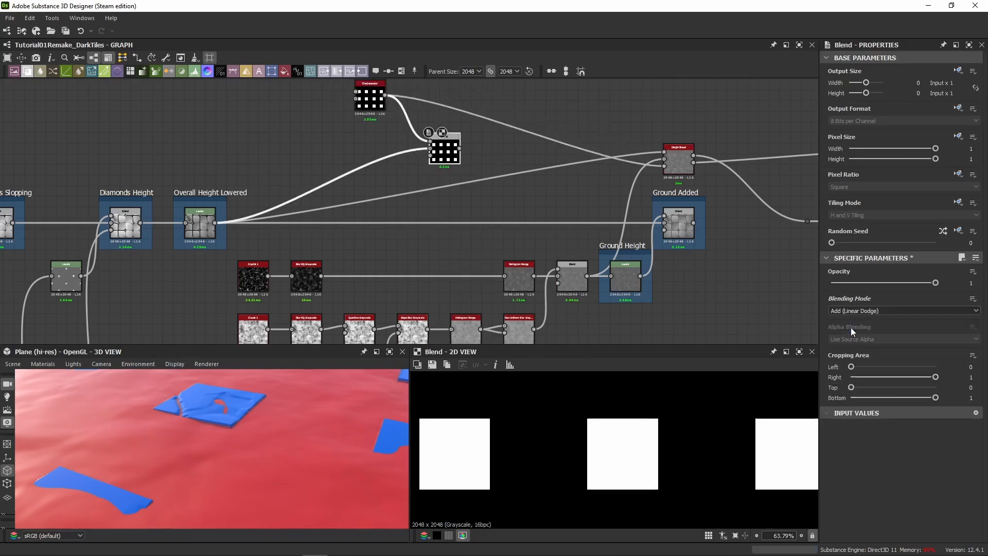
# Connect the Blend's output to the Height Blend's mask input and move the Blend closer to the Height Blend.
pyautogui.moveTo(502, 199); pyautogui.dragTo(323, 226, button='middle')
pyautogui.moveTo(280, 174)
pyautogui.mouseDown()
pyautogui.moveTo(338, 162)
pyautogui.moveTo(494, 193)
pyautogui.mouseUp()
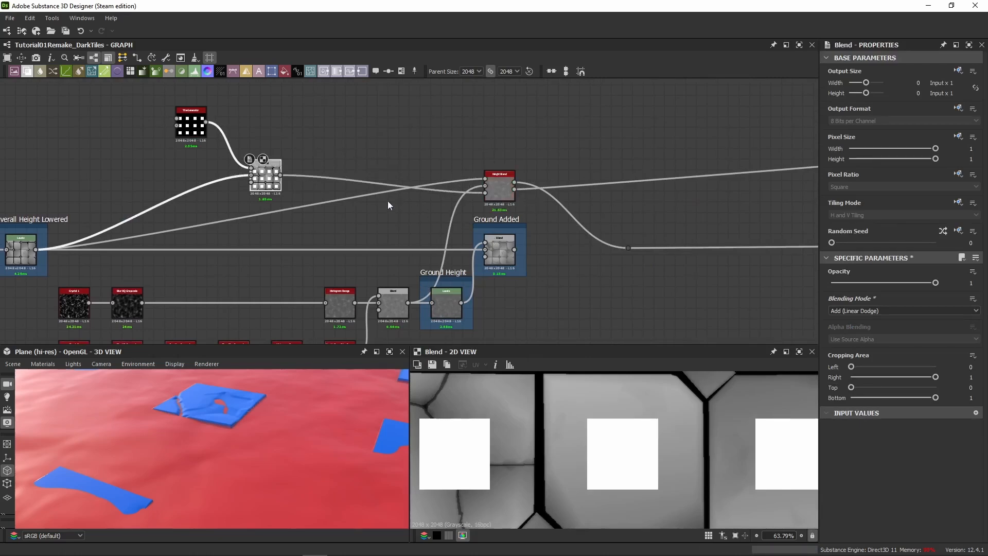
pyautogui.moveTo(265, 175); pyautogui.dragTo(371, 154)
# Compare the Height Blend's Blended Height with the combined tile-and-squares mask feeding its mask input.
pyautogui.doubleClick(507, 193)
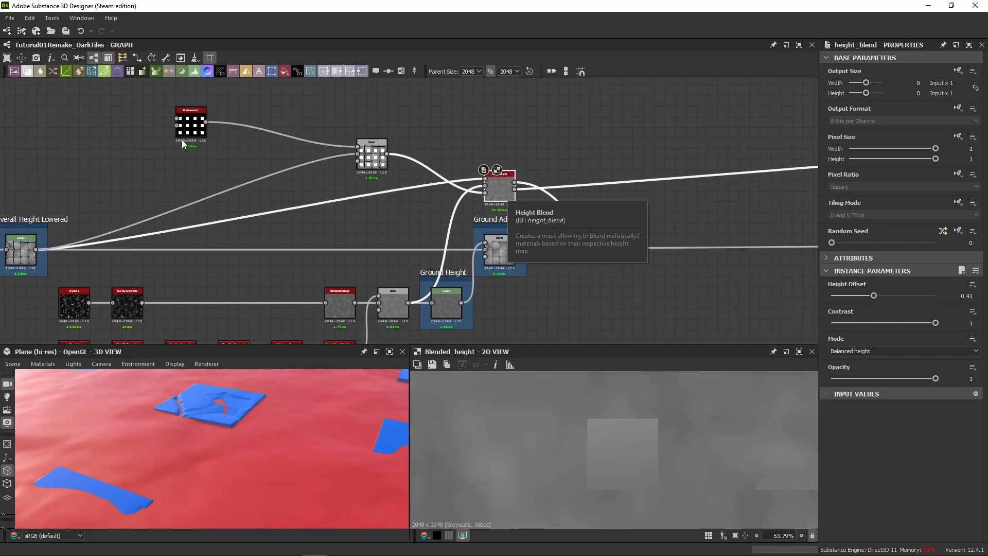
pyautogui.doubleClick(375, 160)
pyautogui.click(921, 310)
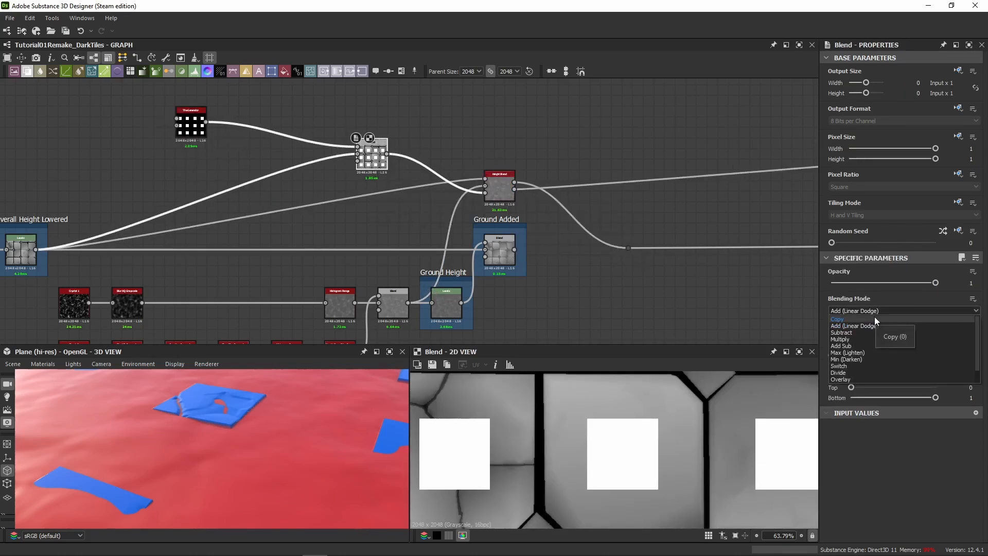
pyautogui.click(868, 324)
pyautogui.doubleClick(504, 193)
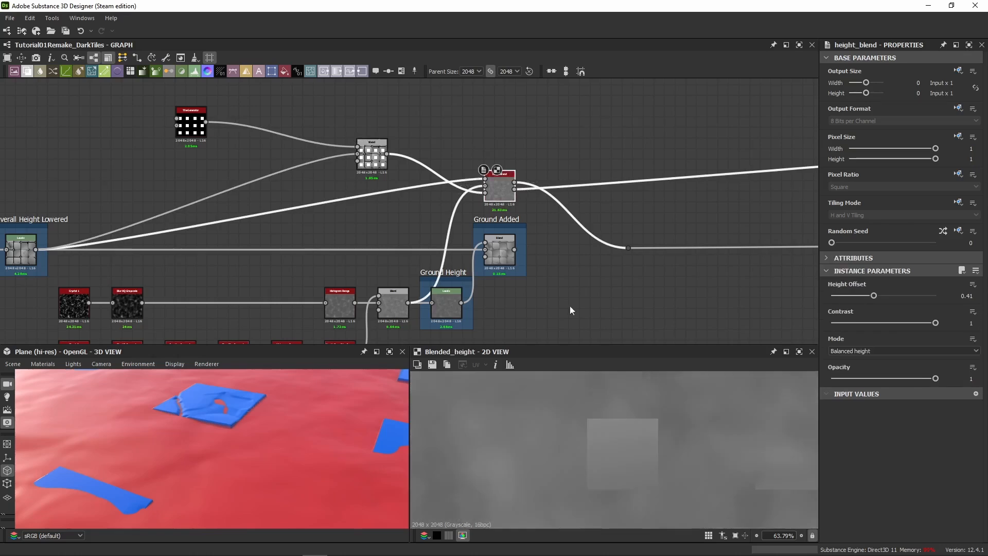
pyautogui.scroll(3, 481, 199)
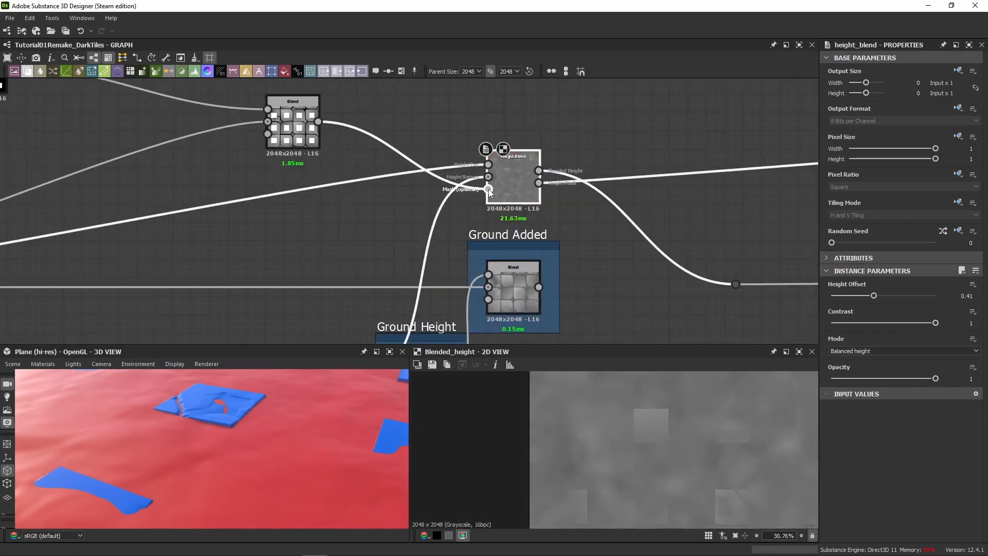
pyautogui.doubleClick(488, 189)
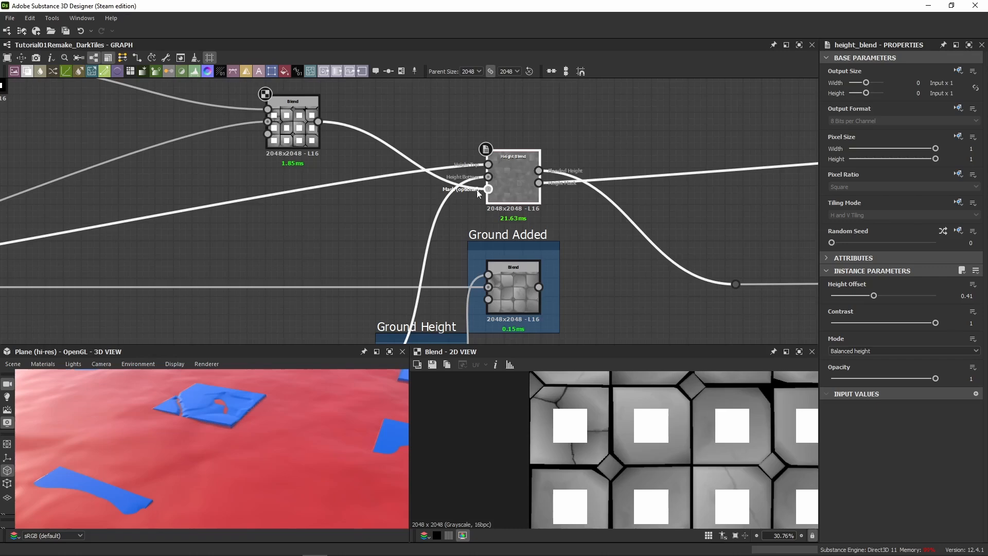
# Insert an Invert Grayscale node between the Tile Generator and the Blend, and check the inverted squares' effect on the Height Blend.
pyautogui.moveTo(203, 154); pyautogui.dragTo(435, 231, button='middle')
pyautogui.press('space')
pyautogui.write('invert gr')
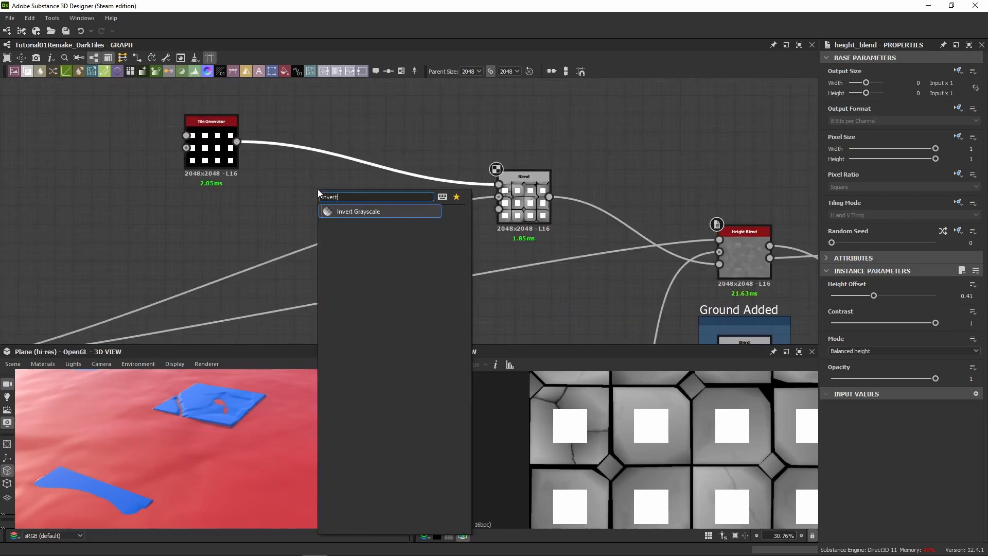
pyautogui.press('Return')
pyautogui.moveTo(276, 437); pyautogui.dragTo(205, 424)
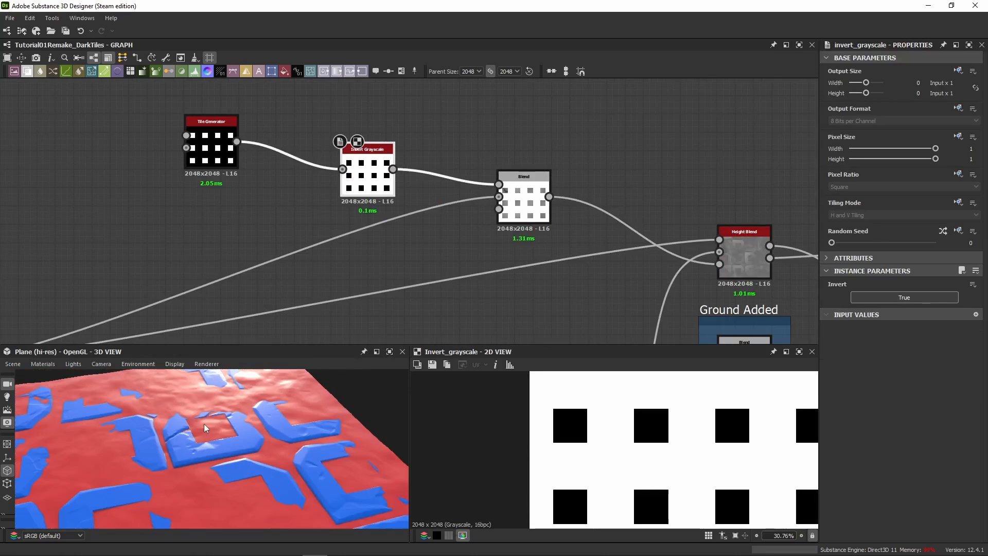
pyautogui.moveTo(512, 290); pyautogui.dragTo(355, 268, button='middle')
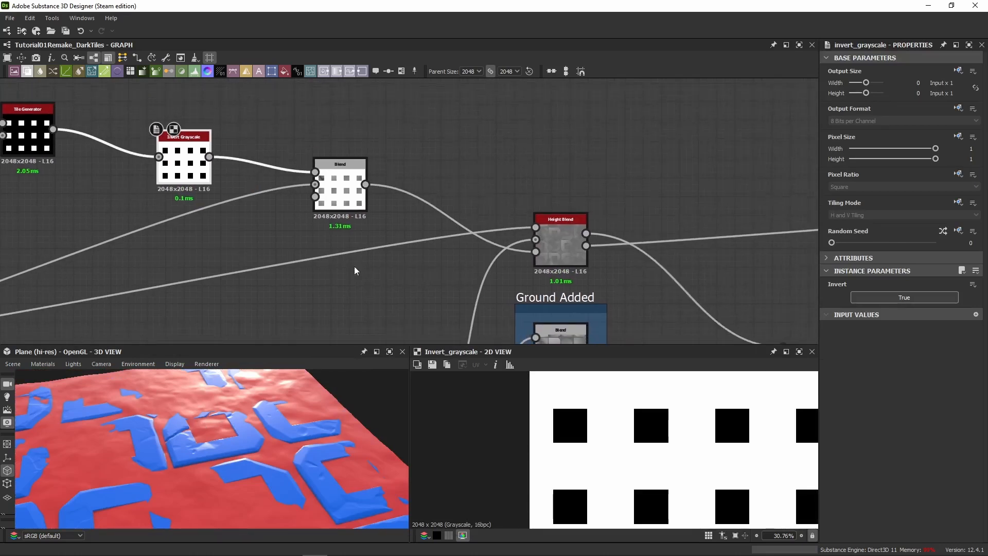
pyautogui.click(539, 256)
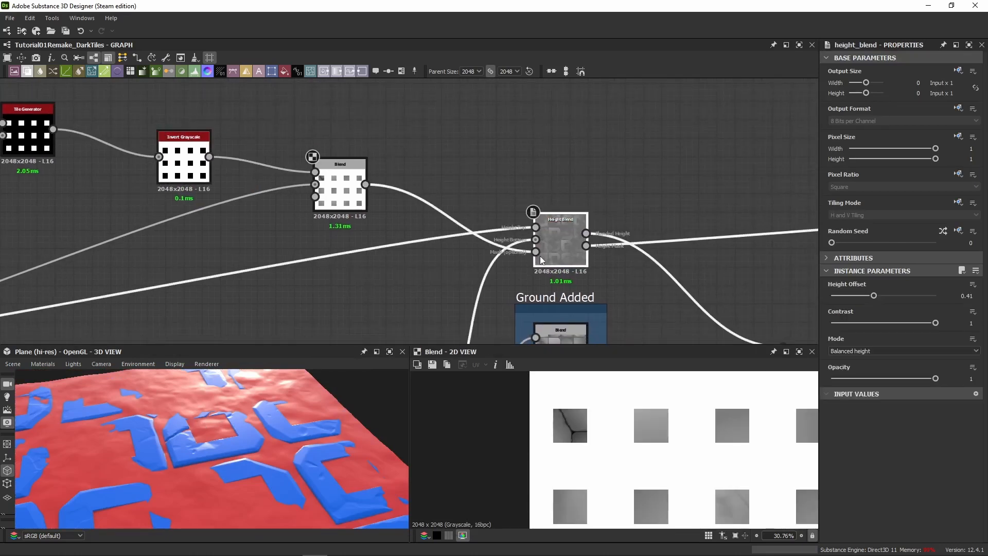
# Remove the Invert Grayscale node, relinking the Tile Generator directly to the Blend.
pyautogui.press('BackSpace')
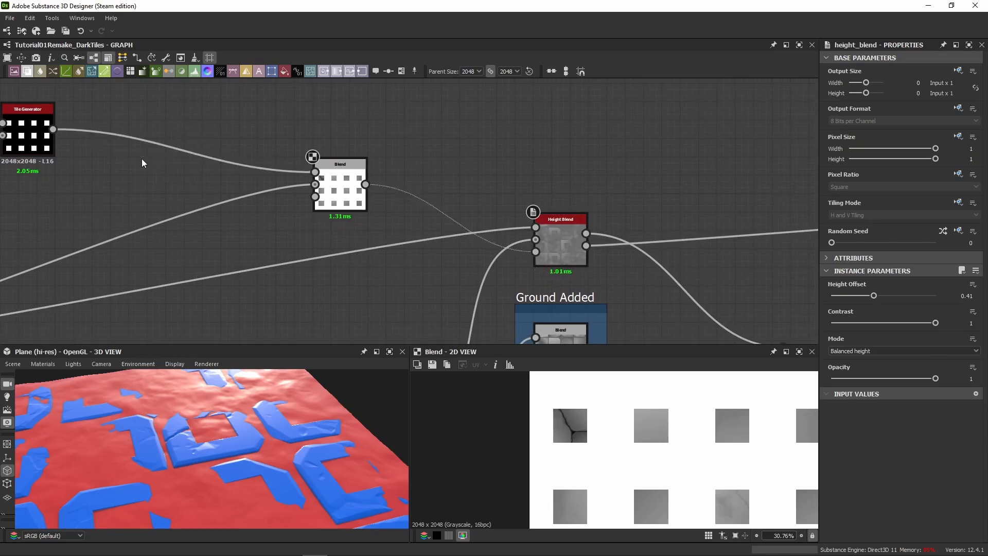
pyautogui.doubleClick(337, 191)
pyautogui.doubleClick(561, 253)
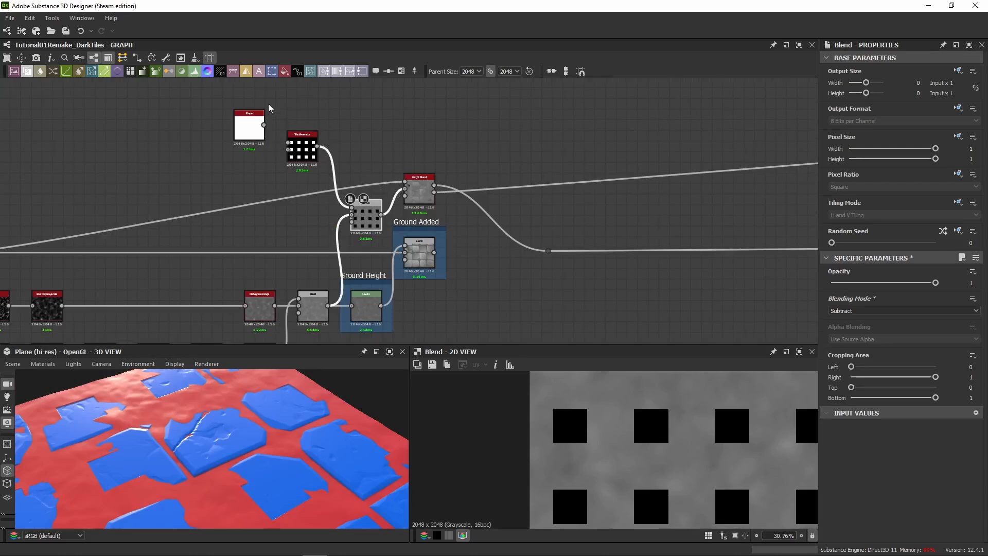
# Delete the unconnected Shape node beside the Tile Generator and inspect the tiles in the 3D view.
pyautogui.moveTo(265, 96); pyautogui.dragTo(220, 122)
pyautogui.press('Delete')
pyautogui.moveTo(196, 455); pyautogui.dragTo(216, 431)
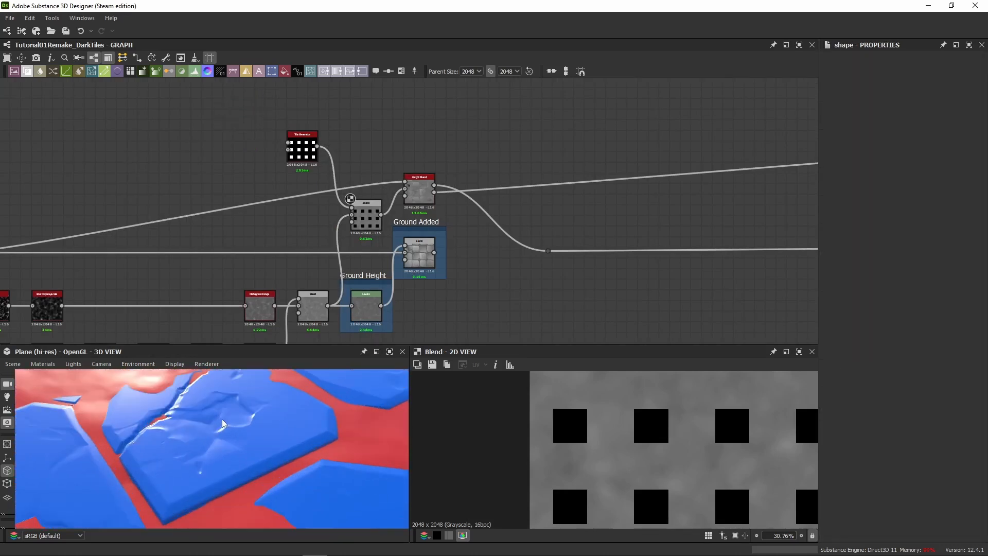
# Compare the outputs of the ground Blend, the Tile Generator and the Subtract Blend in the 2D view.
pyautogui.moveTo(337, 299); pyautogui.dragTo(327, 306)
pyautogui.click(305, 306)
pyautogui.click(355, 226)
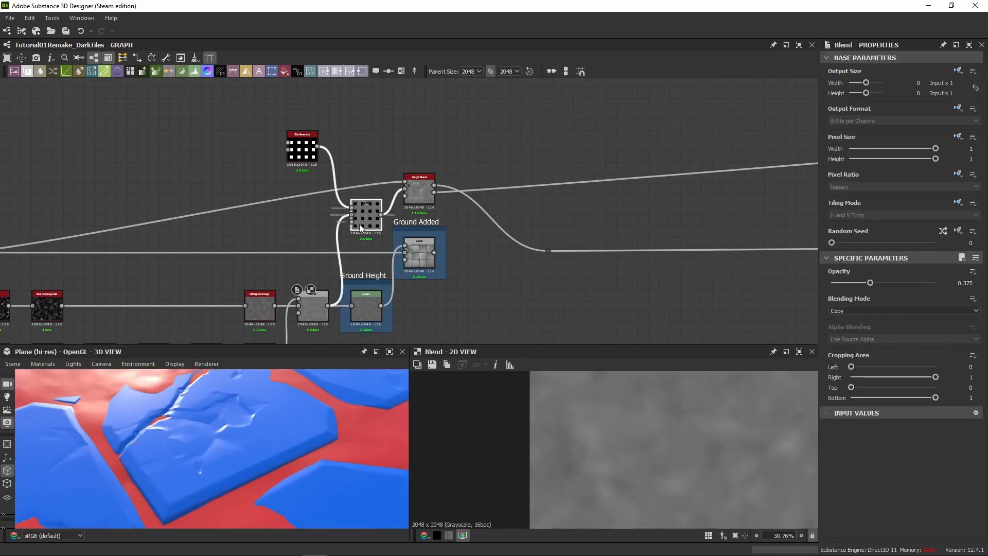
pyautogui.scroll(5, 683, 420)
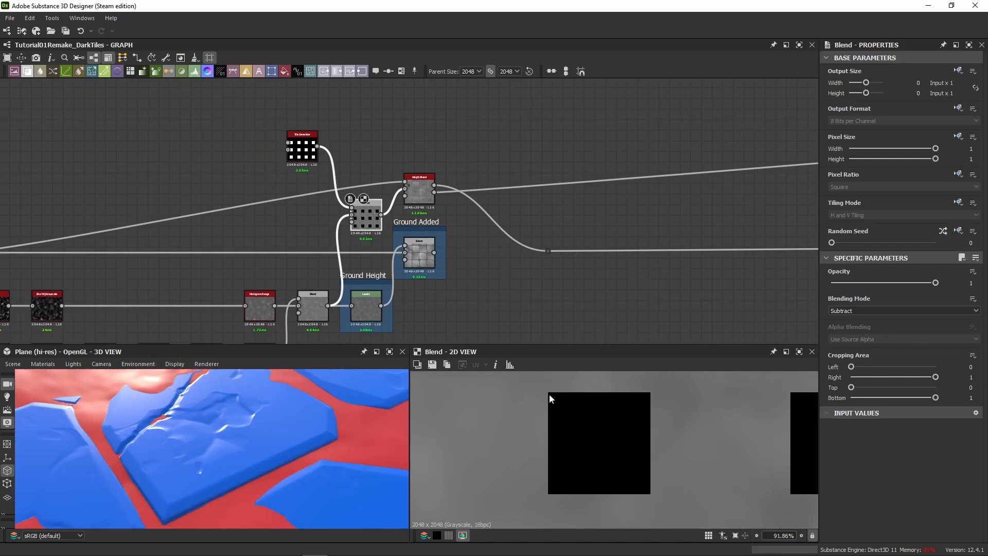
pyautogui.doubleClick(303, 139)
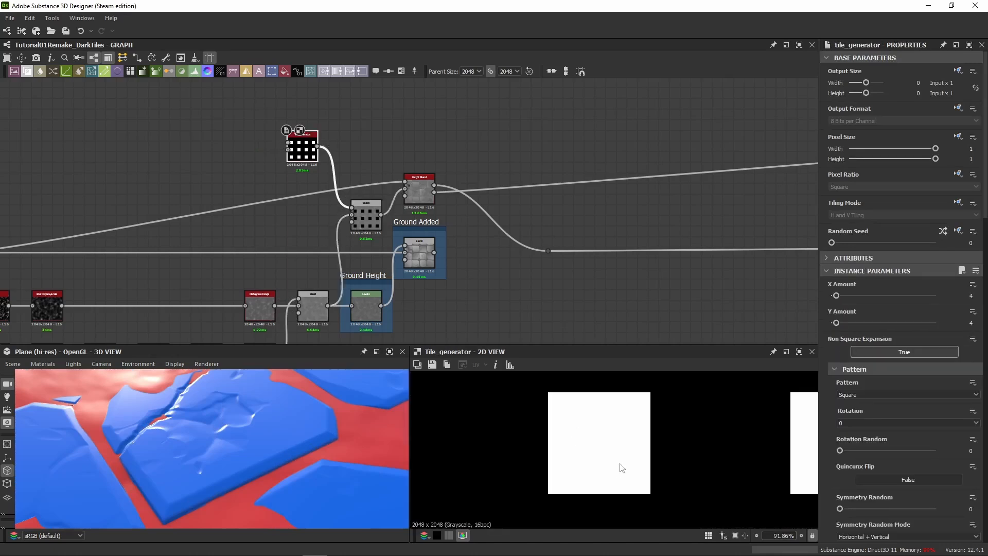
pyautogui.doubleClick(367, 225)
pyautogui.scroll(-5, 645, 465)
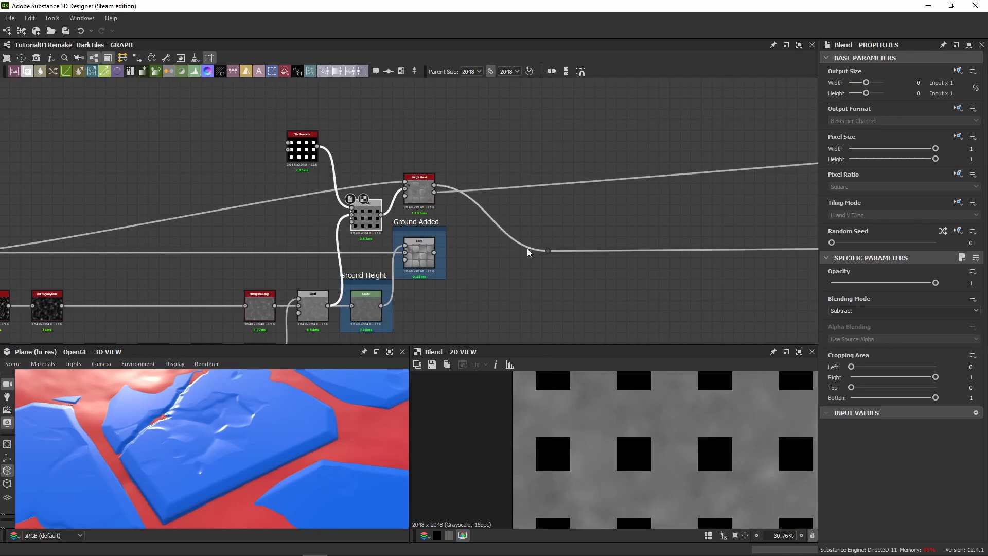
# Examine how the subtracted squares affect the Height Blend's Blended Height in the 2D and 3D views.
pyautogui.doubleClick(419, 192)
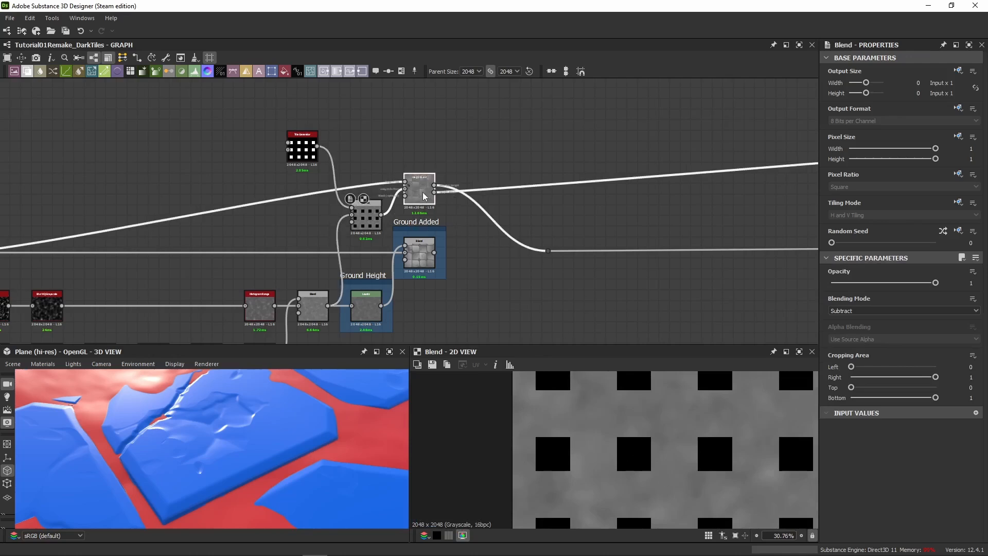
pyautogui.scroll(4, 530, 458)
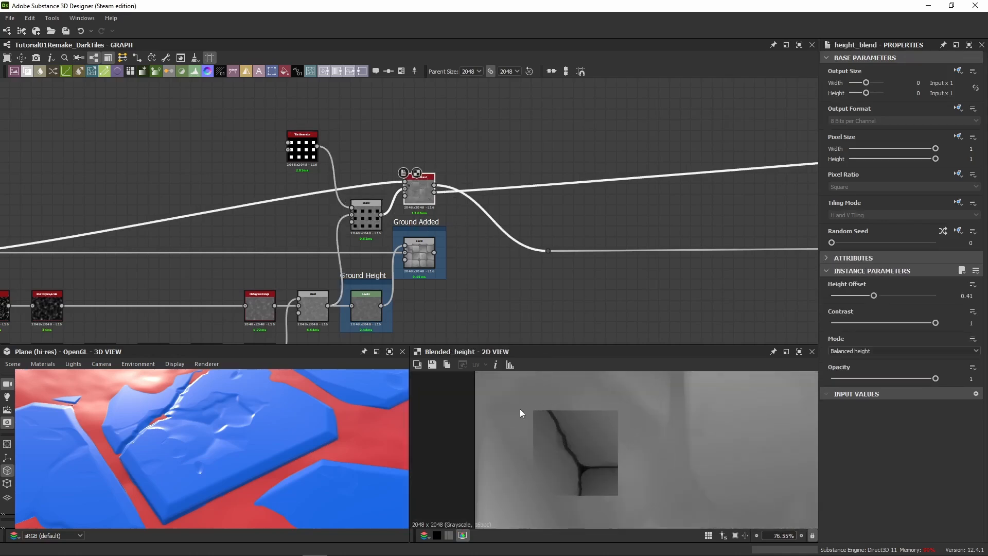
pyautogui.scroll(-5, 236, 432)
pyautogui.scroll(5, 241, 433)
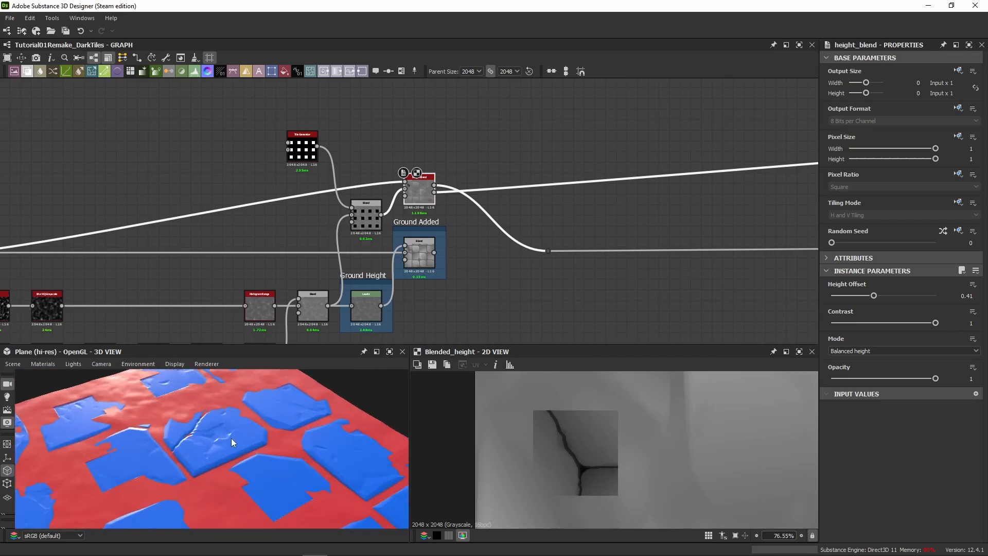
pyautogui.scroll(4, 231, 441)
pyautogui.moveTo(225, 415); pyautogui.dragTo(232, 436)
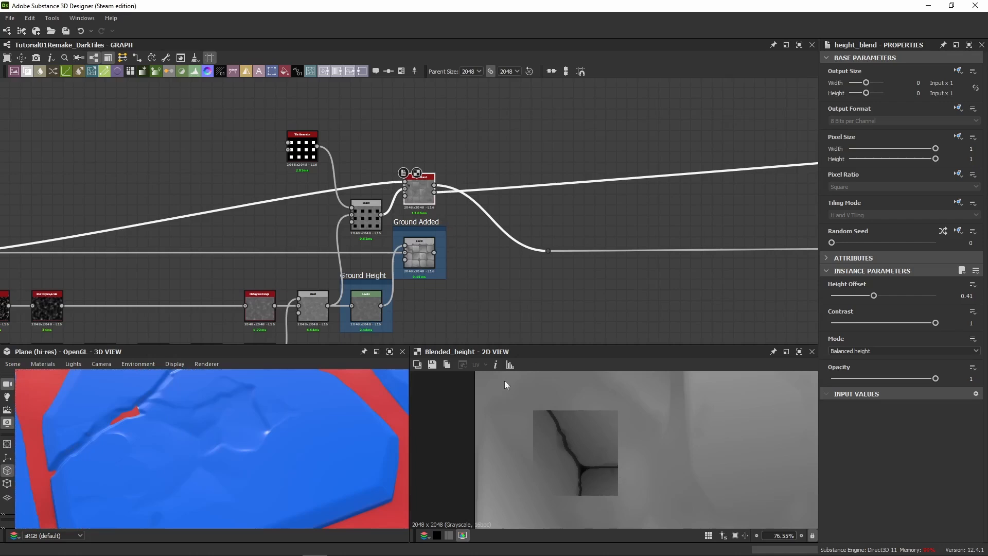
pyautogui.scroll(-6, 634, 424)
pyautogui.scroll(3, 619, 442)
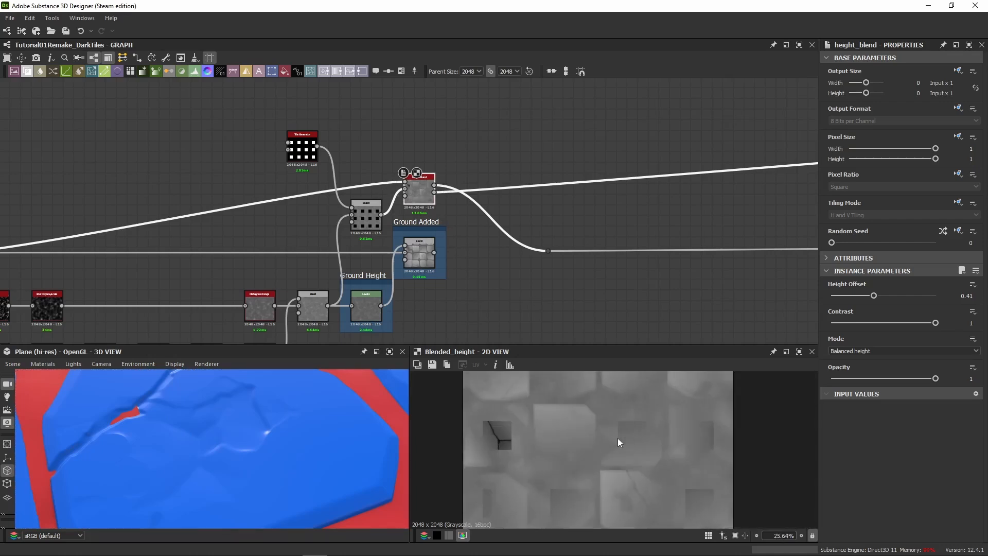
pyautogui.scroll(4, 617, 439)
pyautogui.scroll(-3, 175, 479)
# Reset the 3D camera position and compare the whole tile plane with the Blended Height in the 2D view.
pyautogui.click(106, 364)
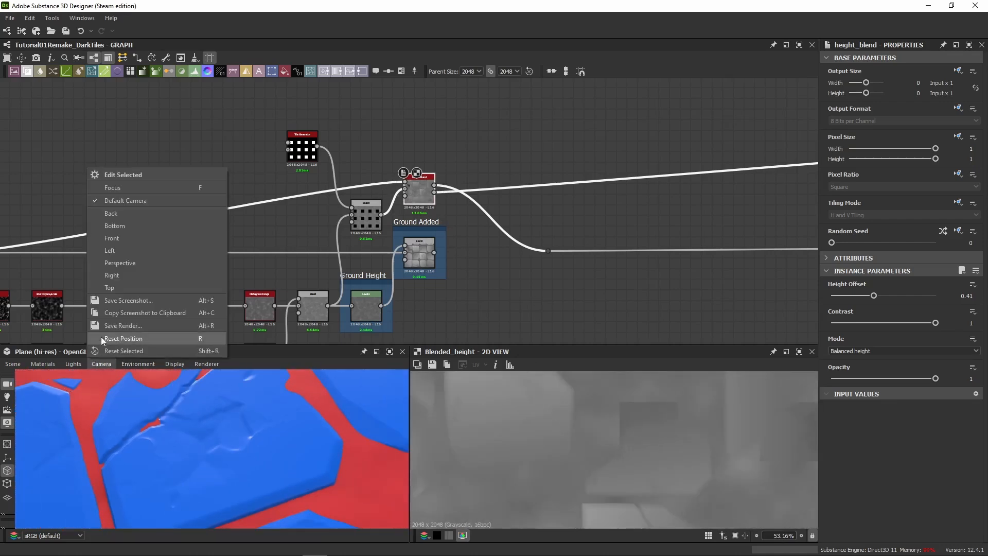
pyautogui.click(123, 339)
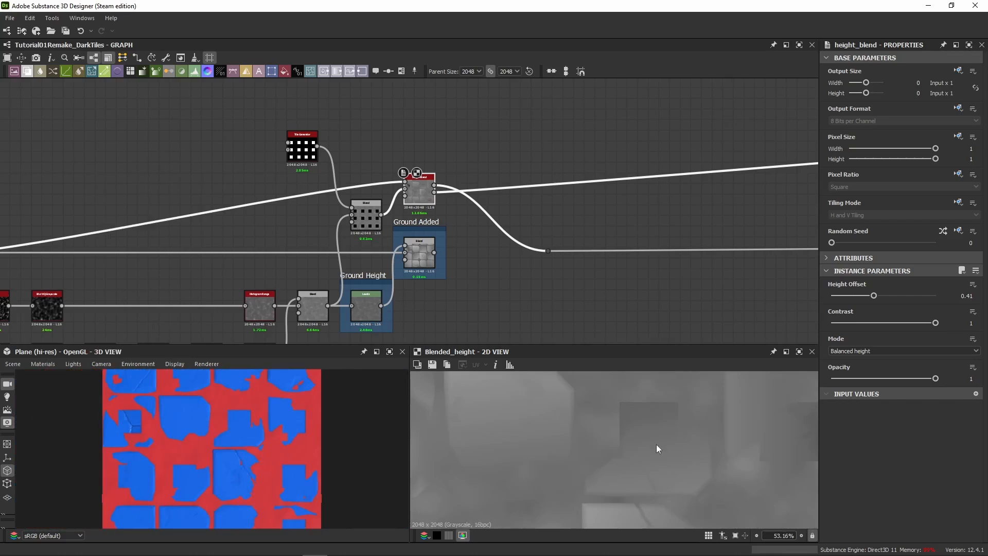
pyautogui.scroll(-3, 656, 443)
pyautogui.scroll(6, 601, 449)
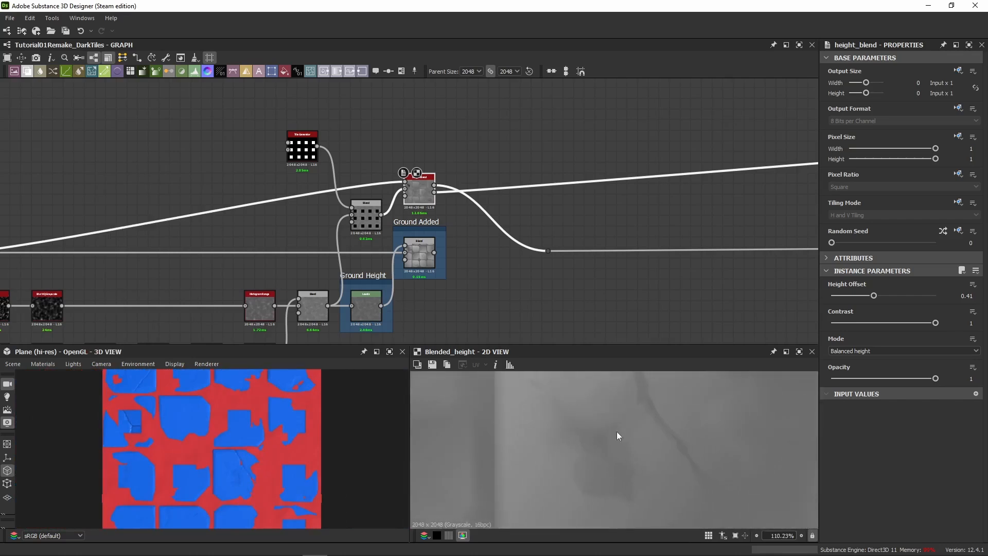
# Disable the Subtract Blend to compare the tiles without the squares against the plain ground height, and enable it again.
pyautogui.click(369, 219)
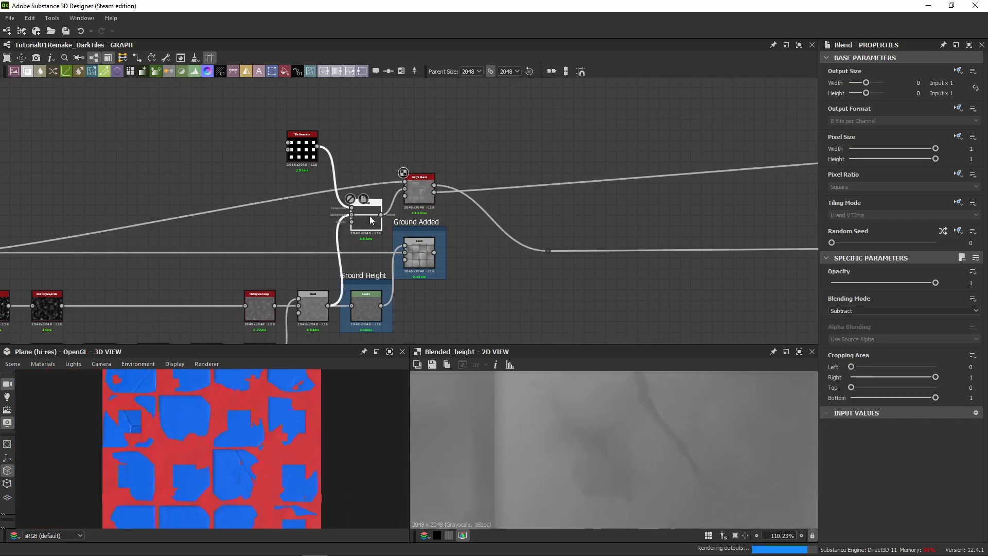
pyautogui.scroll(5, 196, 443)
pyautogui.moveTo(196, 444); pyautogui.dragTo(193, 417)
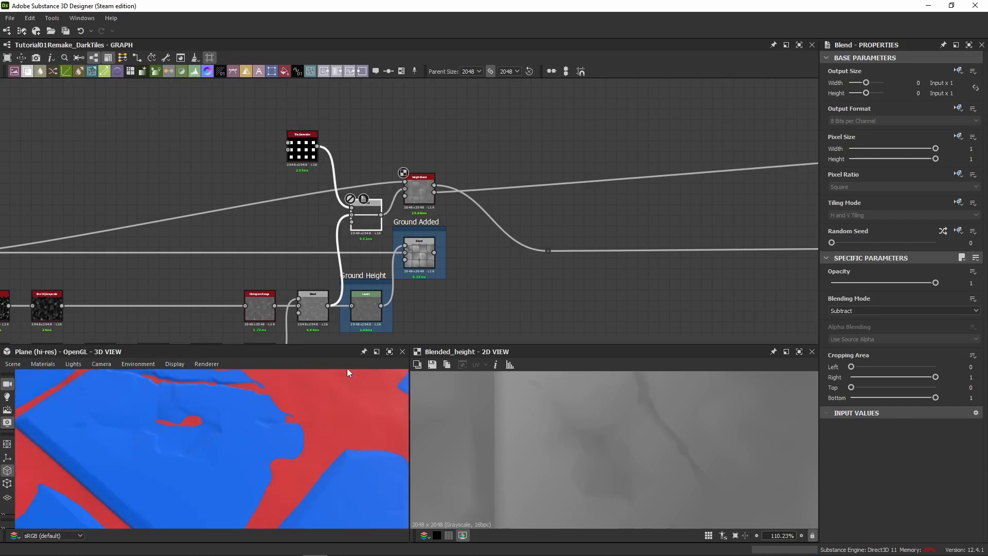
pyautogui.doubleClick(312, 308)
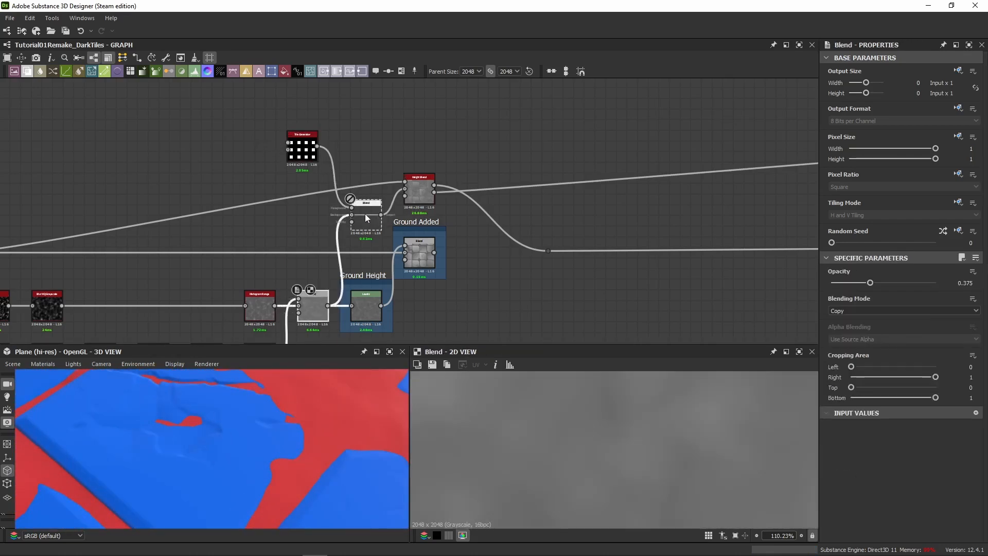
pyautogui.doubleClick(366, 215)
pyautogui.hotkey('shift', 'd')
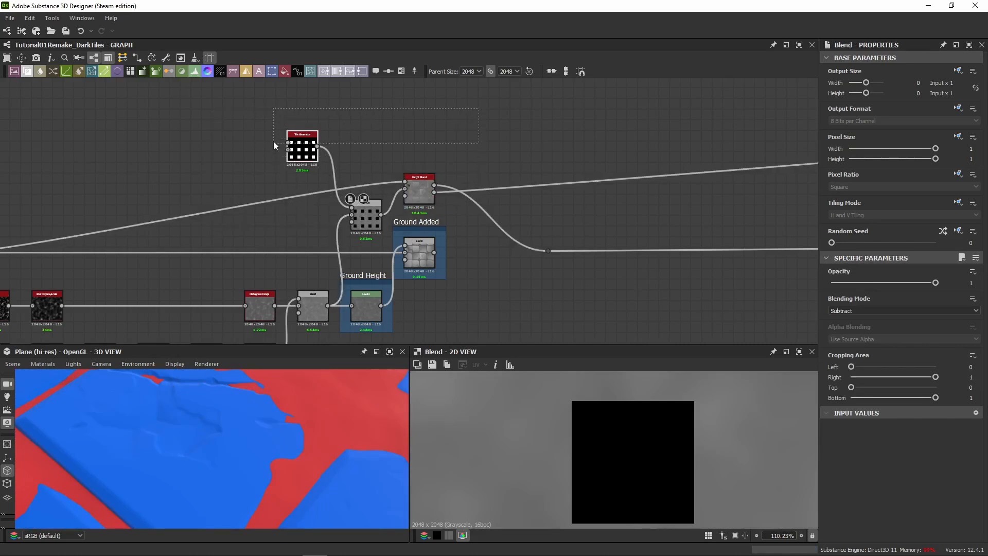
# Delete the Tile Generator and the Subtract Blend, keeping the ground Blend linked straight to the Height Blend's Height Bottom input.
pyautogui.click(289, 149)
pyautogui.press('Delete')
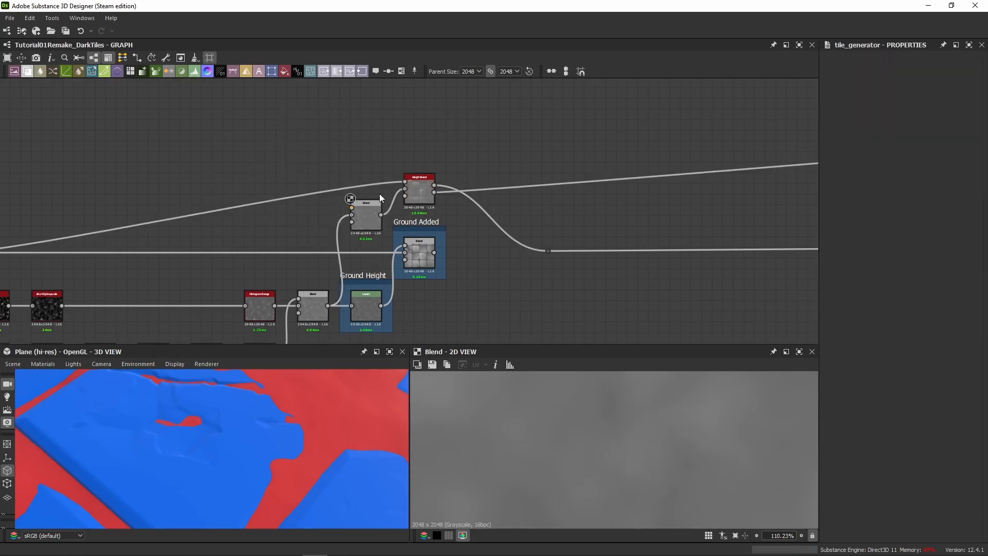
pyautogui.click(360, 229)
pyautogui.press('Delete')
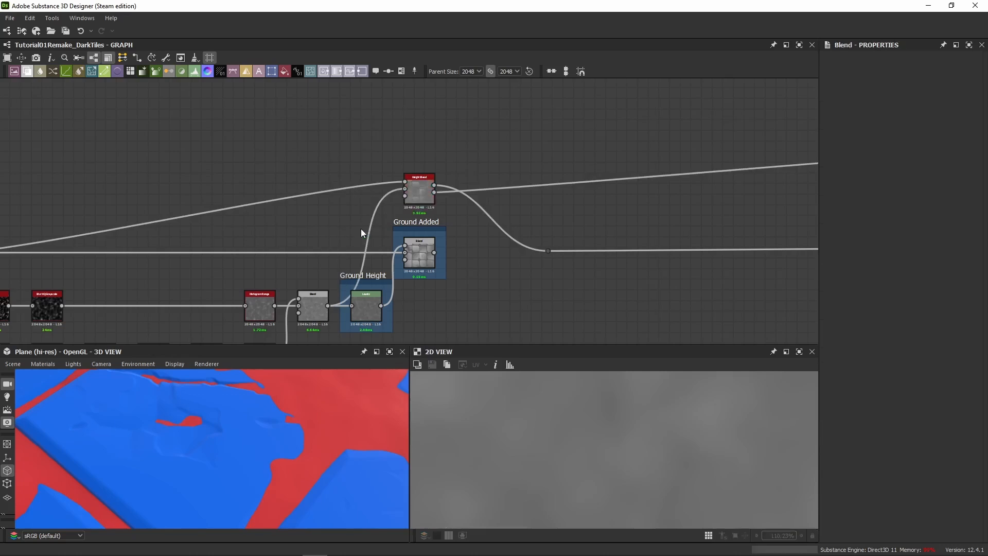
pyautogui.click(496, 145)
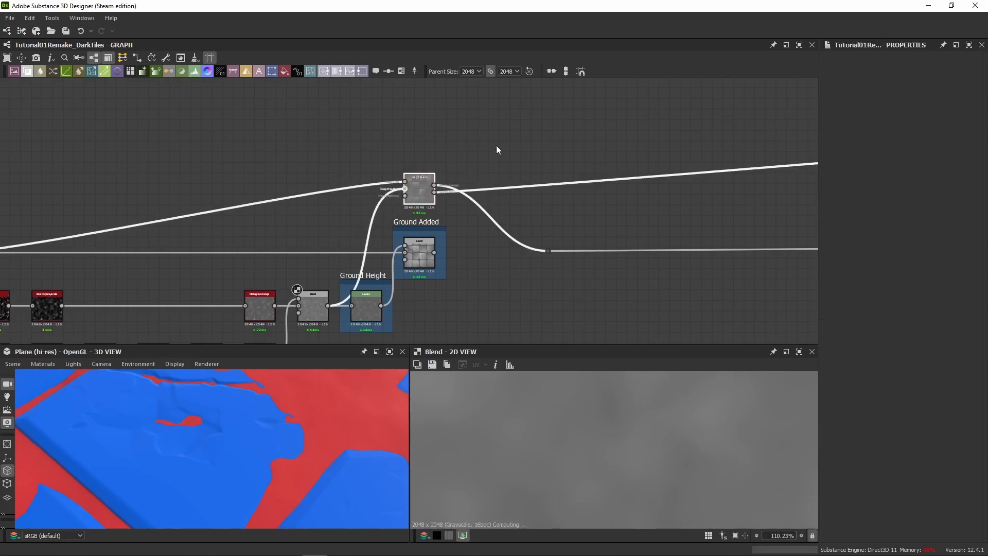
# View the Height Blend's Blended Height and inspect the merged tiles from a low angle in the 3D view.
pyautogui.doubleClick(411, 189)
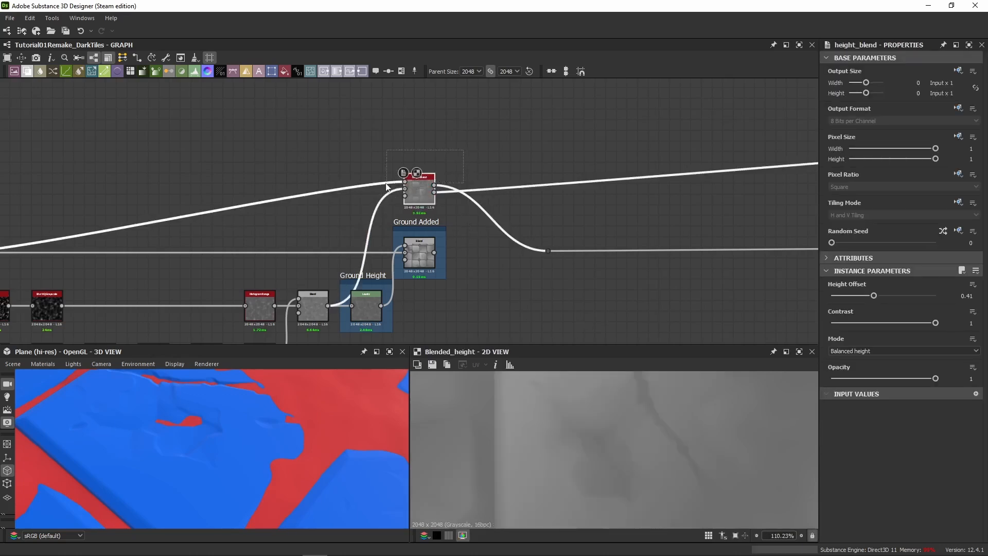
pyautogui.scroll(-5, 202, 450)
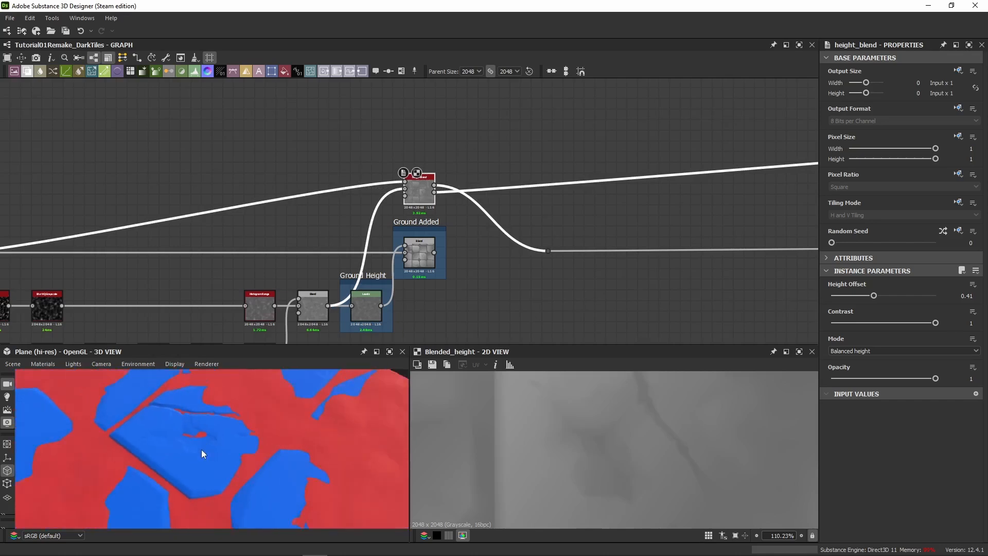
pyautogui.moveTo(201, 449); pyautogui.dragTo(341, 338)
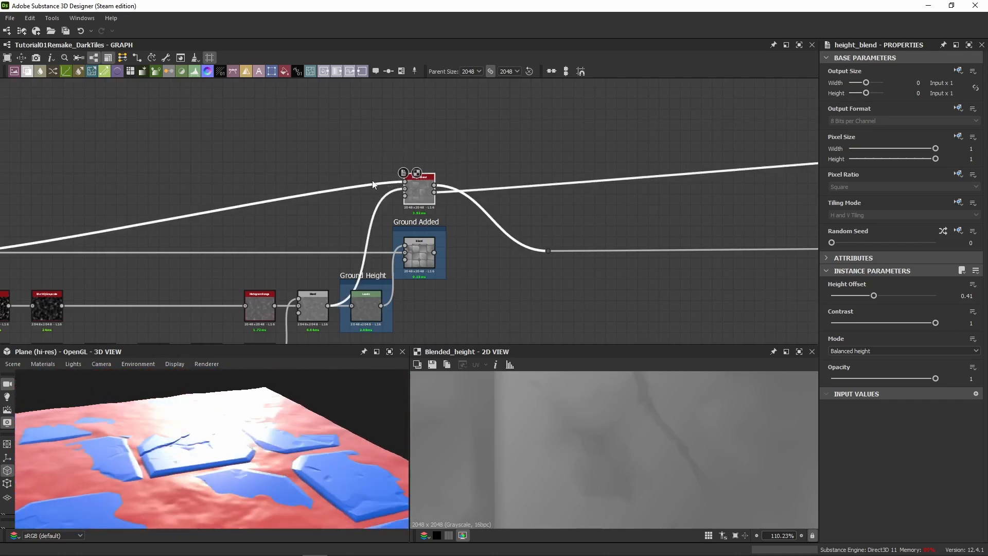
pyautogui.rightClick(419, 193)
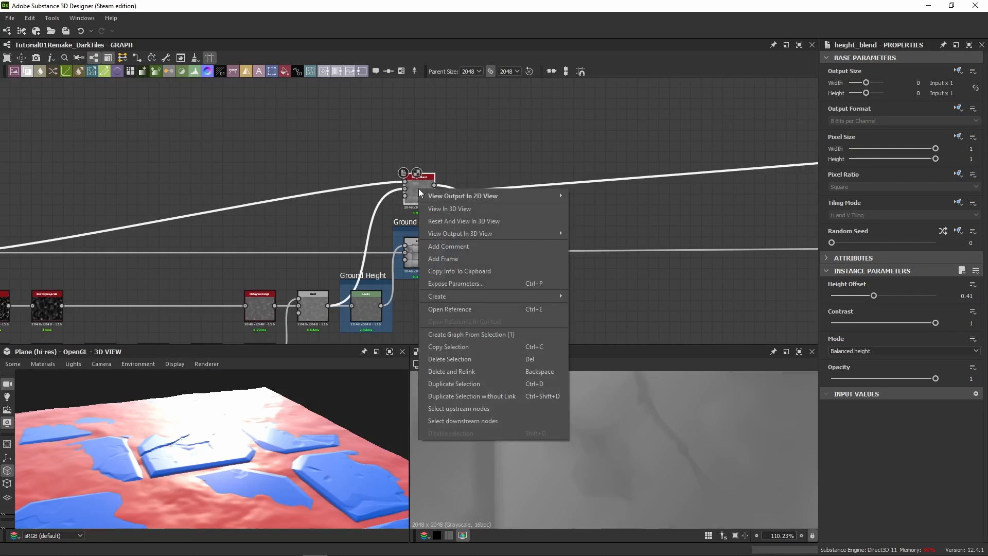
pyautogui.click(461, 311)
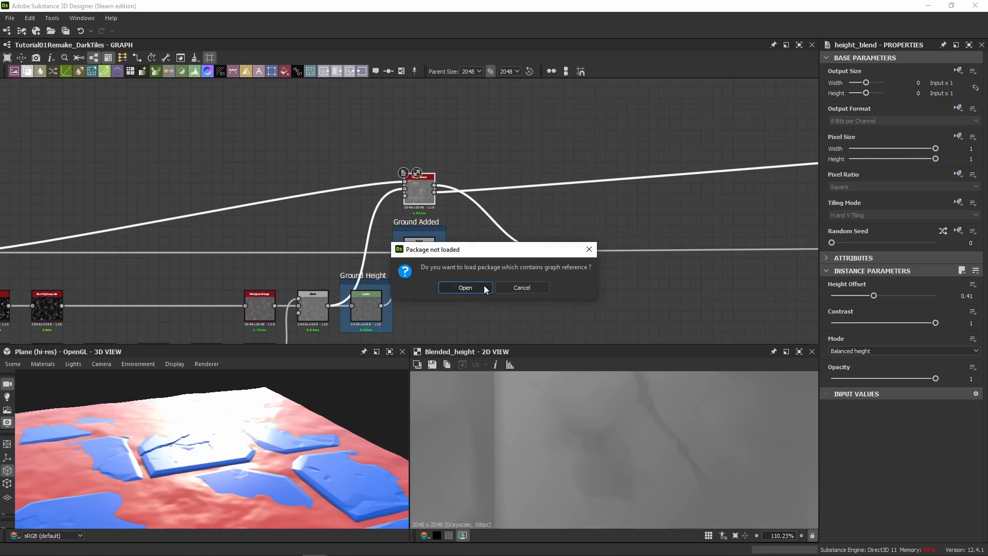
pyautogui.click(505, 289)
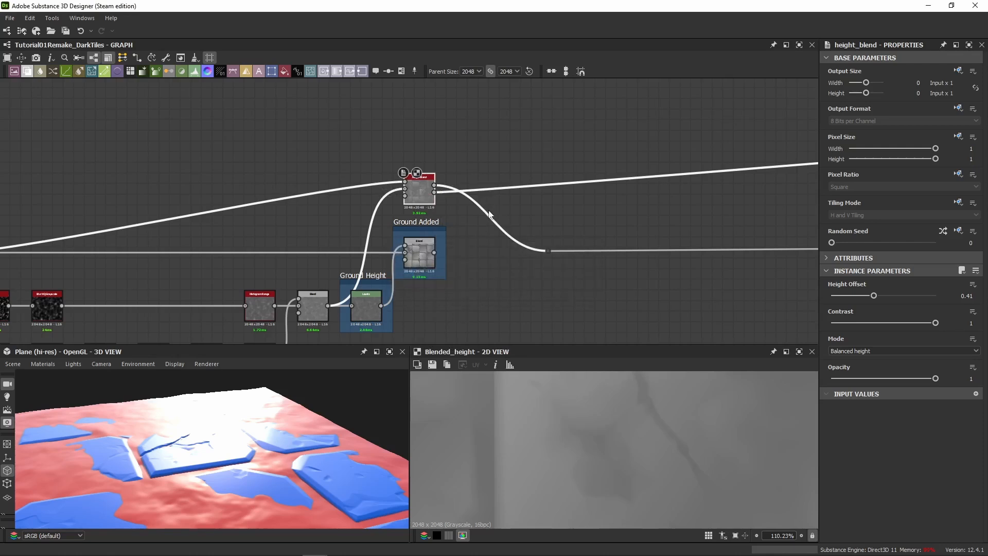
pyautogui.scroll(4, 427, 182)
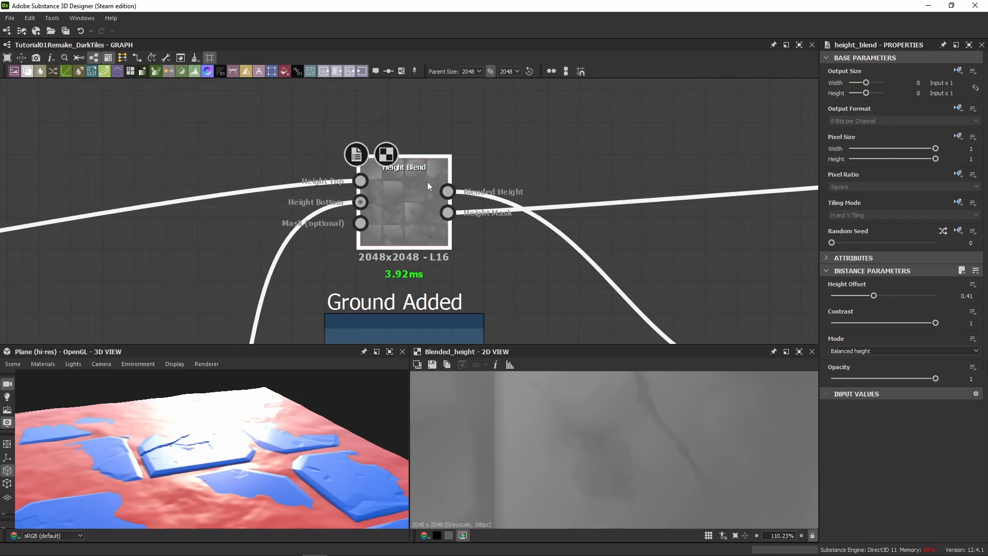
pyautogui.moveTo(428, 120); pyautogui.dragTo(436, 201, button='middle')
pyautogui.click(427, 179)
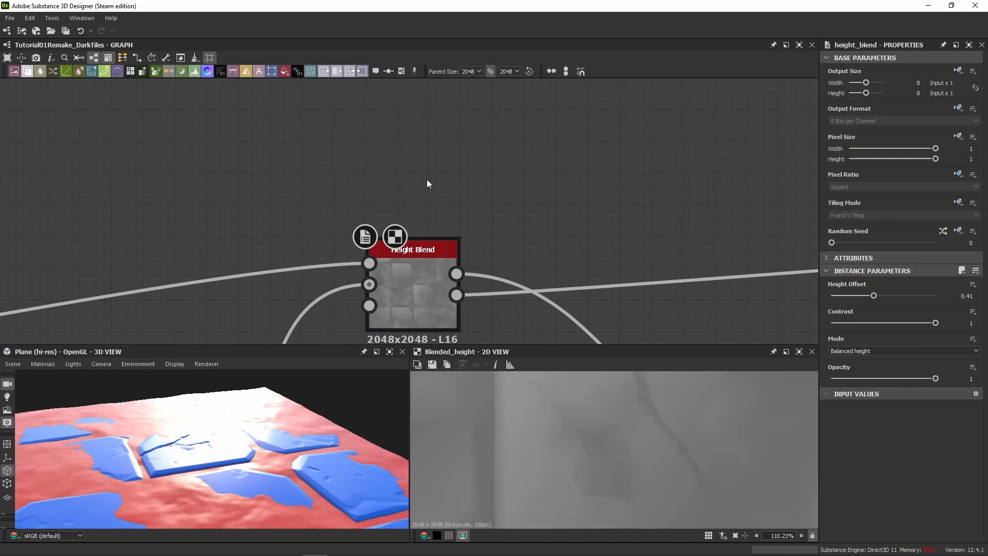
pyautogui.scroll(-5, 426, 180)
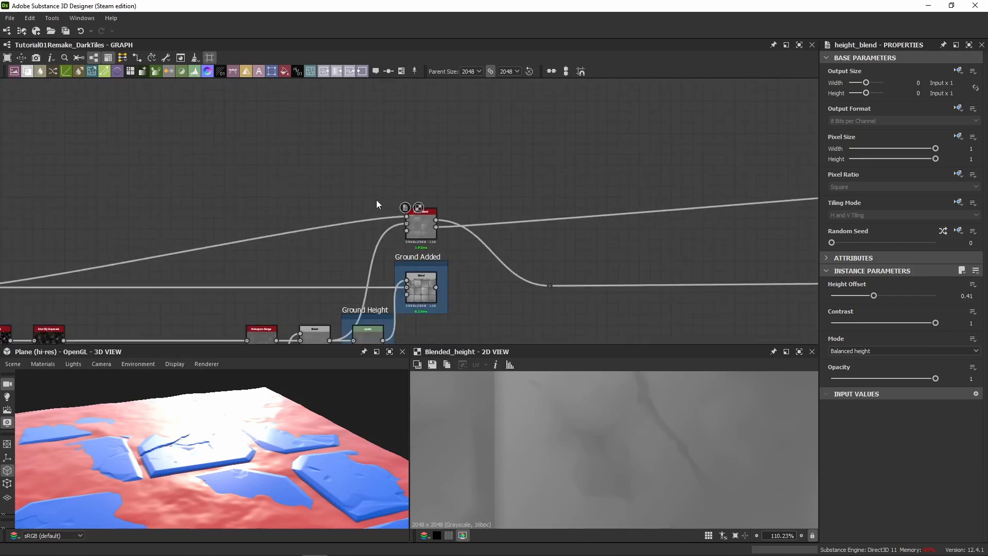
# Link the Ground Added Blend back into the main height line and delete the Height Blend.
pyautogui.moveTo(380, 196); pyautogui.dragTo(406, 179, button='middle')
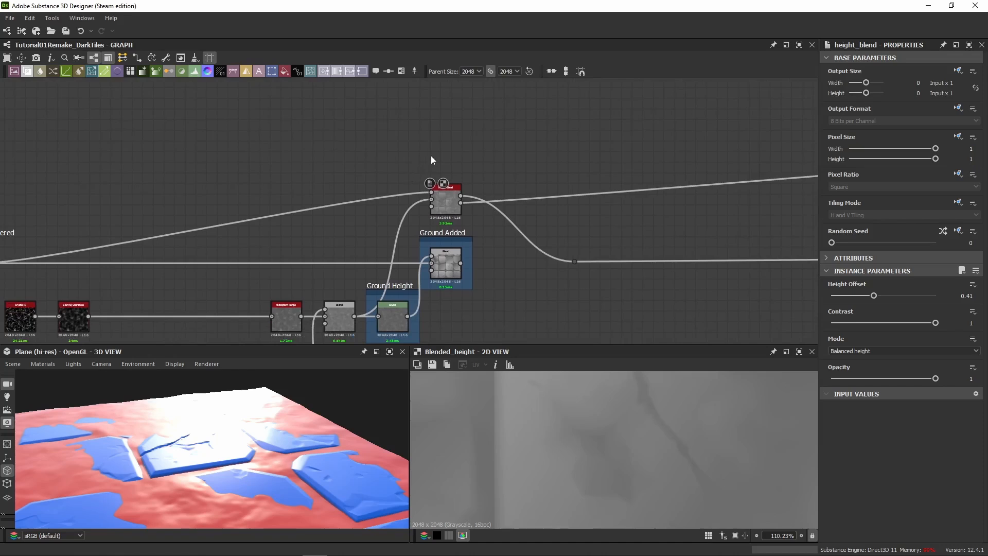
pyautogui.scroll(3, 431, 157)
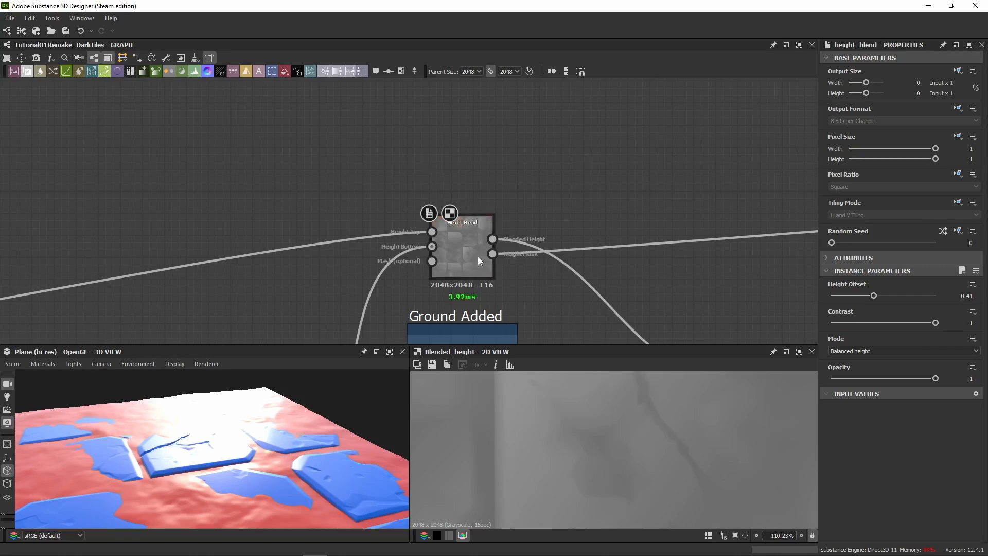
pyautogui.moveTo(456, 189); pyautogui.dragTo(396, 160, button='middle')
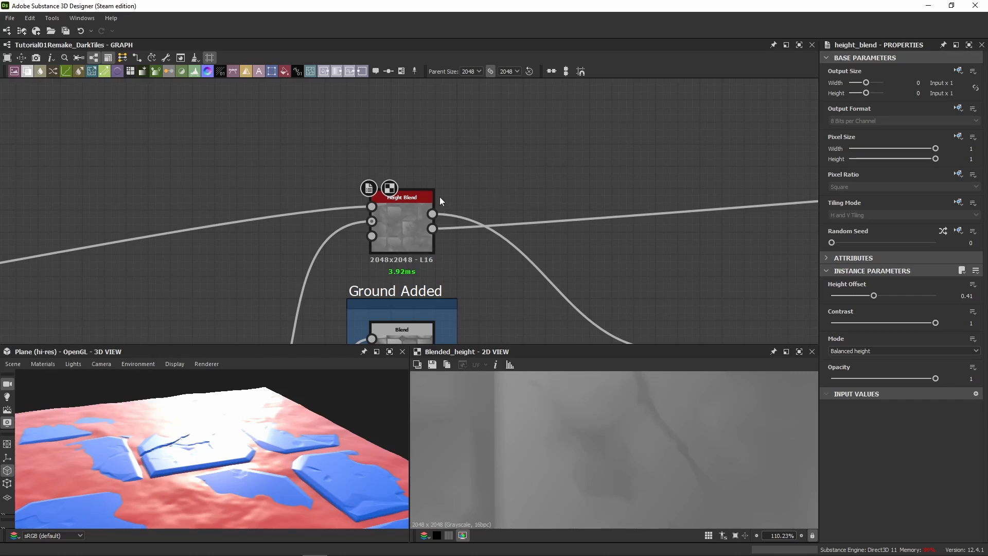
pyautogui.click(400, 228)
pyautogui.rightClick(399, 225)
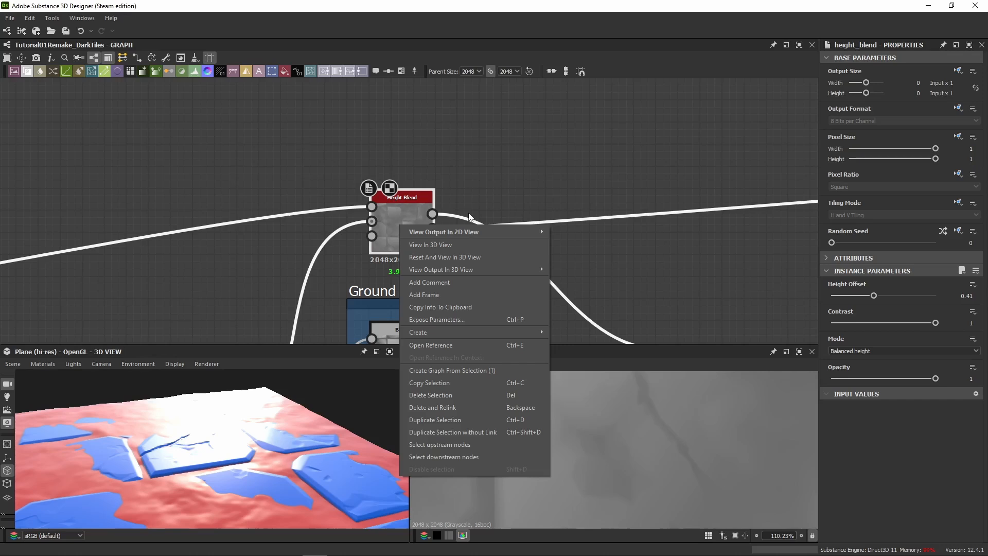
pyautogui.click(493, 150)
pyautogui.scroll(-4, 492, 150)
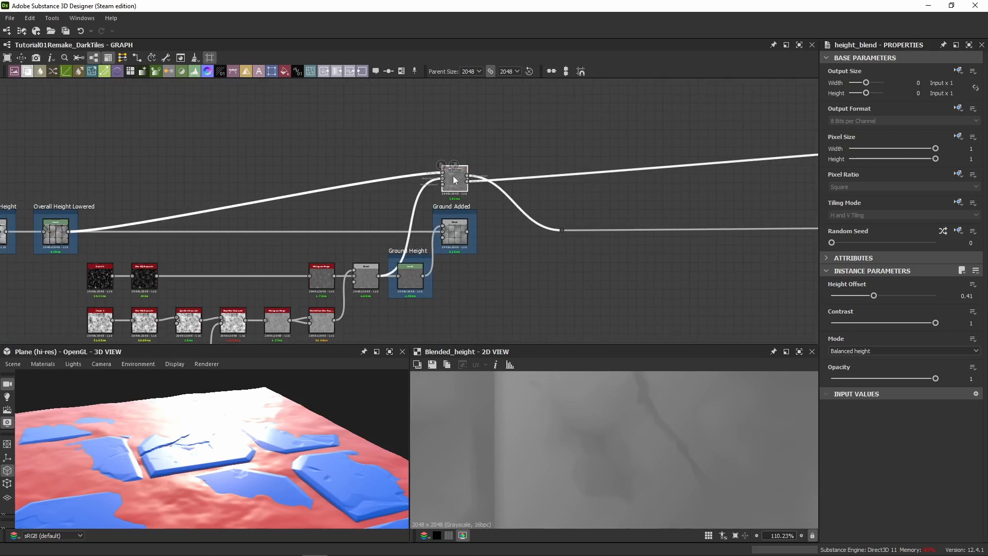
pyautogui.moveTo(469, 231); pyautogui.dragTo(552, 230)
pyautogui.press('Delete')
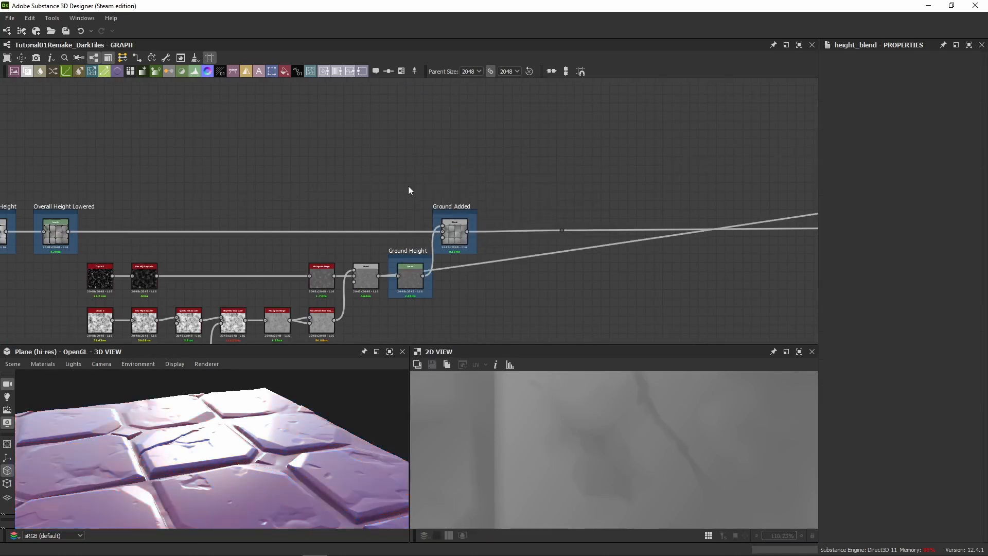
# Delete the blue and red colour preview nodes with their Blend, and link the Uniform Color to the Base Color output.
pyautogui.scroll(-5, 634, 181)
pyautogui.moveTo(772, 181); pyautogui.dragTo(254, 247, button='middle')
pyautogui.click(477, 199)
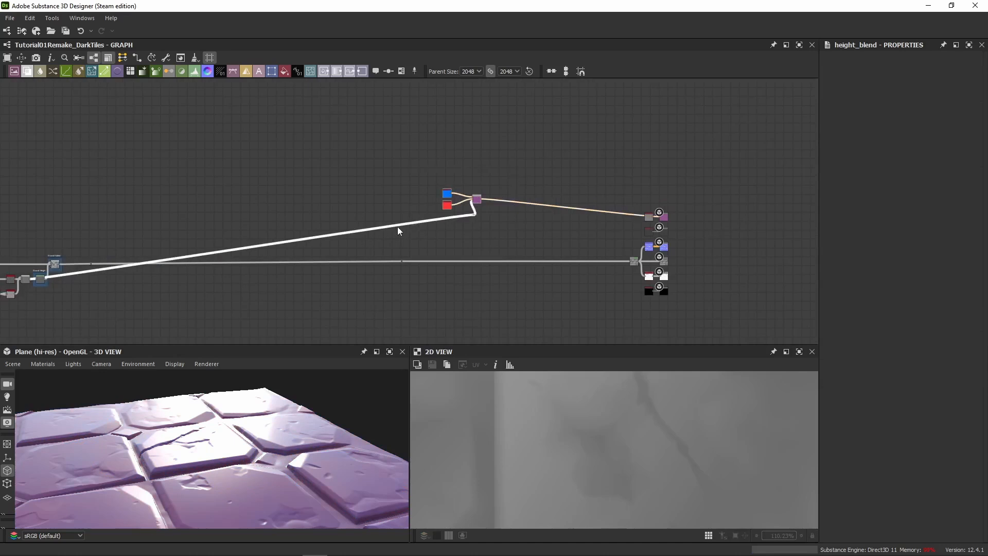
pyautogui.press('Delete')
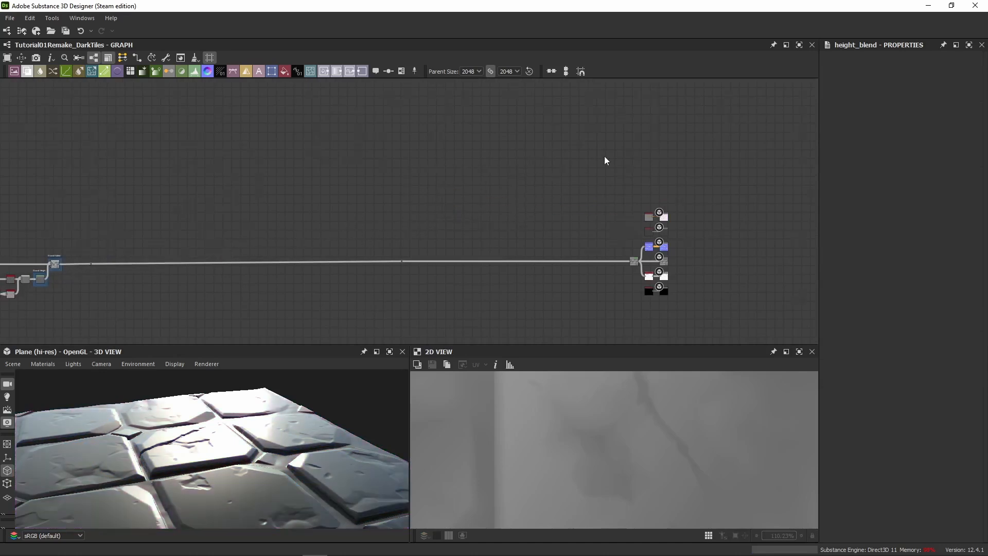
pyautogui.scroll(5, 604, 155)
pyautogui.scroll(3, 391, 155)
pyautogui.moveTo(400, 163); pyautogui.dragTo(434, 162)
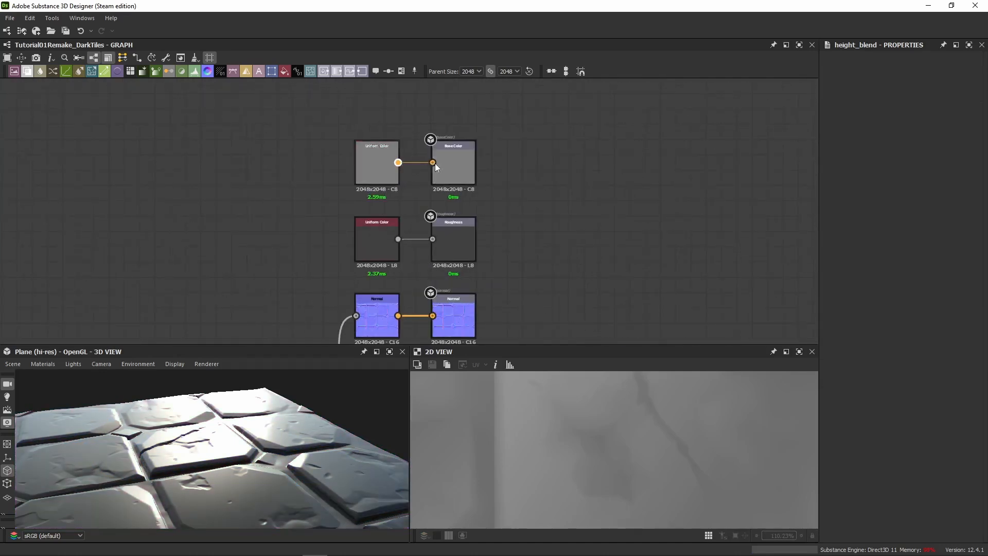
# Set the grayscale value of the Uniform Color feeding the Roughness output to 0.5.
pyautogui.moveTo(241, 442); pyautogui.dragTo(302, 392)
pyautogui.click(389, 253)
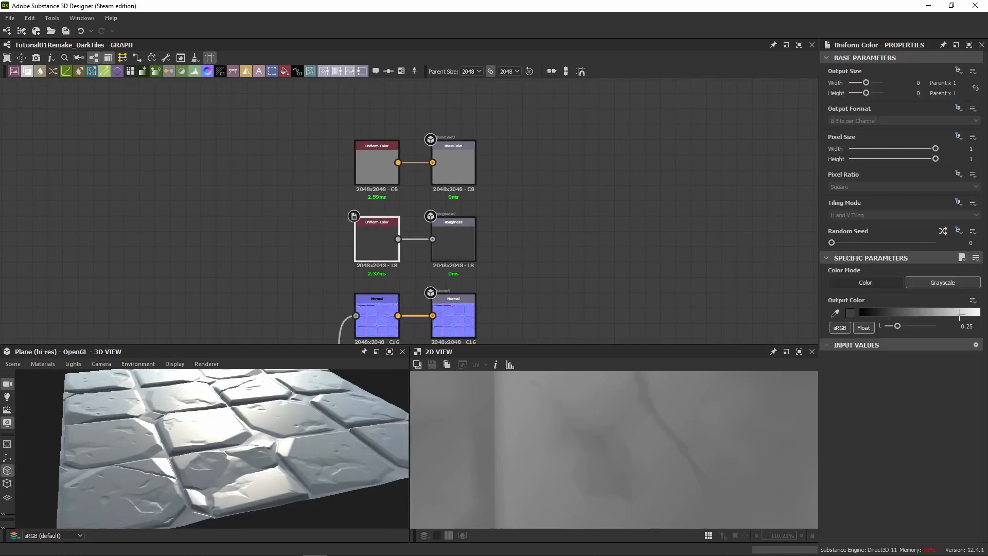
pyautogui.click(982, 326)
pyautogui.write('0.5')
pyautogui.press('Return')
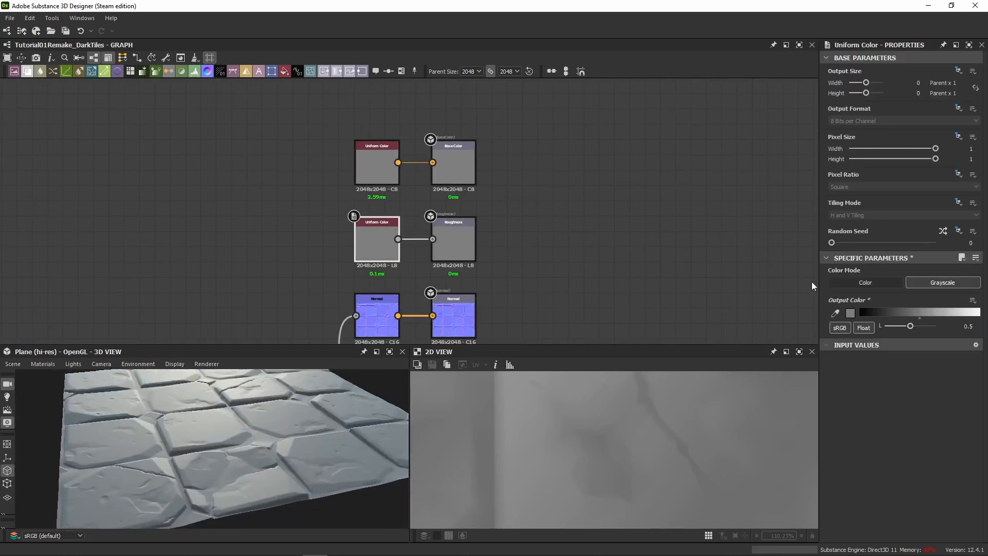
# Straighten the main height line by moving the dot node after Ground Added farther along toward the outputs.
pyautogui.moveTo(309, 447)
pyautogui.mouseDown()
pyautogui.moveTo(204, 425)
pyautogui.moveTo(180, 400)
pyautogui.mouseUp()
pyautogui.scroll(-3, 180, 400)
pyautogui.scroll(-5, 123, 287)
pyautogui.moveTo(123, 287)
pyautogui.mouseDown(button='middle')
pyautogui.moveTo(183, 287)
pyautogui.moveTo(735, 189)
pyautogui.mouseUp(button='middle')
pyautogui.moveTo(175, 222); pyautogui.dragTo(520, 237, button='middle')
pyautogui.scroll(4, 370, 259)
pyautogui.moveTo(371, 263); pyautogui.dragTo(423, 240, button='middle')
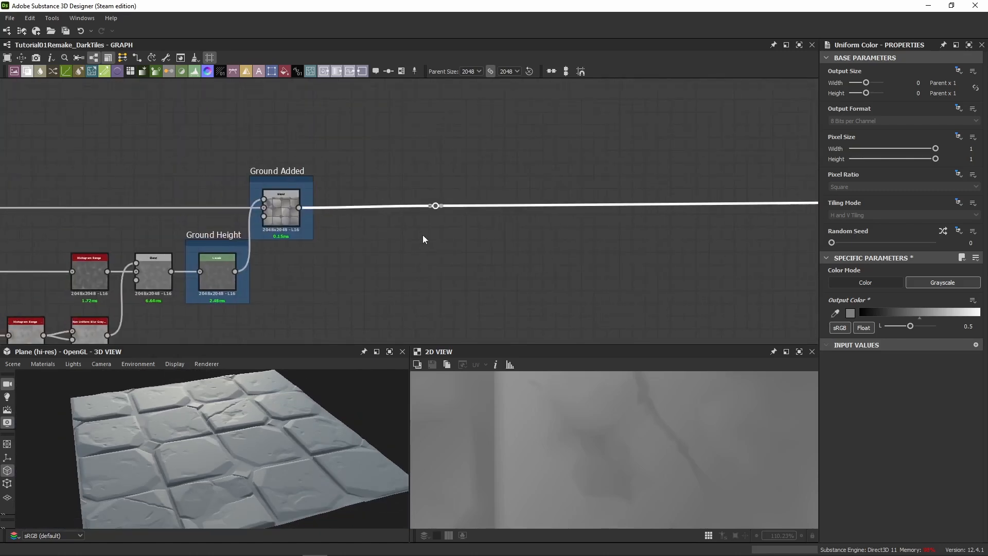
pyautogui.moveTo(436, 208); pyautogui.dragTo(810, 210)
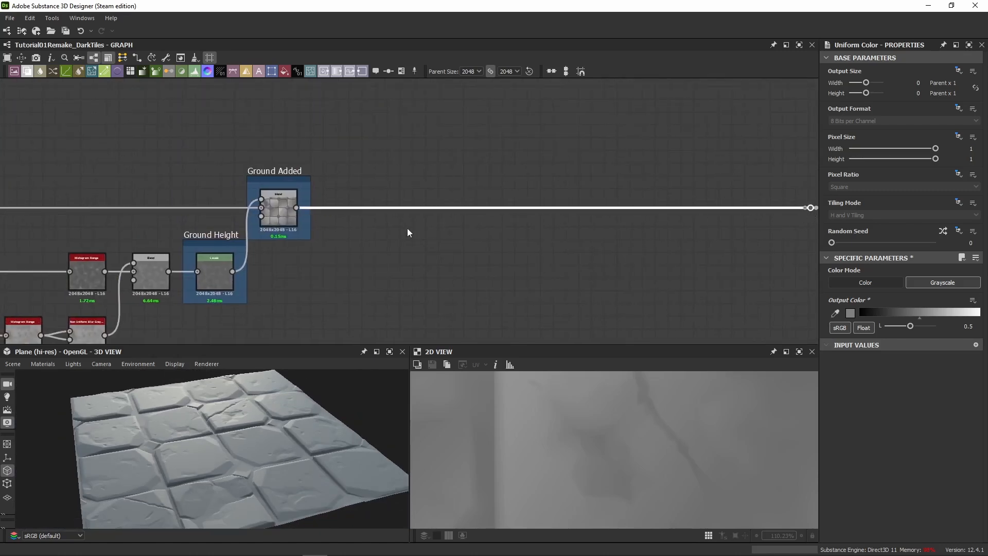
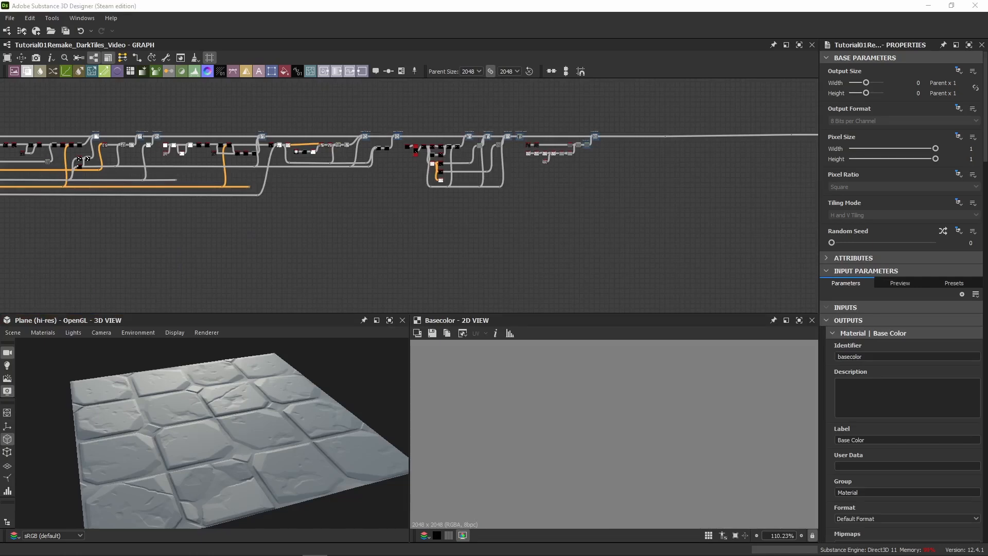
# Create a Metallic Roughness graph named Pebbles_Video in the Tutorial01Remake_DarkTiles package through the Explorer.
pyautogui.moveTo(1, 216); pyautogui.dragTo(97, 156)
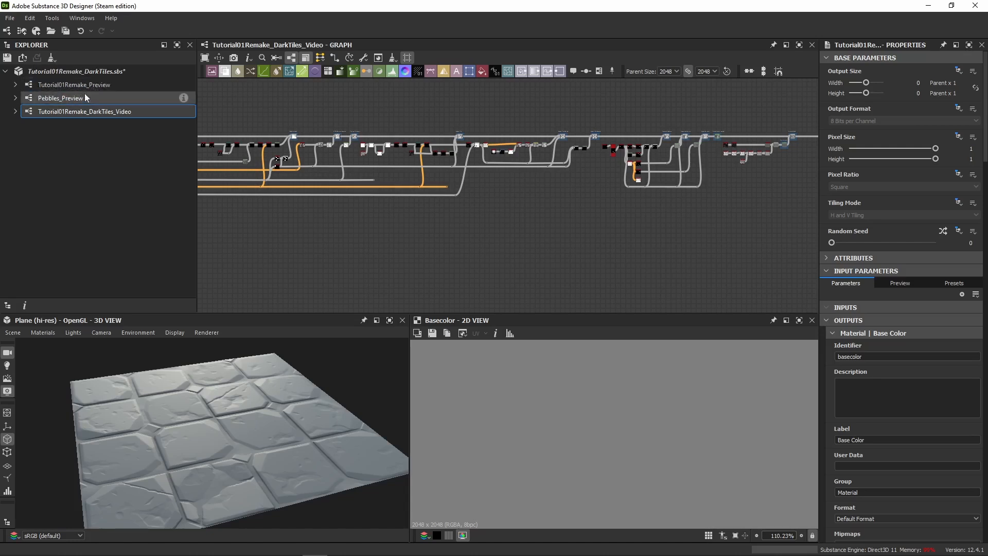
pyautogui.rightClick(38, 72)
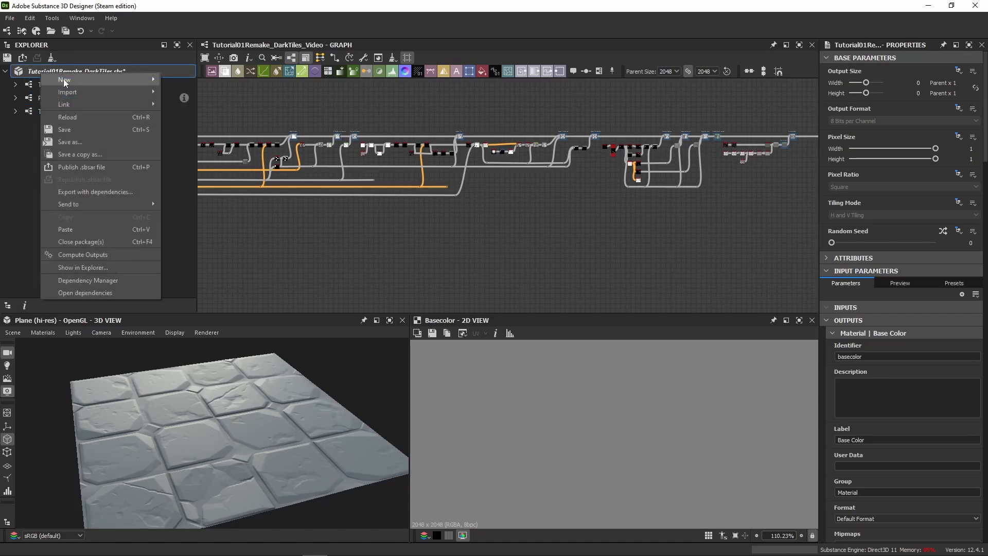
pyautogui.moveTo(81, 80)
pyautogui.click(184, 82)
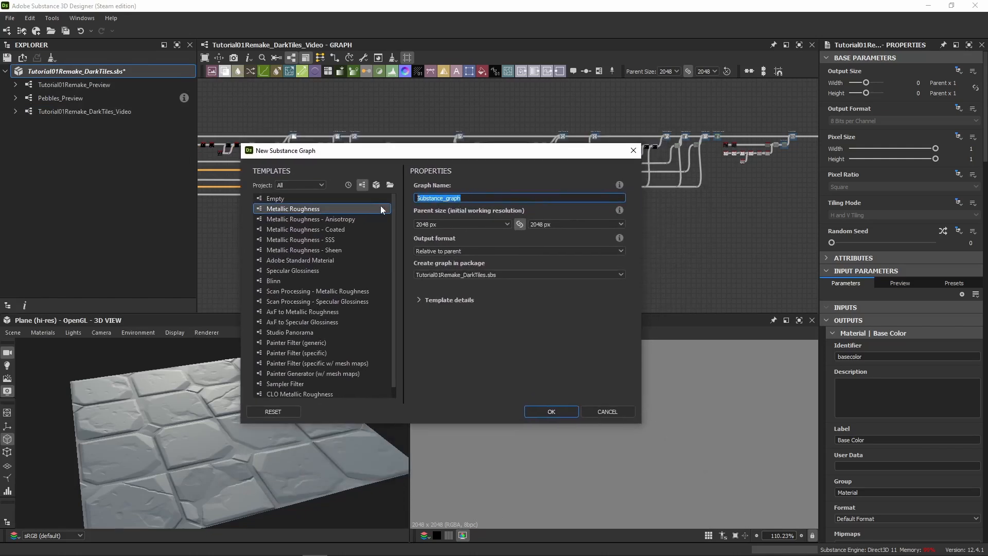
pyautogui.write('Pebbles_Video')
pyautogui.click(568, 411)
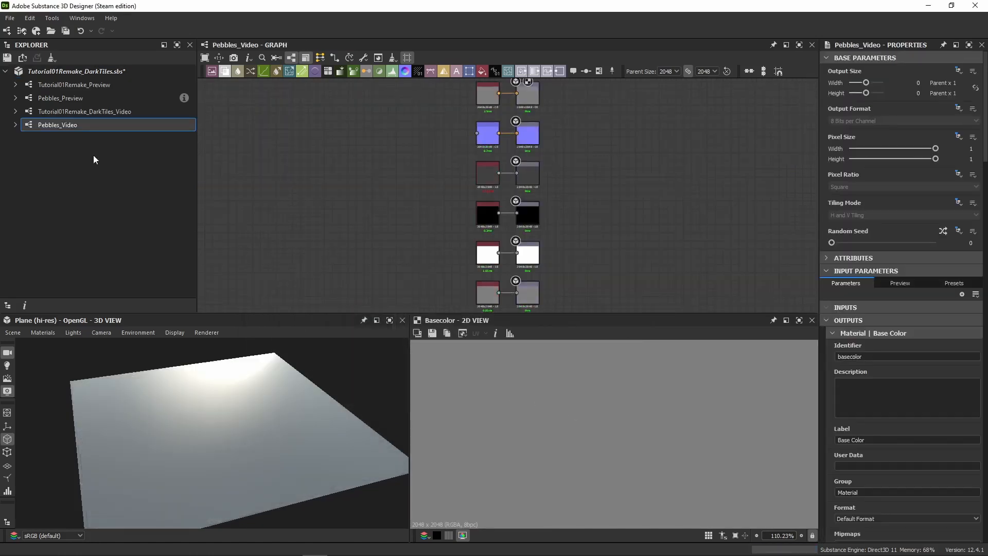
pyautogui.moveTo(409, 196); pyautogui.dragTo(602, 179, button='middle')
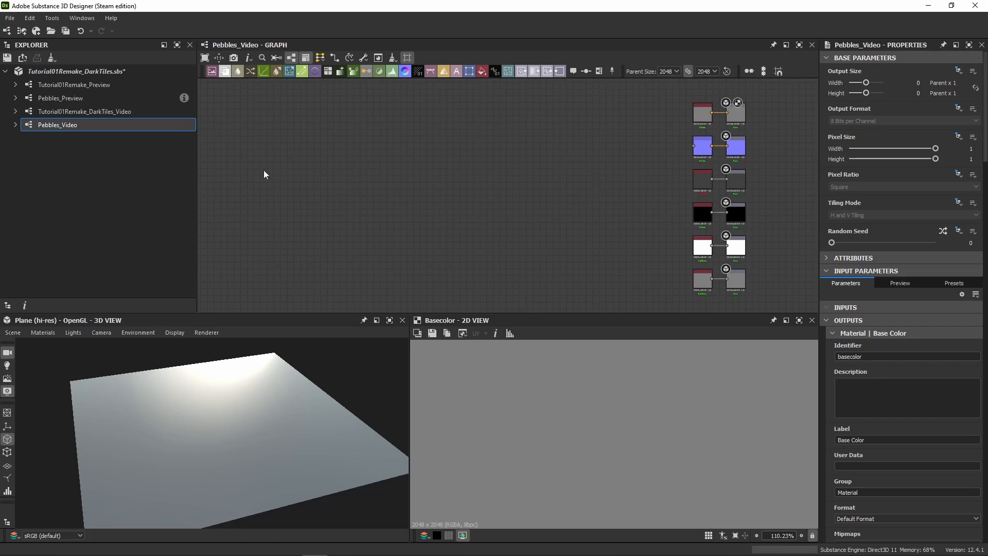
pyautogui.click(163, 45)
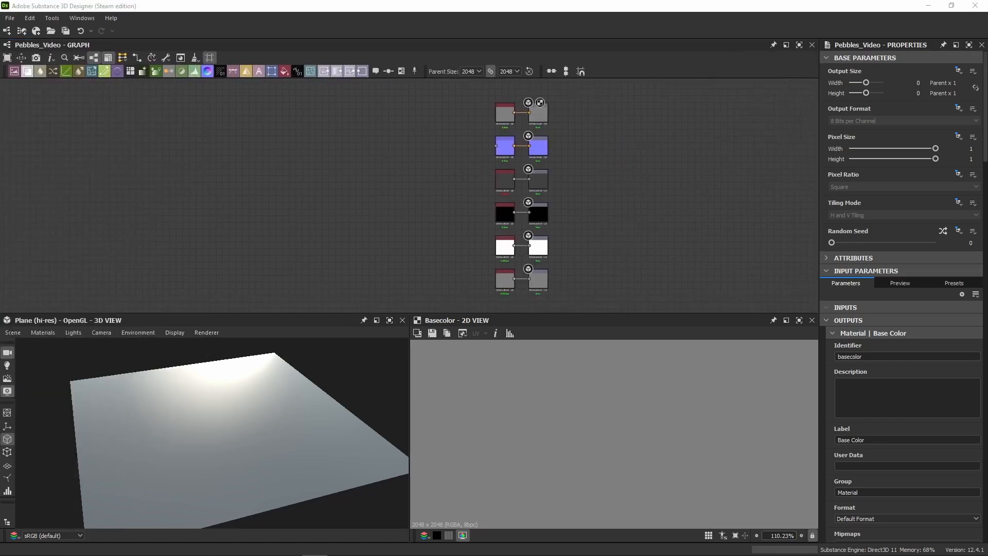
pyautogui.moveTo(263, 167); pyautogui.dragTo(452, 165, button='middle')
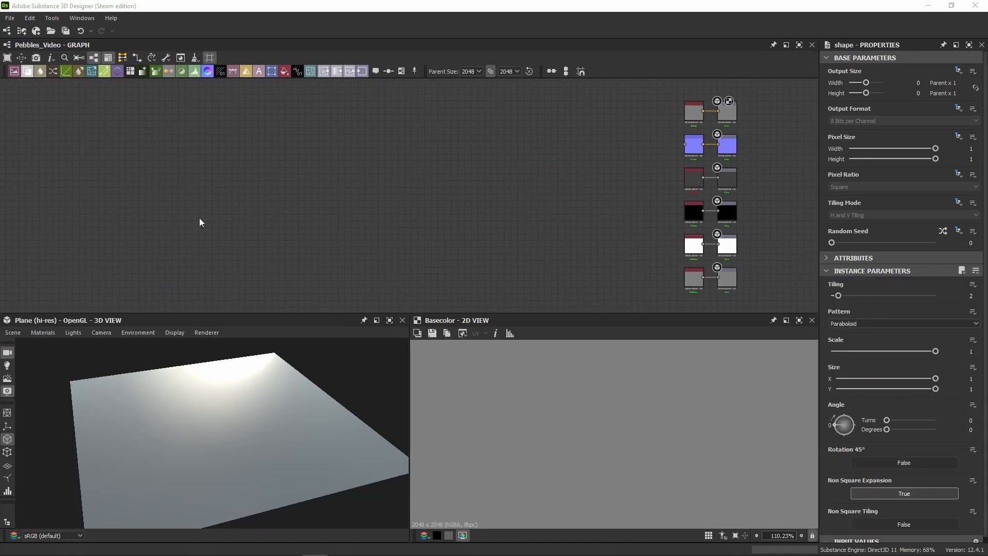
pyautogui.moveTo(314, 198); pyautogui.dragTo(326, 204, button='middle')
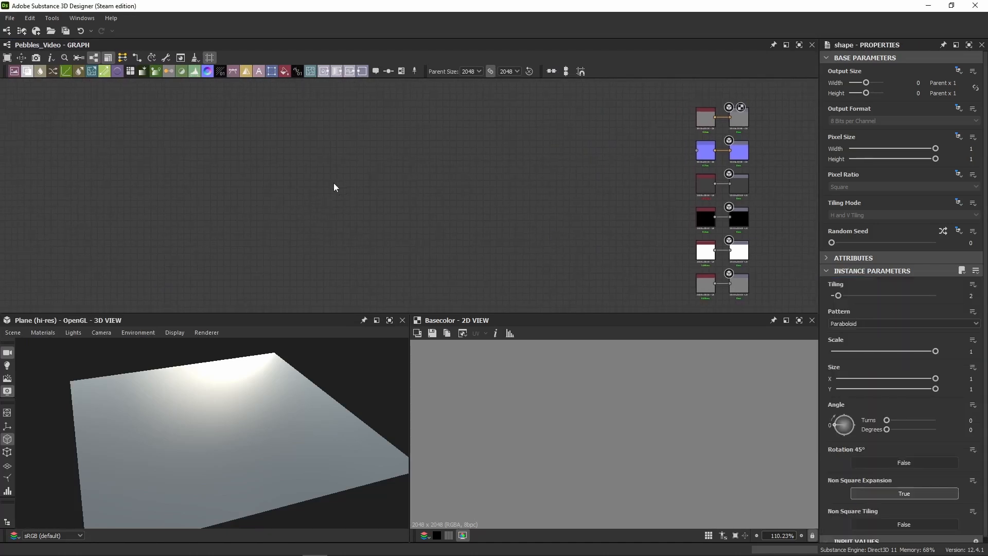
pyautogui.press('space')
pyautogui.write('shape')
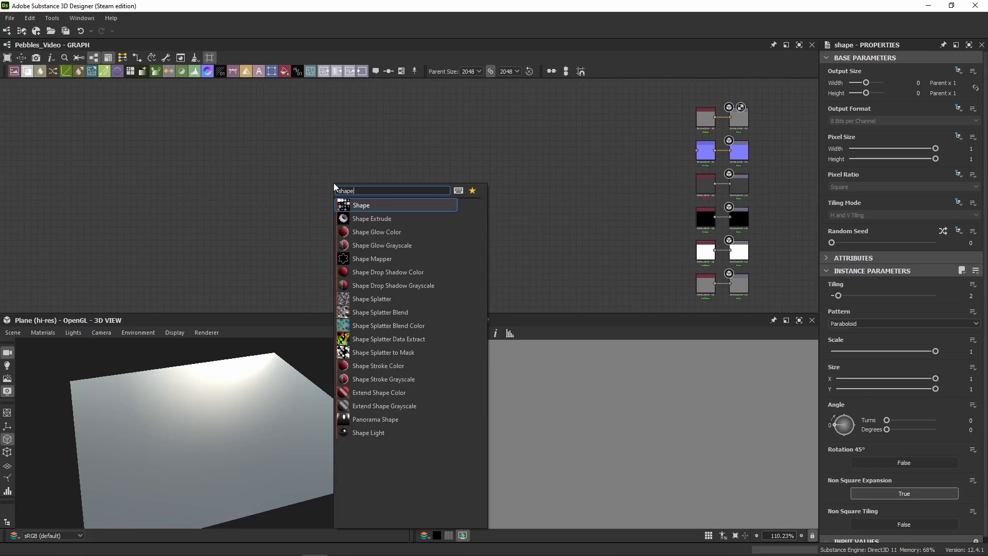
pyautogui.press('Escape')
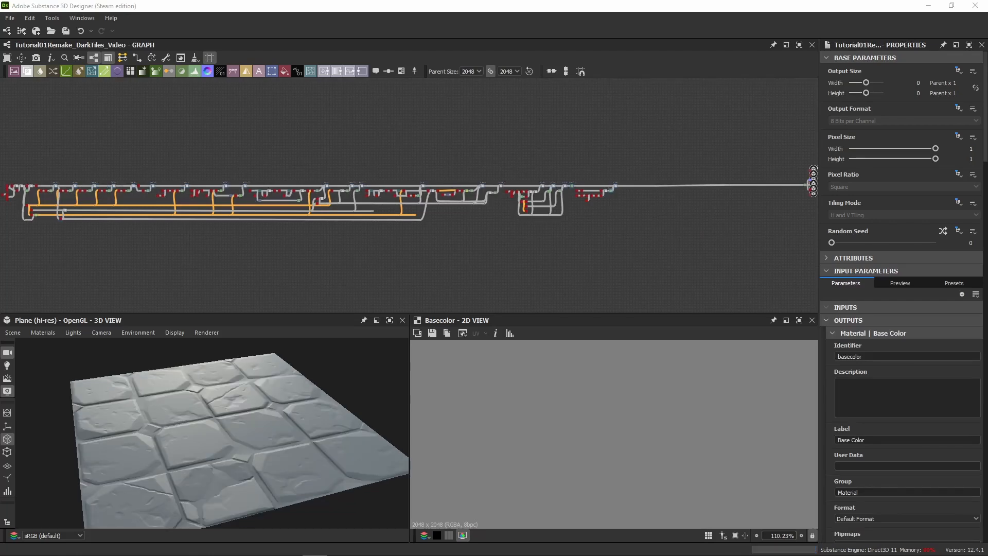
# Bring up the Explorer to view the Pebbles_Video graph and return to the Tutorial01Remake_DarkTiles_Video graph.
pyautogui.moveTo(0, 165); pyautogui.dragTo(344, 78)
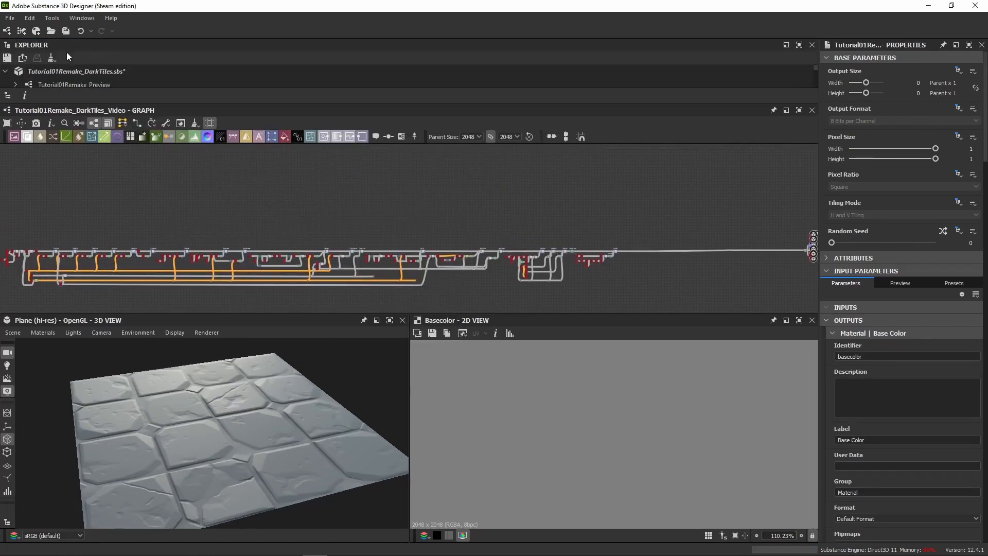
pyautogui.moveTo(67, 52); pyautogui.dragTo(94, 197)
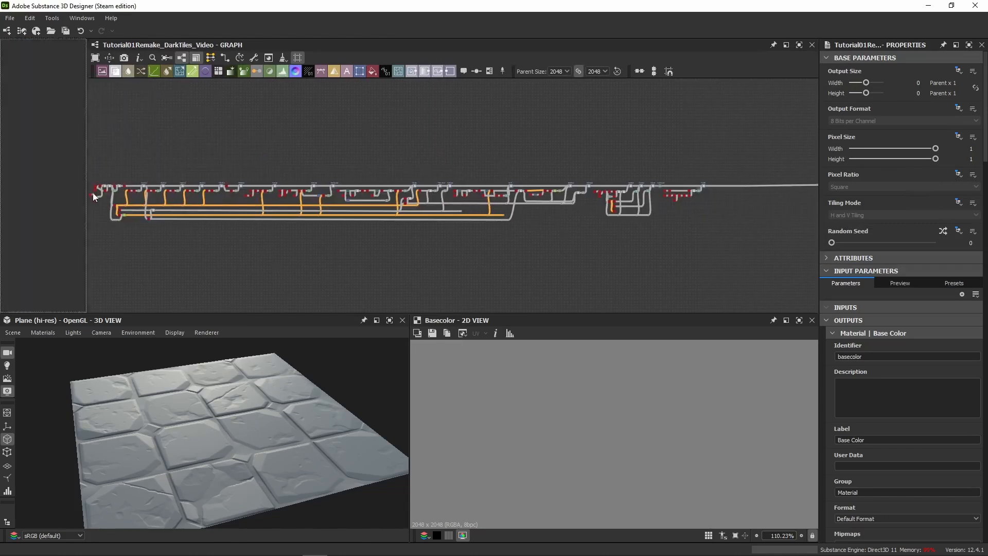
pyautogui.moveTo(87, 117); pyautogui.dragTo(158, 116)
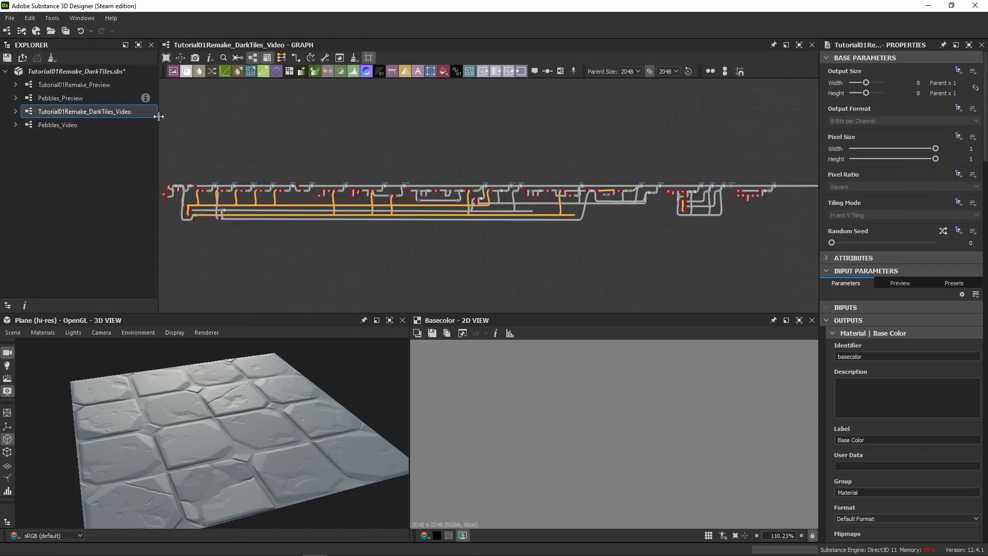
pyautogui.click(53, 127)
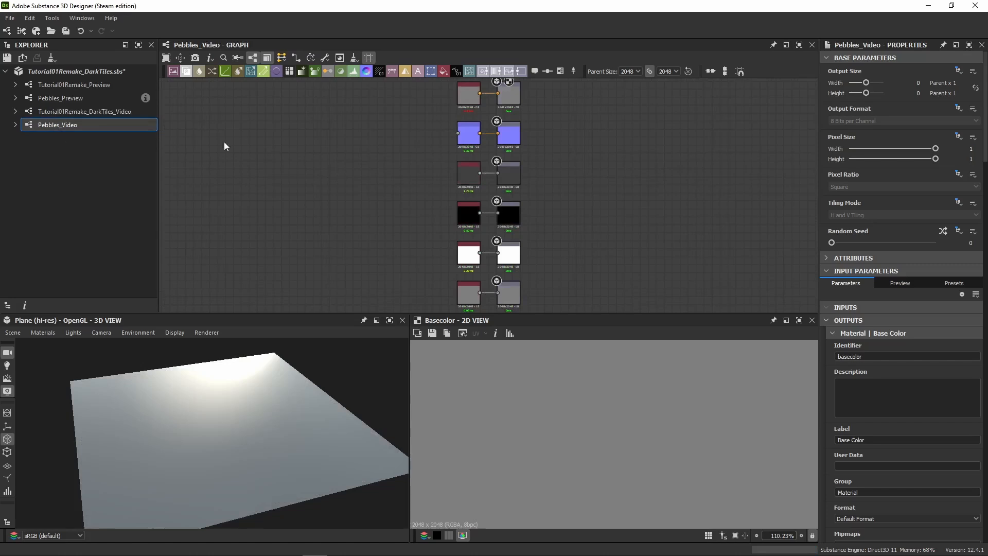
pyautogui.click(92, 116)
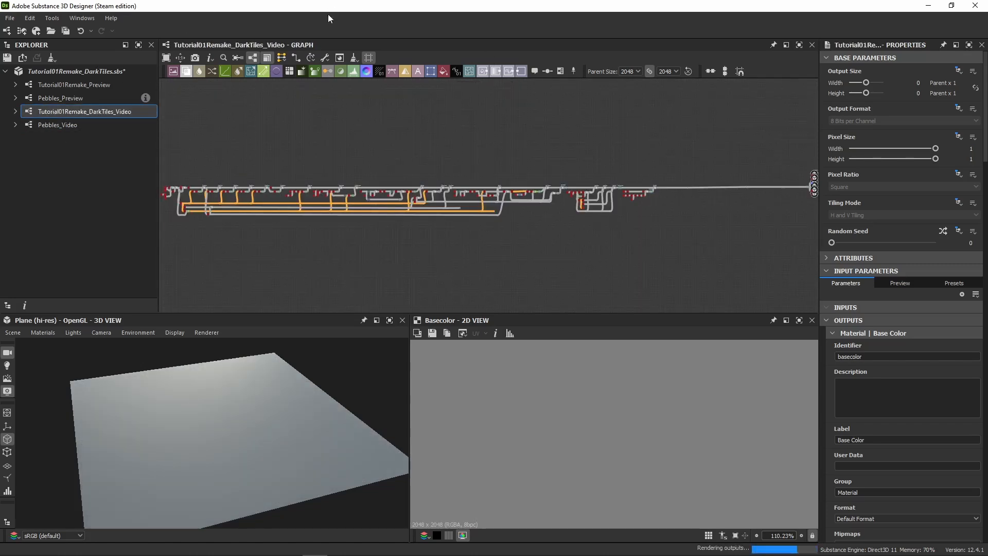
pyautogui.moveTo(84, 45); pyautogui.dragTo(0, 251)
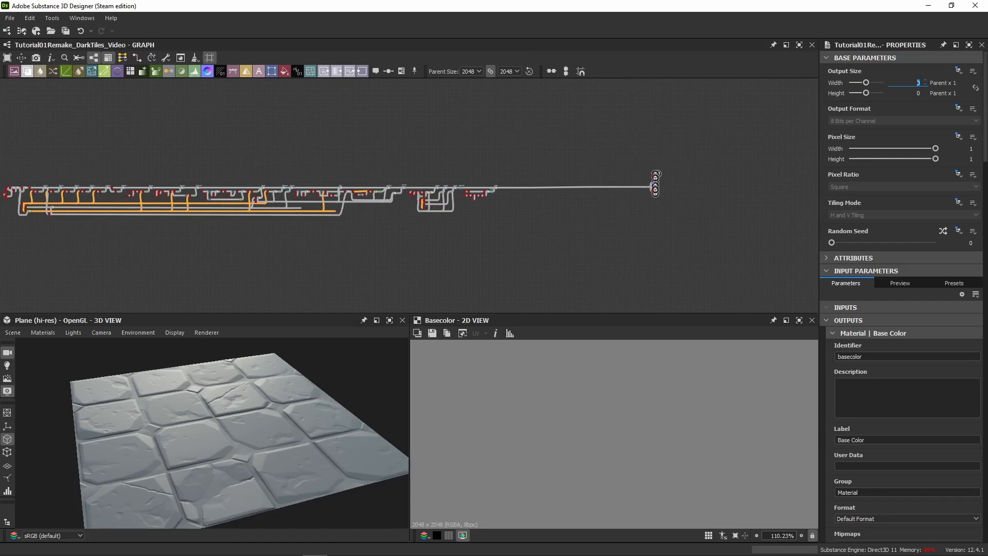
# Add a Shape node in the empty area beyond Ground Height and show it in the 2D view.
pyautogui.scroll(8, 520, 187)
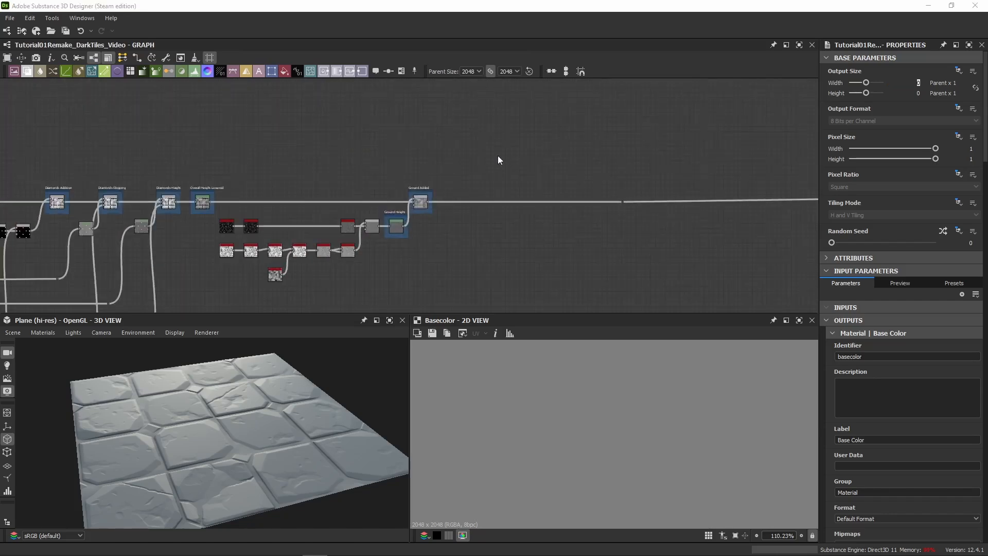
pyautogui.scroll(3, 498, 160)
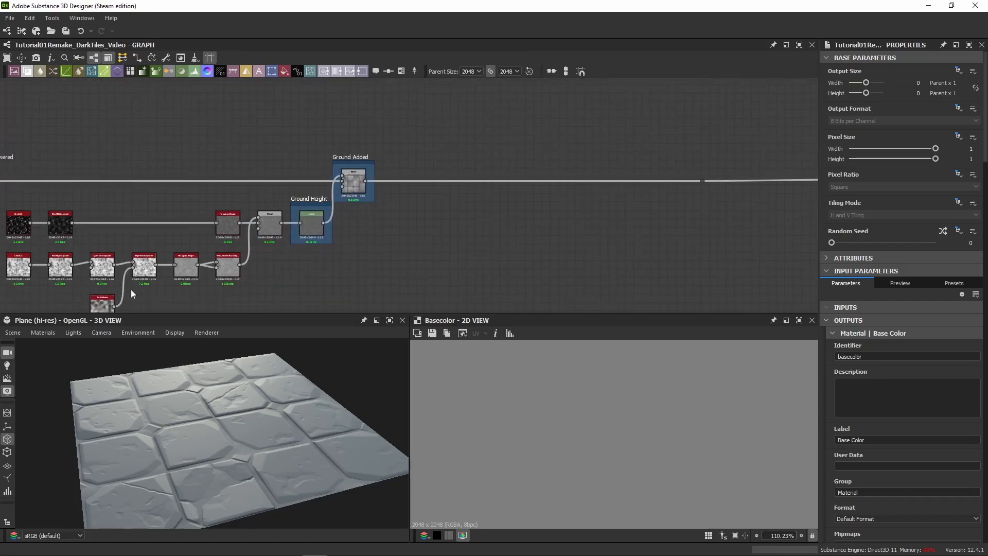
pyautogui.scroll(3, 509, 141)
pyautogui.press('space')
pyautogui.write('s')
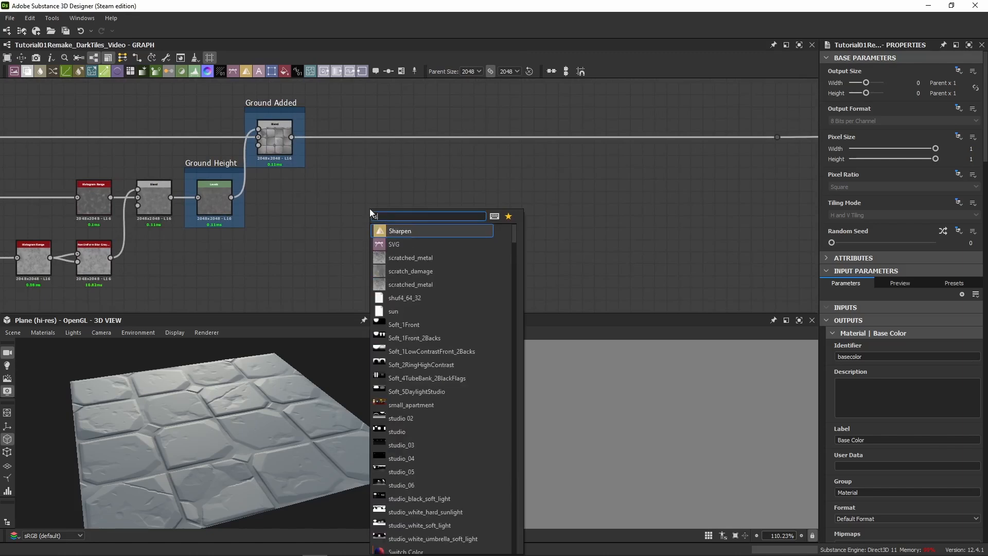
pyautogui.write('hape')
pyautogui.press('Return')
pyautogui.doubleClick(369, 208)
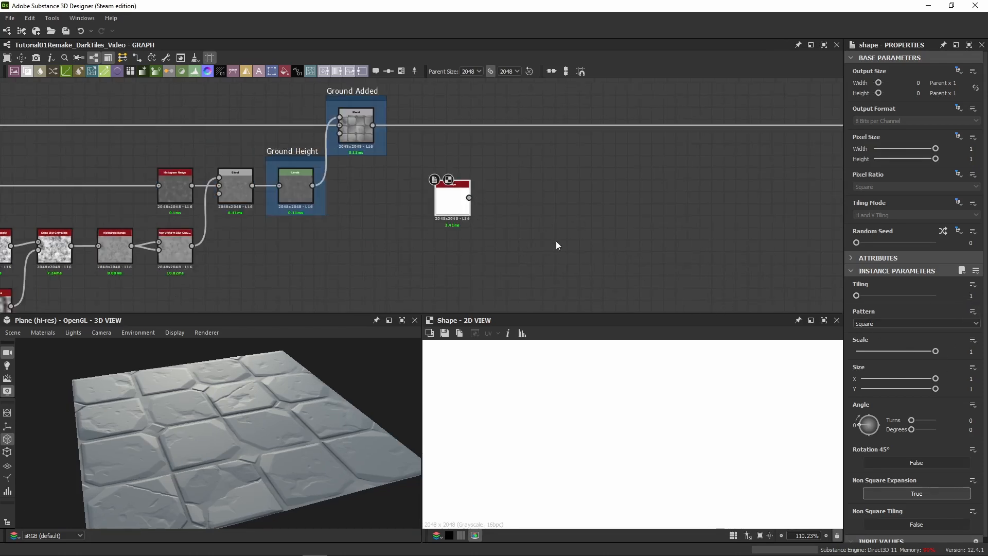
# Set the Shape node's pattern to Paraboloid and check the whole shape in the 2D view.
pyautogui.click(873, 323)
pyautogui.click(874, 345)
pyautogui.scroll(-6, 584, 442)
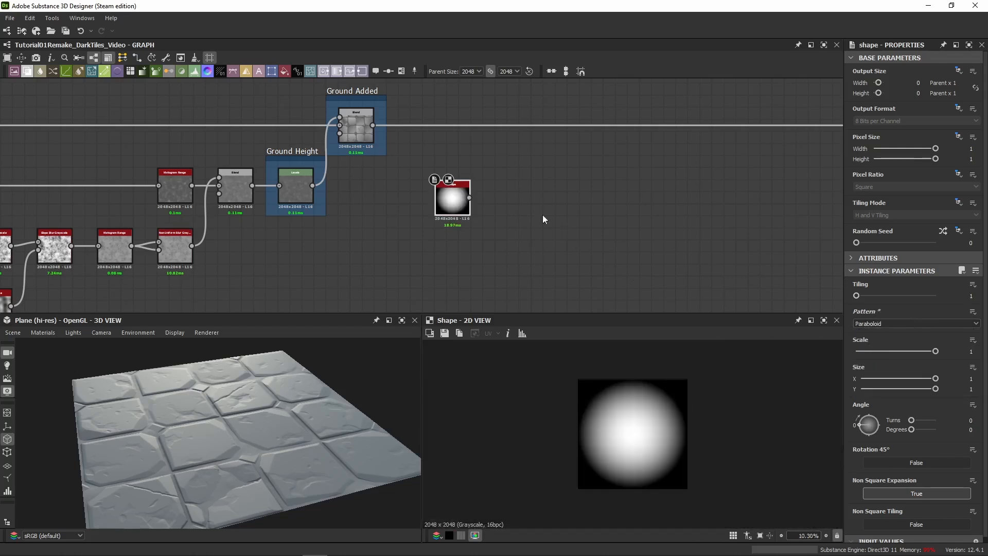
# Move the Shape node closer to the Ground Added frame and set its Tiling to 2.
pyautogui.moveTo(453, 196); pyautogui.dragTo(464, 179)
pyautogui.press('Escape')
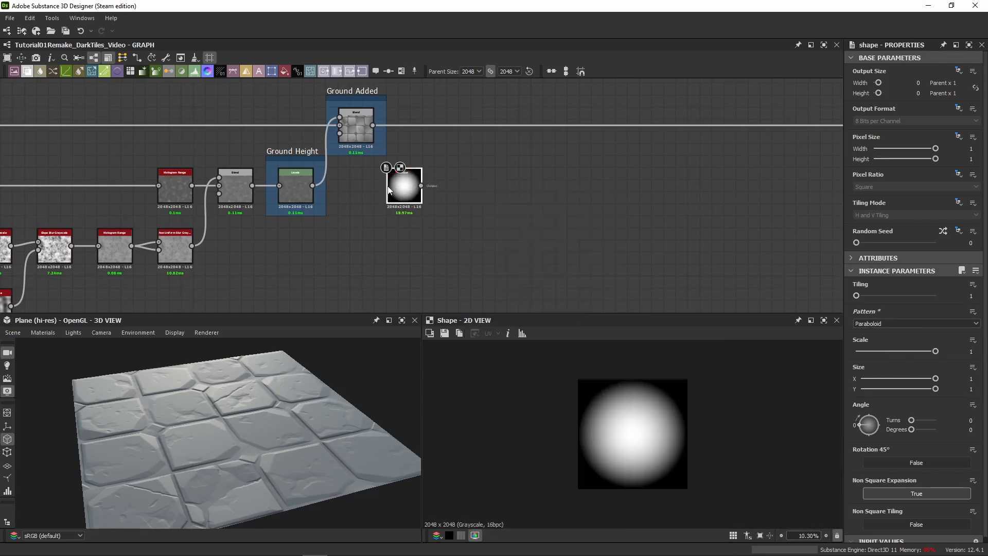
pyautogui.moveTo(857, 297); pyautogui.dragTo(861, 296)
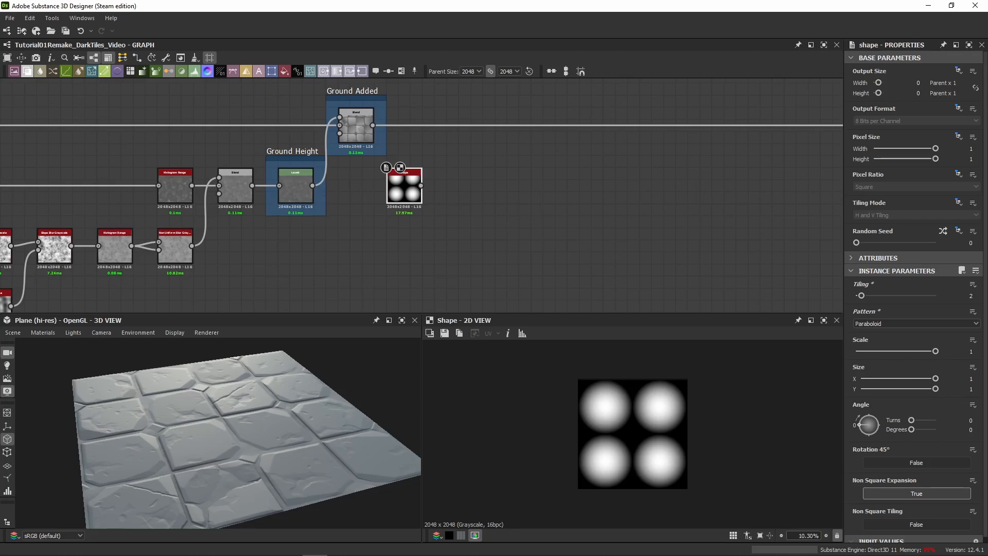
# Add a Cells 1 node and place it directly below the Shape node.
pyautogui.press('space')
pyautogui.press('Return')
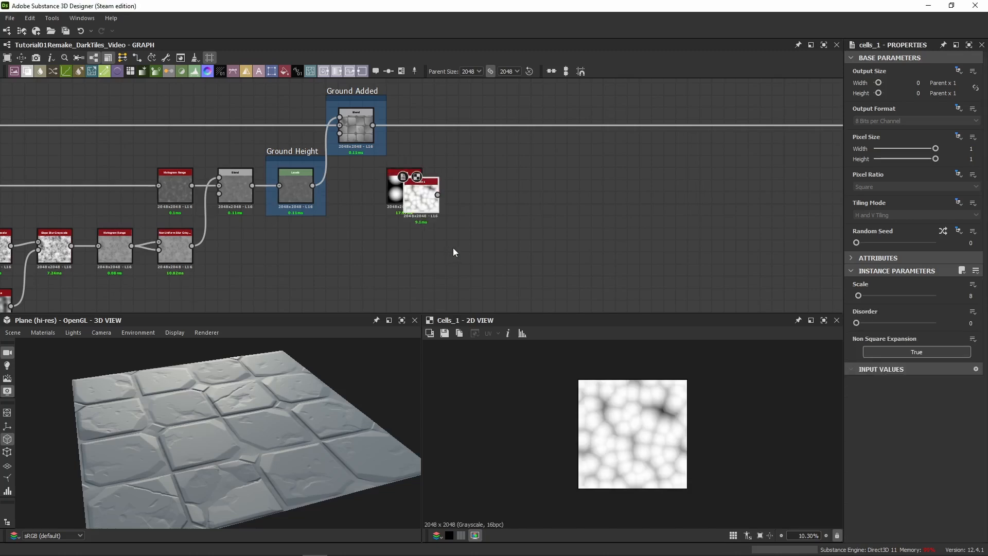
pyautogui.scroll(3, 453, 248)
pyautogui.moveTo(420, 187); pyautogui.dragTo(400, 278)
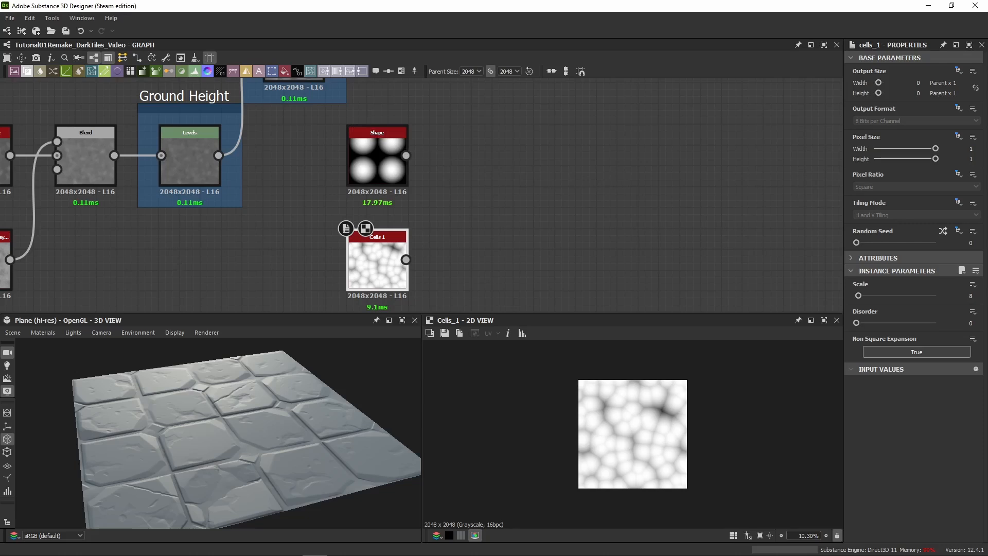
# Add a Blend node beside Shape, with Shape as its background and Cells 1 as its foreground, using Subtract at 0.5 opacity.
pyautogui.click(452, 167)
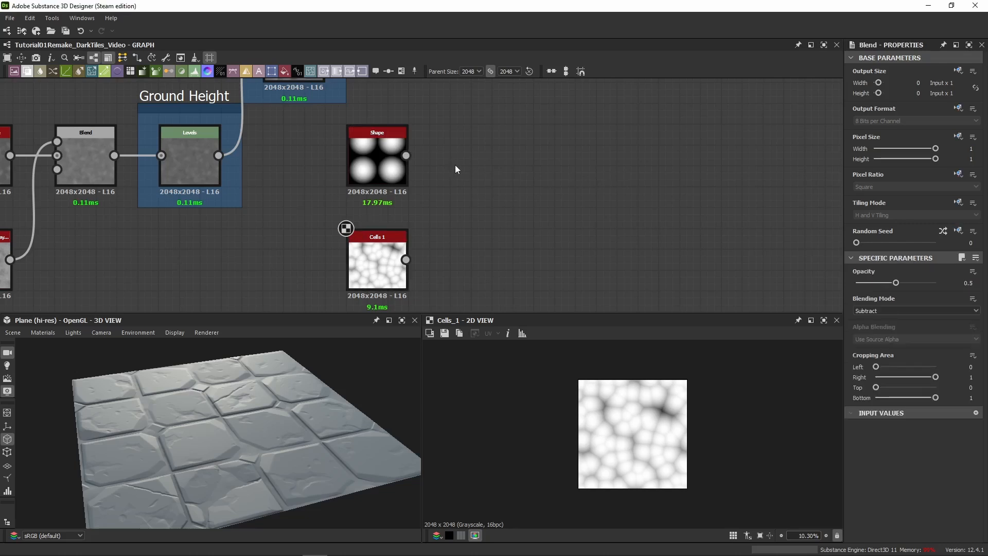
pyautogui.press('b')
pyautogui.moveTo(420, 194); pyautogui.dragTo(470, 162)
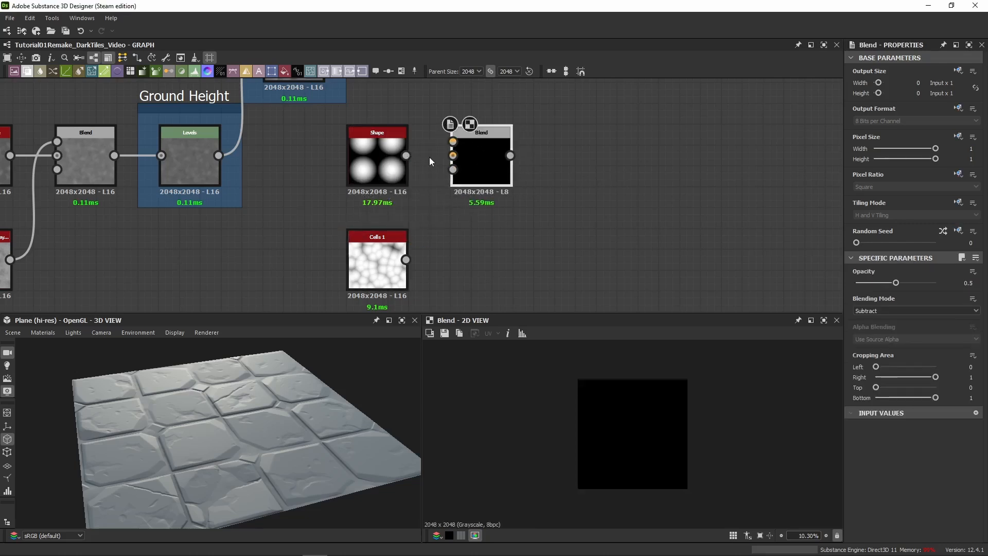
pyautogui.moveTo(405, 156); pyautogui.dragTo(454, 156)
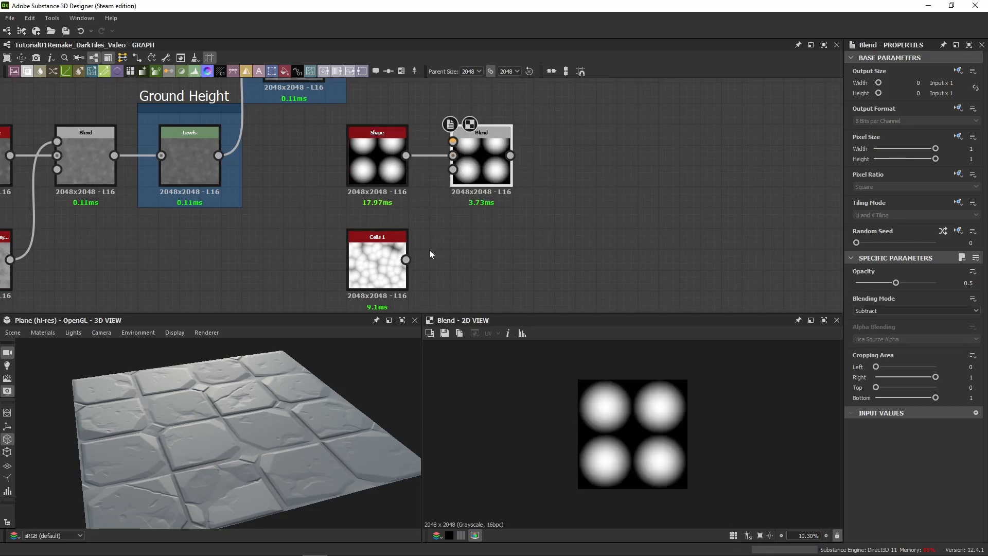
pyautogui.moveTo(405, 259); pyautogui.dragTo(452, 141)
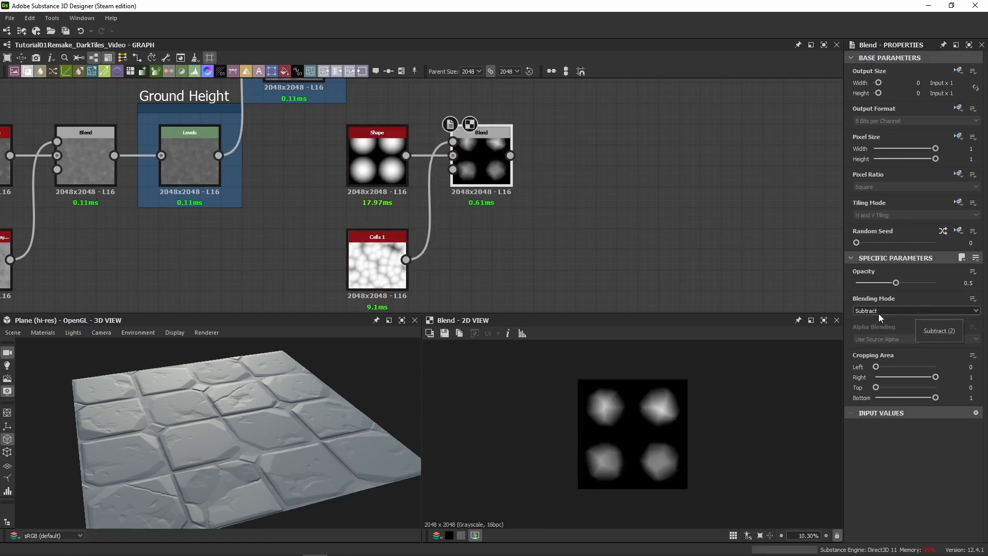
# Try the Subtract blend of Shape and Cells 1 at opacity 1, and restore the opacity to 0.5.
pyautogui.moveTo(895, 282); pyautogui.dragTo(986, 292)
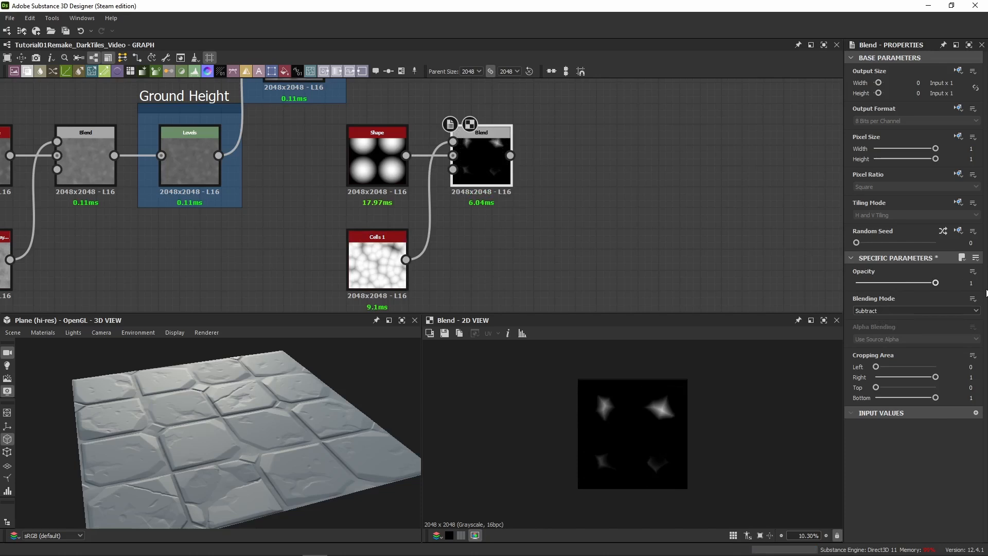
pyautogui.scroll(4, 689, 415)
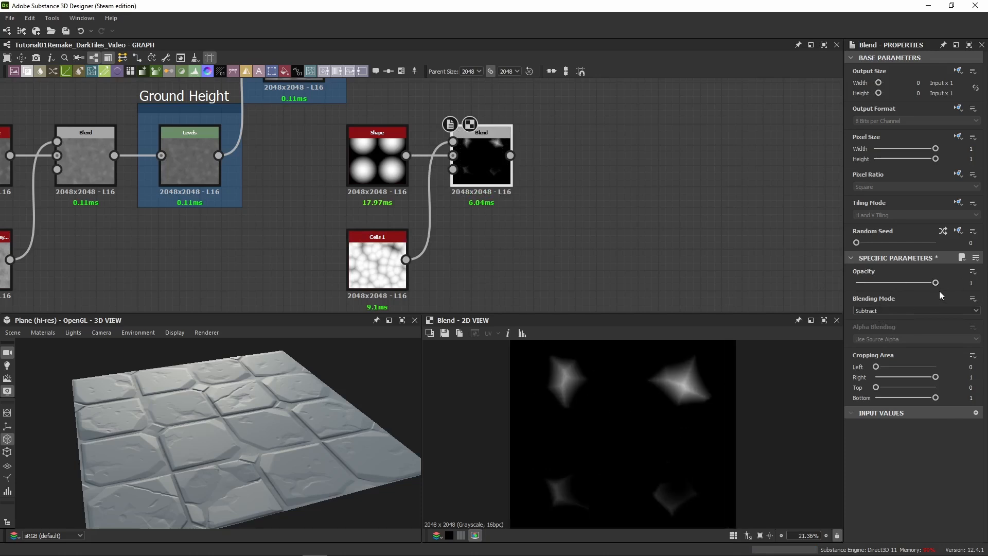
pyautogui.moveTo(968, 285); pyautogui.dragTo(987, 285)
pyautogui.write('0.5')
pyautogui.press('Return')
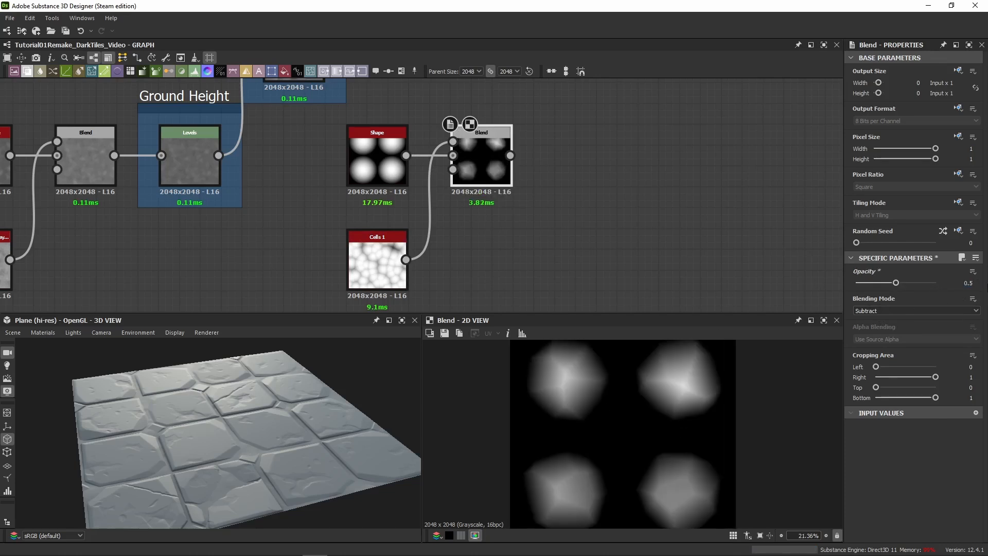
# Compare the Shape, Cells 1 and Blend outputs in the 2D view and review the Cells 1 and Shape parameters.
pyautogui.doubleClick(363, 175)
pyautogui.click(376, 285)
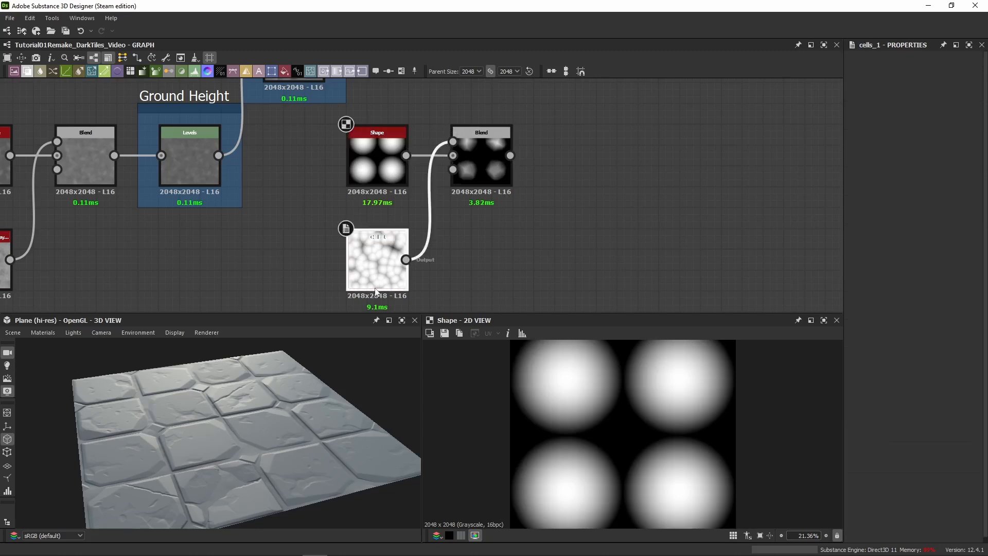
pyautogui.doubleClick(375, 292)
pyautogui.doubleClick(480, 162)
pyautogui.scroll(-1, 676, 426)
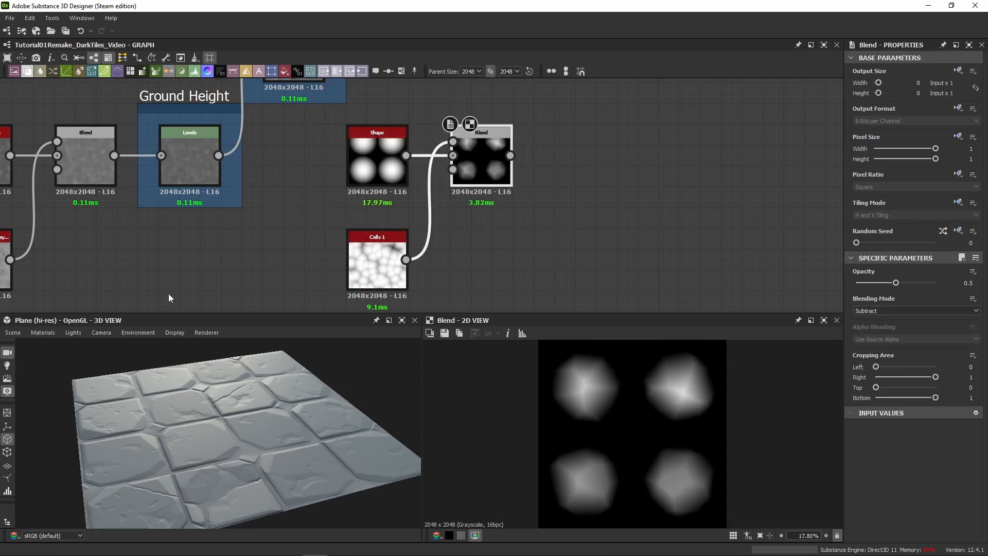
pyautogui.click(382, 270)
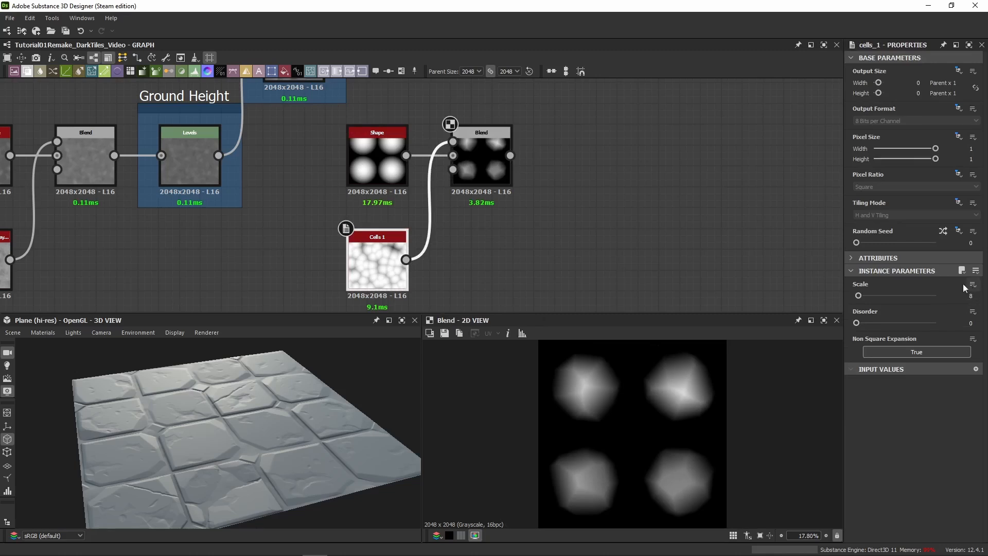
pyautogui.click(377, 157)
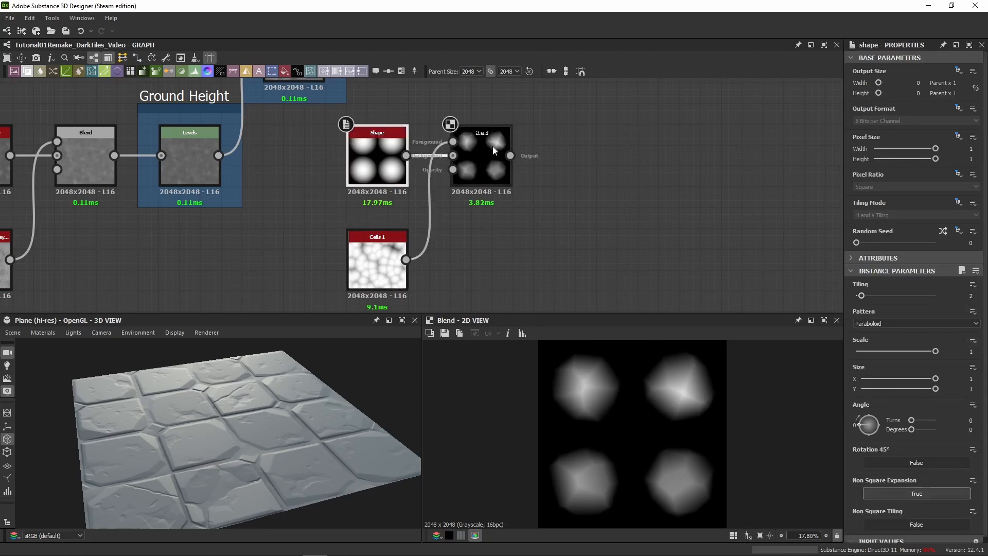
pyautogui.click(509, 168)
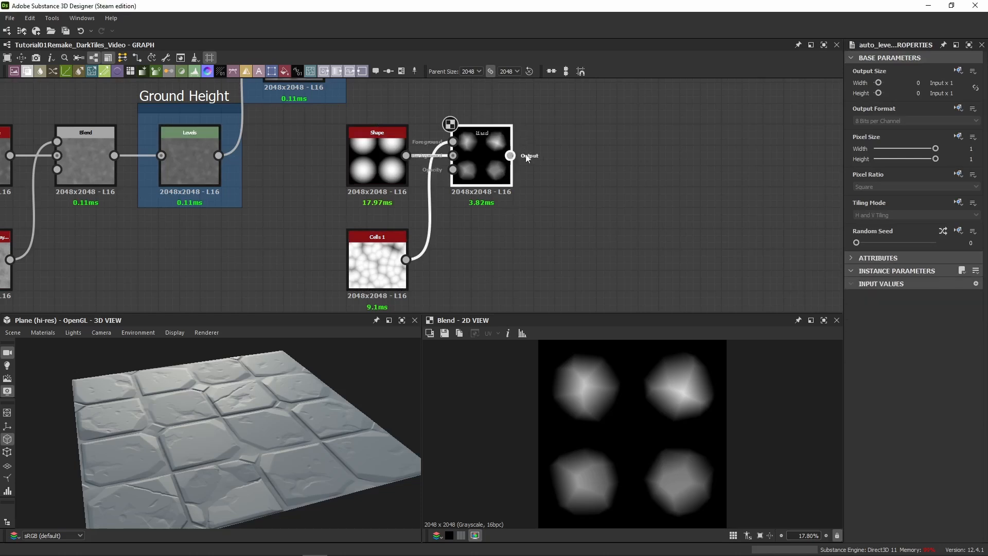
pyautogui.moveTo(510, 156); pyautogui.dragTo(572, 152)
pyautogui.write('auto crop')
pyautogui.press('Return')
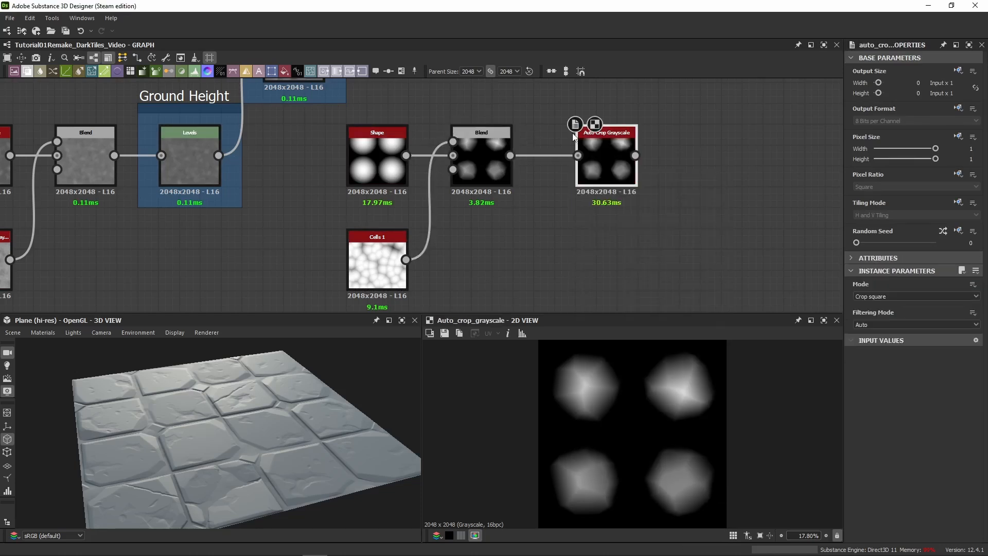
pyautogui.press('Delete')
# Add an Auto Levels node connected to the output of the Shape and Cells 1 Blend.
pyautogui.moveTo(510, 156); pyautogui.dragTo(556, 156)
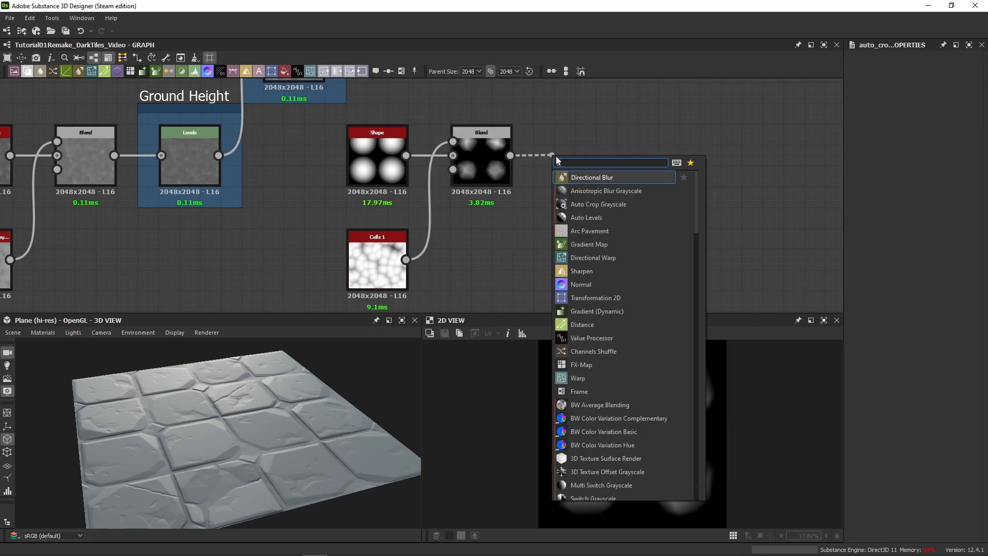
pyautogui.write('auto lev')
pyautogui.press('Return')
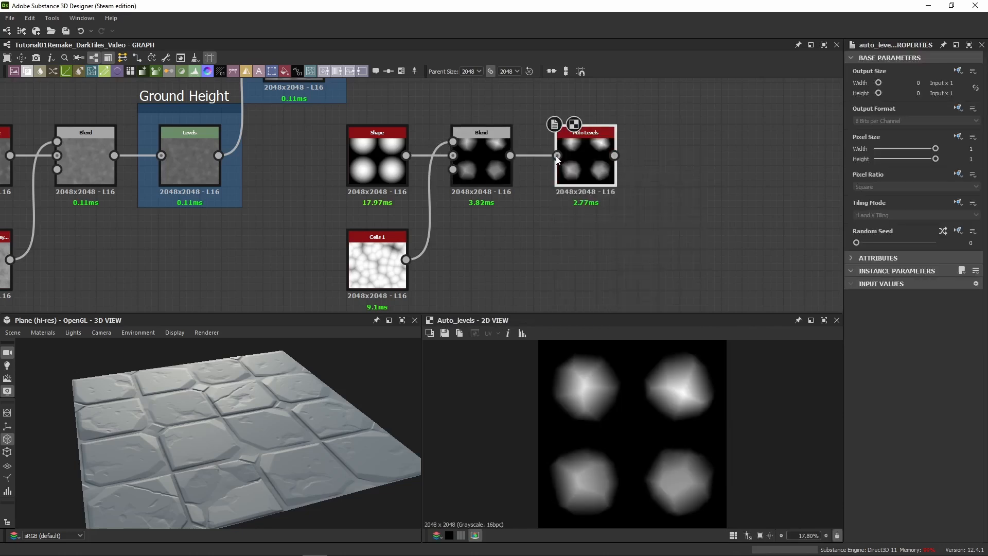
# Branch a Levels node off the same Blend output, widen its properties to show the full histogram, and align it below Auto Levels.
pyautogui.click(499, 169)
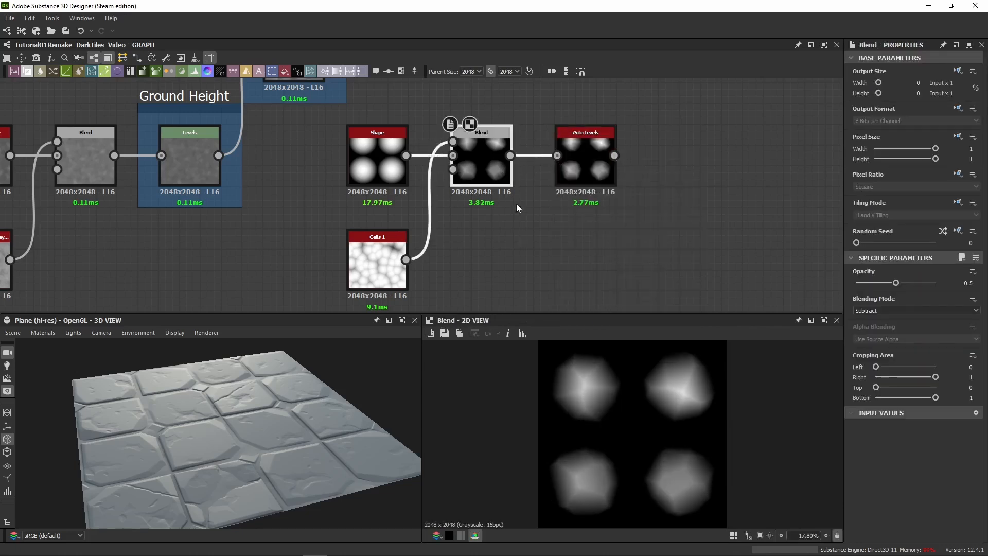
pyautogui.moveTo(509, 155); pyautogui.dragTo(548, 276)
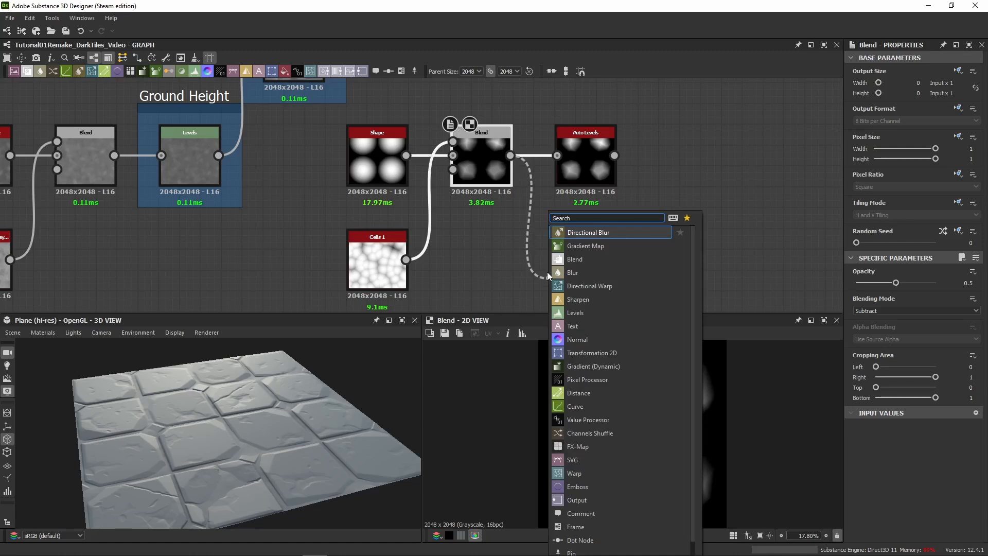
pyautogui.write('lev')
pyautogui.press('Return')
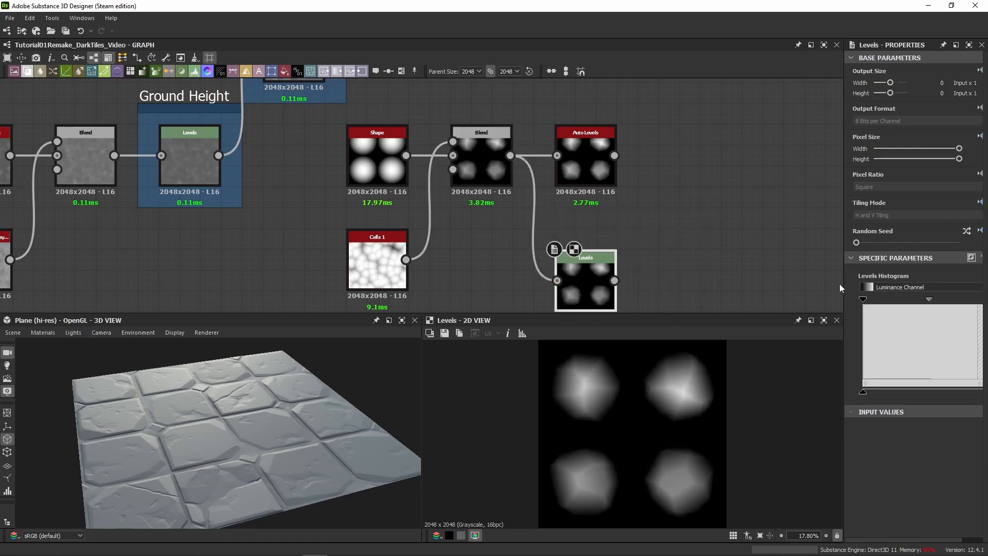
pyautogui.moveTo(843, 282); pyautogui.dragTo(807, 276)
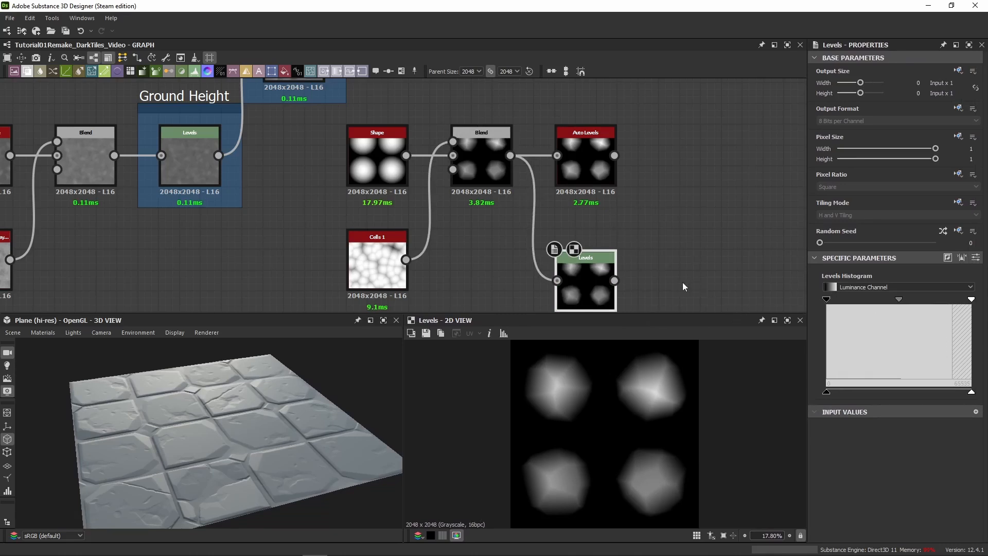
pyautogui.moveTo(579, 276); pyautogui.dragTo(578, 256)
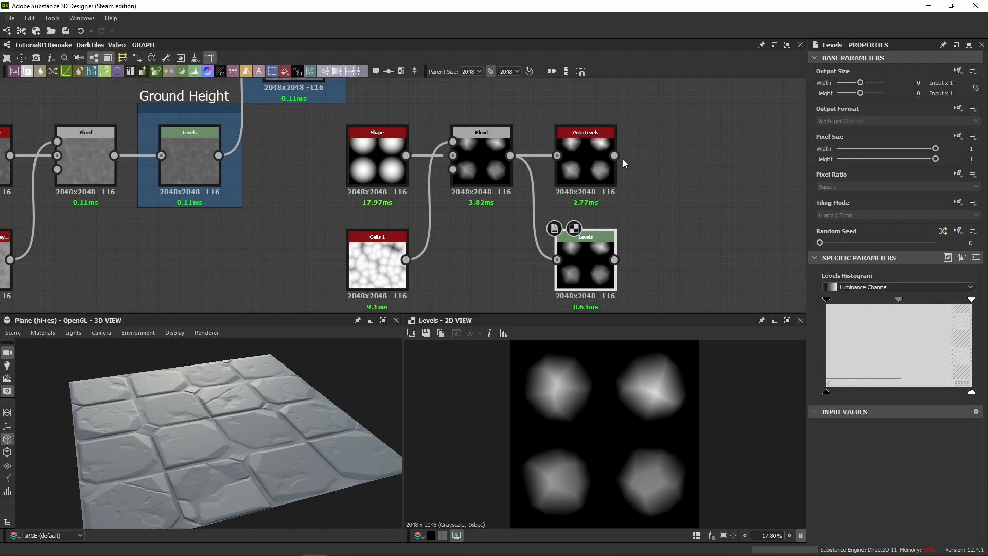
# Add a second Levels node fed by Auto Levels, and move the Blend-fed Levels node directly below it.
pyautogui.moveTo(615, 155); pyautogui.dragTo(677, 157)
pyautogui.press('Return')
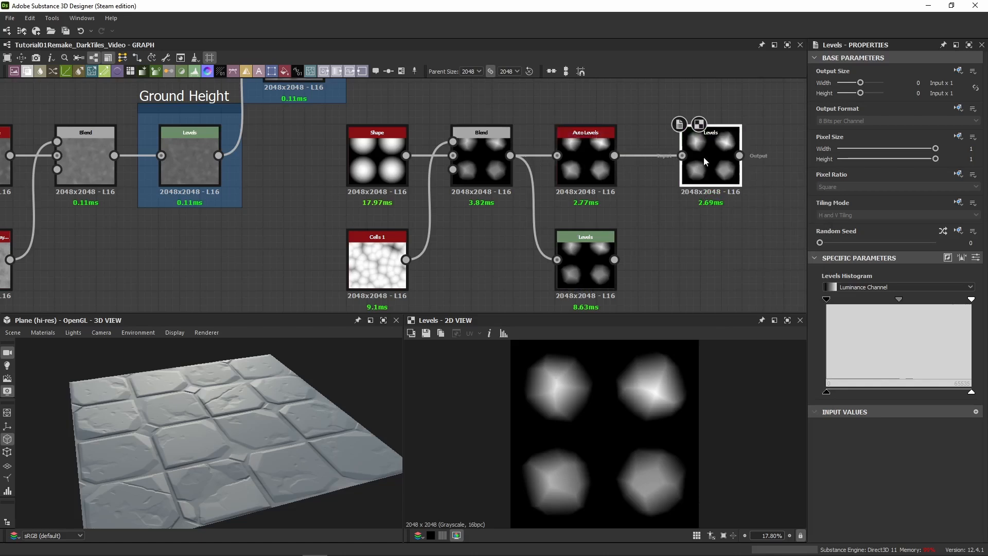
pyautogui.moveTo(584, 250); pyautogui.dragTo(709, 249)
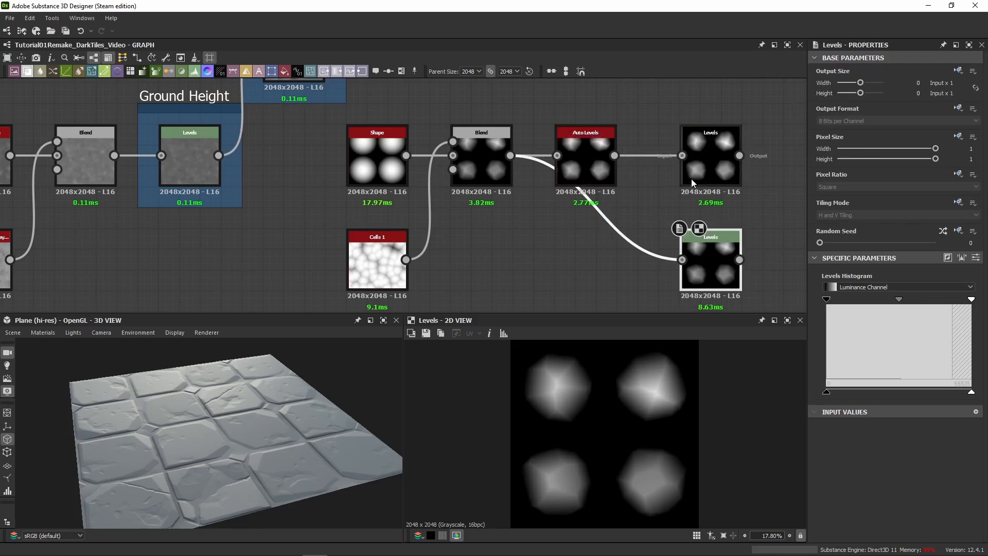
# Try lowering the Blend-fed Levels node's white input to the histogram's end, manually and automatically, undoing each adjustment.
pyautogui.moveTo(971, 304); pyautogui.dragTo(952, 307)
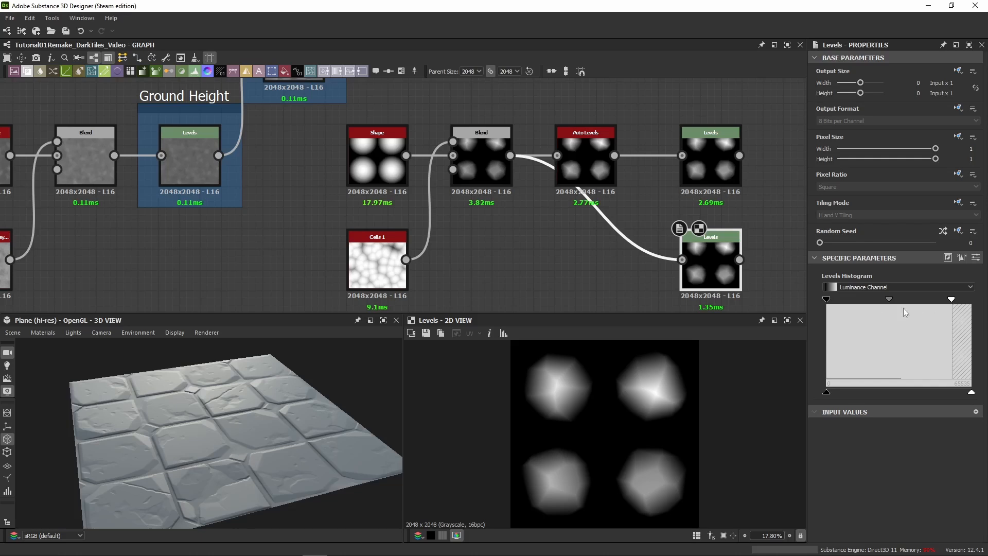
pyautogui.hotkey('ctrl', 'z')
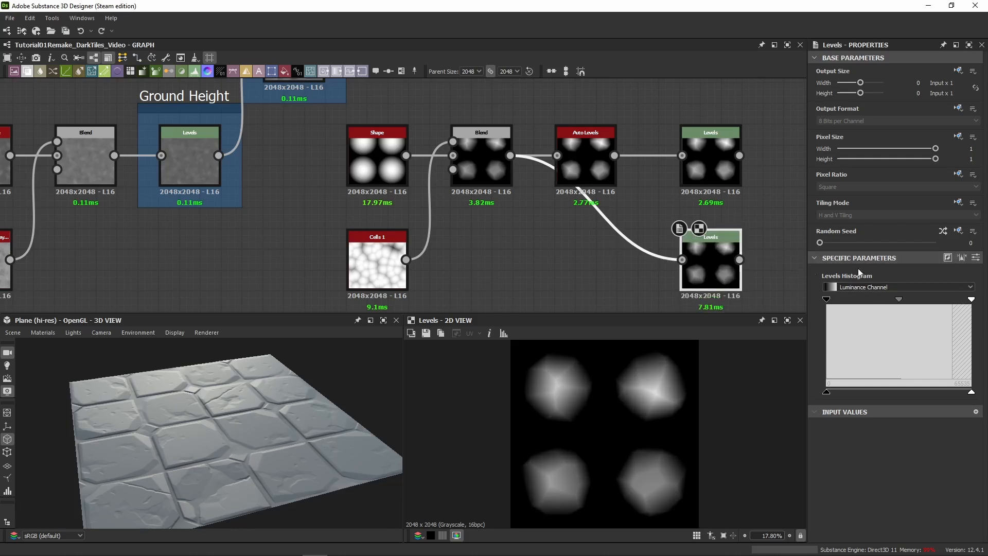
pyautogui.click(962, 257)
pyautogui.click(591, 165)
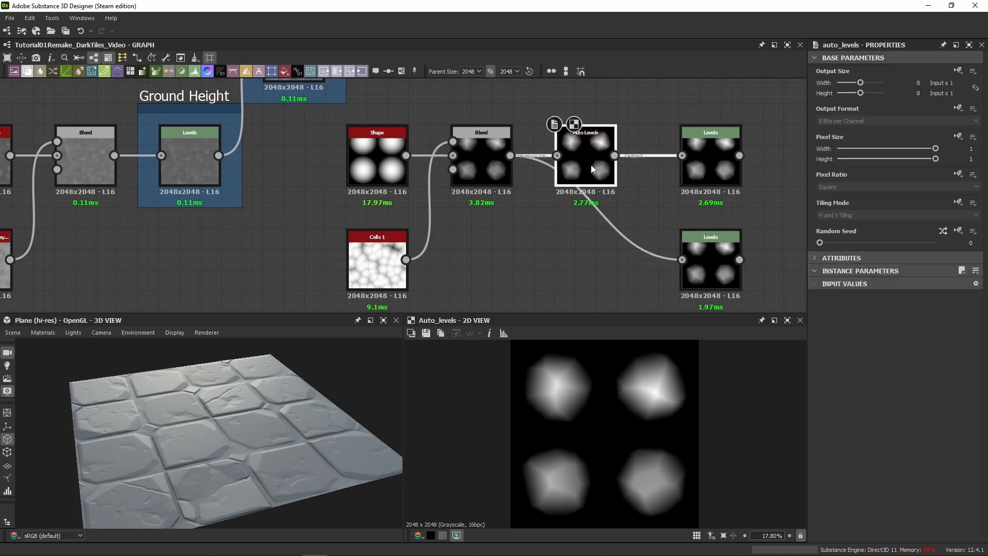
pyautogui.click(723, 268)
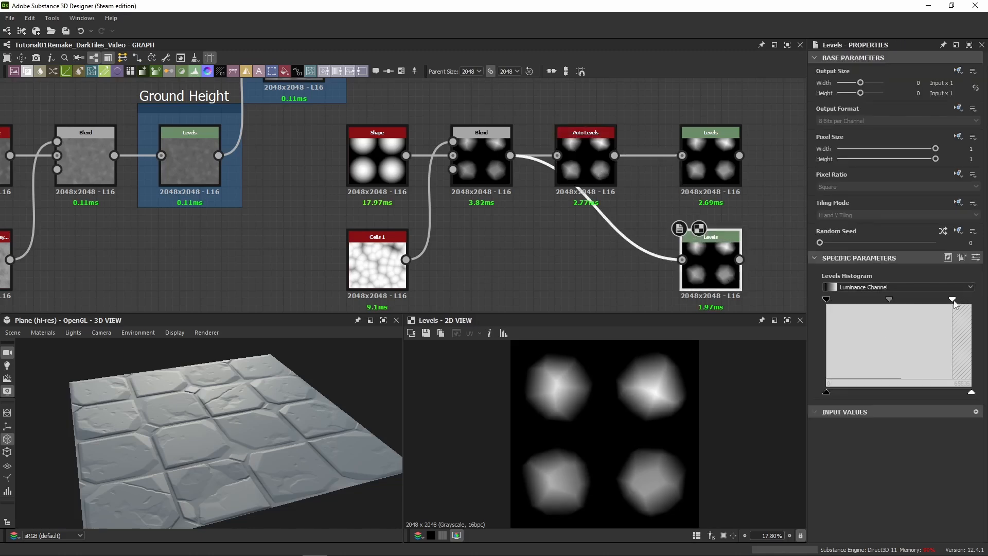
pyautogui.hotkey('ctrl', 'z')
# Compare the Auto Levels output with the unadjusted Blend-fed Levels output by alternating them in the 2D view.
pyautogui.click(582, 166)
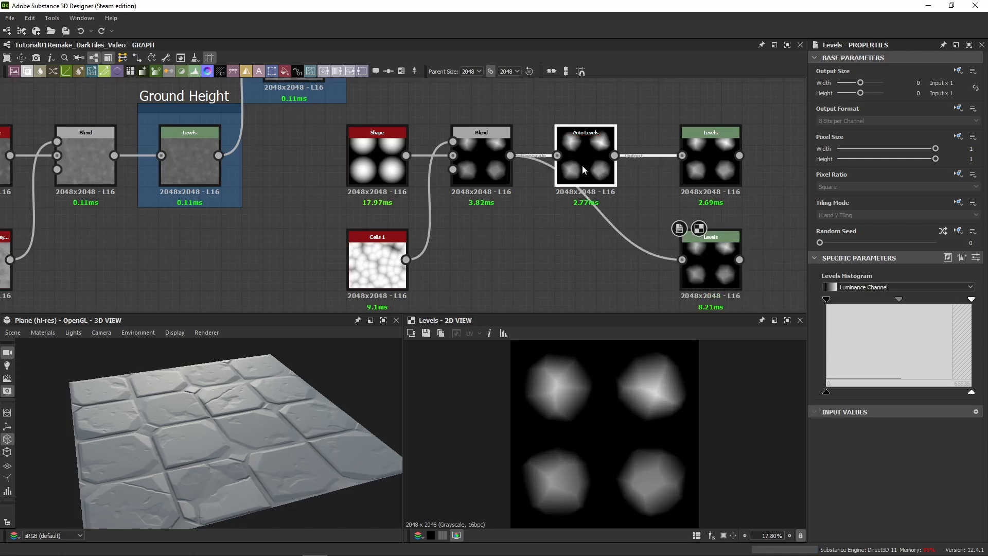
pyautogui.doubleClick(582, 165)
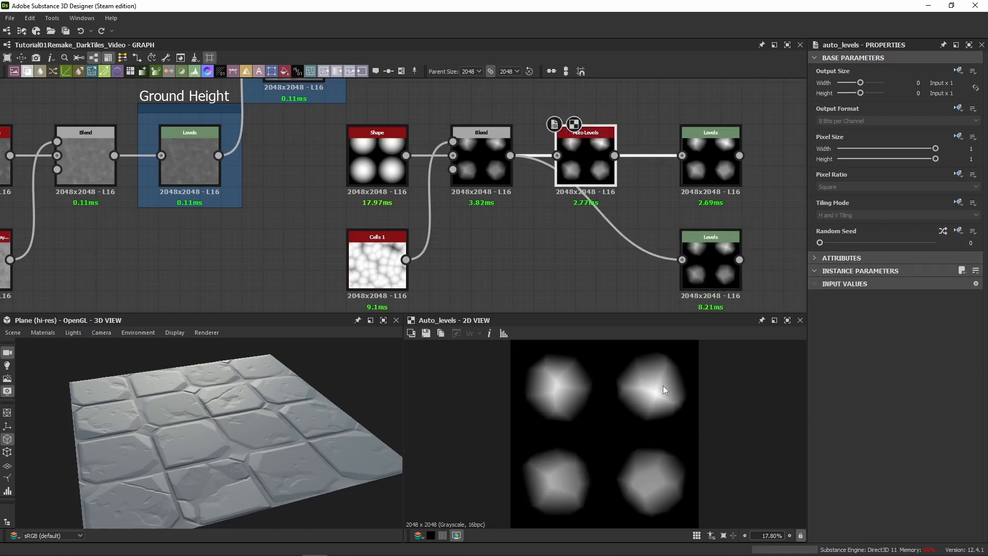
pyautogui.doubleClick(721, 254)
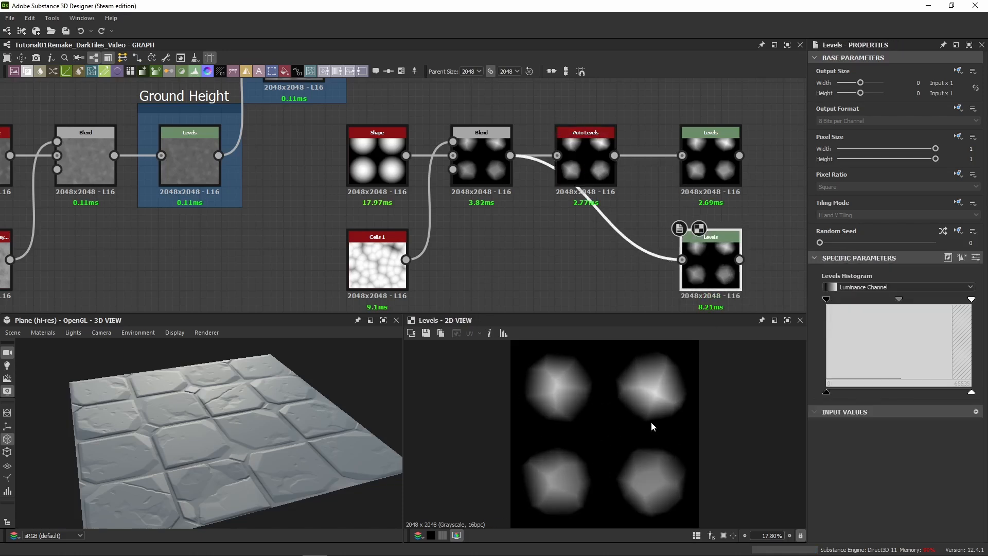
pyautogui.doubleClick(602, 168)
pyautogui.doubleClick(707, 267)
pyautogui.doubleClick(590, 174)
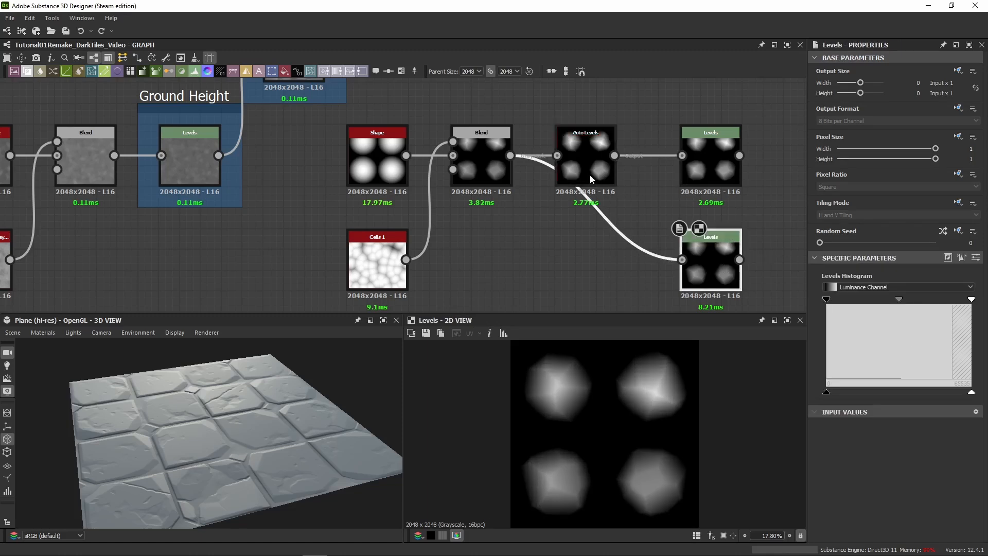
pyautogui.doubleClick(721, 271)
pyautogui.doubleClick(588, 163)
pyautogui.doubleClick(701, 261)
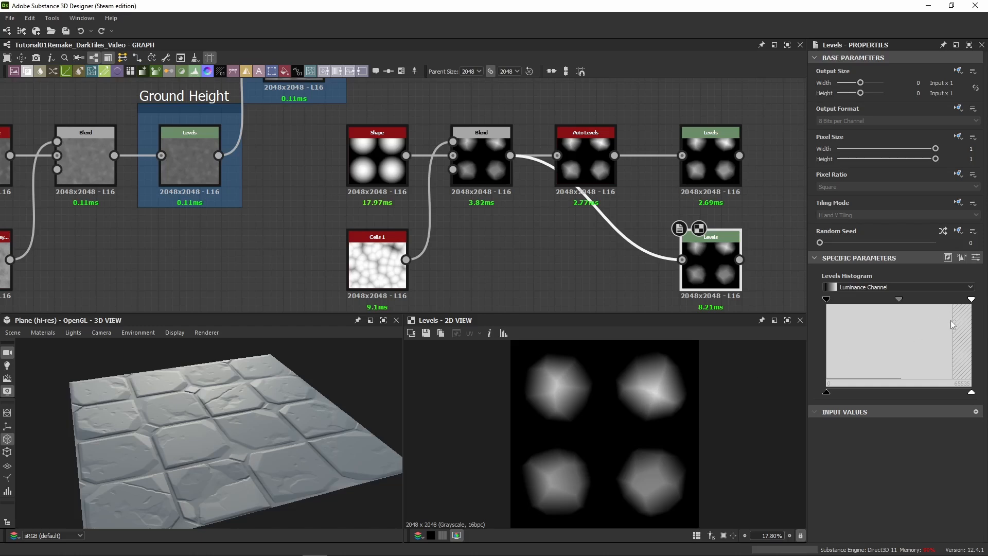
# Compare the 2D previews and histograms of the Levels node fed by Auto Levels and the Levels node fed by Blend.
pyautogui.doubleClick(583, 168)
pyautogui.click(710, 270)
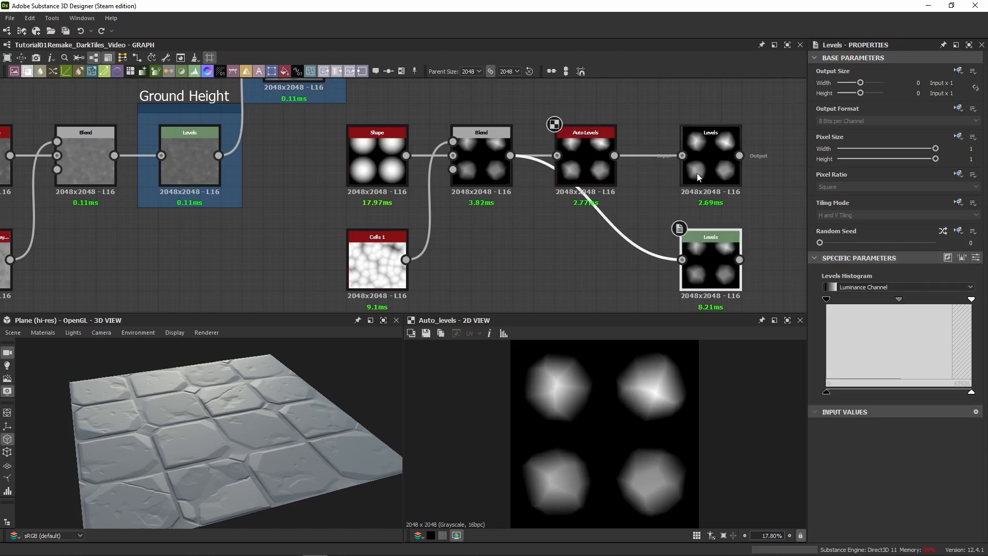
pyautogui.doubleClick(714, 165)
pyautogui.doubleClick(716, 270)
pyautogui.click(720, 178)
pyautogui.click(720, 178)
pyautogui.doubleClick(723, 265)
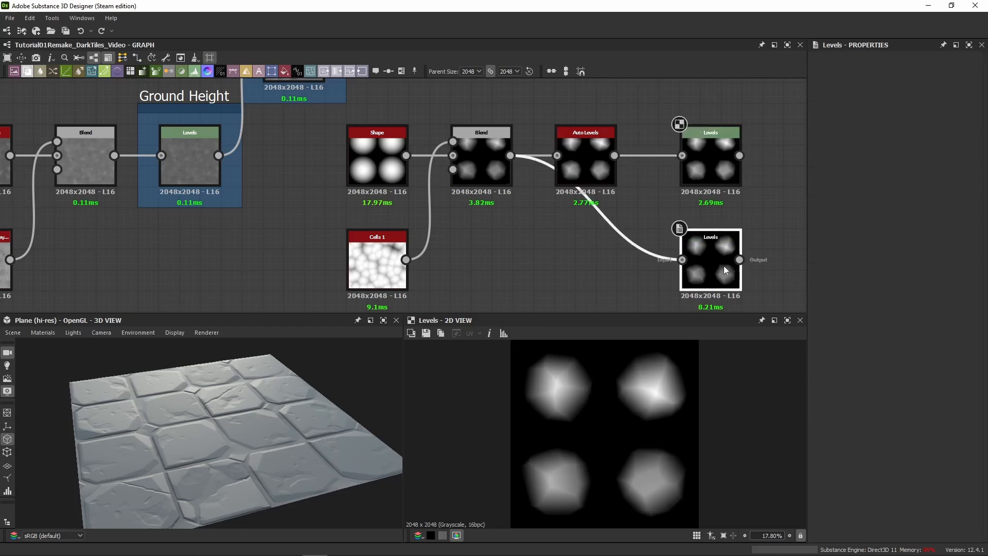
pyautogui.doubleClick(716, 172)
pyautogui.doubleClick(713, 262)
pyautogui.doubleClick(712, 171)
pyautogui.doubleClick(703, 259)
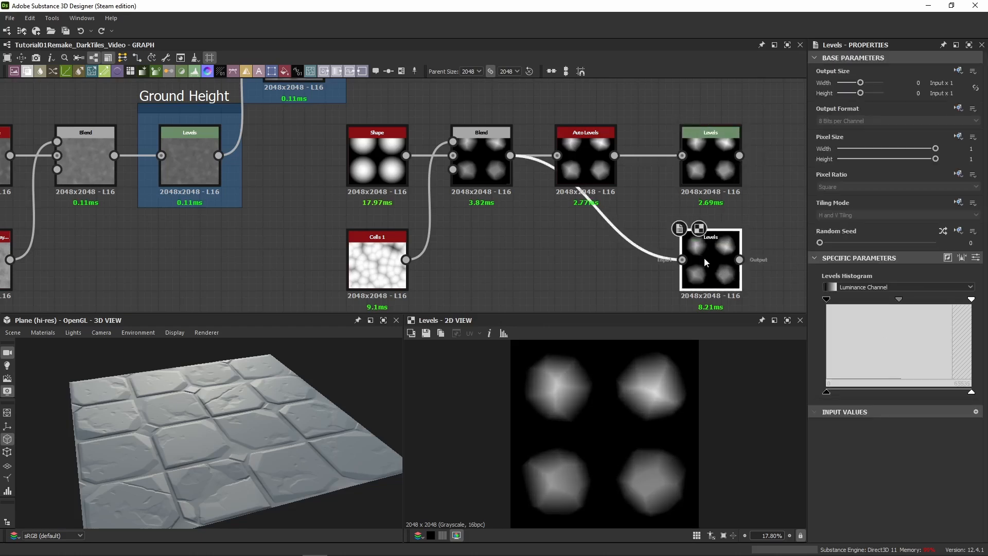
# Automatically adjust the Blend-fed Levels node to its histogram range, and compare it with the Levels node fed by Auto Levels.
pyautogui.click(960, 257)
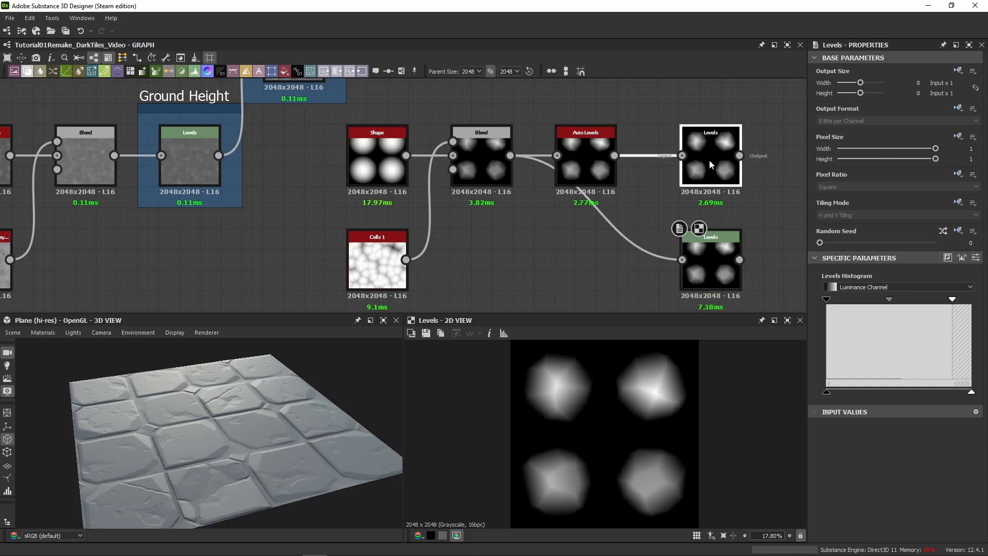
pyautogui.doubleClick(700, 138)
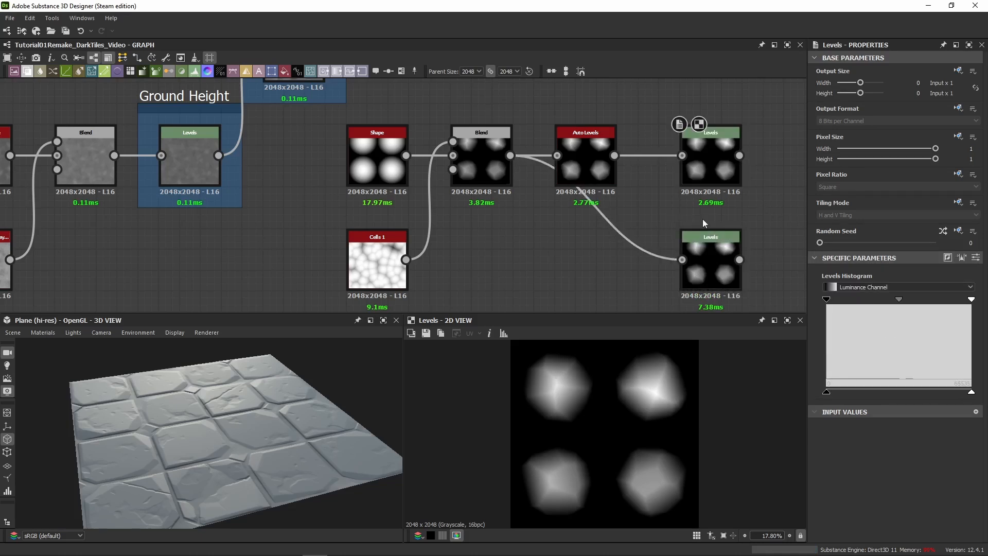
pyautogui.doubleClick(712, 235)
pyautogui.click(711, 146)
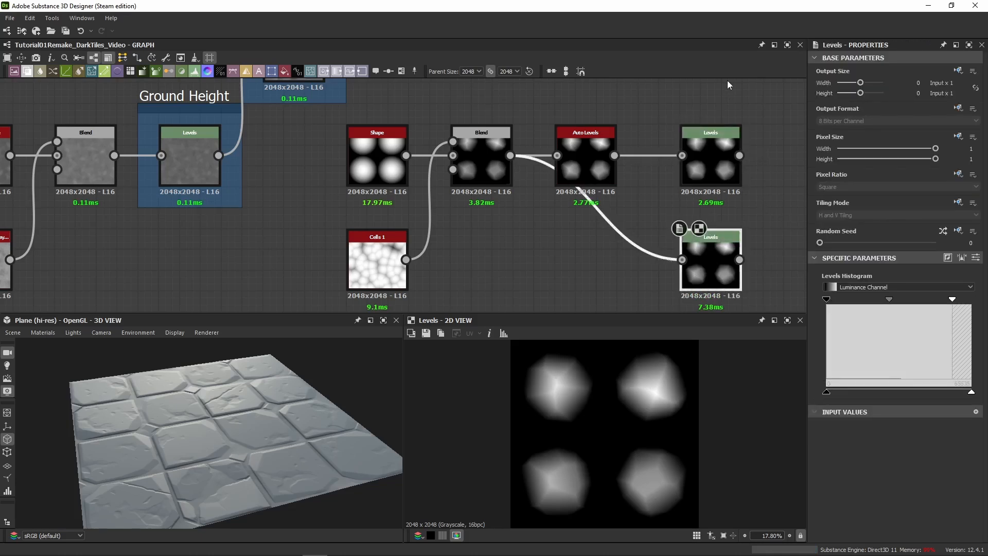
# Replace both Levels nodes with a Histogram Scan node fed by the Auto Levels output, and preview it in the 2D view.
pyautogui.moveTo(728, 85); pyautogui.dragTo(687, 308)
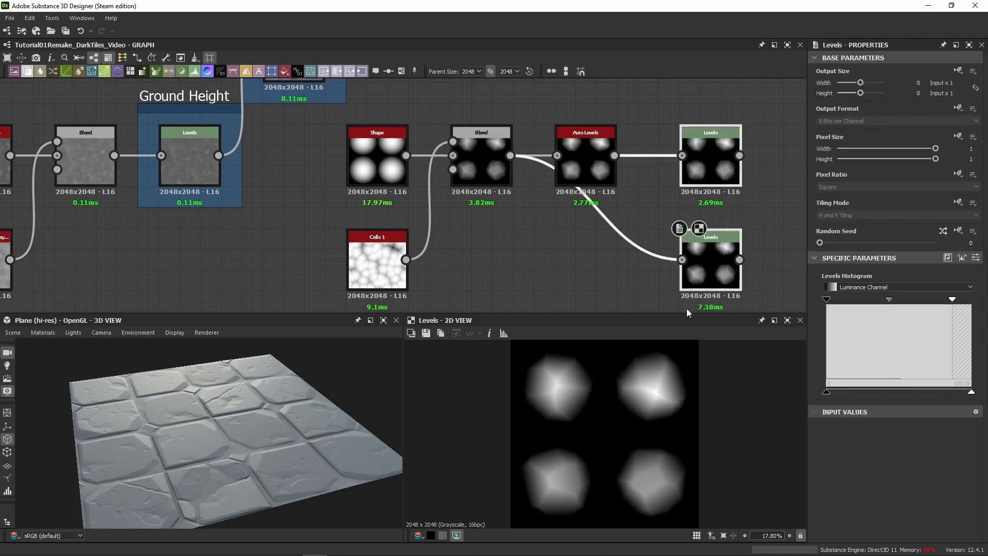
pyautogui.press('Delete')
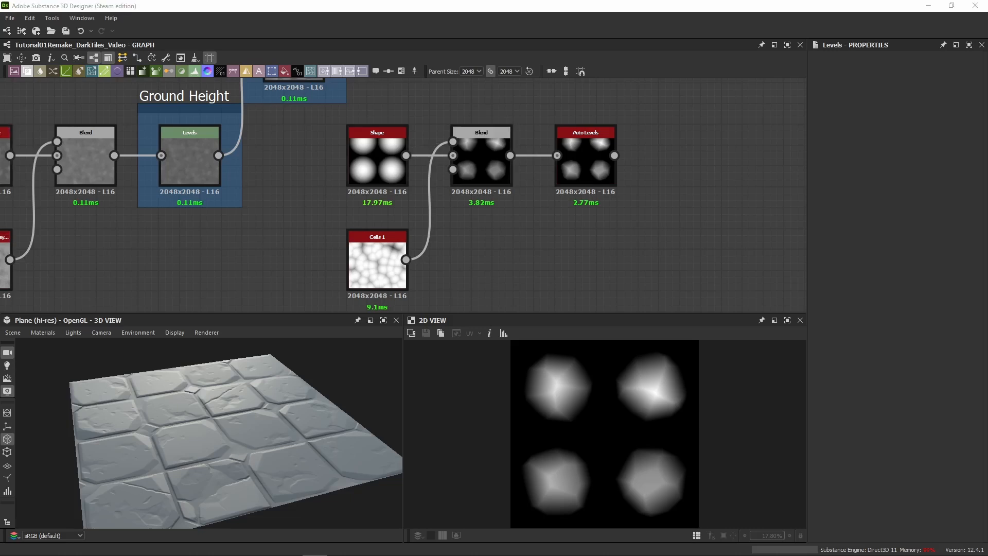
pyautogui.press('Return')
pyautogui.moveTo(650, 175); pyautogui.dragTo(469, 179, button='middle')
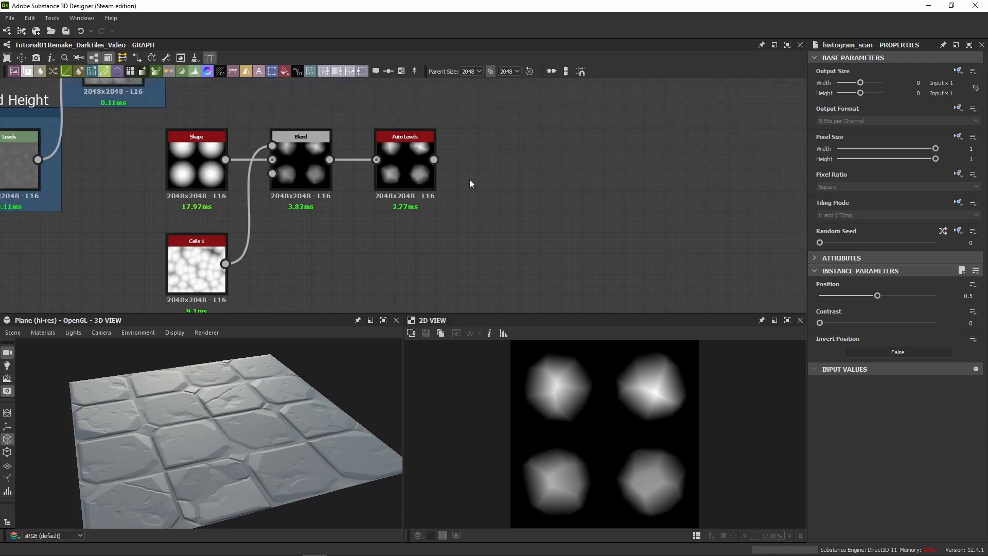
pyautogui.moveTo(415, 198); pyautogui.dragTo(517, 166)
pyautogui.click(517, 165)
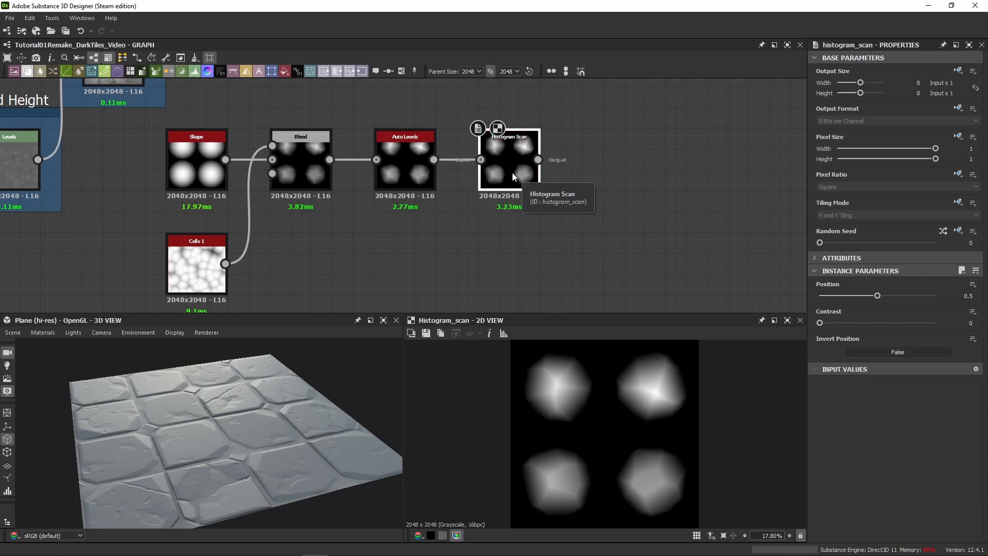
# Move the Histogram Scan node one row down, level with Cells 1, leaving the space beside Auto Levels free.
pyautogui.moveTo(568, 160); pyautogui.dragTo(527, 128, button='middle')
pyautogui.moveTo(471, 129); pyautogui.dragTo(470, 243)
pyautogui.moveTo(479, 109); pyautogui.dragTo(466, 136)
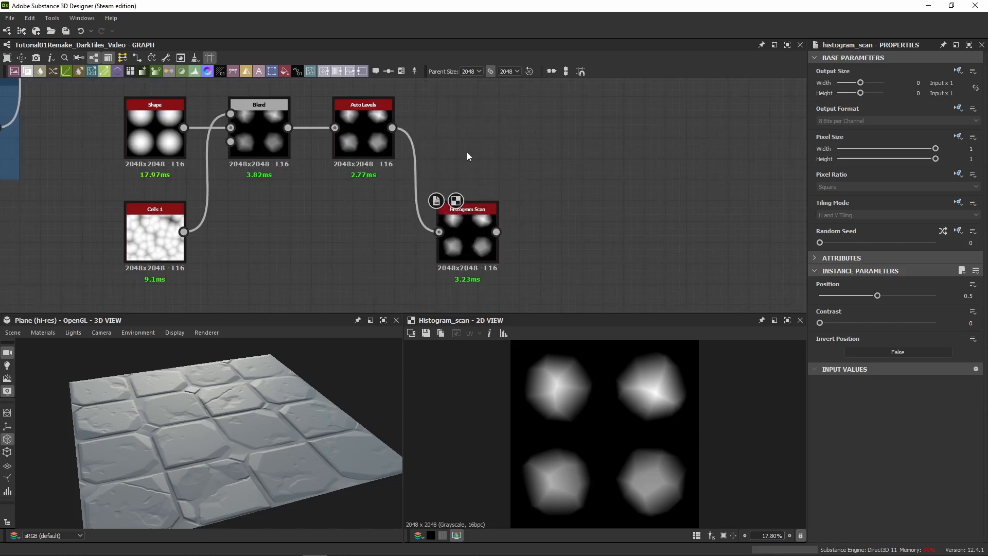
pyautogui.moveTo(465, 154); pyautogui.dragTo(349, 185, button='middle')
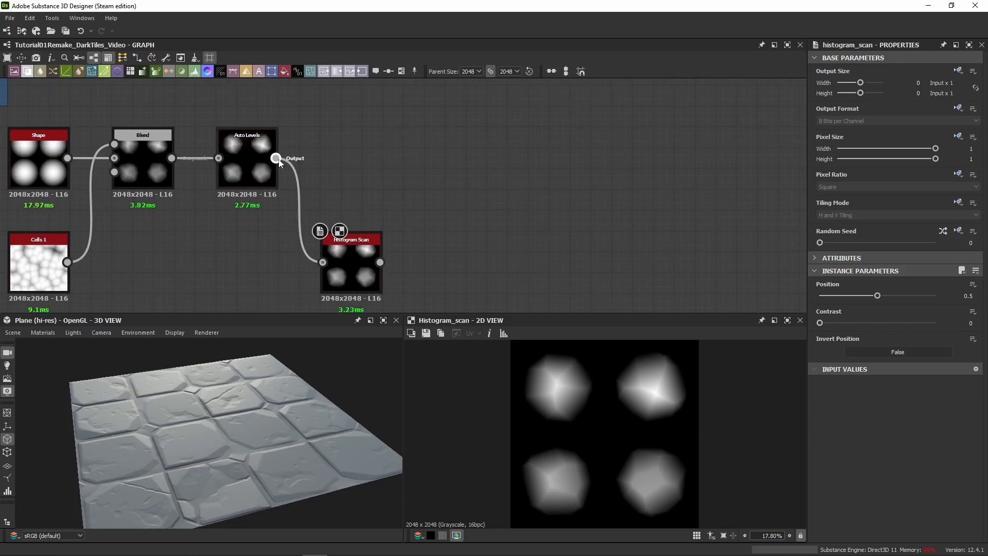
# Add a Levels node with Level In High of about 0.84 and feed it from the Auto Levels output.
pyautogui.moveTo(275, 158); pyautogui.dragTo(591, 159)
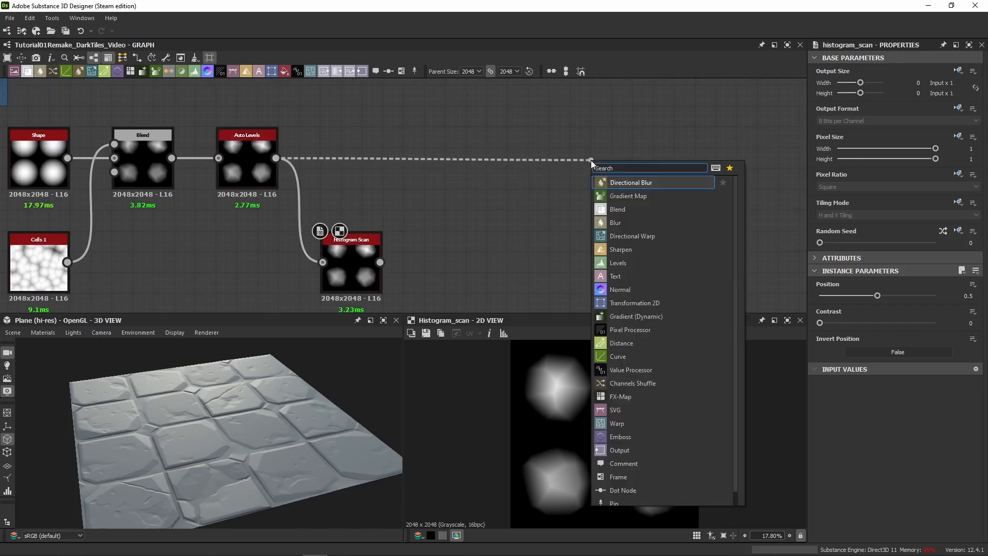
pyautogui.press('Escape')
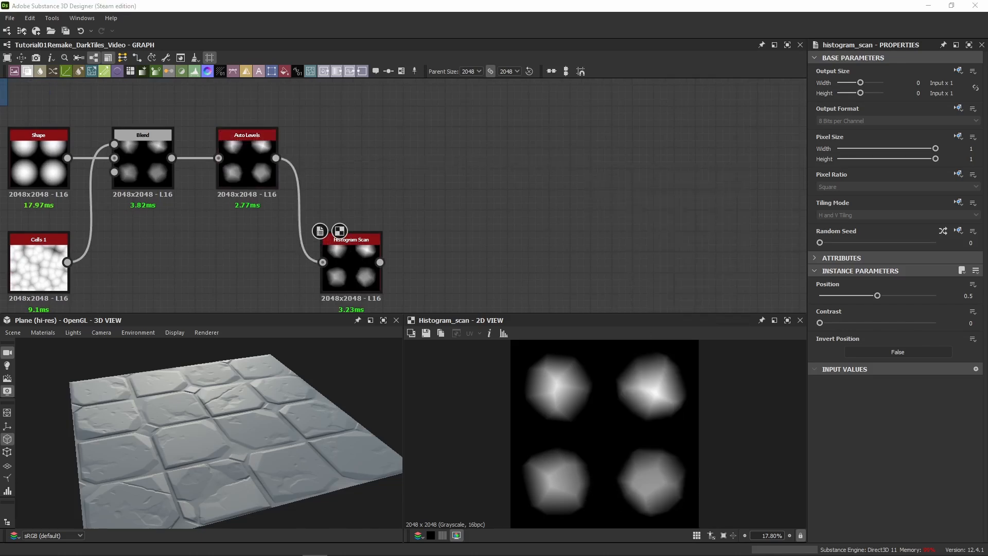
pyautogui.click(495, 132)
pyautogui.moveTo(413, 194); pyautogui.dragTo(485, 161)
pyautogui.moveTo(275, 159); pyautogui.dragTo(449, 159)
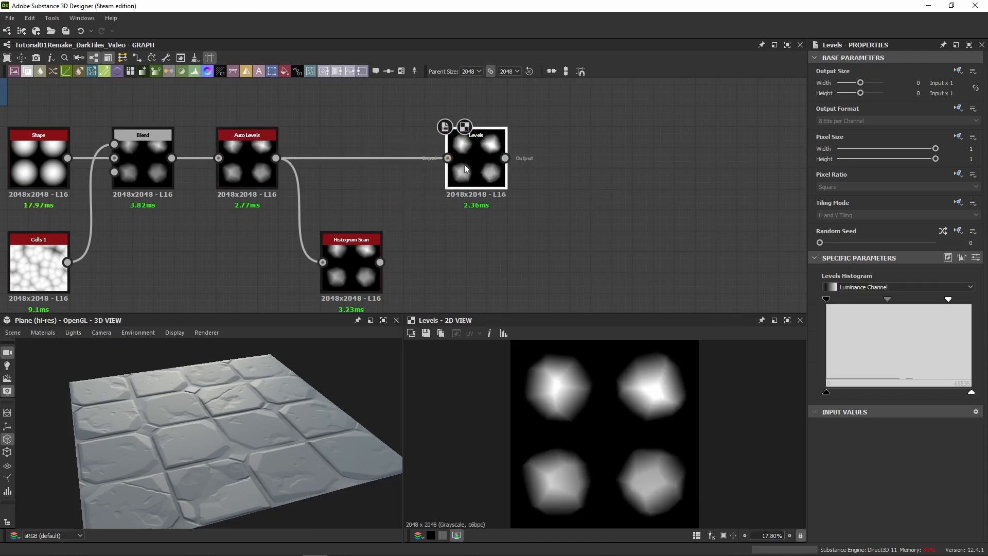
pyautogui.click(976, 257)
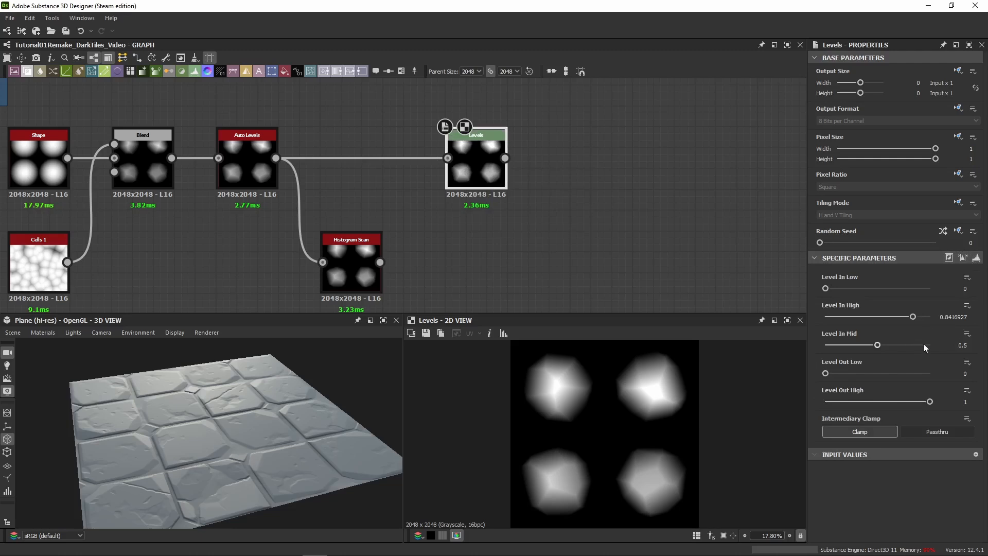
pyautogui.click(975, 257)
pyautogui.click(976, 257)
# Set the Histogram Scan's Position to 1 and Contrast to 1, and preview its output.
pyautogui.click(354, 273)
pyautogui.moveTo(877, 294); pyautogui.dragTo(937, 296)
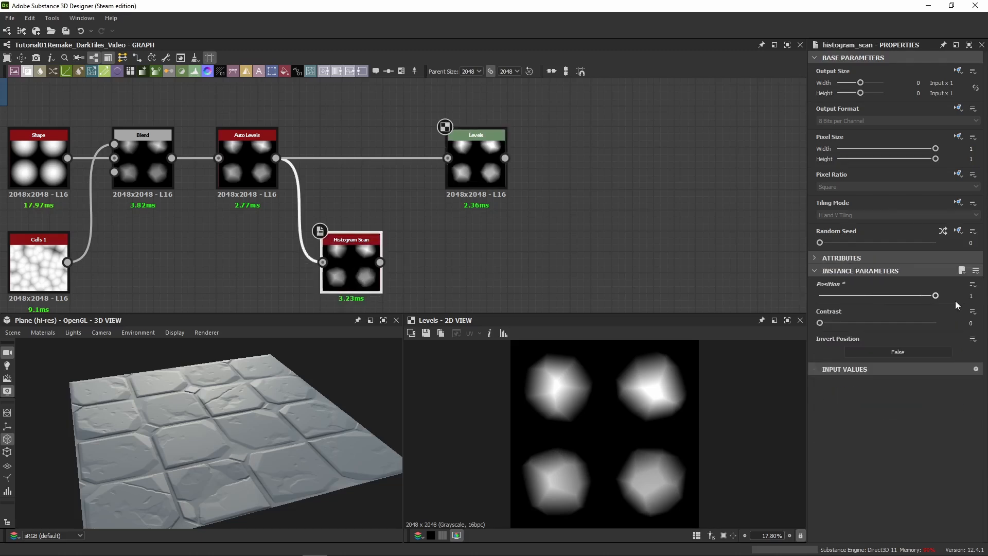
pyautogui.moveTo(890, 323); pyautogui.dragTo(963, 329)
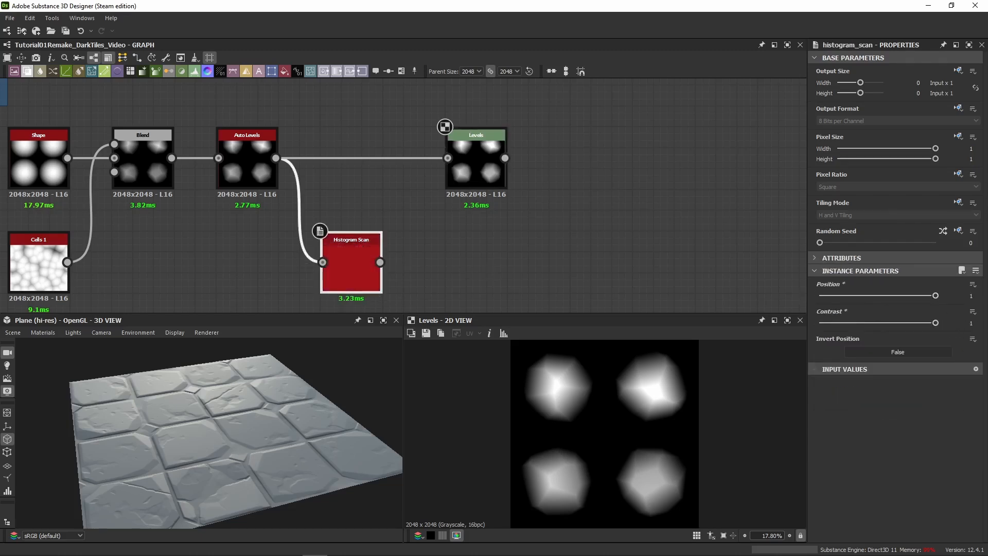
pyautogui.doubleClick(370, 269)
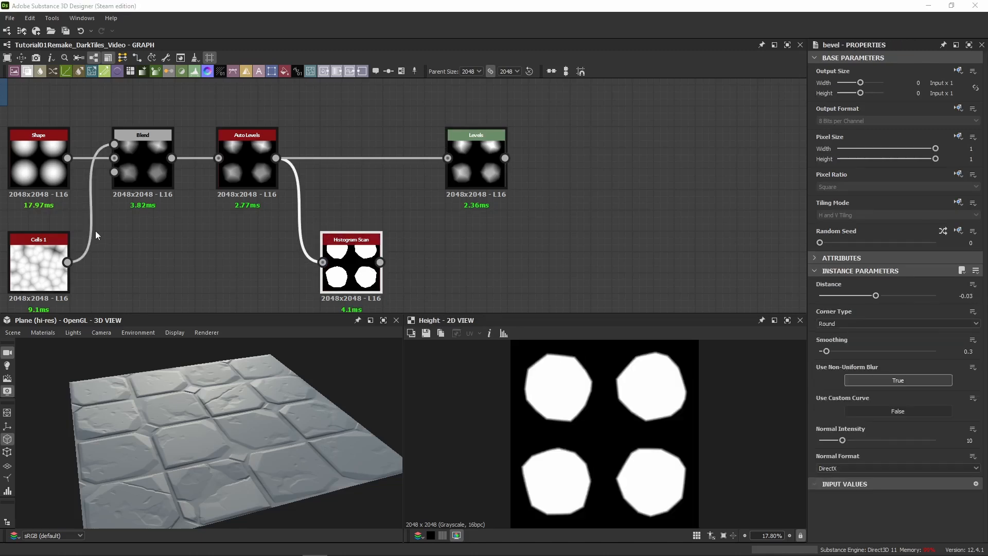
# Add a Bevel node with Distance -0.03, Round corners and Smoothing 0.3, fed by the Histogram Scan output.
pyautogui.moveTo(412, 264); pyautogui.dragTo(464, 262)
pyautogui.press('Return')
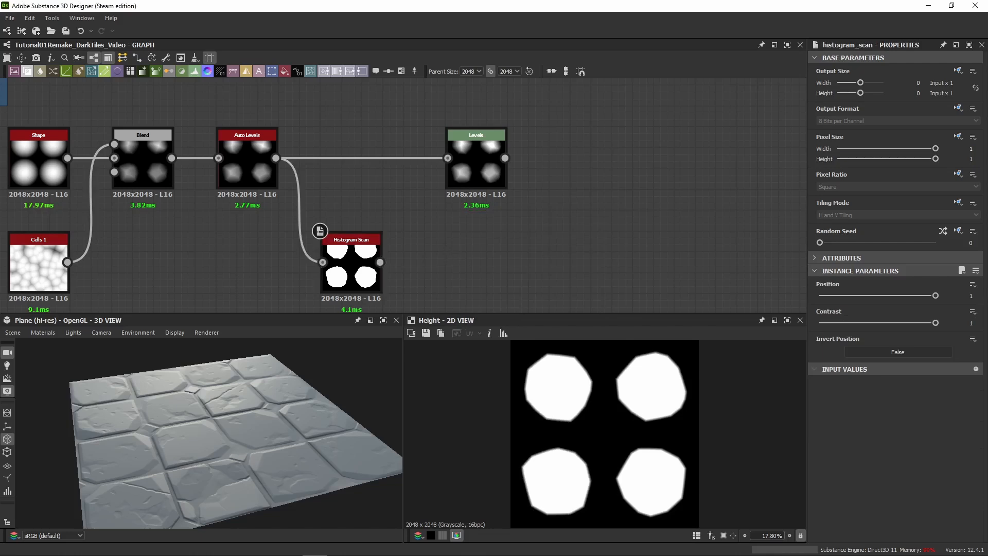
pyautogui.click(503, 267)
pyautogui.hotkey('ctrl', 'v')
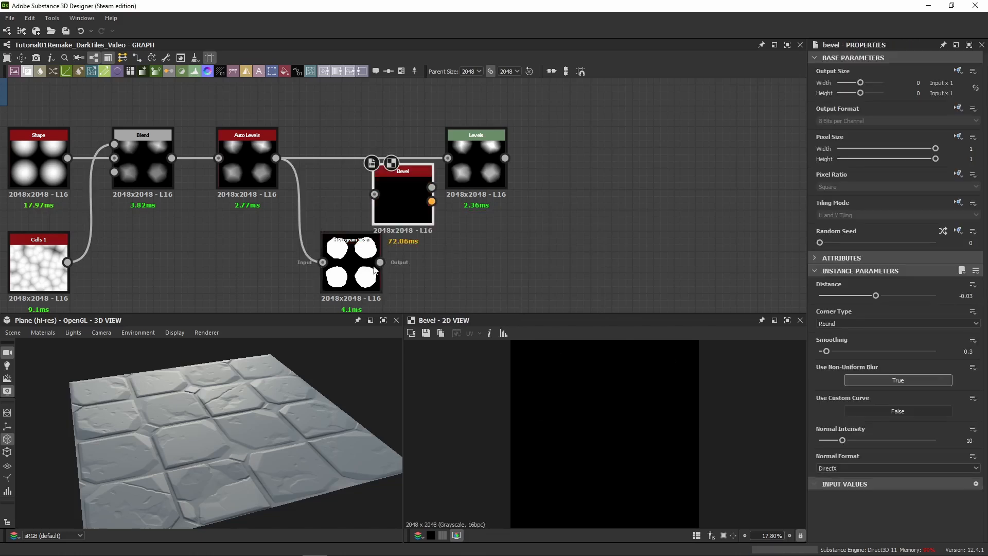
pyautogui.moveTo(402, 217); pyautogui.dragTo(451, 286)
pyautogui.moveTo(380, 262); pyautogui.dragTo(426, 262)
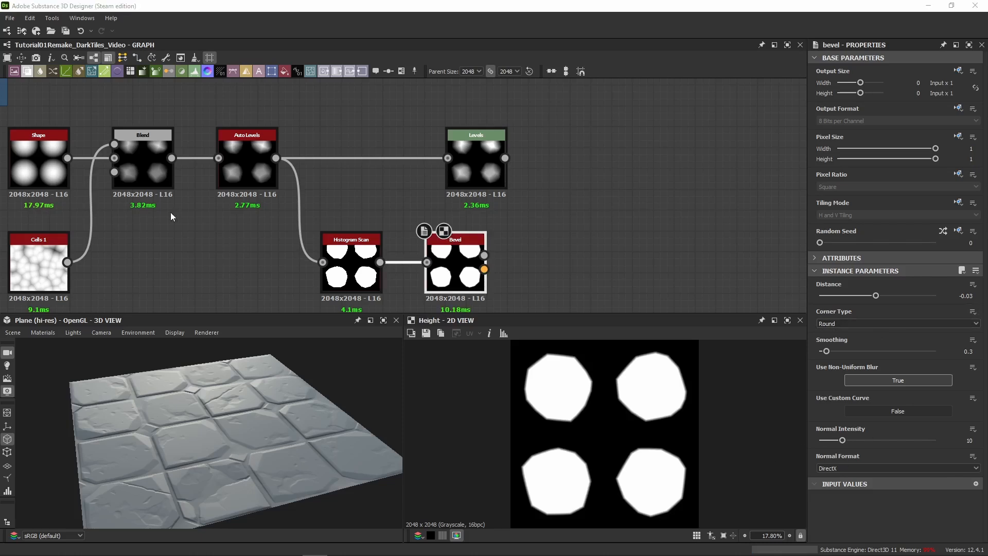
# Preview the Levels node and move it right along its row, one column past the Bevel node.
pyautogui.moveTo(489, 163); pyautogui.dragTo(468, 164)
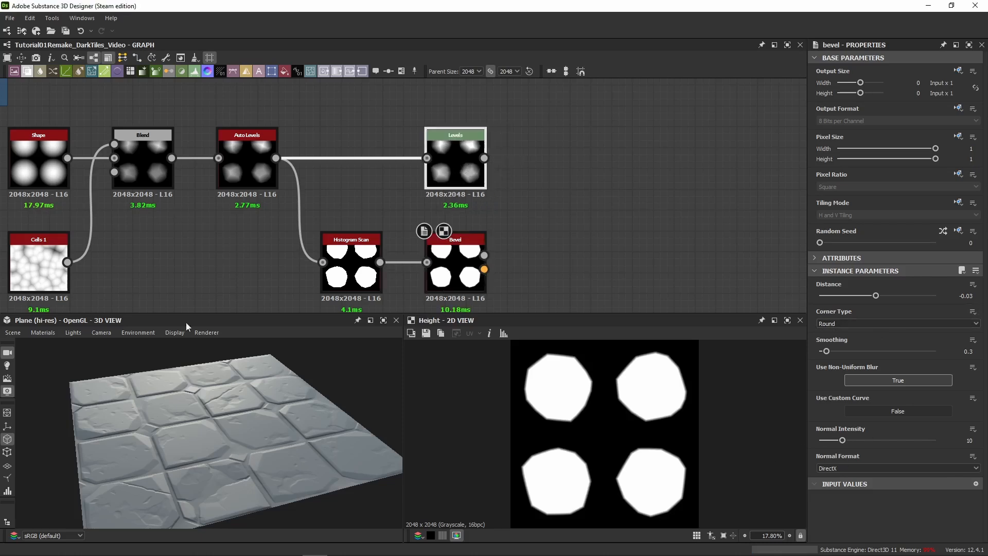
pyautogui.doubleClick(459, 163)
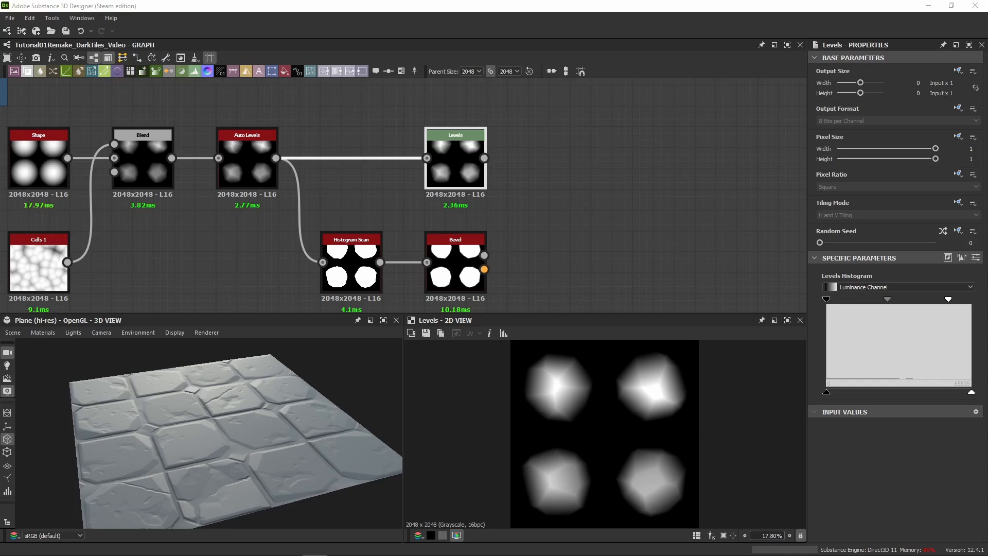
pyautogui.moveTo(448, 168)
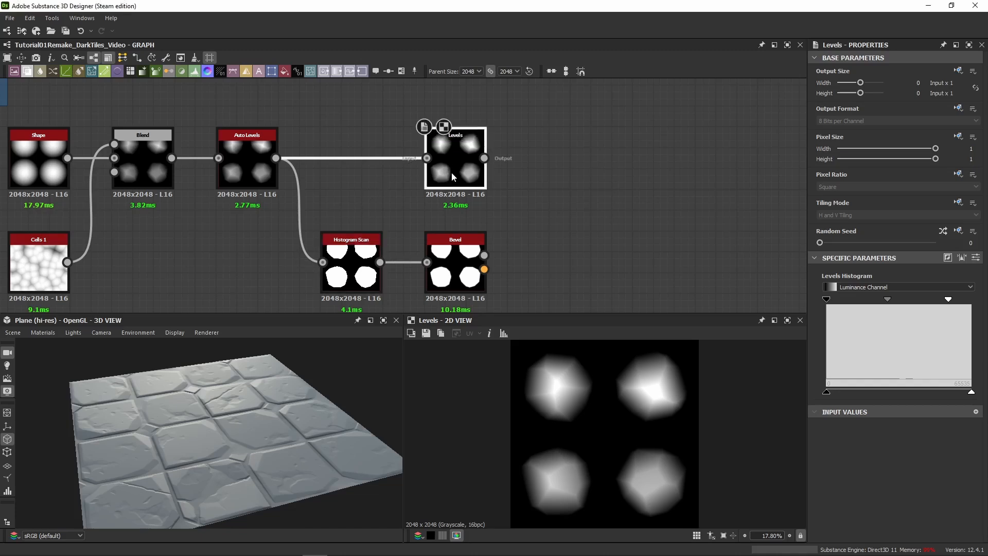
pyautogui.moveTo(455, 157); pyautogui.dragTo(565, 162)
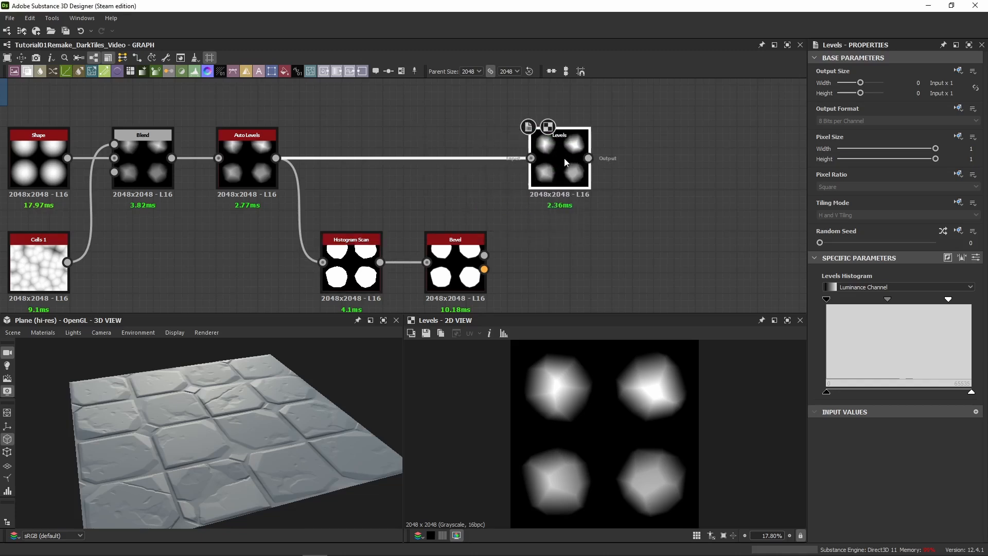
# Add a second Levels node with a lowered output white level below the first, fed by the Bevel's height output.
pyautogui.moveTo(662, 214); pyautogui.dragTo(474, 197, button='middle')
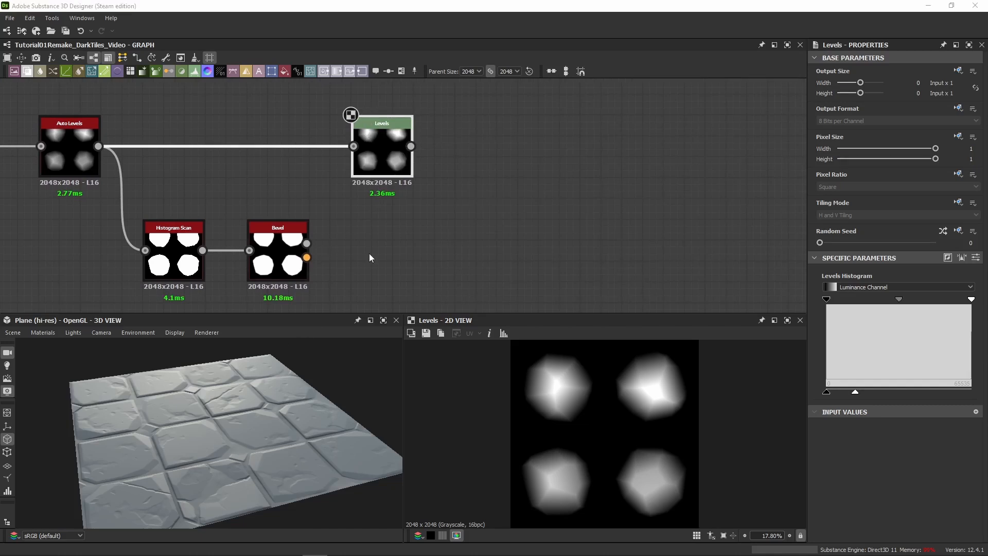
pyautogui.hotkey('ctrl', 'd')
pyautogui.moveTo(390, 199); pyautogui.dragTo(368, 256)
pyautogui.moveTo(306, 243); pyautogui.dragTo(361, 251)
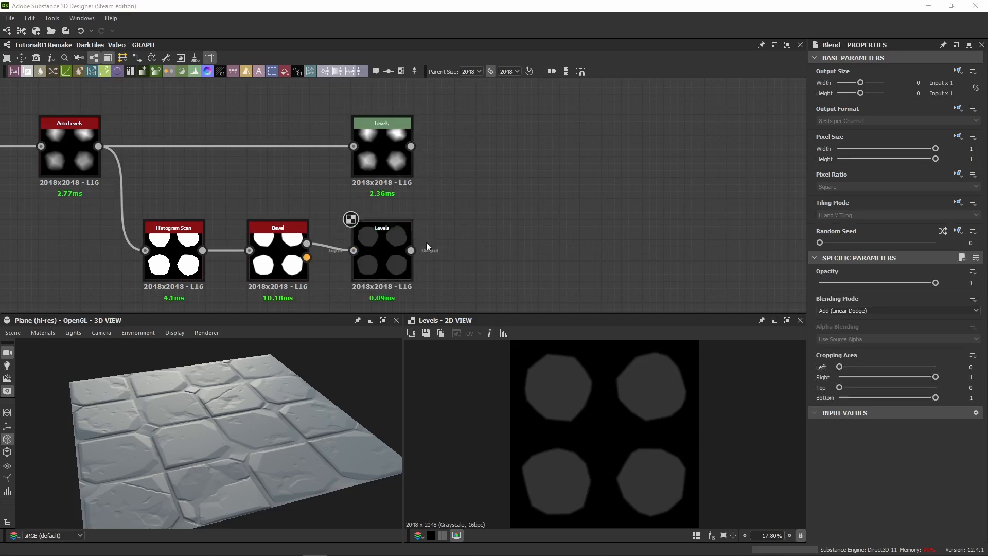
# Add a Blend node in Add (Linear Dodge) mode with the upper Levels as background and the lower Levels as foreground.
pyautogui.click(485, 183)
pyautogui.hotkey('ctrl', 'v')
pyautogui.moveTo(406, 191); pyautogui.dragTo(494, 143)
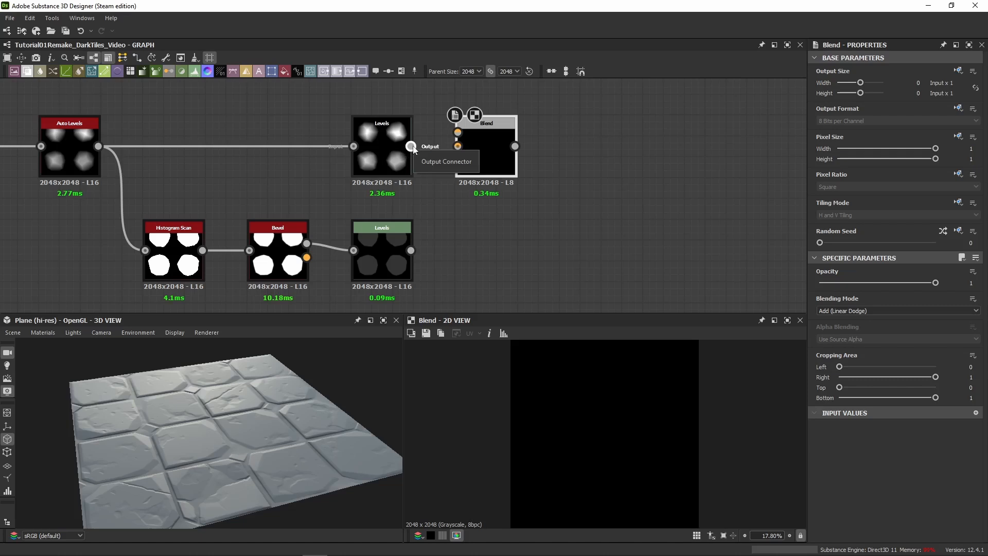
pyautogui.moveTo(413, 150); pyautogui.dragTo(497, 148)
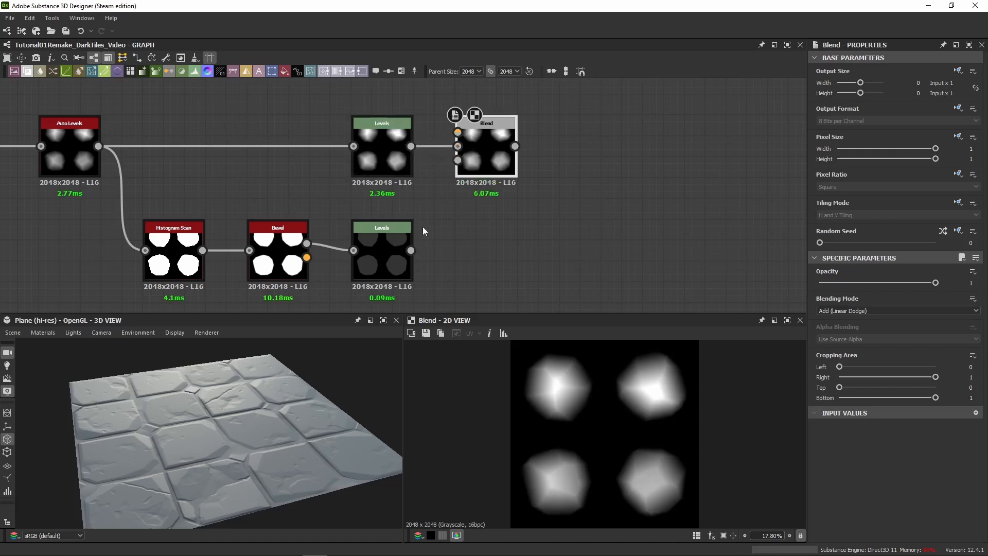
pyautogui.moveTo(410, 250); pyautogui.dragTo(458, 132)
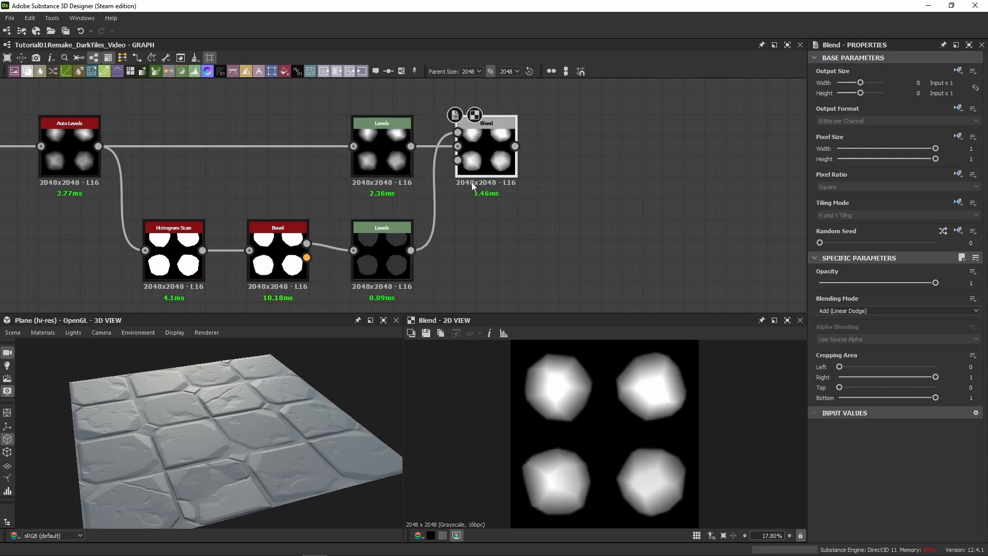
# Compare the Blend output with both Levels outputs at the stone edges in the 2D preview.
pyautogui.scroll(10, 535, 392)
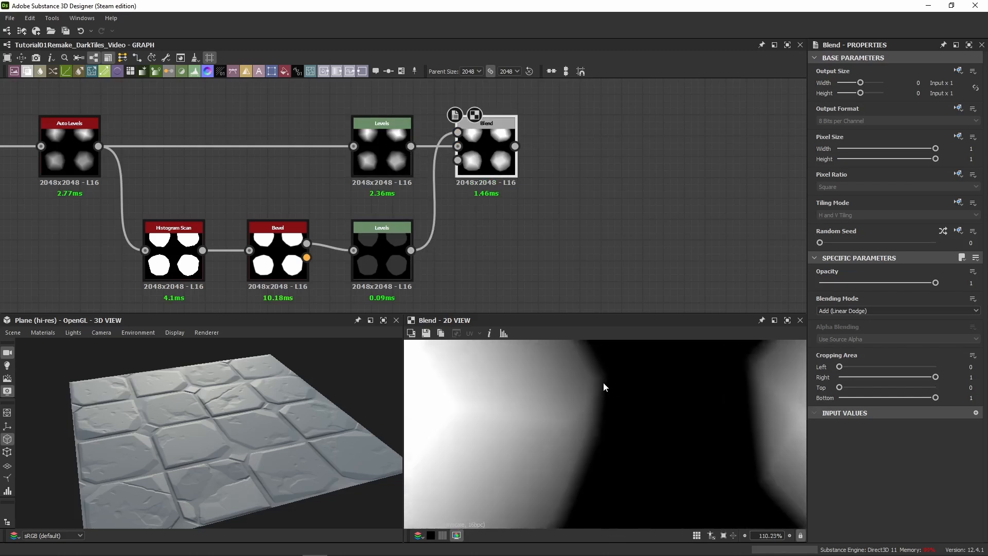
pyautogui.doubleClick(393, 262)
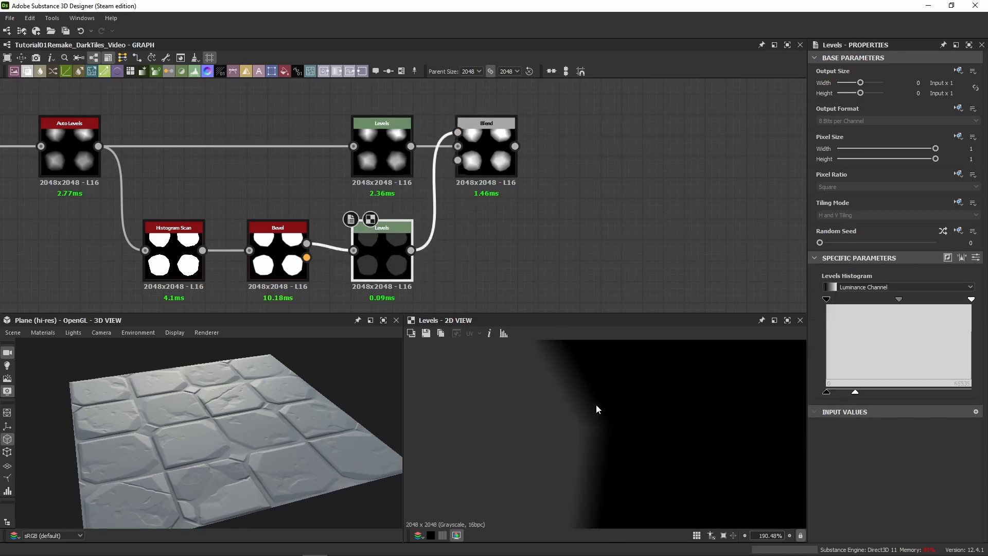
pyautogui.doubleClick(482, 146)
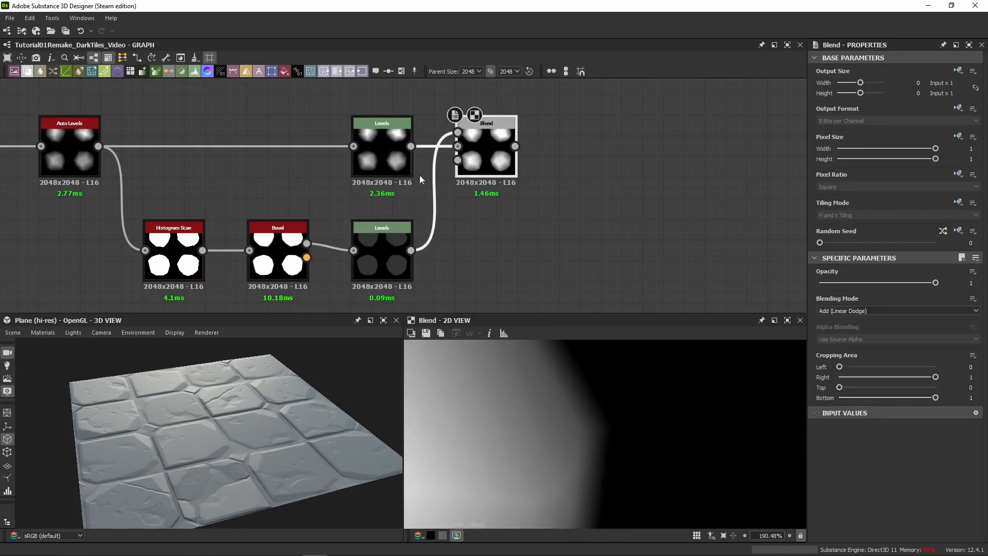
pyautogui.doubleClick(382, 155)
pyautogui.doubleClick(480, 141)
pyautogui.scroll(-3, 574, 416)
pyautogui.scroll(-2, 566, 415)
pyautogui.scroll(5, 576, 406)
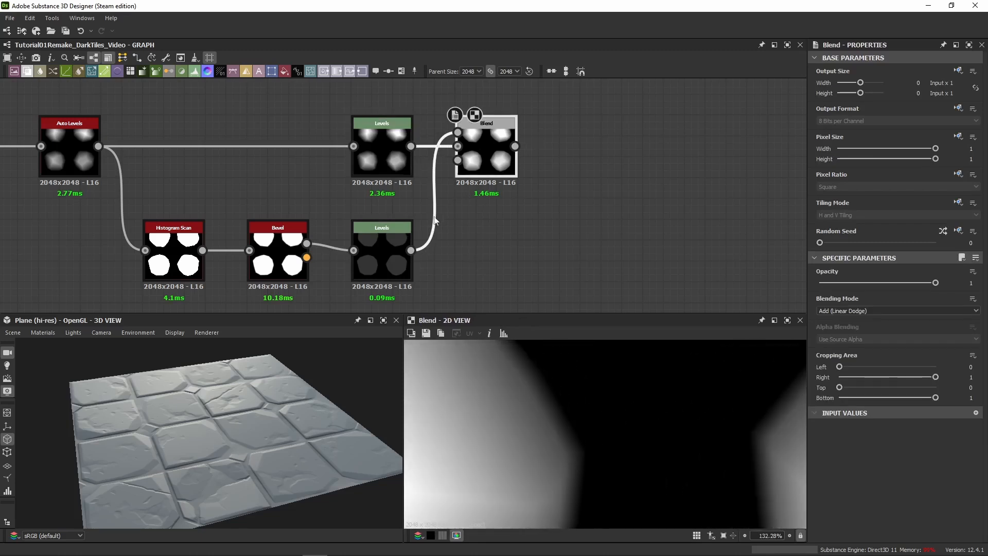
pyautogui.doubleClick(389, 257)
pyautogui.doubleClick(486, 154)
pyautogui.scroll(-2, 473, 352)
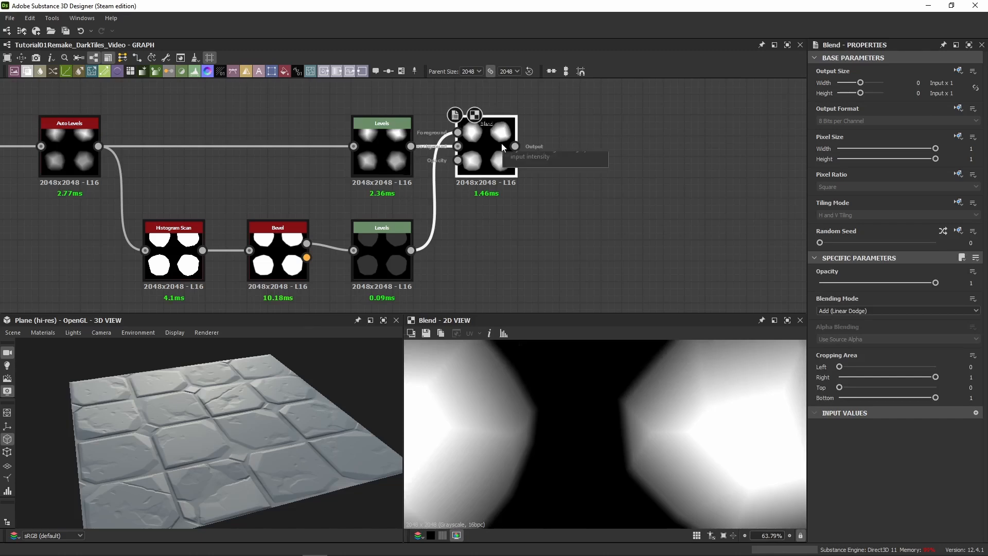
# Review the parameters of the two Levels nodes and the Blend node.
pyautogui.moveTo(618, 153); pyautogui.dragTo(410, 182, button='middle')
pyautogui.doubleClick(174, 267)
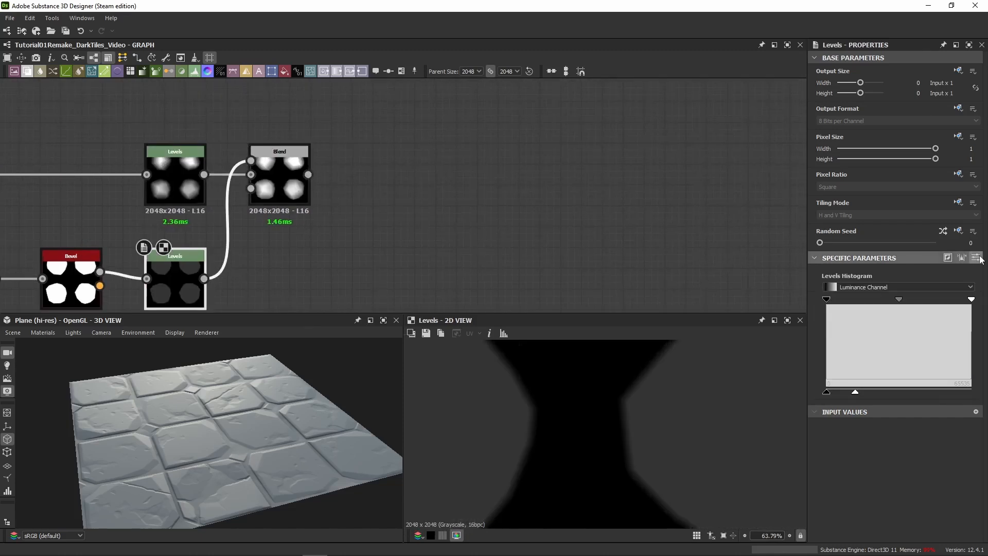
pyautogui.click(171, 193)
pyautogui.click(976, 257)
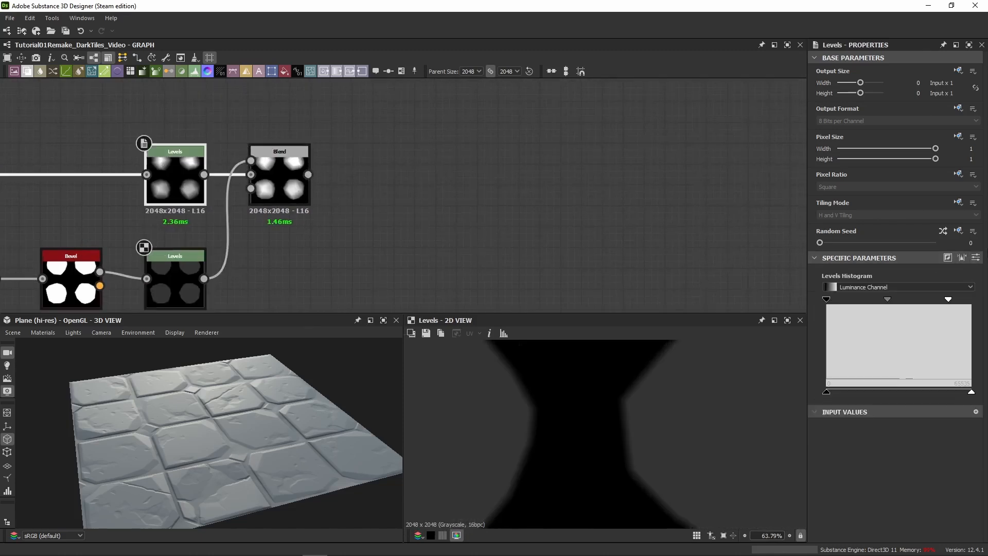
pyautogui.click(977, 257)
pyautogui.click(279, 185)
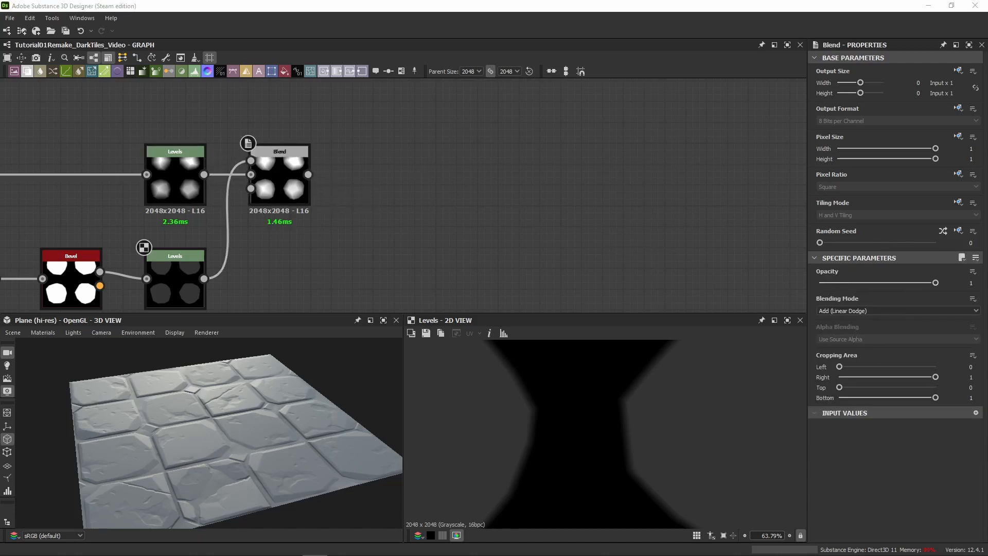
# Add a Blur HQ Grayscale node with Intensity 1.5 and Quality 1, fed by the Blend output.
pyautogui.doubleClick(393, 193)
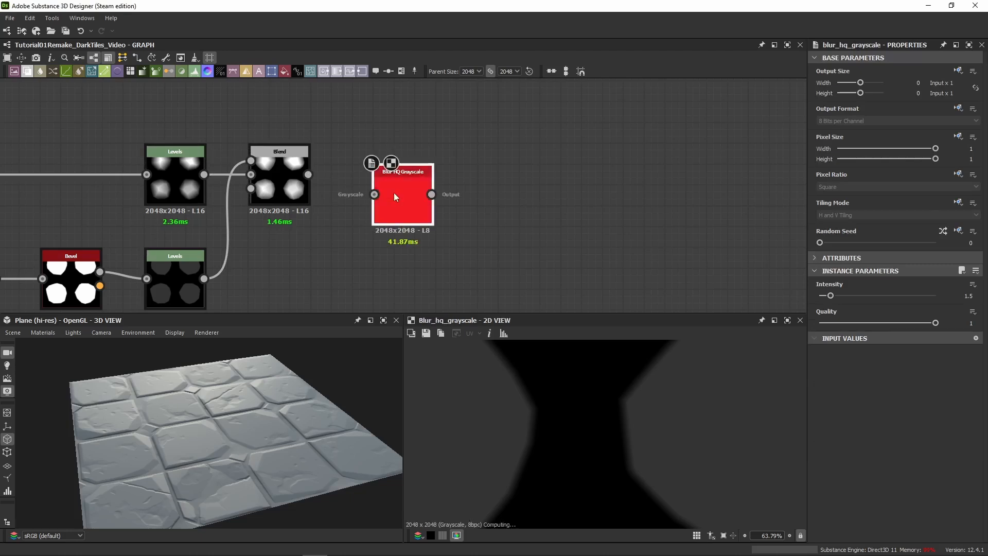
pyautogui.moveTo(393, 192); pyautogui.dragTo(381, 179)
pyautogui.moveTo(308, 174); pyautogui.dragTo(368, 173)
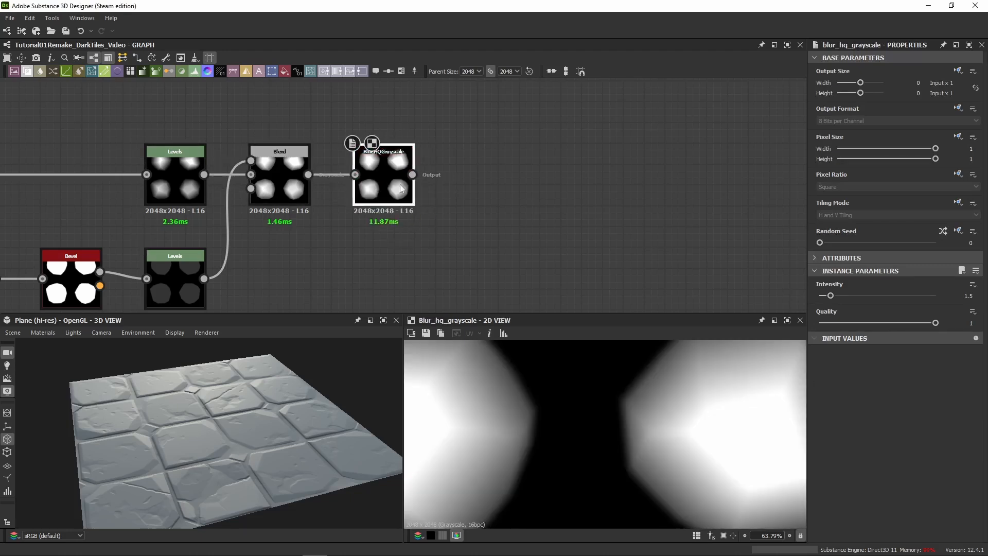
pyautogui.scroll(-5, 600, 393)
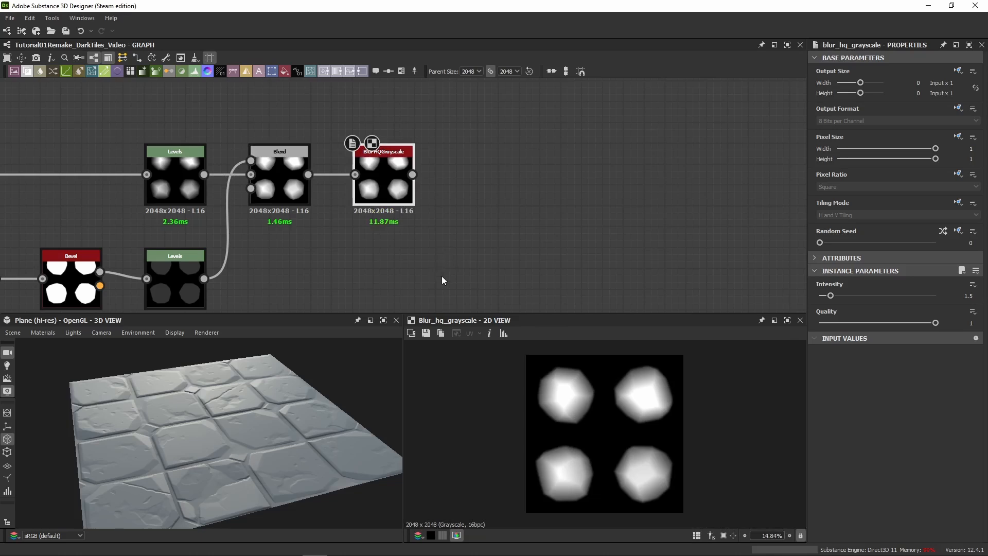
pyautogui.moveTo(428, 234); pyautogui.dragTo(303, 227, button='middle')
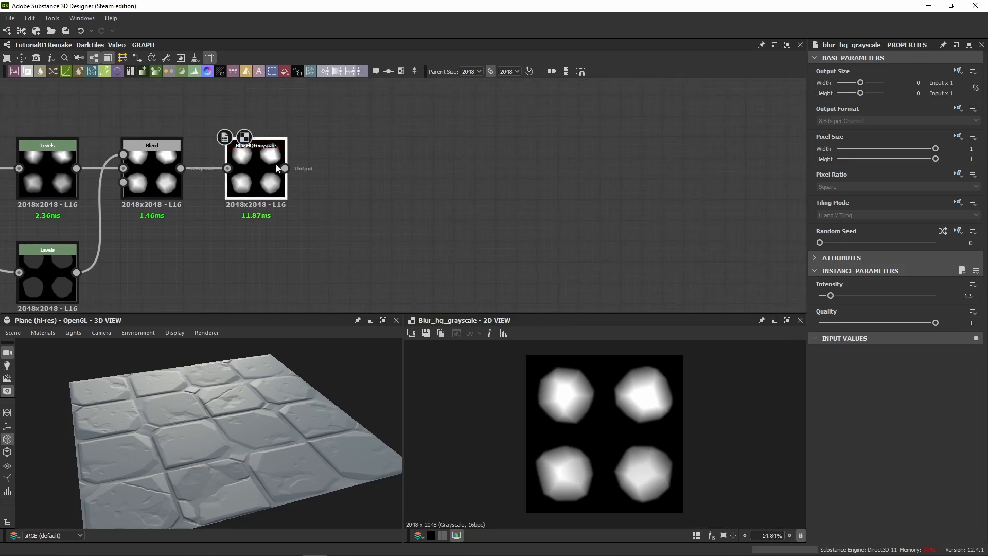
pyautogui.moveTo(307, 171); pyautogui.dragTo(222, 182, button='middle')
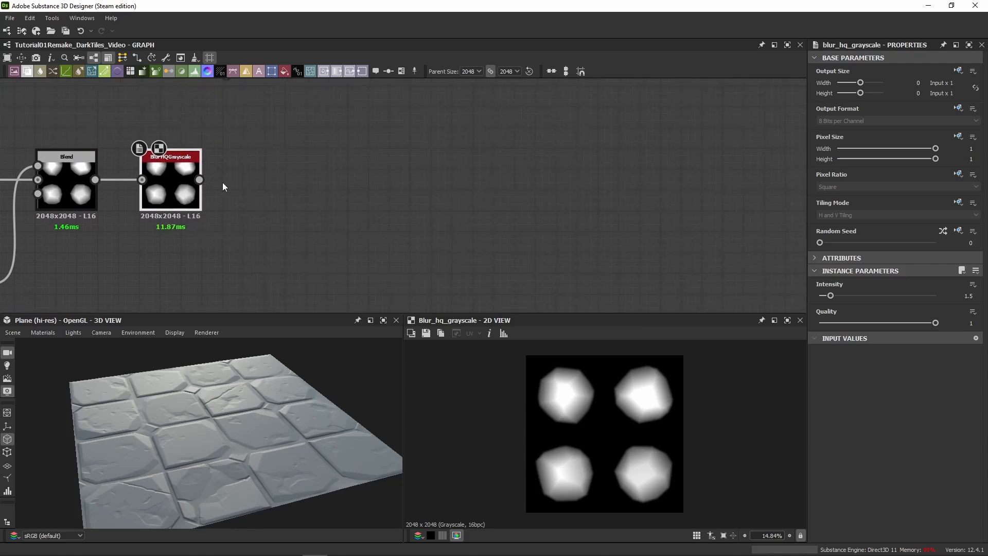
pyautogui.scroll(-4, 368, 190)
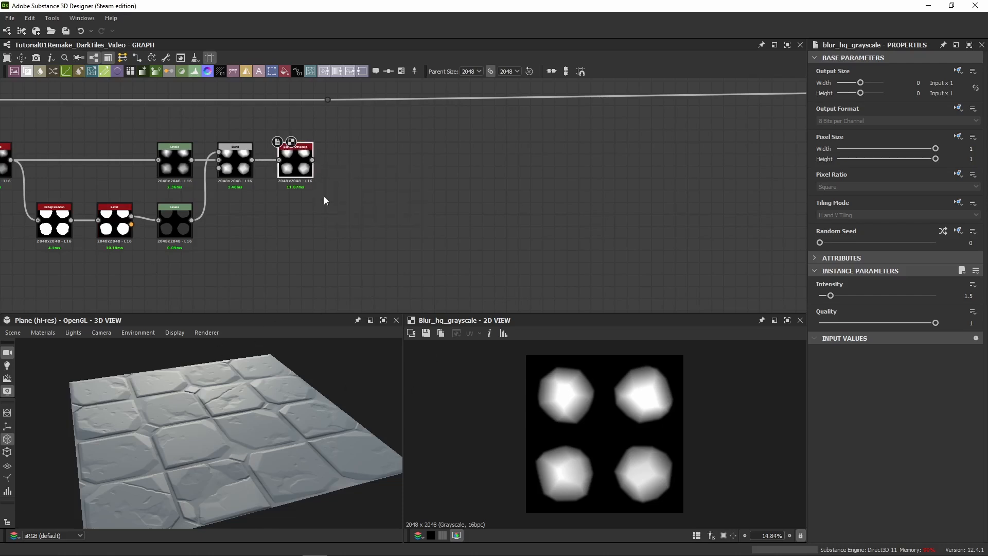
pyautogui.scroll(5, 321, 203)
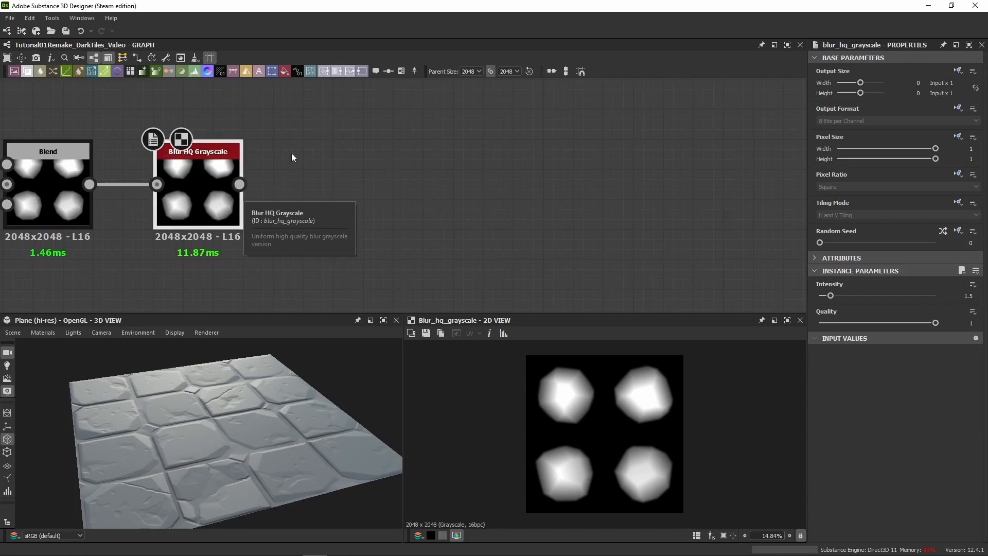
pyautogui.moveTo(289, 153); pyautogui.dragTo(253, 142, button='middle')
pyautogui.scroll(-1, 256, 139)
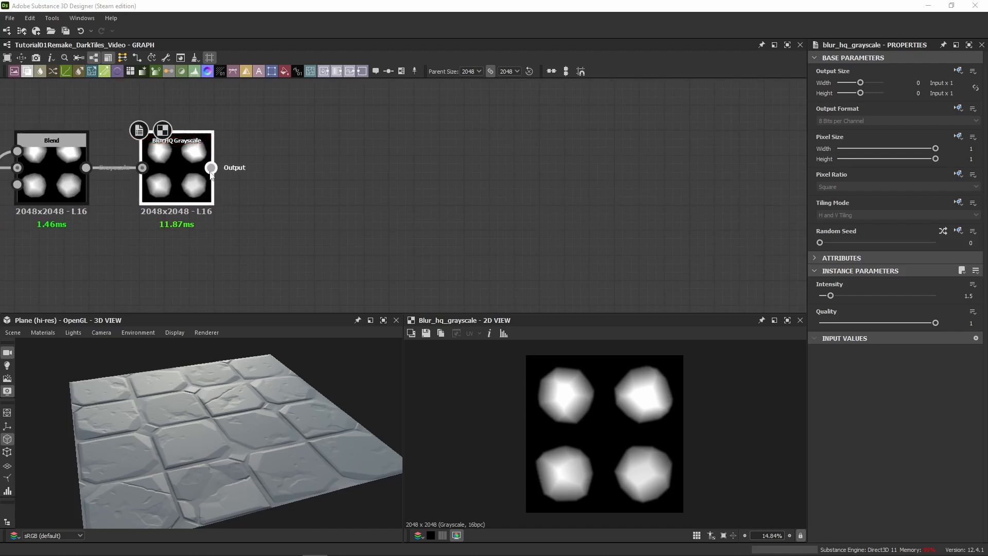
# Add a Transformation 2D node fed by the Blur HQ Grayscale output.
pyautogui.moveTo(211, 168); pyautogui.dragTo(381, 168)
pyautogui.click(307, 138)
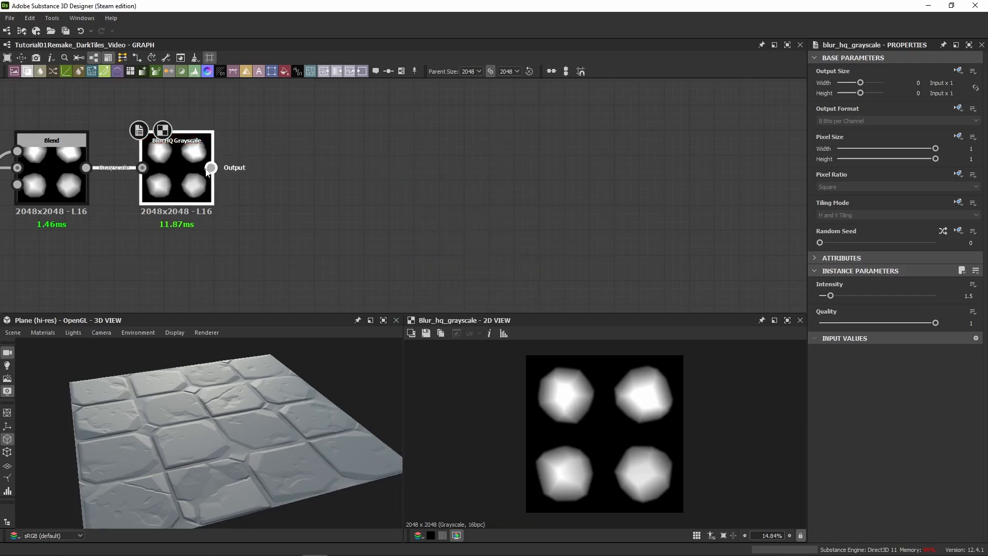
pyautogui.moveTo(210, 168); pyautogui.dragTo(309, 190)
pyautogui.click(362, 190)
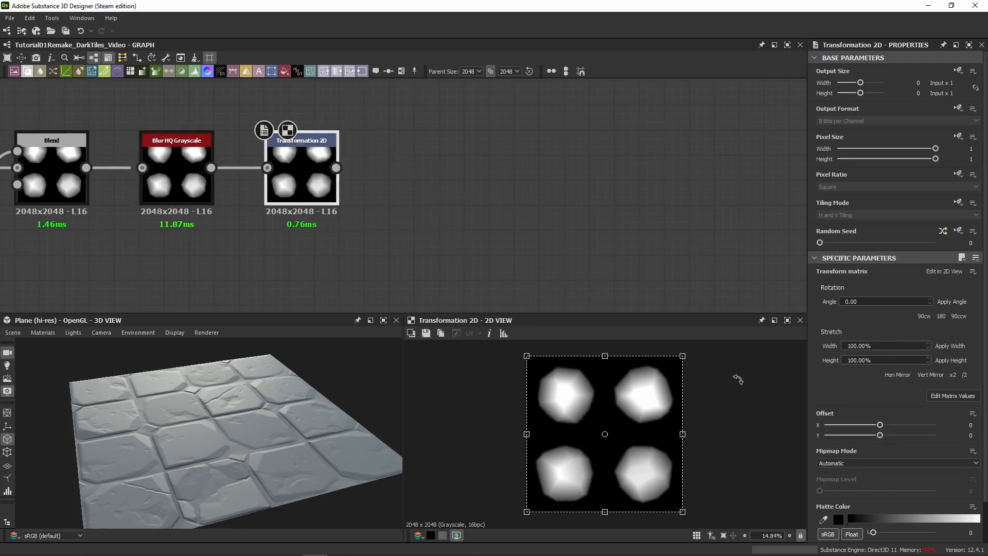
# Try halving and doubling the Transformation 2D pattern's scale, leaving it at twice the original size.
pyautogui.click(952, 374)
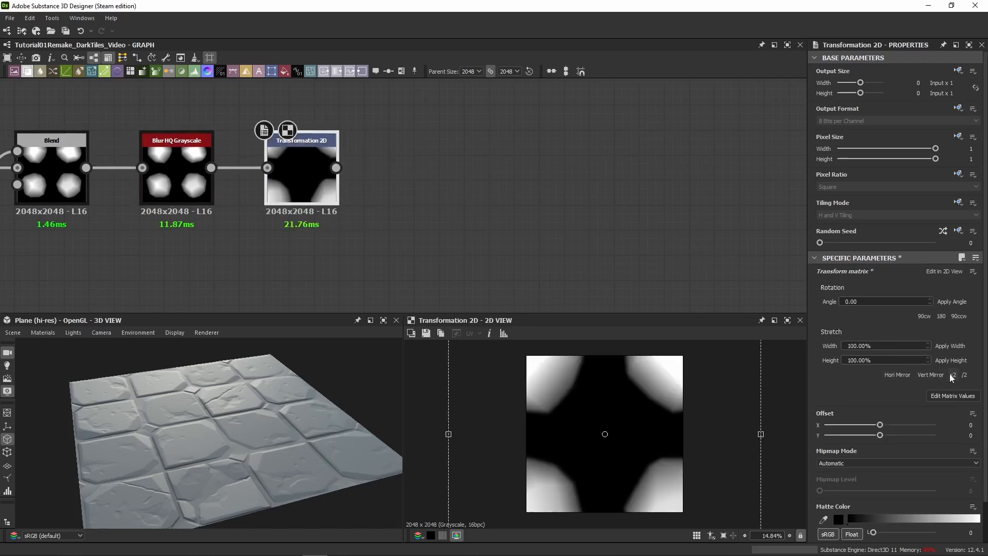
pyautogui.click(964, 374)
pyautogui.click(964, 374)
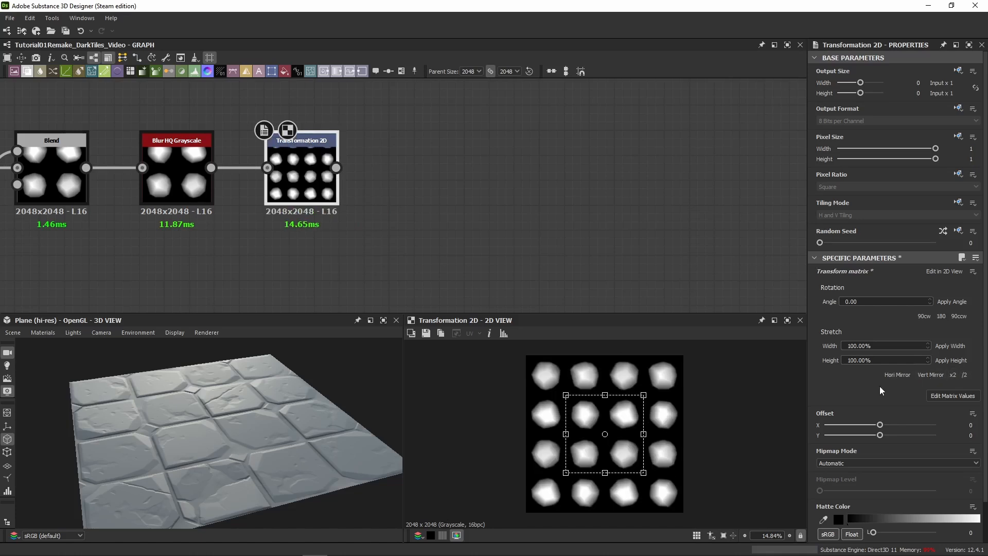
pyautogui.click(951, 375)
pyautogui.click(951, 375)
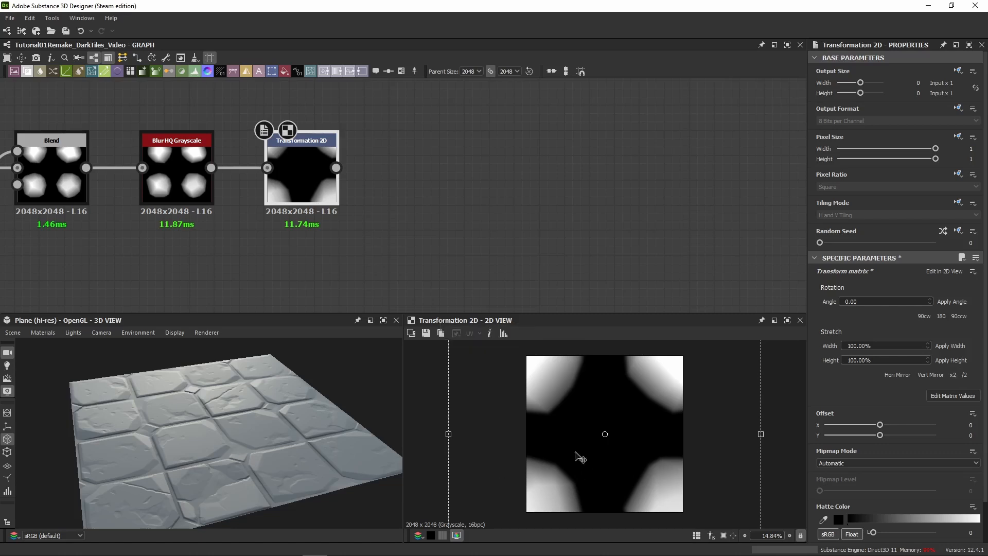
# Try offsetting the enlarged pattern to about -0.2417 in X and Y to isolate one stone, undo it and delete the Transformation 2D node.
pyautogui.scroll(-2, 614, 448)
pyautogui.moveTo(622, 440); pyautogui.dragTo(677, 489)
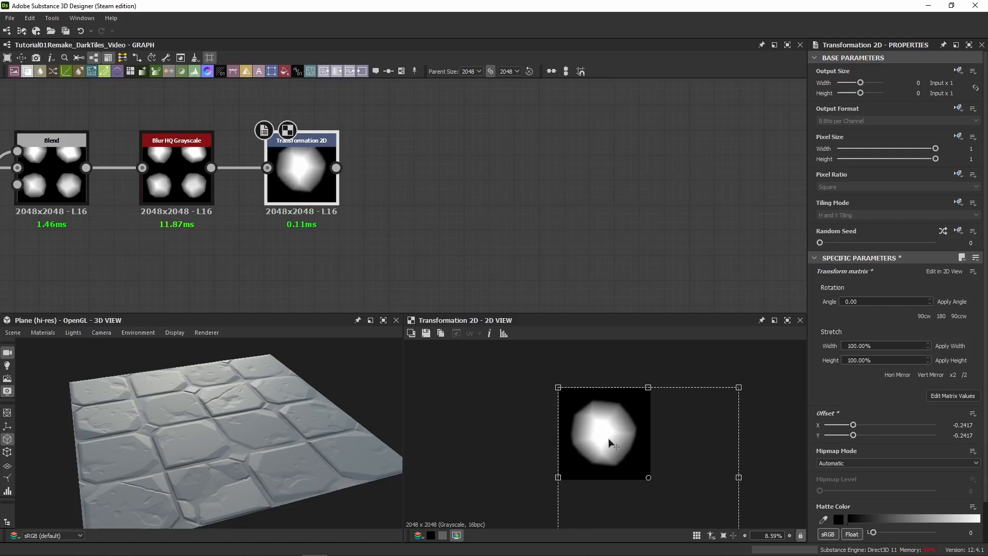
pyautogui.hotkey('ctrl', 'z')
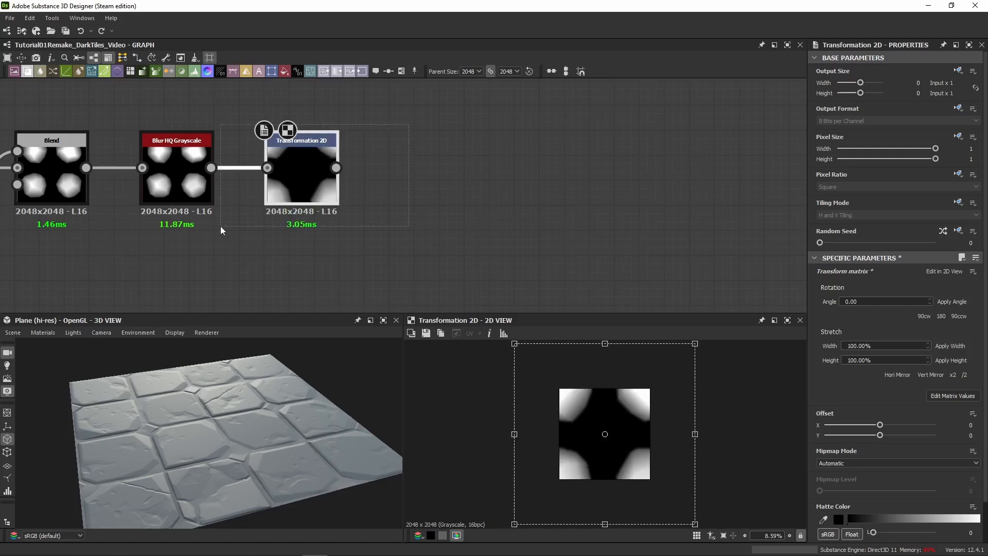
pyautogui.press('Delete')
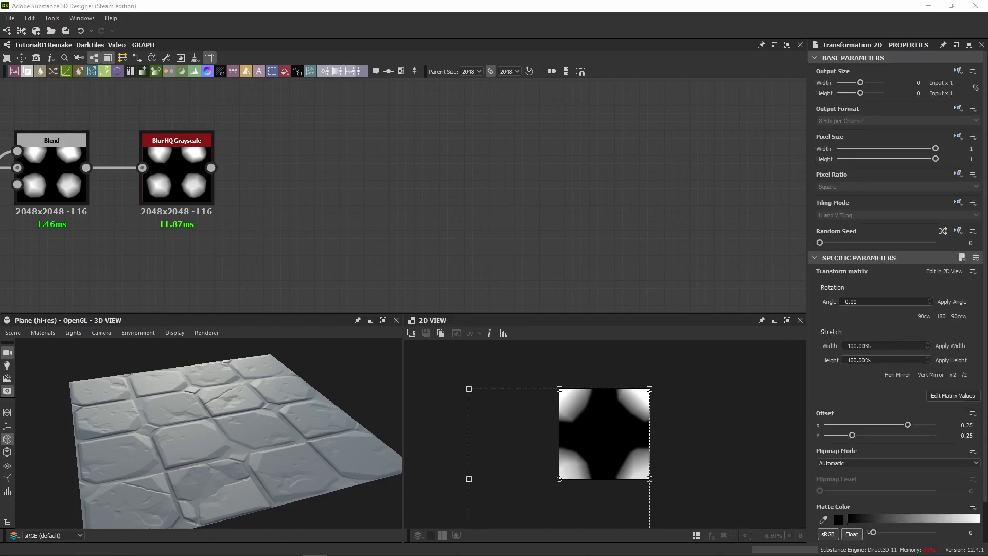
# Add a Transformation 2D node with matrix X1 and Y2 of 0.5 and offset X 0.25, Y -0.25, fed by the Blur HQ Grayscale output.
pyautogui.moveTo(395, 207); pyautogui.dragTo(302, 181)
pyautogui.click(950, 395)
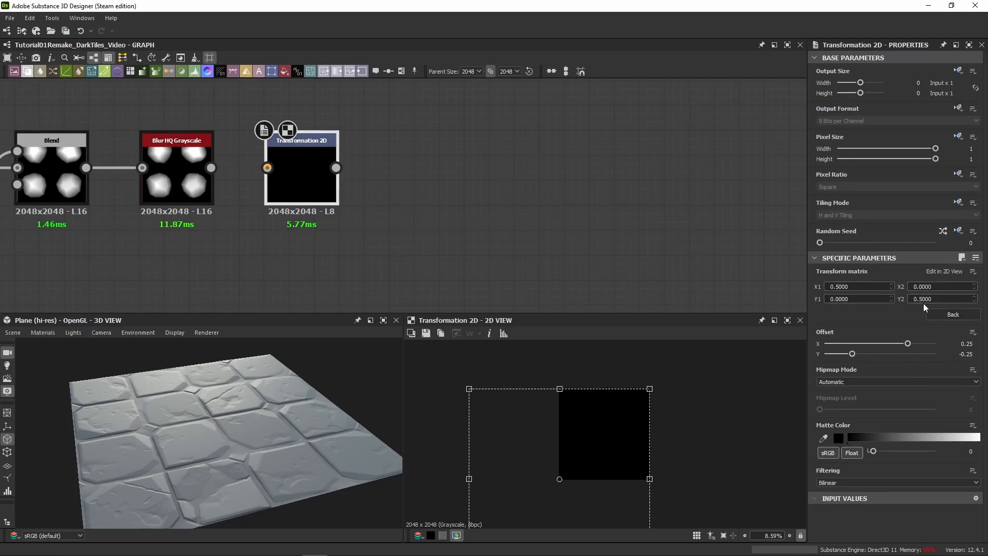
pyautogui.moveTo(211, 168); pyautogui.dragTo(267, 168)
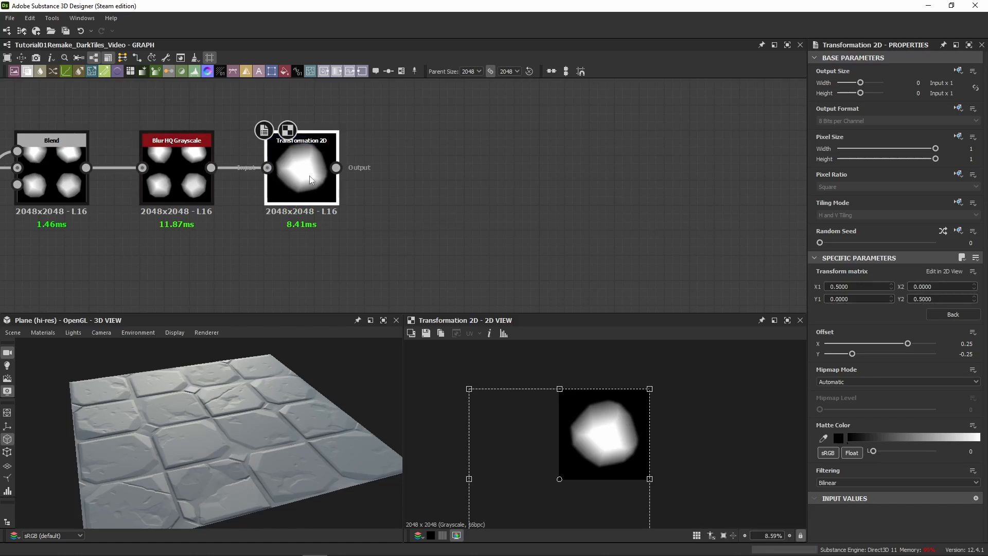
pyautogui.scroll(-3, 583, 432)
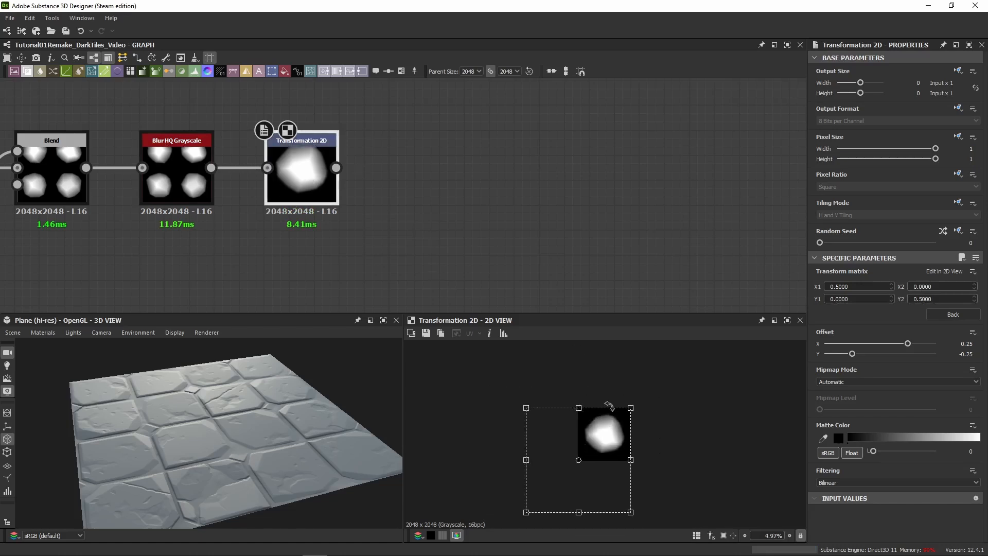
# Duplicate the Transformation 2D node with its input connection, place the copy below the first, and set its matrix X1 to -0.5.
pyautogui.moveTo(177, 248); pyautogui.dragTo(271, 244, button='middle')
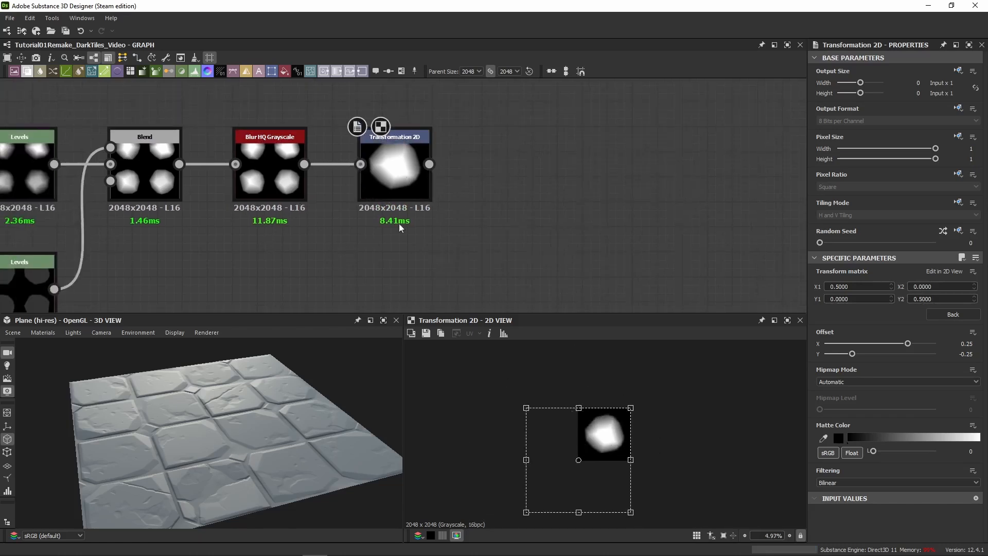
pyautogui.moveTo(414, 247); pyautogui.dragTo(434, 216, button='middle')
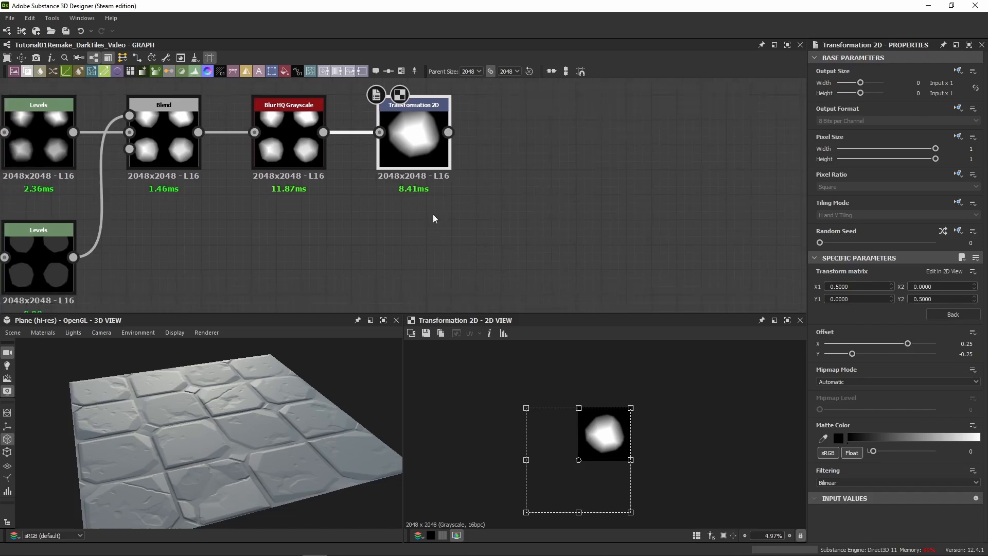
pyautogui.hotkey('ctrl', 'd')
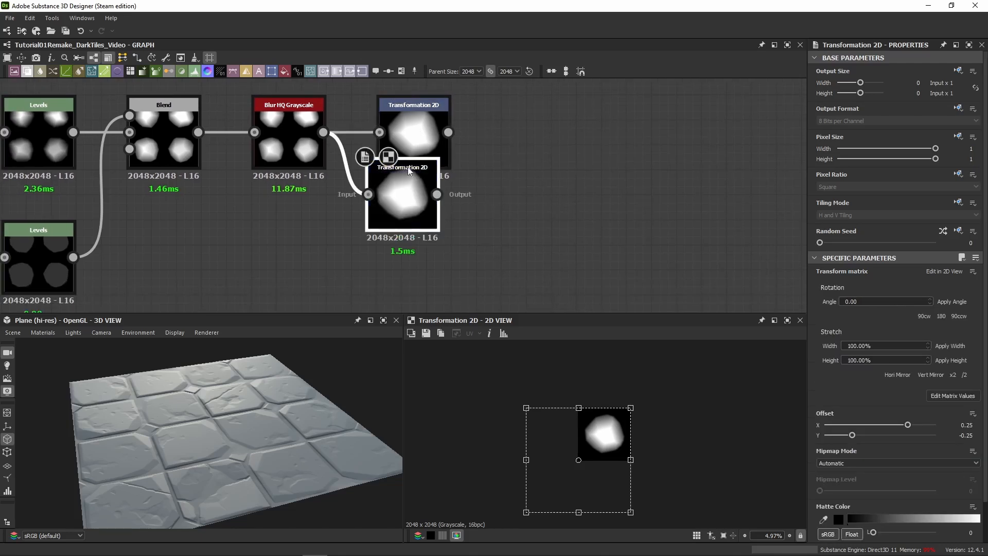
pyautogui.moveTo(407, 201); pyautogui.dragTo(418, 264)
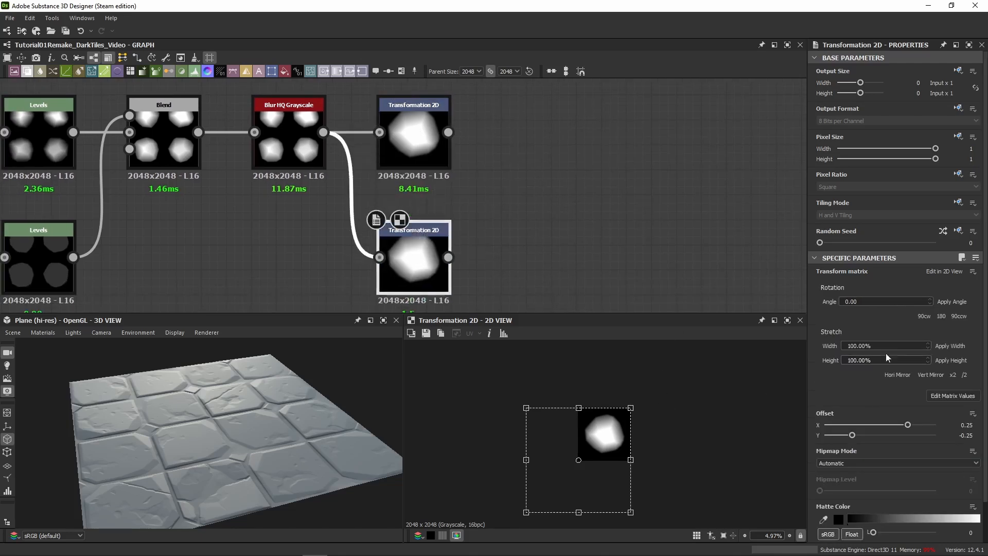
pyautogui.click(952, 396)
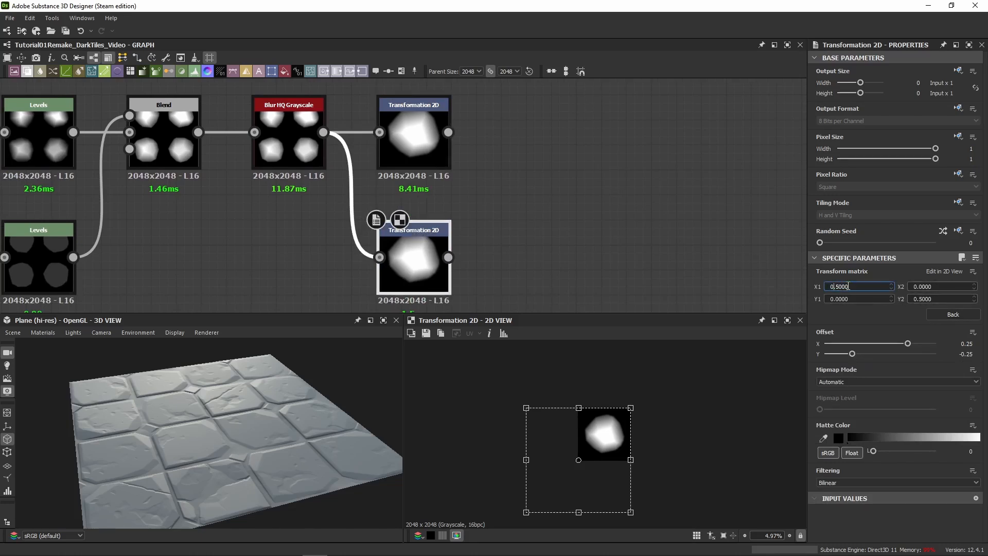
pyautogui.press('Left')
pyautogui.write('-')
pyautogui.press('Return')
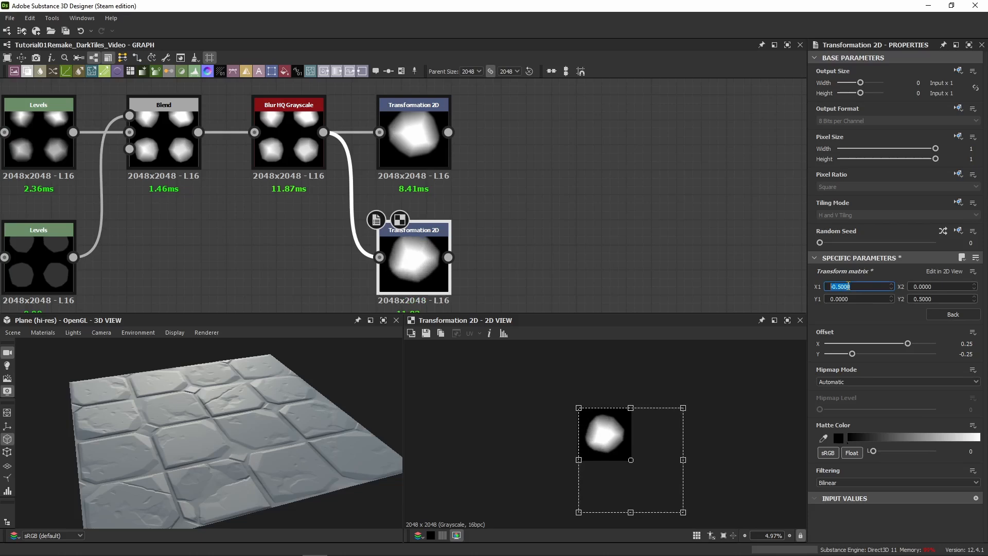
pyautogui.click(553, 261)
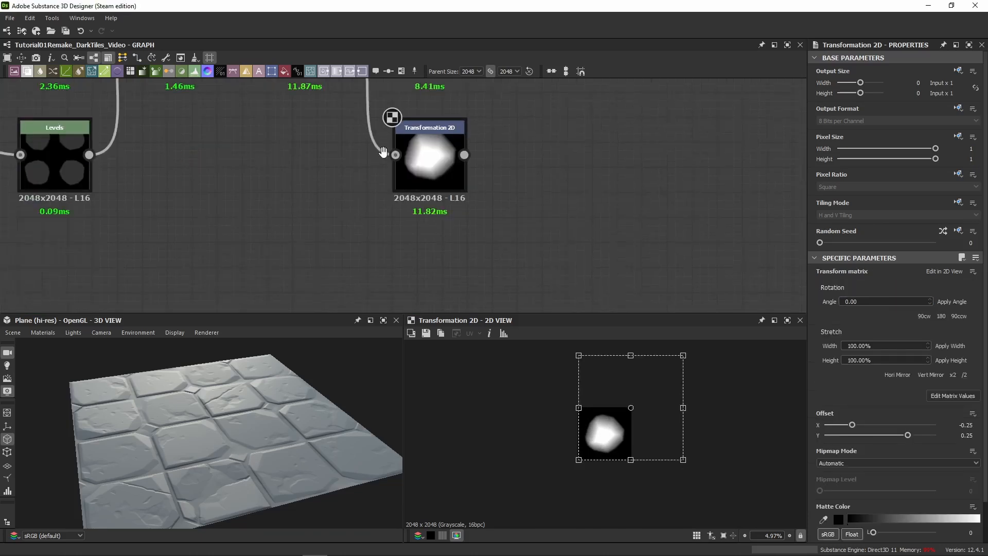
# Paste a third Transformation 2D node with offset X -0.25, Y 0.25 below the second and feed it from Blur HQ Grayscale.
pyautogui.hotkey('ctrl', 'd')
pyautogui.scroll(-3, 553, 260)
pyautogui.moveTo(553, 259); pyautogui.dragTo(537, 235, button='middle')
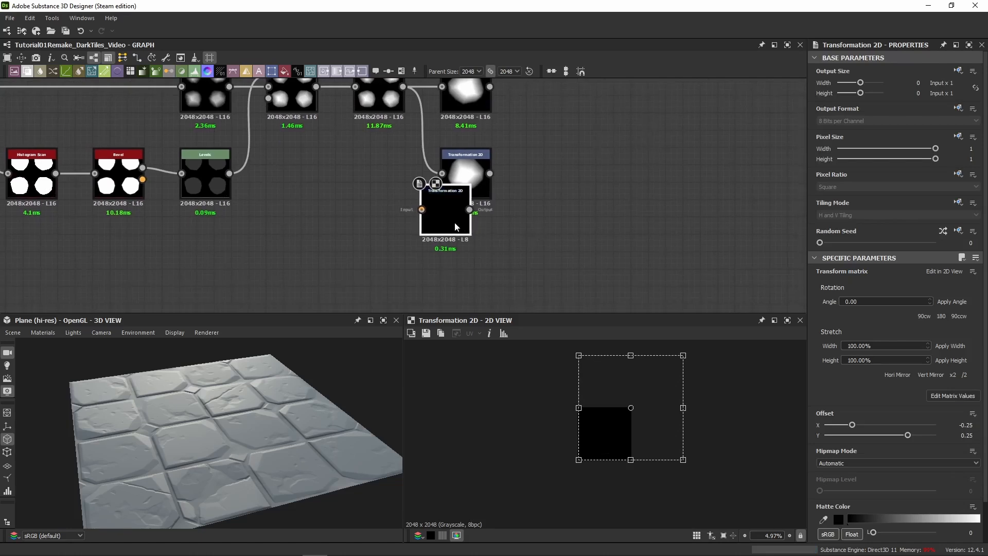
pyautogui.moveTo(456, 220); pyautogui.dragTo(476, 269)
pyautogui.moveTo(403, 87); pyautogui.dragTo(442, 260)
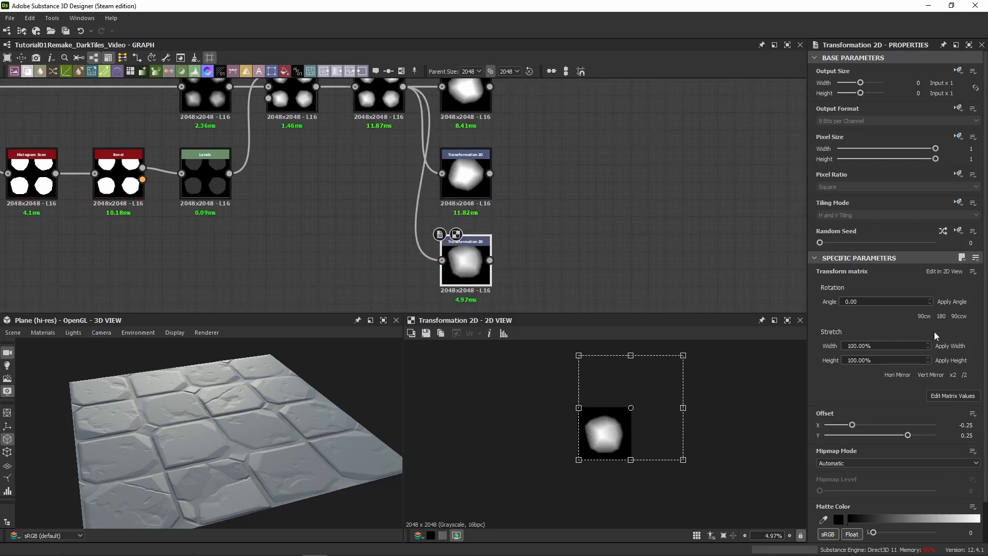
pyautogui.click(960, 396)
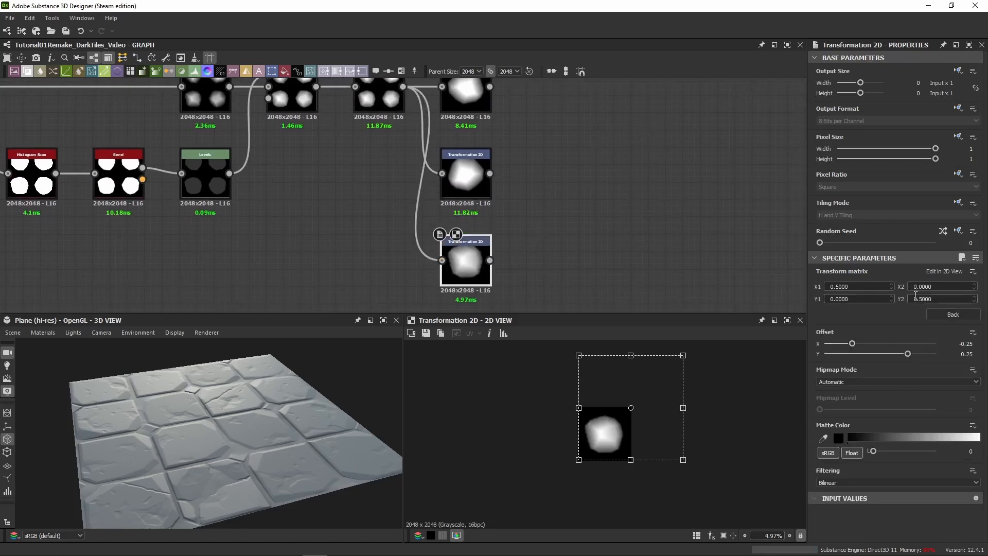
# Paste a fourth Transformation 2D node with offset X 0.25, Y 0.25 below the third and feed it from Blur HQ Grayscale.
pyautogui.moveTo(563, 211); pyautogui.dragTo(540, 170, button='middle')
pyautogui.scroll(-2, 540, 170)
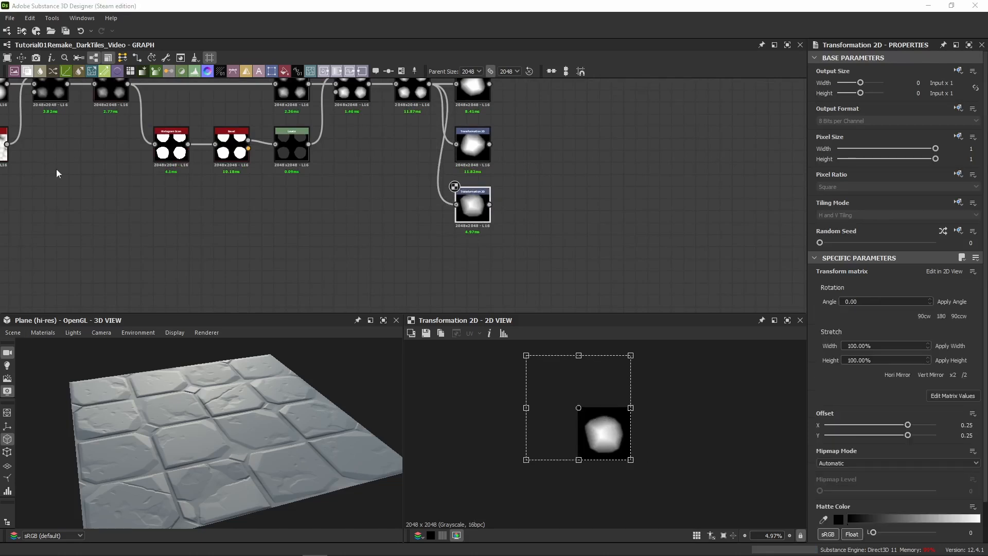
pyautogui.click(448, 298)
pyautogui.hotkey('ctrl', 'v')
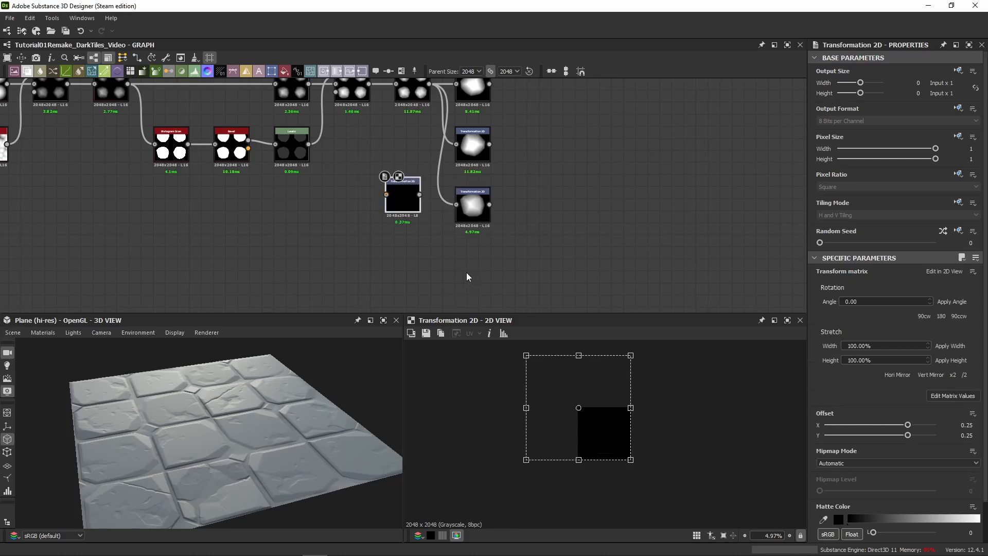
pyautogui.moveTo(402, 193); pyautogui.dragTo(475, 259)
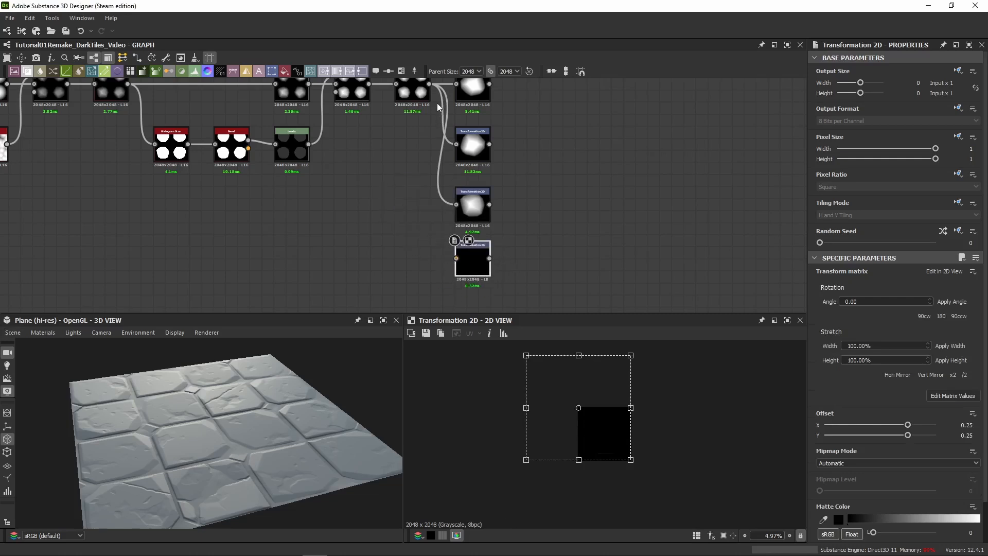
pyautogui.moveTo(429, 83); pyautogui.dragTo(466, 250)
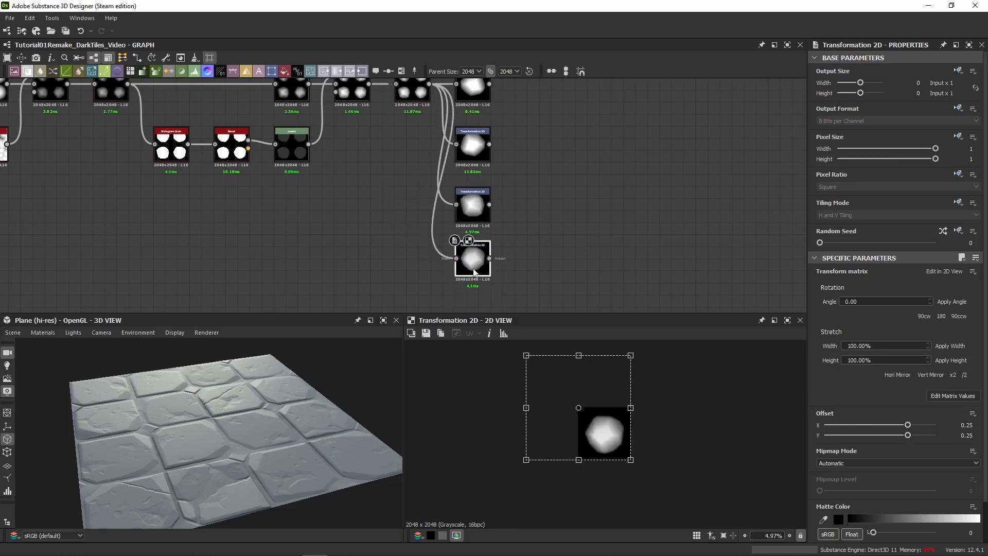
pyautogui.click(952, 396)
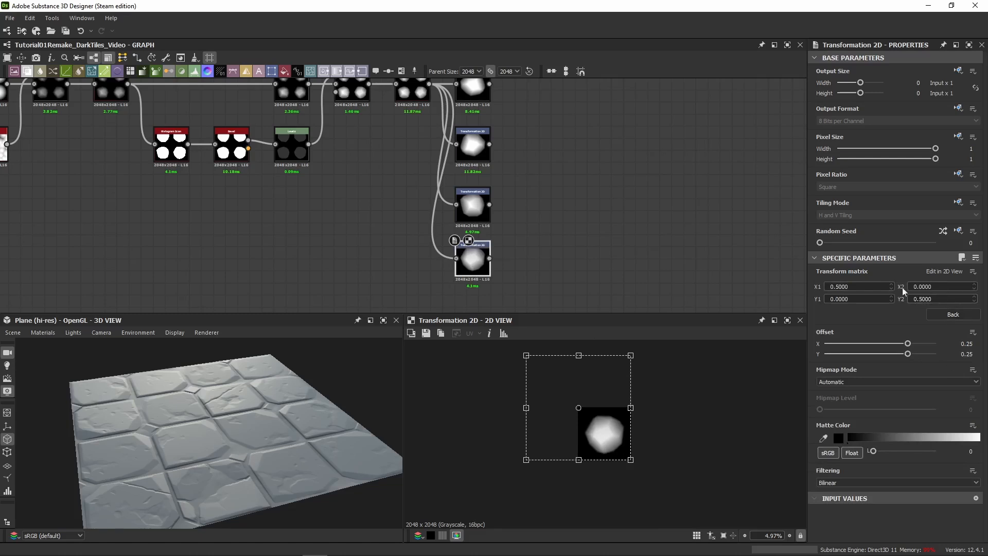
# Add a Tile Sampler node beside the column of four Transformation 2D nodes.
pyautogui.moveTo(526, 163); pyautogui.dragTo(523, 188, button='middle')
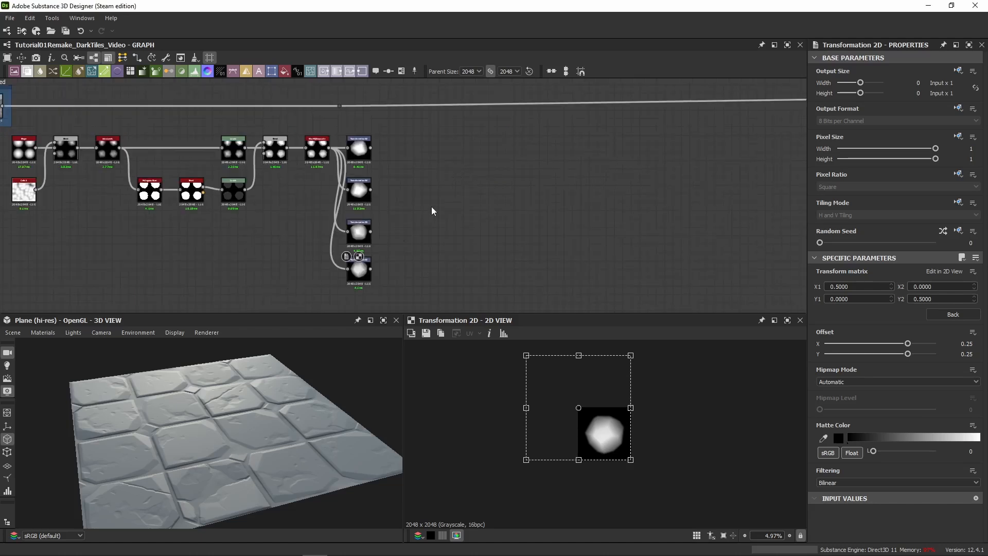
pyautogui.press('space')
pyautogui.write('tile sampler')
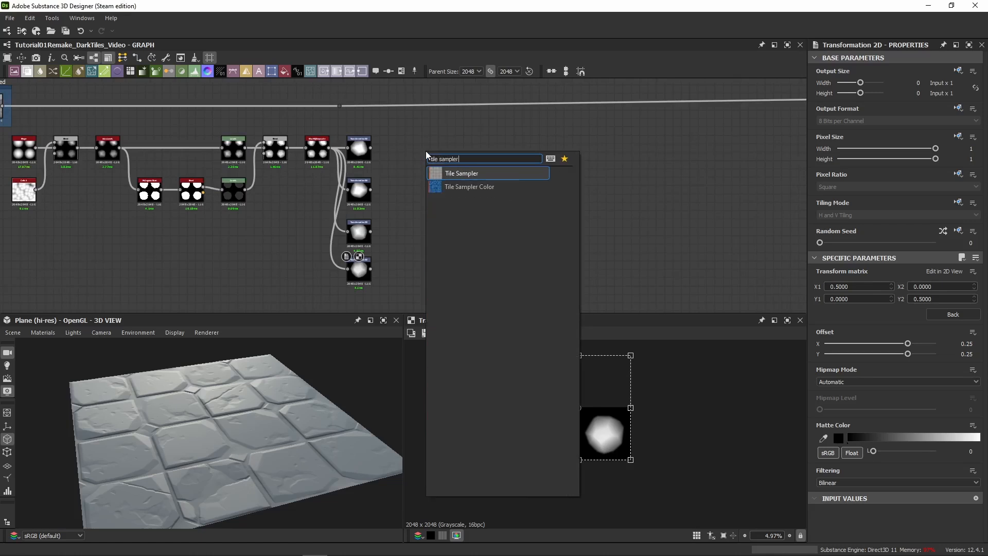
pyautogui.press('Return')
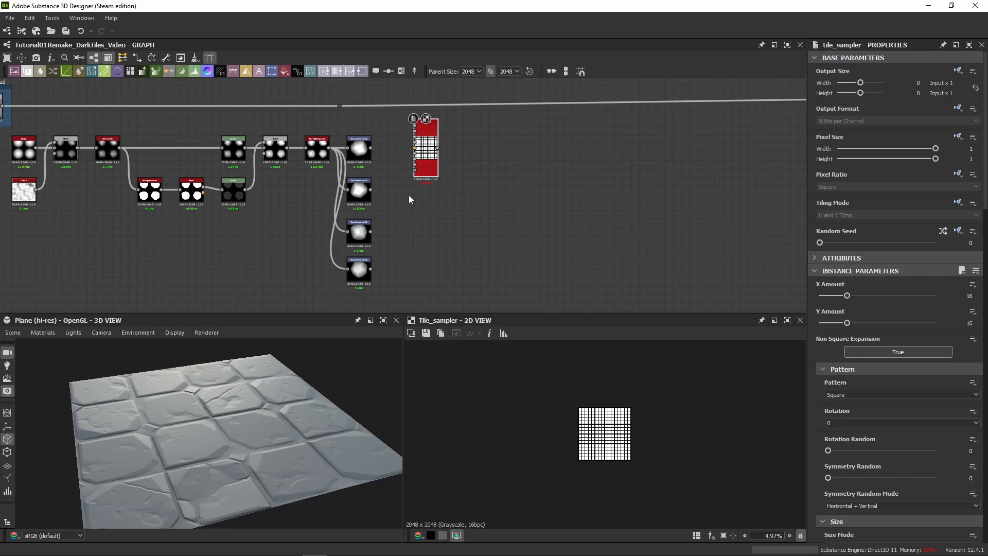
pyautogui.moveTo(429, 139); pyautogui.dragTo(362, 290)
pyautogui.scroll(3, 388, 214)
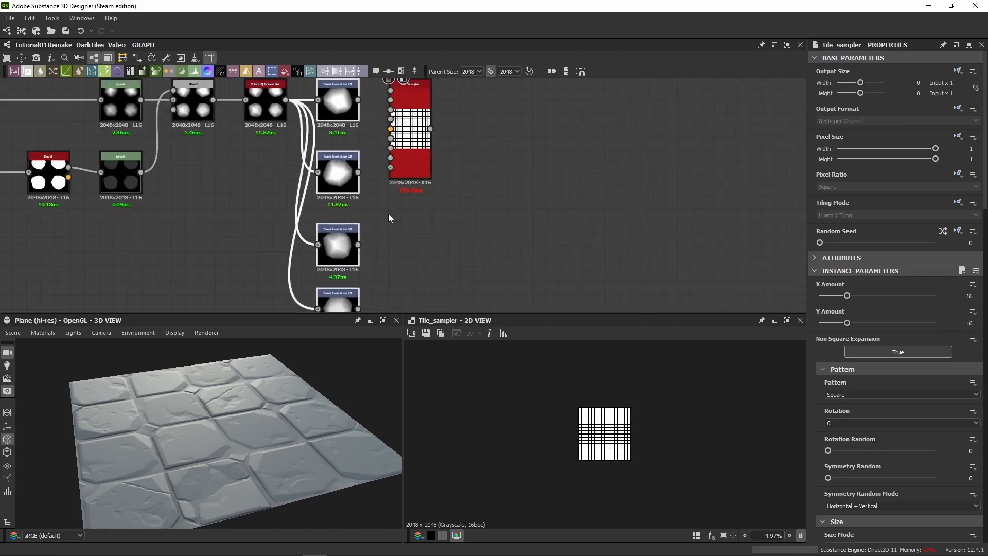
# Set the Tile Sampler's Pattern to Pattern Input with a Pattern Input Number of 4, and align the node with the top Transformation 2D.
pyautogui.click(418, 159)
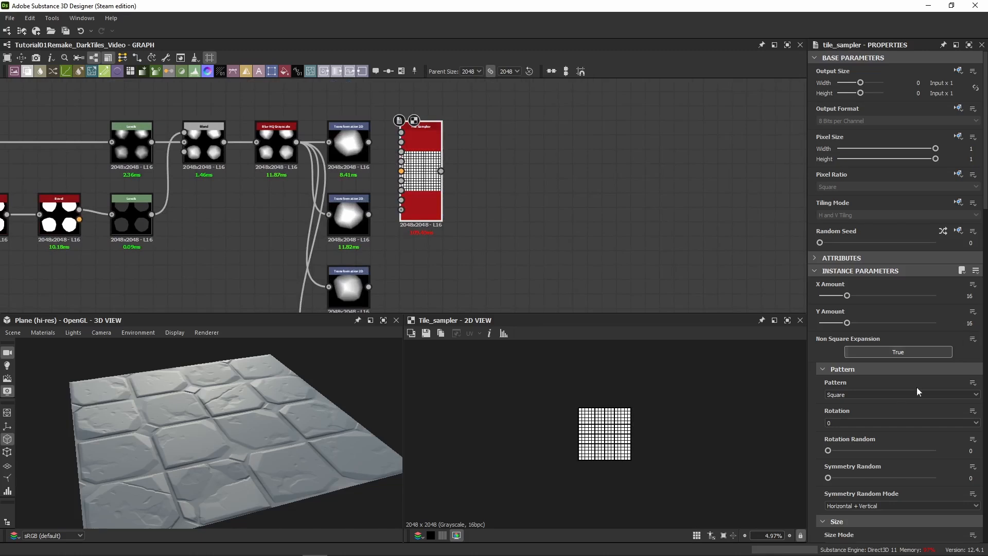
pyautogui.click(839, 395)
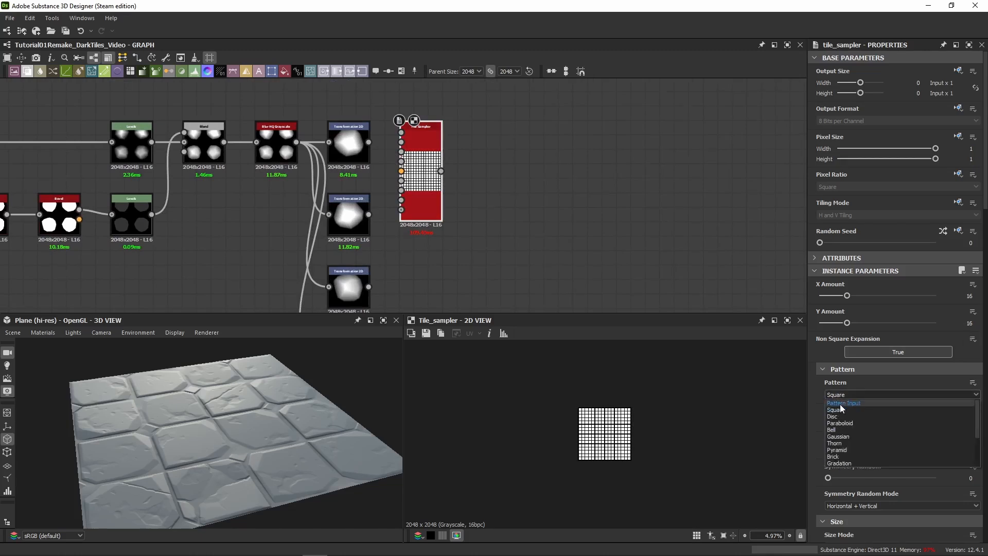
pyautogui.click(843, 403)
pyautogui.moveTo(829, 422); pyautogui.dragTo(887, 428)
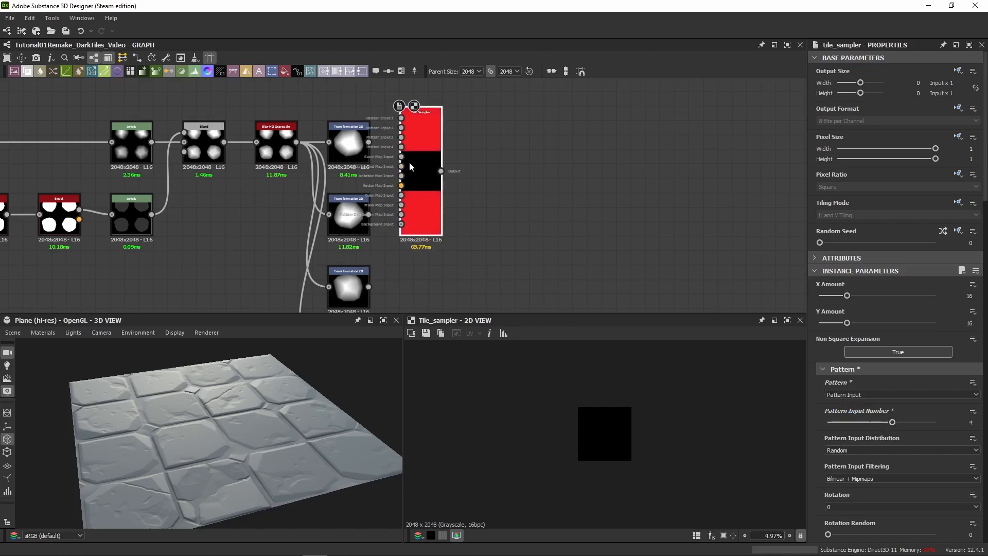
pyautogui.moveTo(409, 161); pyautogui.dragTo(412, 176)
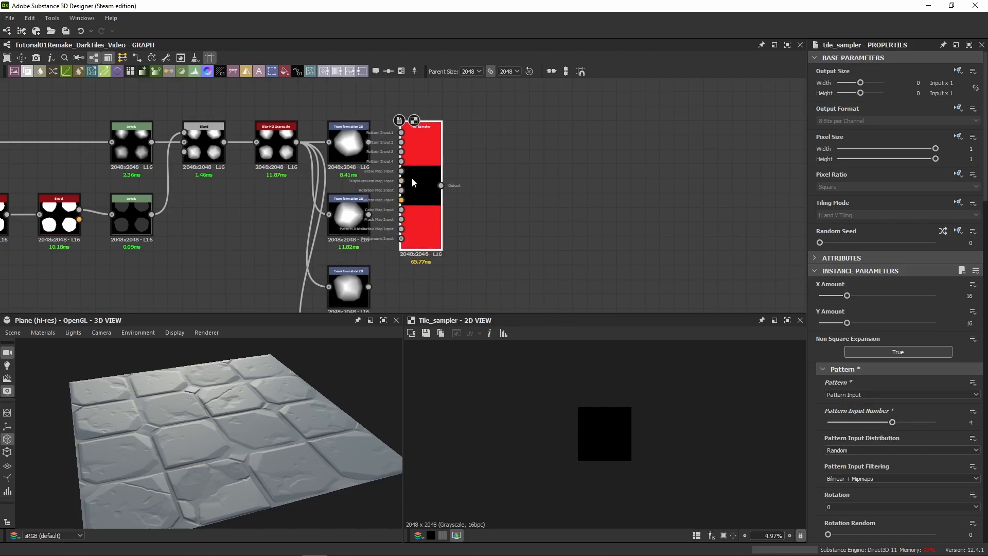
pyautogui.click(425, 215)
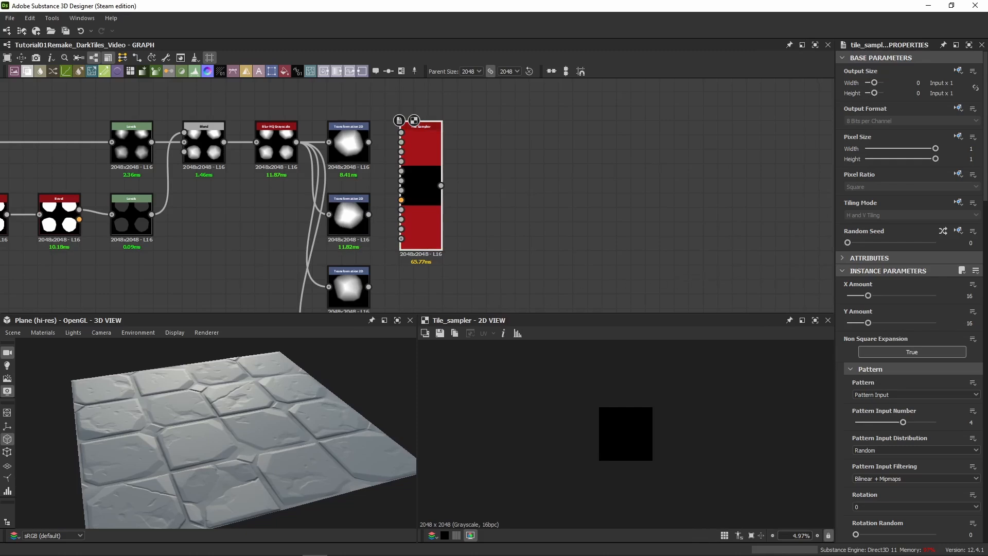
# Set the Tile Sampler's X Amount and Y Amount to 4.
pyautogui.click(982, 295)
pyautogui.write('4')
pyautogui.press('Tab')
pyautogui.write('4')
pyautogui.press('Return')
# Connect the four Transformation 2D outputs to the Tile Sampler's Pattern 1 to Pattern 4 inputs in order.
pyautogui.scroll(2, 381, 165)
pyautogui.moveTo(364, 134); pyautogui.dragTo(413, 120)
pyautogui.moveTo(365, 238); pyautogui.dragTo(424, 138)
pyautogui.moveTo(402, 228); pyautogui.dragTo(418, 174, button='middle')
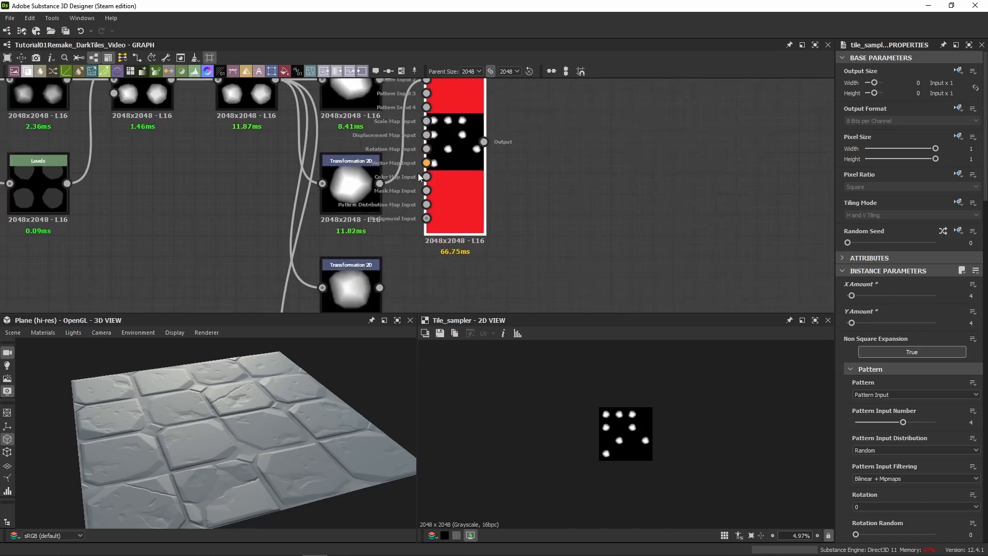
pyautogui.scroll(-3, 417, 173)
pyautogui.moveTo(396, 241); pyautogui.dragTo(418, 137)
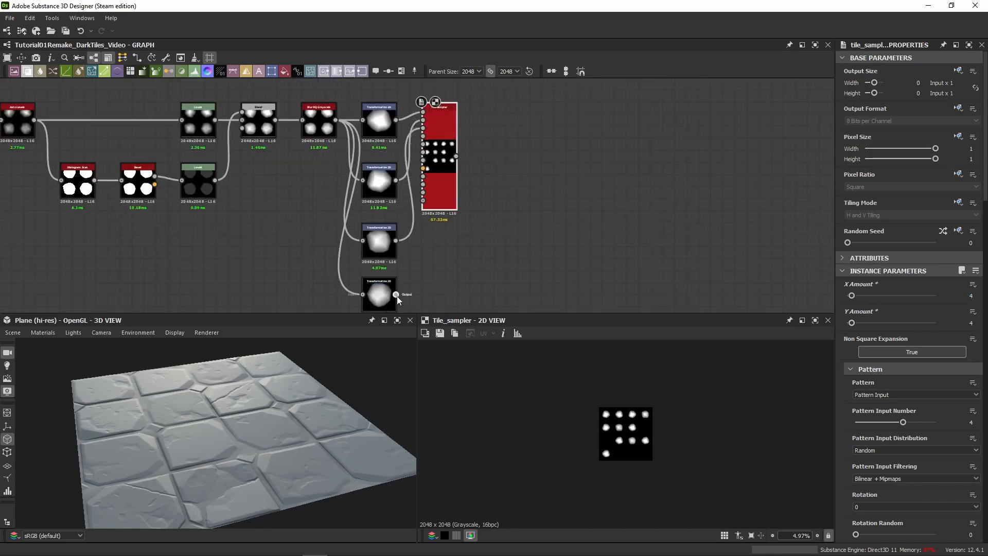
pyautogui.moveTo(395, 294); pyautogui.dragTo(423, 152)
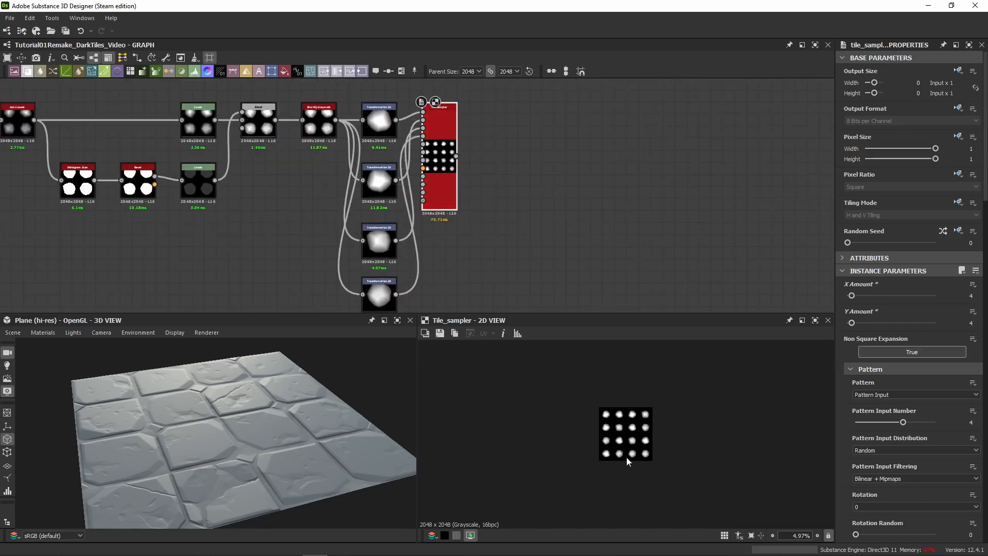
# Set the Tile Sampler's Size Random X to 0.25, Scale to 0.125 and Scale Random to 0.2.
pyautogui.scroll(2, 626, 410)
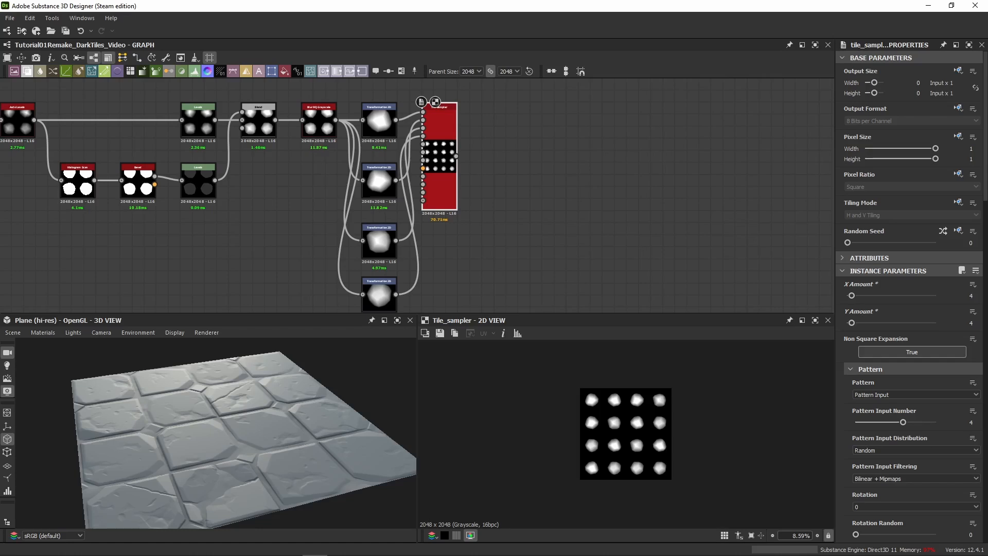
pyautogui.scroll(-14, 843, 358)
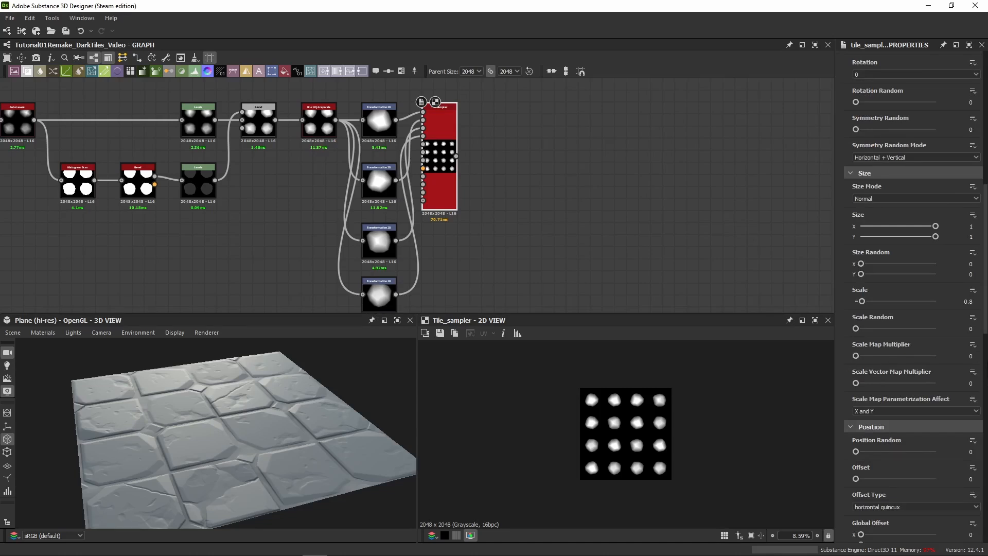
pyautogui.doubleClick(970, 263)
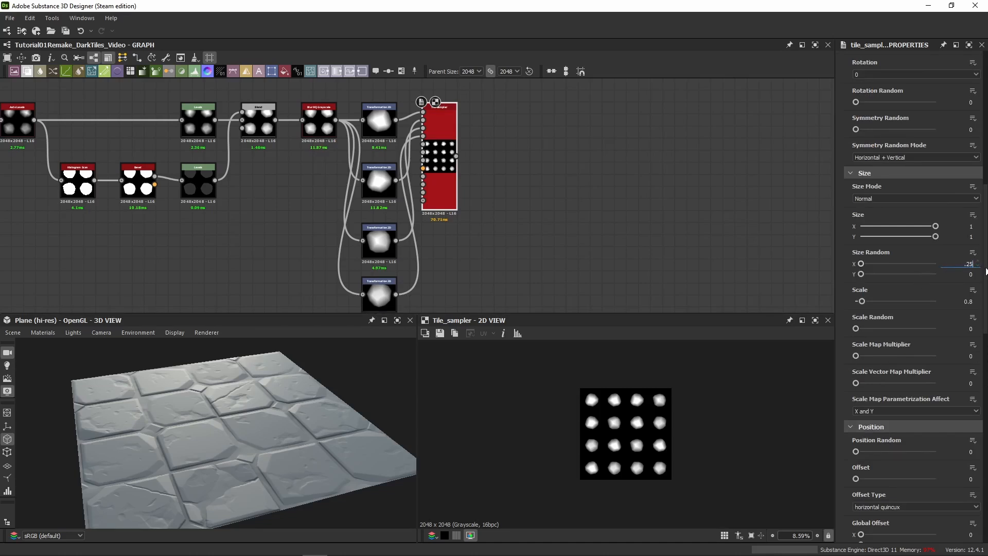
pyautogui.press('Return')
pyautogui.doubleClick(969, 301)
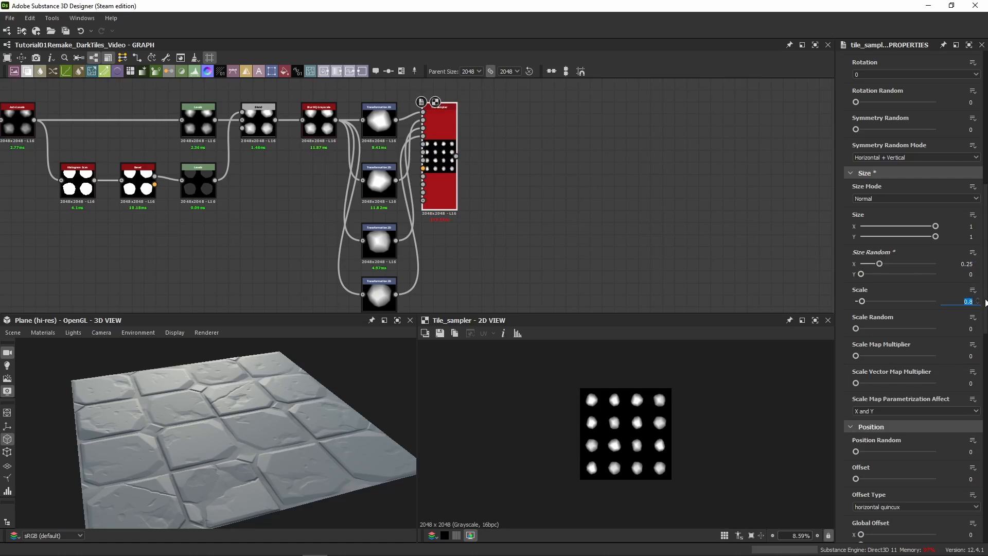
pyautogui.write('.125')
pyautogui.press('Return')
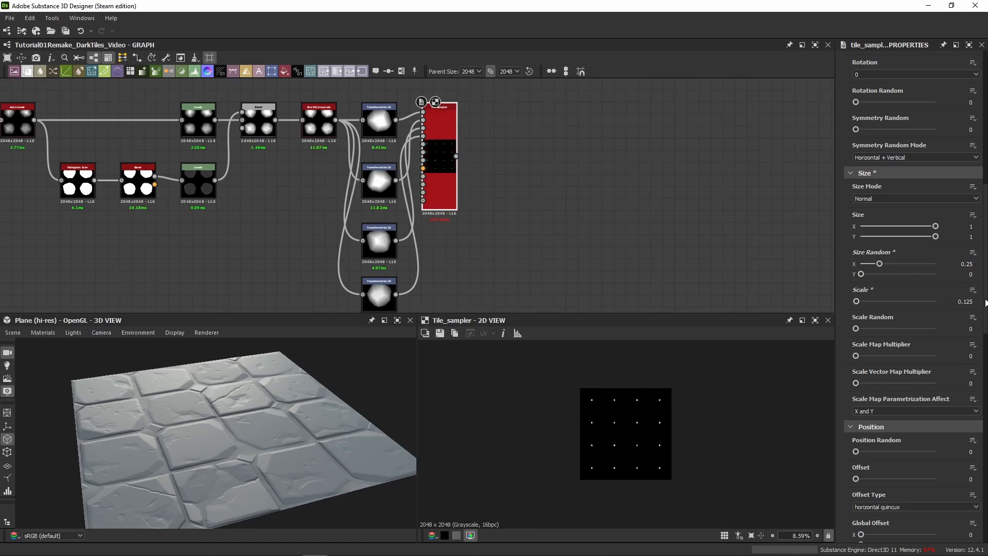
pyautogui.doubleClick(967, 328)
pyautogui.write('.2')
pyautogui.press('Return')
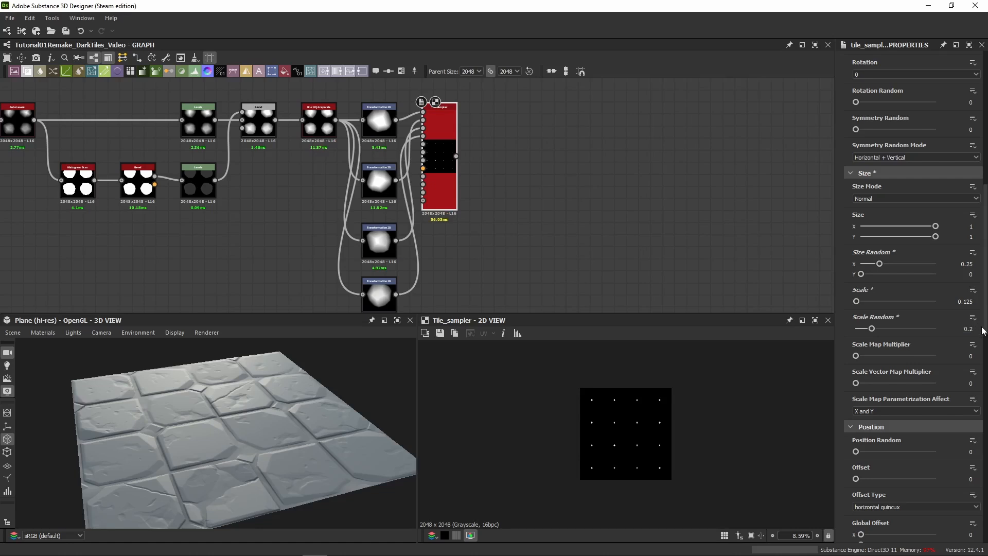
# Set the Tile Sampler's Position Random to 10 and Offset to 1.
pyautogui.scroll(-6, 934, 352)
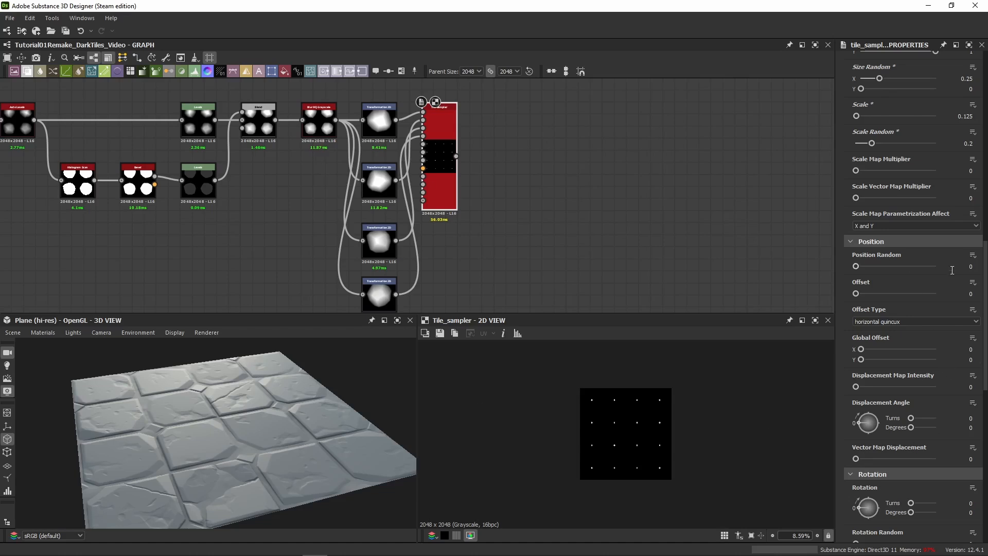
pyautogui.doubleClick(969, 267)
pyautogui.write('10')
pyautogui.press('Return')
pyautogui.write('1')
pyautogui.press('Return')
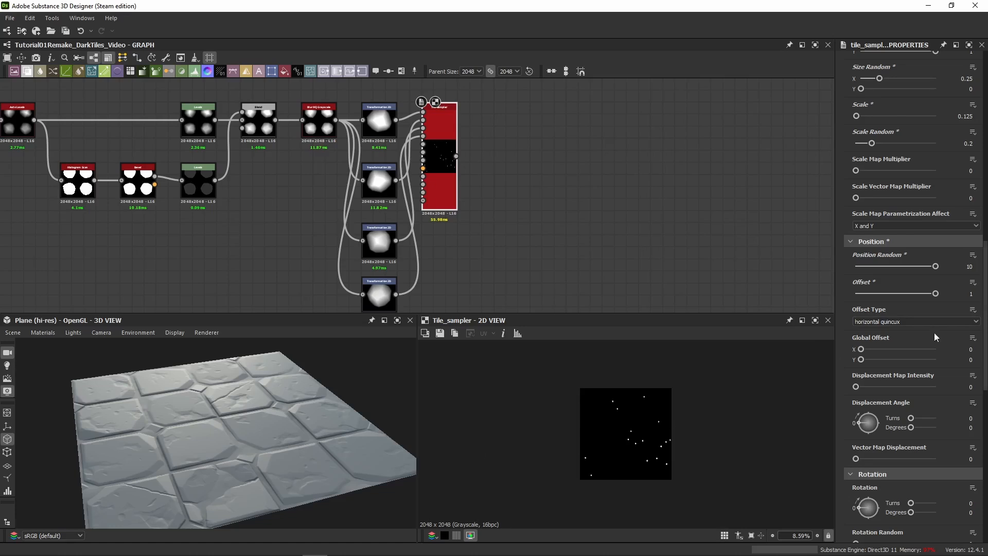
# Reset the Tile Sampler's accidentally changed Displacement Map Intensity to 0.
pyautogui.scroll(-7, 962, 384)
pyautogui.scroll(1, 961, 387)
pyautogui.scroll(-3, 918, 347)
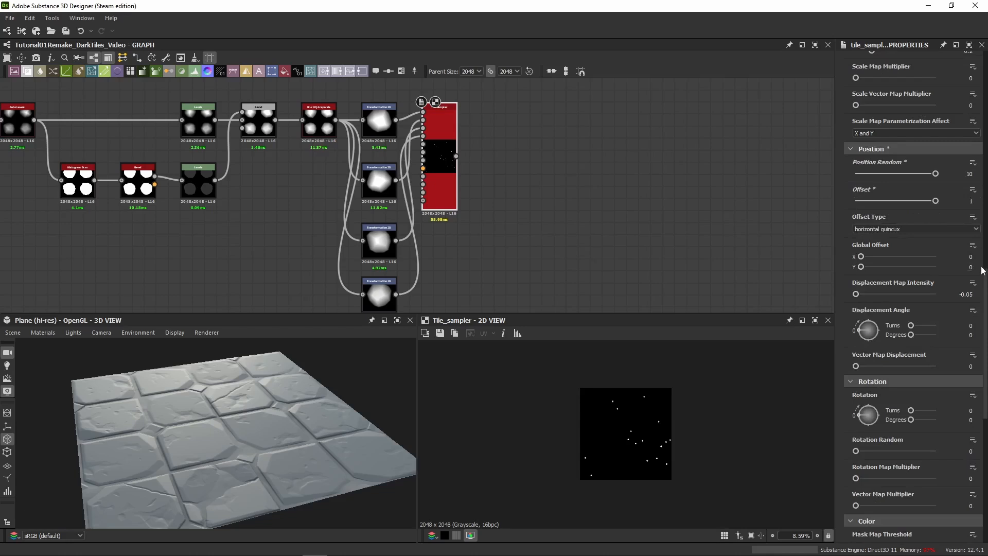
pyautogui.scroll(1, 969, 268)
pyautogui.click(967, 266)
pyautogui.write('0')
pyautogui.press('Tab')
pyautogui.write('0')
# Set the Tile Sampler's Rotation Random to 1.
pyautogui.scroll(-3, 842, 261)
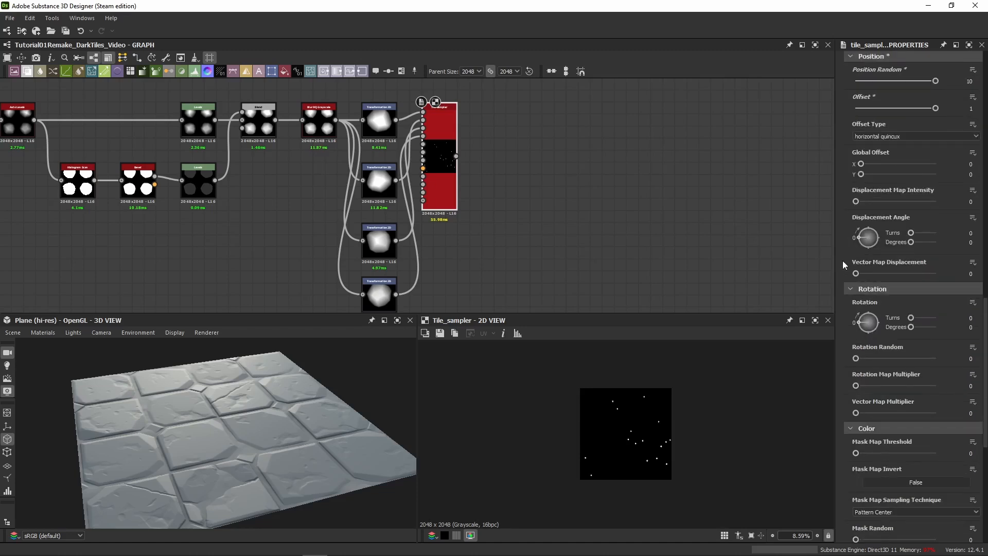
pyautogui.scroll(-3, 843, 263)
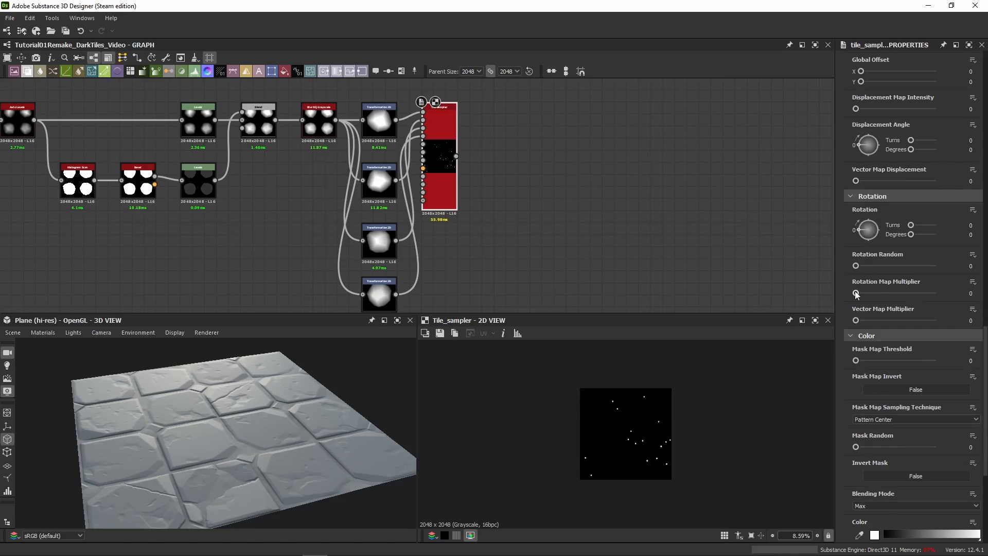
pyautogui.moveTo(855, 265); pyautogui.dragTo(983, 271)
# Paste the framed Large Pebbles Blend node with Add (Linear Dodge) beside the Tile Sampler and feed its background from the main line's dot node.
pyautogui.moveTo(289, 552)
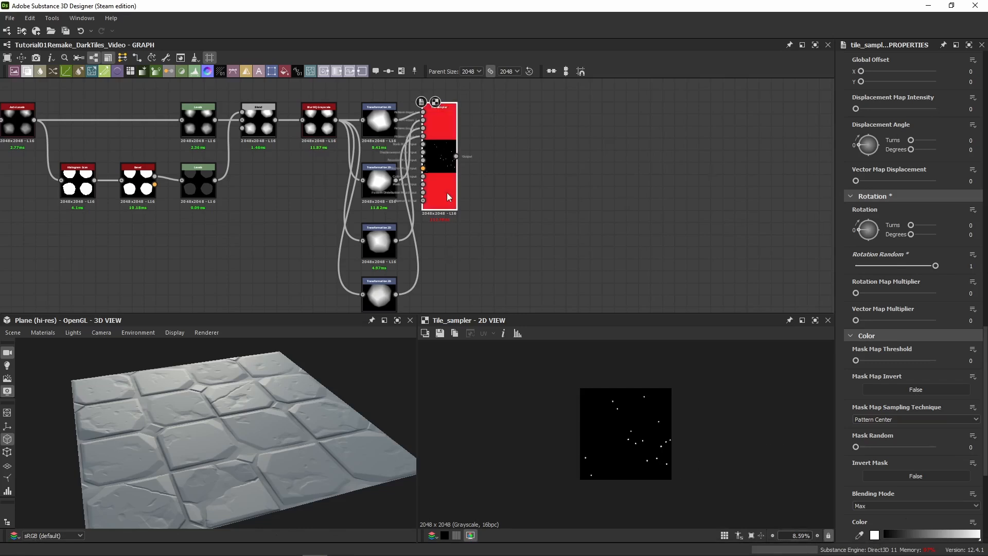
pyautogui.moveTo(488, 188); pyautogui.dragTo(492, 276, button='middle')
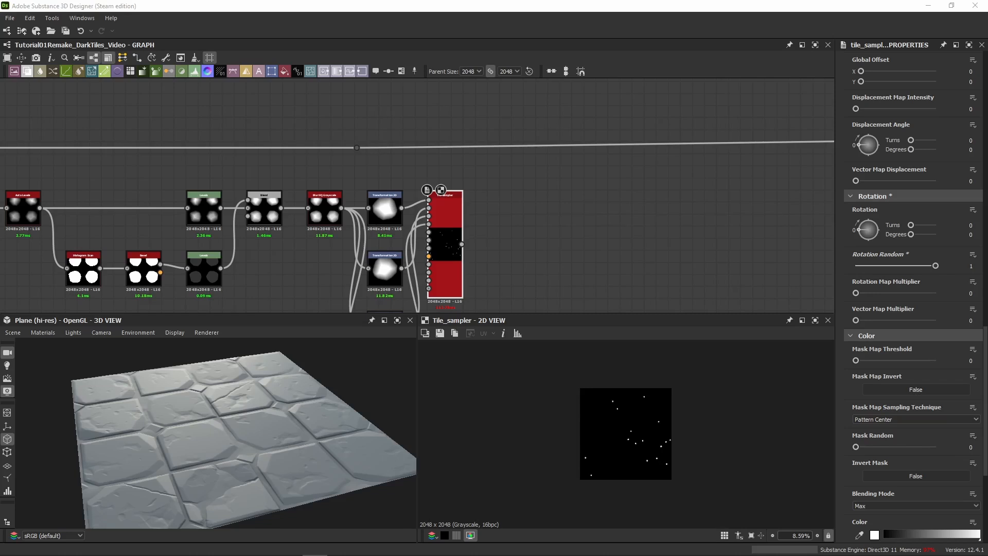
pyautogui.moveTo(568, 205); pyautogui.dragTo(412, 194, button='middle')
pyautogui.hotkey('ctrl', 'v')
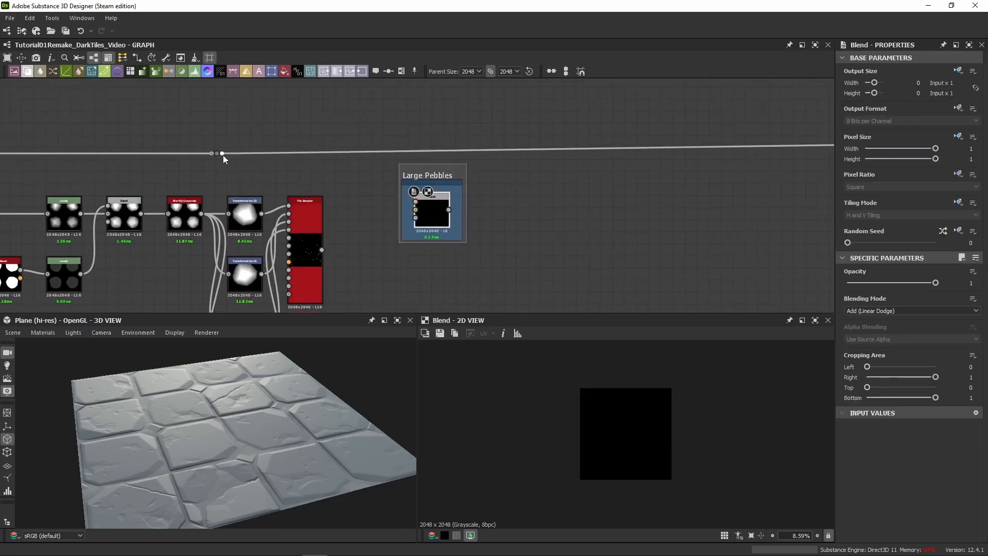
pyautogui.moveTo(223, 153); pyautogui.dragTo(433, 207)
pyautogui.moveTo(528, 187); pyautogui.dragTo(378, 182, button='middle')
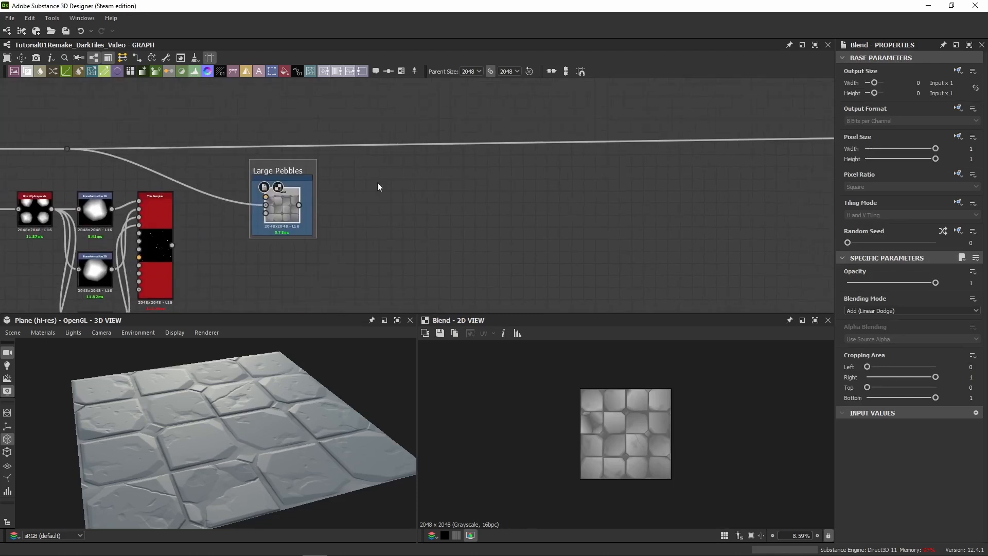
# Connect the Large Pebbles Blend output to the next dot node along the main line.
pyautogui.moveTo(307, 200); pyautogui.dragTo(328, 188)
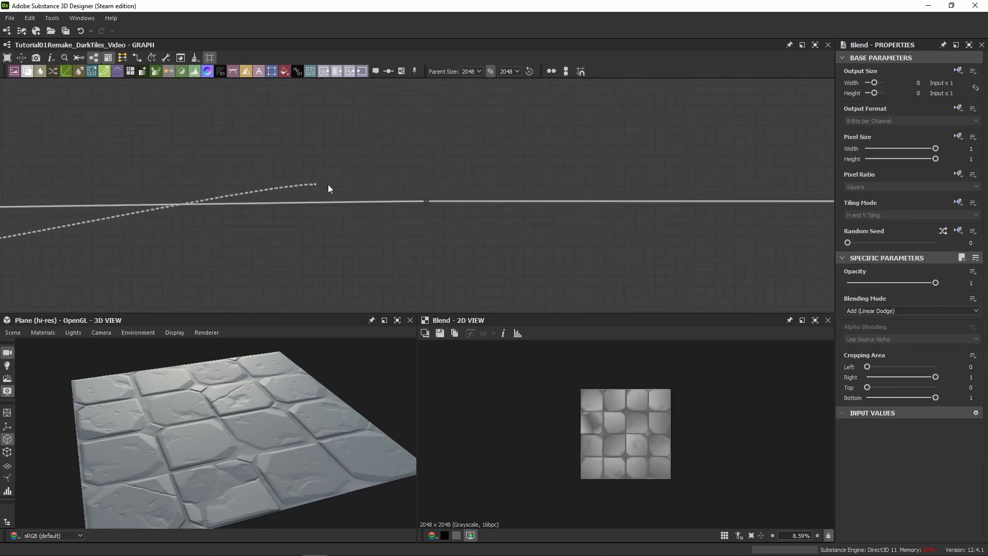
pyautogui.moveTo(328, 185); pyautogui.dragTo(268, 185, button='middle')
pyautogui.click(363, 200)
pyautogui.moveTo(304, 234); pyautogui.dragTo(704, 202, button='middle')
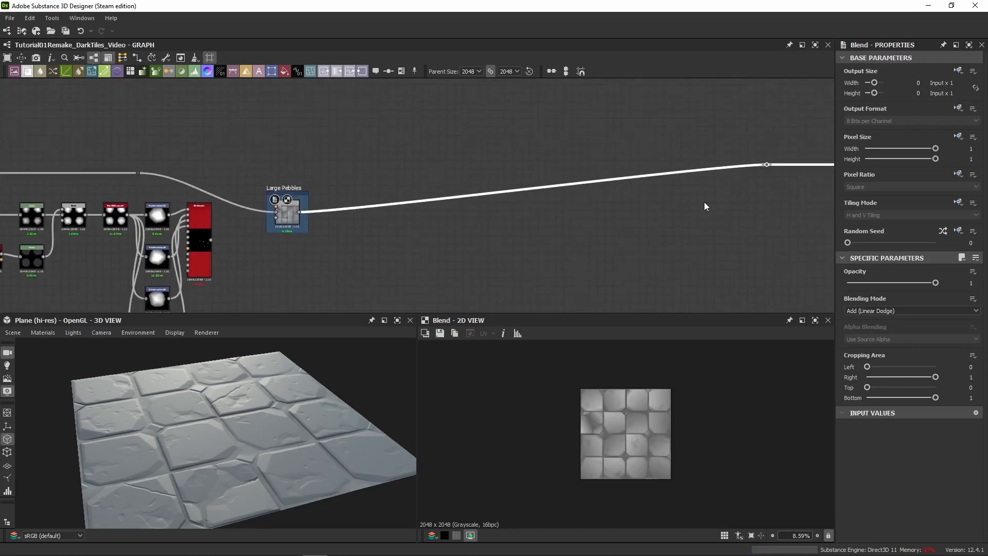
# Bring the downstream dot node closer and move the Large Pebbles frame up in line with the main connection.
pyautogui.scroll(-2, 703, 201)
pyautogui.moveTo(748, 176); pyautogui.dragTo(474, 181)
pyautogui.scroll(2, 438, 167)
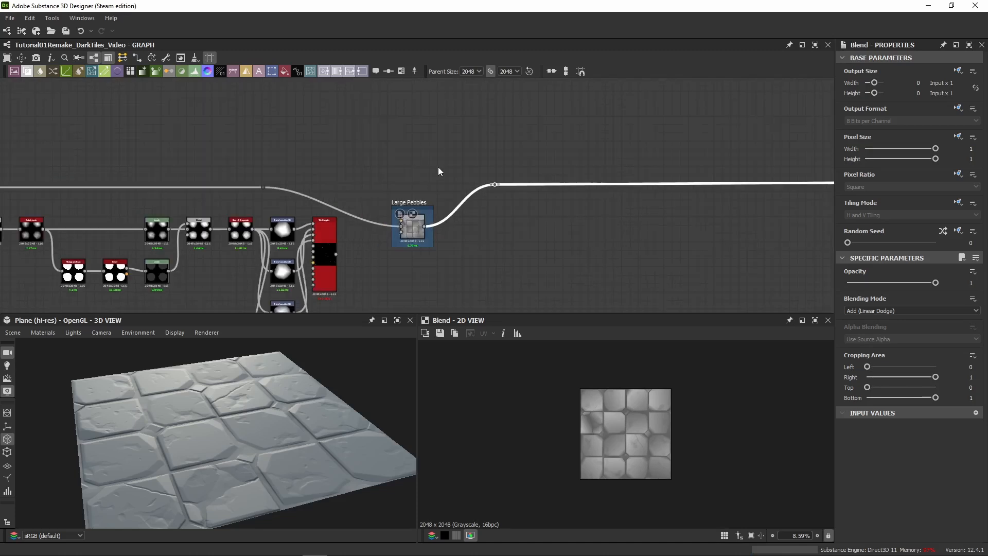
pyautogui.moveTo(412, 232); pyautogui.dragTo(374, 194)
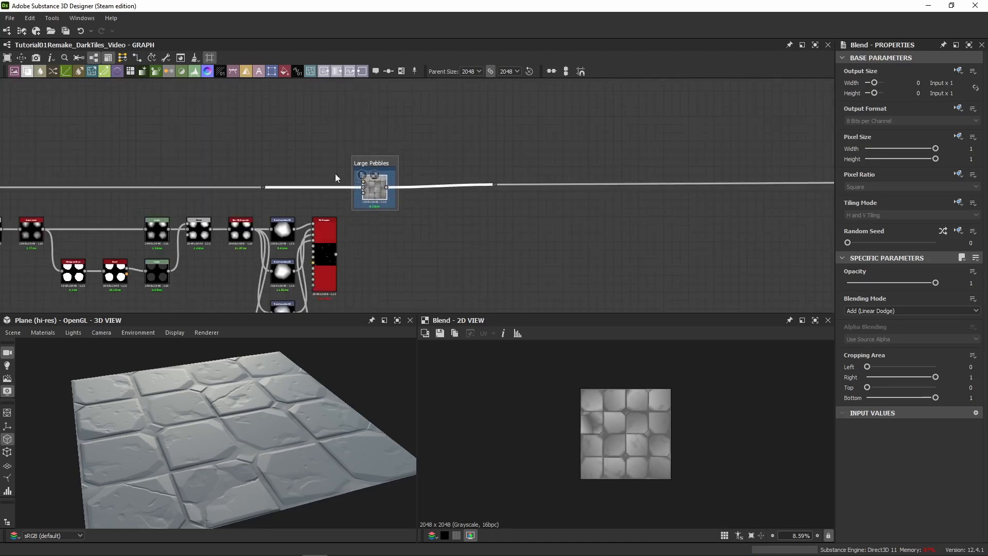
# Shift the Large Pebbles frame further from the Tile Sampler and connect the Tile Sampler output to the Blend's foreground input.
pyautogui.scroll(2, 335, 174)
pyautogui.moveTo(444, 244); pyautogui.dragTo(367, 200, button='middle')
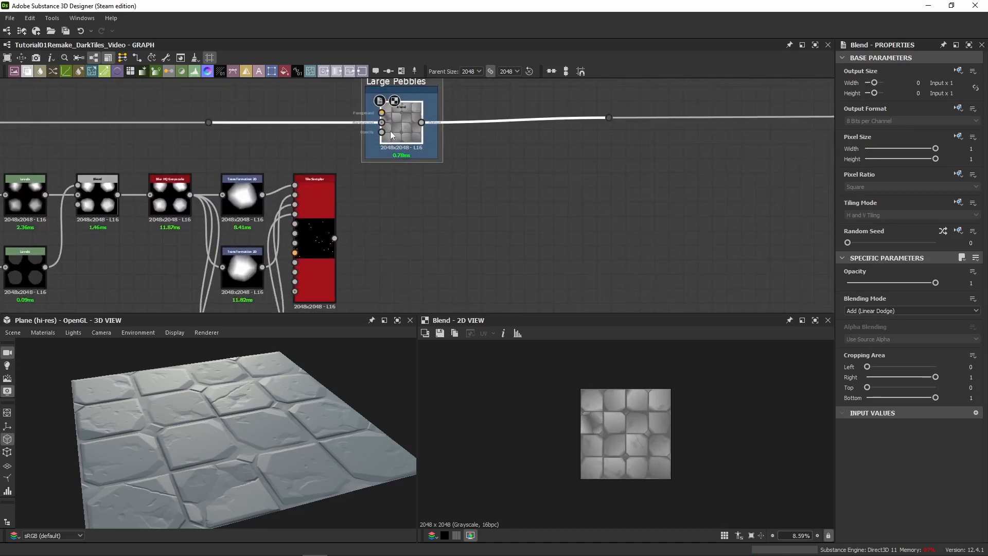
pyautogui.moveTo(389, 130); pyautogui.dragTo(462, 131)
pyautogui.moveTo(335, 238); pyautogui.dragTo(454, 113)
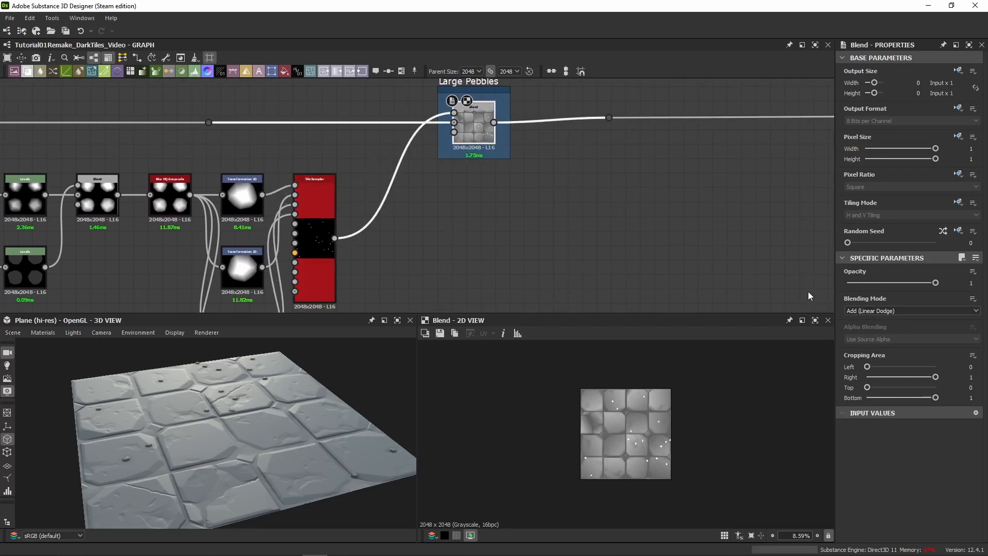
# Examine the scattered pebbles on the tile surface up close in the 3D view.
pyautogui.scroll(4, 119, 500)
pyautogui.moveTo(268, 445); pyautogui.dragTo(214, 409, button='middle')
pyautogui.scroll(2, 286, 483)
pyautogui.scroll(3, 249, 446)
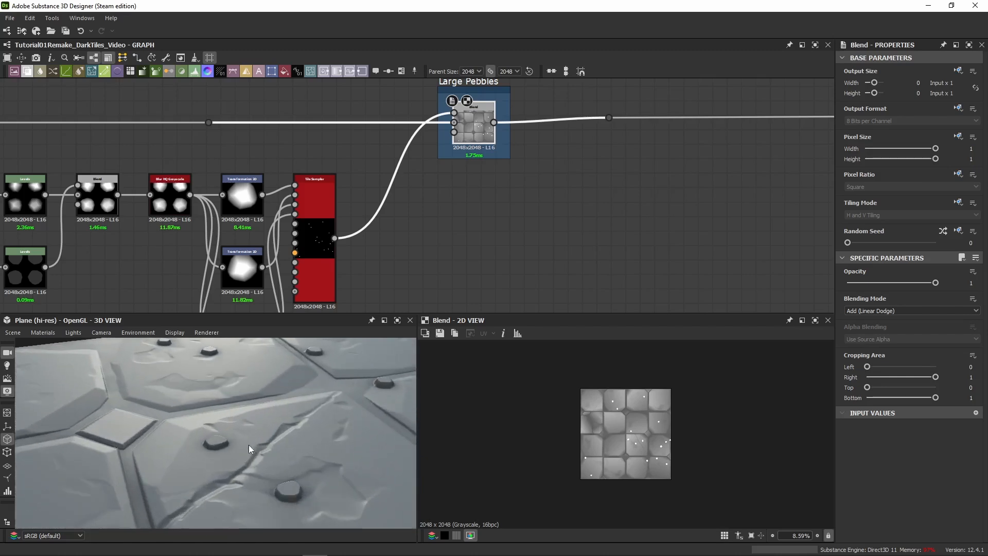
pyautogui.scroll(-8, 248, 446)
pyautogui.scroll(4, 150, 412)
pyautogui.scroll(4, 214, 409)
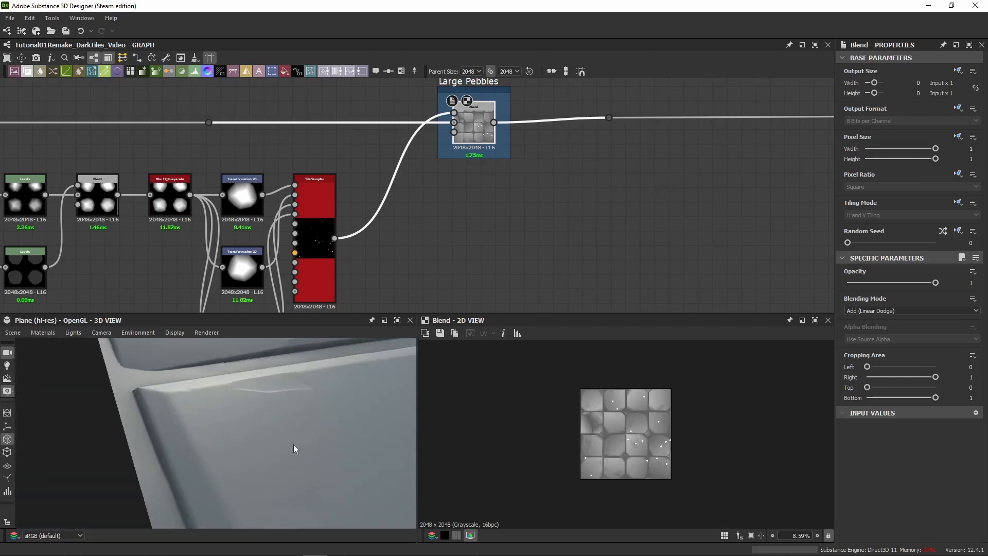
pyautogui.moveTo(293, 443); pyautogui.dragTo(212, 443, button='middle')
pyautogui.scroll(-7, 211, 444)
pyautogui.moveTo(209, 444)
pyautogui.mouseDown()
pyautogui.moveTo(209, 424)
pyautogui.moveTo(219, 452)
pyautogui.mouseUp()
# Edit the default 3D view material and set its Height Scale to 5.
pyautogui.click(43, 332)
pyautogui.moveTo(50, 341)
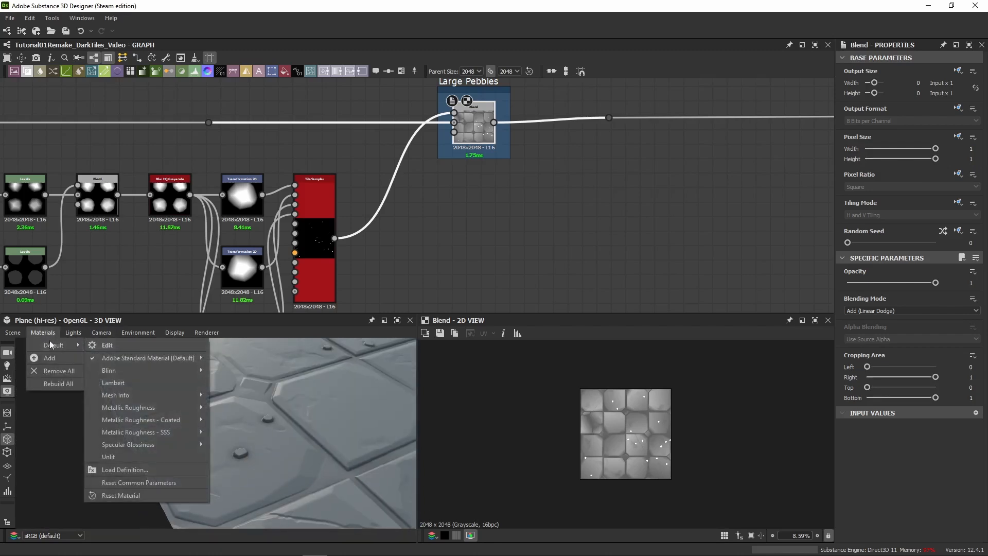
pyautogui.click(95, 342)
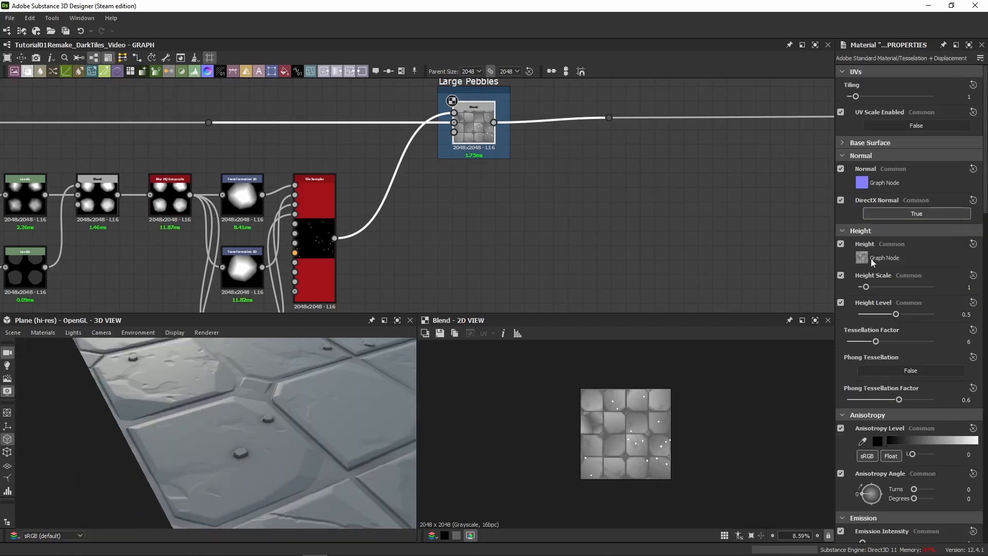
pyautogui.moveTo(959, 287); pyautogui.dragTo(985, 293)
pyautogui.write('5')
pyautogui.press('Return')
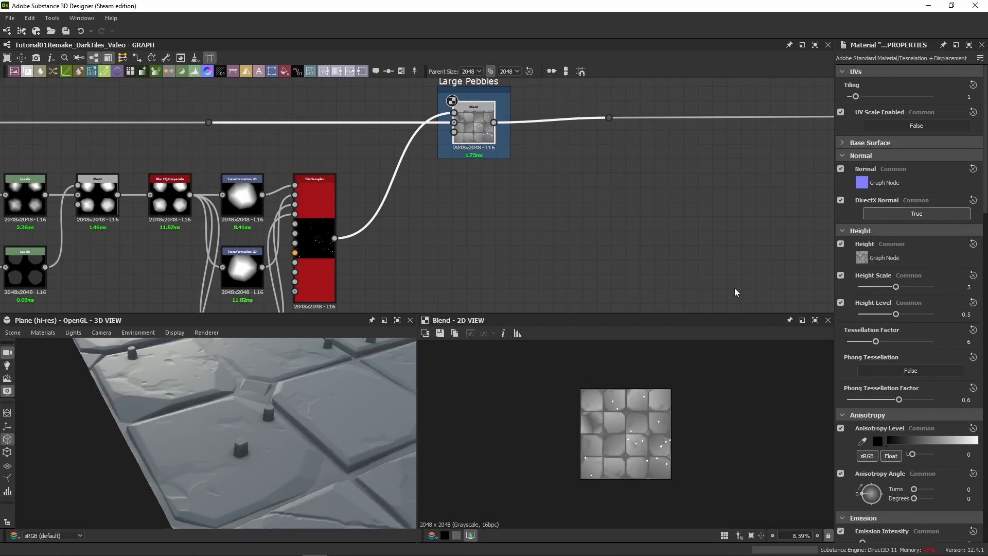
# Examine the pebbles' height on the displaced plane and the shapes in the Tile Sampler's 2D output.
pyautogui.moveTo(254, 370); pyautogui.dragTo(258, 401)
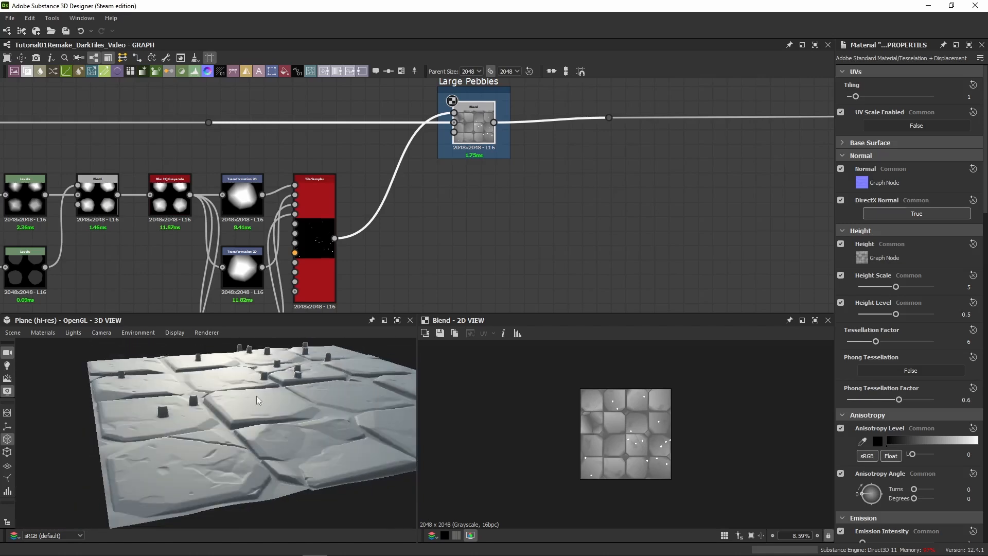
pyautogui.moveTo(195, 421); pyautogui.dragTo(202, 414)
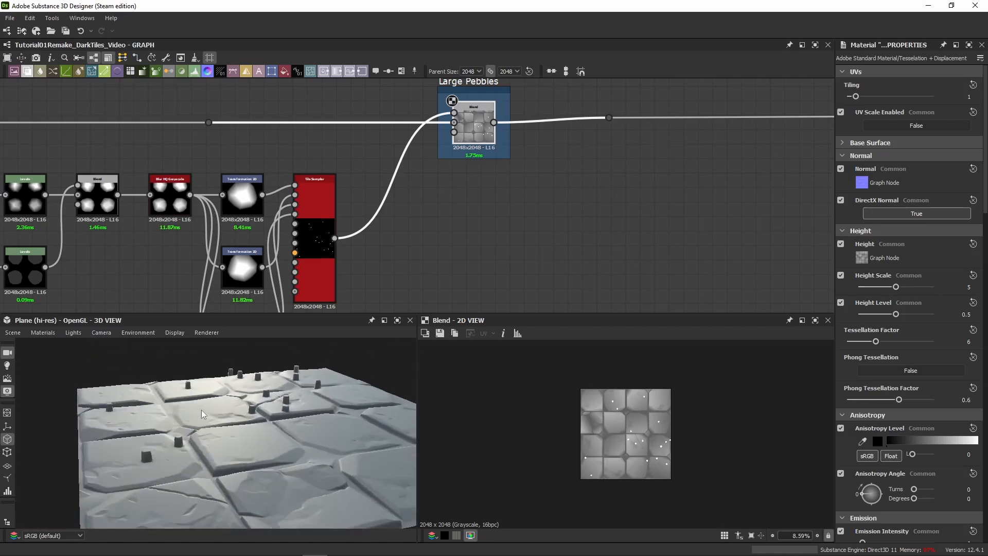
pyautogui.scroll(3, 201, 410)
pyautogui.moveTo(209, 404); pyautogui.dragTo(257, 366, button='middle')
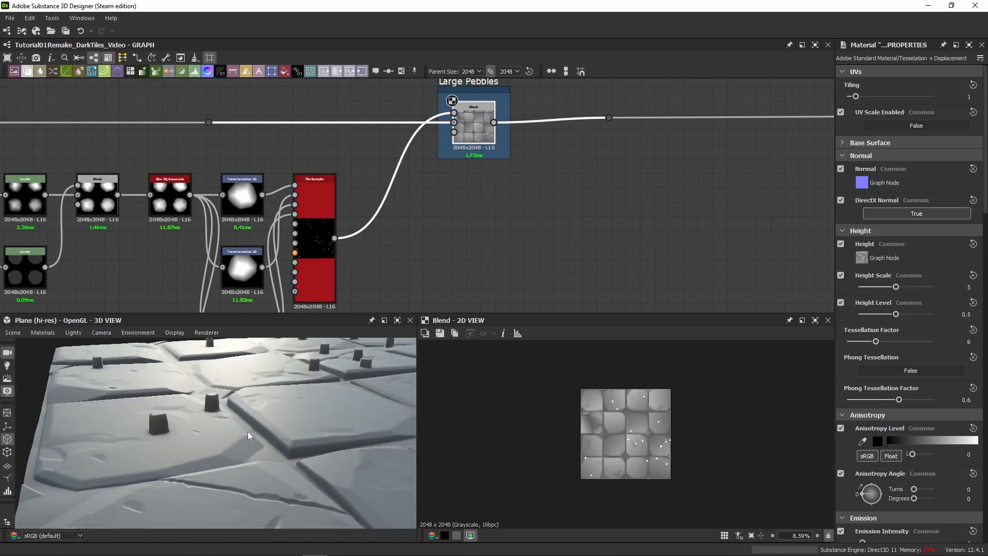
pyautogui.moveTo(248, 432); pyautogui.dragTo(297, 443)
pyautogui.doubleClick(315, 255)
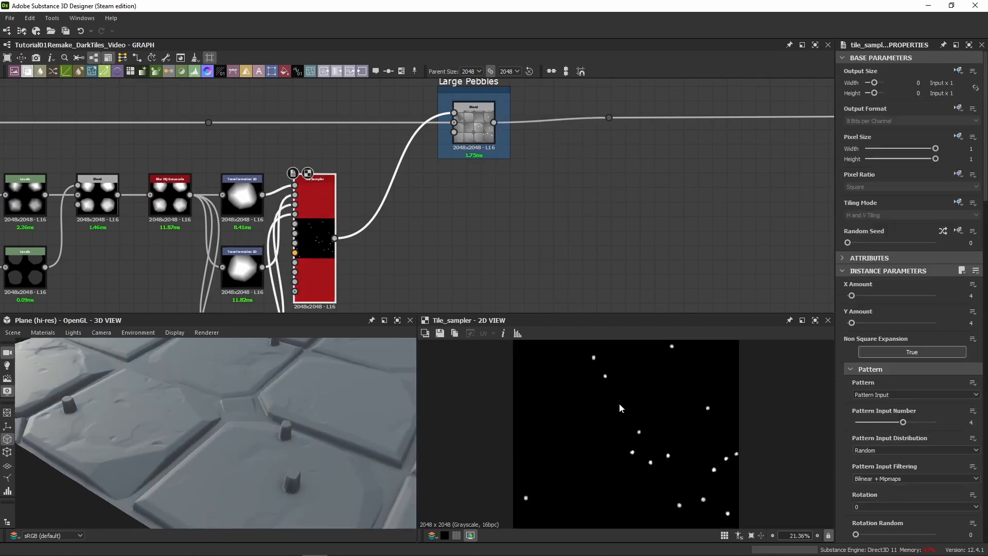
pyautogui.scroll(5, 619, 403)
pyautogui.click(473, 123)
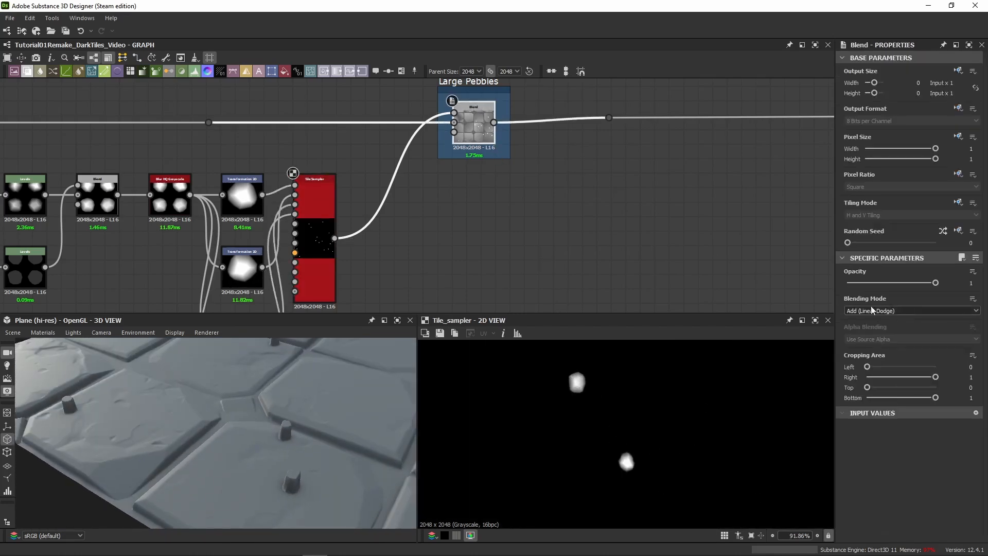
pyautogui.scroll(8, 596, 404)
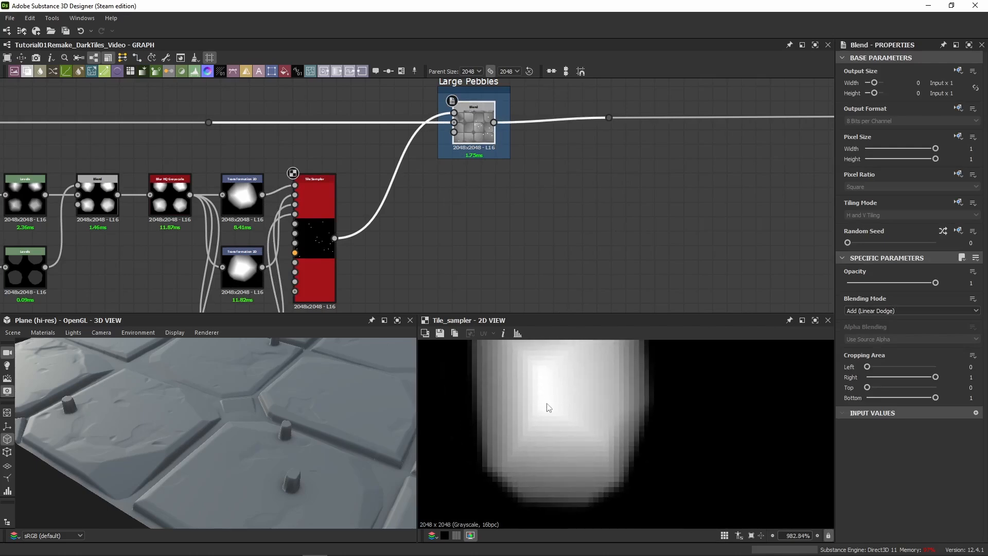
# Compare the pebble shapes in the Tile Sampler output with those in the Large Pebbles Blend output up close in the 2D view.
pyautogui.moveTo(177, 232); pyautogui.dragTo(411, 213, button='middle')
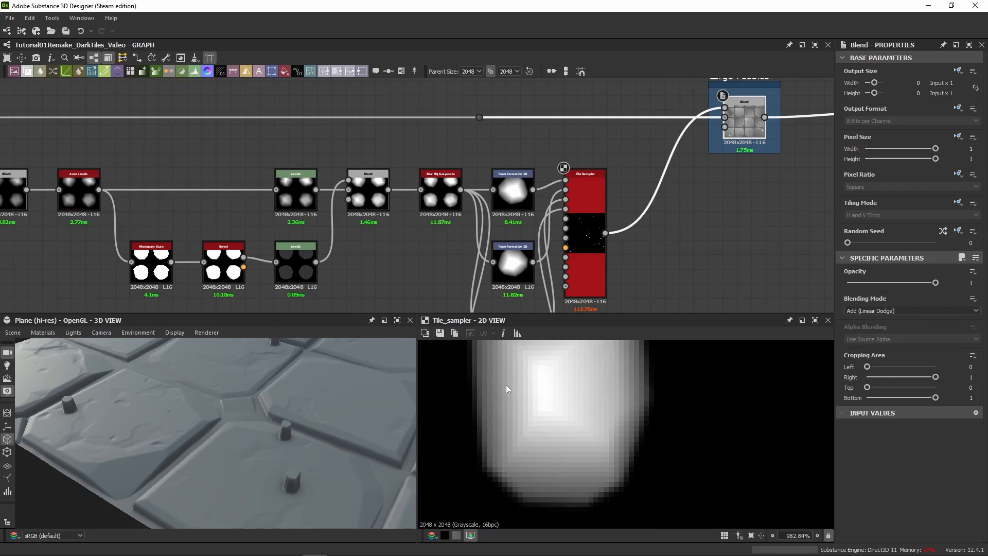
pyautogui.doubleClick(744, 124)
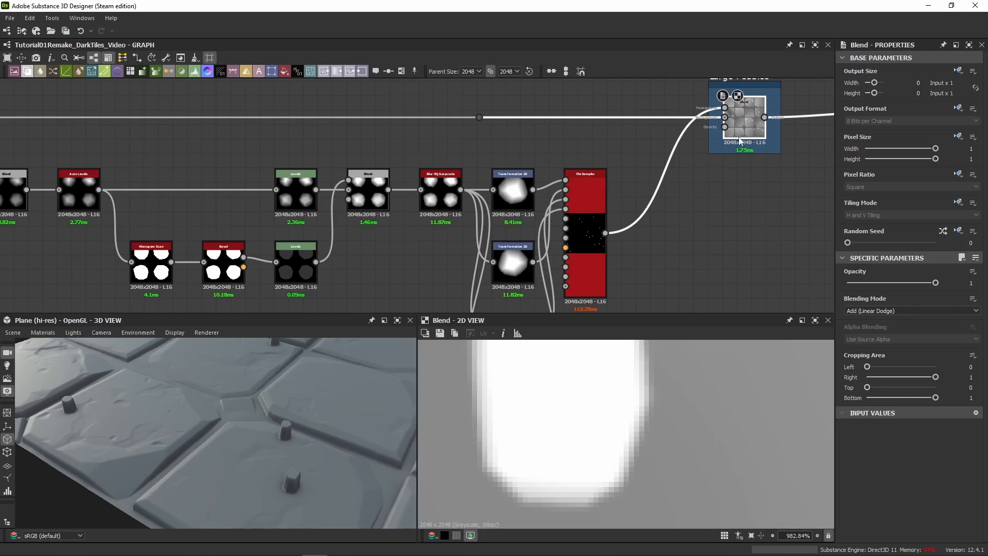
pyautogui.scroll(-5, 542, 461)
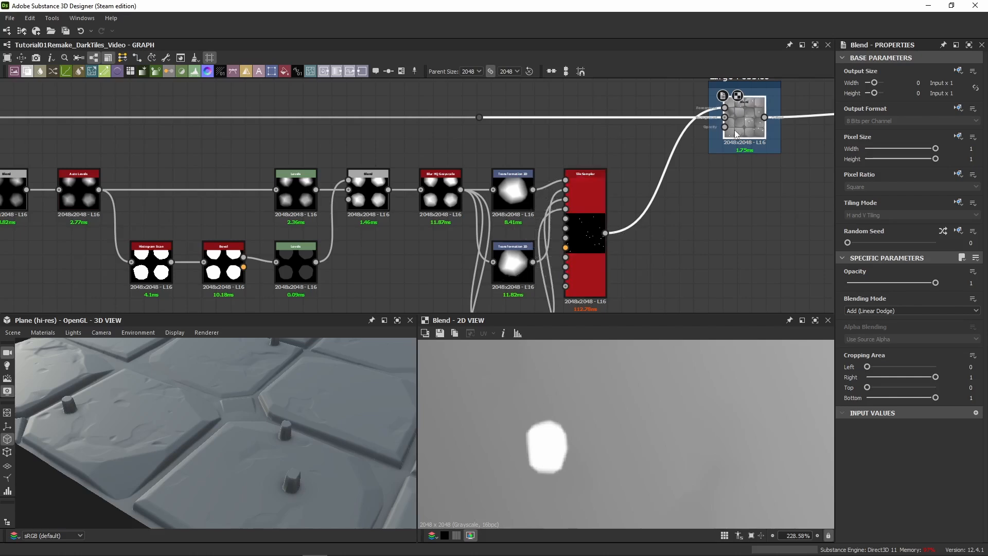
pyautogui.moveTo(690, 135); pyautogui.dragTo(685, 177, button='middle')
pyautogui.doubleClick(719, 159)
pyautogui.scroll(-2, 560, 425)
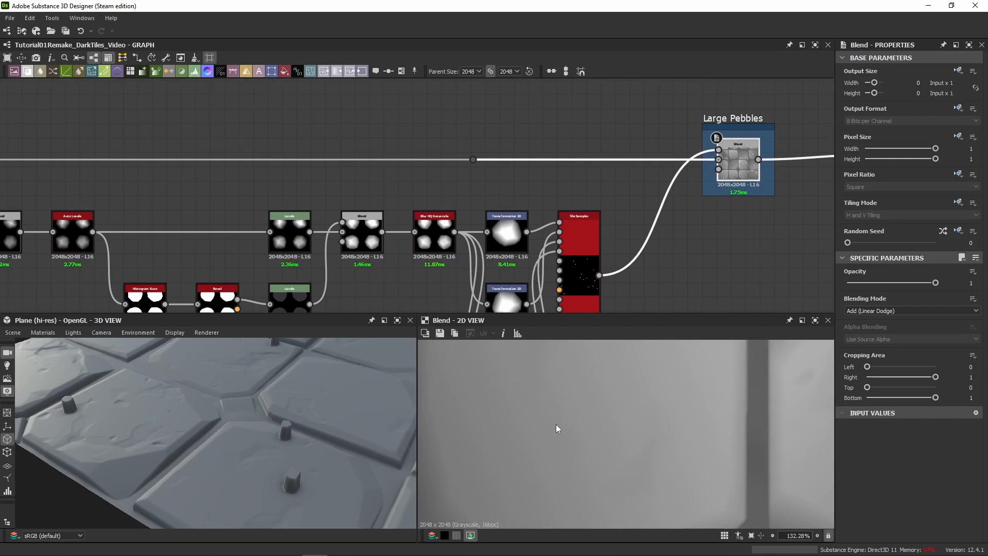
pyautogui.click(579, 280)
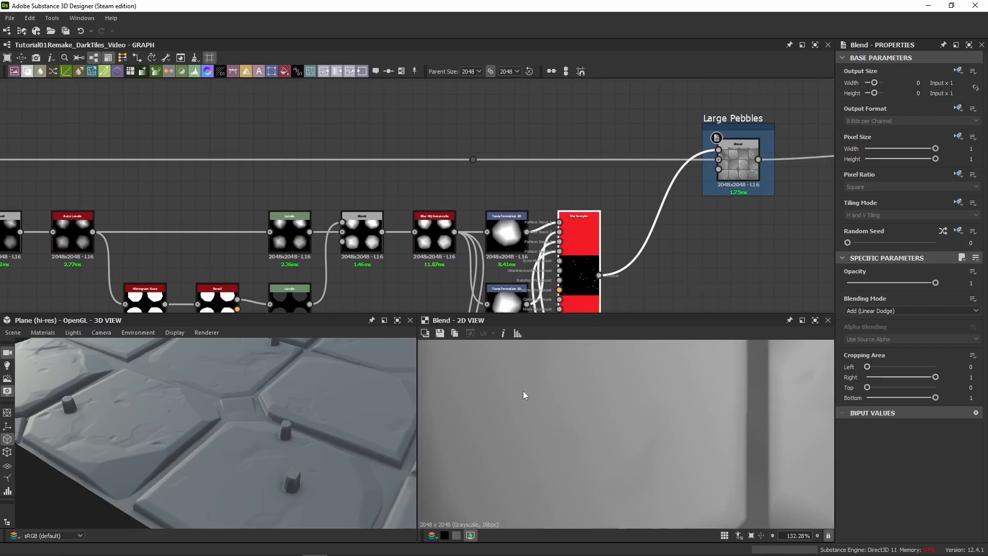
pyautogui.scroll(8, 557, 426)
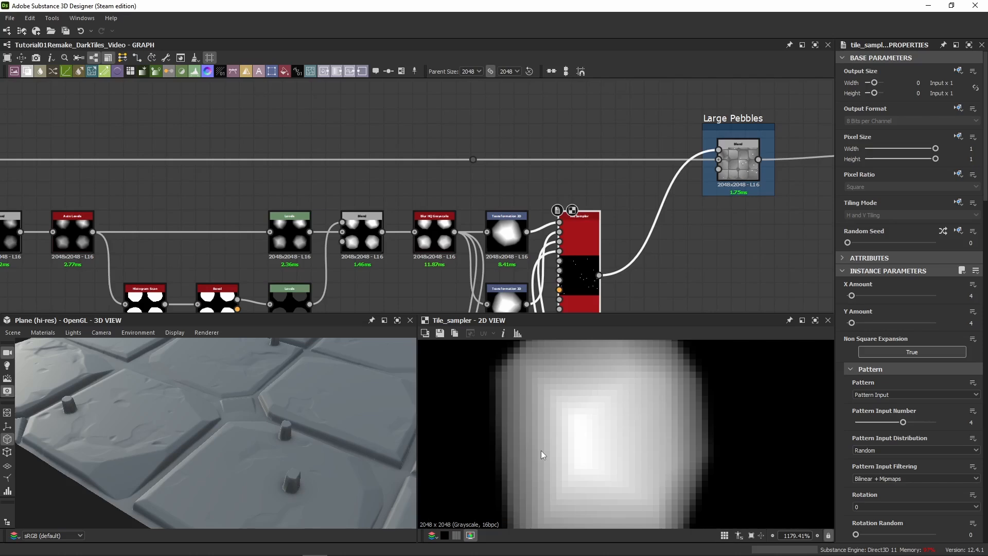
pyautogui.doubleClick(739, 162)
pyautogui.scroll(-2, 538, 417)
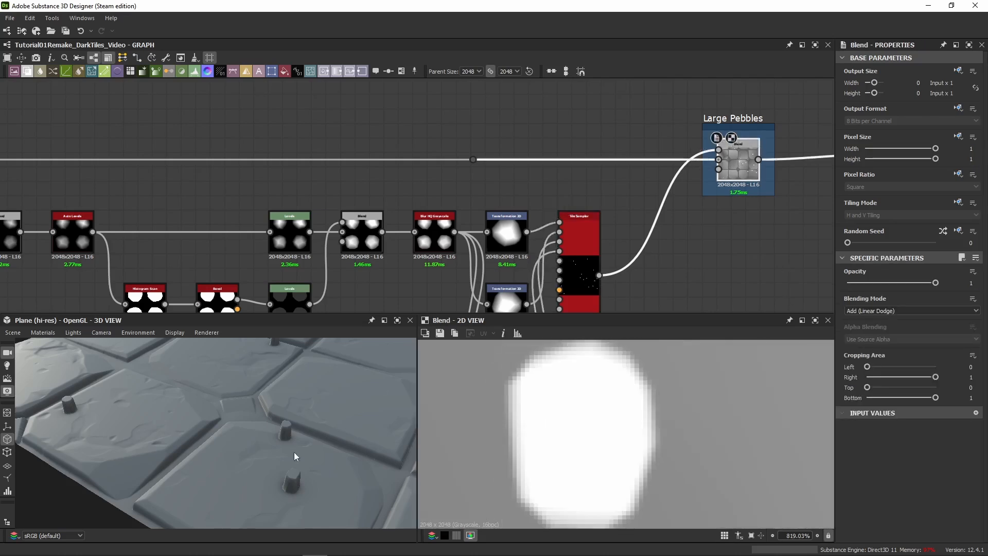
# Examine a single displaced pebble on the tile surface up close in the 3D view.
pyautogui.scroll(5, 294, 439)
pyautogui.moveTo(339, 445); pyautogui.dragTo(307, 439, button='middle')
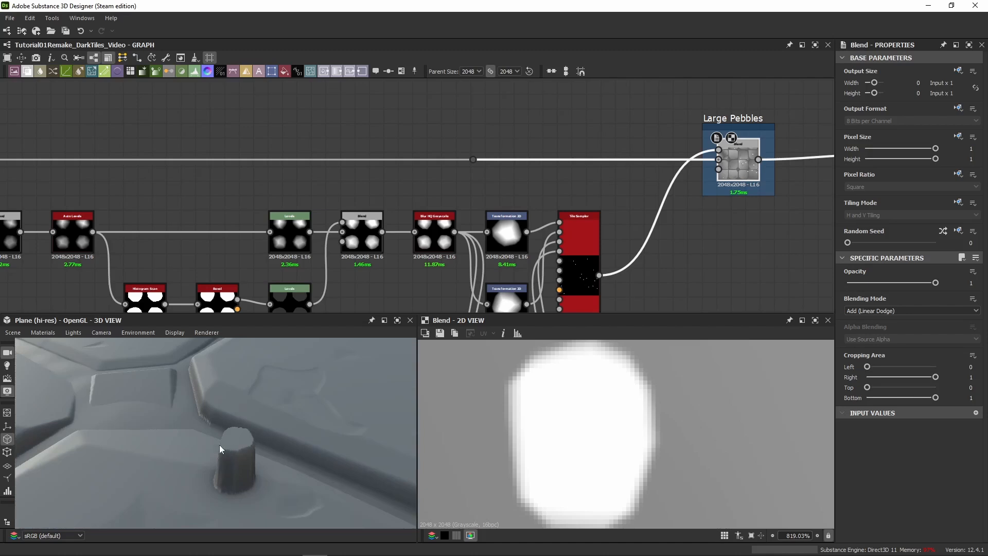
pyautogui.scroll(3, 226, 446)
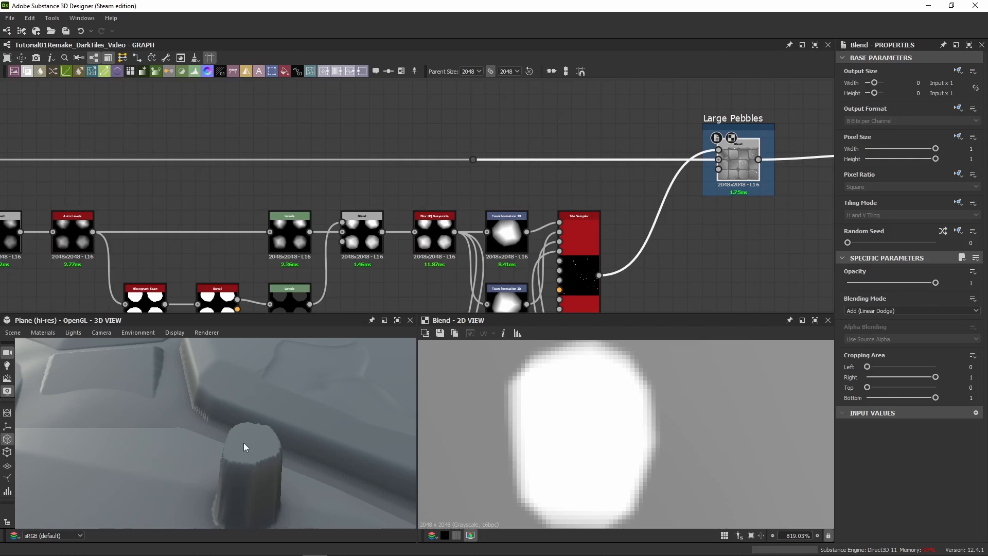
pyautogui.moveTo(241, 438); pyautogui.dragTo(257, 364)
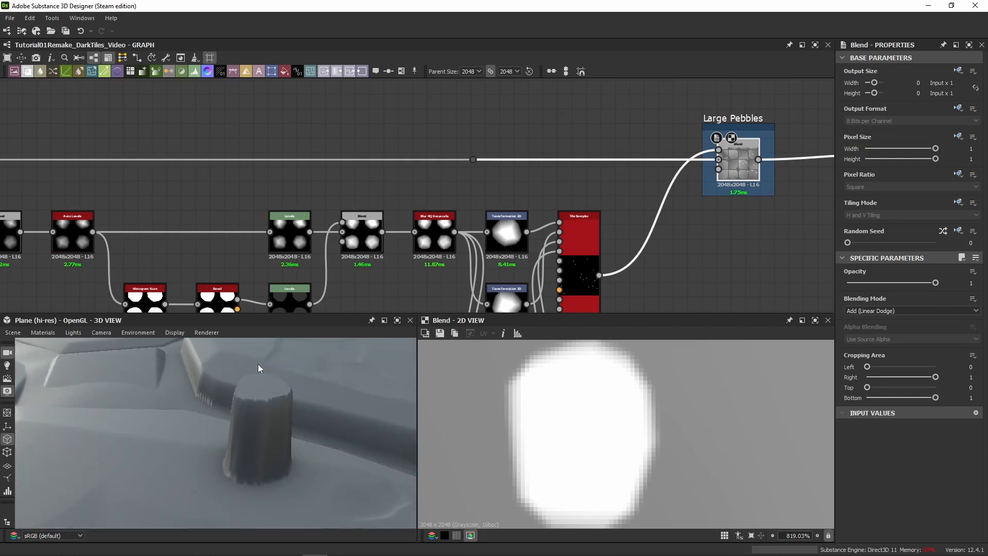
# Add a Levels node with Level Out High 0.15 between the Tile Sampler output and the Large Pebbles Blend's foreground input.
pyautogui.moveTo(612, 259); pyautogui.dragTo(558, 193, button='middle')
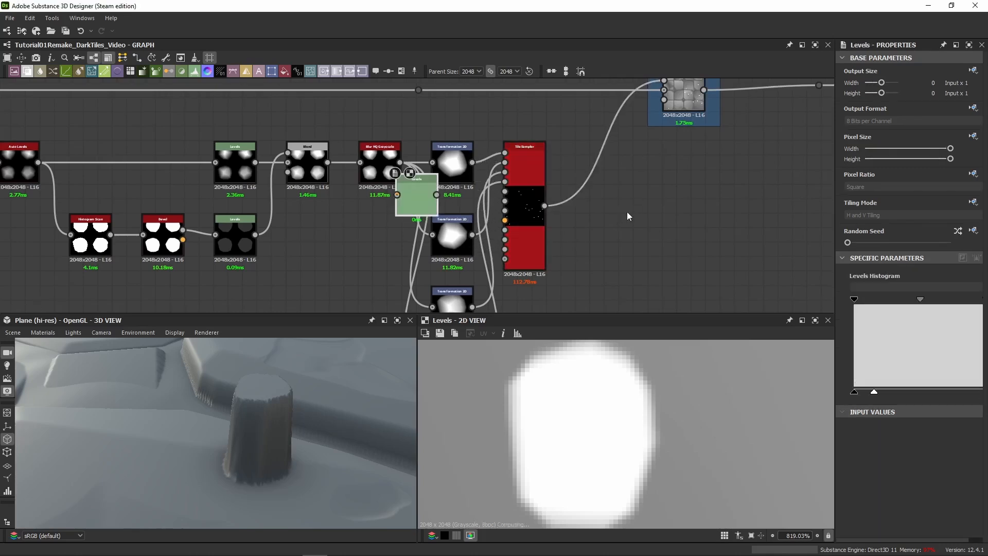
pyautogui.moveTo(408, 192); pyautogui.dragTo(654, 204)
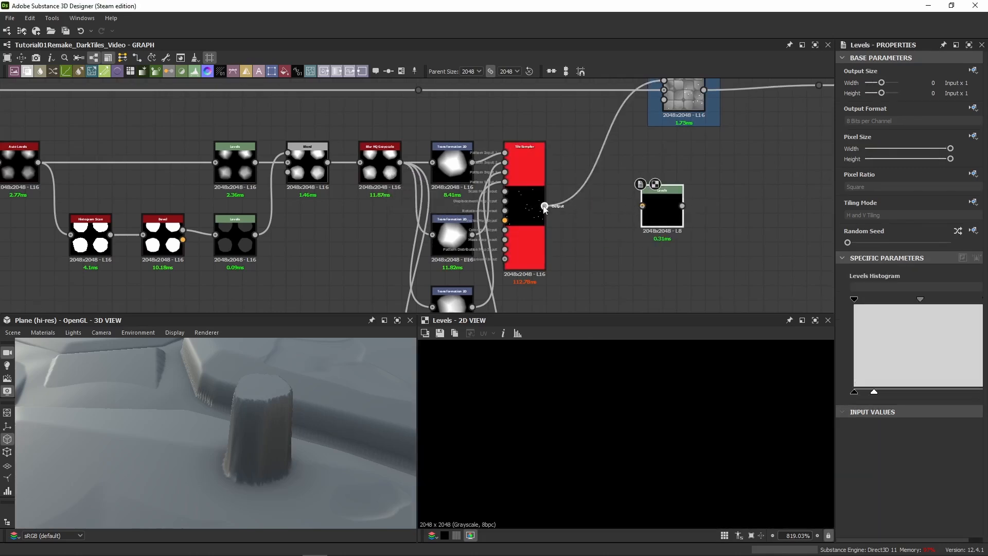
pyautogui.moveTo(544, 207); pyautogui.dragTo(664, 82)
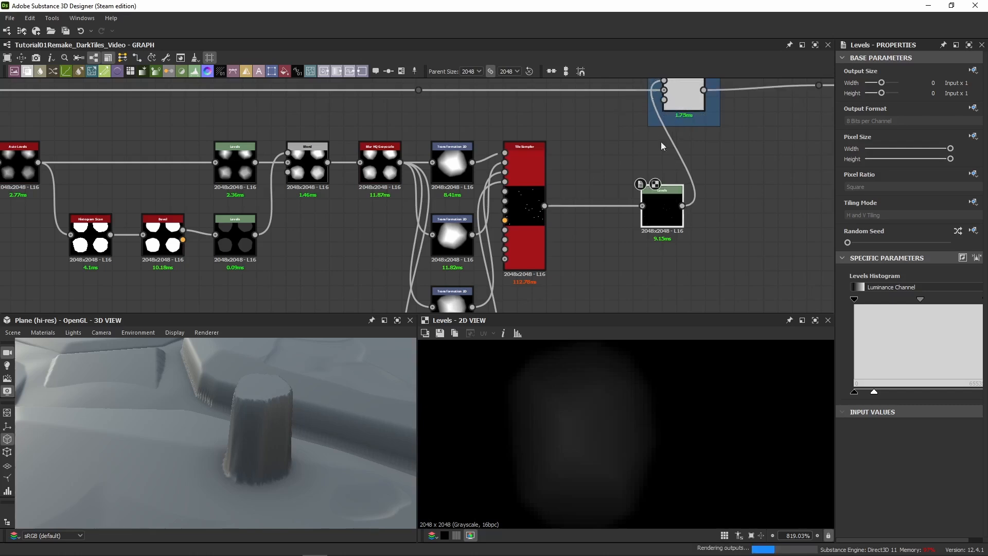
pyautogui.moveTo(660, 203); pyautogui.dragTo(595, 159)
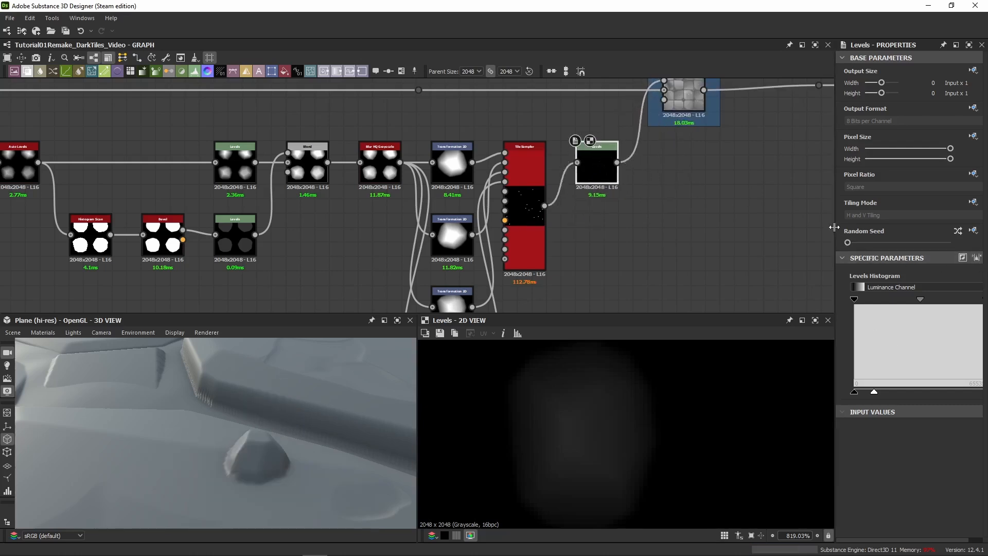
# Widen the properties area and try Level Out High values of 1 and 0.41 on the pebbles' Levels node.
pyautogui.moveTo(834, 227); pyautogui.dragTo(784, 227)
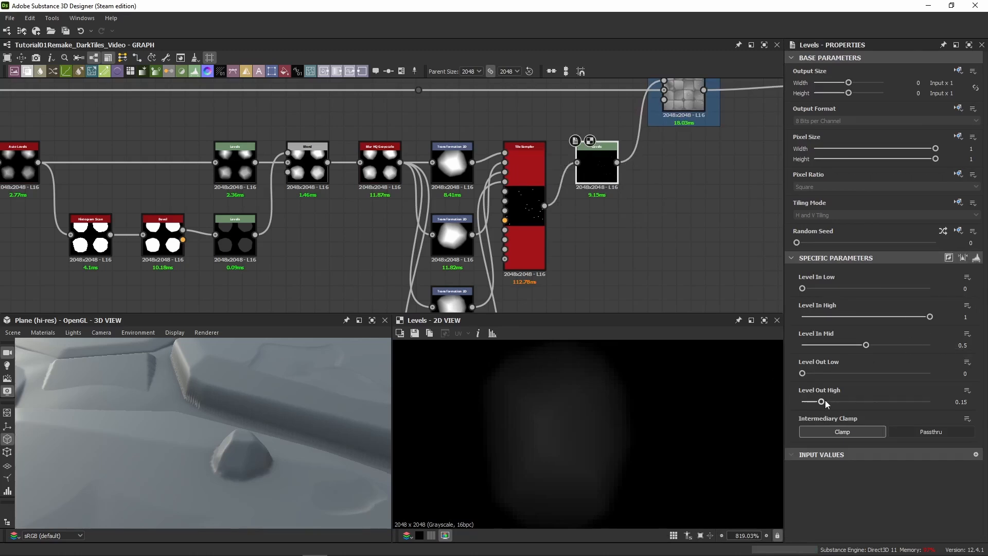
pyautogui.moveTo(825, 401); pyautogui.dragTo(938, 406)
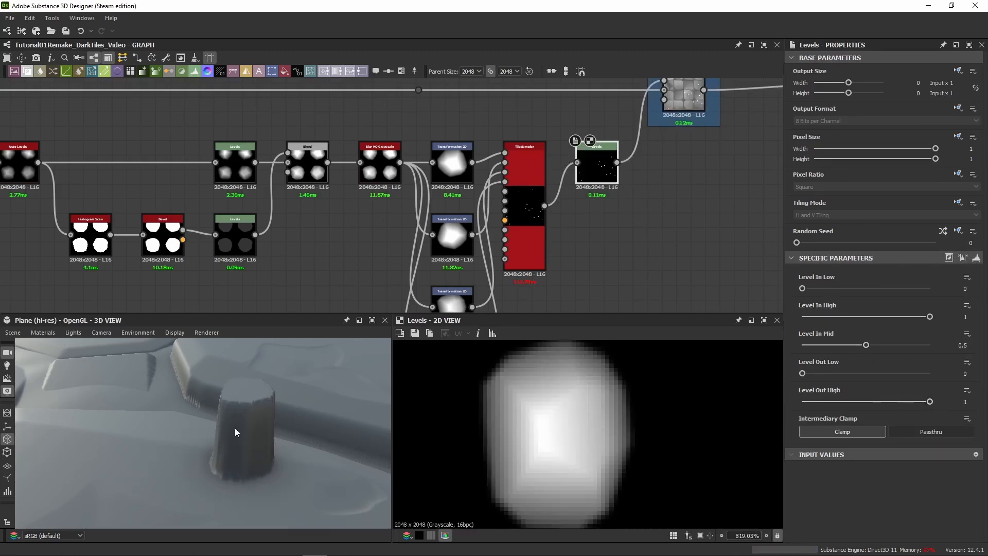
pyautogui.moveTo(237, 432); pyautogui.dragTo(231, 401)
pyautogui.moveTo(929, 401); pyautogui.dragTo(854, 401)
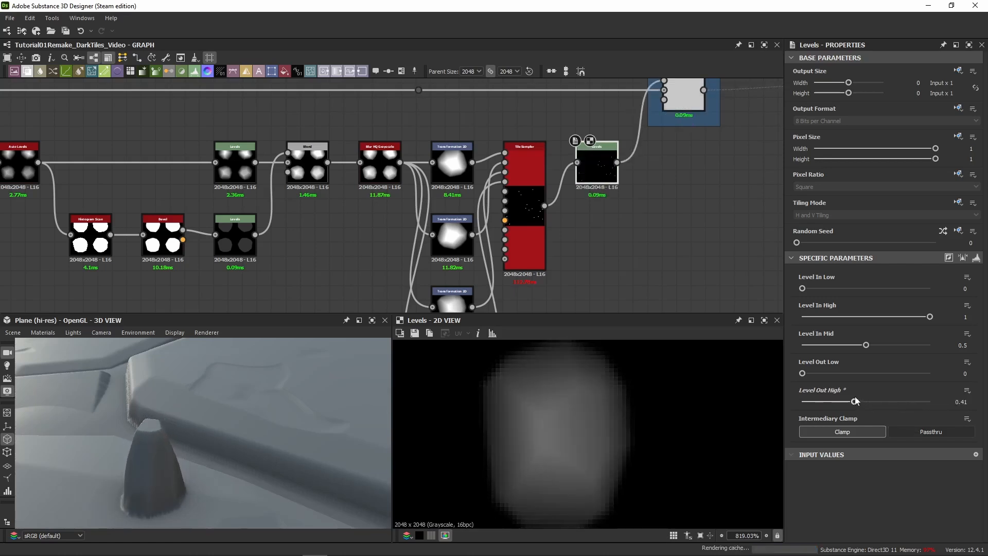
# Check the Tile Sampler output in the 2D view and lower the pebbles' Level Out High to about 0.35.
pyautogui.click(511, 228)
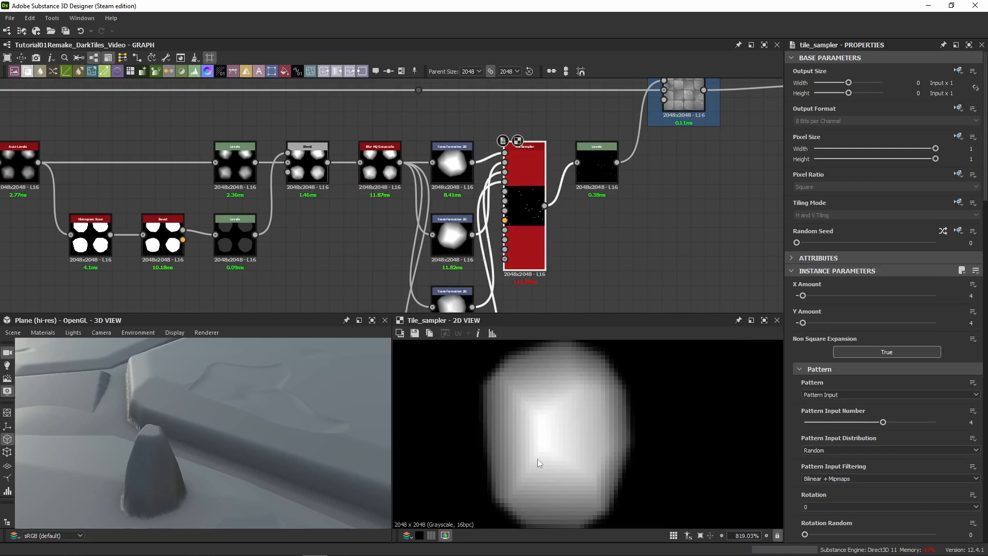
pyautogui.click(597, 167)
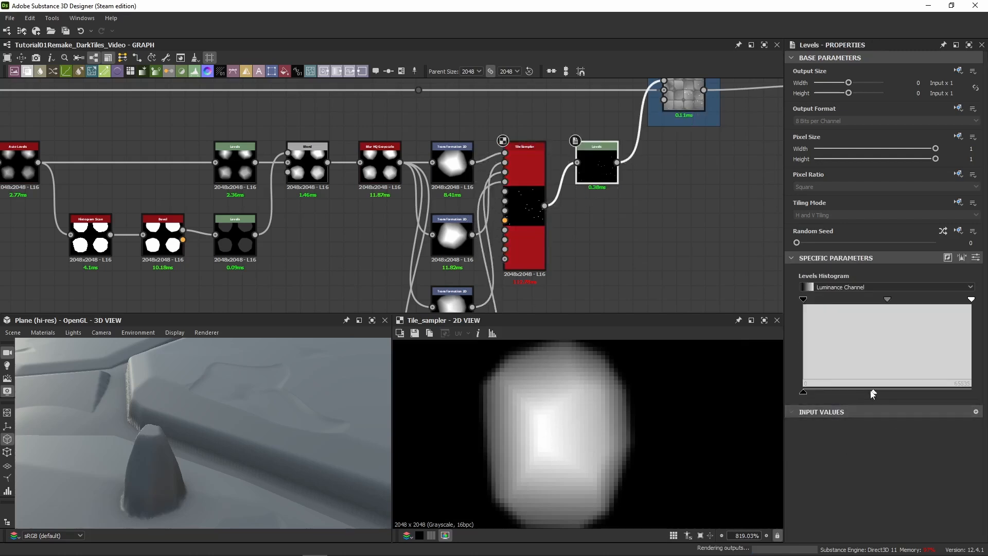
pyautogui.moveTo(873, 393); pyautogui.dragTo(863, 392)
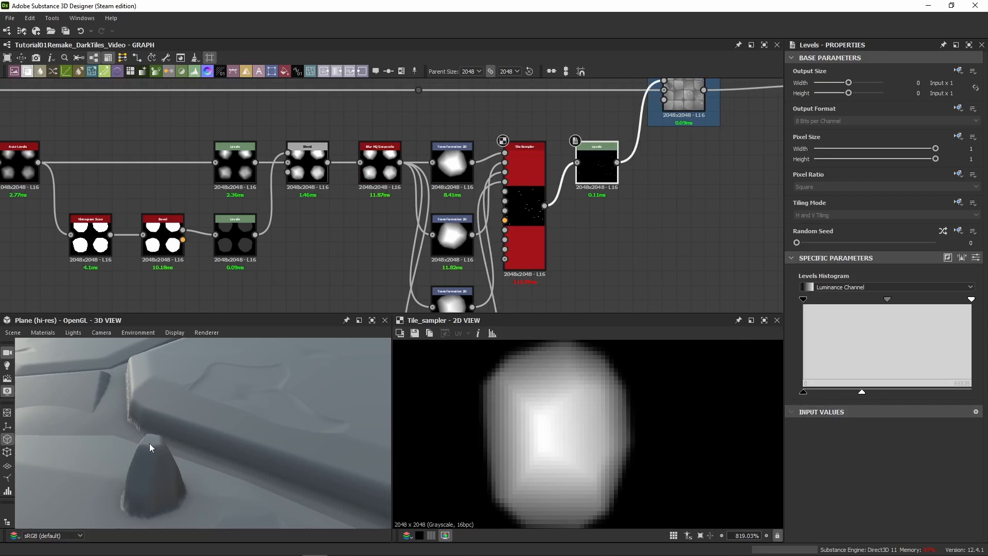
pyautogui.click(975, 257)
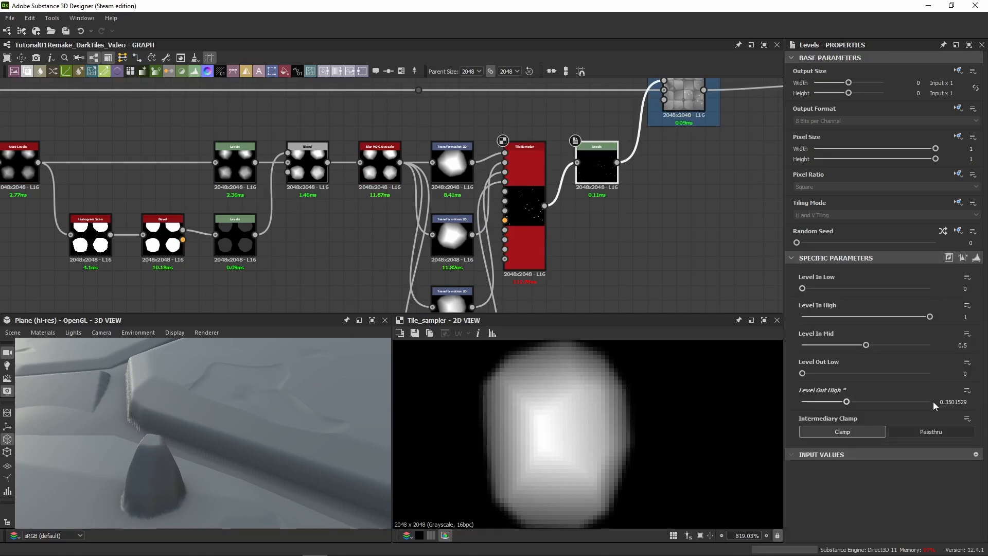
# Undo the last three Level Out High changes on the pebbles' Levels node.
pyautogui.hotkey('ctrl', 'z')
pyautogui.hotkey('ctrl', 'z')
pyautogui.hotkey('ctrl', 'z')
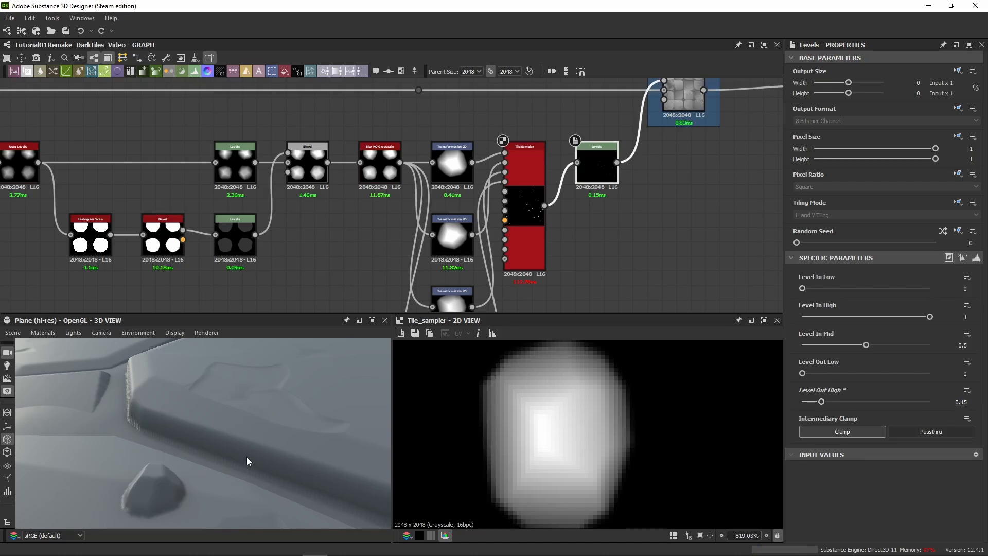
# Examine the lowered pebbles from a shallow angle in the 3D view and across the Blend's full 2D output.
pyautogui.scroll(-3, 254, 418)
pyautogui.moveTo(253, 418); pyautogui.dragTo(197, 458)
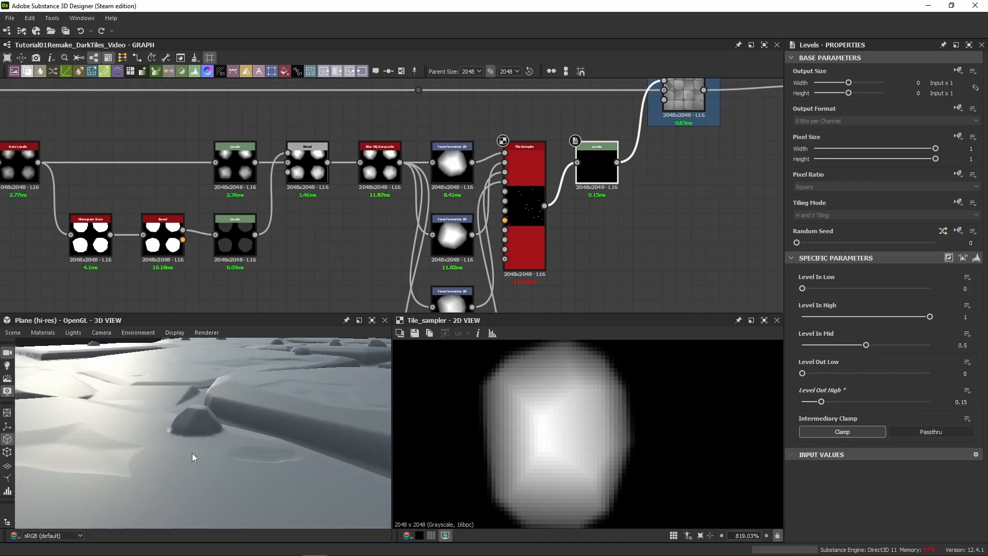
pyautogui.moveTo(218, 442); pyautogui.dragTo(227, 435)
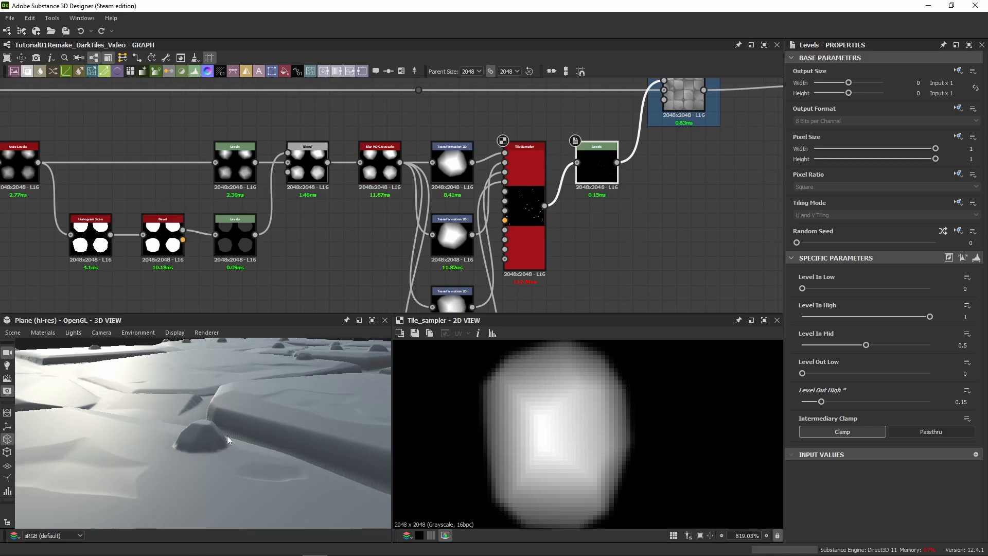
pyautogui.doubleClick(681, 103)
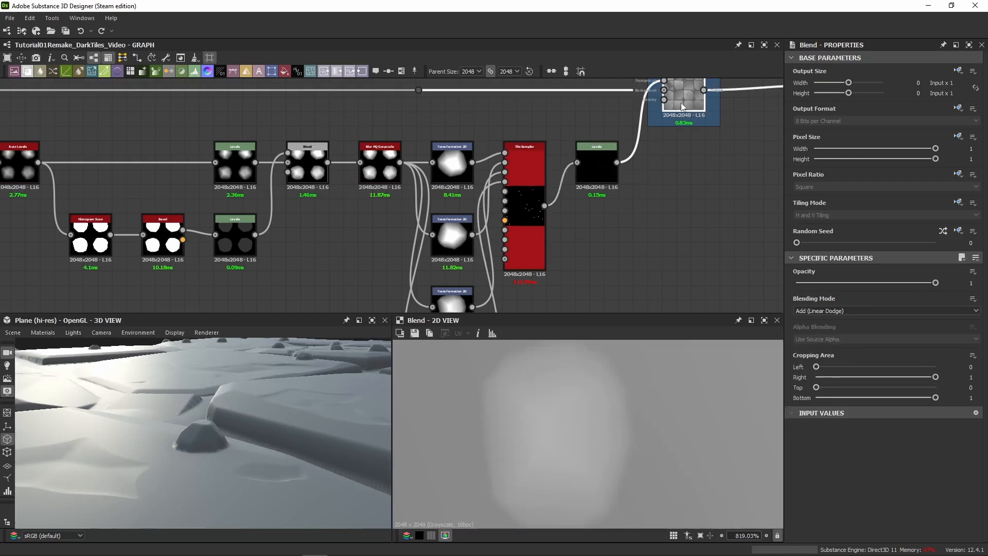
pyautogui.scroll(-15, 612, 388)
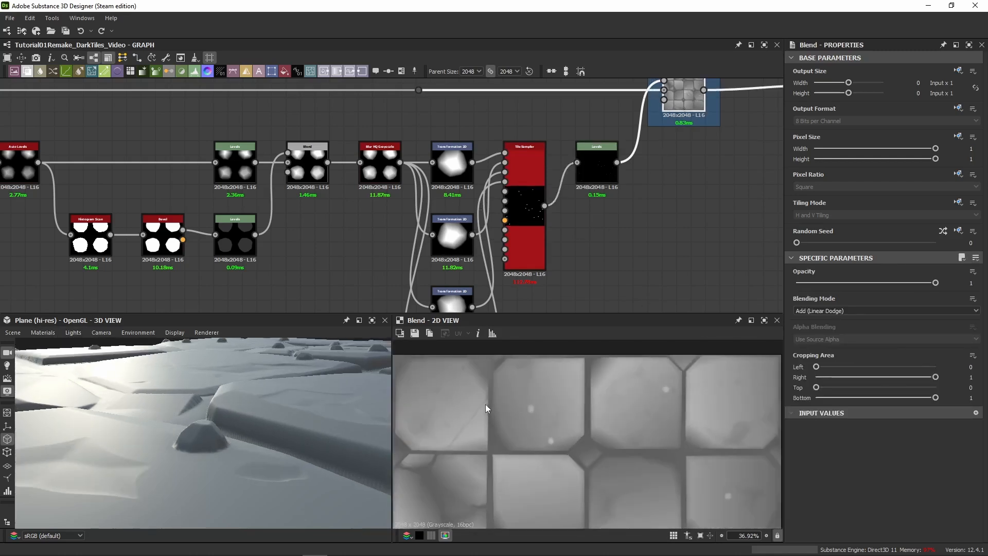
pyautogui.moveTo(362, 256); pyautogui.dragTo(358, 246, button='middle')
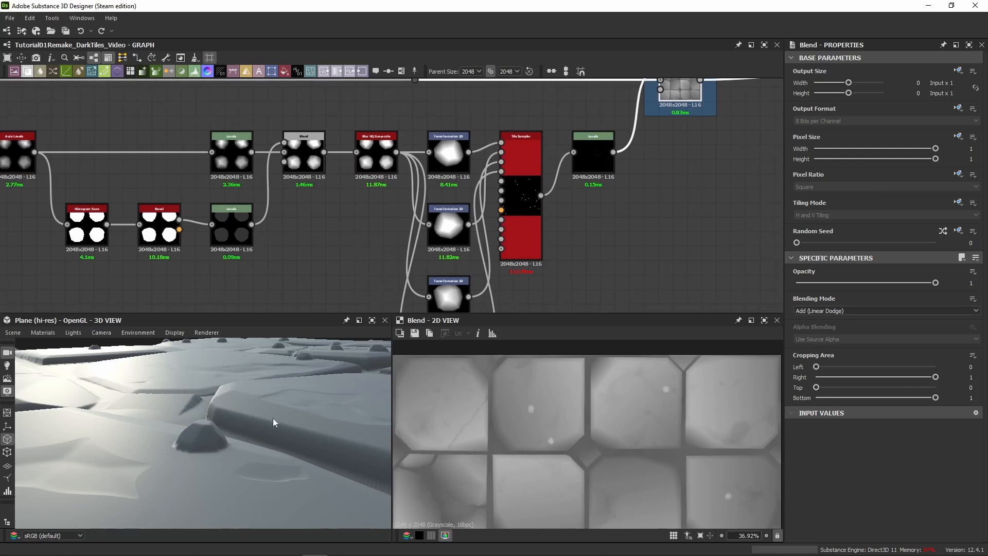
# Edit the default 3D view material and set its Height Scale to 1.
pyautogui.click(314, 266)
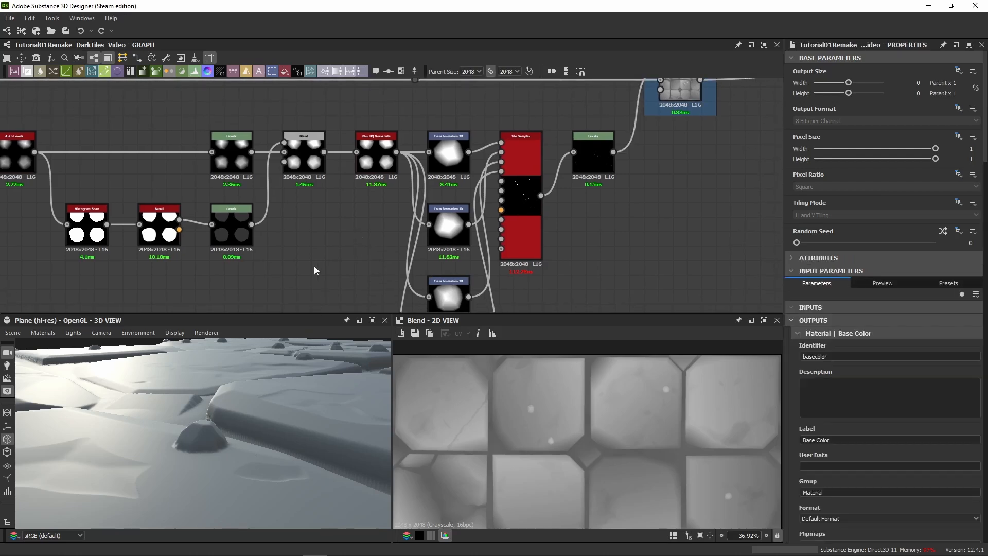
pyautogui.click(43, 332)
pyautogui.moveTo(59, 342)
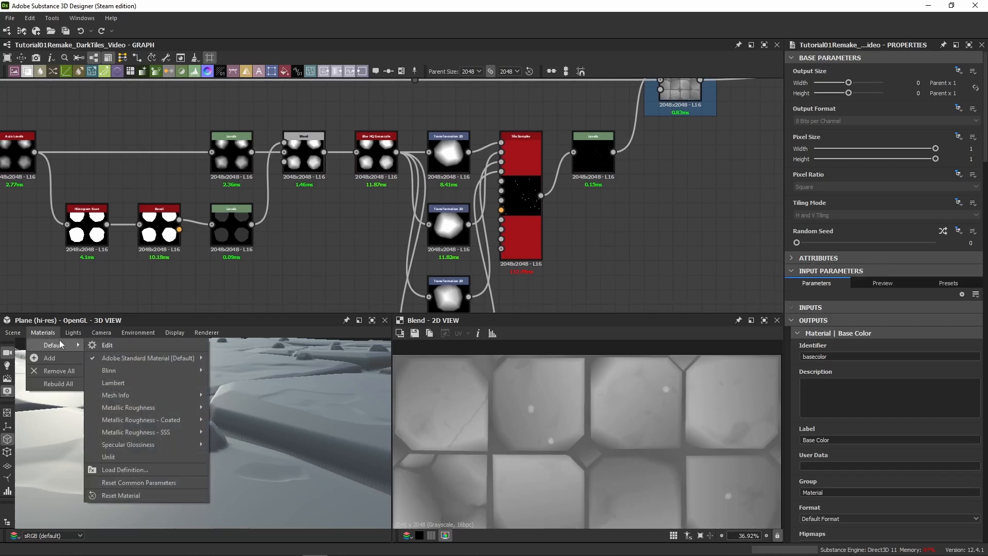
pyautogui.click(107, 344)
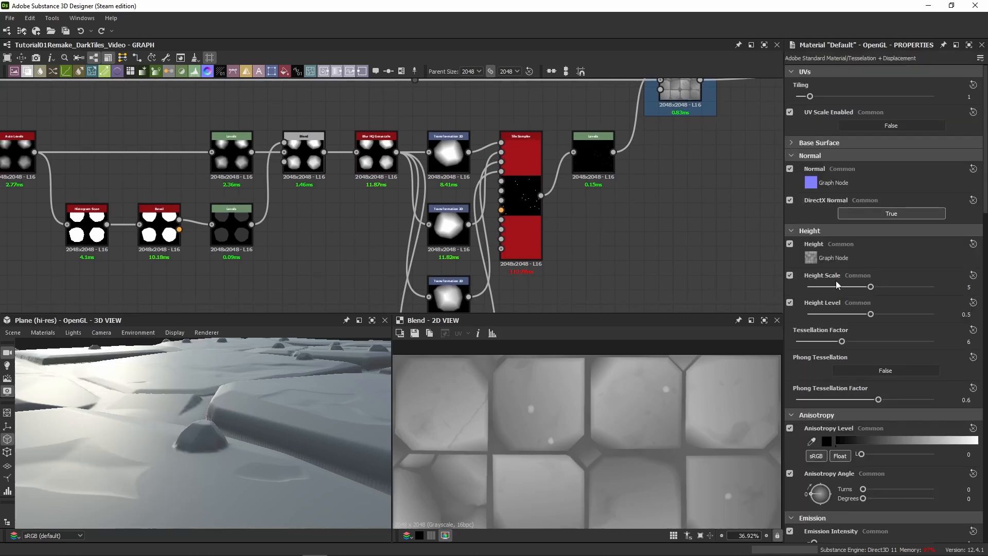
pyautogui.doubleClick(968, 286)
pyautogui.write('1')
pyautogui.press('Return')
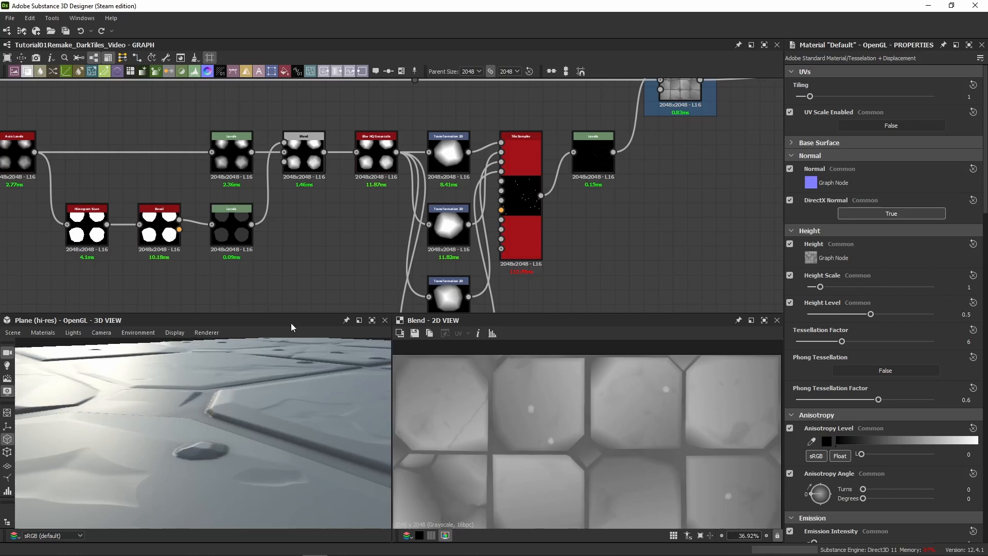
# View the displaced plane edge-on in the 3D view and examine its height profile.
pyautogui.click(101, 333)
pyautogui.click(108, 423)
pyautogui.moveTo(110, 424)
pyautogui.mouseDown()
pyautogui.moveTo(156, 437)
pyautogui.moveTo(193, 428)
pyautogui.mouseUp()
pyautogui.scroll(-3, 135, 430)
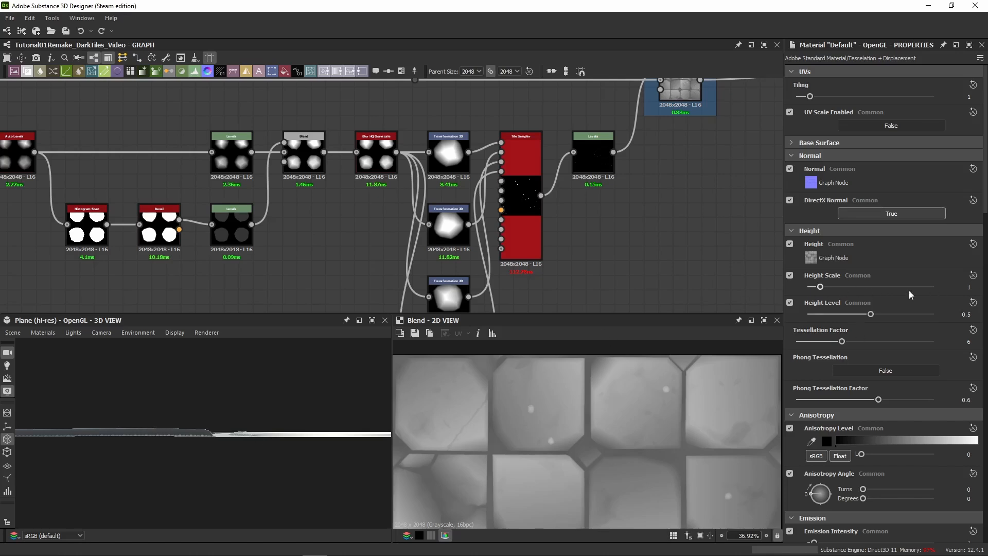
# Set the material's Height Scale to 5 and examine the displaced tiles edge-on and at an angle.
pyautogui.click(968, 286)
pyautogui.press('Return')
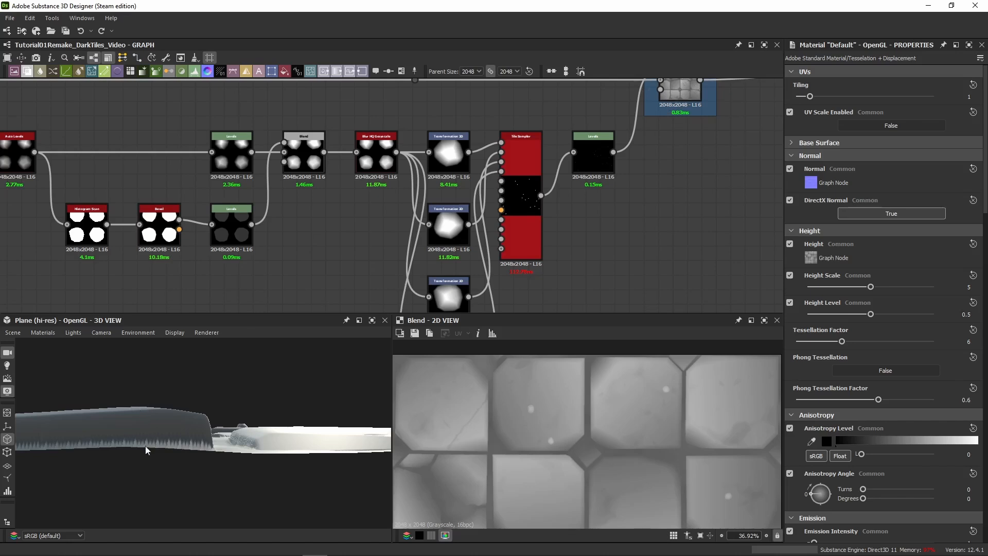
pyautogui.moveTo(148, 440); pyautogui.dragTo(165, 398)
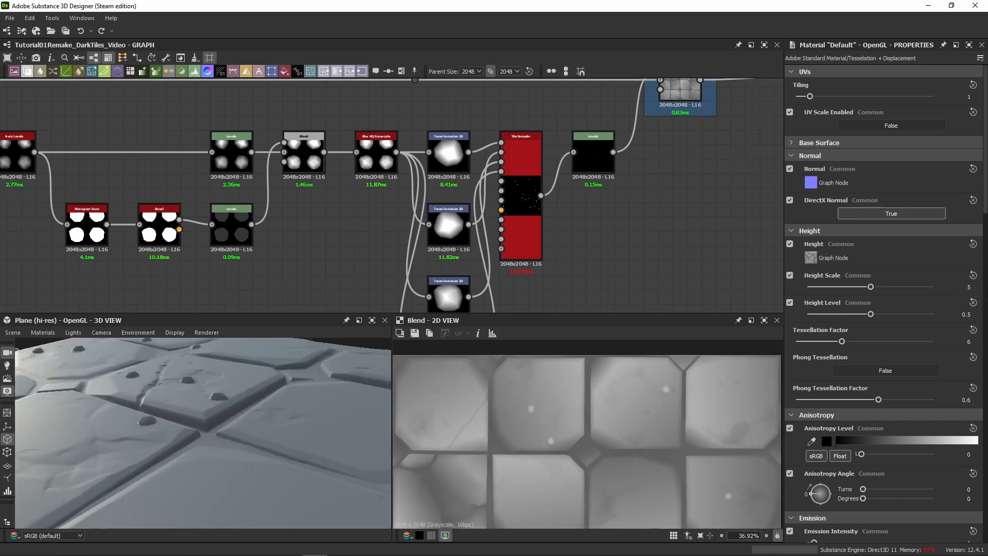
# Set the default material's Height Scale to 10.
pyautogui.doubleClick(968, 287)
pyautogui.write('10')
pyautogui.press('Return')
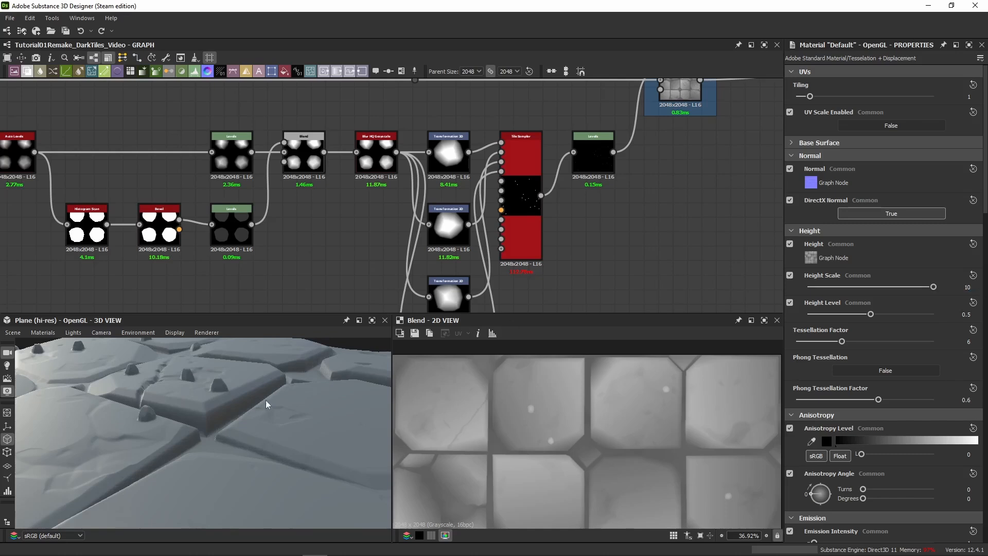
# Try a lower output white level on the pebbles' Levels node, checking one pebble's height edge-on, and undo it.
pyautogui.moveTo(265, 399); pyautogui.dragTo(274, 486)
pyautogui.click(592, 156)
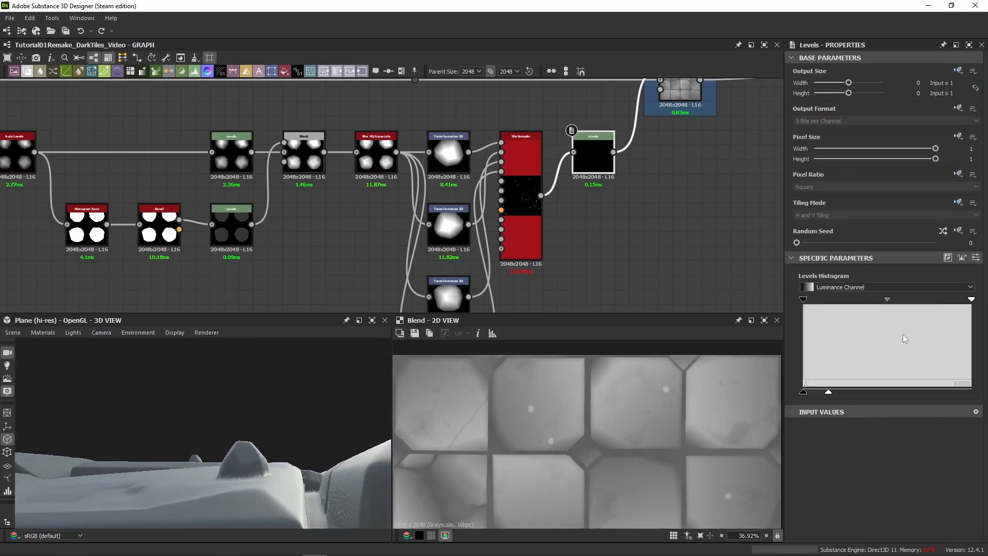
pyautogui.moveTo(827, 392); pyautogui.dragTo(822, 393)
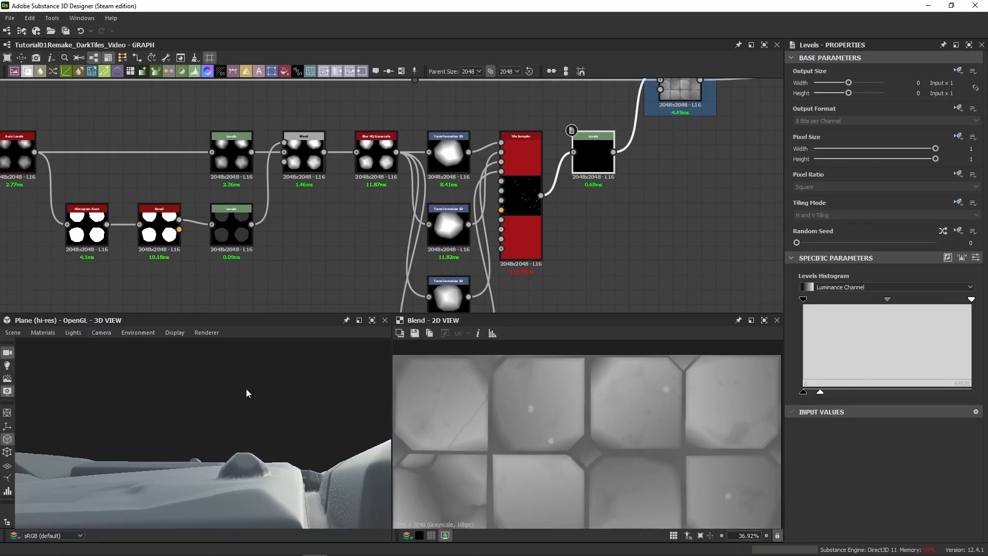
pyautogui.hotkey('ctrl', 'z')
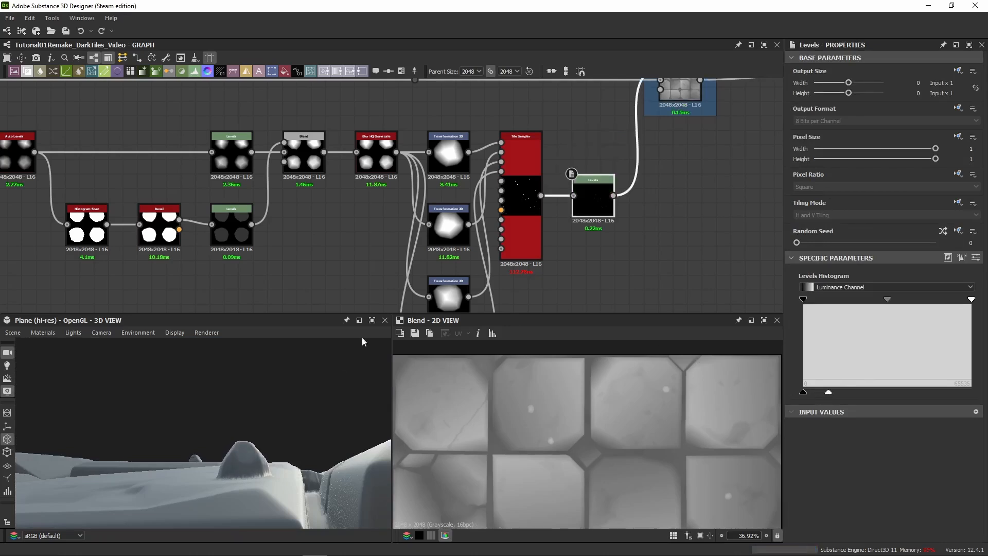
pyautogui.hotkey('ctrl', 'z')
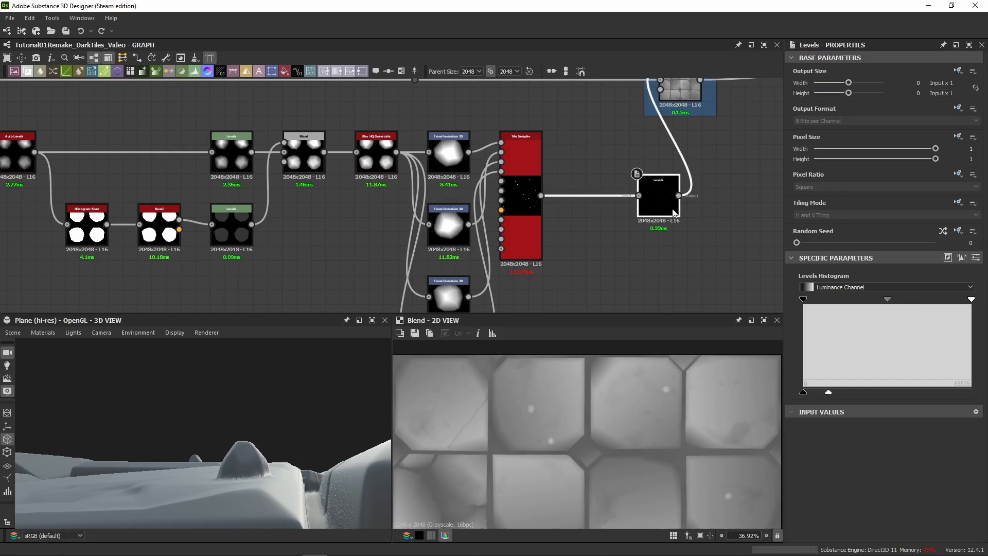
# Edit the default 3D view material and set its Height Scale to 5.
pyautogui.click(619, 255)
pyautogui.click(52, 334)
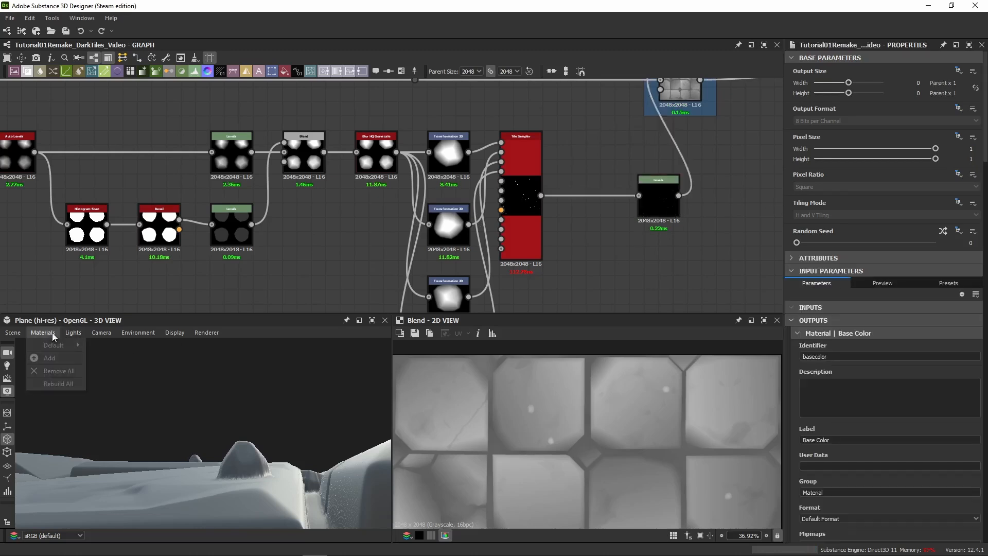
pyautogui.moveTo(63, 345)
pyautogui.click(107, 346)
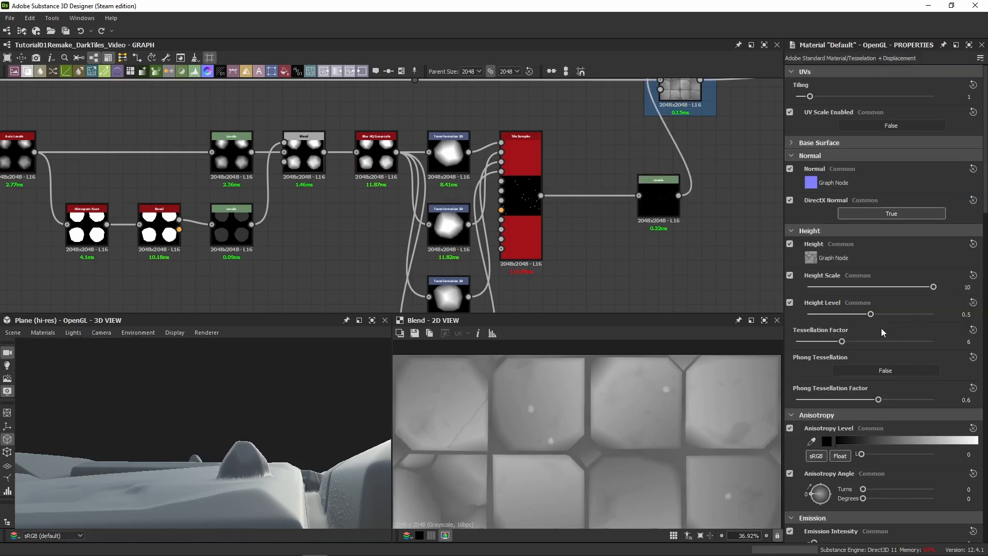
pyautogui.doubleClick(967, 287)
pyautogui.write('5')
pyautogui.press('Return')
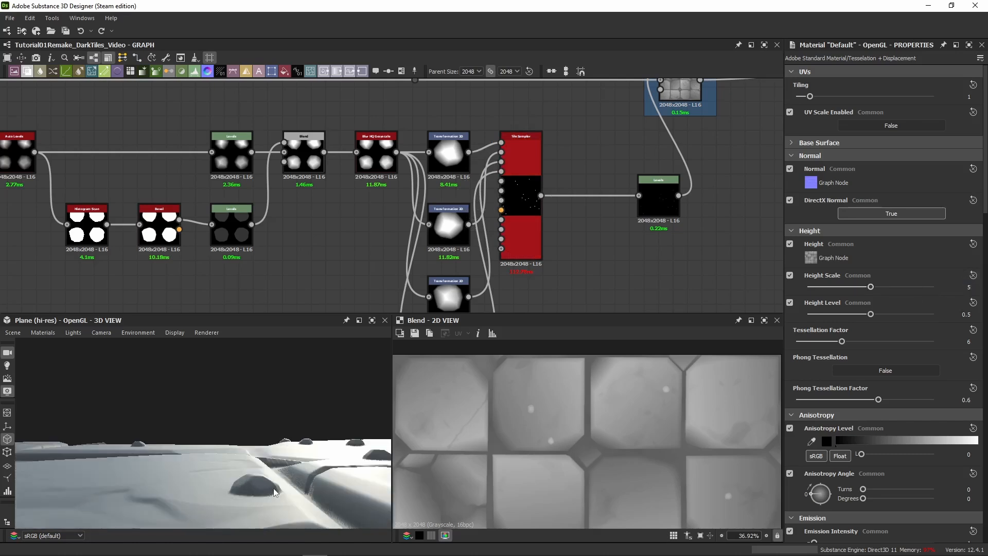
# Move the pebbles' Levels node up beside the Tile Sampler and show its levels as numeric parameters.
pyautogui.moveTo(657, 215); pyautogui.dragTo(591, 171)
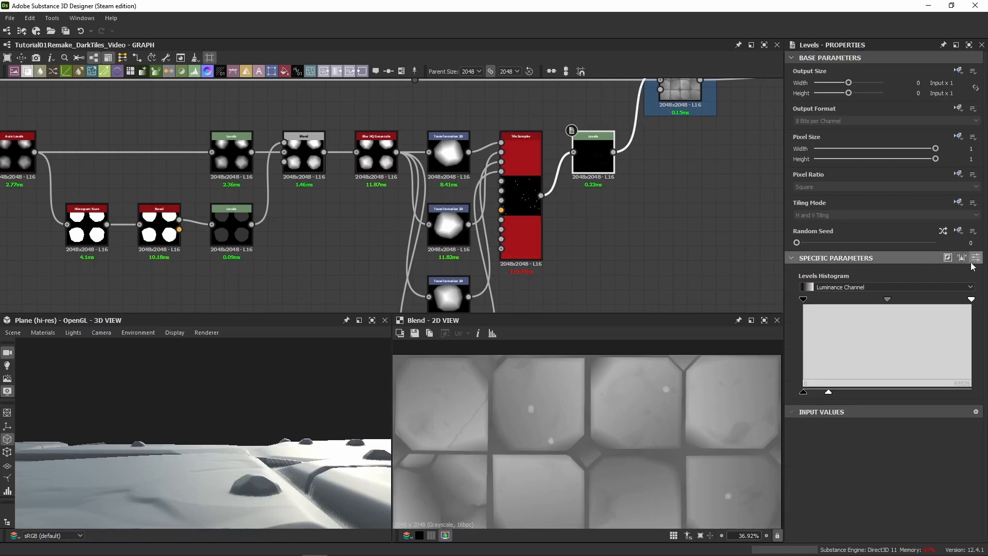
pyautogui.click(976, 257)
pyautogui.moveTo(234, 505); pyautogui.dragTo(276, 436)
pyautogui.moveTo(653, 166); pyautogui.dragTo(615, 204, button='middle')
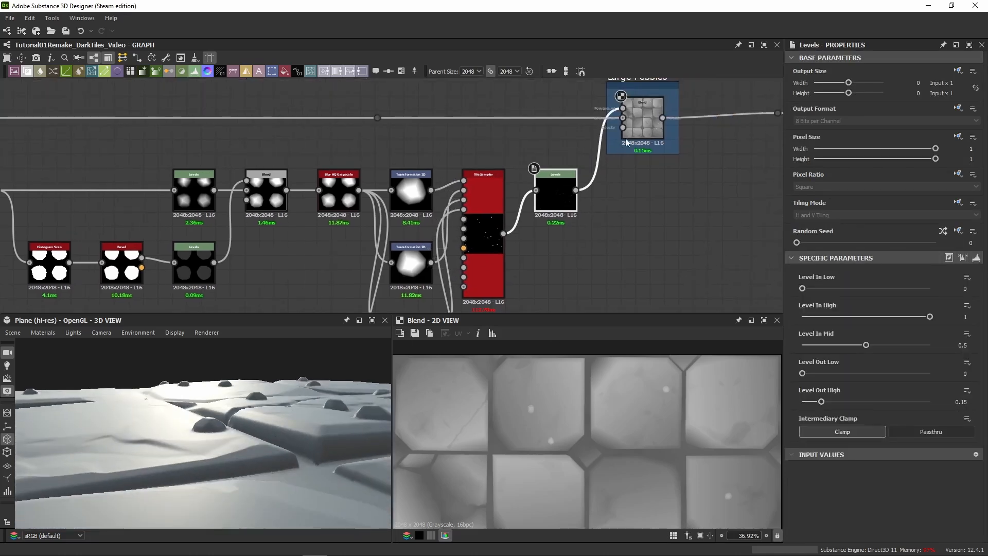
# Examine a single pebble up close in 3D and compare the Levels and Large Pebbles Blend outputs in 2D.
pyautogui.moveTo(325, 422); pyautogui.dragTo(301, 452)
pyautogui.scroll(5, 214, 425)
pyautogui.moveTo(215, 425); pyautogui.dragTo(188, 355)
pyautogui.doubleClick(544, 198)
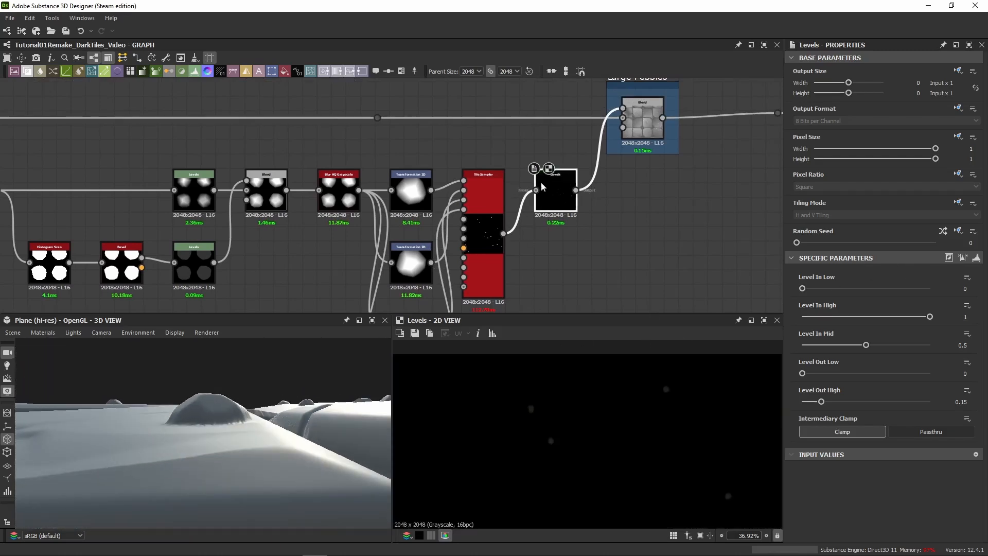
pyautogui.moveTo(266, 383); pyautogui.dragTo(233, 427)
pyautogui.scroll(-3, 642, 190)
pyautogui.doubleClick(643, 169)
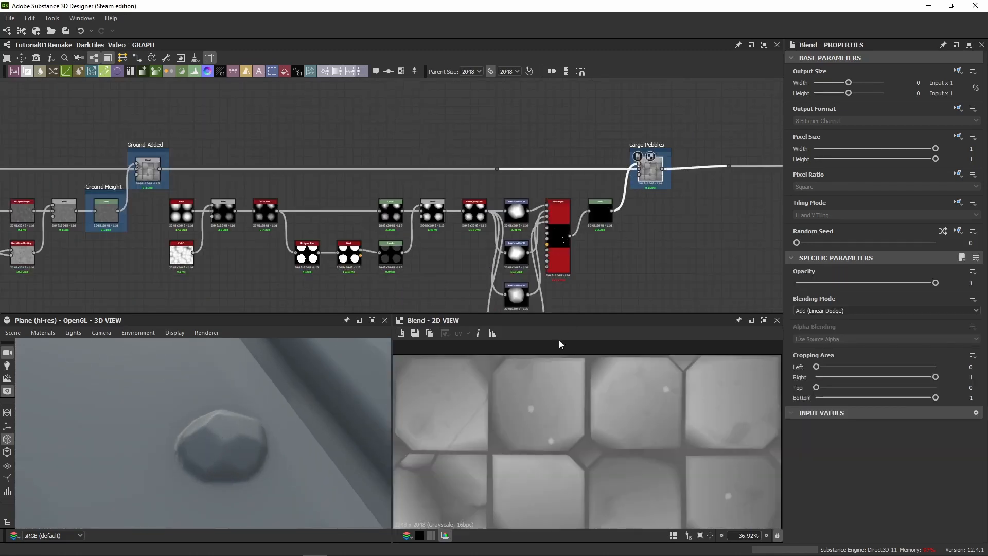
pyautogui.scroll(-3, 556, 355)
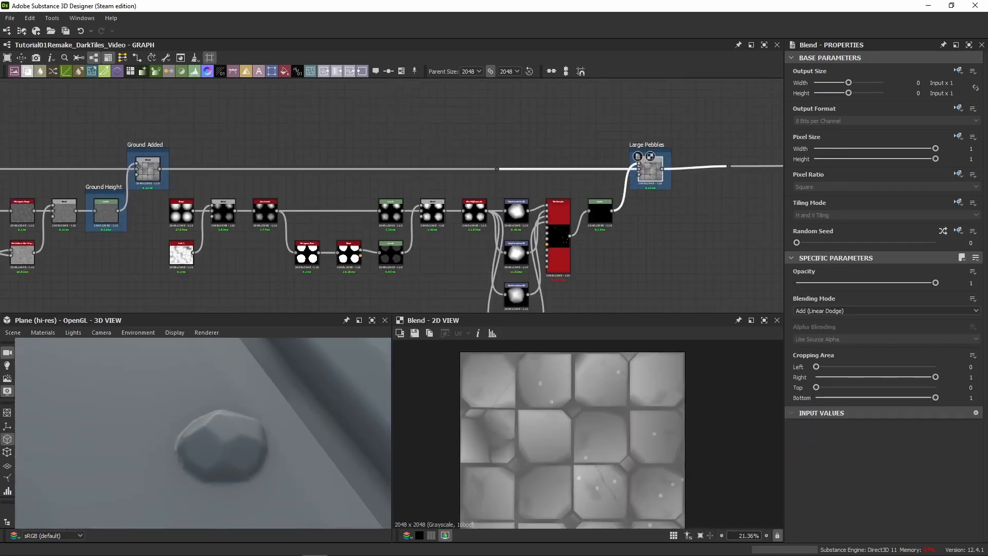
pyautogui.scroll(-7, 142, 520)
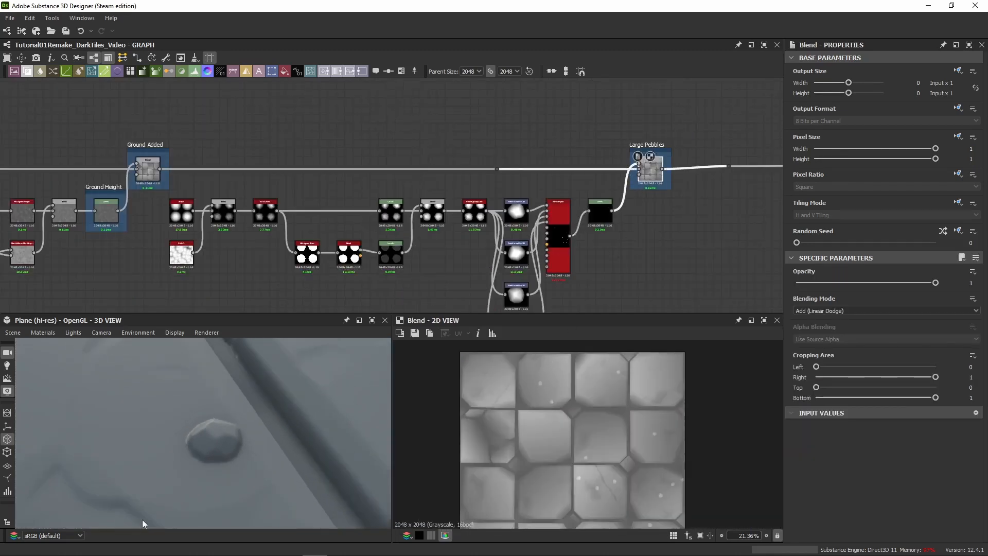
# Switch the 3D view to the Top camera and examine the pebbles' size and distribution across the tiles.
pyautogui.click(73, 332)
pyautogui.click(144, 459)
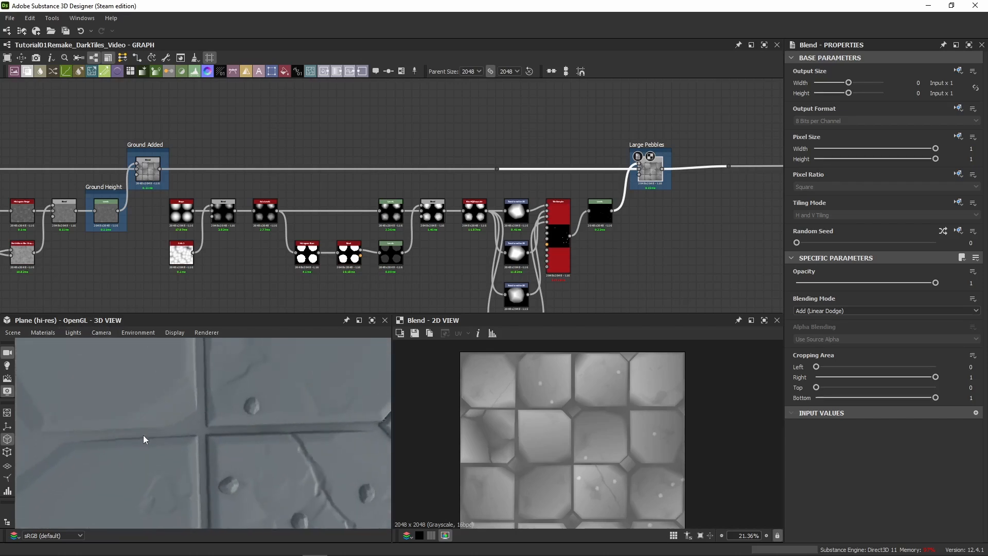
pyautogui.scroll(-8, 171, 424)
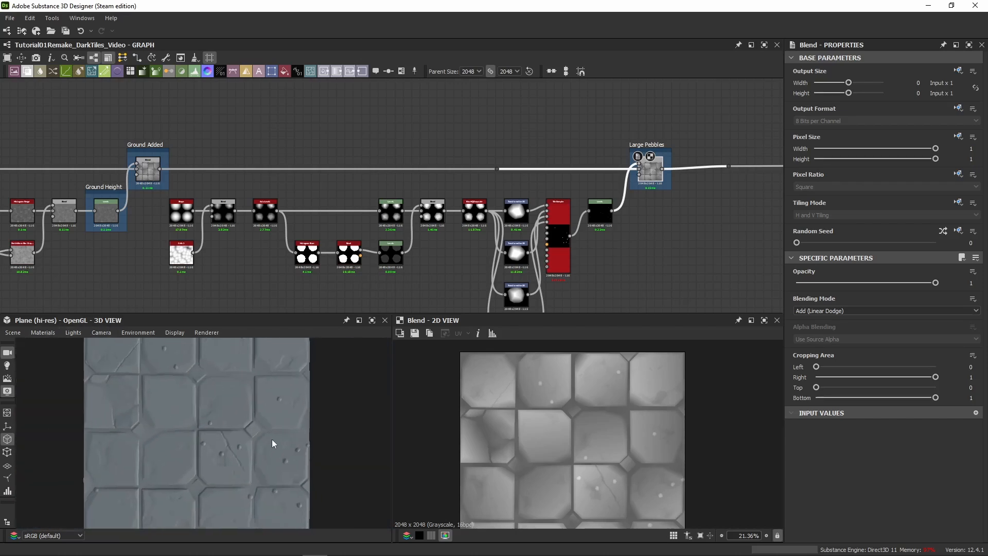
pyautogui.scroll(7, 244, 417)
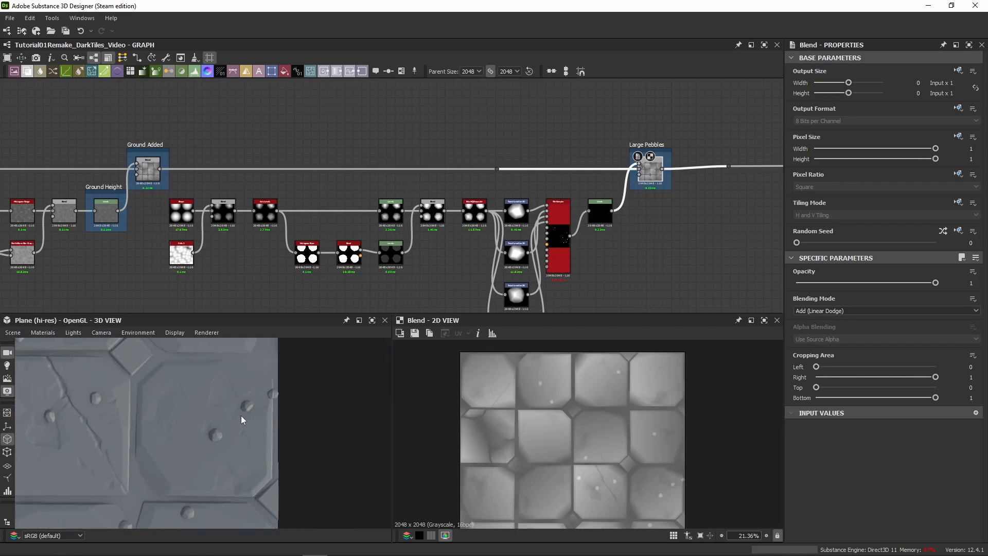
pyautogui.moveTo(241, 416); pyautogui.dragTo(184, 423, button='middle')
pyautogui.scroll(2, 183, 426)
pyautogui.scroll(-3, 199, 413)
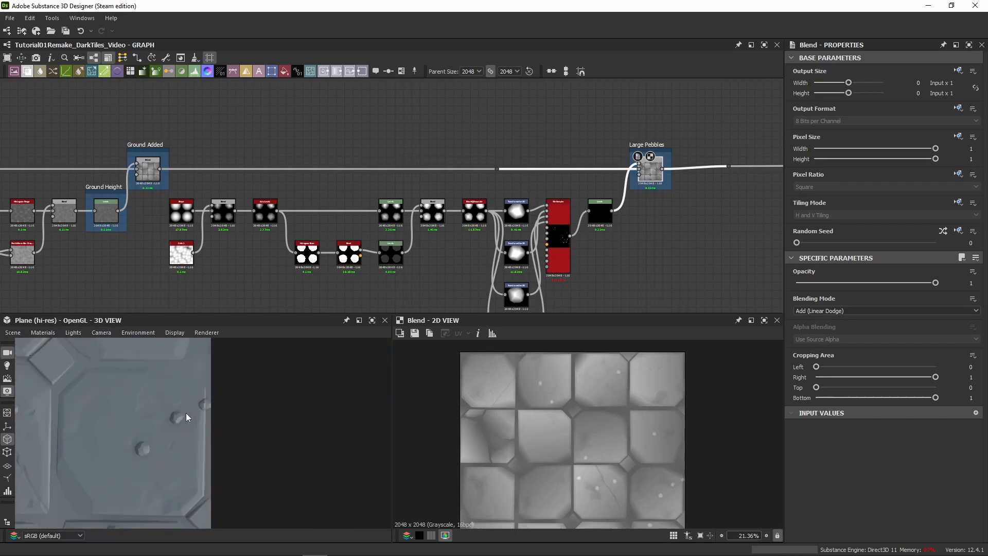
# Set the pebble Tile Sampler's X Amount and Y Amount to 16.
pyautogui.click(558, 216)
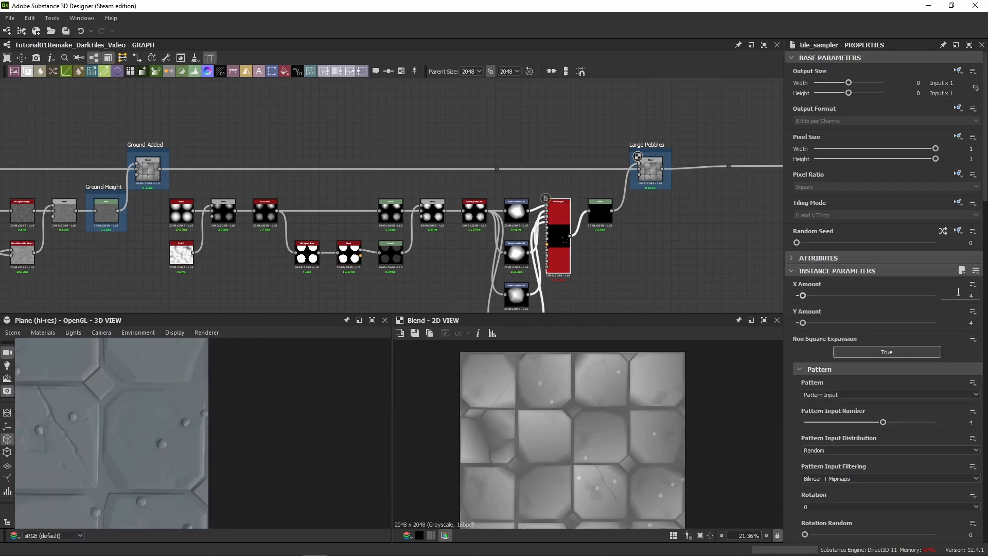
pyautogui.click(970, 295)
pyautogui.write('16')
pyautogui.press('Tab')
pyautogui.write('16')
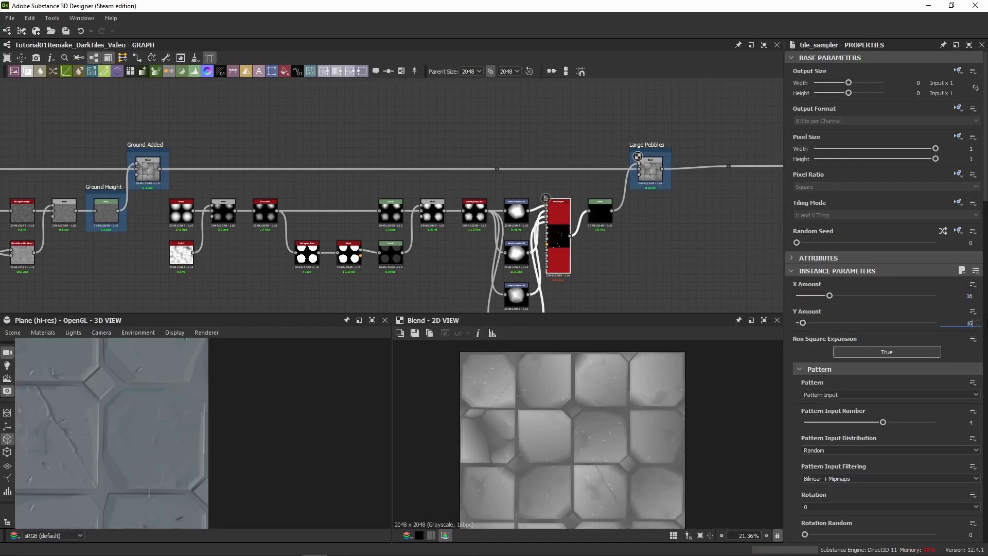
pyautogui.press('Return')
# Inspect the denser pebbles on the tiles and set the Tile Sampler's pattern Scale to 0.35.
pyautogui.scroll(4, 97, 435)
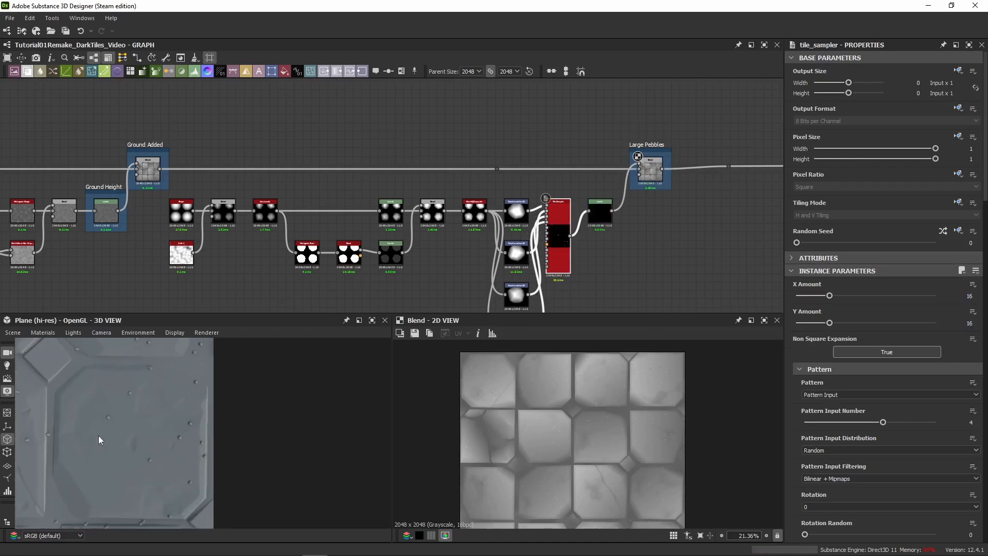
pyautogui.moveTo(98, 436); pyautogui.dragTo(184, 448, button='middle')
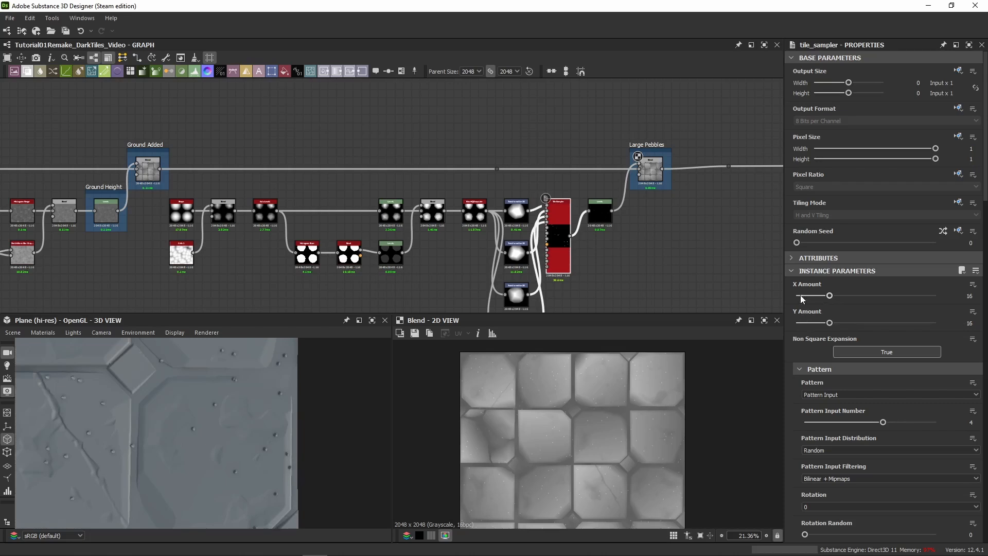
pyautogui.scroll(3, 135, 420)
pyautogui.moveTo(130, 420); pyautogui.dragTo(242, 416, button='middle')
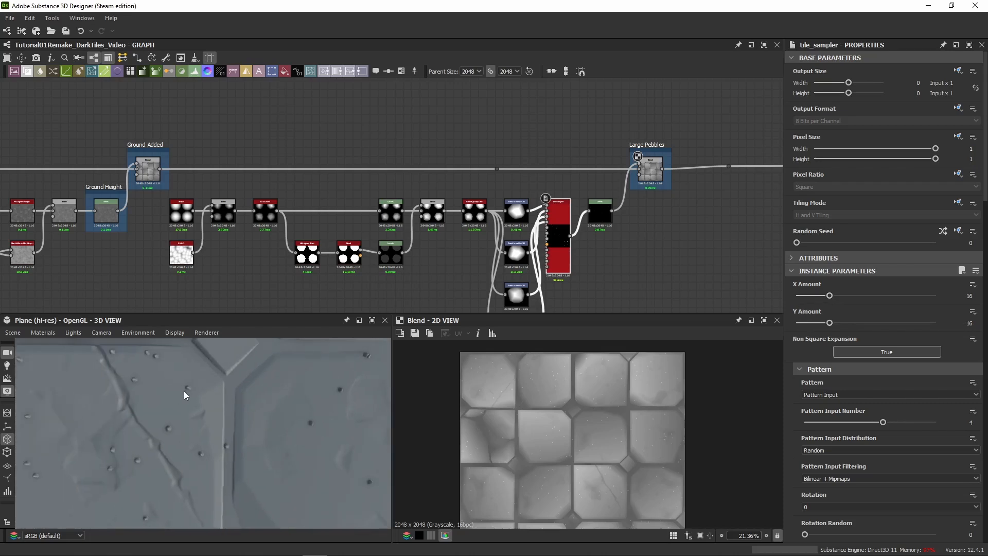
pyautogui.moveTo(183, 393); pyautogui.dragTo(233, 448)
pyautogui.scroll(-4, 794, 421)
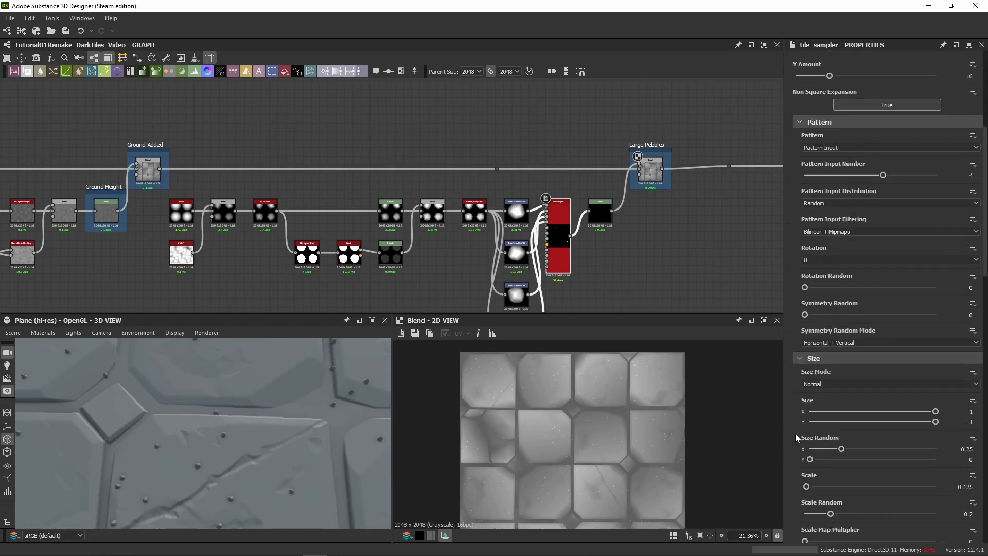
pyautogui.scroll(-1, 795, 434)
pyautogui.moveTo(806, 424); pyautogui.dragTo(809, 425)
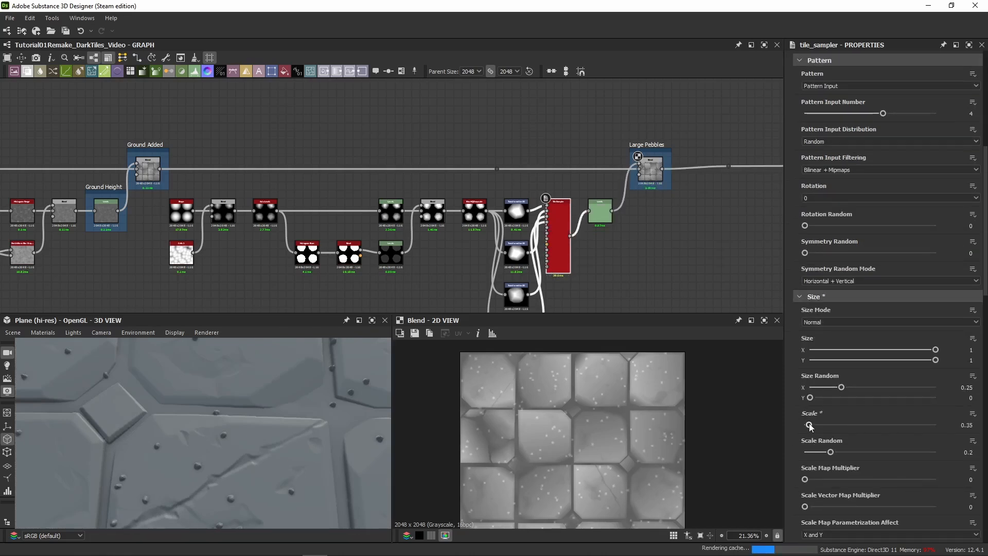
# Examine the enlarged pebbles across the tiles at an angle and return the 3D view to the Top camera.
pyautogui.moveTo(210, 487); pyautogui.dragTo(177, 452)
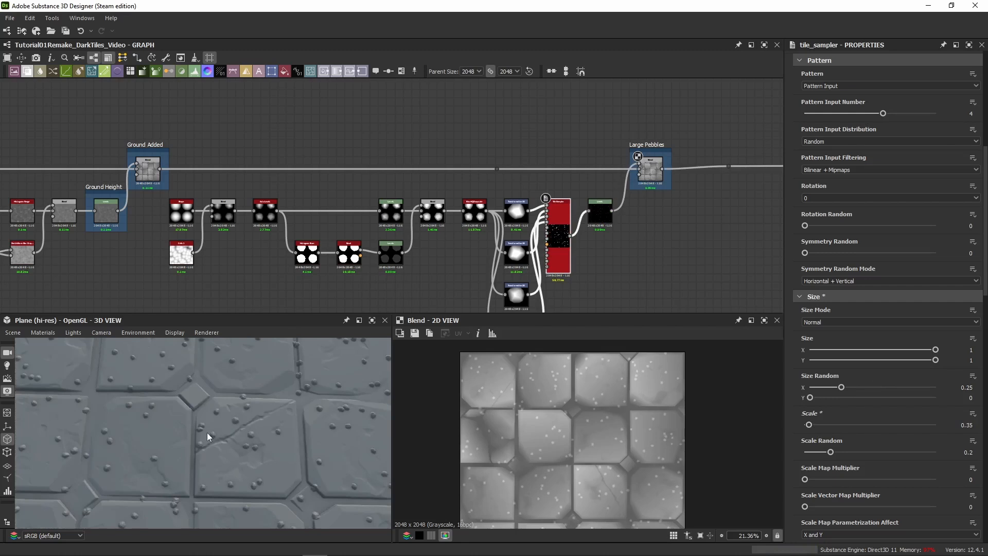
pyautogui.moveTo(186, 479); pyautogui.dragTo(222, 440, button='middle')
pyautogui.scroll(4, 222, 440)
pyautogui.moveTo(223, 440); pyautogui.dragTo(292, 435)
pyautogui.click(100, 332)
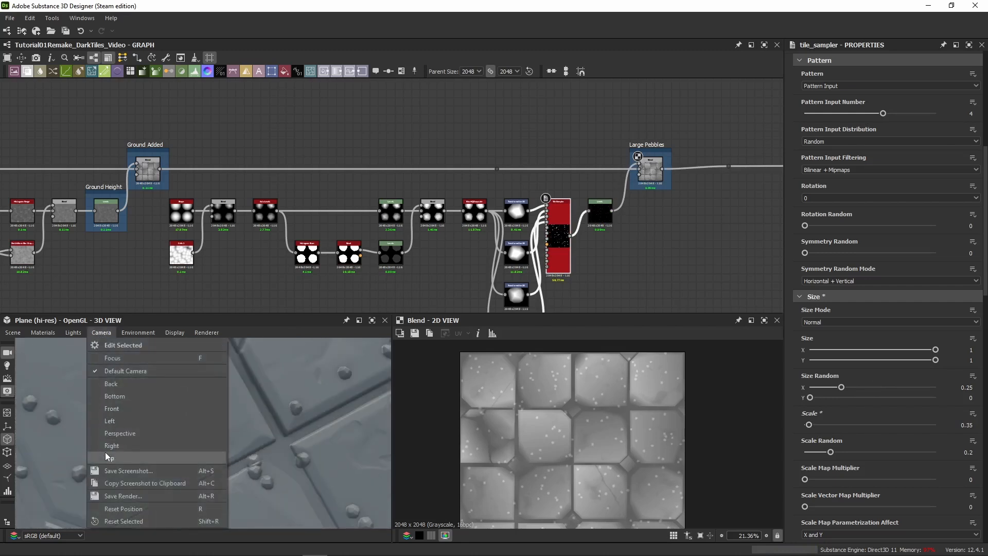
pyautogui.click(106, 456)
# Examine up close in the 3D view how pebbles sitting on tile edges meet the gaps between tiles.
pyautogui.moveTo(210, 387); pyautogui.dragTo(195, 438)
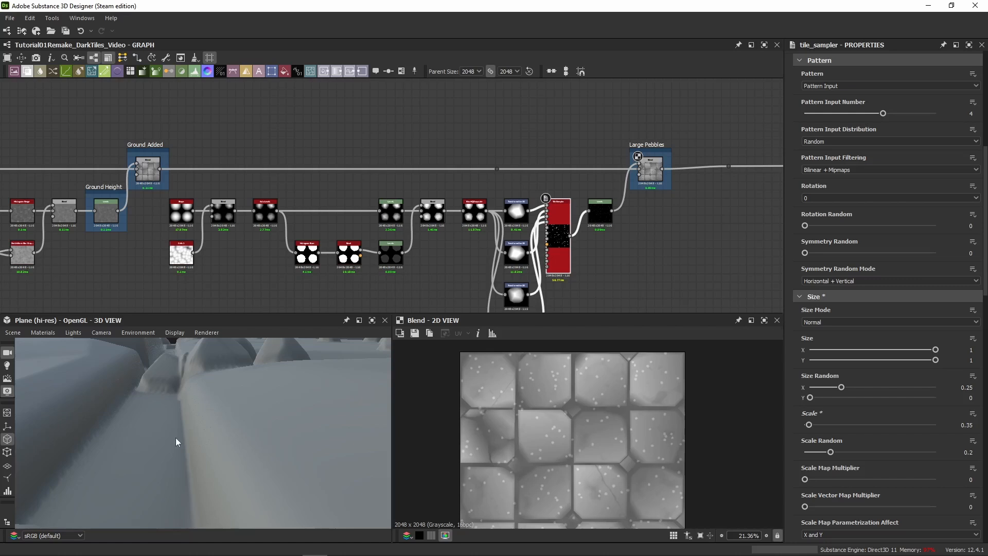
pyautogui.moveTo(163, 439); pyautogui.dragTo(248, 396)
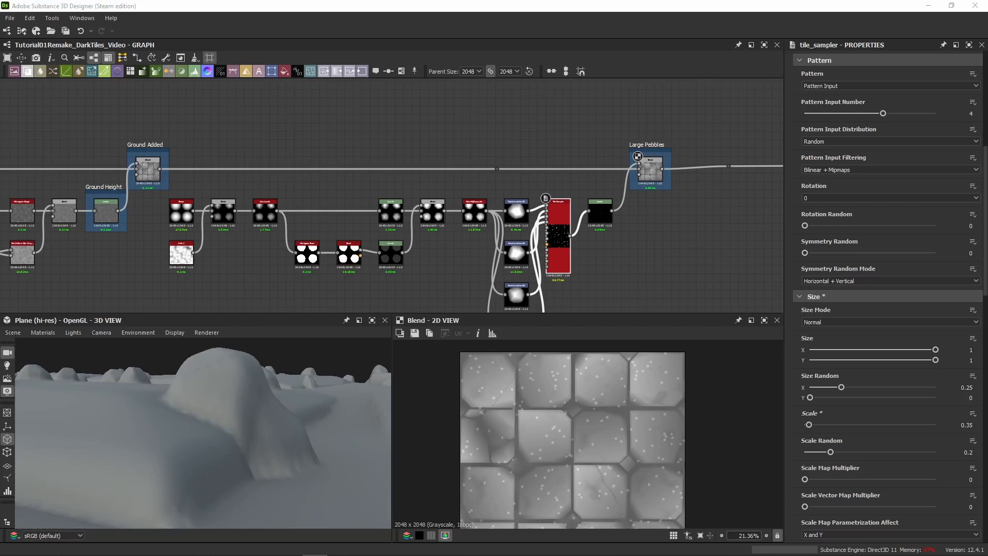
pyautogui.moveTo(323, 268); pyautogui.dragTo(148, 237, button='middle')
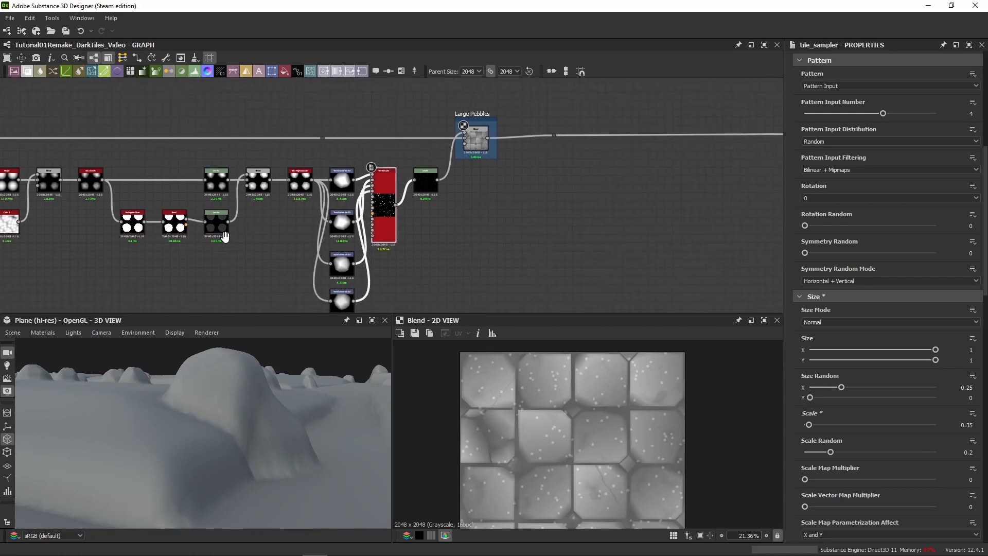
pyautogui.moveTo(268, 438); pyautogui.dragTo(258, 390)
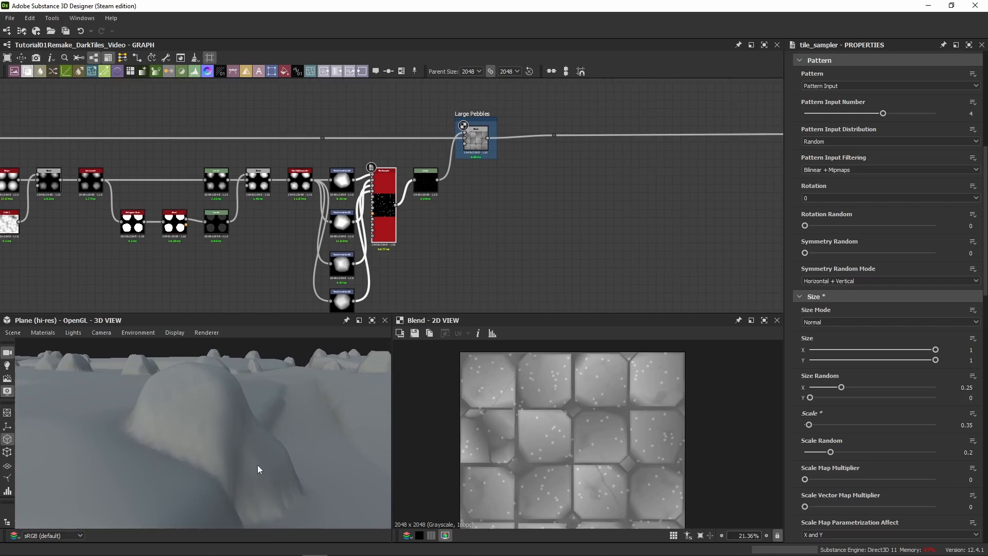
pyautogui.moveTo(243, 420); pyautogui.dragTo(167, 352)
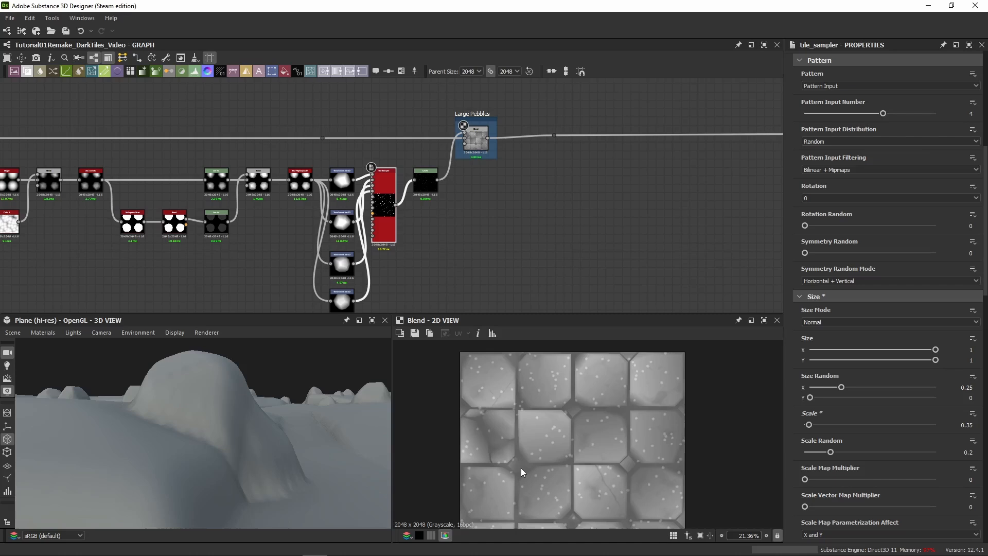
pyautogui.moveTo(137, 421); pyautogui.dragTo(186, 484)
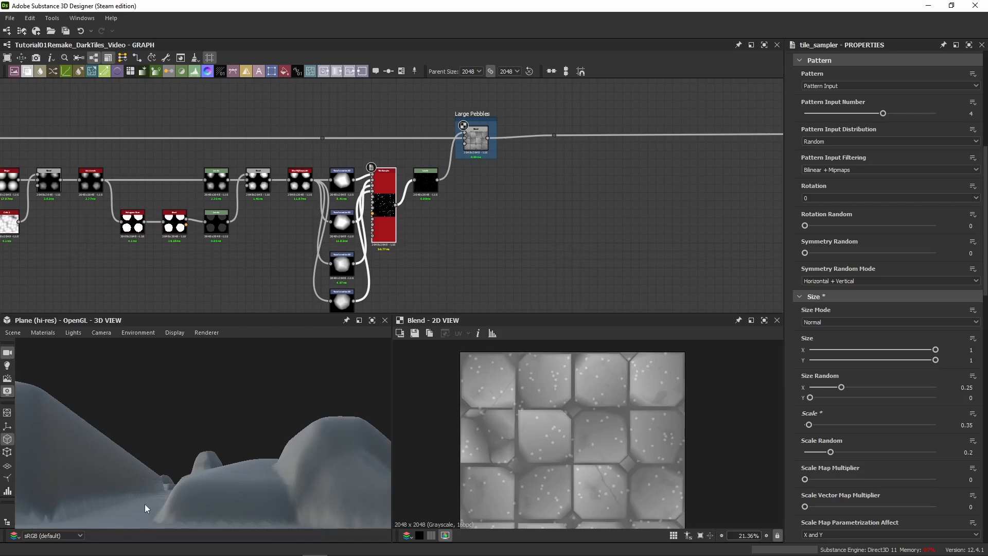
pyautogui.moveTo(145, 508); pyautogui.dragTo(224, 426)
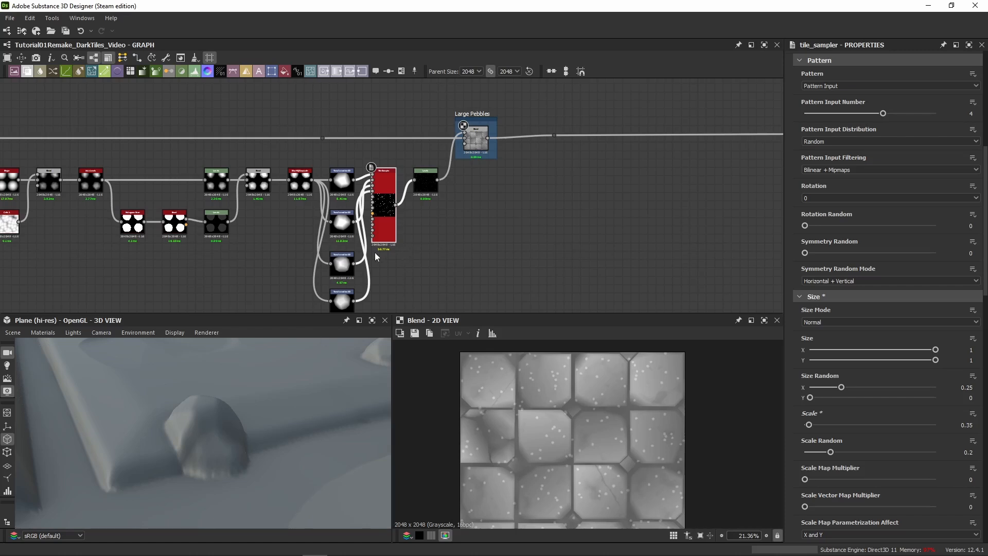
# Examine the pebbles overlapping the tile gaps in the 2D view of the Large Pebbles Blend.
pyautogui.scroll(14, 564, 412)
pyautogui.scroll(-5, 569, 410)
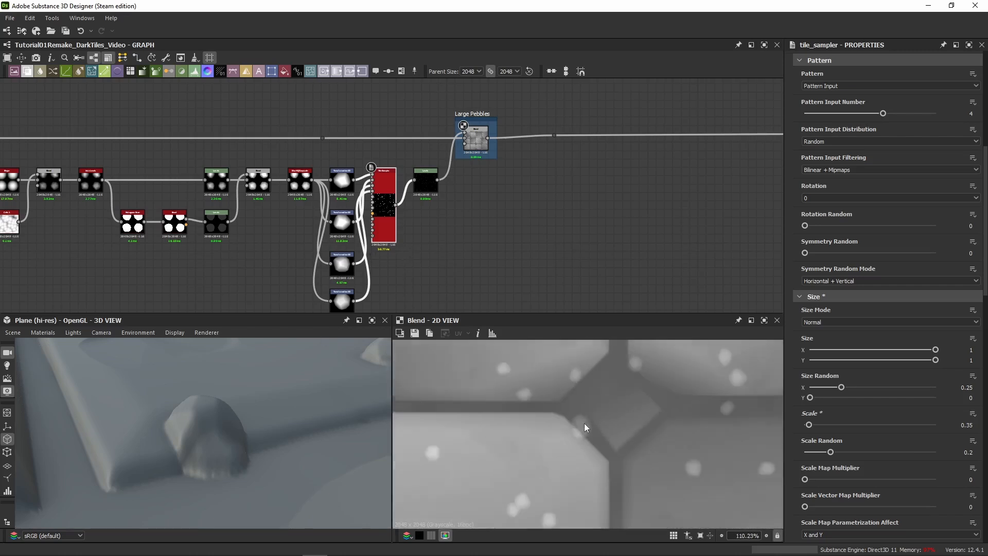
pyautogui.scroll(-4, 330, 461)
pyautogui.scroll(-2, 329, 464)
pyautogui.scroll(-6, 573, 450)
pyautogui.scroll(5, 567, 439)
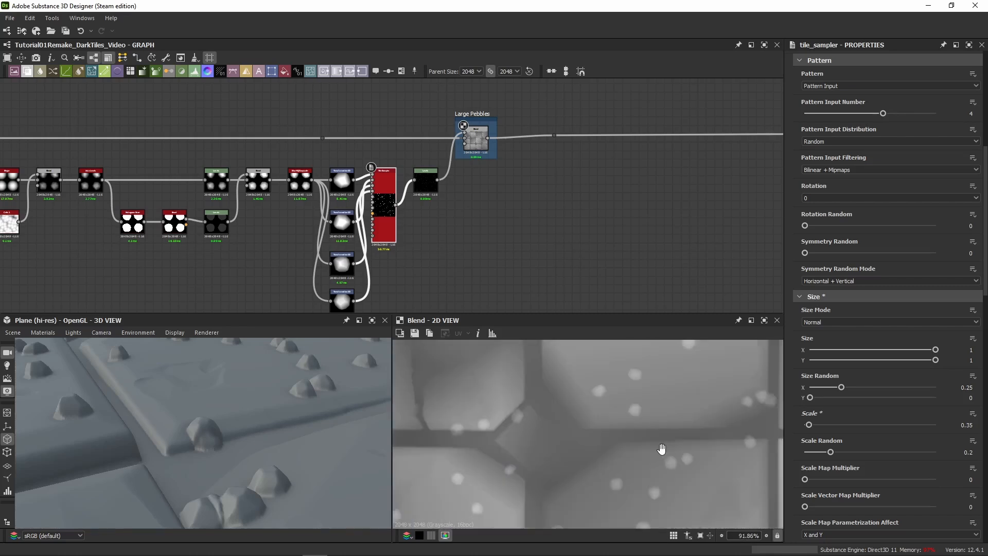
# Examine a pebble on a tile edge in the 2D view, then from the Top camera and at an angle in 3D.
pyautogui.scroll(8, 550, 426)
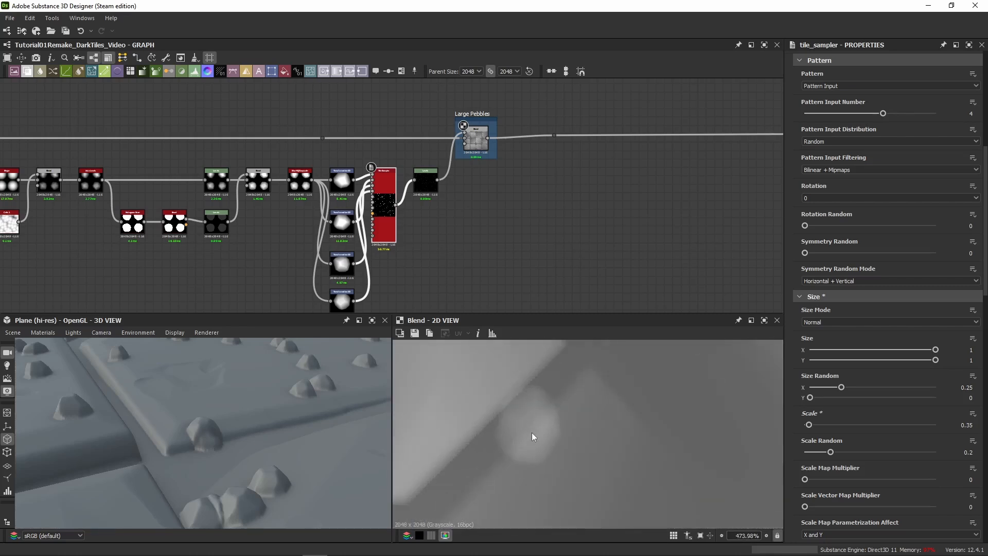
pyautogui.scroll(-2, 153, 406)
pyautogui.click(99, 332)
pyautogui.click(129, 450)
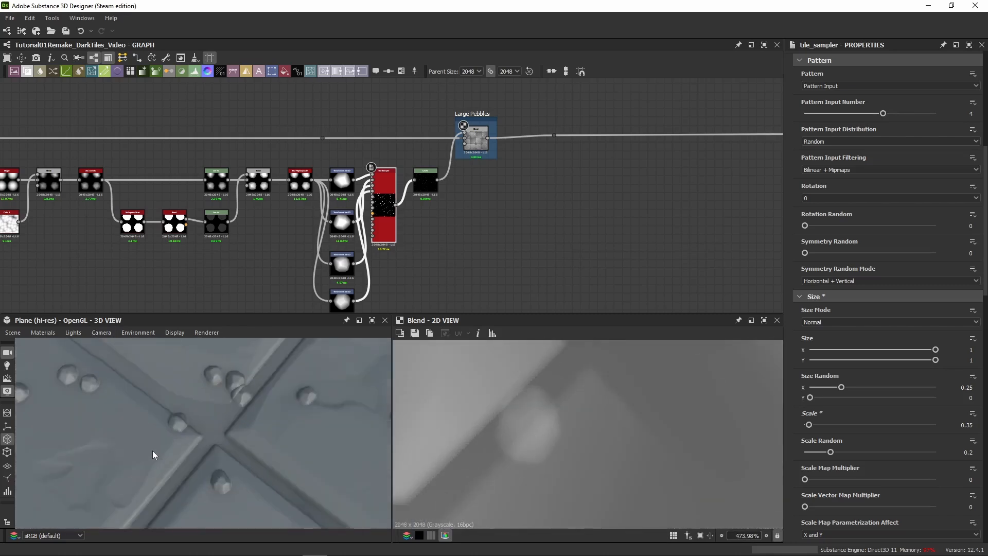
pyautogui.scroll(-4, 164, 450)
pyautogui.moveTo(152, 432); pyautogui.dragTo(239, 414, button='middle')
pyautogui.scroll(4, 236, 400)
pyautogui.scroll(6, 240, 414)
pyautogui.moveTo(325, 432); pyautogui.dragTo(244, 440, button='middle')
pyautogui.scroll(3, 245, 442)
pyautogui.moveTo(283, 415); pyautogui.dragTo(215, 288)
pyautogui.moveTo(244, 447); pyautogui.dragTo(205, 399)
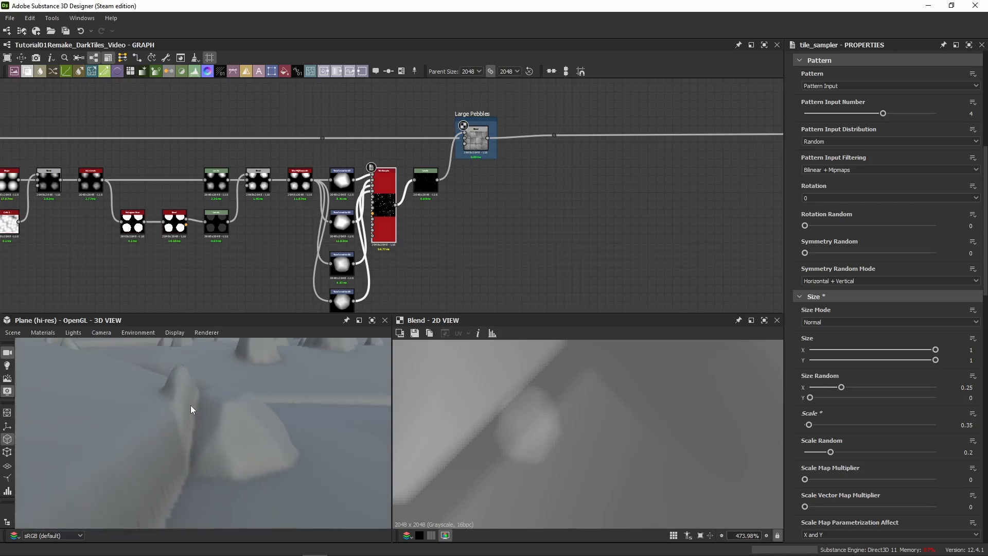
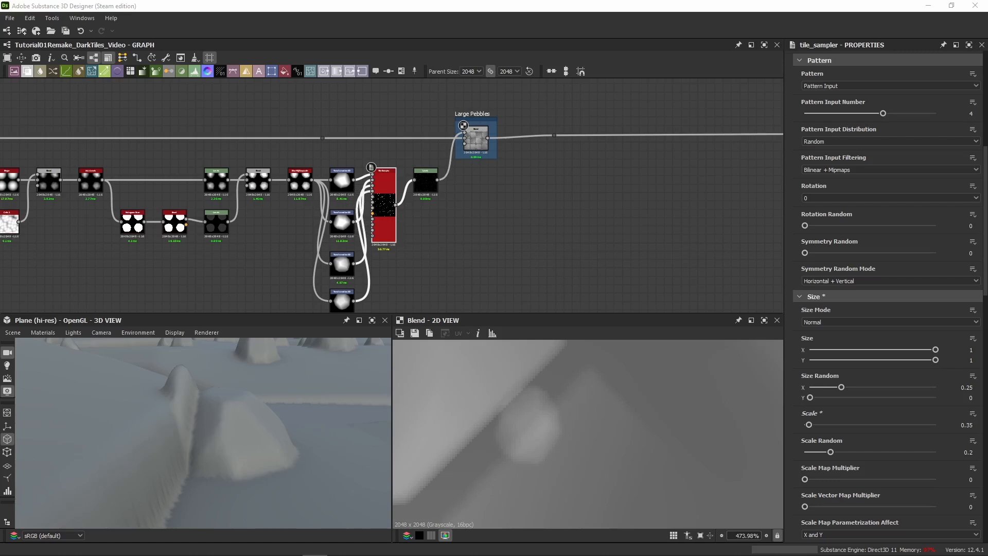
# Undo the Tile Sampler's recent increases to its pattern Scale and its X and Y Amount.
pyautogui.doubleClick(132, 221)
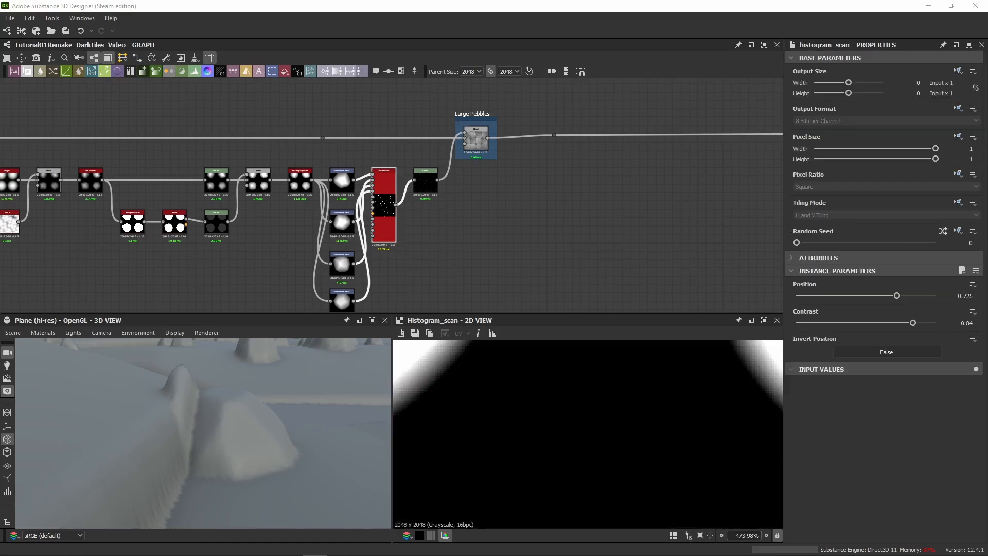
pyautogui.scroll(-4, 571, 506)
pyautogui.scroll(3, 490, 231)
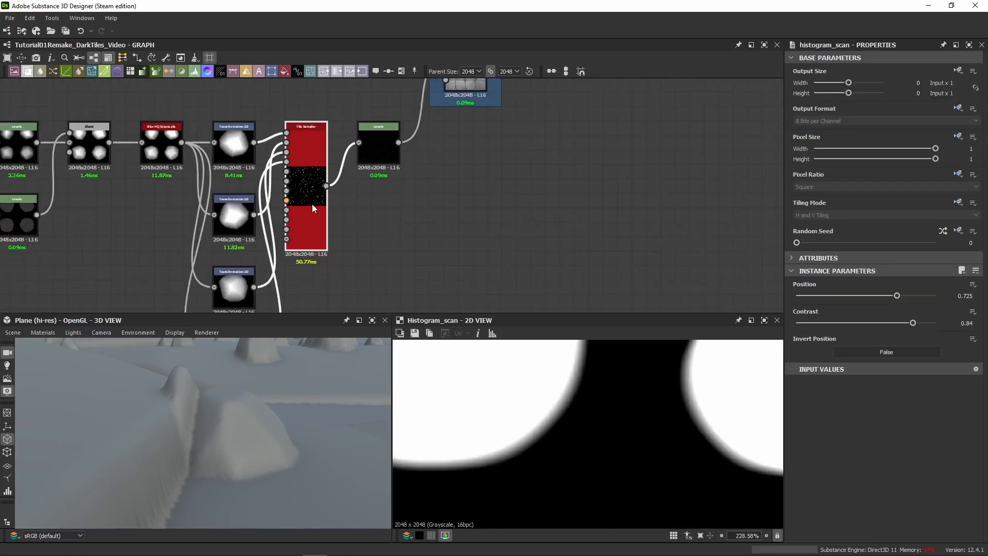
pyautogui.doubleClick(311, 204)
pyautogui.scroll(-6, 546, 425)
pyautogui.hotkey('ctrl', 'z')
pyautogui.hotkey('ctrl', 'z')
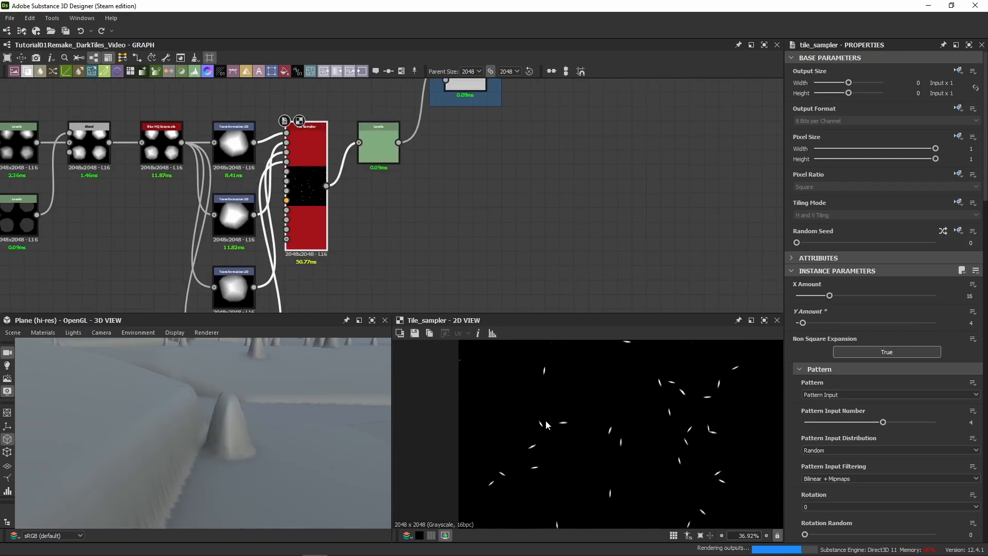
pyautogui.scroll(-5, 546, 425)
pyautogui.scroll(-2, 546, 425)
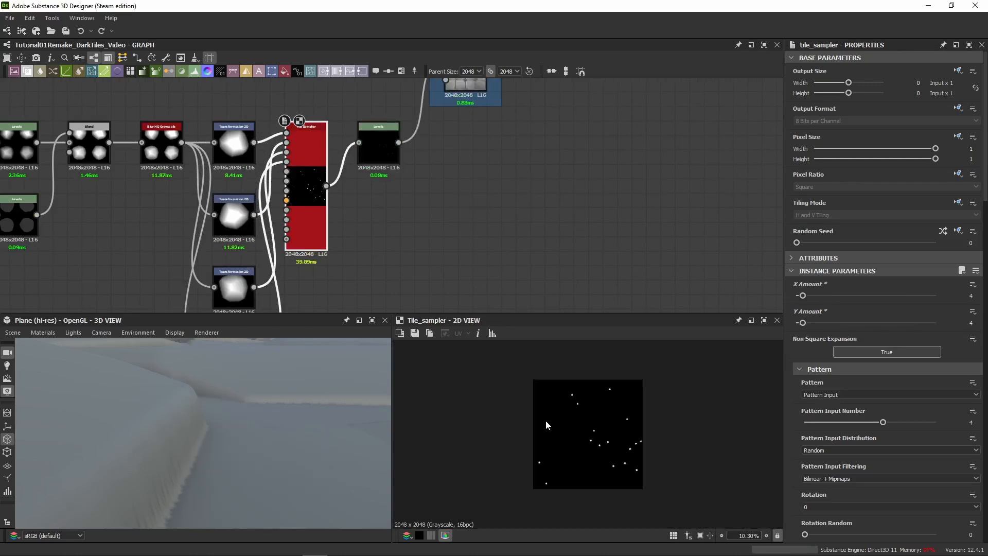
# Review the Tile Sampler's pattern and size settings and examine the pebbles across the whole plane in 3D.
pyautogui.scroll(4, 546, 425)
pyautogui.scroll(-3, 304, 416)
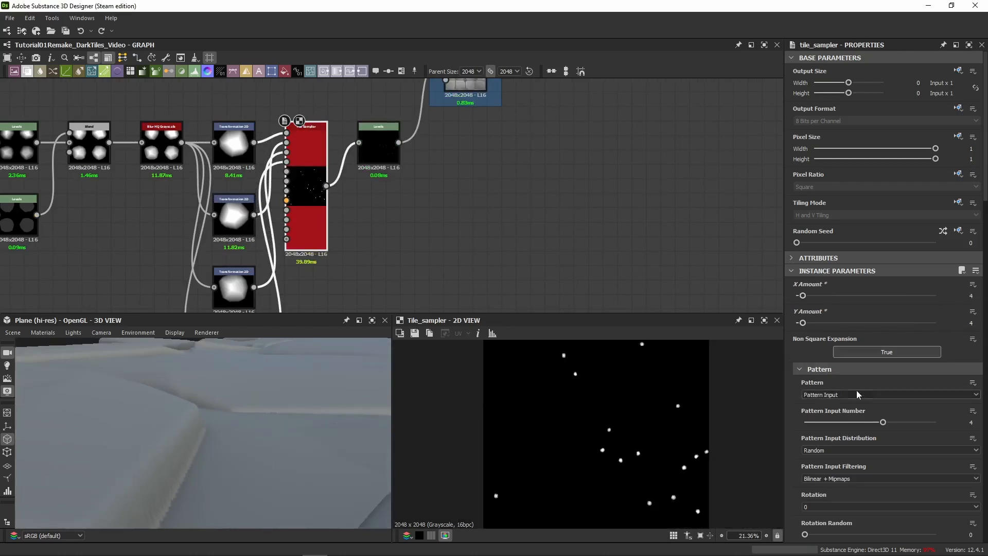
pyautogui.scroll(-10, 813, 391)
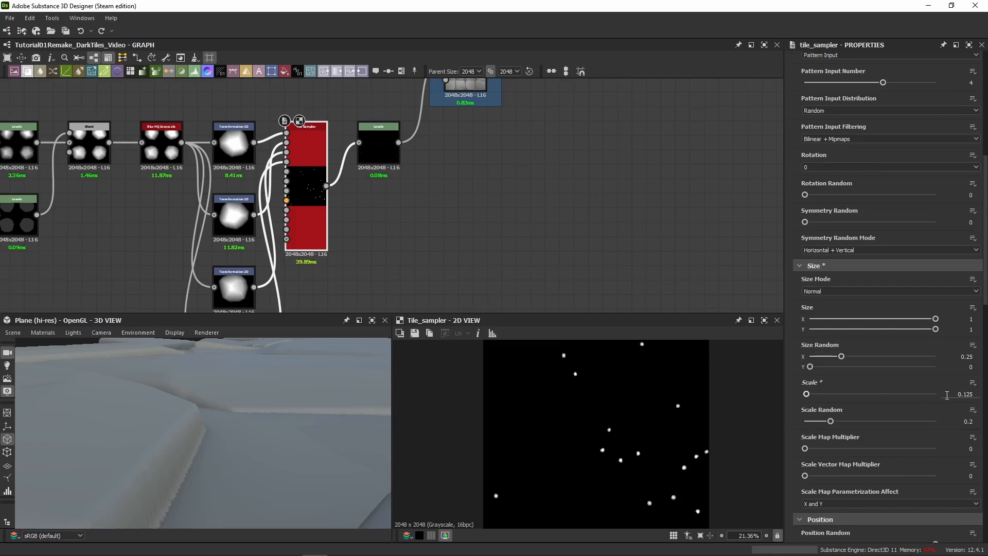
pyautogui.scroll(-2, 623, 460)
pyautogui.scroll(-8, 271, 384)
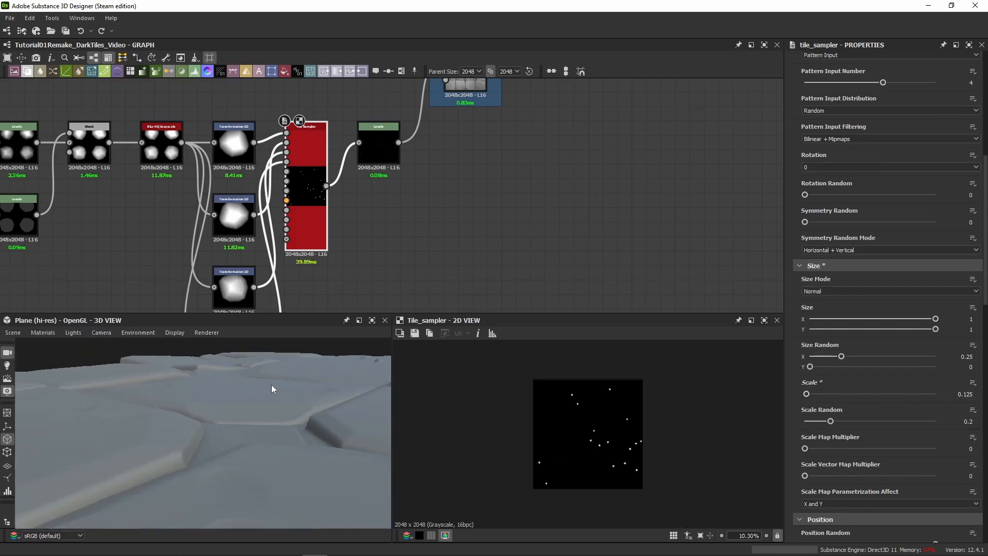
pyautogui.moveTo(238, 393); pyautogui.dragTo(295, 437)
pyautogui.scroll(-5, 295, 436)
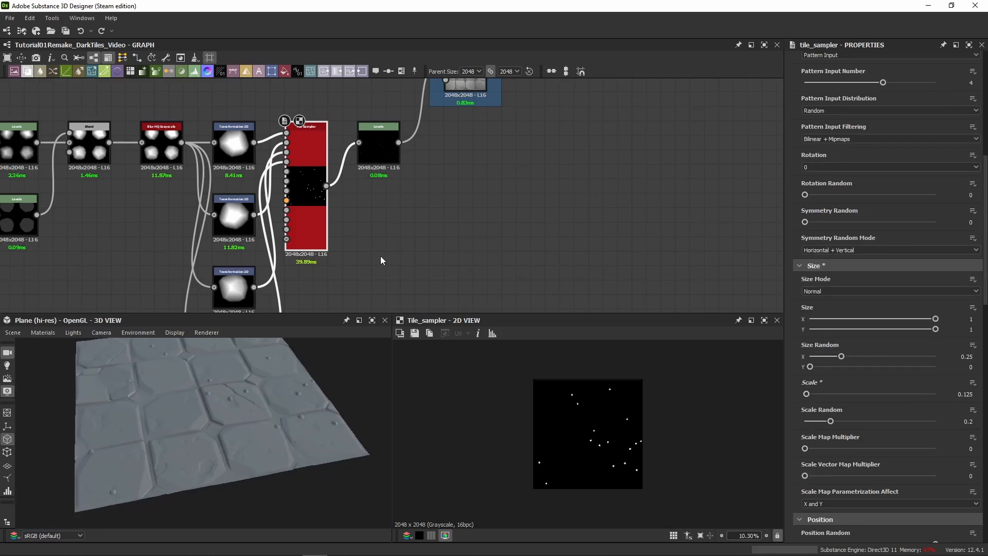
# Examine up close in the 2D view how the Histogram Scan mask separates the rounded tiles from the gaps and cracks.
pyautogui.moveTo(381, 255); pyautogui.dragTo(437, 215, button='middle')
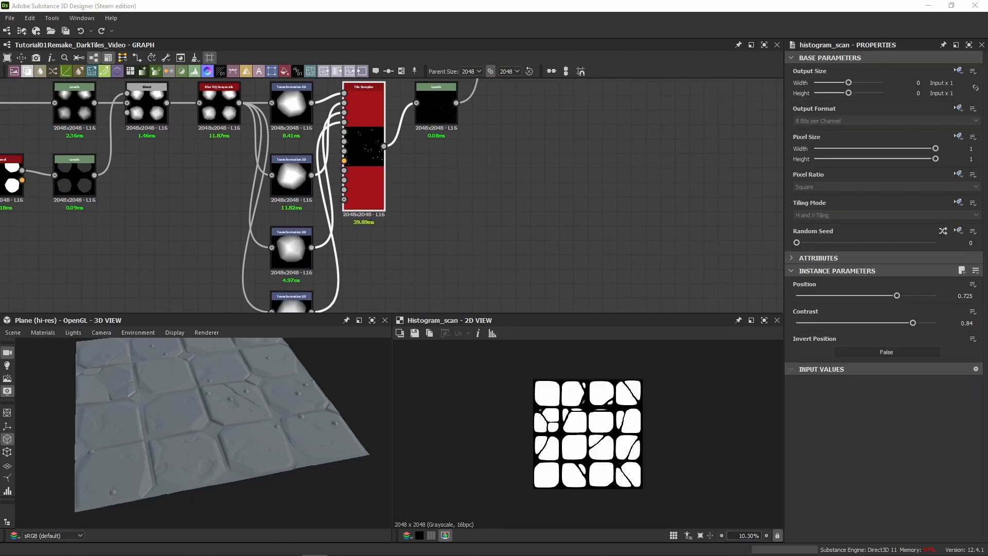
pyautogui.scroll(5, 592, 458)
pyautogui.moveTo(571, 403); pyautogui.dragTo(566, 451, button='middle')
pyautogui.scroll(1, 527, 436)
pyautogui.scroll(1, 528, 440)
pyautogui.scroll(2, 524, 416)
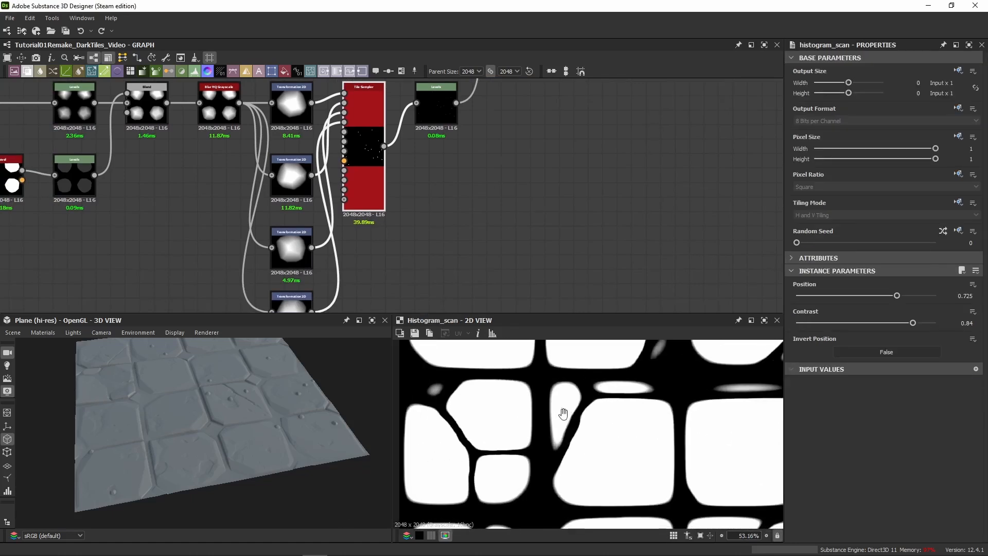
pyautogui.moveTo(482, 385); pyautogui.dragTo(469, 428, button='middle')
pyautogui.moveTo(640, 415); pyautogui.dragTo(620, 346, button='middle')
pyautogui.scroll(3, 545, 437)
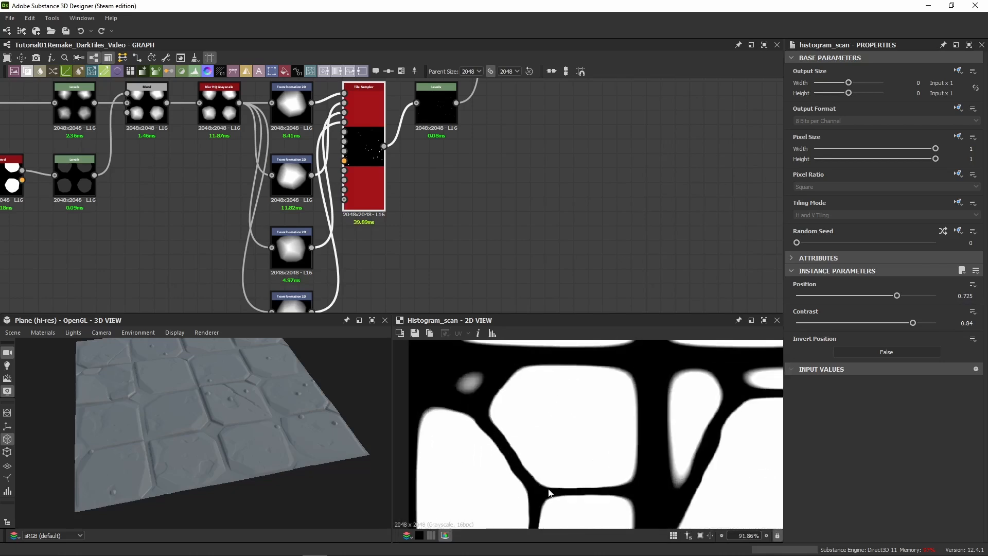
pyautogui.moveTo(548, 489); pyautogui.dragTo(399, 412, button='middle')
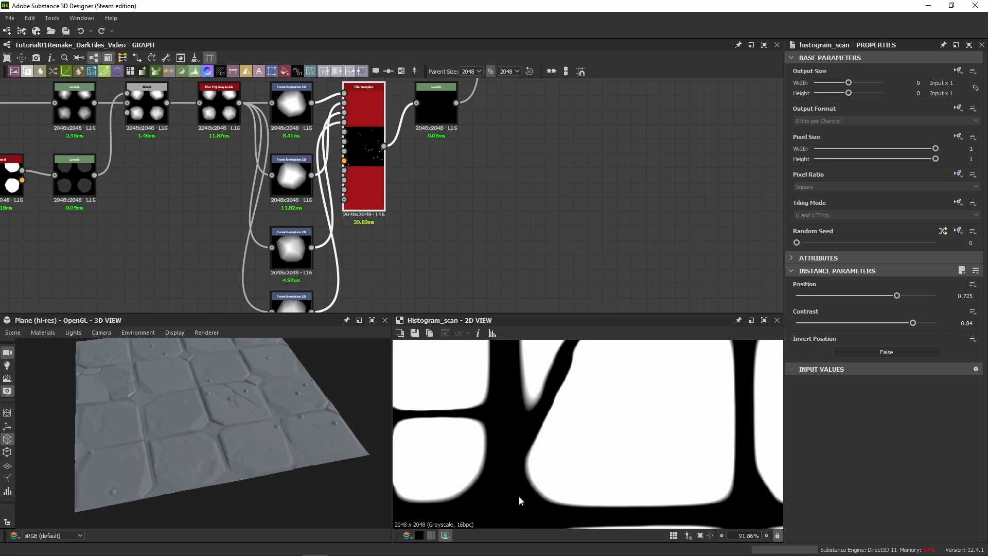
# Select the Large Pebbles Blend and compare the rounded tile mask with the straight-edged tile mask in the 2D view.
pyautogui.moveTo(421, 149); pyautogui.dragTo(385, 326, button='middle')
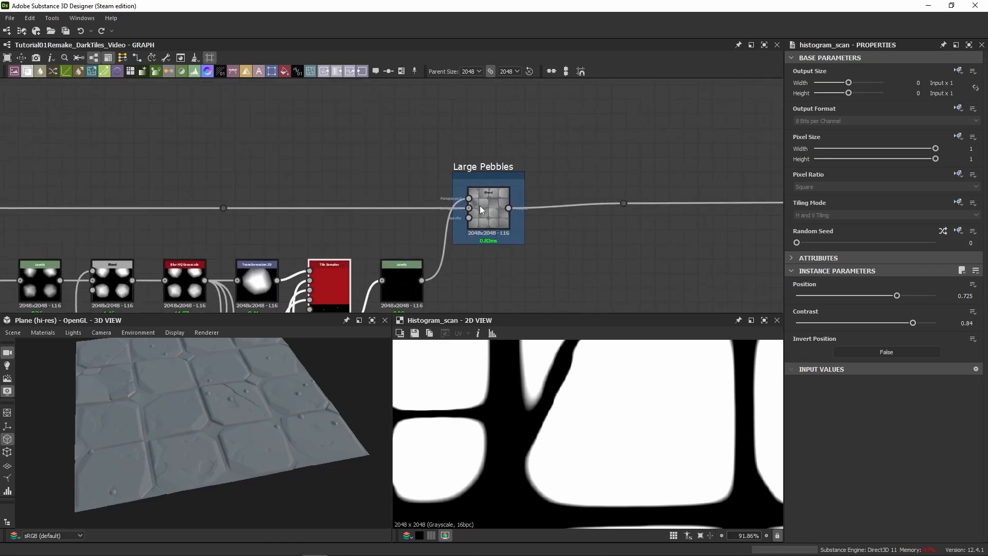
pyautogui.click(487, 208)
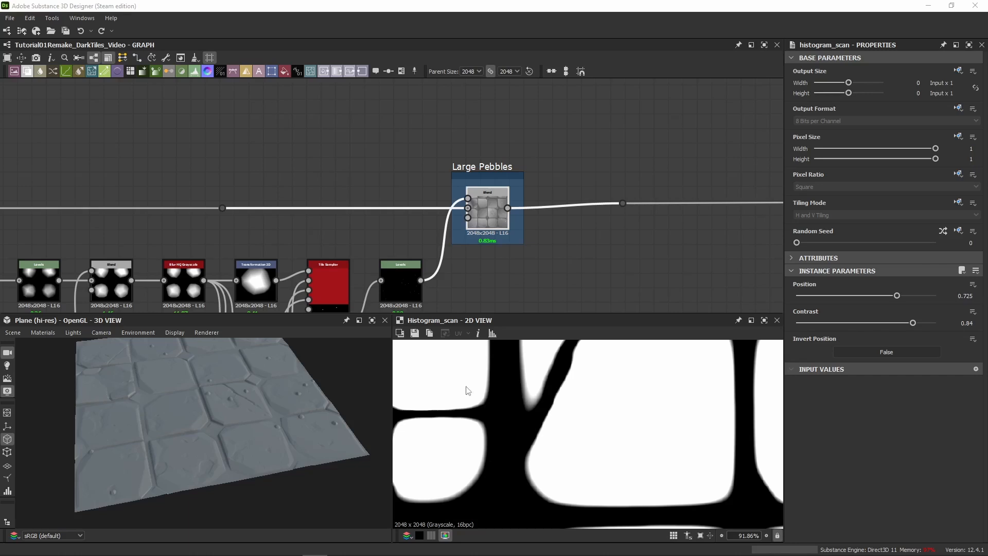
pyautogui.scroll(-5, 634, 430)
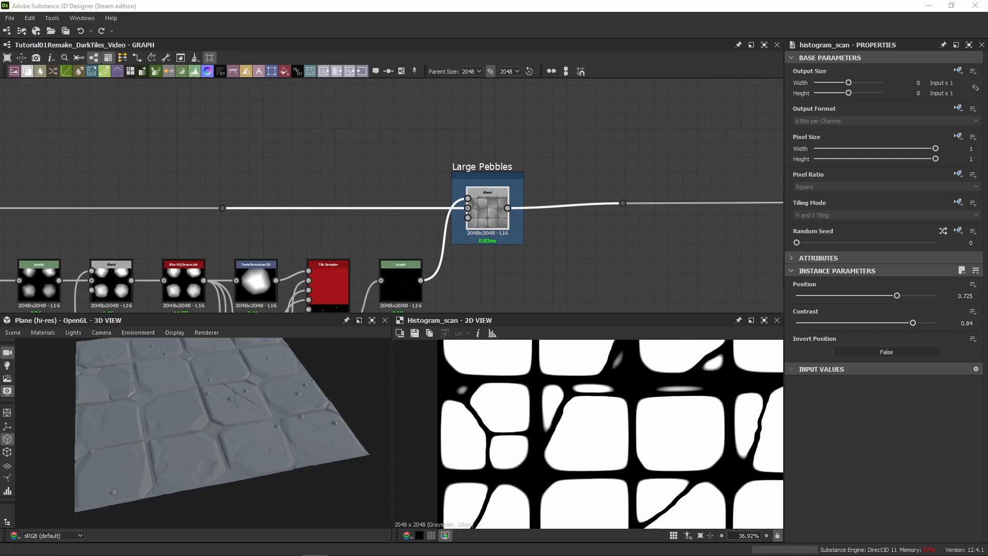
pyautogui.scroll(-6, 456, 267)
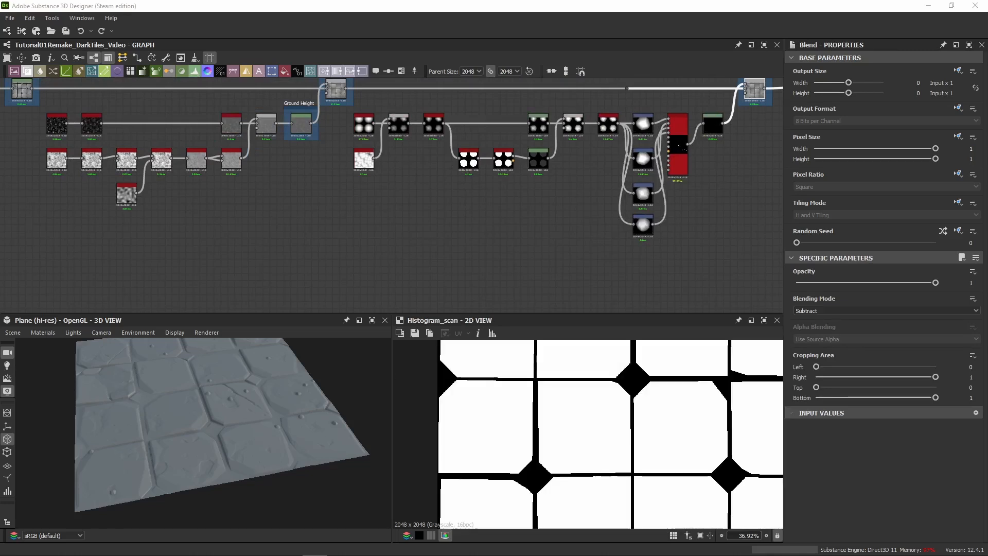
pyautogui.scroll(-4, 421, 447)
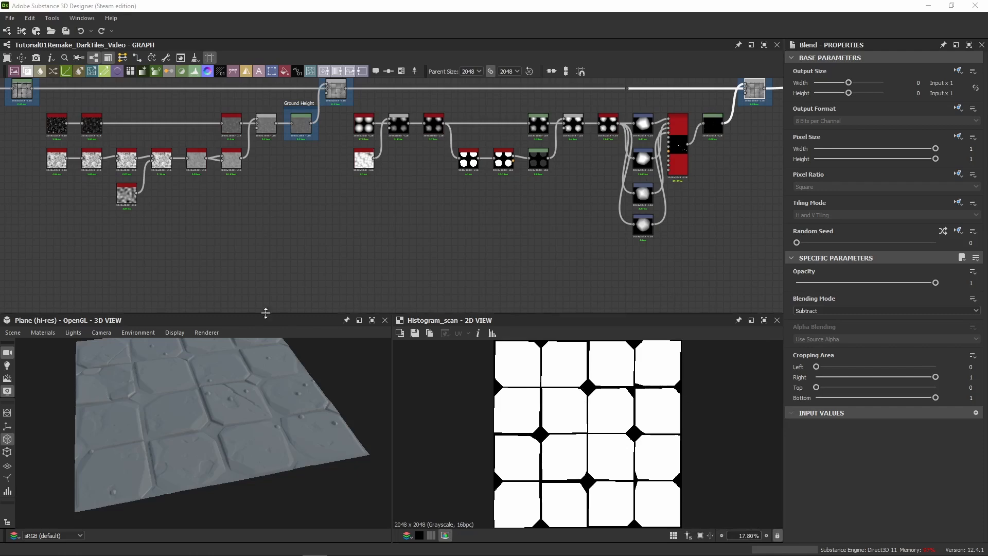
# Extend the lowest tile mask connection line from its last dot to a new Dot node below the pebble nodes.
pyautogui.moveTo(160, 227); pyautogui.dragTo(567, 179, button='middle')
pyautogui.scroll(-5, 394, 186)
pyautogui.scroll(5, 237, 185)
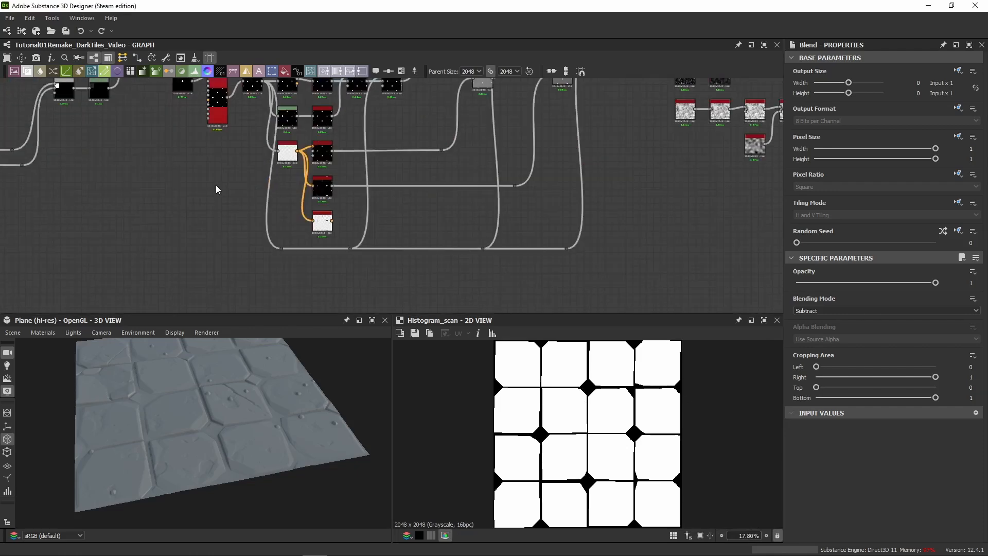
pyautogui.scroll(-5, 134, 183)
pyautogui.moveTo(114, 181); pyautogui.dragTo(580, 184, button='middle')
pyautogui.scroll(-4, 483, 220)
pyautogui.scroll(7, 382, 227)
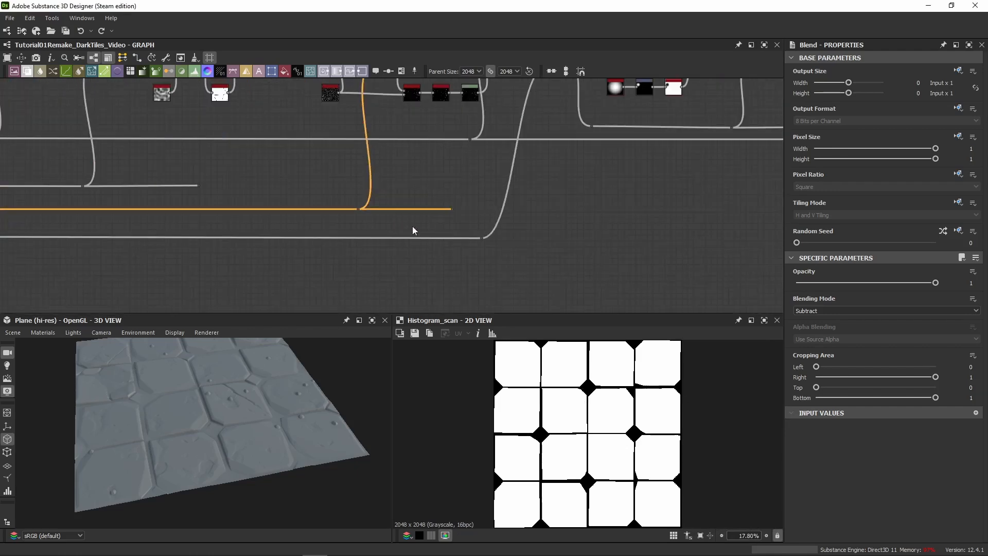
pyautogui.hotkey('ctrl', 'z')
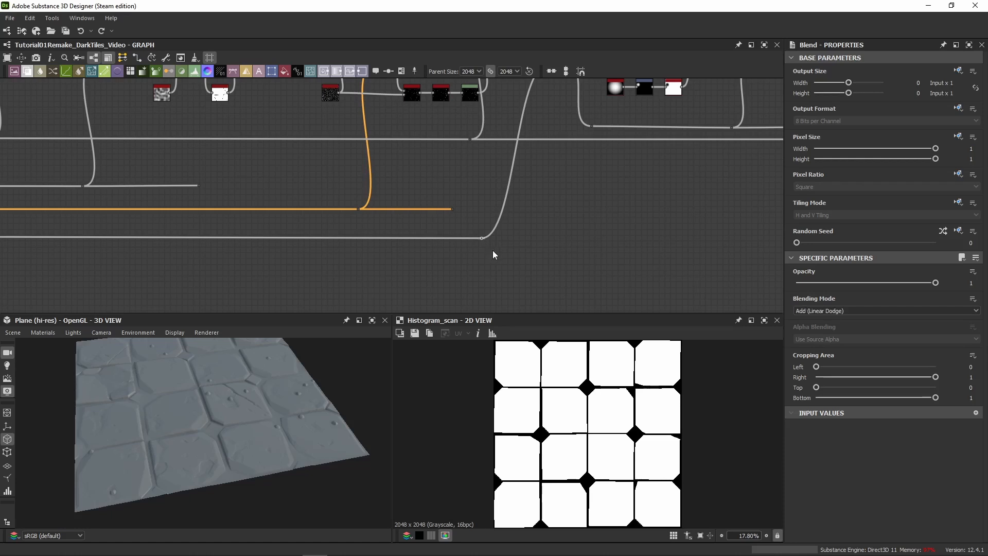
pyautogui.click(484, 239)
pyautogui.scroll(-2, 546, 244)
pyautogui.moveTo(672, 234); pyautogui.dragTo(202, 232, button='middle')
pyautogui.scroll(1, 638, 228)
pyautogui.moveTo(638, 227); pyautogui.dragTo(501, 238, button='middle')
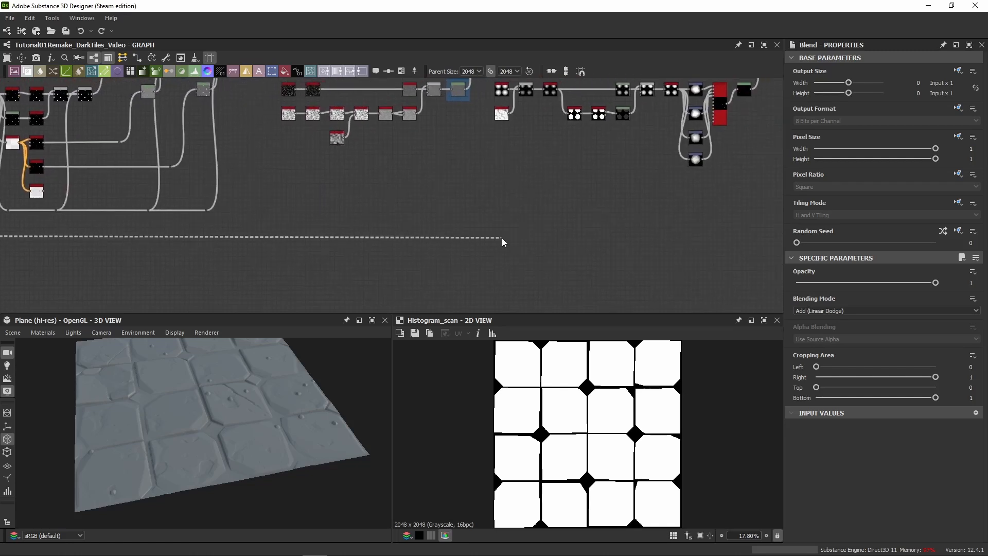
pyautogui.click(704, 240)
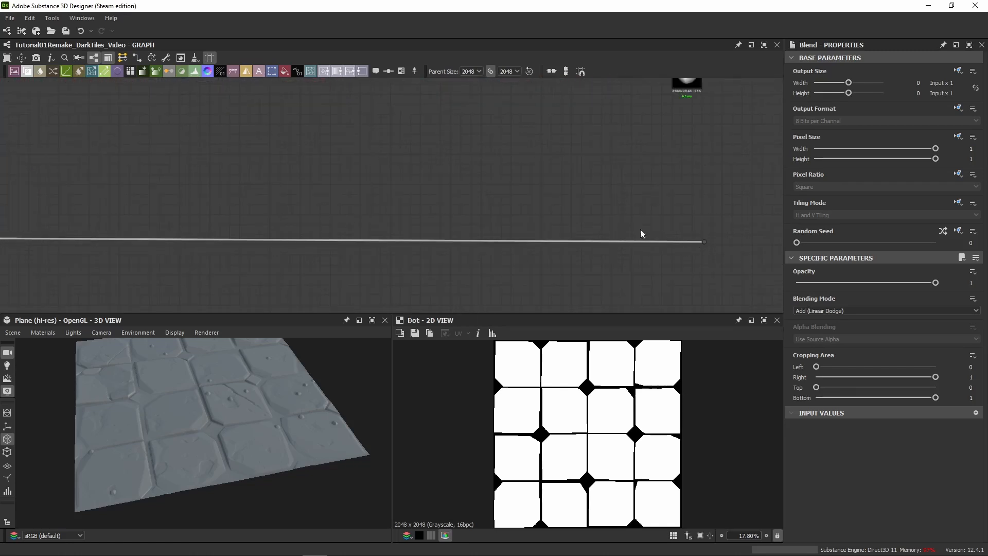
# Branch the extended mask line into a new Blend node below the pebble nodes.
pyautogui.moveTo(582, 241); pyautogui.dragTo(615, 124)
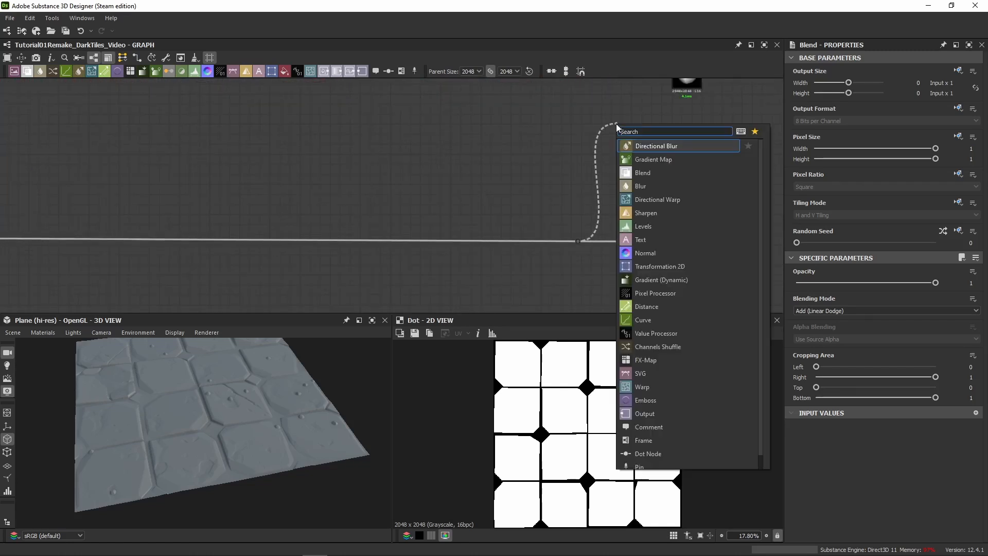
pyautogui.write('blend')
pyautogui.press('Return')
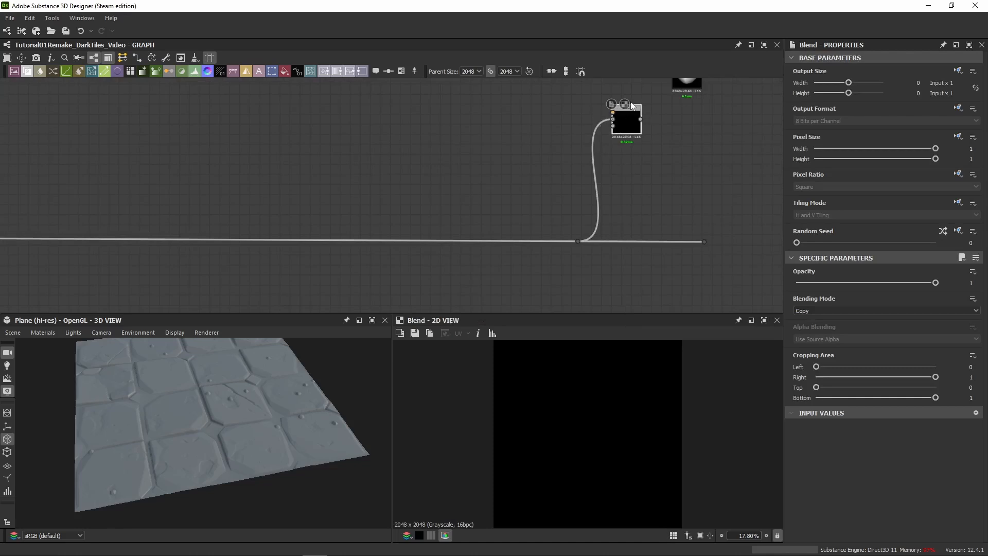
pyautogui.click(601, 126)
# Examine the Histogram Scan tile mask up close and compare it with the cracked tile mask from the Subtract Blend.
pyautogui.scroll(-5, 427, 201)
pyautogui.moveTo(304, 202); pyautogui.dragTo(567, 185, button='middle')
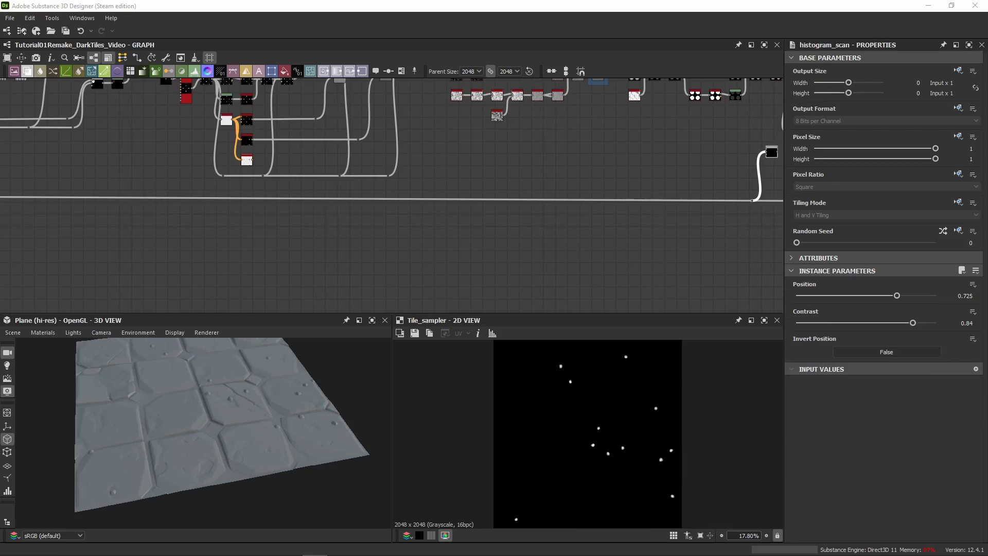
pyautogui.press('x')
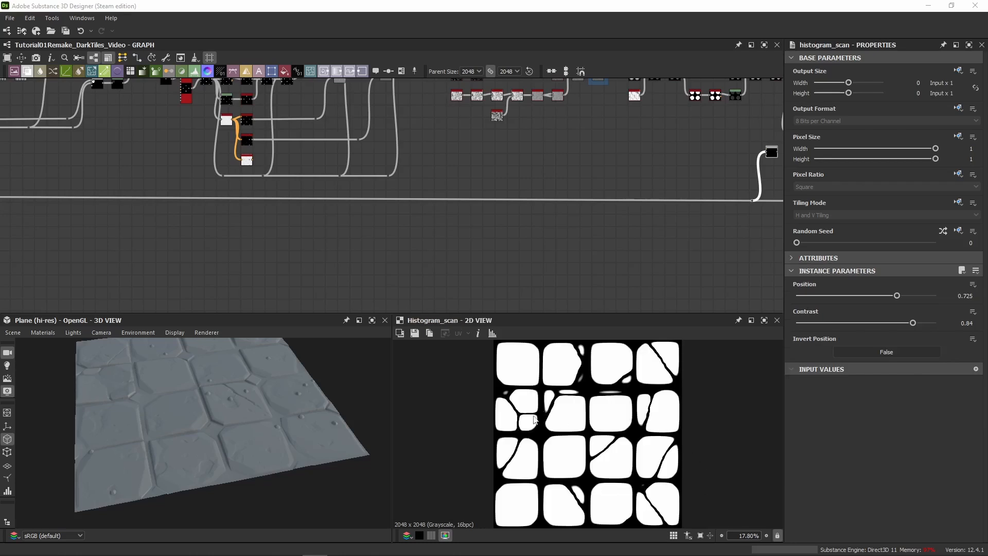
pyautogui.scroll(2, 580, 370)
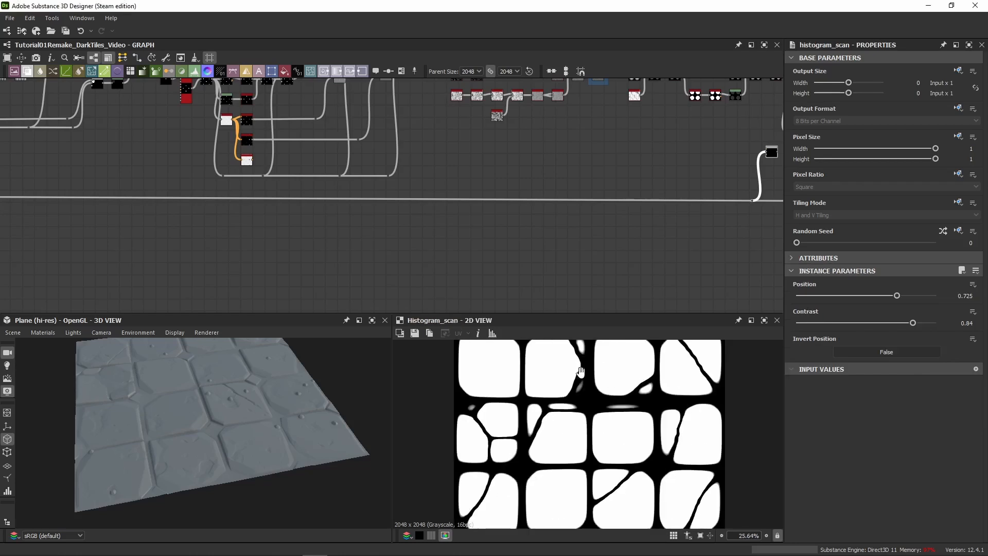
pyautogui.moveTo(580, 371); pyautogui.dragTo(576, 411, button='middle')
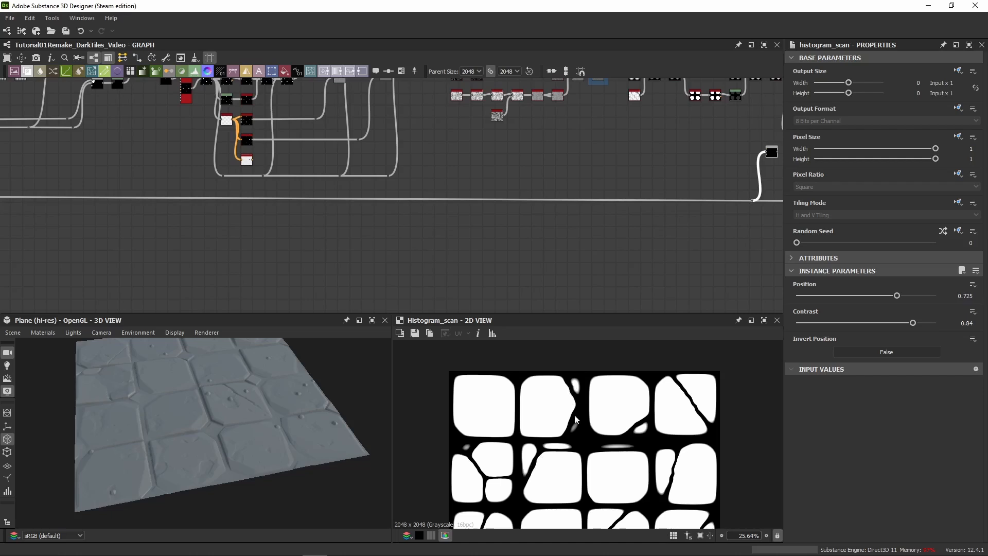
pyautogui.scroll(2, 576, 419)
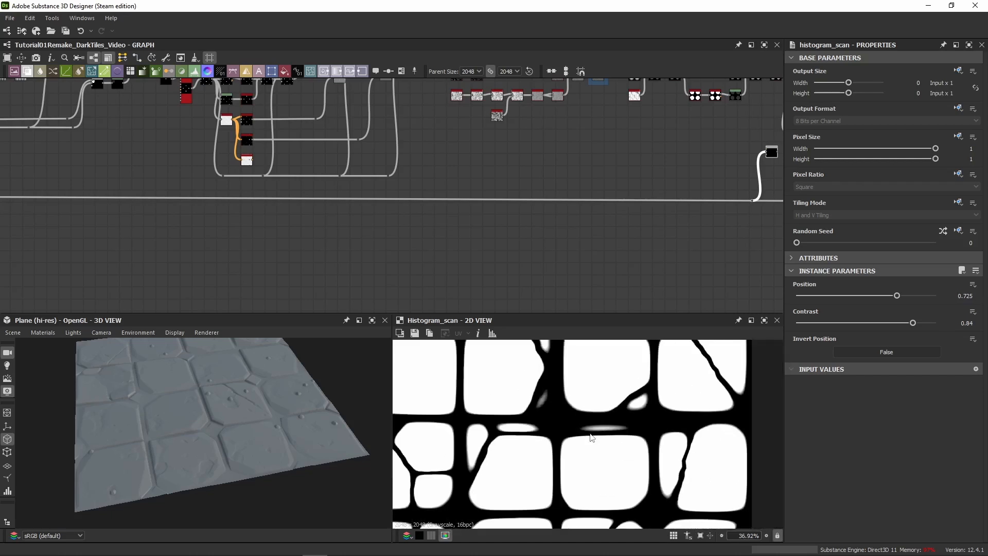
pyautogui.scroll(4, 591, 437)
pyautogui.moveTo(592, 430); pyautogui.dragTo(640, 413, button='middle')
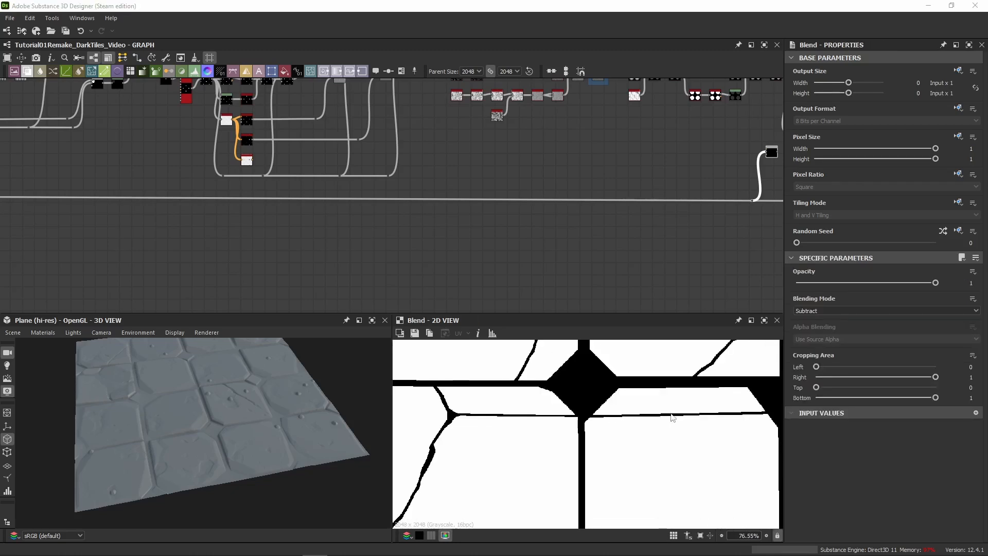
pyautogui.scroll(-4, 567, 418)
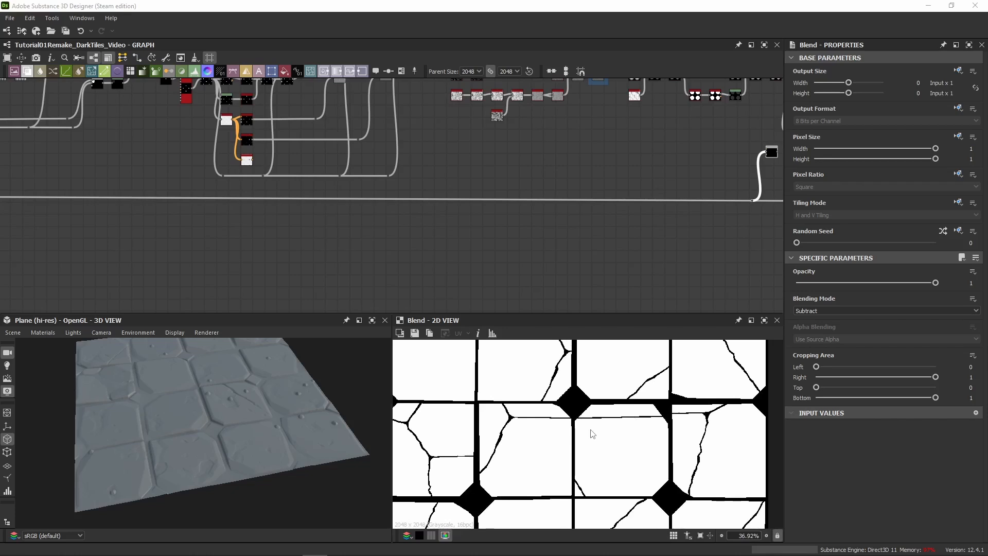
# Examine the cracked tile mask and the combined height map up close, and compare them with the rounded Histogram Scan mask.
pyautogui.scroll(-3, 523, 430)
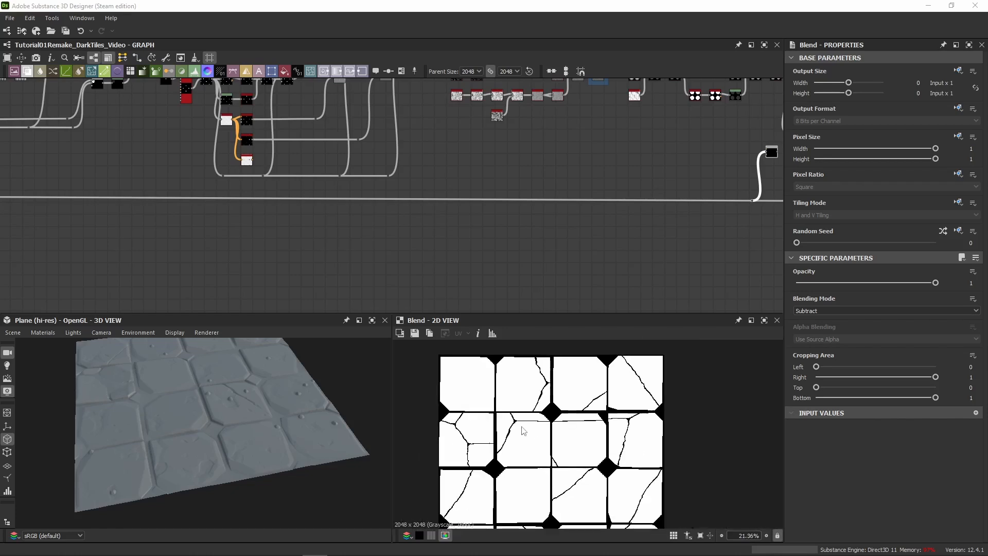
pyautogui.click(823, 327)
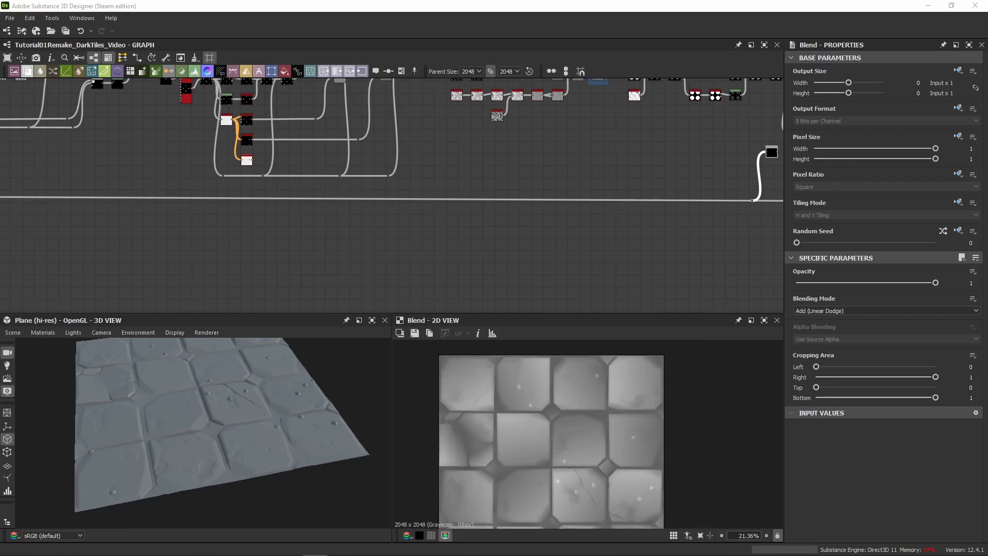
pyautogui.scroll(3, 540, 442)
pyautogui.moveTo(496, 436)
pyautogui.mouseDown(button='middle')
pyautogui.moveTo(550, 449)
pyautogui.moveTo(548, 476)
pyautogui.mouseUp(button='middle')
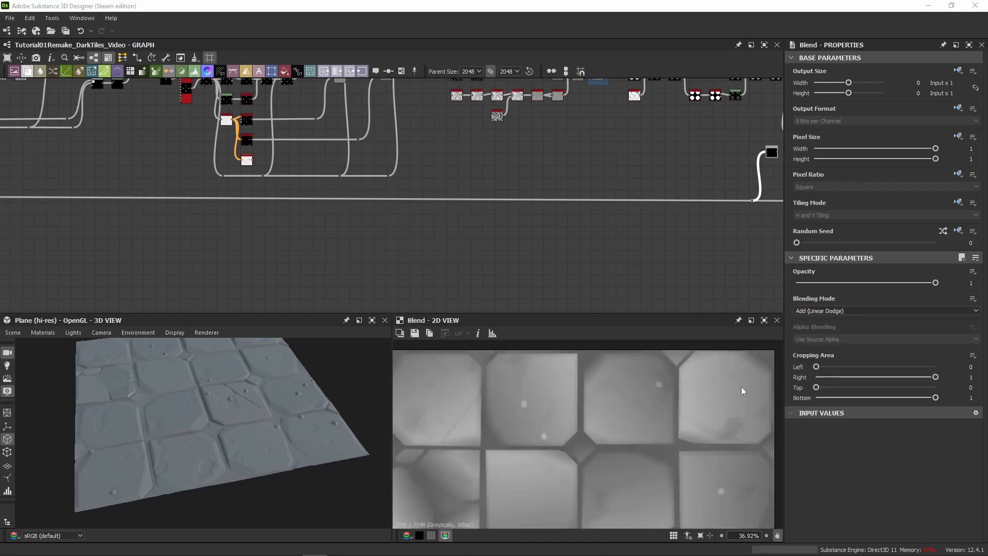
pyautogui.scroll(2, 471, 418)
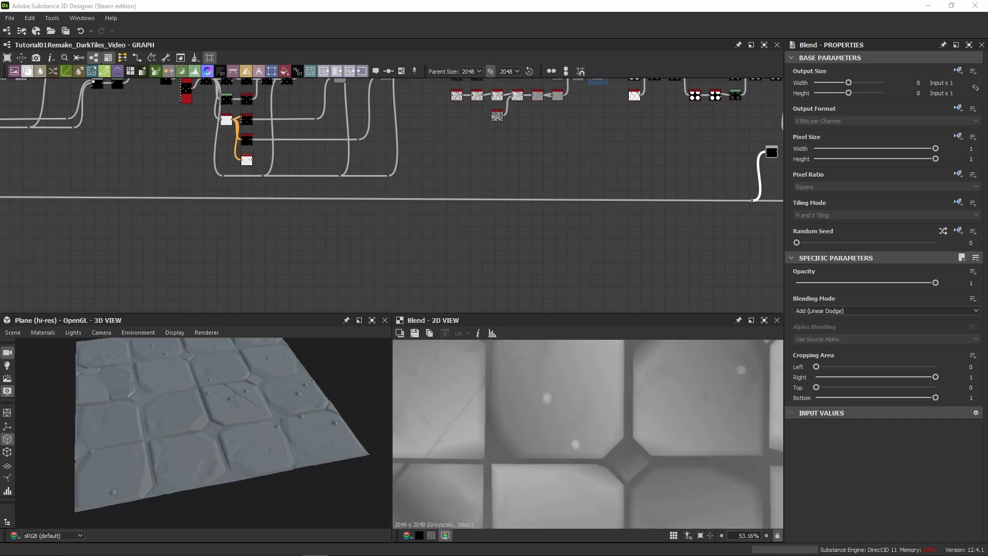
pyautogui.press('1')
pyautogui.press('1')
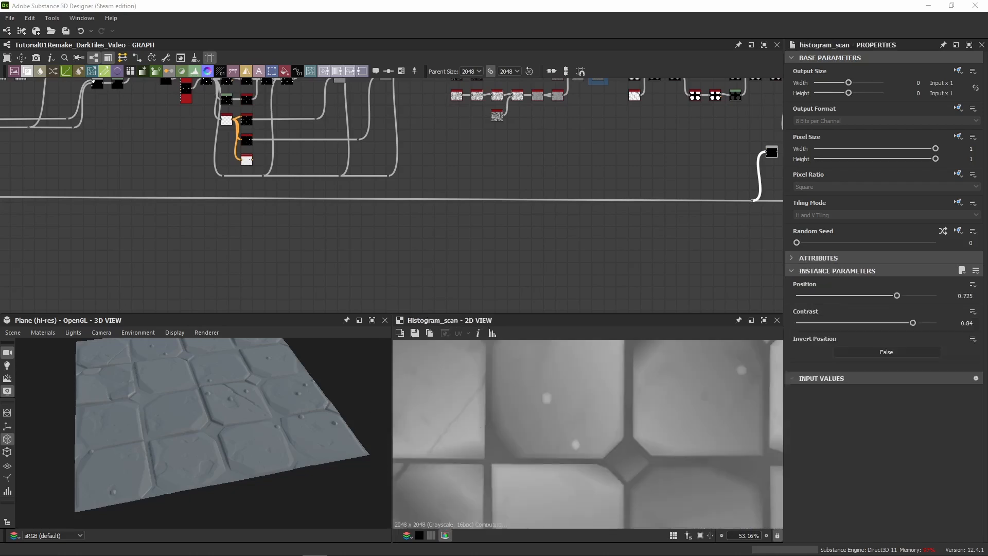
pyautogui.scroll(-4, 538, 433)
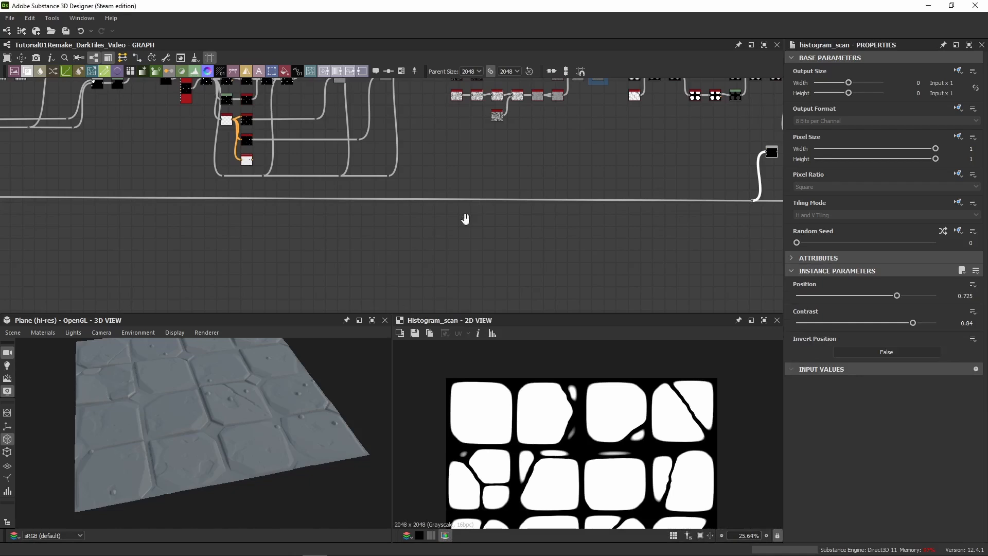
# Inspect the new Blend node below the pebble nodes and the straight-edged tile mask connected to it.
pyautogui.moveTo(465, 218); pyautogui.dragTo(296, 276, button='middle')
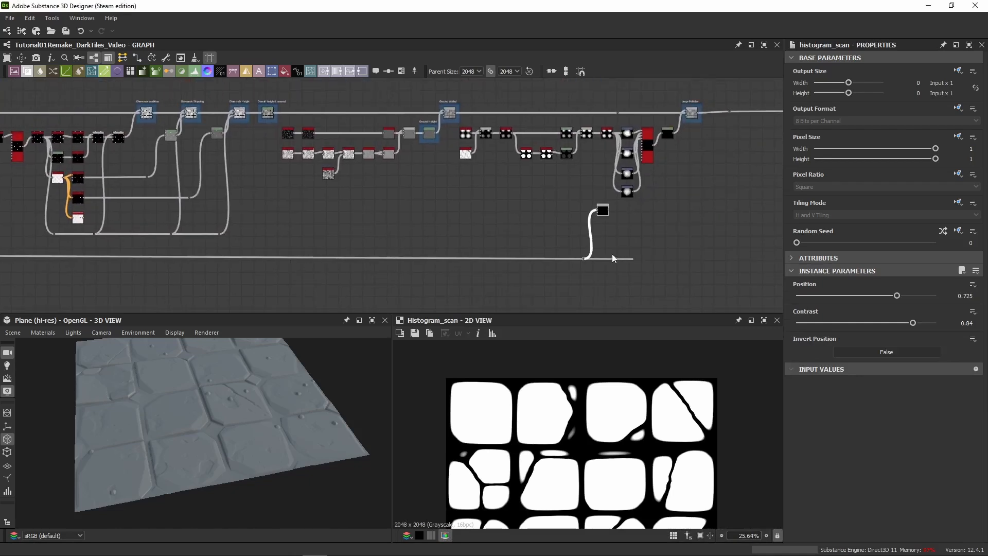
pyautogui.doubleClick(601, 210)
pyautogui.scroll(3, 591, 260)
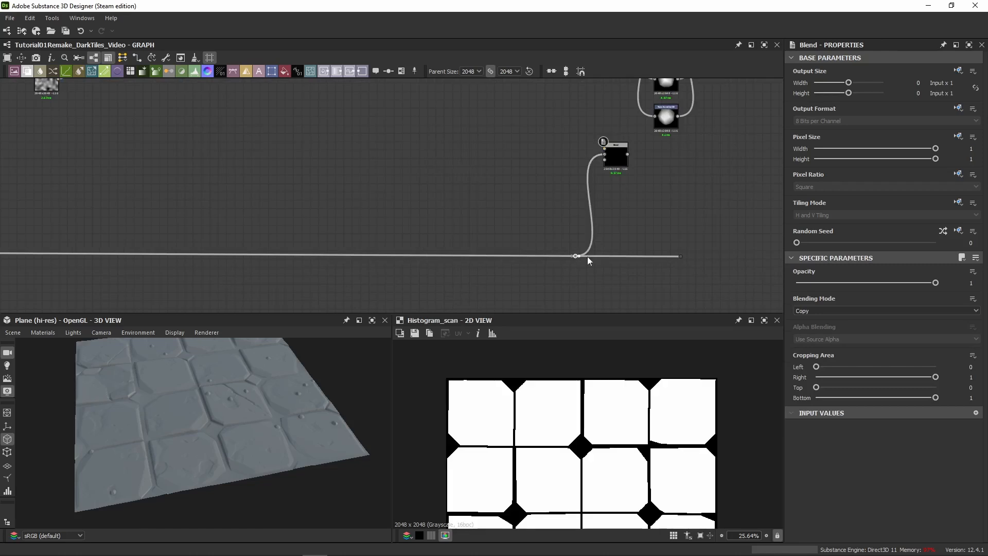
pyautogui.scroll(-4, 578, 449)
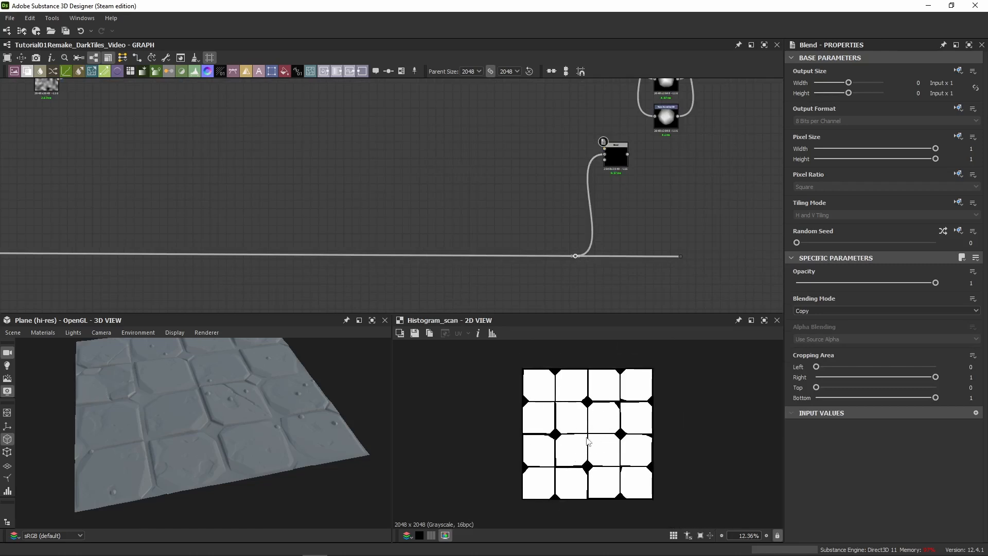
pyautogui.scroll(-4, 580, 207)
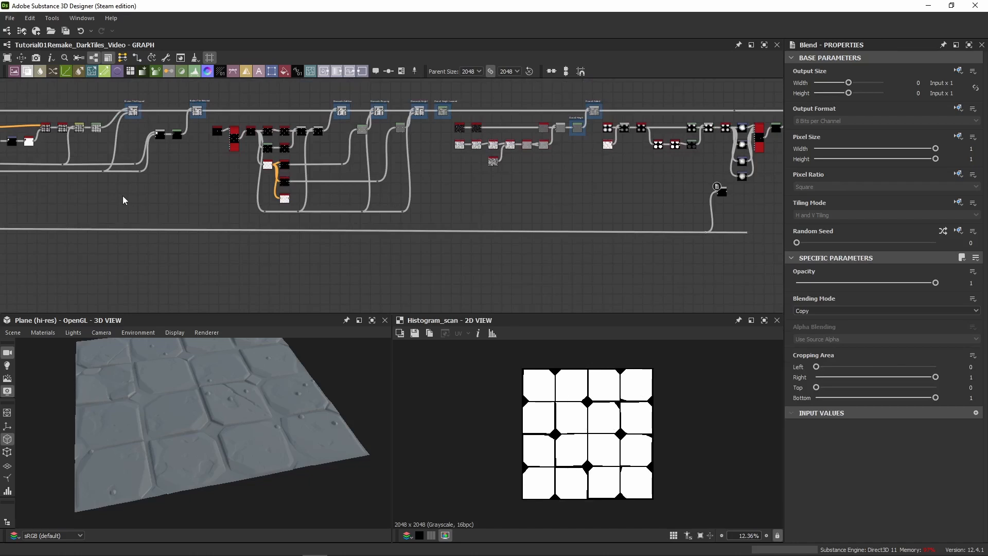
# Examine the Shallow Cracks output and the Subtract Blend that limits the cracks to selected tiles.
pyautogui.moveTo(123, 200); pyautogui.dragTo(361, 207, button='middle')
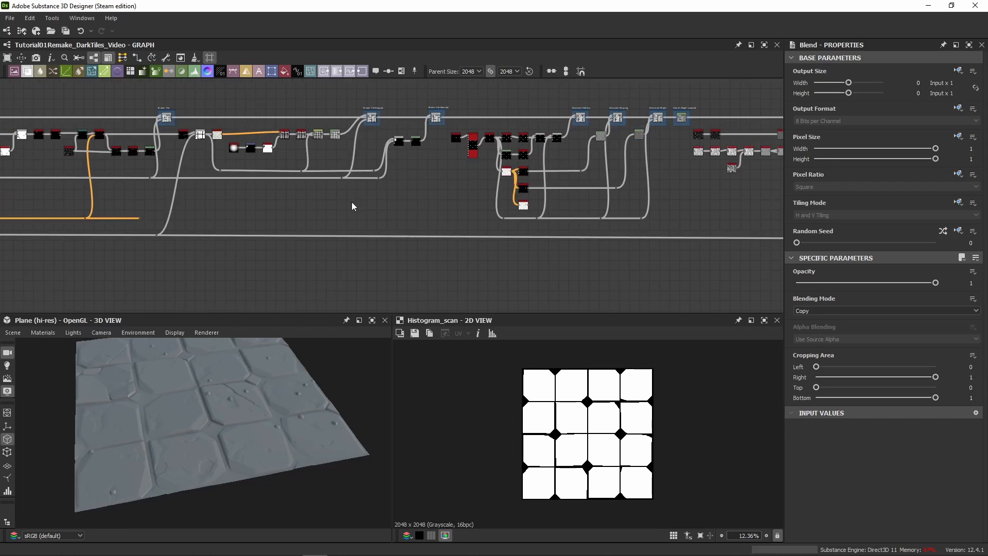
pyautogui.moveTo(310, 214); pyautogui.dragTo(540, 216, button='middle')
pyautogui.moveTo(297, 183); pyautogui.dragTo(643, 188, button='middle')
pyautogui.scroll(5, 375, 170)
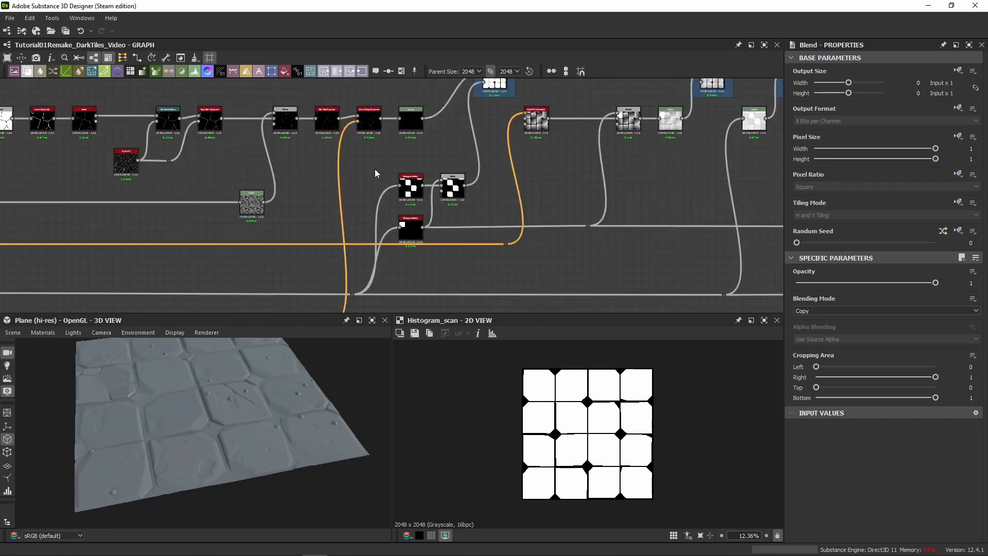
pyautogui.doubleClick(466, 201)
pyautogui.click(410, 204)
pyautogui.moveTo(551, 88); pyautogui.dragTo(358, 151, button='middle')
pyautogui.doubleClick(383, 141)
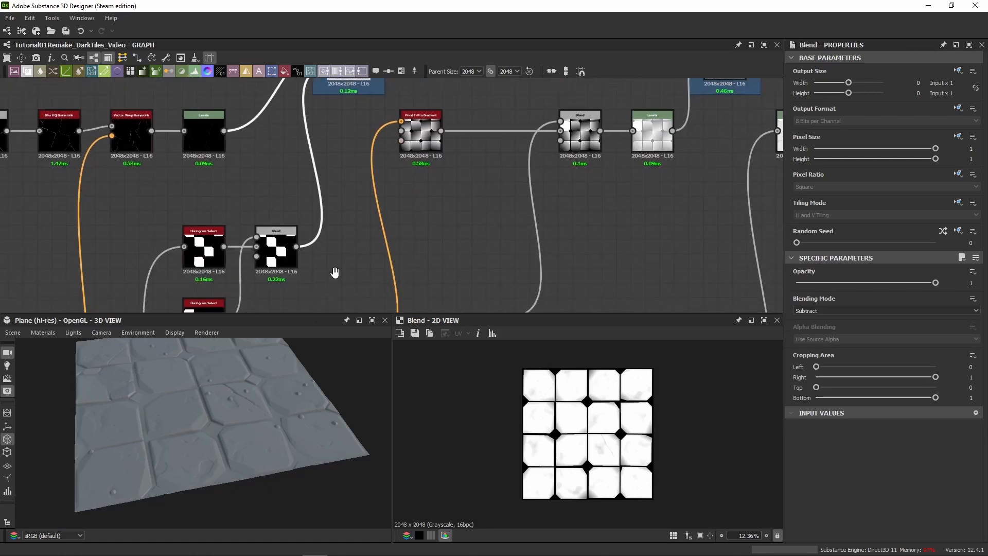
pyautogui.moveTo(334, 274); pyautogui.dragTo(365, 216, button='middle')
pyautogui.doubleClick(314, 201)
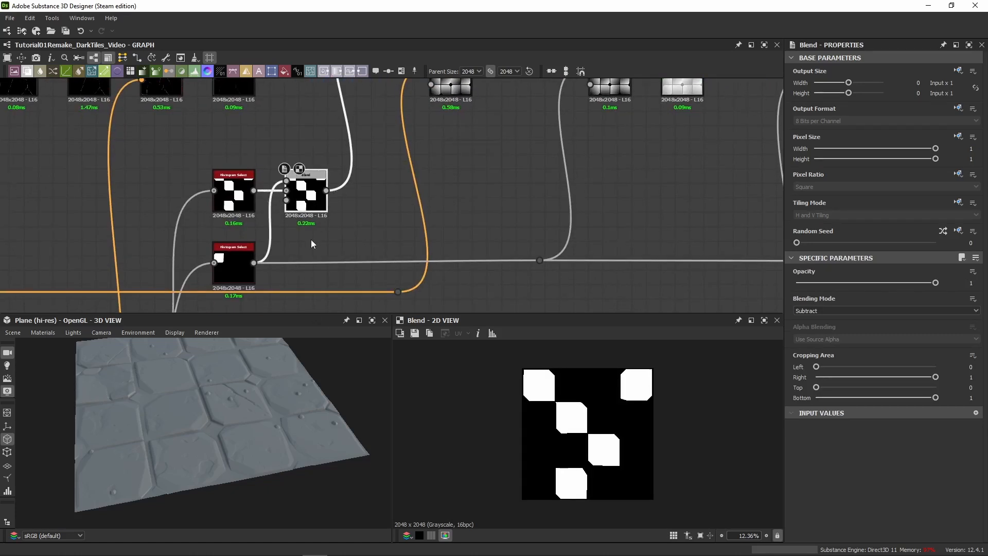
pyautogui.scroll(-3, 344, 175)
pyautogui.moveTo(344, 175); pyautogui.dragTo(341, 144, button='middle')
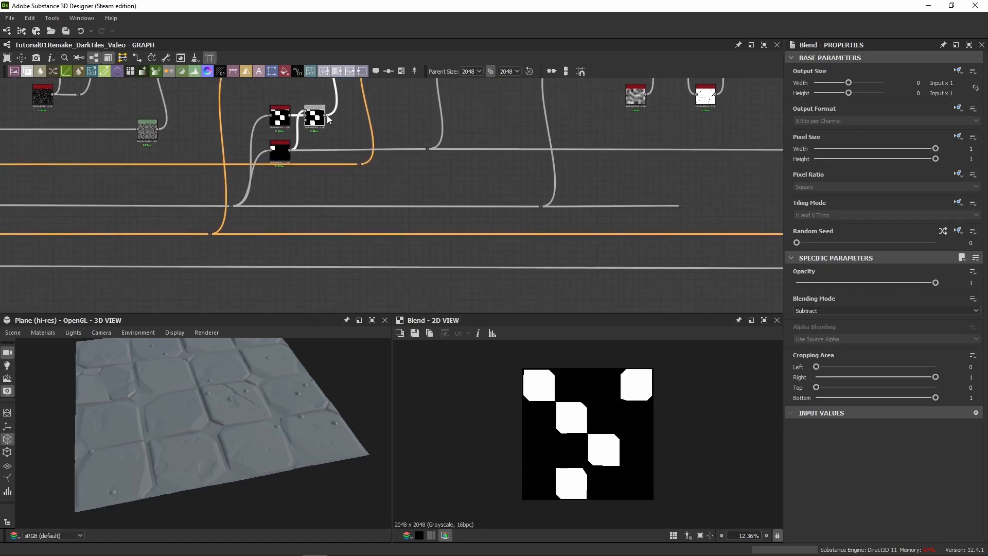
pyautogui.moveTo(325, 117); pyautogui.dragTo(349, 282)
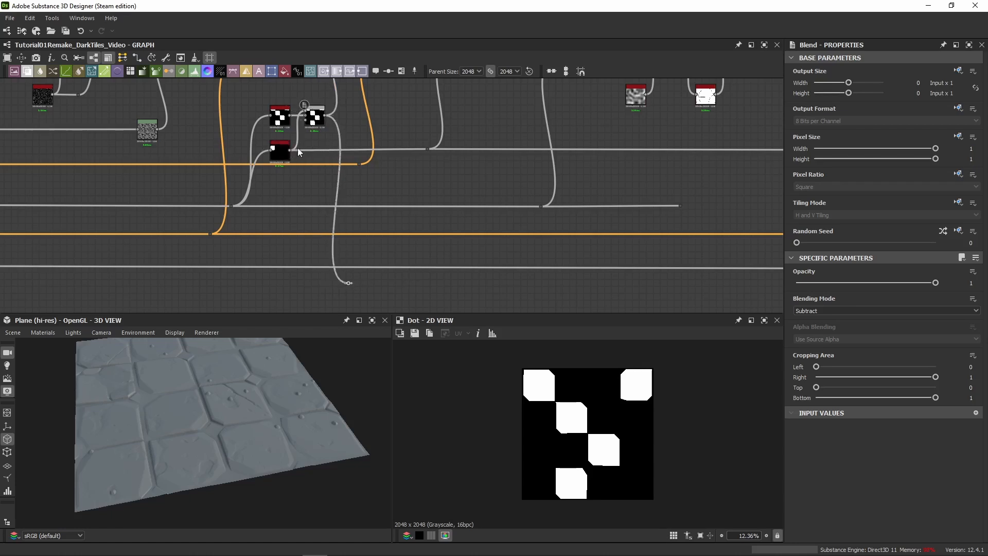
pyautogui.doubleClick(280, 116)
pyautogui.doubleClick(313, 119)
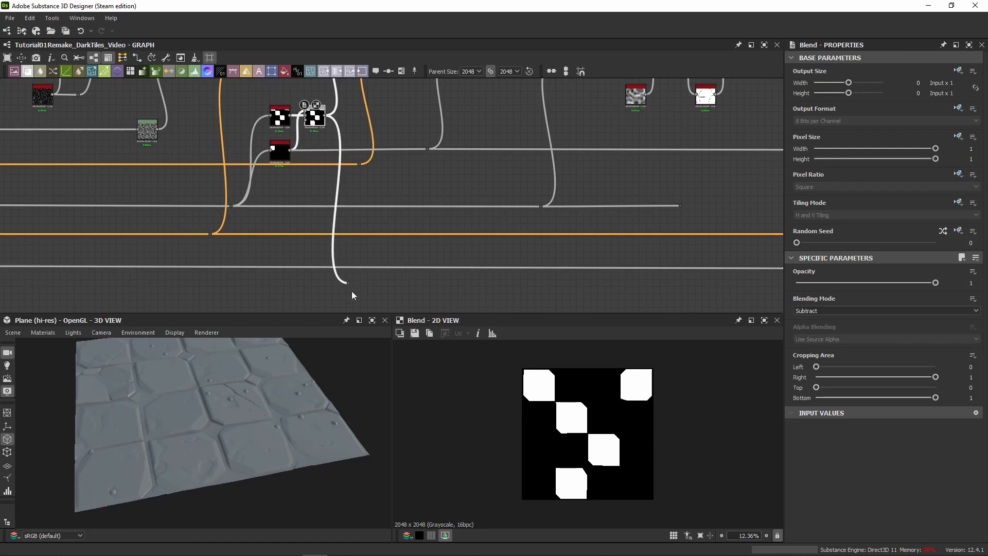
pyautogui.click(360, 279)
pyautogui.moveTo(357, 277); pyautogui.dragTo(345, 288)
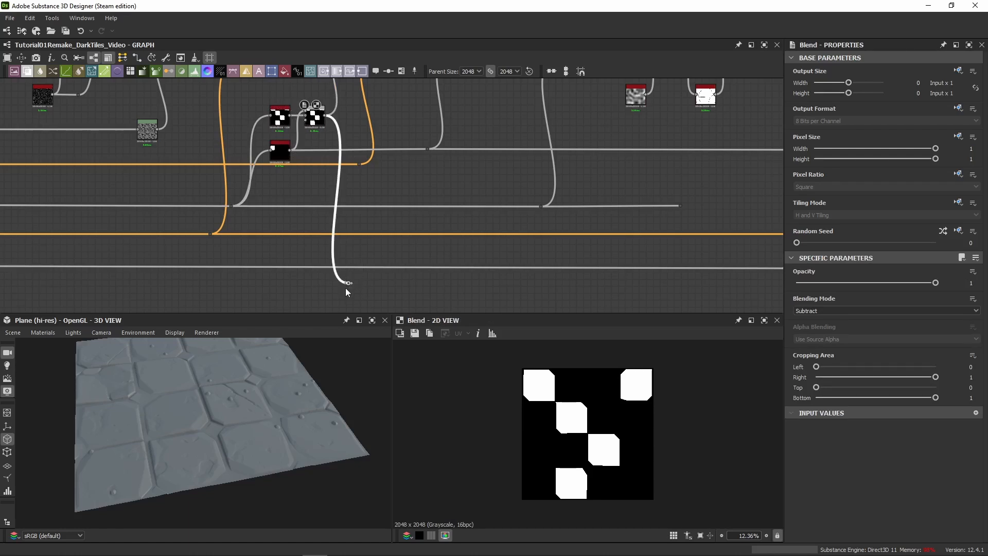
pyautogui.press('Delete')
# Combine the Subtract Blend's tile selection with the single-tile Histogram Select in a new Blend node set to Add (Linear Dodge).
pyautogui.moveTo(324, 116); pyautogui.dragTo(338, 287)
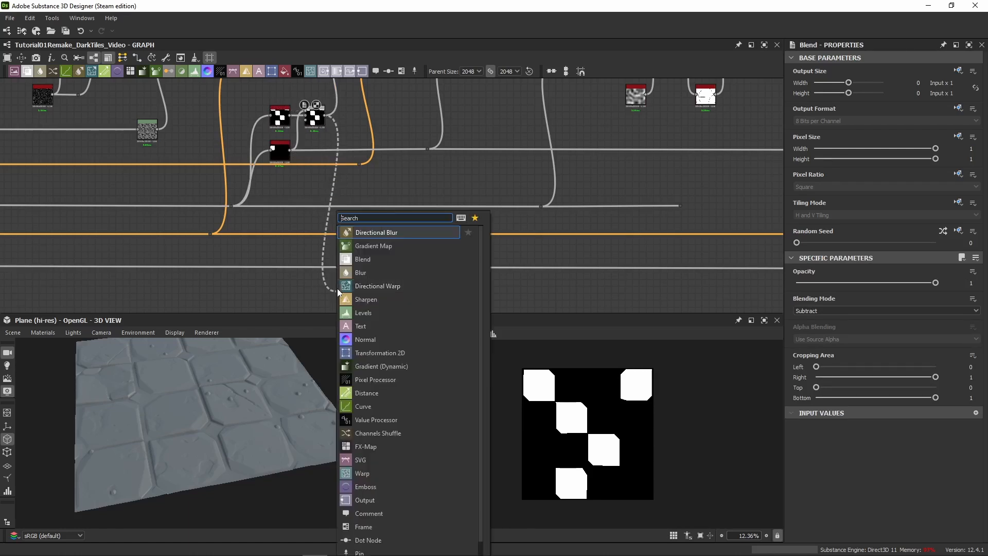
pyautogui.write('b')
pyautogui.press('Down')
pyautogui.press('Return')
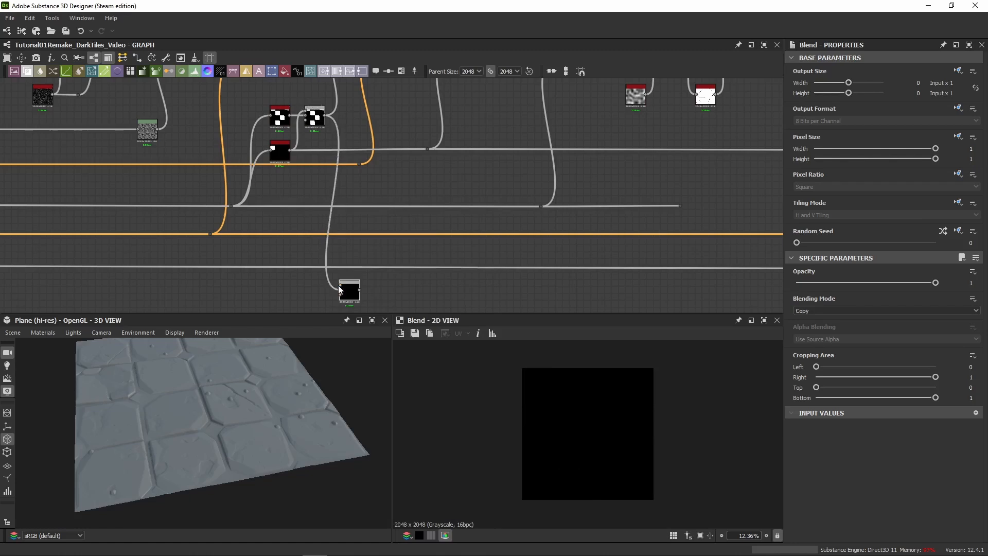
pyautogui.moveTo(291, 150); pyautogui.dragTo(339, 286)
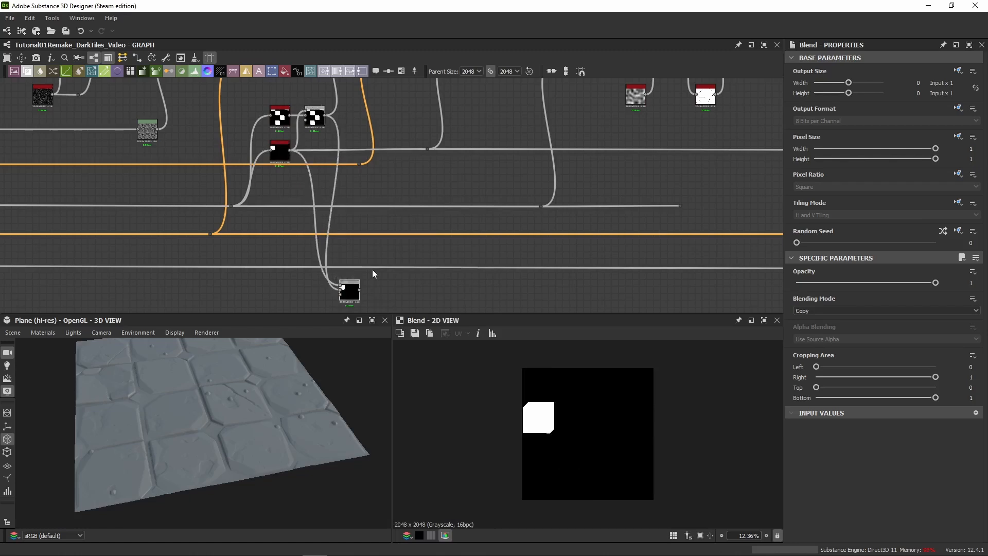
pyautogui.click(869, 311)
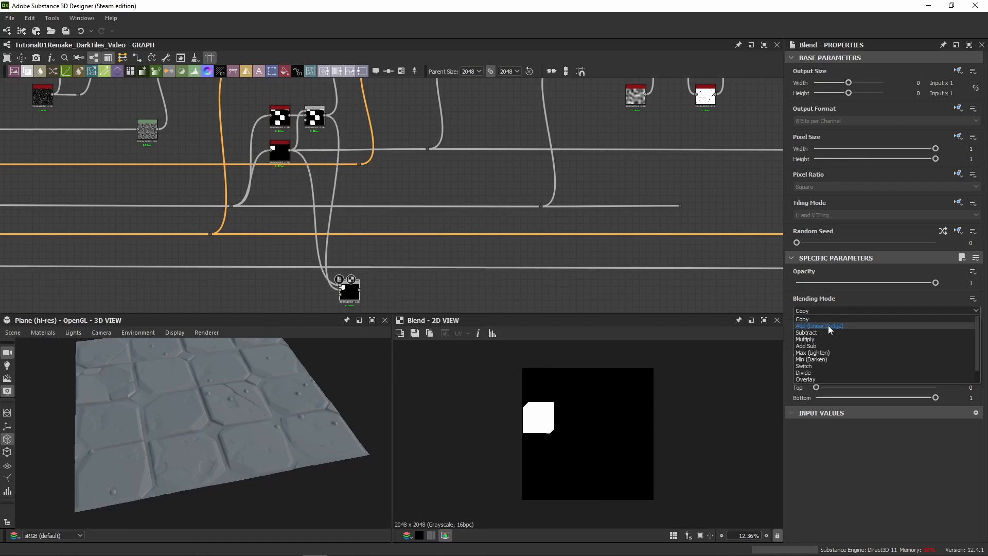
pyautogui.click(823, 323)
# Preview the Shallow Cracks Blend and the Levels node that supplies its crack lines.
pyautogui.moveTo(359, 147); pyautogui.dragTo(433, 325, button='middle')
pyautogui.scroll(1, 421, 199)
pyautogui.scroll(4, 553, 245)
pyautogui.moveTo(553, 245); pyautogui.dragTo(263, 197, button='middle')
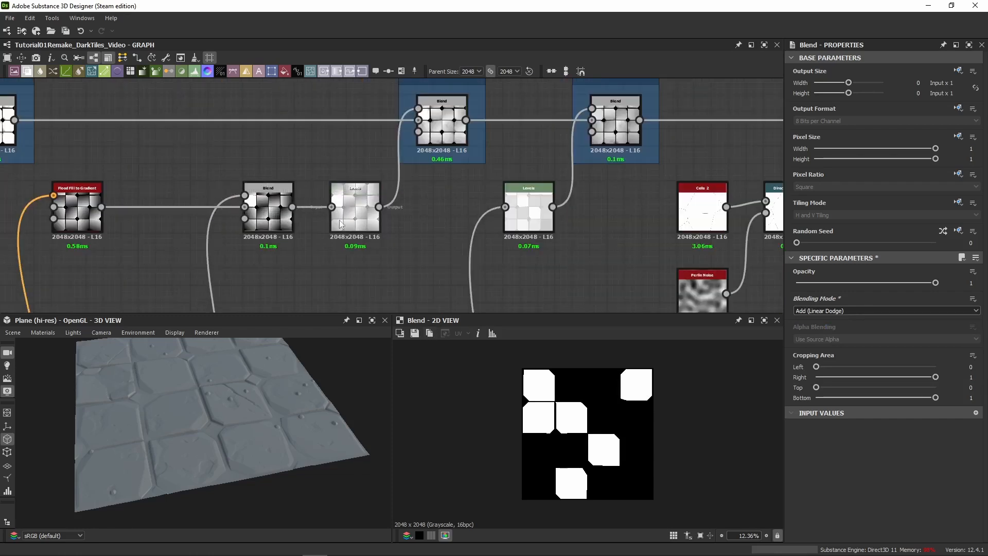
pyautogui.moveTo(106, 243); pyautogui.dragTo(523, 254, button='middle')
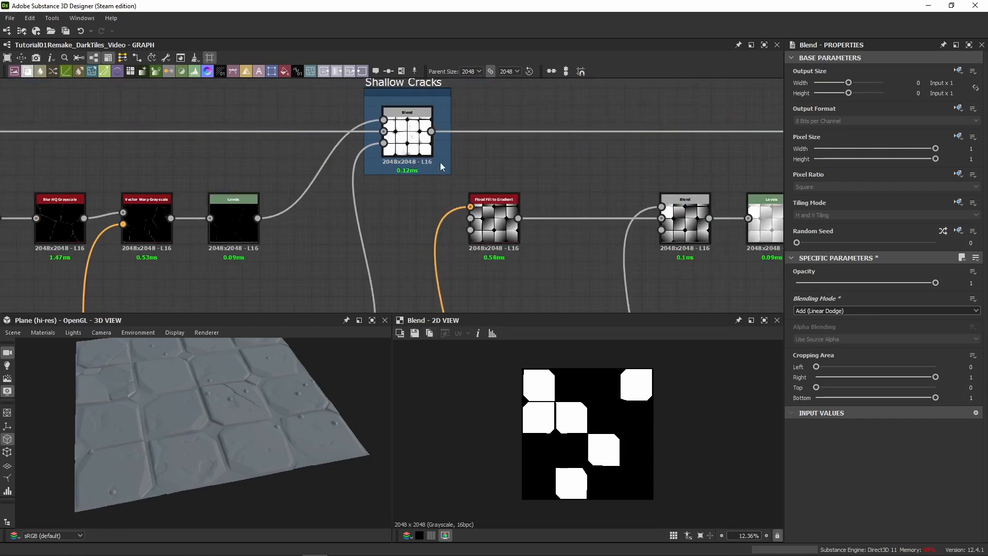
pyautogui.click(420, 149)
pyautogui.scroll(-3, 556, 240)
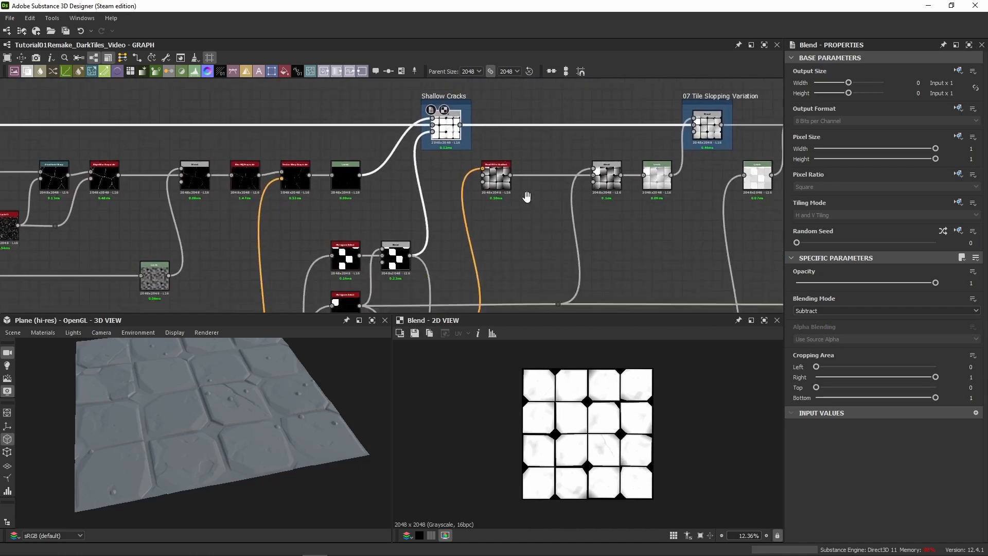
pyautogui.scroll(2, 376, 203)
pyautogui.doubleClick(321, 132)
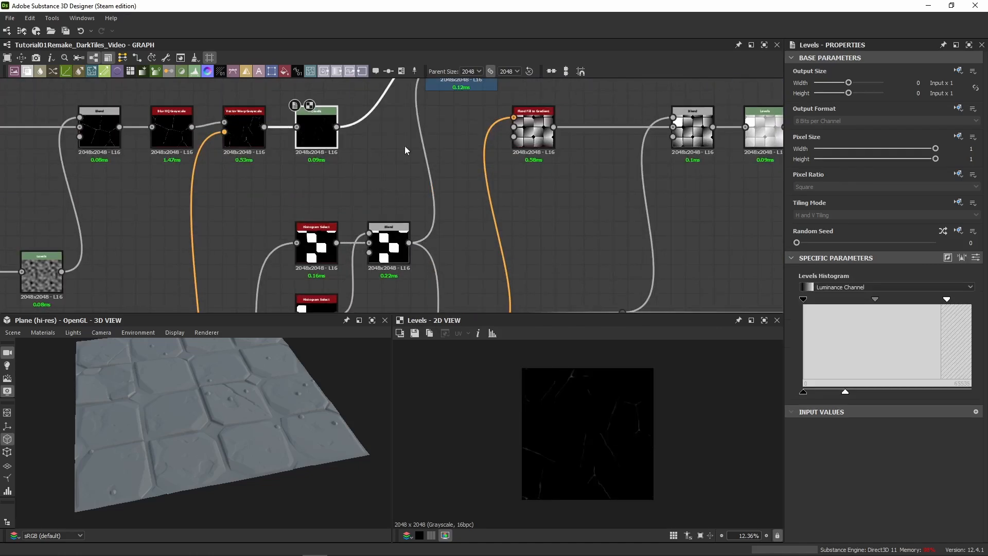
# Examine the shallow cracks on the tiles up close in the Shallow Cracks Blend and compare them with the Levels crack lines.
pyautogui.moveTo(469, 103); pyautogui.dragTo(461, 162, button='middle')
pyautogui.doubleClick(467, 128)
pyautogui.scroll(2, 591, 447)
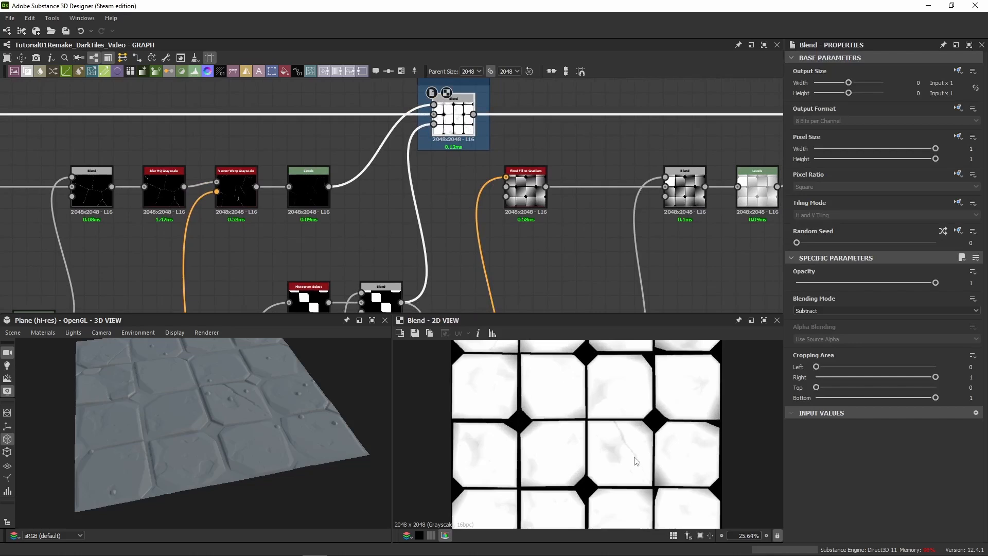
pyautogui.moveTo(579, 401); pyautogui.dragTo(586, 440, button='middle')
pyautogui.scroll(-1, 576, 412)
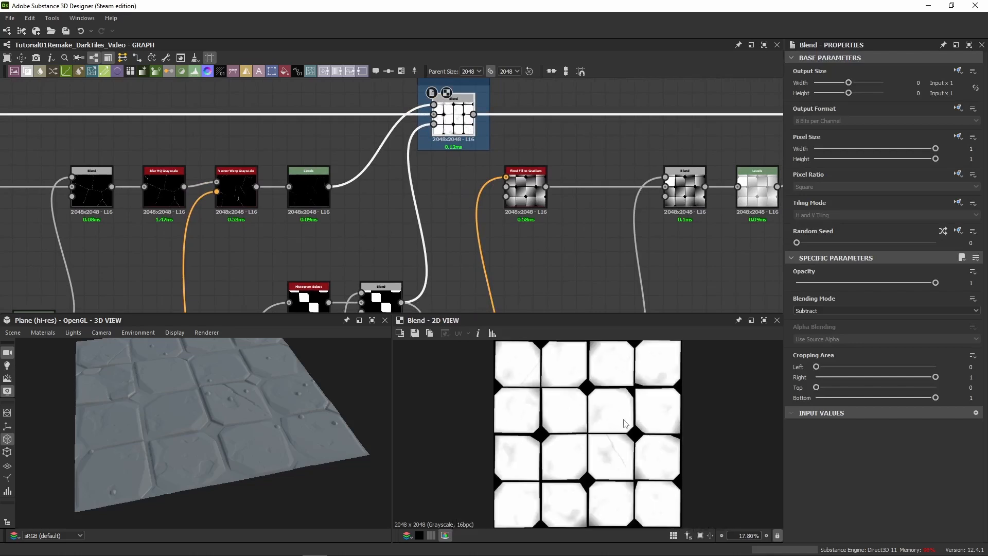
pyautogui.scroll(2, 641, 447)
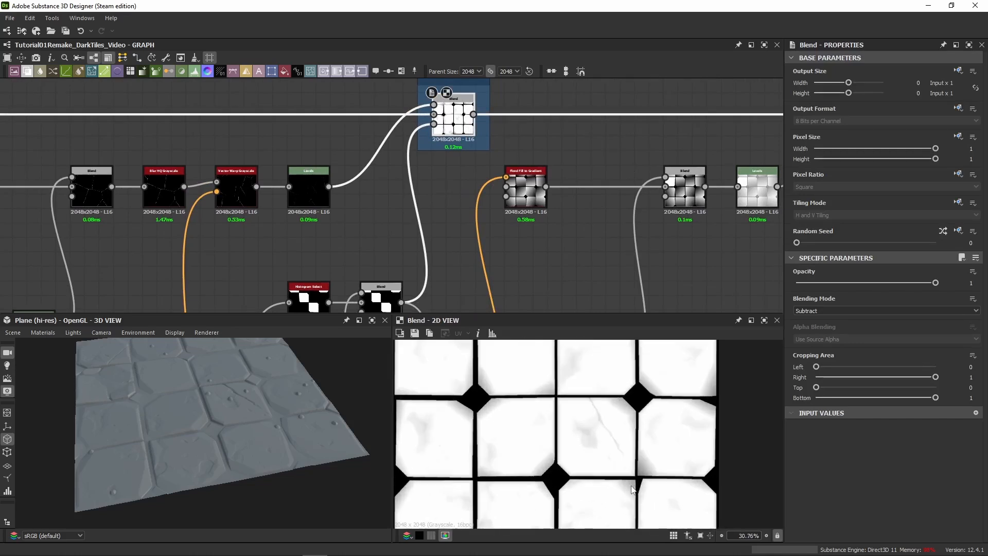
pyautogui.doubleClick(309, 183)
pyautogui.doubleClick(453, 111)
pyautogui.scroll(-2, 550, 422)
pyautogui.moveTo(429, 256); pyautogui.dragTo(432, 195, button='middle')
pyautogui.moveTo(508, 383); pyautogui.dragTo(509, 438, button='middle')
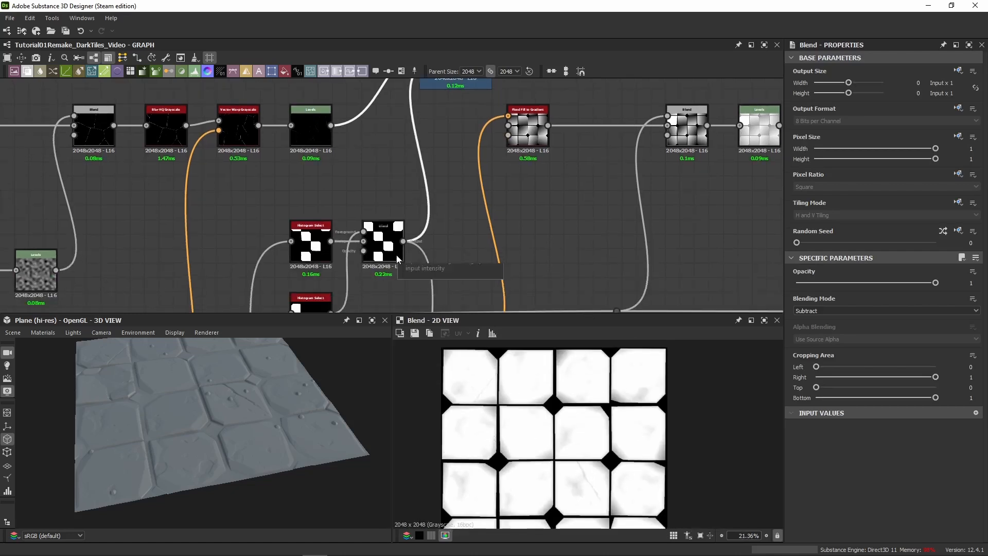
# Compare the tile selection mask of the Subtract Blend with the crack lines from the Levels node.
pyautogui.doubleClick(385, 242)
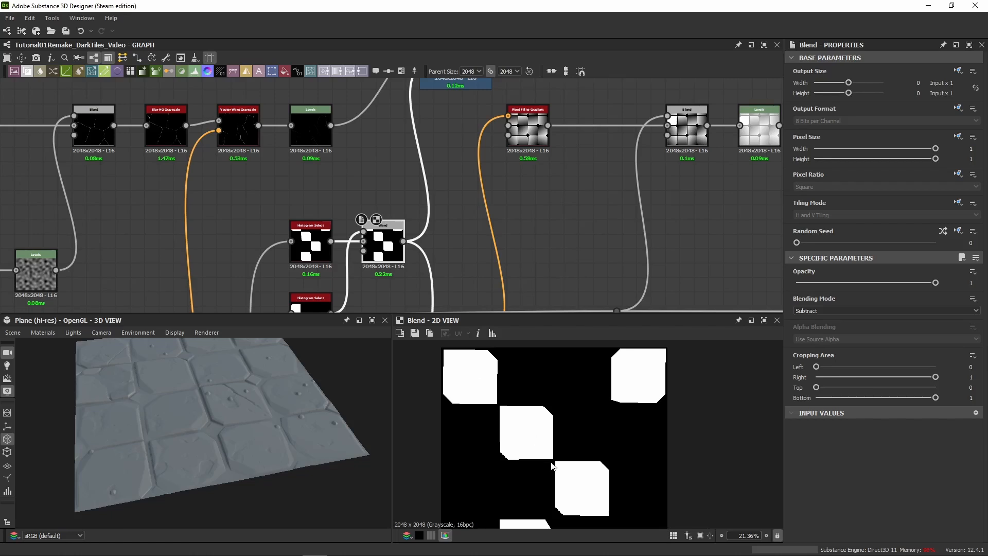
pyautogui.moveTo(502, 240); pyautogui.dragTo(453, 223, button='middle')
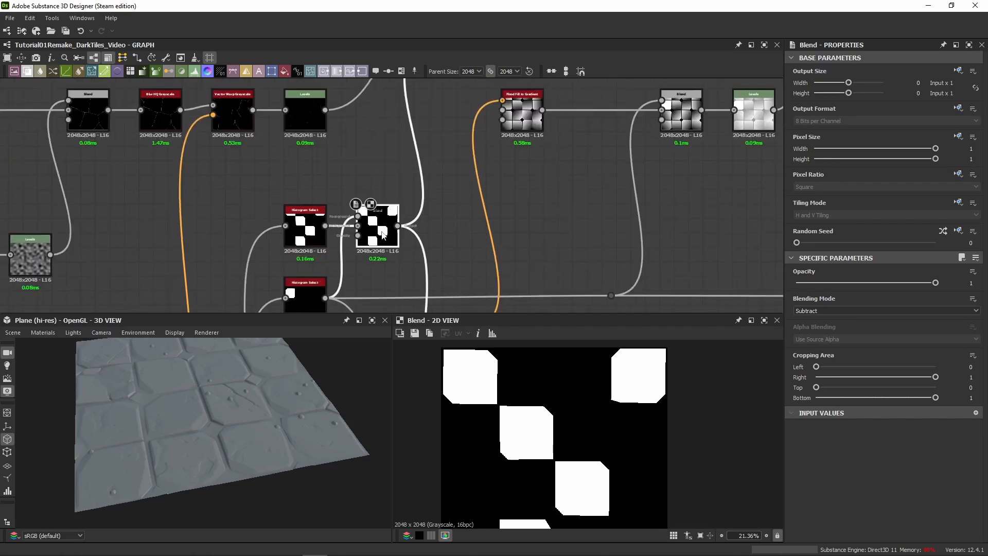
pyautogui.doubleClick(324, 237)
pyautogui.doubleClick(310, 104)
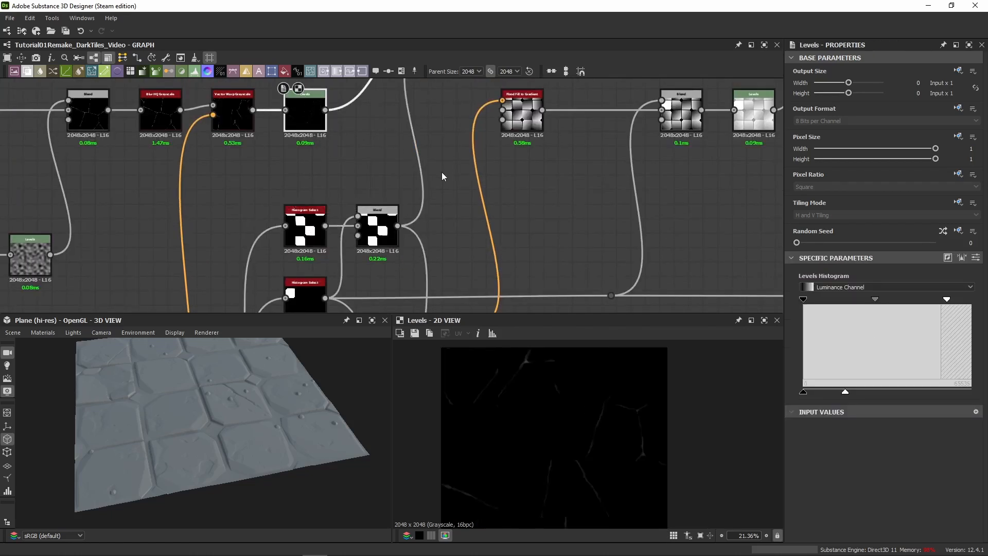
pyautogui.doubleClick(389, 242)
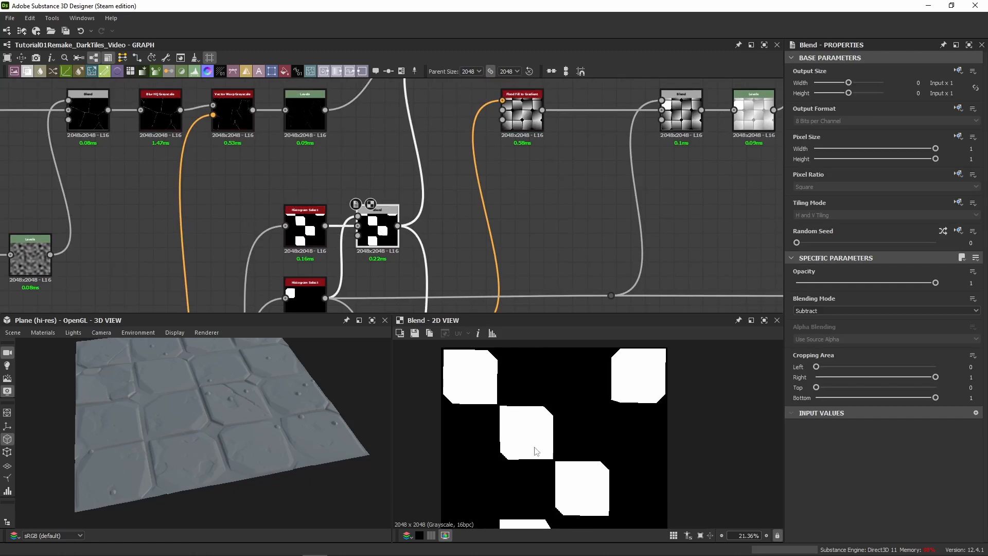
pyautogui.doubleClick(291, 113)
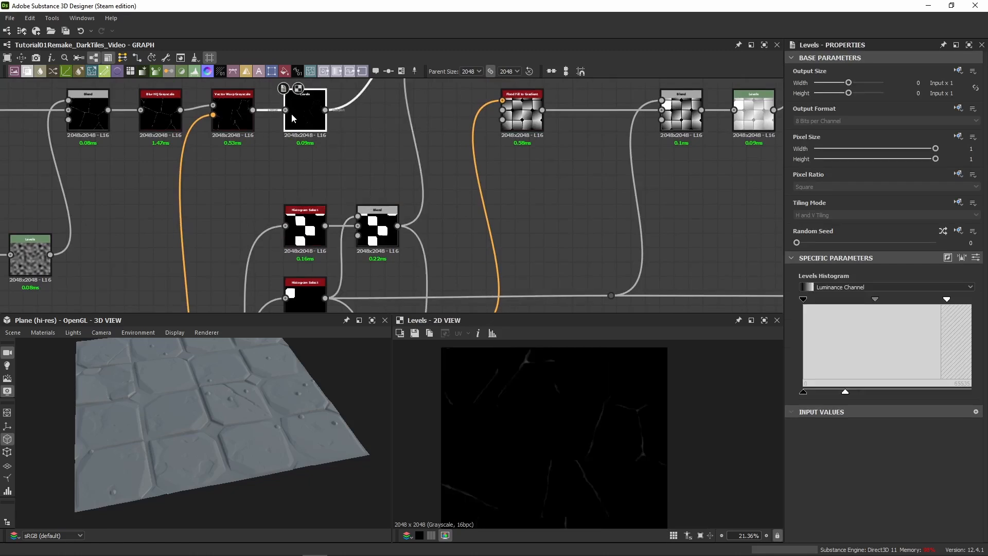
# Preview the shallow cracks' Vector Warp Grayscale and Blur HQ Grayscale nodes and compare them with the Subtract Blend's tile mask.
pyautogui.doubleClick(227, 103)
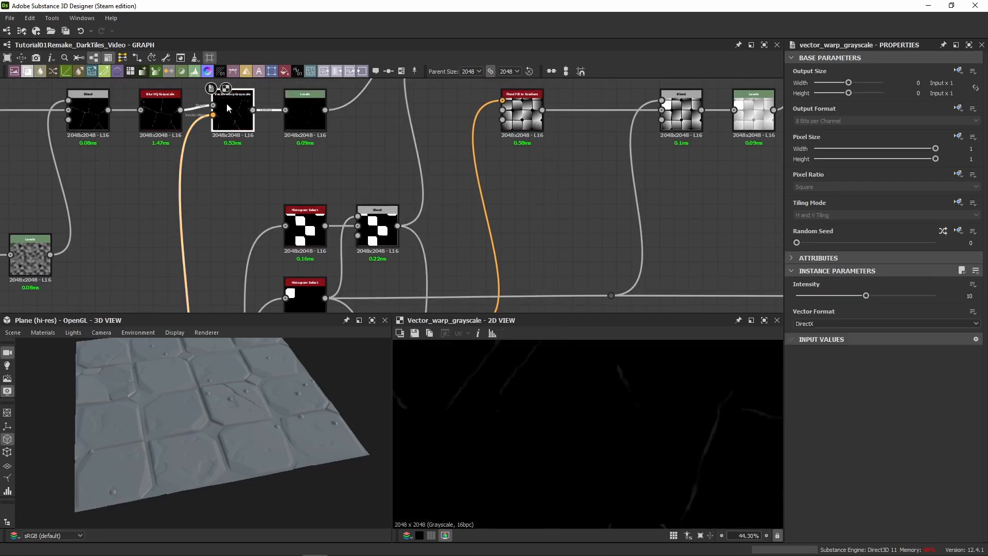
pyautogui.scroll(-3, 576, 439)
pyautogui.doubleClick(160, 110)
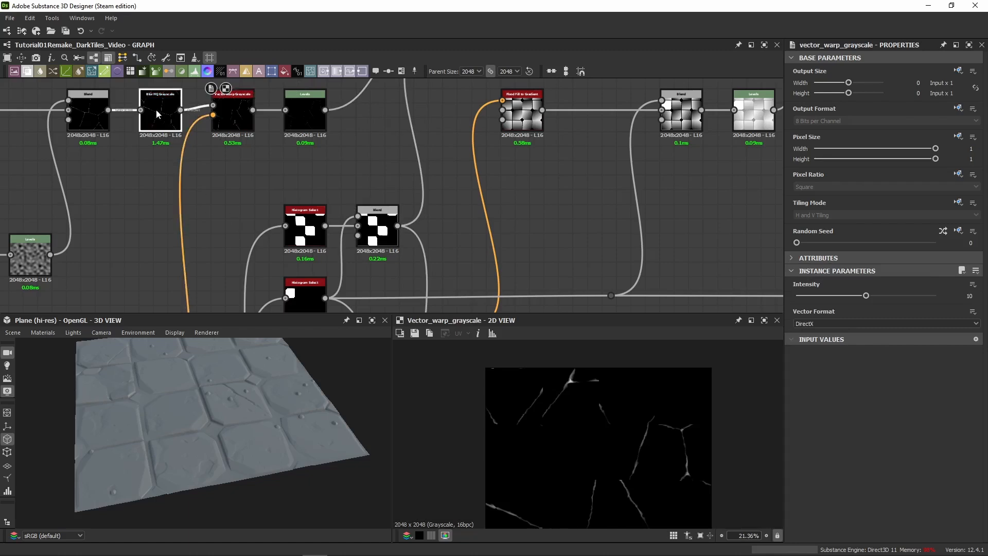
pyautogui.scroll(-3, 591, 406)
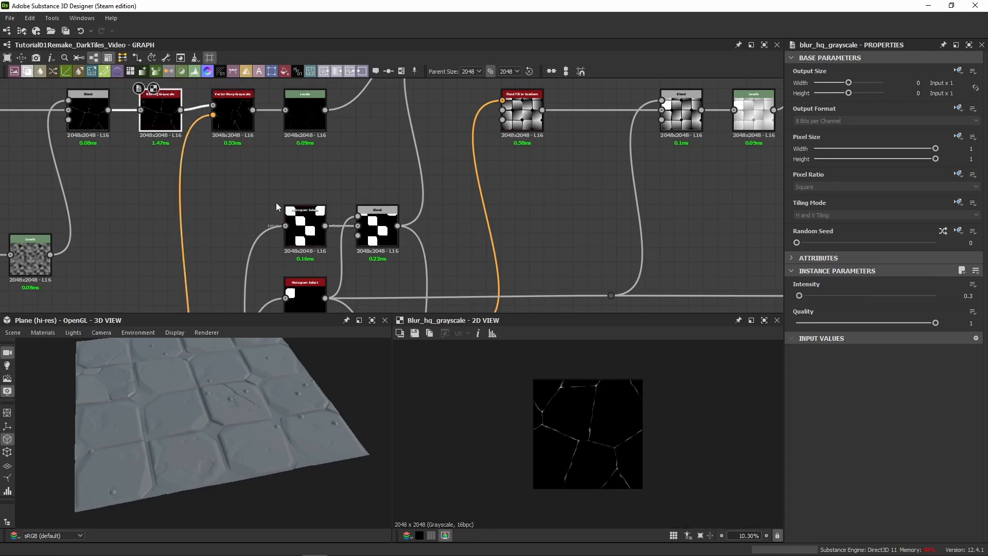
pyautogui.doubleClick(228, 112)
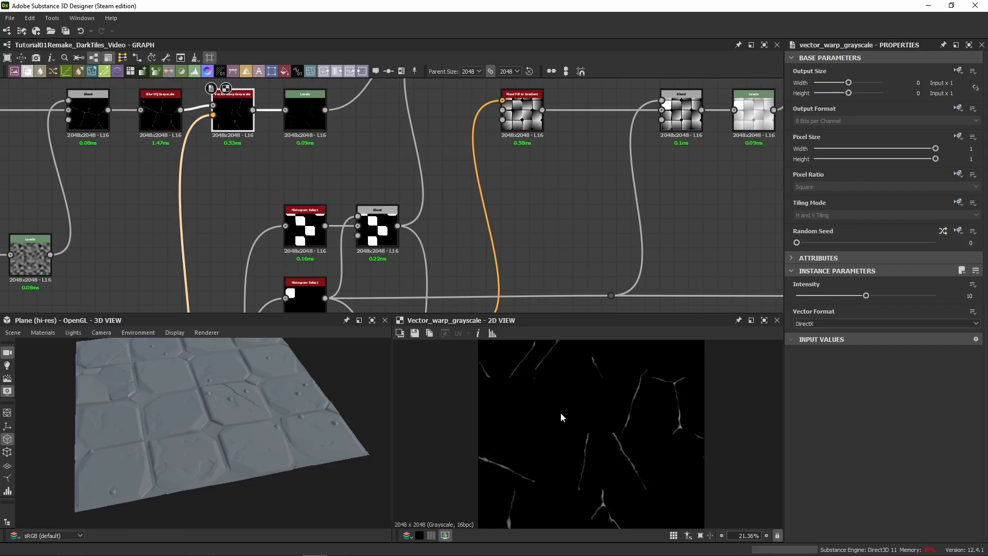
pyautogui.moveTo(456, 245); pyautogui.dragTo(447, 169, button='middle')
pyautogui.doubleClick(368, 149)
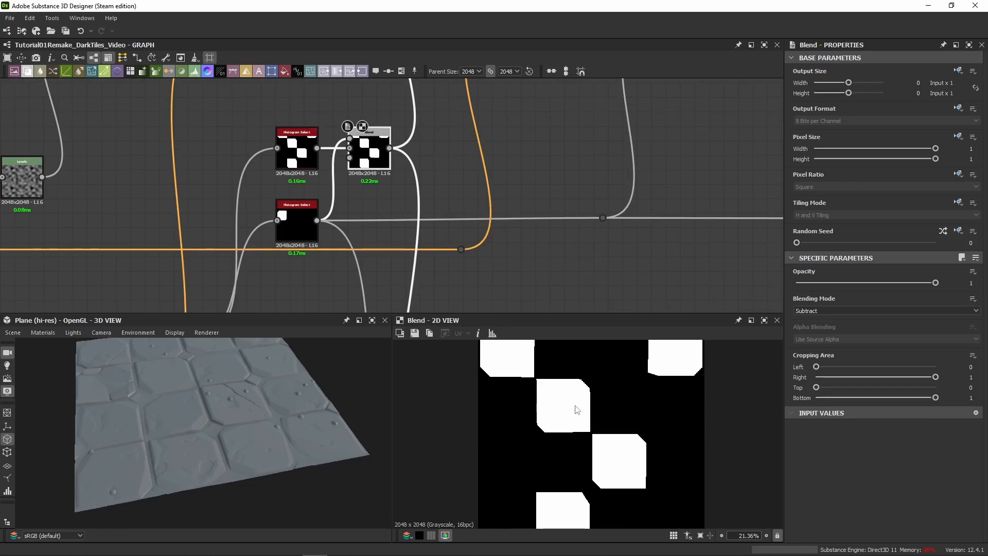
pyautogui.moveTo(465, 200); pyautogui.dragTo(476, 340, button='middle')
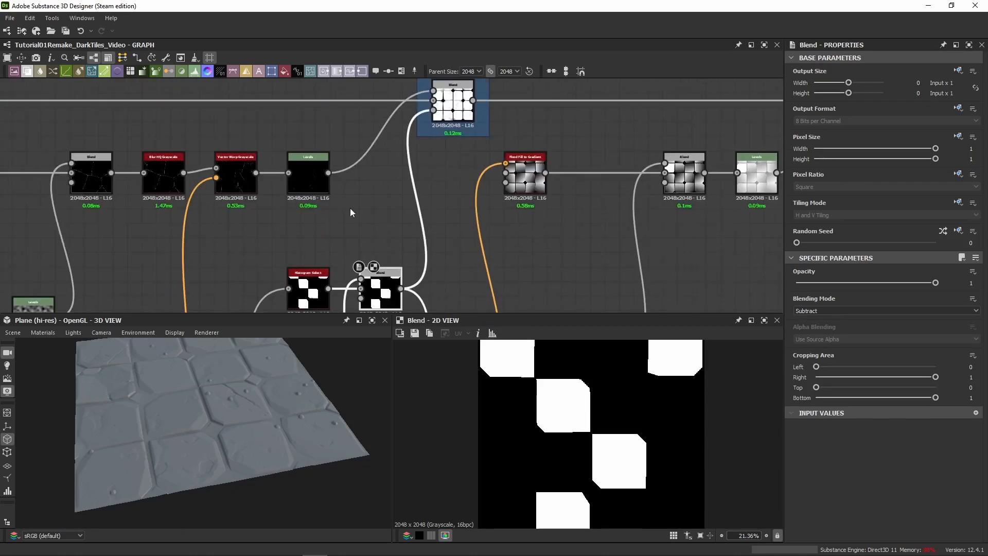
# Try an Intensity of 8.78 on the shallow cracks' Vector Warp Grayscale node.
pyautogui.doubleClick(239, 182)
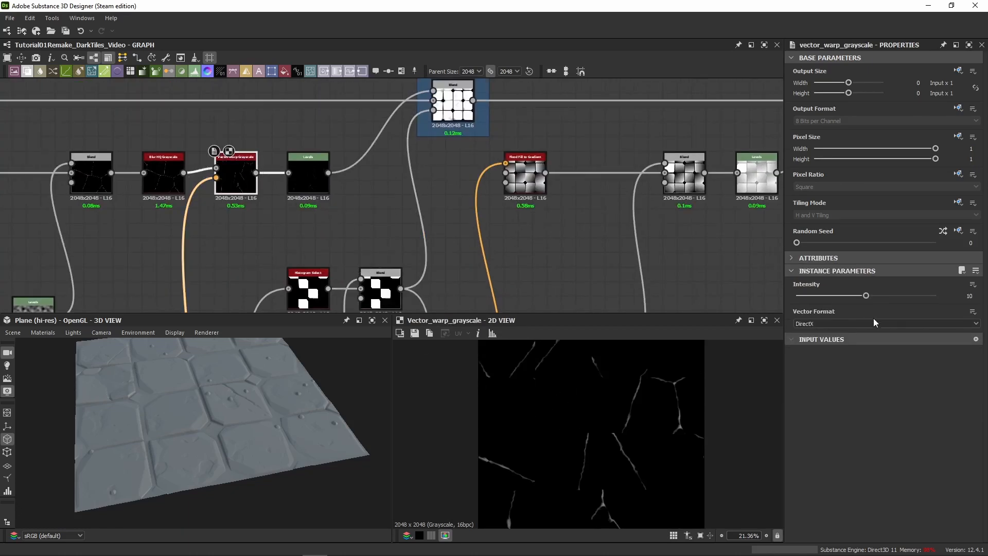
pyautogui.moveTo(865, 295); pyautogui.dragTo(857, 296)
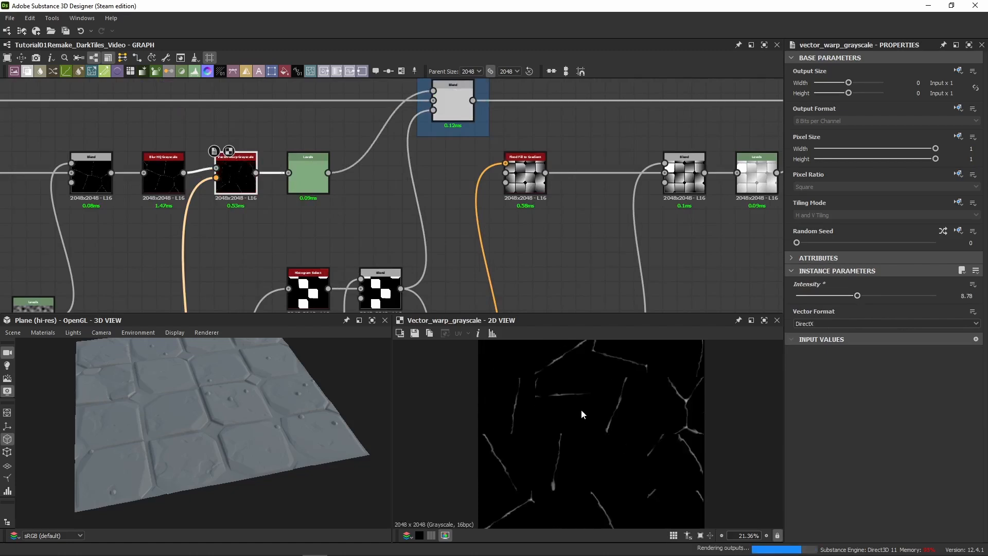
pyautogui.hotkey('ctrl', 'z')
# Preview the combined tile mask in the Add (Linear Dodge) Blend and look over the surrounding graph sections.
pyautogui.moveTo(512, 262); pyautogui.dragTo(485, 88, button='middle')
pyautogui.scroll(-3, 485, 88)
pyautogui.moveTo(469, 254); pyautogui.dragTo(459, 163, button='middle')
pyautogui.doubleClick(441, 213)
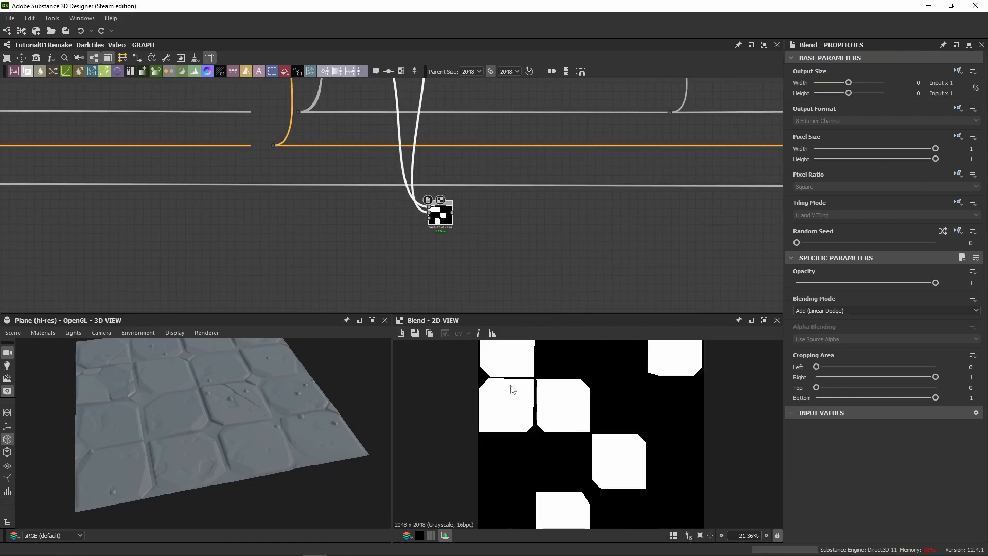
pyautogui.scroll(-4, 473, 183)
pyautogui.moveTo(779, 186); pyautogui.dragTo(360, 191, button='middle')
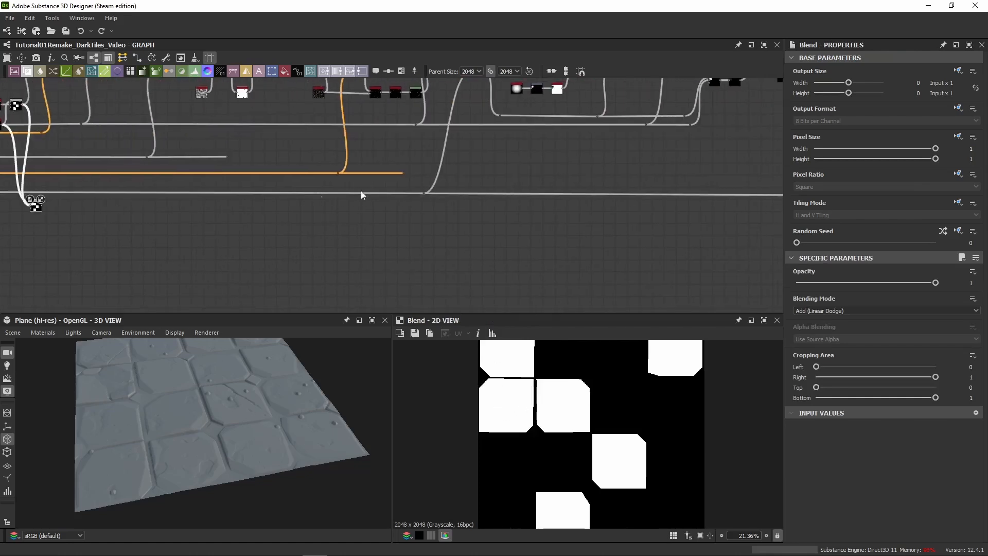
pyautogui.scroll(-2, 360, 191)
pyautogui.moveTo(238, 143); pyautogui.dragTo(449, 185, button='middle')
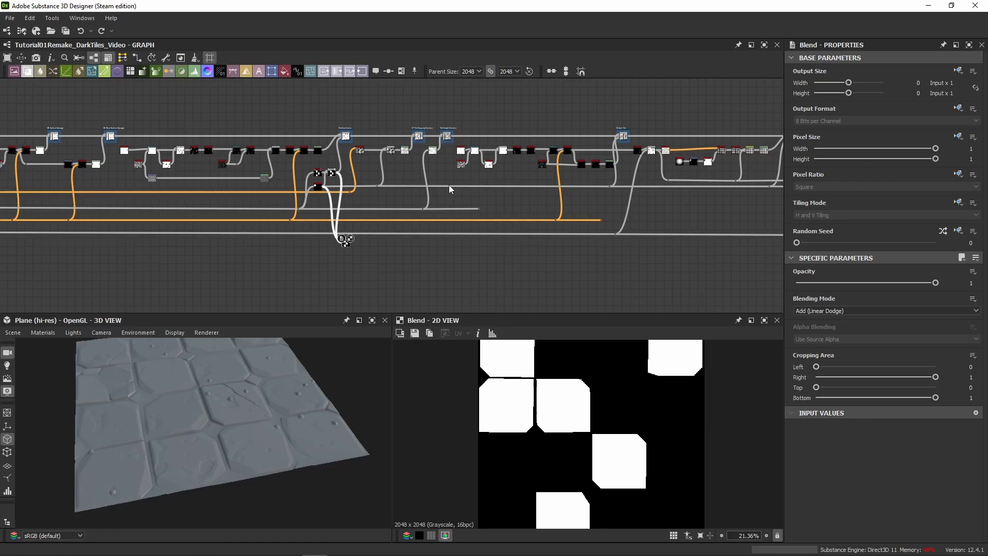
pyautogui.scroll(6, 341, 187)
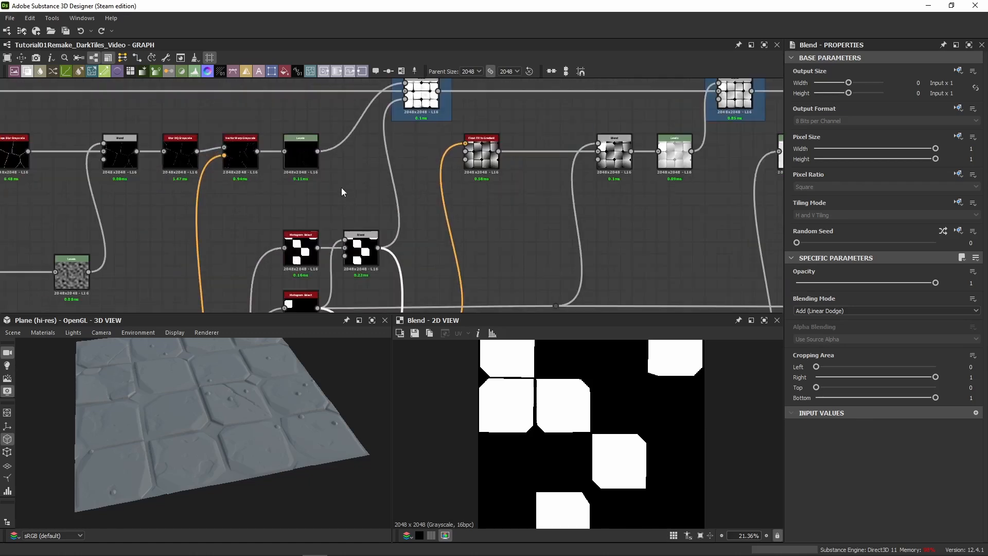
# Preview the Histogram Scan crack mask after the Broken Tile section and feed it into a new Blend node.
pyautogui.doubleClick(233, 165)
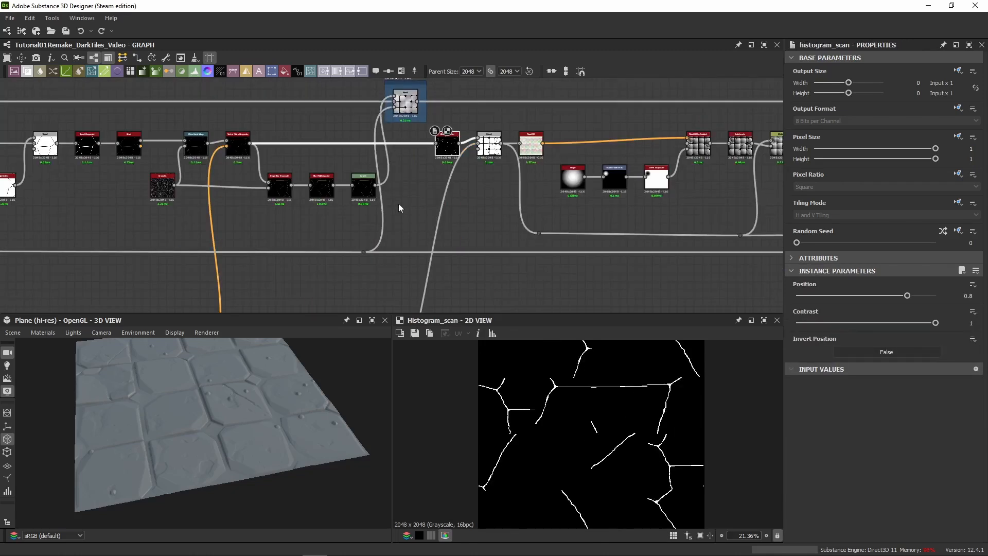
pyautogui.moveTo(417, 178); pyautogui.dragTo(507, 153, button='middle')
pyautogui.scroll(3, 322, 115)
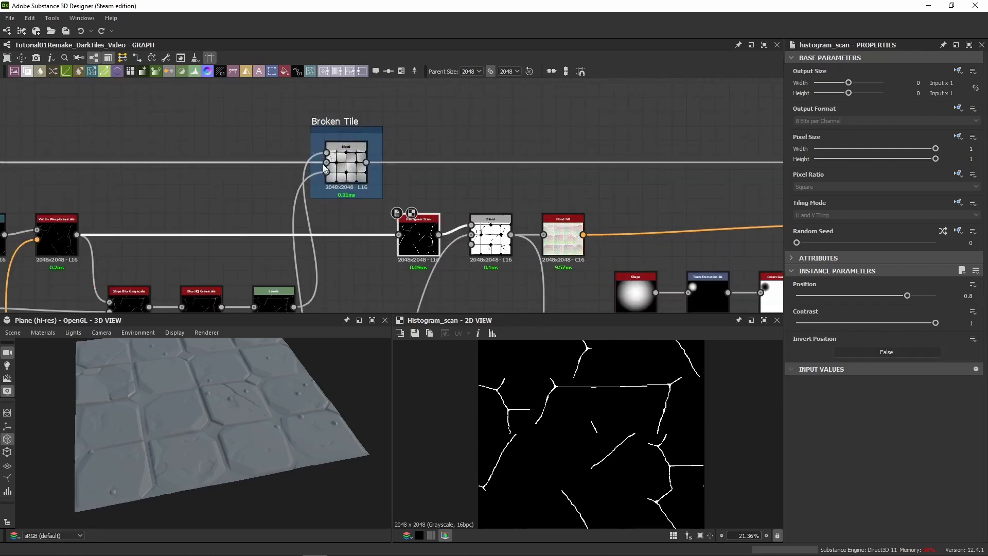
pyautogui.moveTo(324, 168); pyautogui.dragTo(310, 105, button='middle')
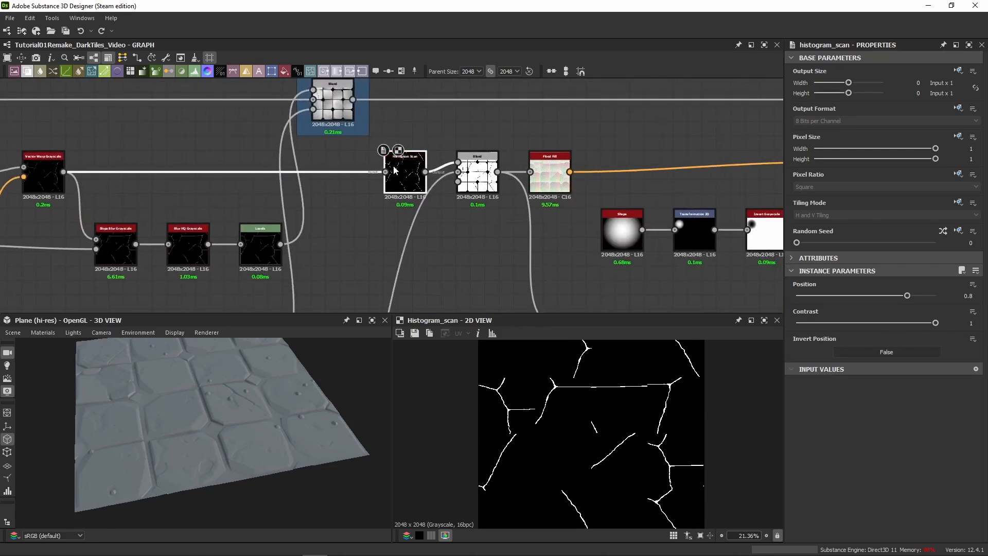
pyautogui.scroll(3, 394, 167)
pyautogui.scroll(-5, 504, 260)
pyautogui.moveTo(504, 260); pyautogui.dragTo(414, 134, button='middle')
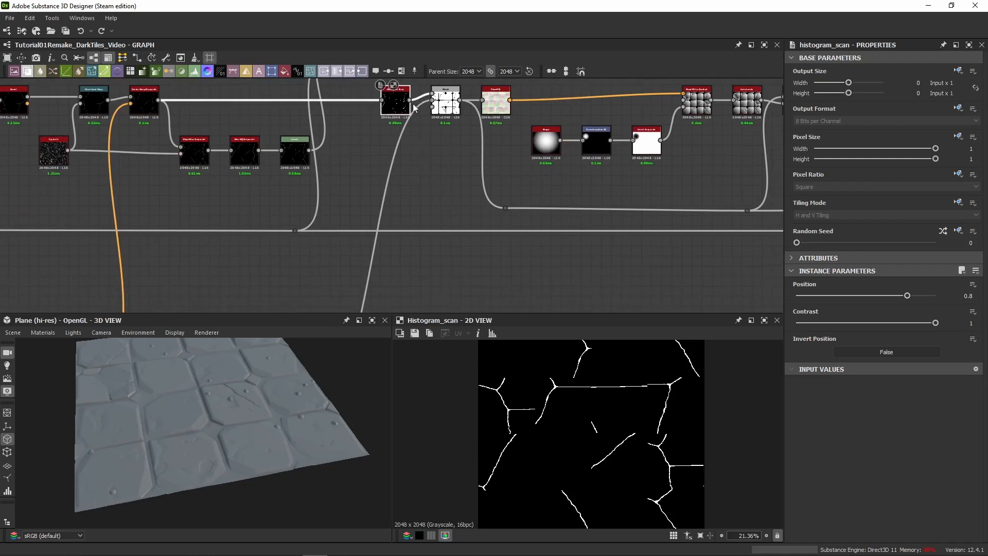
pyautogui.moveTo(410, 100); pyautogui.dragTo(454, 271)
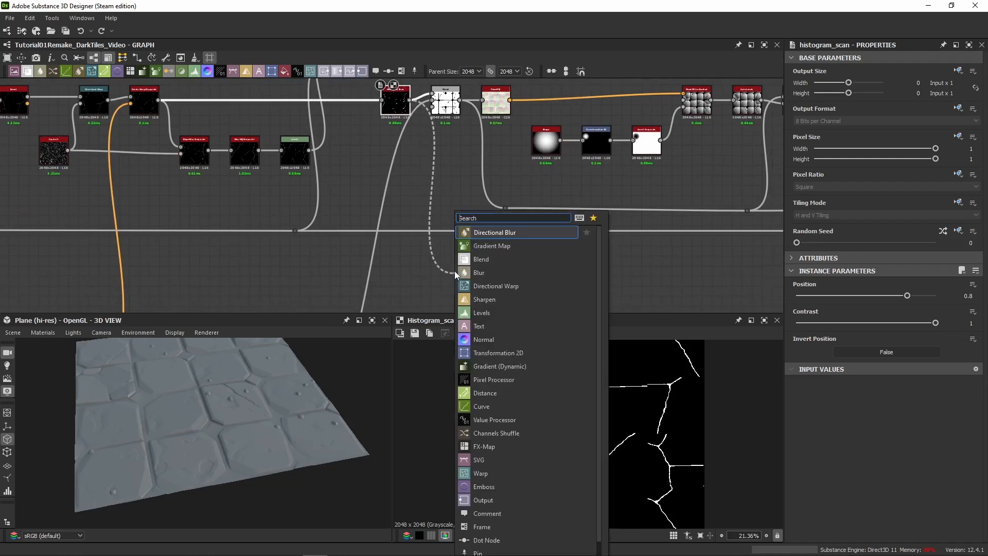
pyautogui.write('blend')
pyautogui.press('Return')
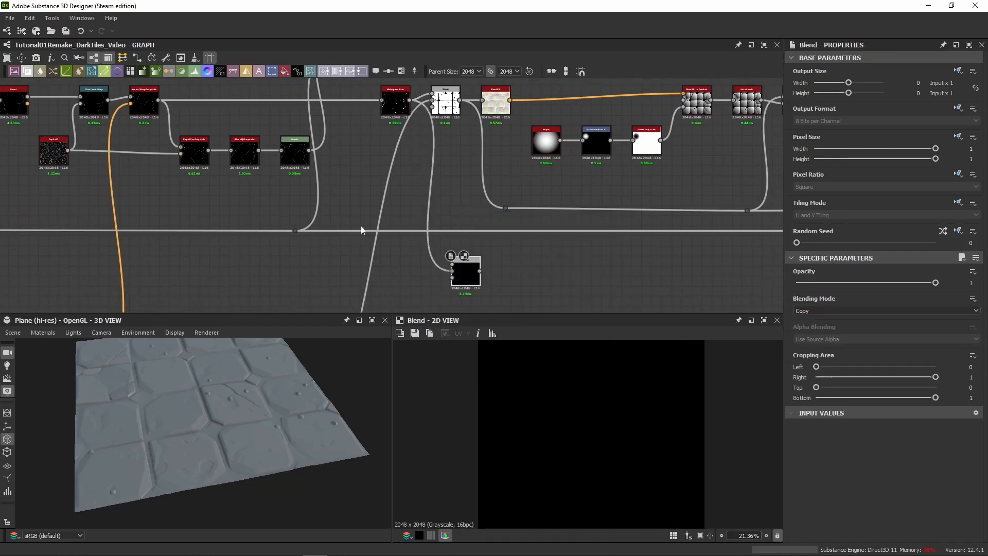
# Examine the Broken Tile crack lines from the Histogram Scan up close.
pyautogui.moveTo(361, 230); pyautogui.dragTo(363, 296, button='middle')
pyautogui.click(395, 101)
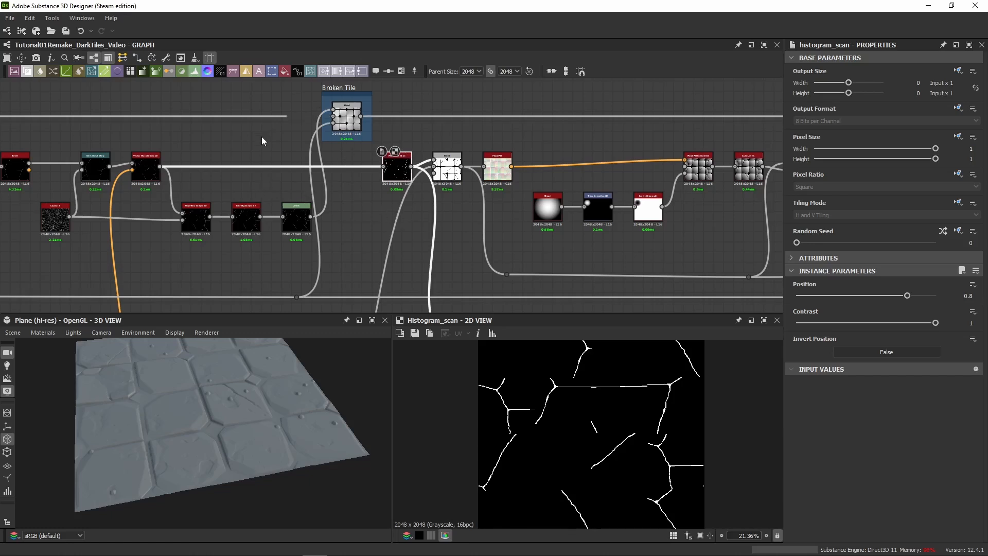
pyautogui.scroll(5, 507, 383)
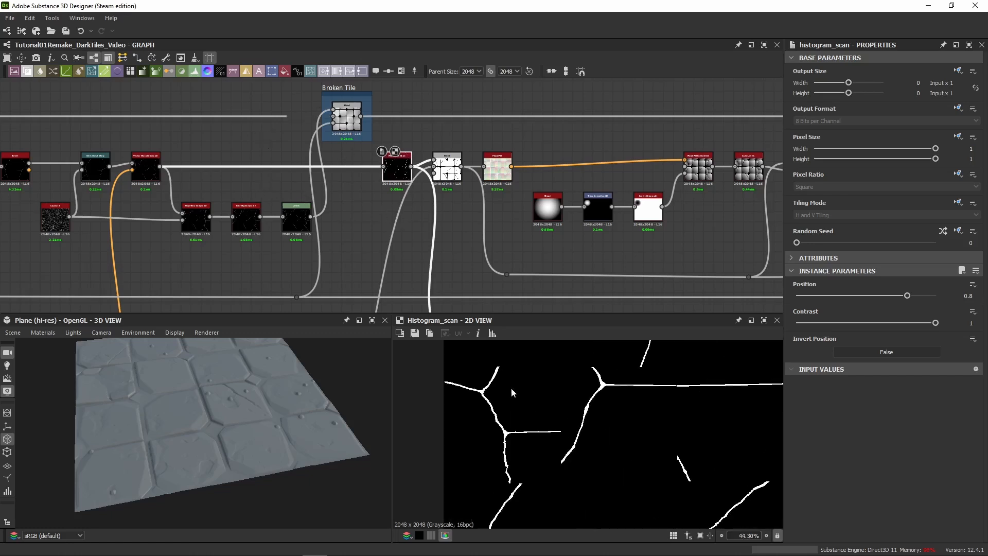
pyautogui.scroll(-5, 566, 388)
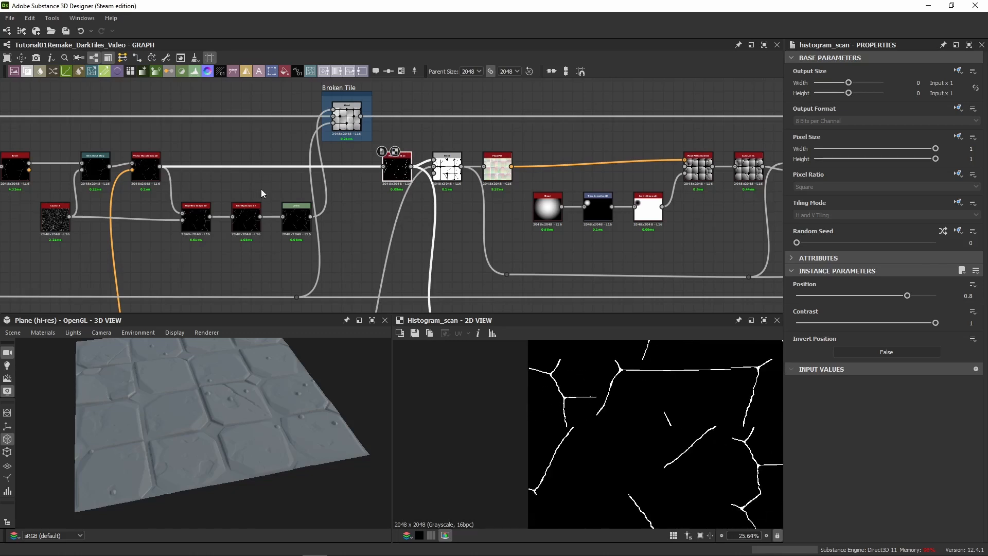
pyautogui.moveTo(627, 384); pyautogui.dragTo(594, 389, button='middle')
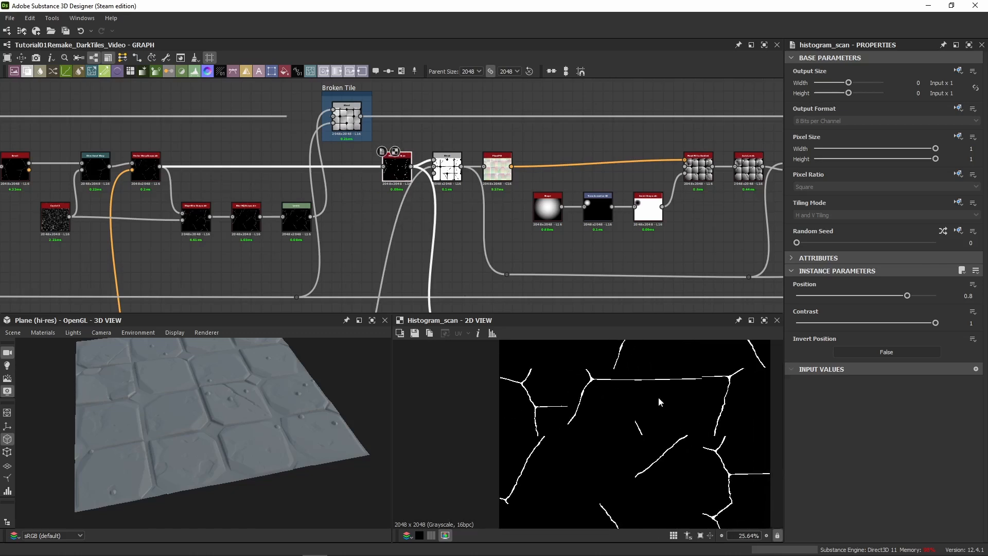
# Compare the Add (Linear Dodge) Blend's tile mask with the Broken Tile crack lines from the Histogram Scan.
pyautogui.scroll(-4, 205, 234)
pyautogui.moveTo(205, 234); pyautogui.dragTo(416, 140, button='middle')
pyautogui.moveTo(239, 148); pyautogui.dragTo(569, 147, button='middle')
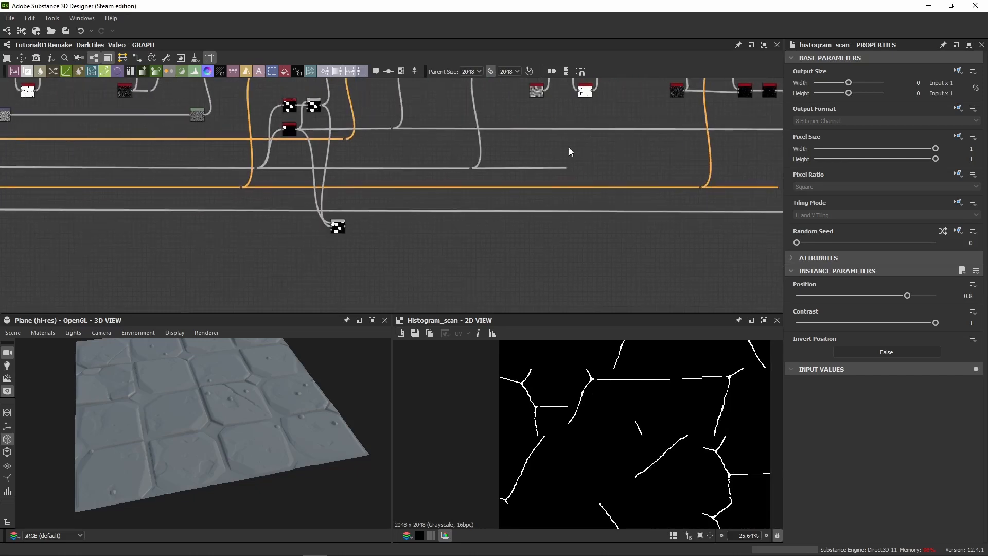
pyautogui.scroll(5, 365, 235)
pyautogui.doubleClick(286, 203)
pyautogui.scroll(-4, 401, 221)
pyautogui.moveTo(399, 165); pyautogui.dragTo(201, 242, button='middle')
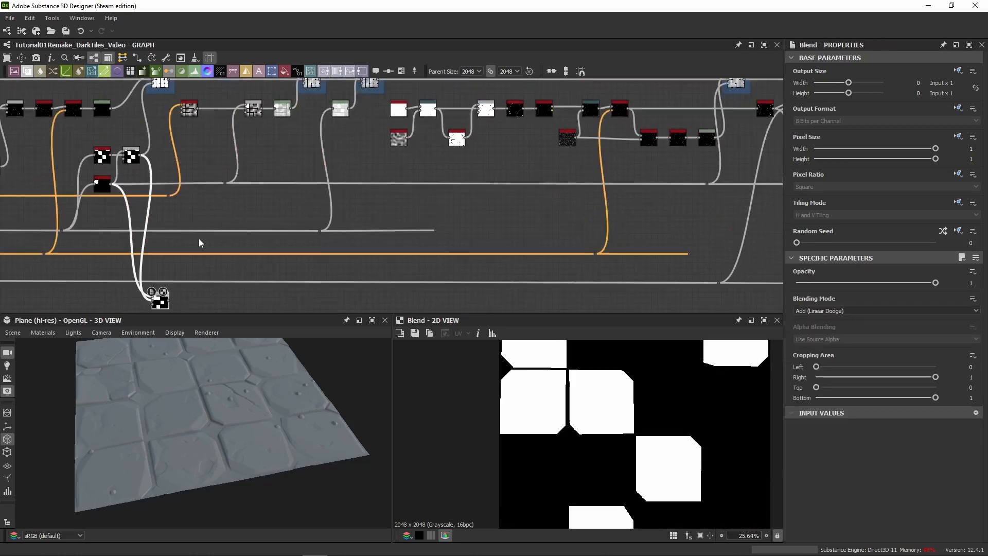
pyautogui.moveTo(753, 182); pyautogui.dragTo(470, 222, button='middle')
pyautogui.scroll(2, 494, 163)
pyautogui.doubleClick(485, 150)
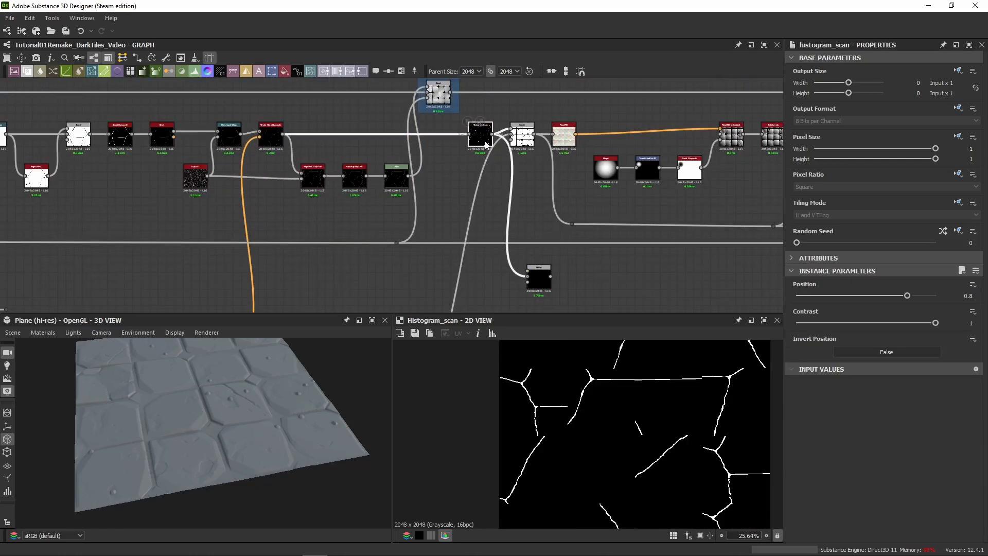
pyautogui.scroll(-3, 579, 403)
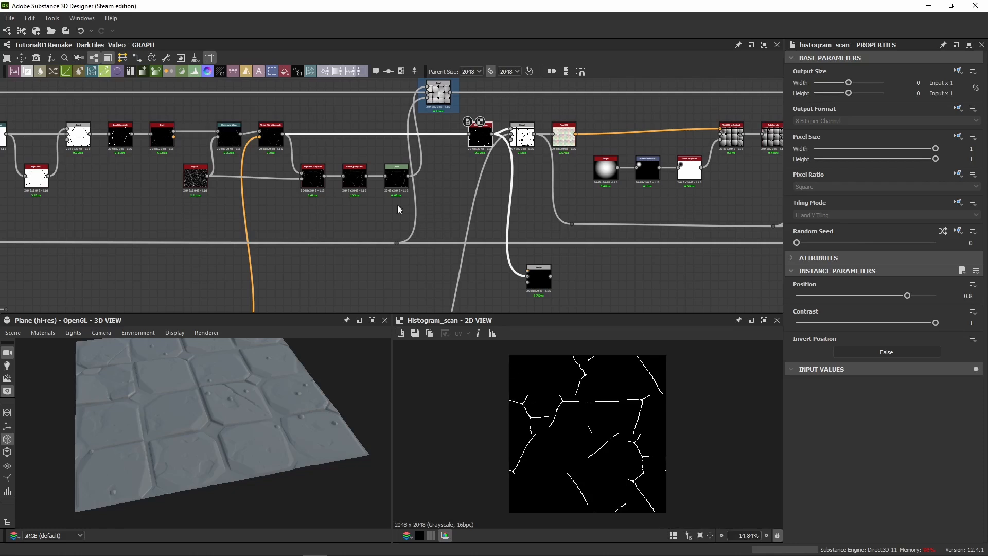
# Look over the node chains between the Shallow Cracks and Broken Tile sections.
pyautogui.moveTo(327, 160); pyautogui.dragTo(721, 208, button='middle')
pyautogui.moveTo(411, 160); pyautogui.dragTo(474, 169, button='middle')
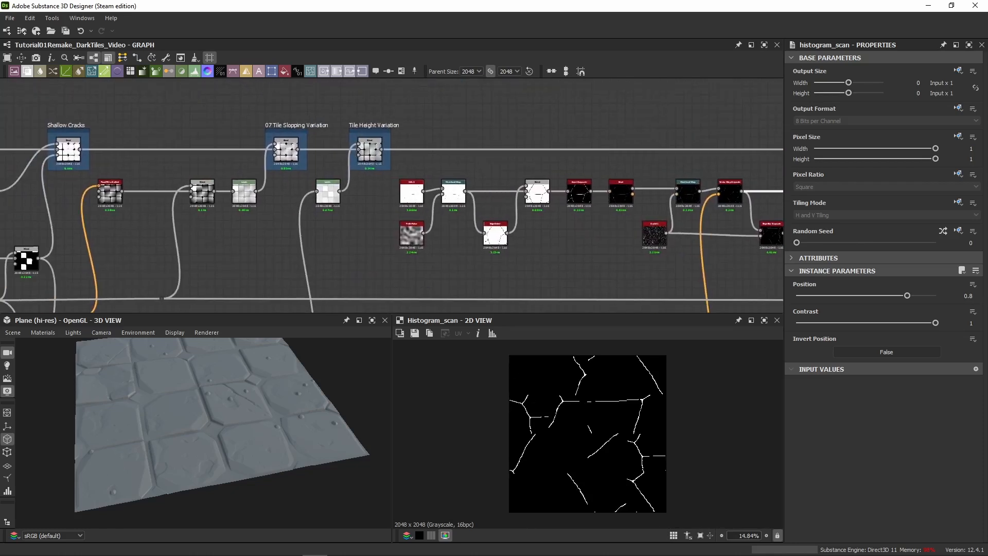
pyautogui.moveTo(225, 251); pyautogui.dragTo(520, 229, button='middle')
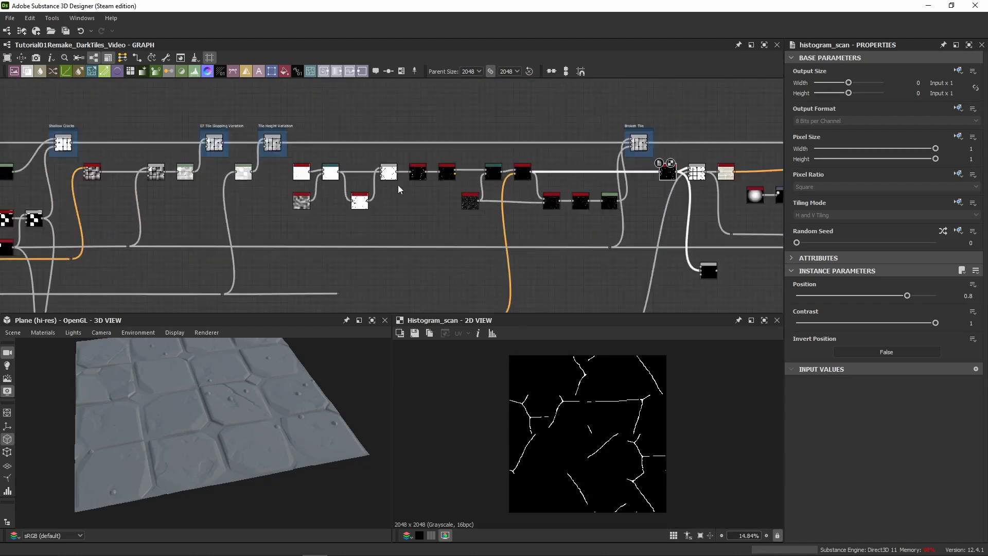
pyautogui.scroll(-3, 398, 185)
pyautogui.moveTo(558, 131); pyautogui.dragTo(431, 142, button='middle')
pyautogui.scroll(5, 437, 149)
pyautogui.moveTo(457, 236); pyautogui.dragTo(483, 206, button='middle')
pyautogui.scroll(3, 485, 207)
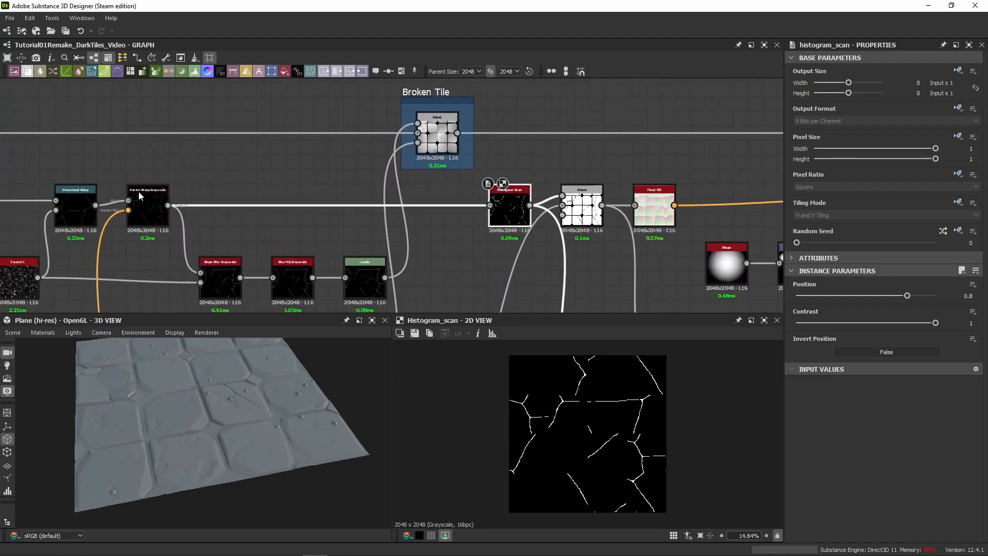
pyautogui.scroll(-6, 144, 177)
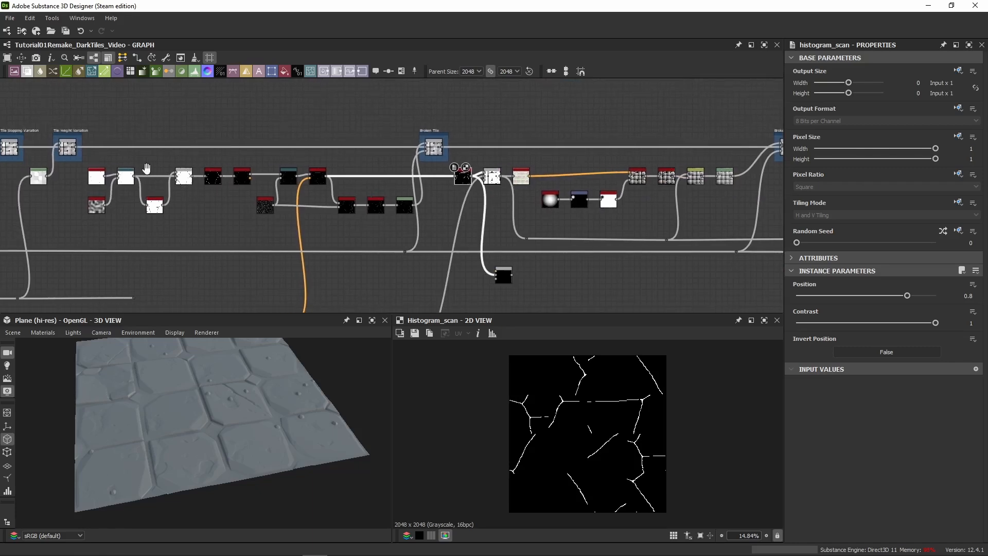
# Move the Shallow Cracks Levels node farther from the Vector Warp Grayscale node to make room between them.
pyautogui.moveTo(148, 169); pyautogui.dragTo(761, 156, button='middle')
pyautogui.scroll(5, 355, 160)
pyautogui.moveTo(482, 212); pyautogui.dragTo(396, 220, button='middle')
pyautogui.click(377, 153)
pyautogui.moveTo(384, 179); pyautogui.dragTo(454, 181)
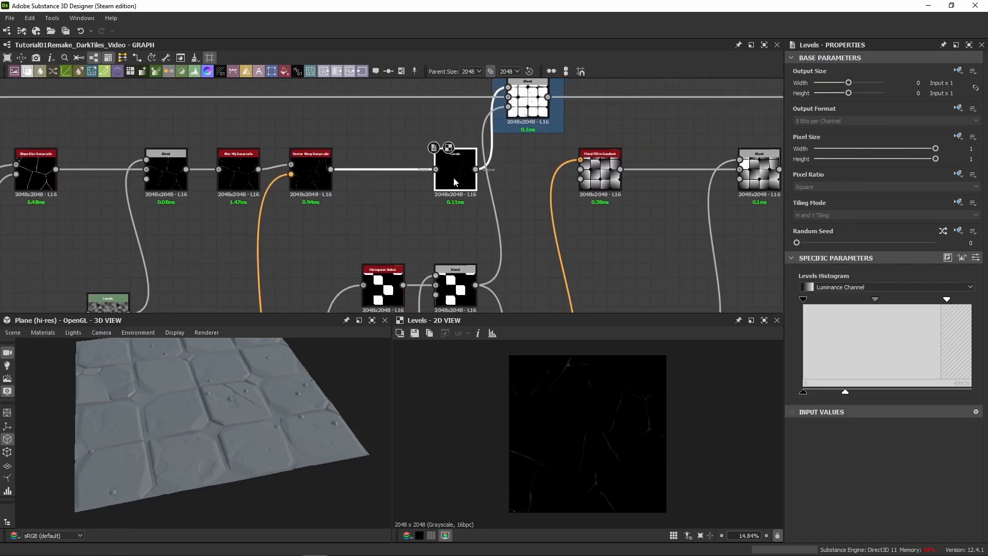
# Branch the shallow cracks' Vector Warp Grayscale into a new Histogram Scan with Position 1 and Contrast 1.
pyautogui.click(366, 180)
pyautogui.moveTo(331, 172); pyautogui.dragTo(455, 241)
pyautogui.write('scan')
pyautogui.click(496, 287)
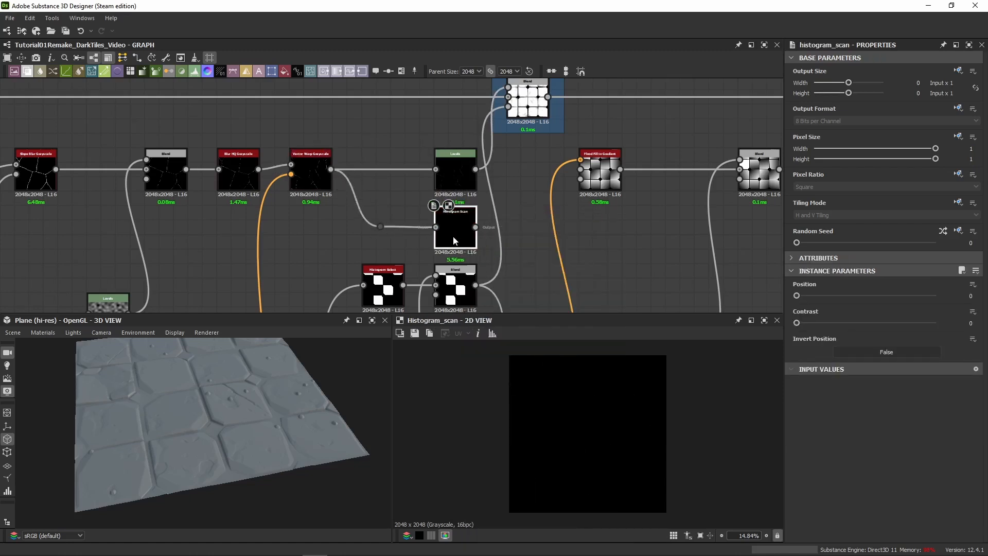
pyautogui.moveTo(797, 295); pyautogui.dragTo(935, 296)
pyautogui.moveTo(796, 322); pyautogui.dragTo(935, 323)
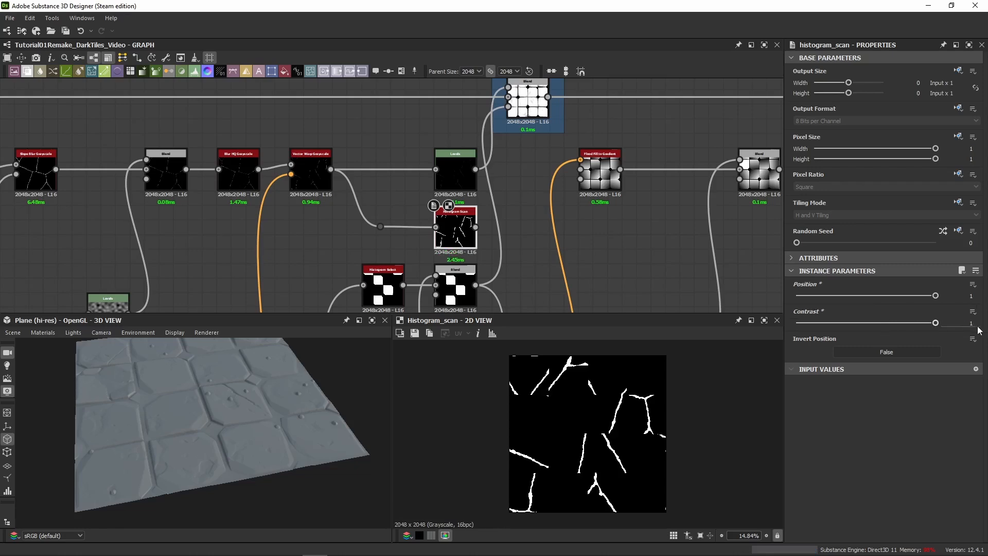
# Set Position to 1 on the Histogram Scan fed by the Broken Tile cracks' Vector Warp Grayscale node.
pyautogui.scroll(-3, 522, 192)
pyautogui.moveTo(532, 192); pyautogui.dragTo(209, 202, button='middle')
pyautogui.scroll(3, 299, 187)
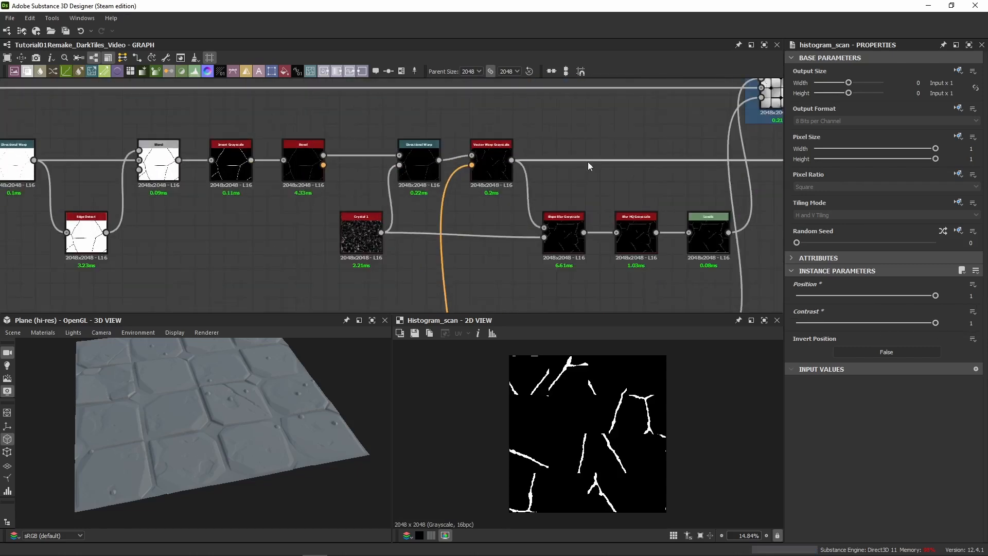
pyautogui.moveTo(599, 157); pyautogui.dragTo(171, 172, button='middle')
pyautogui.click(421, 181)
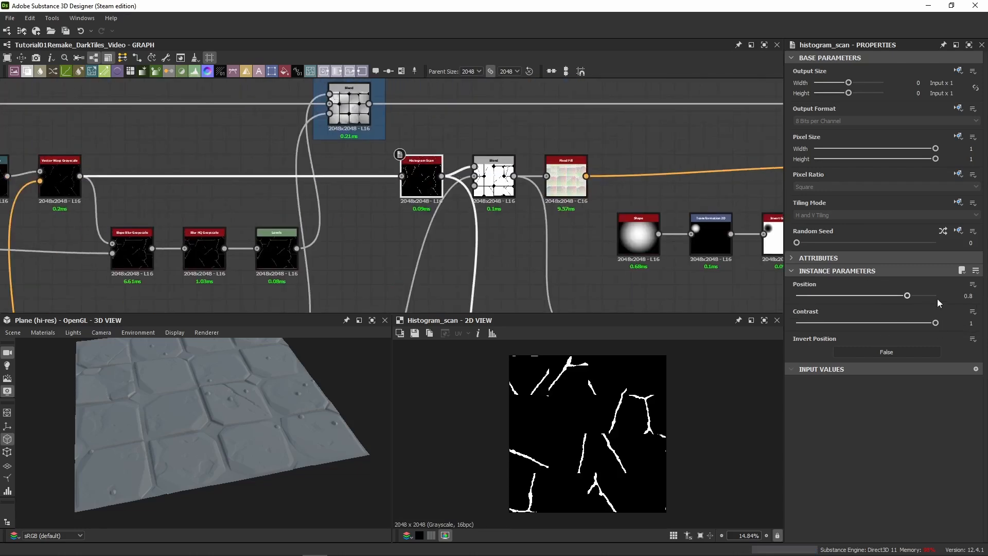
pyautogui.scroll(2, 643, 414)
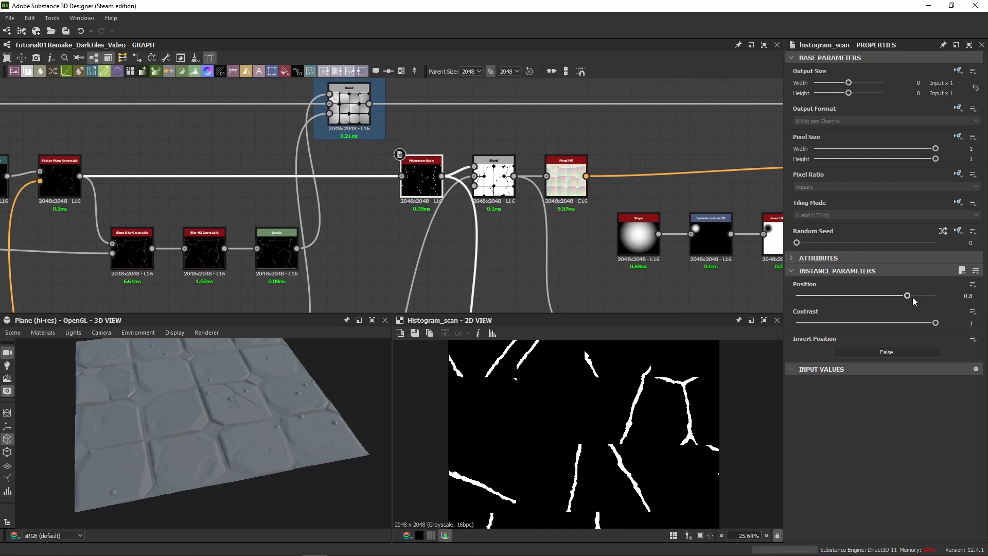
pyautogui.moveTo(909, 296); pyautogui.dragTo(943, 295)
pyautogui.moveTo(576, 394); pyautogui.dragTo(572, 433, button='middle')
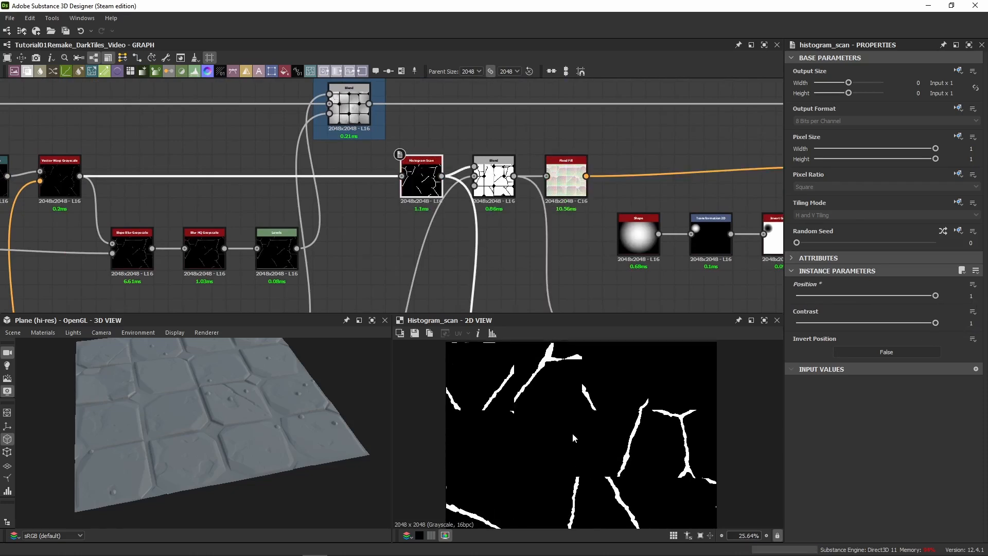
# Route the shallow cracks Histogram Scan output through three dot nodes beneath the chains toward the unfinished Blend below Broken Tile.
pyautogui.scroll(-3, 488, 216)
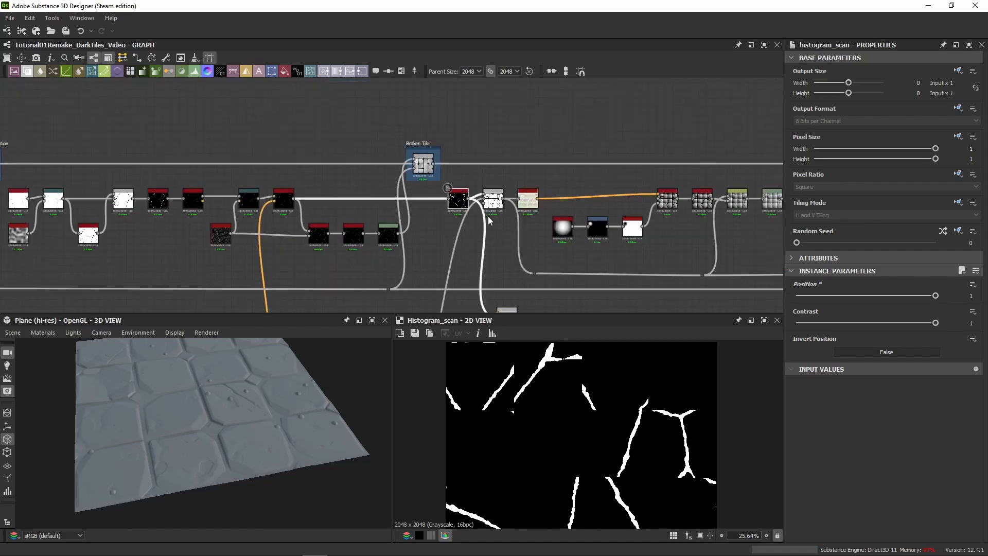
pyautogui.moveTo(487, 216); pyautogui.dragTo(727, 201, button='middle')
pyautogui.scroll(-3, 727, 201)
pyautogui.moveTo(306, 200); pyautogui.dragTo(326, 198, button='middle')
pyautogui.scroll(5, 326, 197)
pyautogui.moveTo(269, 218); pyautogui.dragTo(449, 217)
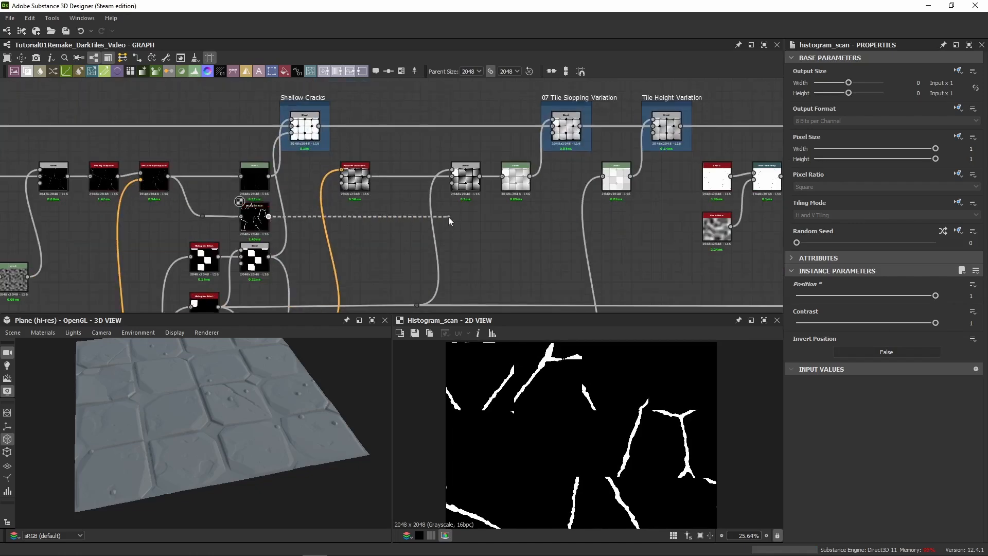
pyautogui.moveTo(612, 225); pyautogui.dragTo(313, 148, button='middle')
pyautogui.moveTo(387, 192); pyautogui.dragTo(384, 135, button='middle')
pyautogui.scroll(-4, 384, 136)
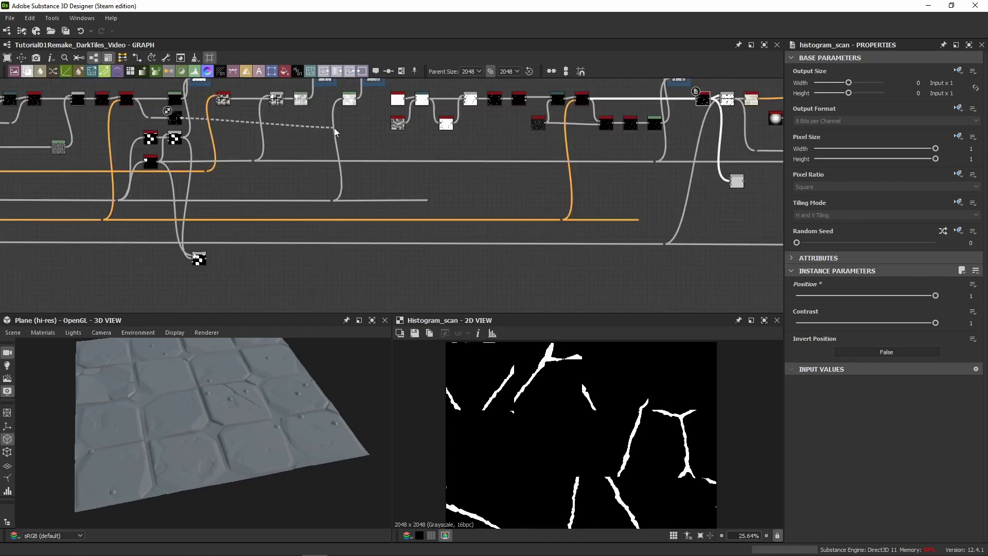
pyautogui.click(349, 116)
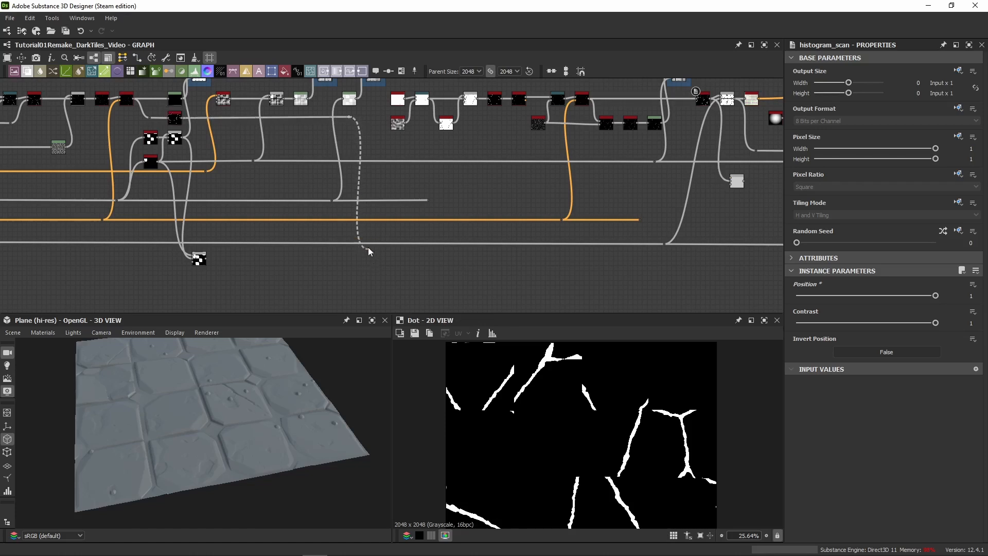
pyautogui.click(366, 230)
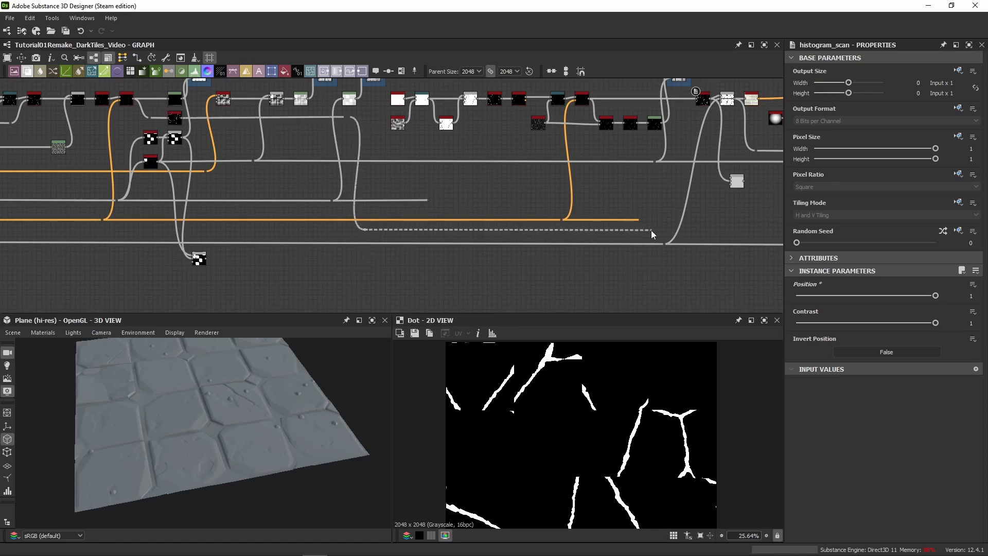
pyautogui.click(708, 227)
# Move the Blend below Broken Tile level with the routed line and connect the shallow cracks line to its Foreground.
pyautogui.moveTo(728, 213); pyautogui.dragTo(505, 231, button='middle')
pyautogui.scroll(2, 505, 231)
pyautogui.moveTo(523, 192); pyautogui.dragTo(529, 260)
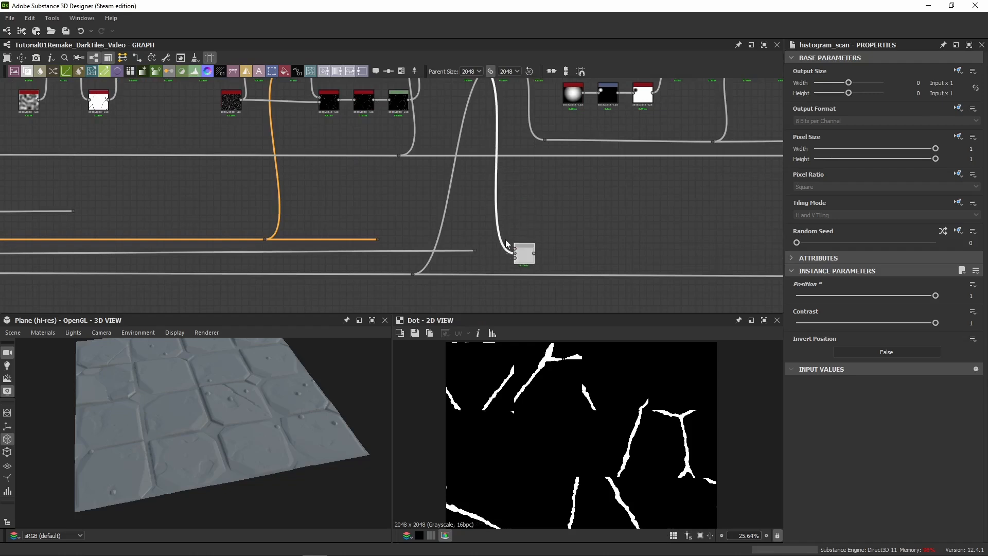
pyautogui.scroll(4, 490, 237)
pyautogui.click(540, 260)
# Set the crack-combining Blend's Blending Mode to Add (Linear Dodge).
pyautogui.click(545, 261)
pyautogui.click(819, 311)
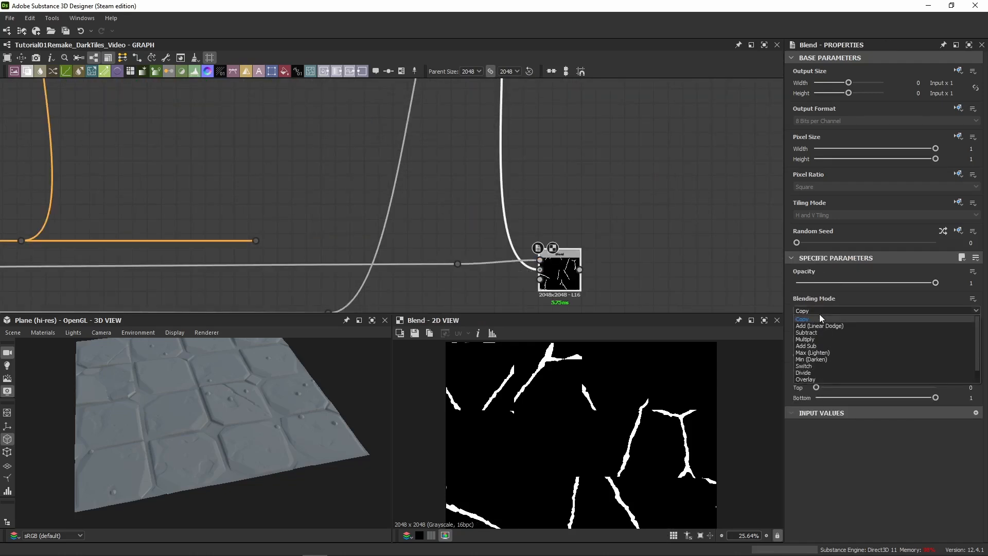
pyautogui.click(815, 326)
pyautogui.scroll(-4, 540, 415)
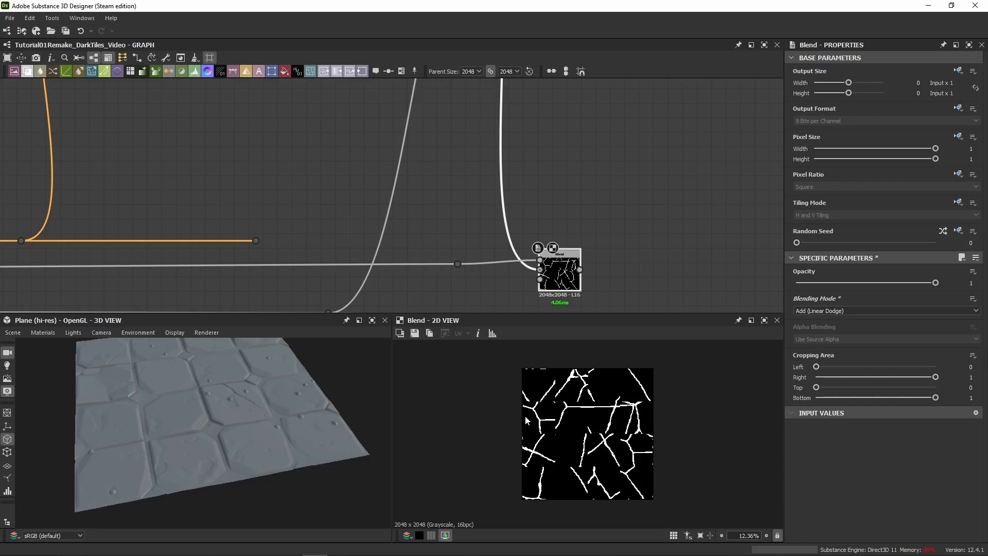
# Trace the combined Blend's shallow cracks input back to its Histogram Scan and the tile selection nodes.
pyautogui.doubleClick(540, 270)
pyautogui.doubleClick(540, 260)
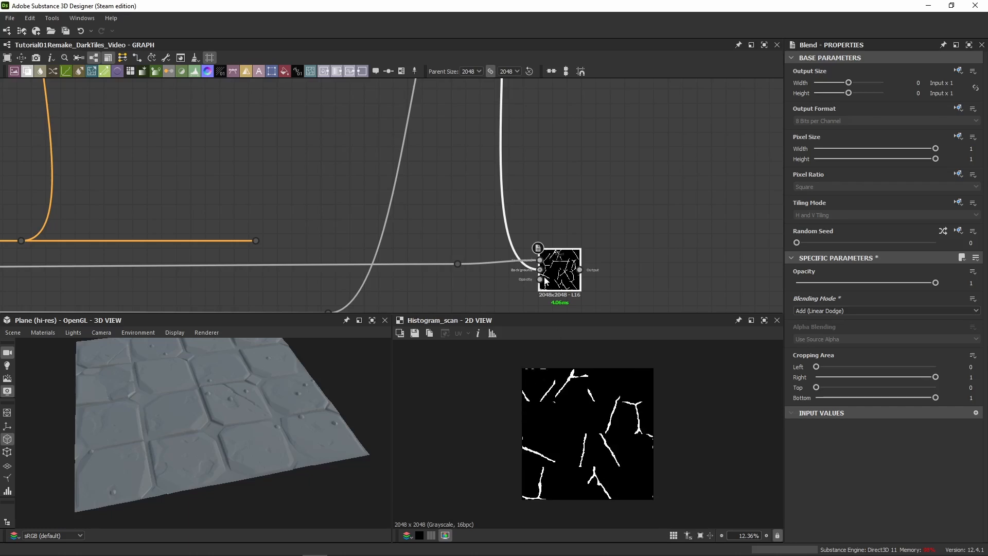
pyautogui.scroll(-6, 447, 122)
pyautogui.moveTo(427, 103); pyautogui.dragTo(489, 216, button='middle')
pyautogui.moveTo(553, 220); pyautogui.dragTo(674, 225, button='middle')
pyautogui.moveTo(367, 218); pyautogui.dragTo(462, 221, button='middle')
pyautogui.scroll(7, 422, 193)
pyautogui.scroll(-3, 421, 194)
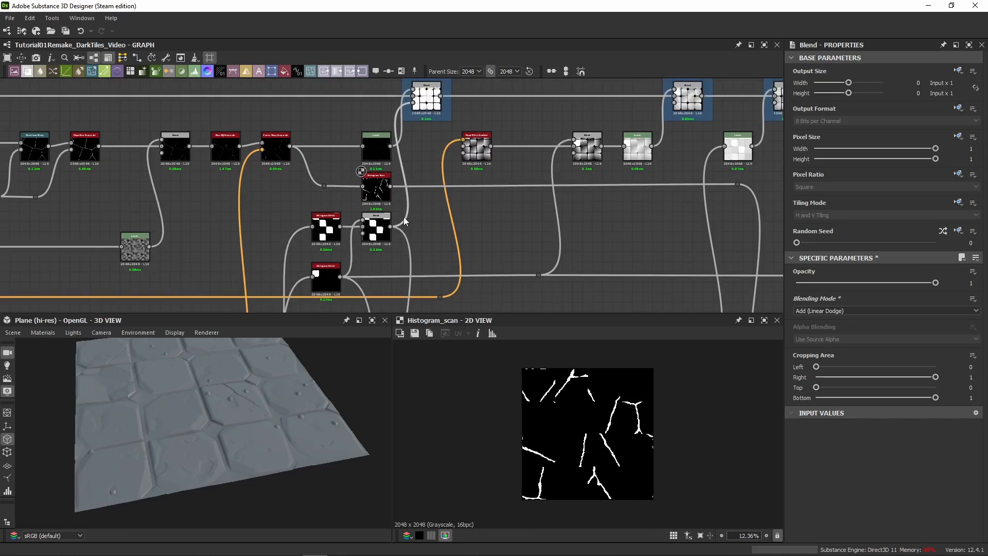
pyautogui.moveTo(404, 222); pyautogui.dragTo(242, 180, button='middle')
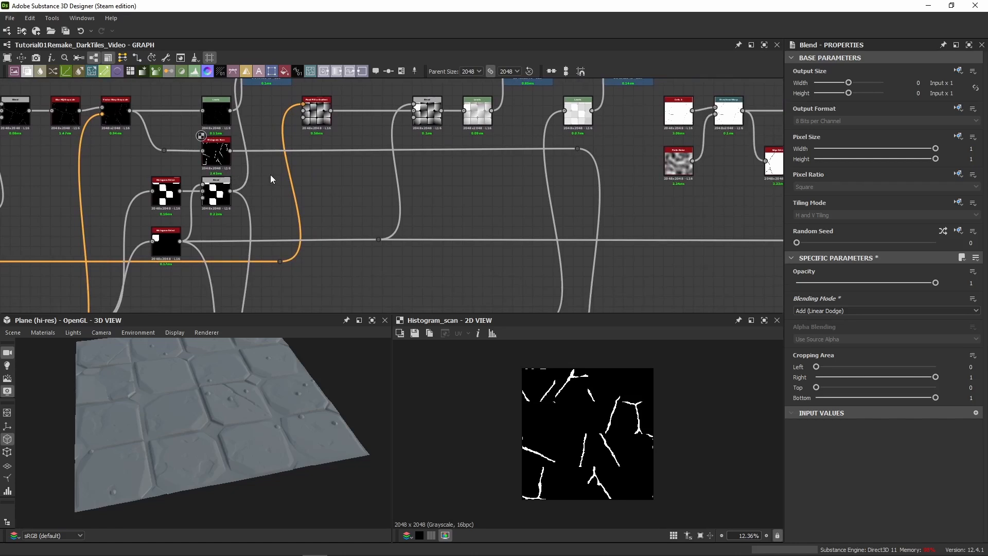
# Remove the last dot node on the shallow cracks line just before the Add (Linear Dodge) Blend.
pyautogui.moveTo(311, 182); pyautogui.dragTo(289, 129, button='middle')
pyautogui.scroll(-5, 517, 155)
pyautogui.moveTo(594, 196); pyautogui.dragTo(377, 194, button='middle')
pyautogui.scroll(3, 658, 239)
pyautogui.click(599, 226)
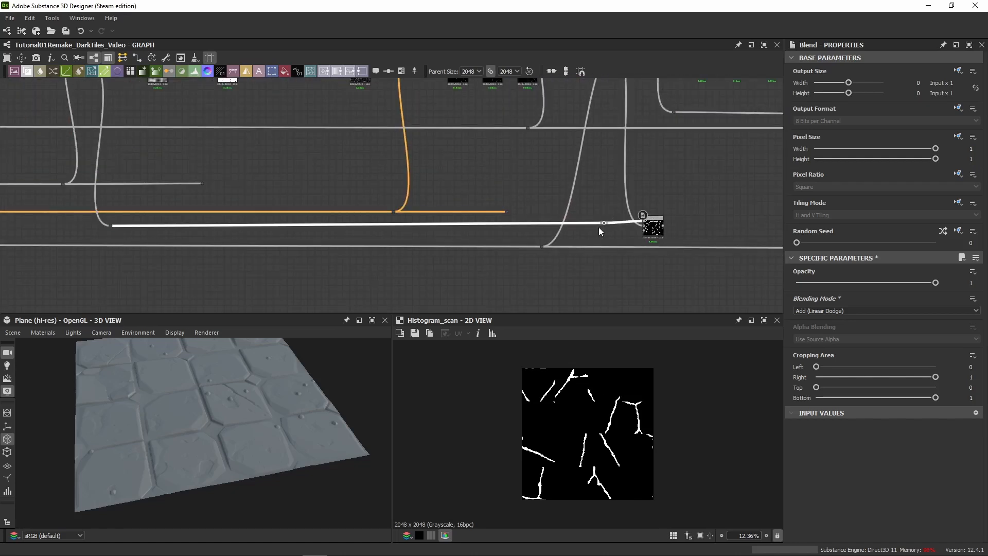
pyautogui.press('BackSpace')
# Insert a Blend node into the shallow cracks Histogram Scan's outgoing connection and place it below the Flood Fill to Gradient node.
pyautogui.moveTo(213, 150); pyautogui.dragTo(545, 218, button='middle')
pyautogui.scroll(3, 172, 150)
pyautogui.click(183, 130)
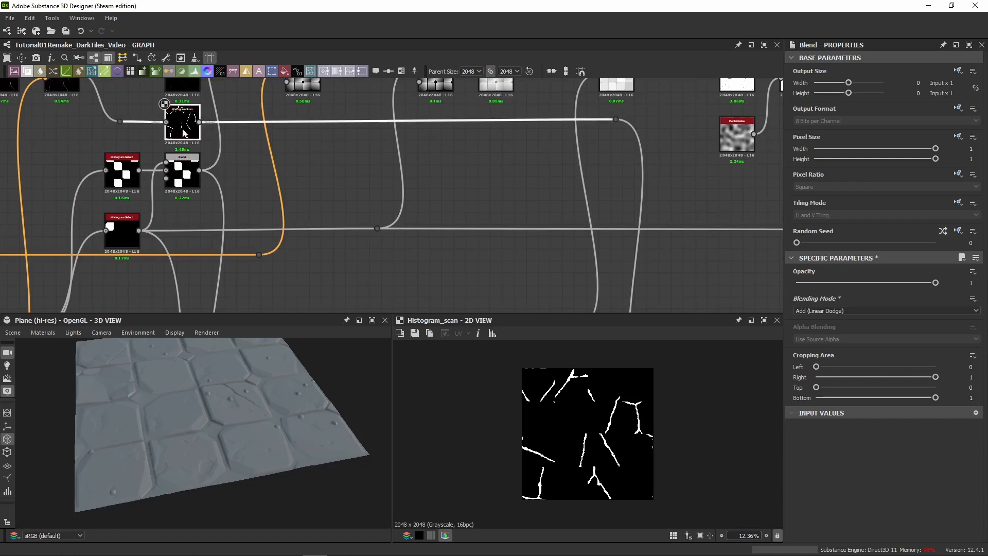
pyautogui.moveTo(291, 153); pyautogui.dragTo(304, 183, button='middle')
pyautogui.scroll(1, 283, 163)
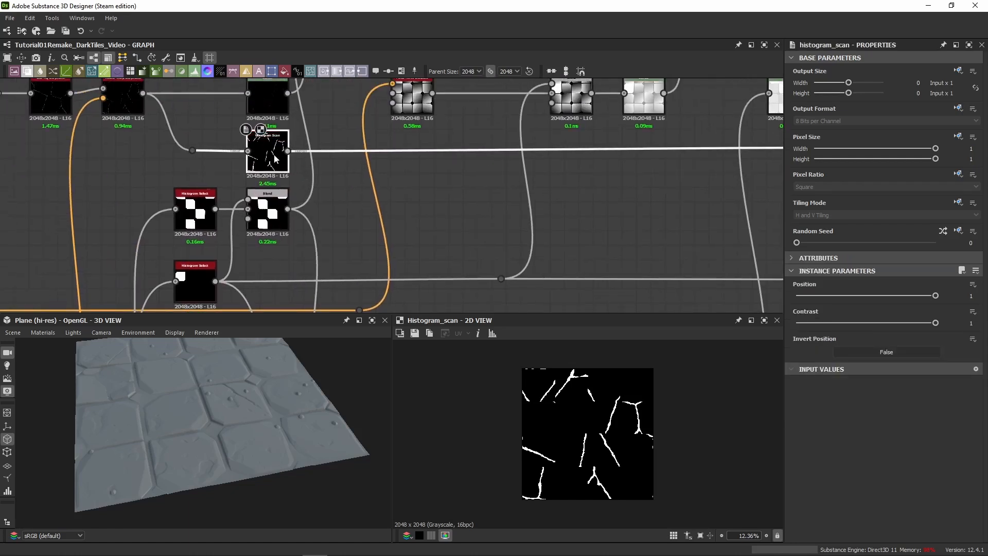
pyautogui.moveTo(350, 160)
pyautogui.mouseDown(button='middle')
pyautogui.moveTo(359, 169)
pyautogui.moveTo(349, 165)
pyautogui.mouseUp(button='middle')
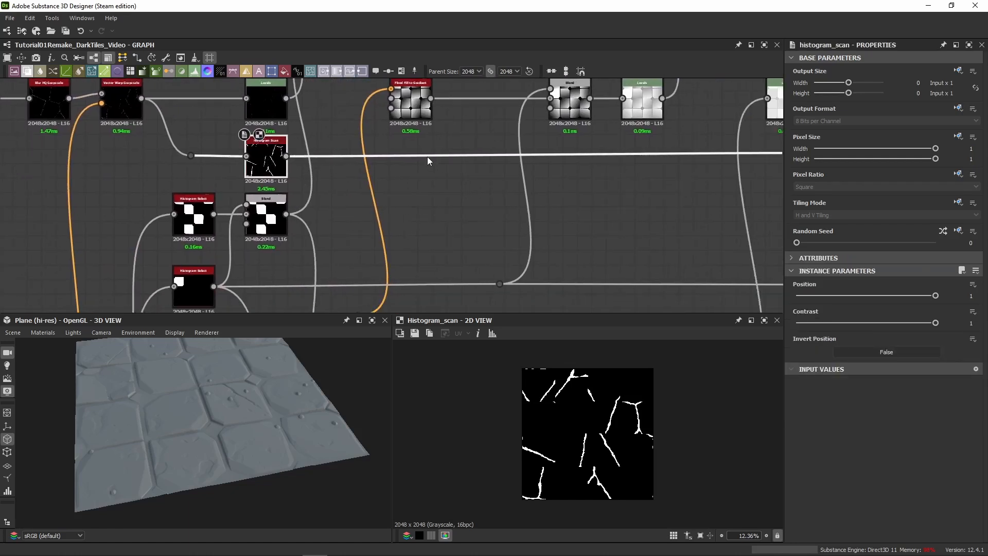
pyautogui.press('space')
pyautogui.write('blend')
pyautogui.press('Return')
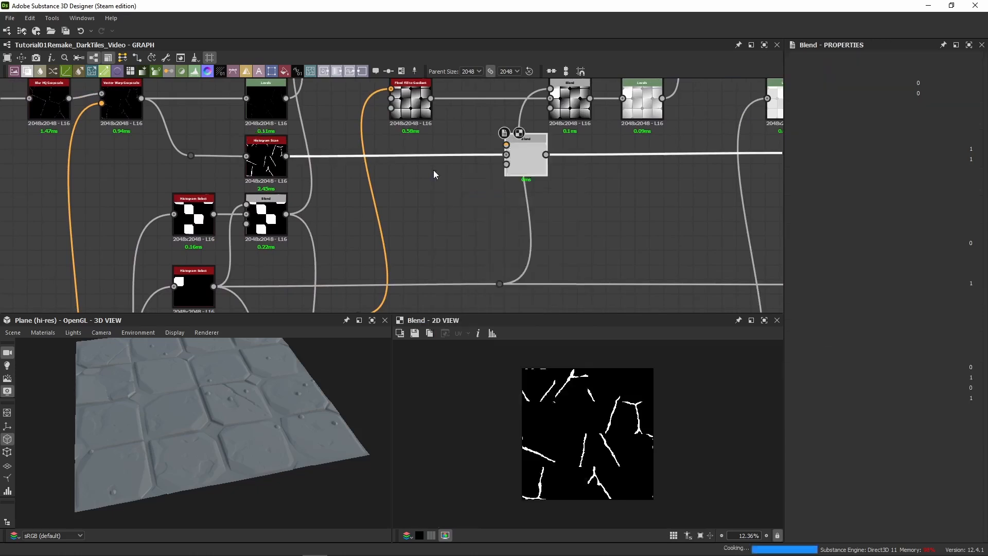
pyautogui.moveTo(530, 159); pyautogui.dragTo(411, 162)
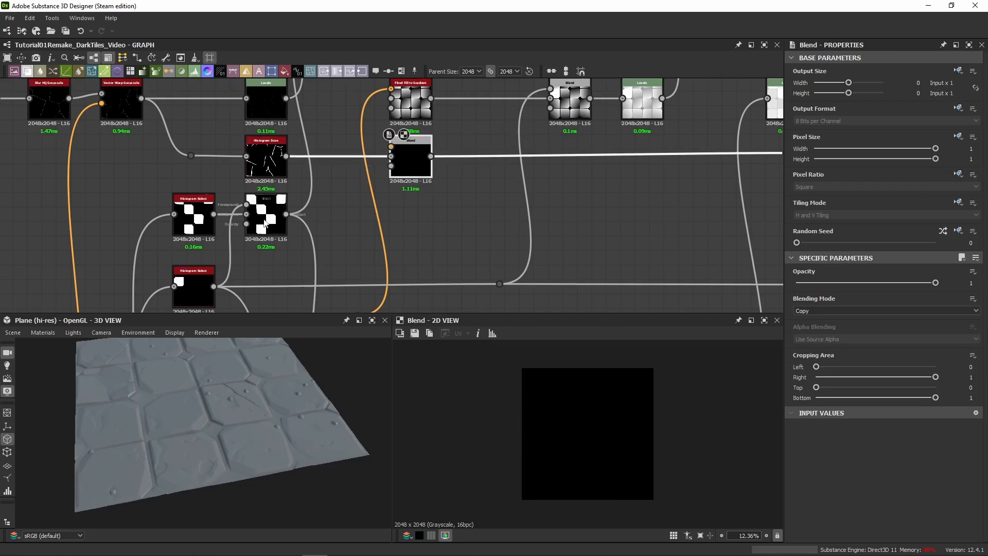
# Connect the tile selection Blend to the new Blend's Foreground and set its Blending Mode to Subtract.
pyautogui.moveTo(286, 214); pyautogui.dragTo(391, 146)
pyautogui.click(818, 311)
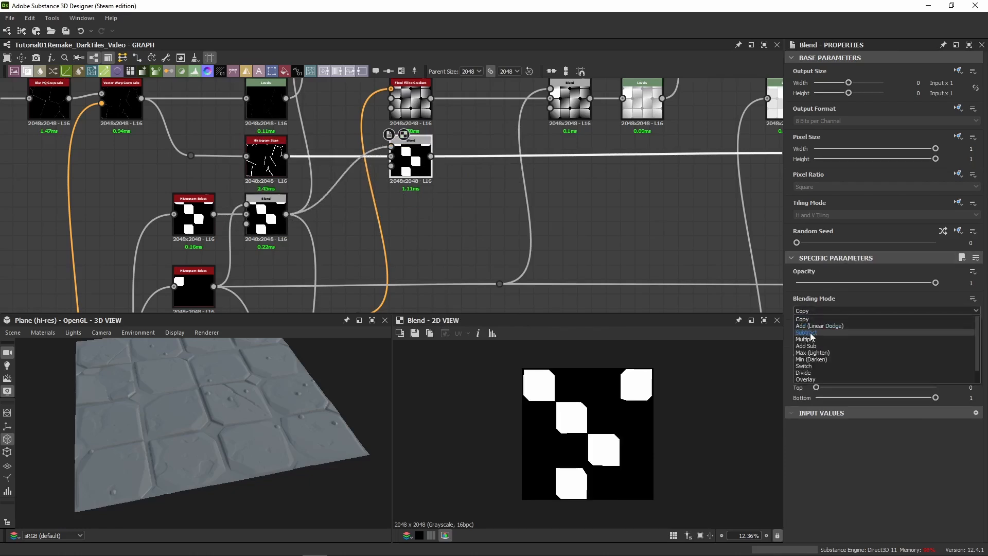
pyautogui.click(812, 332)
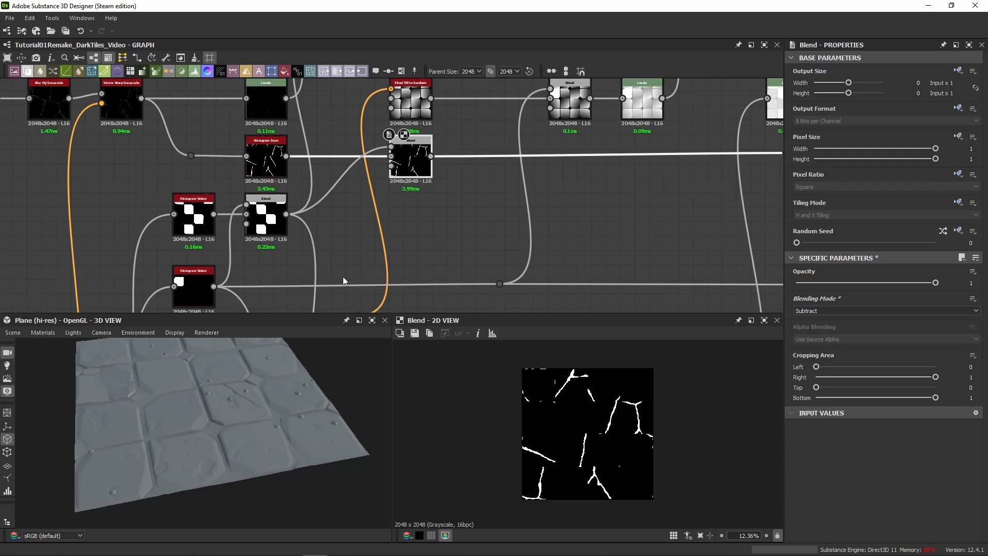
# Compare the Subtract Blend's crack lines with the tile selection mask and the Vector Warp Grayscale cracks.
pyautogui.click(281, 225)
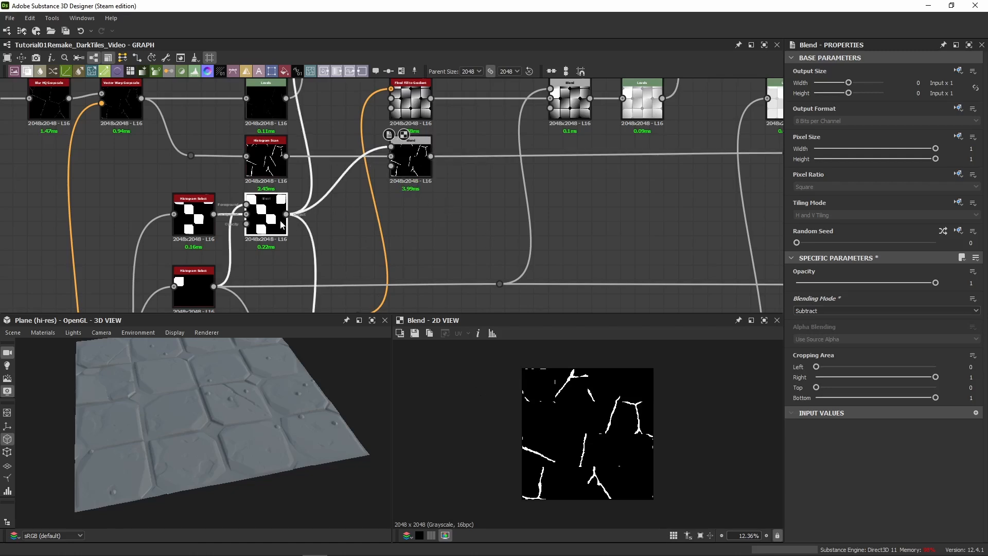
pyautogui.doubleClick(282, 225)
pyautogui.doubleClick(412, 159)
pyautogui.scroll(3, 559, 381)
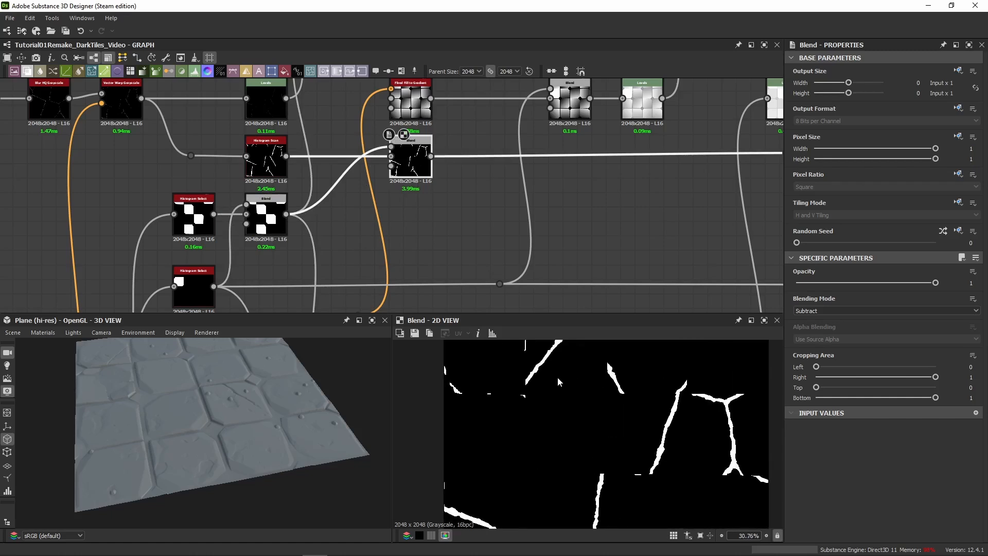
pyautogui.scroll(2, 582, 465)
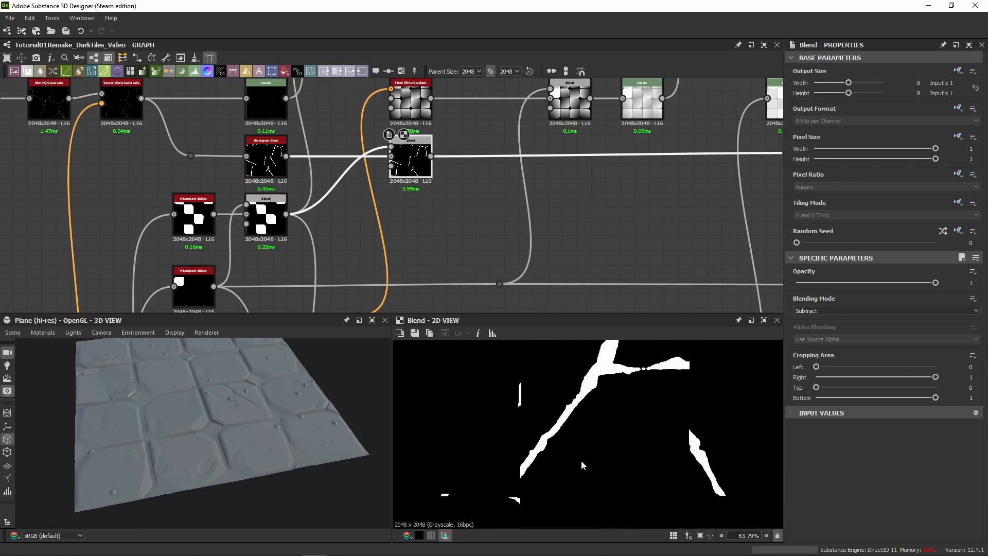
pyautogui.doubleClick(105, 109)
pyautogui.doubleClick(411, 157)
pyautogui.doubleClick(266, 216)
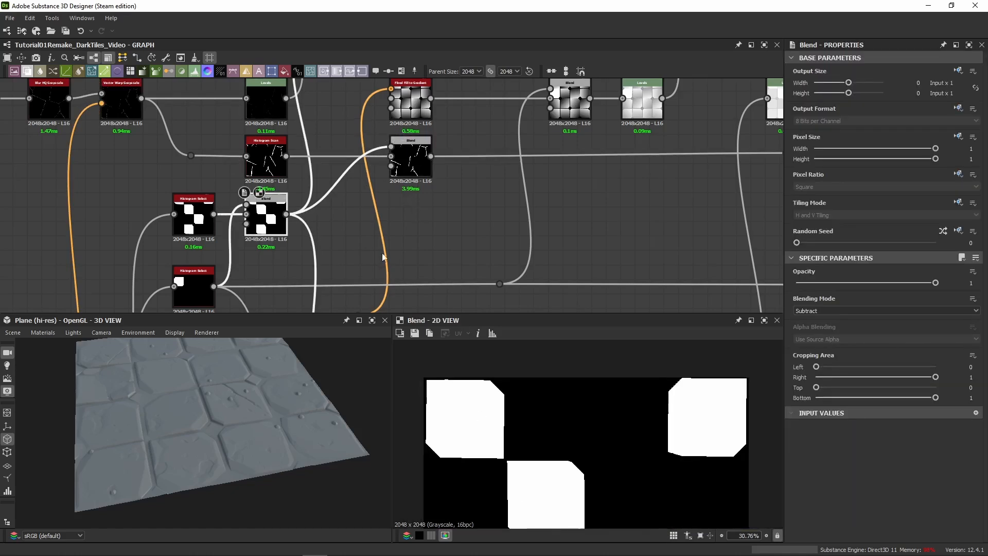
pyautogui.doubleClick(423, 169)
# Insert an Invert Grayscale node between the tile selection Blend and the Subtract Blend, arrange both nodes, and preview the masked cracks.
pyautogui.moveTo(336, 175); pyautogui.dragTo(373, 175, button='middle')
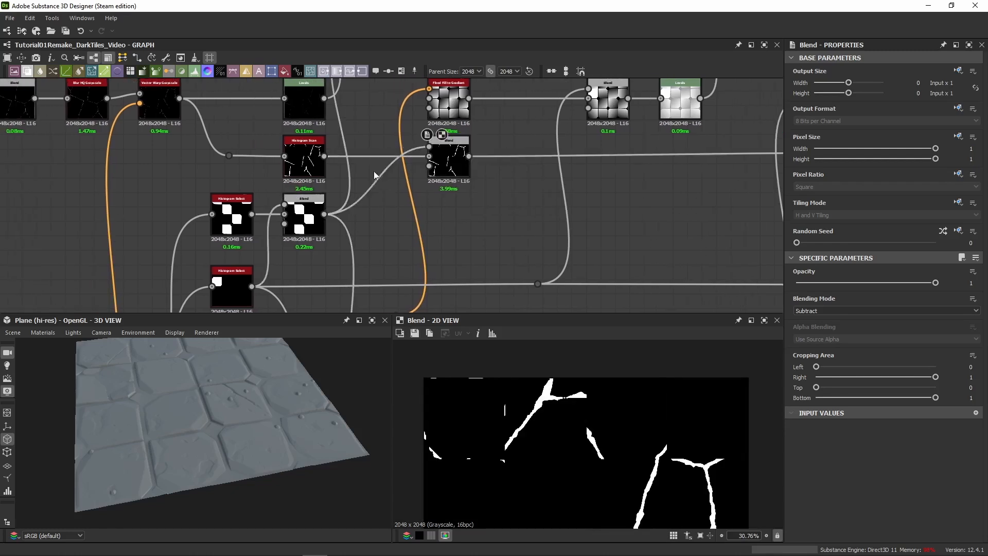
pyautogui.press('space')
pyautogui.write('invert')
pyautogui.press('Return')
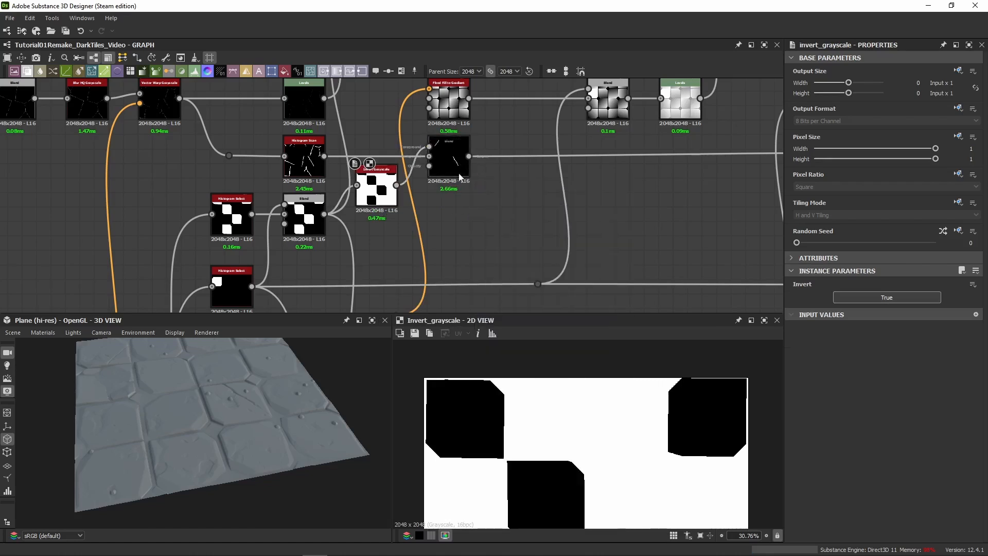
pyautogui.moveTo(462, 166); pyautogui.dragTo(533, 208)
pyautogui.moveTo(384, 192); pyautogui.dragTo(457, 207)
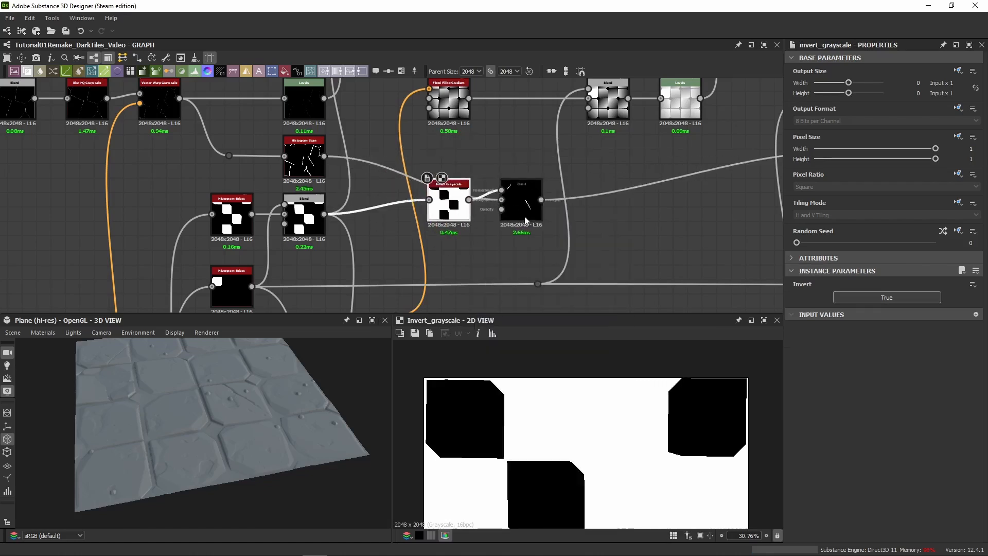
pyautogui.doubleClick(534, 216)
pyautogui.scroll(-4, 553, 386)
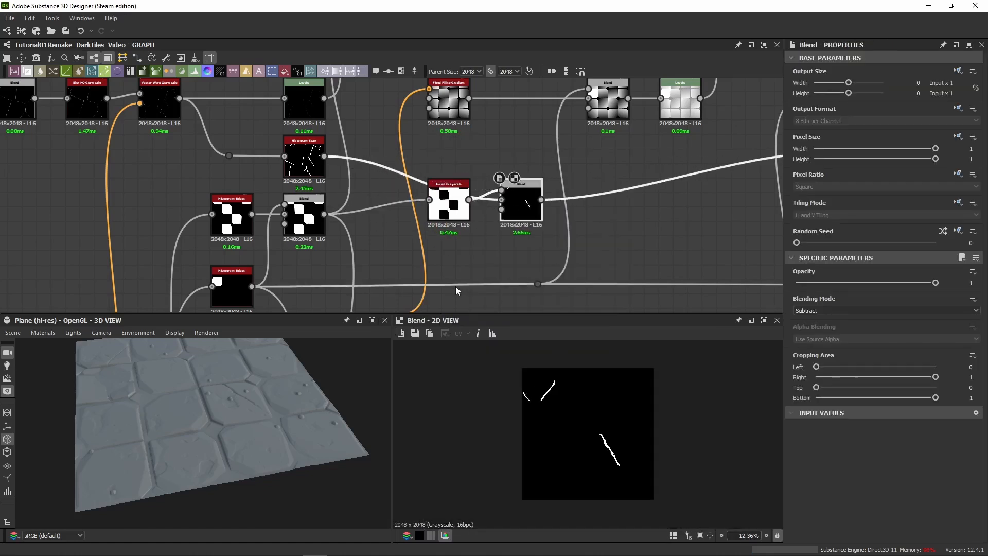
# Compare the Shallow Cracks Blend's output with the tile selection mask.
pyautogui.moveTo(475, 245); pyautogui.dragTo(387, 276, button='middle')
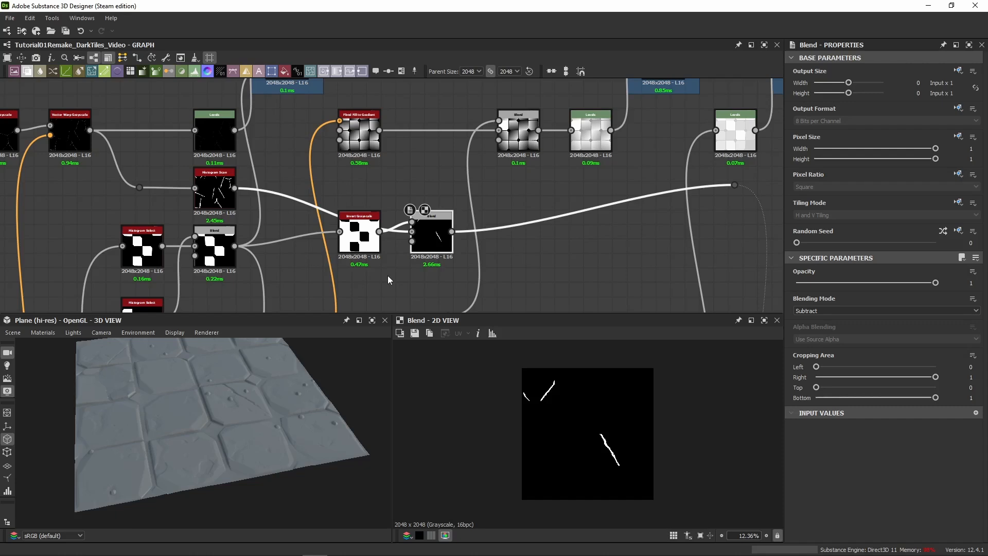
pyautogui.scroll(-3, 396, 174)
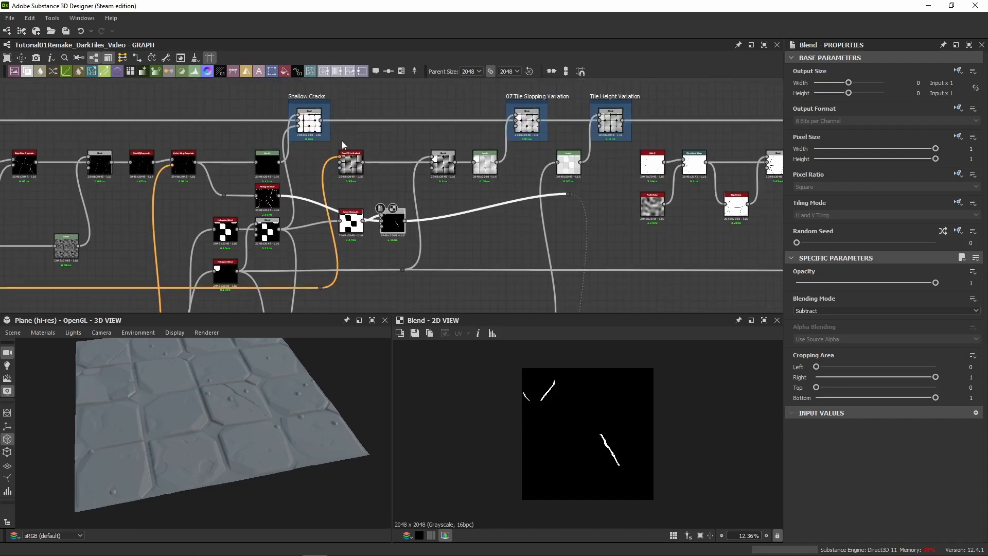
pyautogui.doubleClick(312, 125)
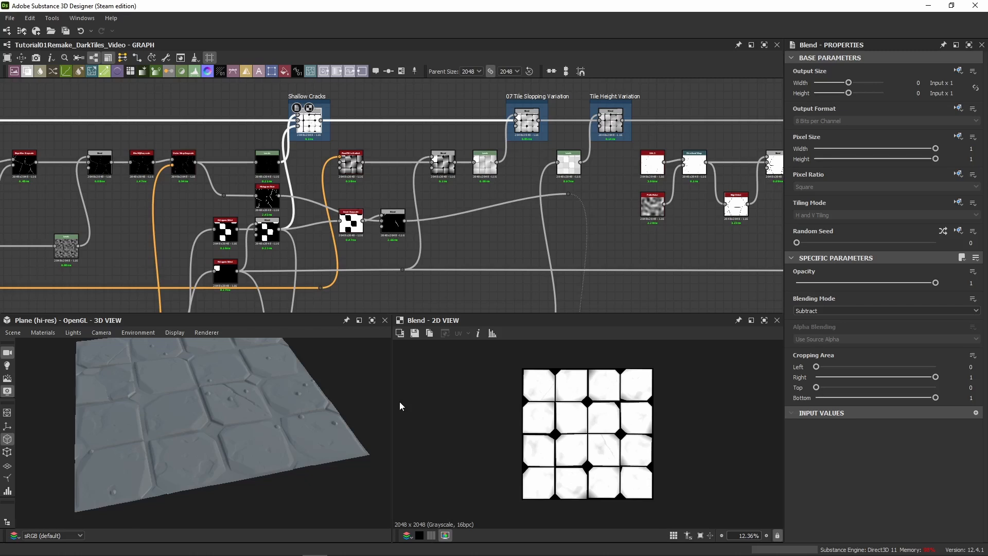
pyautogui.doubleClick(272, 233)
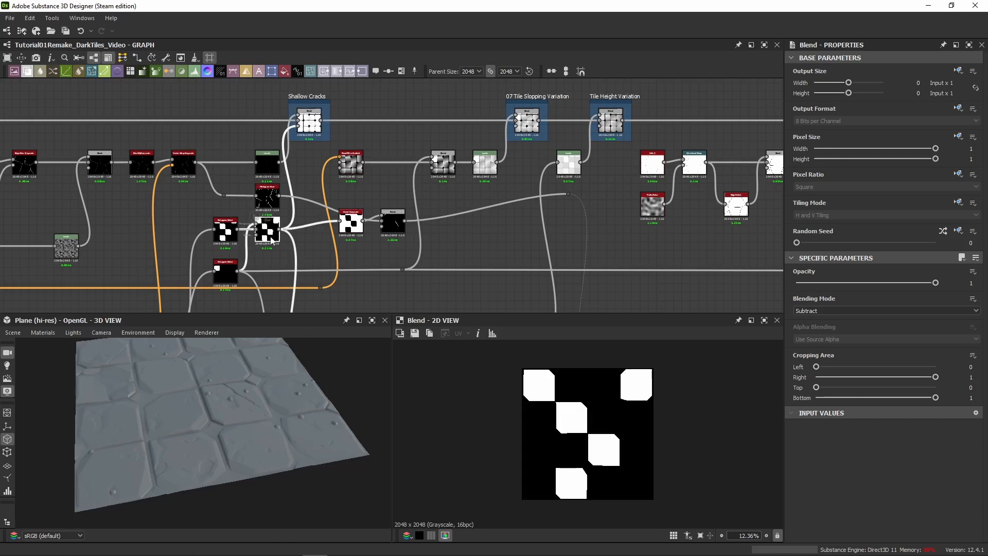
# Compare the Shallow Cracks Blend, the crack Histogram Scan, the tile selection mask and its inverted version.
pyautogui.doubleClick(299, 128)
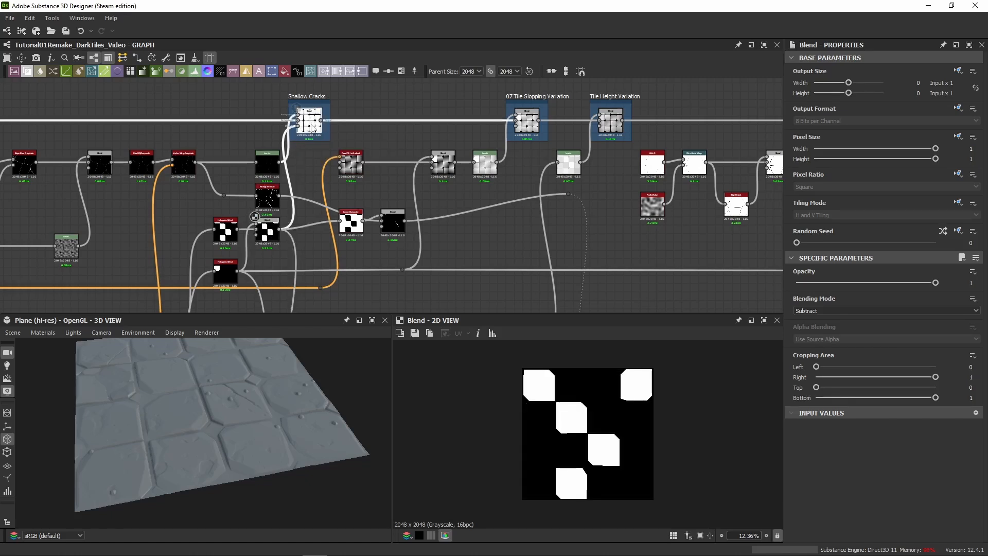
pyautogui.doubleClick(299, 127)
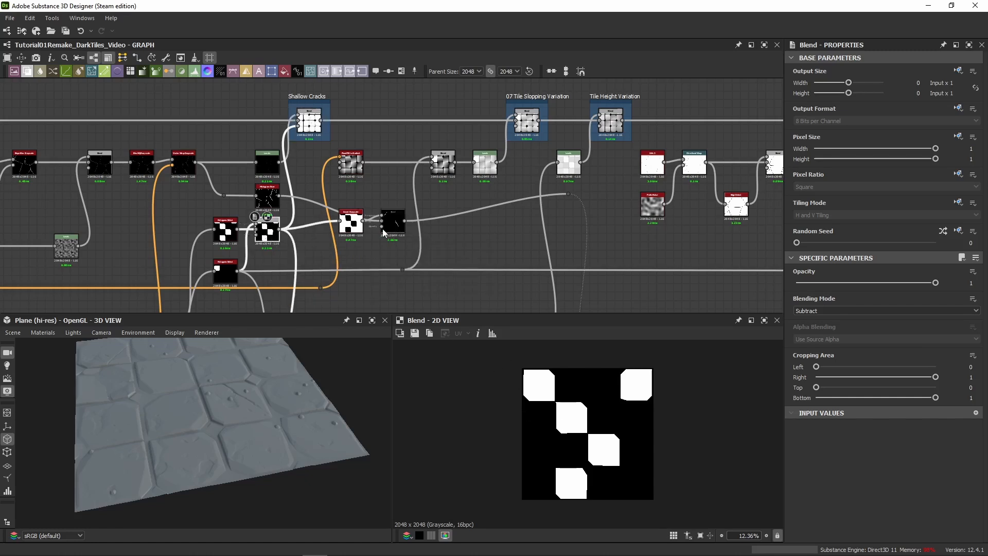
pyautogui.doubleClick(267, 197)
pyautogui.scroll(5, 519, 382)
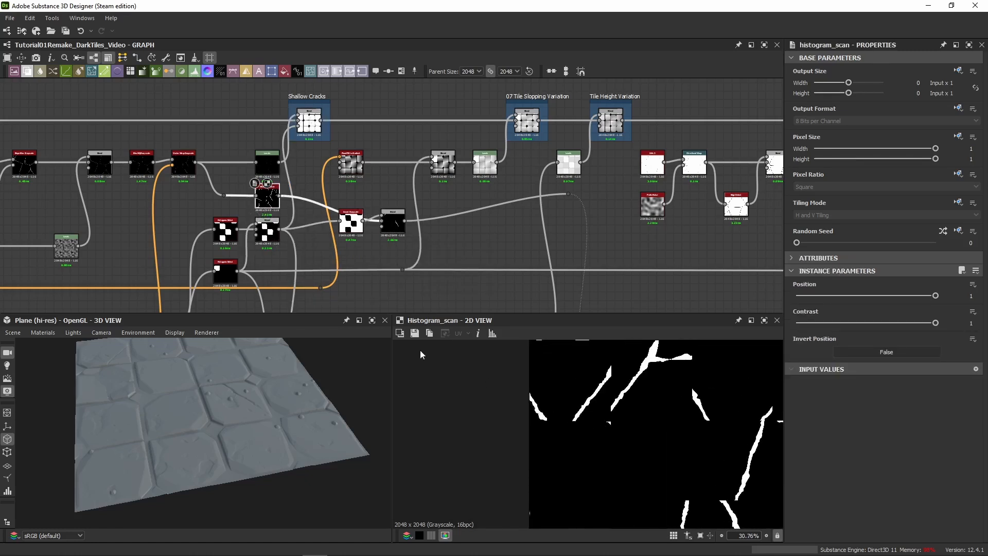
pyautogui.doubleClick(267, 231)
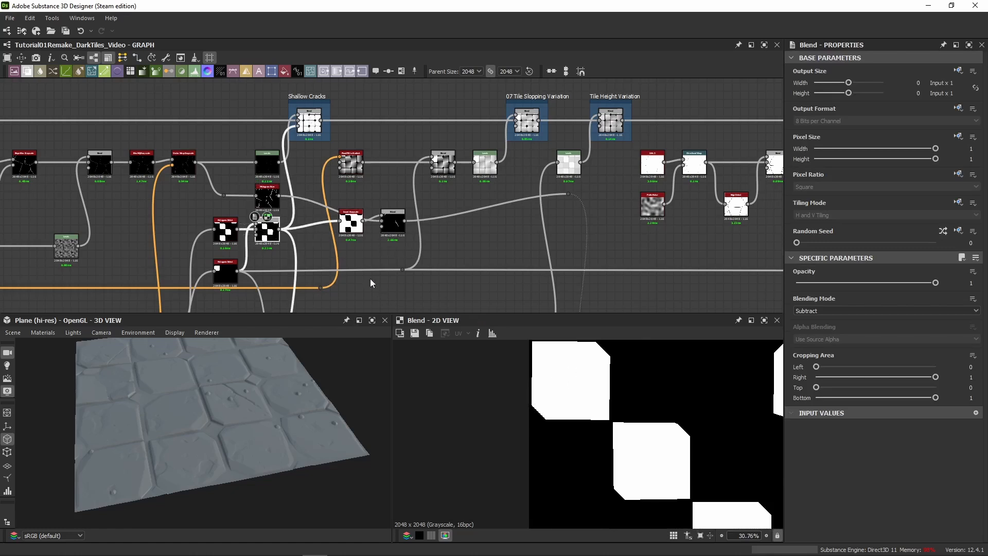
pyautogui.doubleClick(356, 234)
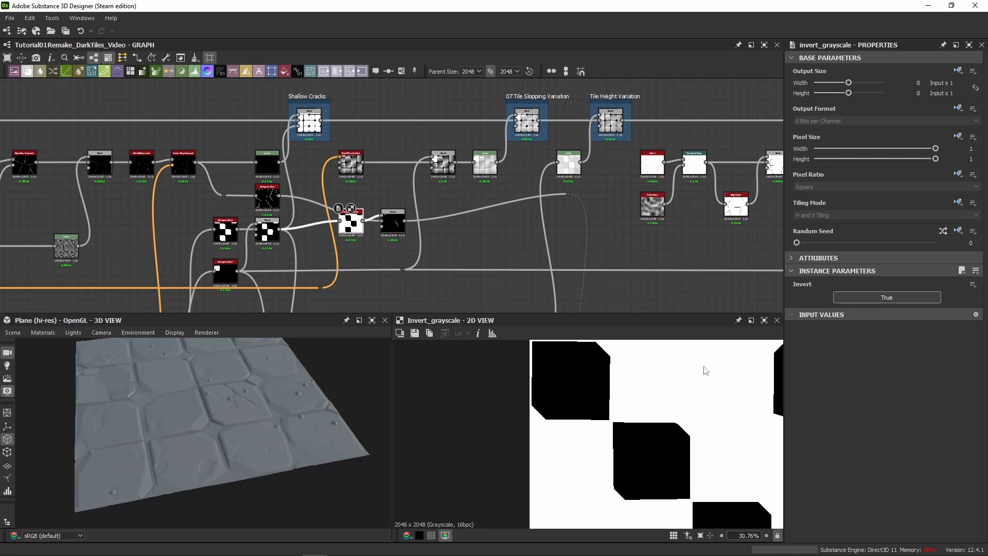
pyautogui.doubleClick(267, 233)
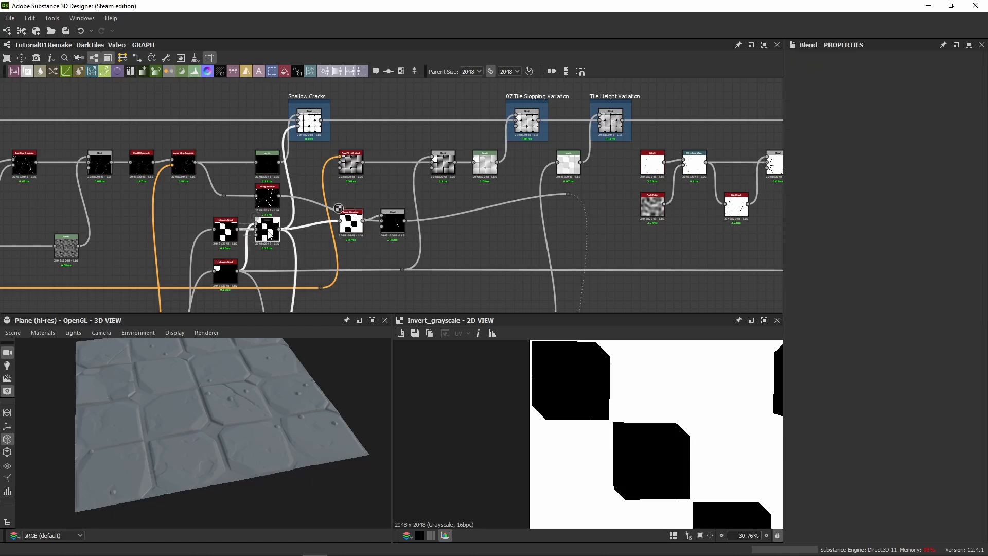
pyautogui.click(354, 231)
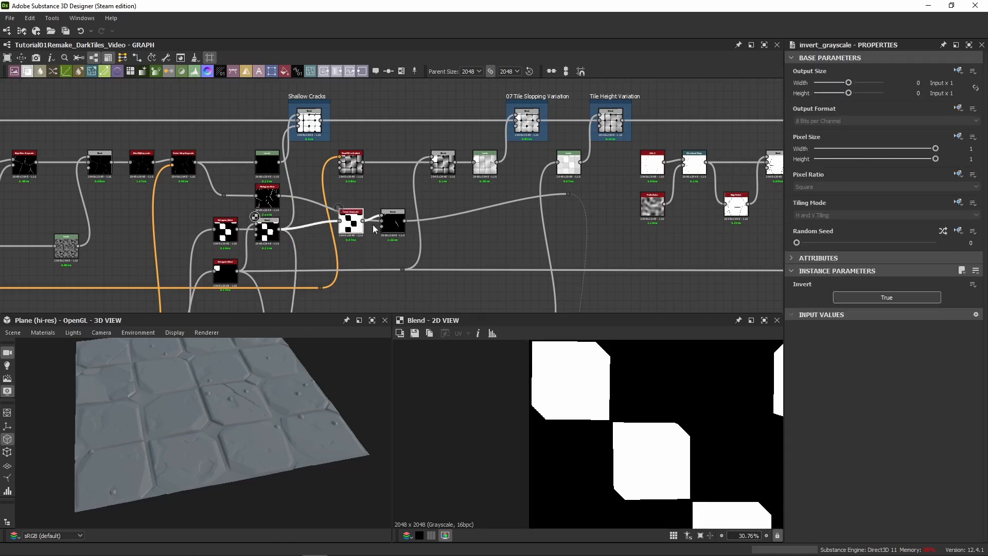
# Line up the Subtract Blend with the crack Histogram Scan and the Invert Grayscale with the tile selection Blend, and preview the masked cracks.
pyautogui.scroll(3, 378, 222)
pyautogui.moveTo(390, 226); pyautogui.dragTo(390, 180)
pyautogui.doubleClick(387, 182)
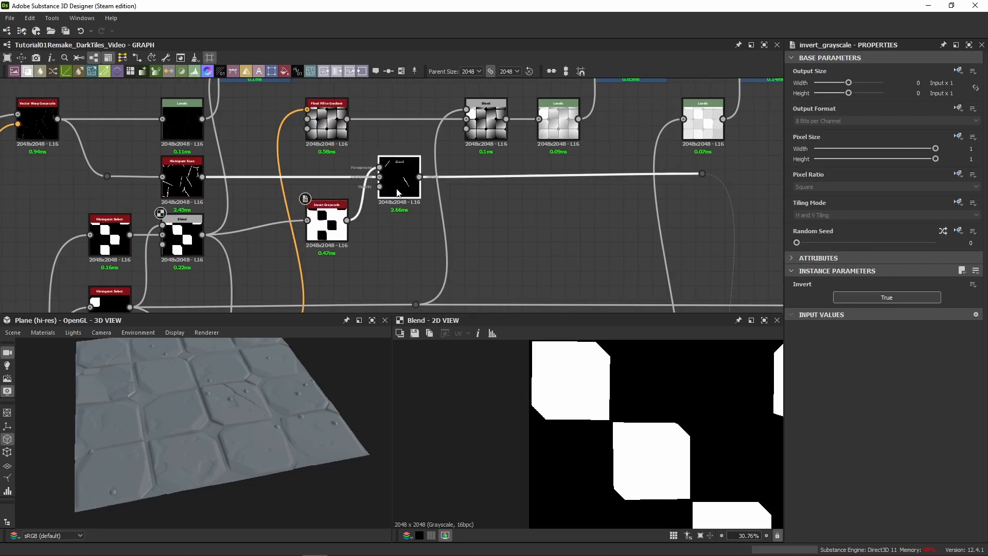
pyautogui.doubleClick(182, 180)
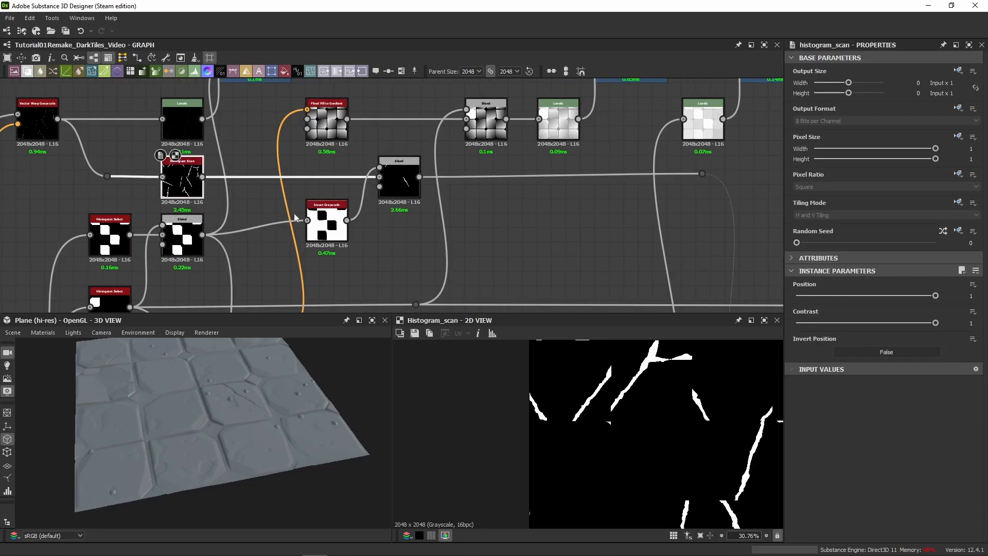
pyautogui.moveTo(257, 190); pyautogui.dragTo(276, 228, button='middle')
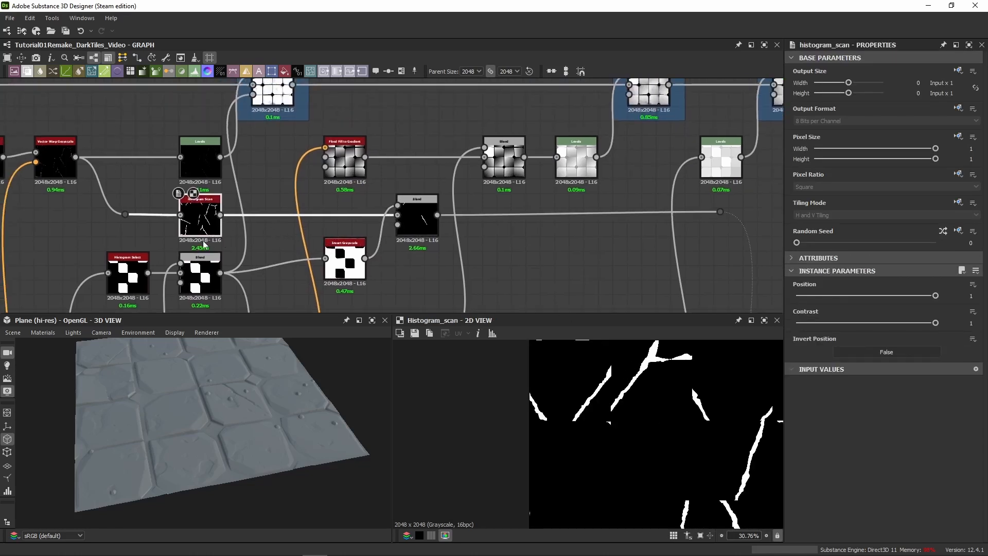
pyautogui.press('f')
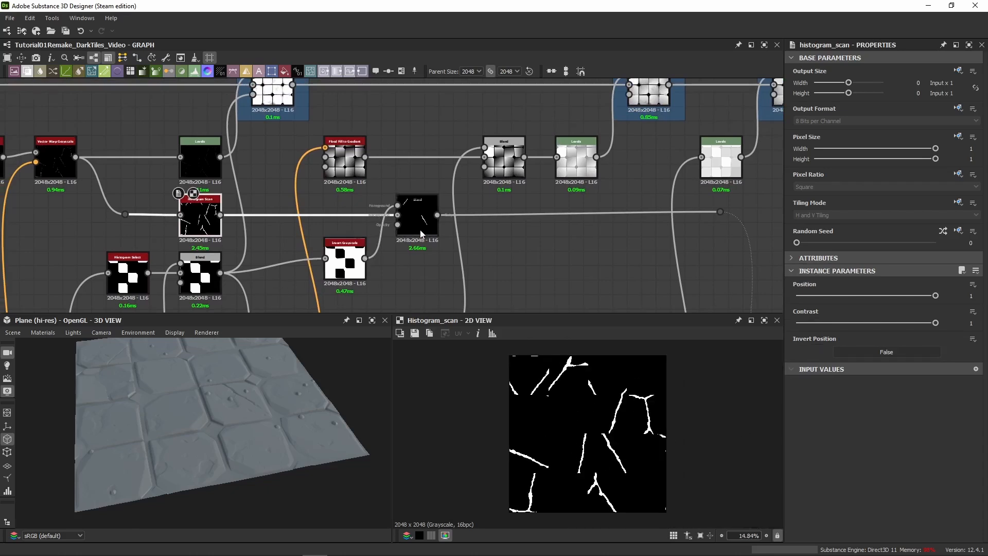
pyautogui.moveTo(347, 262); pyautogui.dragTo(347, 276)
pyautogui.doubleClick(427, 219)
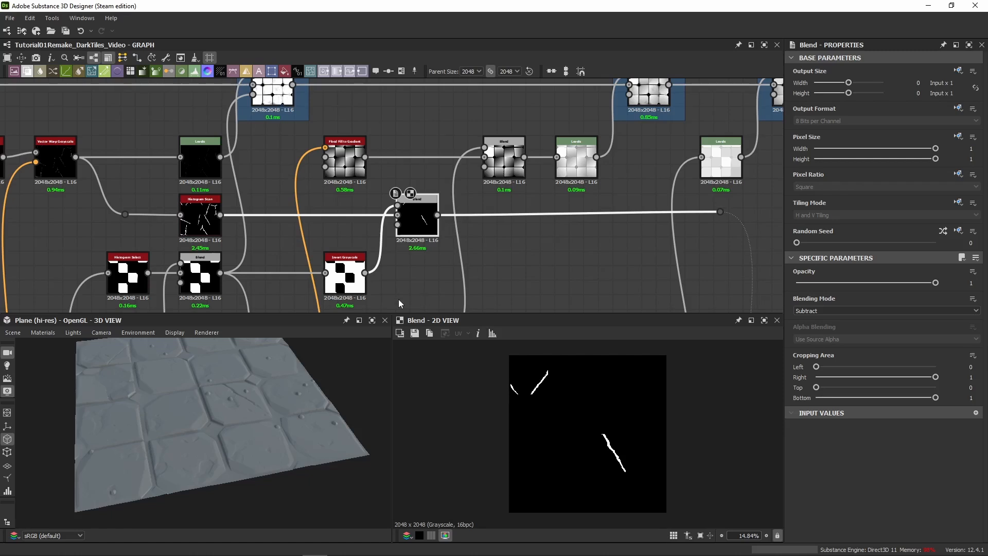
# Examine the cracks in the Shallow Cracks Blend's output and on the tiles of the 3D plane.
pyautogui.doubleClick(276, 99)
pyautogui.scroll(5, 512, 370)
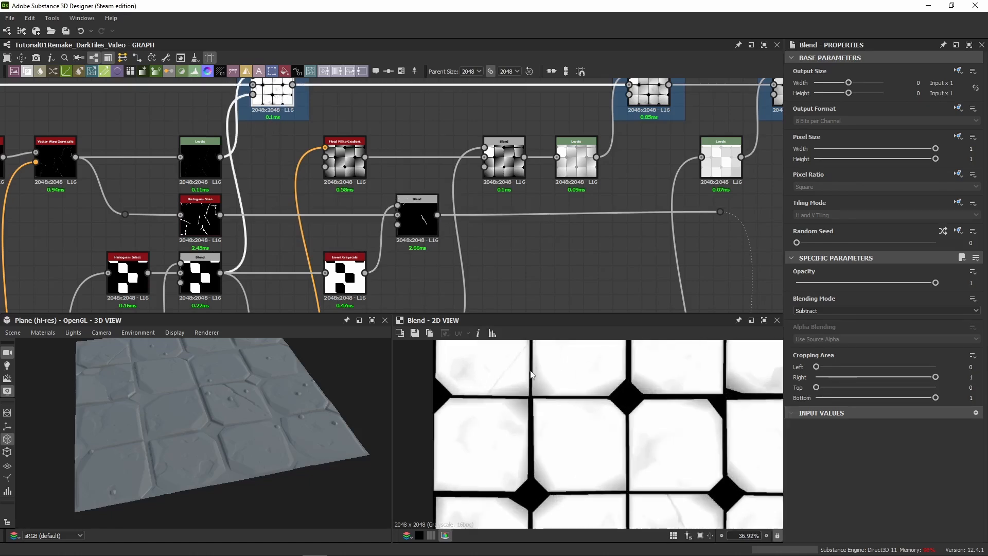
pyautogui.moveTo(591, 425); pyautogui.dragTo(484, 393, button='middle')
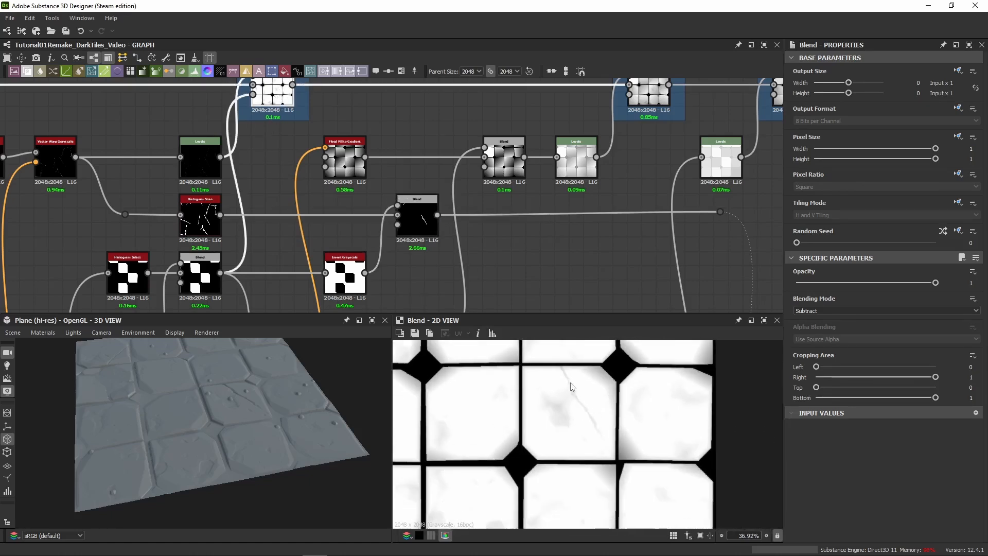
pyautogui.moveTo(606, 443); pyautogui.dragTo(691, 386, button='middle')
pyautogui.moveTo(255, 441); pyautogui.dragTo(246, 453)
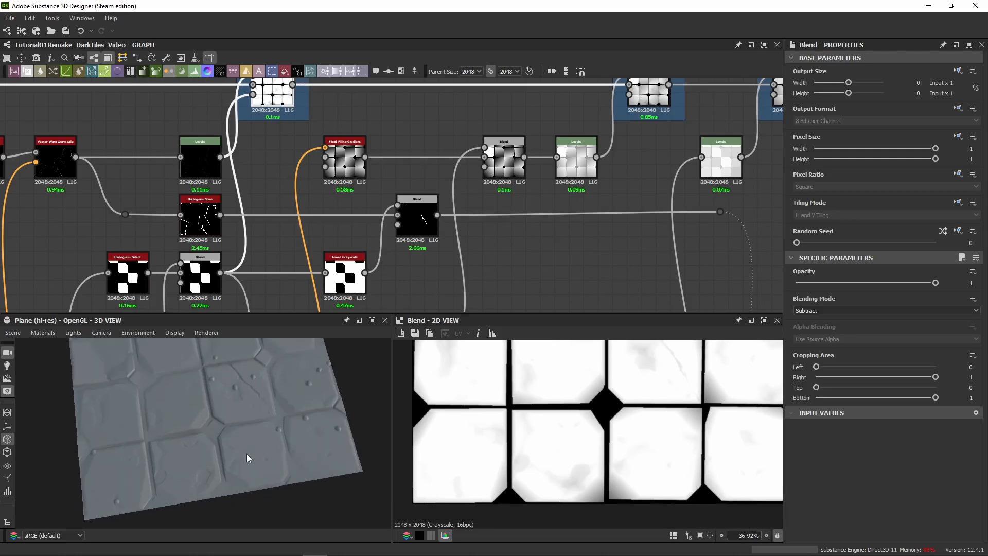
pyautogui.scroll(2, 231, 427)
pyautogui.moveTo(221, 405)
pyautogui.mouseDown(button='middle')
pyautogui.moveTo(208, 427)
pyautogui.moveTo(233, 398)
pyautogui.mouseUp(button='middle')
pyautogui.moveTo(233, 398); pyautogui.dragTo(226, 440, button='right')
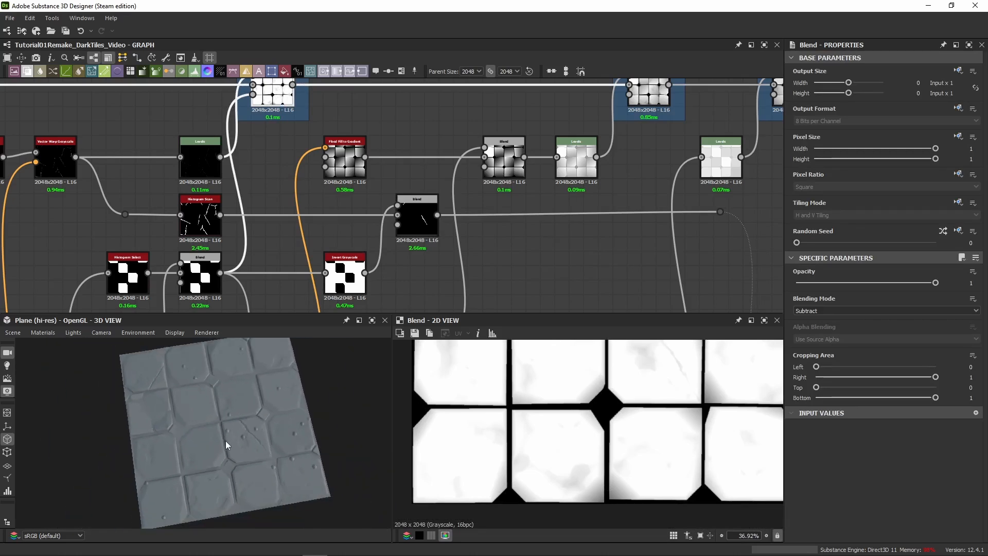
pyautogui.moveTo(662, 361); pyautogui.dragTo(632, 415, button='middle')
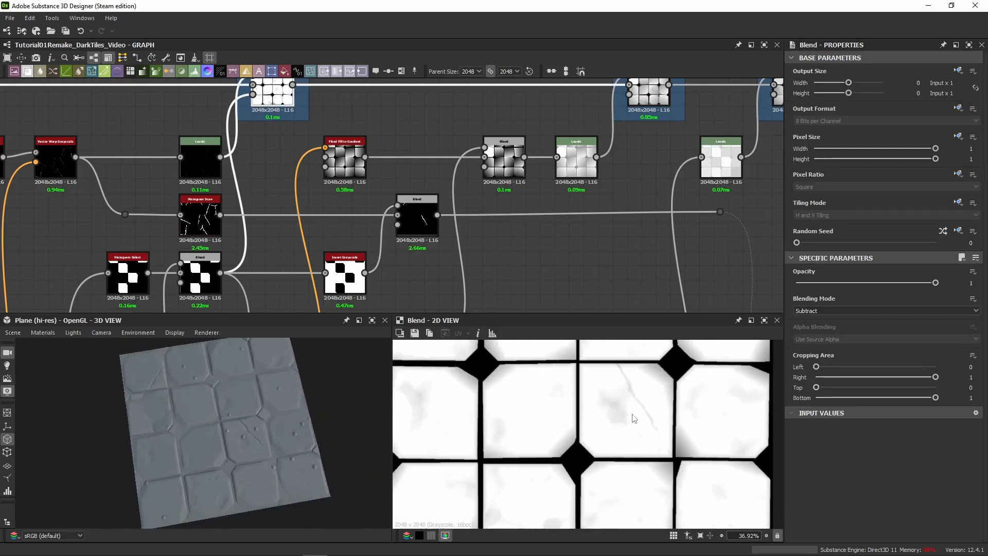
pyautogui.moveTo(496, 343); pyautogui.dragTo(528, 483, button='middle')
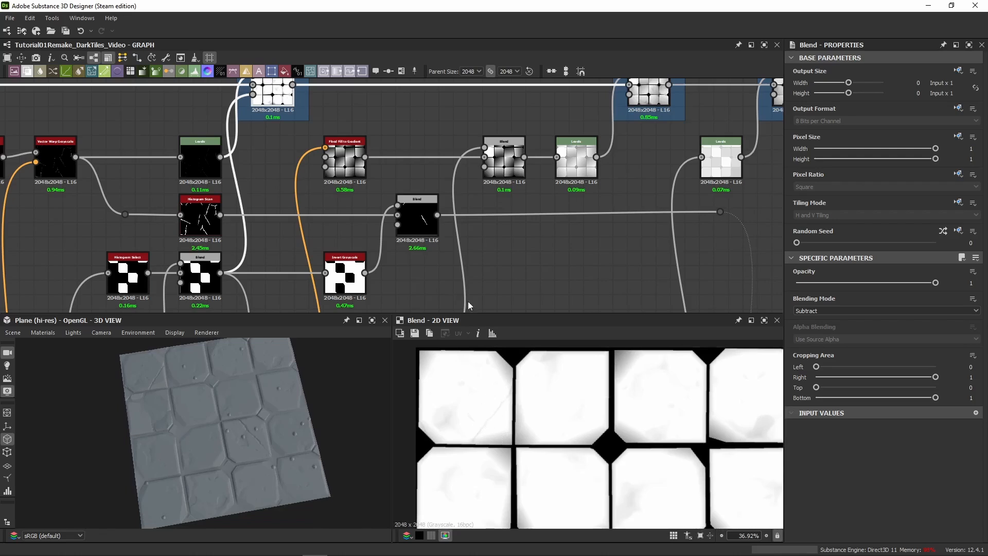
# Compare the masked crack lines with the Shallow Cracks output and the 3D plane close up at the chipped tile corner.
pyautogui.doubleClick(421, 221)
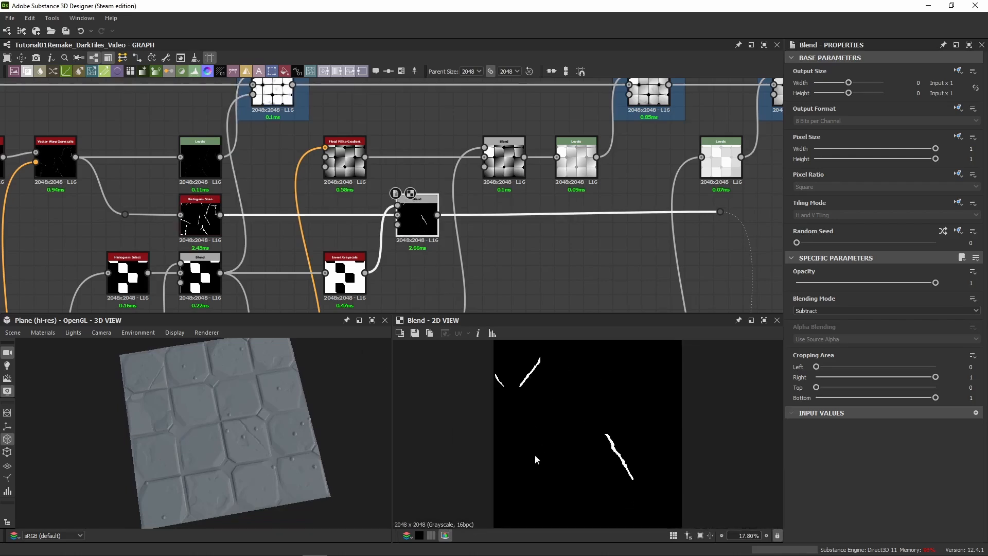
pyautogui.scroll(8, 509, 381)
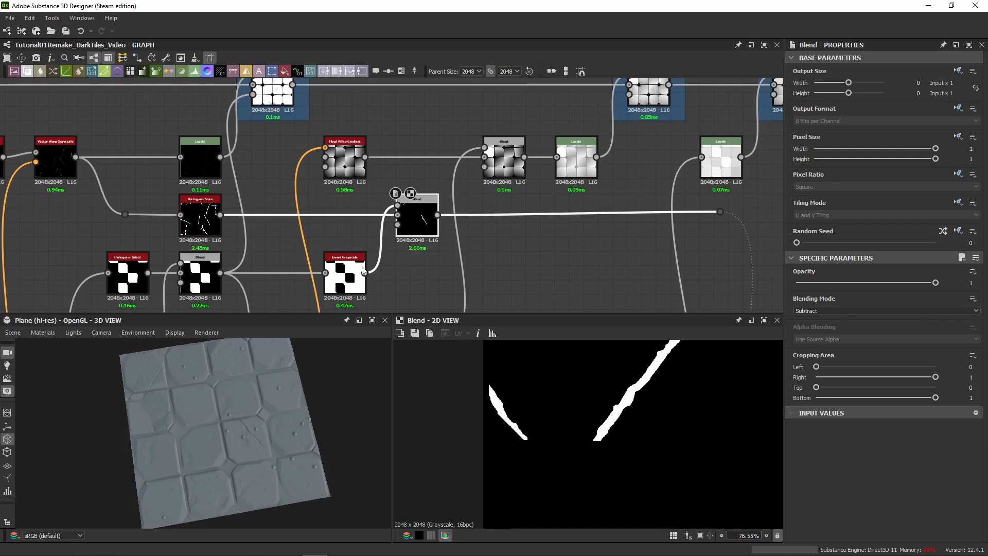
pyautogui.doubleClick(282, 97)
pyautogui.scroll(5, 502, 409)
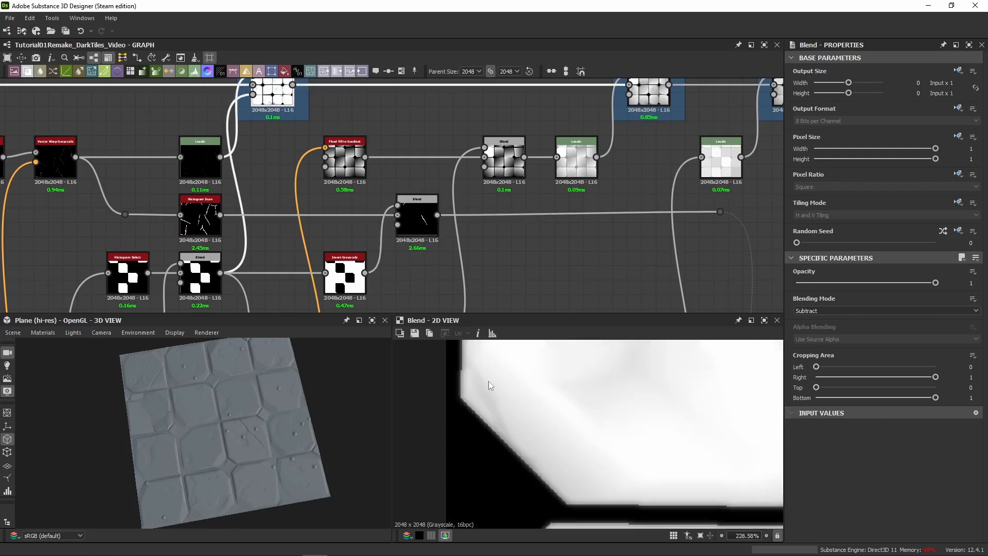
pyautogui.scroll(4, 209, 421)
pyautogui.moveTo(98, 360); pyautogui.dragTo(199, 417, button='middle')
pyautogui.scroll(8, 216, 424)
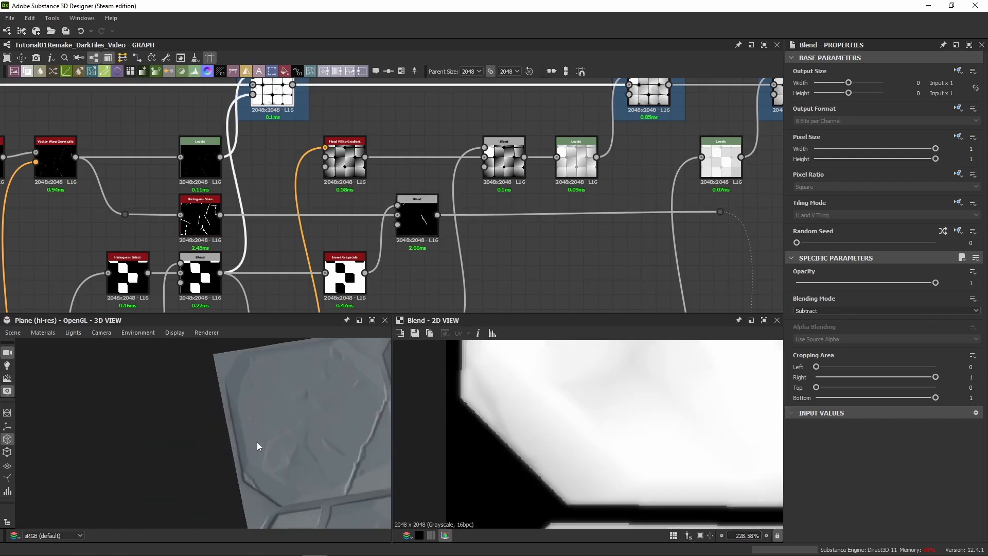
pyautogui.moveTo(257, 441)
pyautogui.mouseDown()
pyautogui.moveTo(261, 457)
pyautogui.moveTo(242, 452)
pyautogui.mouseUp()
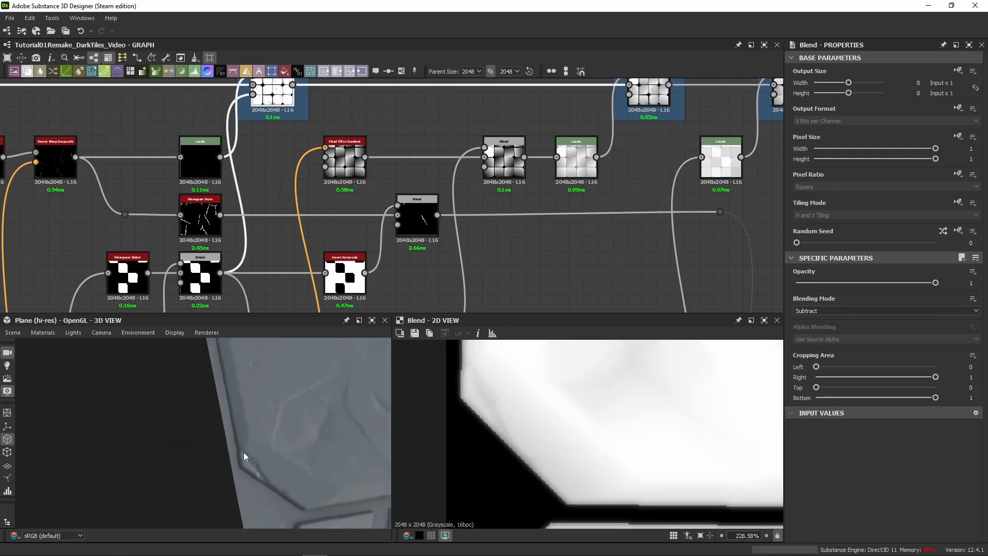
pyautogui.doubleClick(417, 219)
pyautogui.scroll(-7, 668, 419)
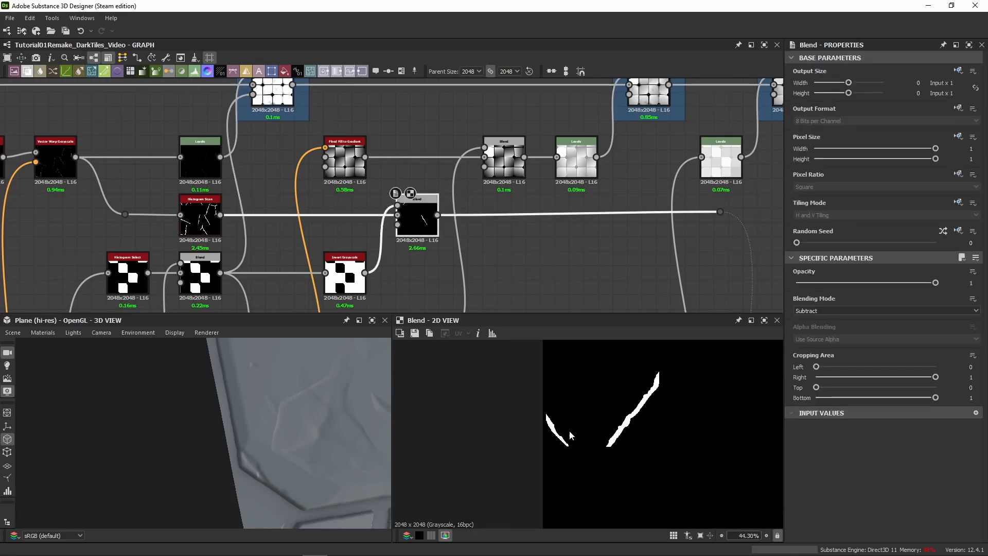
# Preview the broken-tile Histogram Scan ahead of the Flood Fill and examine its crack lines.
pyautogui.moveTo(591, 270); pyautogui.dragTo(354, 221, button='middle')
pyautogui.scroll(-5, 354, 220)
pyautogui.moveTo(274, 226); pyautogui.dragTo(312, 205, button='middle')
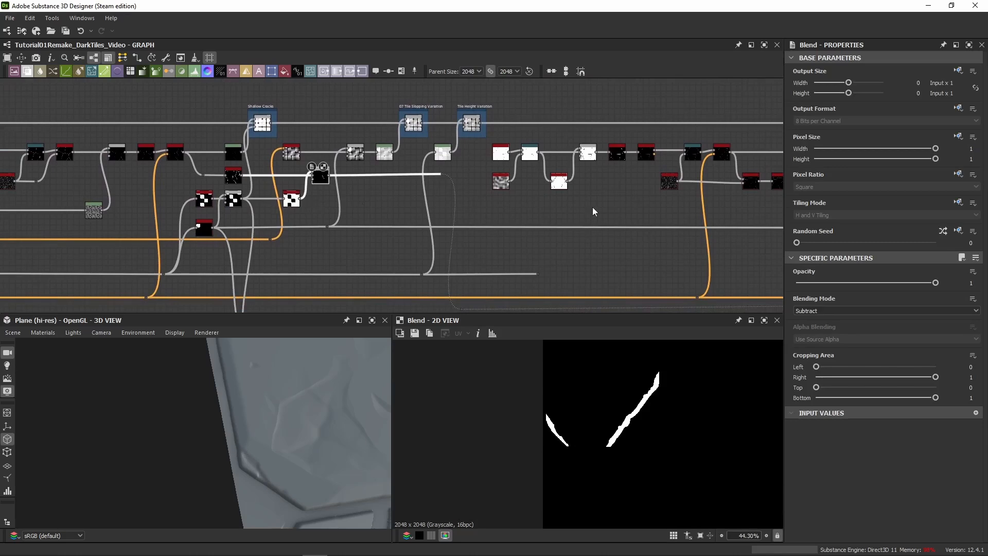
pyautogui.moveTo(594, 211); pyautogui.dragTo(287, 192, button='middle')
pyautogui.scroll(3, 586, 134)
pyautogui.moveTo(586, 134); pyautogui.dragTo(491, 163, button='middle')
pyautogui.scroll(3, 420, 173)
pyautogui.doubleClick(420, 174)
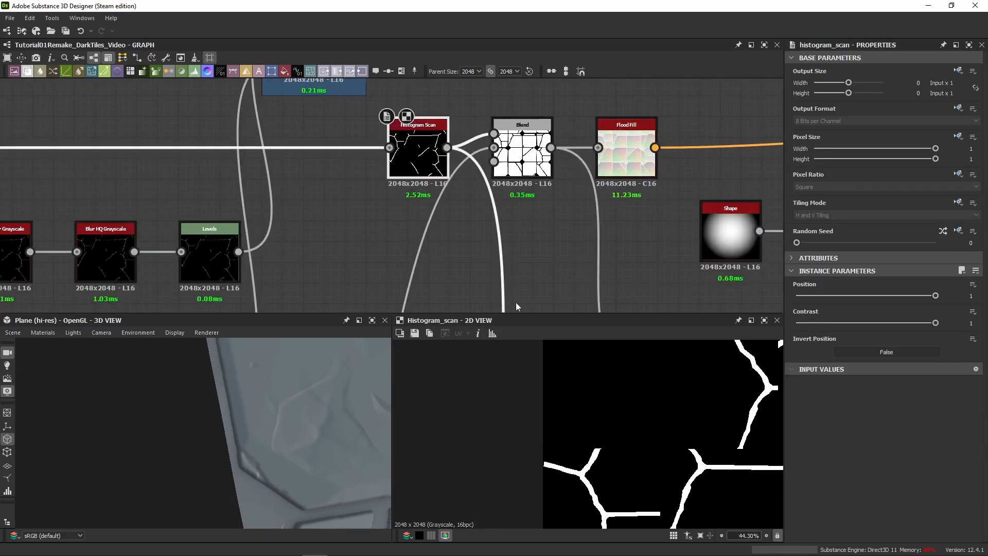
pyautogui.scroll(2, 518, 427)
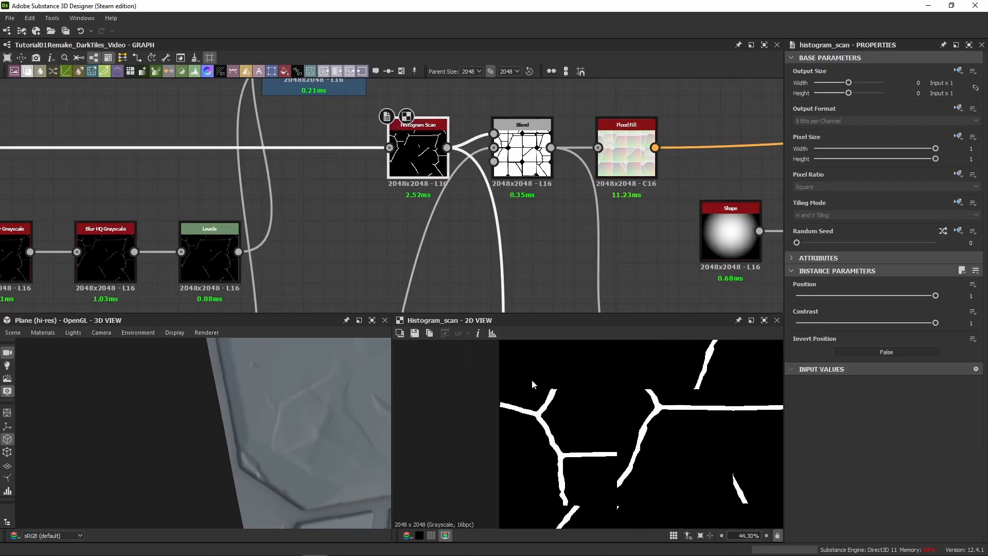
pyautogui.scroll(-4, 597, 484)
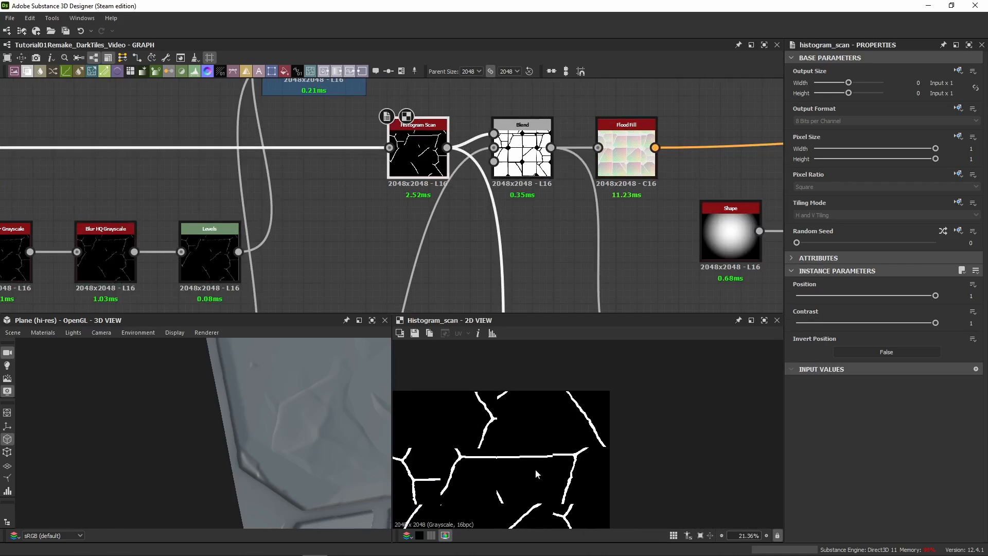
# Add a Blend node fed by the broken-tile Histogram Scan's output, below the existing Blend.
pyautogui.moveTo(382, 228); pyautogui.dragTo(328, 228, button='middle')
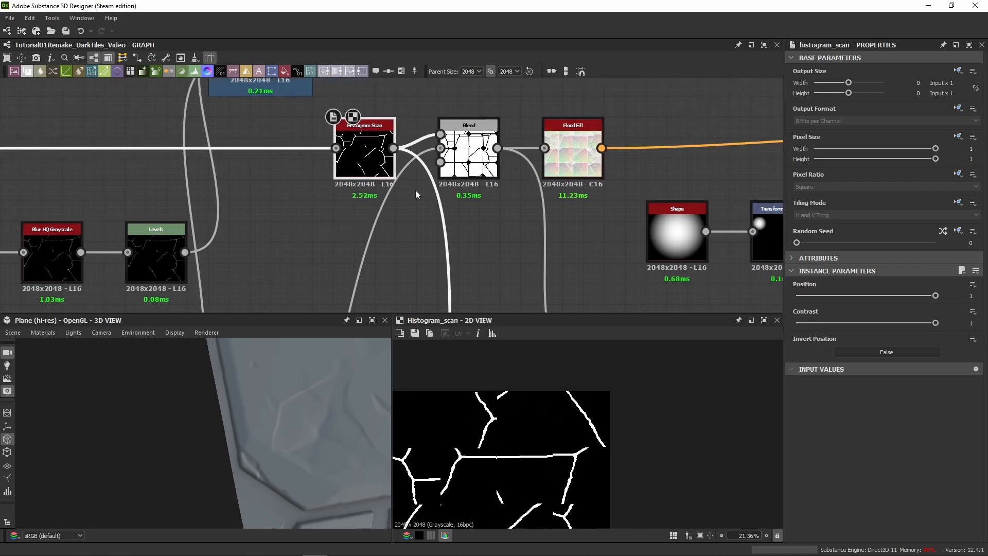
pyautogui.scroll(-3, 352, 261)
pyautogui.moveTo(352, 215); pyautogui.dragTo(292, 215)
pyautogui.moveTo(348, 244); pyautogui.dragTo(346, 167, button='middle')
pyautogui.moveTo(313, 118); pyautogui.dragTo(397, 214)
pyautogui.write('blend')
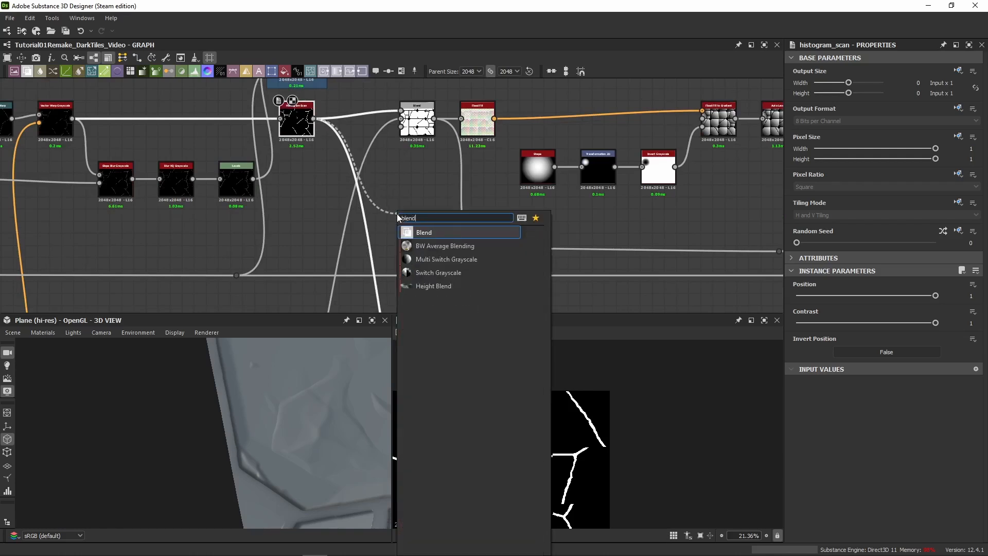
pyautogui.press('Return')
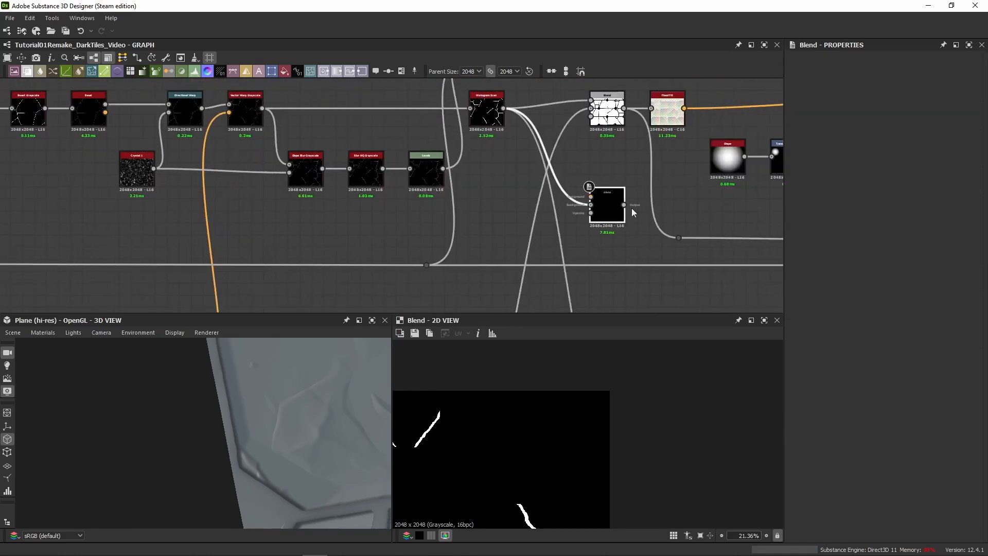
# Set the new broken-tile Blend's Blending Mode to Subtract and preview its full output.
pyautogui.click(835, 311)
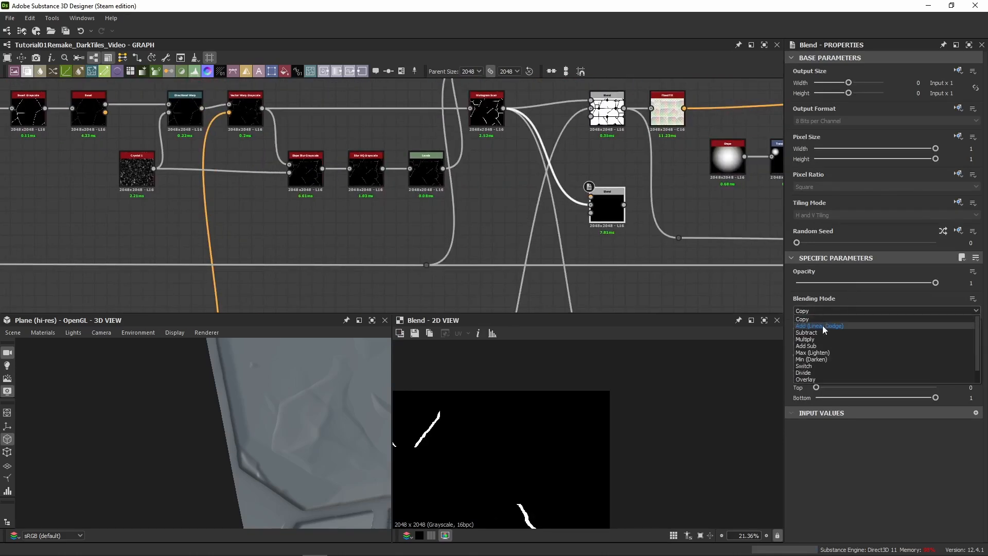
pyautogui.click(806, 318)
pyautogui.doubleClick(613, 211)
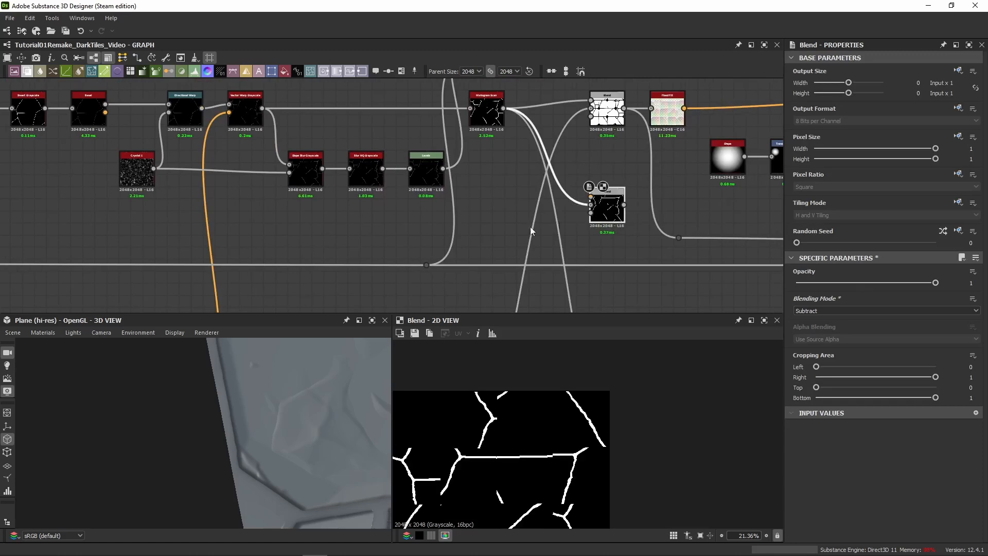
pyautogui.scroll(-3, 548, 499)
pyautogui.scroll(3, 529, 417)
pyautogui.scroll(-2, 530, 416)
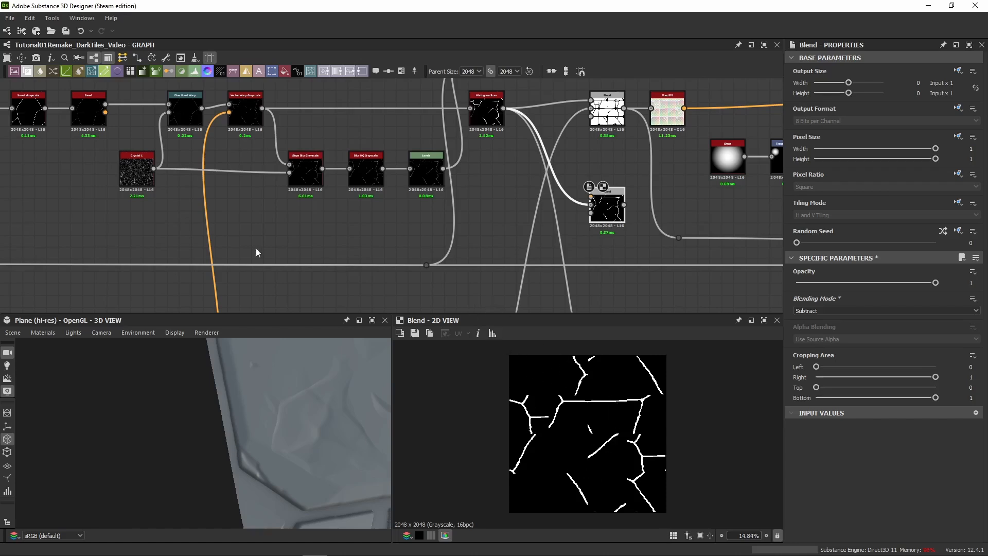
pyautogui.moveTo(256, 252); pyautogui.dragTo(344, 246, button='middle')
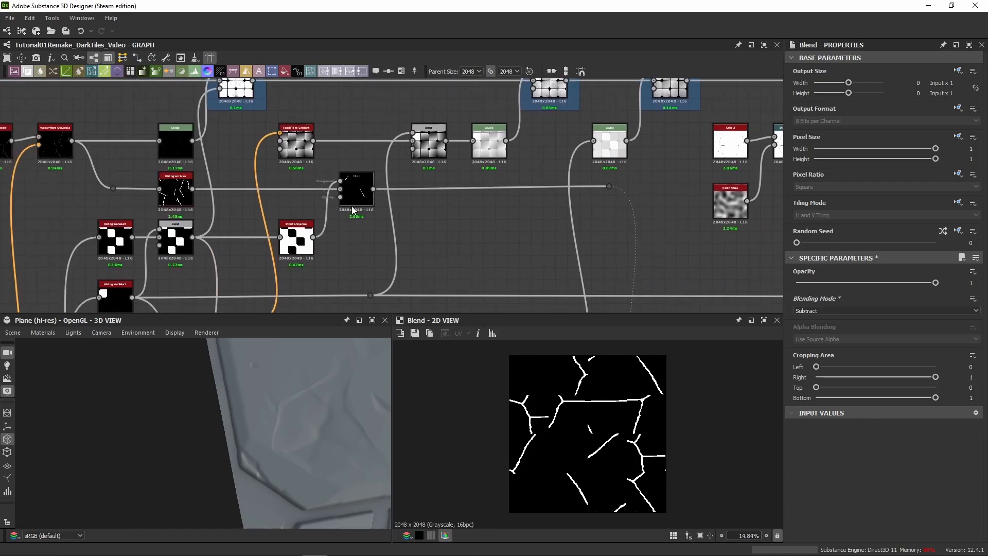
# Preview the single-tile Histogram Select mask and connect it through a new dot on its line to the broken-tile Blend's foreground.
pyautogui.moveTo(213, 257); pyautogui.dragTo(226, 192, button='middle')
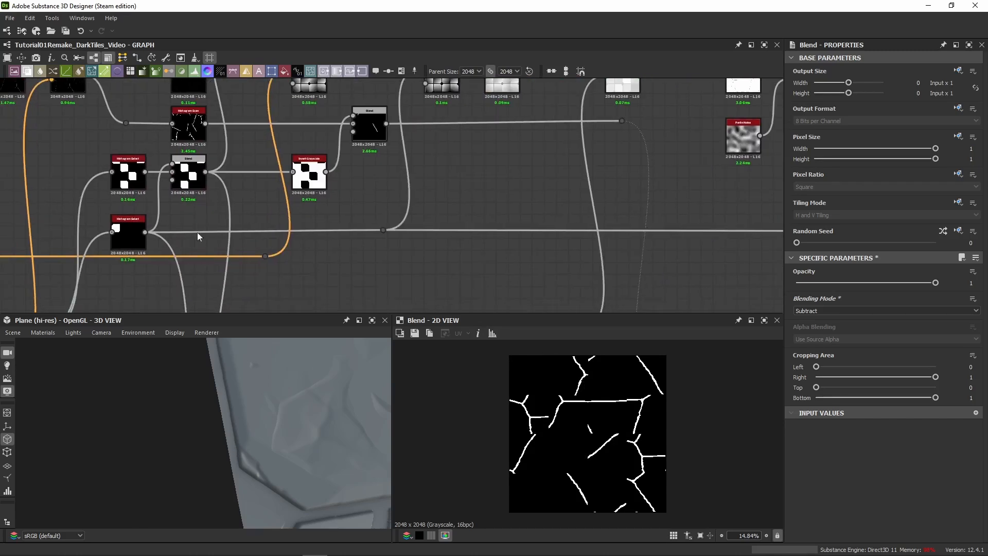
pyautogui.click(128, 236)
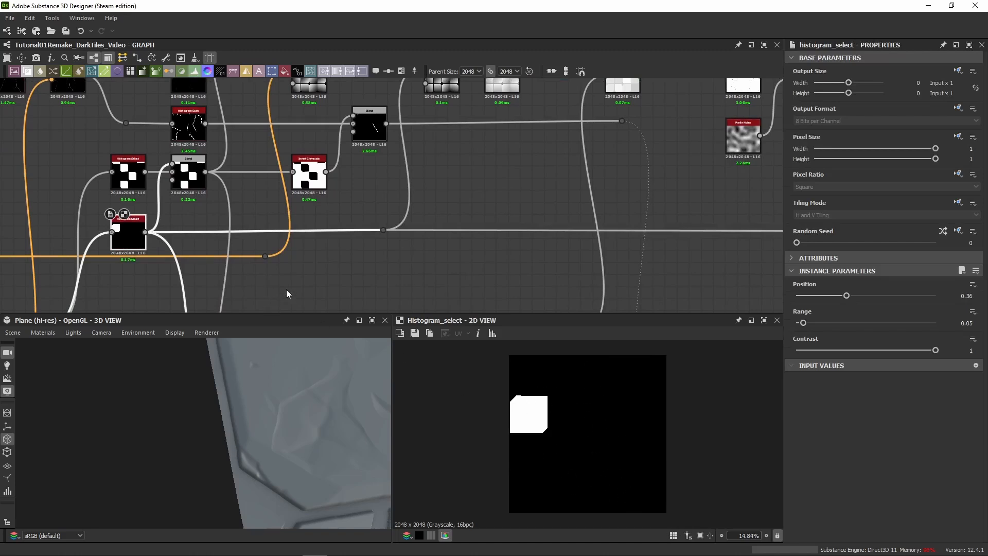
pyautogui.moveTo(406, 250); pyautogui.dragTo(247, 225, button='middle')
pyautogui.scroll(-2, 211, 208)
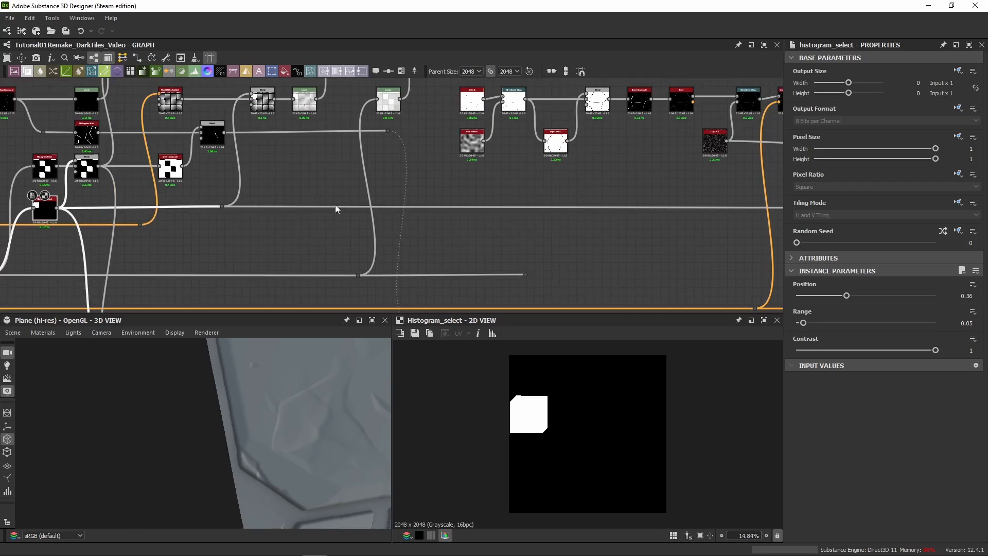
pyautogui.moveTo(613, 199); pyautogui.dragTo(60, 210, button='middle')
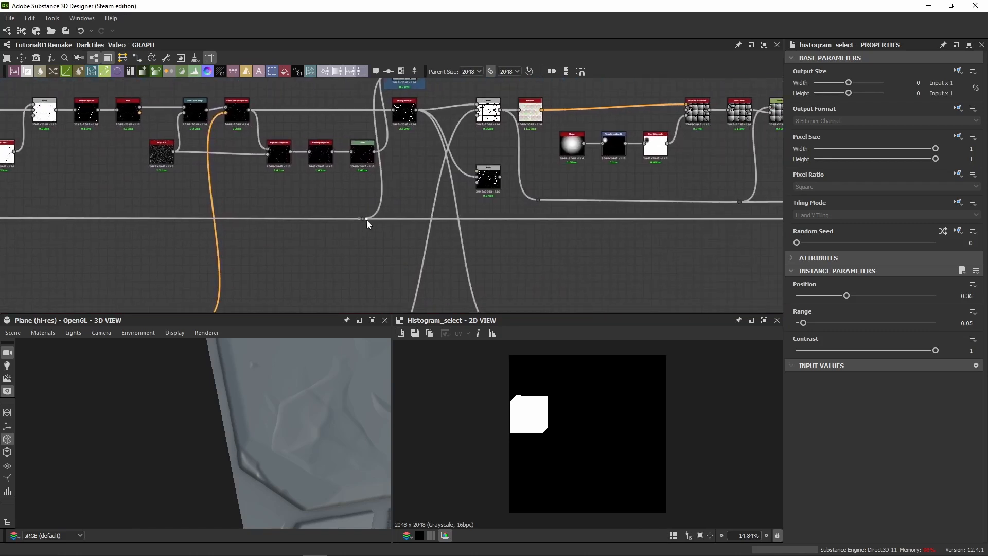
pyautogui.scroll(2, 418, 241)
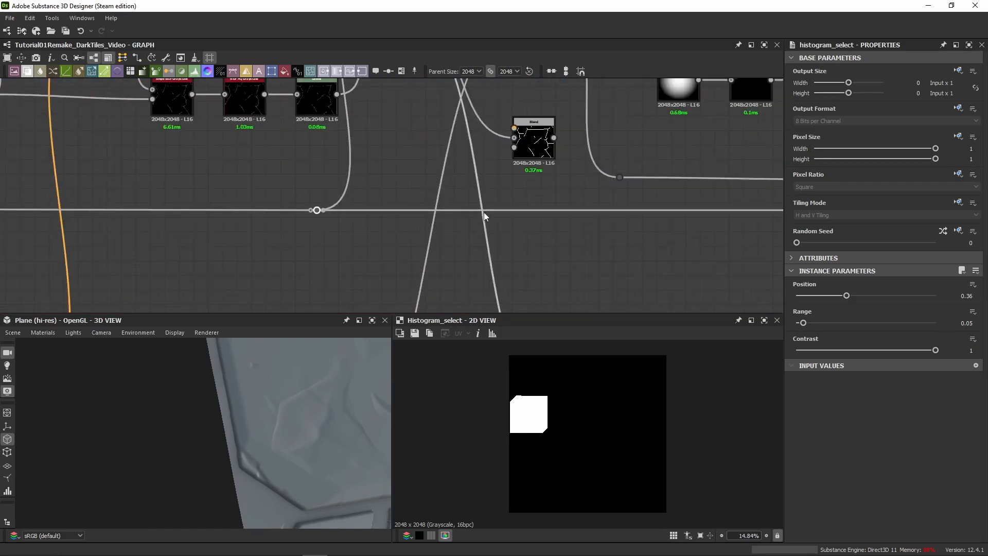
pyautogui.doubleClick(464, 210)
pyautogui.moveTo(470, 211); pyautogui.dragTo(514, 127)
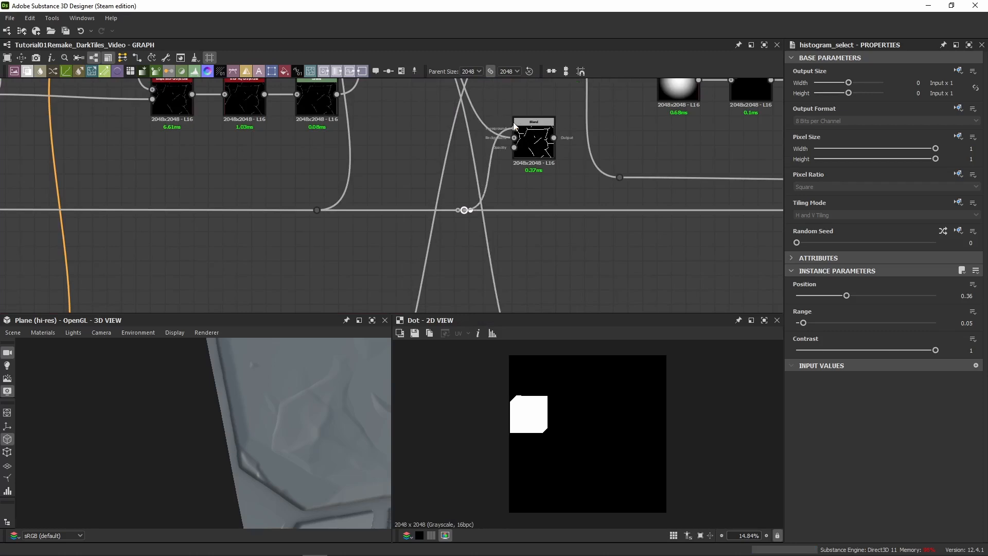
# Preview the broken-tile Blend's output, check its blending mode, and compare the cracks with the single-tile mask.
pyautogui.doubleClick(528, 144)
pyautogui.click(808, 311)
pyautogui.click(808, 312)
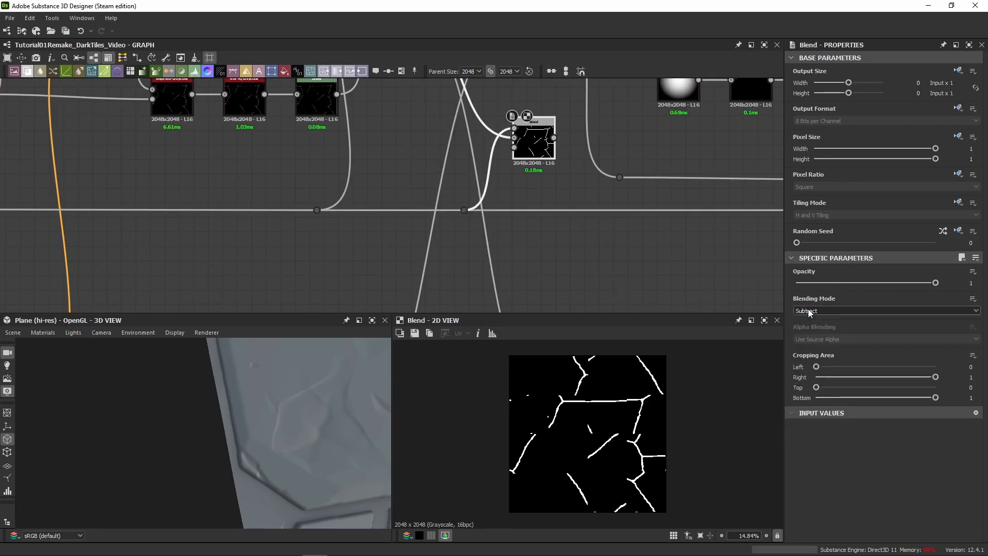
pyautogui.doubleClick(472, 210)
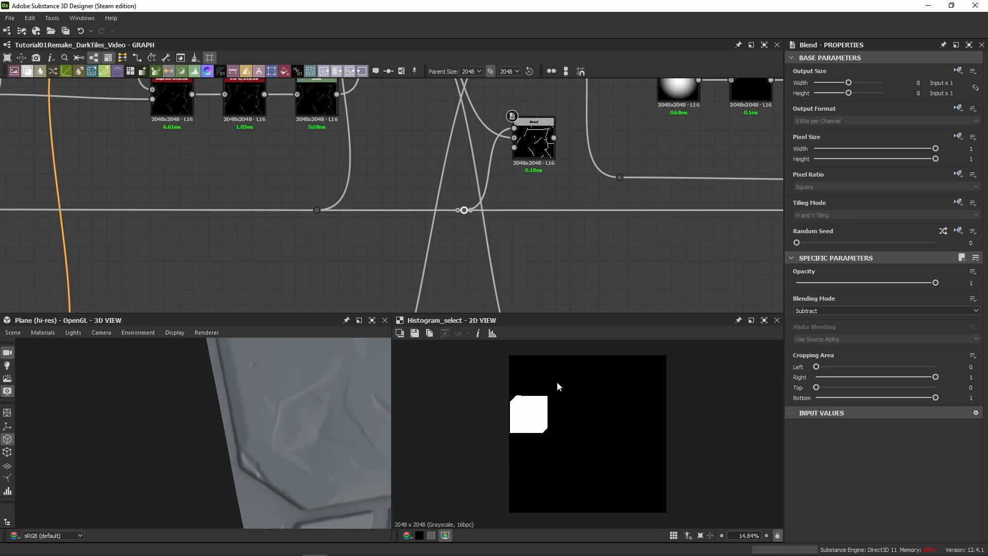
# Insert an Invert Grayscale node on the link between the broken-tile mask and the foreground input of the Subtract Blend.
pyautogui.click(489, 159)
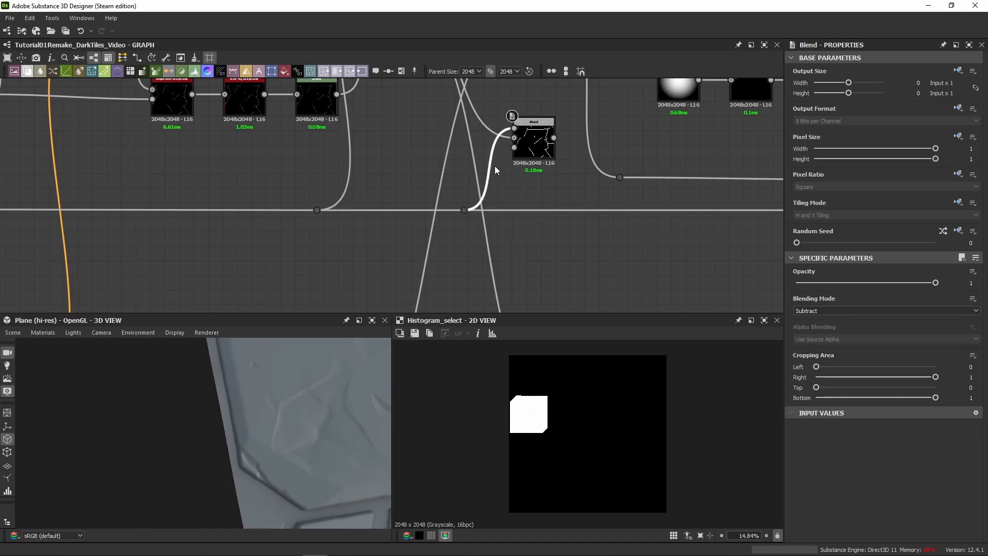
pyautogui.press('space')
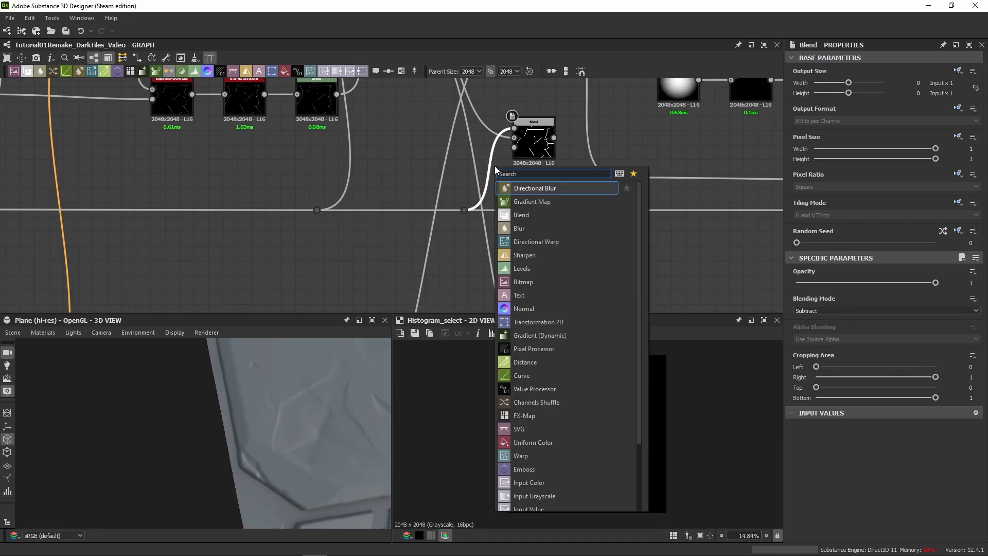
pyautogui.write('invert')
pyautogui.press('Return')
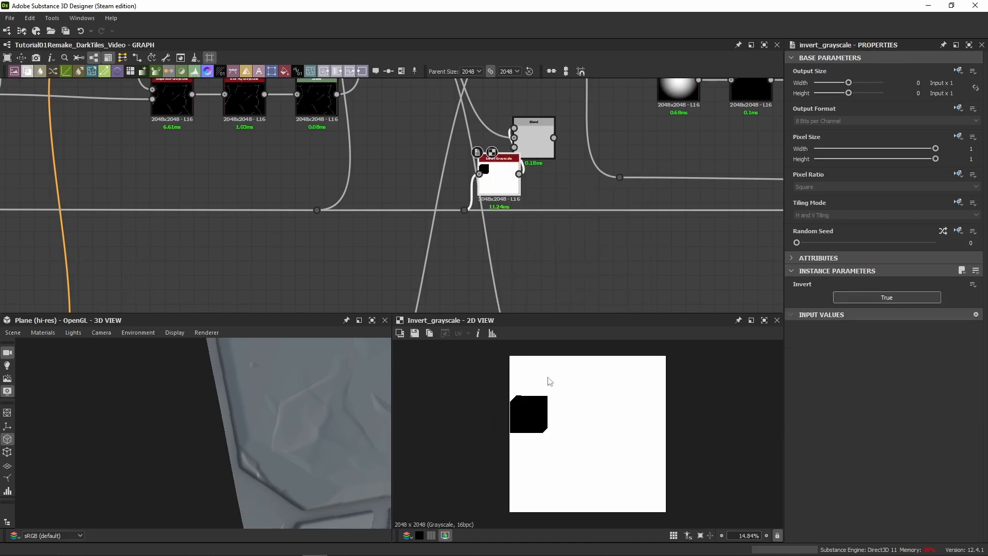
pyautogui.moveTo(538, 162); pyautogui.dragTo(552, 149)
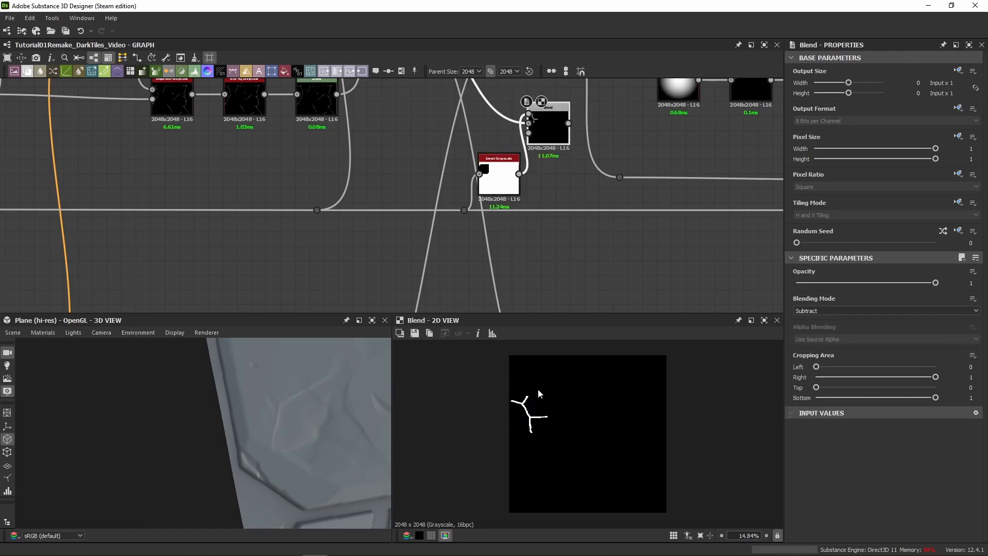
# Arrange the Invert Grayscale and Subtract Blend nodes side by side just below the long mask connection line.
pyautogui.moveTo(529, 242); pyautogui.dragTo(516, 309, button='middle')
pyautogui.moveTo(489, 241); pyautogui.dragTo(473, 190)
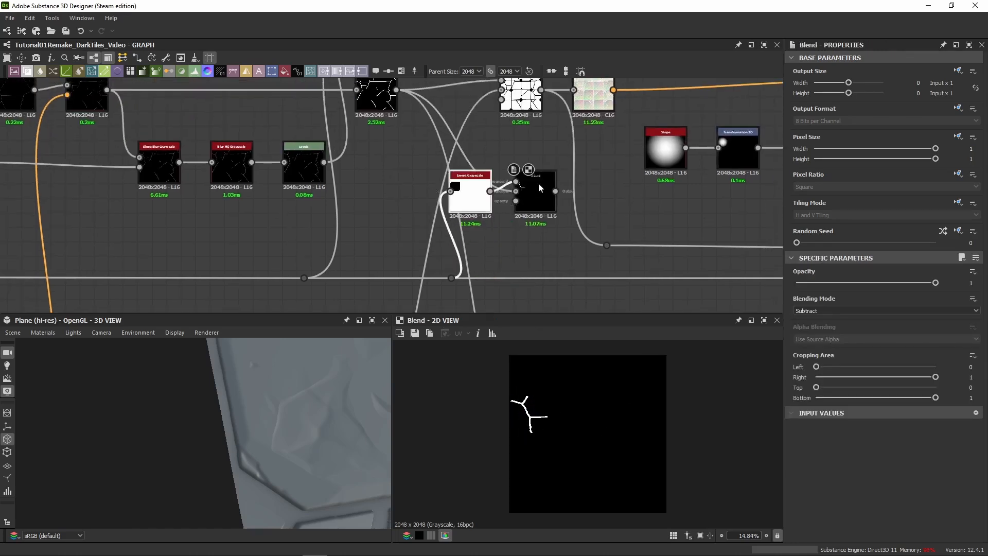
pyautogui.moveTo(537, 187); pyautogui.dragTo(545, 188)
pyautogui.moveTo(469, 198); pyautogui.dragTo(477, 198)
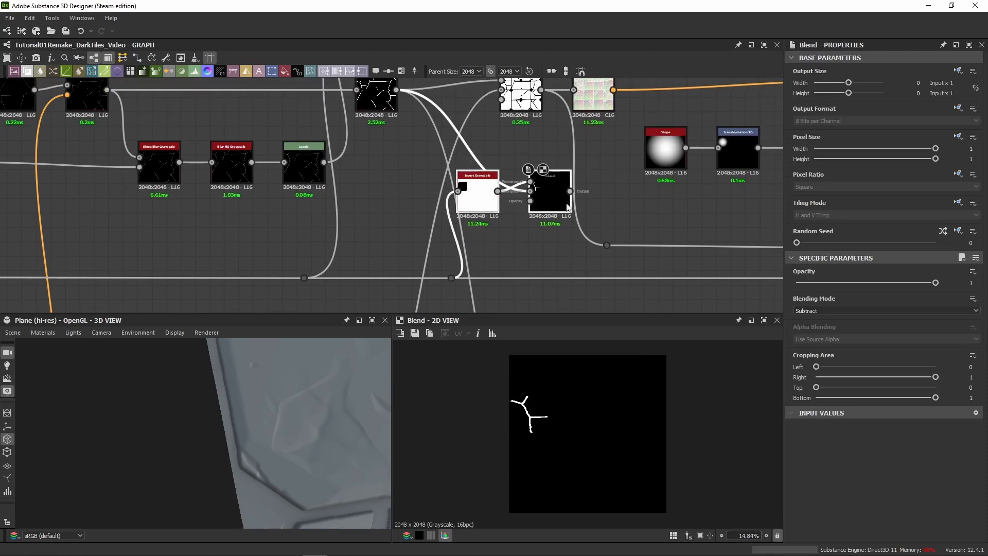
pyautogui.moveTo(562, 215); pyautogui.dragTo(529, 160, button='middle')
pyautogui.moveTo(521, 148); pyautogui.dragTo(585, 298)
pyautogui.moveTo(590, 302); pyautogui.dragTo(559, 235, button='middle')
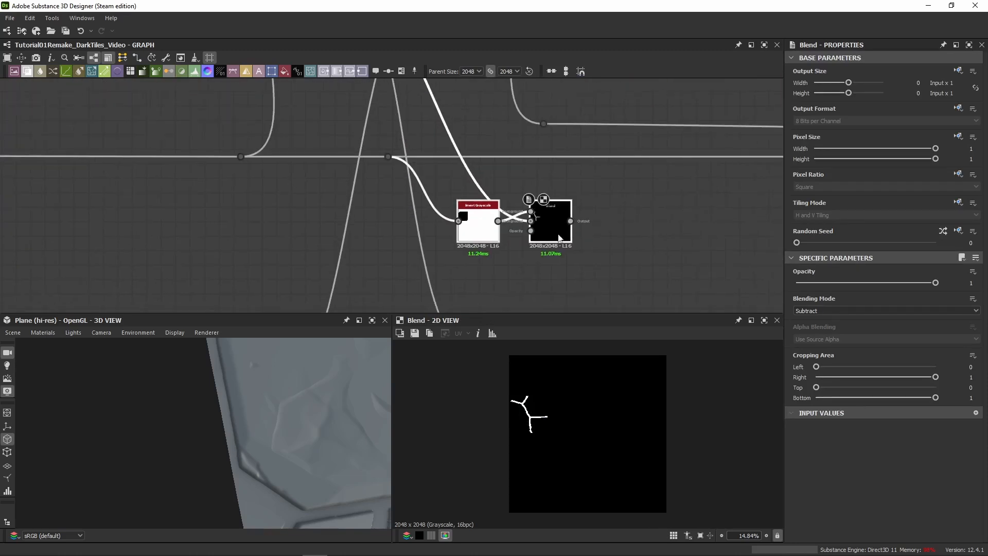
pyautogui.moveTo(550, 234); pyautogui.dragTo(532, 229)
pyautogui.click(533, 230)
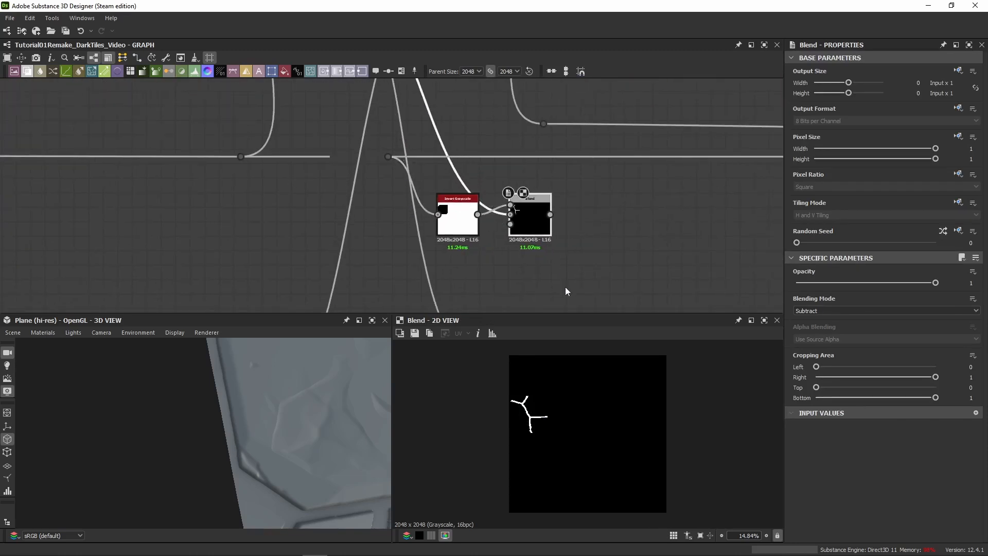
# Connect the broken-tile crack Blend to the background input of the lower Blend, combining it with the shallow cracks in Add (Linear Dodge) mode.
pyautogui.scroll(-5, 565, 286)
pyautogui.moveTo(236, 258); pyautogui.dragTo(468, 238, button='middle')
pyautogui.click(177, 165)
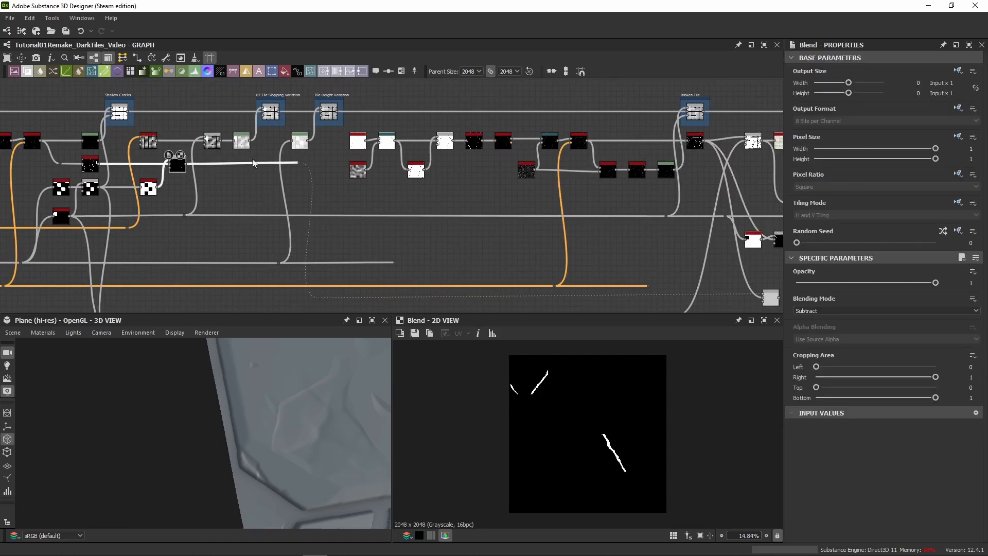
pyautogui.moveTo(410, 212); pyautogui.dragTo(278, 165, button='middle')
pyautogui.click(621, 237)
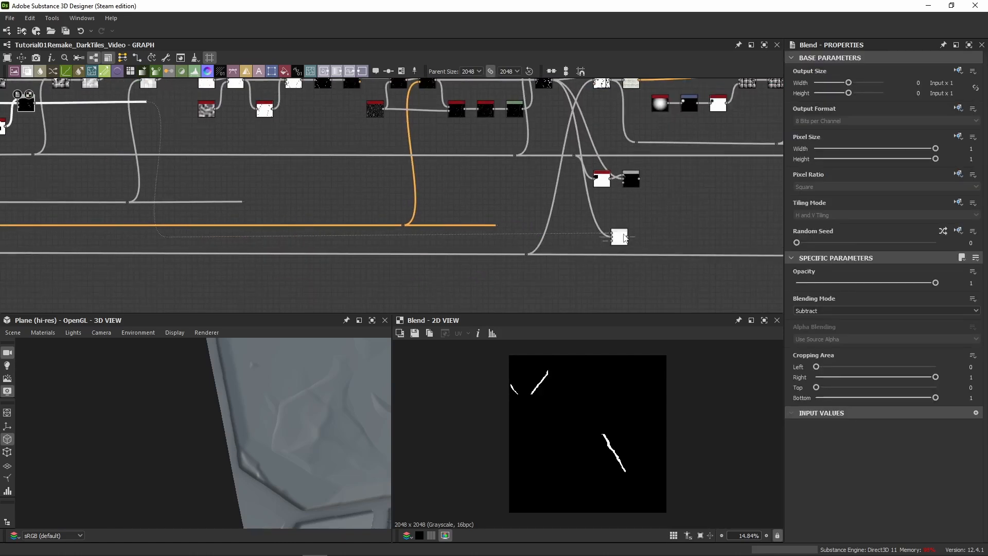
pyautogui.moveTo(621, 237); pyautogui.dragTo(508, 225, button='middle')
pyautogui.scroll(2, 507, 227)
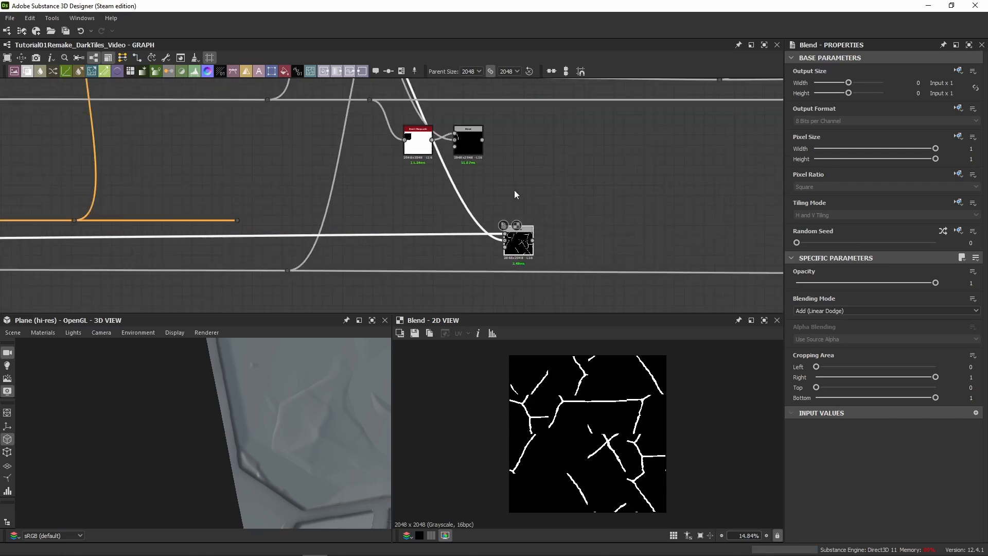
pyautogui.moveTo(482, 140); pyautogui.dragTo(500, 241)
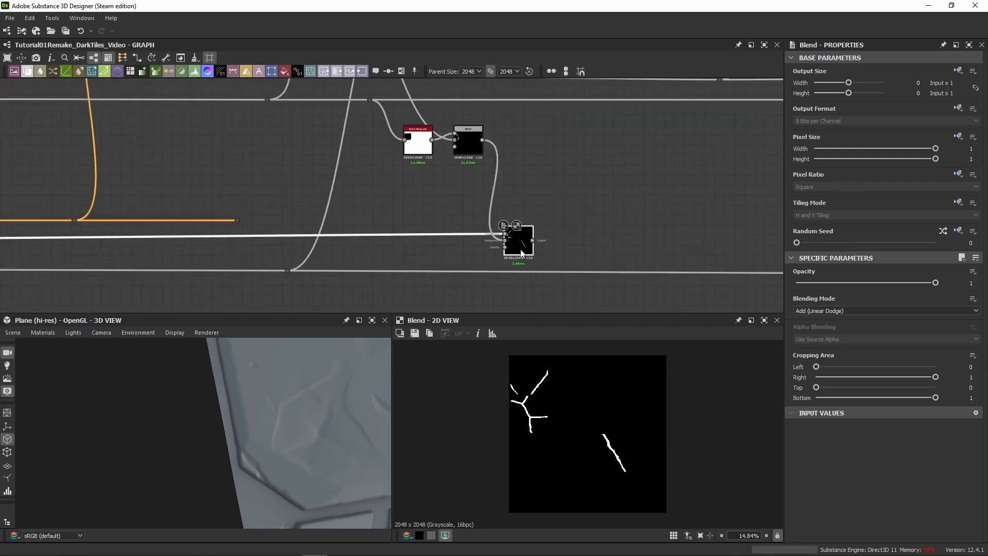
pyautogui.click(829, 311)
pyautogui.click(813, 328)
# Examine the combined crack mask up close and compare its cracks with the cracked tiles on the 3D plane.
pyautogui.scroll(4, 525, 399)
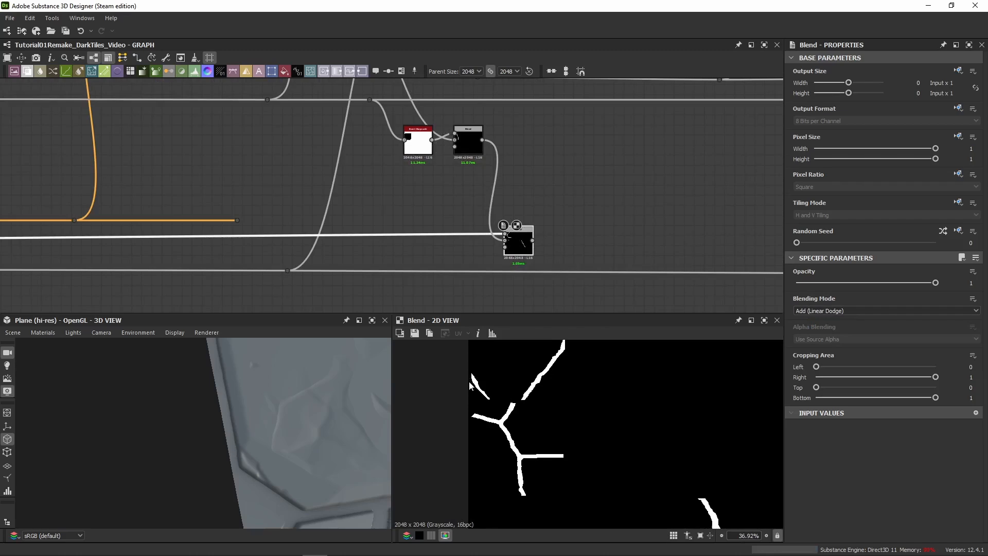
pyautogui.moveTo(534, 368); pyautogui.dragTo(516, 386, button='middle')
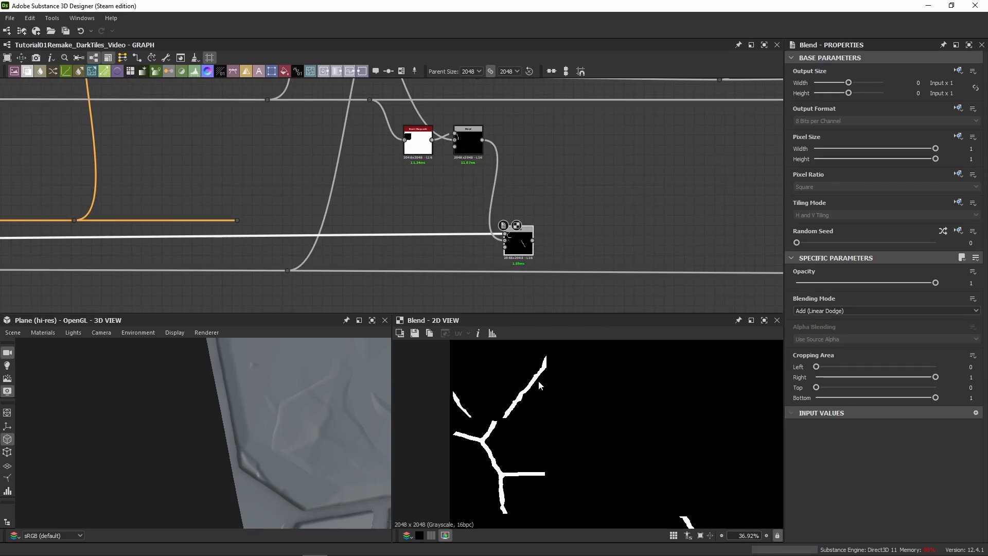
pyautogui.moveTo(262, 462); pyautogui.dragTo(184, 443)
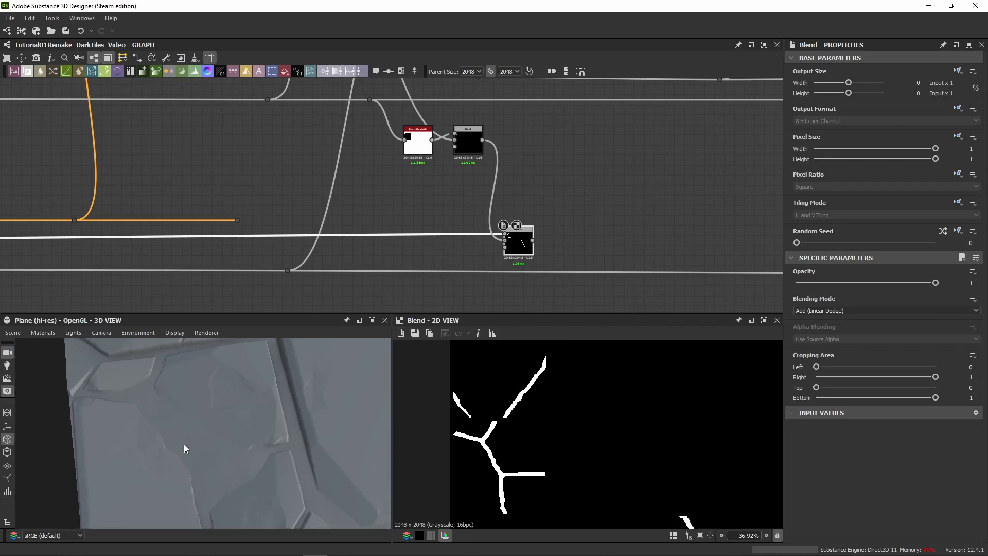
pyautogui.scroll(5, 496, 455)
pyautogui.moveTo(481, 447); pyautogui.dragTo(477, 412, button='middle')
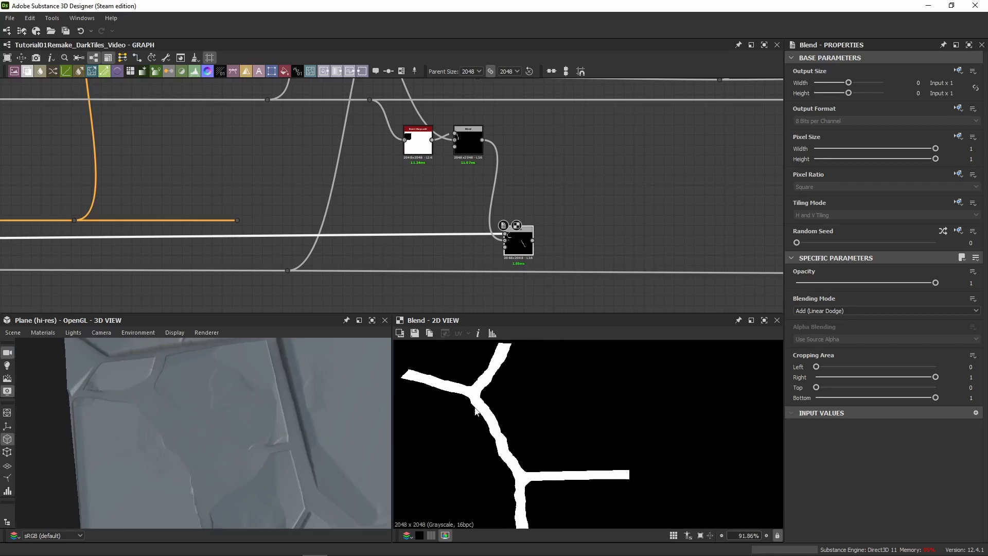
pyautogui.moveTo(633, 449); pyautogui.dragTo(530, 412, button='middle')
pyautogui.scroll(-4, 533, 414)
pyautogui.moveTo(604, 441); pyautogui.dragTo(395, 342, button='middle')
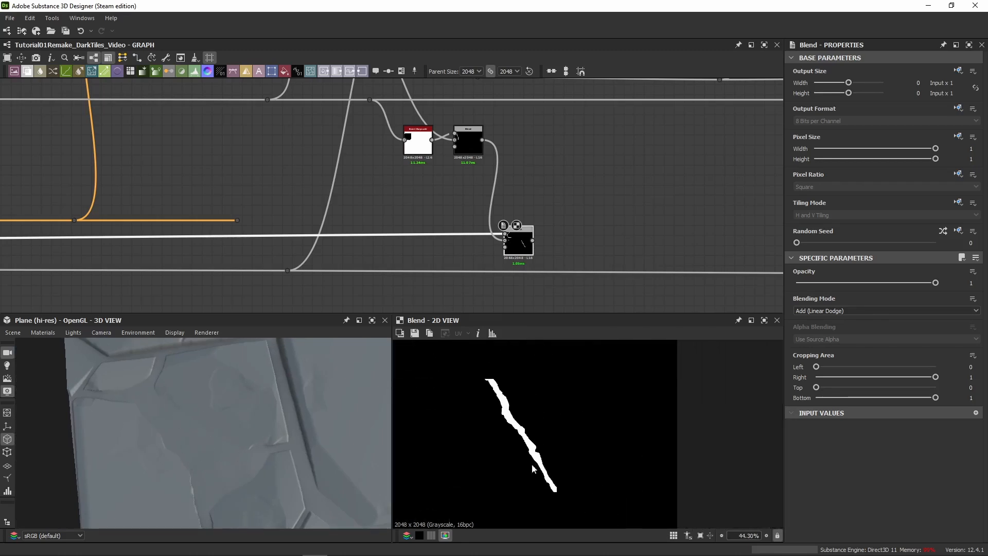
pyautogui.moveTo(229, 430); pyautogui.dragTo(352, 442, button='right')
pyautogui.moveTo(351, 441); pyautogui.dragTo(156, 412)
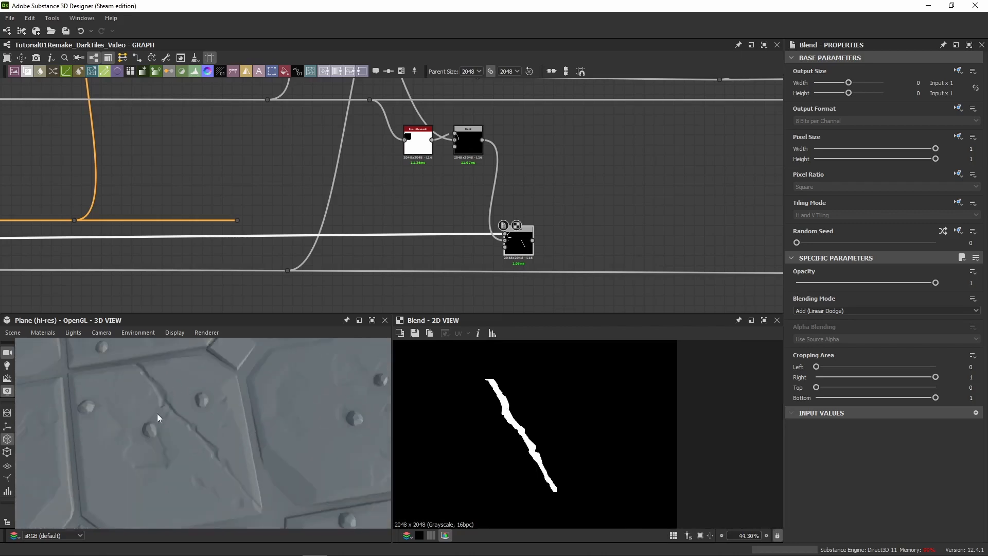
# Route the combined crack Blend's output through a Dot node placed beside the unfinished Blend below the Tile Sampler section.
pyautogui.moveTo(499, 236); pyautogui.dragTo(470, 253, button='middle')
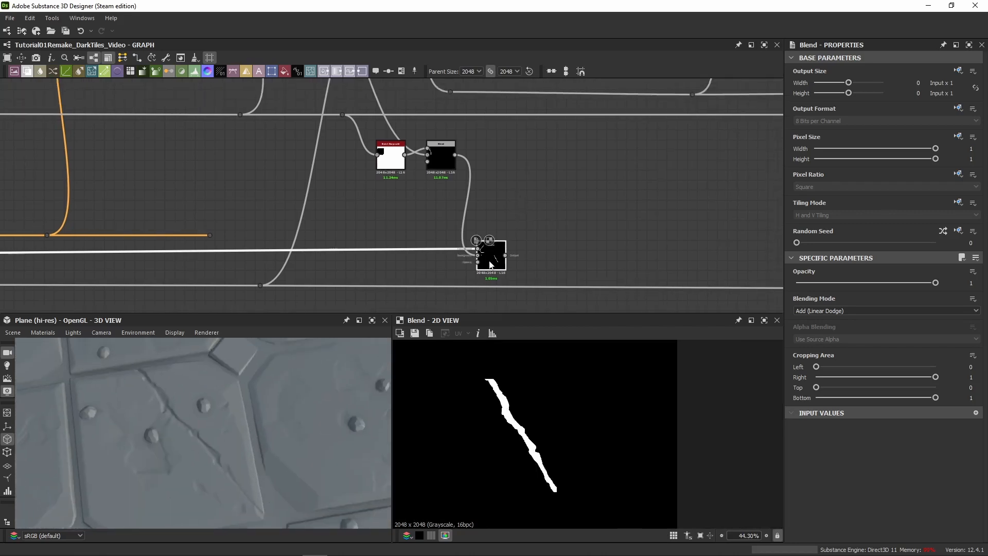
pyautogui.scroll(-4, 571, 246)
pyautogui.moveTo(611, 232); pyautogui.dragTo(238, 199, button='middle')
pyautogui.scroll(1, 430, 209)
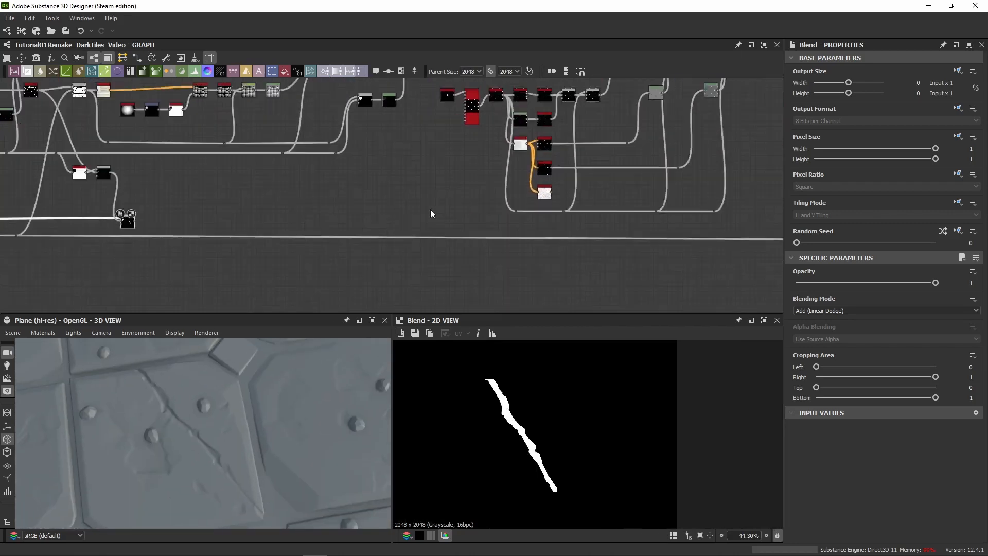
pyautogui.scroll(-6, 431, 209)
pyautogui.scroll(3, 334, 212)
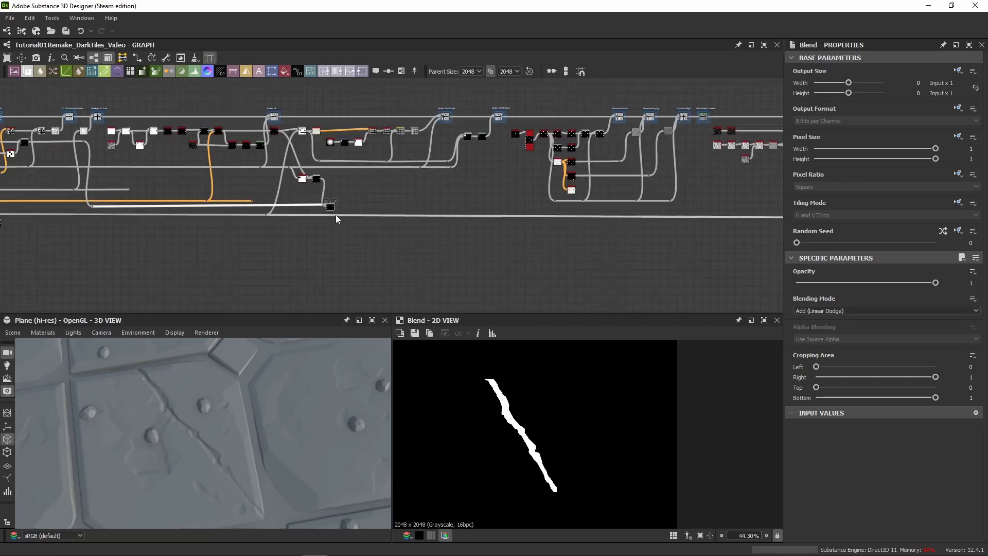
pyautogui.moveTo(334, 204); pyautogui.dragTo(504, 207)
pyautogui.moveTo(704, 215); pyautogui.dragTo(337, 237, button='middle')
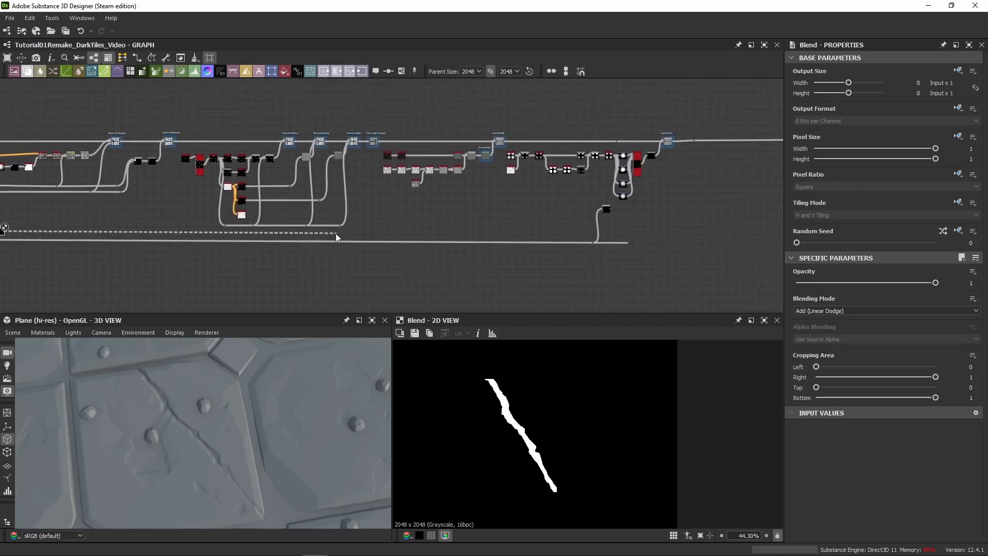
pyautogui.moveTo(422, 238); pyautogui.dragTo(303, 244, button='middle')
pyautogui.scroll(3, 512, 261)
pyautogui.keyDown('alt'); pyautogui.click(430, 235); pyautogui.keyUp('alt')
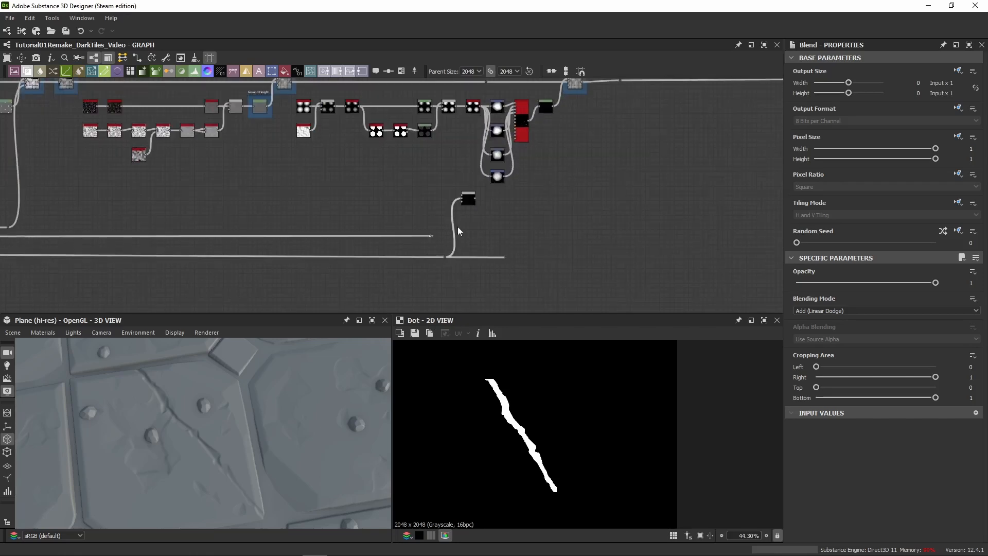
pyautogui.scroll(3, 458, 226)
pyautogui.moveTo(399, 250); pyautogui.dragTo(397, 262)
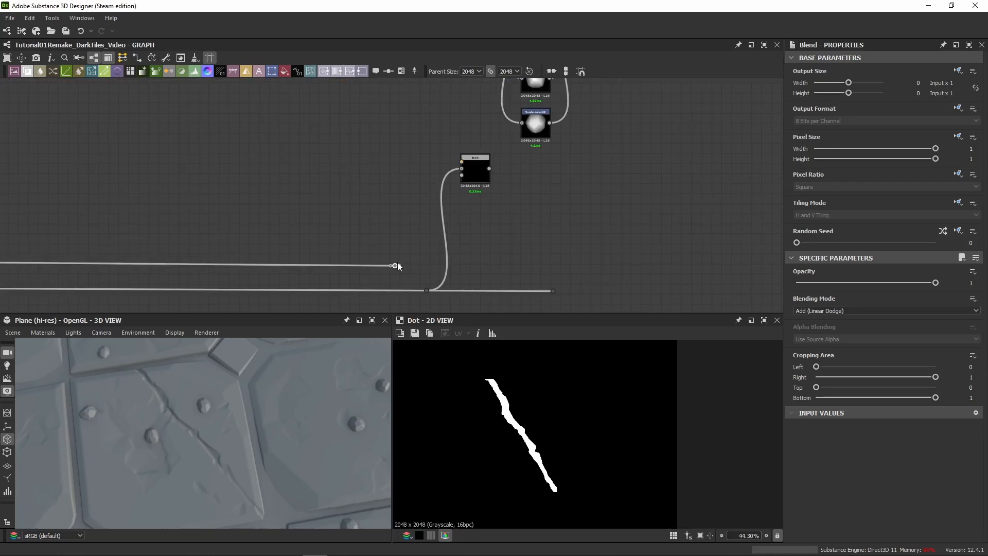
# Connect the crack mask Dot to the foreground input of the Blend below the Tile Sampler and preview the tile mask.
pyautogui.doubleClick(476, 170)
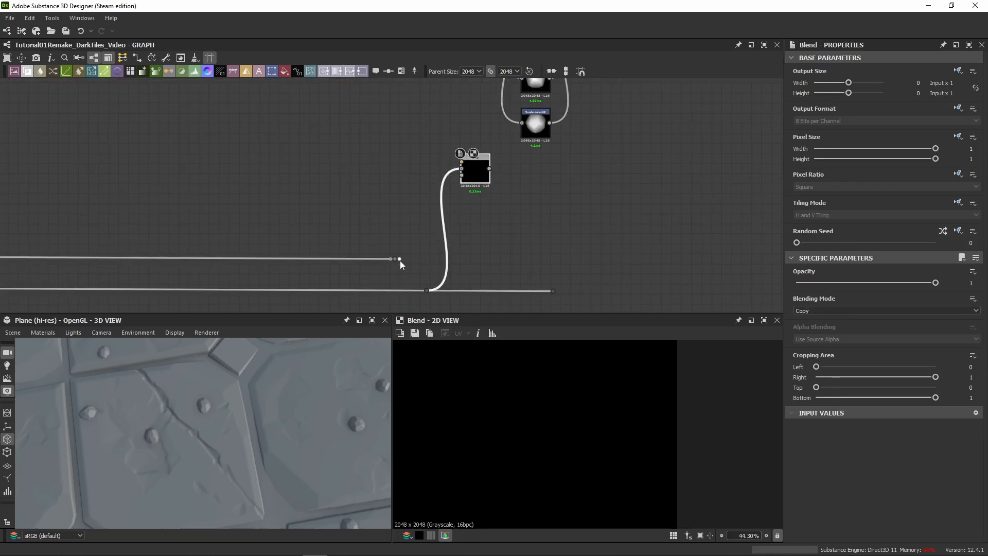
pyautogui.moveTo(400, 260); pyautogui.dragTo(471, 159)
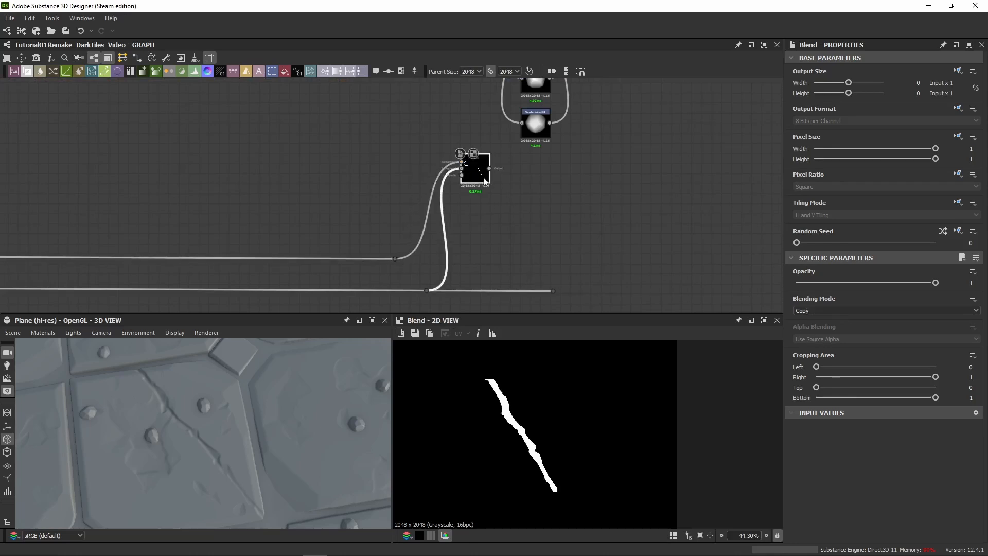
pyautogui.moveTo(522, 161); pyautogui.dragTo(519, 216, button='middle')
pyautogui.click(546, 154)
pyautogui.doubleClick(546, 154)
pyautogui.doubleClick(416, 227)
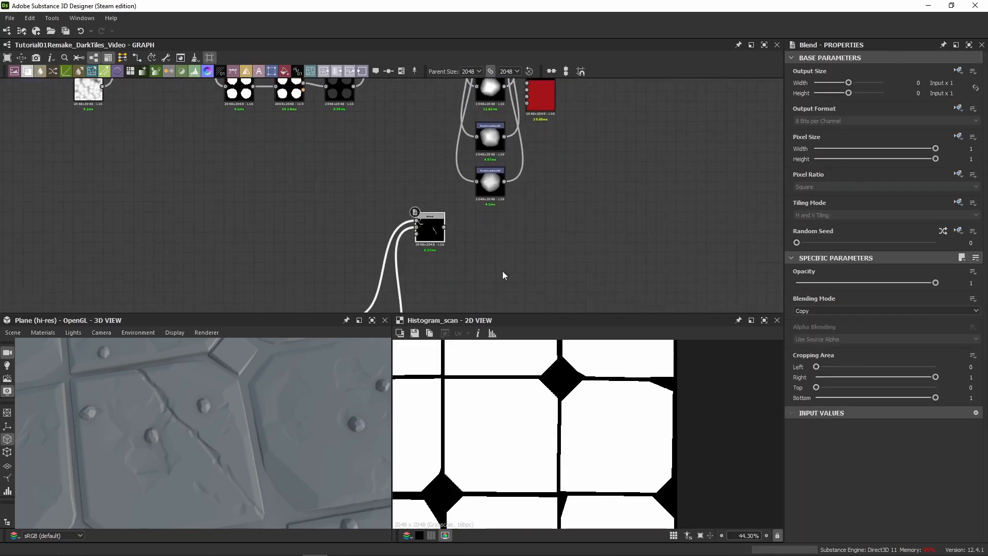
pyautogui.scroll(-5, 516, 399)
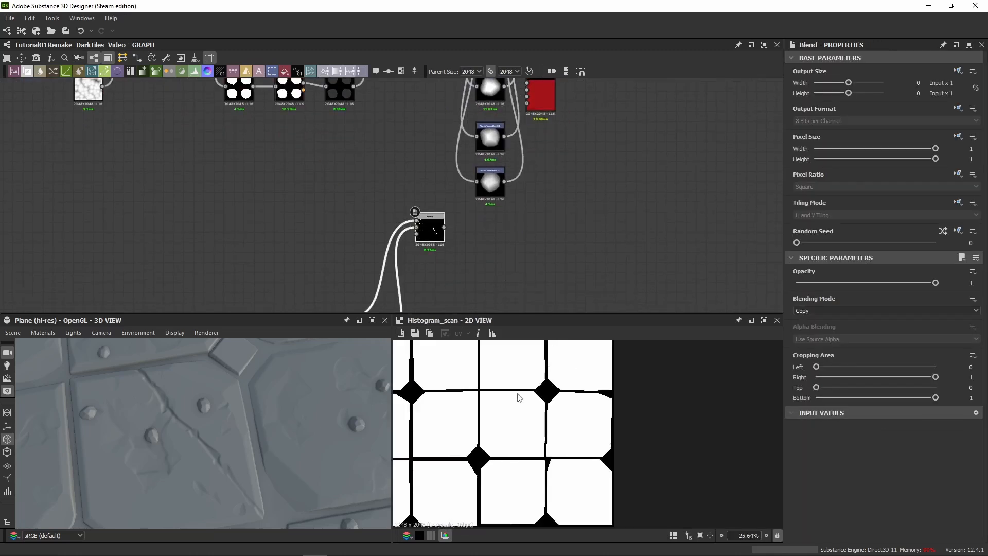
# Set the Blend's blending mode to Subtract to cut the cracks out of the tile mask, and inspect the result.
pyautogui.doubleClick(418, 228)
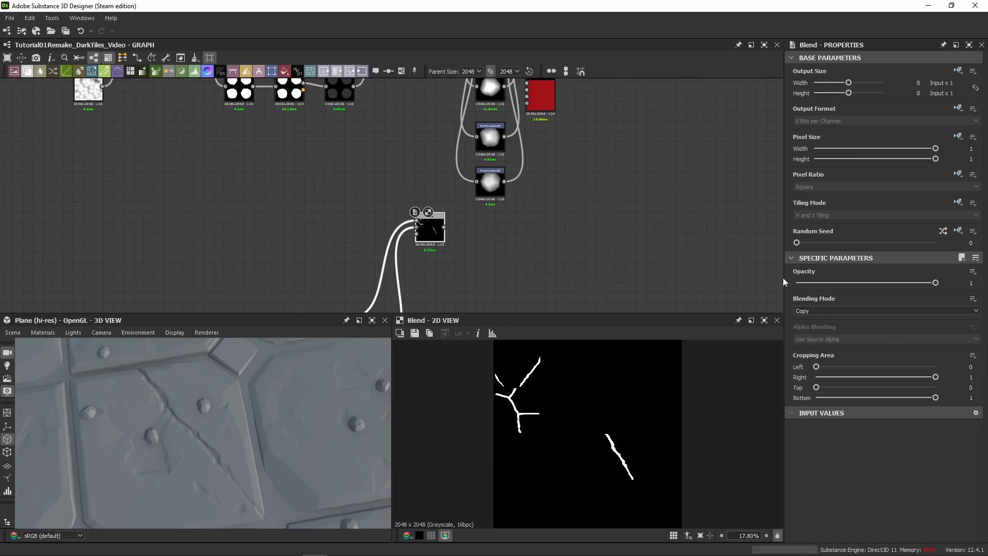
pyautogui.click(819, 310)
pyautogui.click(808, 331)
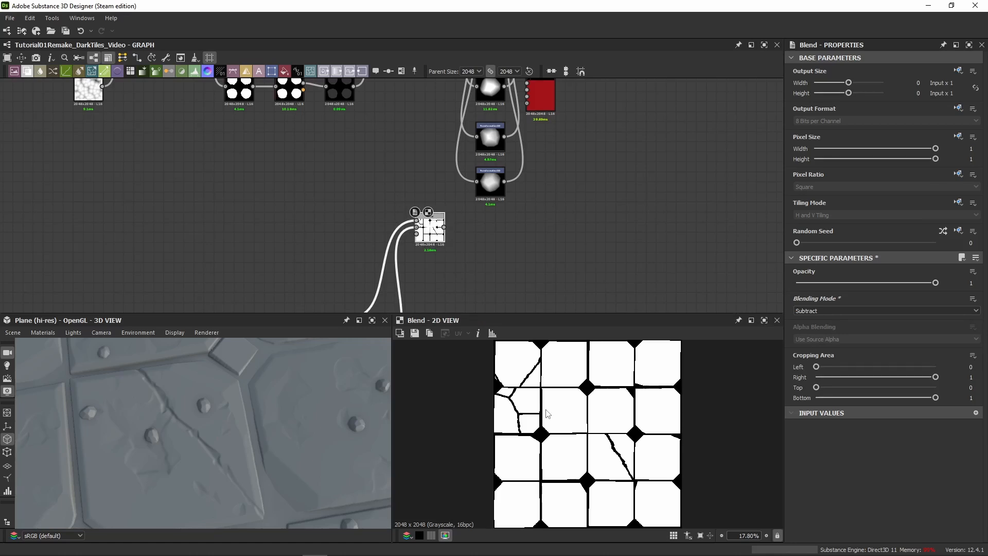
pyautogui.moveTo(561, 186); pyautogui.dragTo(373, 255, button='middle')
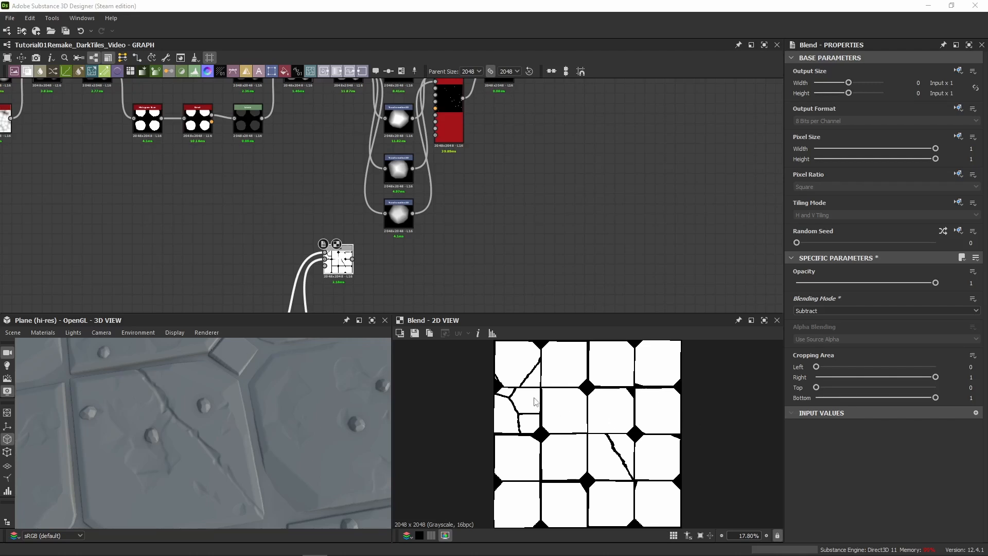
pyautogui.scroll(10, 534, 401)
pyautogui.moveTo(483, 254); pyautogui.dragTo(467, 287, button='middle')
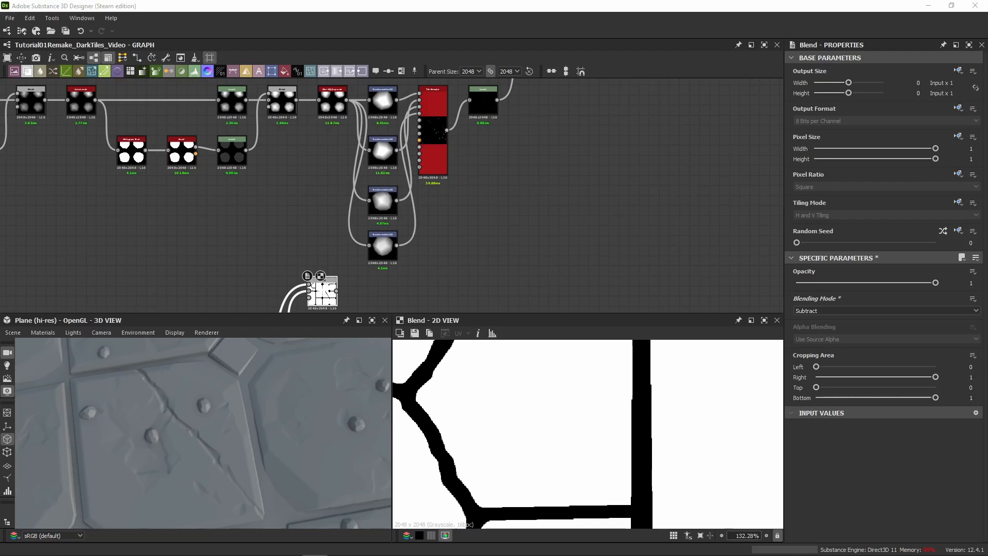
# Move the Tile Sampler and its downstream nodes farther from the Transformation 2D nodes and locate the sampler's Mask Map Input.
pyautogui.moveTo(473, 173); pyautogui.dragTo(358, 261, button='middle')
pyautogui.scroll(3, 444, 209)
pyautogui.scroll(-3, 358, 262)
pyautogui.moveTo(480, 128); pyautogui.dragTo(301, 228)
pyautogui.moveTo(376, 265); pyautogui.dragTo(359, 191, button='middle')
pyautogui.scroll(3, 359, 192)
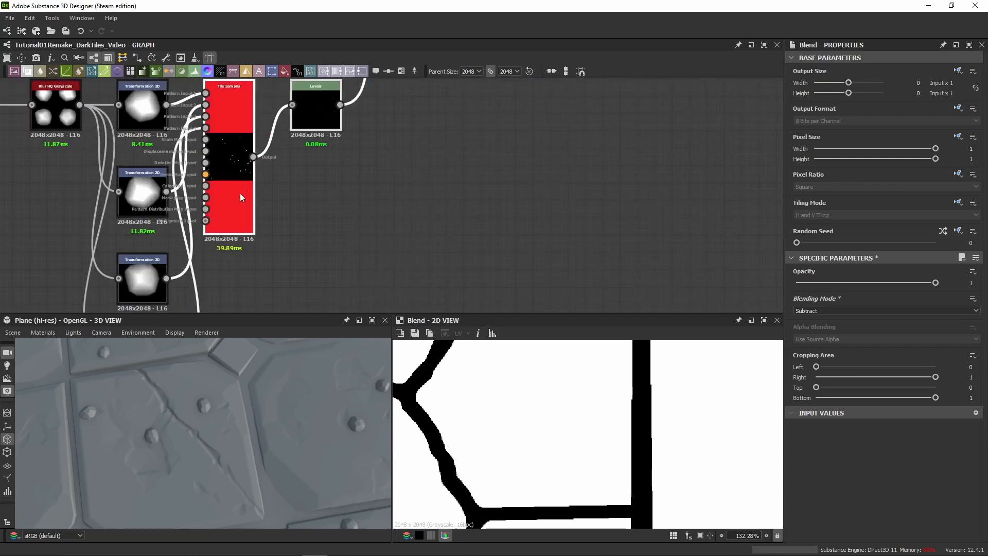
pyautogui.moveTo(239, 195); pyautogui.dragTo(291, 242, button='middle')
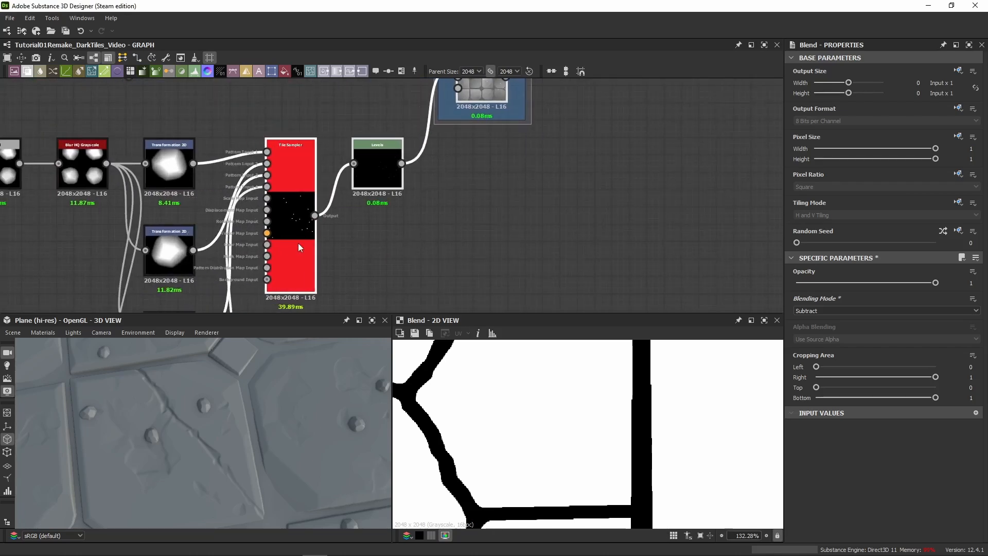
pyautogui.moveTo(210, 269); pyautogui.dragTo(319, 233, button='middle')
pyautogui.scroll(7, 320, 234)
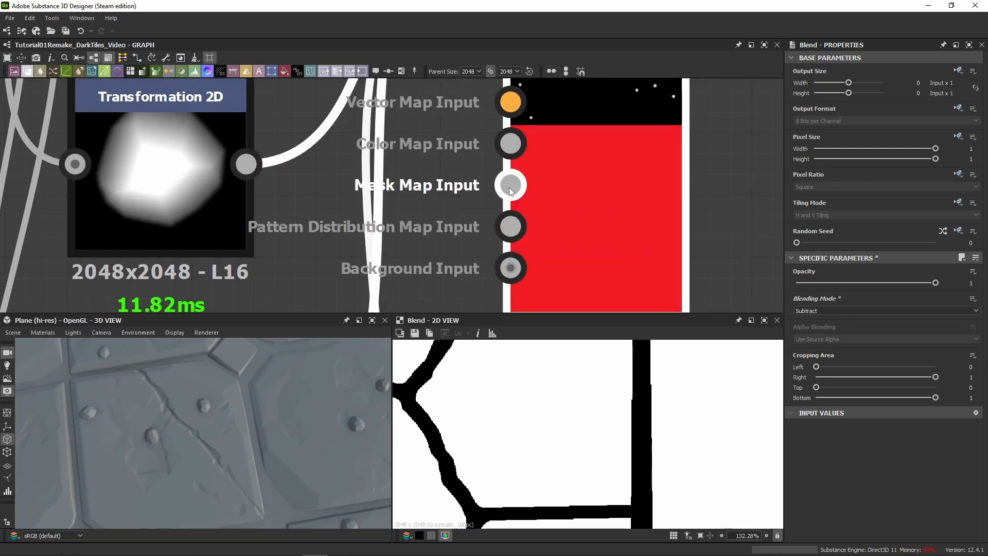
# Connect the output of the Blend that subtracts the cracks to the Tile Sampler's Mask Map Input.
pyautogui.scroll(-8, 508, 187)
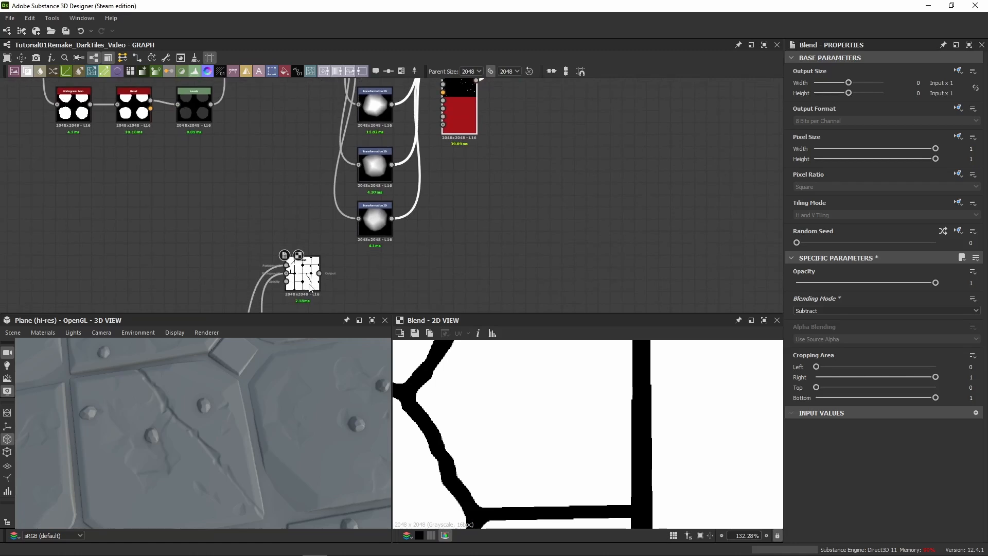
pyautogui.moveTo(320, 273); pyautogui.dragTo(454, 112)
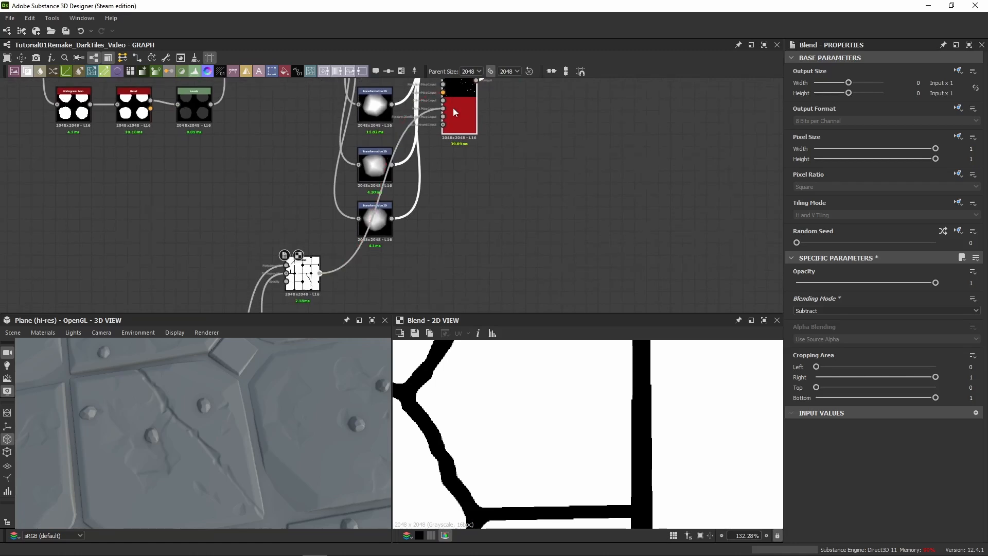
pyautogui.scroll(5, 452, 107)
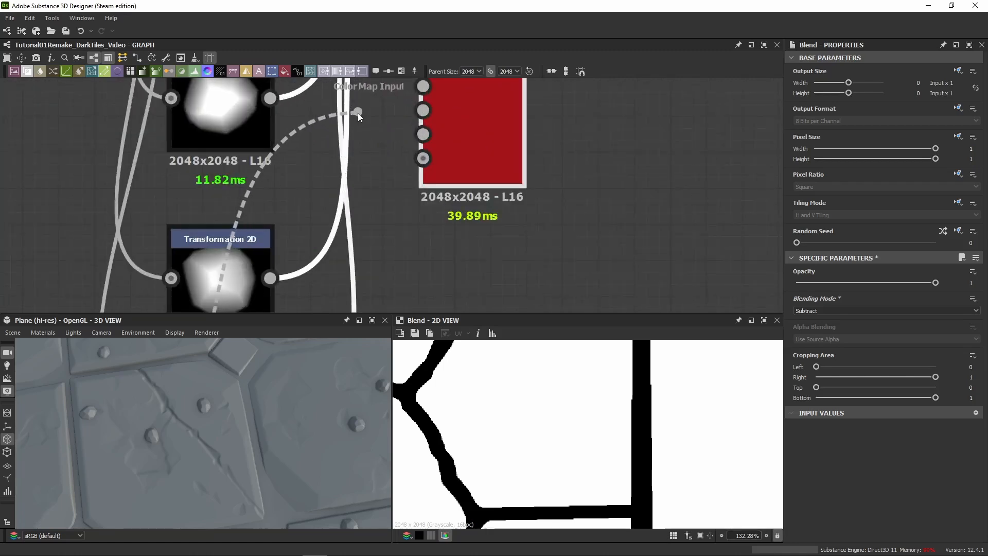
# Preview the Tile Sampler and set its Mask Map Threshold to 1.
pyautogui.doubleClick(492, 202)
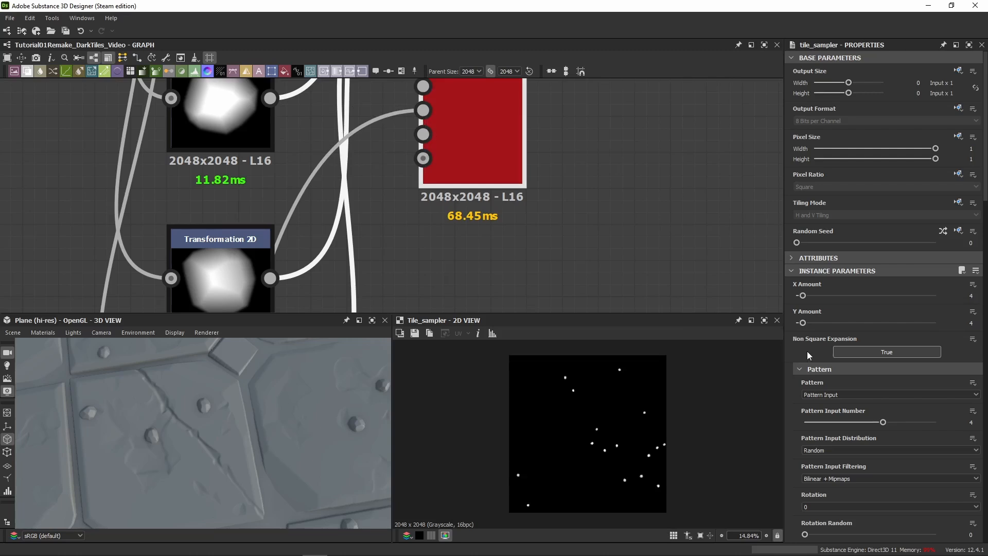
pyautogui.scroll(-15, 789, 342)
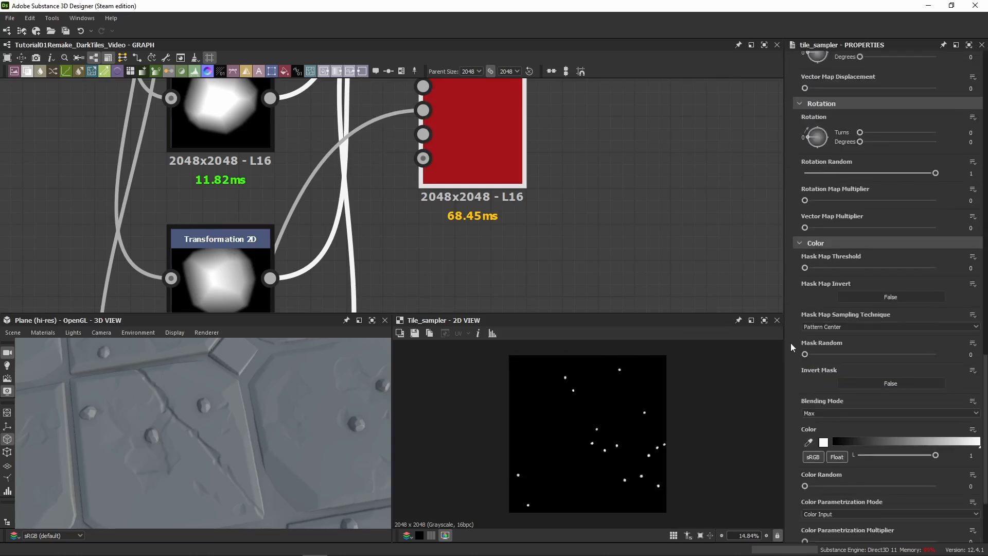
pyautogui.scroll(-3, 790, 350)
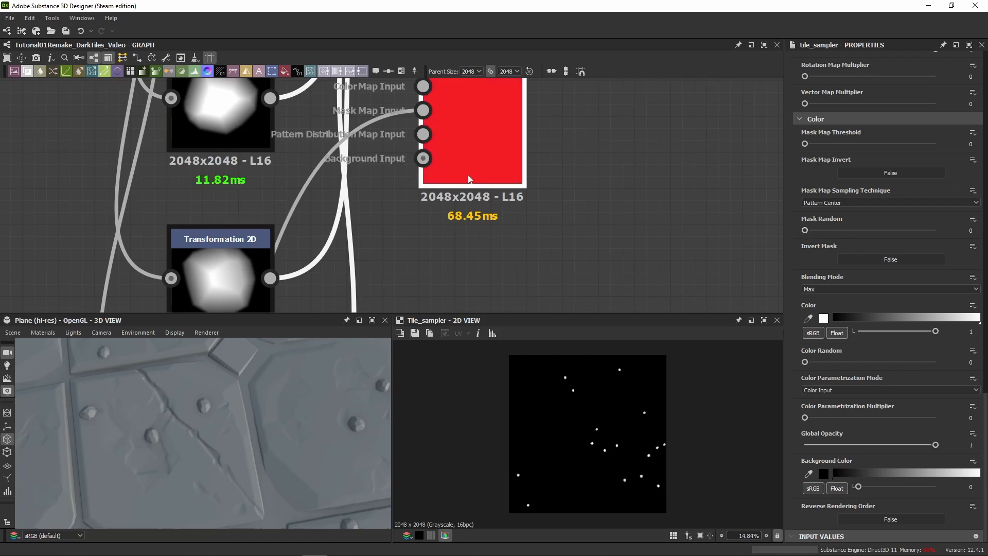
pyautogui.moveTo(517, 188); pyautogui.dragTo(505, 268, button='middle')
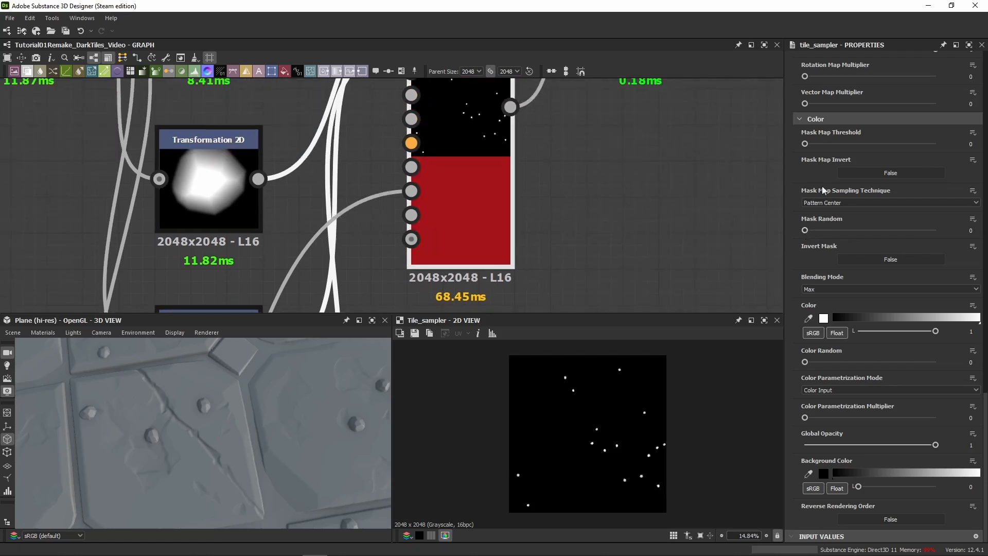
pyautogui.moveTo(805, 144); pyautogui.dragTo(955, 167)
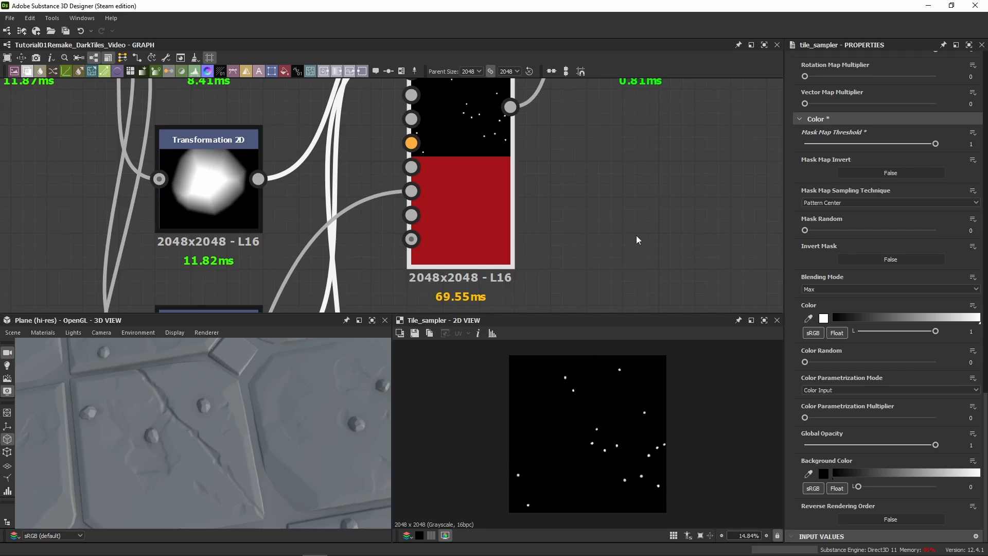
# Set the Tile Sampler's X Amount and Y Amount to 8 and its Scale to 0.35, and inspect the stones on the plane.
pyautogui.scroll(15, 792, 252)
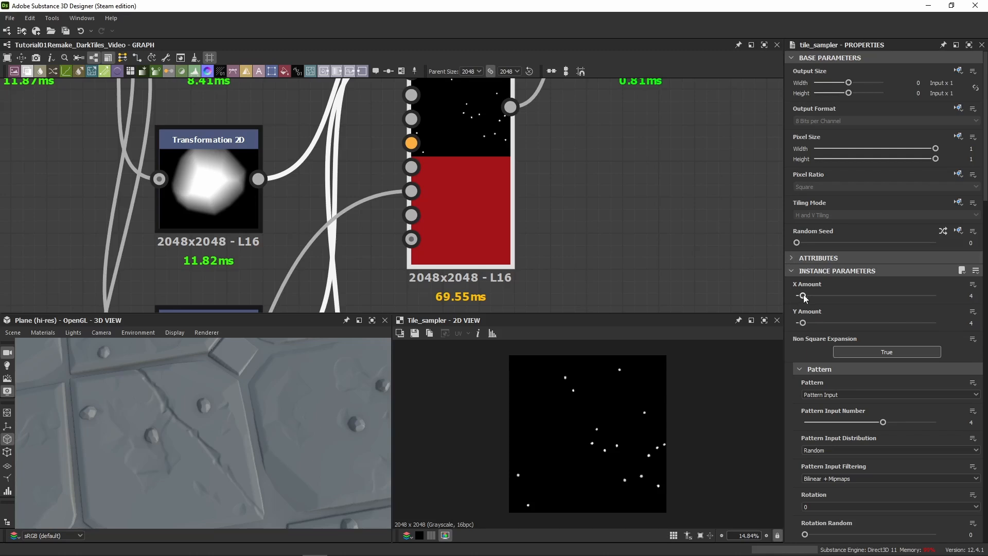
pyautogui.moveTo(803, 296); pyautogui.dragTo(811, 324)
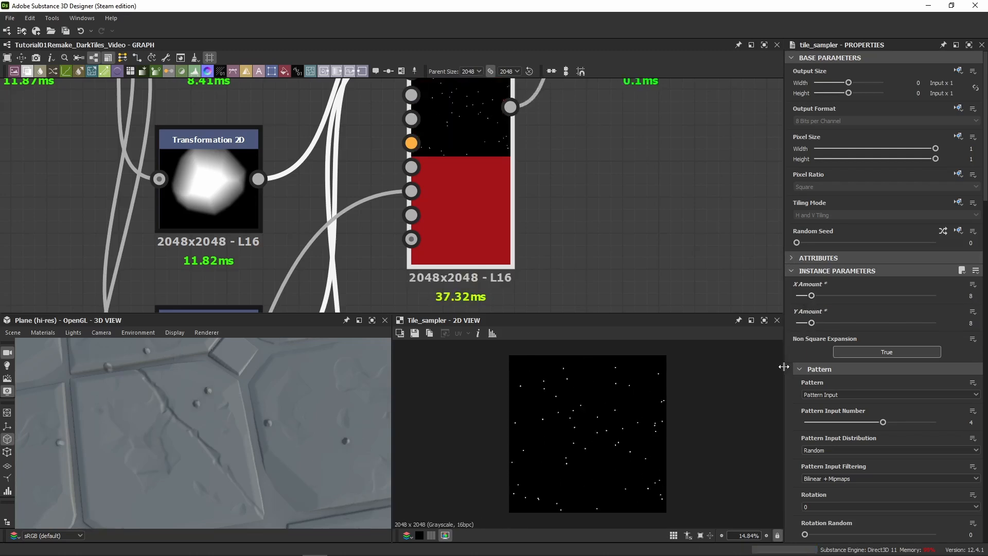
pyautogui.scroll(-15, 796, 353)
pyautogui.moveTo(806, 271); pyautogui.dragTo(806, 279)
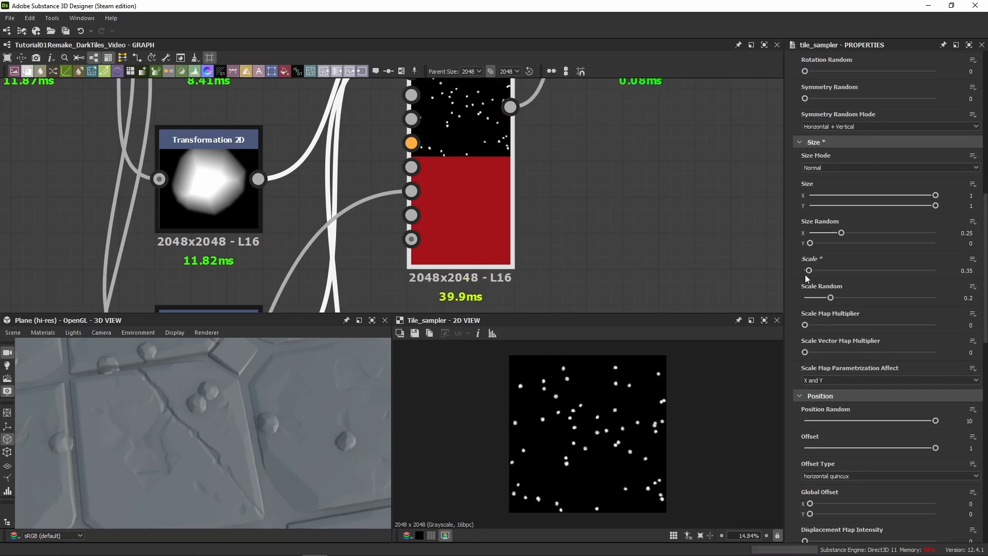
pyautogui.scroll(2, 112, 400)
pyautogui.moveTo(112, 399); pyautogui.dragTo(198, 393, button='middle')
pyautogui.scroll(3, 190, 392)
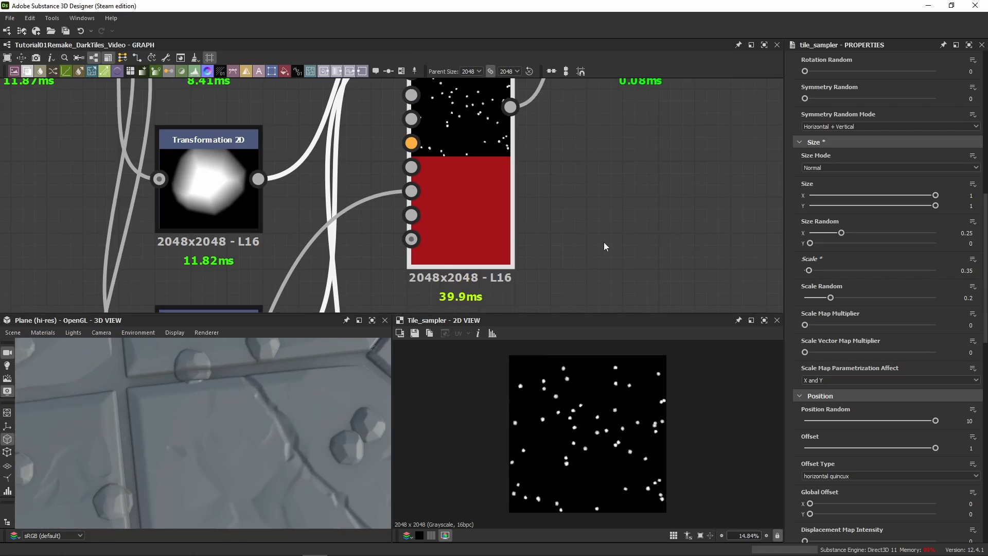
# Switch the Tile Sampler's Mask Map Threshold between 1 and 0 to compare the stone distribution on the tiles.
pyautogui.scroll(-15, 792, 336)
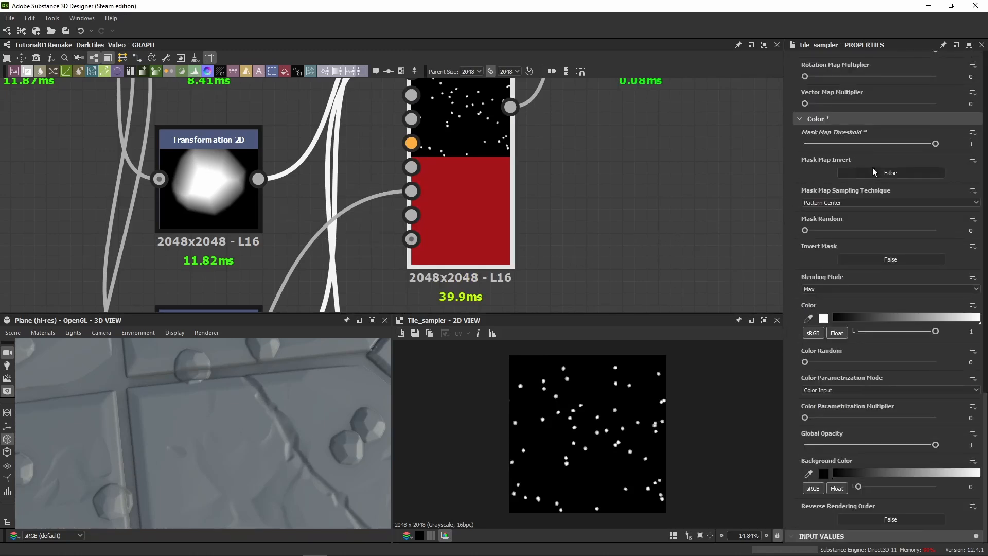
pyautogui.moveTo(424, 218); pyautogui.dragTo(527, 140, button='middle')
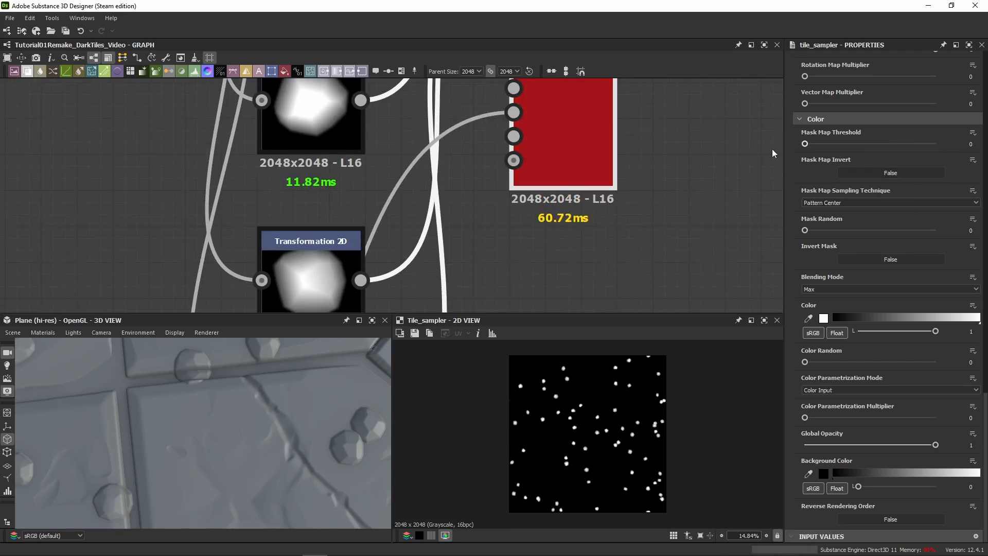
pyautogui.hotkey('ctrl', 'z')
pyautogui.moveTo(241, 462); pyautogui.dragTo(214, 445)
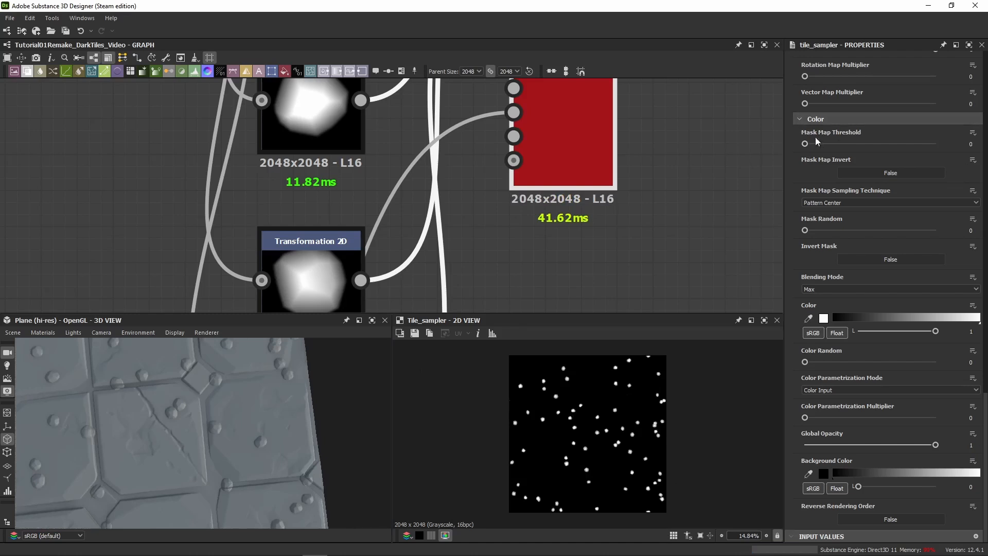
pyautogui.moveTo(804, 144); pyautogui.dragTo(949, 149)
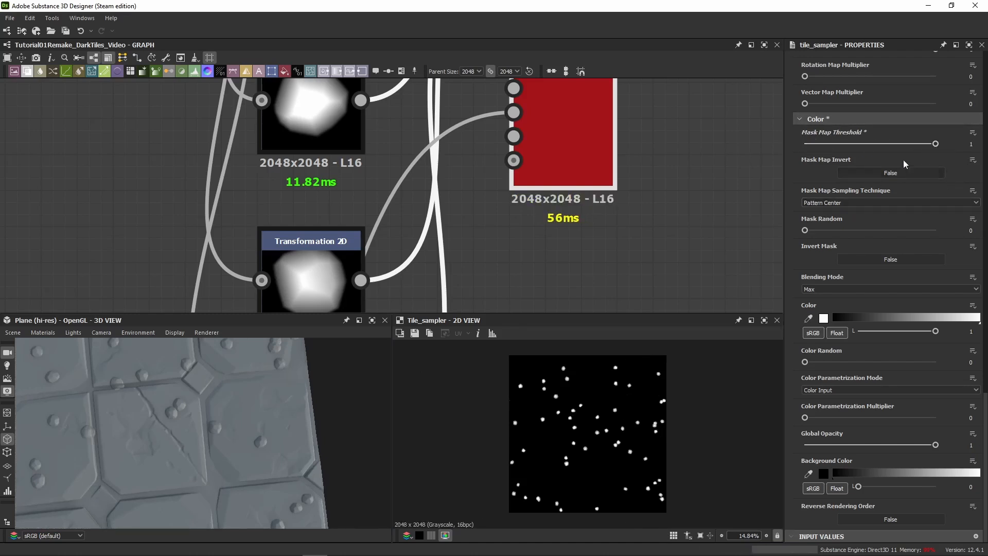
pyautogui.hotkey('ctrl', 'z')
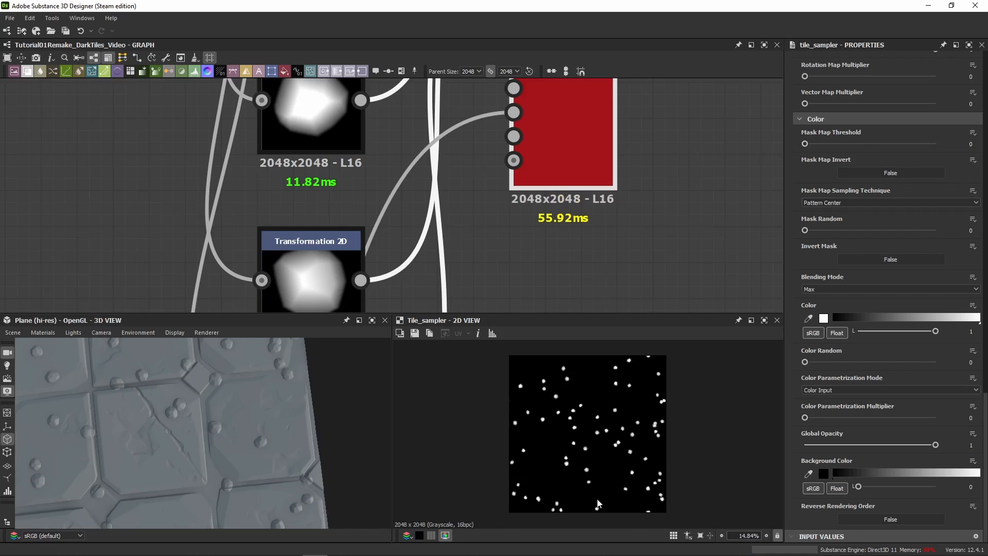
# View the tiles straight from above and examine closely the stones lying in the gap where the tiles meet.
pyautogui.click(101, 332)
pyautogui.click(116, 459)
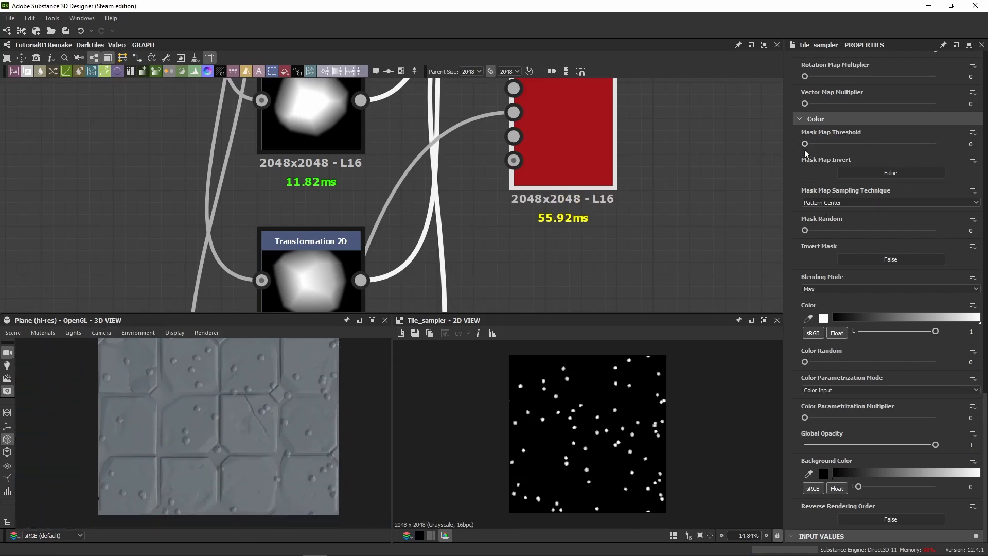
pyautogui.moveTo(804, 144); pyautogui.dragTo(601, 194)
pyautogui.scroll(8, 586, 475)
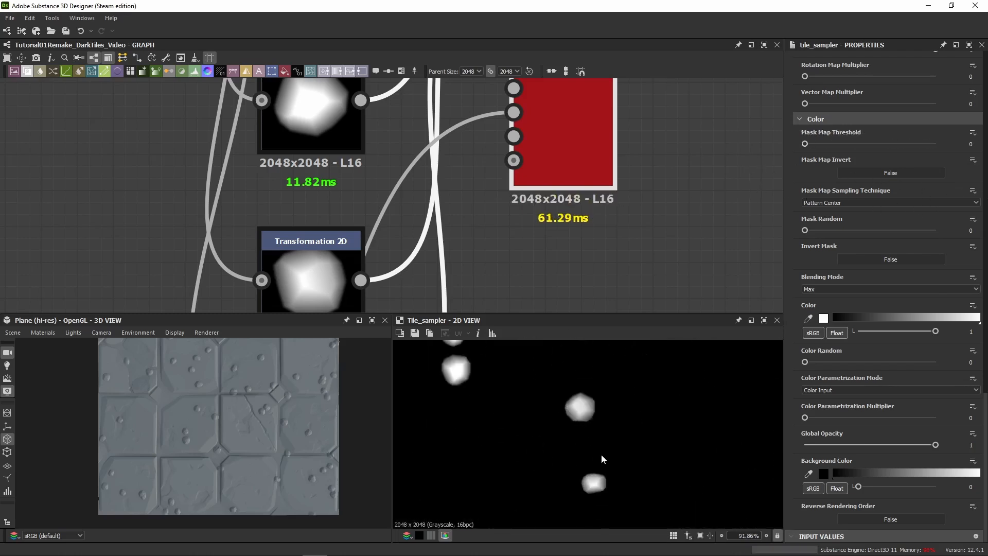
pyautogui.scroll(-7, 592, 452)
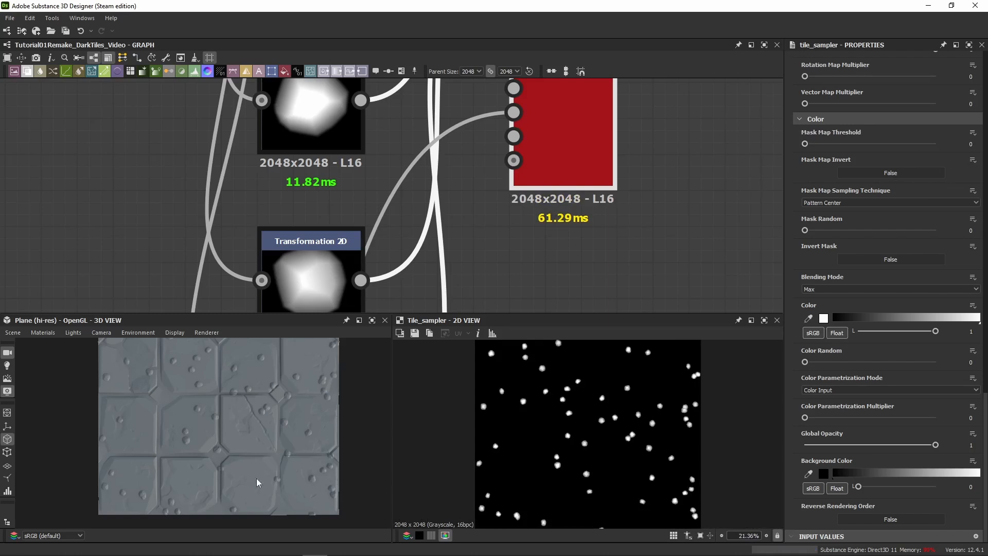
pyautogui.scroll(10, 257, 482)
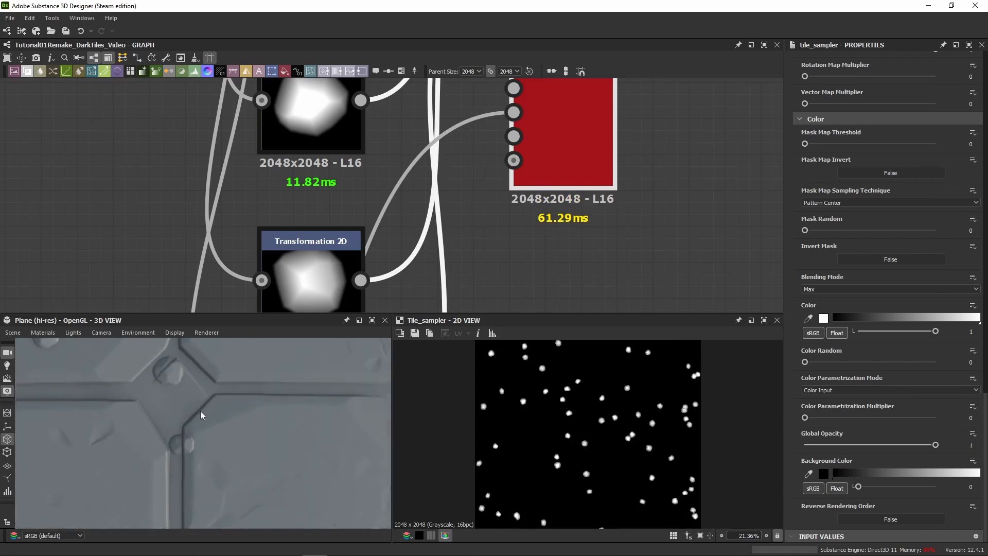
pyautogui.moveTo(200, 410); pyautogui.dragTo(206, 419, button='middle')
pyautogui.scroll(3, 205, 419)
pyautogui.moveTo(189, 383); pyautogui.dragTo(212, 418, button='middle')
pyautogui.scroll(2, 210, 399)
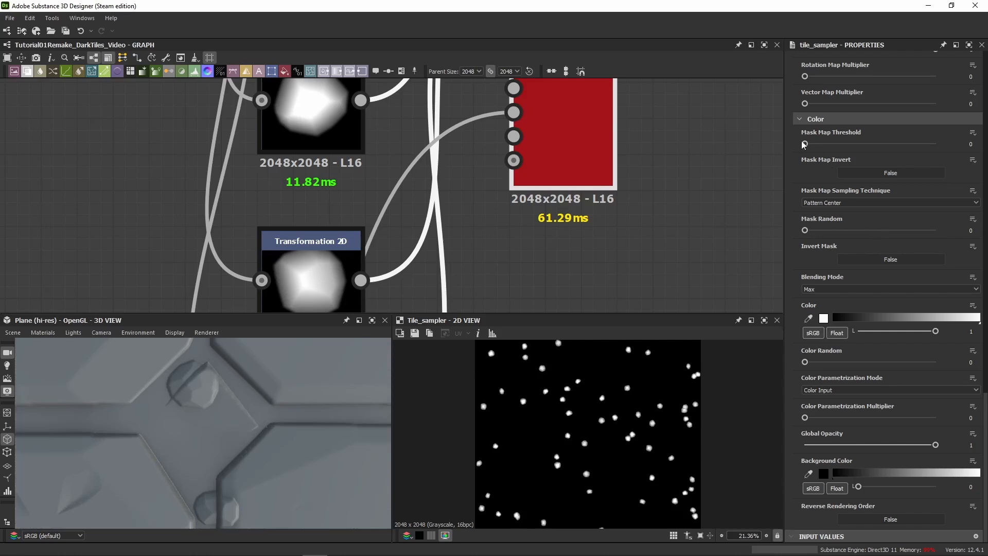
# Compare the stones in the tile gap at Mask Map Threshold 1 and 0, and leave the threshold at 1.
pyautogui.moveTo(828, 143); pyautogui.dragTo(952, 150)
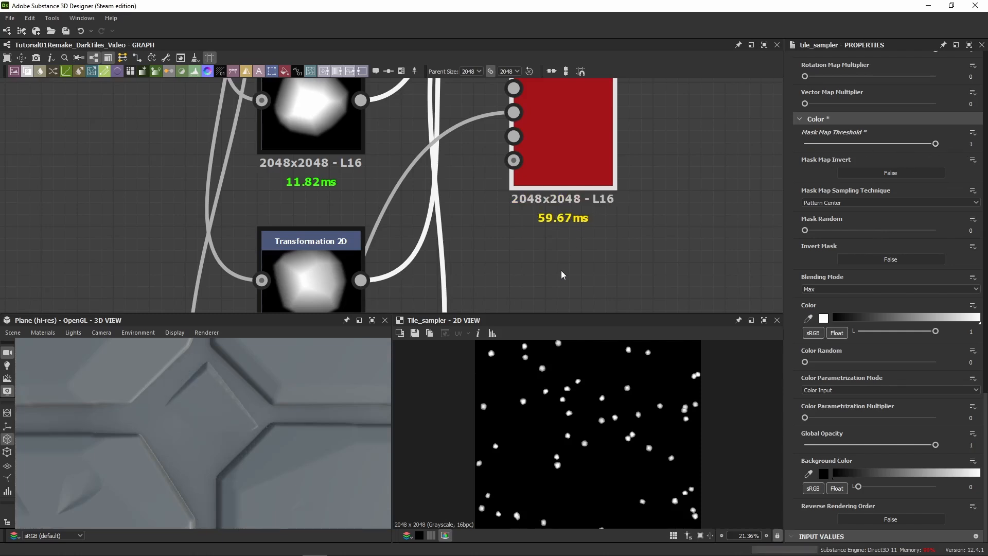
pyautogui.moveTo(936, 144); pyautogui.dragTo(795, 145)
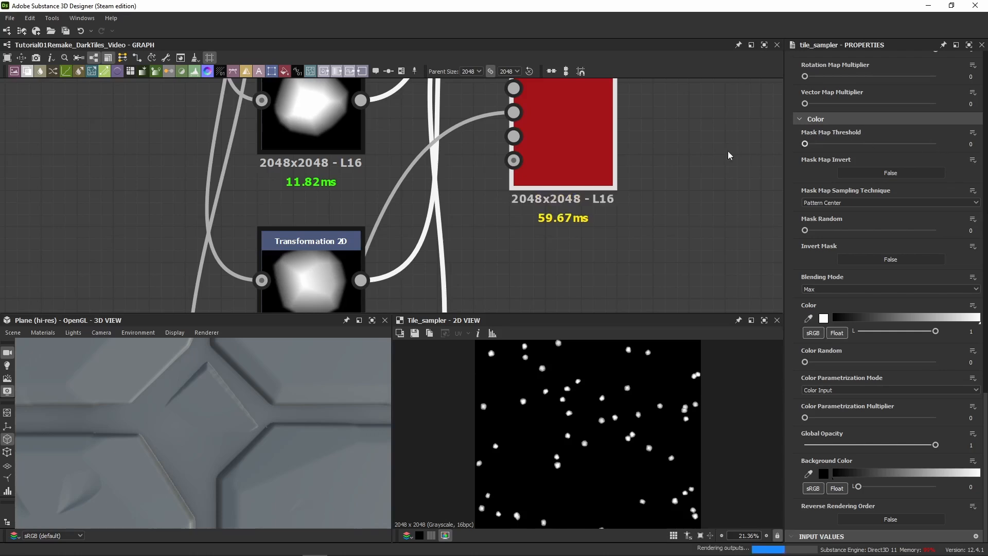
pyautogui.scroll(3, 581, 494)
pyautogui.scroll(5, 583, 490)
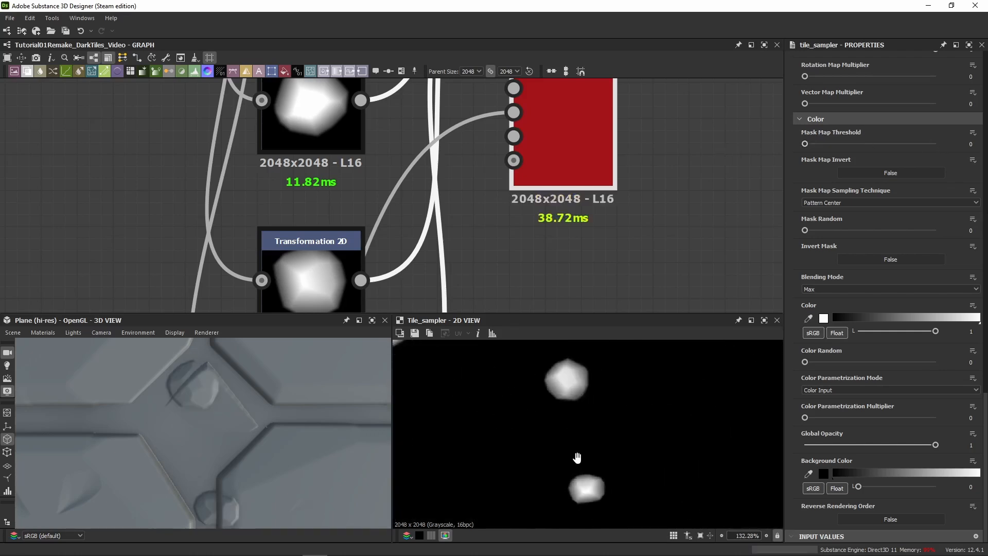
pyautogui.moveTo(805, 145); pyautogui.dragTo(946, 149)
# Preview the subtracting Blend to examine the black gap area of the mask that feeds the Tile Sampler.
pyautogui.moveTo(434, 260); pyautogui.dragTo(479, 108, button='middle')
pyautogui.moveTo(464, 306); pyautogui.dragTo(493, 190, button='middle')
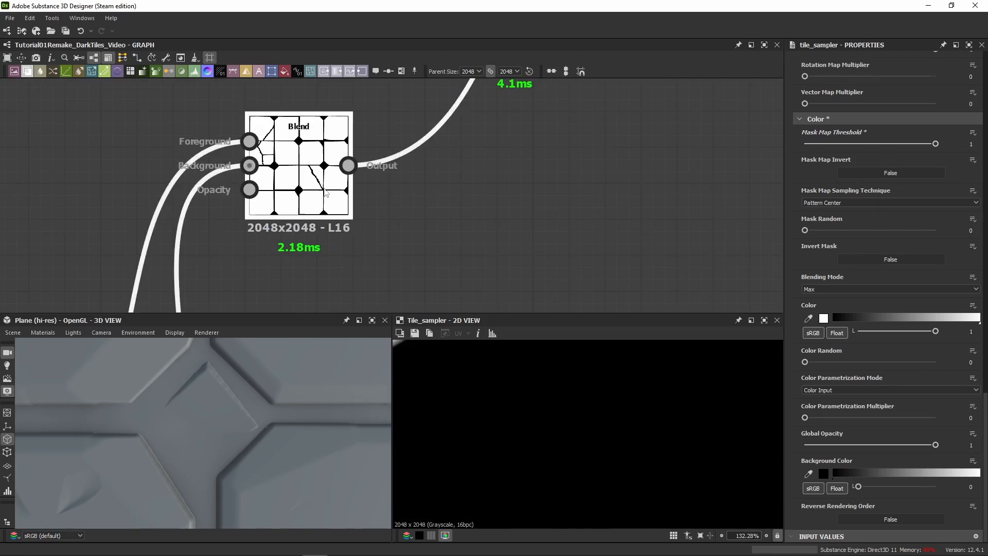
pyautogui.doubleClick(299, 175)
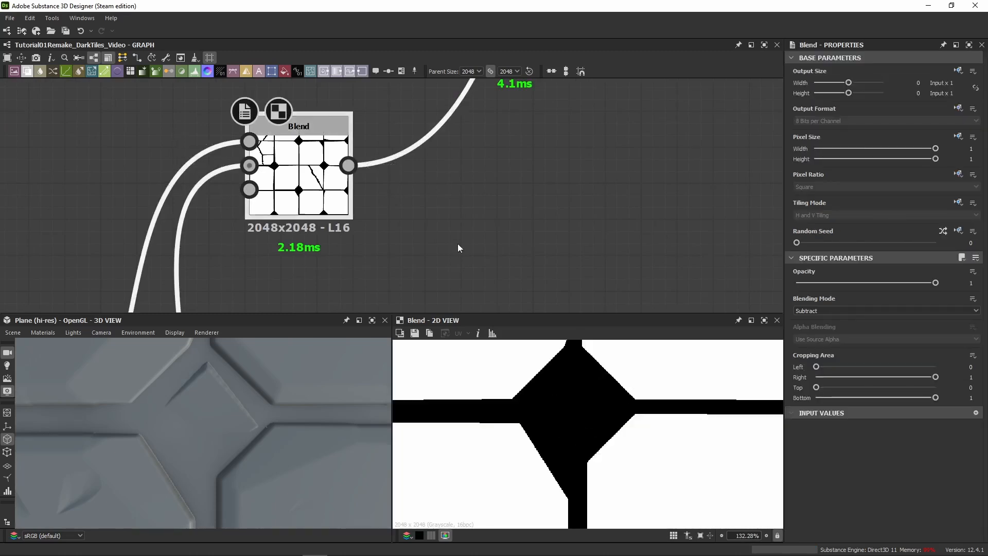
pyautogui.scroll(-1, 459, 247)
pyautogui.scroll(-2, 576, 144)
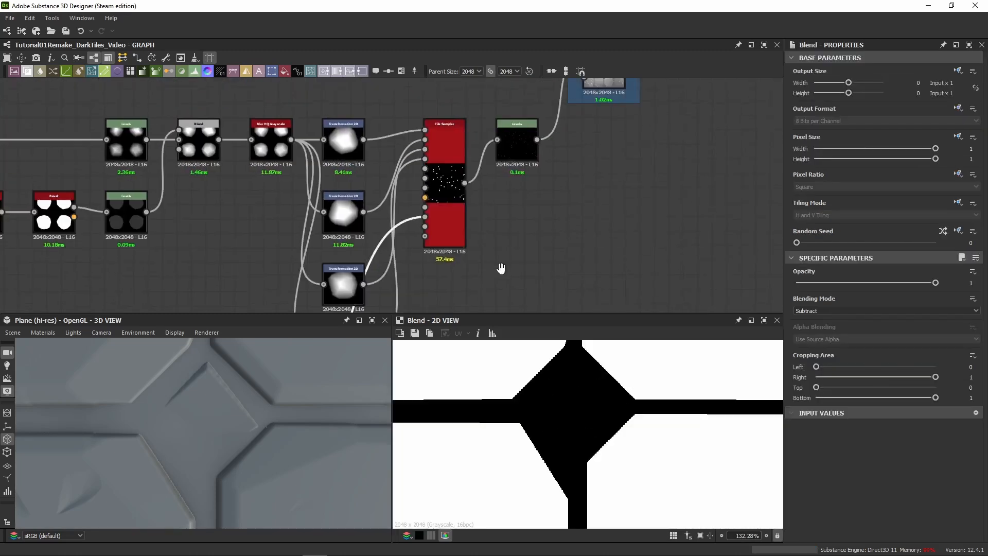
# Preview the Tile Sampler again and switch its Mask Map Threshold to 0 and back to 1 for comparison.
pyautogui.doubleClick(440, 197)
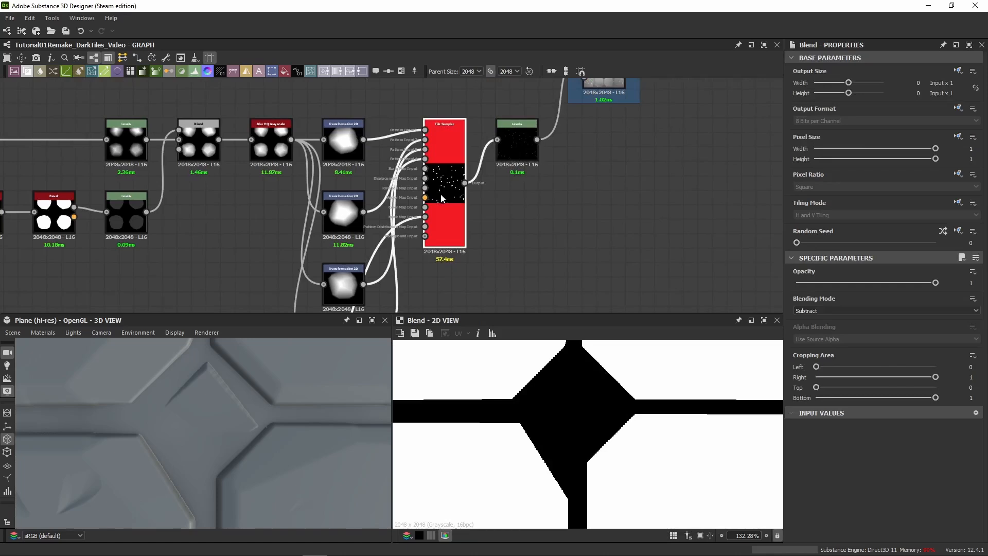
pyautogui.scroll(-15, 816, 291)
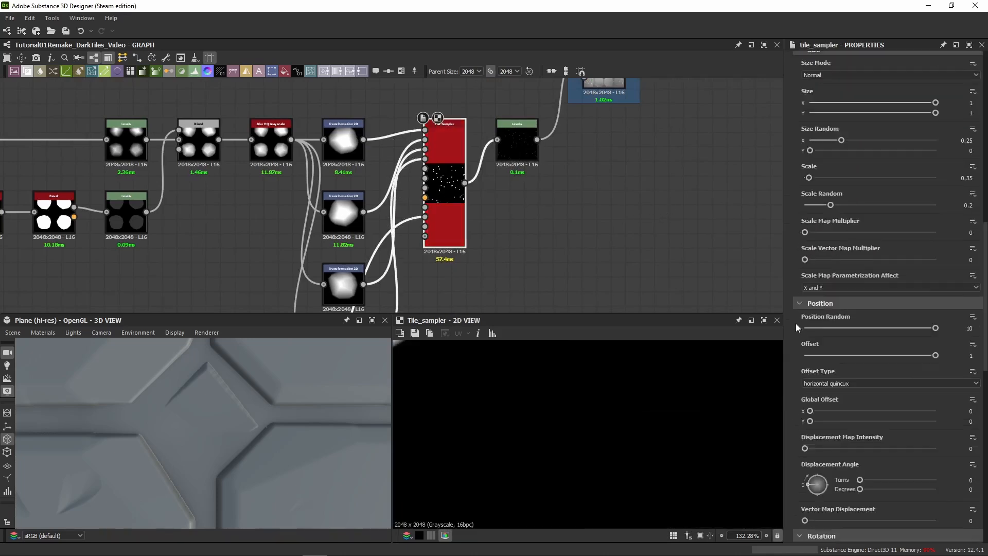
pyautogui.moveTo(935, 268); pyautogui.dragTo(986, 298)
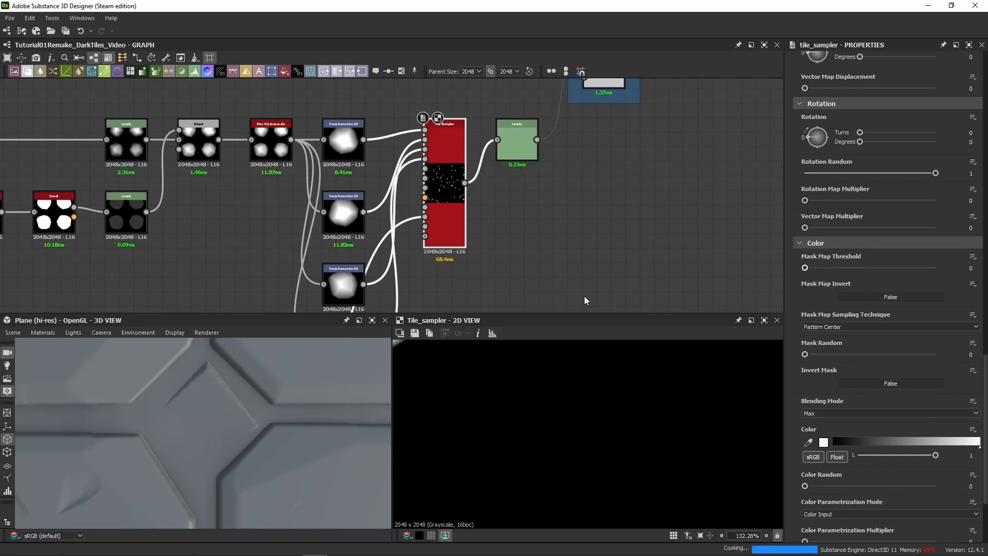
# Set the Tile Sampler's X Amount and Y Amount to 4.
pyautogui.scroll(-5, 495, 256)
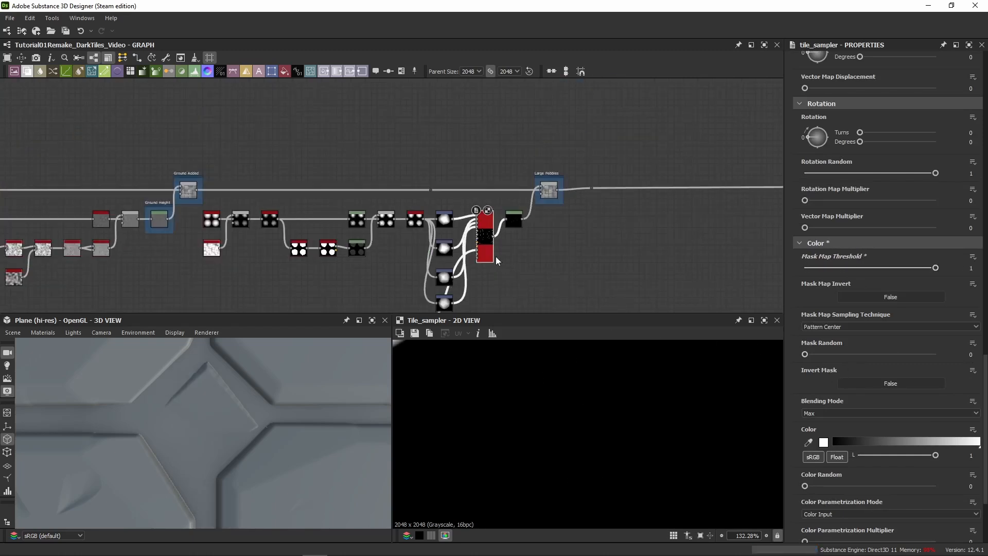
pyautogui.scroll(15, 785, 265)
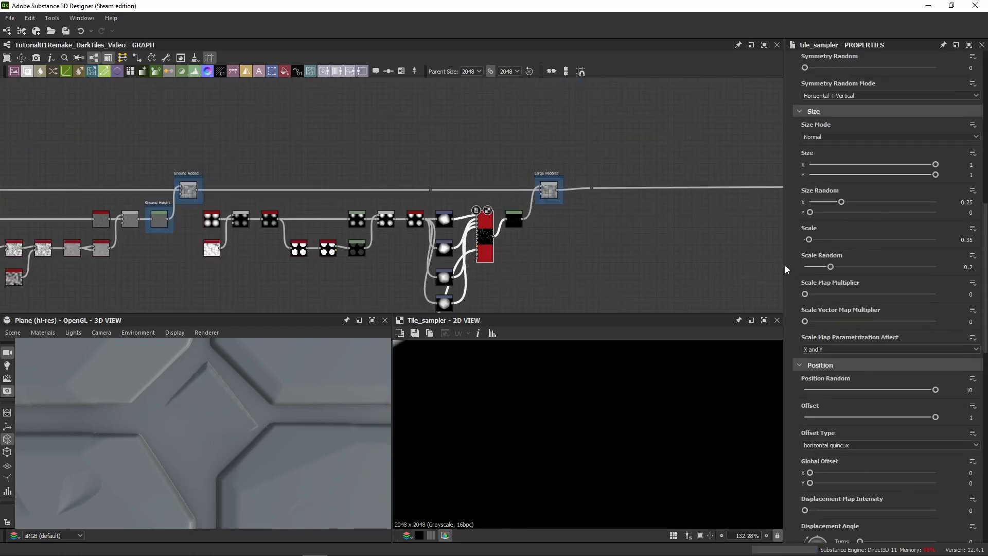
pyautogui.scroll(1, 785, 264)
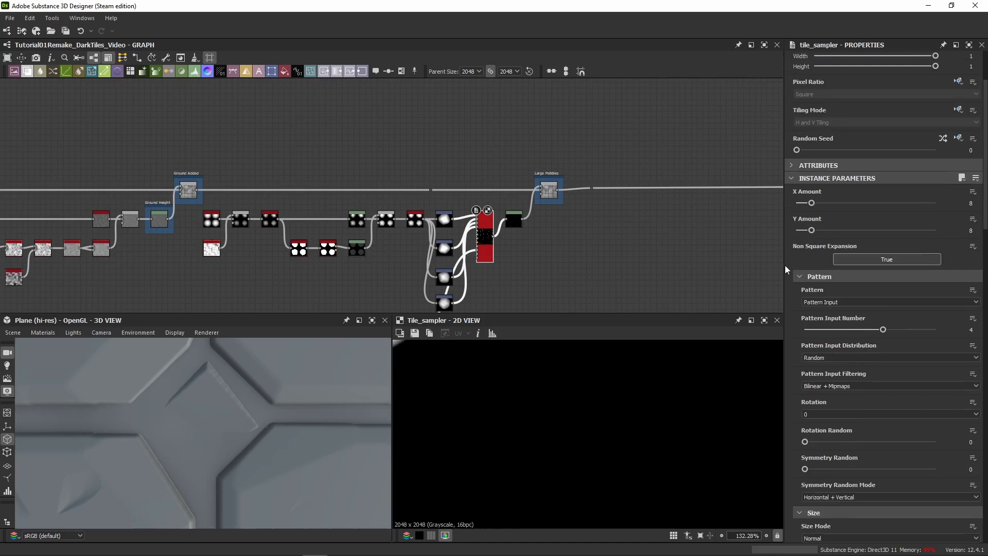
pyautogui.click(967, 202)
pyautogui.write('4')
pyautogui.click(972, 230)
pyautogui.write('4')
pyautogui.press('Return')
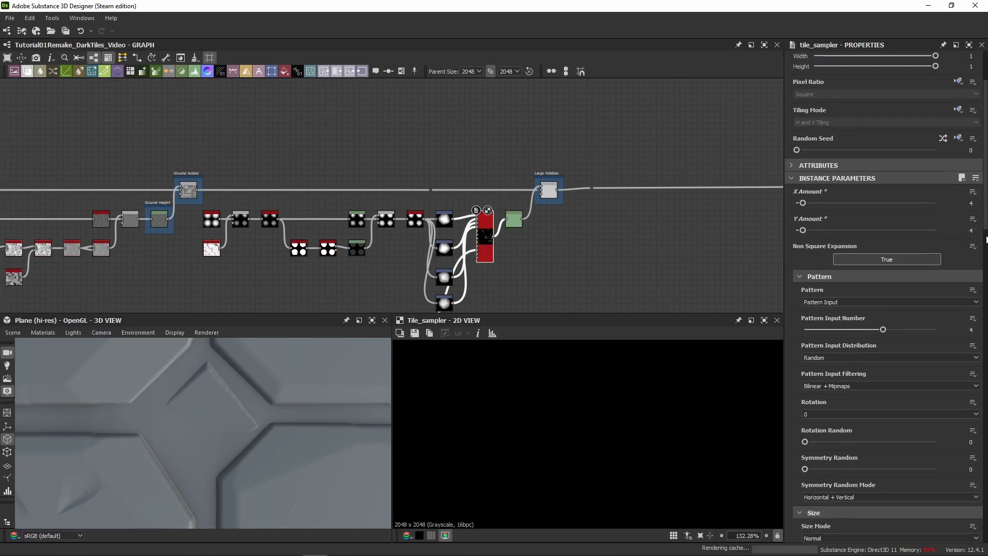
# Preview the Tile Sampler's full pebble pattern and set its Scale to 0.125.
pyautogui.scroll(-4, 787, 317)
pyautogui.scroll(-7, 788, 317)
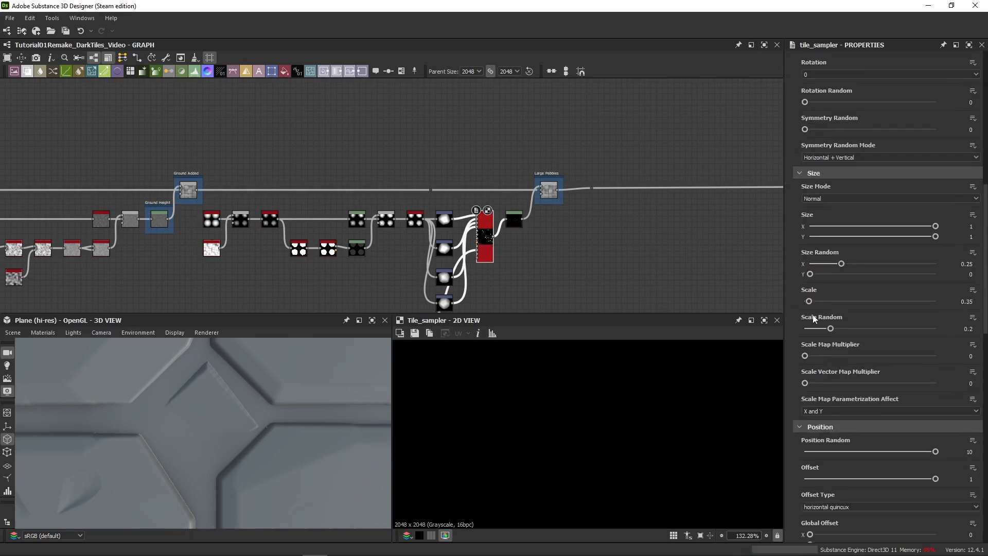
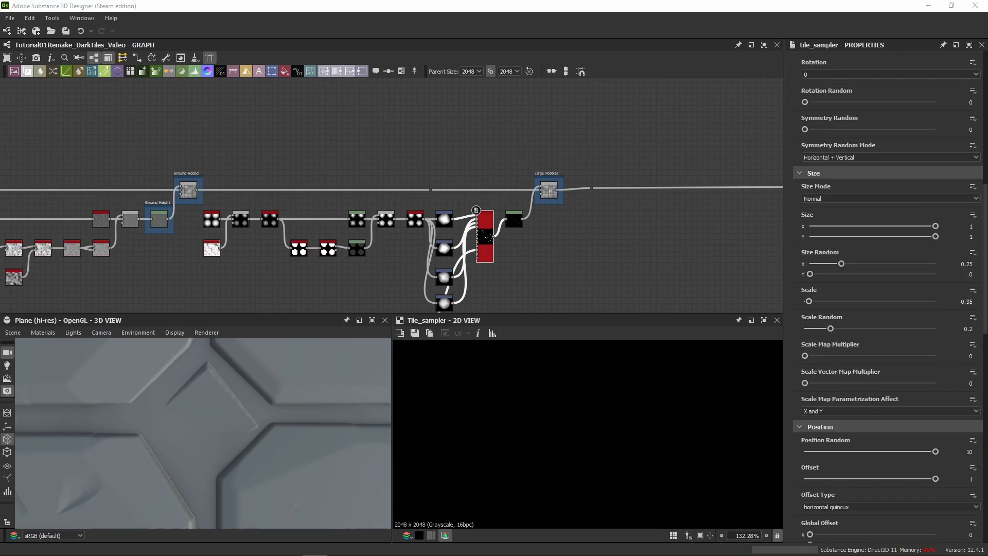
pyautogui.doubleClick(485, 254)
pyautogui.scroll(-9, 514, 392)
pyautogui.press('f')
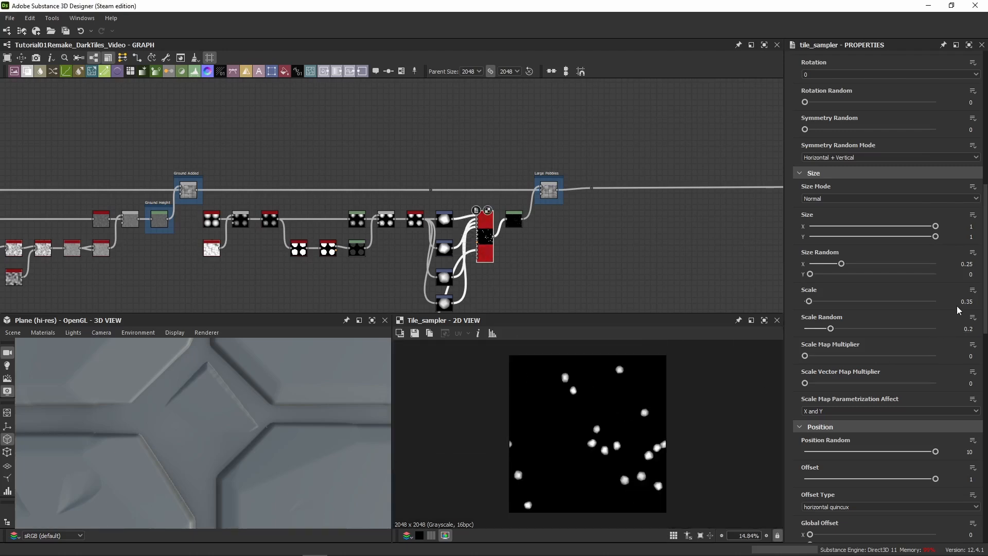
pyautogui.scroll(-10, 222, 418)
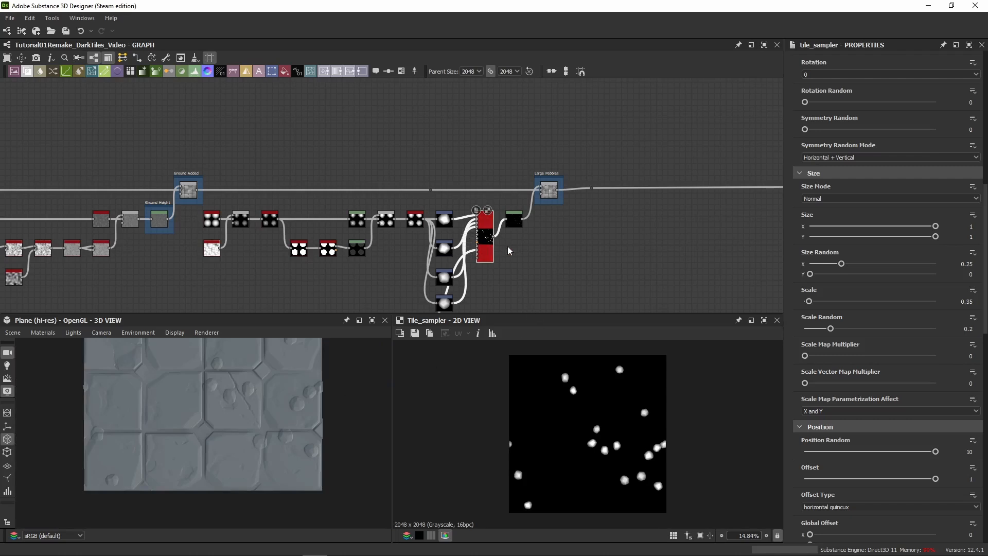
pyautogui.scroll(3, 508, 250)
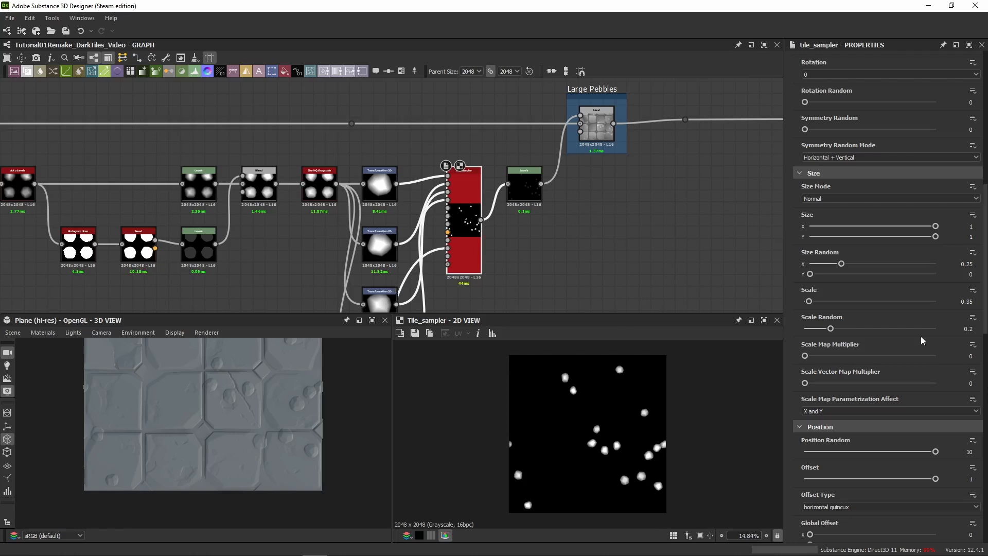
pyautogui.doubleClick(968, 302)
pyautogui.write('0.125')
pyautogui.press('Return')
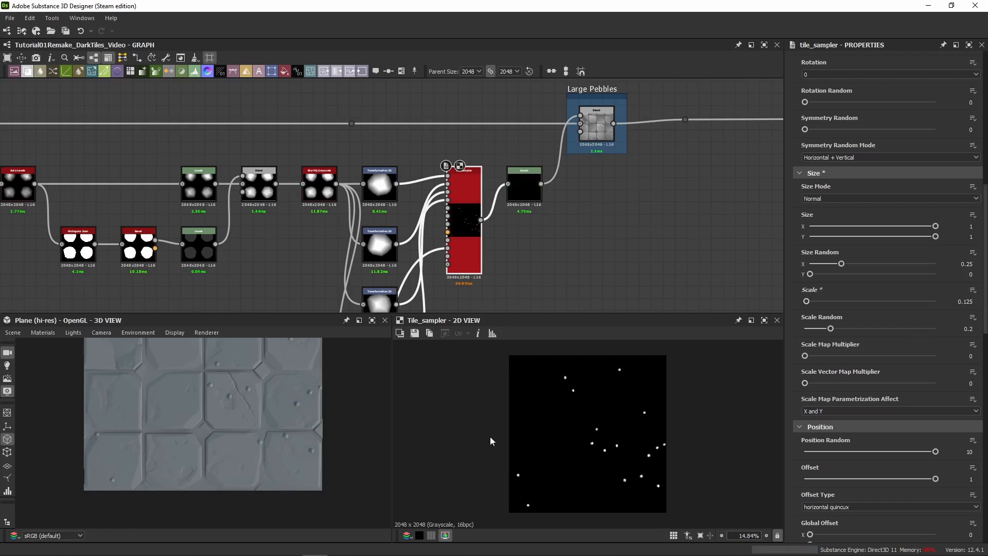
# Try a Mask Map Threshold of 0.96, return it to 1, and examine the small pebbles on the tiles up close.
pyautogui.scroll(4, 211, 425)
pyautogui.scroll(3, 219, 403)
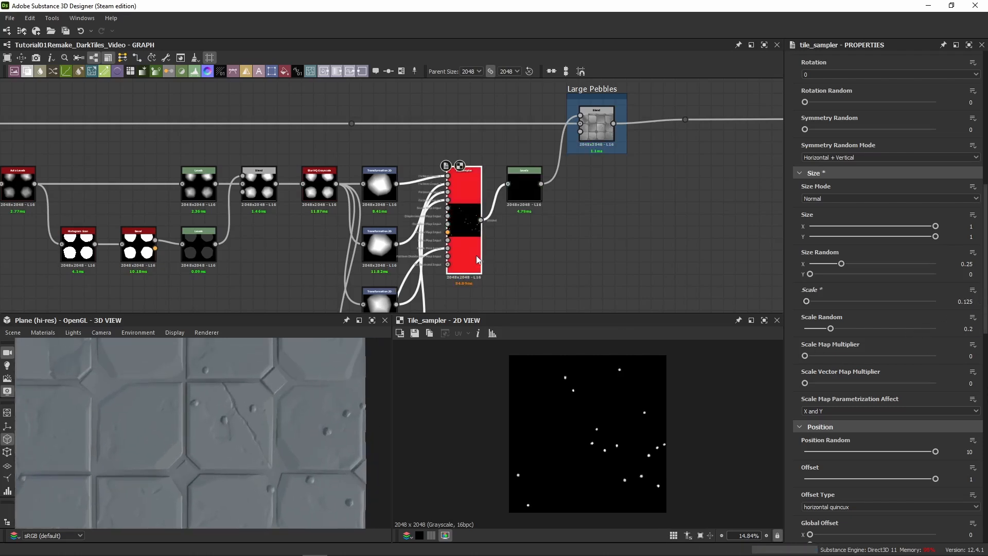
pyautogui.scroll(-12, 793, 375)
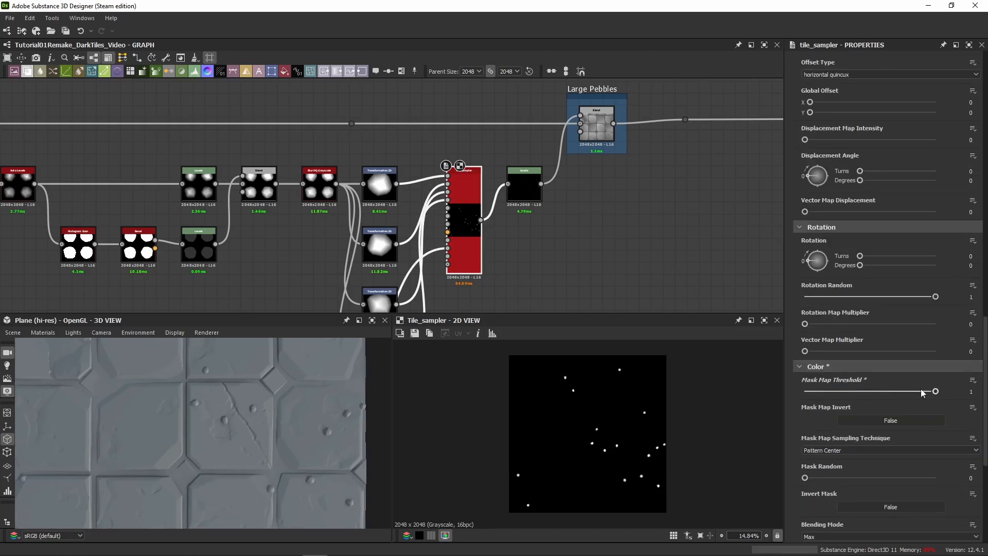
pyautogui.moveTo(921, 388); pyautogui.dragTo(936, 407)
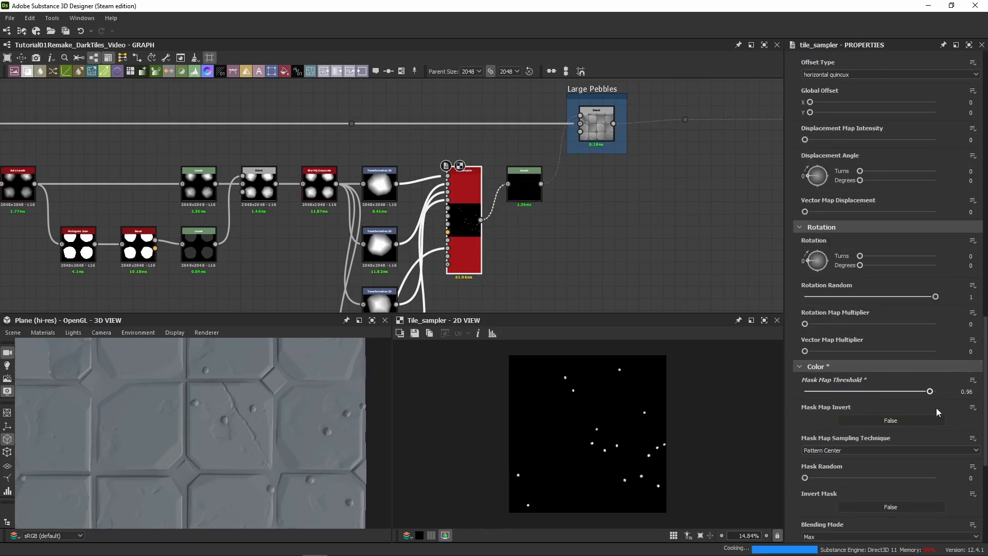
pyautogui.moveTo(452, 286); pyautogui.dragTo(489, 165, button='middle')
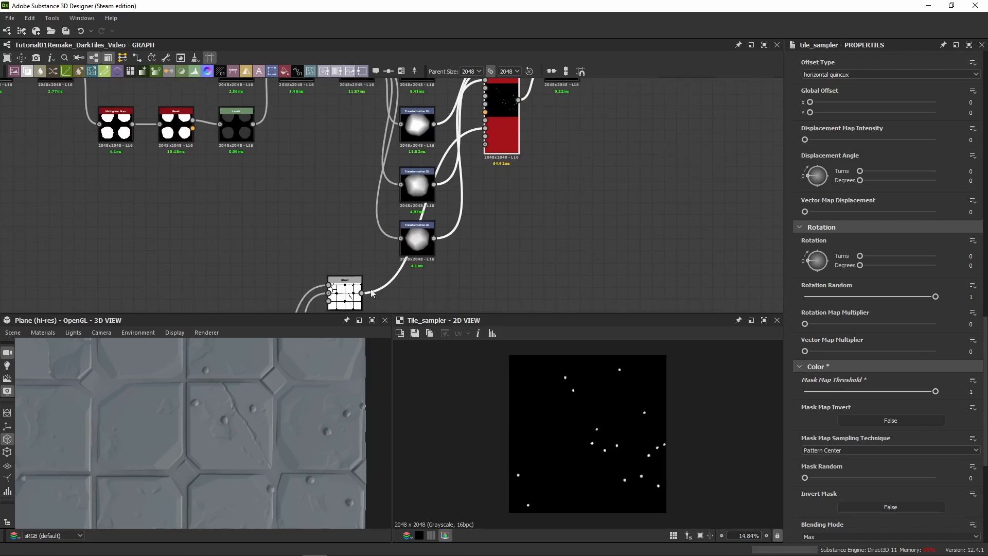
pyautogui.scroll(4, 347, 398)
pyautogui.moveTo(347, 398); pyautogui.dragTo(205, 391, button='middle')
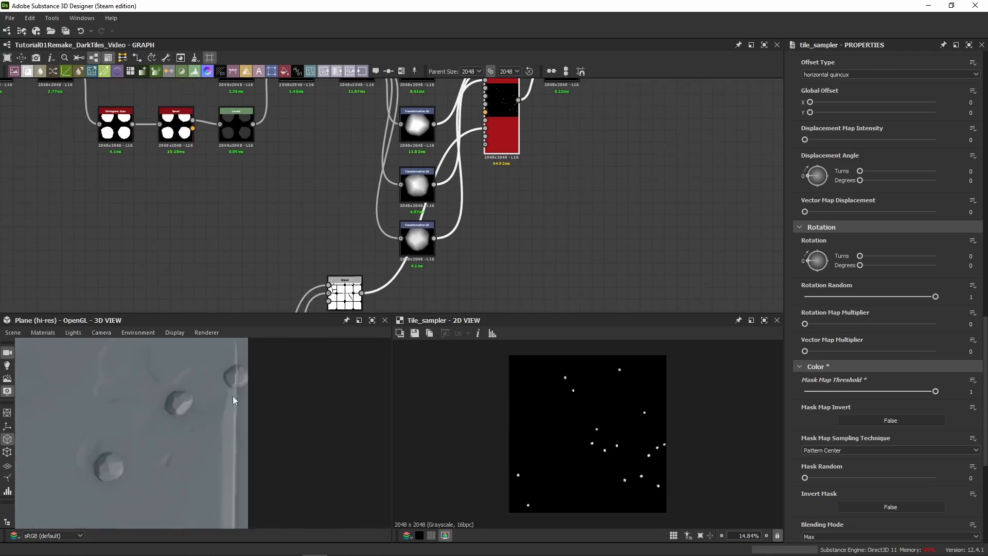
# Preview the subtracting Blend and compare its hard mask edges with the pebble overlapping the tile border.
pyautogui.moveTo(389, 278); pyautogui.dragTo(372, 229, button='middle')
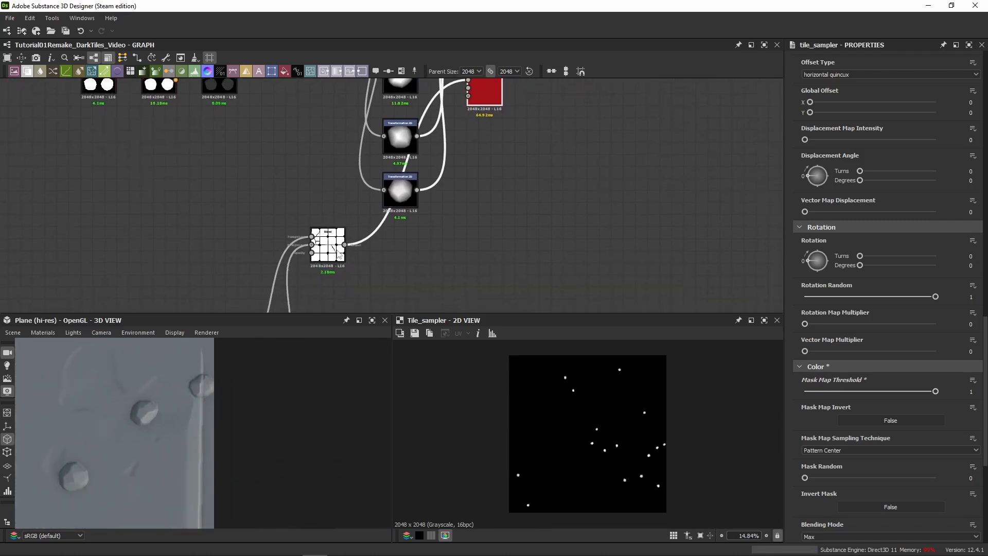
pyautogui.click(327, 246)
pyautogui.scroll(3, 554, 432)
pyautogui.scroll(3, 501, 409)
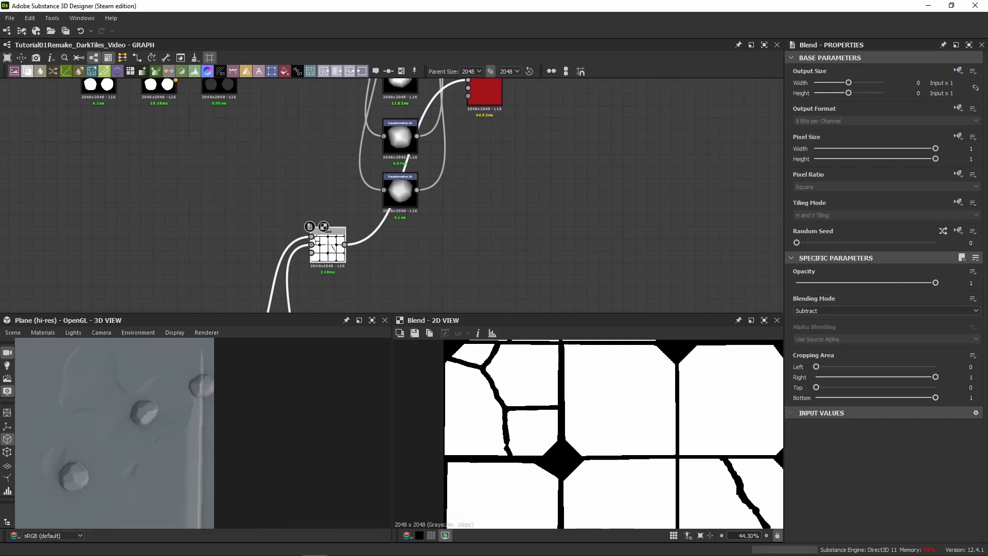
pyautogui.scroll(4, 452, 383)
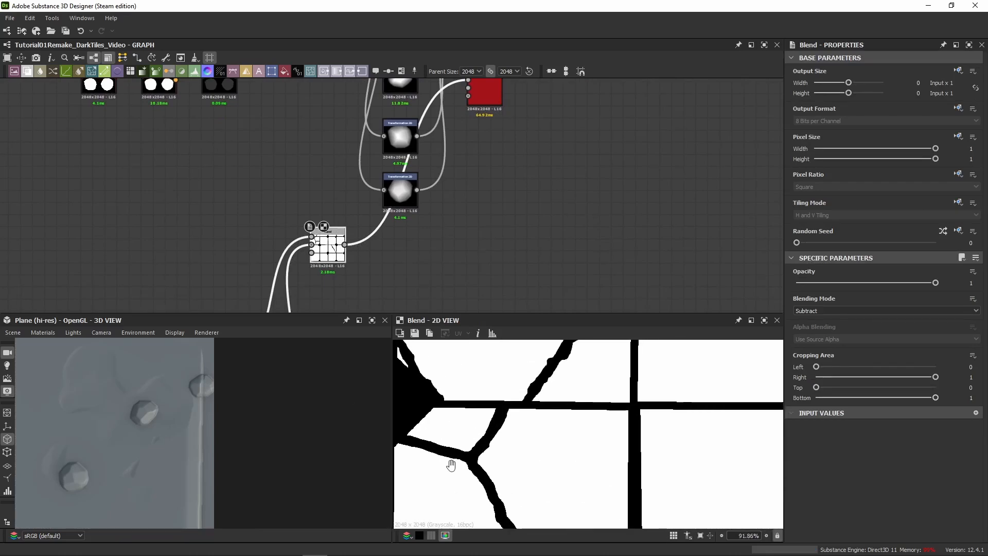
pyautogui.scroll(3, 441, 409)
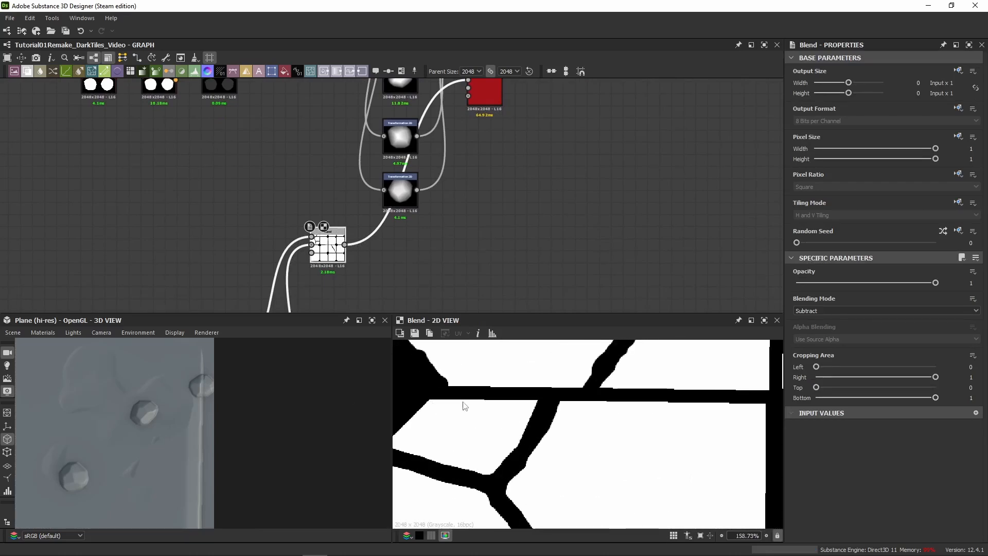
pyautogui.scroll(3, 174, 407)
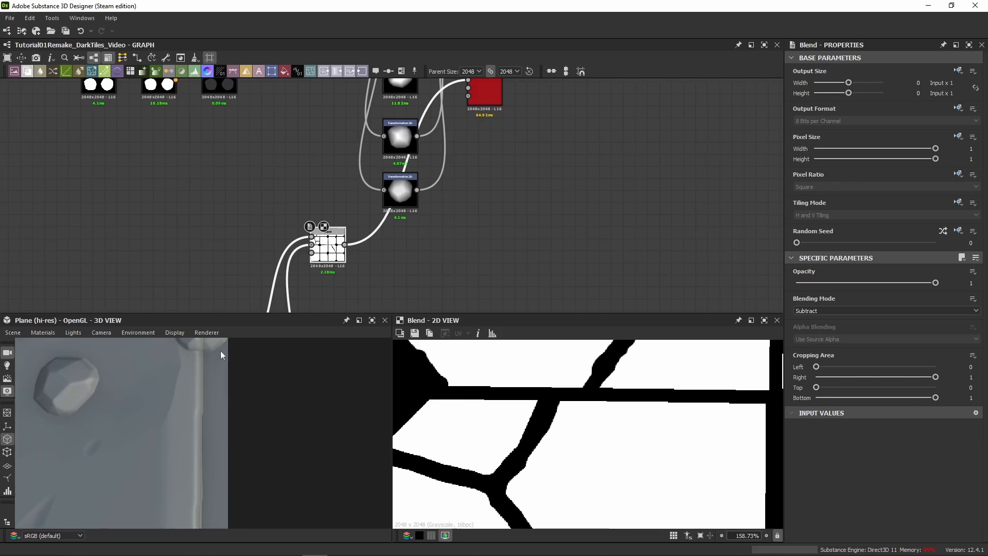
pyautogui.moveTo(218, 356); pyautogui.dragTo(207, 444, button='middle')
pyautogui.scroll(2, 205, 449)
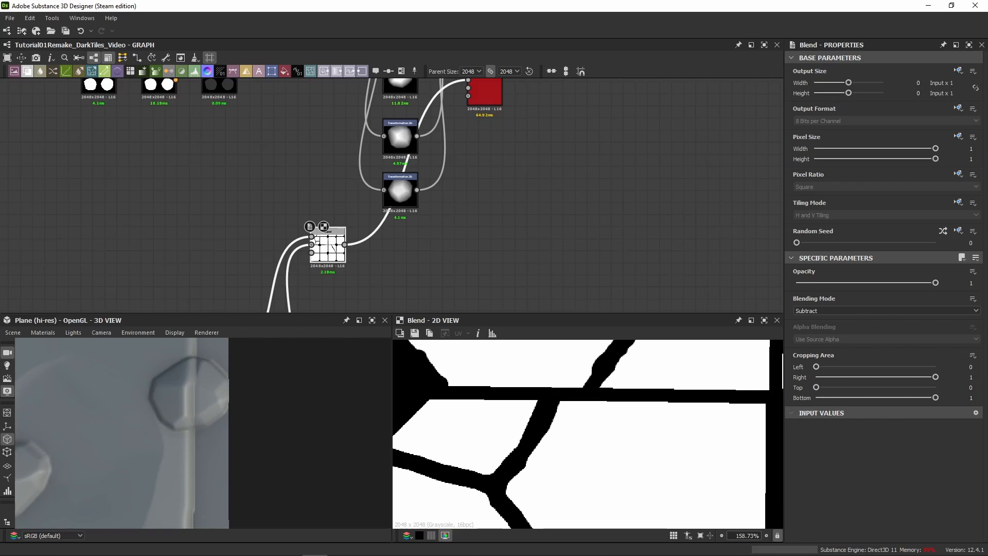
# Place a Non Uniform Blur Grayscale beside the subtracting Blend and feed the Blend into its Grayscale and Blur Map inputs.
pyautogui.moveTo(389, 253); pyautogui.dragTo(442, 233, button='middle')
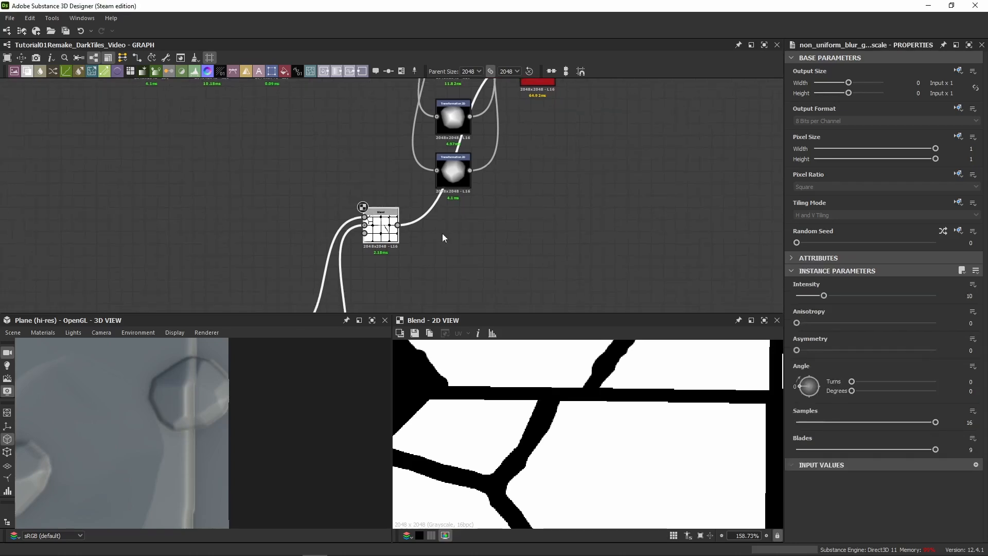
pyautogui.moveTo(397, 189); pyautogui.dragTo(457, 220)
pyautogui.scroll(5, 456, 220)
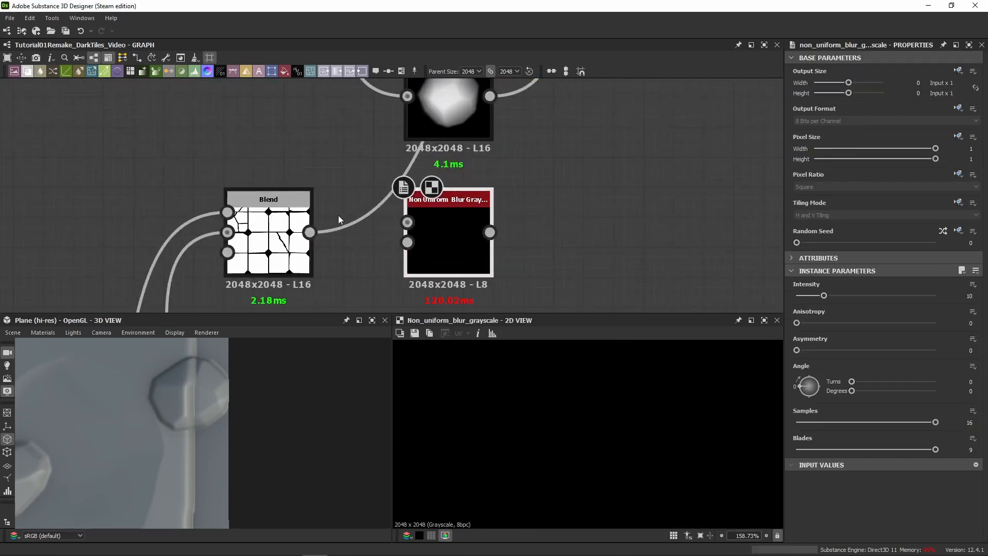
pyautogui.moveTo(310, 232); pyautogui.dragTo(395, 220)
pyautogui.moveTo(310, 232); pyautogui.dragTo(428, 242)
pyautogui.scroll(-8, 551, 384)
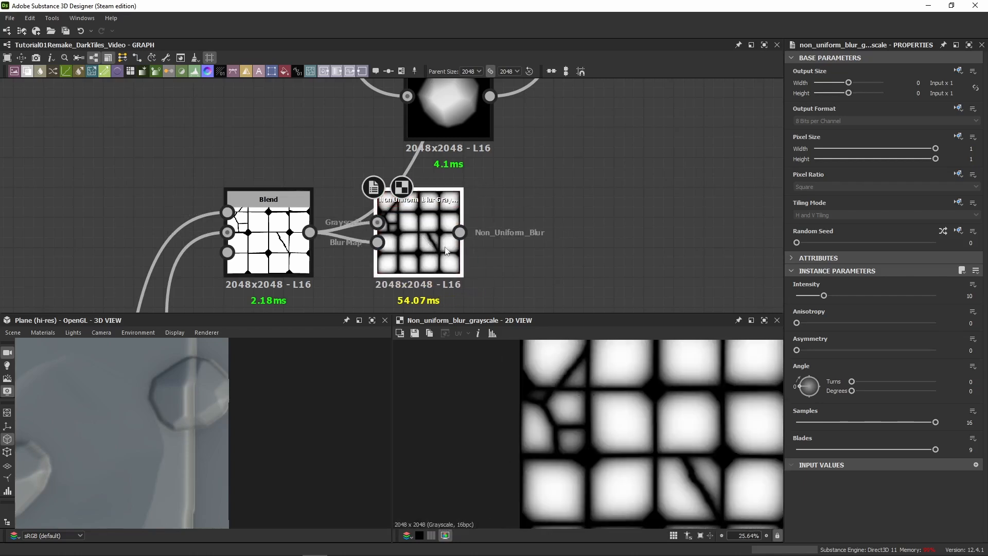
# Add a square Shape node in the empty graph area as a blur demo and set its Scale to 0.35.
pyautogui.moveTo(396, 258); pyautogui.dragTo(385, 130, button='middle')
pyautogui.moveTo(393, 223); pyautogui.dragTo(401, 154, button='middle')
pyautogui.press('space')
pyautogui.write('sha')
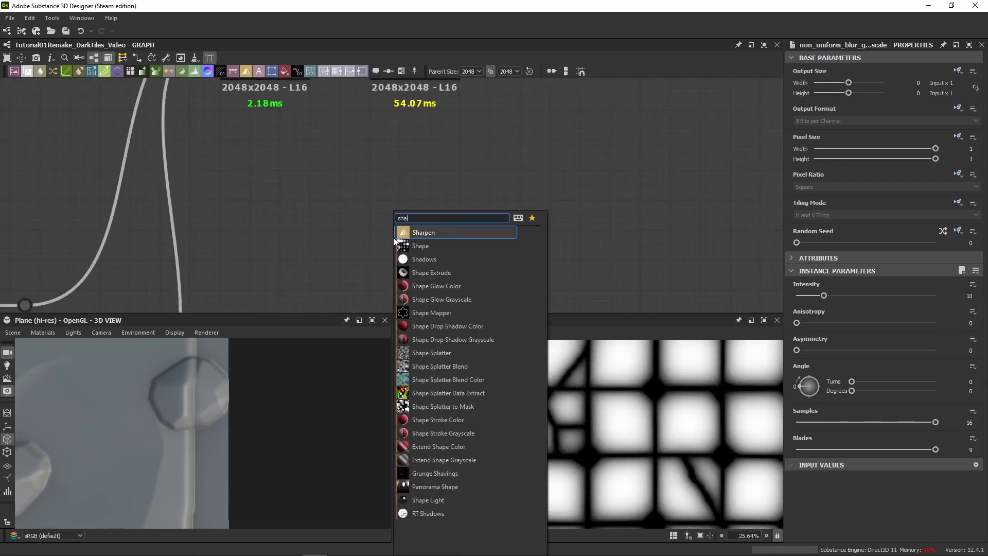
pyautogui.press('Return')
pyautogui.moveTo(863, 351); pyautogui.dragTo(844, 351)
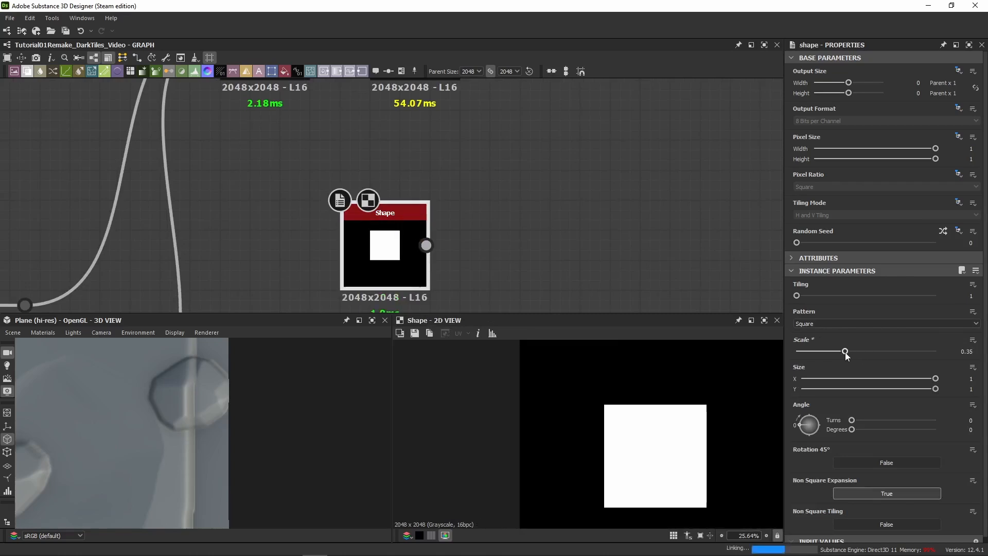
pyautogui.scroll(-3, 411, 265)
pyautogui.scroll(-4, 527, 357)
pyautogui.scroll(4, 407, 230)
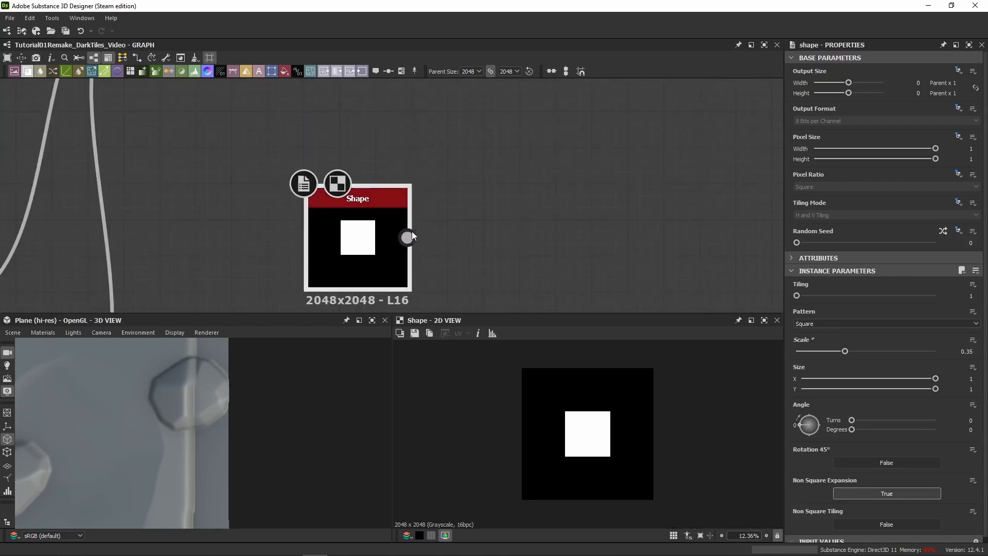
# Add a Non Uniform Blur Grayscale after the Shape and feed the Shape into both its grayscale and blur map inputs.
pyautogui.moveTo(407, 237); pyautogui.dragTo(505, 227)
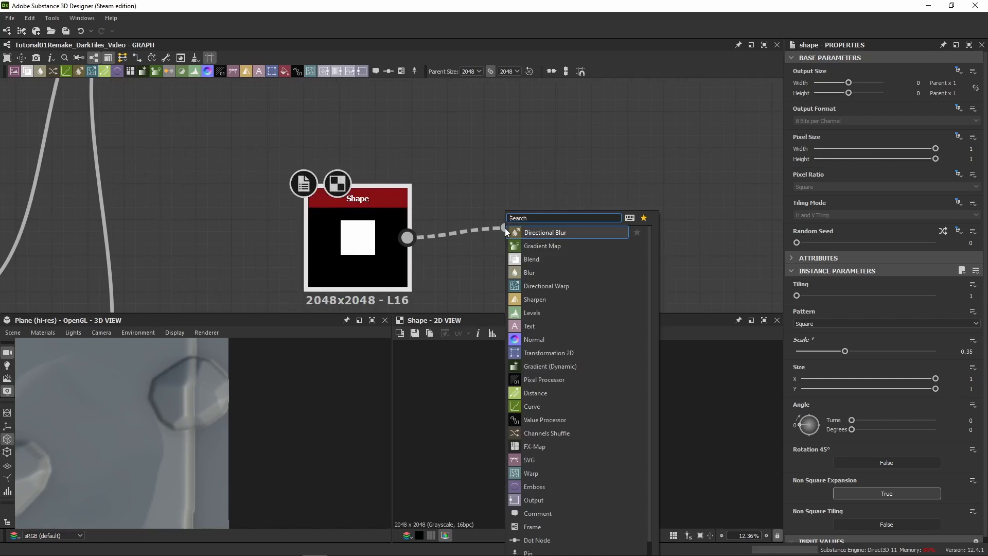
pyautogui.write('blur')
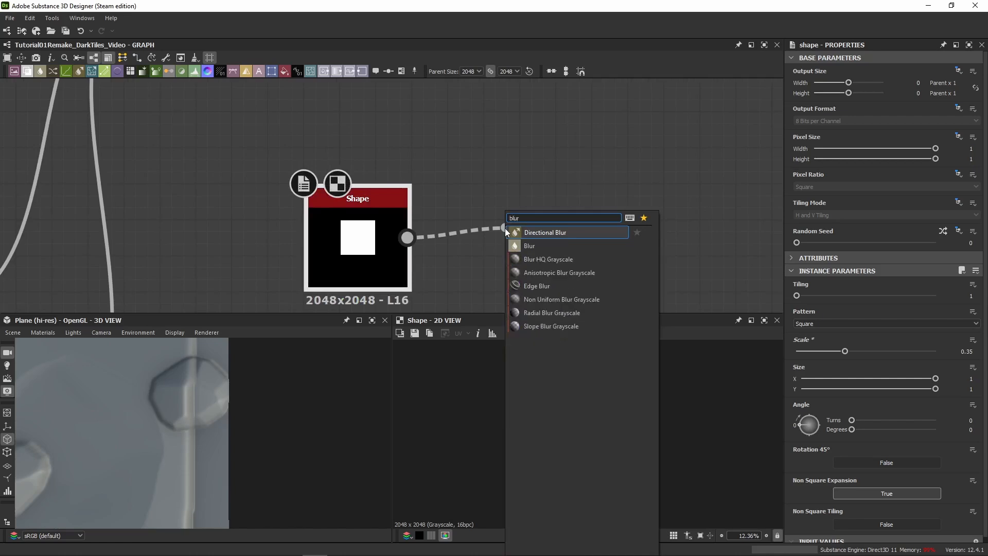
pyautogui.click(588, 300)
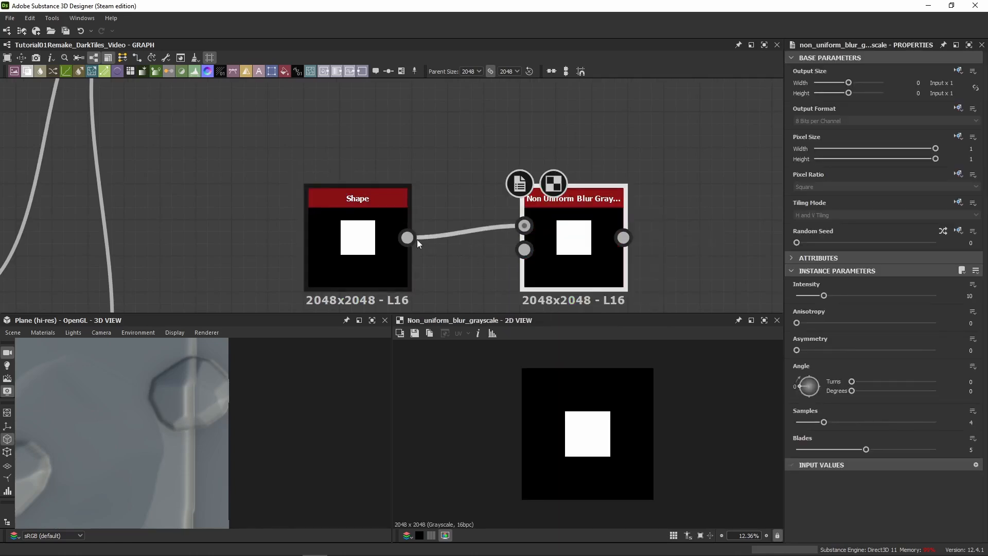
pyautogui.moveTo(406, 238); pyautogui.dragTo(524, 250)
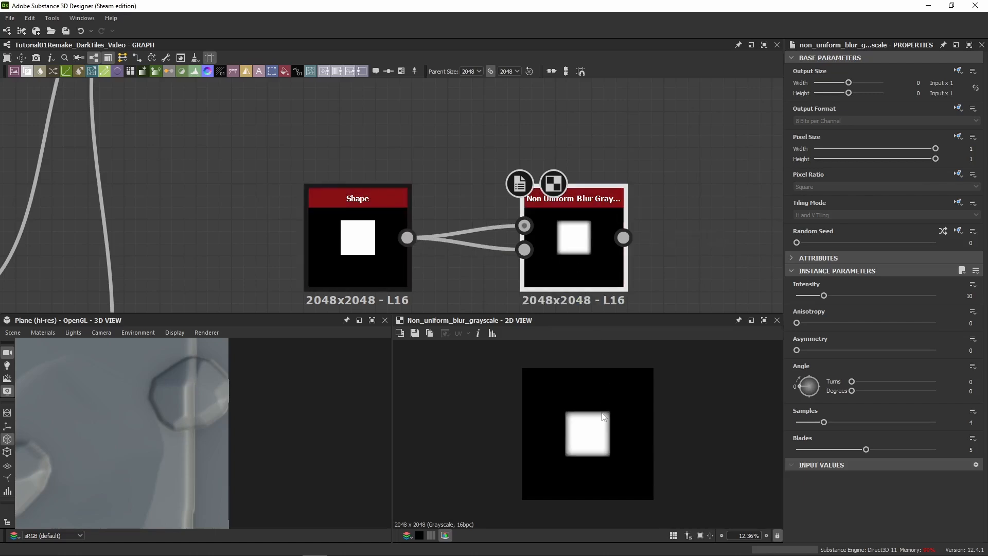
# Set the demo blur's Samples to 16, Blades to 9 and Intensity to 0.
pyautogui.scroll(5, 594, 407)
pyautogui.moveTo(828, 296)
pyautogui.mouseDown()
pyautogui.moveTo(860, 304)
pyautogui.moveTo(805, 304)
pyautogui.moveTo(822, 307)
pyautogui.mouseUp()
pyautogui.moveTo(823, 422); pyautogui.dragTo(935, 422)
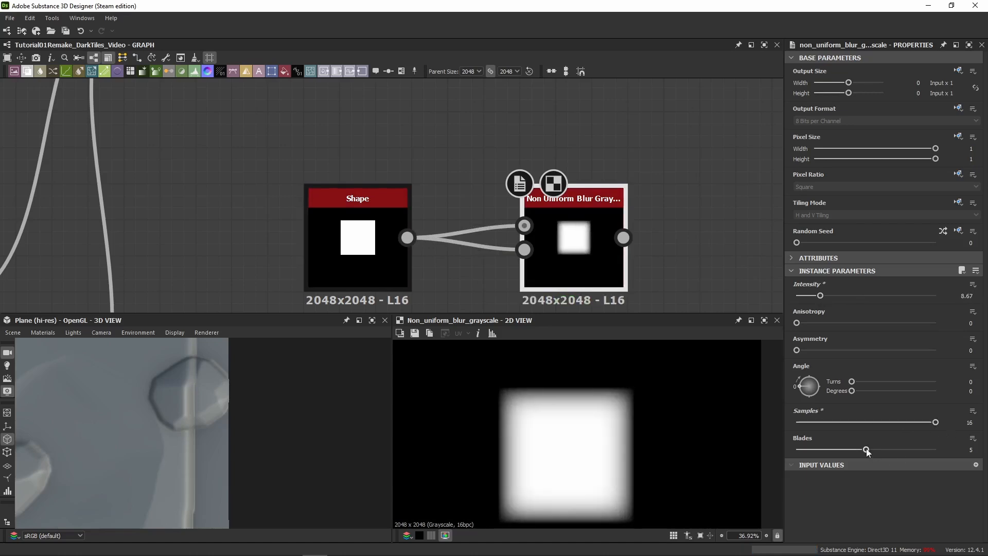
pyautogui.moveTo(866, 449); pyautogui.dragTo(935, 449)
pyautogui.moveTo(833, 301); pyautogui.dragTo(783, 324)
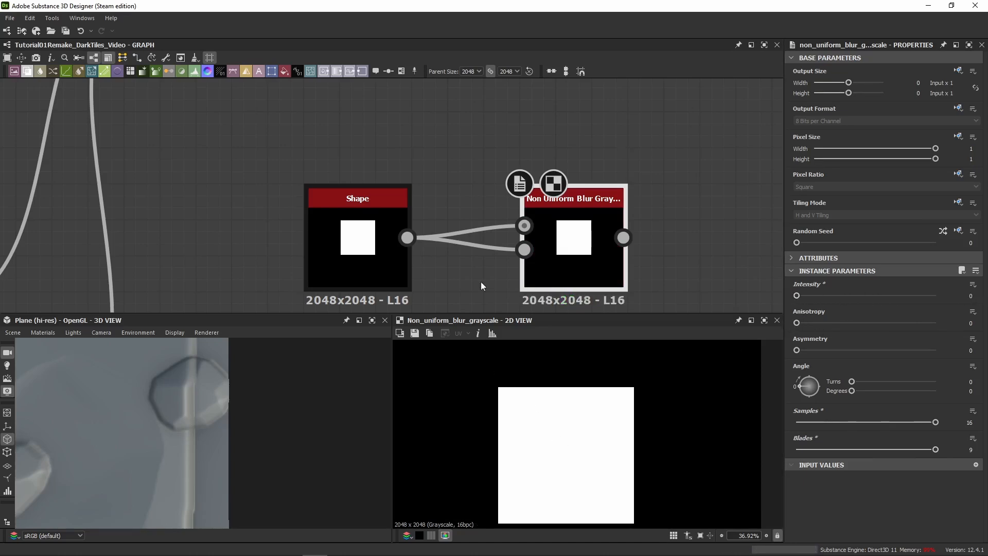
# Inspect the demo square's unblurred edge, and raise the blur Intensity to about 3.87 to compare the inward fade.
pyautogui.scroll(10, 507, 396)
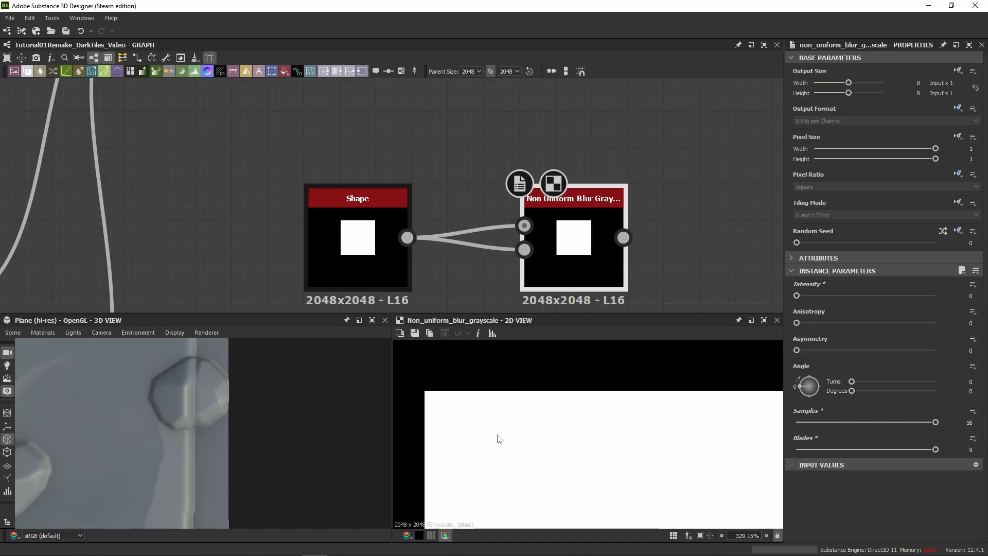
pyautogui.moveTo(797, 296); pyautogui.dragTo(767, 298)
pyautogui.scroll(3, 532, 393)
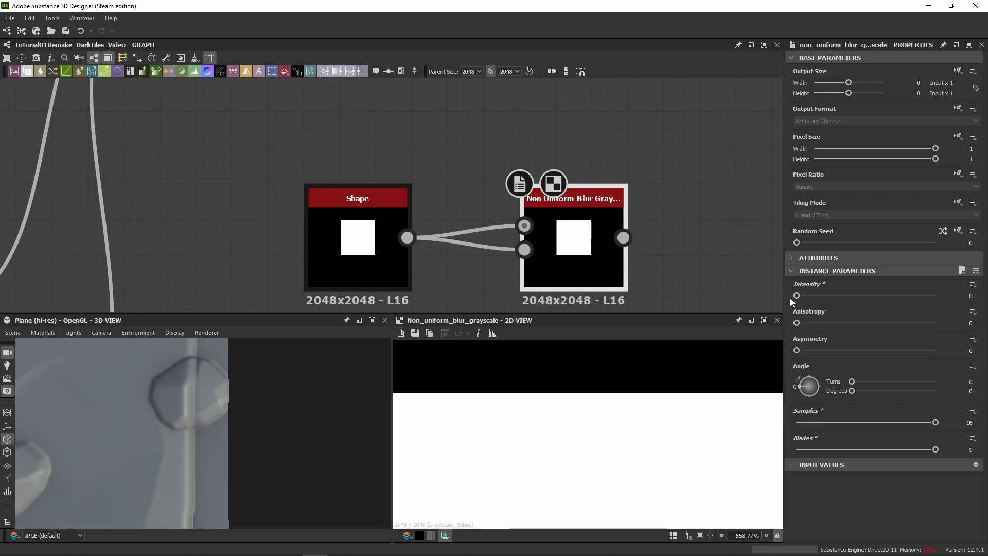
pyautogui.moveTo(798, 296); pyautogui.dragTo(806, 296)
pyautogui.scroll(-5, 633, 473)
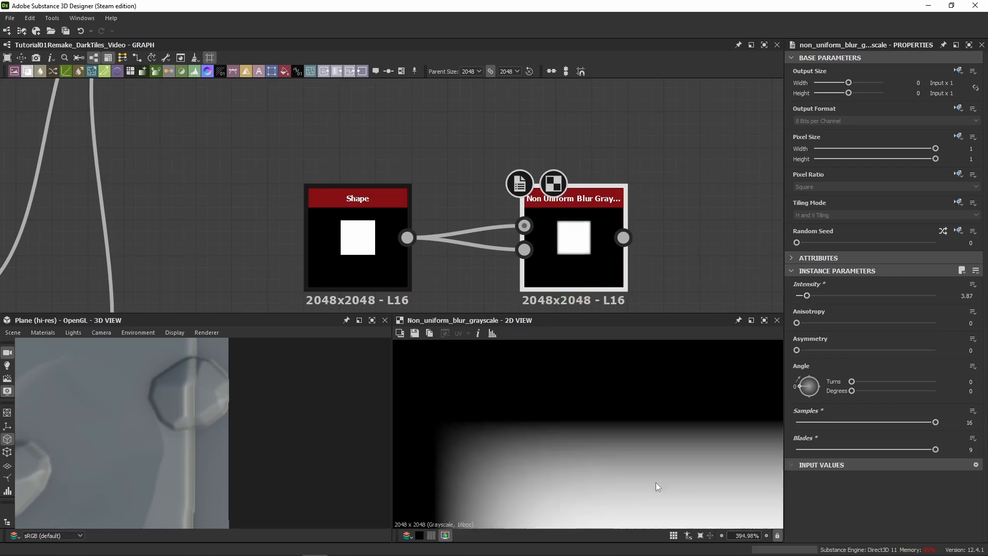
# Delete the demo Shape and its Non Uniform Blur Grayscale node.
pyautogui.scroll(-2, 609, 462)
pyautogui.moveTo(661, 154); pyautogui.dragTo(326, 311)
pyautogui.press('Delete')
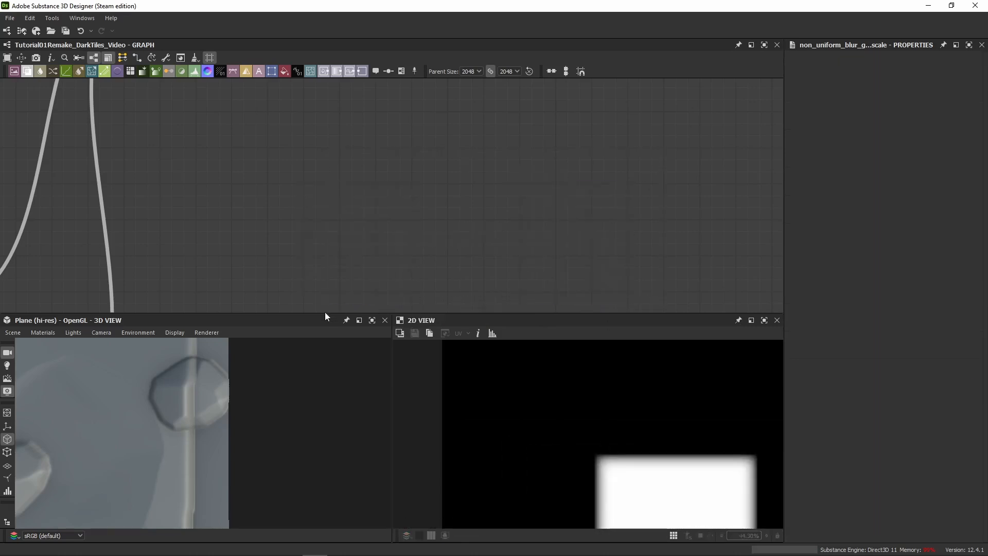
# Preview the Non Uniform Blur Grayscale fed by the subtracting Blend and examine its softened tile edges.
pyautogui.scroll(-6, 355, 268)
pyautogui.moveTo(364, 209); pyautogui.dragTo(324, 171, button='middle')
pyautogui.scroll(5, 337, 113)
pyautogui.doubleClick(342, 234)
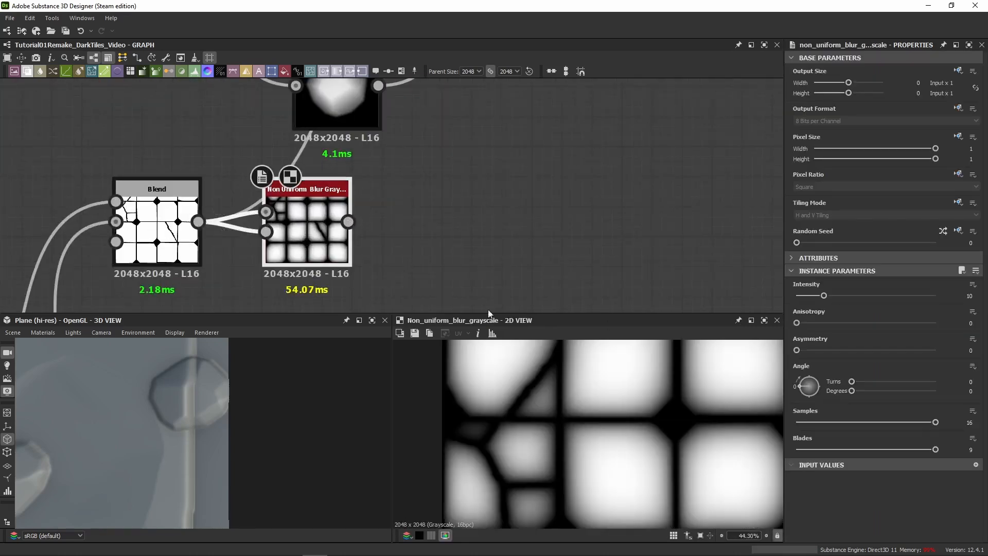
pyautogui.scroll(1, 536, 431)
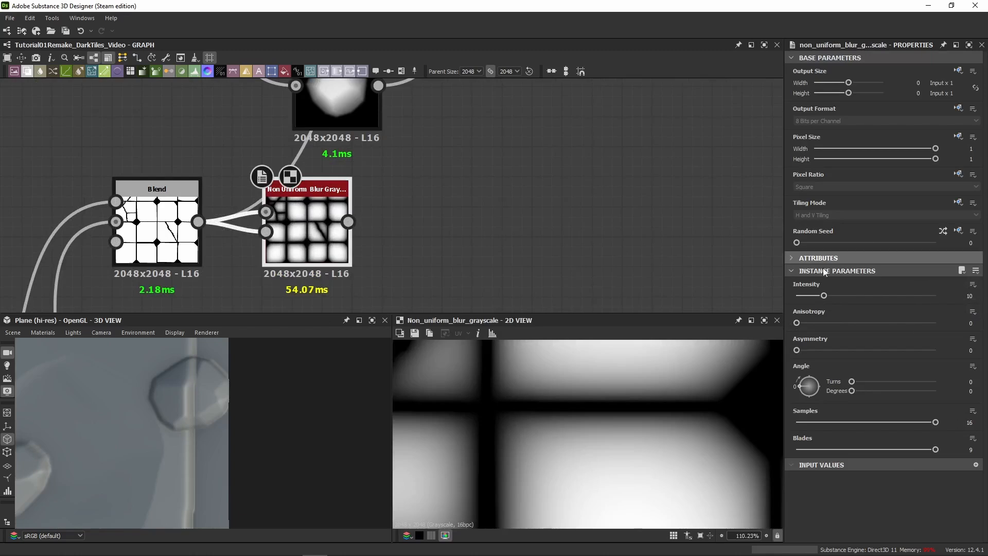
# Try a lower Intensity on the Non Uniform Blur Grayscale, undo it, and inspect the blurred tile edges.
pyautogui.moveTo(821, 296); pyautogui.dragTo(806, 297)
pyautogui.hotkey('ctrl', 'z')
pyautogui.scroll(-4, 532, 443)
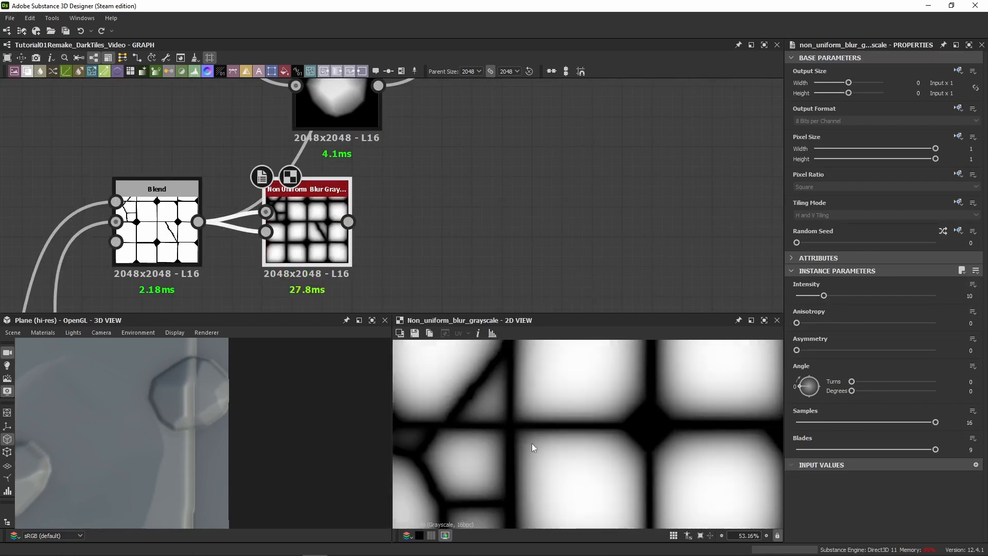
pyautogui.scroll(9, 541, 437)
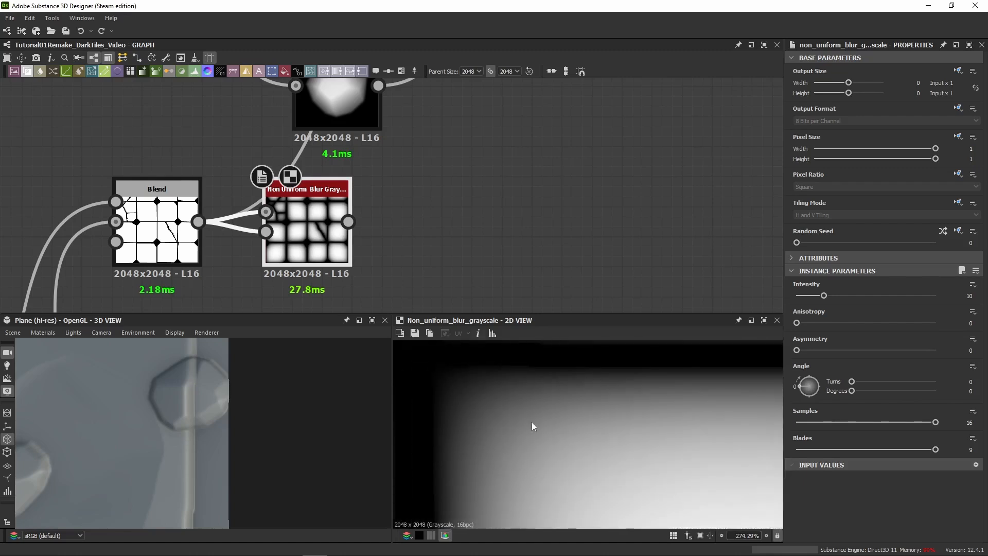
# Add a Levels node after the Non Uniform Blur Grayscale and try raising its black input level.
pyautogui.moveTo(348, 222); pyautogui.dragTo(472, 224)
pyautogui.write('level')
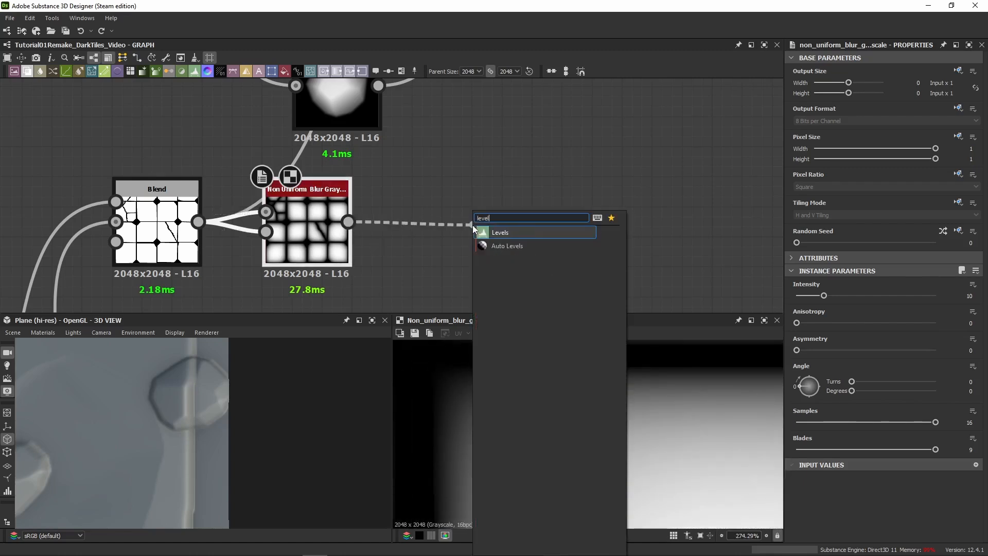
pyautogui.press('Return')
pyautogui.moveTo(523, 234); pyautogui.dragTo(468, 234)
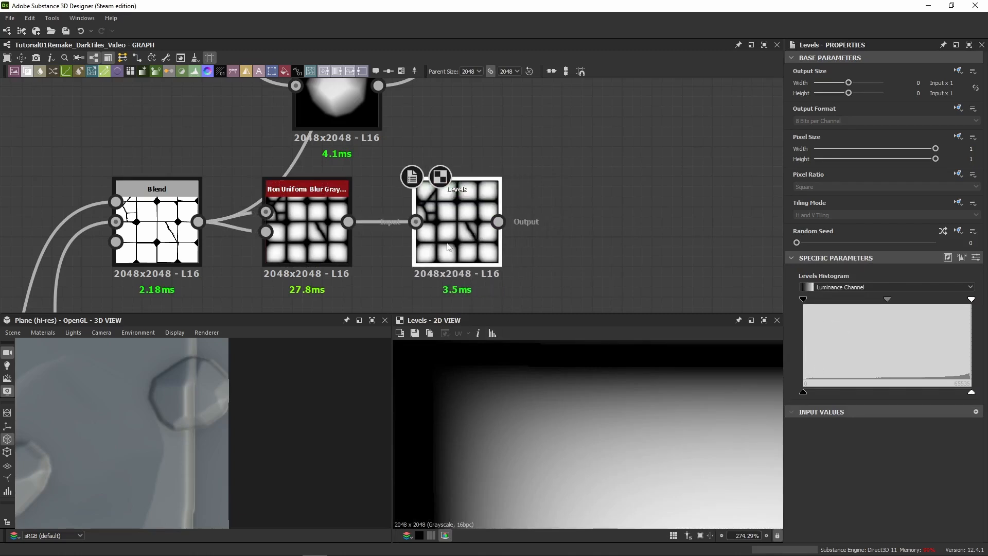
pyautogui.moveTo(804, 303); pyautogui.dragTo(755, 304)
pyautogui.moveTo(401, 279); pyautogui.dragTo(401, 206, button='middle')
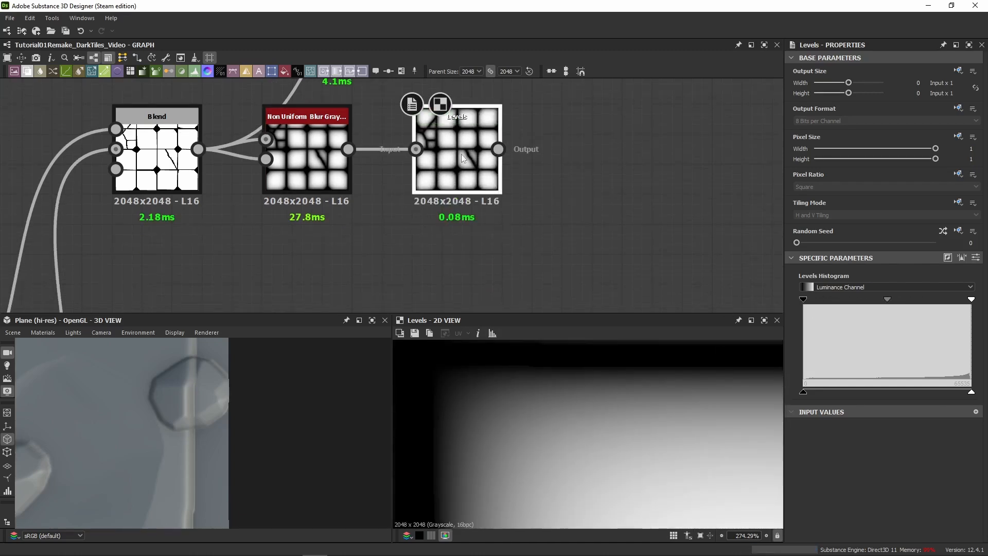
pyautogui.moveTo(461, 154); pyautogui.dragTo(474, 244)
pyautogui.moveTo(804, 300)
pyautogui.mouseDown()
pyautogui.moveTo(867, 304)
pyautogui.moveTo(802, 298)
pyautogui.mouseUp()
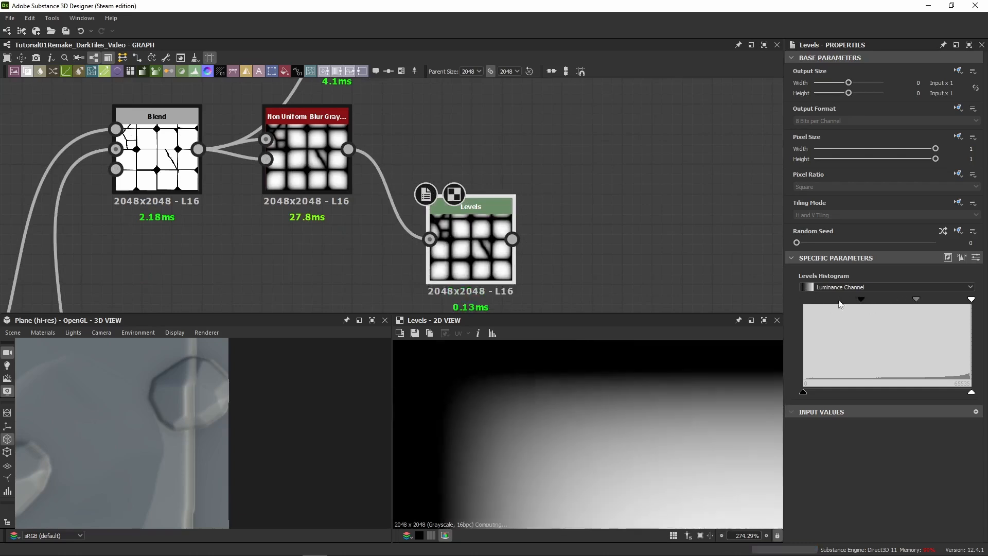
# Feed the Levels node from the subtracting Blend instead and test its black input level on the unblurred mask.
pyautogui.moveTo(198, 149); pyautogui.dragTo(429, 239)
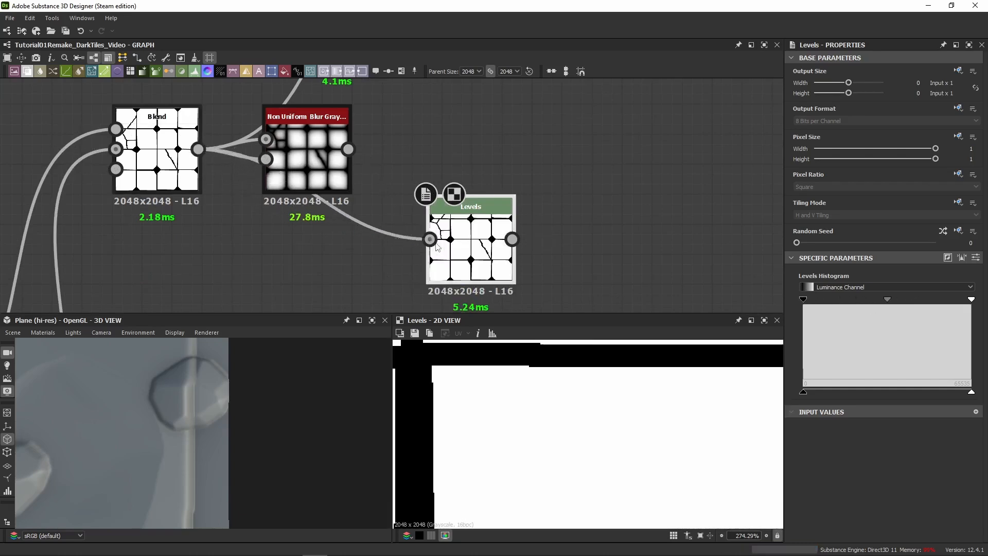
pyautogui.moveTo(803, 302)
pyautogui.mouseDown()
pyautogui.moveTo(886, 307)
pyautogui.moveTo(803, 311)
pyautogui.mouseUp()
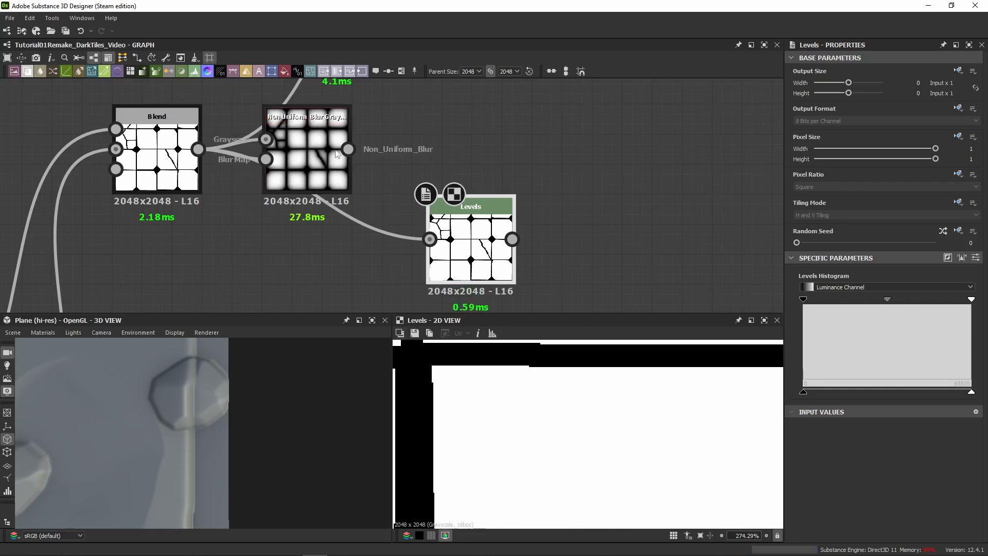
# Reconnect the Non Uniform Blur Grayscale to Levels, raise the black input level, and compare the result with the Blend.
pyautogui.moveTo(348, 150); pyautogui.dragTo(429, 239)
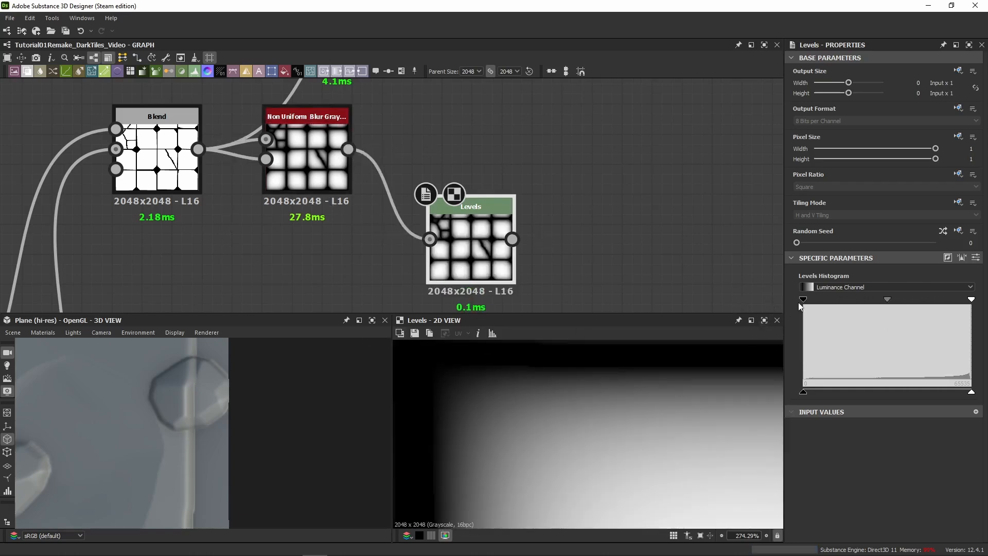
pyautogui.moveTo(798, 303); pyautogui.dragTo(834, 310)
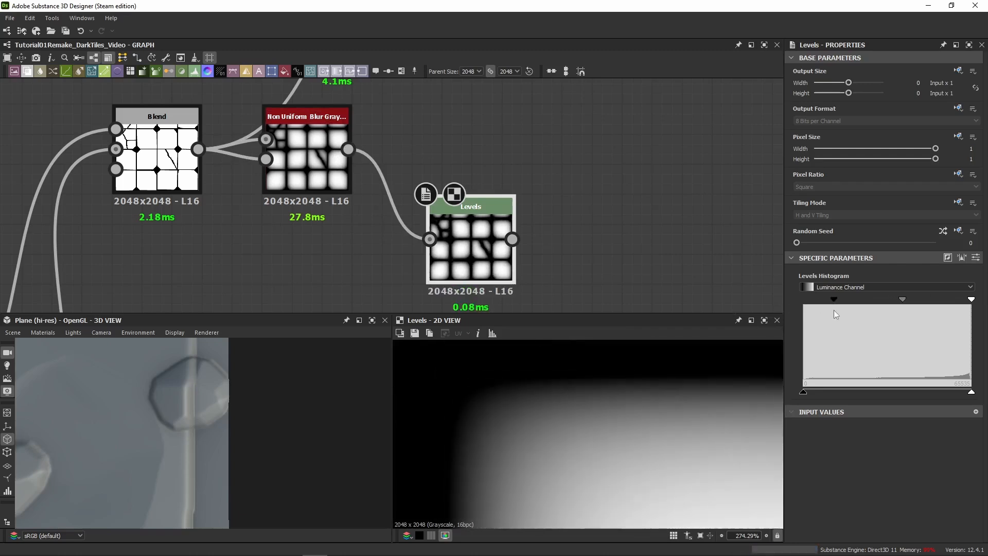
pyautogui.doubleClick(195, 177)
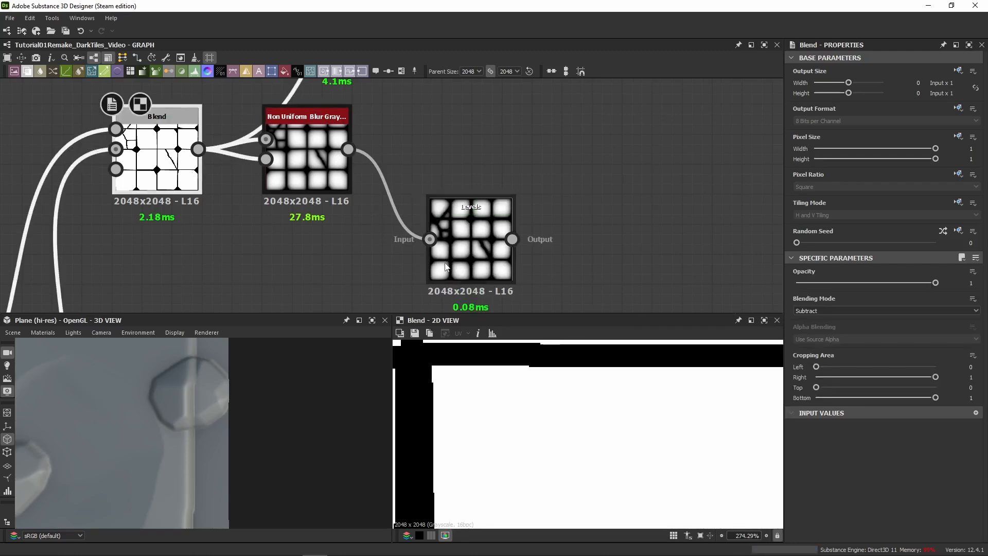
pyautogui.doubleClick(475, 253)
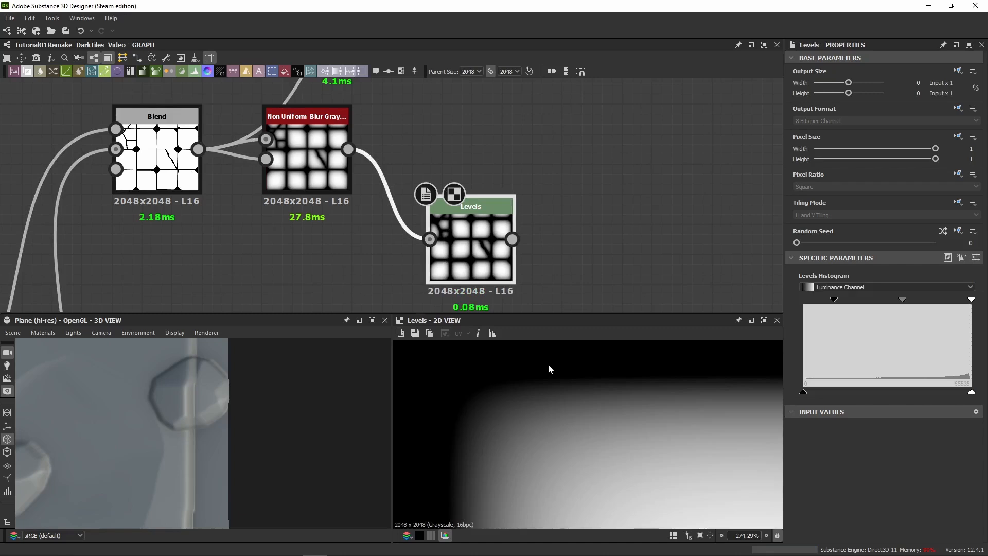
pyautogui.keyDown('alt'); pyautogui.moveTo(179, 380); pyautogui.dragTo(181, 406); pyautogui.keyUp('alt')
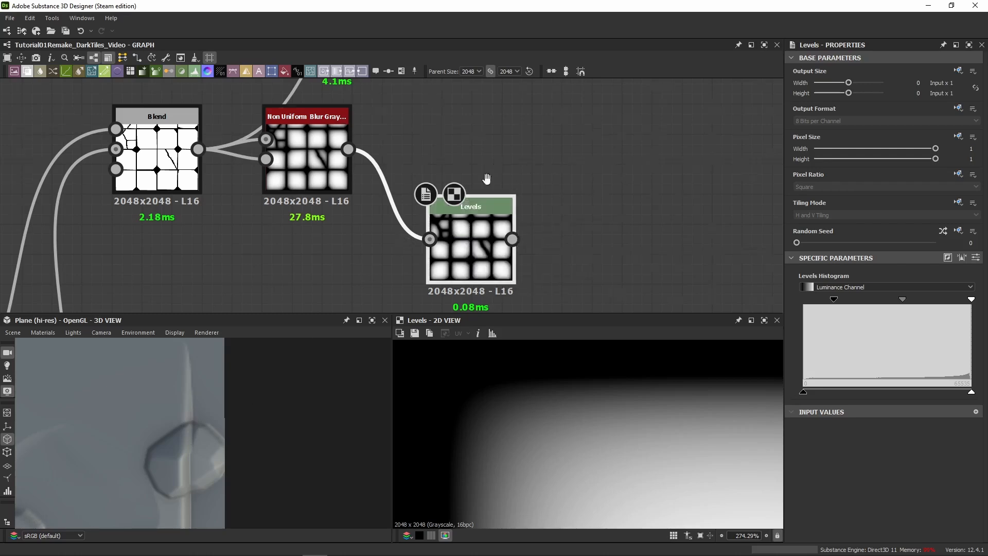
# Replace the Levels node with a Histogram Scan at Position 0.725 and Contrast 0.84, fed by the Non Uniform Blur Grayscale.
pyautogui.scroll(-3, 442, 291)
pyautogui.press('Delete')
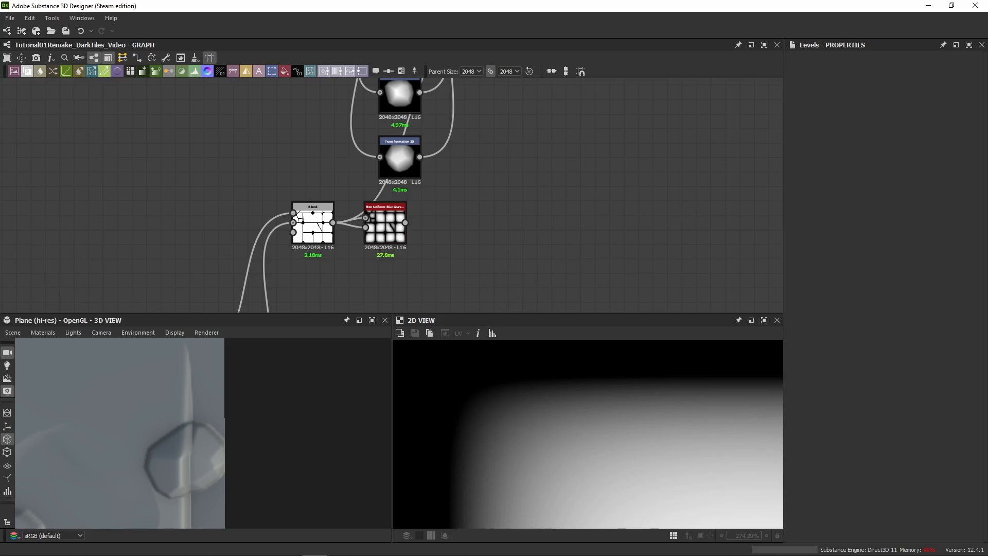
pyautogui.press('space')
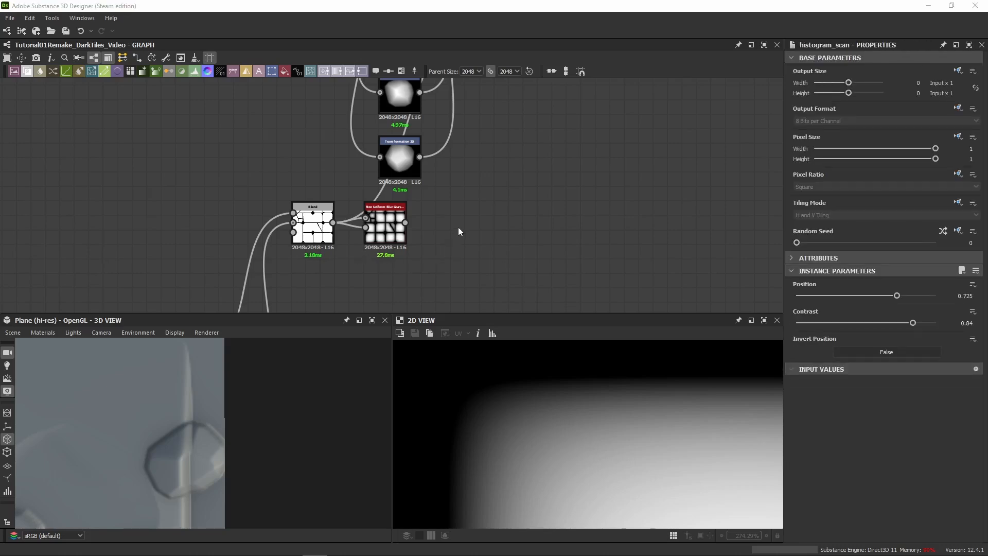
pyautogui.press('Return')
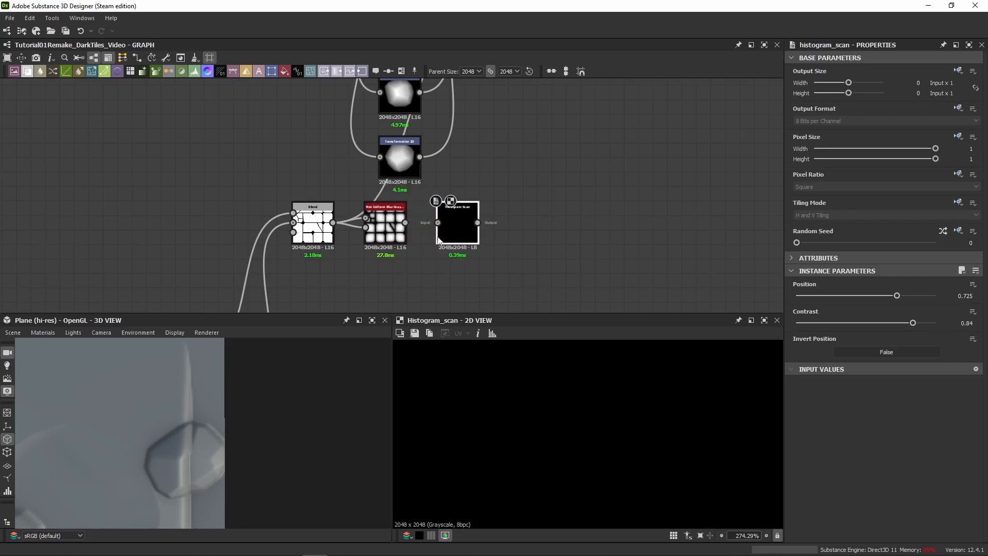
pyautogui.moveTo(405, 222); pyautogui.dragTo(444, 236)
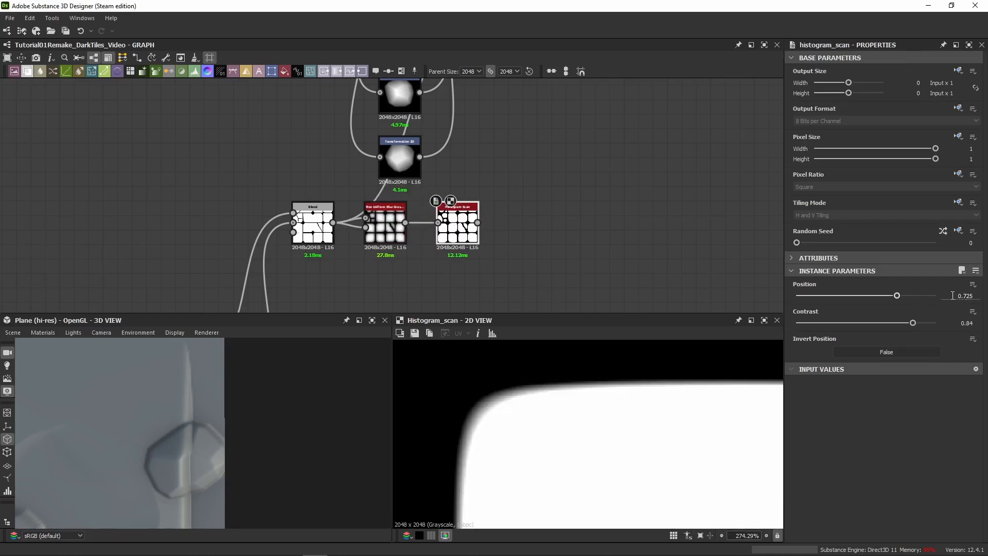
# Compare the tile edges of the subtracting Blend with those of the Histogram Scan in the 2D view.
pyautogui.scroll(-5, 548, 419)
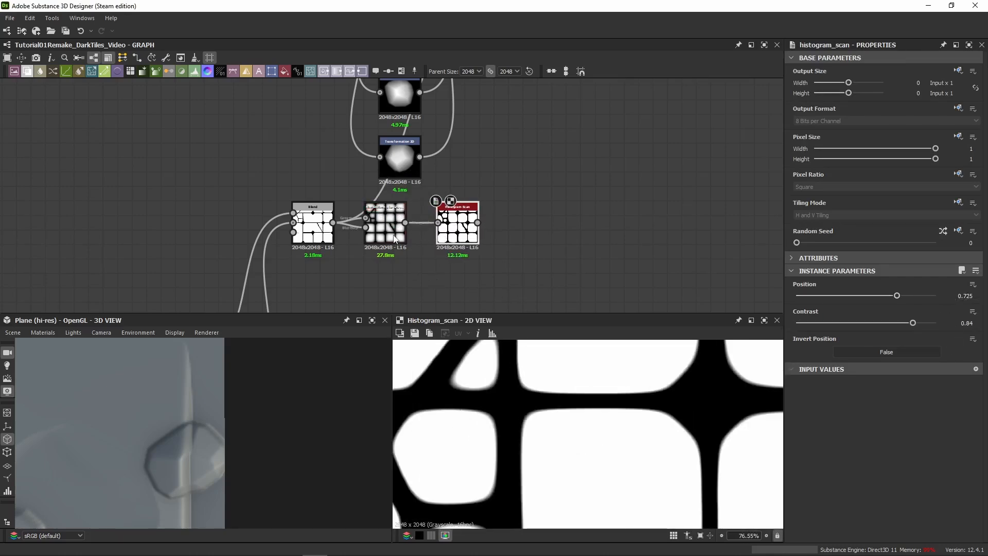
pyautogui.scroll(4, 414, 263)
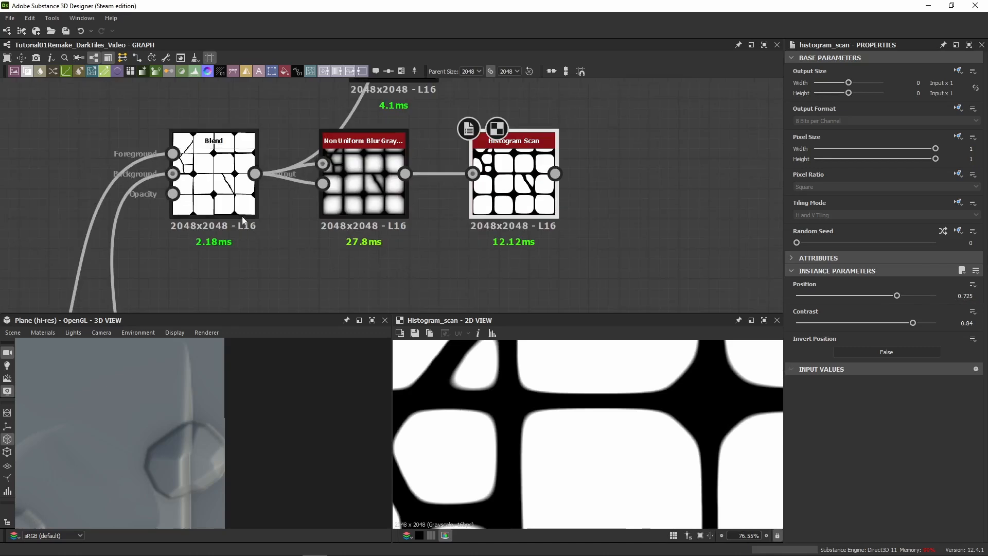
pyautogui.click(214, 177)
pyautogui.scroll(4, 527, 389)
pyautogui.click(515, 175)
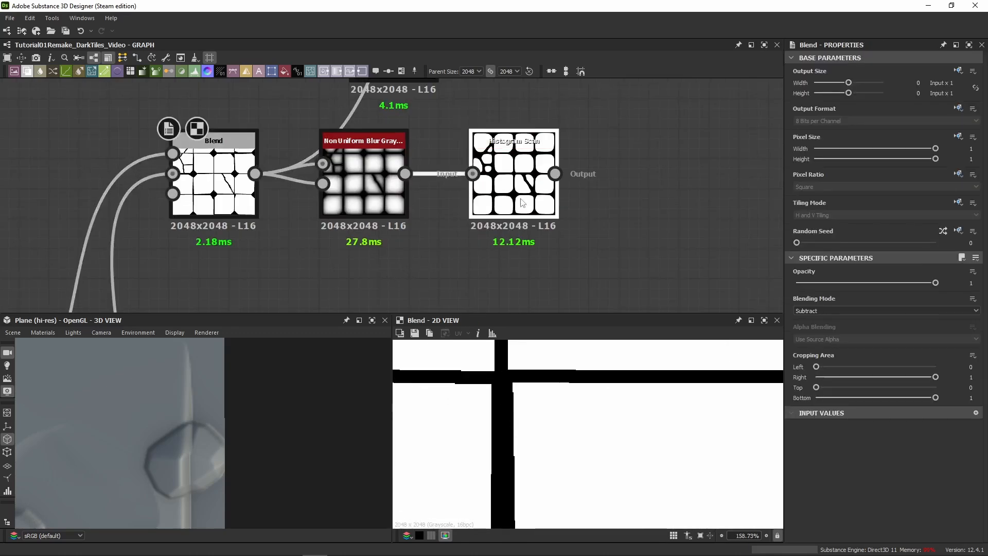
pyautogui.scroll(-4, 540, 445)
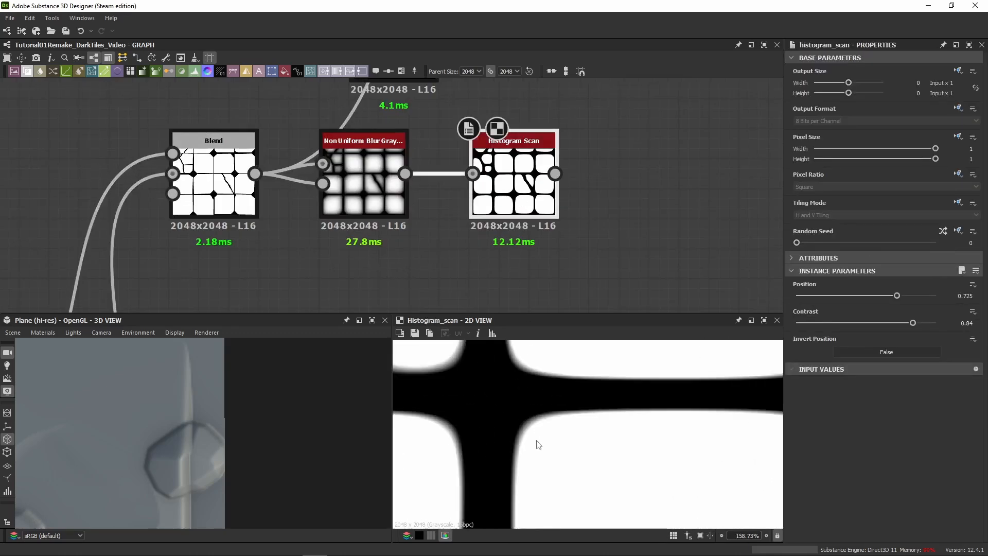
pyautogui.scroll(-6, 539, 445)
pyautogui.scroll(5, 530, 453)
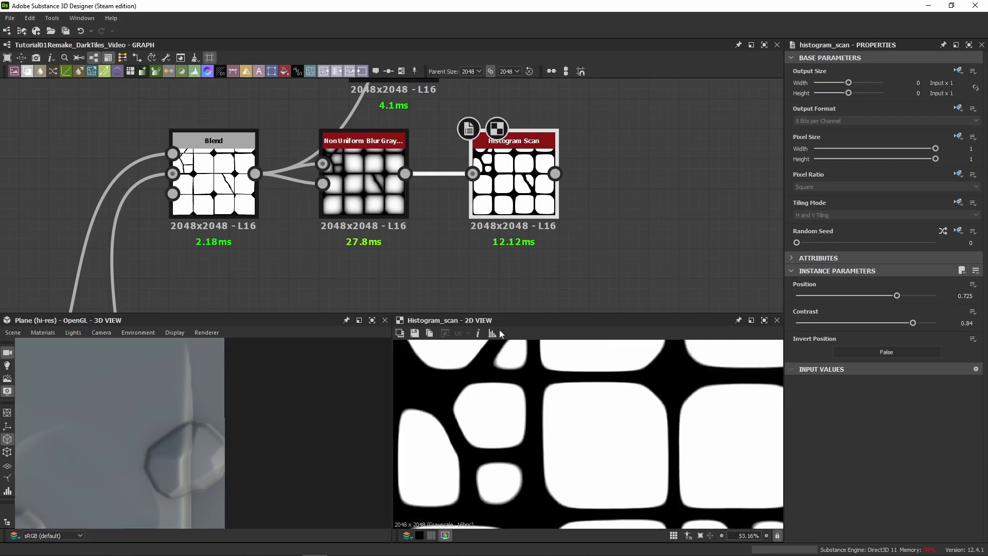
# Connect the Histogram Scan's output to the mask input of the pebble scatter node, replacing the Blend's connection.
pyautogui.scroll(-2, 499, 253)
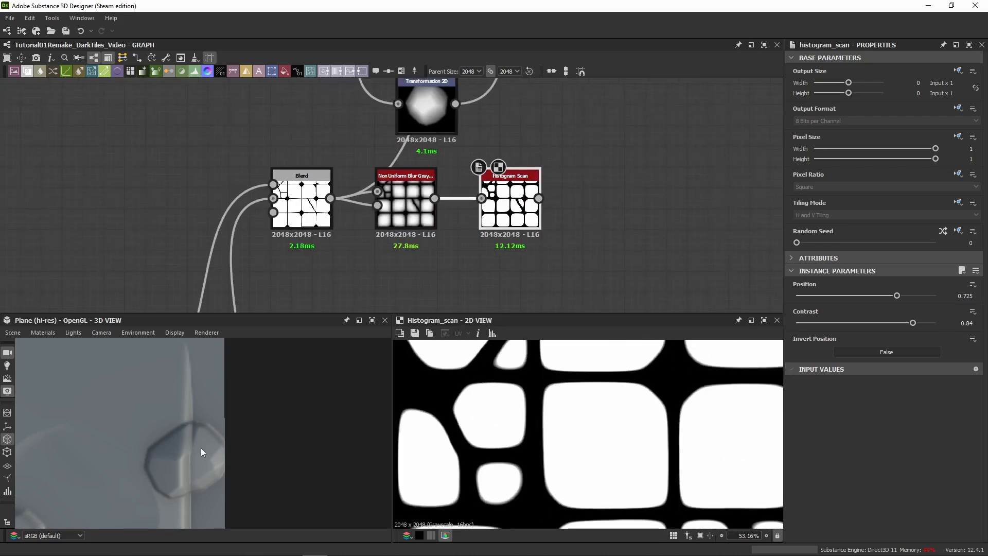
pyautogui.moveTo(624, 100); pyautogui.dragTo(543, 243, button='middle')
pyautogui.scroll(-3, 541, 245)
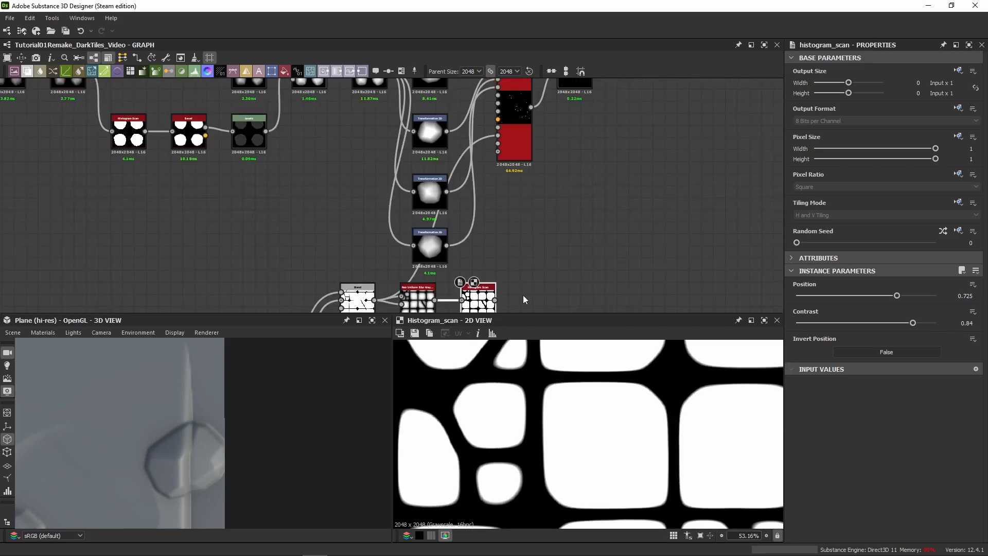
pyautogui.moveTo(494, 300); pyautogui.dragTo(506, 139)
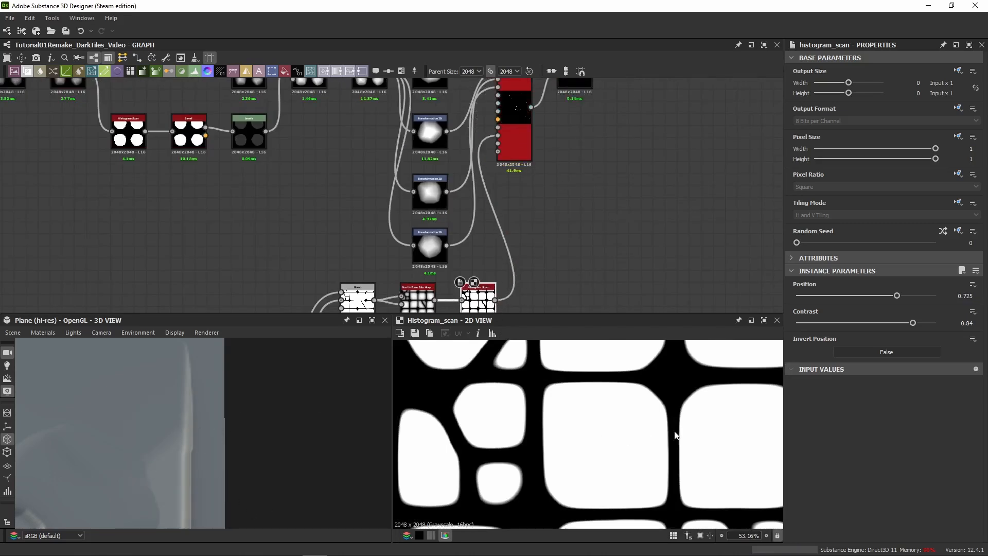
# Try a Contrast of 1 on the Histogram Scan, inspect the mask edge up close, and undo the change.
pyautogui.scroll(5, 643, 435)
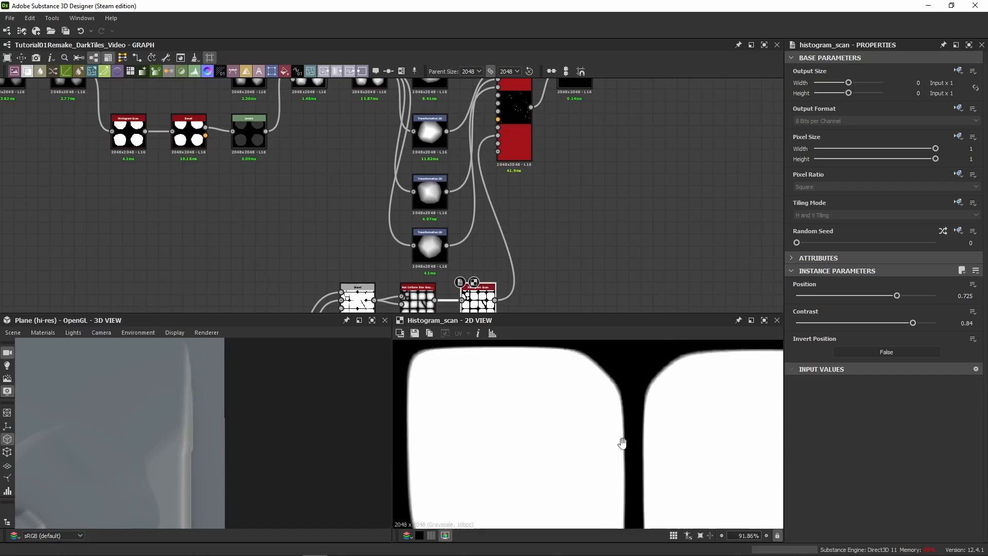
pyautogui.scroll(5, 566, 394)
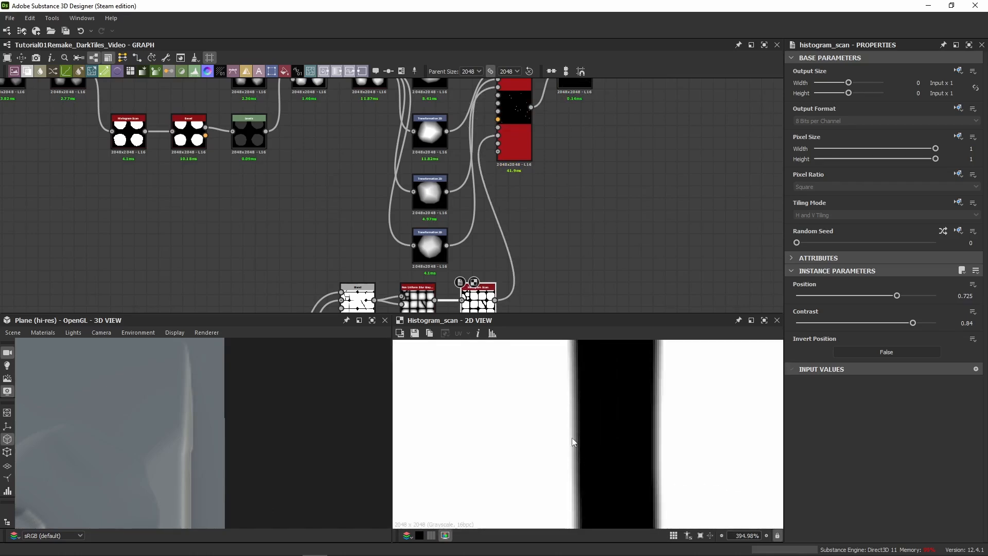
pyautogui.moveTo(515, 301); pyautogui.dragTo(506, 240, button='middle')
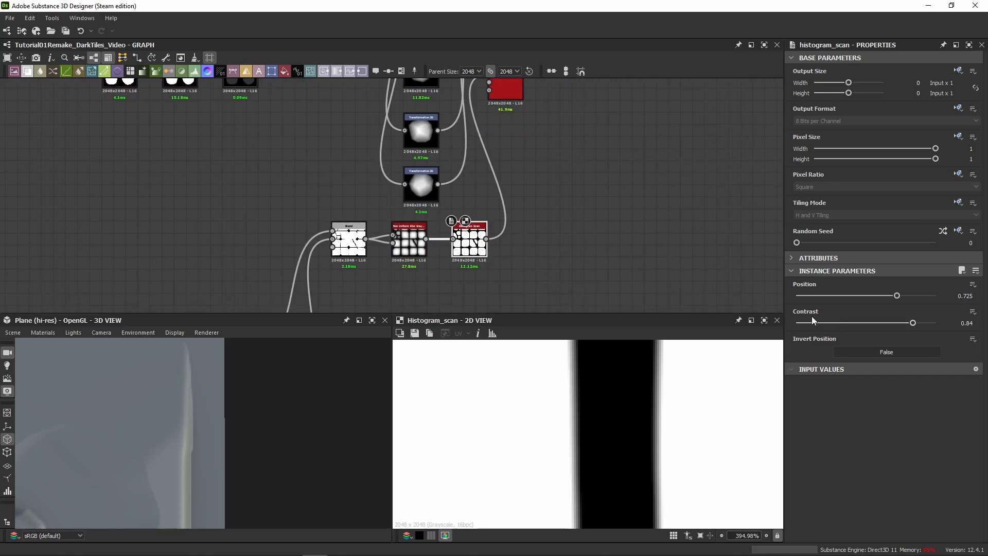
pyautogui.moveTo(918, 323); pyautogui.dragTo(949, 366)
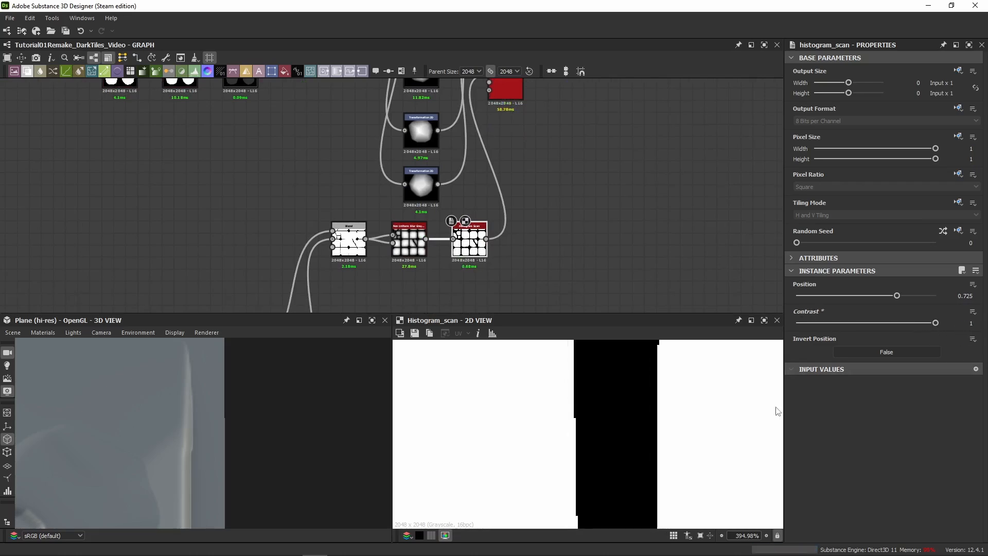
pyautogui.scroll(4, 558, 435)
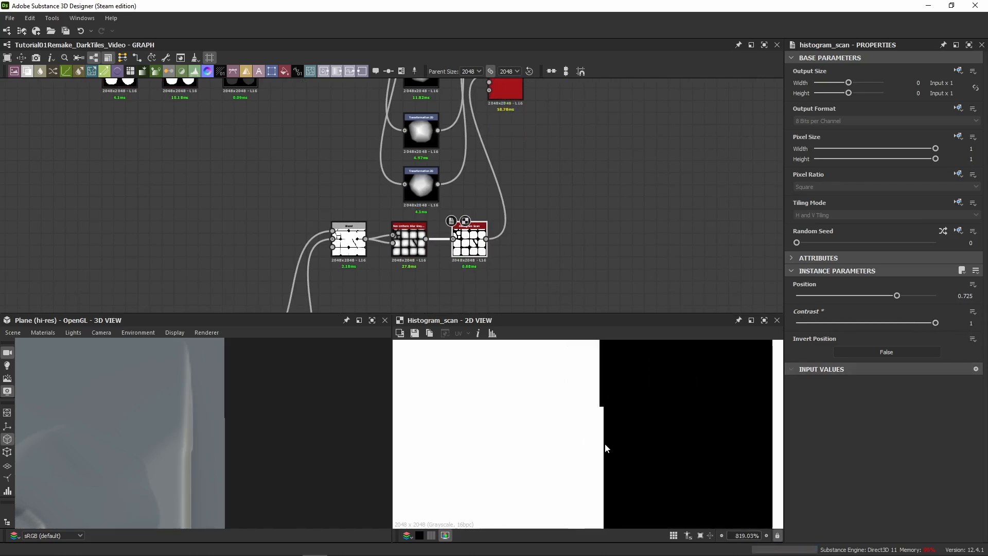
pyautogui.hotkey('ctrl', 'z')
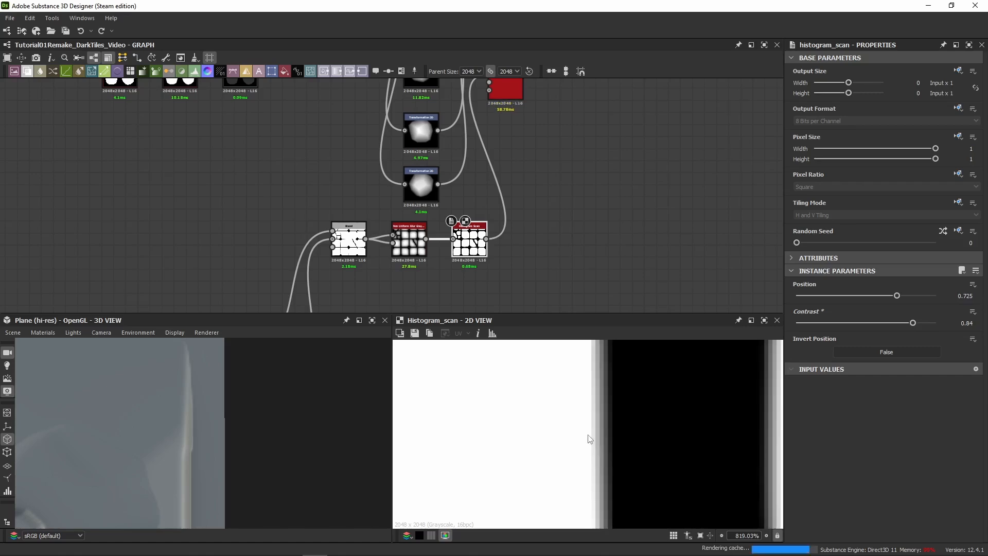
pyautogui.scroll(-5, 584, 430)
pyautogui.scroll(-12, 566, 401)
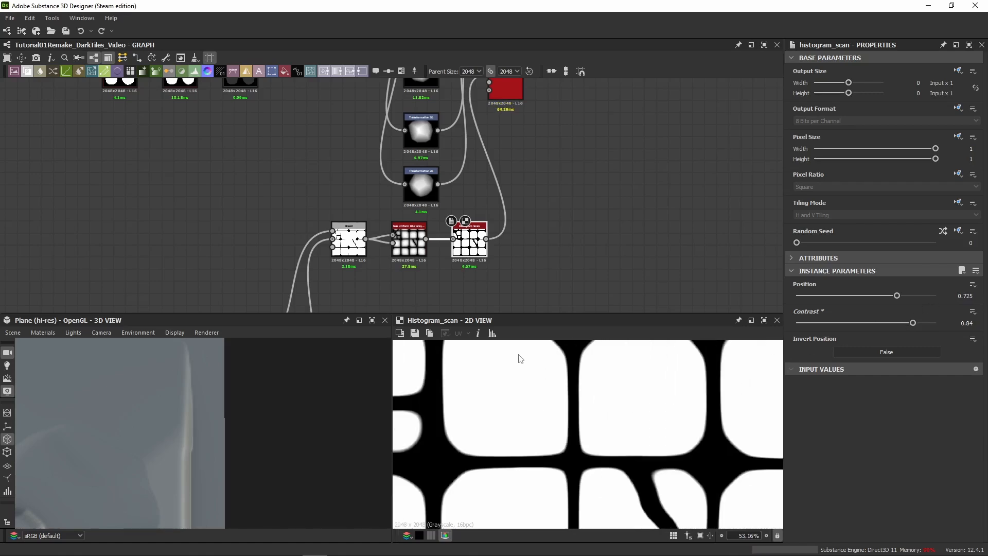
pyautogui.scroll(-2, 524, 387)
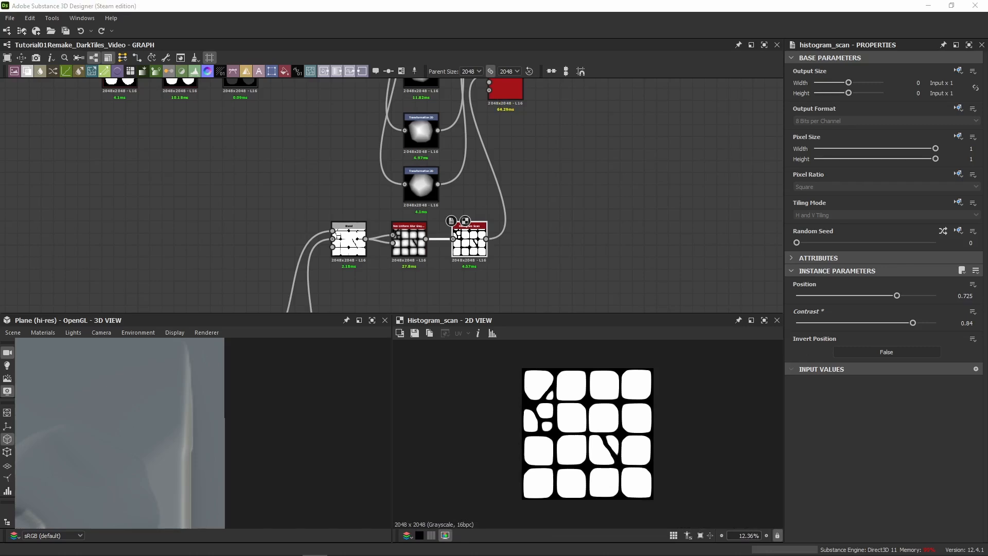
# Review the large pebble node chain and its mask nodes, and preview the Tile Sampler's scattered pebbles in the 2D view.
pyautogui.moveTo(511, 229); pyautogui.dragTo(253, 294, button='middle')
pyautogui.scroll(-4, 263, 255)
pyautogui.moveTo(308, 229); pyautogui.dragTo(330, 231, button='middle')
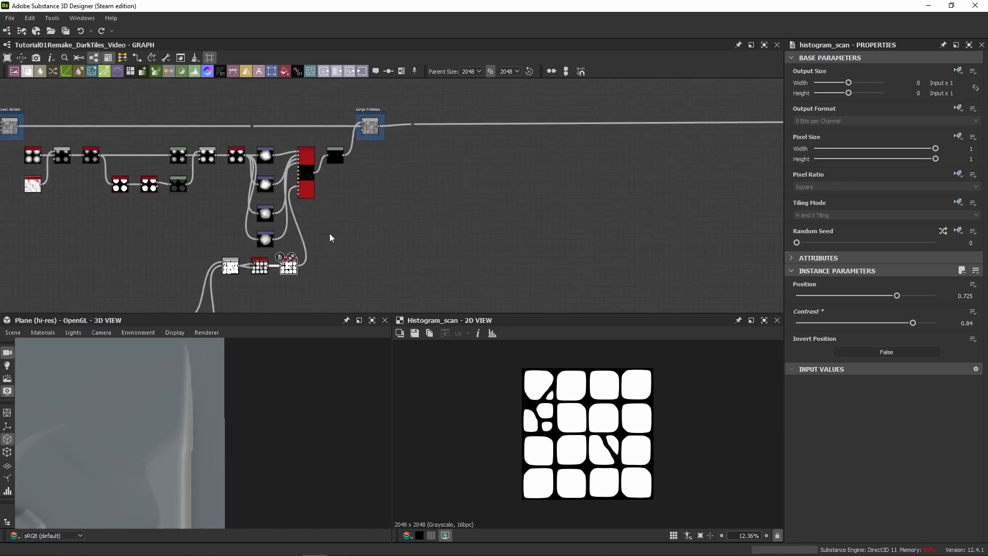
pyautogui.moveTo(366, 296); pyautogui.dragTo(22, 117)
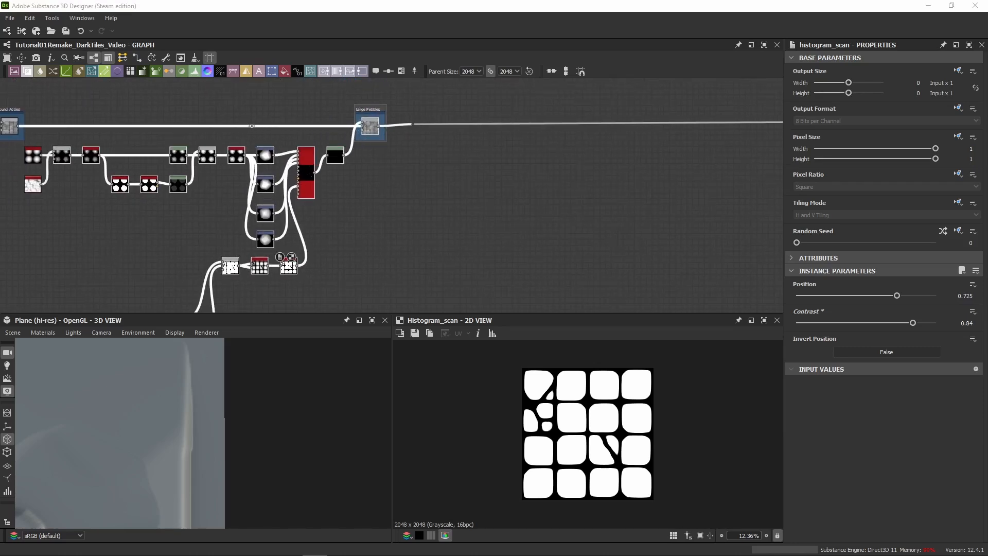
pyautogui.click(286, 266)
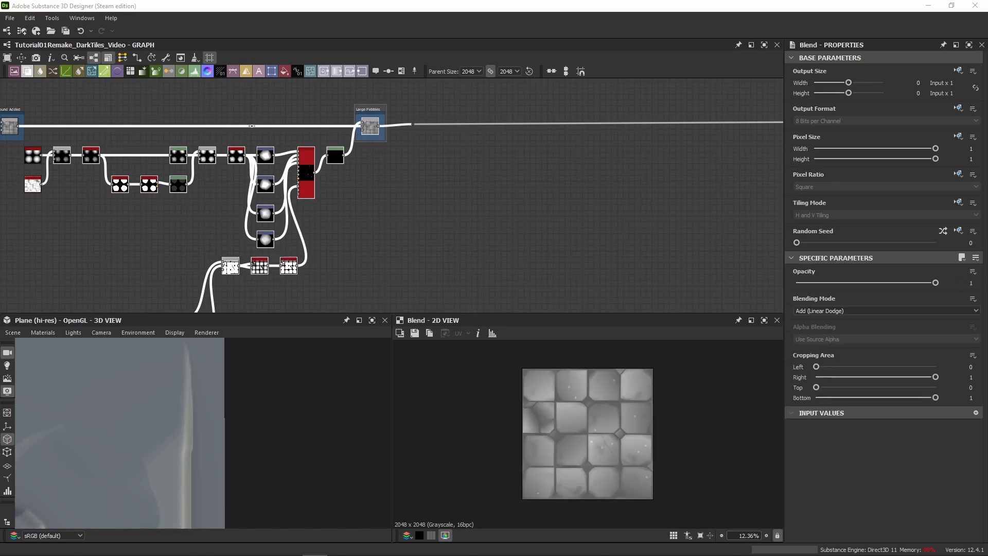
pyautogui.click(353, 177)
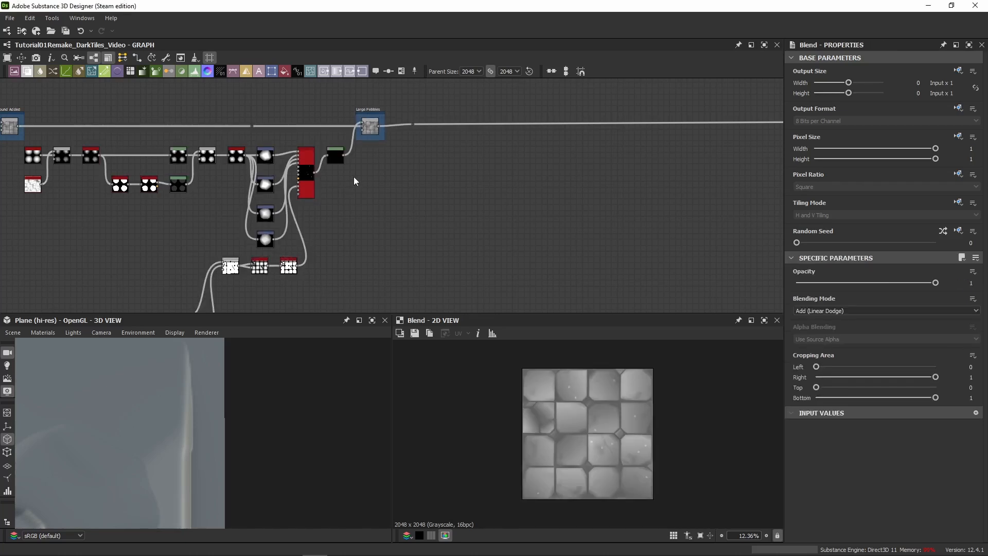
pyautogui.click(306, 178)
pyautogui.moveTo(371, 184); pyautogui.dragTo(524, 193, button='middle')
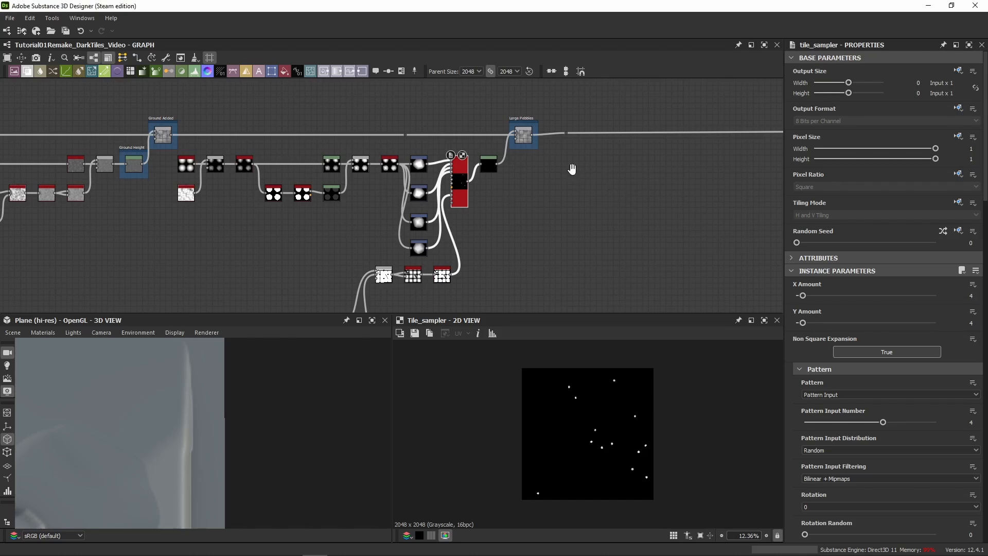
# Add a Blend node in Add (Linear Dodge) mode and insert it into the main connection after the Large Pebbles Blend.
pyautogui.moveTo(569, 165); pyautogui.dragTo(358, 195, button='middle')
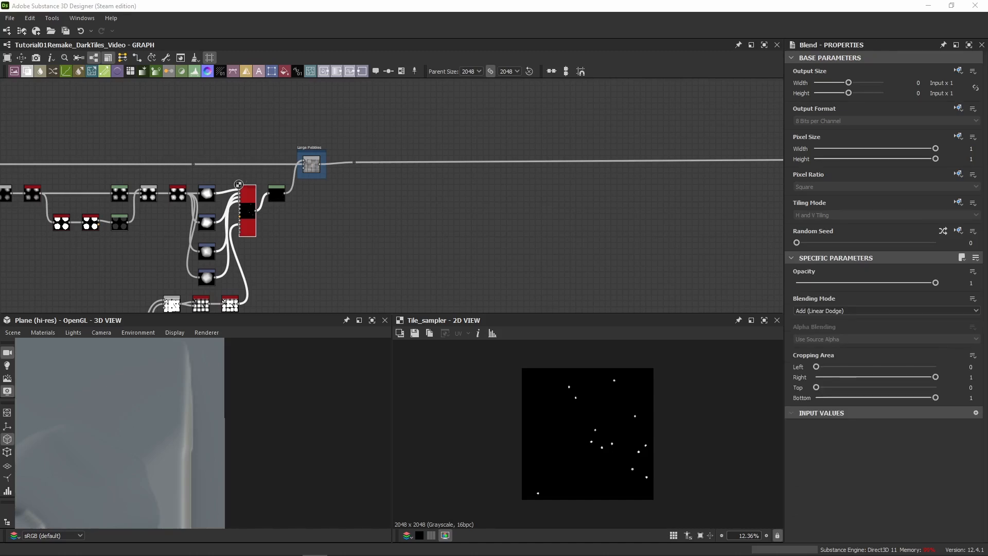
pyautogui.click(428, 181)
pyautogui.scroll(3, 374, 182)
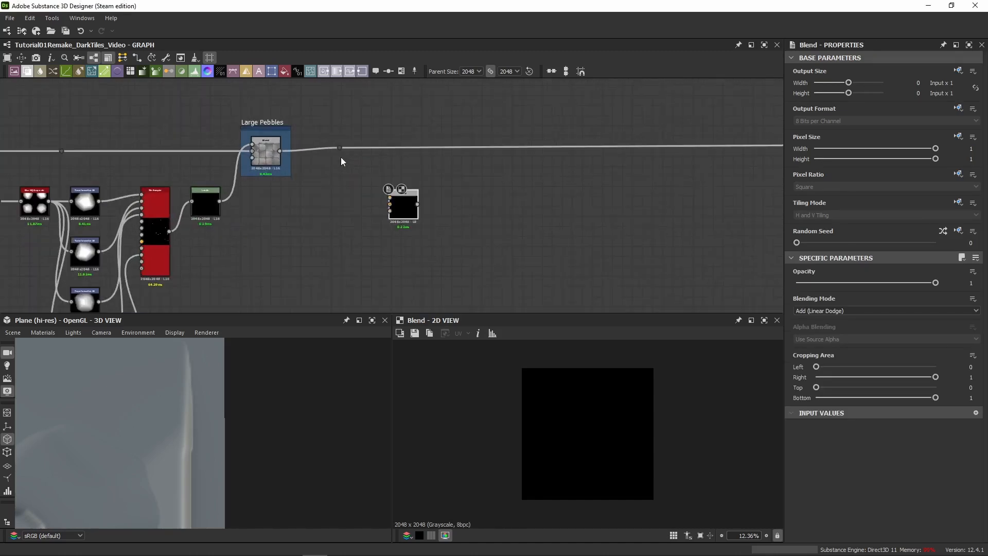
pyautogui.moveTo(281, 151); pyautogui.dragTo(583, 148)
pyautogui.moveTo(412, 209); pyautogui.dragTo(549, 153)
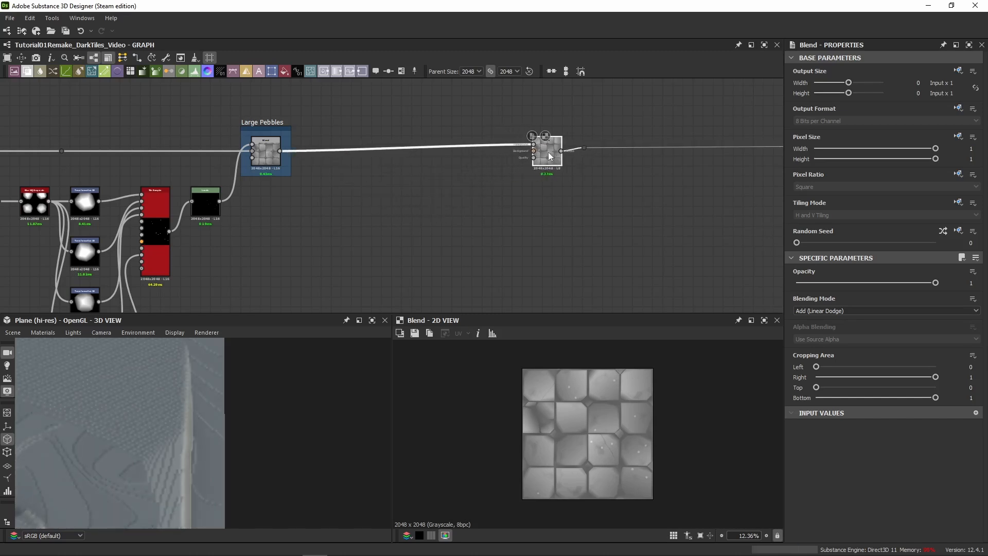
# Disable the new Blend node and move the dot node farther along the connection behind it.
pyautogui.moveTo(74, 462); pyautogui.dragTo(174, 394, button='middle')
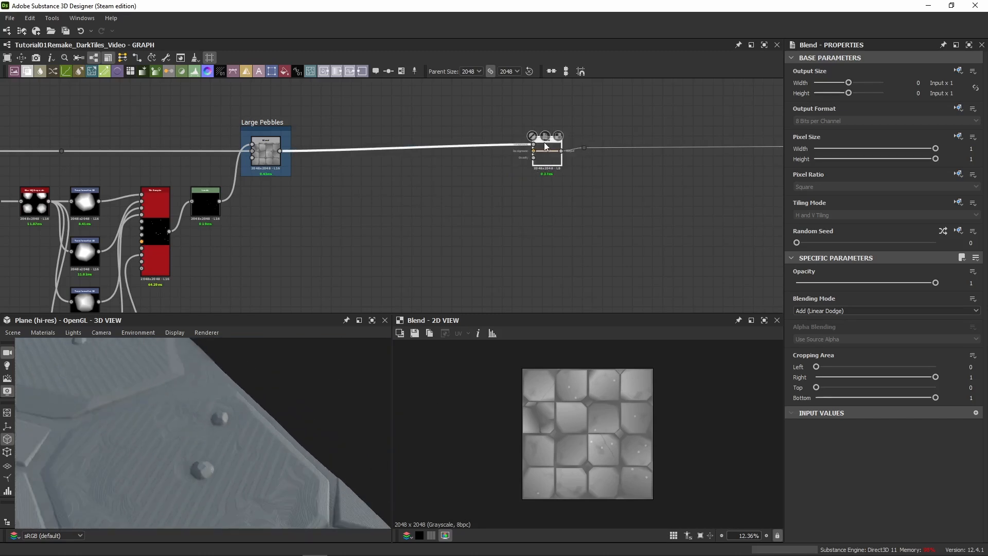
pyautogui.hotkey('ctrl', 'b')
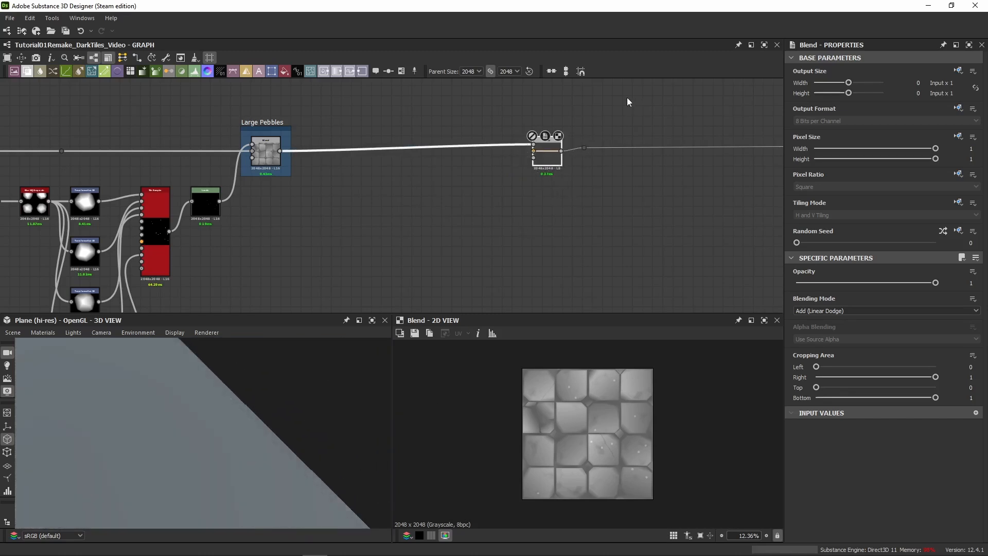
pyautogui.click(584, 147)
pyautogui.moveTo(583, 147); pyautogui.dragTo(664, 141)
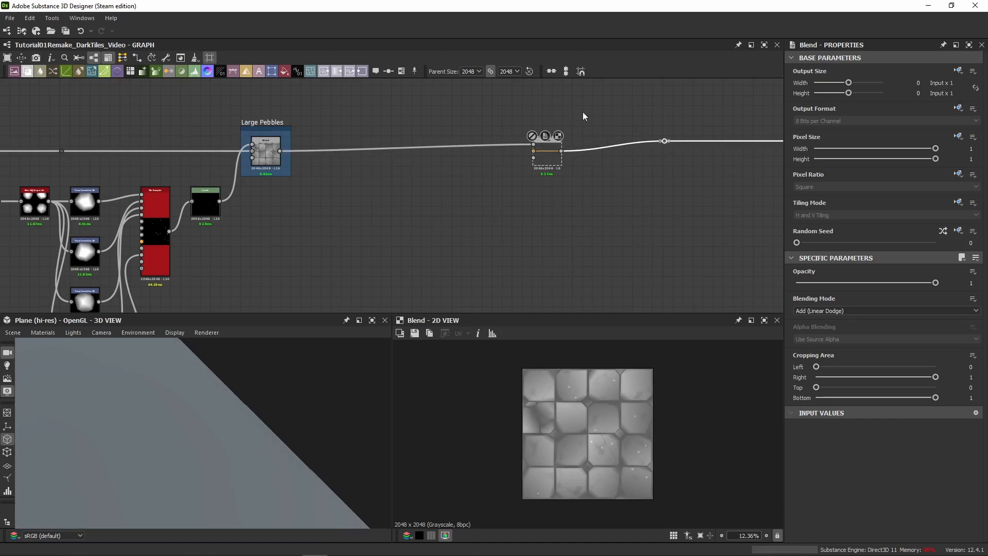
pyautogui.click(582, 113)
# Put a frame around the disabled Blend node and title it Medium Pebbles.
pyautogui.click(551, 146)
pyautogui.click(388, 71)
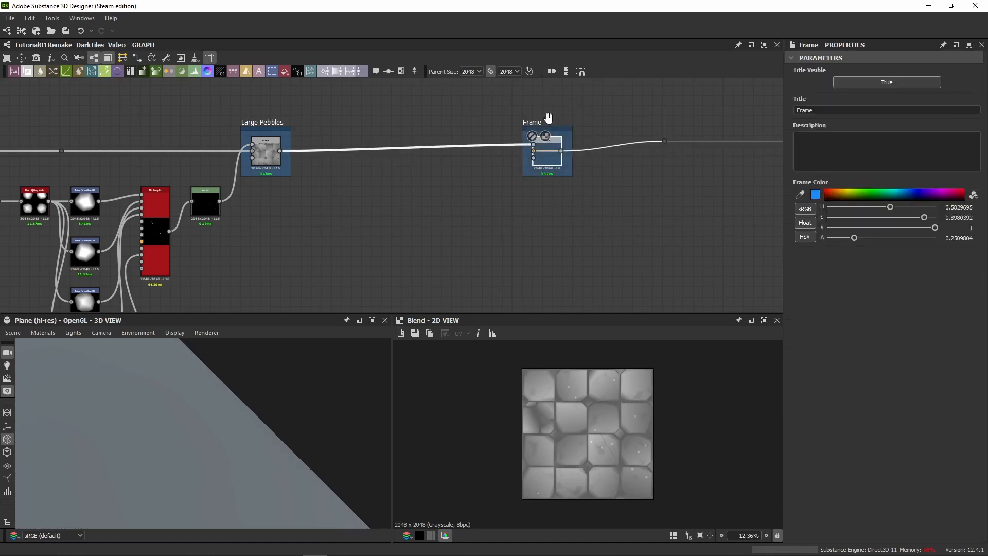
pyautogui.doubleClick(887, 110)
pyautogui.write('Med')
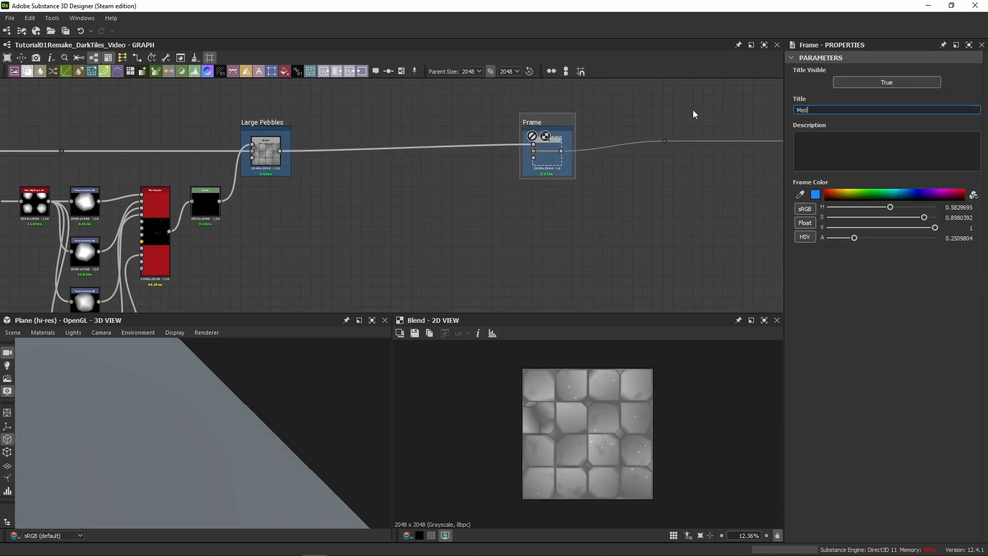
pyautogui.write('ium Pebbles')
# Copy the pebble shape nodes, from the starting shape and noise nodes through the four Transformation 2D nodes, leaving out the Tile Sampler.
pyautogui.moveTo(343, 251); pyautogui.dragTo(399, 199, button='middle')
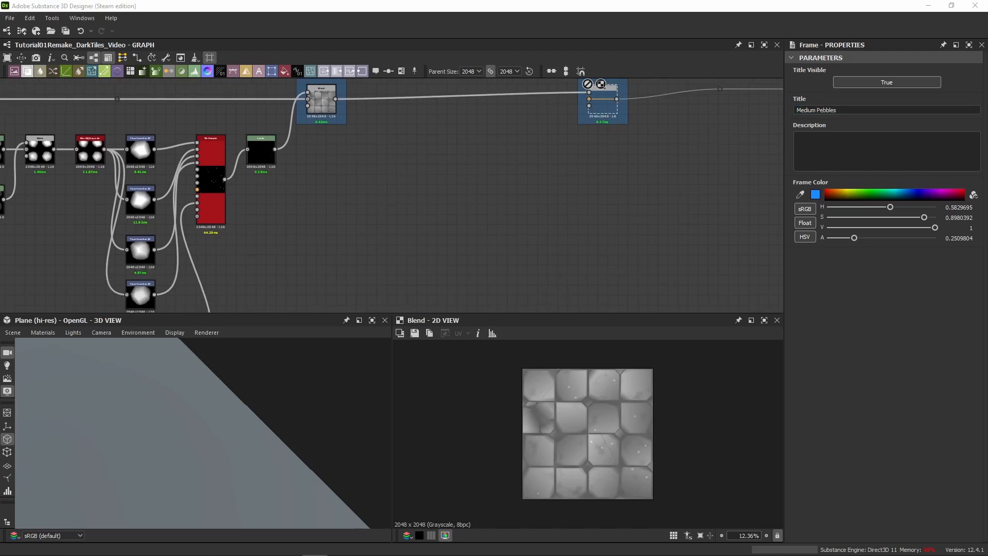
pyautogui.moveTo(242, 208); pyautogui.dragTo(592, 159, button='middle')
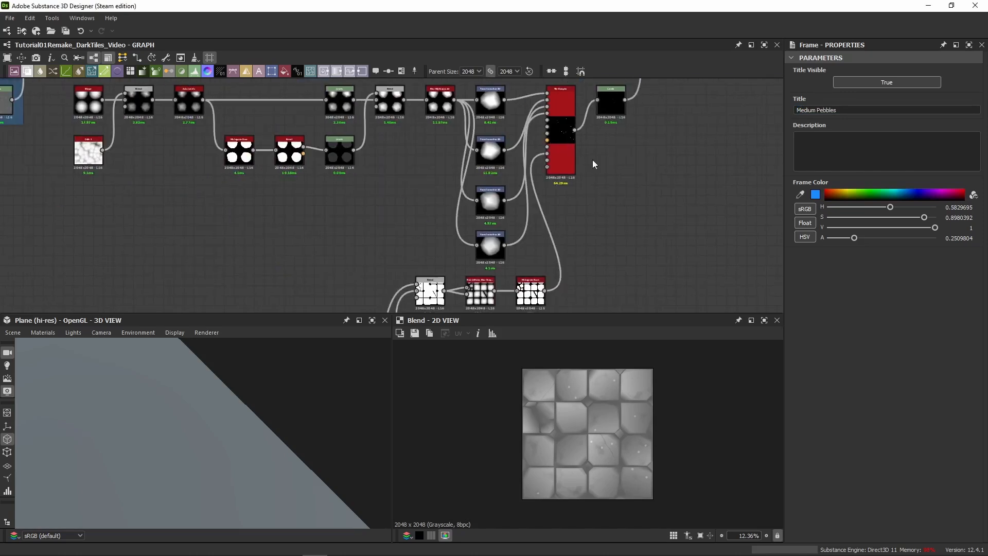
pyautogui.scroll(-1, 415, 252)
pyautogui.moveTo(364, 213); pyautogui.dragTo(403, 243, button='middle')
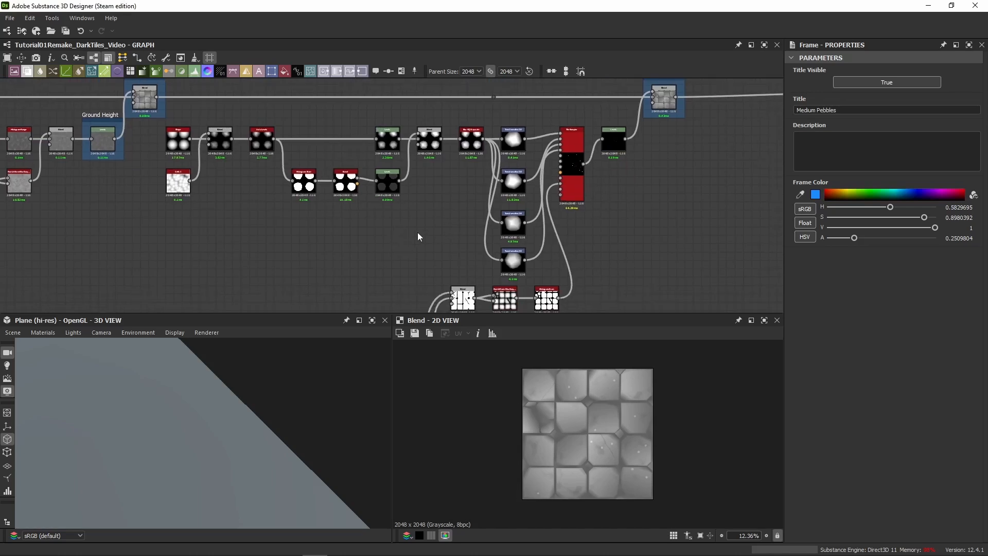
pyautogui.moveTo(174, 113); pyautogui.dragTo(511, 261)
pyautogui.click(381, 225)
pyautogui.moveTo(177, 120); pyautogui.dragTo(438, 189)
pyautogui.moveTo(514, 113); pyautogui.dragTo(175, 269)
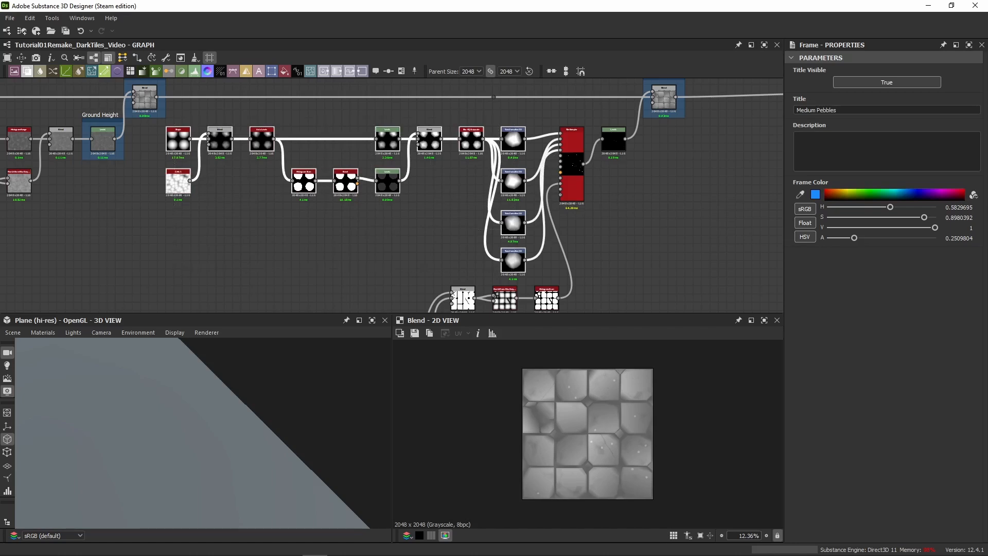
# Open the Pebbles_Video graph from the Explorer and restore the Properties panel to its place.
pyautogui.moveTo(149, 1); pyautogui.dragTo(871, 288)
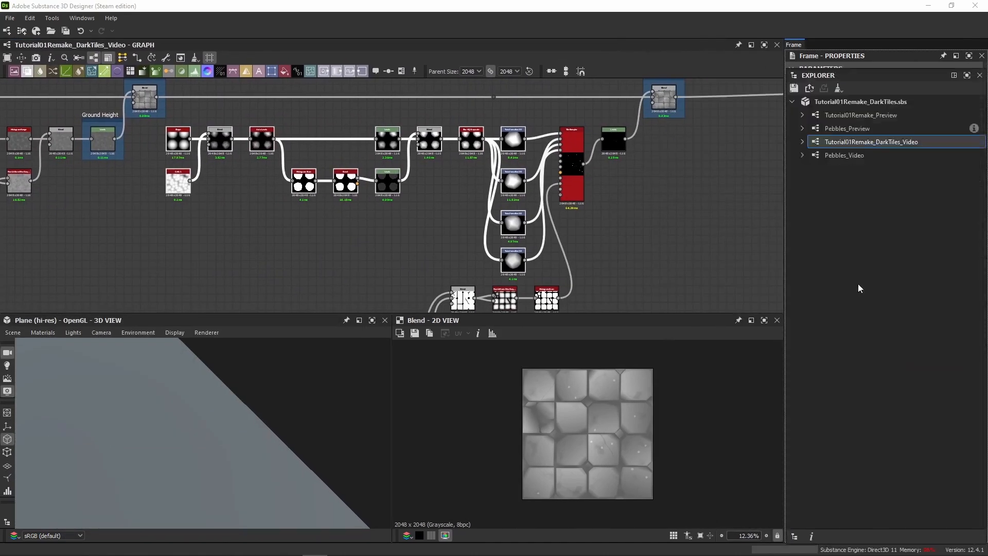
pyautogui.click(842, 133)
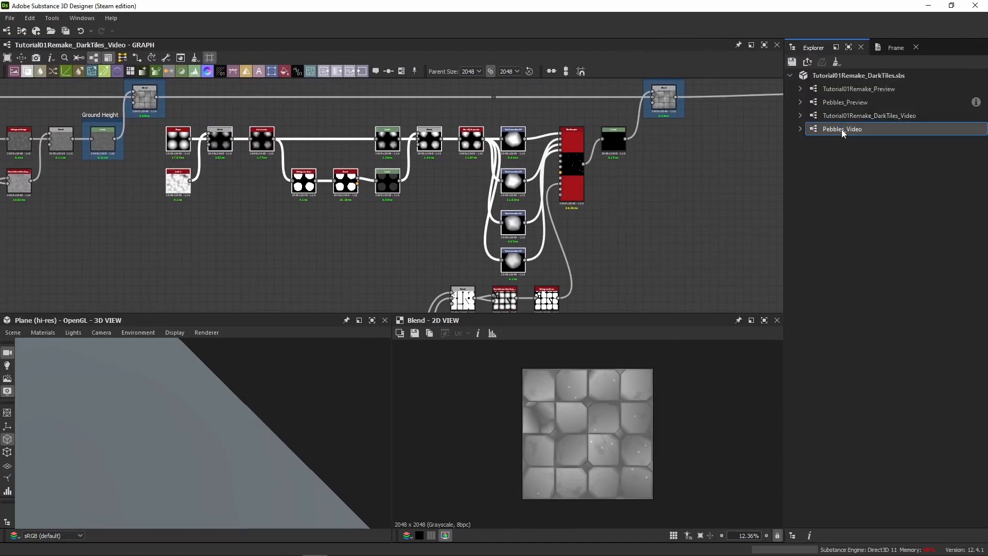
pyautogui.doubleClick(849, 132)
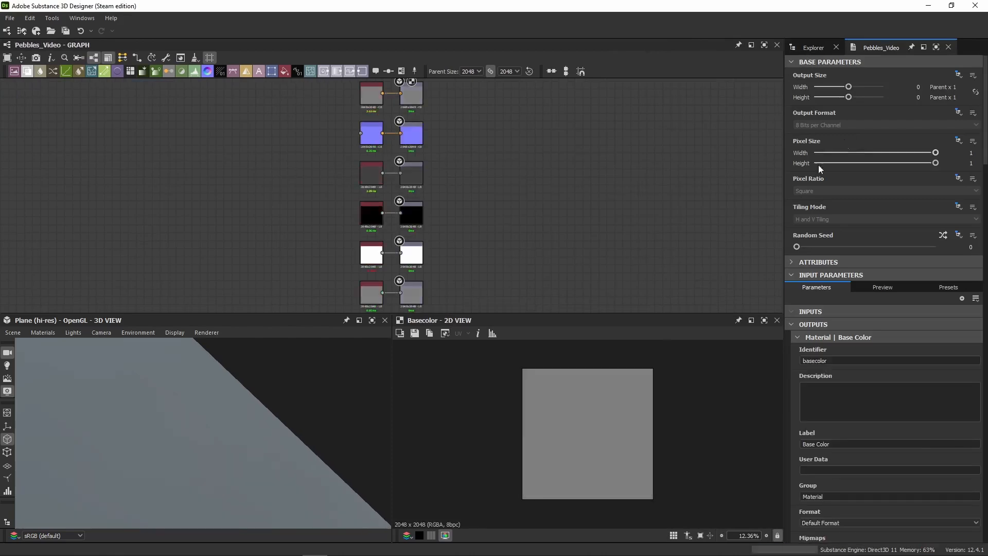
pyautogui.moveTo(324, 158); pyautogui.dragTo(561, 165, button='middle')
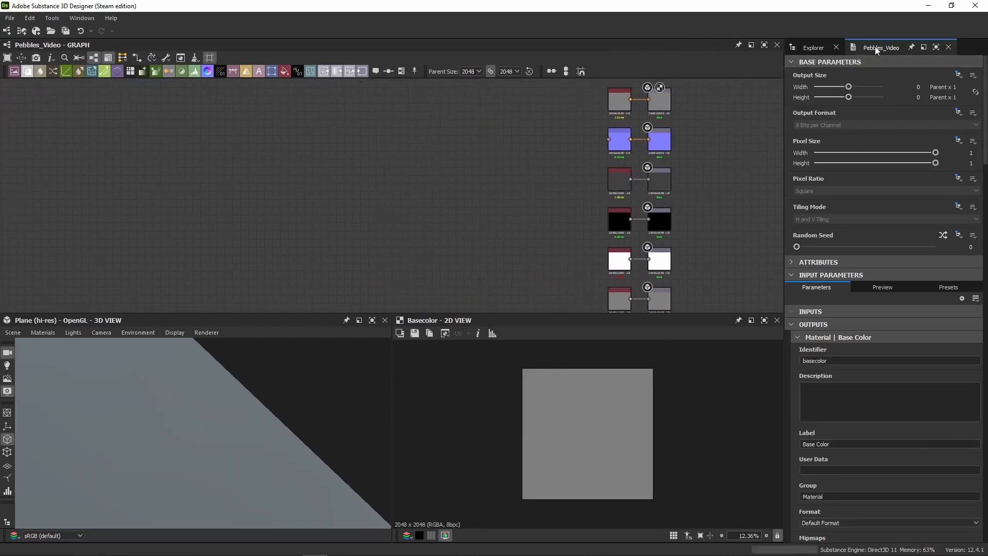
pyautogui.moveTo(875, 48); pyautogui.dragTo(818, 553)
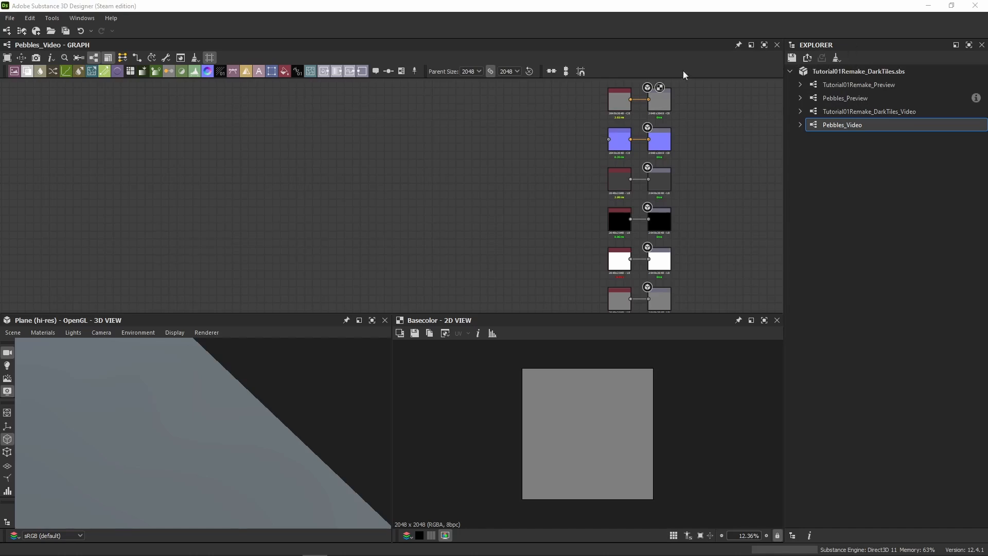
pyautogui.moveTo(0, 119); pyautogui.dragTo(885, 77)
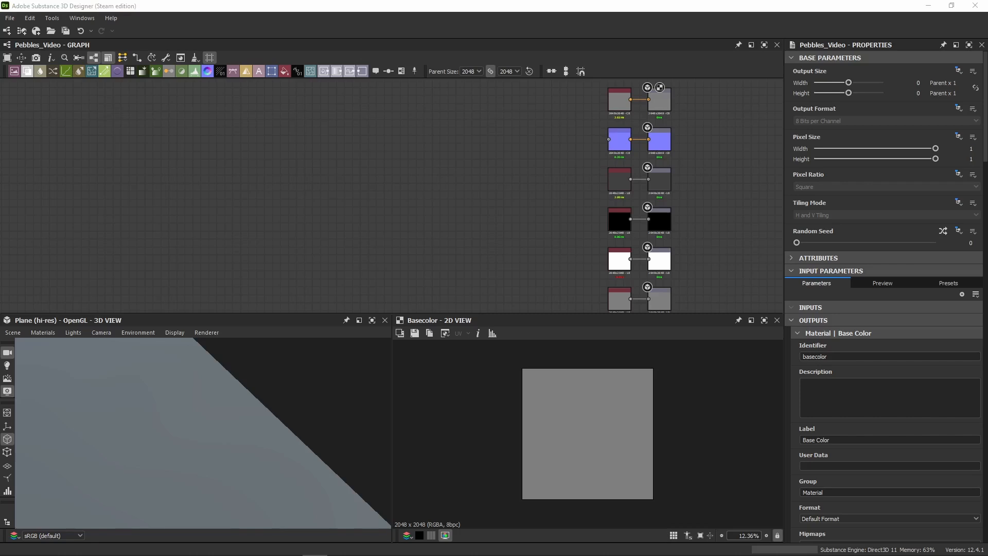
# Paste the pebble shape nodes into the Pebbles_Video graph and delete the default material output nodes with their source nodes.
pyautogui.moveTo(397, 205); pyautogui.dragTo(412, 201, button='middle')
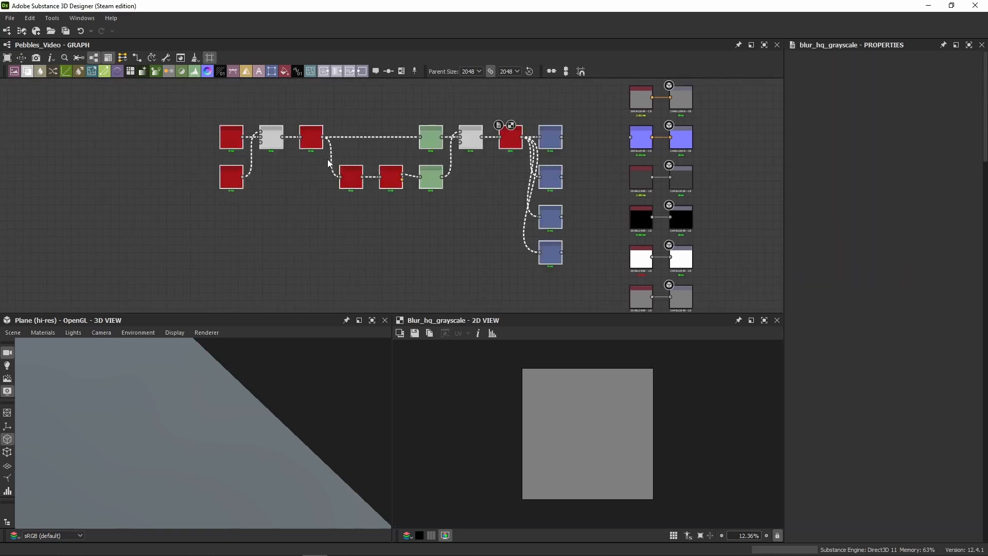
pyautogui.moveTo(548, 148); pyautogui.dragTo(457, 133)
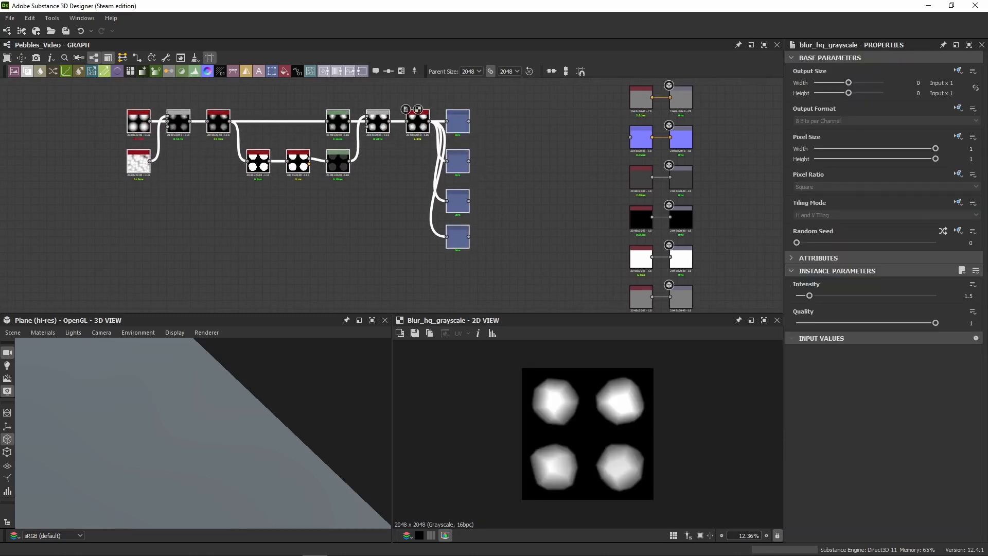
pyautogui.press('f')
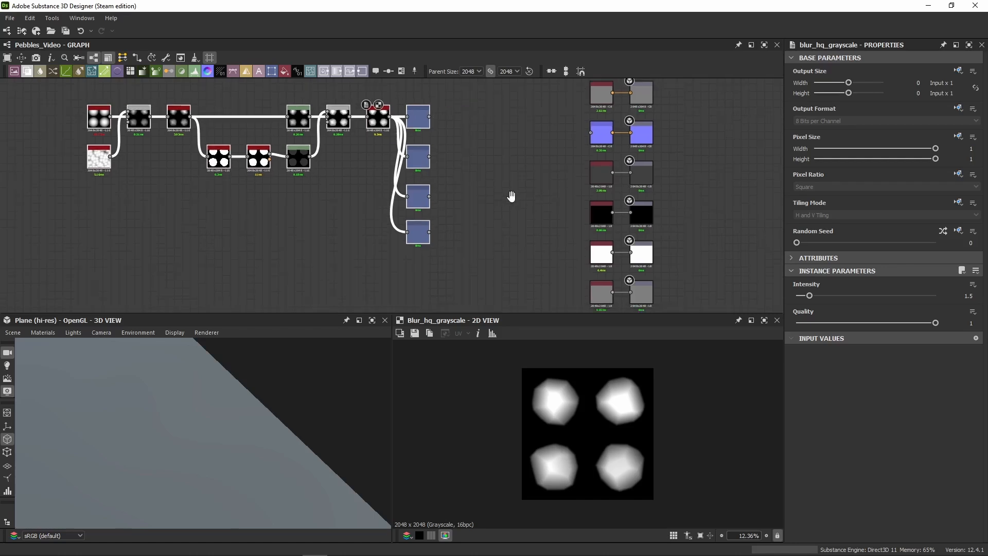
pyautogui.moveTo(607, 106); pyautogui.dragTo(523, 283)
pyautogui.press('Delete')
# Add an Output node beside the first Transformation 2D and connect that Transformation 2D to it.
pyautogui.scroll(2, 458, 145)
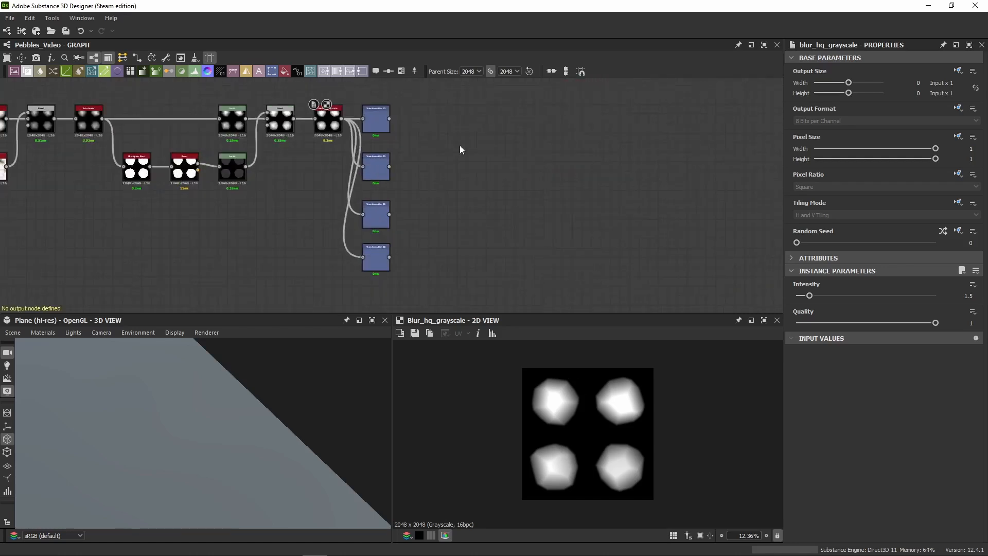
pyautogui.moveTo(459, 145); pyautogui.dragTo(471, 186, button='middle')
pyautogui.press('space')
pyautogui.press('Escape')
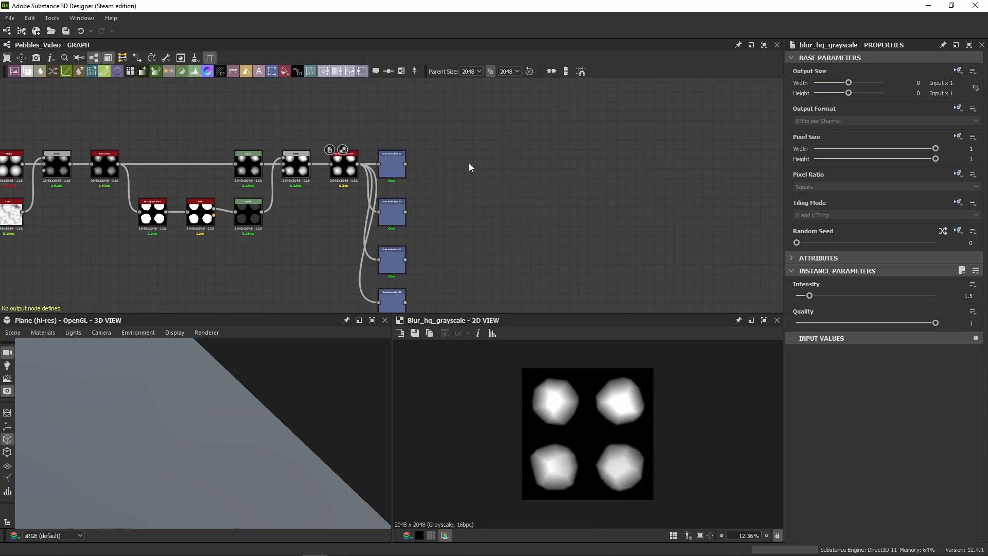
pyautogui.press('space')
pyautogui.write('out')
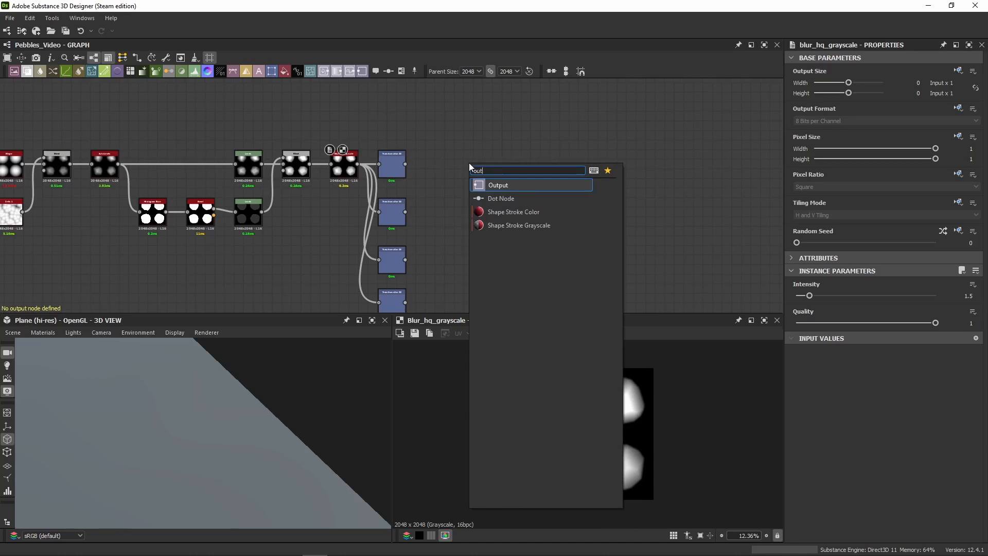
pyautogui.press('Return')
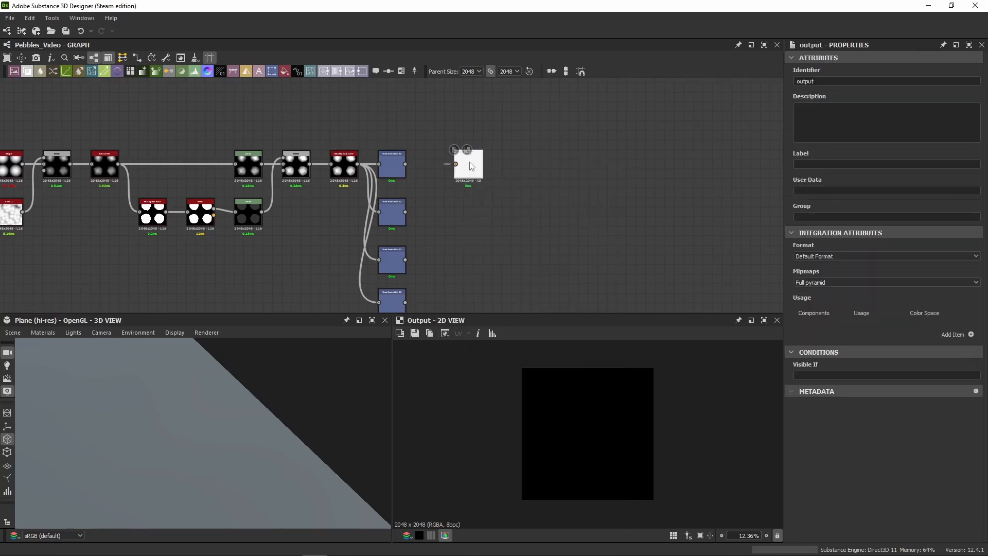
pyautogui.scroll(3, 468, 166)
pyautogui.press('space')
pyautogui.press('Escape')
pyautogui.moveTo(337, 167); pyautogui.dragTo(403, 169)
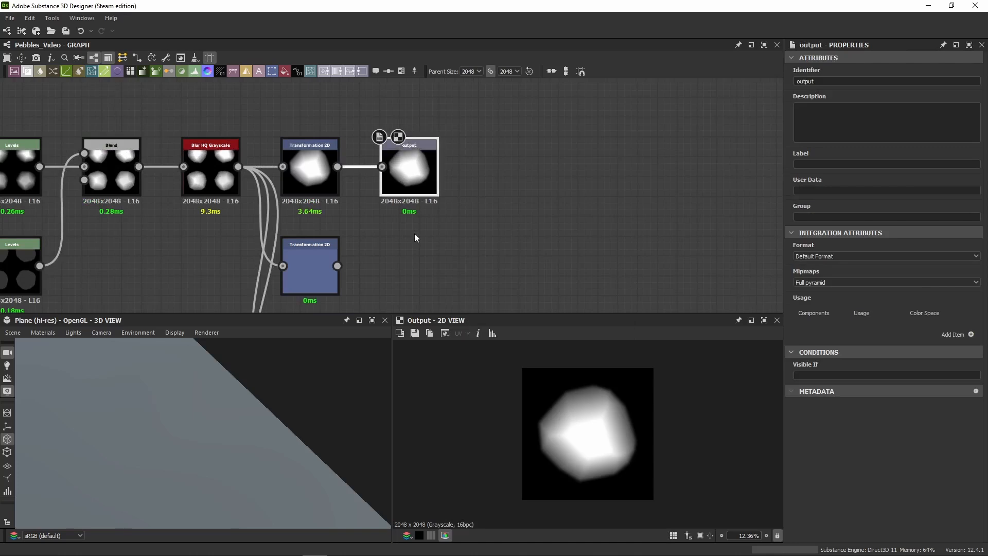
# Set the Output node's identifier to pebble01 and its label to Pebble 01.
pyautogui.doubleClick(827, 81)
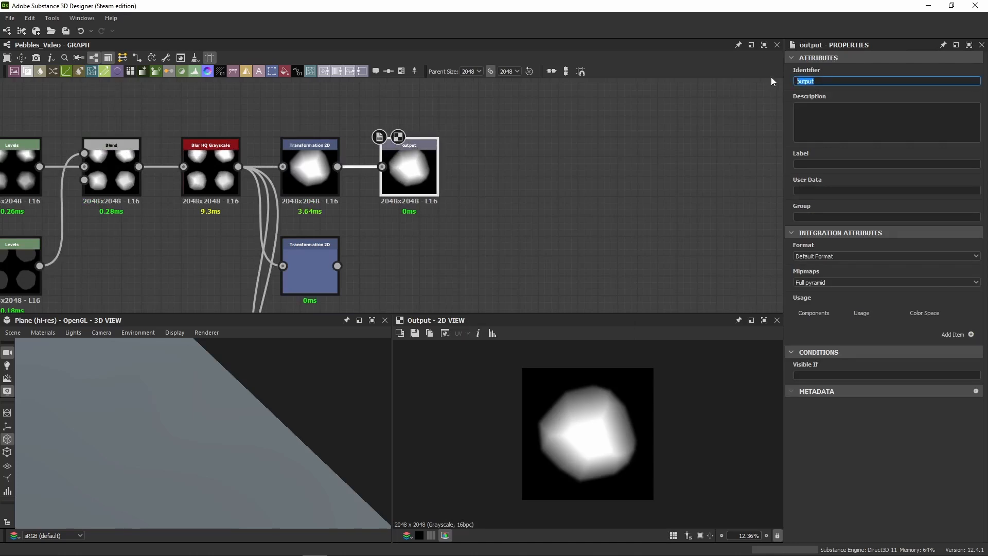
pyautogui.write('pee')
pyautogui.press('BackSpace')
pyautogui.write('bble01')
pyautogui.press('Return')
pyautogui.click(794, 163)
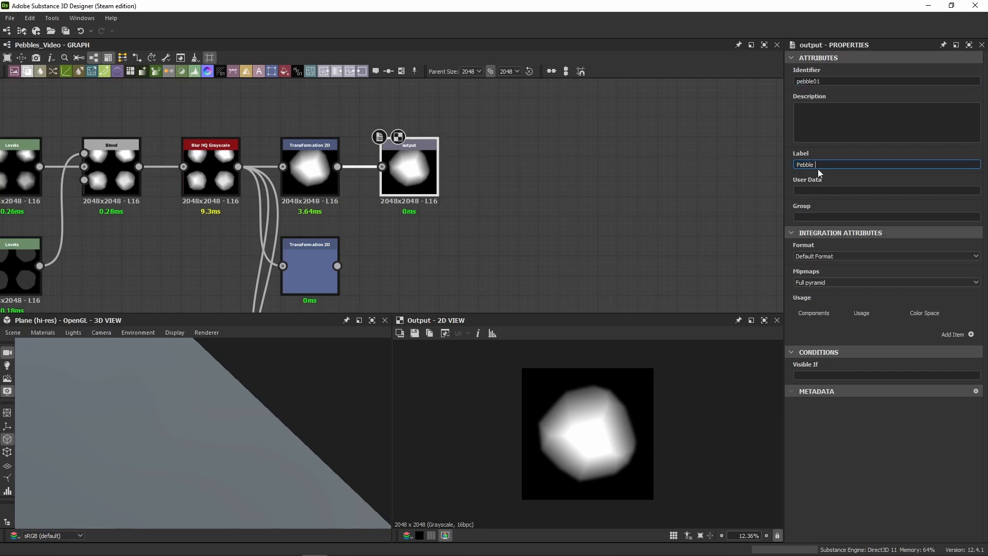
pyautogui.press('Return')
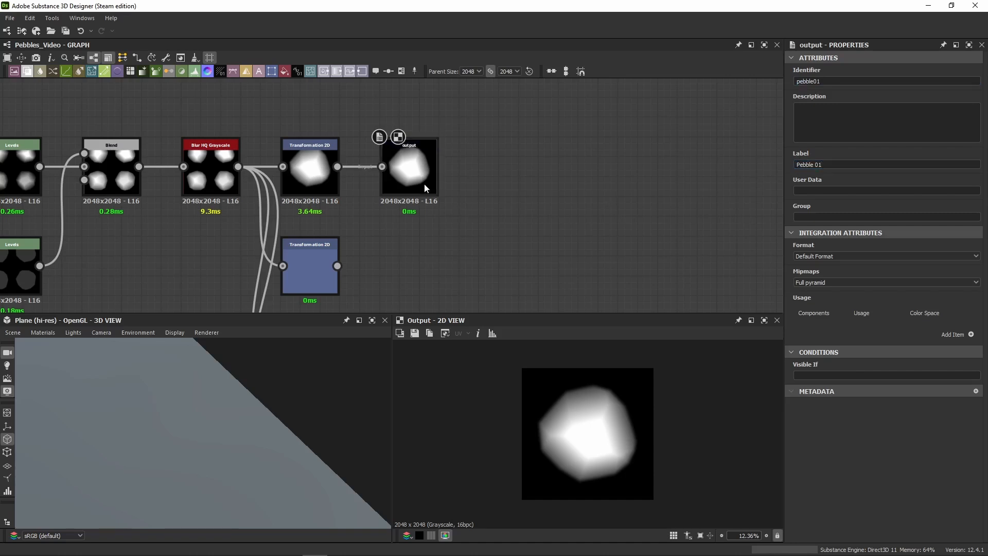
pyautogui.scroll(5, 391, 150)
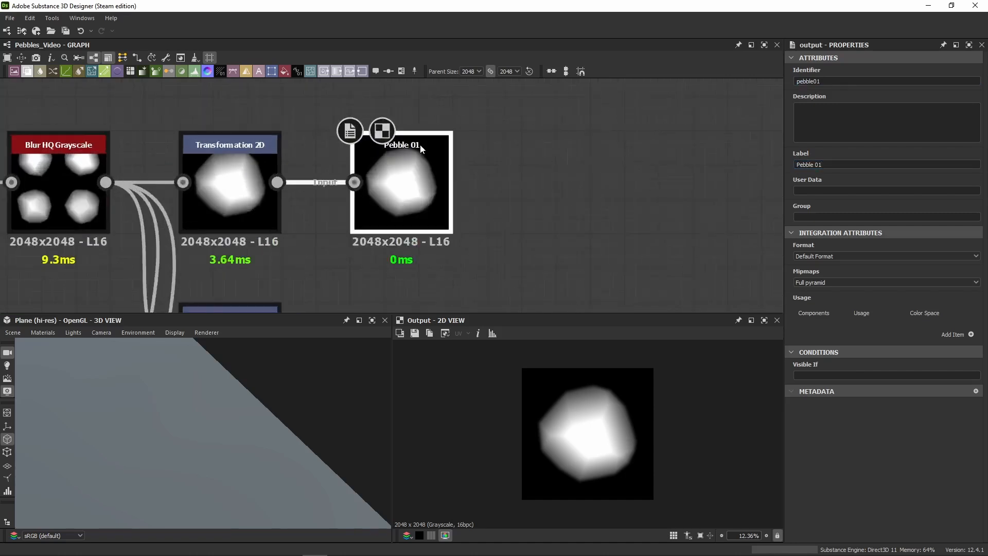
# Duplicate the Pebble 01 output below the original and connect the second Transformation 2D to it.
pyautogui.scroll(-5, 402, 147)
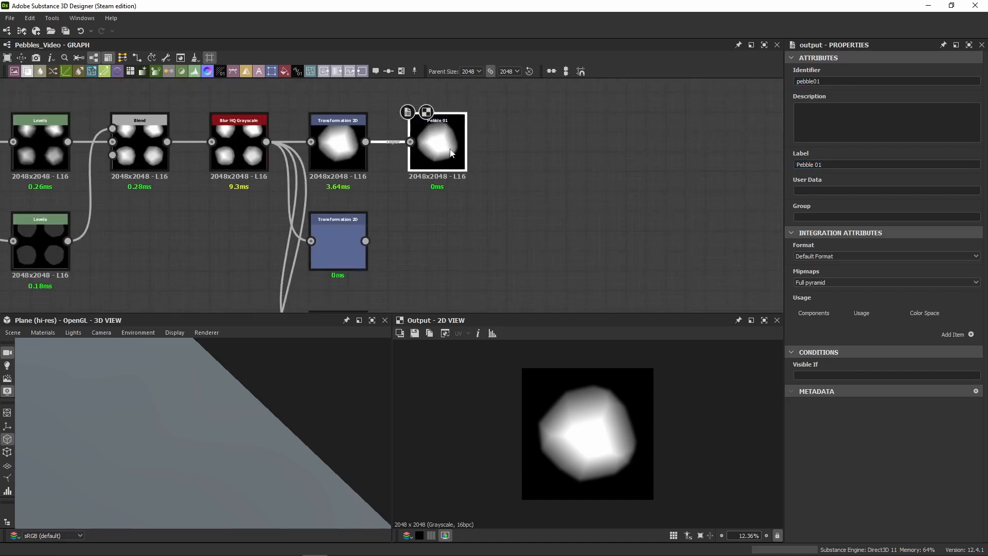
pyautogui.hotkey('ctrl', 'd')
pyautogui.click(464, 261)
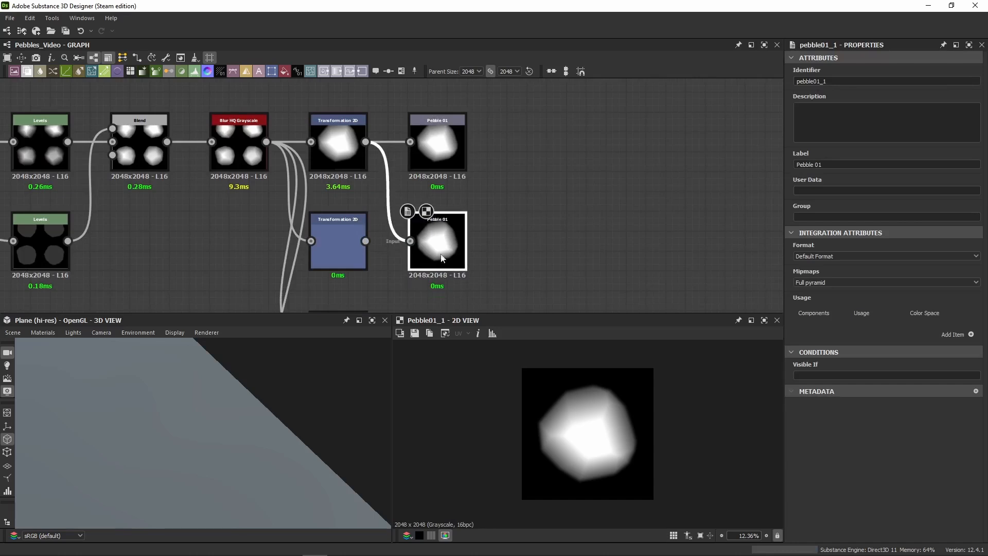
pyautogui.moveTo(367, 243); pyautogui.dragTo(410, 241)
# Paste two more copies of the output node and connect them to the third and fourth Transformation 2D nodes.
pyautogui.moveTo(468, 261); pyautogui.dragTo(457, 172, button='middle')
pyautogui.click(422, 245)
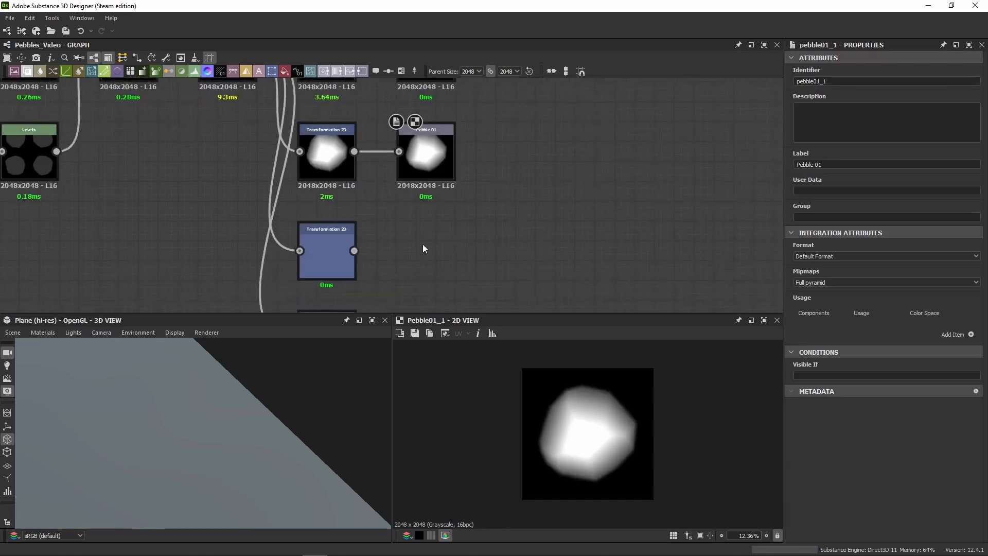
pyautogui.hotkey('ctrl', 'v')
pyautogui.moveTo(454, 272); pyautogui.dragTo(455, 184, button='middle')
pyautogui.hotkey('ctrl', 'v')
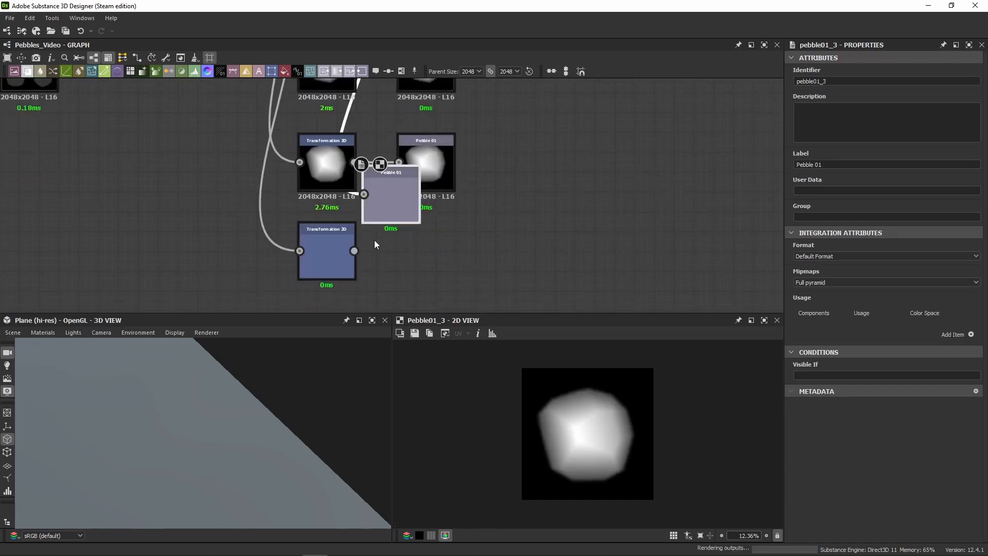
pyautogui.moveTo(410, 198); pyautogui.dragTo(442, 245)
pyautogui.moveTo(343, 251); pyautogui.dragTo(399, 242)
pyautogui.moveTo(472, 226); pyautogui.dragTo(342, 287)
pyautogui.click(518, 213)
pyautogui.scroll(-1, 462, 255)
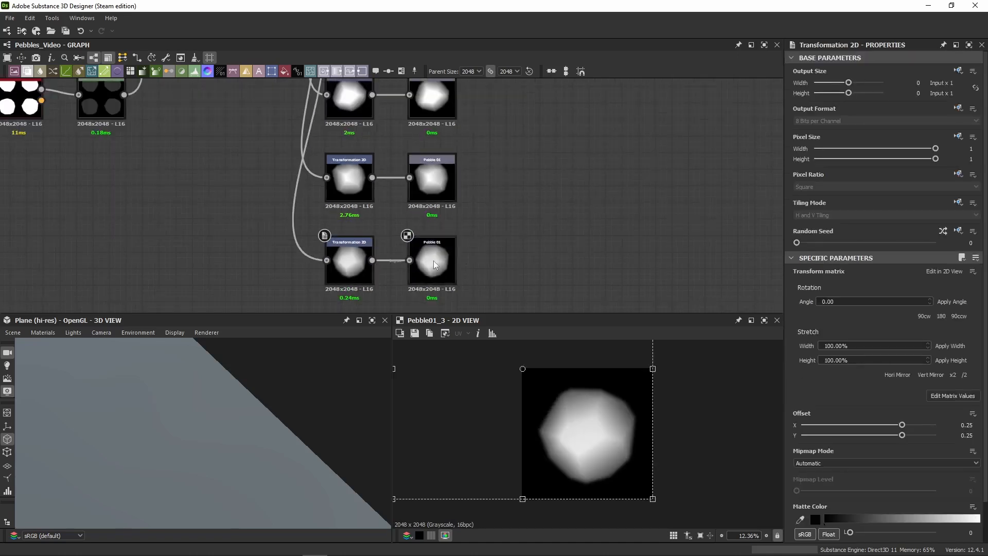
# Set the fourth output node's label to Pebble 02 and its identifier to pebble02.
pyautogui.click(435, 262)
pyautogui.click(818, 165)
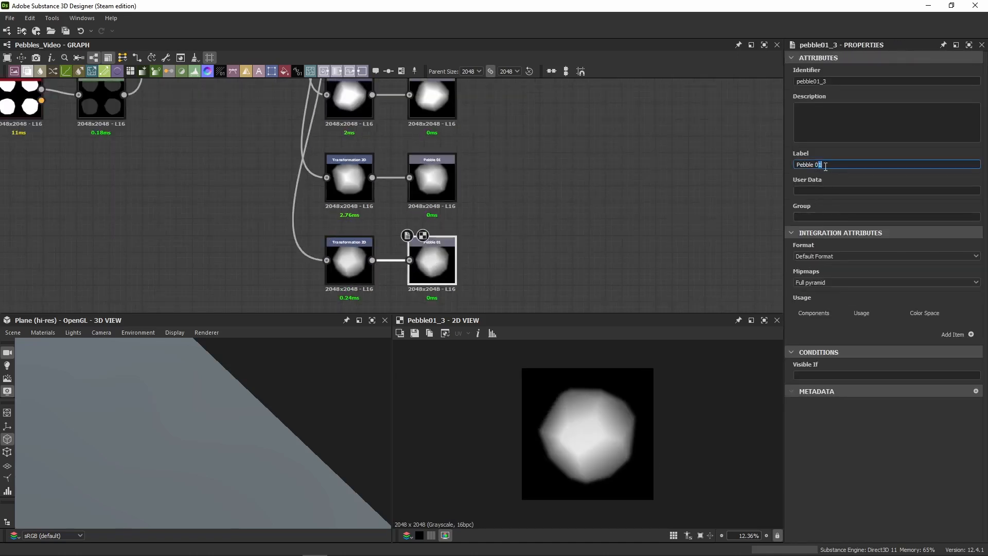
pyautogui.moveTo(817, 82); pyautogui.dragTo(834, 80)
pyautogui.write('2')
pyautogui.moveTo(616, 174); pyautogui.dragTo(599, 241, button='middle')
pyautogui.moveTo(468, 262); pyautogui.dragTo(465, 206, button='middle')
# Set the fourth output node's identifier to pebble04 and its label to Pebble 04.
pyautogui.moveTo(824, 81); pyautogui.dragTo(817, 81)
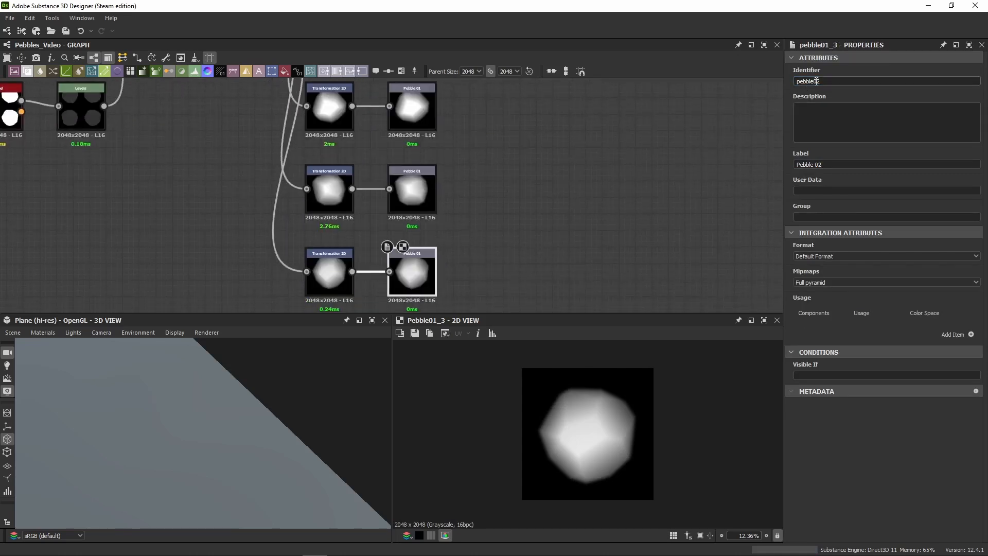
pyautogui.write('4')
pyautogui.click(820, 165)
# Set the third output node's identifier to pebble03 and its label to Pebble 03.
pyautogui.click(414, 201)
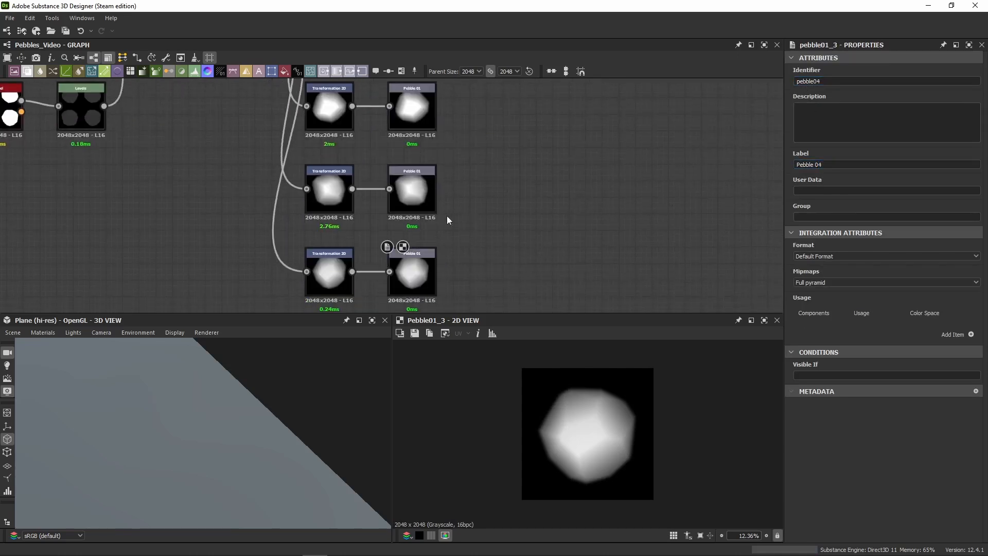
pyautogui.moveTo(814, 81); pyautogui.dragTo(827, 81)
pyautogui.write('3')
pyautogui.click(837, 164)
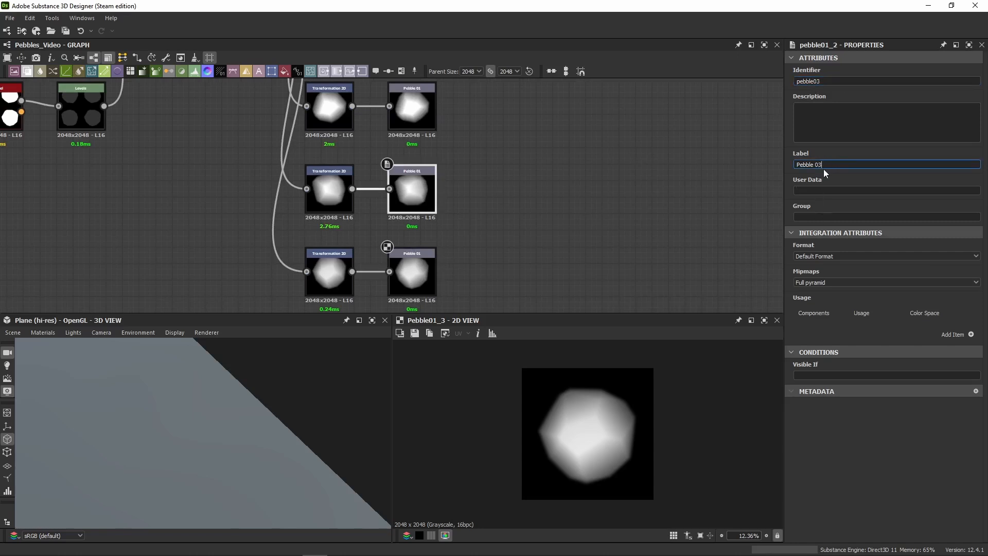
# Set the second output node's label to Pebble 02 and its identifier to pebble02.
pyautogui.click(411, 108)
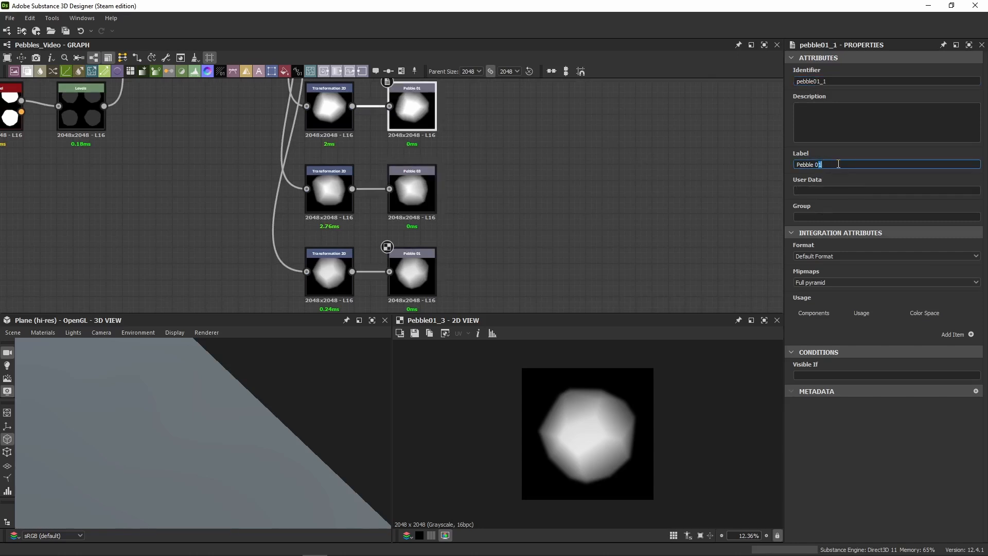
pyautogui.write('2')
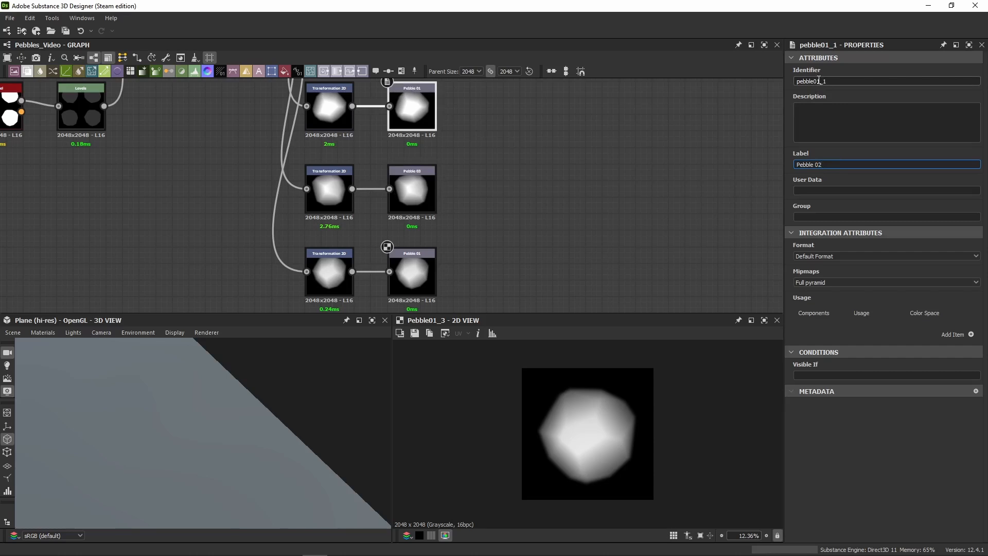
pyautogui.moveTo(818, 81); pyautogui.dragTo(831, 81)
pyautogui.click(591, 167)
# Review the finished pebble node chain and preview the Pebble 02 output in the 2D view.
pyautogui.moveTo(492, 163); pyautogui.dragTo(487, 203, button='middle')
pyautogui.scroll(-4, 493, 174)
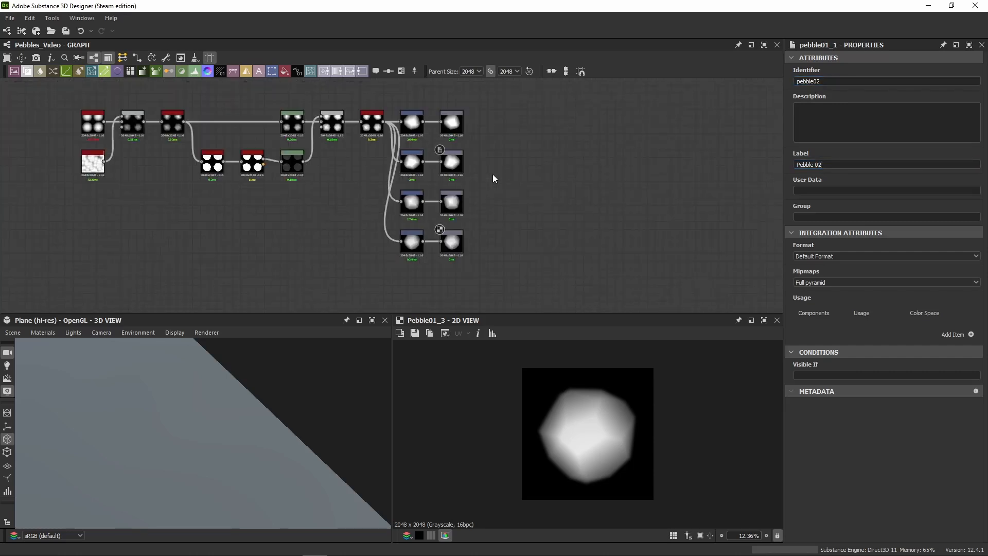
pyautogui.scroll(5, 493, 173)
pyautogui.moveTo(467, 132)
pyautogui.mouseDown(button='middle')
pyautogui.moveTo(465, 197)
pyautogui.moveTo(464, 136)
pyautogui.mouseUp(button='middle')
pyautogui.doubleClick(399, 208)
pyautogui.scroll(-5, 465, 138)
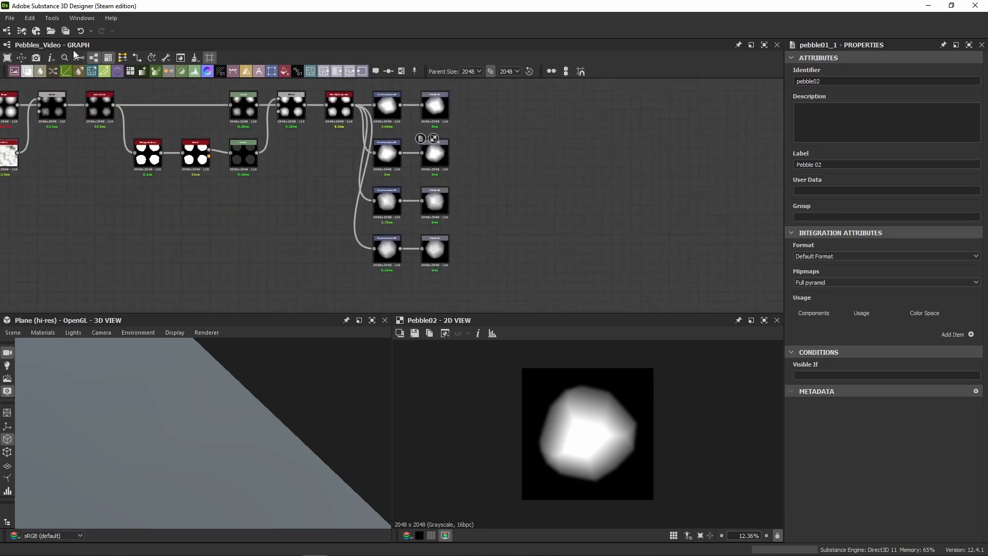
# Show the Explorer and compare the outputs listed under Pebbles_Video, Tutorial01Remake_DarkTiles_Video and Tutorial01Remake_Preview.
pyautogui.moveTo(1, 239); pyautogui.dragTo(857, 78)
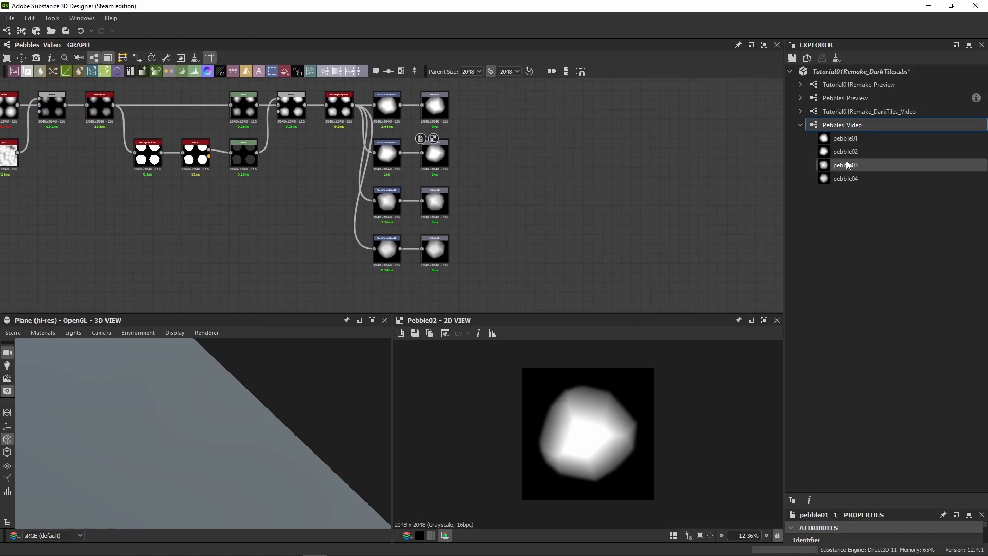
pyautogui.click(800, 125)
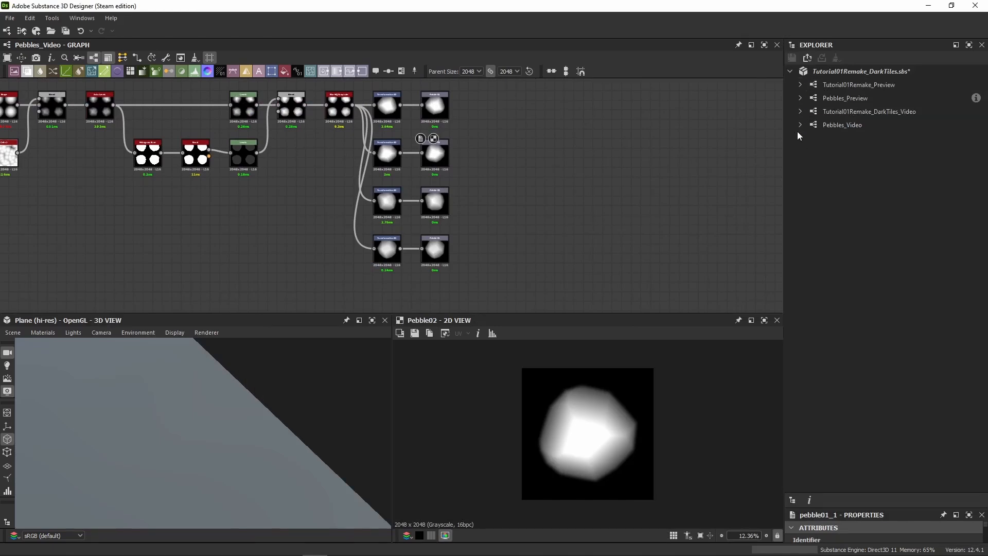
pyautogui.click(799, 111)
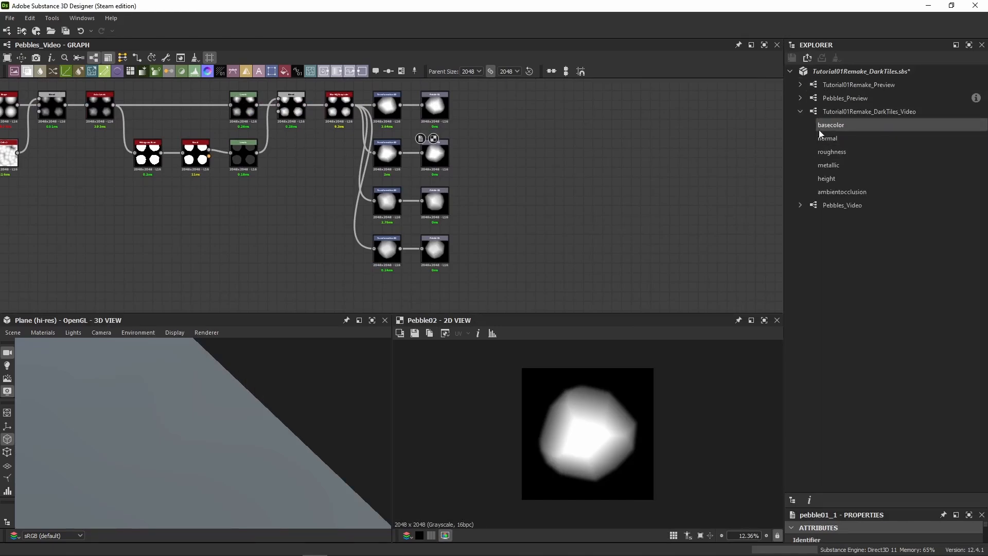
pyautogui.click(800, 112)
pyautogui.click(800, 85)
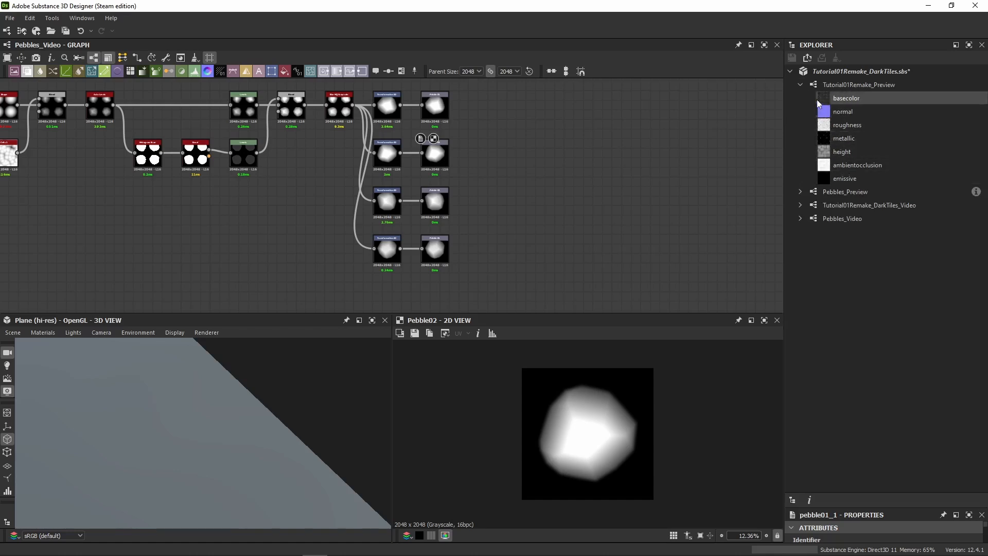
pyautogui.click(800, 85)
pyautogui.click(801, 125)
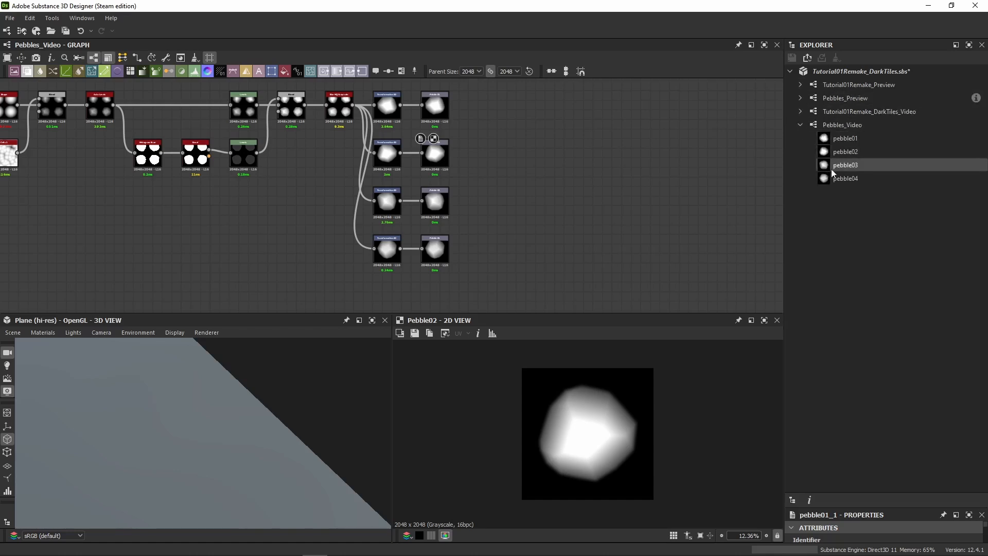
pyautogui.click(801, 125)
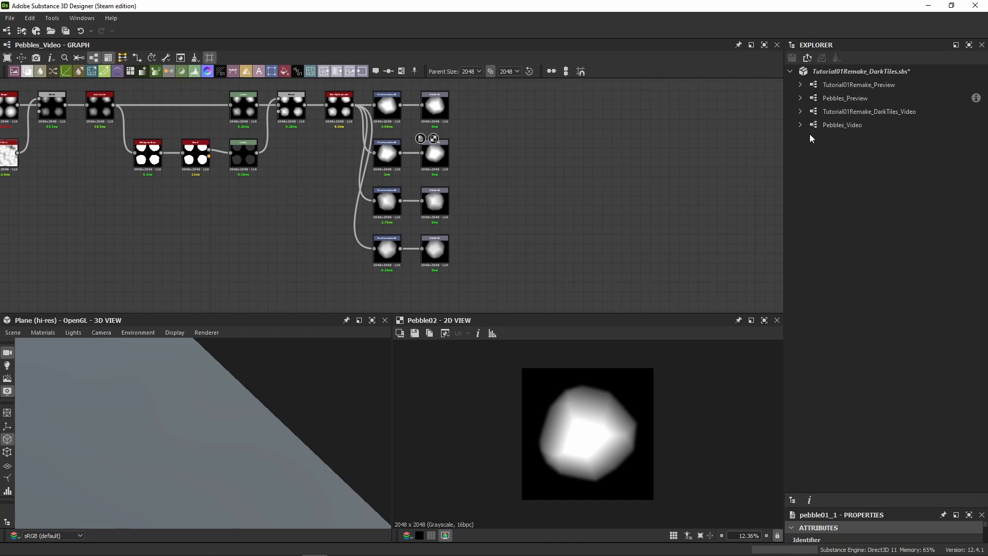
# Open the Tutorial01Remake_DarkTiles_Video graph and bring the Large Pebbles and Medium Pebbles sections into view.
pyautogui.click(871, 114)
pyautogui.doubleClick(913, 114)
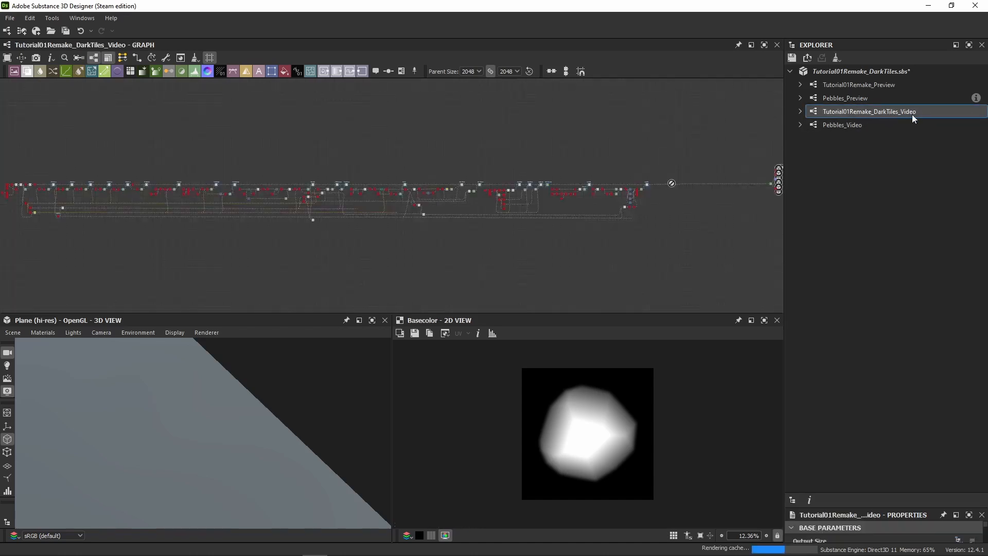
pyautogui.moveTo(743, 215); pyautogui.dragTo(620, 178, button='middle')
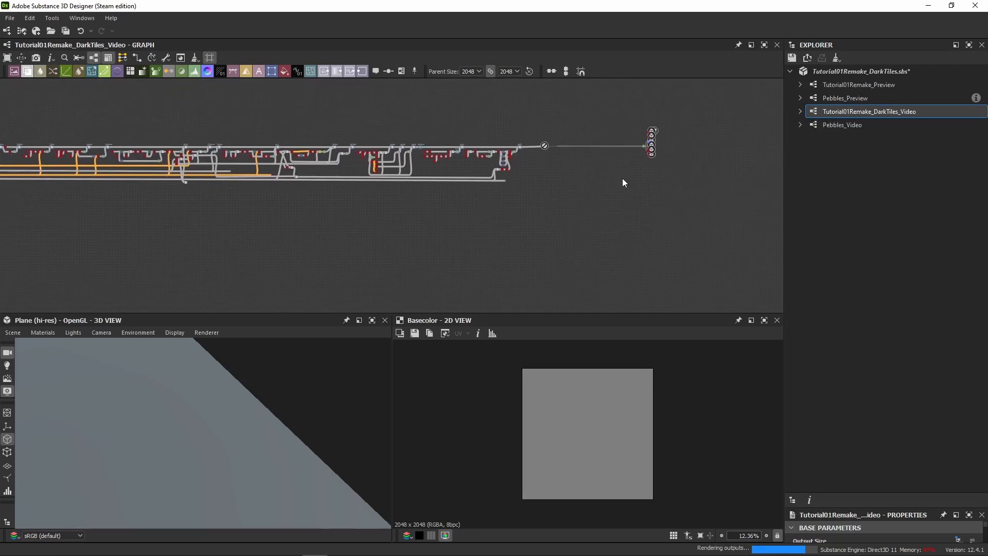
pyautogui.scroll(9, 567, 164)
pyautogui.moveTo(497, 161); pyautogui.dragTo(509, 195, button='middle')
# Add the Pebbles_Video graph as a node in the empty area below the Large Pebbles and Medium Pebbles frames.
pyautogui.click(834, 127)
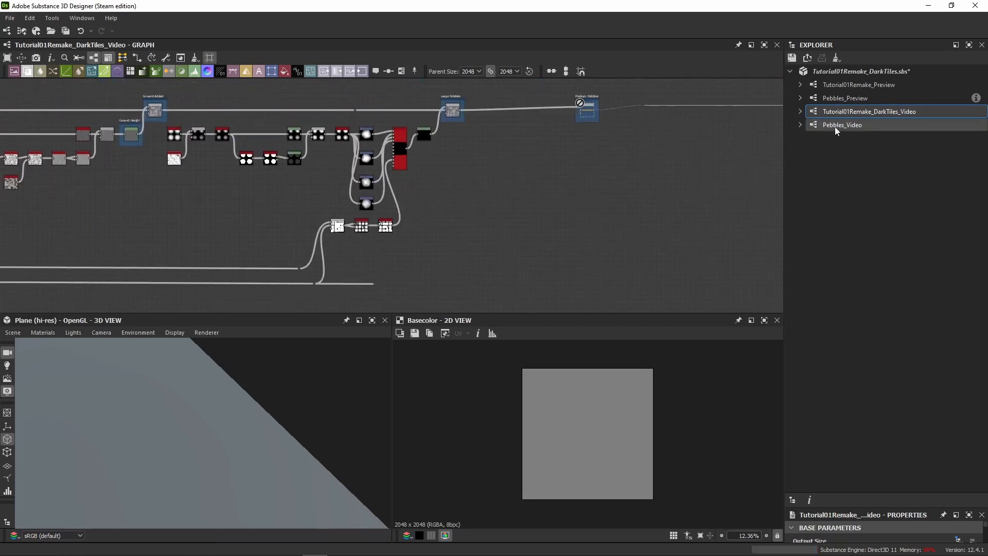
pyautogui.moveTo(835, 127); pyautogui.dragTo(690, 236)
pyautogui.moveTo(482, 192); pyautogui.dragTo(483, 192)
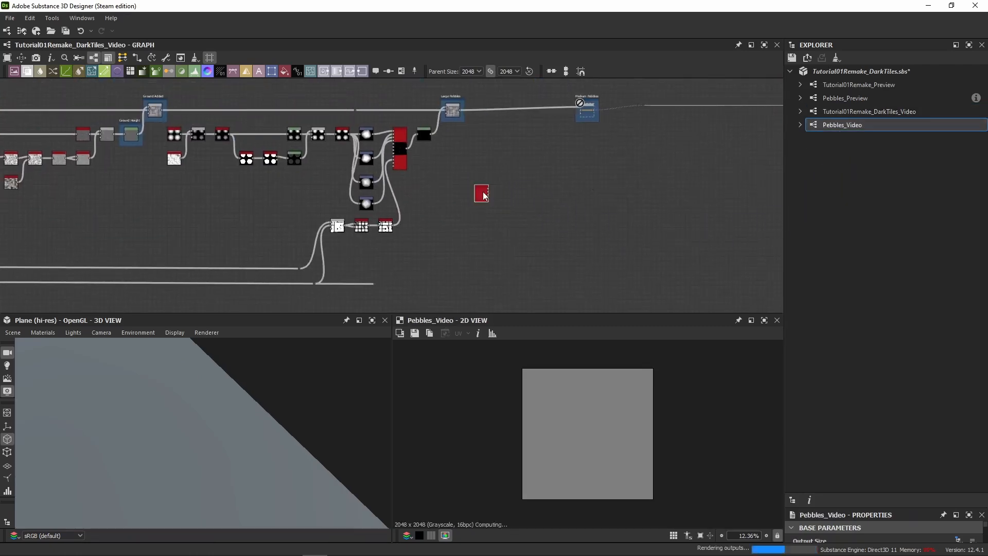
pyautogui.scroll(4, 474, 165)
pyautogui.moveTo(517, 199); pyautogui.dragTo(640, 169, button='middle')
pyautogui.scroll(-5, 468, 171)
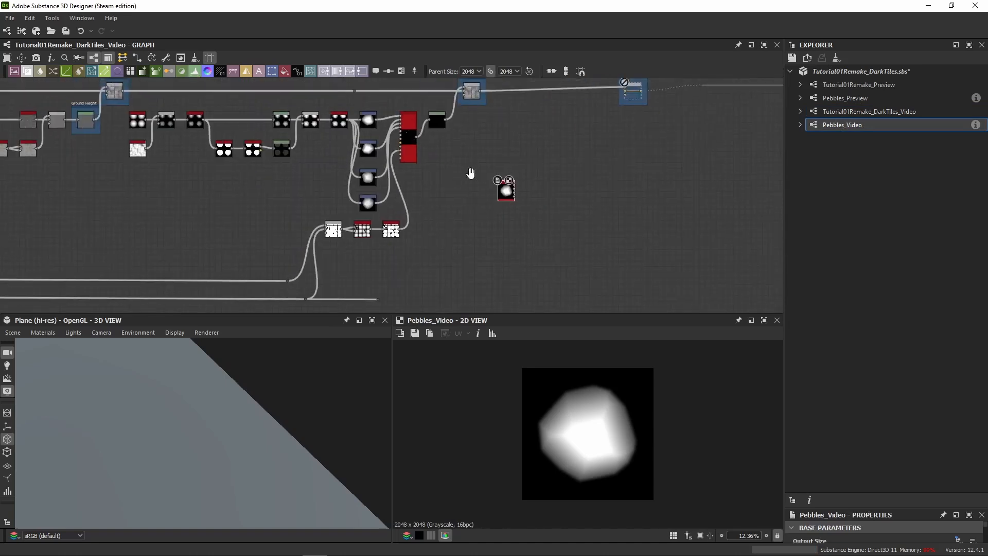
# Compare the original pebble shape nodes with the Pebbles_Video node, selecting each in turn.
pyautogui.moveTo(469, 171); pyautogui.dragTo(533, 177, button='middle')
pyautogui.moveTo(205, 114); pyautogui.dragTo(439, 212)
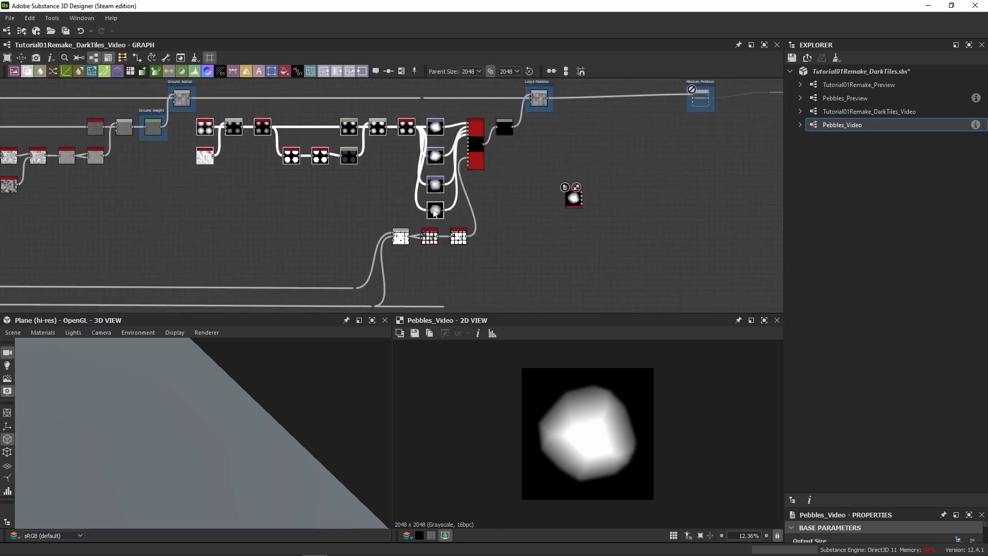
pyautogui.scroll(4, 576, 167)
pyautogui.moveTo(597, 169); pyautogui.dragTo(504, 270)
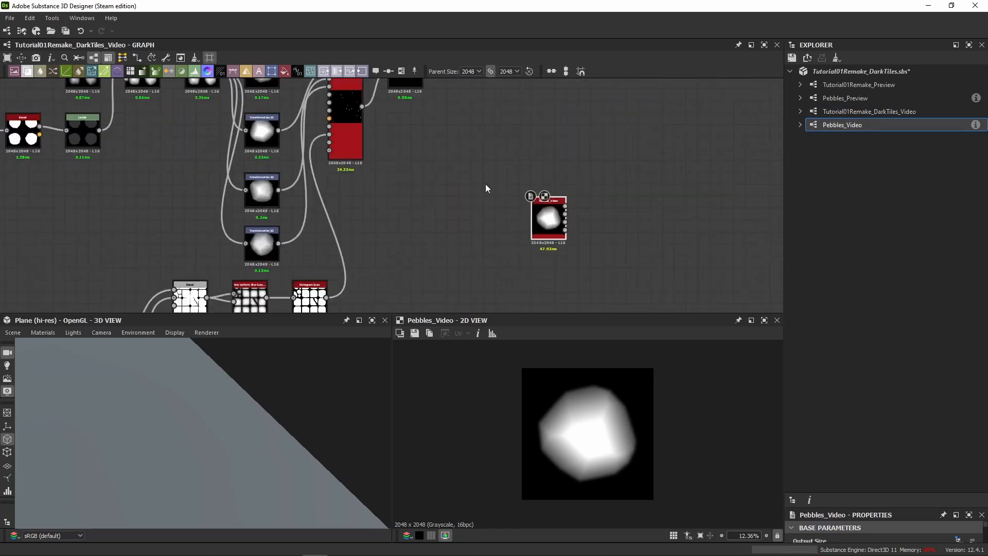
pyautogui.moveTo(486, 184); pyautogui.dragTo(361, 194, button='middle')
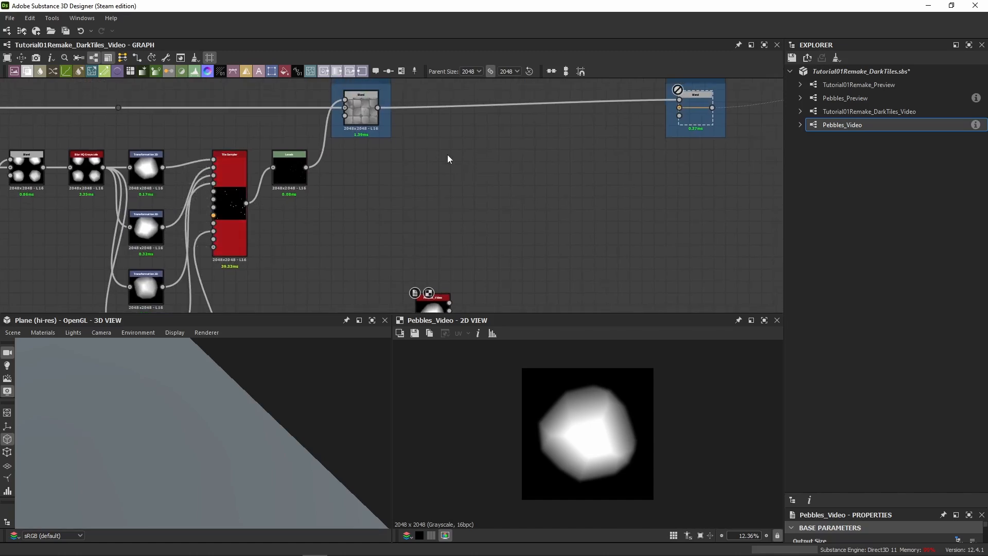
pyautogui.press('space')
pyautogui.write('tile sampler')
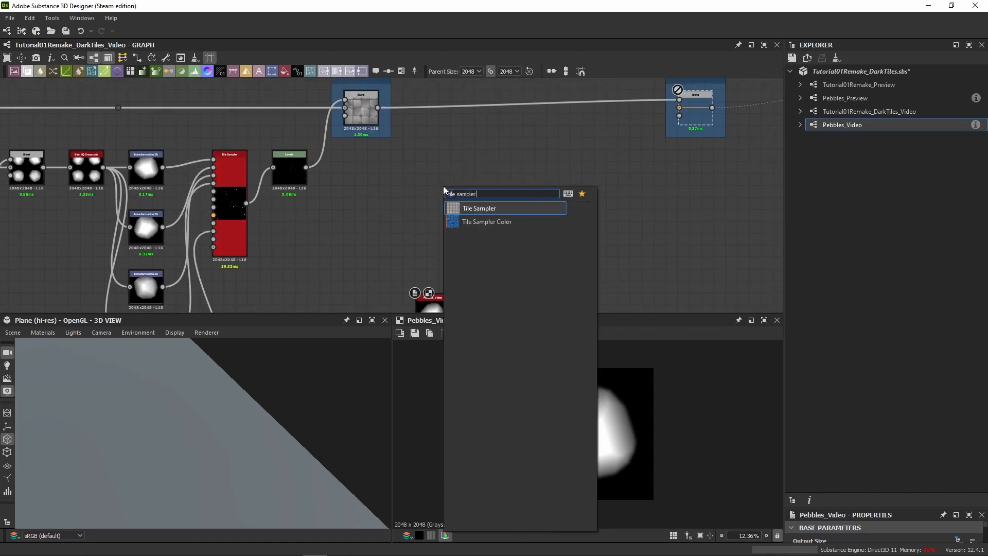
pyautogui.press('Return')
pyautogui.moveTo(309, 171); pyautogui.dragTo(402, 116, button='middle')
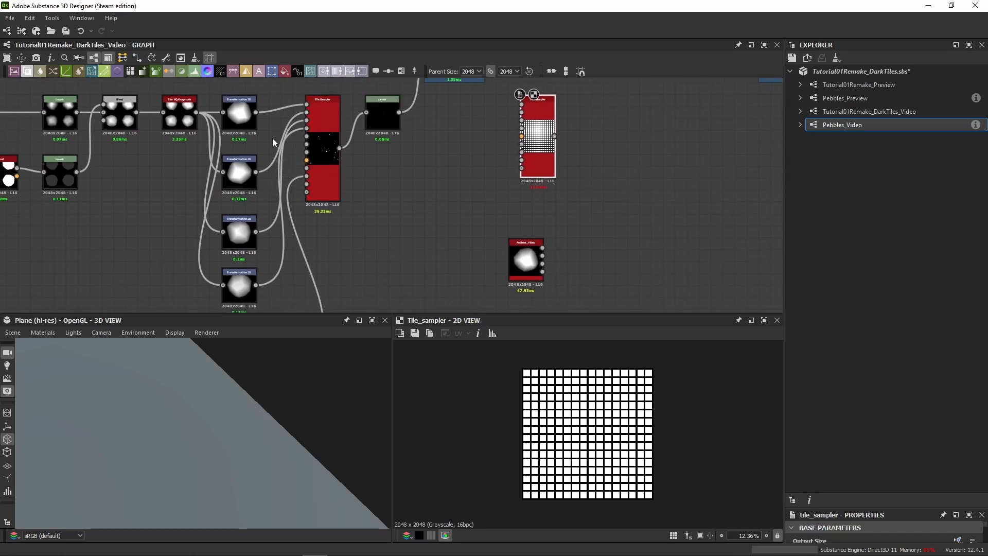
pyautogui.press('Delete')
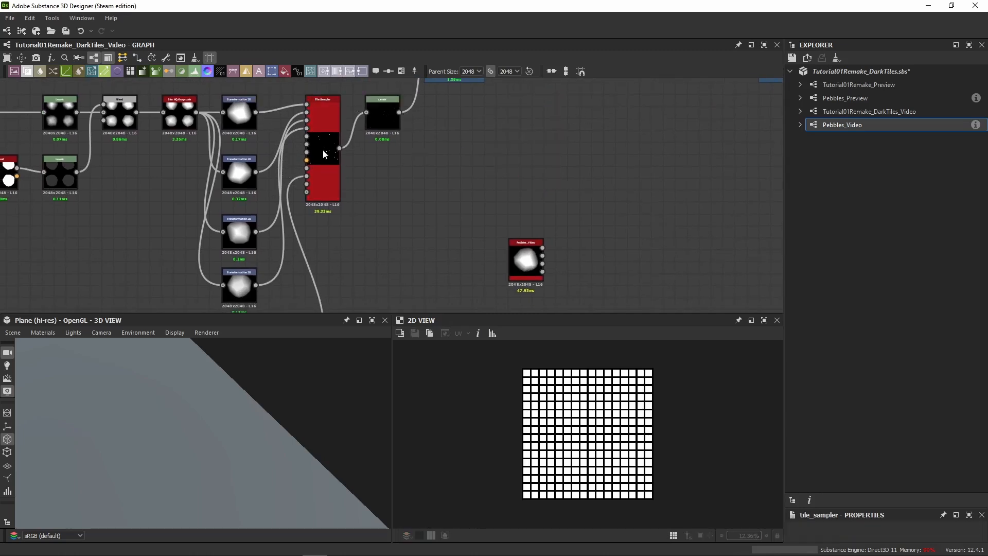
# Duplicate the Large Pebbles Tile Sampler with its input connections and place the copy above the Pebbles_Video node.
pyautogui.click(337, 181)
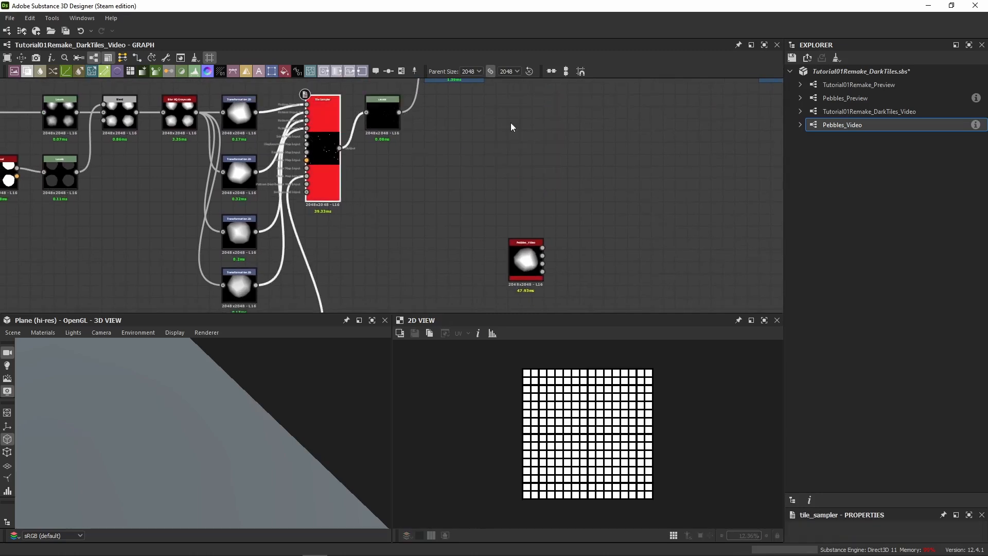
pyautogui.hotkey('ctrl', 'd')
pyautogui.moveTo(401, 178); pyautogui.dragTo(545, 127)
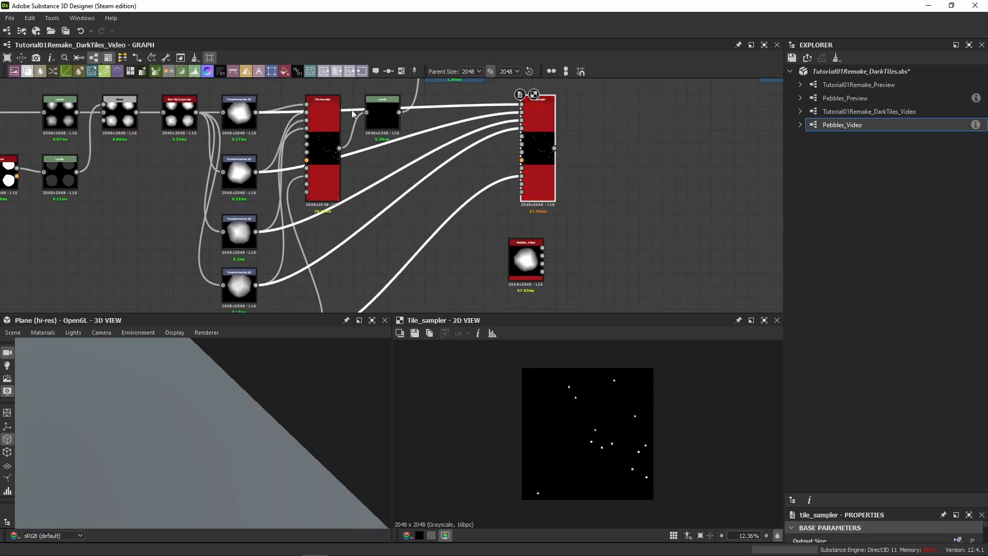
pyautogui.moveTo(537, 115); pyautogui.dragTo(525, 115)
pyautogui.moveTo(548, 121); pyautogui.dragTo(403, 135, button='middle')
pyautogui.scroll(-2, 410, 187)
pyautogui.moveTo(381, 154); pyautogui.dragTo(566, 156)
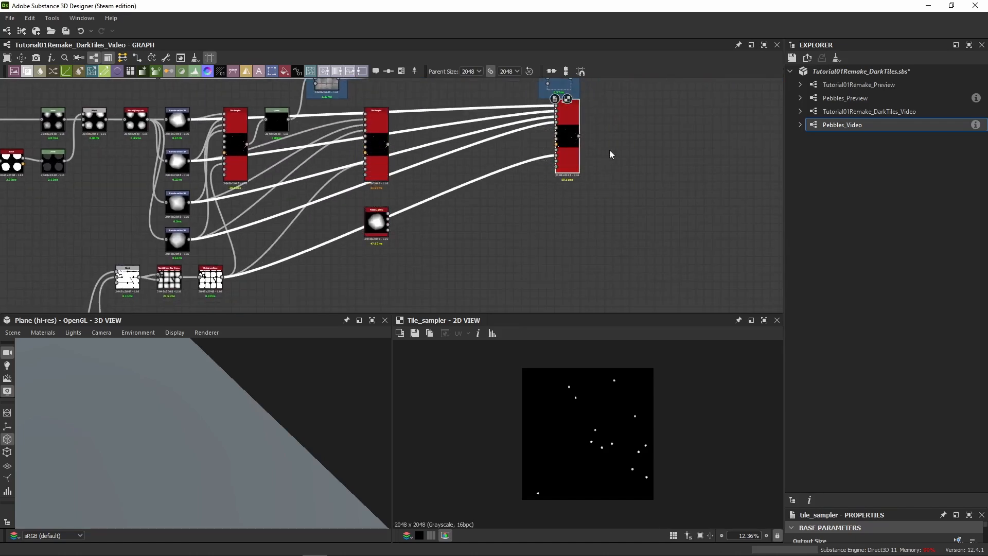
pyautogui.press('Delete')
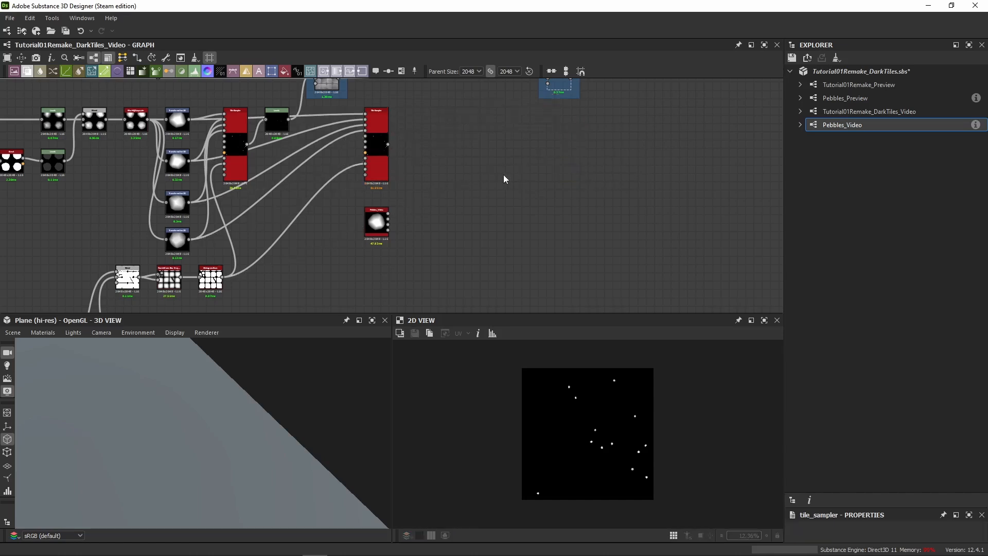
# Delete the duplicated Tile Sampler and move the Pebbles_Video node beside the original pebble shape nodes.
pyautogui.moveTo(442, 140); pyautogui.dragTo(445, 170, button='middle')
pyautogui.click(370, 174)
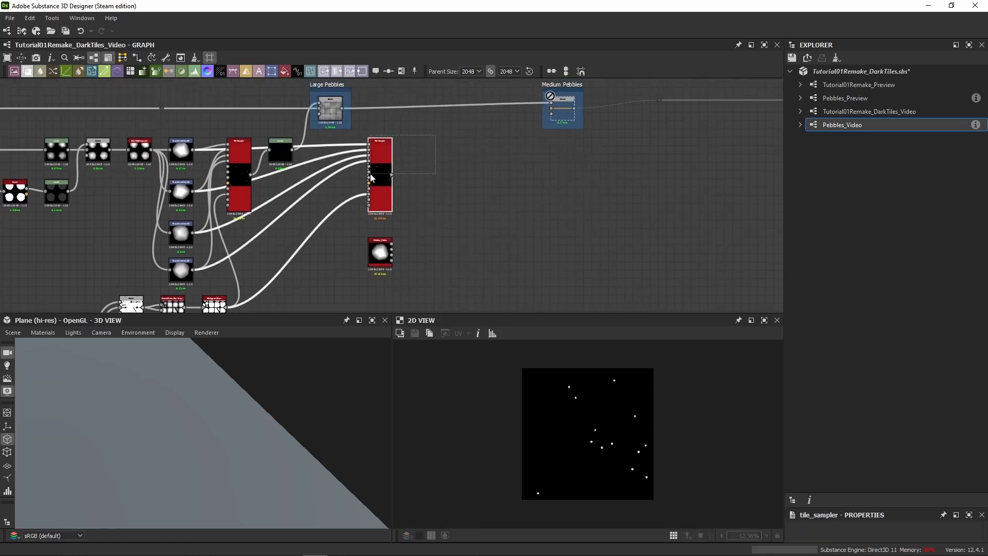
pyautogui.press('Delete')
pyautogui.moveTo(295, 197); pyautogui.dragTo(503, 177, button='middle')
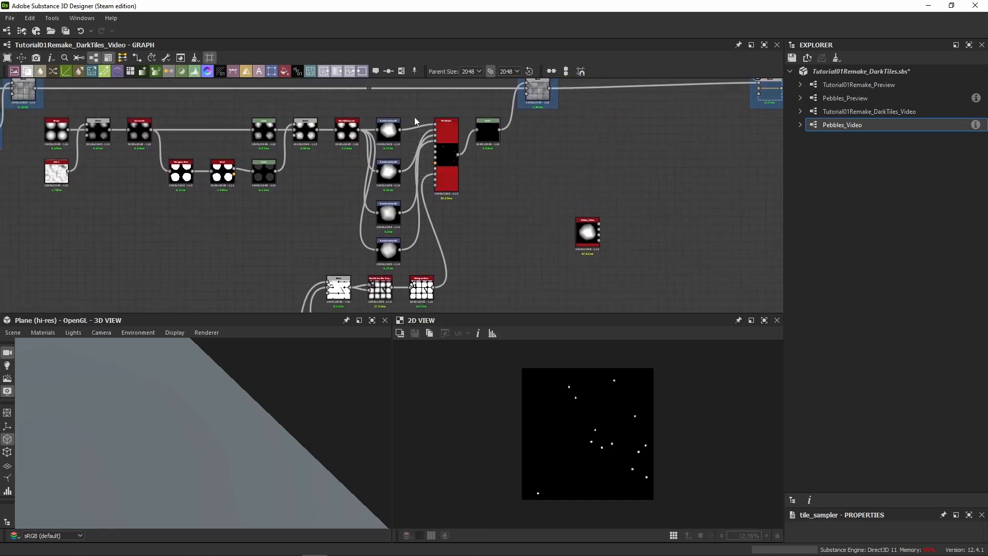
pyautogui.moveTo(587, 242); pyautogui.dragTo(313, 194)
pyautogui.scroll(3, 334, 173)
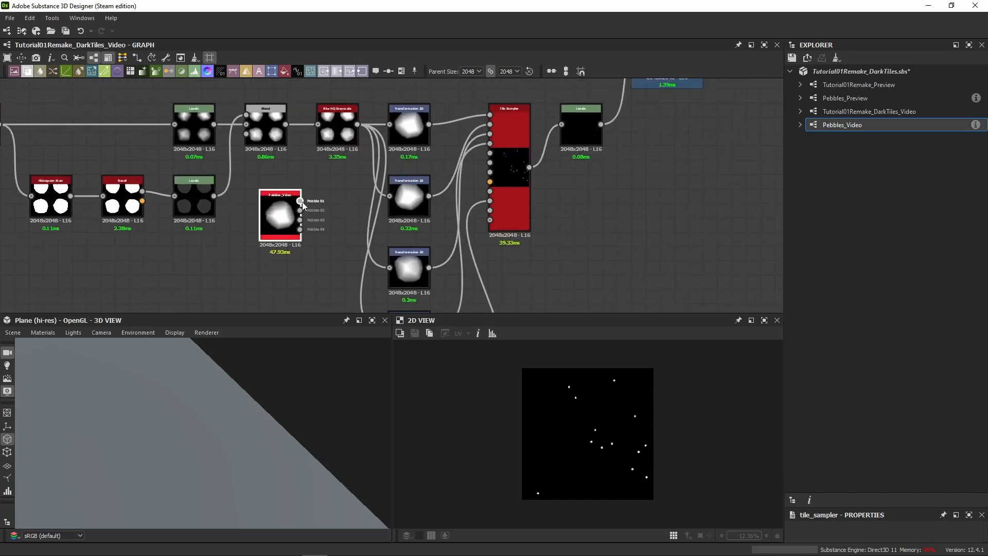
# Delete the original pebble shape nodes that feed the Large Pebbles Tile Sampler, keeping only the Pebbles_Video node.
pyautogui.moveTo(302, 201); pyautogui.dragTo(330, 156, button='middle')
pyautogui.scroll(-1, 332, 195)
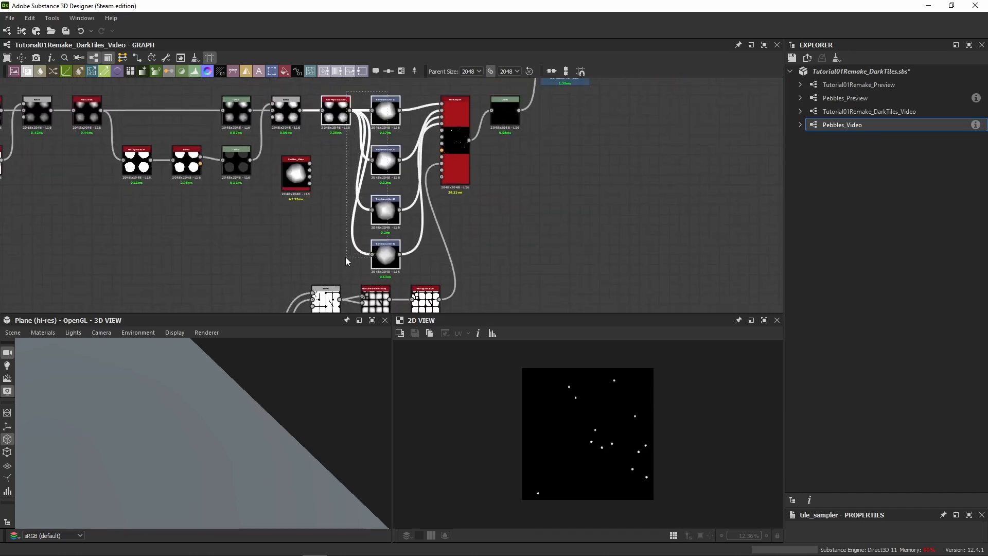
pyautogui.moveTo(322, 230); pyautogui.dragTo(450, 246, button='middle')
pyautogui.keyDown('shift'); pyautogui.moveTo(422, 97); pyautogui.dragTo(332, 129); pyautogui.keyUp('shift')
pyautogui.keyDown('shift'); pyautogui.moveTo(385, 225); pyautogui.dragTo(121, 116); pyautogui.keyUp('shift')
pyautogui.press('Delete')
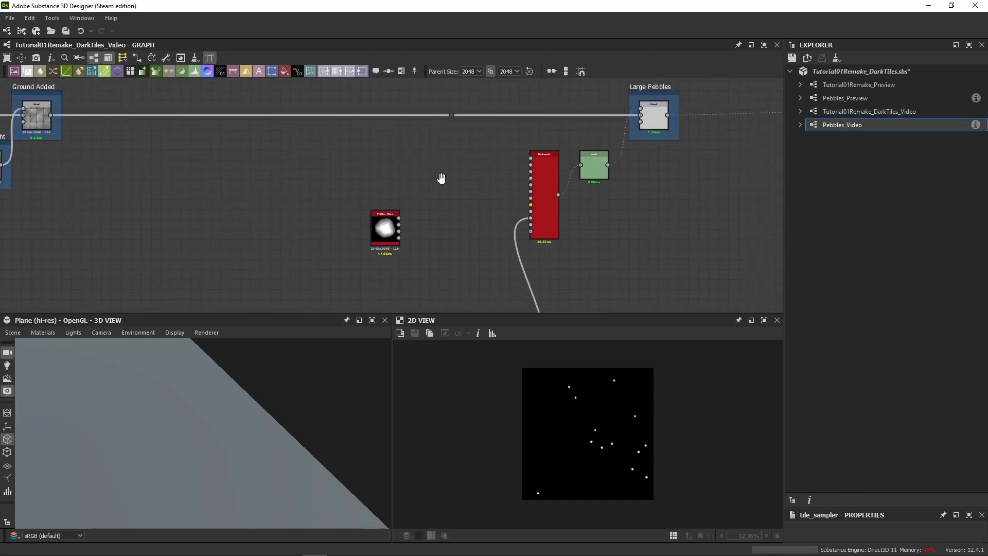
# Place Pebbles_Video beside the Large Pebbles Tile Sampler and connect its four outputs to Pattern Inputs 1 to 4.
pyautogui.moveTo(383, 239); pyautogui.dragTo(485, 182)
pyautogui.scroll(8, 430, 138)
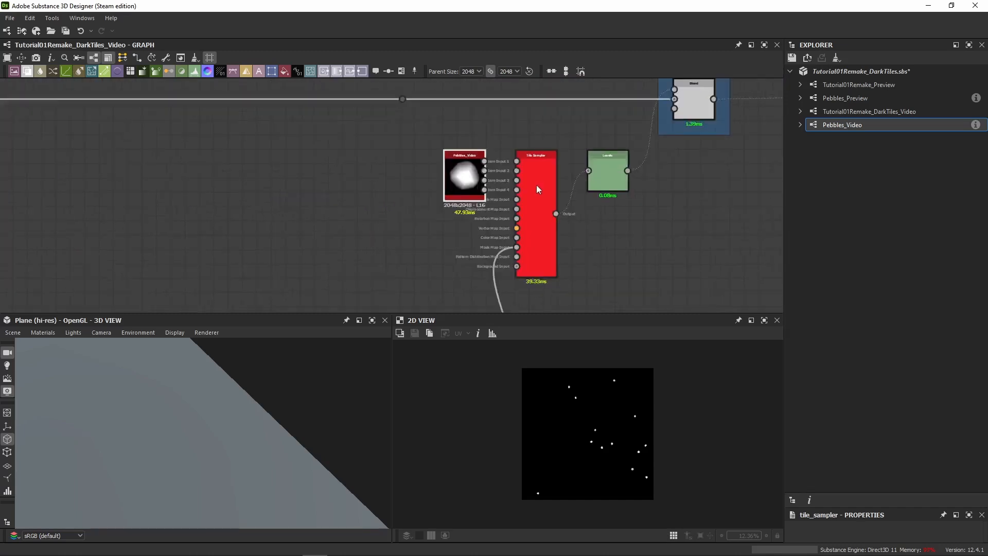
pyautogui.moveTo(423, 128); pyautogui.dragTo(517, 128)
pyautogui.moveTo(423, 156); pyautogui.dragTo(517, 157)
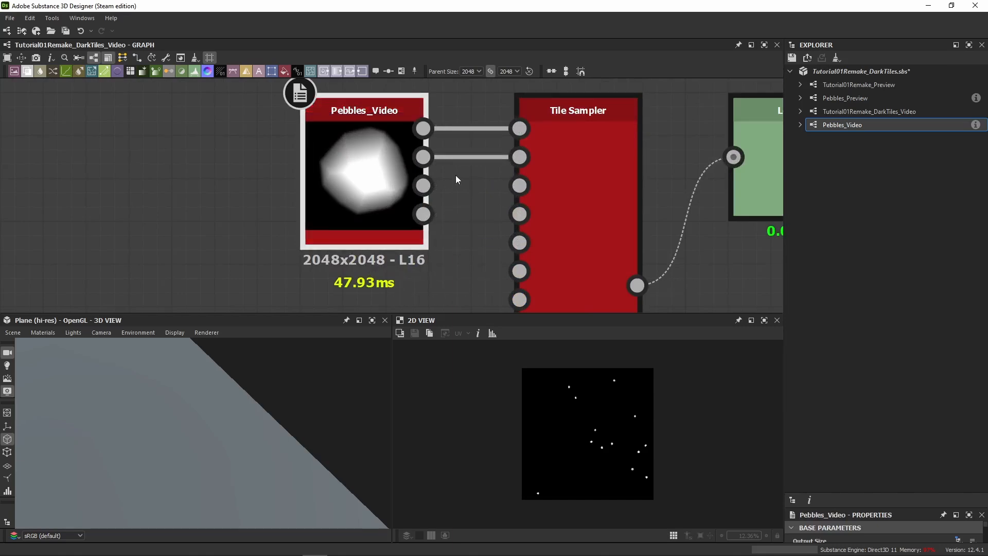
pyautogui.moveTo(423, 186); pyautogui.dragTo(517, 185)
pyautogui.moveTo(423, 214); pyautogui.dragTo(519, 214)
# Check the Large Pebbles Blend in the 2D view, looking closely at the pebbles on the tiles.
pyautogui.scroll(-6, 440, 249)
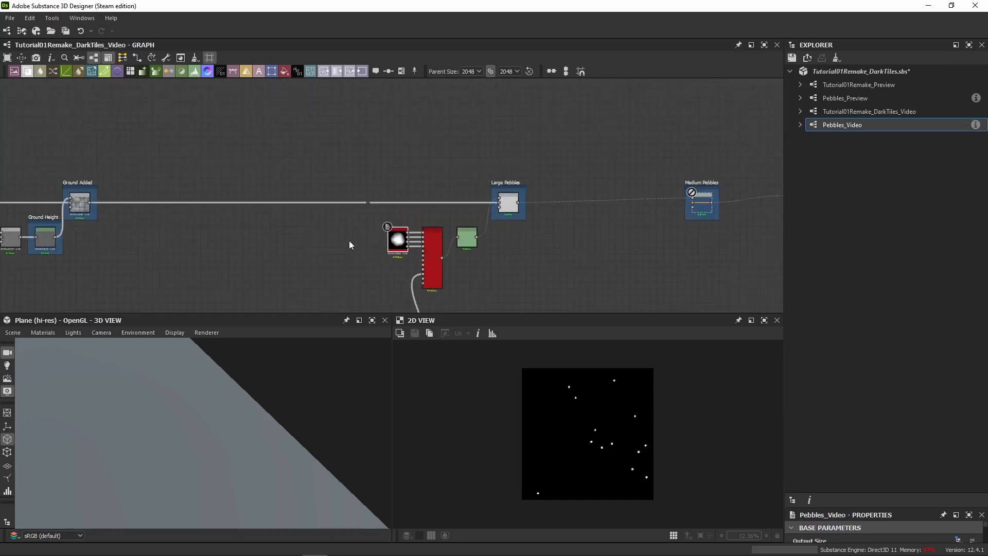
pyautogui.doubleClick(520, 149)
pyautogui.scroll(7, 628, 398)
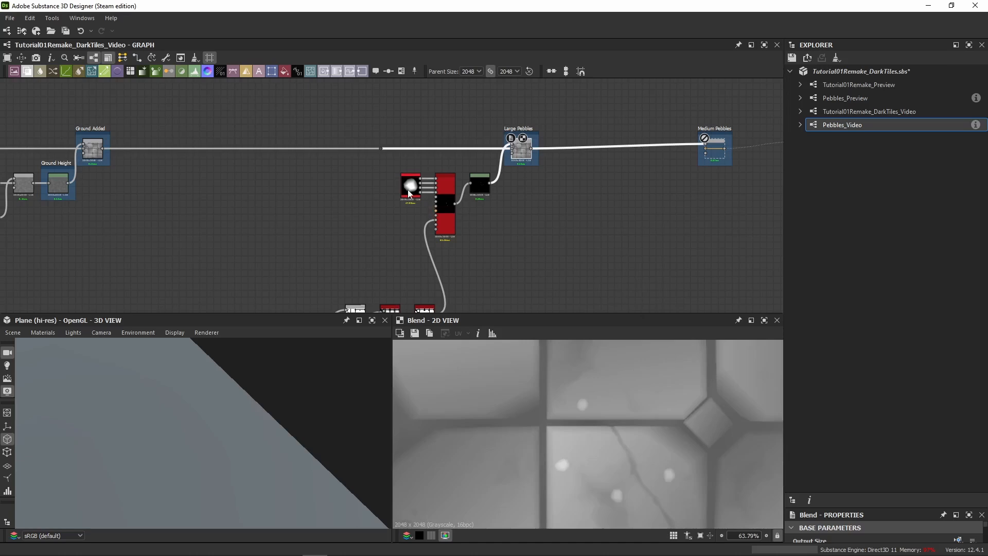
# Select the Large Pebbles frame with its feeding nodes and mask nodes, and move them closer to the Ground Added frame.
pyautogui.scroll(-4, 407, 190)
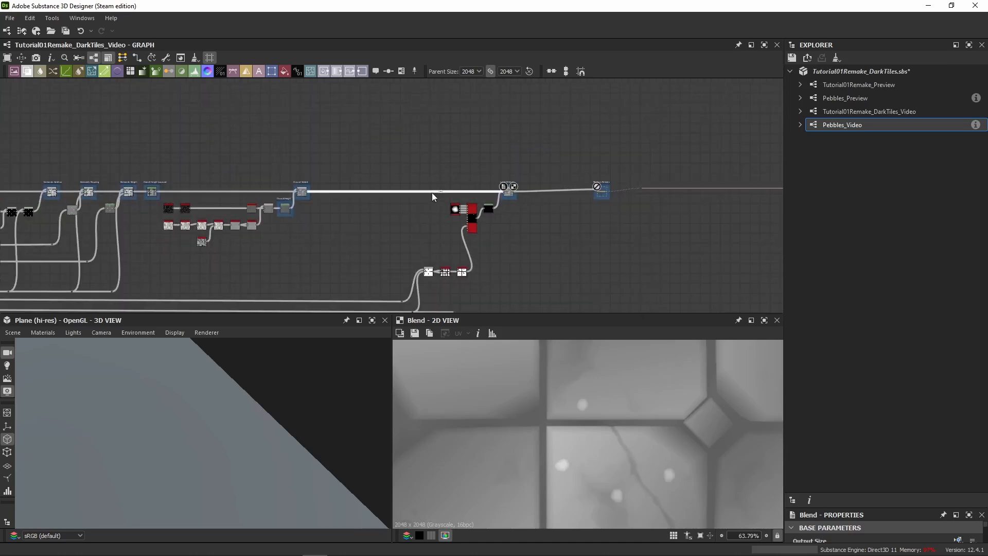
pyautogui.moveTo(445, 225); pyautogui.dragTo(437, 183, button='middle')
pyautogui.moveTo(523, 112); pyautogui.dragTo(378, 284)
pyautogui.scroll(3, 473, 162)
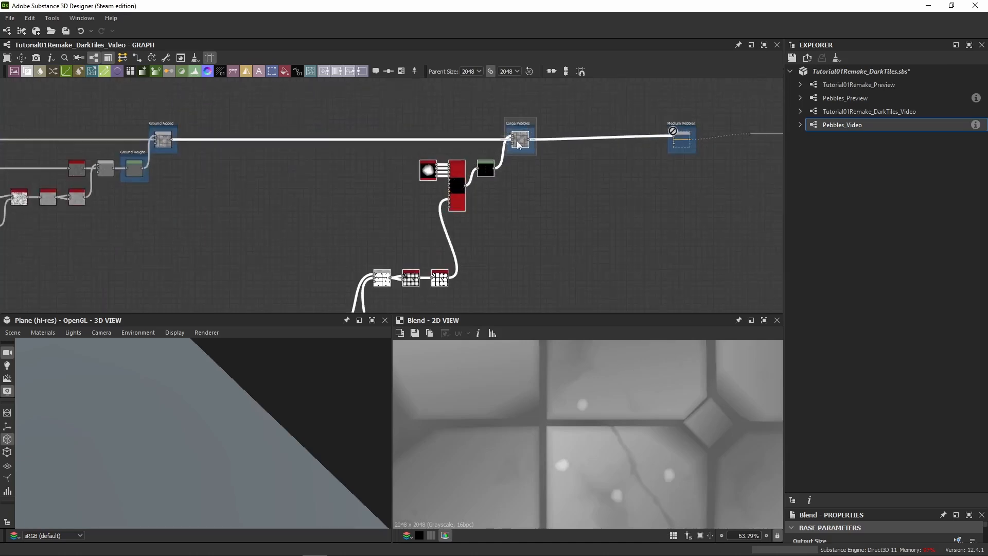
pyautogui.moveTo(519, 143); pyautogui.dragTo(284, 143)
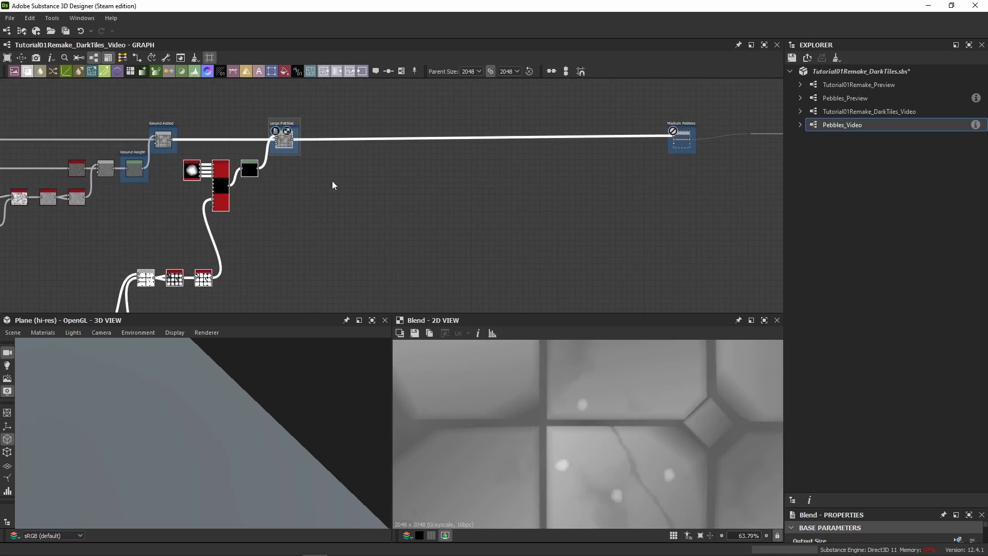
# Move the Medium Pebbles frame and its Blend closer to the Large Pebbles frame.
pyautogui.scroll(2, 346, 187)
pyautogui.moveTo(346, 187)
pyautogui.mouseDown(button='middle')
pyautogui.moveTo(489, 191)
pyautogui.moveTo(409, 235)
pyautogui.moveTo(340, 200)
pyautogui.mouseUp(button='middle')
pyautogui.moveTo(742, 135); pyautogui.dragTo(470, 158)
pyautogui.click(297, 263)
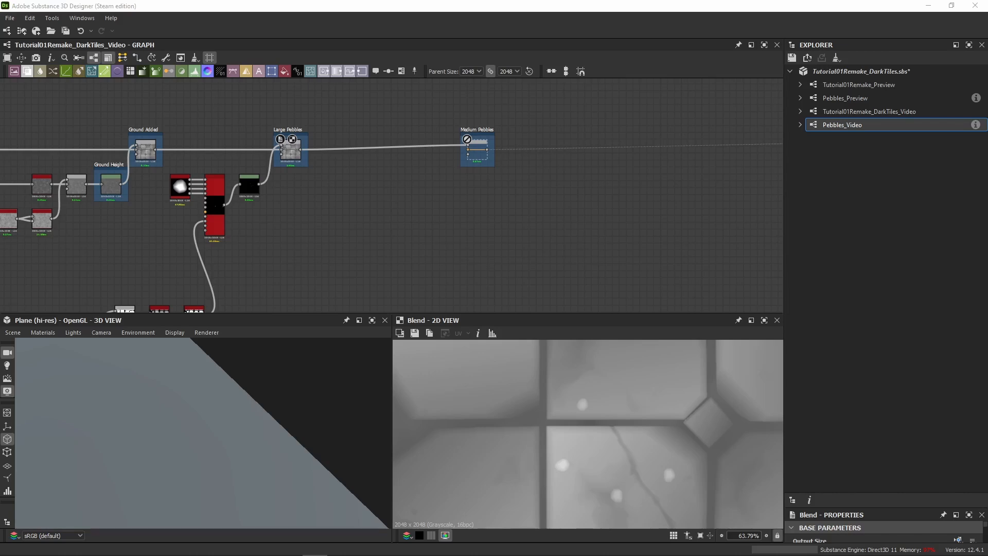
# Try adding a copy of the Tile Sampler between the Large Pebbles and Medium Pebbles frames.
pyautogui.click(331, 213)
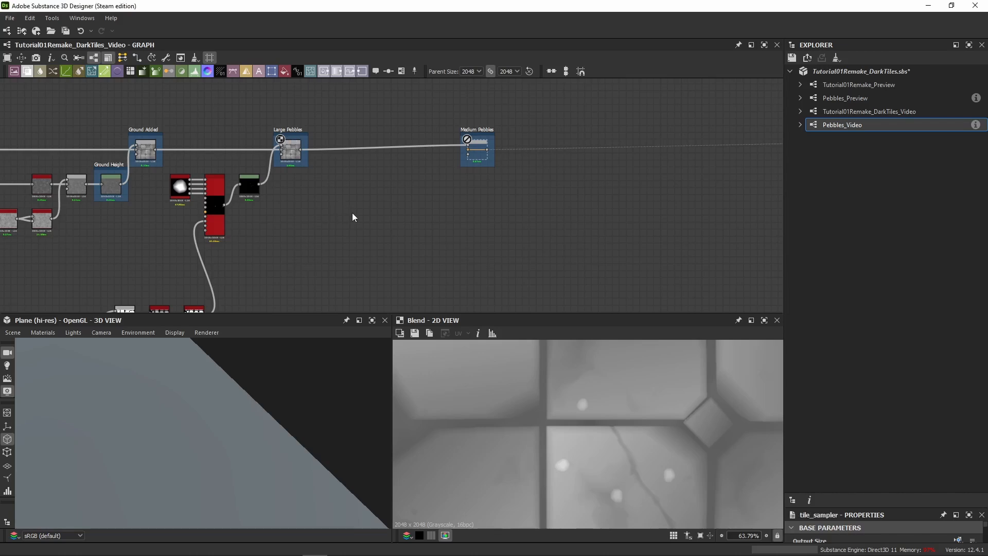
pyautogui.hotkey('ctrl', 'v')
pyautogui.moveTo(390, 204); pyautogui.dragTo(374, 182)
pyautogui.scroll(3, 341, 186)
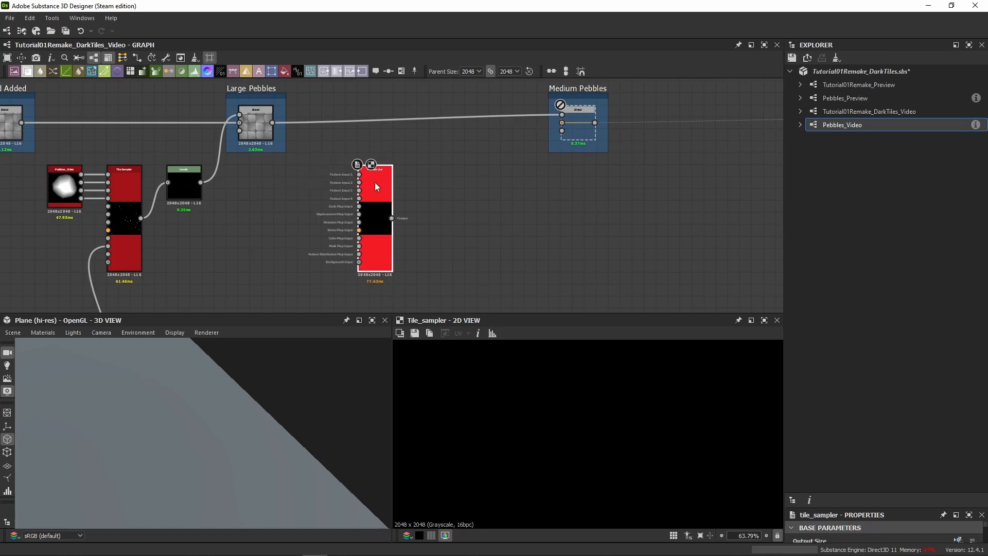
# Give the properties more room and add a Pebbles_Video copy with its four outputs feeding the new Tile Sampler.
pyautogui.moveTo(880, 44); pyautogui.dragTo(843, 555)
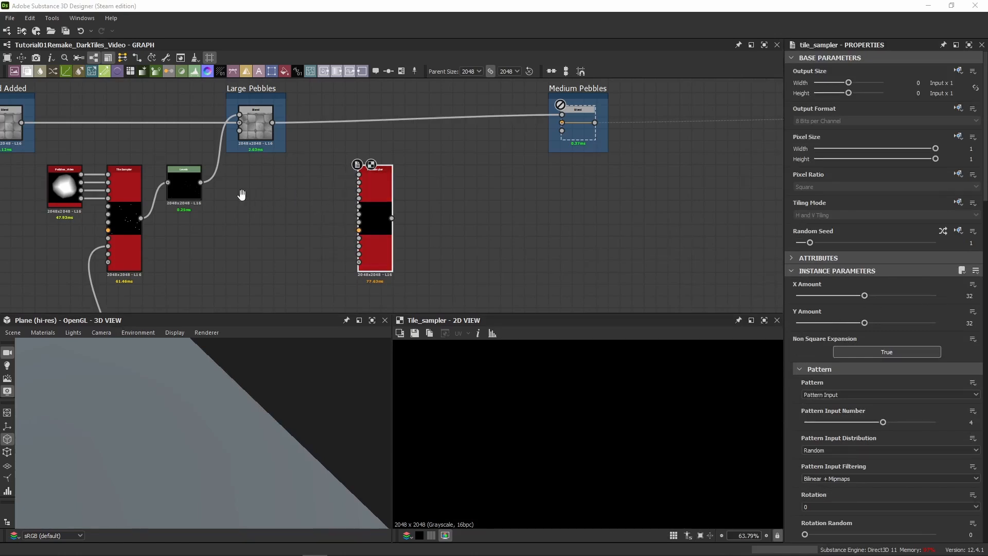
pyautogui.moveTo(240, 194); pyautogui.dragTo(304, 183, button='middle')
pyautogui.click(137, 181)
pyautogui.hotkey('ctrl', 'v')
pyautogui.moveTo(387, 197); pyautogui.dragTo(423, 186)
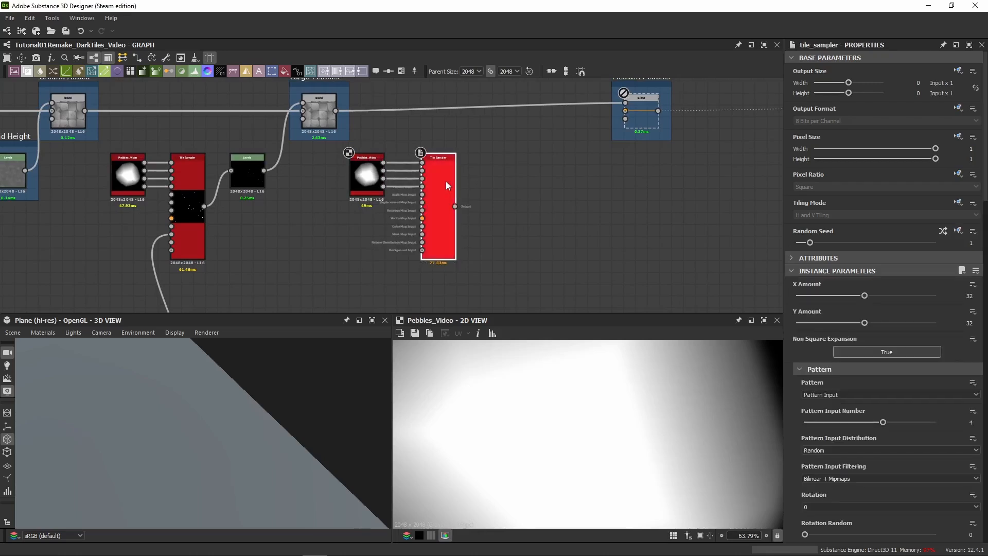
# Preview the new Tile Sampler and review its parameters, setting Mask Map Threshold to 1.
pyautogui.doubleClick(446, 185)
pyautogui.scroll(-1, 544, 405)
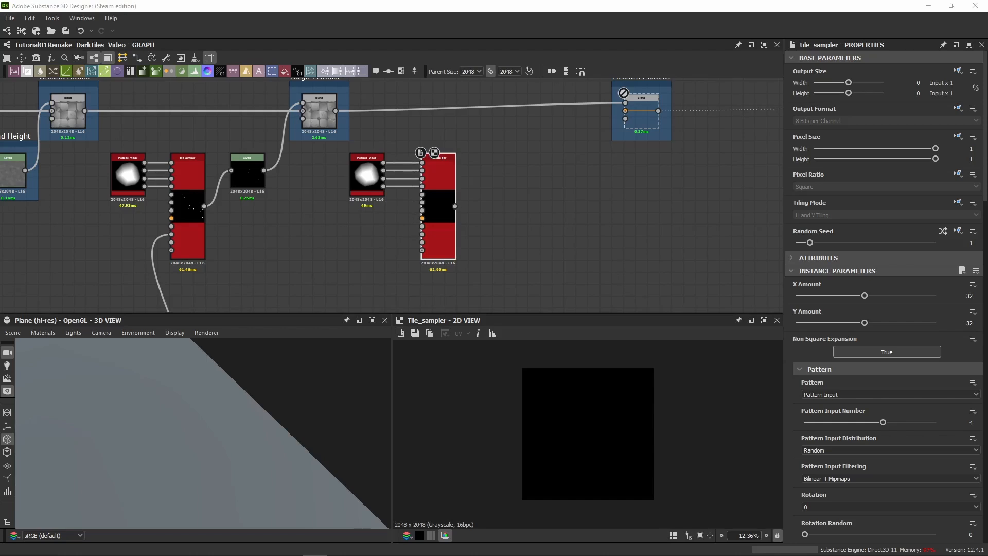
pyautogui.scroll(3, 615, 369)
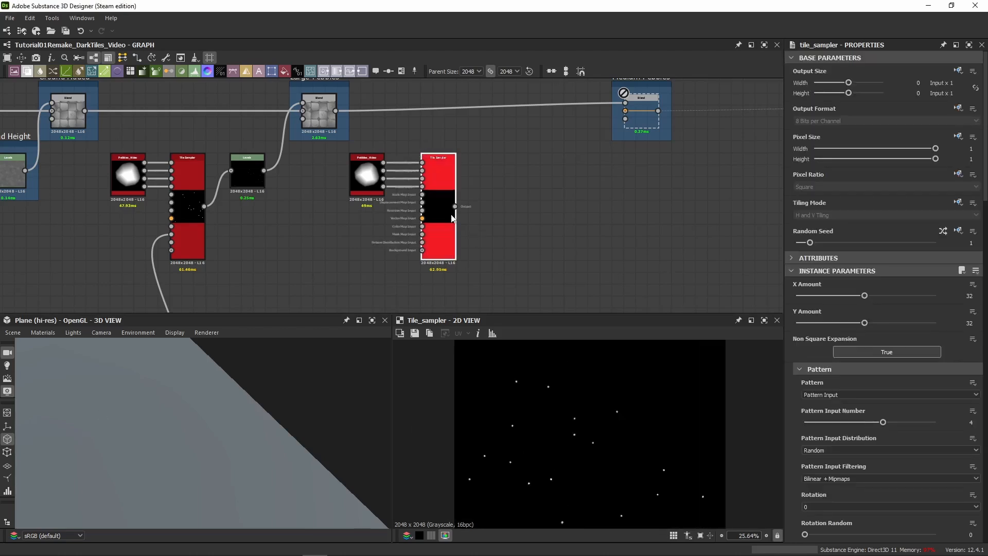
pyautogui.moveTo(531, 243); pyautogui.dragTo(536, 177, button='middle')
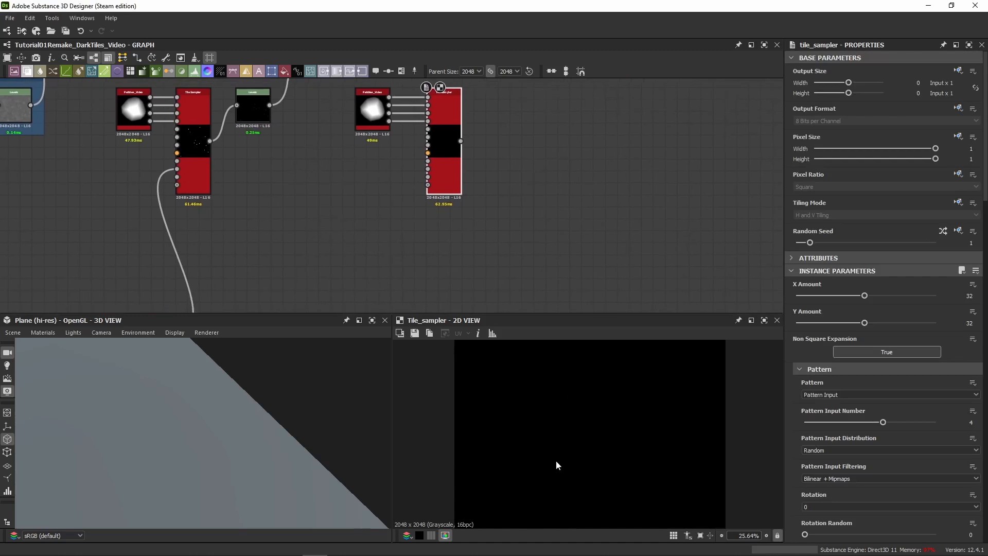
pyautogui.scroll(-10, 785, 383)
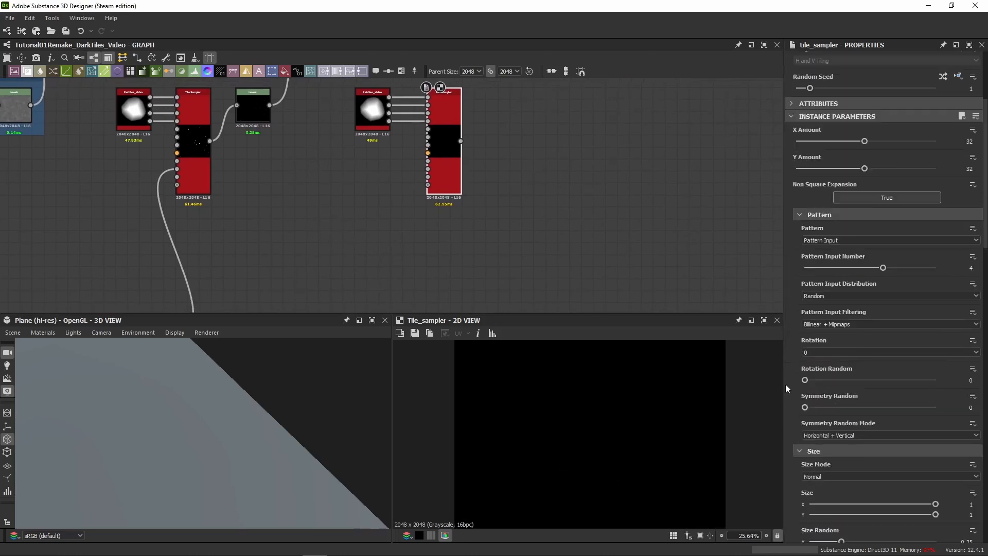
pyautogui.scroll(-2, 805, 324)
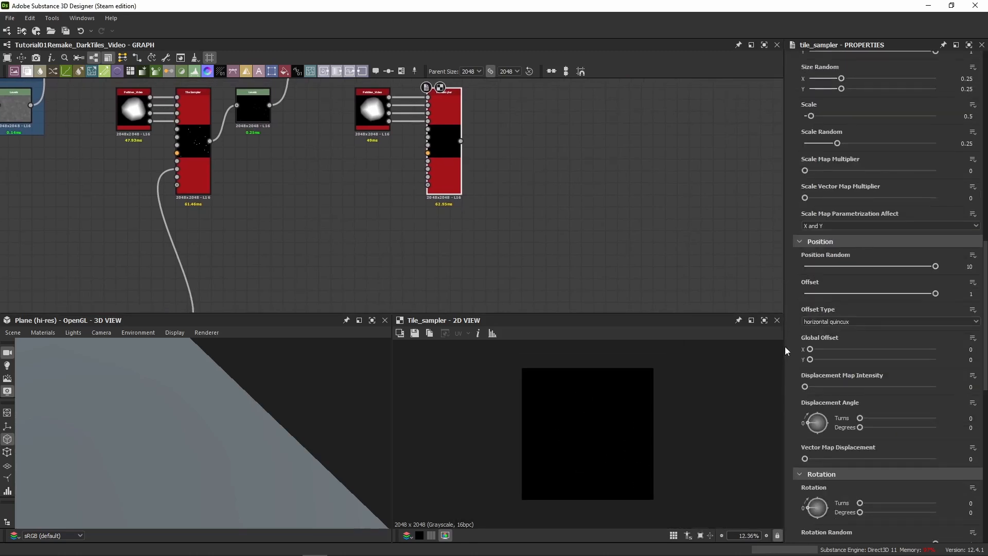
pyautogui.scroll(1, 767, 393)
pyautogui.scroll(-10, 795, 383)
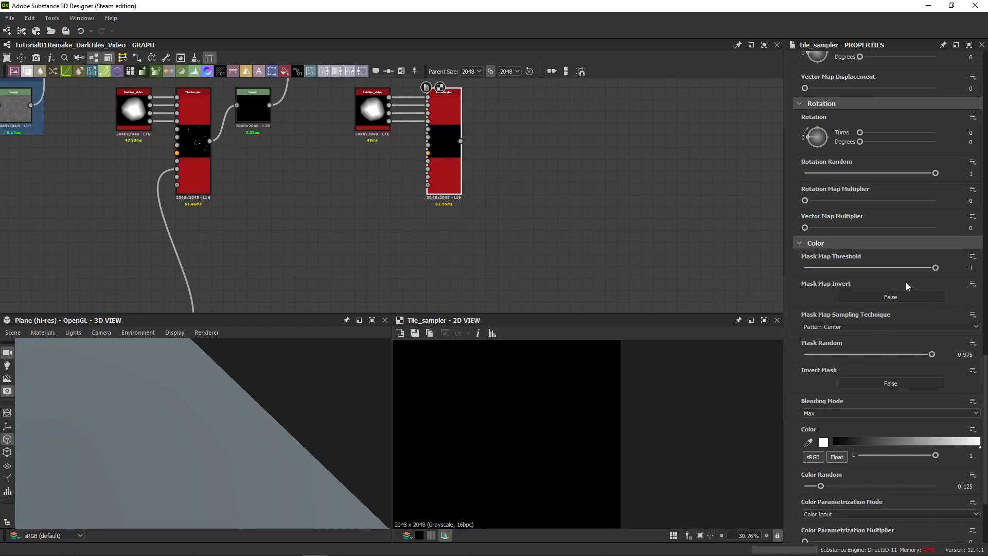
pyautogui.moveTo(922, 271); pyautogui.dragTo(944, 268)
pyautogui.scroll(-5, 482, 457)
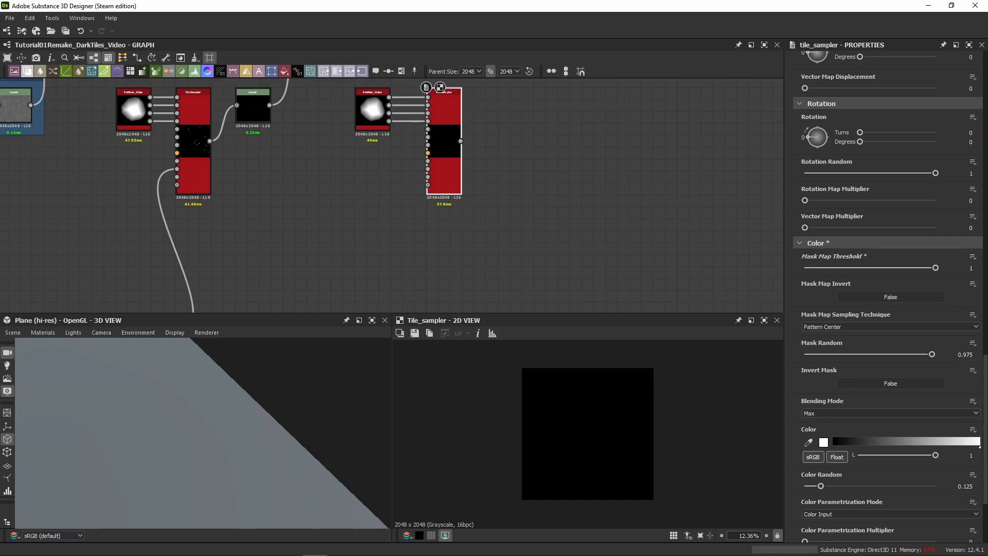
# Delete the new Tile Sampler and preview the remaining Pebbles_Video copy.
pyautogui.moveTo(519, 89); pyautogui.dragTo(526, 160, button='middle')
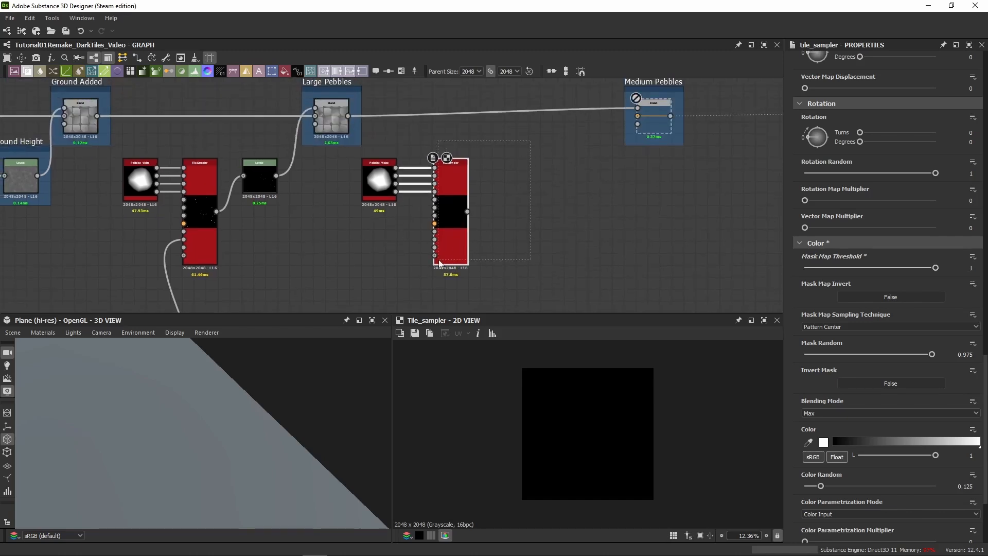
pyautogui.press('Delete')
pyautogui.moveTo(405, 227); pyautogui.dragTo(453, 218, button='middle')
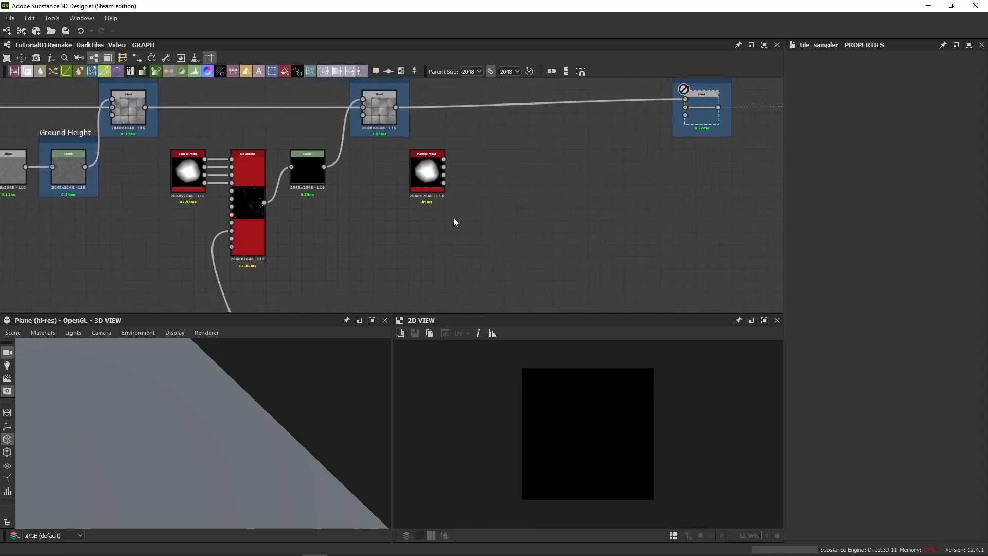
pyautogui.click(431, 164)
pyautogui.doubleClick(431, 165)
pyautogui.scroll(2, 424, 165)
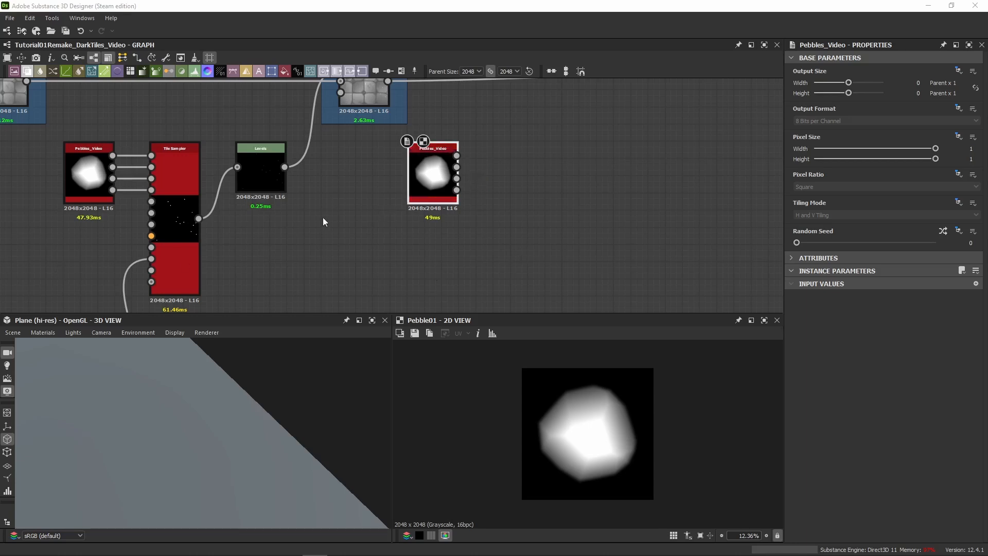
# Move the Pebbles_Video copy near the Medium Pebbles frame, and shift both farther from the Large Pebbles section.
pyautogui.moveTo(324, 221); pyautogui.dragTo(154, 190, button='middle')
pyautogui.scroll(-3, 232, 192)
pyautogui.moveTo(242, 172); pyautogui.dragTo(391, 168)
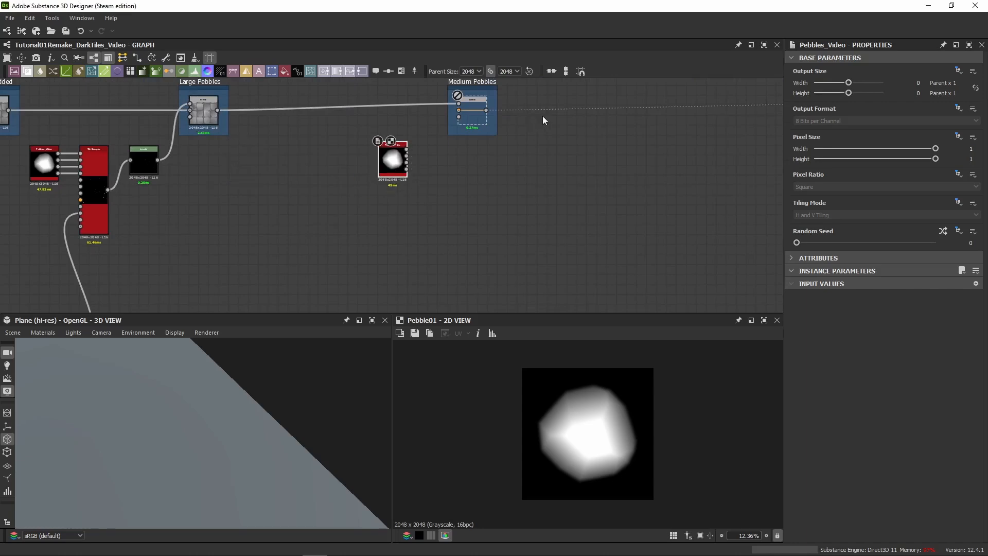
pyautogui.moveTo(543, 116); pyautogui.dragTo(395, 166)
pyautogui.moveTo(473, 124); pyautogui.dragTo(613, 123)
# Add an Ambient Occlusion (HBAO) node fed by the Large Pebbles Tile Sampler's output, and check its Quality options.
pyautogui.click(207, 181)
pyautogui.moveTo(180, 181); pyautogui.dragTo(319, 196, button='middle')
pyautogui.scroll(3, 319, 196)
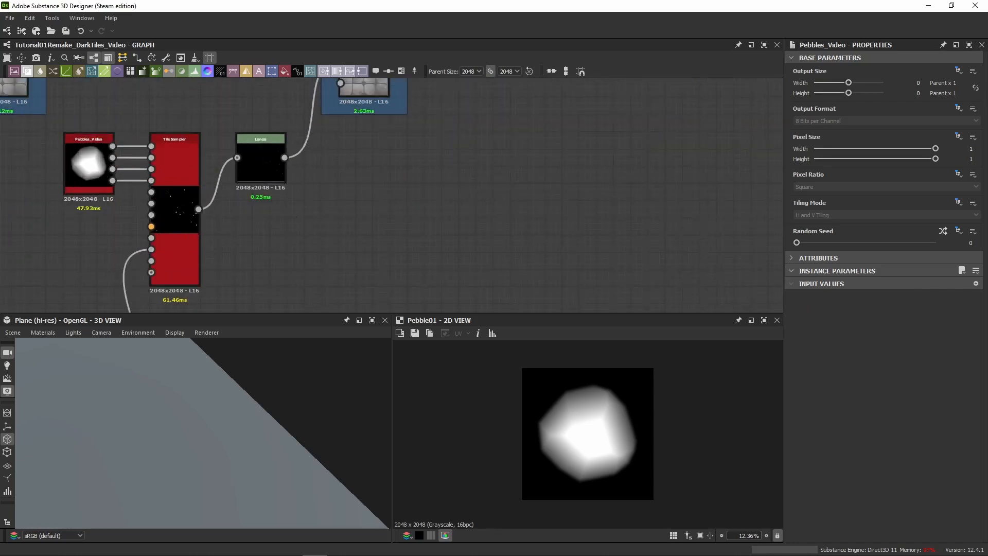
pyautogui.scroll(1, 173, 221)
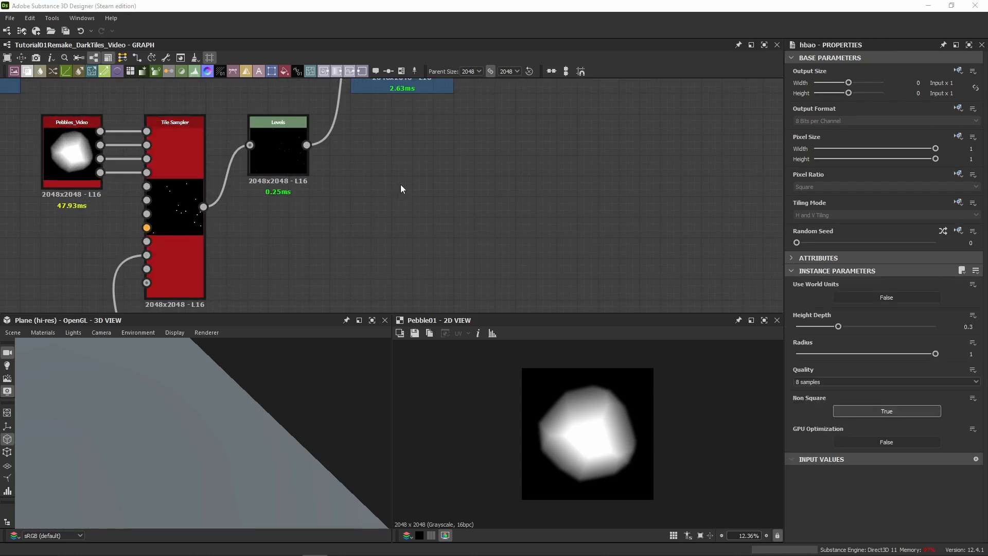
pyautogui.moveTo(497, 158); pyautogui.dragTo(437, 180, button='middle')
pyautogui.hotkey('ctrl', 'v')
pyautogui.moveTo(399, 208); pyautogui.dragTo(475, 181)
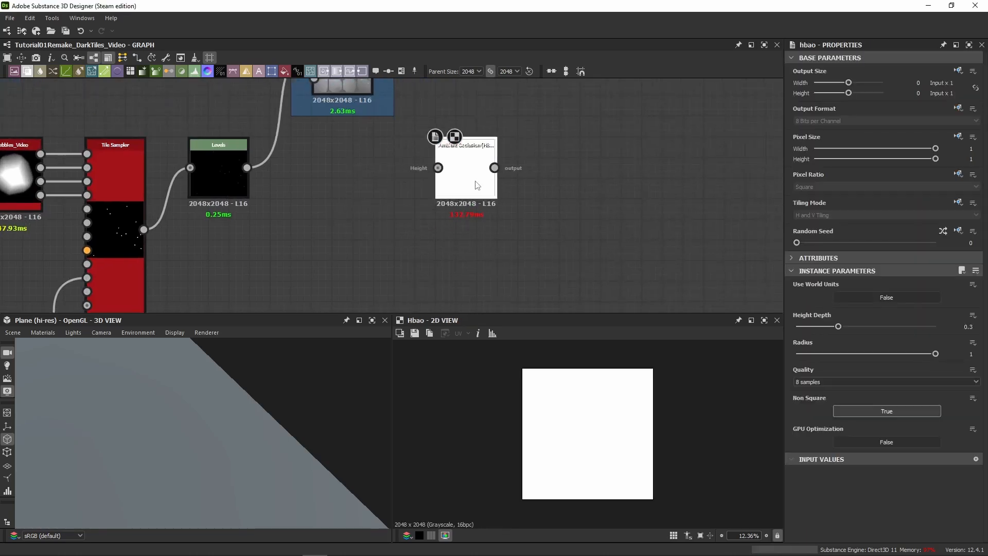
pyautogui.moveTo(144, 229); pyautogui.dragTo(439, 168)
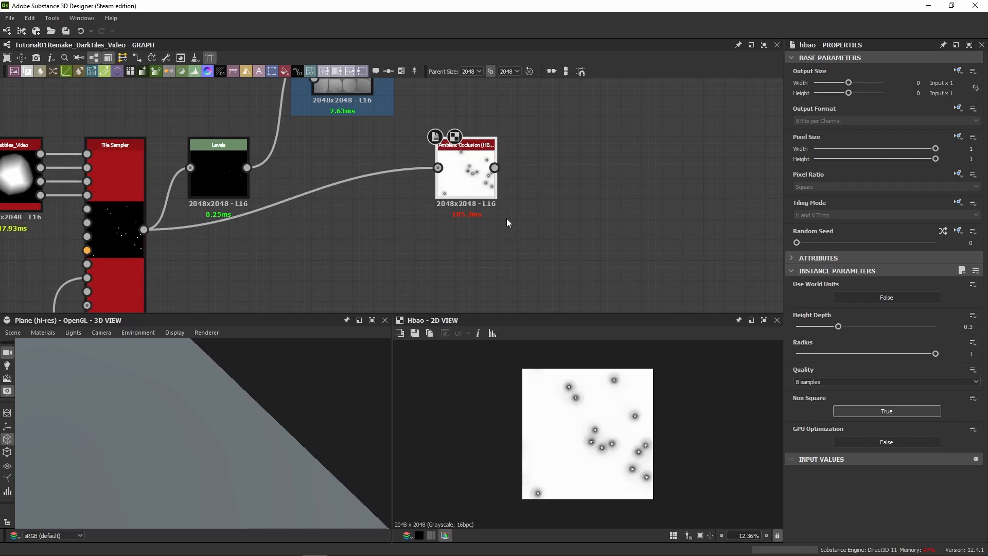
pyautogui.click(813, 382)
pyautogui.click(816, 384)
# Add a Blur HQ Grayscale node below the Ambient Occlusion node and feed both from the Tile Sampler through a Dot node.
pyautogui.press('Return')
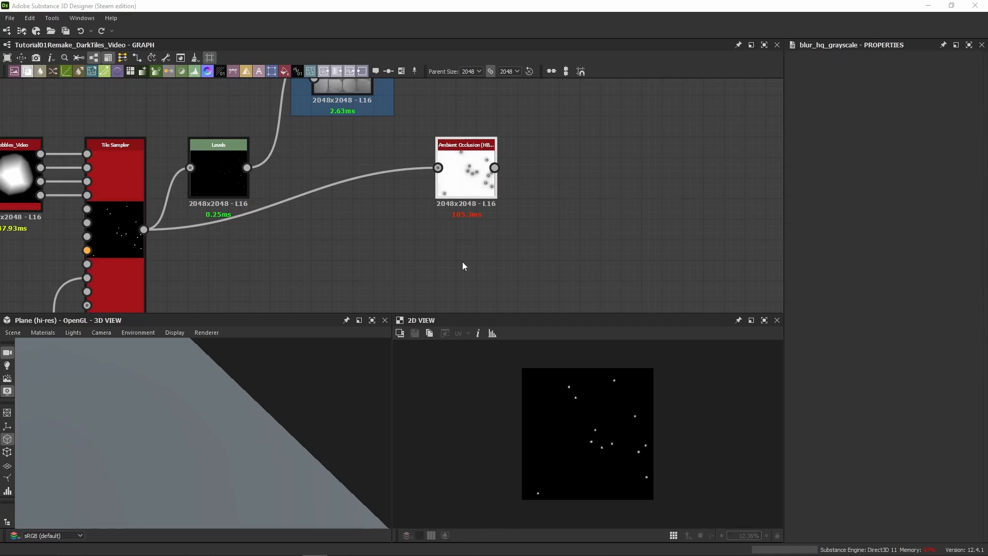
pyautogui.moveTo(389, 217); pyautogui.dragTo(464, 293)
pyautogui.keyDown('alt'); pyautogui.moveTo(322, 190); pyautogui.dragTo(438, 271); pyautogui.keyUp('alt')
pyautogui.moveTo(522, 170); pyautogui.dragTo(453, 274)
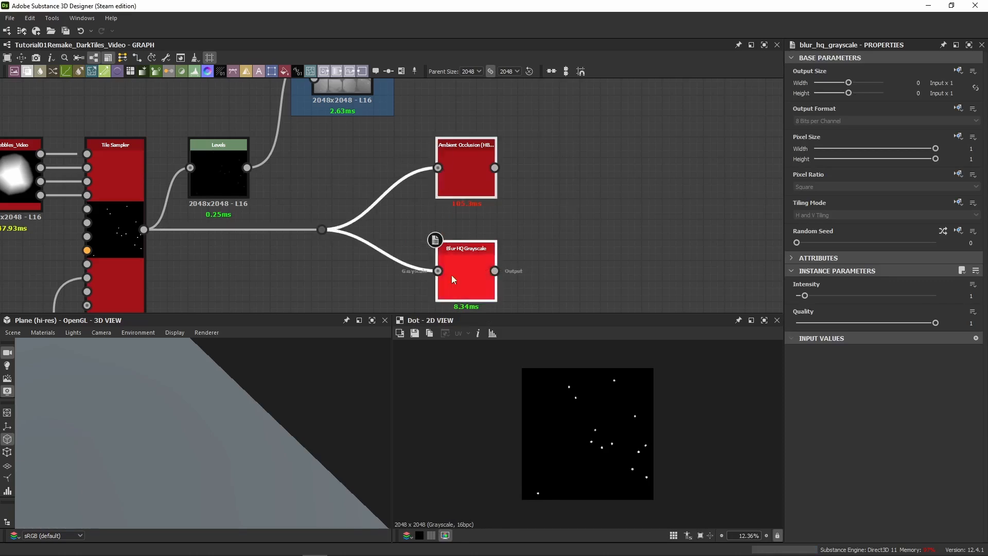
pyautogui.moveTo(477, 149); pyautogui.dragTo(456, 150)
pyautogui.click(514, 169)
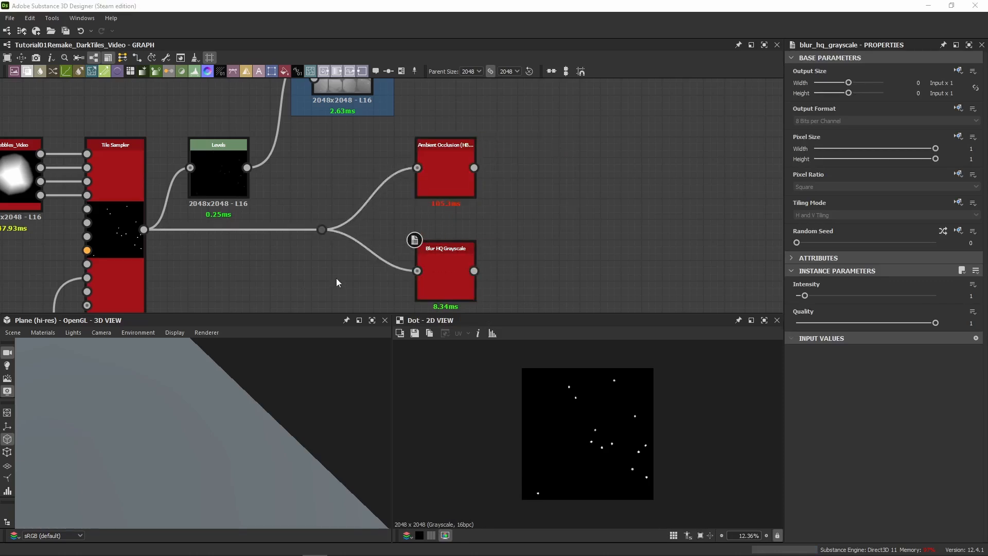
# Compare the Tile Sampler, Blur HQ Grayscale and Ambient Occlusion outputs in the 2D view, examining a single pebble up close.
pyautogui.doubleClick(450, 255)
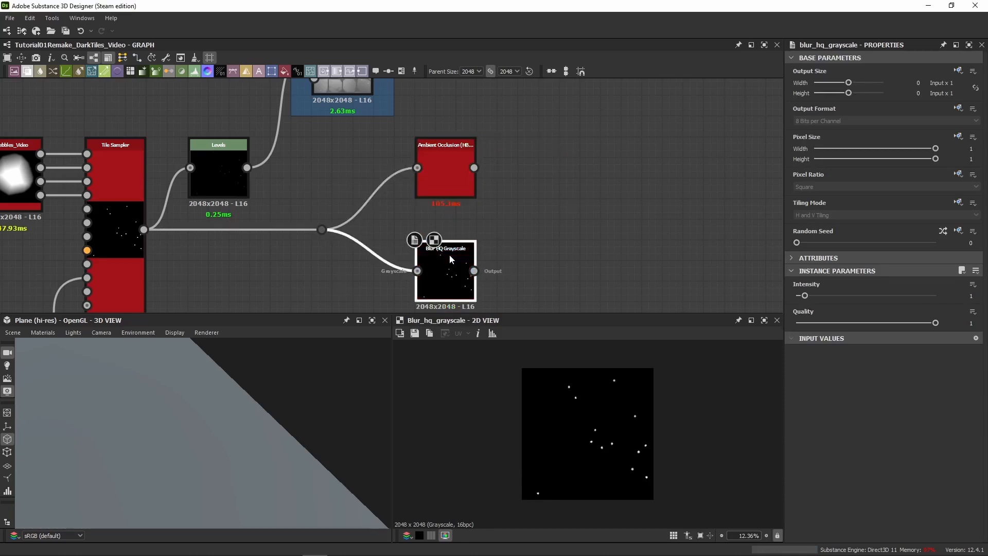
pyautogui.doubleClick(443, 184)
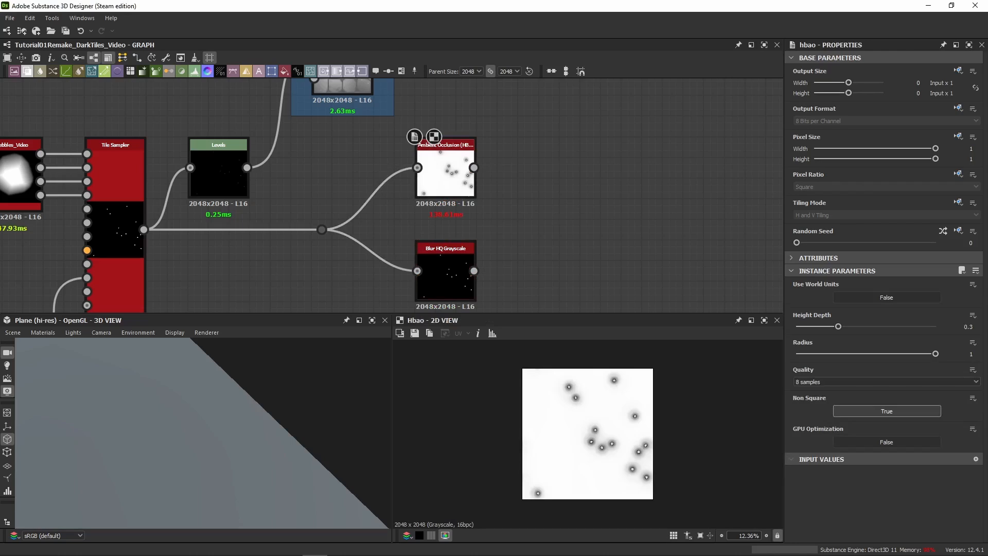
pyautogui.scroll(2, 461, 204)
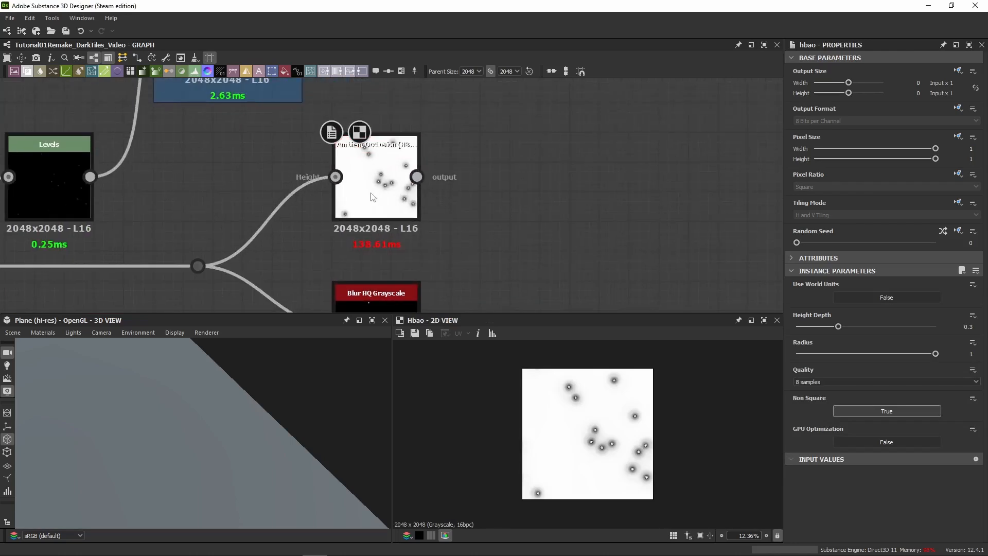
pyautogui.moveTo(370, 191); pyautogui.dragTo(438, 179, button='middle')
pyautogui.moveTo(165, 219); pyautogui.dragTo(423, 203, button='middle')
pyautogui.scroll(1, 424, 203)
pyautogui.click(208, 262)
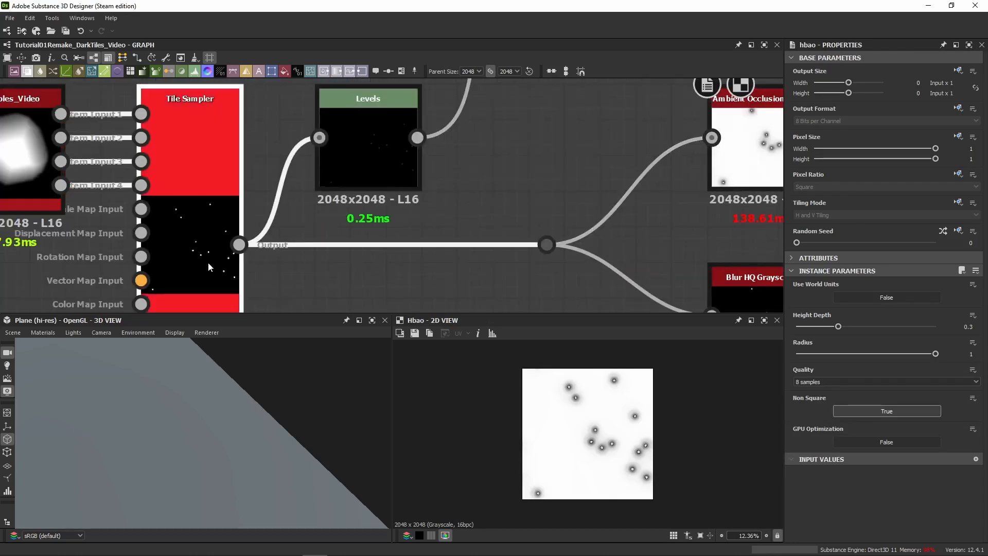
pyautogui.scroll(10, 600, 443)
pyautogui.moveTo(650, 466); pyautogui.dragTo(620, 446, button='middle')
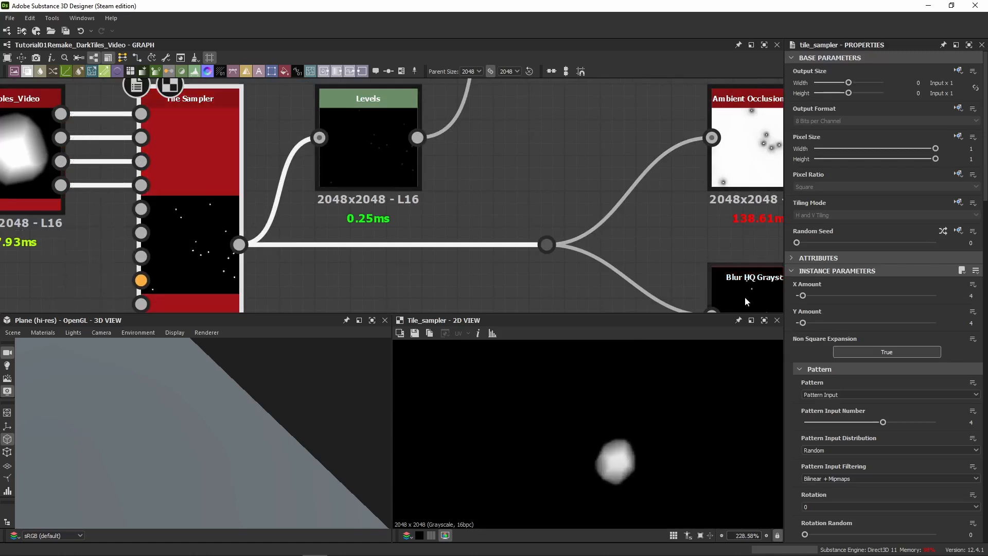
pyautogui.moveTo(687, 242); pyautogui.dragTo(391, 265, button='middle')
pyautogui.click(478, 206)
pyautogui.scroll(4, 640, 455)
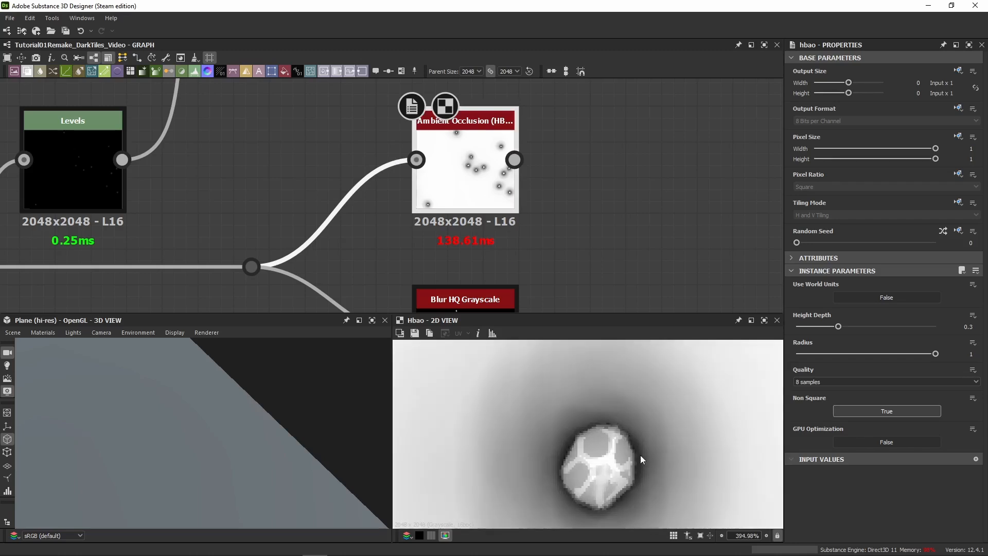
pyautogui.scroll(-4, 646, 396)
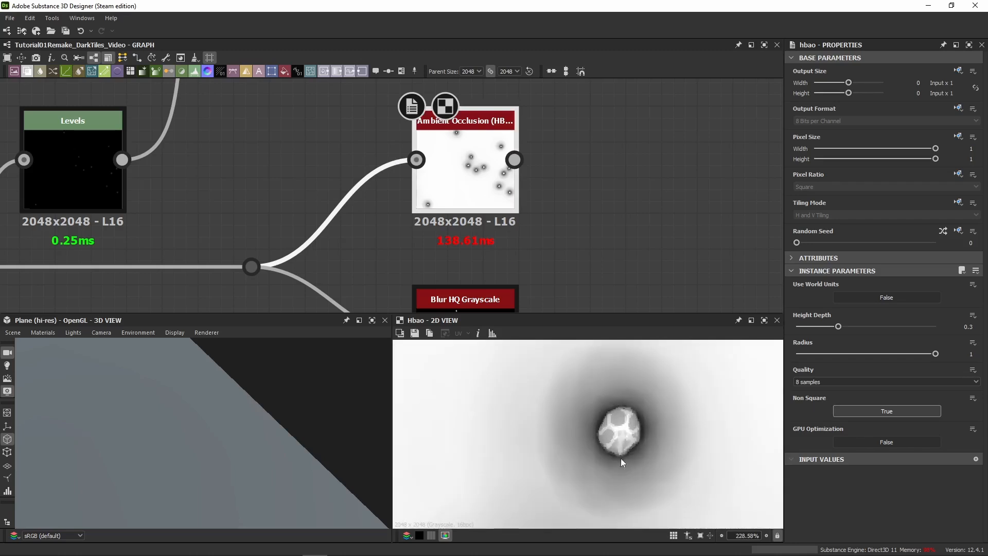
# Try a Histogram Scan node on the link between the Tile Sampler and the Dot, placed below the link.
pyautogui.moveTo(226, 212); pyautogui.dragTo(461, 183, button='middle')
pyautogui.click(325, 238)
pyautogui.press('space')
pyautogui.write('scan')
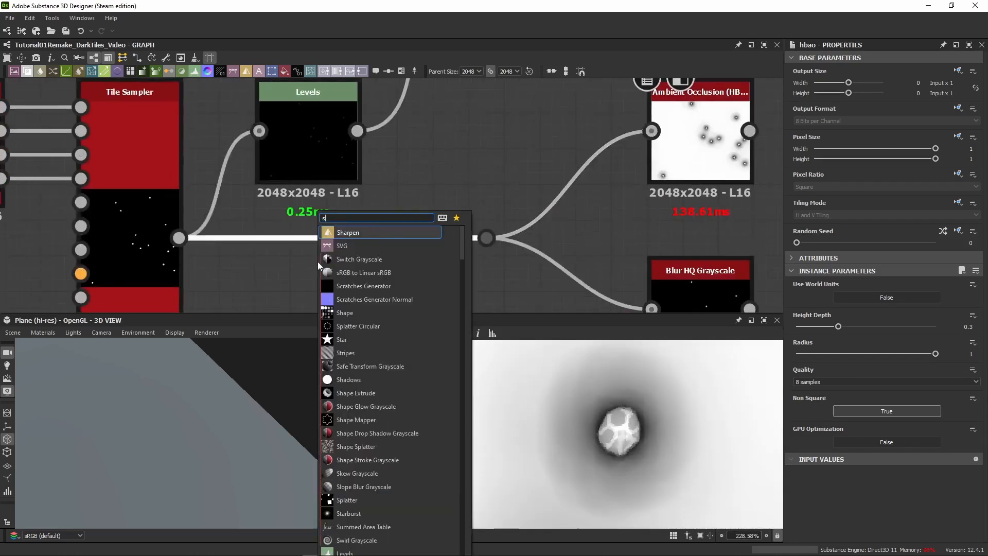
pyautogui.press('Down')
pyautogui.press('Down')
pyautogui.press('Down')
pyautogui.press('Down')
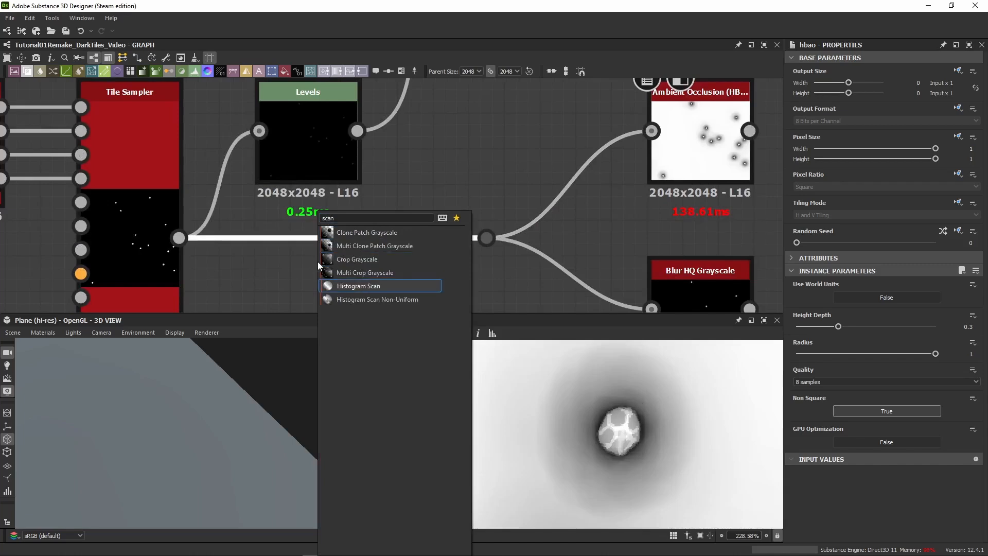
pyautogui.press('Return')
pyautogui.moveTo(319, 261); pyautogui.dragTo(369, 226, button='middle')
pyautogui.moveTo(369, 226); pyautogui.dragTo(406, 296)
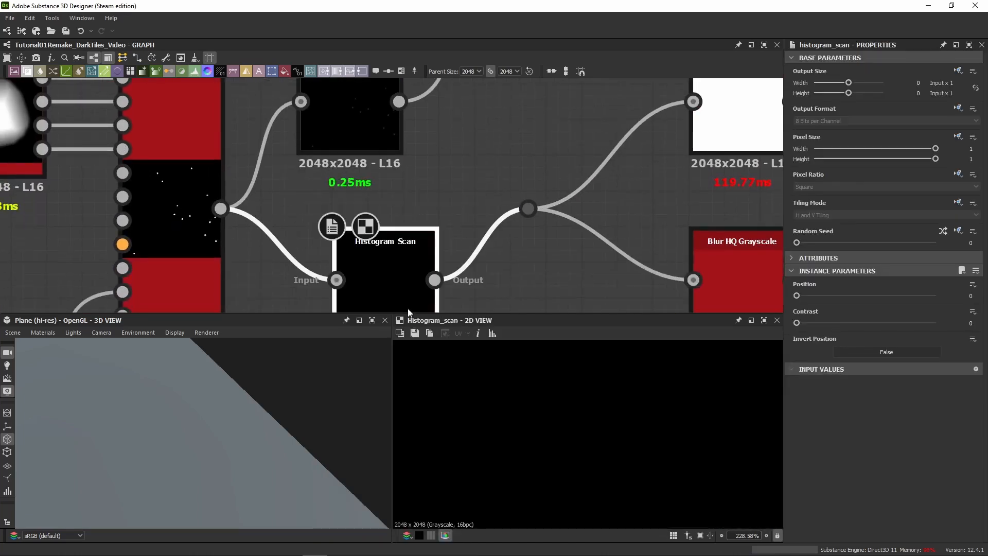
# Test the Histogram Scan with Position and Contrast at 1 on the Ambient Occlusion, and delete the scan node.
pyautogui.moveTo(827, 297); pyautogui.dragTo(978, 324)
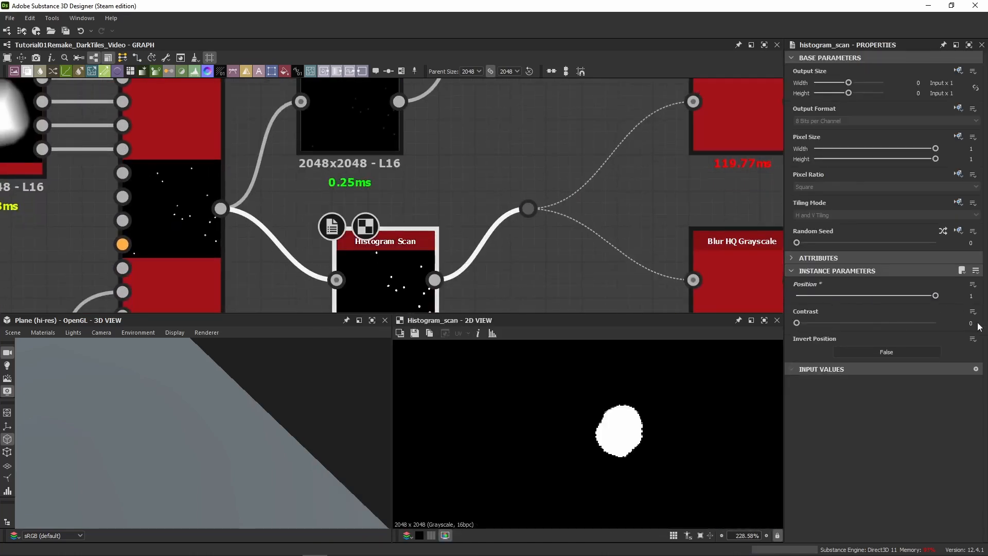
pyautogui.doubleClick(720, 119)
pyautogui.click(398, 267)
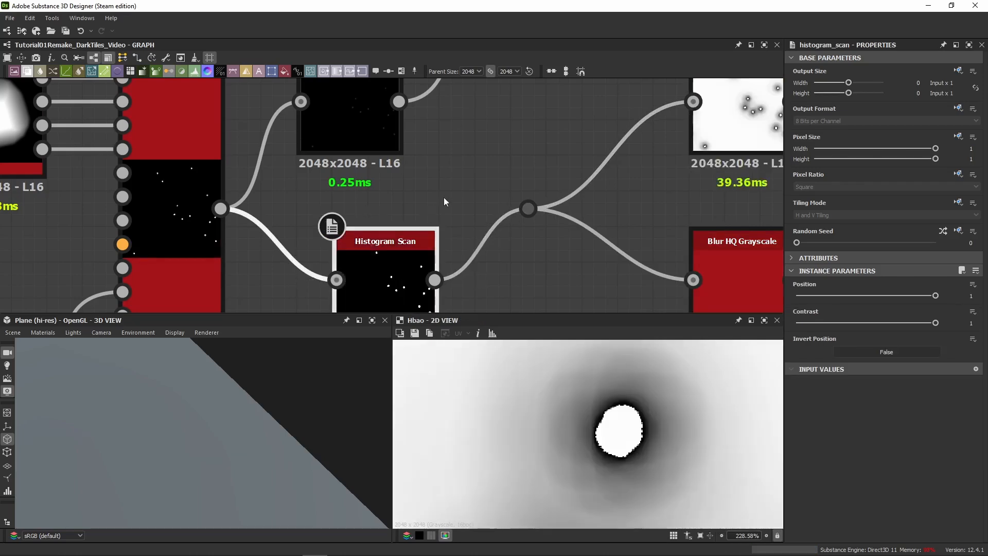
pyautogui.press('Delete')
# Move the Dot node closer to the Ambient Occlusion and Blur HQ Grayscale nodes.
pyautogui.moveTo(517, 120); pyautogui.dragTo(318, 138, button='middle')
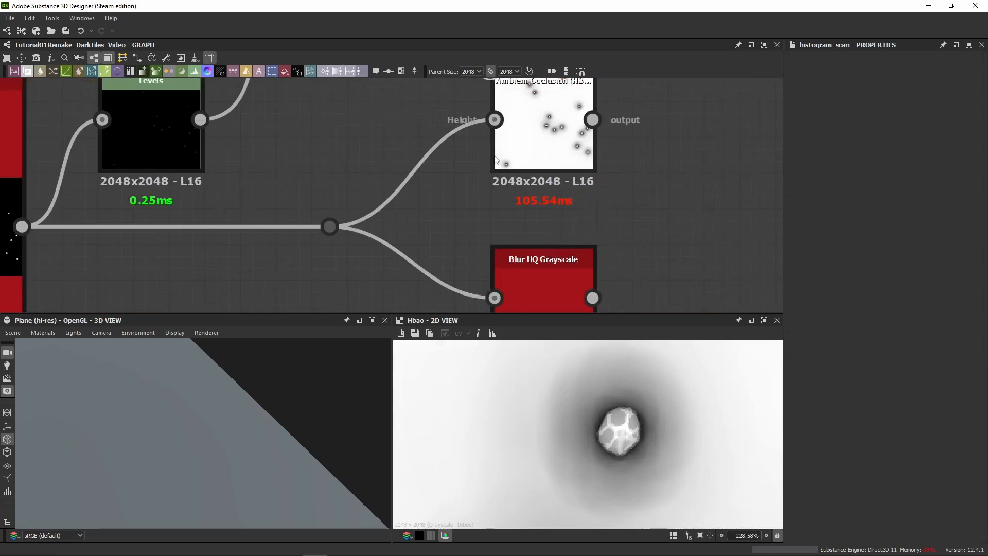
pyautogui.moveTo(647, 134); pyautogui.dragTo(551, 260)
pyautogui.scroll(-5, 518, 186)
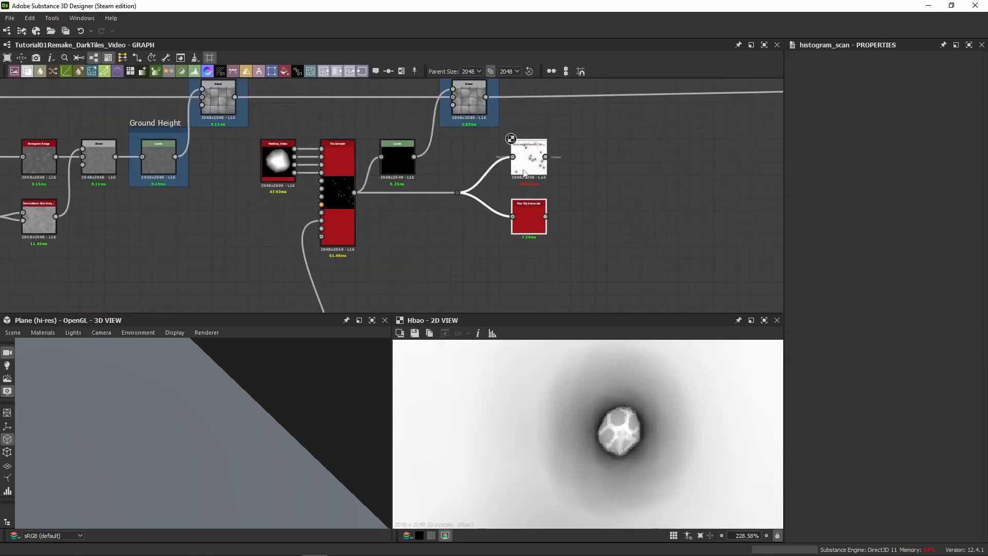
pyautogui.scroll(3, 519, 187)
pyautogui.moveTo(436, 212); pyautogui.dragTo(451, 212)
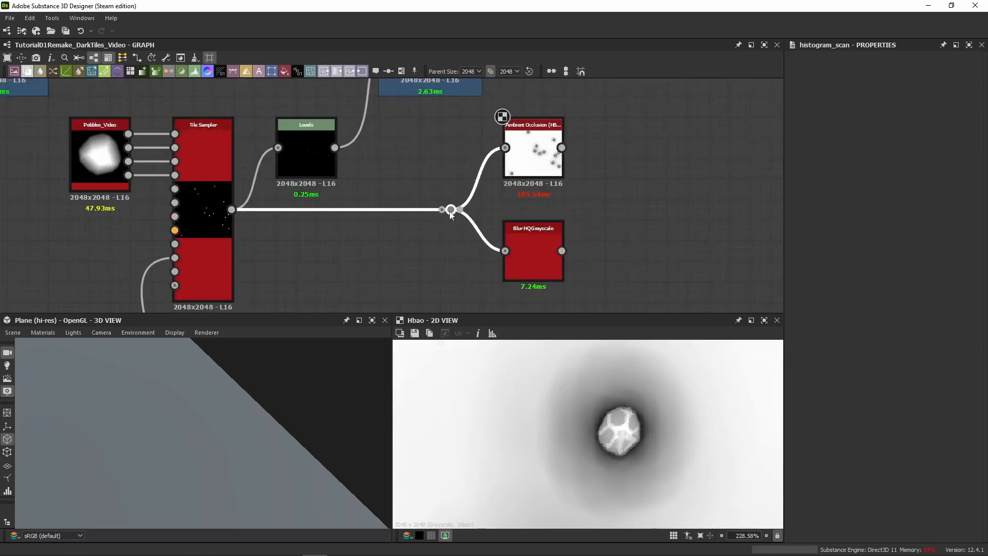
pyautogui.click(594, 182)
# Add an Invert Grayscale node to the Ambient Occlusion output and place it close beside that node.
pyautogui.click(533, 155)
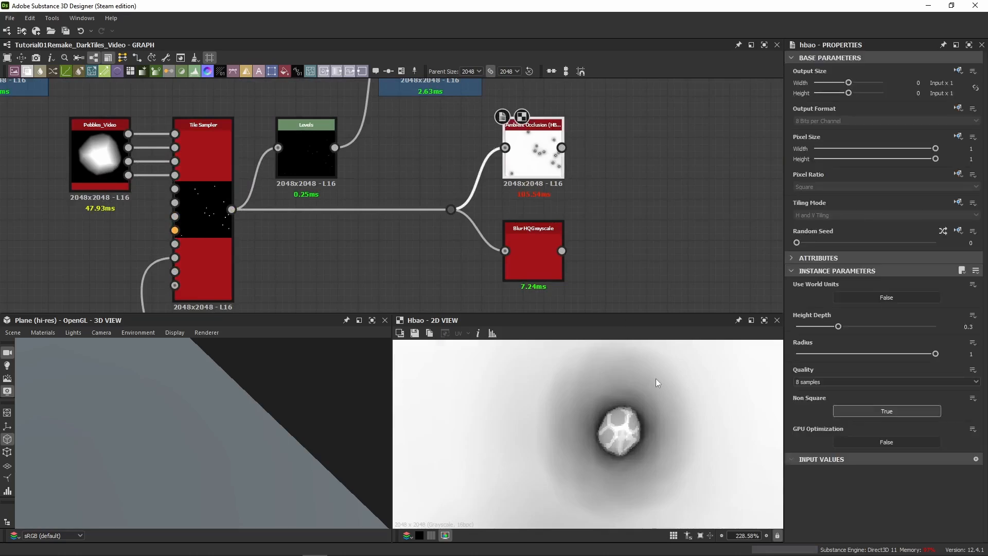
pyautogui.scroll(2, 596, 418)
pyautogui.doubleClick(219, 254)
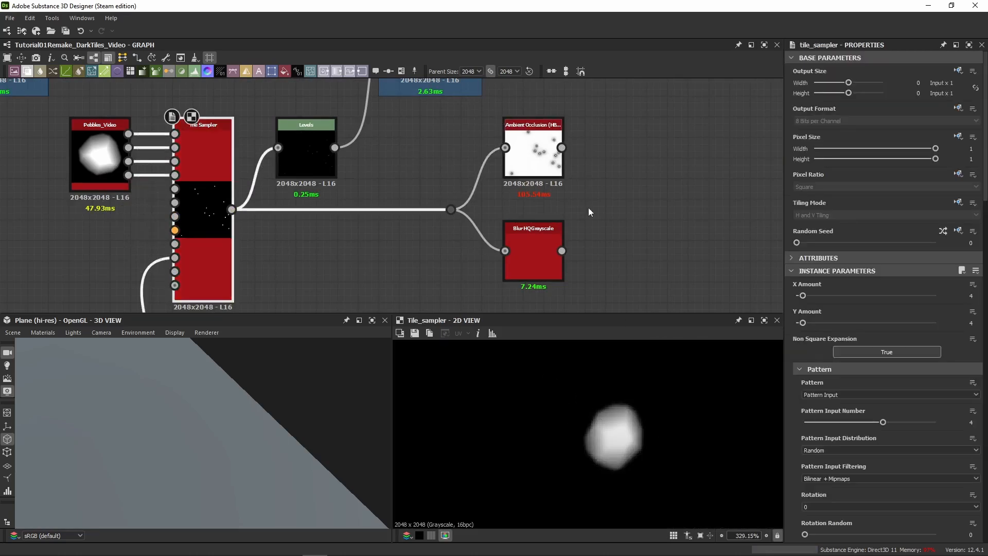
pyautogui.doubleClick(538, 162)
pyautogui.moveTo(632, 173); pyautogui.dragTo(451, 182, button='middle')
pyautogui.scroll(-3, 572, 438)
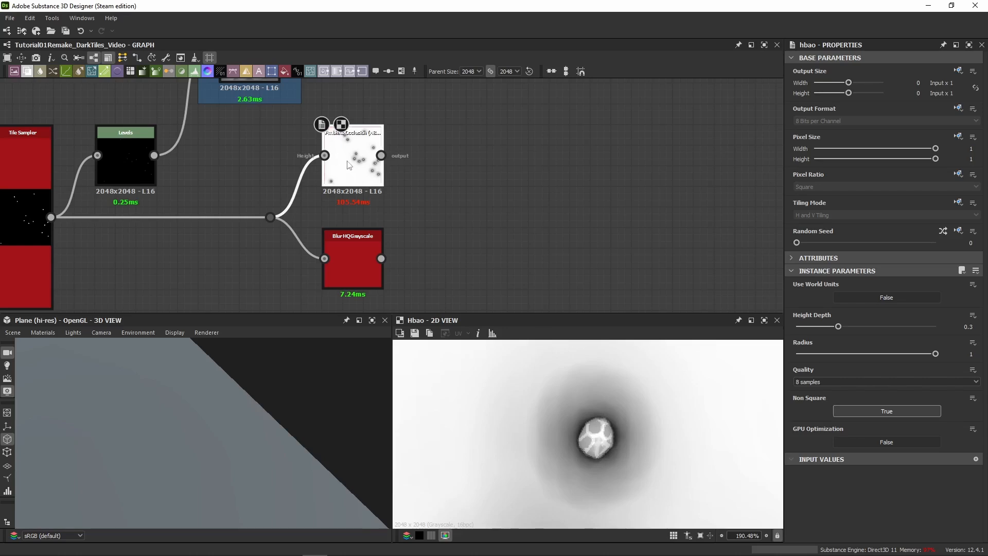
pyautogui.moveTo(380, 155); pyautogui.dragTo(462, 156)
pyautogui.write('invert gr')
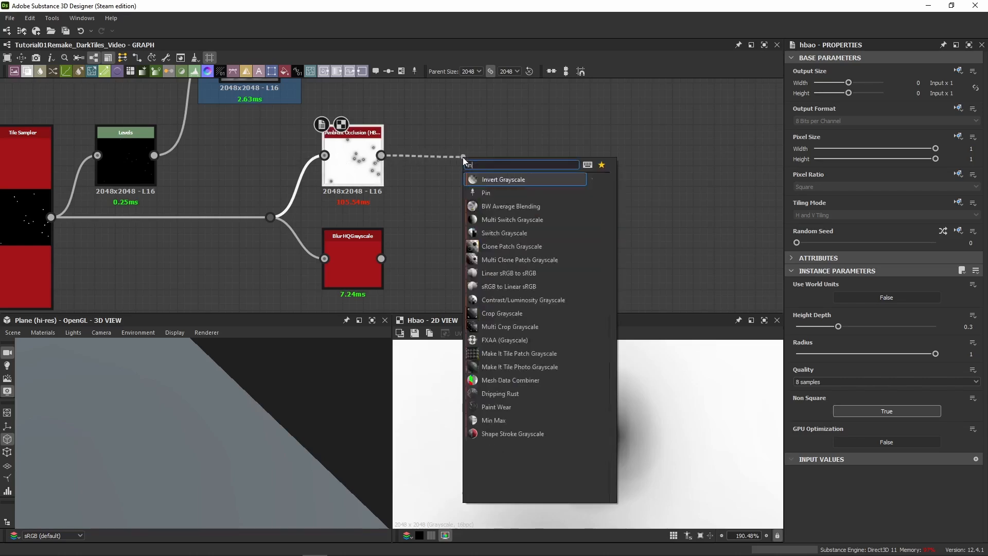
pyautogui.press('Return')
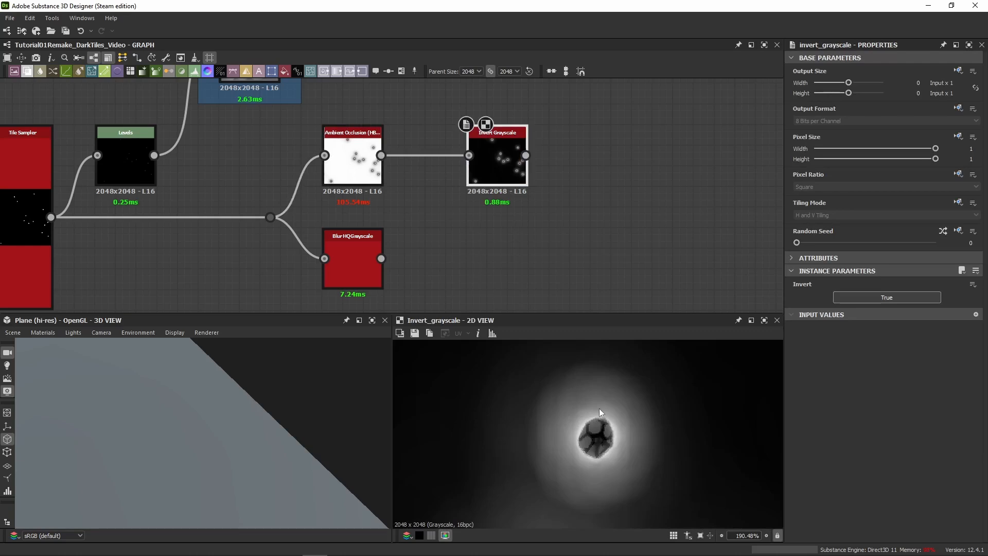
pyautogui.moveTo(494, 171); pyautogui.dragTo(454, 171)
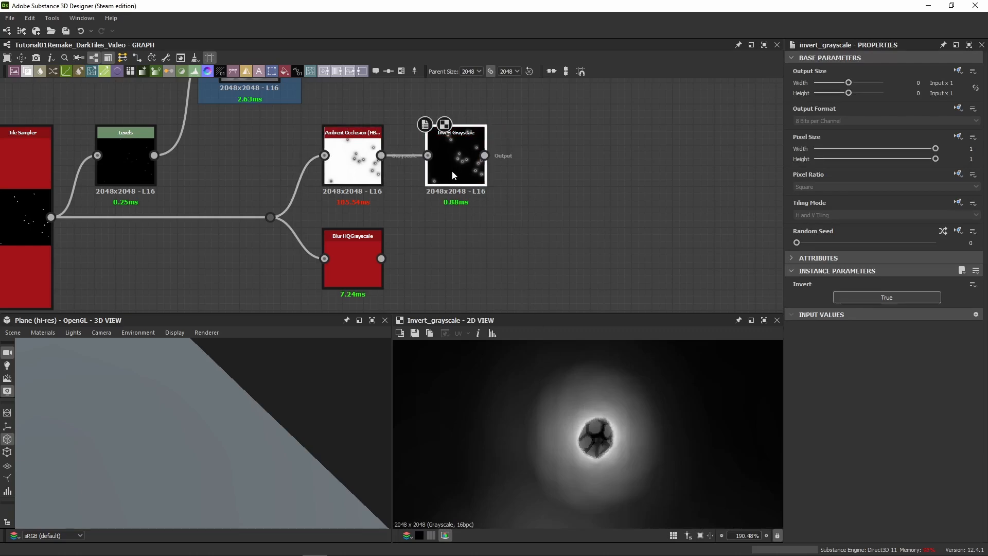
# Compare the Ambient Occlusion and Invert Grayscale outputs around the pebbles in the 2D view, up close and from afar.
pyautogui.click(378, 176)
pyautogui.scroll(-5, 499, 397)
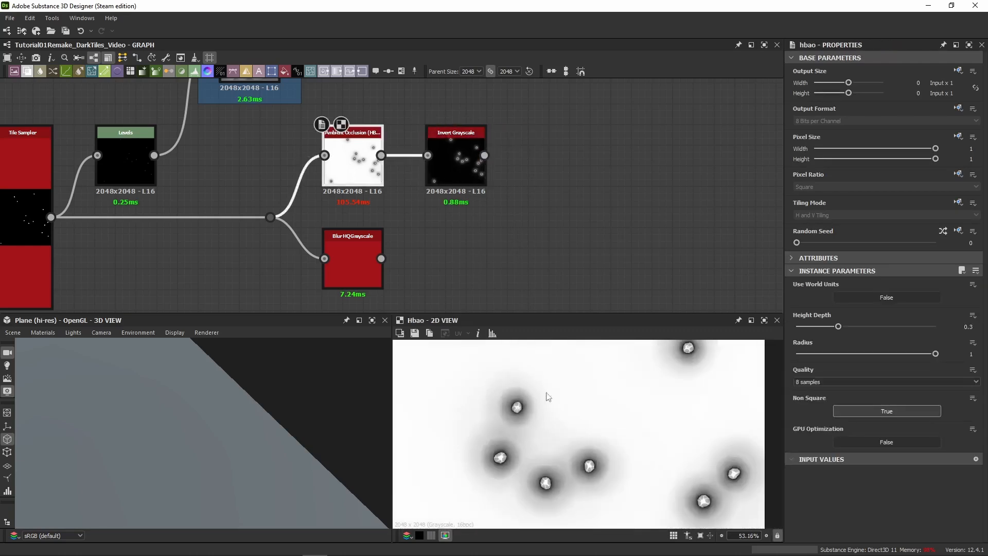
pyautogui.scroll(10, 509, 412)
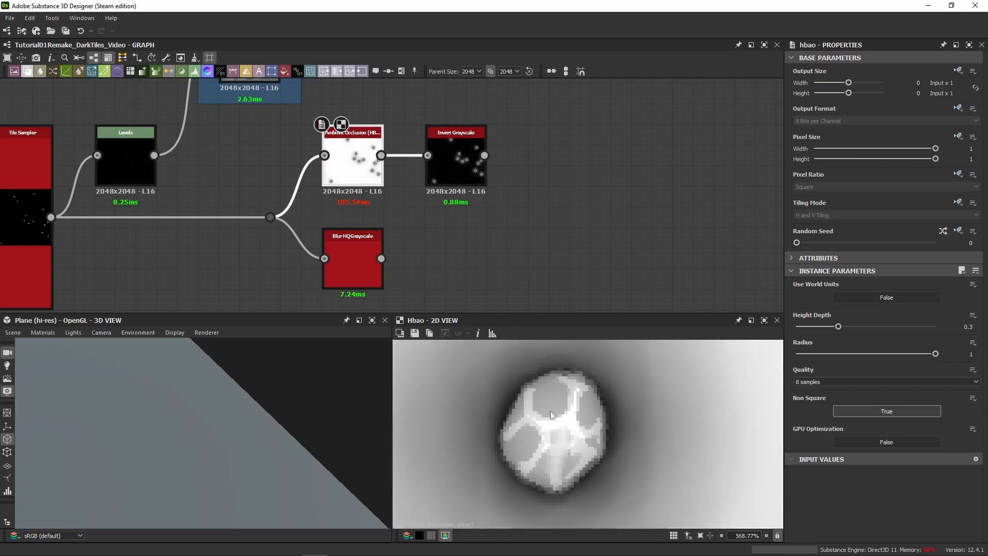
pyautogui.click(449, 188)
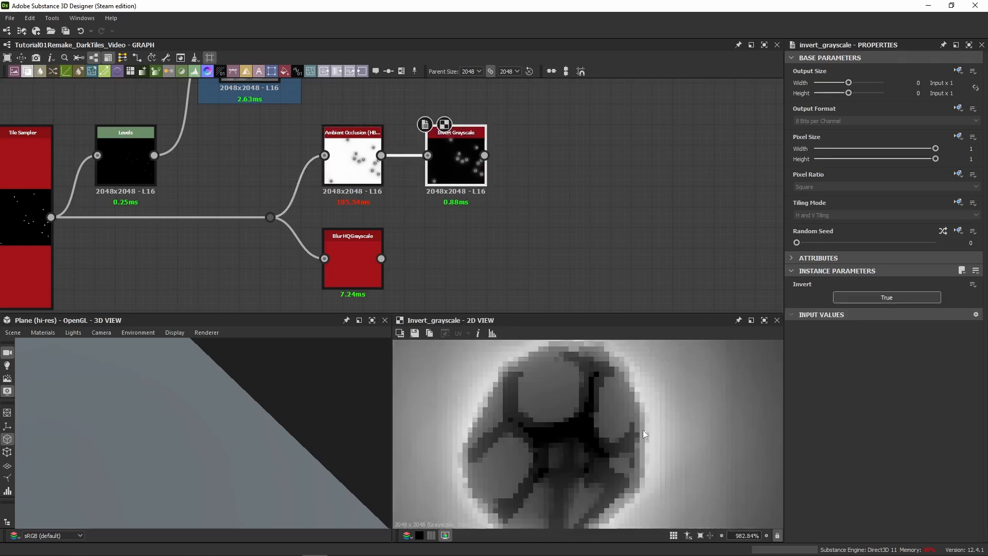
pyautogui.scroll(-6, 643, 430)
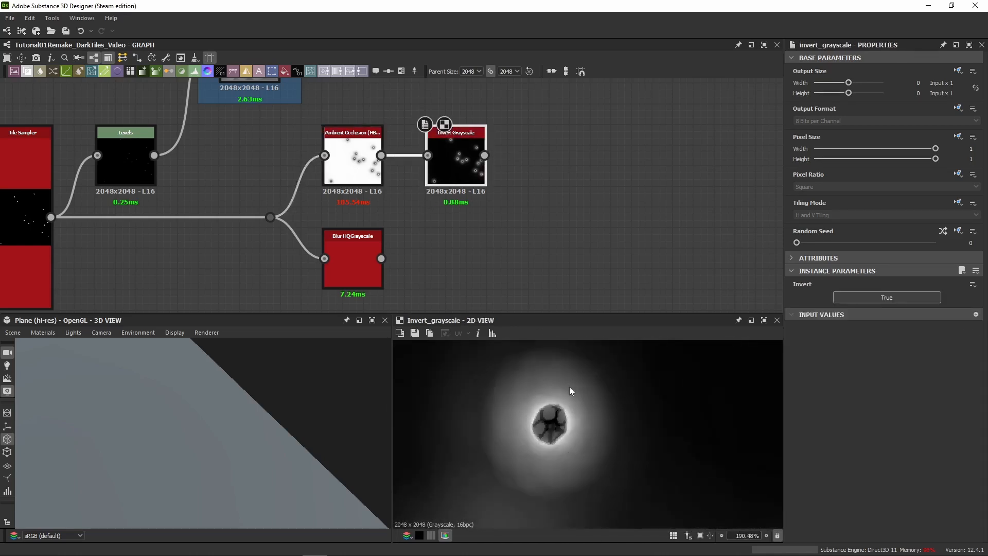
pyautogui.scroll(-5, 569, 387)
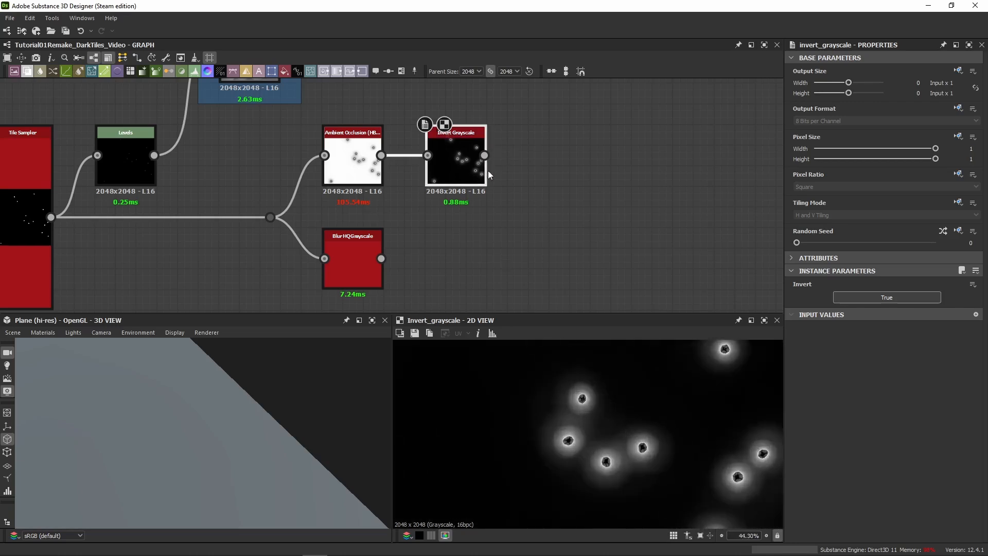
pyautogui.click(352, 263)
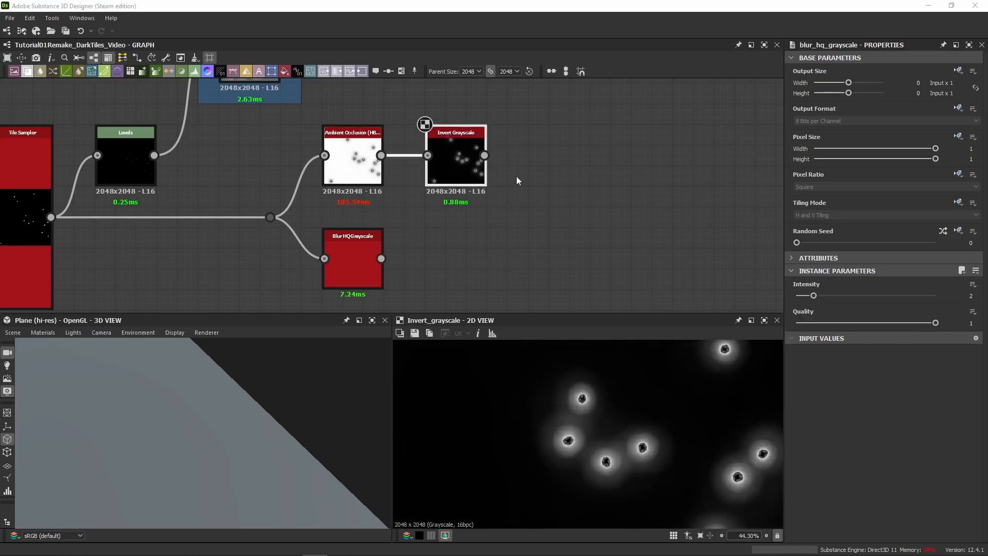
pyautogui.scroll(4, 556, 433)
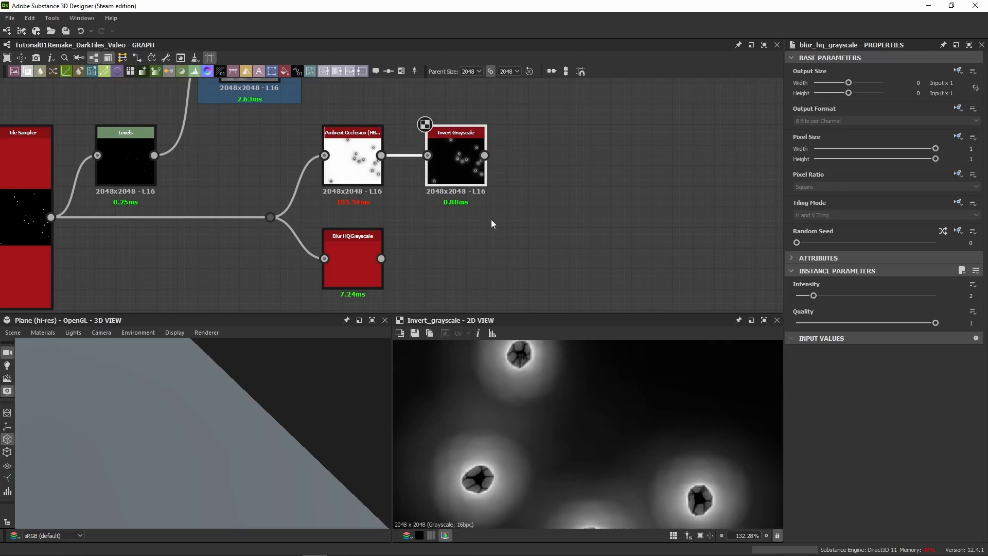
pyautogui.click(519, 183)
pyautogui.doubleClick(364, 167)
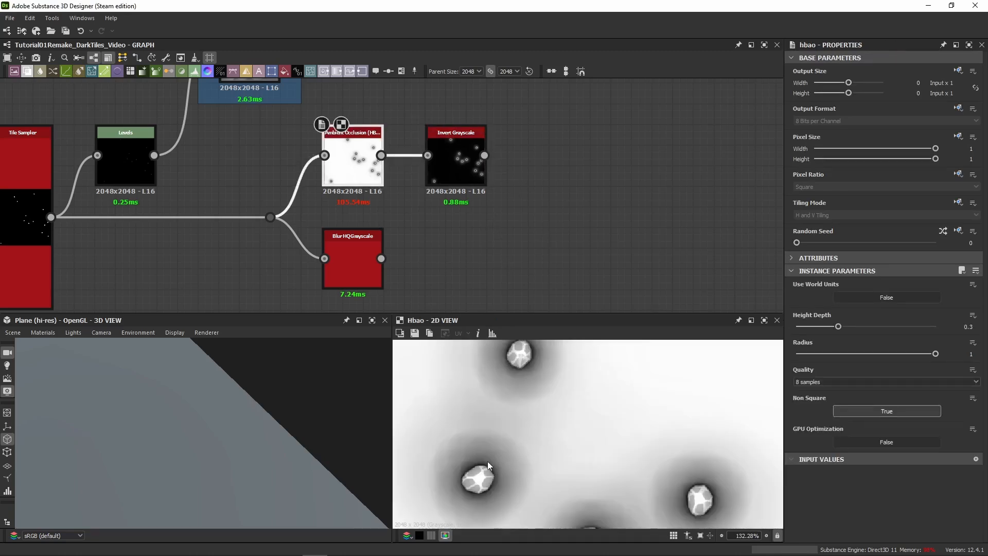
pyautogui.moveTo(487, 461); pyautogui.dragTo(497, 488, button='middle')
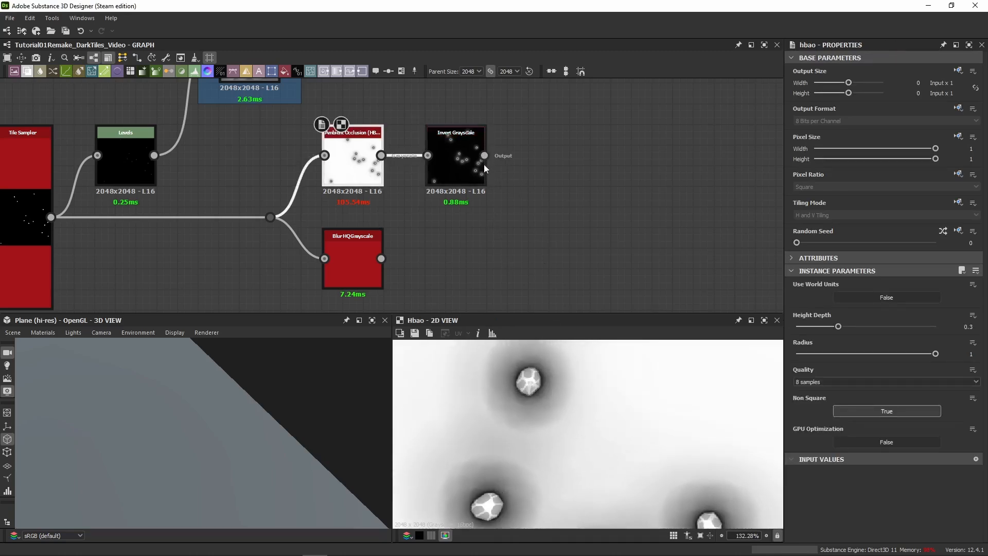
# Paste a Blur HQ Grayscale node with Intensity 2 after Invert Grayscale, feed it the inverted output, and preview it.
pyautogui.click(535, 153)
pyautogui.hotkey('ctrl', 'v')
pyautogui.moveTo(393, 208); pyautogui.dragTo(559, 173)
pyautogui.click(467, 180)
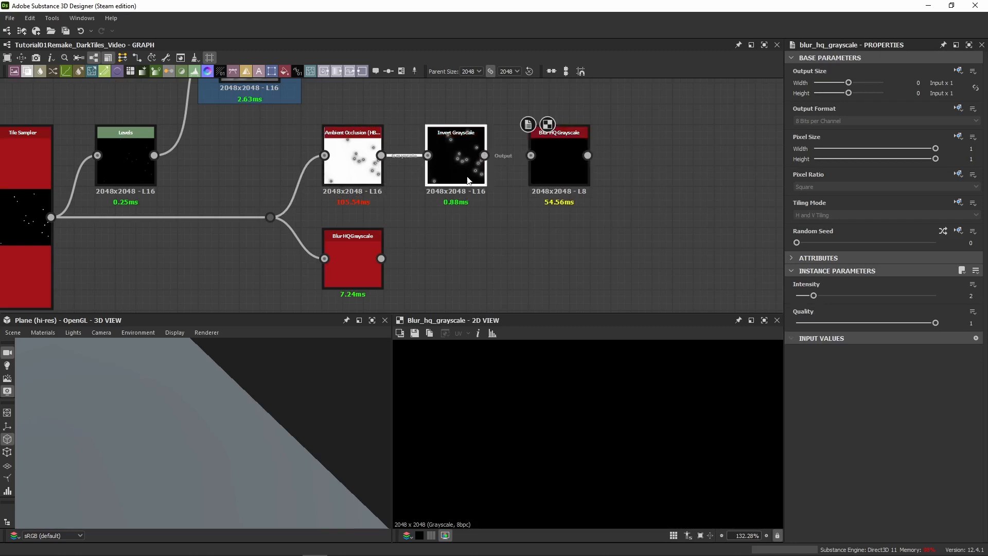
pyautogui.moveTo(484, 155); pyautogui.dragTo(531, 155)
pyautogui.doubleClick(544, 159)
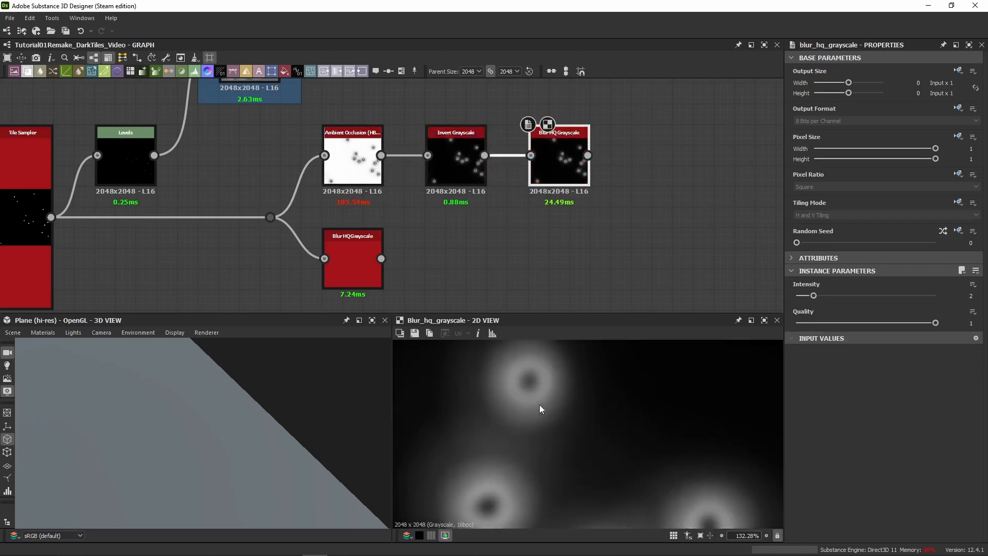
pyautogui.scroll(-3, 526, 383)
pyautogui.scroll(5, 548, 433)
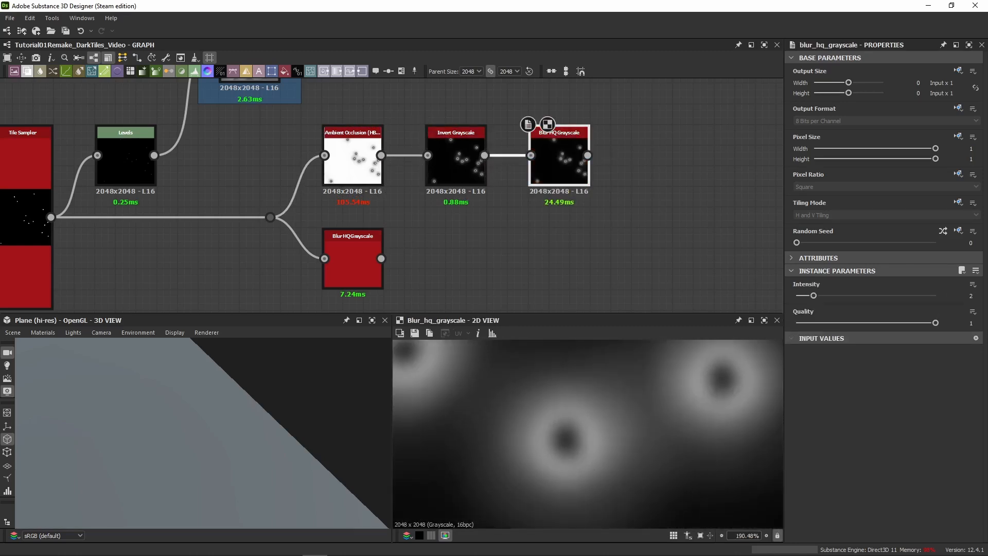
# Paste a Levels node after the new Blur HQ Grayscale, connect it to the blur output, and show its levels as sliders.
pyautogui.click(677, 160)
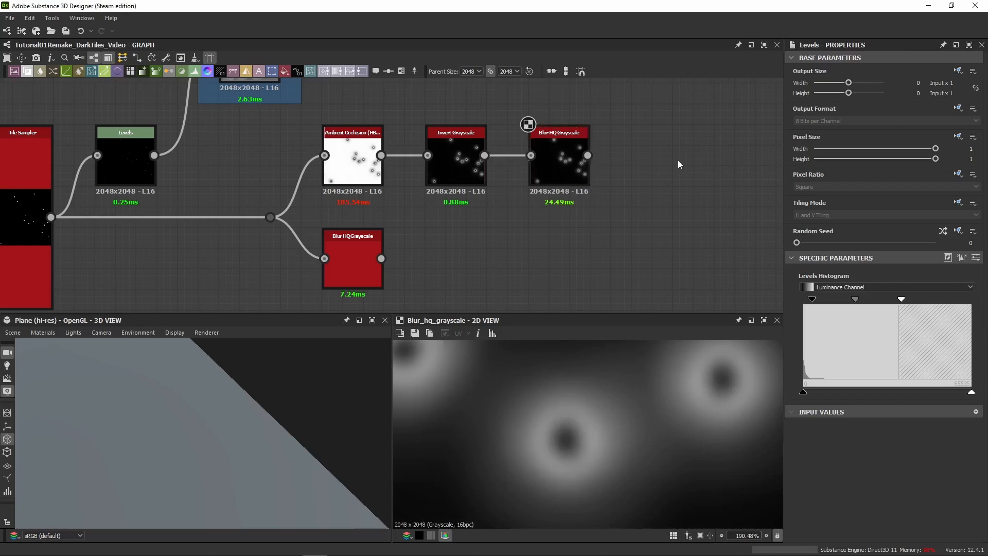
pyautogui.moveTo(679, 164); pyautogui.dragTo(430, 220, button='middle')
pyautogui.hotkey('ctrl', 'v')
pyautogui.moveTo(416, 208); pyautogui.dragTo(433, 219)
pyautogui.moveTo(336, 208); pyautogui.dragTo(382, 207)
pyautogui.click(976, 257)
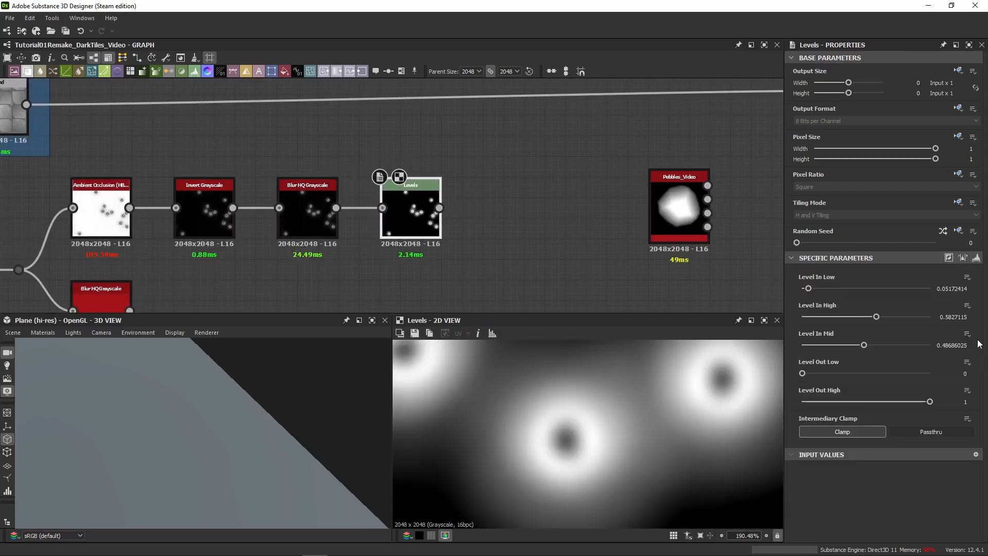
# Switch the Levels node's parameters back to the histogram display.
pyautogui.click(976, 257)
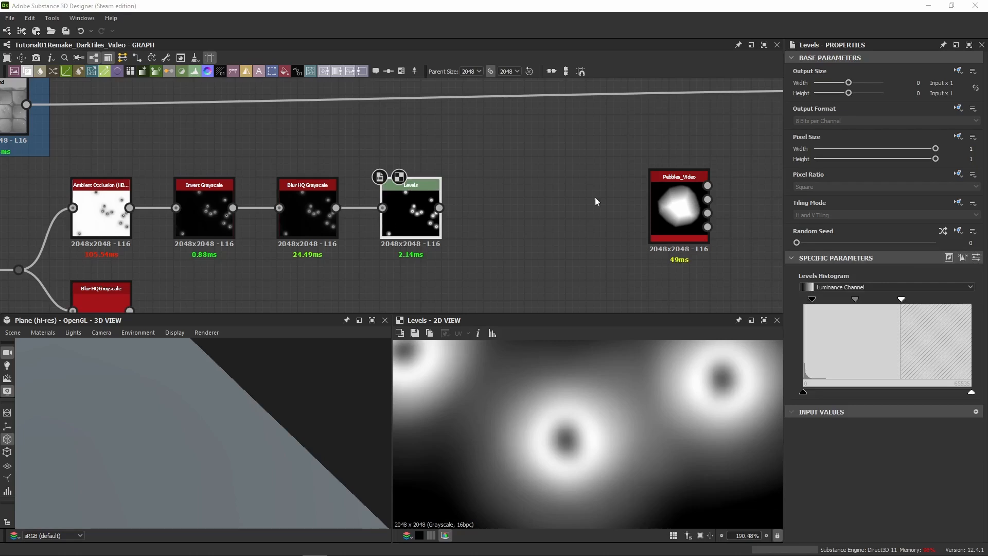
pyautogui.moveTo(324, 266); pyautogui.dragTo(439, 181, button='middle')
pyautogui.click(381, 224)
pyautogui.scroll(1, 324, 226)
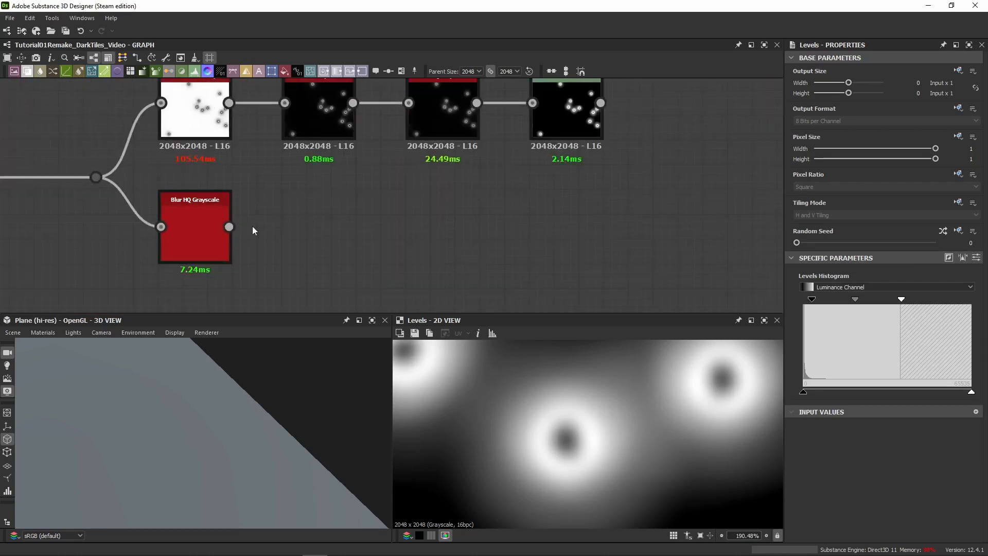
pyautogui.moveTo(229, 226); pyautogui.dragTo(378, 220)
pyautogui.write('scan')
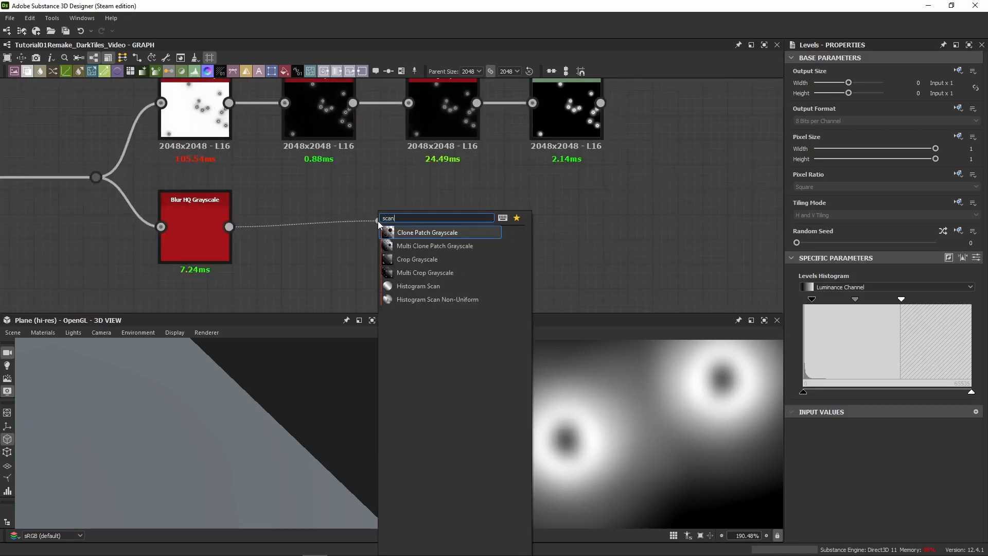
pyautogui.click(413, 285)
pyautogui.doubleClick(411, 220)
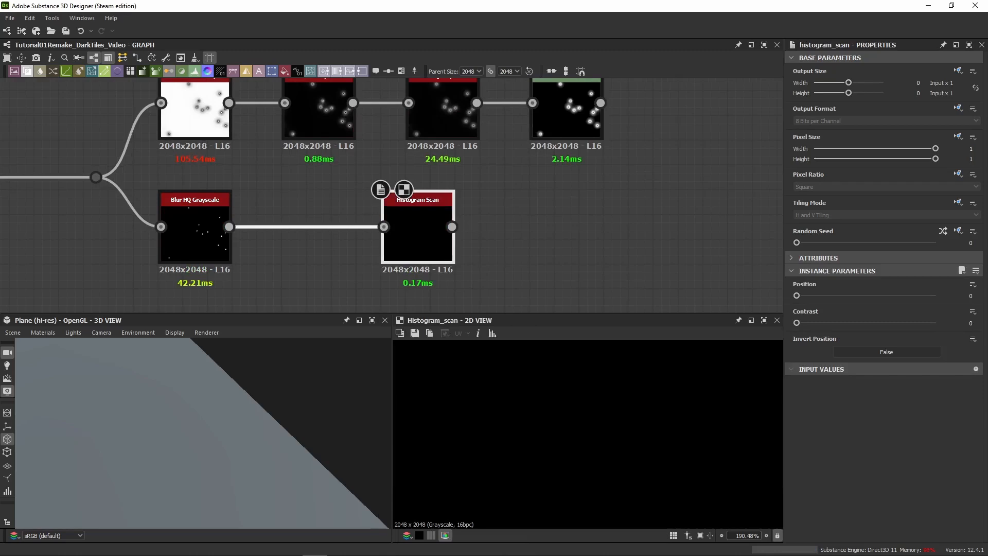
pyautogui.press('Delete')
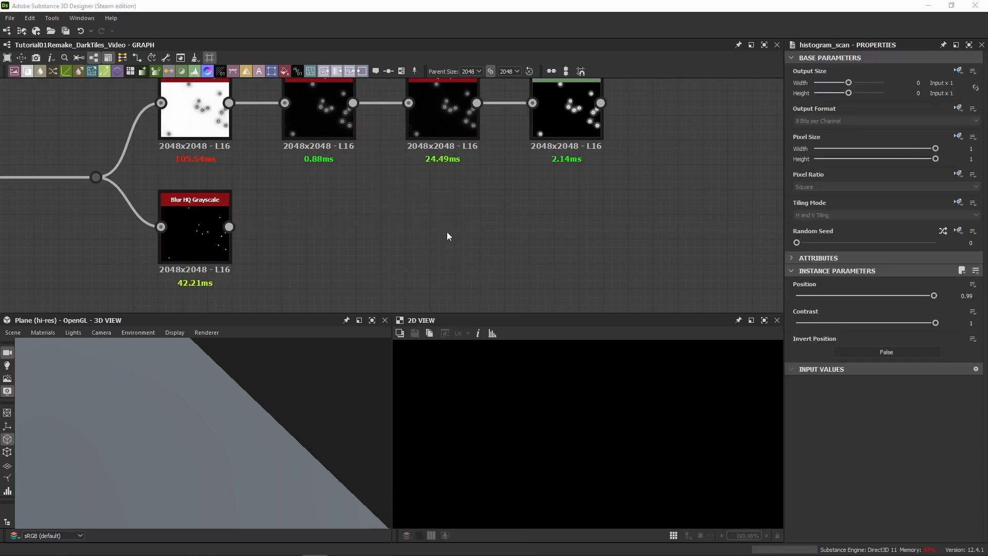
# Place a Histogram Scan node with Position 0.99 and Contrast 1 after the lower Blur HQ Grayscale and connect the blur output to it.
pyautogui.moveTo(394, 206); pyautogui.dragTo(443, 236)
pyautogui.moveTo(229, 226); pyautogui.dragTo(409, 226)
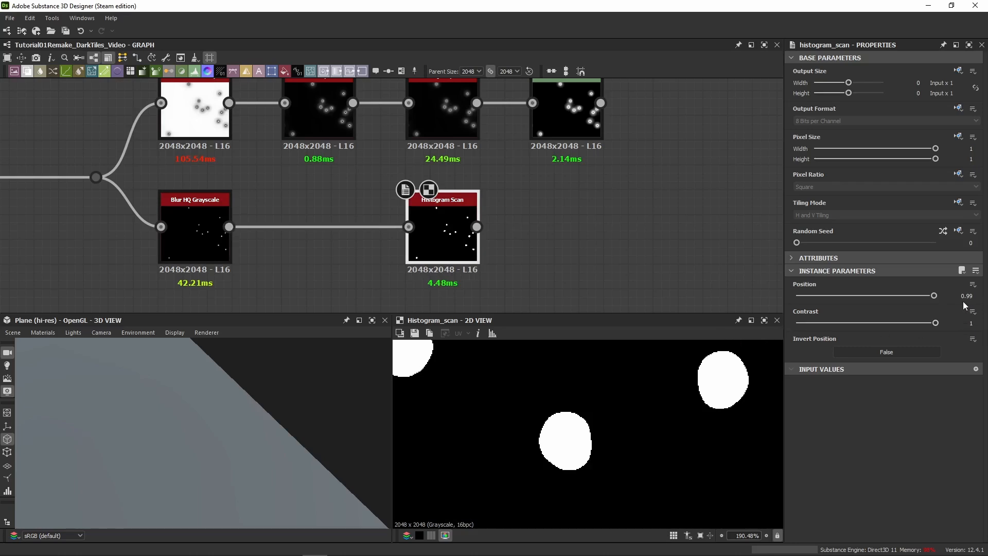
pyautogui.moveTo(933, 296); pyautogui.dragTo(947, 298)
pyautogui.hotkey('ctrl', 'z')
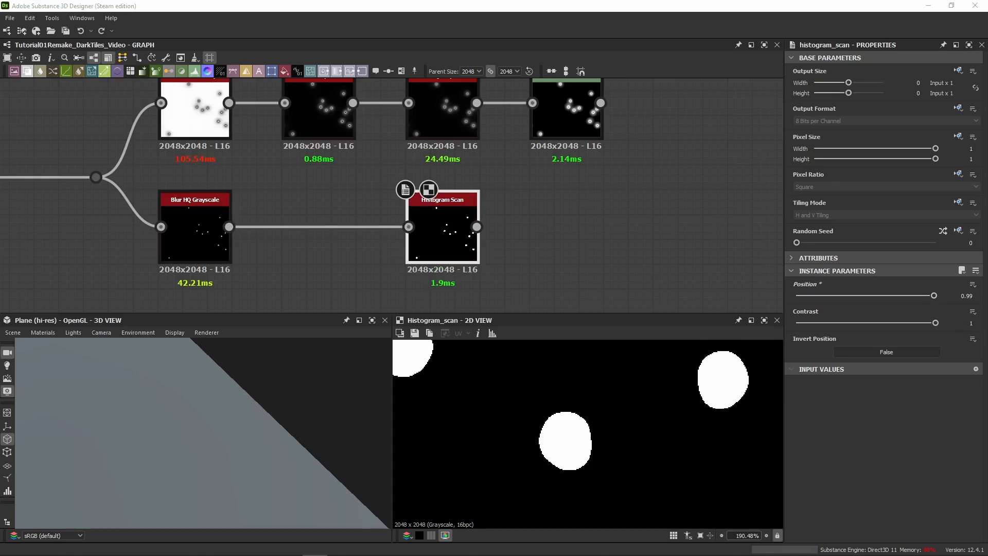
# Add an Invert Grayscale node to the Histogram Scan output.
pyautogui.moveTo(476, 226); pyautogui.dragTo(530, 214)
pyautogui.write('invert')
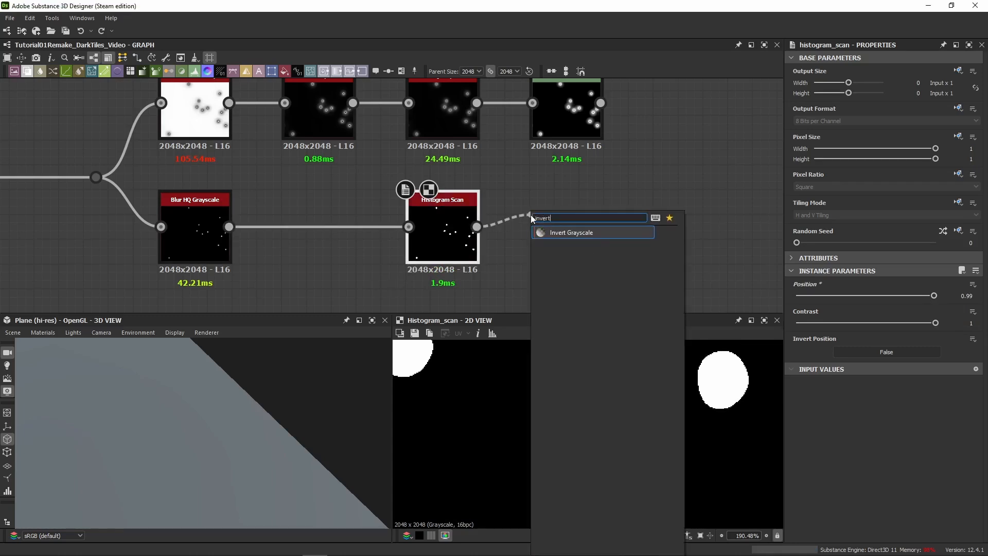
pyautogui.press('Return')
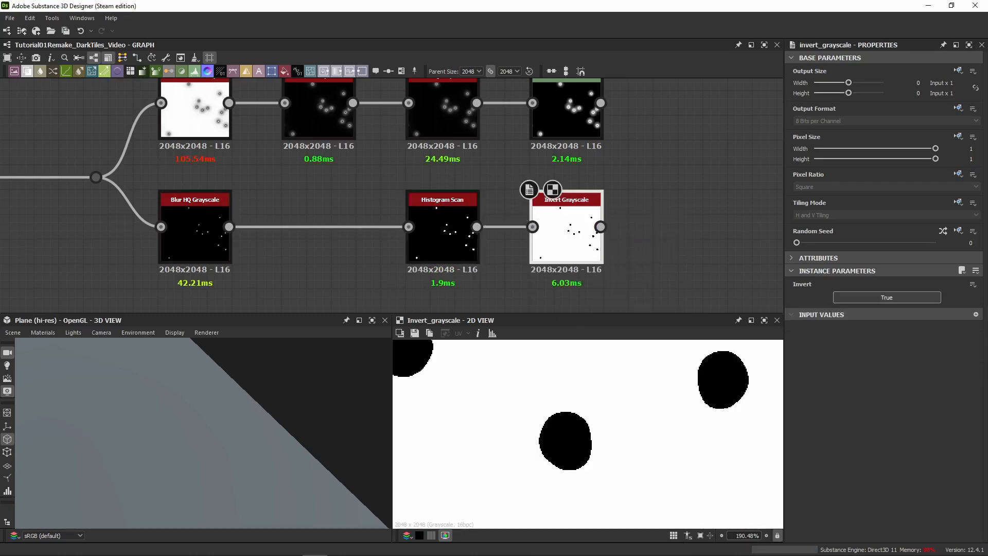
# Paste a Multiply Blend node after Levels, feeding Levels into its background and the lower Invert Grayscale into its foreground.
pyautogui.moveTo(774, 132); pyautogui.dragTo(523, 178, button='middle')
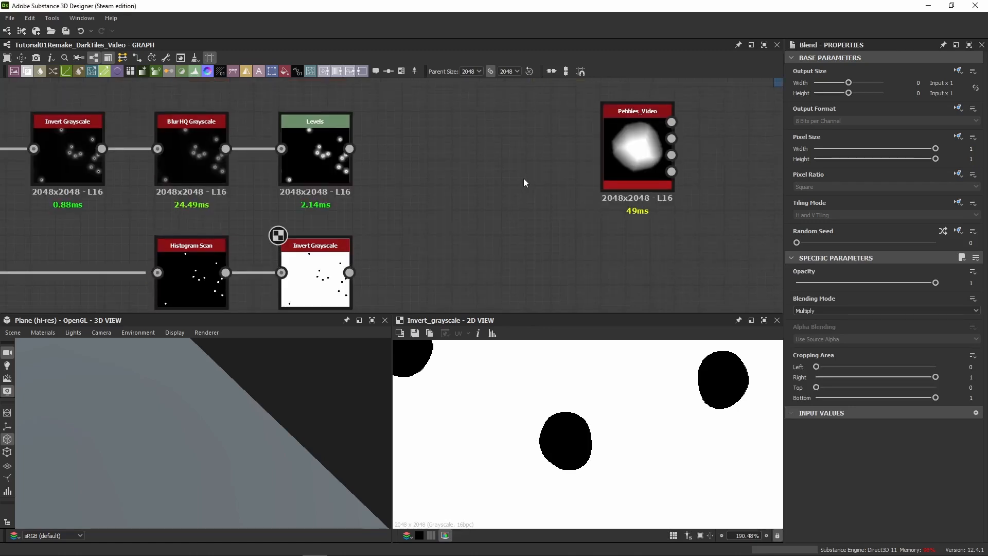
pyautogui.hotkey('ctrl', 'v')
pyautogui.moveTo(417, 211); pyautogui.dragTo(465, 166)
pyautogui.moveTo(349, 149); pyautogui.dragTo(435, 153)
pyautogui.moveTo(349, 272); pyautogui.dragTo(405, 132)
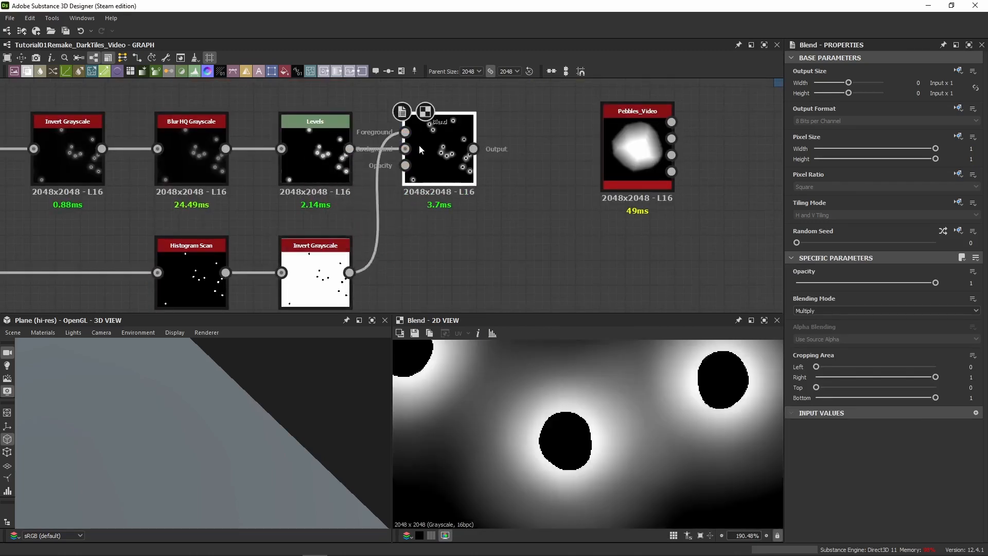
# Try Histogram Scan Position 1 against 0.99 and compare the pebble hole's edge in the Blend output.
pyautogui.moveTo(242, 284); pyautogui.dragTo(254, 245, button='middle')
pyautogui.click(239, 279)
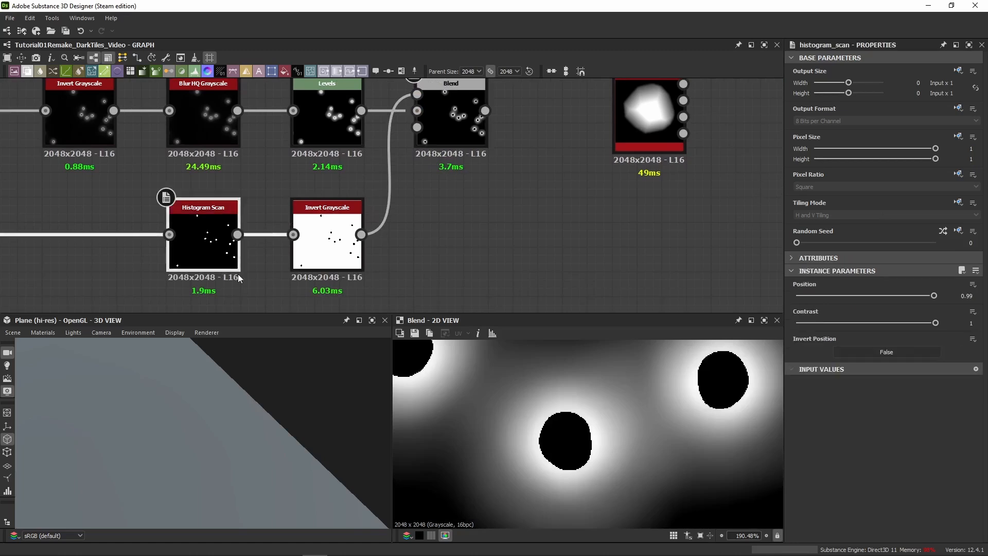
pyautogui.moveTo(935, 297); pyautogui.dragTo(939, 297)
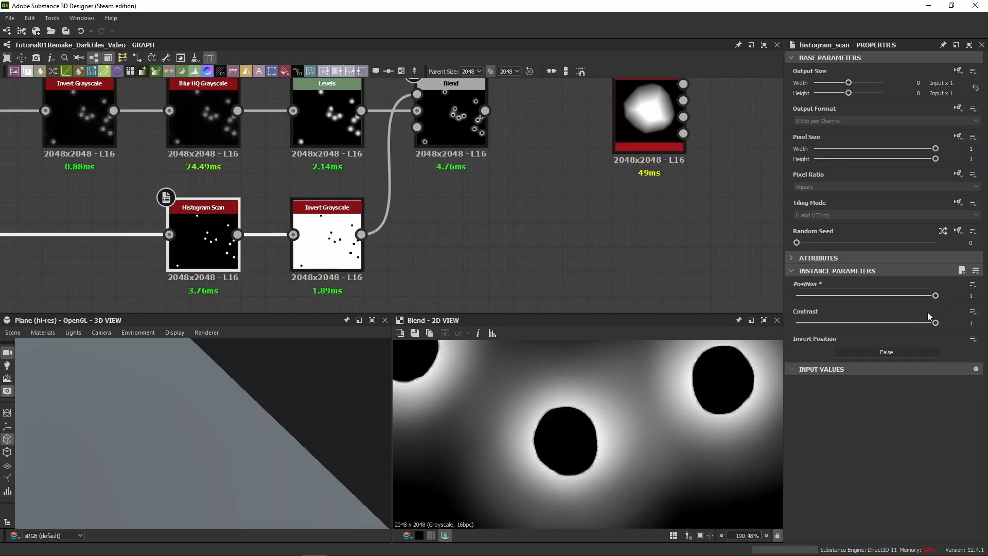
pyautogui.scroll(3, 605, 405)
pyautogui.scroll(1, 535, 422)
pyautogui.hotkey('ctrl', 'z')
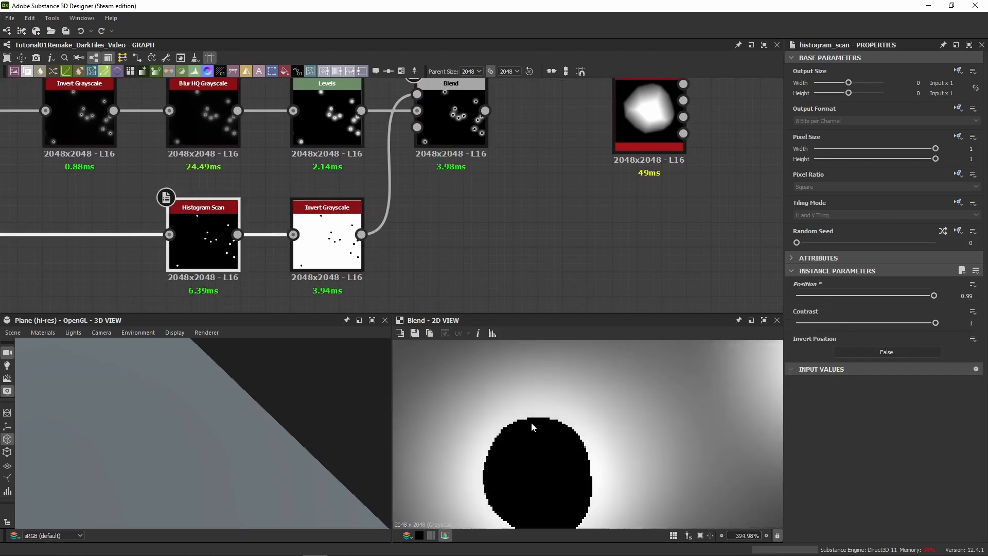
pyautogui.hotkey('ctrl', 'y')
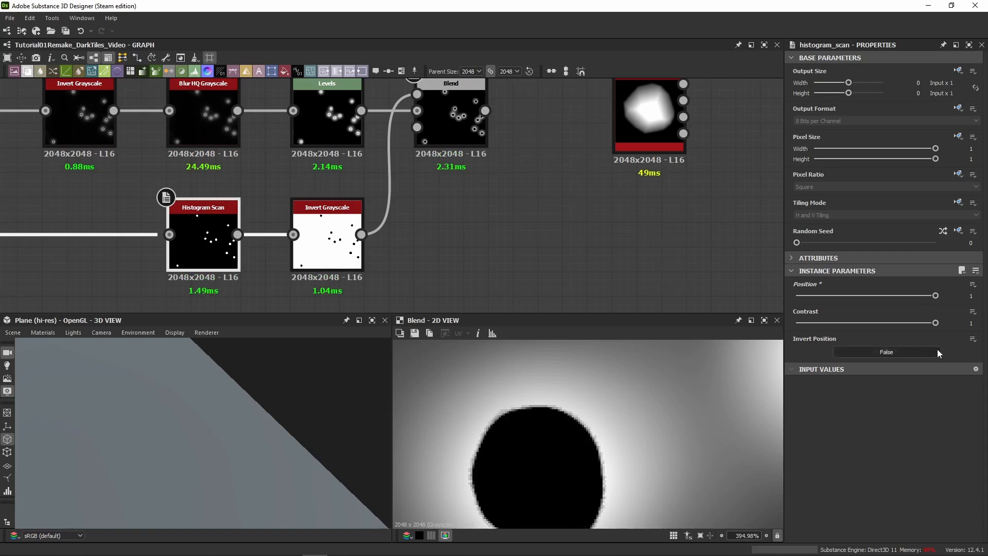
pyautogui.hotkey('ctrl', 'z')
# Preview the lower Invert Grayscale output and compare its mask edge up close with Histogram Scan Position 1 and 0.99.
pyautogui.click(463, 120)
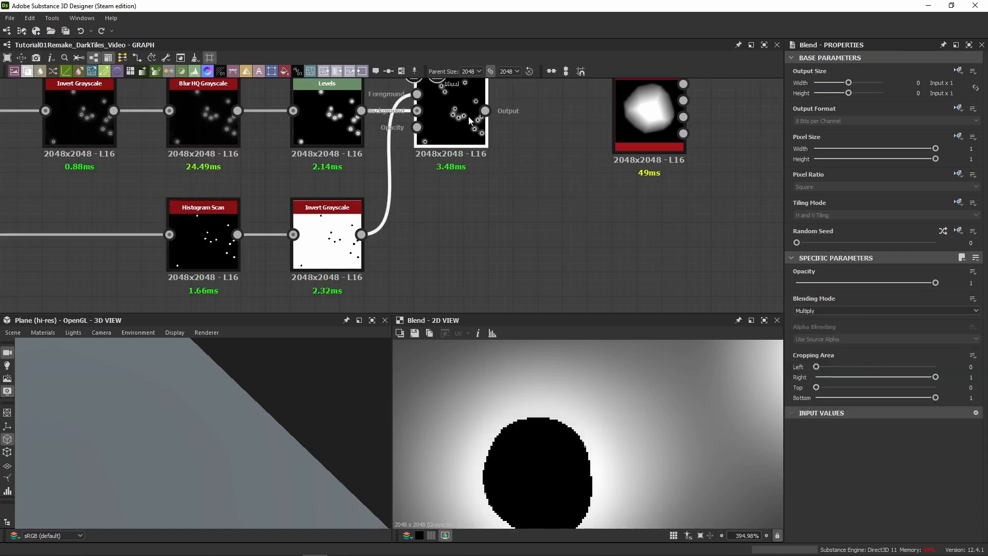
pyautogui.doubleClick(334, 237)
pyautogui.click(232, 264)
pyautogui.hotkey('ctrl', 'y')
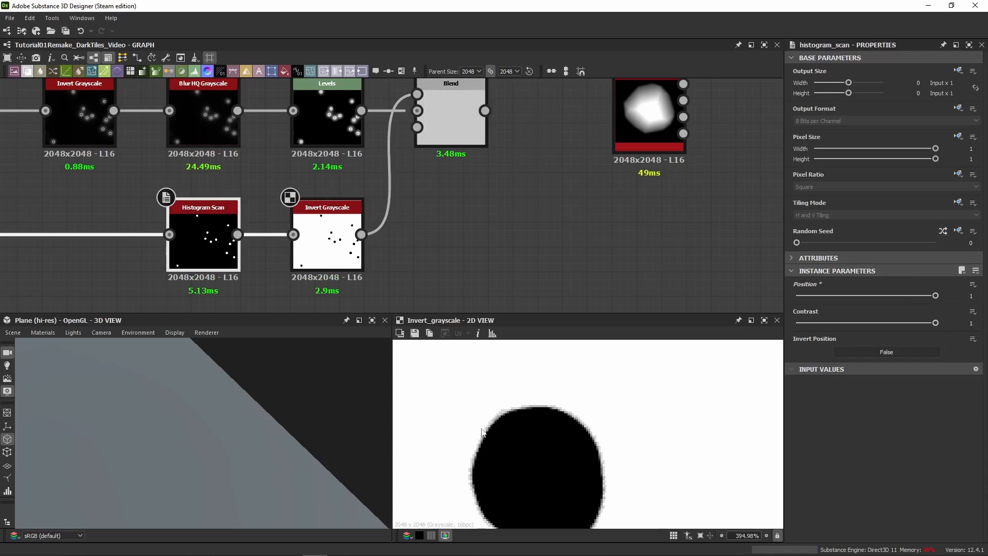
pyautogui.scroll(3, 482, 431)
pyautogui.hotkey('ctrl', 'z')
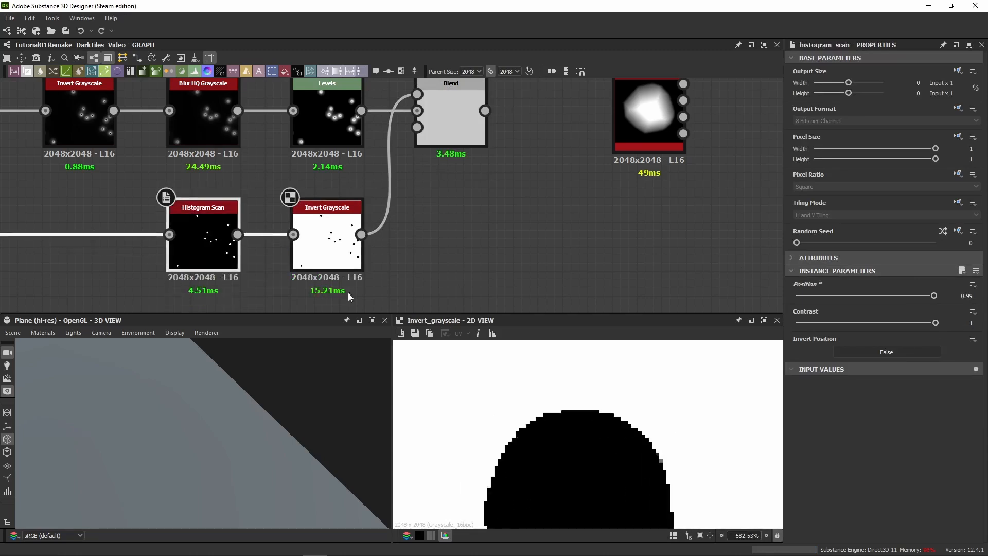
# Set the Histogram Scan's Position to 1.
pyautogui.click(337, 257)
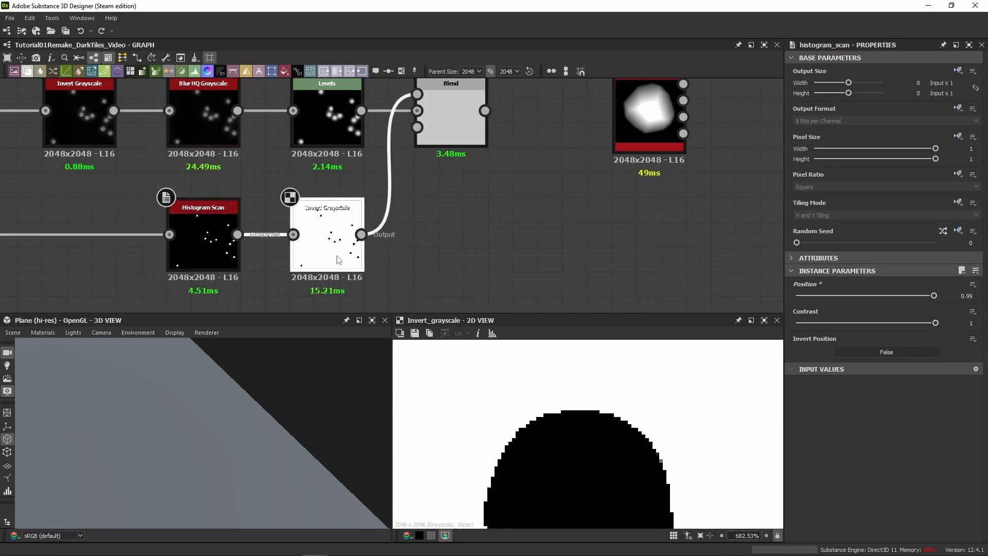
pyautogui.click(220, 248)
pyautogui.moveTo(930, 295); pyautogui.dragTo(965, 305)
# Try a second Histogram Scan with Position 1 and Contrast 1 on the lower Invert Grayscale output.
pyautogui.moveTo(361, 235); pyautogui.dragTo(441, 268)
pyautogui.write('scan')
pyautogui.click(479, 286)
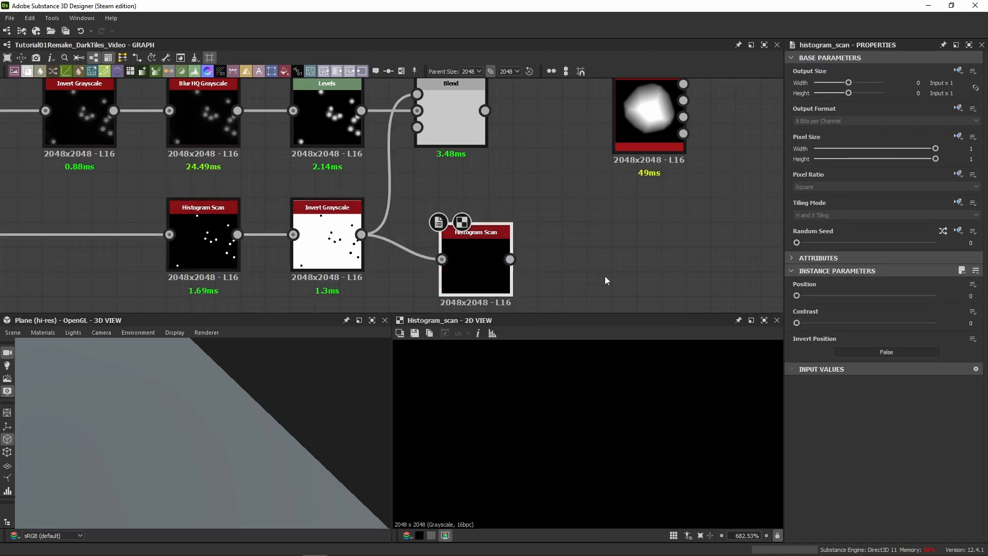
pyautogui.moveTo(890, 296); pyautogui.dragTo(979, 302)
pyautogui.moveTo(858, 326); pyautogui.dragTo(941, 324)
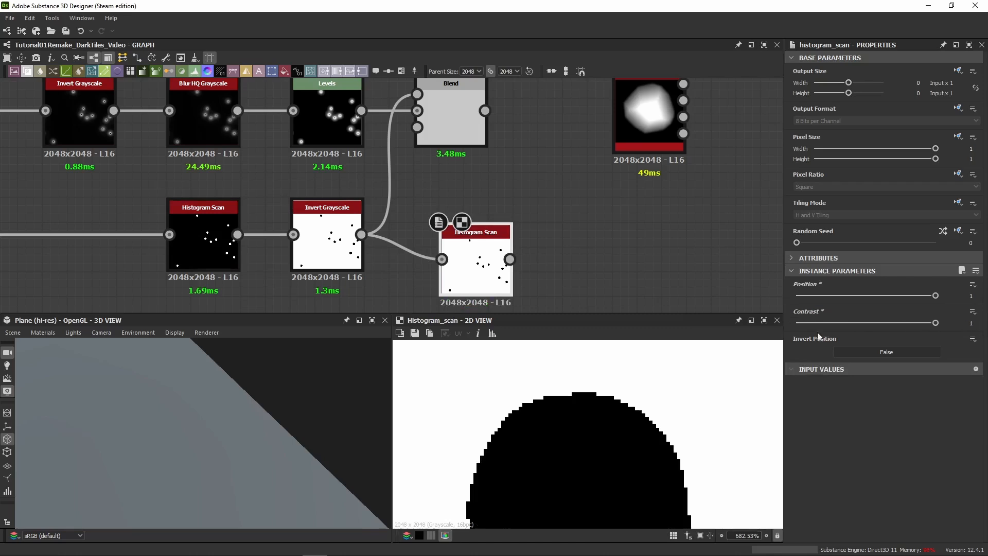
# Compare the mask edges of the first and second Histogram Scan outputs in the 2D view.
pyautogui.click(204, 226)
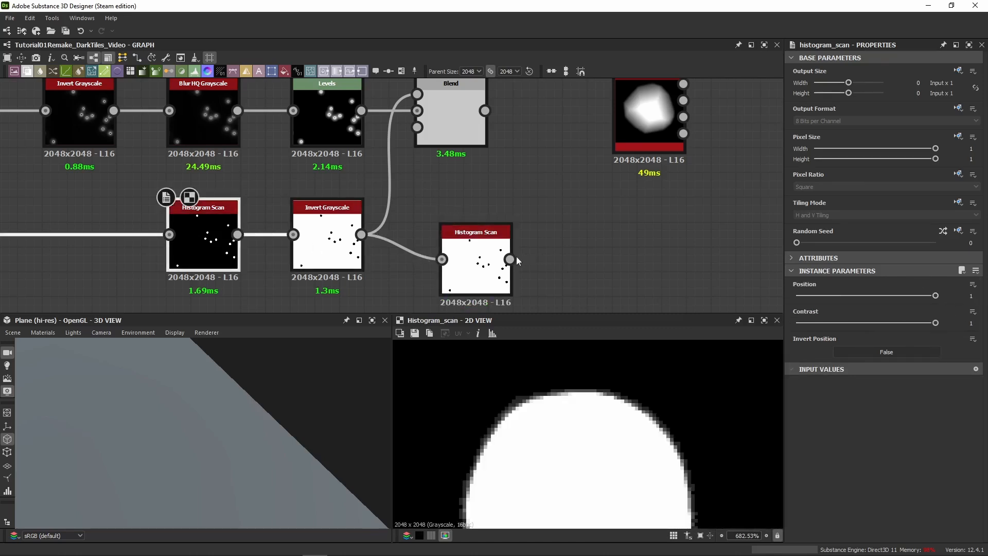
pyautogui.click(497, 250)
pyautogui.scroll(-1, 409, 294)
pyautogui.moveTo(409, 290); pyautogui.dragTo(609, 245, button='middle')
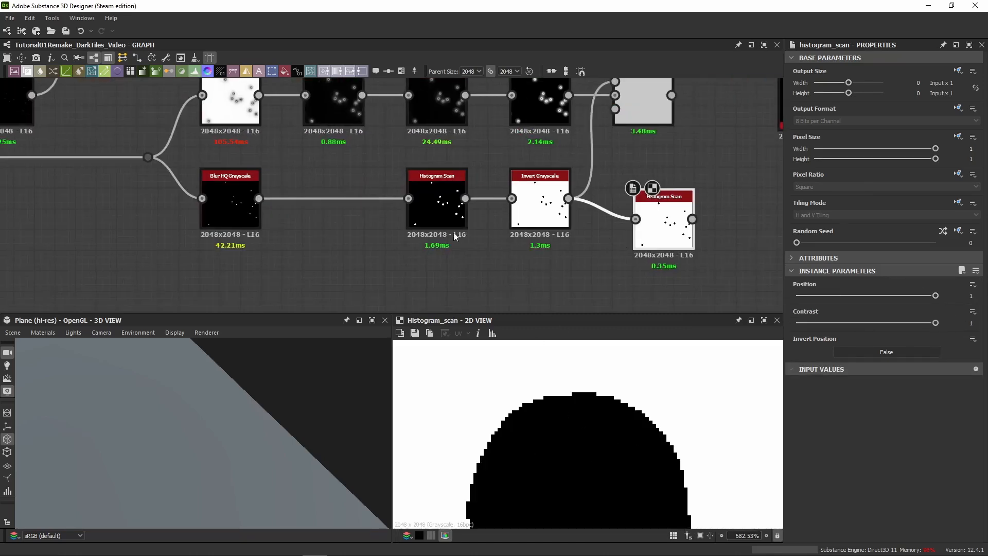
# Try inverting before scanning by feeding the blur output into Invert Grayscale and its inverted output into the first Histogram Scan.
pyautogui.moveTo(400, 240); pyautogui.dragTo(373, 247, button='middle')
pyautogui.moveTo(473, 269); pyautogui.dragTo(467, 229, button='middle')
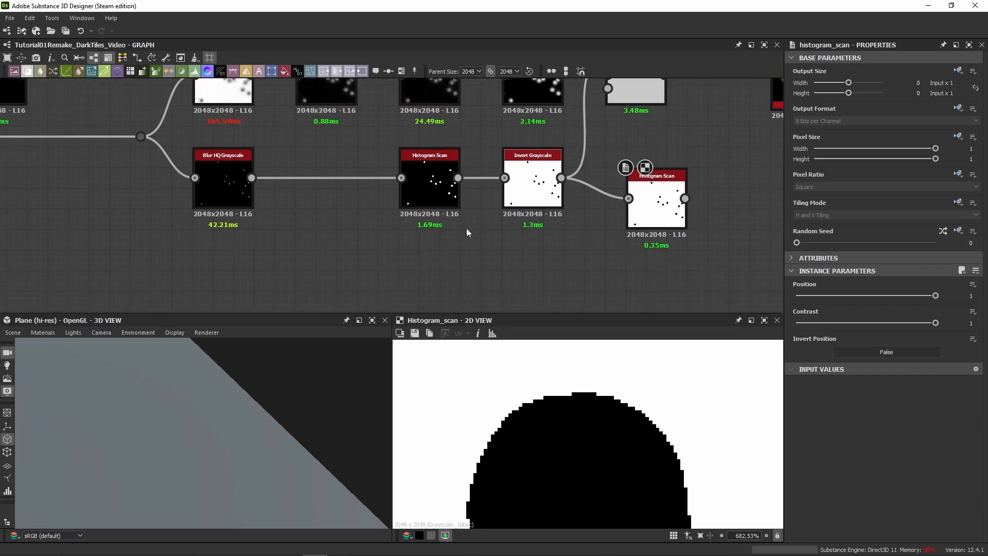
pyautogui.moveTo(436, 185); pyautogui.dragTo(436, 267)
pyautogui.moveTo(252, 178); pyautogui.dragTo(428, 189)
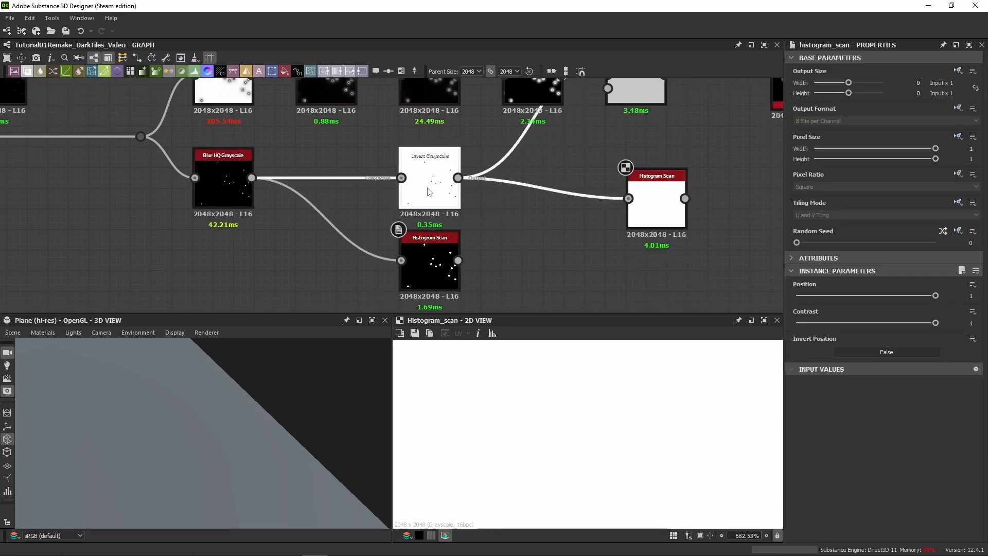
pyautogui.moveTo(443, 290); pyautogui.dragTo(547, 269)
pyautogui.click(417, 192)
pyautogui.doubleClick(418, 191)
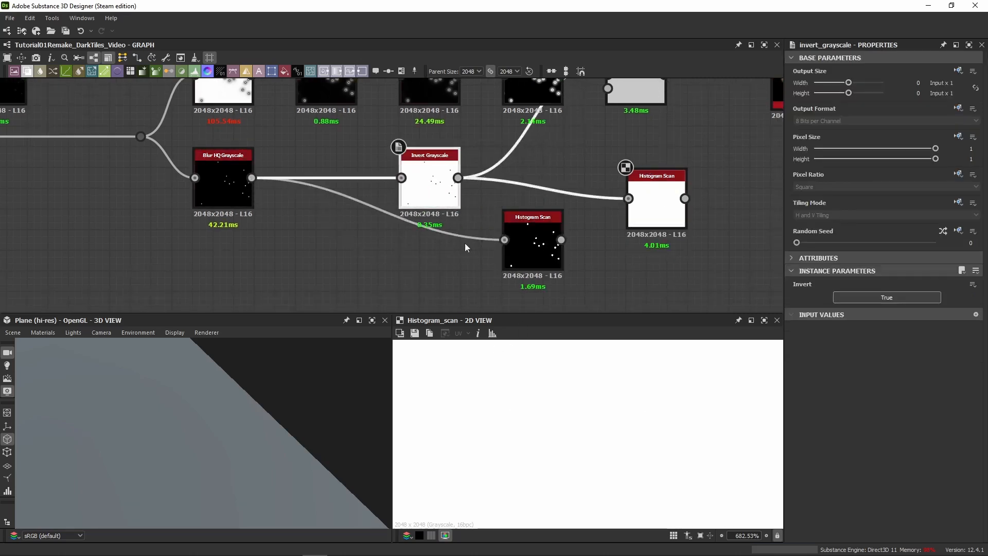
pyautogui.scroll(-1, 603, 456)
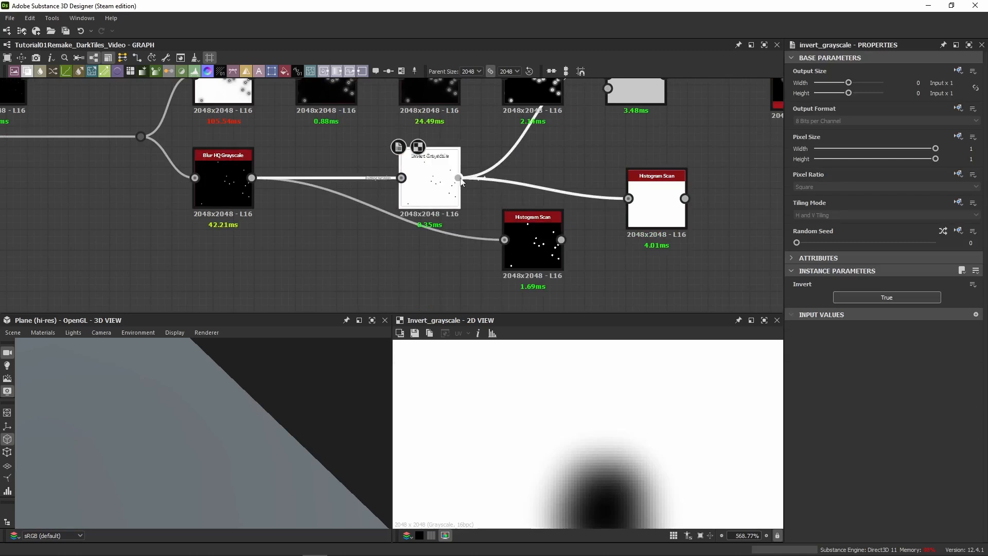
pyautogui.moveTo(457, 177); pyautogui.dragTo(502, 240)
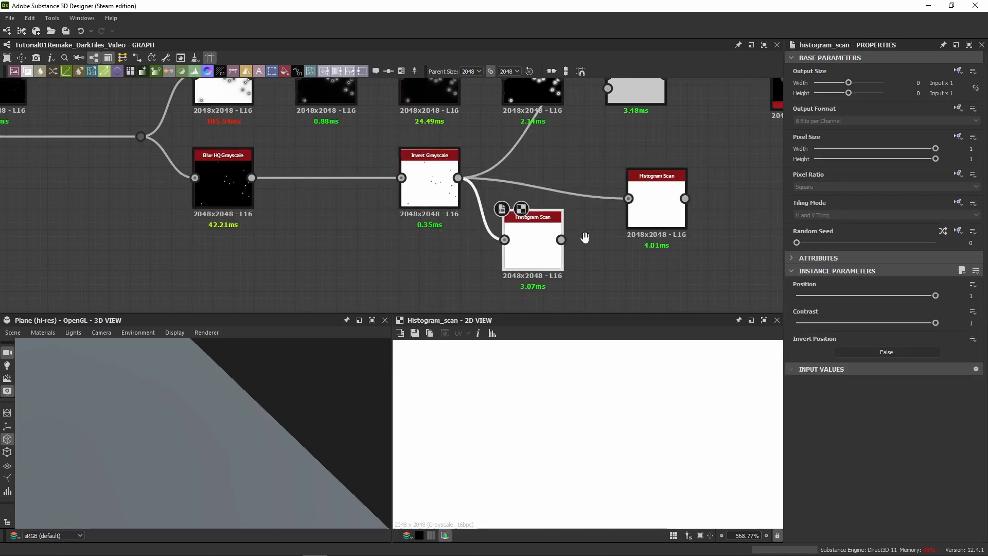
# Undo the rewiring and repositioning of the first Histogram Scan and the lower Invert Grayscale.
pyautogui.moveTo(585, 239); pyautogui.dragTo(503, 200, button='middle')
pyautogui.scroll(-1, 503, 200)
pyautogui.scroll(-3, 607, 444)
pyautogui.scroll(4, 475, 235)
pyautogui.moveTo(435, 194); pyautogui.dragTo(440, 245, button='middle')
pyautogui.click(509, 194)
pyautogui.scroll(-3, 508, 195)
pyautogui.hotkey('ctrl', 'z')
pyautogui.hotkey('ctrl', 'z')
pyautogui.hotkey('ctrl', 'z')
pyautogui.hotkey('ctrl', 'z')
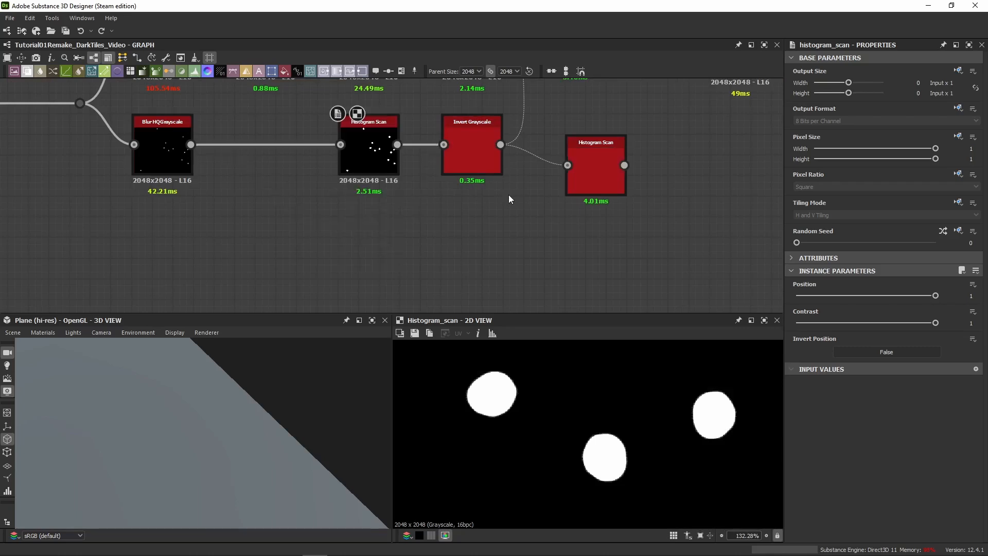
# Preview the Blend output and delete the second Histogram Scan after the lower Invert Grayscale.
pyautogui.moveTo(621, 190); pyautogui.dragTo(565, 238, button='middle')
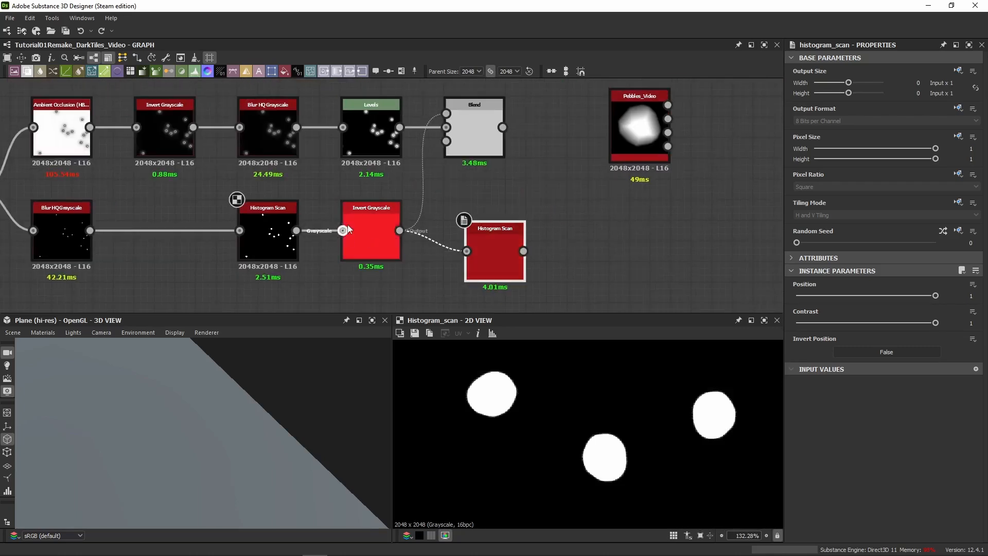
pyautogui.doubleClick(474, 133)
pyautogui.moveTo(267, 218)
pyautogui.mouseDown()
pyautogui.moveTo(187, 219)
pyautogui.moveTo(268, 218)
pyautogui.mouseUp()
pyautogui.moveTo(611, 187); pyautogui.dragTo(499, 308)
pyautogui.press('Delete')
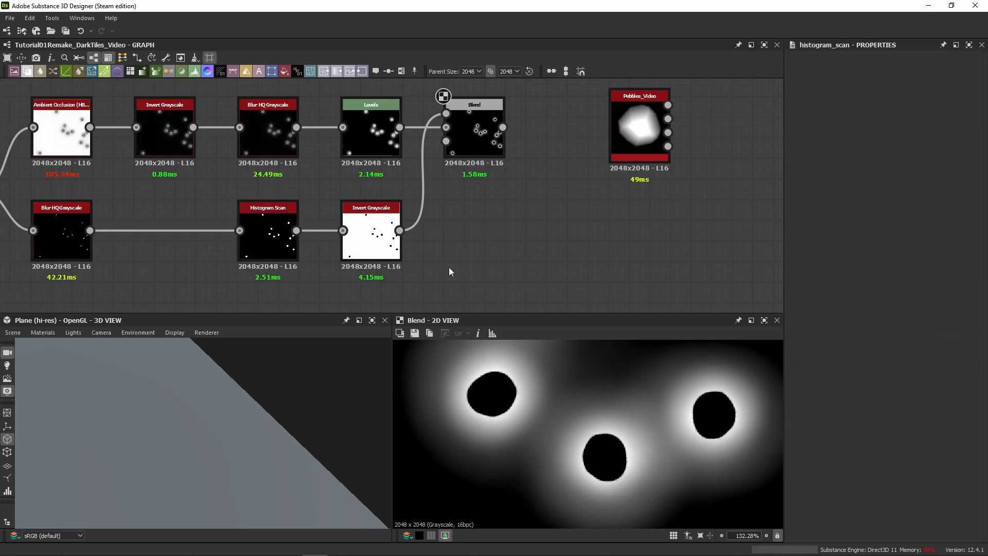
# Set the Position of the Histogram Scan below the ambient occlusion chain to 0.99.
pyautogui.doubleClick(371, 242)
pyautogui.click(47, 257)
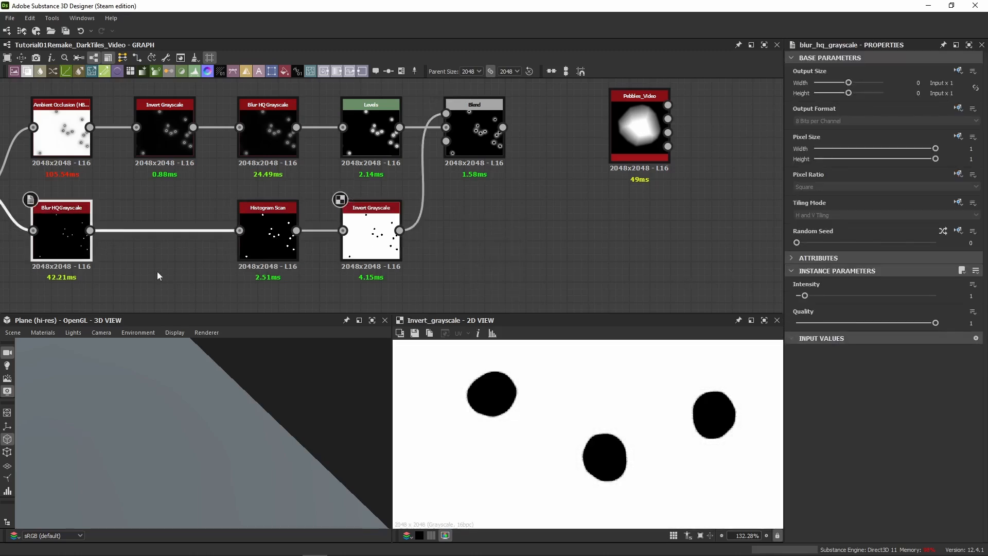
pyautogui.doubleClick(268, 237)
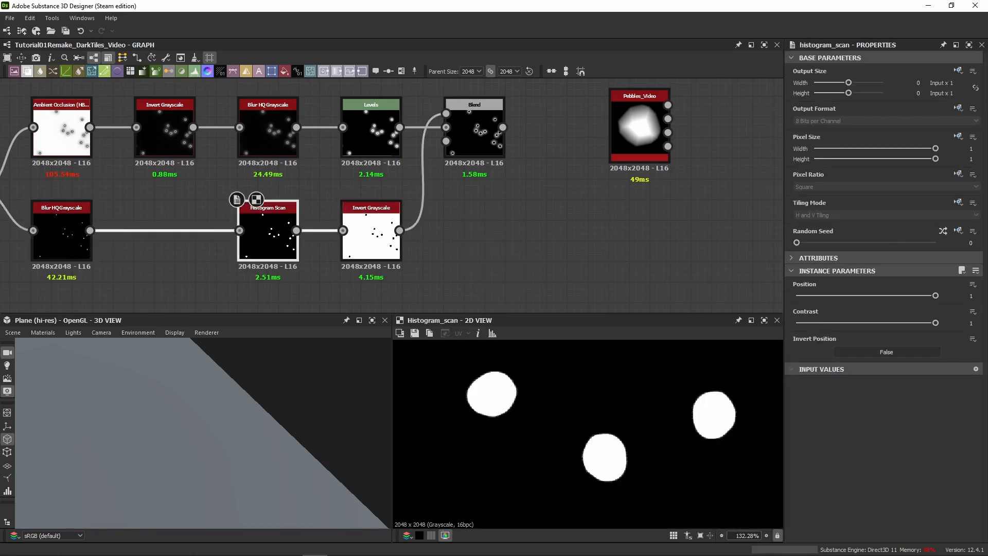
pyautogui.moveTo(935, 295); pyautogui.dragTo(934, 296)
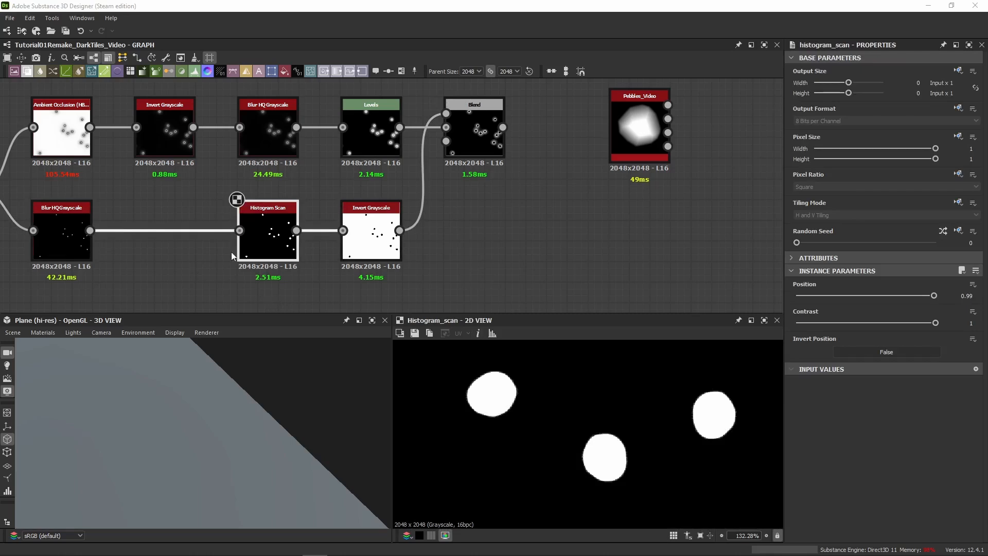
pyautogui.click(970, 295)
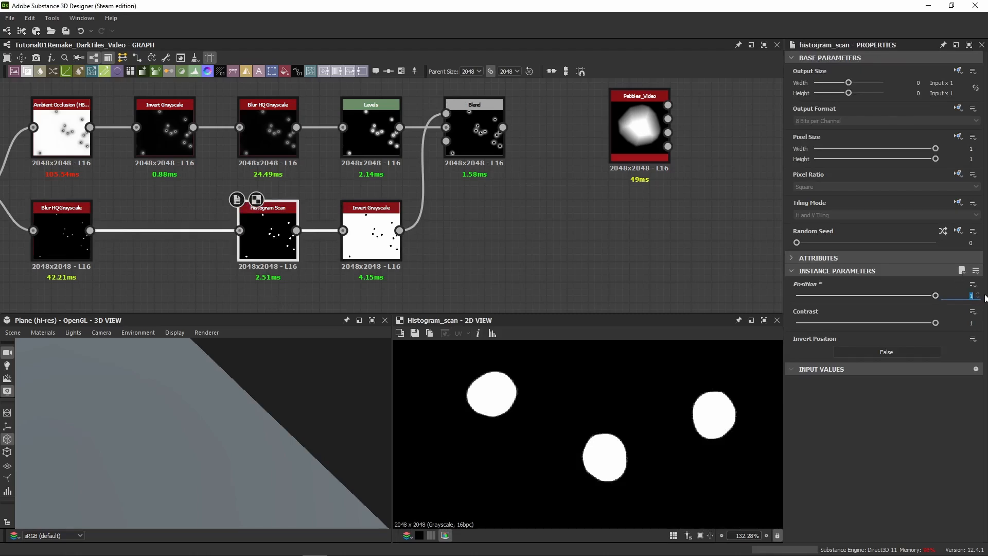
pyautogui.write('0.99')
pyautogui.press('Return')
# Inspect the pebble cutout edges up close in the lower Invert Grayscale, Blend and Levels outputs.
pyautogui.click(363, 252)
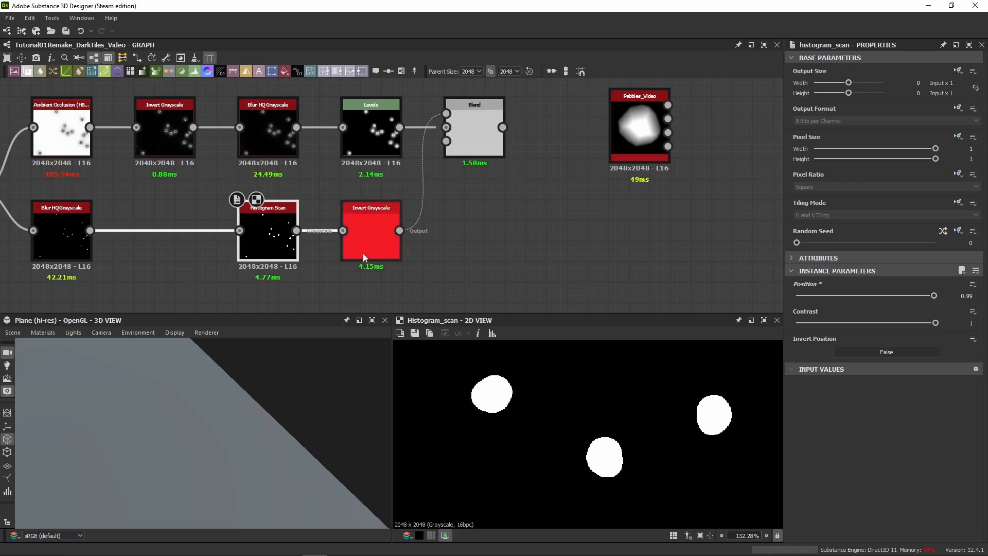
pyautogui.scroll(3, 497, 389)
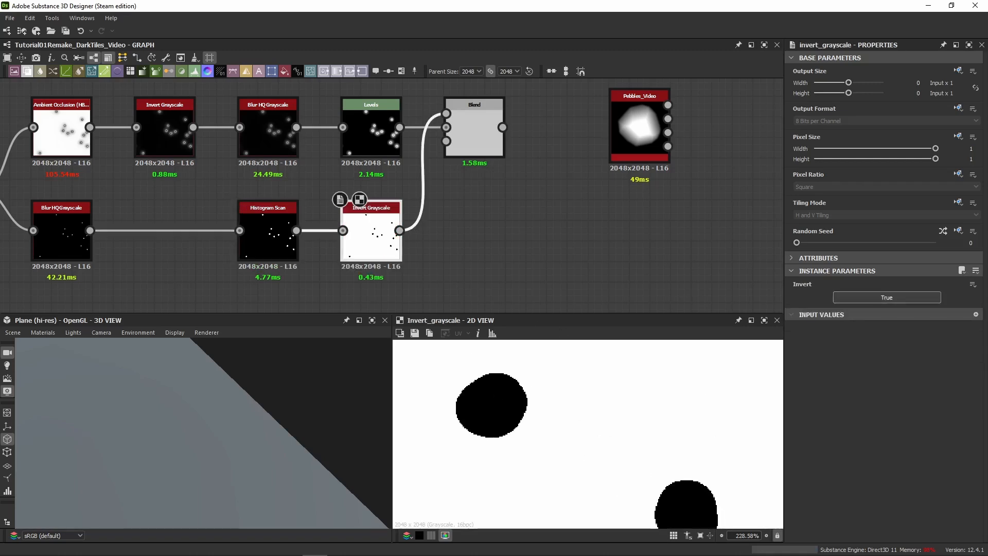
pyautogui.doubleClick(487, 146)
pyautogui.scroll(5, 473, 373)
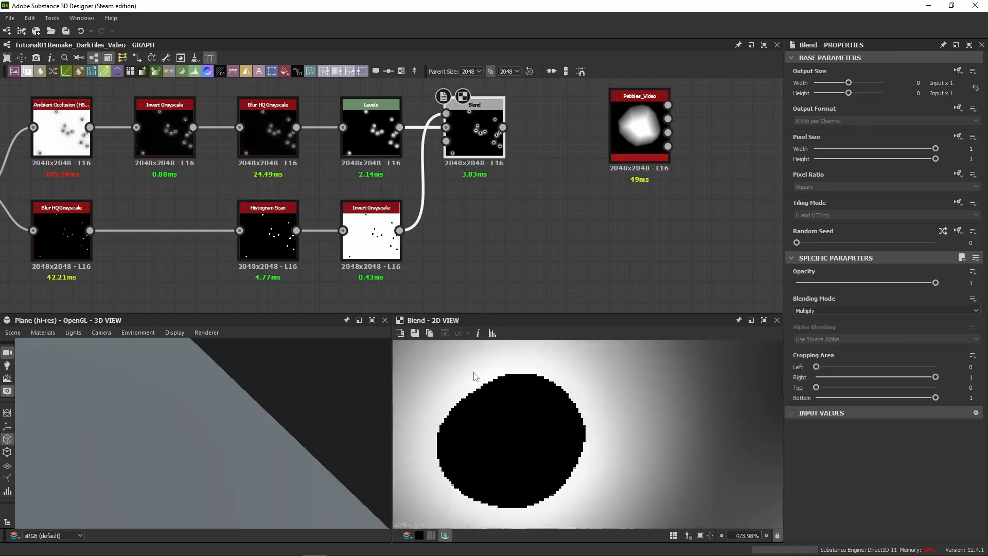
pyautogui.click(358, 138)
pyautogui.doubleClick(358, 137)
pyautogui.scroll(-3, 519, 417)
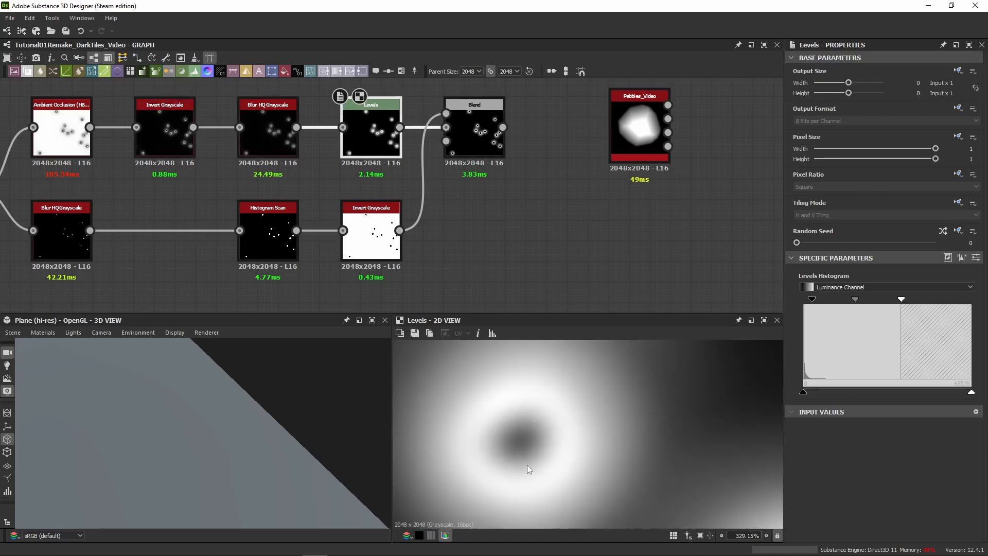
# Compare the Ambient Occlusion (HBAO) output with the Blend output around a single large pebble.
pyautogui.scroll(-3, 280, 194)
pyautogui.moveTo(113, 200); pyautogui.dragTo(258, 223, button='middle')
pyautogui.doubleClick(307, 190)
pyautogui.scroll(3, 497, 436)
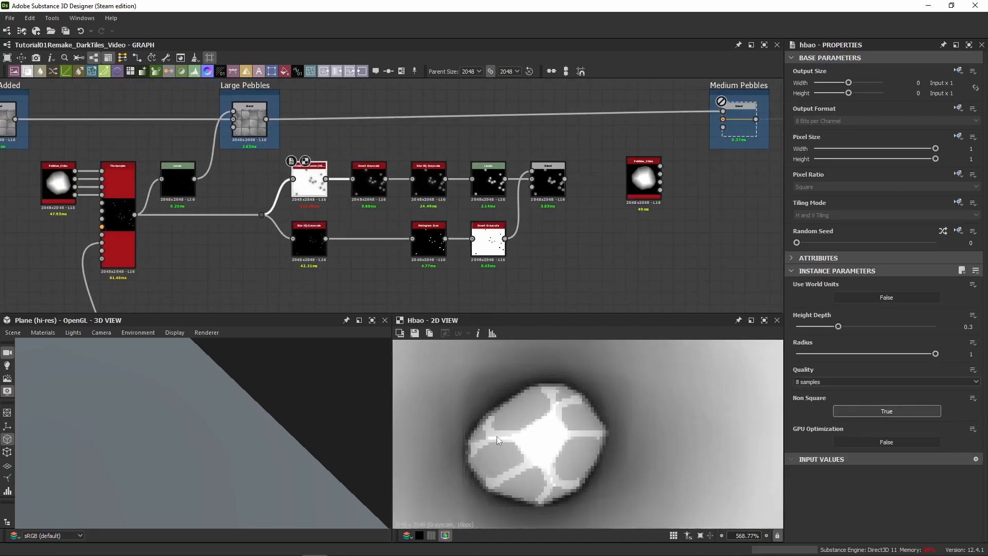
pyautogui.doubleClick(545, 181)
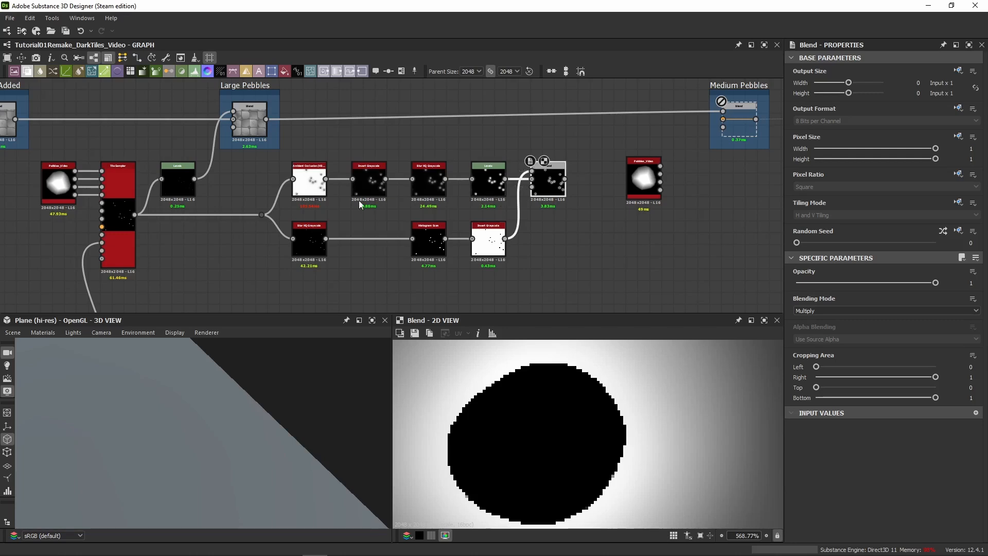
pyautogui.doubleClick(311, 190)
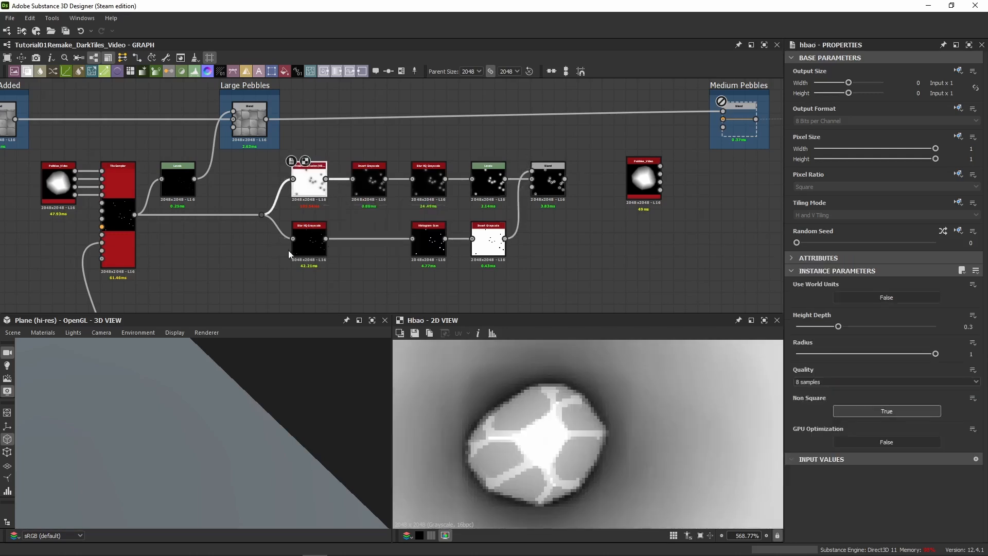
pyautogui.doubleClick(547, 181)
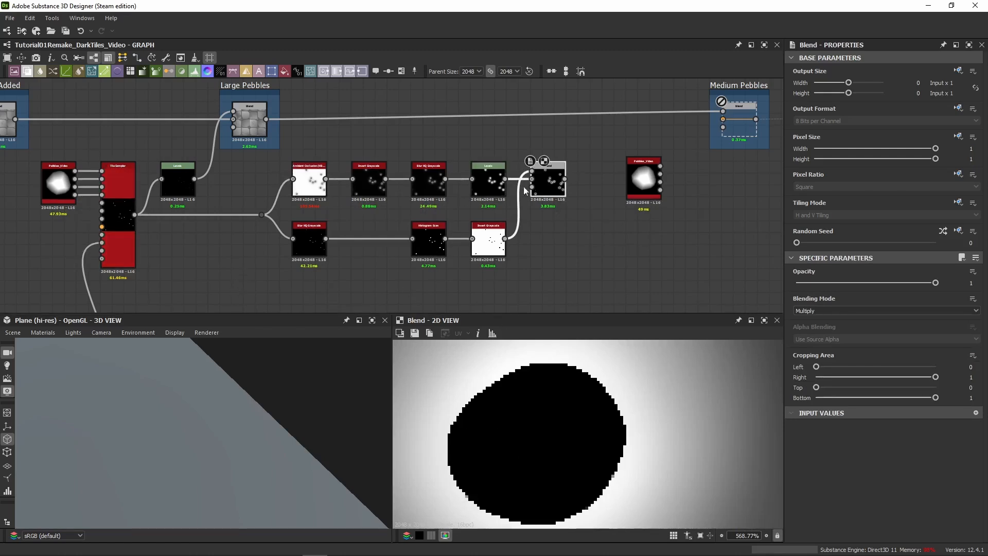
pyautogui.scroll(-8, 612, 444)
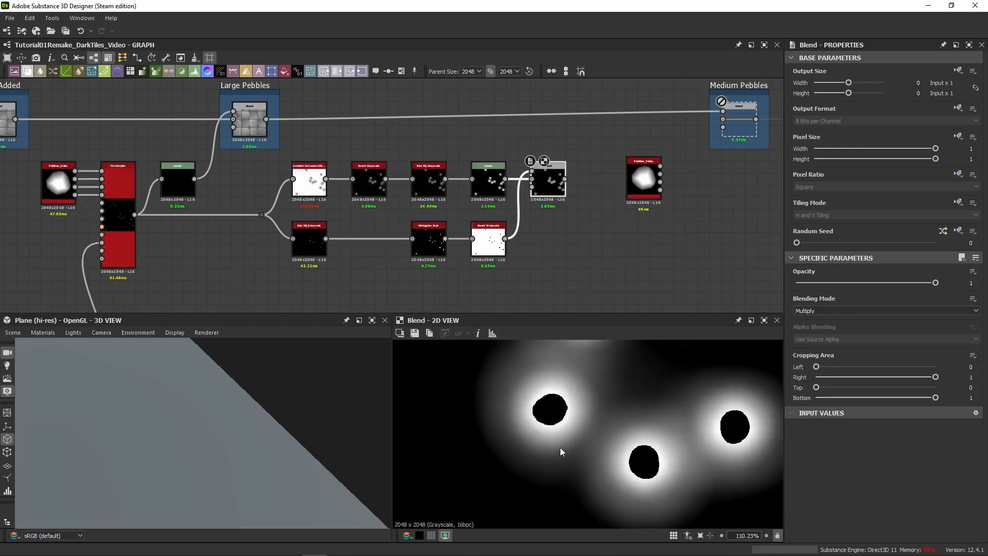
pyautogui.scroll(4, 548, 406)
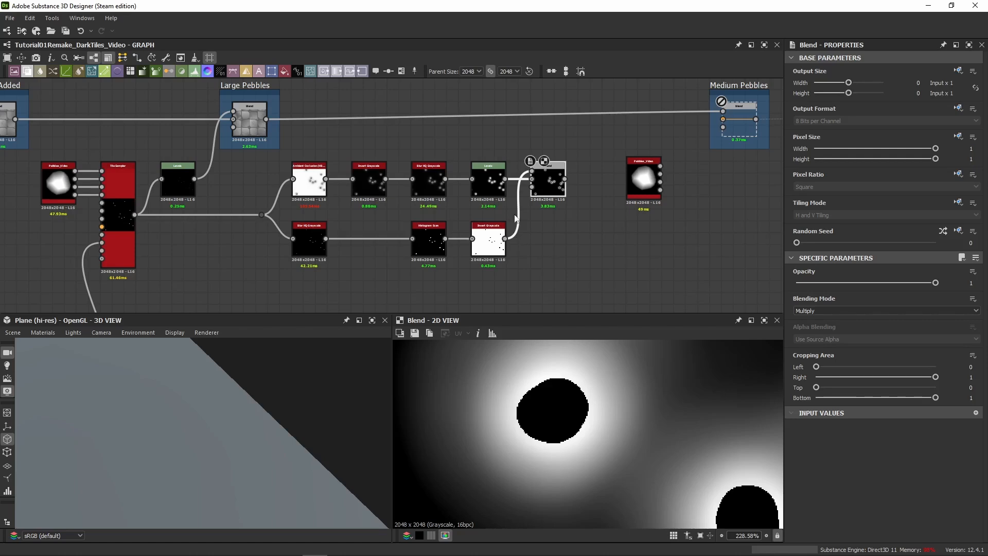
# Compare the Tile Sampler's pebble shape with the inverted cutout mask and the Blend output.
pyautogui.click(114, 202)
pyautogui.scroll(5, 529, 406)
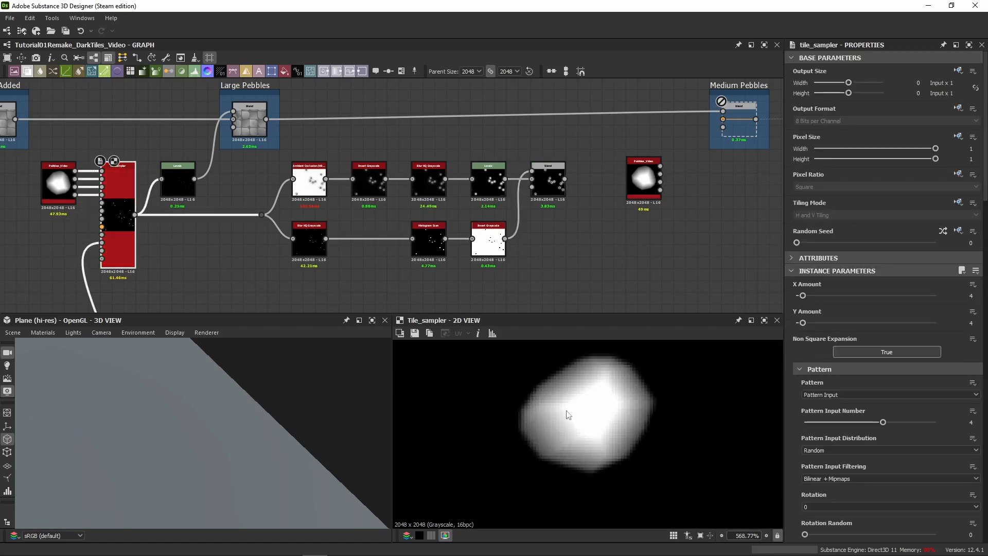
pyautogui.click(489, 246)
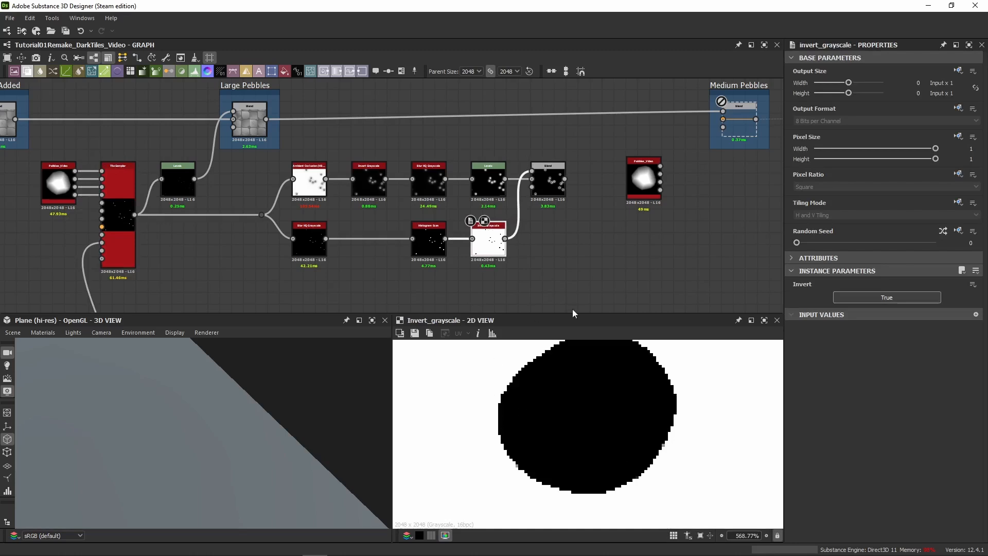
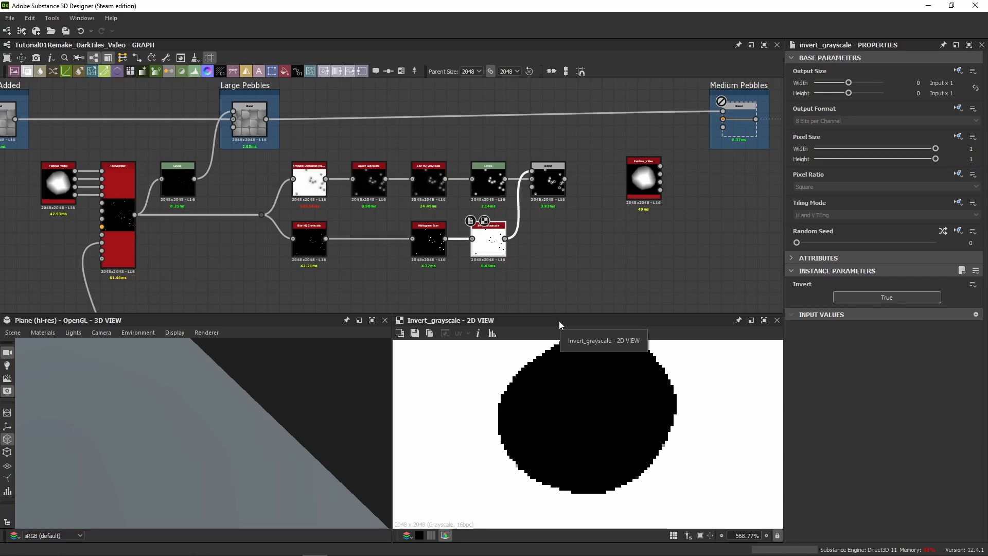
pyautogui.click(555, 193)
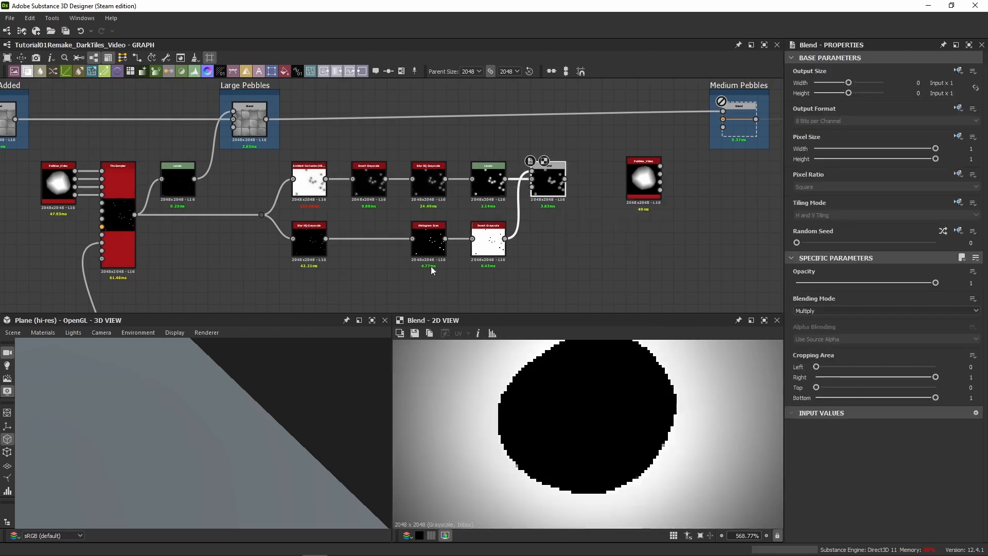
# Move the Medium Pebbles frame with its Blend and the unconnected Pebbles_Video node farther right to make room.
pyautogui.moveTo(680, 224); pyautogui.dragTo(473, 221, button='middle')
pyautogui.scroll(-2, 471, 208)
pyautogui.moveTo(441, 106); pyautogui.dragTo(543, 209)
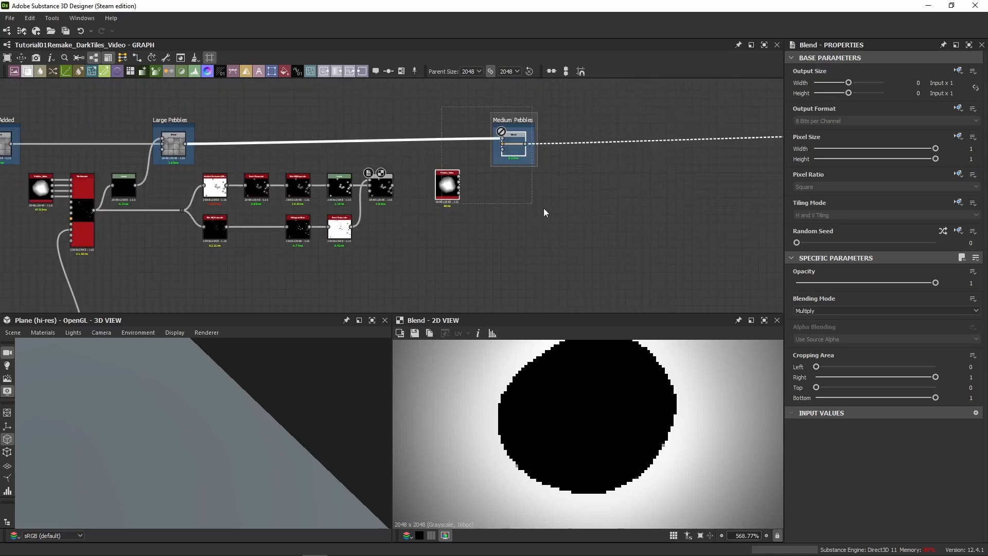
pyautogui.moveTo(527, 154); pyautogui.dragTo(626, 154)
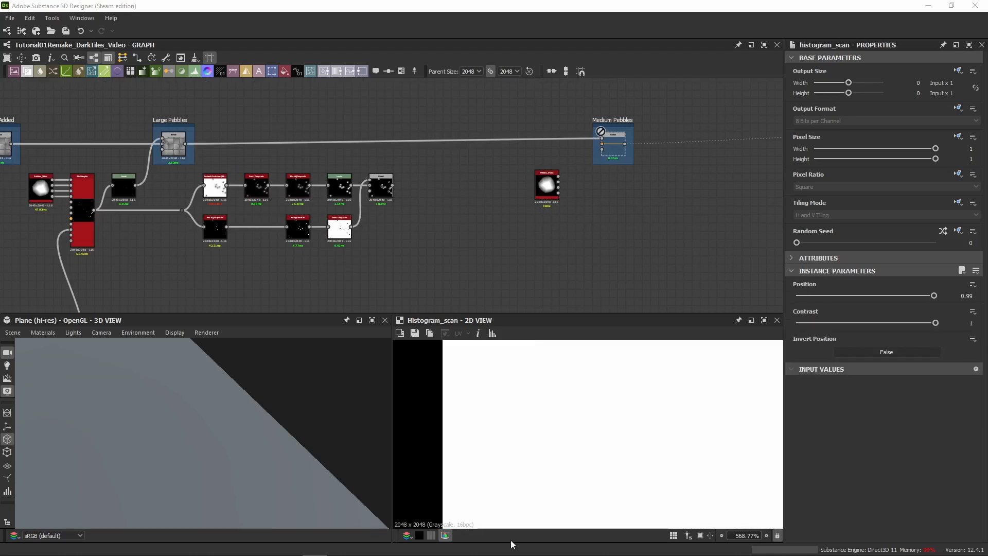
# Extend the tile mask line to the right by moving its end Dot node beneath the ambient occlusion mask nodes.
pyautogui.scroll(-20, 523, 494)
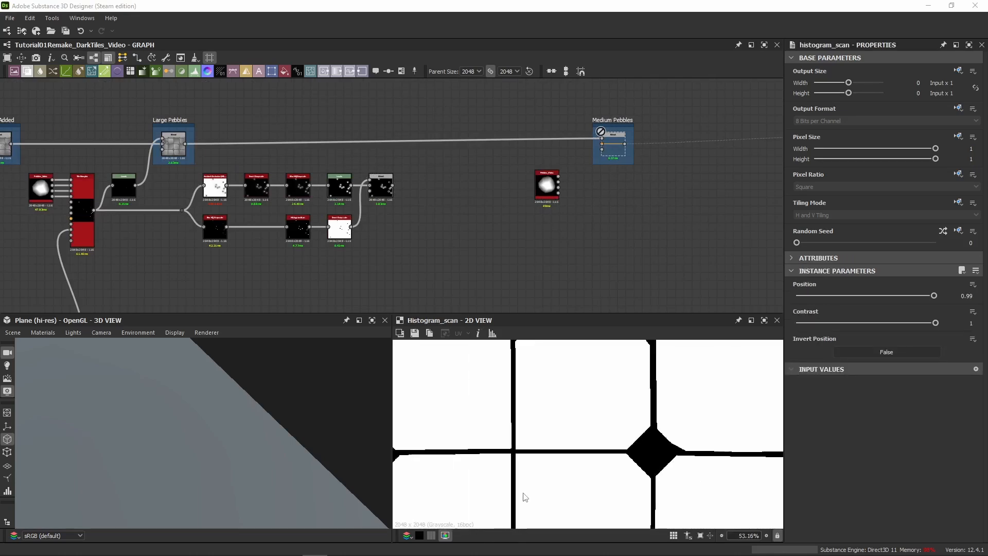
pyautogui.scroll(-2, 363, 289)
pyautogui.moveTo(360, 291); pyautogui.dragTo(659, 127, button='middle')
pyautogui.scroll(2, 441, 215)
pyautogui.scroll(3, 346, 237)
pyautogui.click(333, 237)
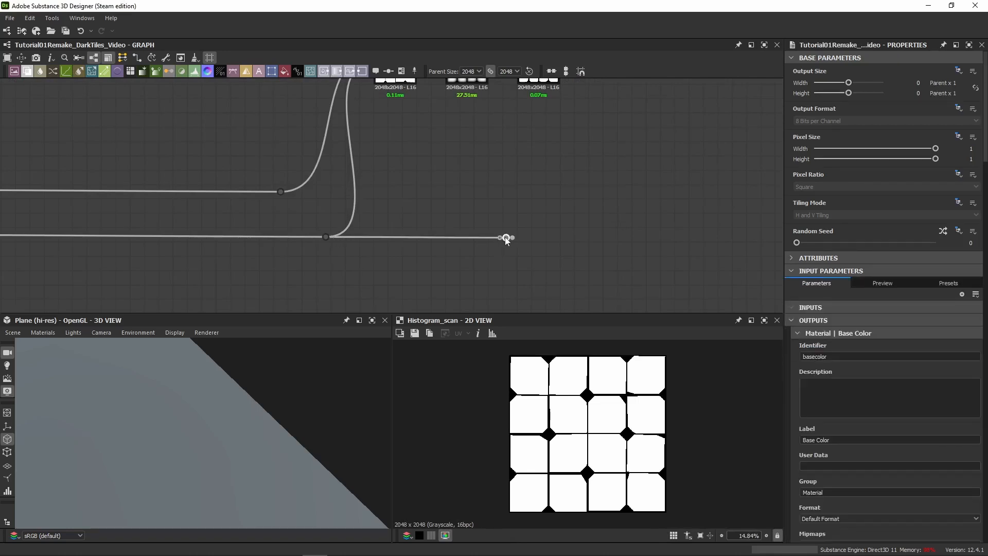
pyautogui.moveTo(505, 237); pyautogui.dragTo(765, 229)
pyautogui.moveTo(765, 230); pyautogui.dragTo(484, 265, button='middle')
pyautogui.scroll(-5, 484, 265)
pyautogui.moveTo(484, 266); pyautogui.dragTo(597, 266)
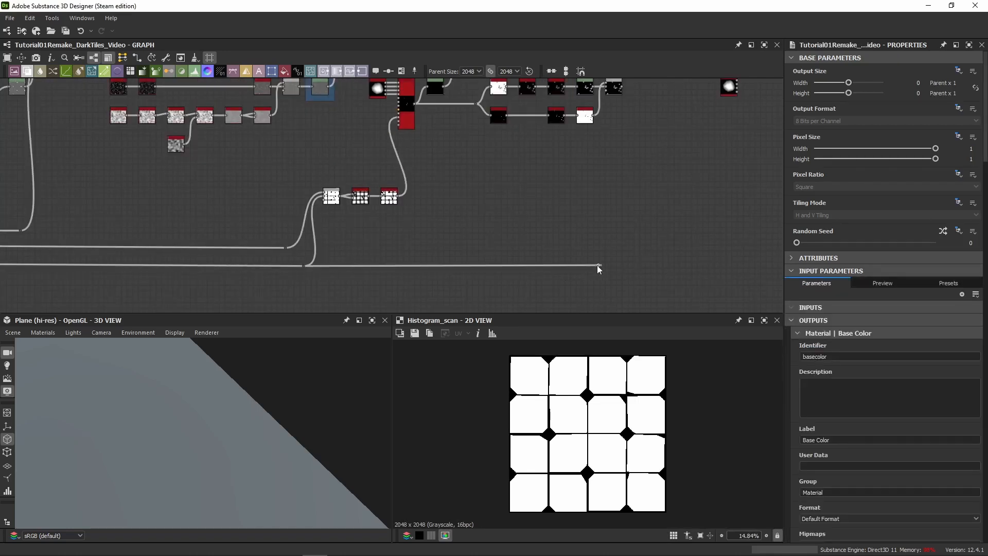
# Add a Dot on the extended tile mask line and branch it into a new Ambient Occlusion (HBAO) node.
pyautogui.click(494, 268)
pyautogui.keyDown('alt'); pyautogui.click(500, 266); pyautogui.keyUp('alt')
pyautogui.moveTo(499, 269); pyautogui.dragTo(485, 211)
pyautogui.scroll(2, 496, 229)
pyautogui.write('ambie')
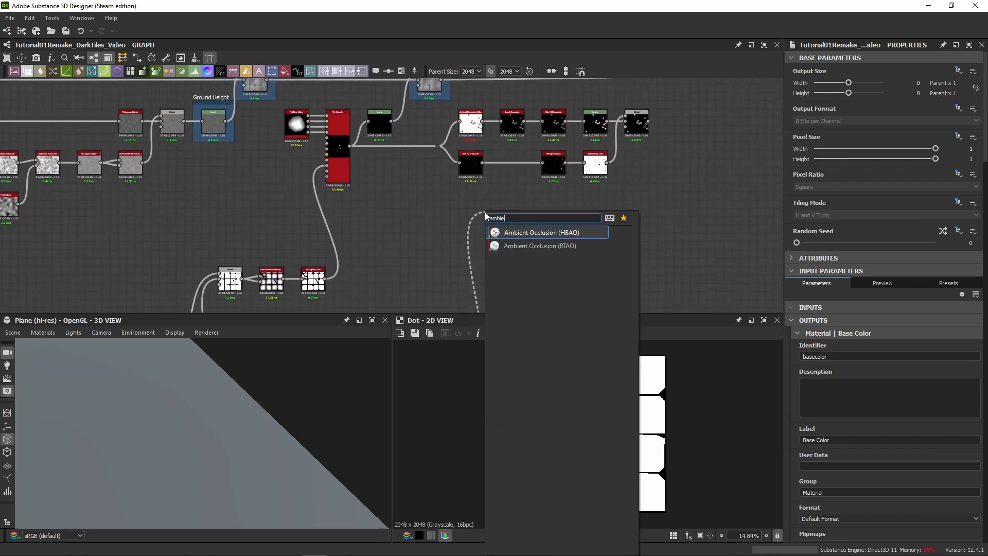
pyautogui.press('Return')
pyautogui.scroll(5, 457, 378)
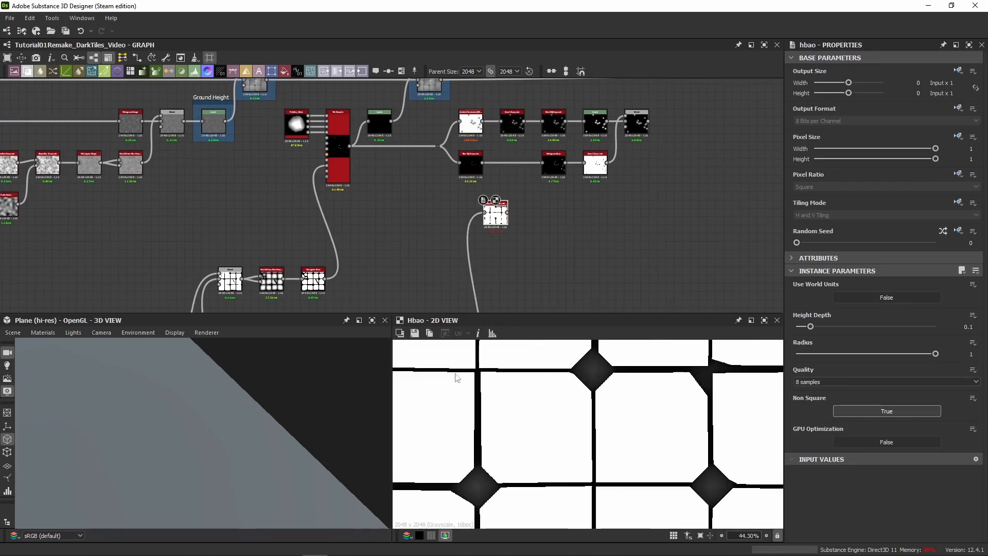
# Set the Height Depth of the tile mask's Ambient Occlusion (HBAO) node to 0.025.
pyautogui.moveTo(810, 327); pyautogui.dragTo(799, 326)
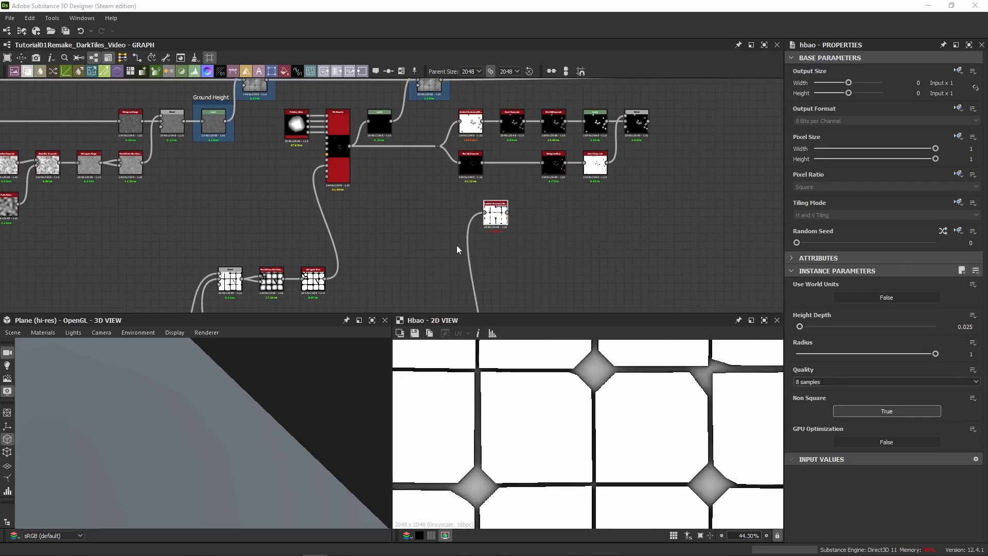
pyautogui.click(494, 212)
pyautogui.click(966, 327)
pyautogui.write('0.1')
pyautogui.press('Return')
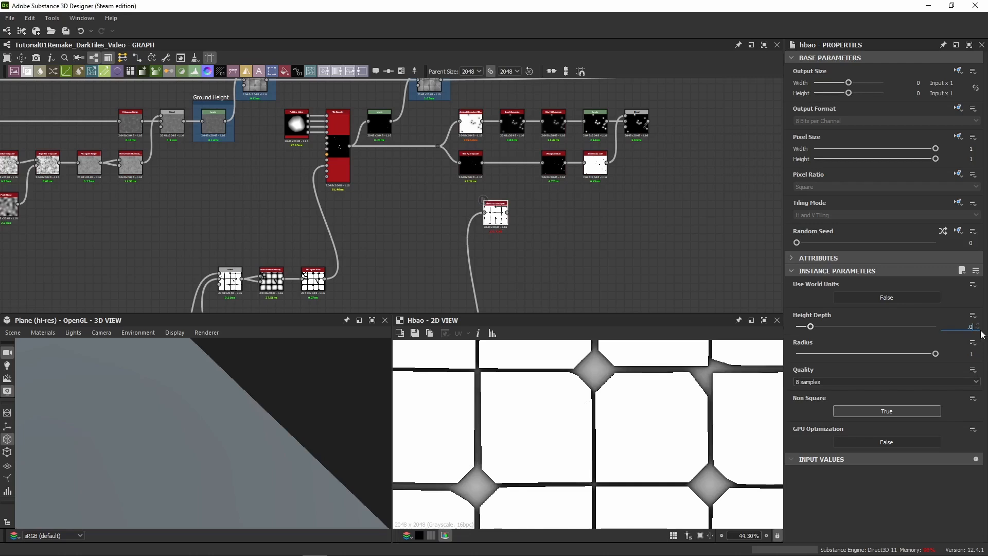
pyautogui.write('.025')
pyautogui.press('Return')
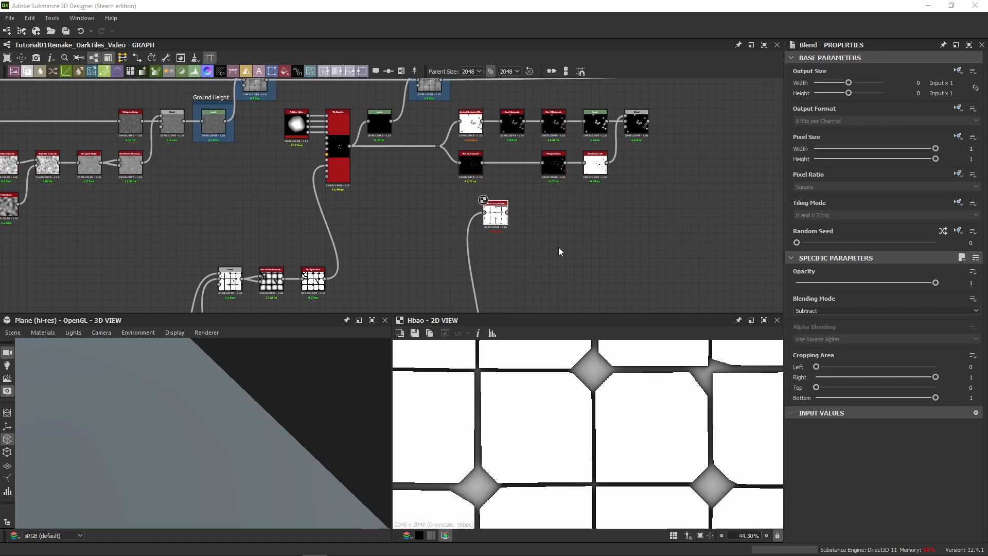
# Place a Subtract Blend after the new Ambient Occlusion (HBAO) node and connect the occlusion to its background input.
pyautogui.click(571, 214)
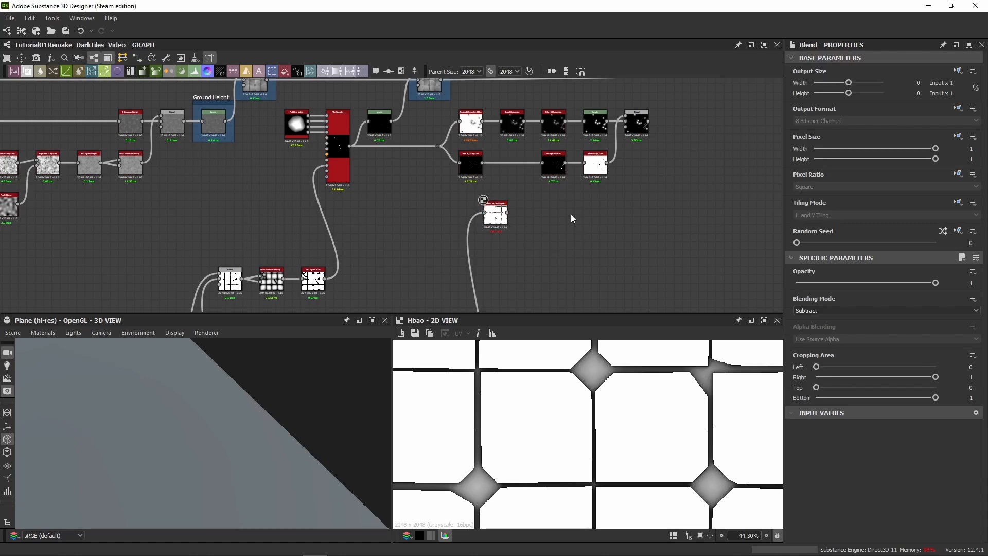
pyautogui.scroll(2, 571, 215)
pyautogui.moveTo(314, 189); pyautogui.dragTo(554, 210)
pyautogui.moveTo(480, 210); pyautogui.dragTo(447, 216)
pyautogui.click(546, 212)
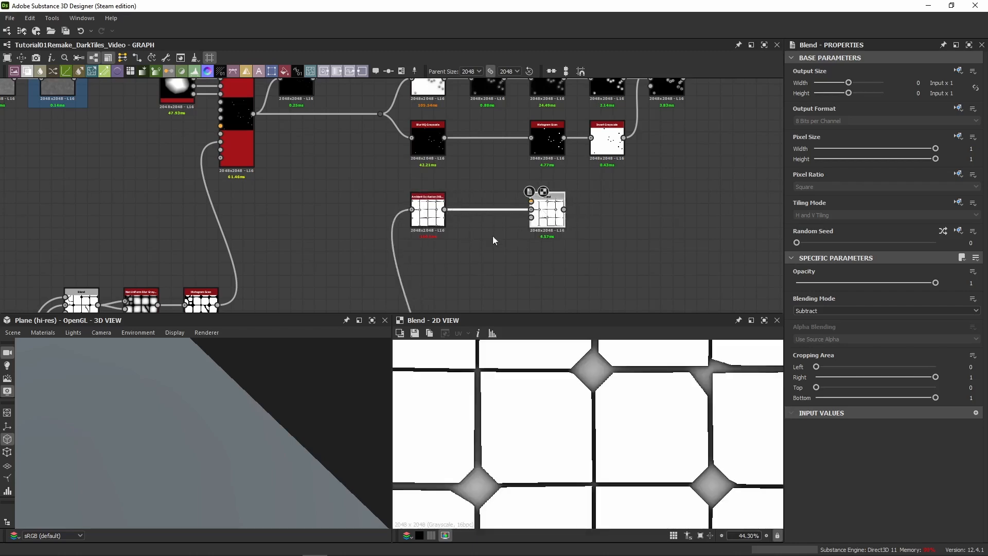
pyautogui.scroll(-3, 492, 240)
pyautogui.moveTo(492, 241); pyautogui.dragTo(516, 124, button='middle')
pyautogui.moveTo(496, 229); pyautogui.dragTo(427, 241)
pyautogui.scroll(2, 458, 247)
pyautogui.press('space')
pyautogui.press('Escape')
pyautogui.moveTo(537, 156); pyautogui.dragTo(479, 249, button='middle')
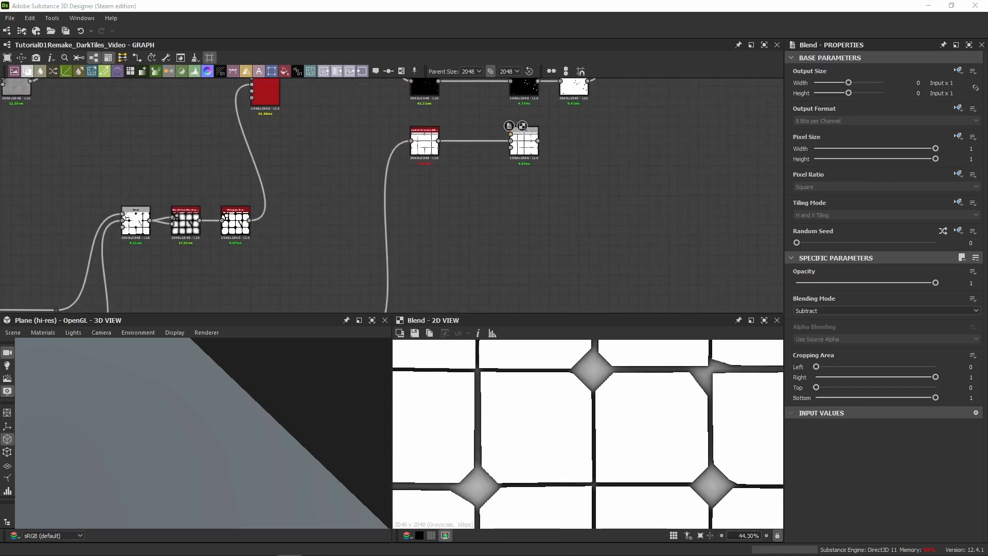
# Add another Dot on the tile mask line, connect it to the Subtract Blend's foreground input, and preview the Blend.
pyautogui.scroll(3, 498, 158)
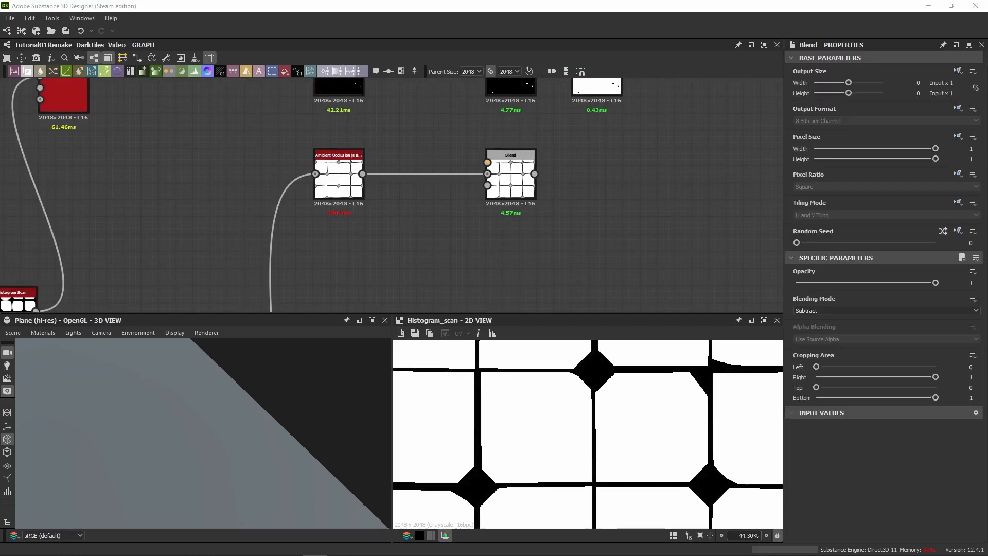
pyautogui.scroll(-4, 539, 461)
pyautogui.scroll(-3, 398, 191)
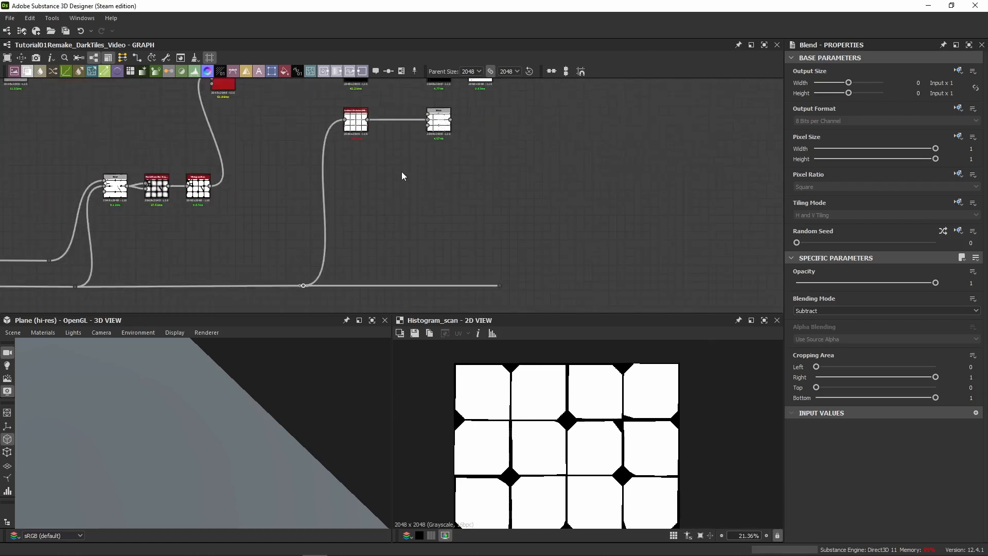
pyautogui.keyDown('alt'); pyautogui.click(388, 285); pyautogui.keyUp('alt')
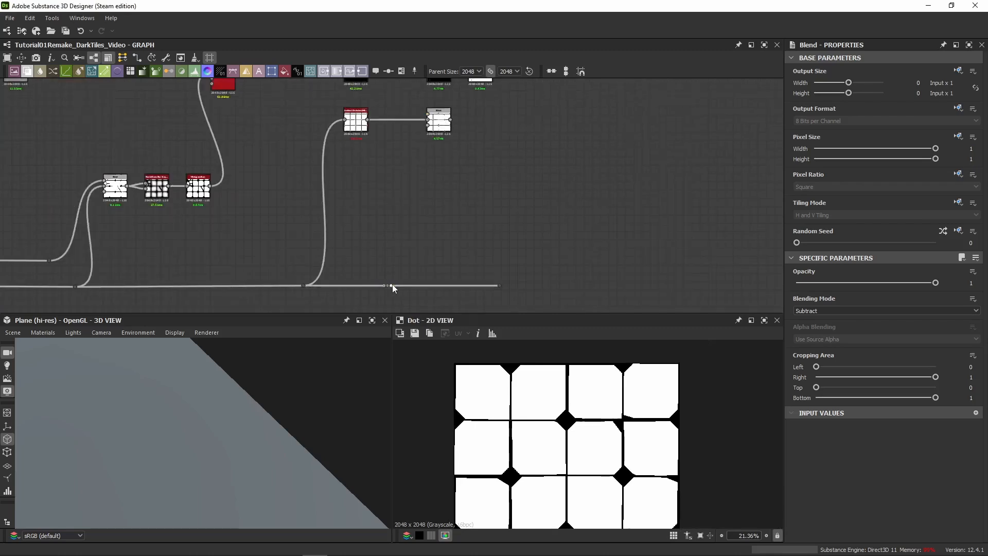
pyautogui.moveTo(392, 285); pyautogui.dragTo(426, 114)
pyautogui.doubleClick(439, 122)
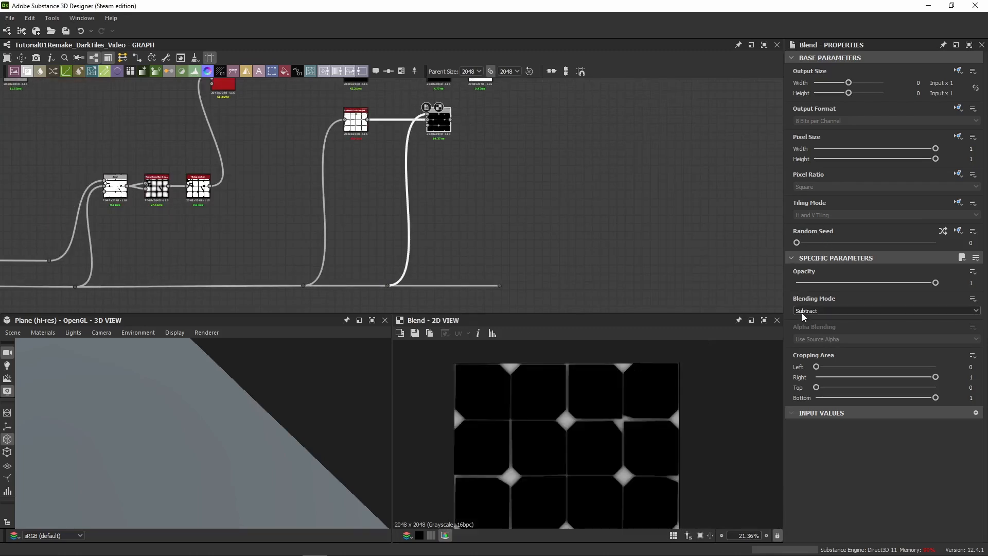
# Compare the tile mask's Ambient Occlusion (HBAO) output with the Subtract Blend result up close around the gaps between the tiles.
pyautogui.scroll(3, 453, 142)
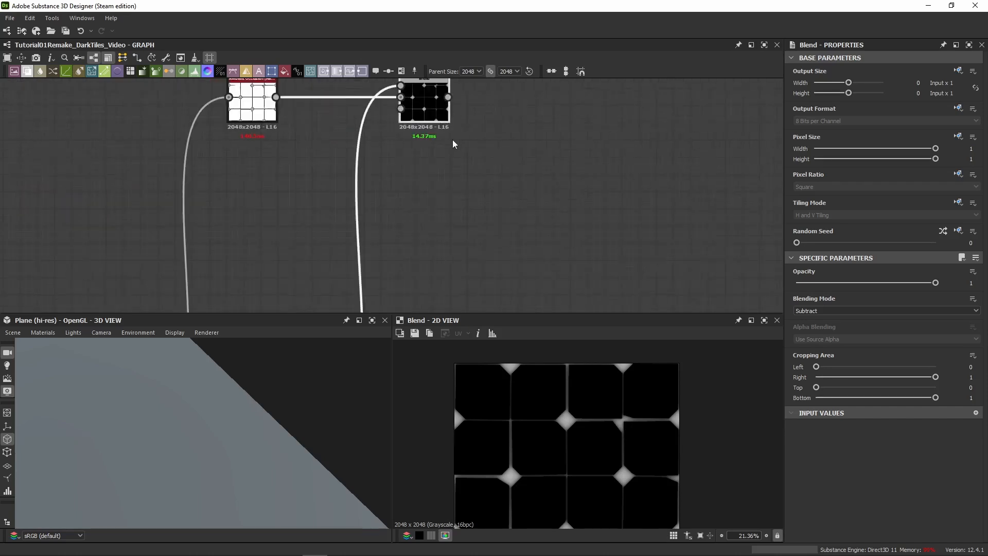
pyautogui.moveTo(454, 142); pyautogui.dragTo(454, 214, button='middle')
pyautogui.doubleClick(246, 180)
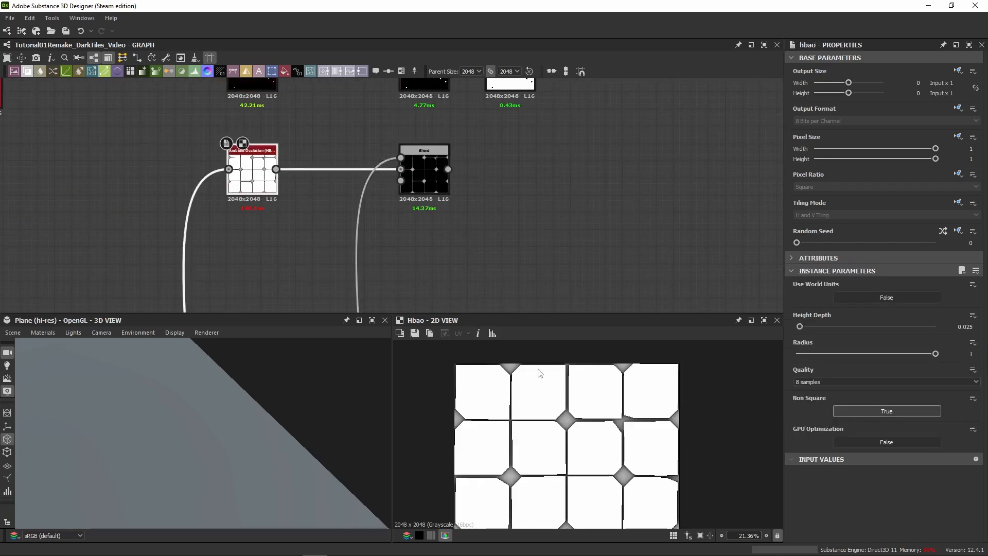
pyautogui.scroll(3, 466, 231)
pyautogui.scroll(4, 547, 414)
pyautogui.scroll(1, 586, 427)
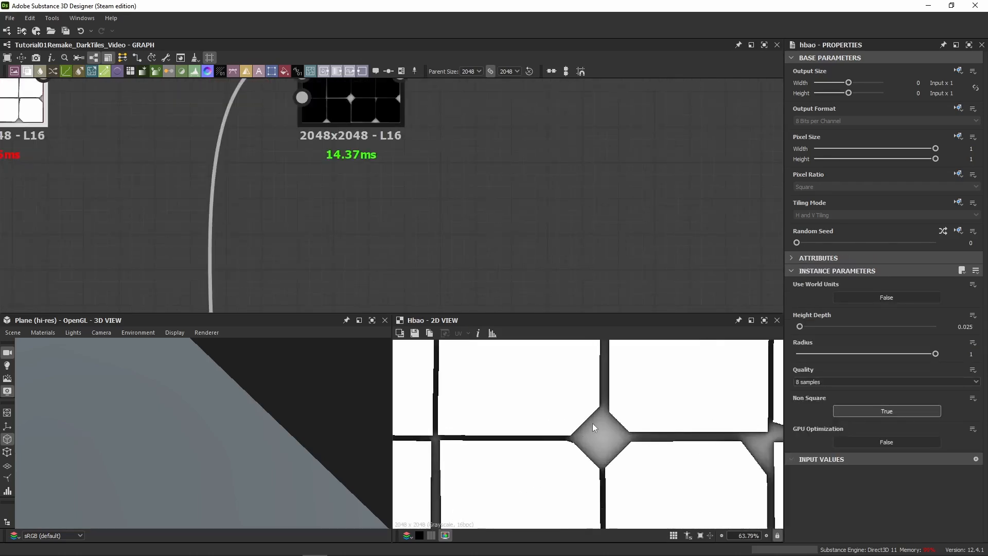
pyautogui.doubleClick(398, 123)
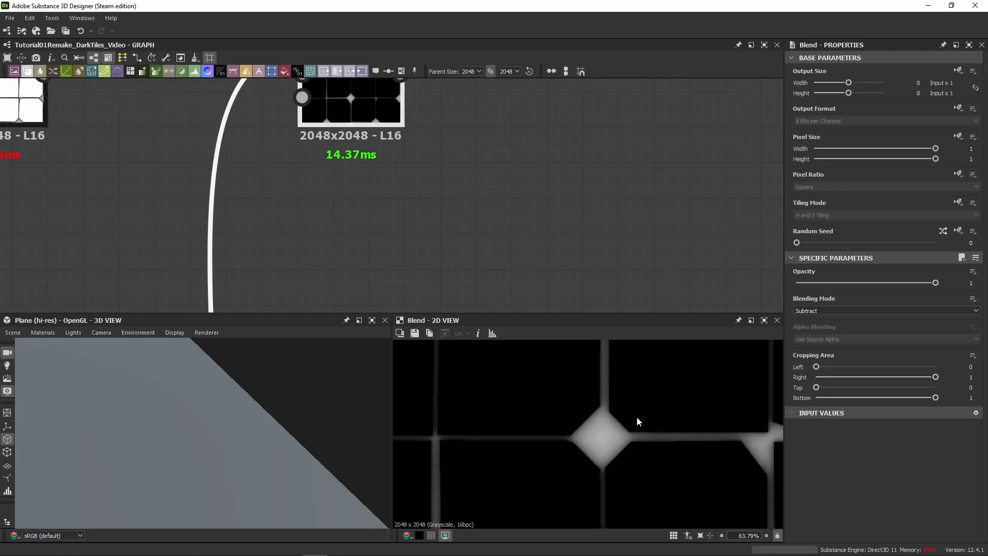
pyautogui.scroll(4, 603, 397)
pyautogui.scroll(-4, 571, 437)
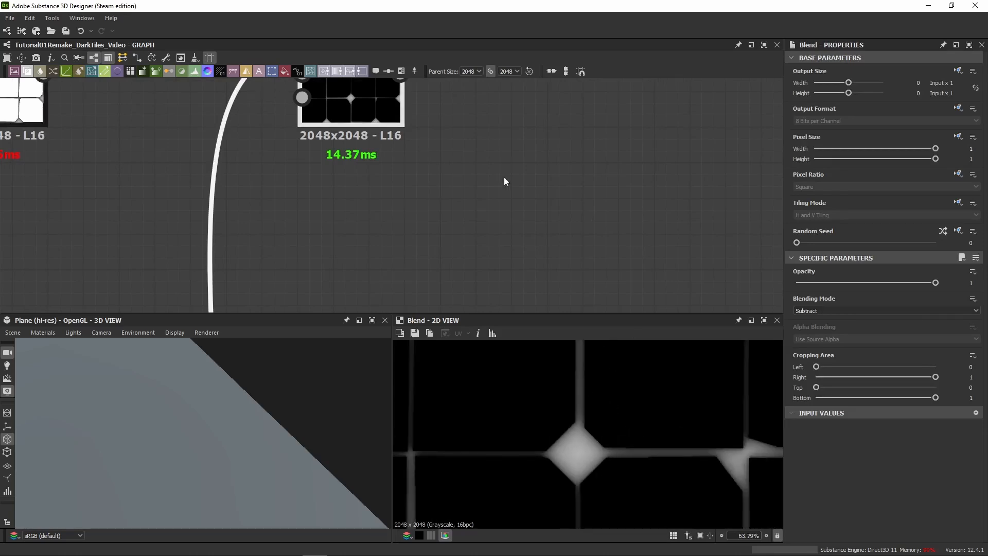
# Add a Levels node fed by the Subtract Blend, with Level In High at about 0.709, and line it up below the pebble occlusion Blend.
pyautogui.scroll(-2, 457, 248)
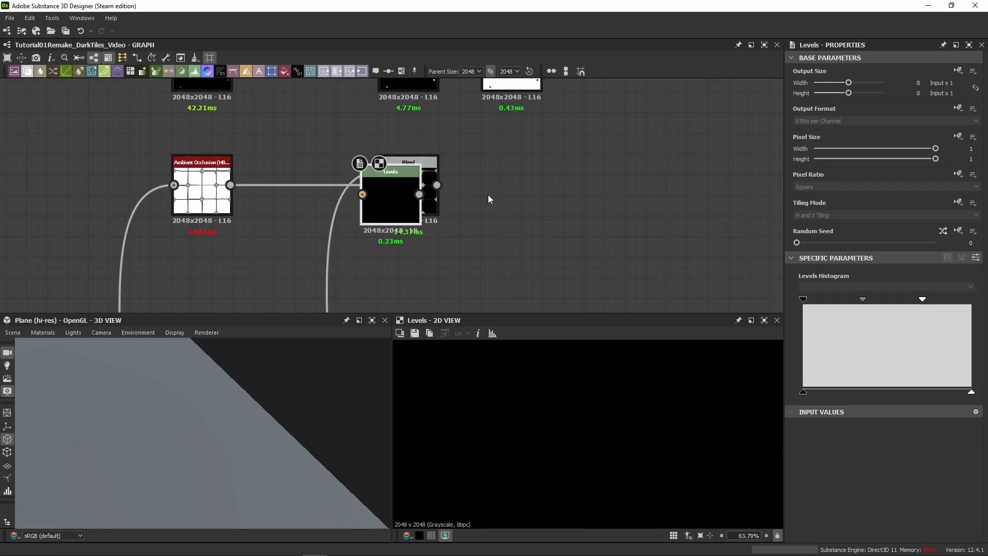
pyautogui.moveTo(388, 214); pyautogui.dragTo(503, 199)
pyautogui.moveTo(436, 185); pyautogui.dragTo(474, 185)
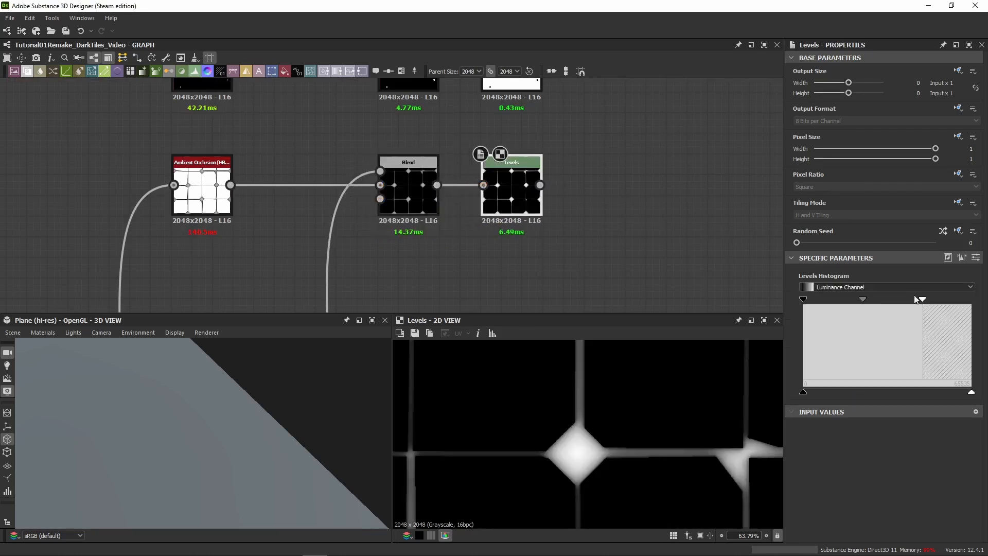
pyautogui.click(976, 258)
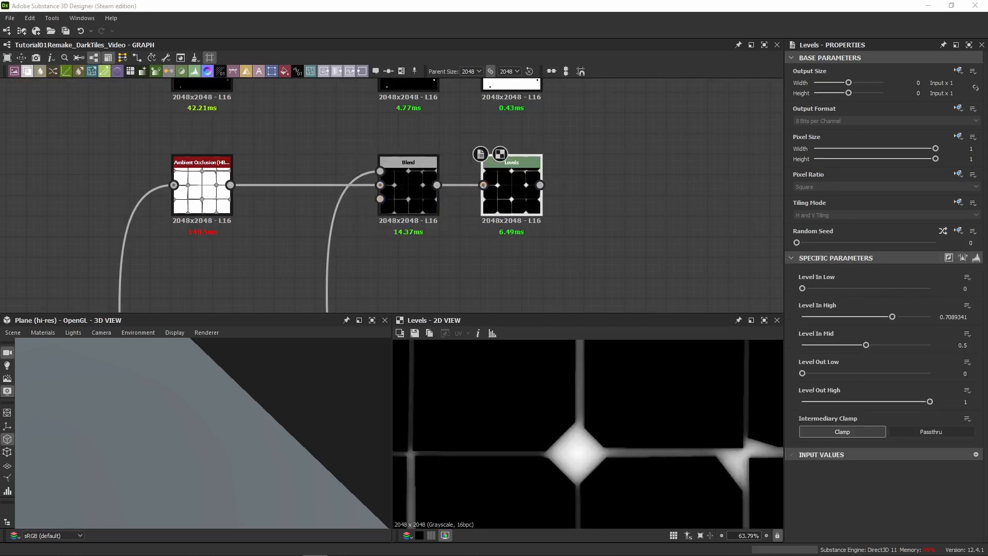
pyautogui.scroll(-3, 654, 154)
pyautogui.moveTo(612, 123); pyautogui.dragTo(458, 195, button='middle')
pyautogui.moveTo(412, 260); pyautogui.dragTo(470, 262)
# Combine the pebble occlusion Blend and the tile gap Levels in a new Add (Linear Dodge) Blend, and swap its foreground and background inputs.
pyautogui.click(475, 126)
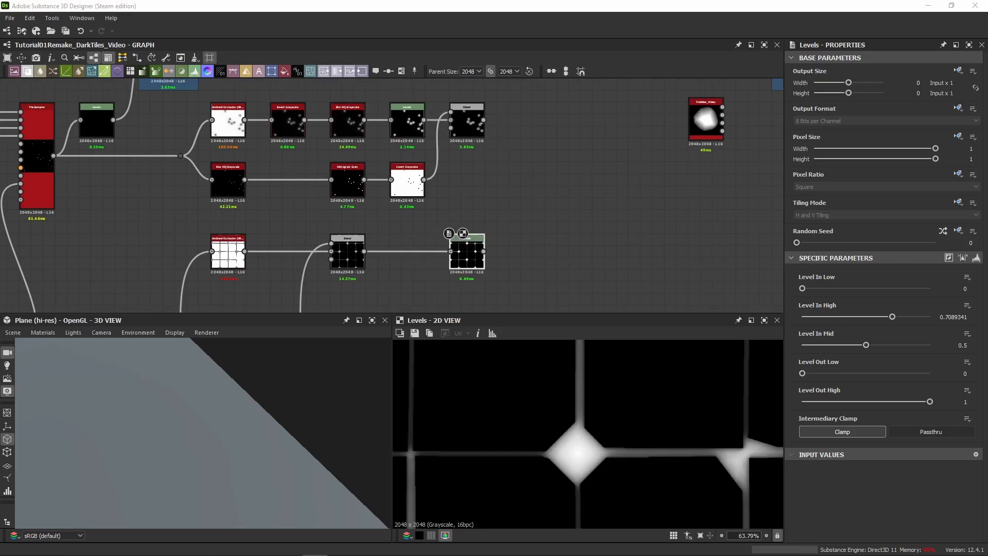
pyautogui.click(554, 148)
pyautogui.press('b')
pyautogui.moveTo(374, 203); pyautogui.dragTo(509, 133)
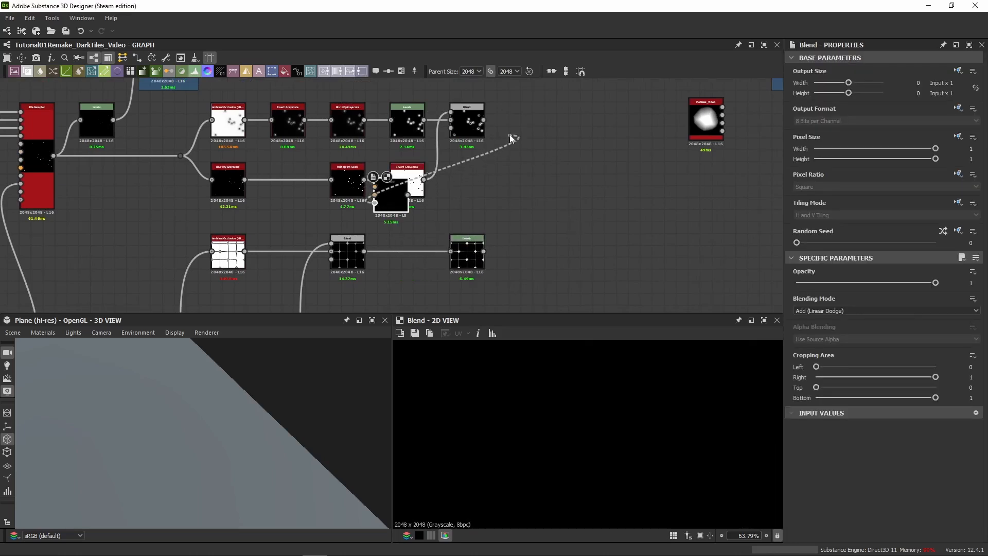
pyautogui.click(416, 219)
pyautogui.moveTo(393, 200); pyautogui.dragTo(519, 113)
pyautogui.moveTo(483, 251); pyautogui.dragTo(510, 120)
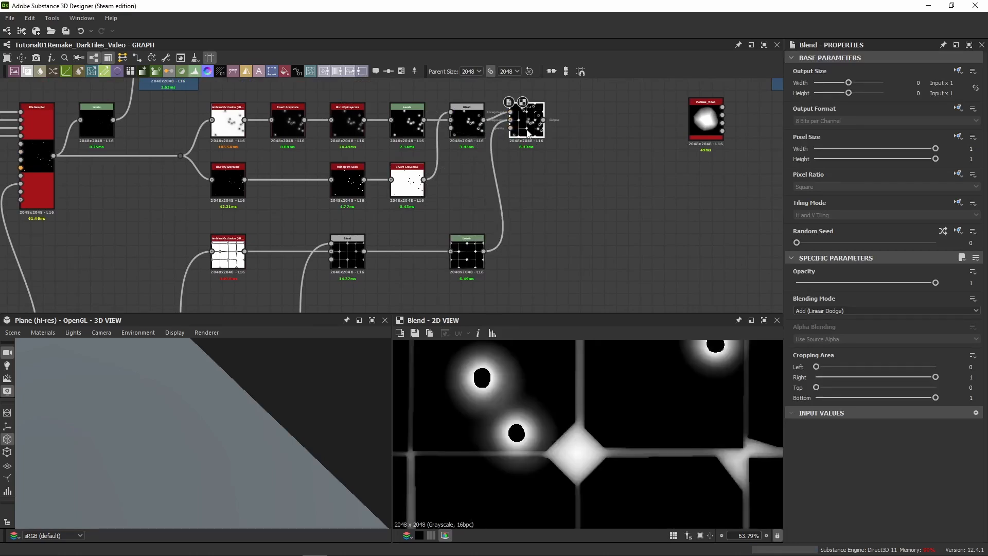
pyautogui.moveTo(526, 131); pyautogui.dragTo(491, 161, button='middle')
pyautogui.press('x')
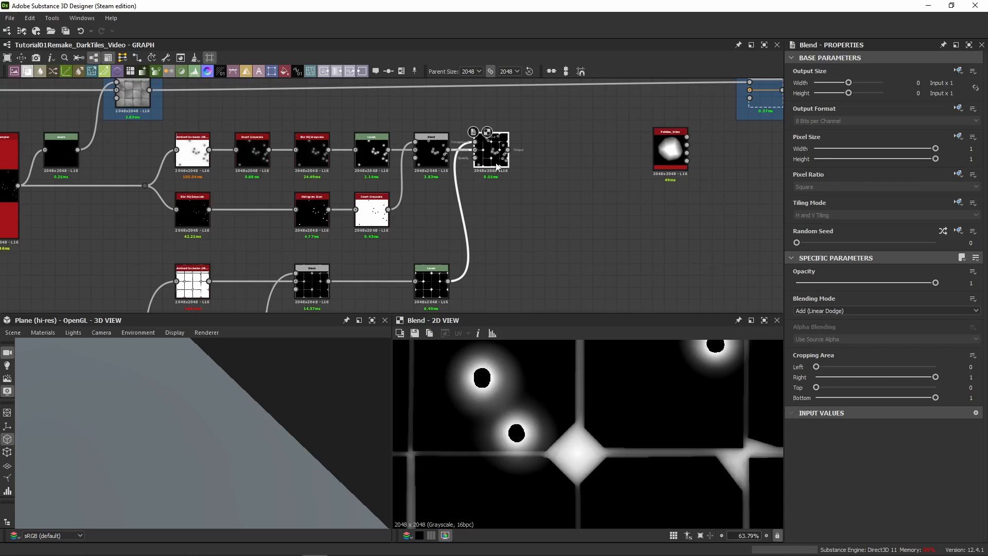
# Add a Subtract-mode Blend node after the Blend combining the pebble and grout masks, and feed that Blend's output into it.
pyautogui.scroll(-3, 632, 420)
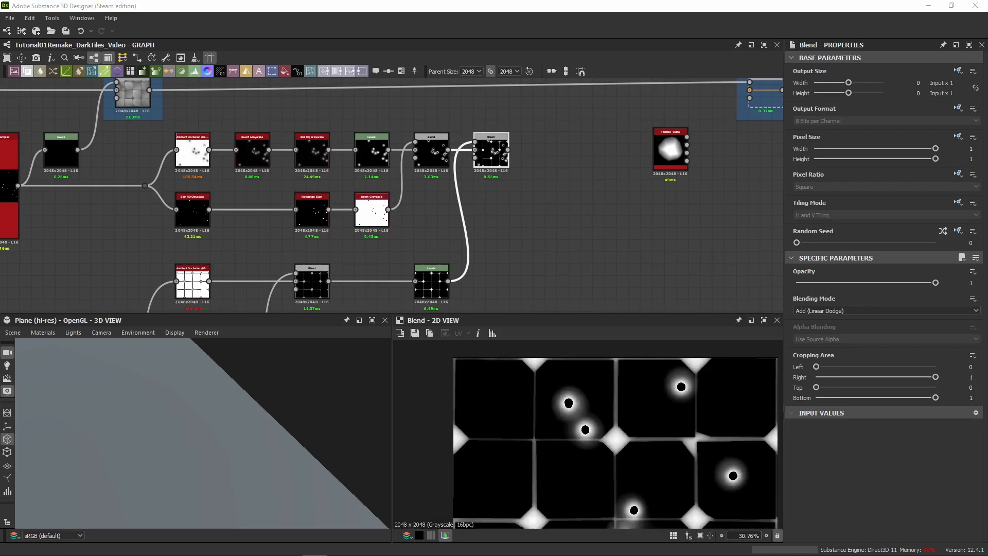
pyautogui.doubleClick(496, 157)
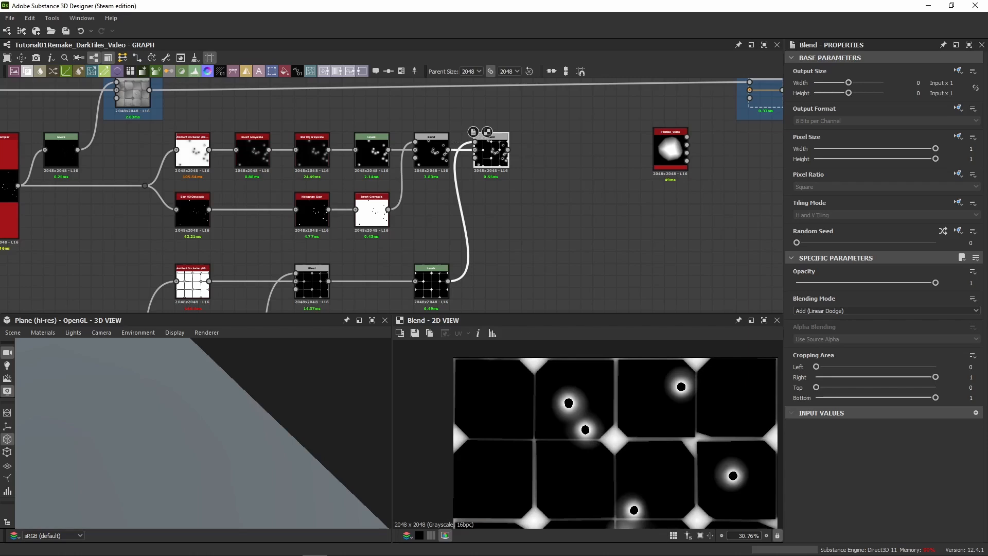
pyautogui.click(885, 311)
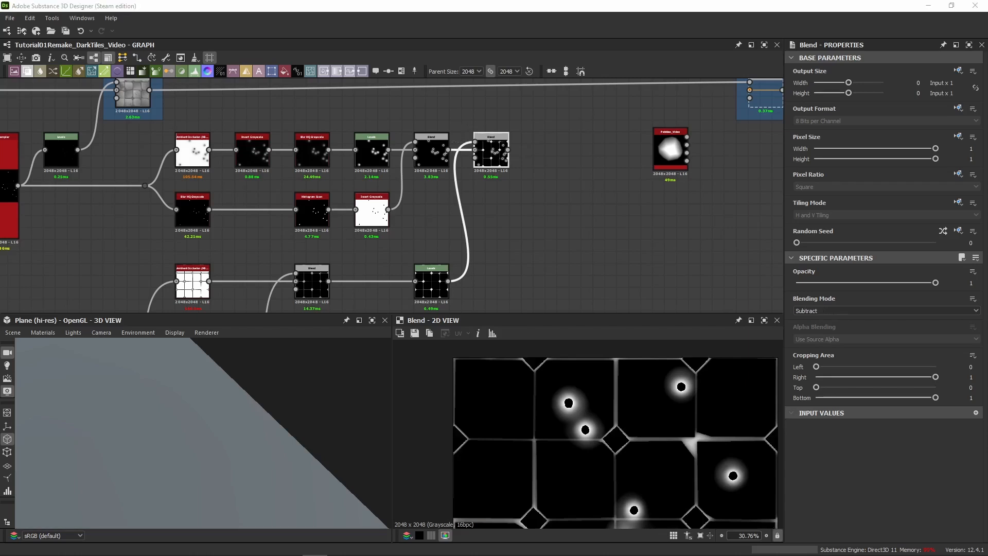
pyautogui.click(559, 197)
pyautogui.press('b')
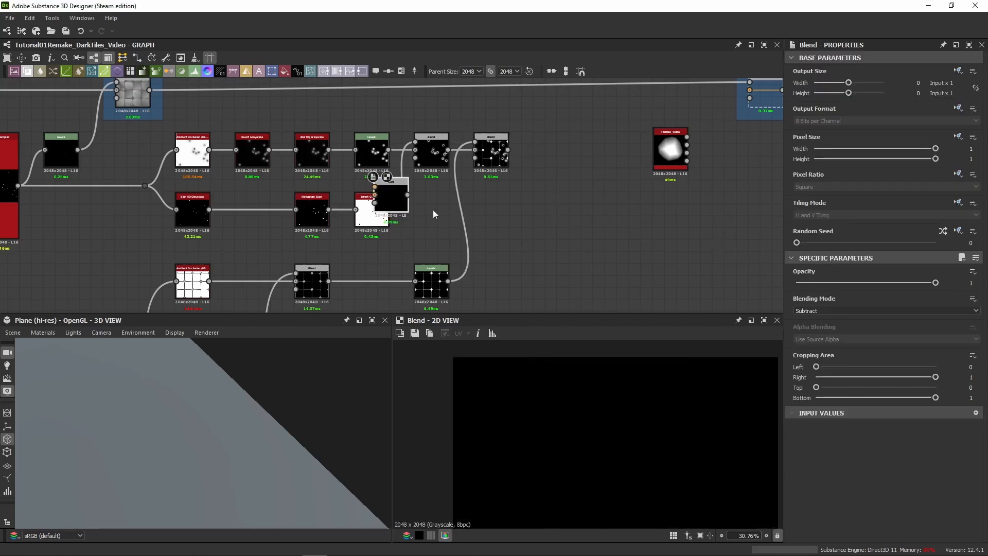
pyautogui.moveTo(401, 208); pyautogui.dragTo(572, 209)
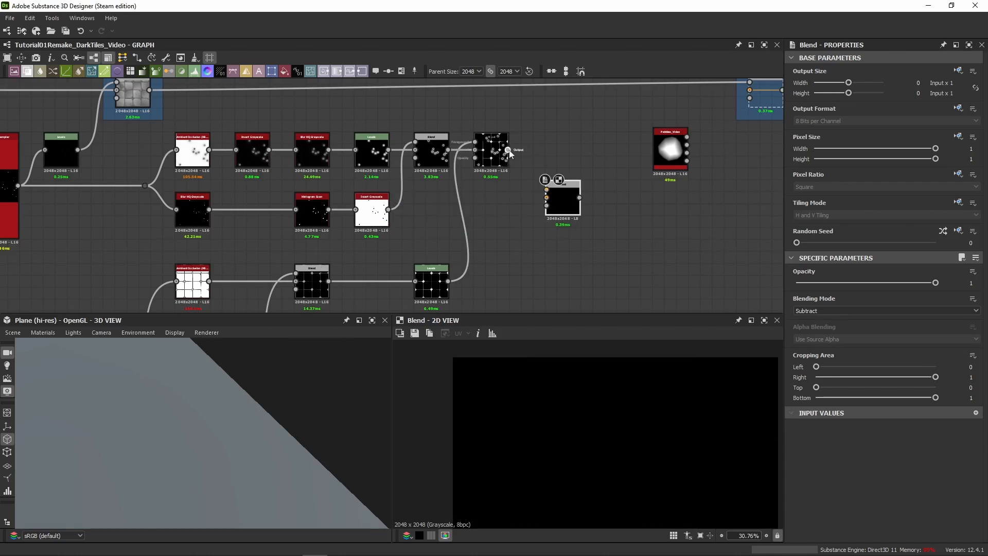
pyautogui.moveTo(507, 149); pyautogui.dragTo(547, 196)
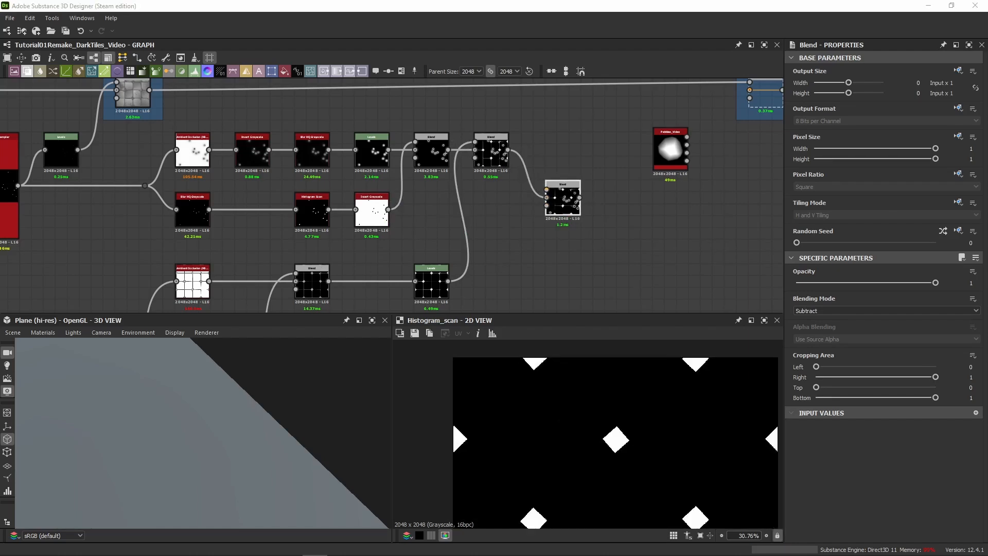
pyautogui.press('f')
pyautogui.doubleClick(565, 207)
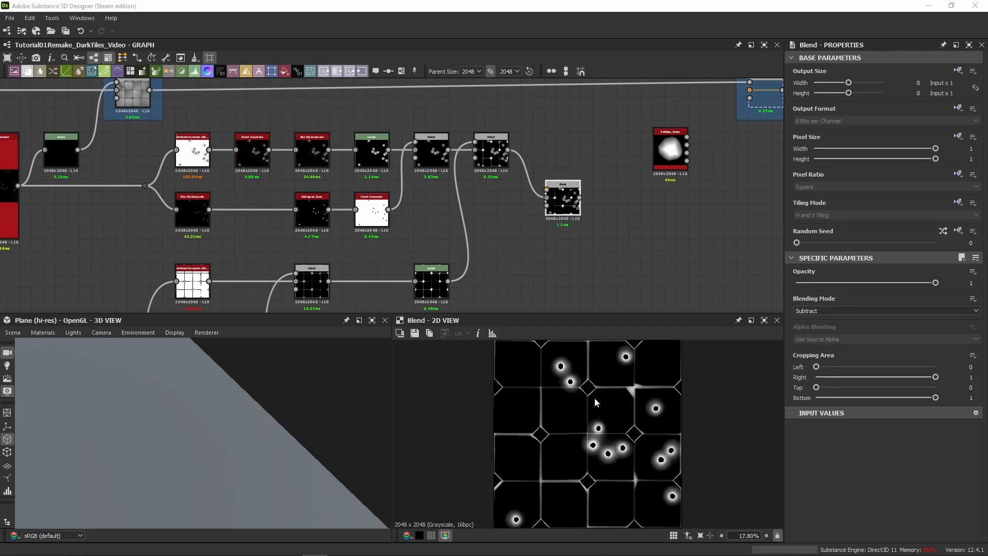
# Inspect the diamond's edge in the 2D preview and trace the long mask connections back through the graph.
pyautogui.scroll(8, 596, 403)
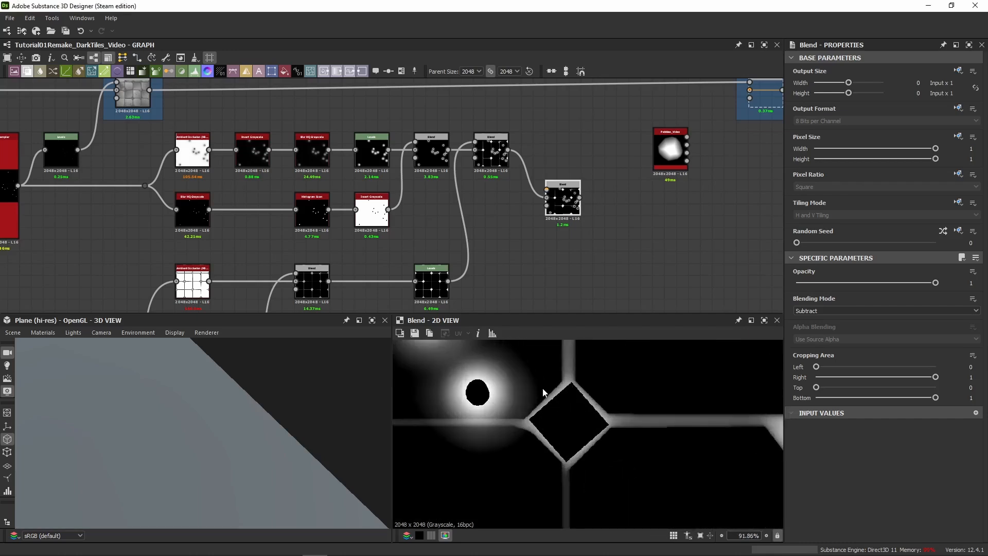
pyautogui.scroll(-5, 538, 198)
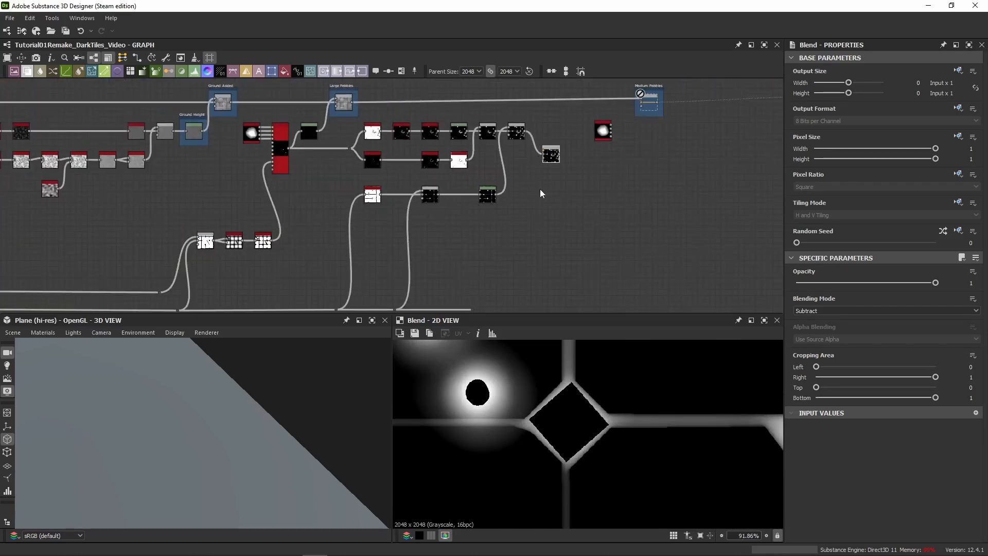
pyautogui.moveTo(471, 304); pyautogui.dragTo(476, 208, button='middle')
pyautogui.scroll(-3, 477, 208)
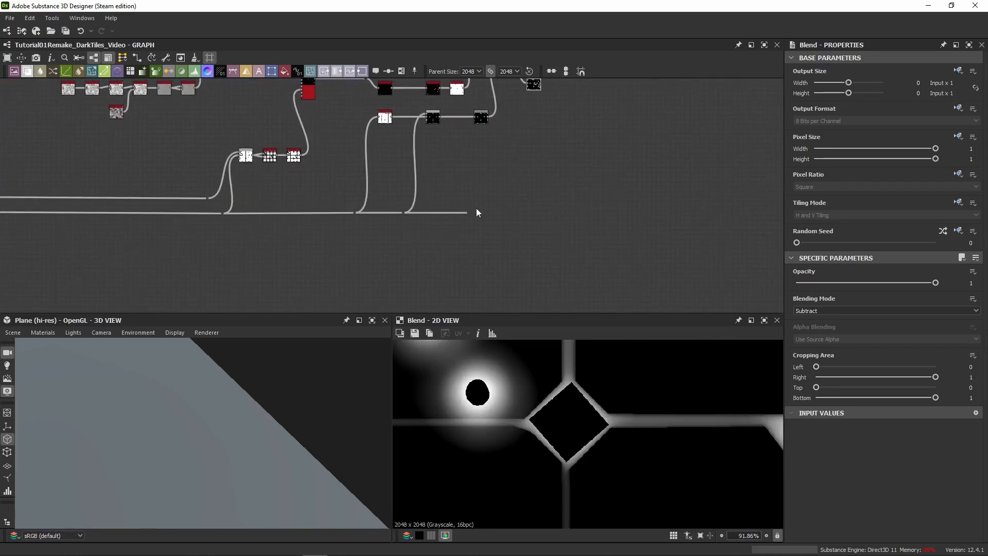
pyautogui.moveTo(319, 207); pyautogui.dragTo(628, 202, button='middle')
pyautogui.doubleClick(608, 194)
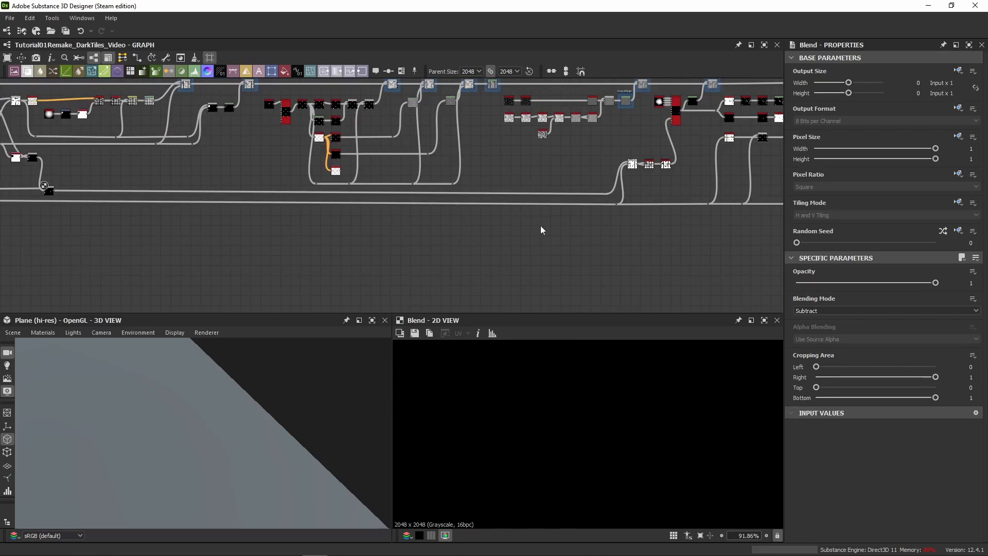
pyautogui.moveTo(61, 226); pyautogui.dragTo(771, 240, button='middle')
pyautogui.scroll(7, 354, 221)
pyautogui.moveTo(362, 224); pyautogui.dragTo(300, 240, button='middle')
pyautogui.scroll(-5, 300, 241)
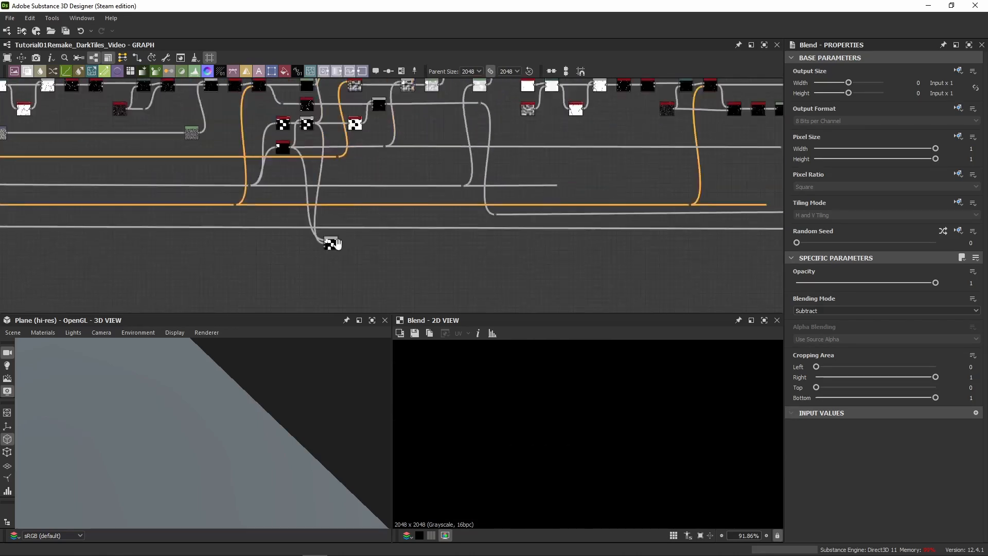
# Delete the leftover black-and-white tile mask Blend node sitting below the long connection lines.
pyautogui.moveTo(568, 187); pyautogui.dragTo(458, 202, button='middle')
pyautogui.scroll(4, 458, 201)
pyautogui.scroll(-4, 377, 227)
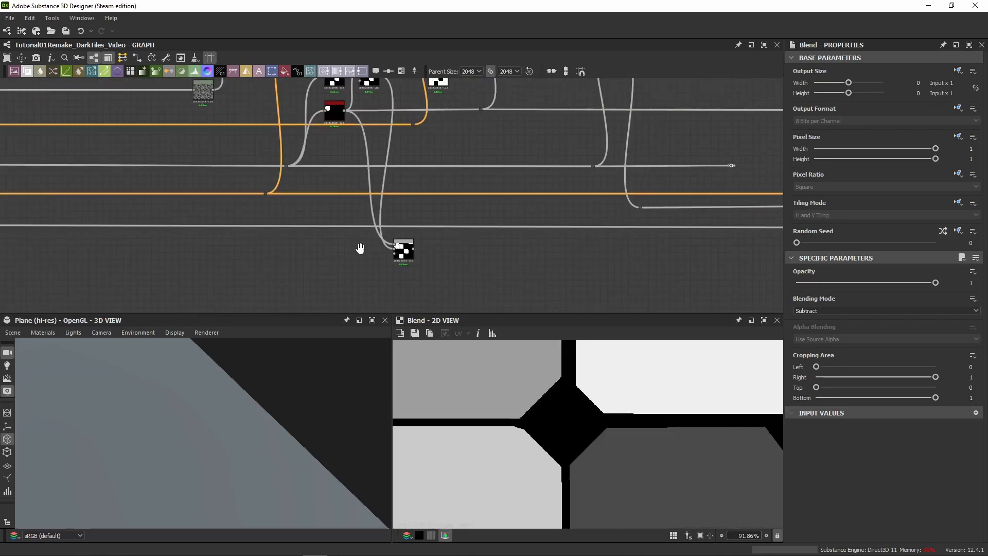
pyautogui.moveTo(450, 250); pyautogui.dragTo(376, 281)
pyautogui.press('Delete')
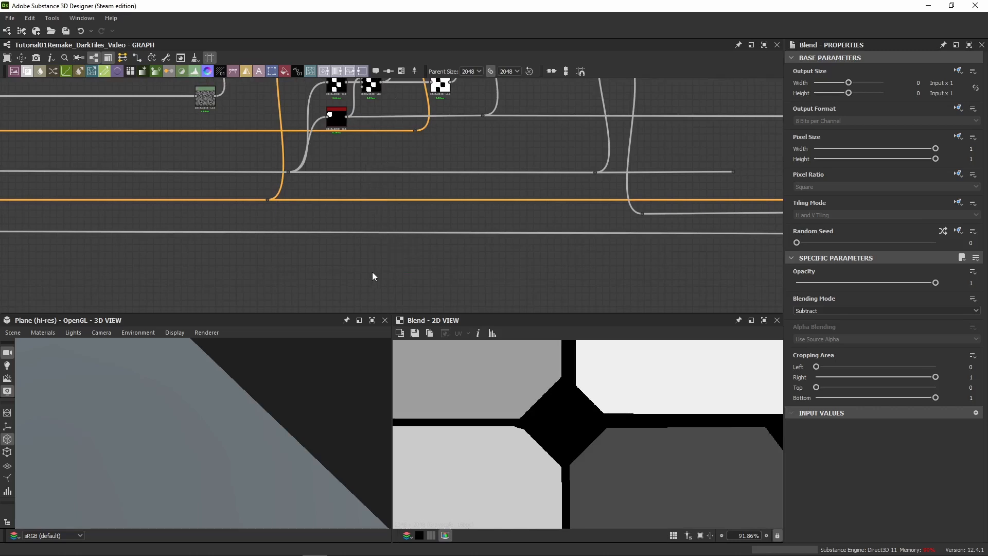
# Locate the node section that generates the diamonds, between the Broken Tile Elevated and Diamonds Addition frames.
pyautogui.scroll(-4, 372, 272)
pyautogui.scroll(3, 291, 227)
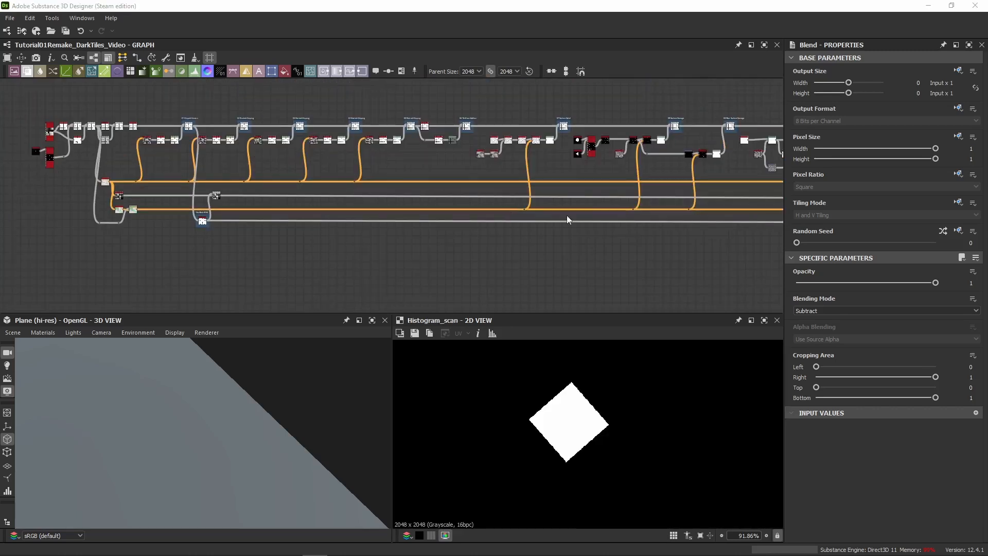
pyautogui.moveTo(586, 187); pyautogui.dragTo(226, 242, button='middle')
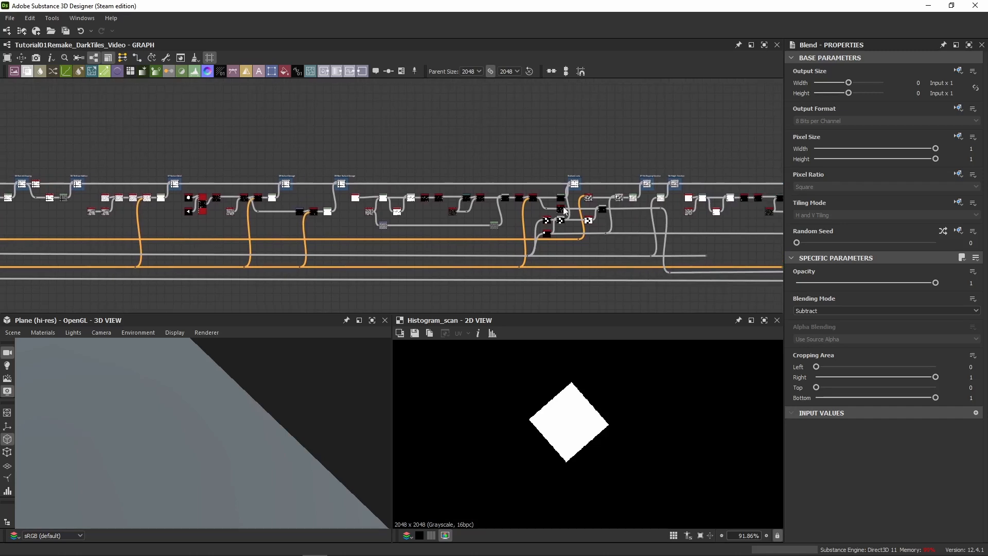
pyautogui.scroll(3, 436, 218)
pyautogui.moveTo(436, 218); pyautogui.dragTo(182, 219, button='middle')
pyautogui.moveTo(566, 192); pyautogui.dragTo(251, 198, button='middle')
pyautogui.moveTo(415, 203); pyautogui.dragTo(118, 208, button='middle')
pyautogui.moveTo(510, 197); pyautogui.dragTo(7, 196, button='middle')
pyautogui.scroll(4, 357, 206)
pyautogui.click(549, 174)
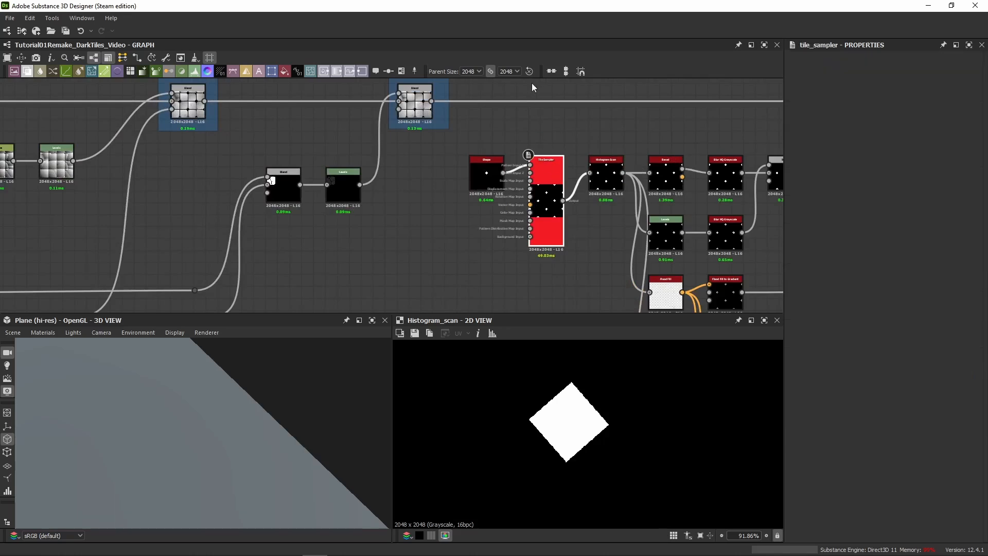
pyautogui.moveTo(559, 99); pyautogui.dragTo(368, 117, button='middle')
pyautogui.click(401, 71)
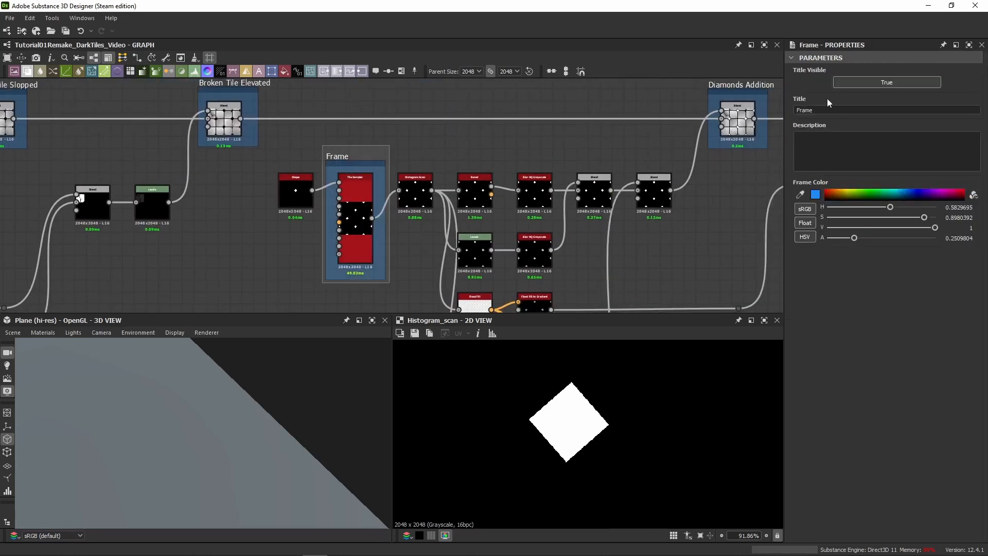
pyautogui.doubleClick(805, 110)
pyautogui.write('D')
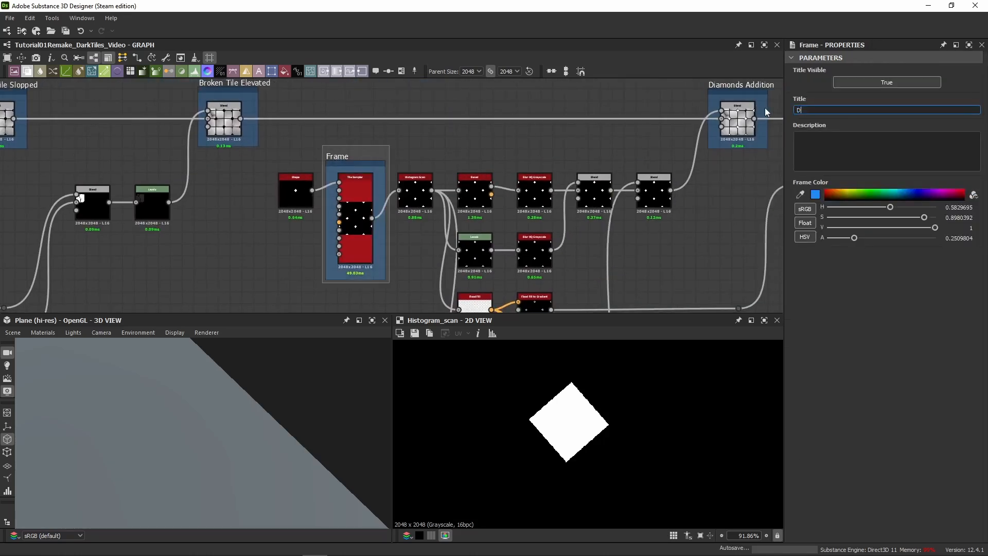
pyautogui.write('iamond Mask')
pyautogui.moveTo(430, 149); pyautogui.dragTo(375, 107, button='middle')
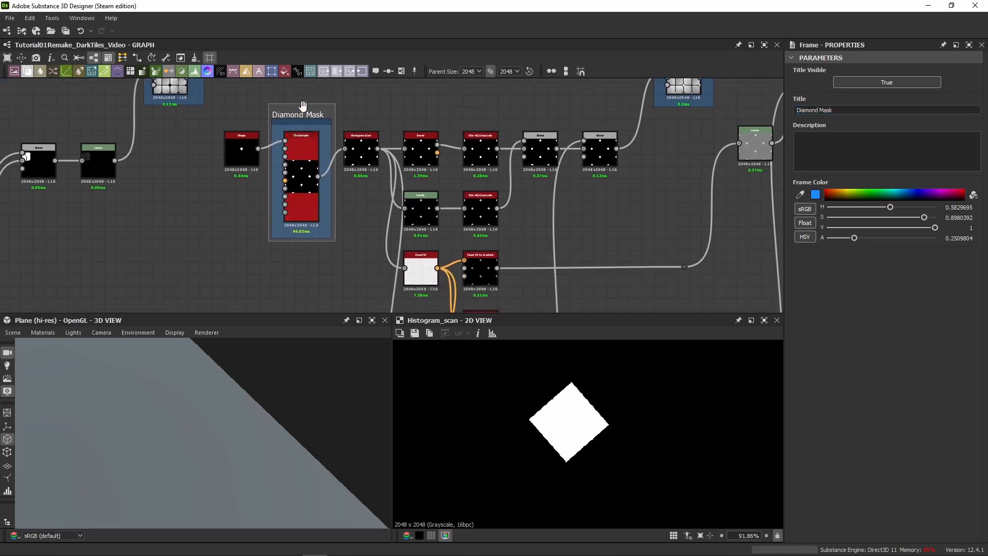
pyautogui.press('Delete')
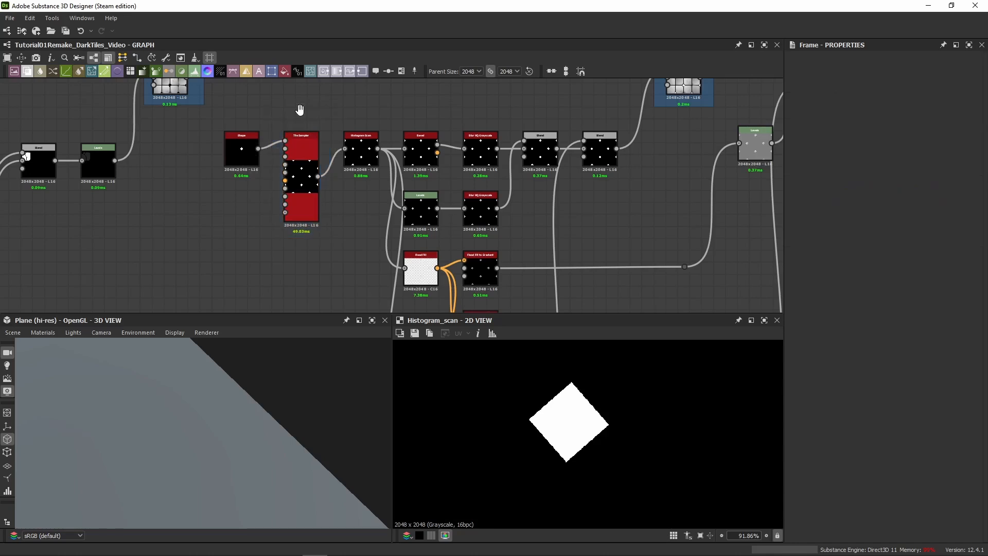
# Frame the Histogram Scan node following the diamond Tile Sampler, title the frame "Diamond Mask", and preview the mask's edge.
pyautogui.click(359, 152)
pyautogui.click(405, 70)
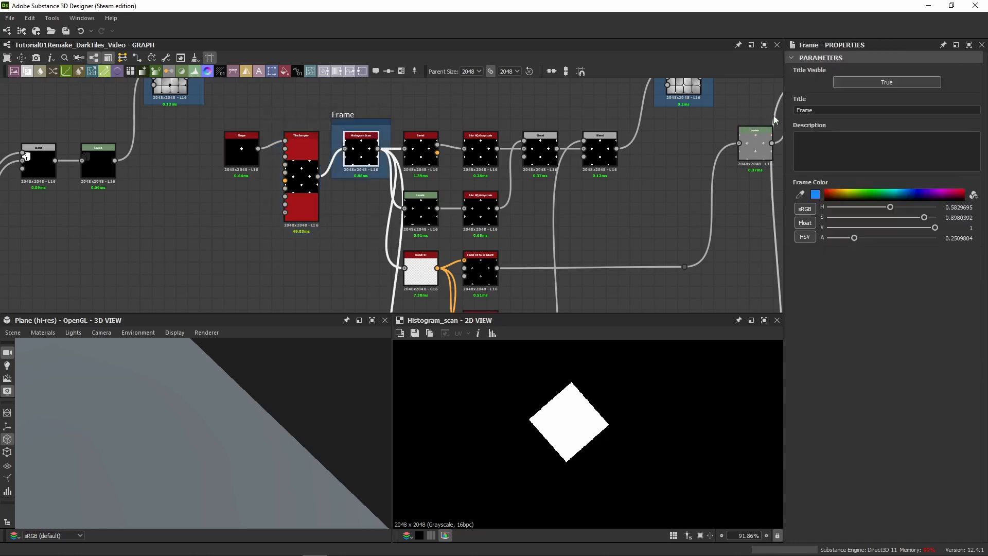
pyautogui.moveTo(826, 110); pyautogui.dragTo(720, 106)
pyautogui.write('Diamond Mask')
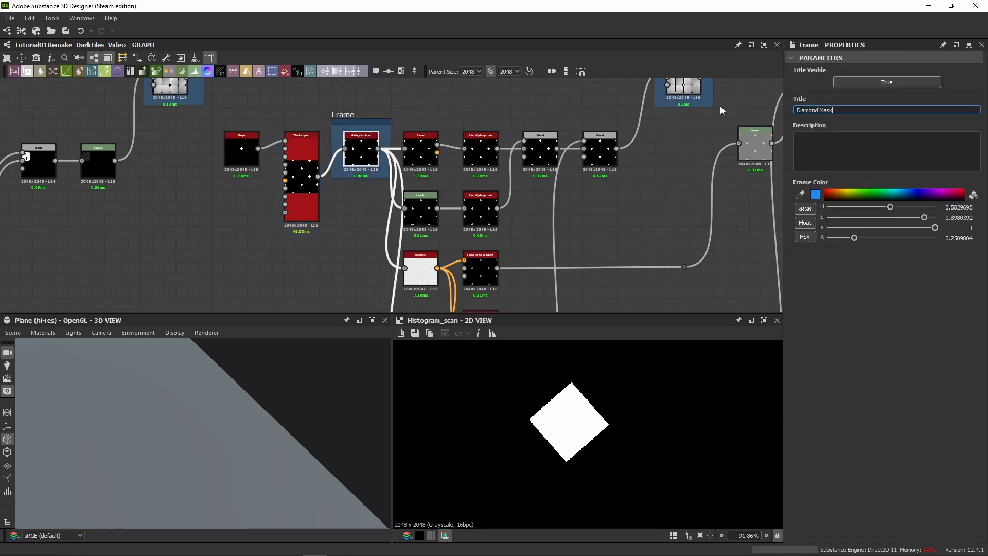
pyautogui.press('Return')
pyautogui.doubleClick(315, 181)
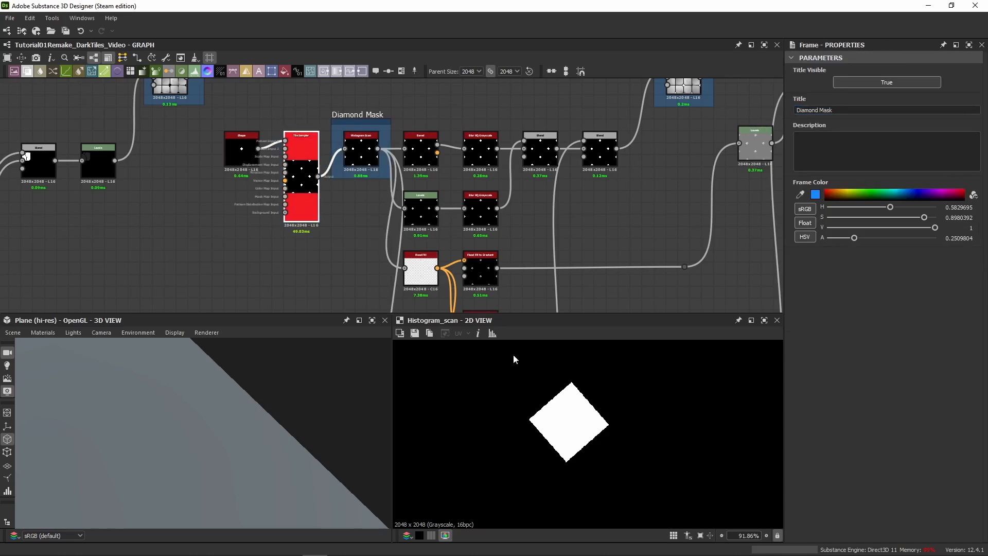
pyautogui.scroll(5, 569, 410)
pyautogui.doubleClick(371, 160)
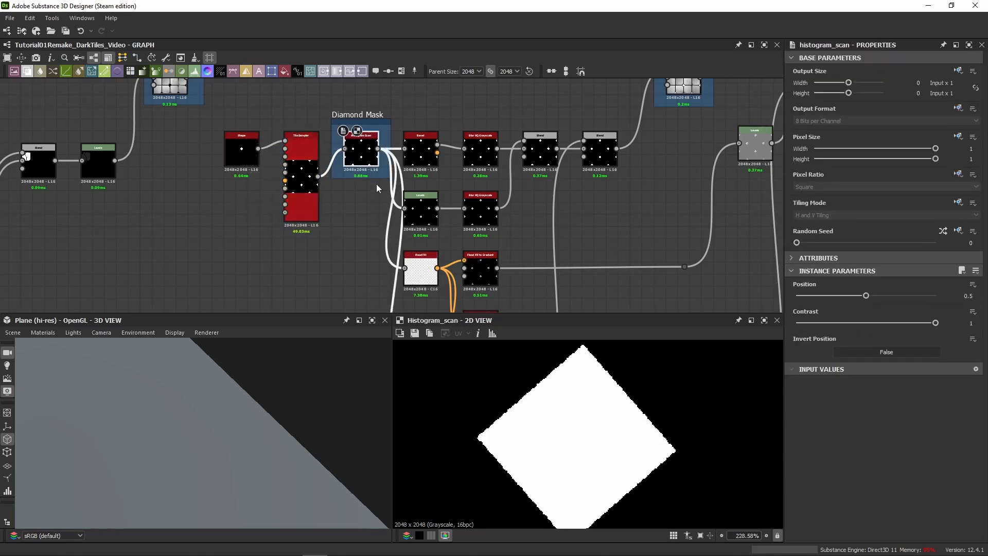
# Extend the diamond mask connection with a dot node beneath the new Subtract Blend and plug it into that Blend.
pyautogui.scroll(-3, 370, 208)
pyautogui.moveTo(369, 210); pyautogui.dragTo(346, 146, button='middle')
pyautogui.moveTo(380, 250); pyautogui.dragTo(94, 233, button='middle')
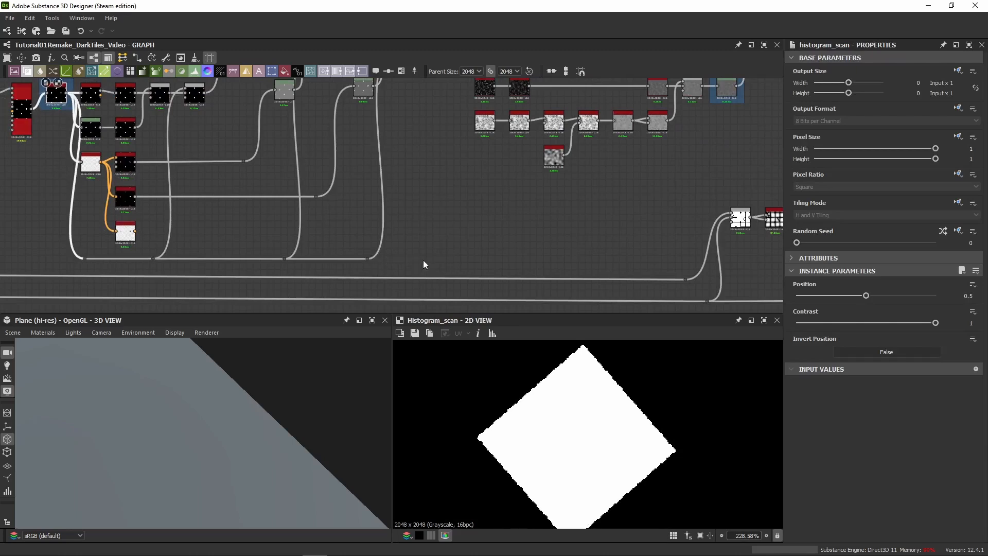
pyautogui.click(370, 259)
pyautogui.moveTo(648, 240); pyautogui.dragTo(271, 241, button='middle')
pyautogui.scroll(-5, 272, 242)
pyautogui.moveTo(458, 242); pyautogui.dragTo(288, 256, button='middle')
pyautogui.keyDown('alt'); pyautogui.click(243, 249); pyautogui.keyUp('alt')
pyautogui.scroll(5, 246, 249)
pyautogui.moveTo(268, 267); pyautogui.dragTo(338, 122)
pyautogui.doubleClick(352, 127)
# Compare the Subtract Blend with the preceding Add Blend around a diamond, and check the tile mask feeding the large pebbles' Tile Sampler.
pyautogui.scroll(-5, 591, 406)
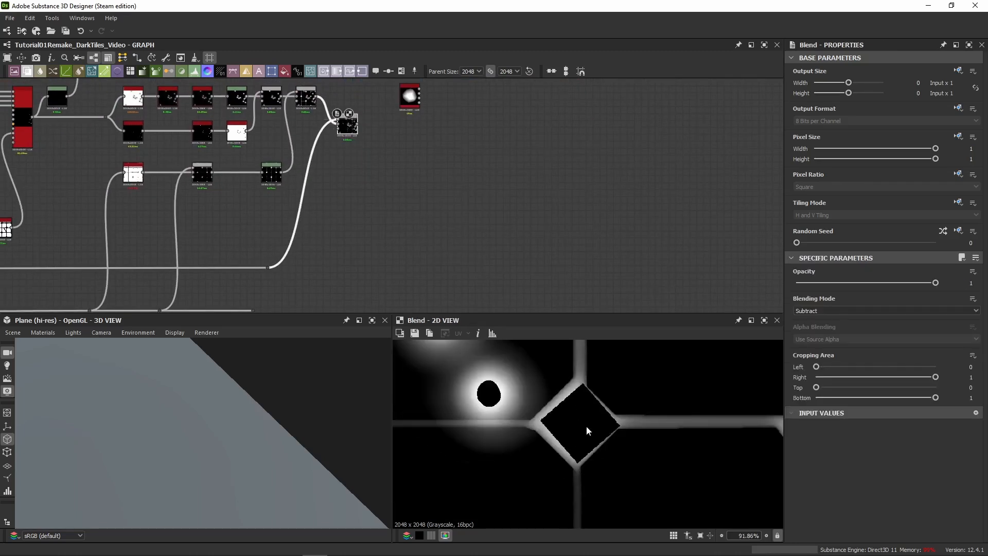
pyautogui.scroll(6, 564, 429)
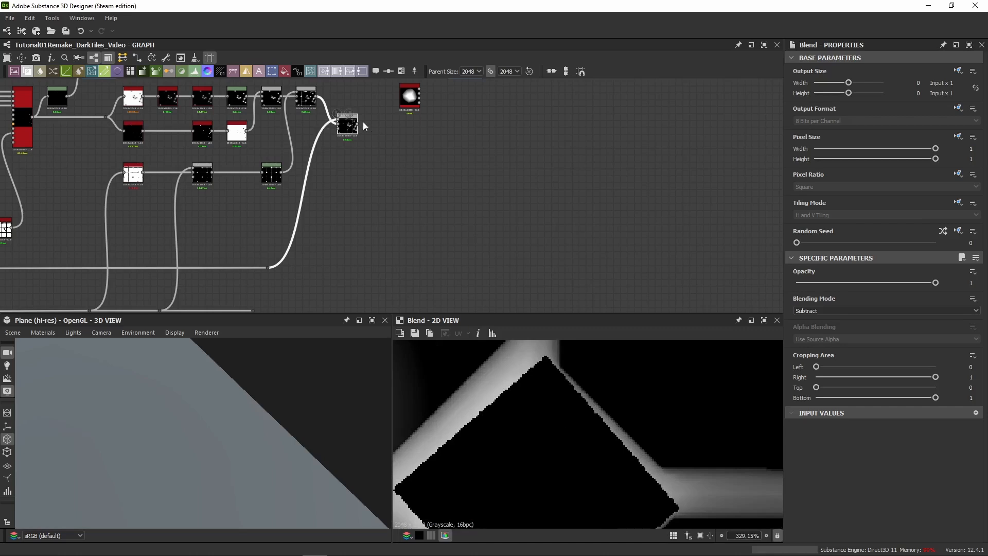
pyautogui.doubleClick(307, 98)
pyautogui.scroll(-3, 540, 455)
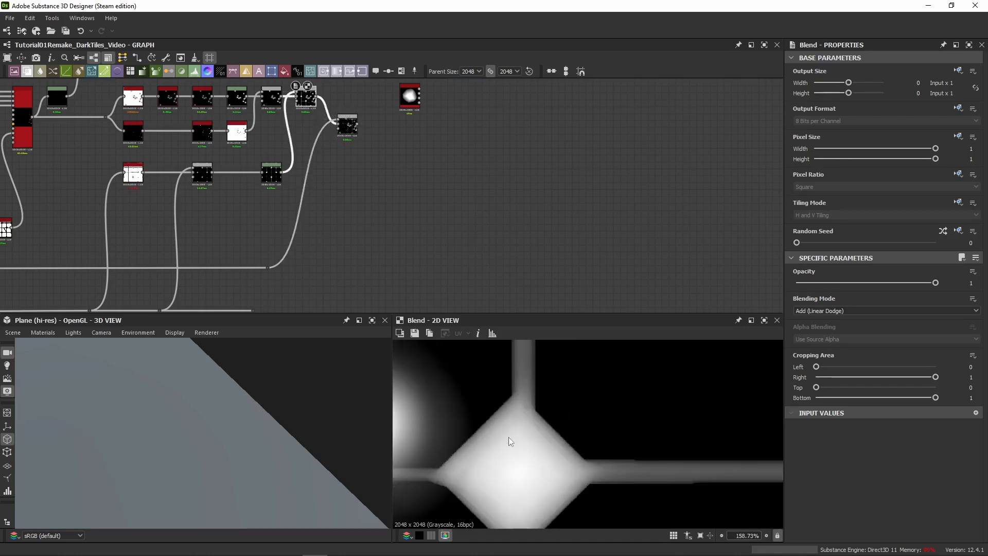
pyautogui.doubleClick(347, 125)
pyautogui.scroll(-3, 520, 467)
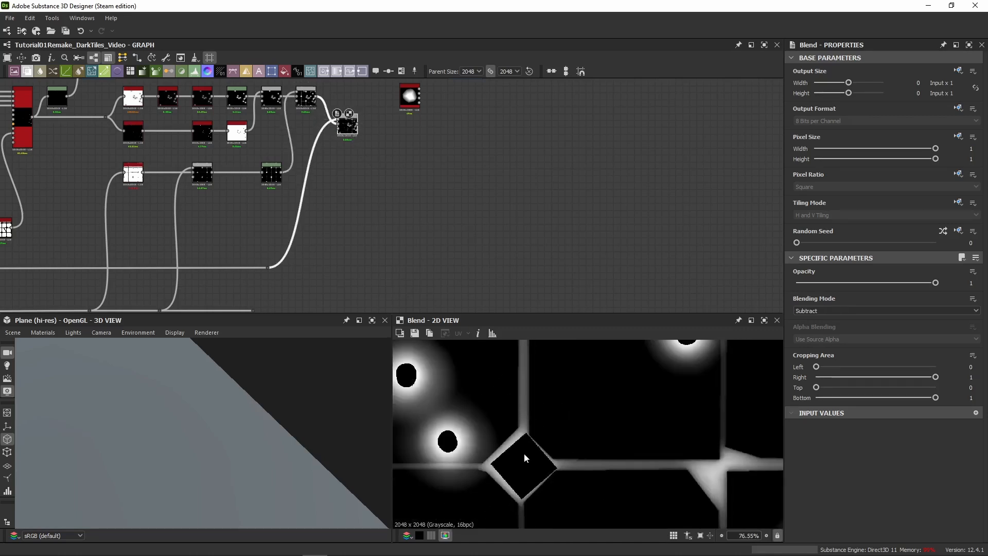
pyautogui.moveTo(396, 130); pyautogui.dragTo(390, 215, button='middle')
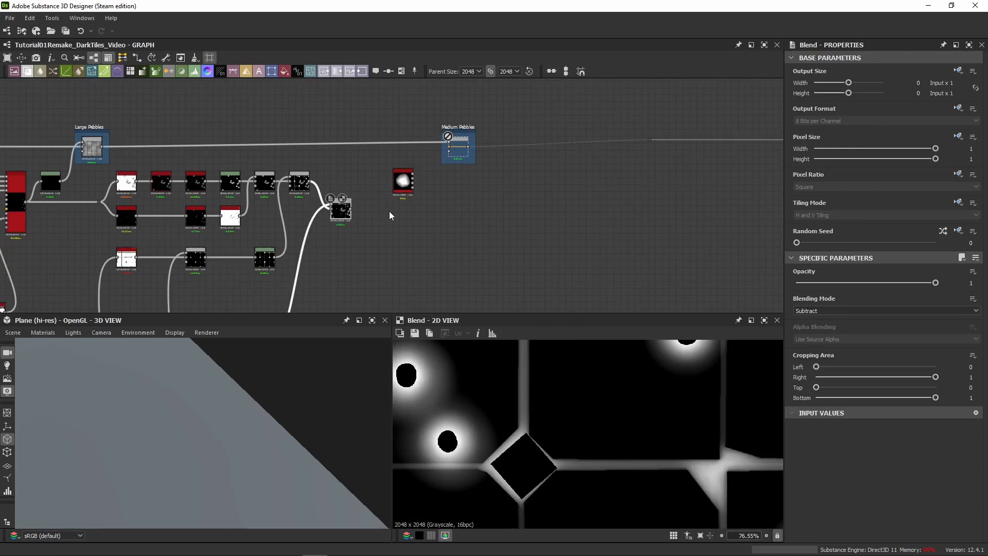
pyautogui.scroll(3, 380, 210)
pyautogui.moveTo(303, 200); pyautogui.dragTo(607, 200, button='middle')
pyautogui.scroll(-3, 597, 201)
pyautogui.doubleClick(272, 213)
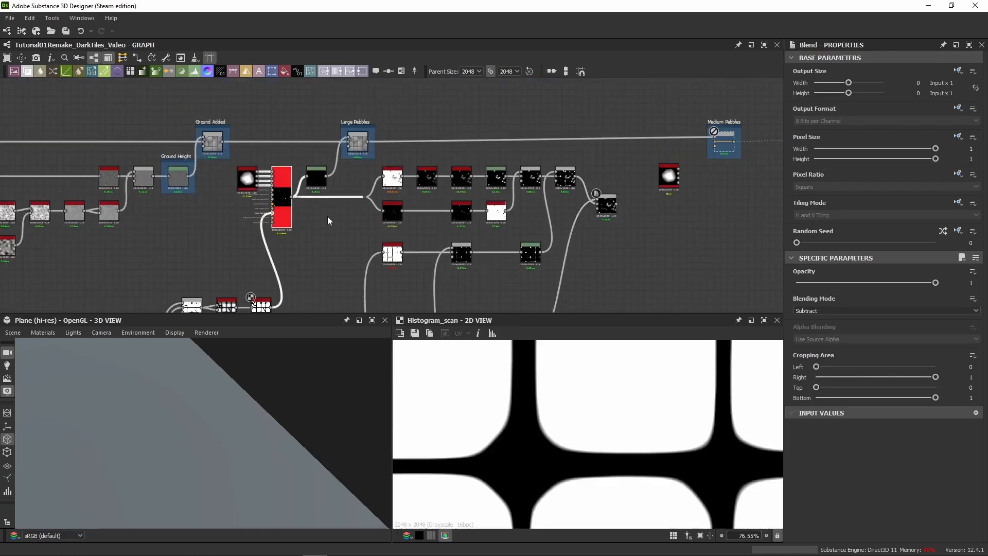
pyautogui.moveTo(330, 221); pyautogui.dragTo(112, 228, button='middle')
# Duplicate the Subtract Blend node and place the copy directly after it, fed by the original's output.
pyautogui.doubleClick(388, 210)
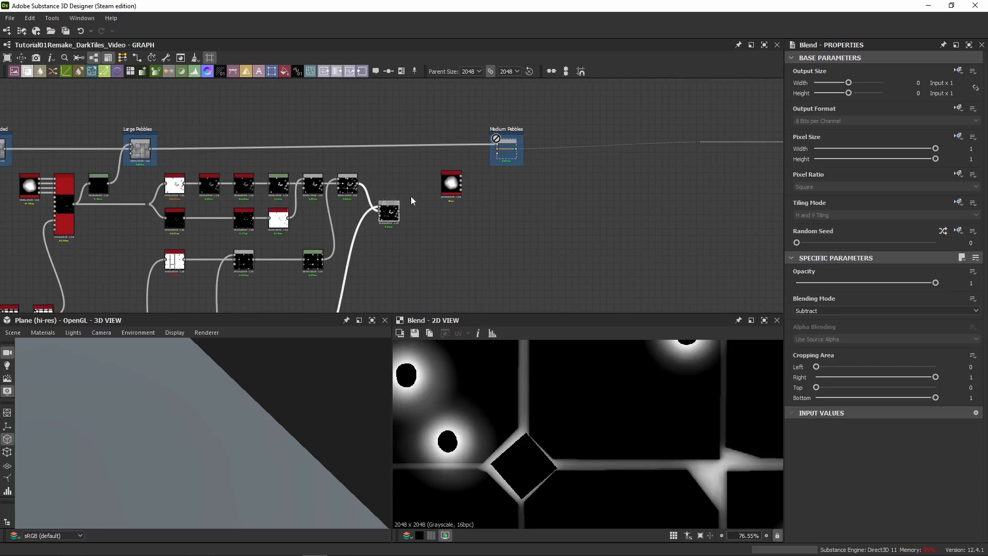
pyautogui.scroll(2, 396, 215)
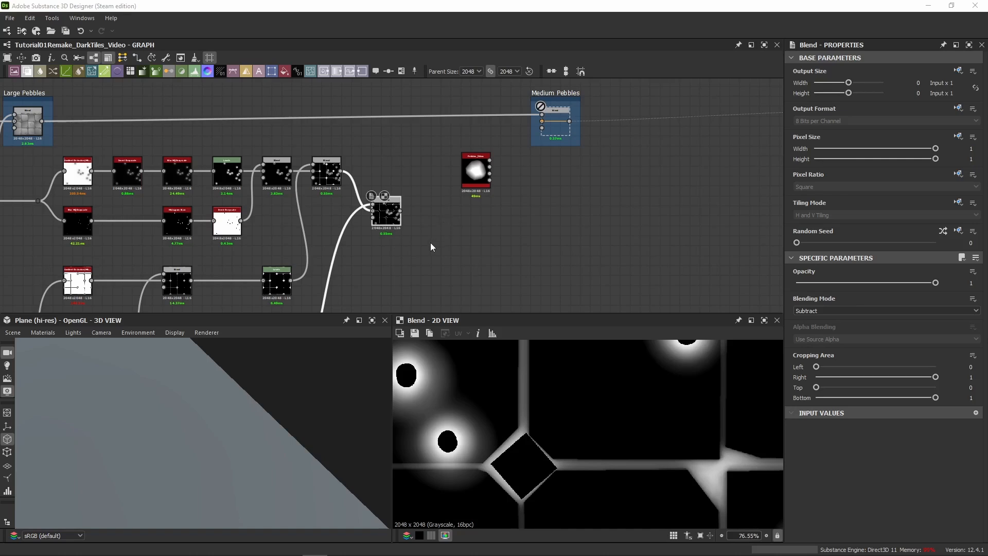
pyautogui.moveTo(430, 247); pyautogui.dragTo(413, 261, button='middle')
pyautogui.hotkey('ctrl', 'd')
pyautogui.moveTo(392, 204)
pyautogui.mouseDown()
pyautogui.moveTo(406, 217)
pyautogui.moveTo(399, 206)
pyautogui.mouseUp()
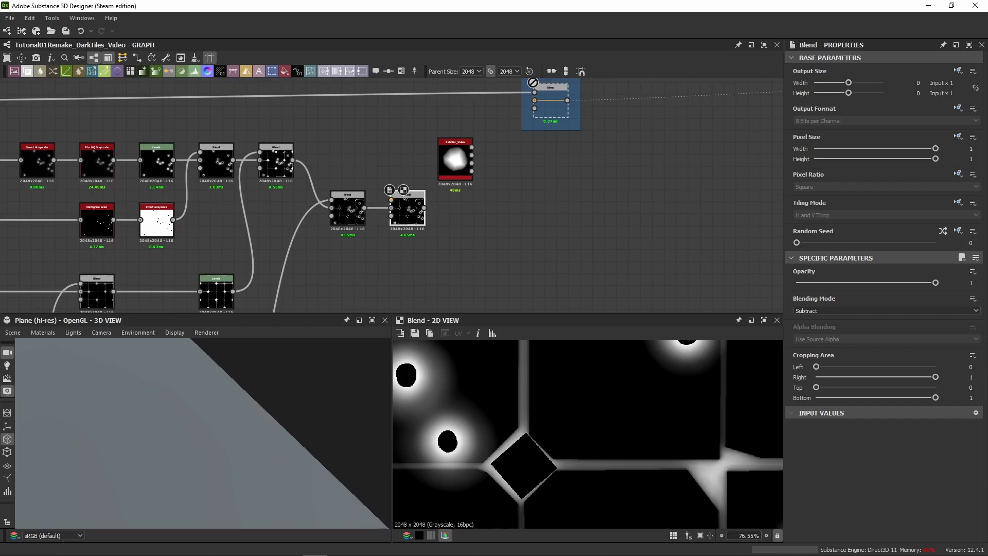
# Save the package and move the Pebbles_Video node nearer to the Medium Pebbles frame.
pyautogui.hotkey('ctrl', 's')
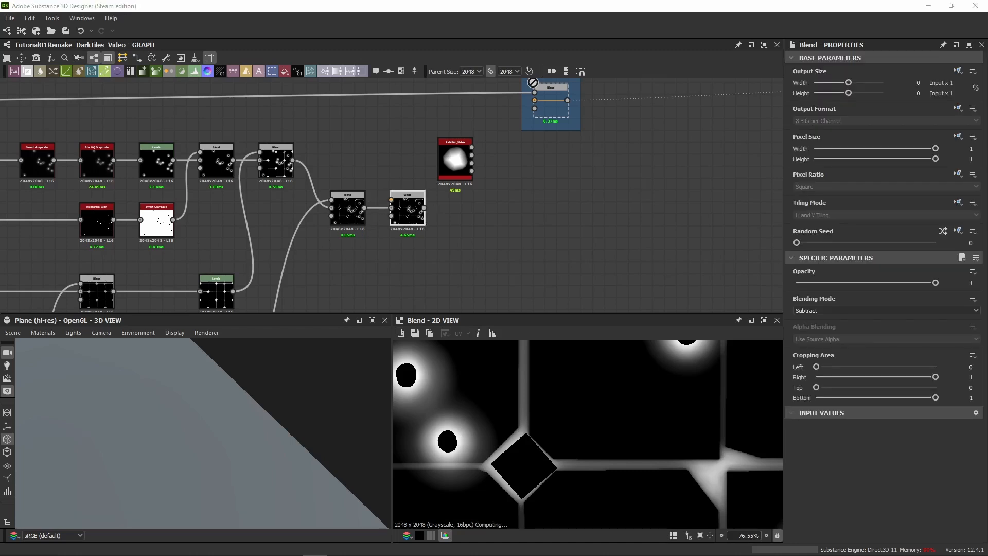
pyautogui.scroll(-4, 578, 489)
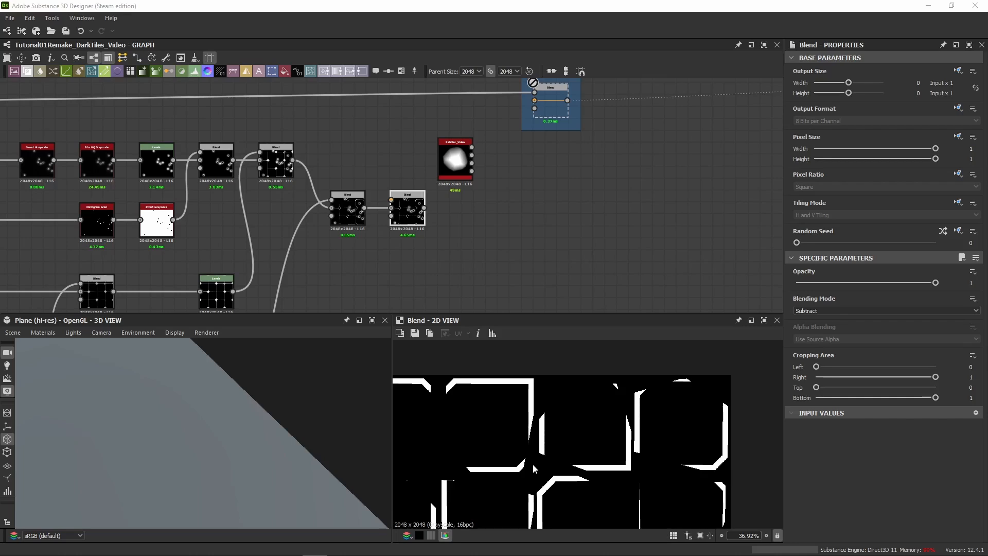
pyautogui.moveTo(457, 194); pyautogui.dragTo(468, 175)
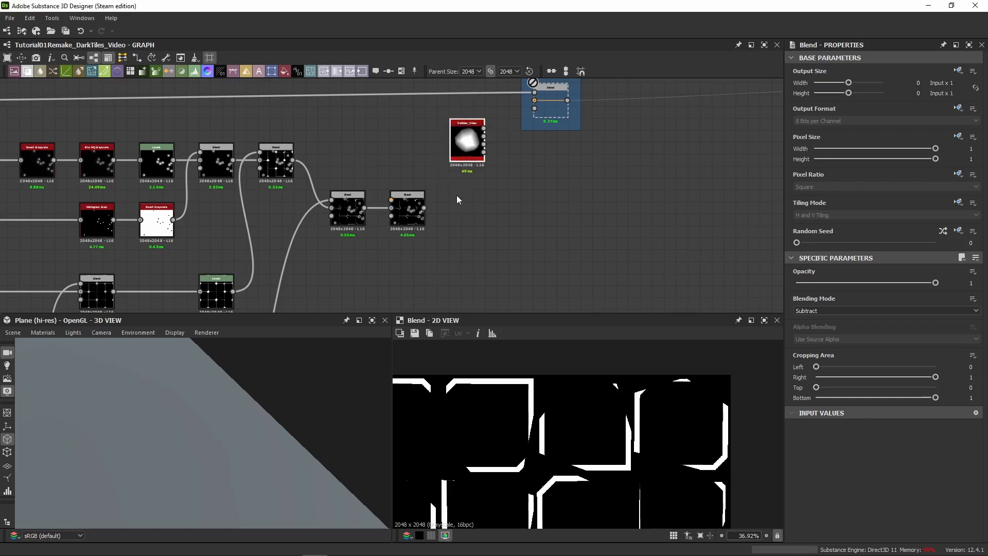
# Preview the whole mask produced by the second Subtract Blend.
pyautogui.doubleClick(405, 227)
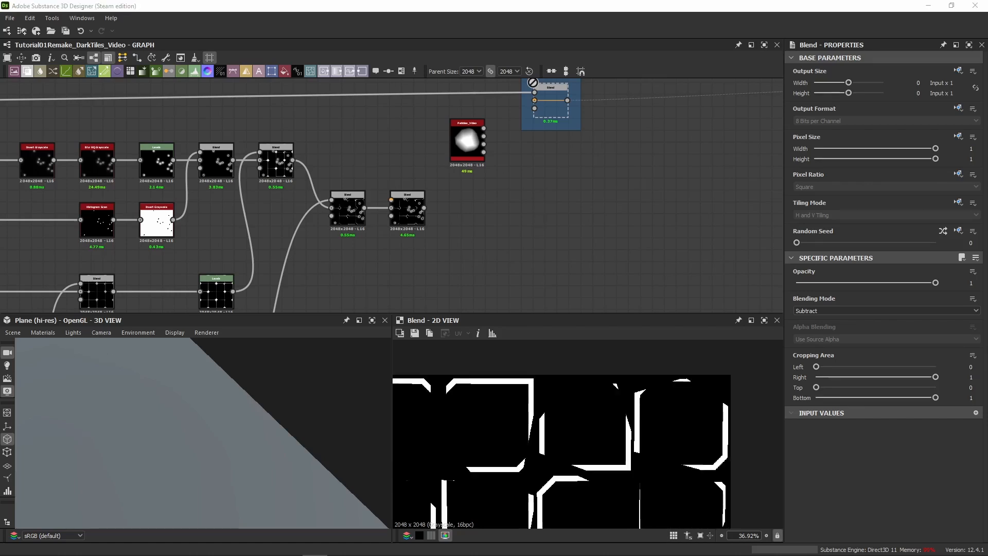
pyautogui.scroll(-2, 442, 460)
pyautogui.press('f')
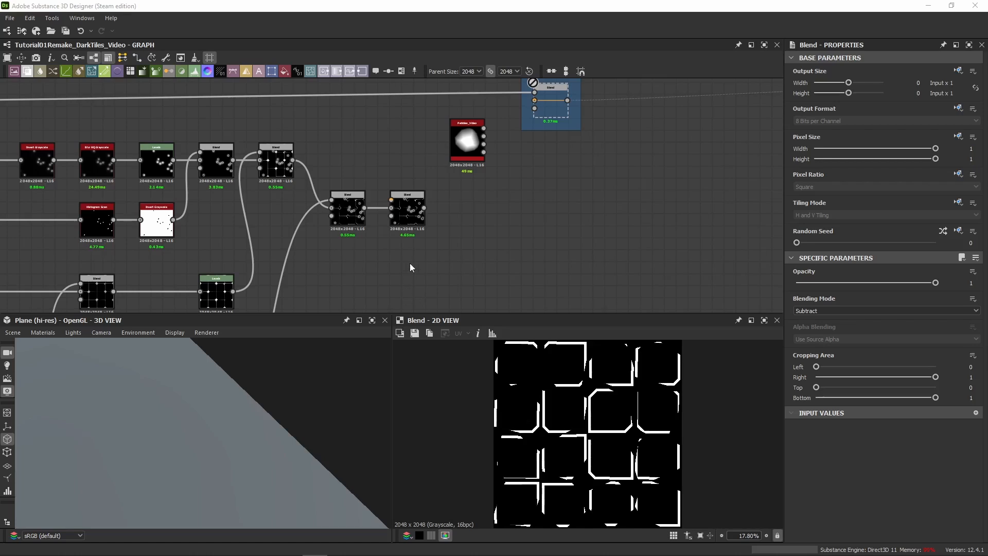
# Select the Medium Pebbles Blend and show the graph's outputs on the plane in the 3D view.
pyautogui.scroll(-3, 228, 242)
pyautogui.moveTo(227, 243); pyautogui.dragTo(597, 212, button='middle')
pyautogui.scroll(-2, 504, 195)
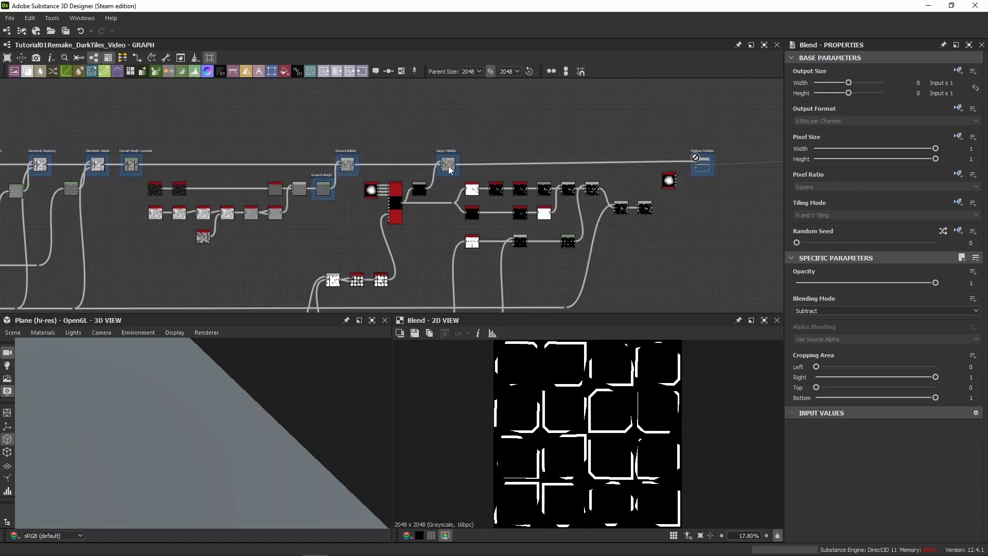
pyautogui.scroll(-2, 410, 293)
pyautogui.scroll(-1, 283, 406)
pyautogui.scroll(1, 630, 253)
pyautogui.moveTo(659, 220); pyautogui.dragTo(412, 197, button='middle')
pyautogui.scroll(4, 413, 194)
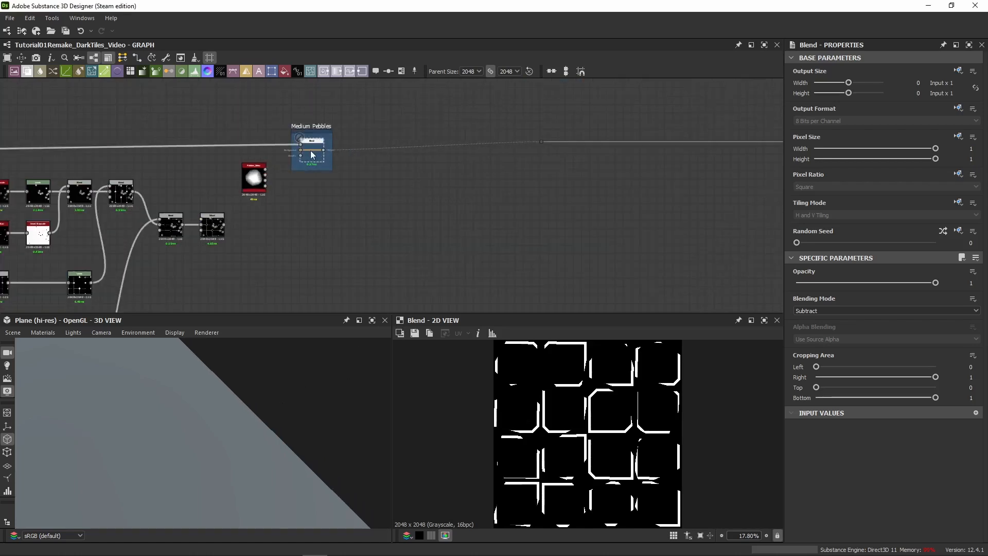
pyautogui.click(311, 155)
pyautogui.moveTo(316, 153)
pyautogui.mouseDown()
pyautogui.moveTo(374, 162)
pyautogui.moveTo(314, 152)
pyautogui.mouseUp()
pyautogui.moveTo(390, 169); pyautogui.dragTo(608, 214, button='middle')
pyautogui.scroll(-1, 608, 213)
pyautogui.scroll(-3, 293, 382)
pyautogui.moveTo(292, 382); pyautogui.dragTo(233, 385)
pyautogui.rightClick(318, 158)
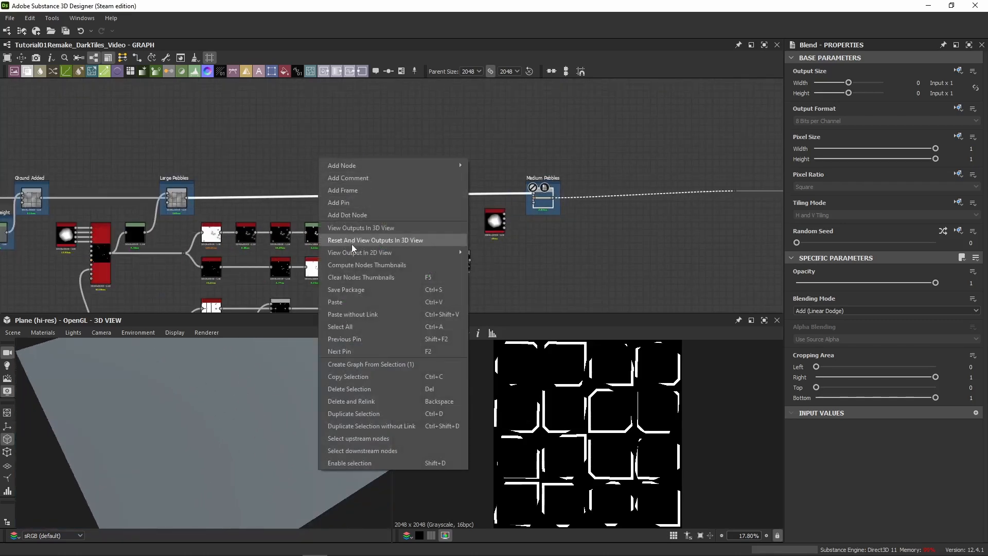
pyautogui.click(359, 229)
pyautogui.moveTo(265, 446); pyautogui.dragTo(246, 417)
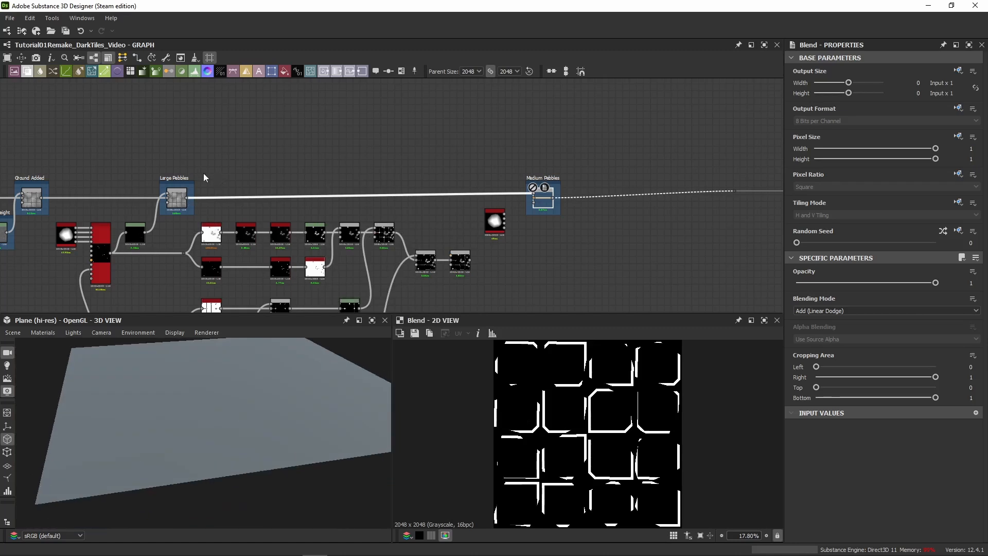
# Bypass the disabled Medium Pebbles Blend by linking the Large Pebbles output through a raised dot node to the dot feeding the outputs.
pyautogui.moveTo(187, 197); pyautogui.dragTo(734, 191)
pyautogui.click(653, 196)
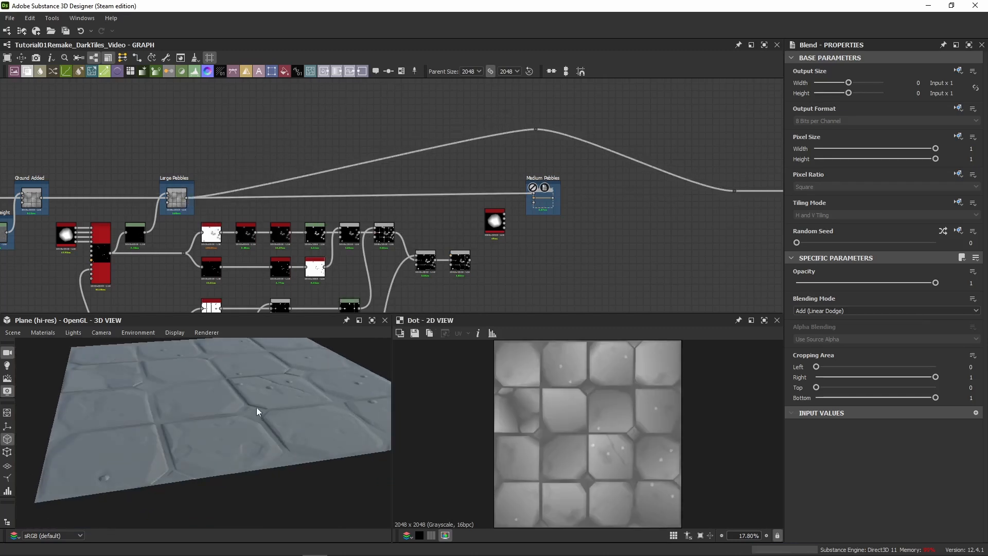
pyautogui.scroll(4, 255, 407)
# Set the Height Scale of the 3D view's Default material to 5.
pyautogui.click(50, 334)
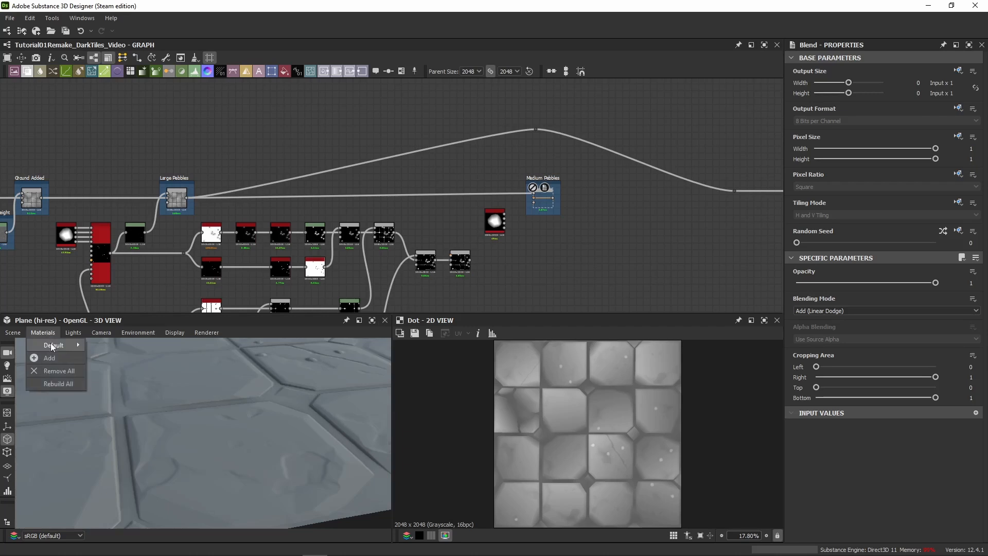
pyautogui.moveTo(51, 344)
pyautogui.click(106, 346)
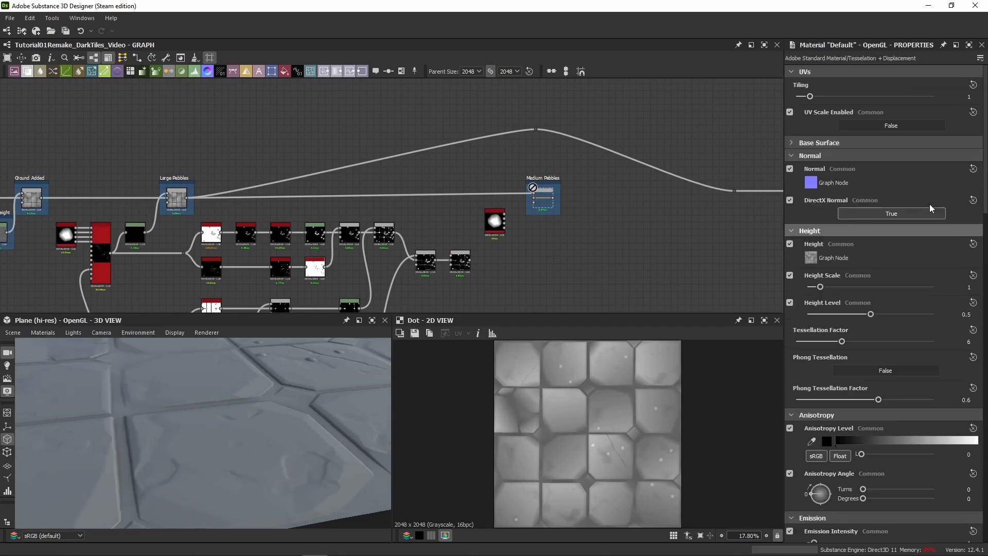
pyautogui.click(969, 287)
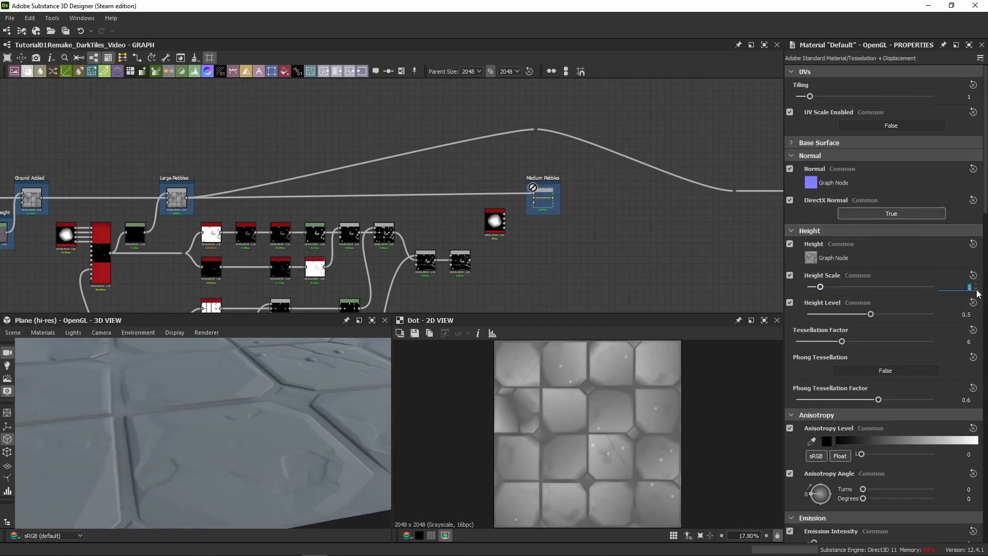
pyautogui.write('5')
pyautogui.press('Return')
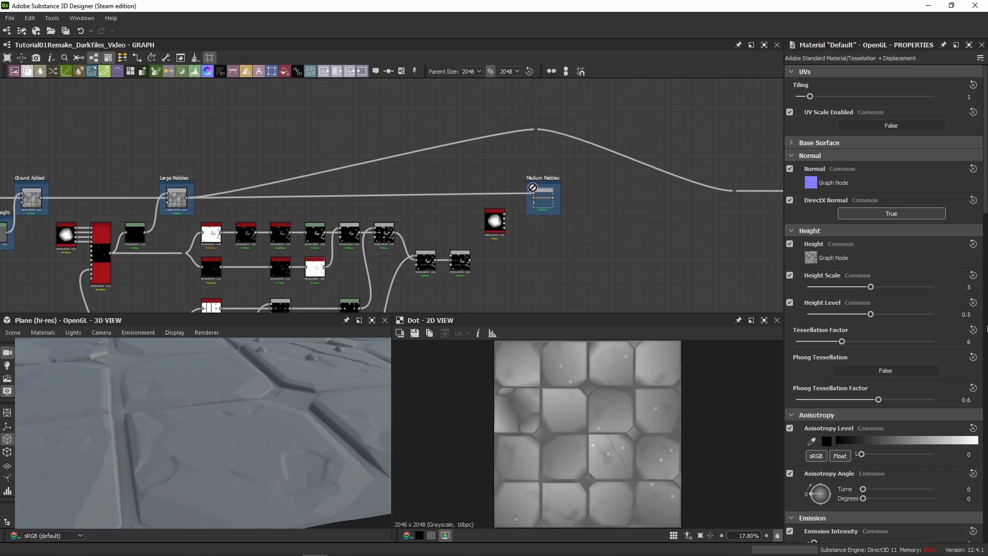
pyautogui.scroll(-8, 810, 327)
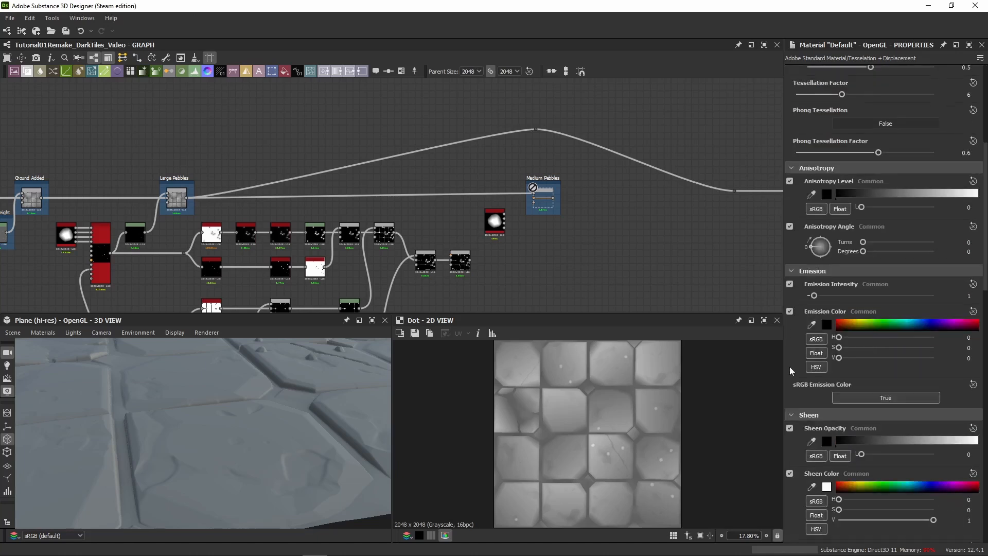
pyautogui.scroll(4, 772, 379)
pyautogui.scroll(8, 796, 368)
# Compare the tile edges and chipped corners on the 3D plane with the white borders in the second Subtract Blend's mask.
pyautogui.scroll(-3, 517, 396)
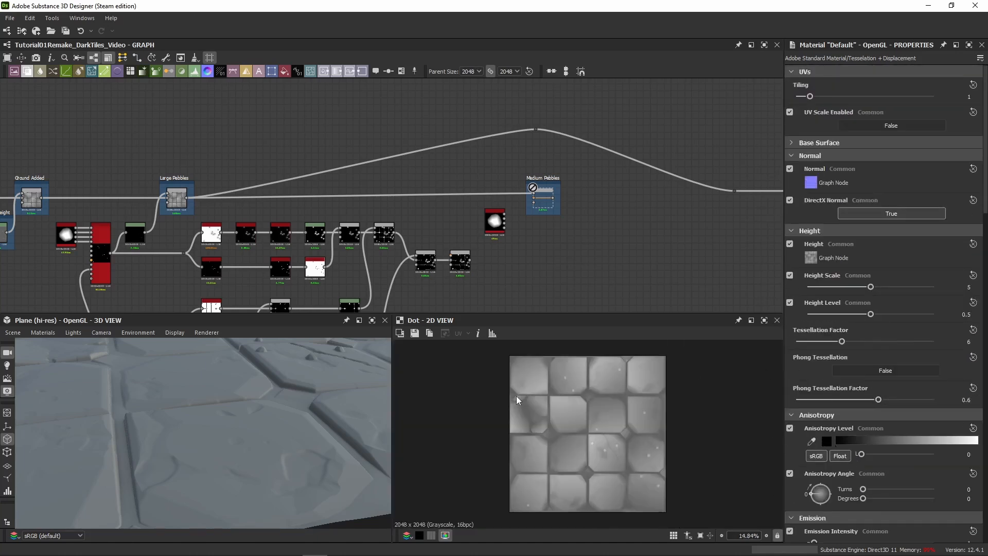
pyautogui.moveTo(147, 410); pyautogui.dragTo(201, 417)
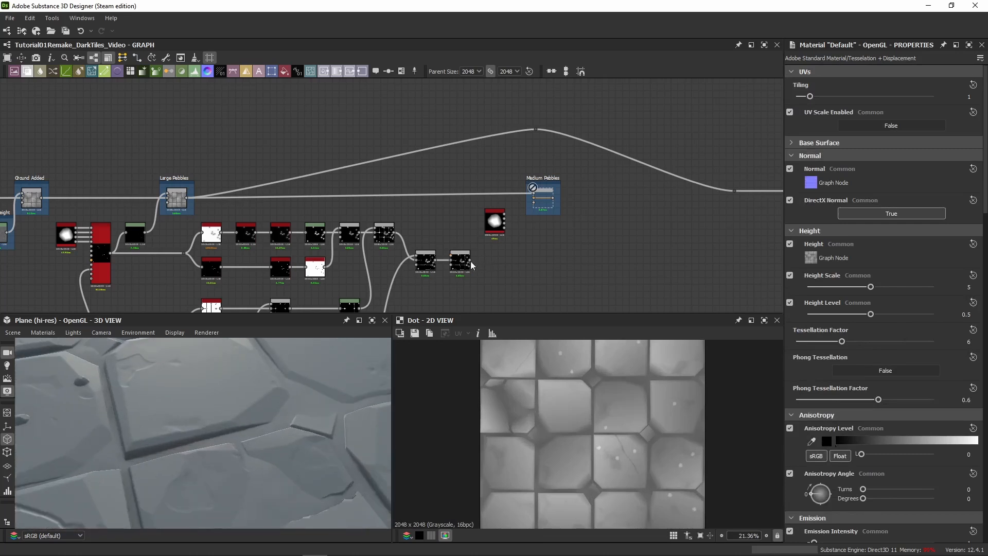
pyautogui.scroll(5, 553, 203)
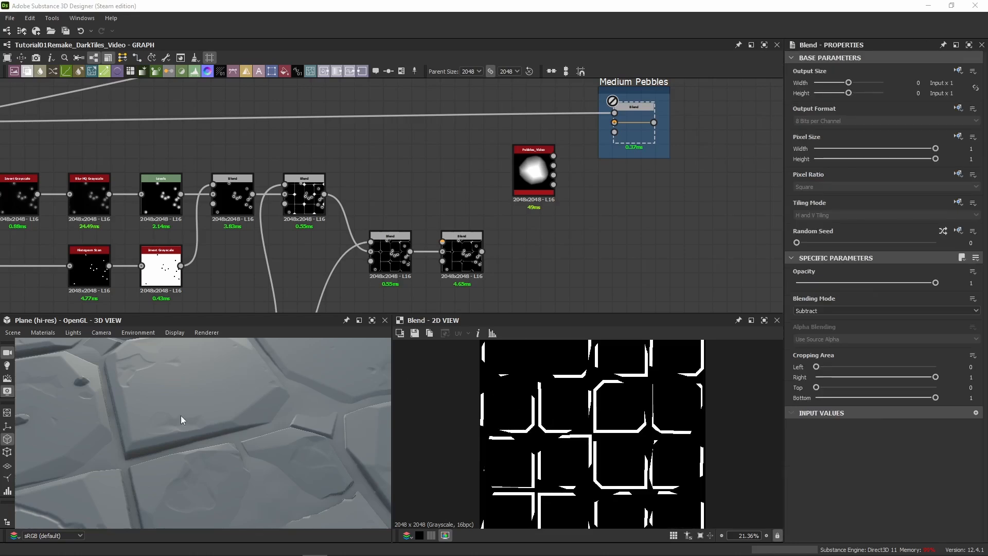
pyautogui.moveTo(180, 415); pyautogui.dragTo(199, 414, button='middle')
pyautogui.scroll(5, 199, 414)
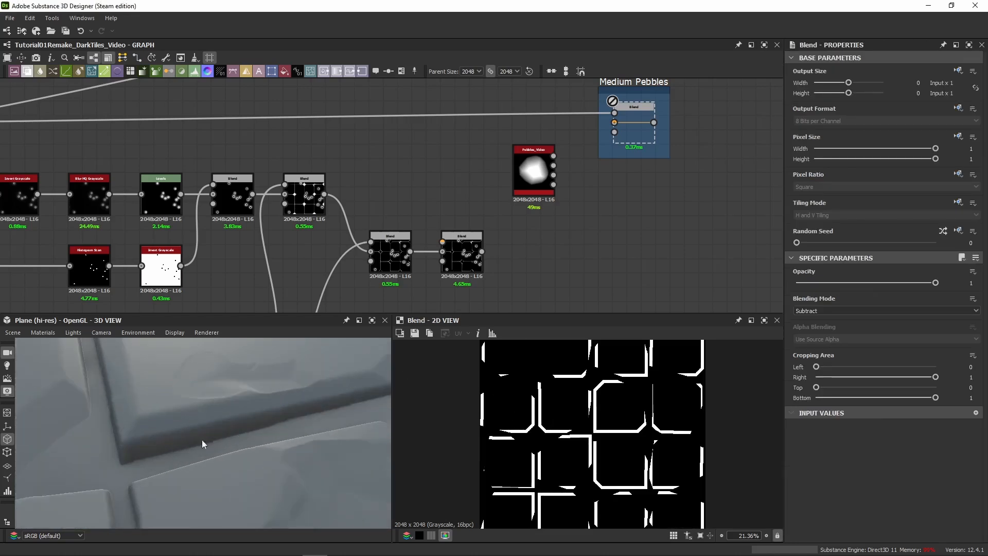
pyautogui.moveTo(201, 439); pyautogui.dragTo(157, 435)
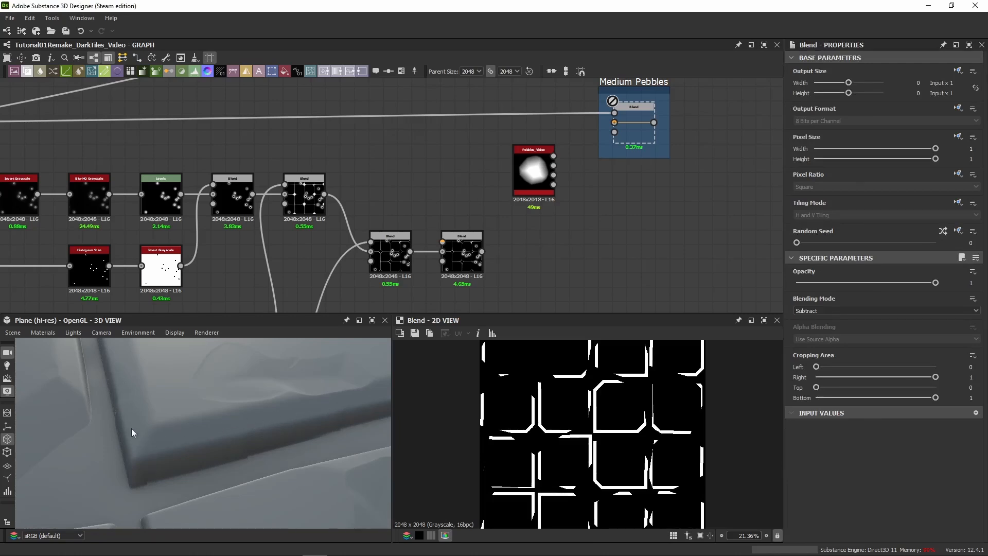
pyautogui.moveTo(202, 431); pyautogui.dragTo(235, 430)
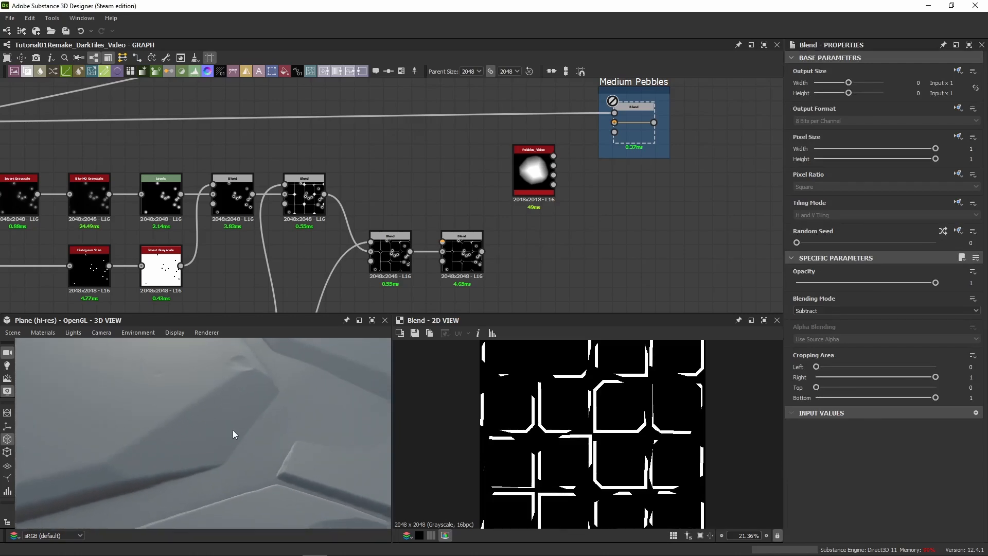
pyautogui.scroll(6, 637, 381)
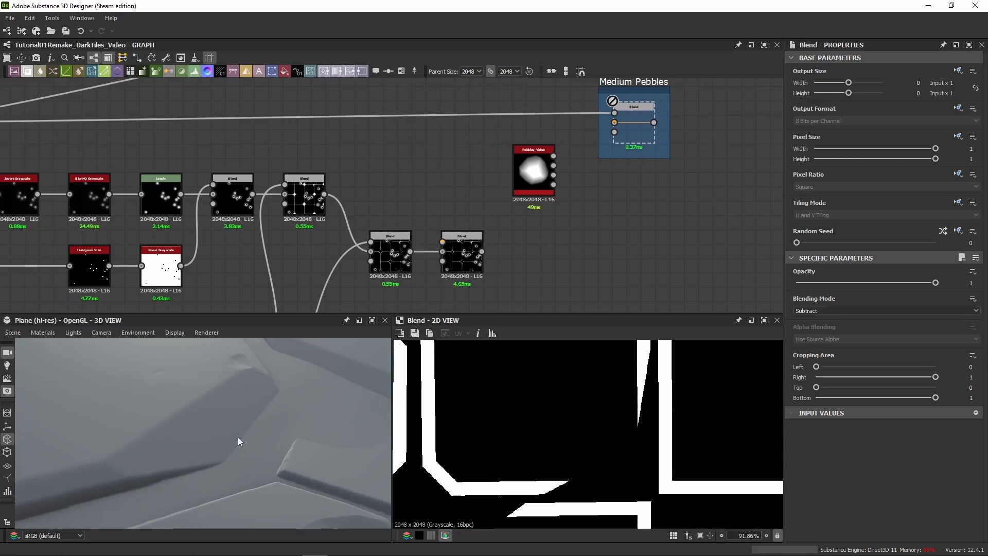
pyautogui.scroll(4, 217, 418)
pyautogui.scroll(-3, 220, 398)
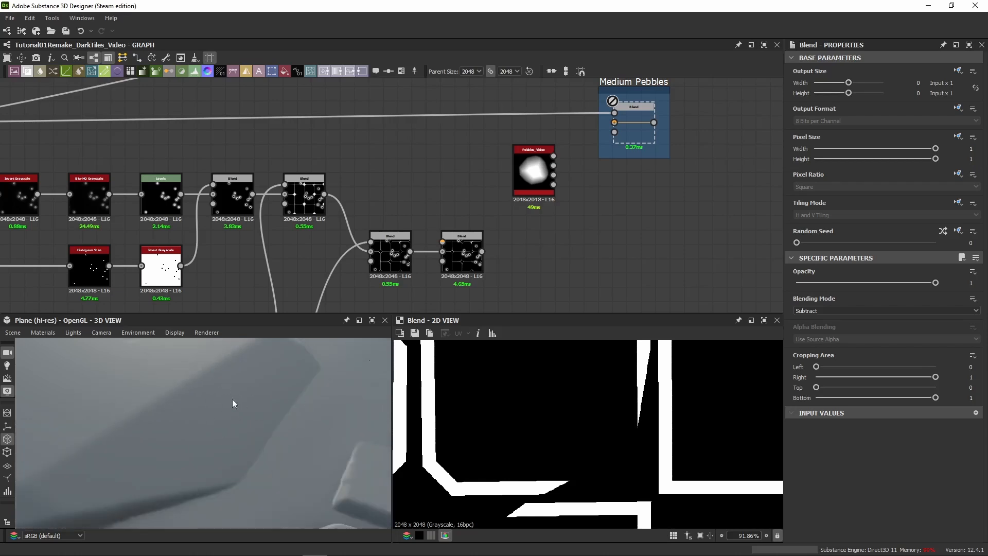
pyautogui.moveTo(232, 399); pyautogui.dragTo(200, 384)
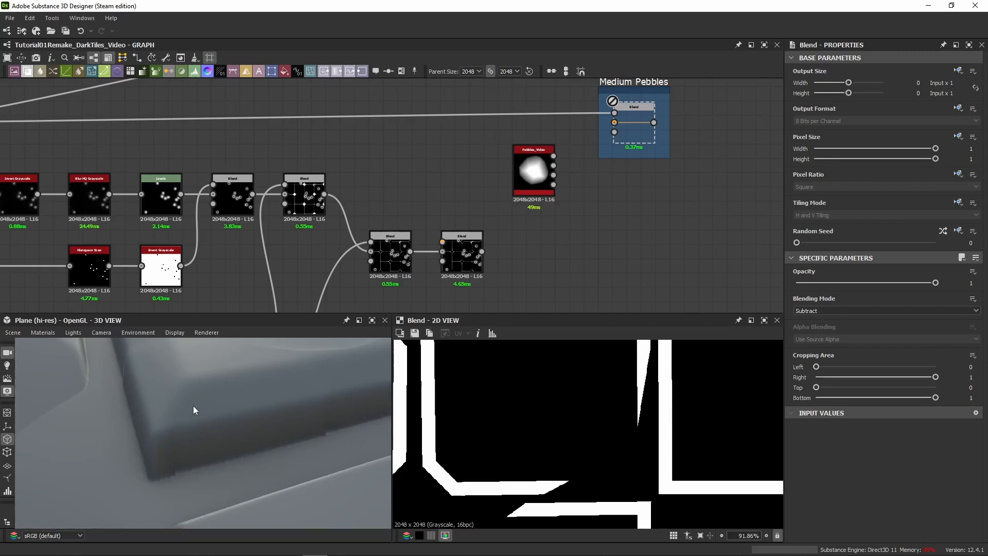
pyautogui.scroll(-3, 519, 390)
pyautogui.scroll(-3, 520, 390)
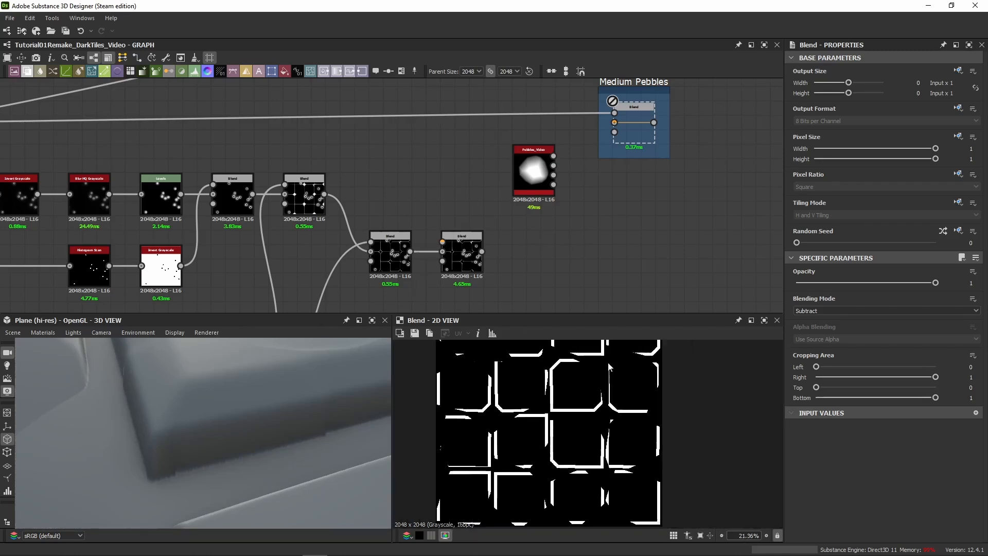
# Examine the tile chipping stages at the start of the graph, from 01 Chipped Corners through 05 Slanted Chipping.
pyautogui.scroll(-5, 474, 224)
pyautogui.scroll(-4, 239, 227)
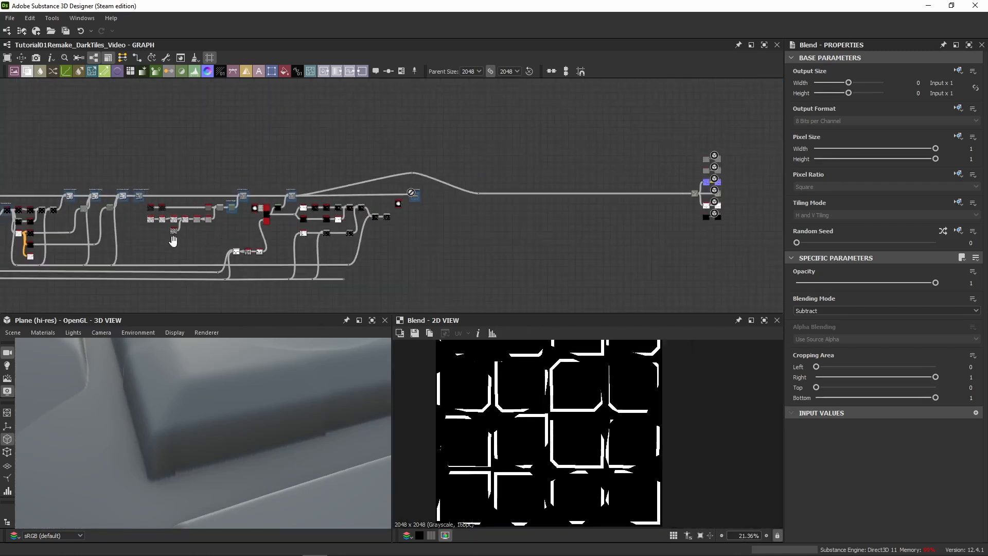
pyautogui.moveTo(174, 240); pyautogui.dragTo(453, 206, button='middle')
pyautogui.moveTo(160, 241); pyautogui.dragTo(497, 217, button='middle')
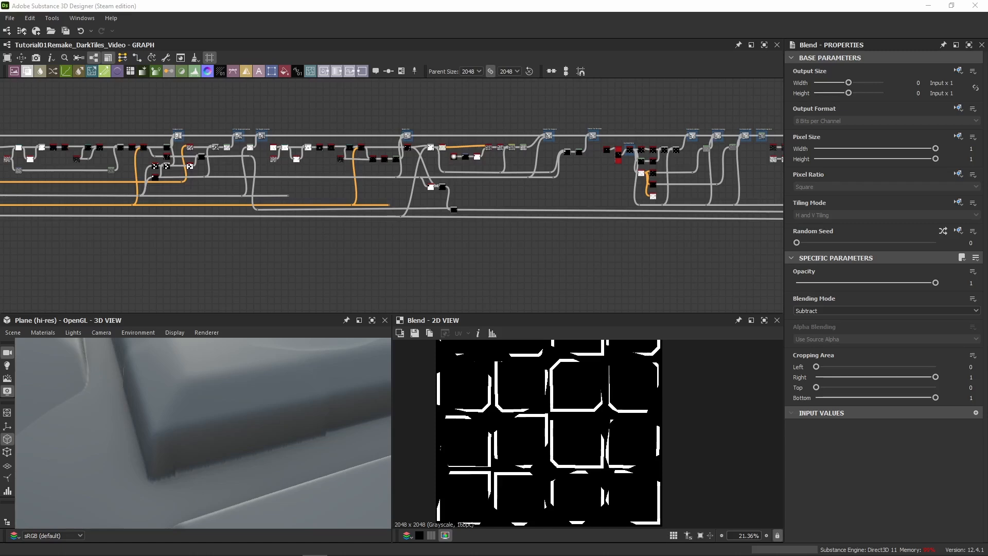
pyautogui.scroll(-5, 449, 273)
pyautogui.moveTo(272, 265); pyautogui.dragTo(588, 255, button='middle')
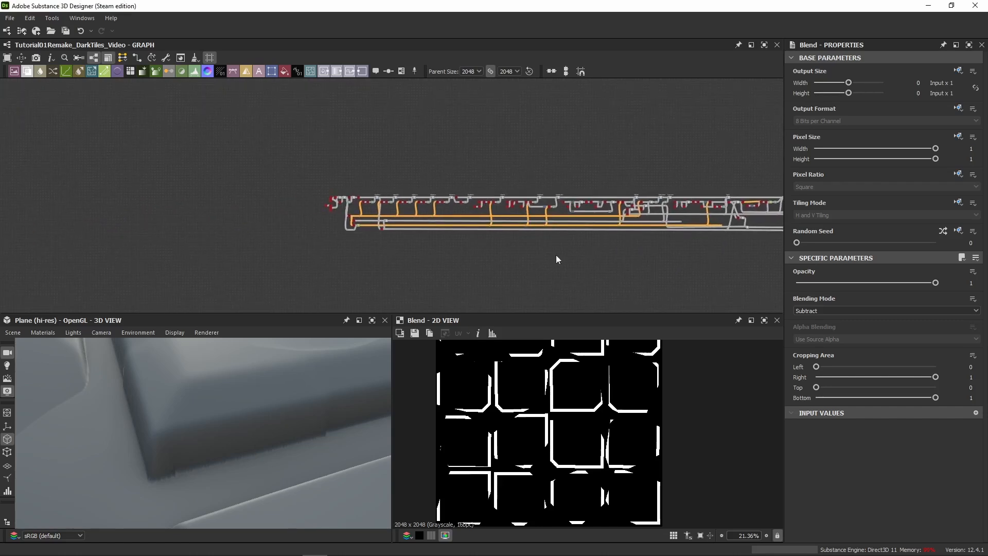
pyautogui.scroll(10, 427, 199)
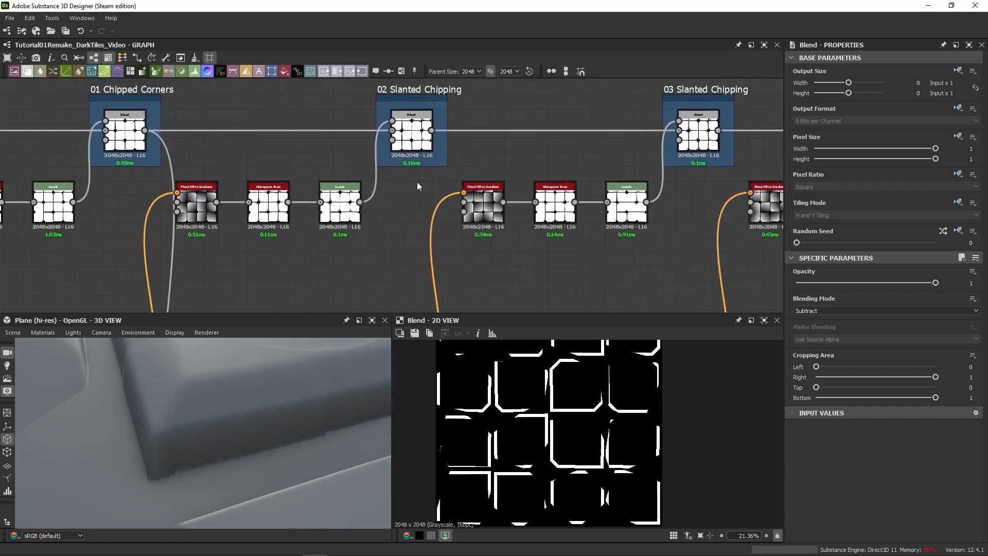
pyautogui.moveTo(418, 186); pyautogui.dragTo(277, 177, button='middle')
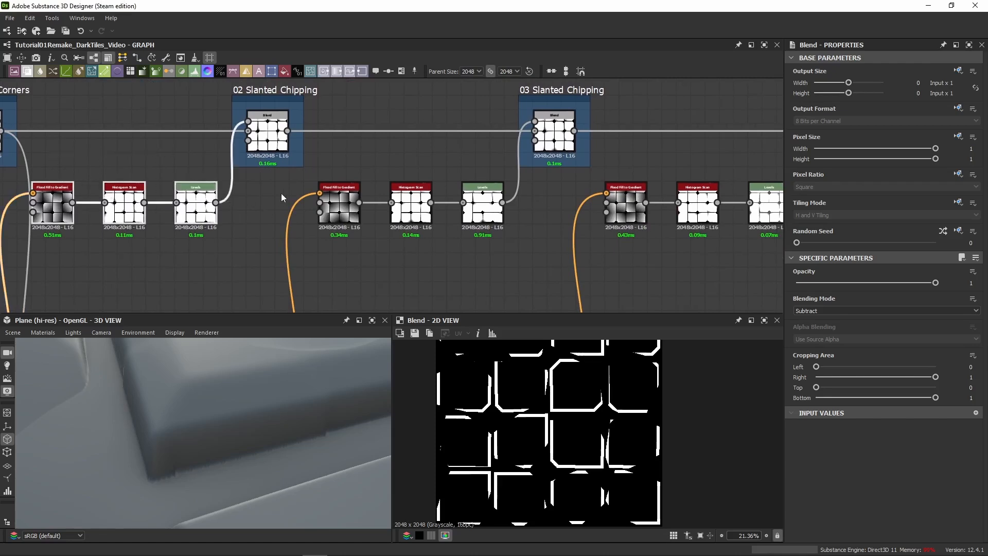
pyautogui.moveTo(284, 91); pyautogui.dragTo(145, 122, button='middle')
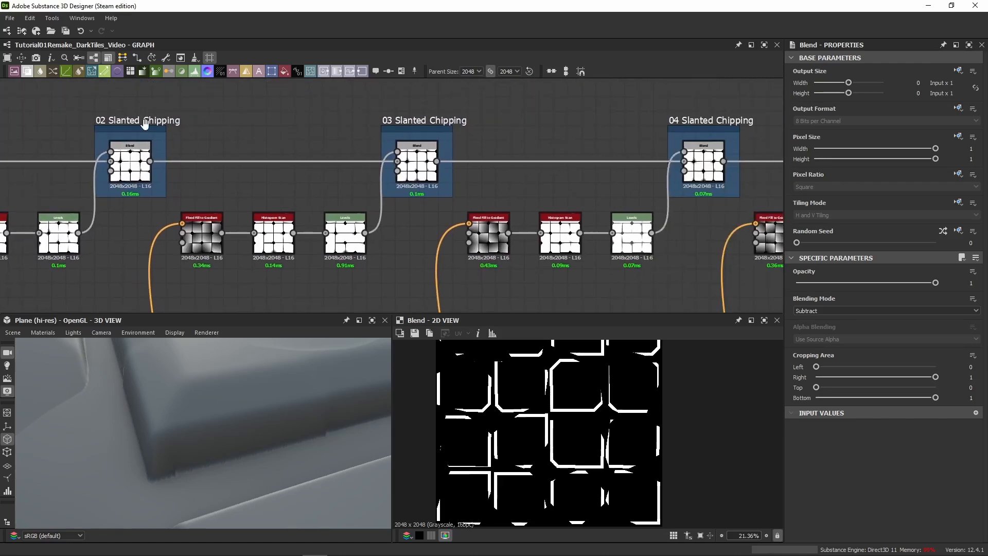
pyautogui.moveTo(697, 121); pyautogui.dragTo(429, 125, button='middle')
pyautogui.moveTo(563, 114); pyautogui.dragTo(340, 116, button='middle')
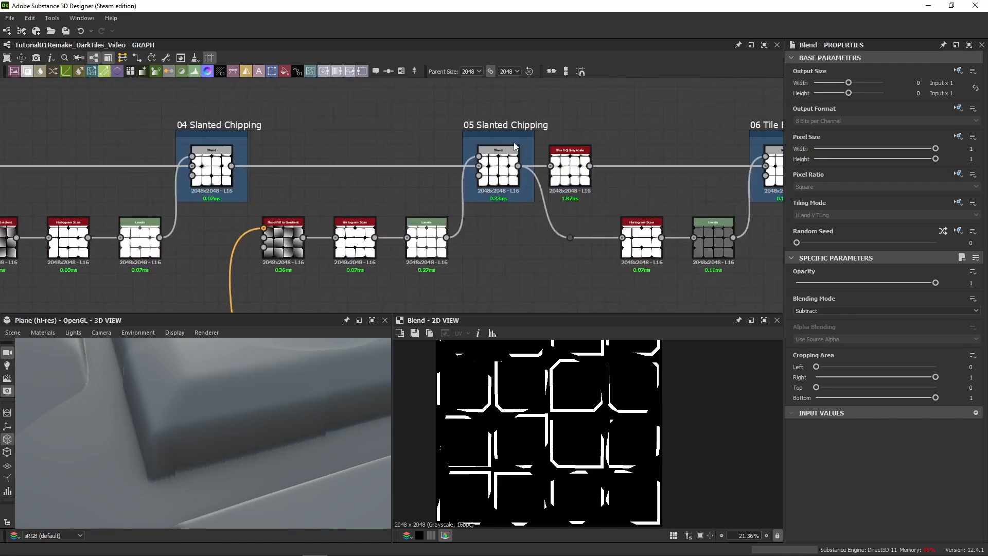
# Branch the Histogram Scan output preceding 01 Chipped Corners into a new dot node placed below the existing long mask connections.
pyautogui.moveTo(248, 217); pyautogui.dragTo(388, 170, button='middle')
pyautogui.scroll(-5, 388, 170)
pyautogui.moveTo(91, 237); pyautogui.dragTo(402, 198, button='middle')
pyautogui.scroll(3, 291, 136)
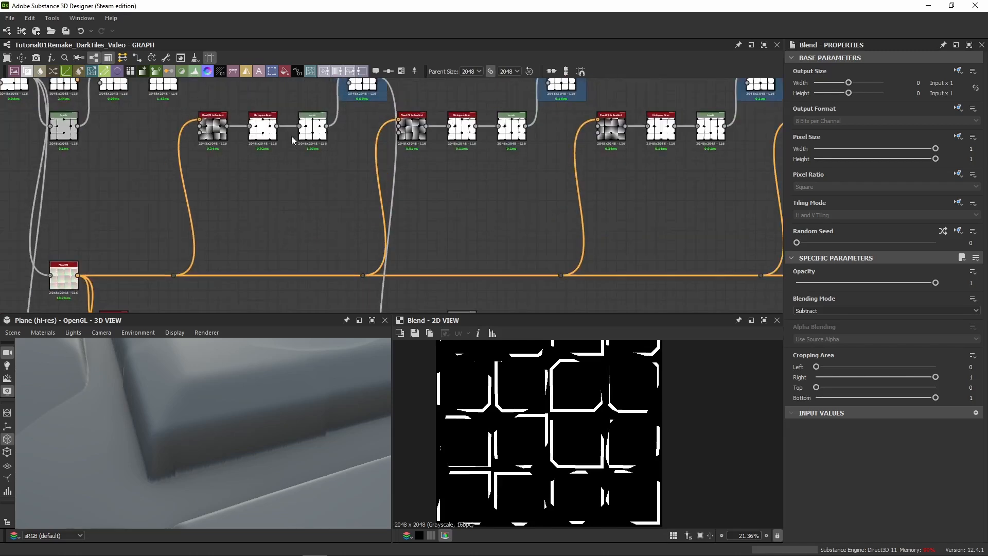
pyautogui.scroll(3, 291, 136)
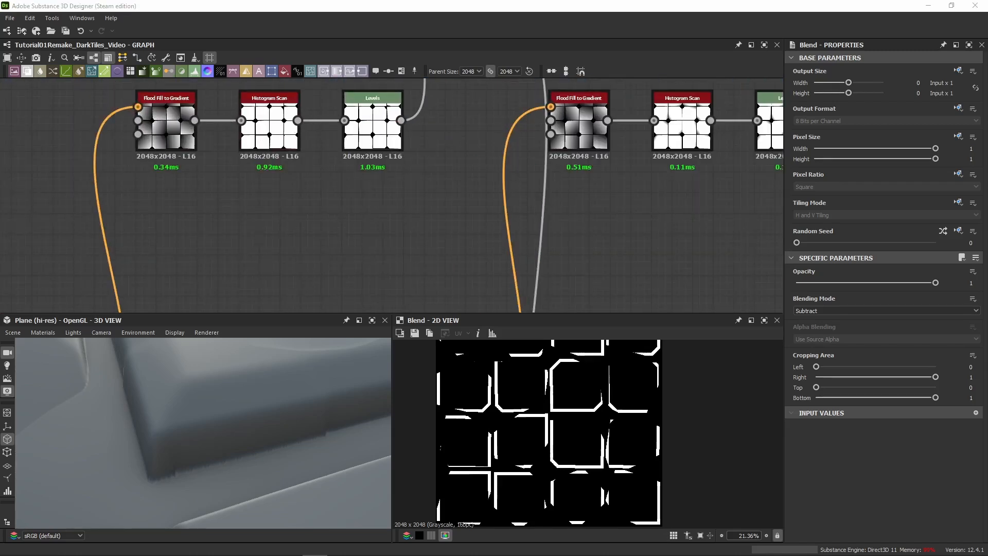
pyautogui.moveTo(297, 121); pyautogui.dragTo(314, 236)
pyautogui.scroll(-4, 289, 214)
pyautogui.moveTo(326, 305); pyautogui.dragTo(313, 236, button='middle')
pyautogui.moveTo(313, 236); pyautogui.dragTo(322, 264)
pyautogui.scroll(-2, 384, 216)
pyautogui.moveTo(385, 220); pyautogui.dragTo(359, 303, button='middle')
pyautogui.moveTo(361, 129); pyautogui.dragTo(303, 135, button='middle')
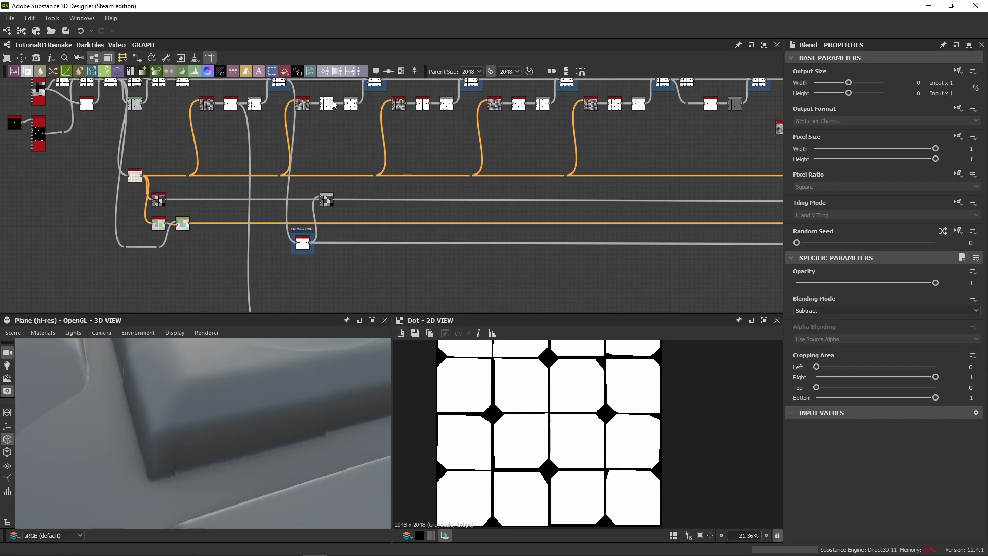
pyautogui.moveTo(334, 104); pyautogui.dragTo(318, 229)
pyautogui.moveTo(344, 303); pyautogui.dragTo(327, 219, button='middle')
pyautogui.moveTo(318, 229); pyautogui.dragTo(244, 260)
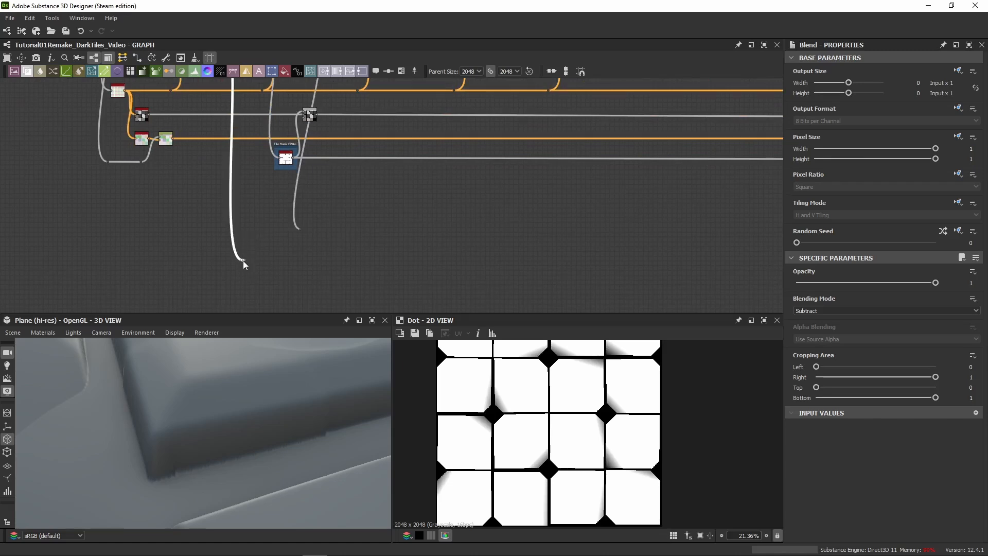
pyautogui.moveTo(301, 229); pyautogui.dragTo(301, 235)
pyautogui.moveTo(351, 210); pyautogui.dragTo(357, 250, button='middle')
pyautogui.scroll(-2, 357, 250)
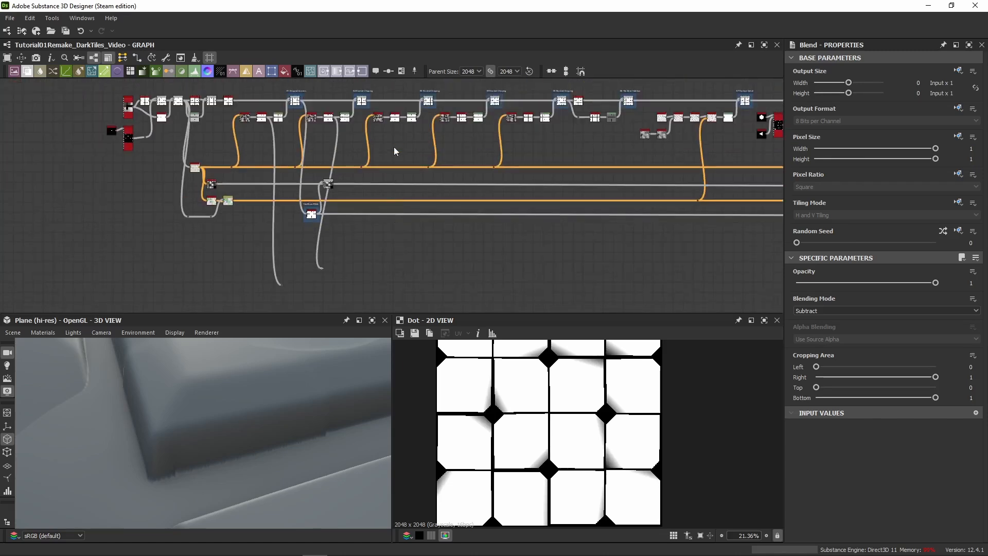
pyautogui.moveTo(401, 119); pyautogui.dragTo(375, 246)
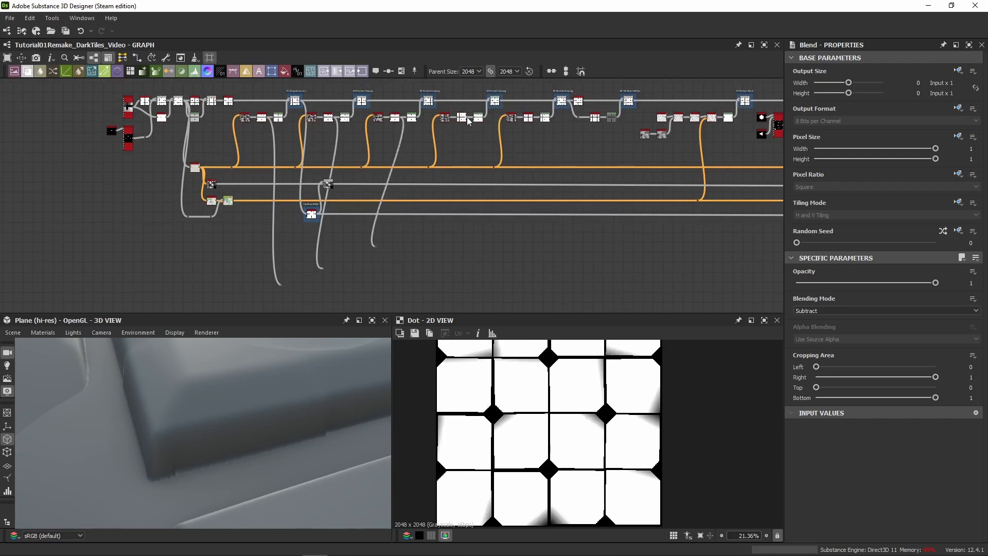
# Delete the loose dot nodes branched from the chipping stages' Histogram Scans.
pyautogui.scroll(2, 192, 132)
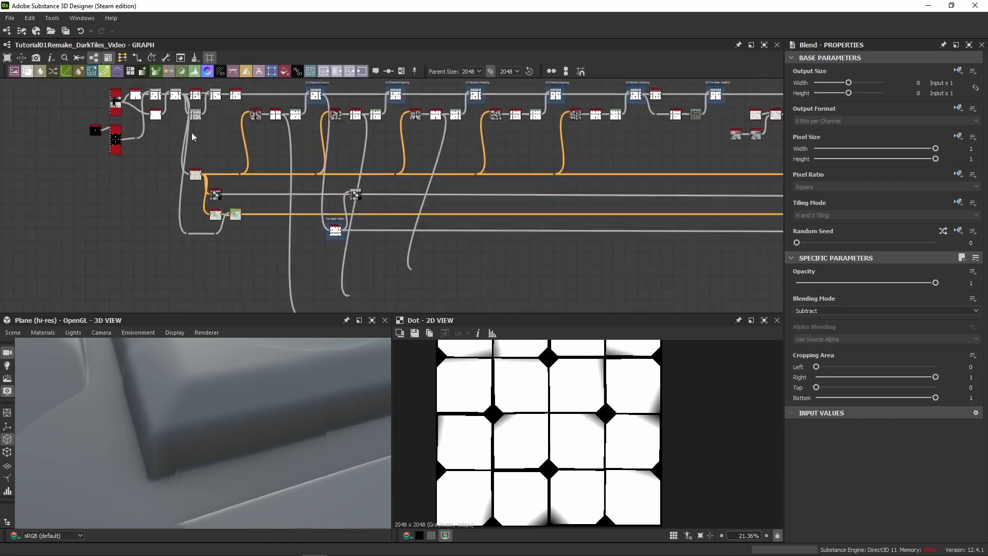
pyautogui.moveTo(284, 146); pyautogui.dragTo(277, 102, button='middle')
pyautogui.moveTo(473, 252); pyautogui.dragTo(234, 335)
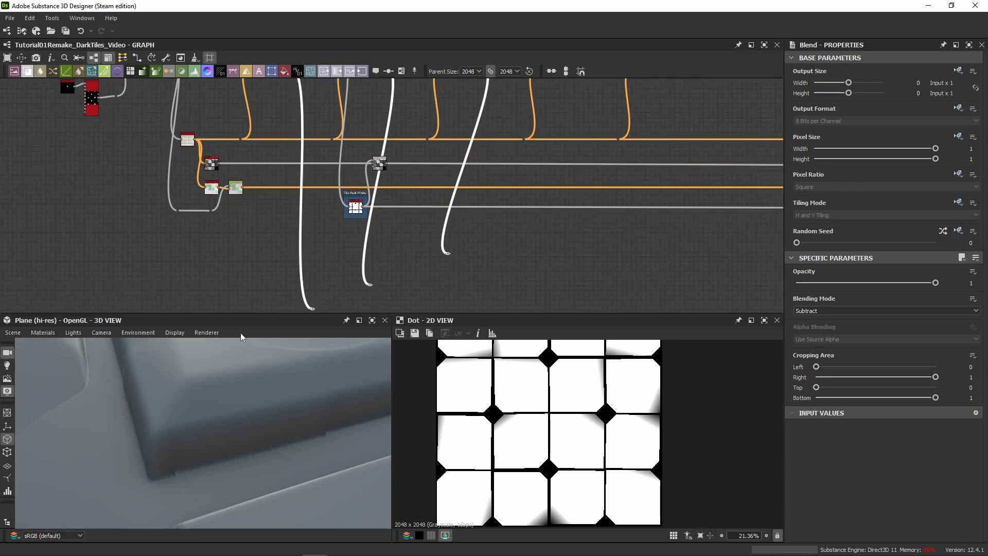
pyautogui.press('Delete')
# Branch the Histogram Scan output preceding 02 Slanted Chipping into a new dot node well below the Tile Mask FINAL connection.
pyautogui.moveTo(404, 125); pyautogui.dragTo(244, 255, button='middle')
pyautogui.scroll(3, 113, 180)
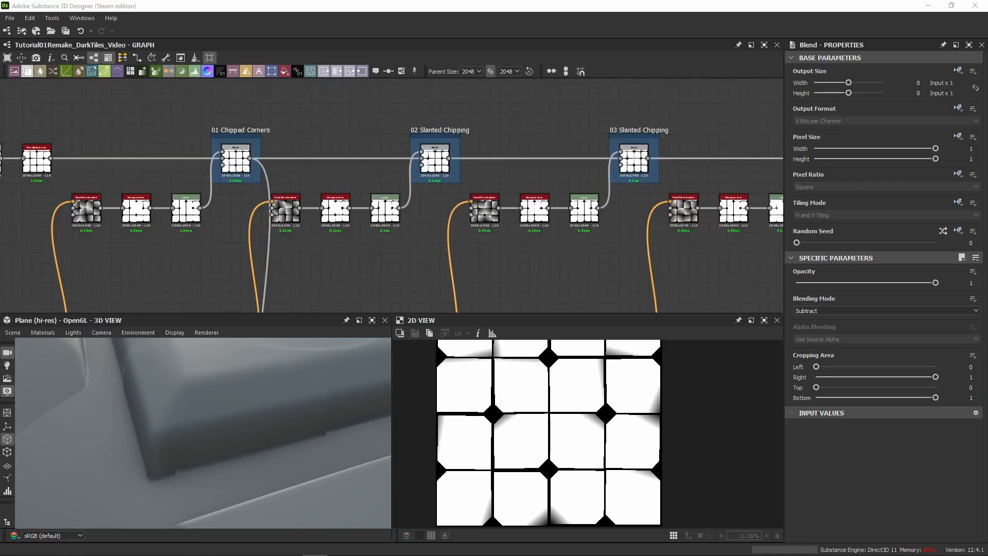
pyautogui.moveTo(353, 245); pyautogui.dragTo(256, 154, button='middle')
pyautogui.scroll(-2, 256, 154)
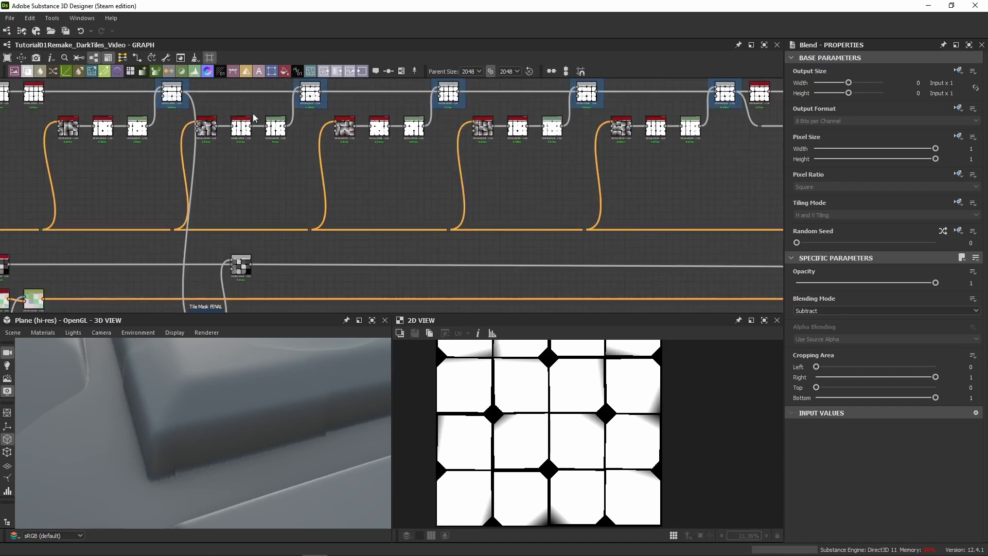
pyautogui.moveTo(253, 117); pyautogui.dragTo(276, 176, button='middle')
pyautogui.scroll(3, 210, 131)
pyautogui.moveTo(374, 257); pyautogui.dragTo(357, 186, button='middle')
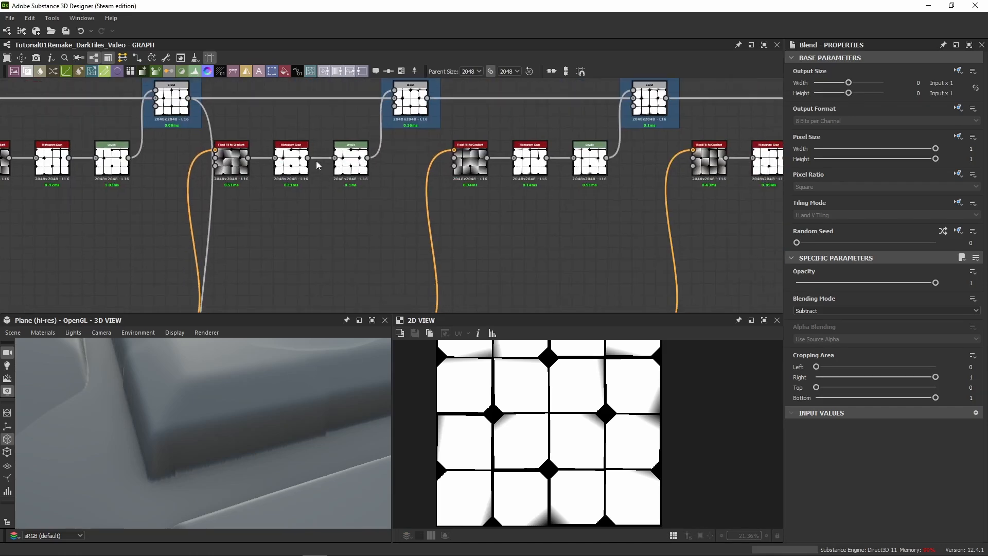
pyautogui.click(308, 159)
pyautogui.scroll(-1, 342, 198)
pyautogui.moveTo(339, 275); pyautogui.dragTo(371, 135, button='middle')
pyautogui.scroll(-5, 375, 214)
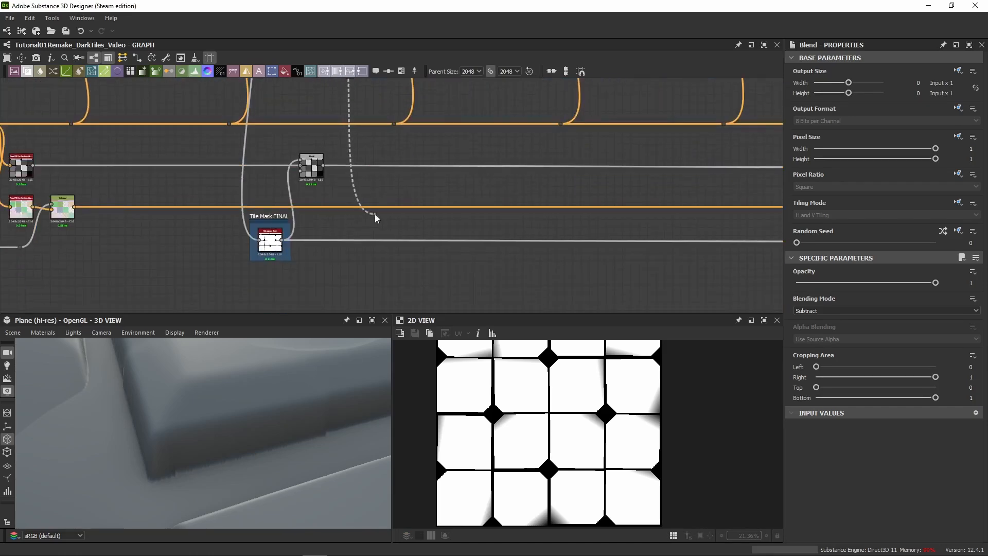
pyautogui.moveTo(363, 227); pyautogui.dragTo(355, 186, button='middle')
pyautogui.keyDown('alt'); pyautogui.click(356, 280); pyautogui.keyUp('alt')
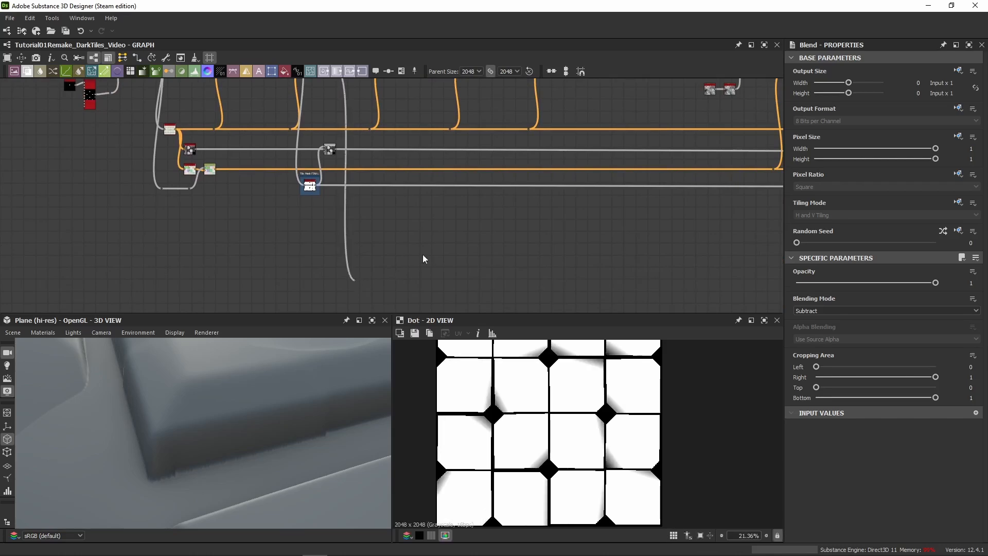
# Branch the Histogram Scan outputs preceding 03, 04 and 05 Slanted Chipping into separate dot nodes below the long connections.
pyautogui.scroll(-3, 391, 239)
pyautogui.moveTo(383, 234); pyautogui.dragTo(342, 247, button='middle')
pyautogui.scroll(1, 360, 164)
pyautogui.scroll(1, 360, 163)
pyautogui.moveTo(362, 156); pyautogui.dragTo(361, 133, button='middle')
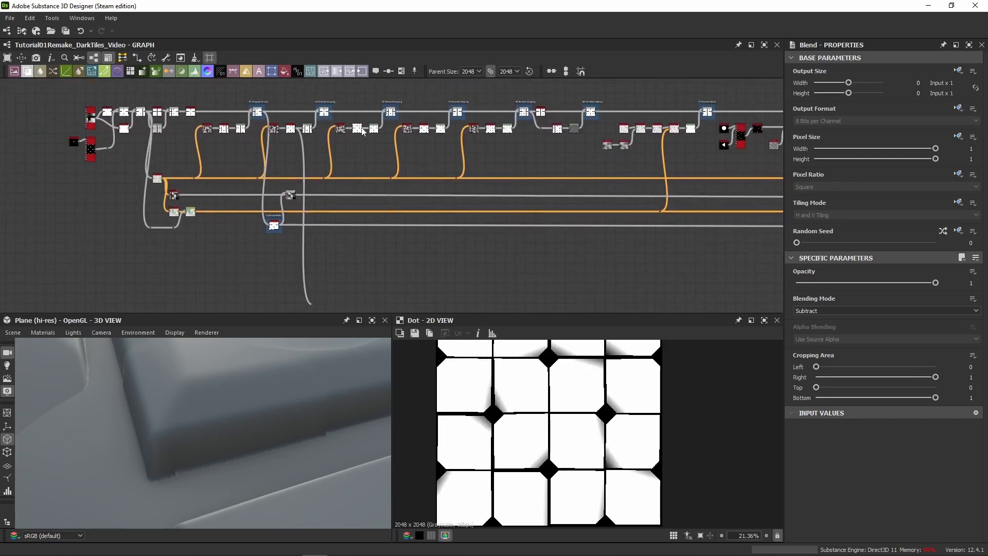
pyautogui.keyDown('alt'); pyautogui.click(350, 286); pyautogui.keyUp('alt')
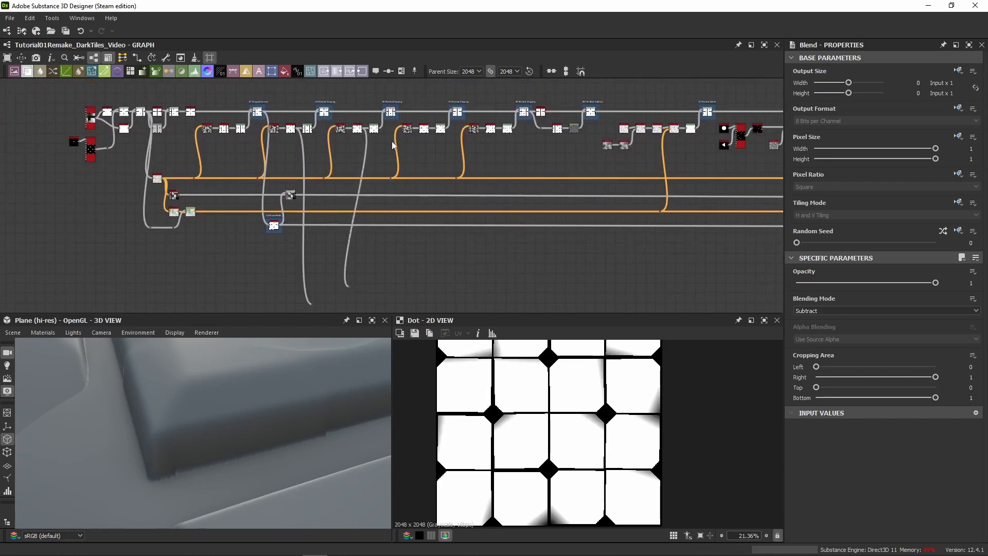
pyautogui.click(430, 129)
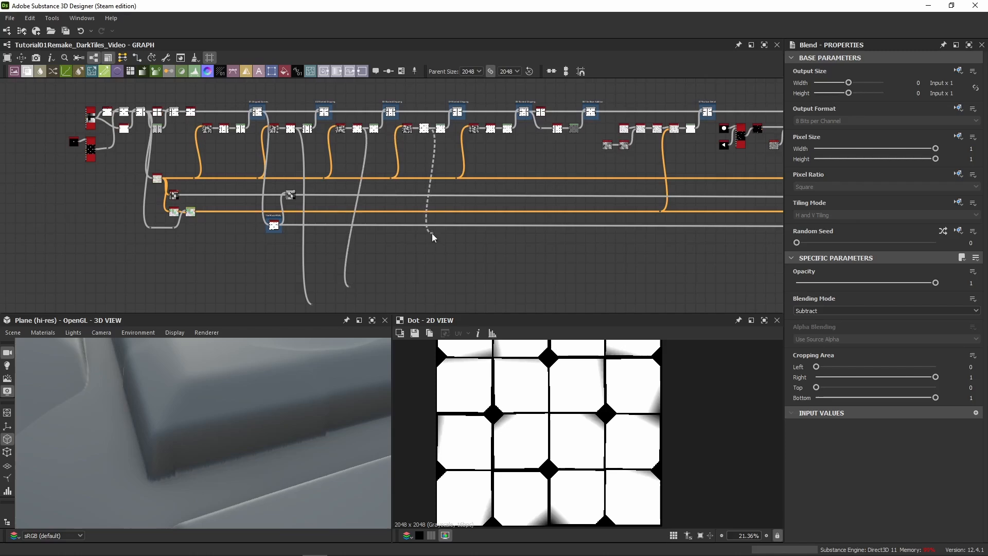
pyautogui.keyDown('alt'); pyautogui.click(413, 258); pyautogui.keyUp('alt')
pyautogui.click(496, 129)
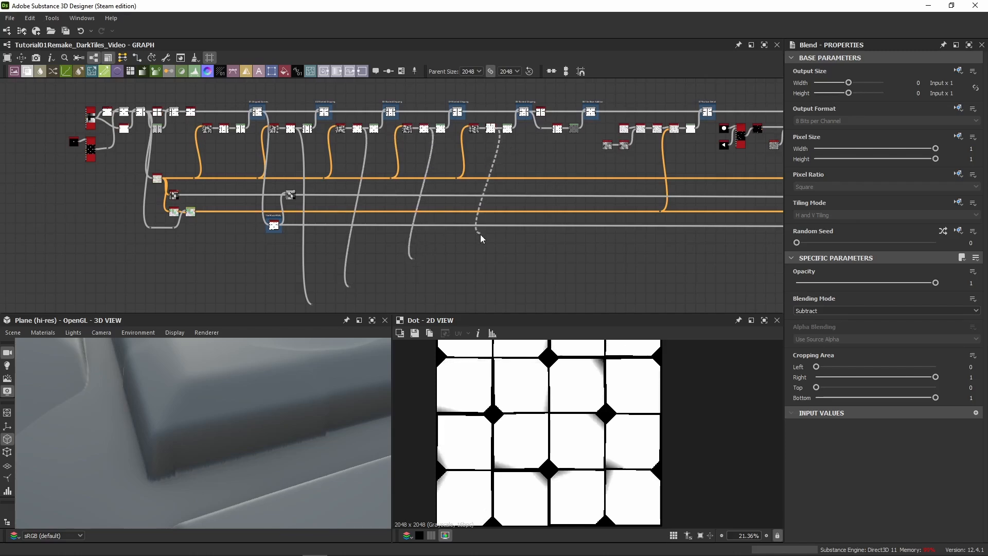
pyautogui.keyDown('alt'); pyautogui.click(478, 238); pyautogui.keyUp('alt')
# Stagger the four new dot nodes beneath their Histogram Scans, with the 02 Slanted Chipping dot lowest and the 05 dot highest.
pyautogui.moveTo(444, 264); pyautogui.dragTo(448, 212, button='middle')
pyautogui.scroll(3, 446, 212)
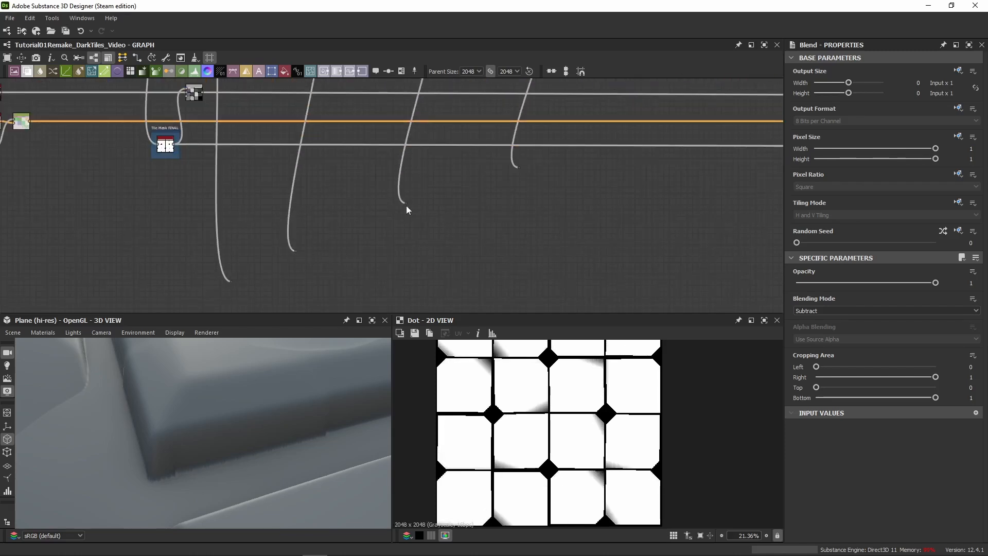
pyautogui.moveTo(405, 203); pyautogui.dragTo(357, 221)
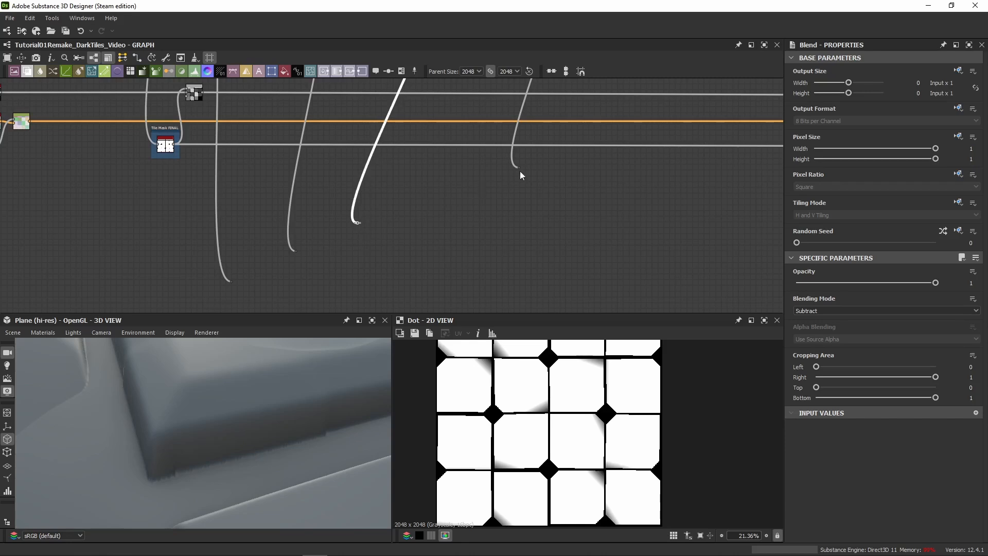
pyautogui.moveTo(518, 169); pyautogui.dragTo(494, 197)
pyautogui.click(358, 224)
pyautogui.moveTo(357, 224); pyautogui.dragTo(436, 226)
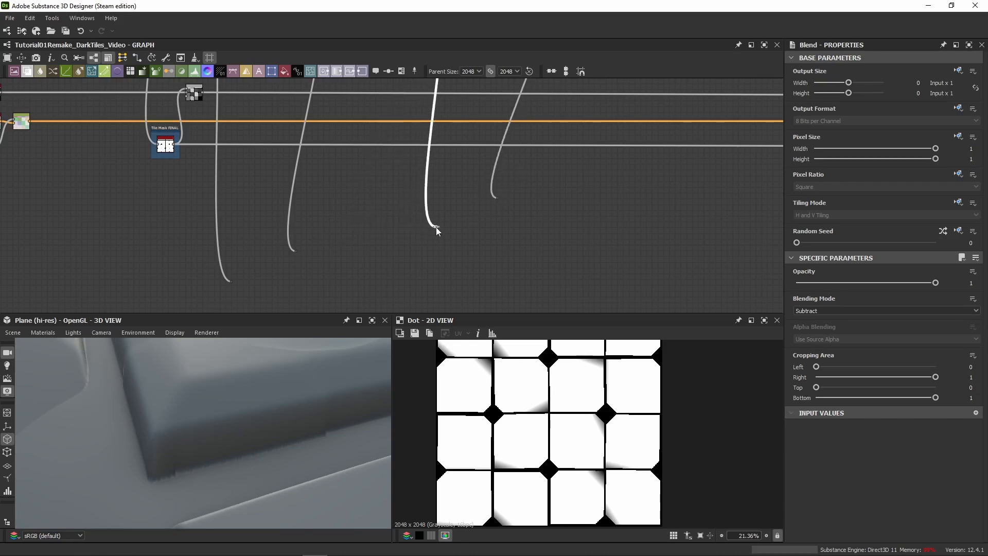
pyautogui.moveTo(510, 185); pyautogui.dragTo(544, 196)
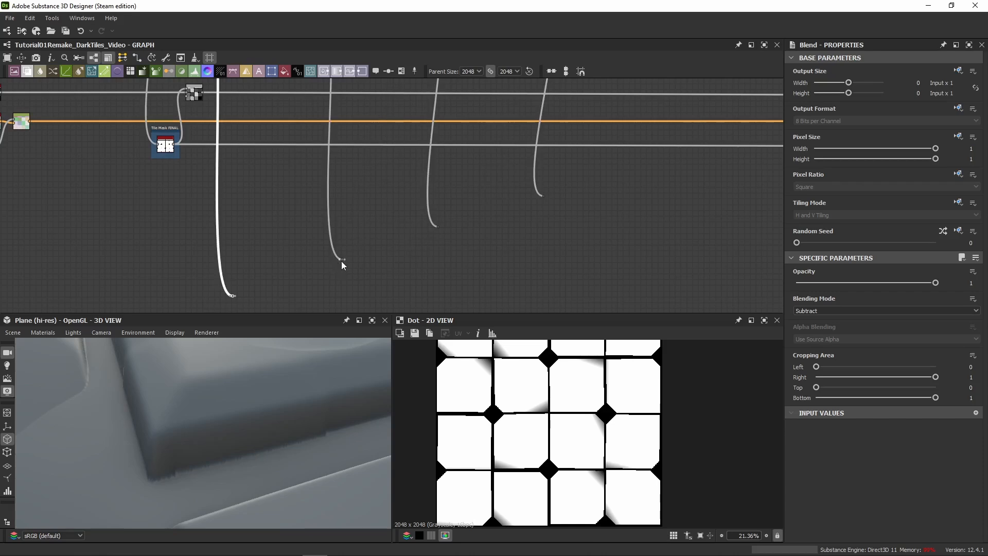
pyautogui.moveTo(341, 261); pyautogui.dragTo(334, 260)
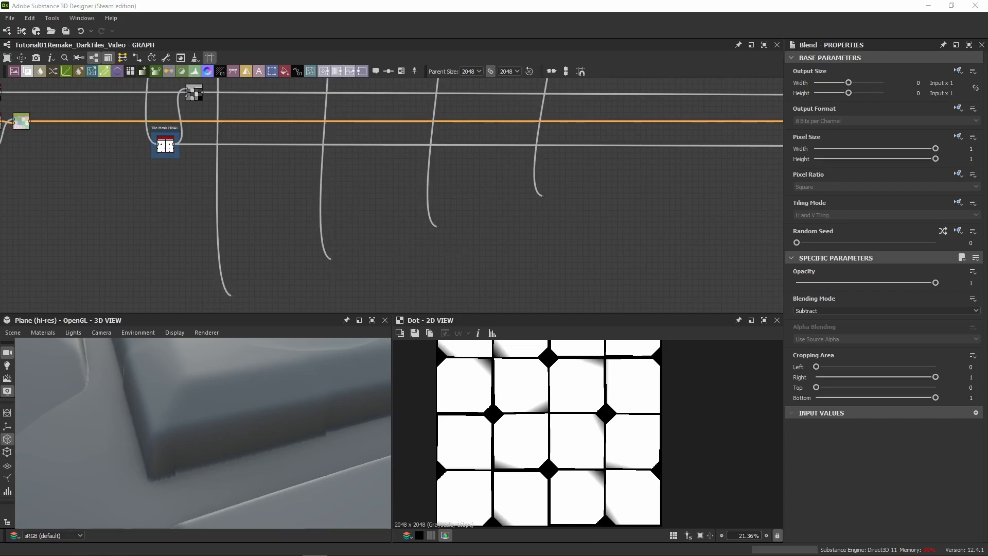
pyautogui.moveTo(584, 186); pyautogui.dragTo(192, 310)
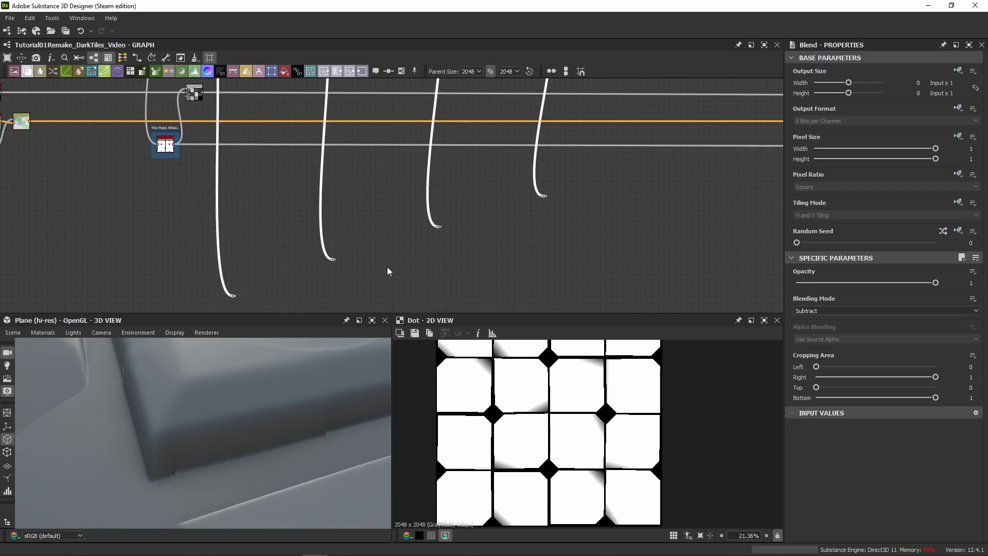
pyautogui.moveTo(236, 295); pyautogui.dragTo(313, 298)
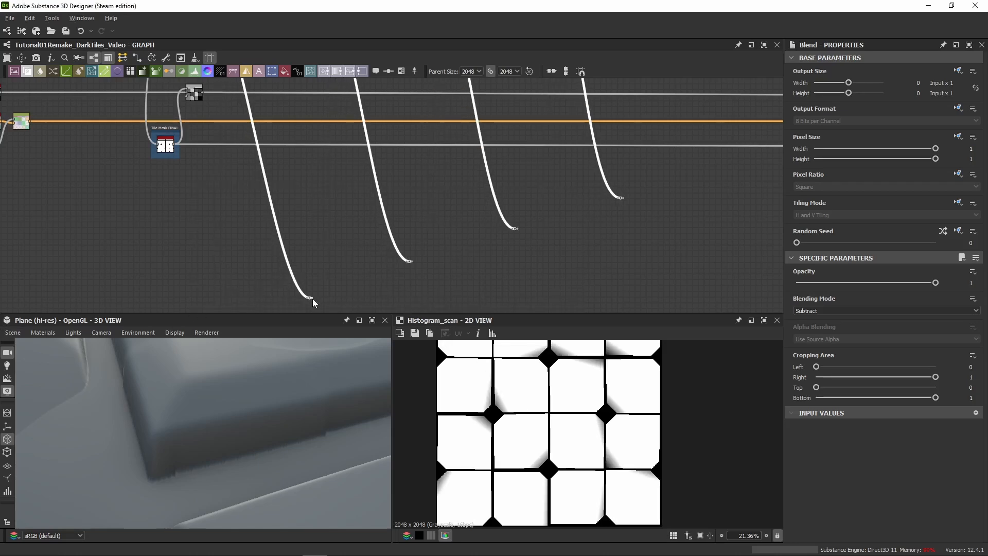
pyautogui.hotkey('ctrl', 'z')
pyautogui.moveTo(332, 259); pyautogui.dragTo(406, 261)
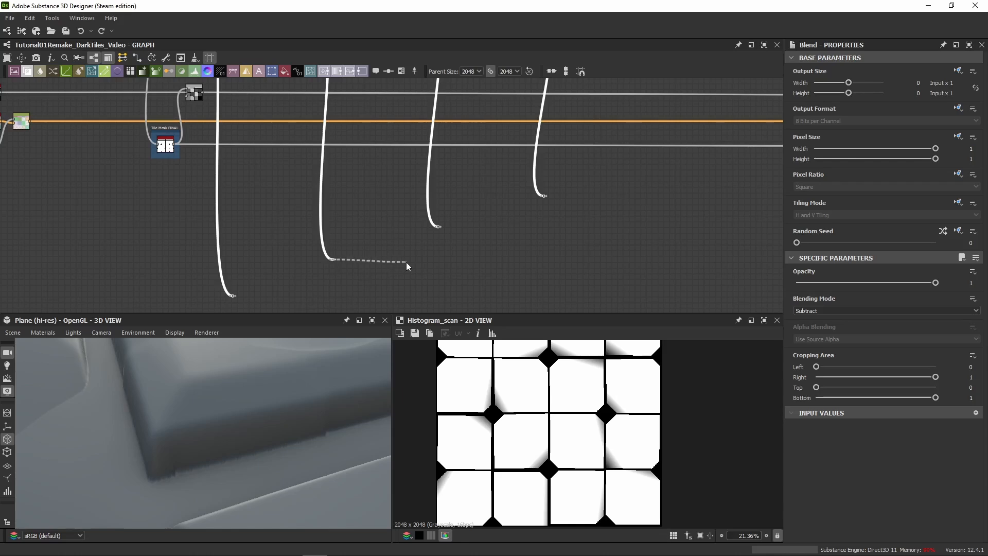
pyautogui.press('Return')
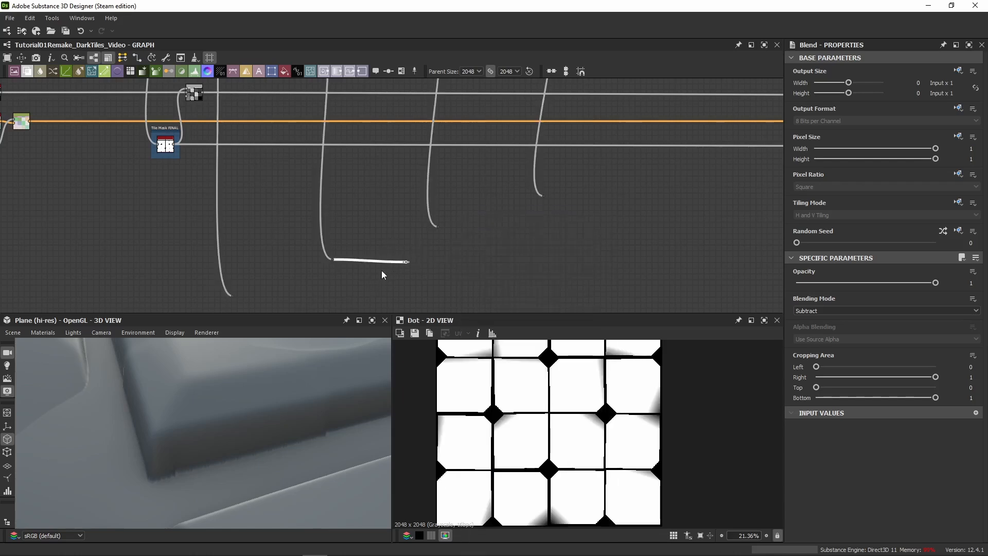
pyautogui.press('Delete')
# Extend each of the four dot nodes with a second dot further along the graph, forming near-parallel horizontal connections.
pyautogui.moveTo(233, 295); pyautogui.dragTo(668, 290)
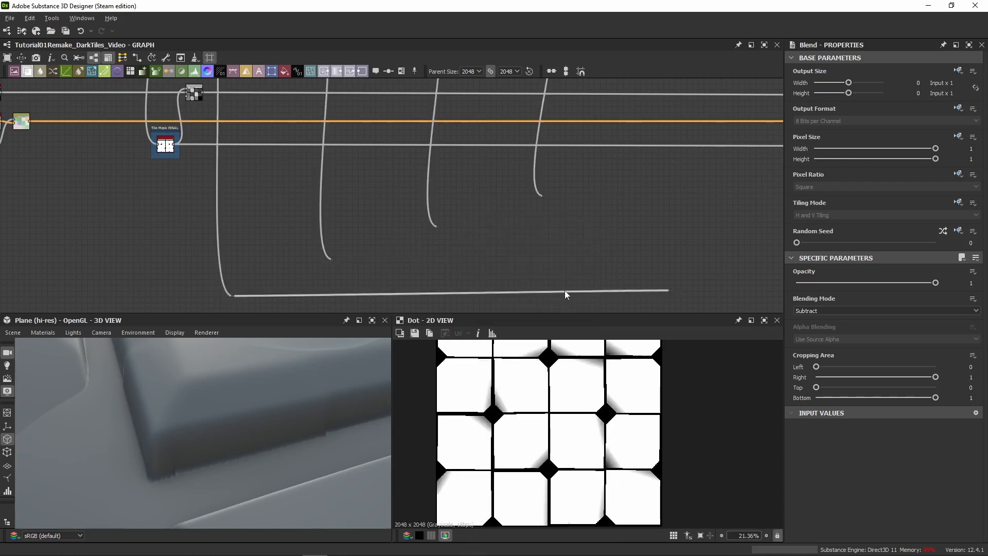
pyautogui.keyDown('alt'); pyautogui.moveTo(332, 260); pyautogui.dragTo(685, 260); pyautogui.keyUp('alt')
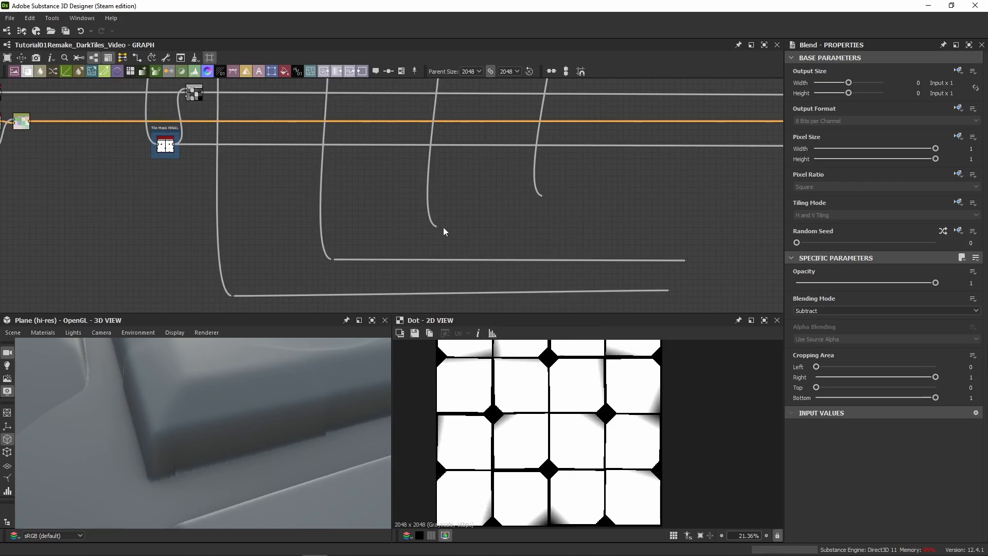
pyautogui.keyDown('alt'); pyautogui.moveTo(436, 226); pyautogui.dragTo(743, 226); pyautogui.keyUp('alt')
pyautogui.keyDown('alt'); pyautogui.moveTo(543, 195); pyautogui.dragTo(534, 171); pyautogui.keyUp('alt')
pyautogui.click(538, 168)
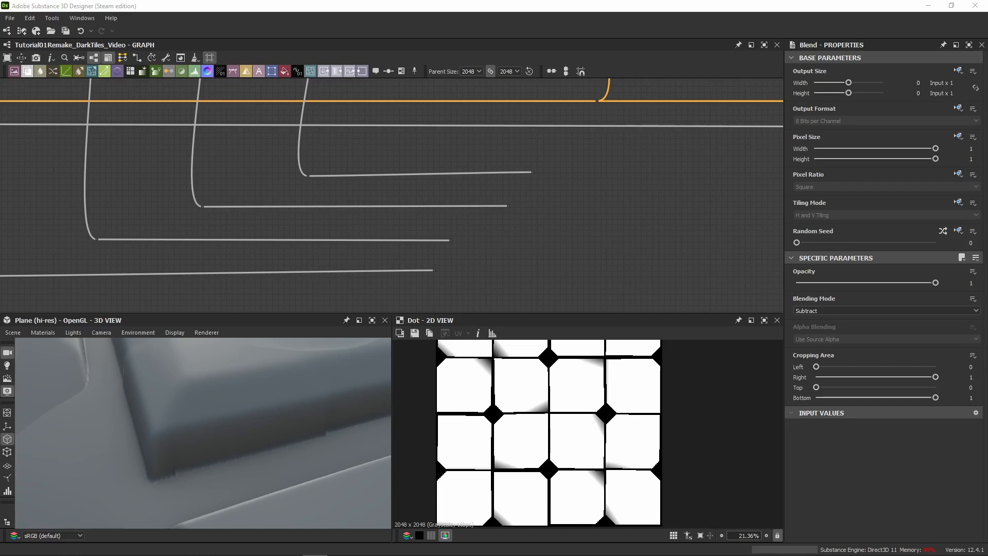
# Compare the Histogram Scan mask feeding 06 Tile Base Addition with the 05 Slanted Chipping Blend in the 2D view.
pyautogui.scroll(-5, 476, 200)
pyautogui.scroll(3, 365, 208)
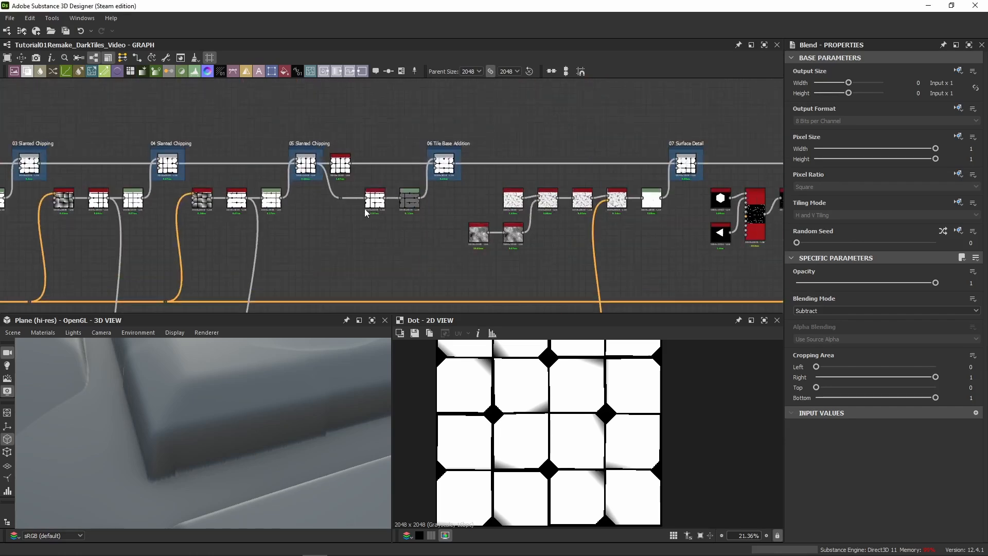
pyautogui.scroll(2, 362, 207)
pyautogui.doubleClick(383, 211)
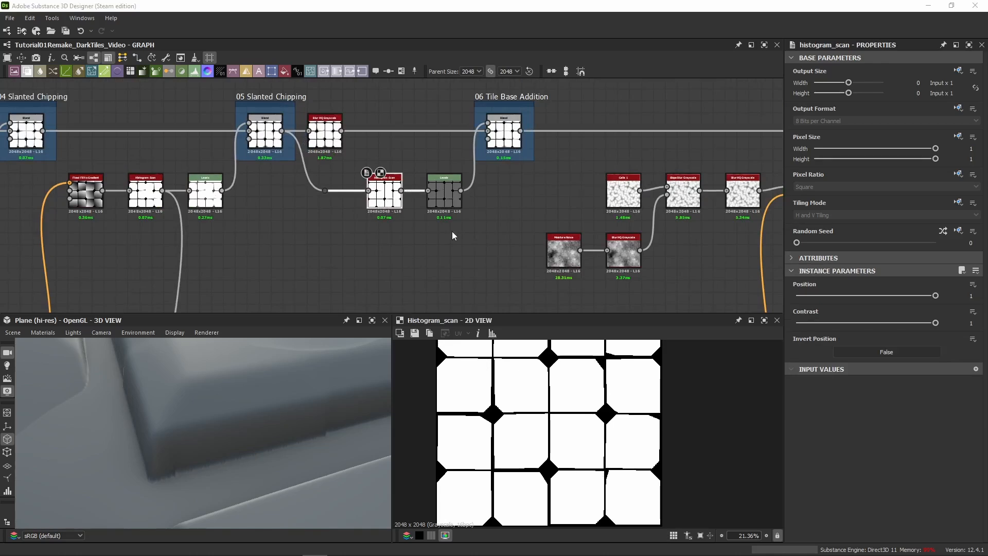
pyautogui.moveTo(452, 231); pyautogui.dragTo(400, 181, button='middle')
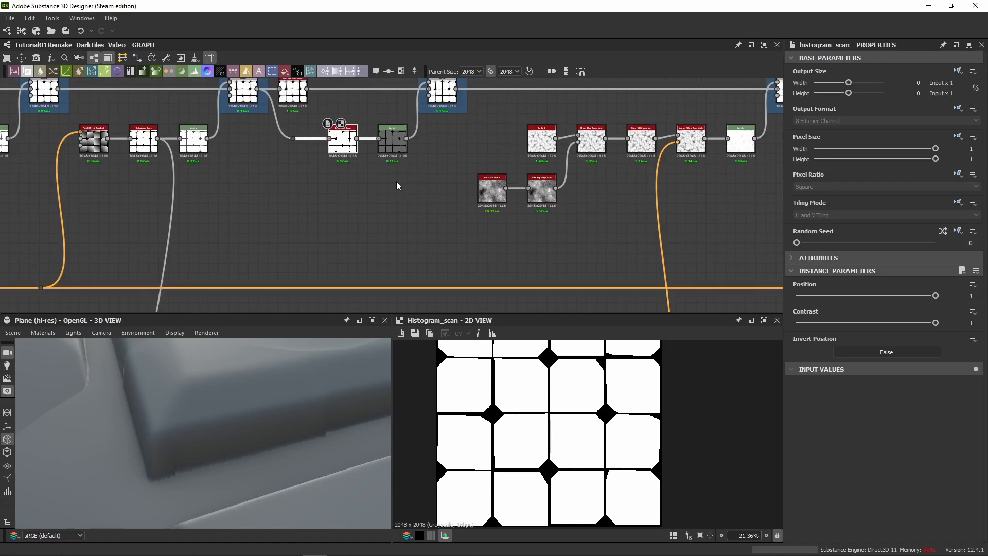
pyautogui.moveTo(342, 149); pyautogui.dragTo(354, 185, button='middle')
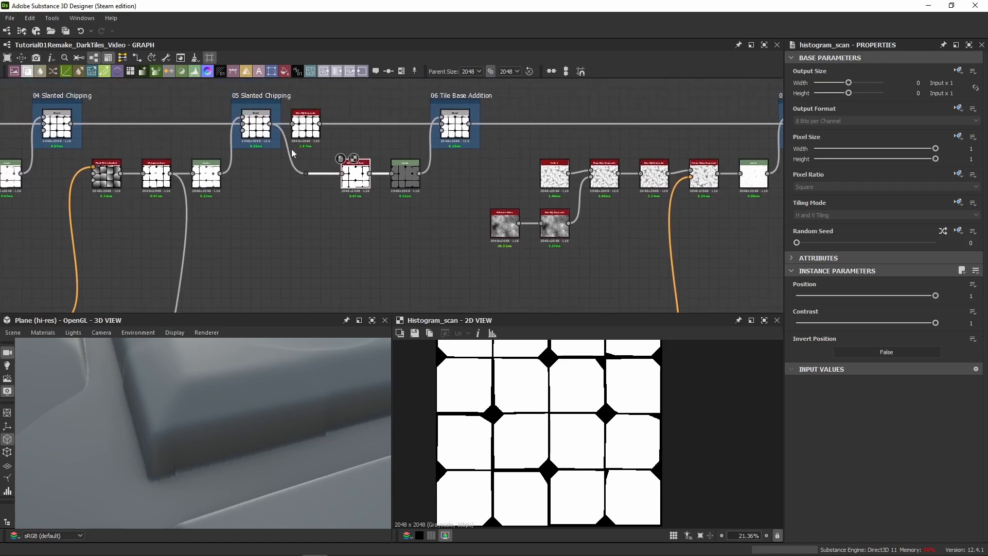
pyautogui.click(254, 128)
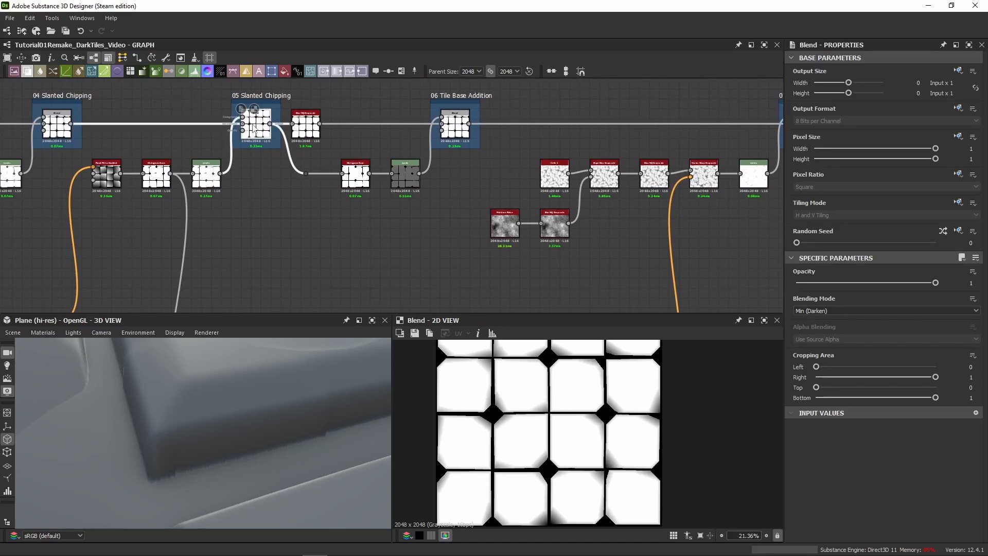
# View the Add (Linear Dodge) Blend's mask in the 2D view and look over the chipping stages up to 07 Surface Detail.
pyautogui.scroll(-3, 459, 282)
pyautogui.moveTo(0, 0); pyautogui.dragTo(0, 0)
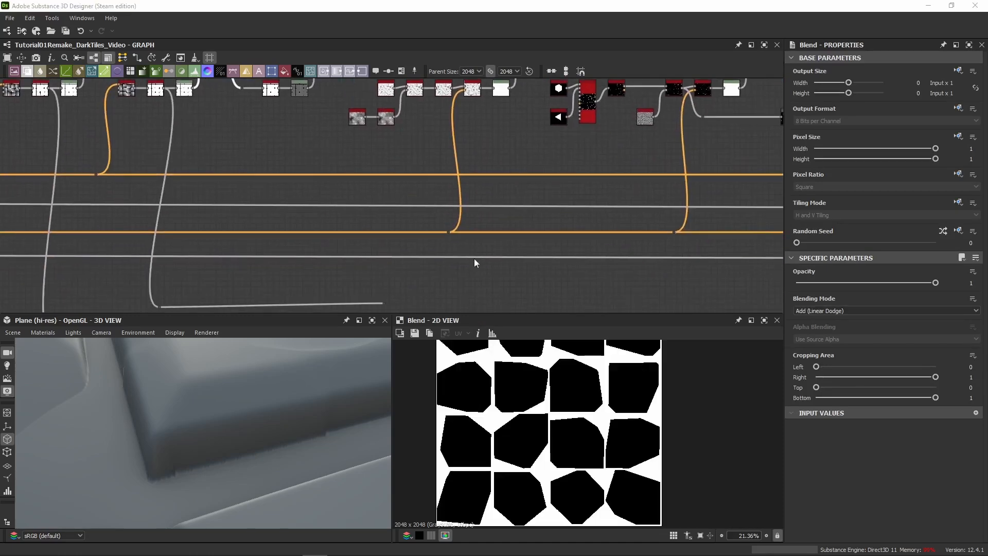
pyautogui.scroll(-5, 318, 256)
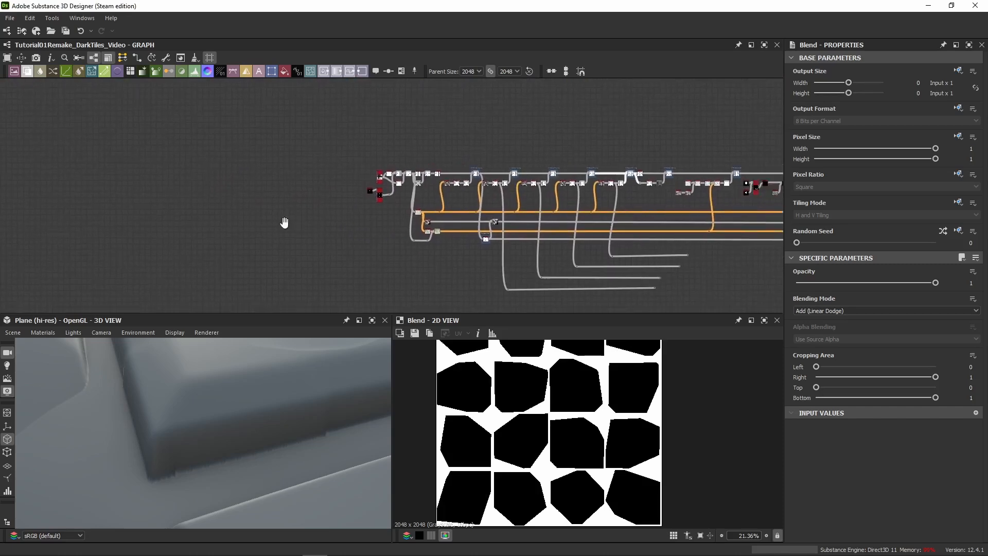
pyautogui.scroll(6, 282, 221)
pyautogui.moveTo(445, 216); pyautogui.dragTo(215, 215, button='middle')
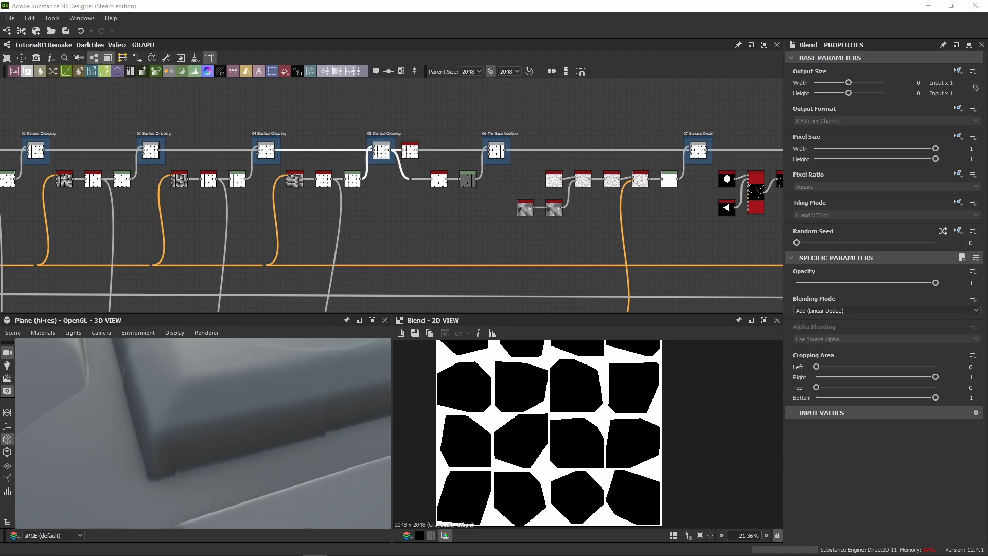
pyautogui.moveTo(493, 114); pyautogui.dragTo(475, 180, button='middle')
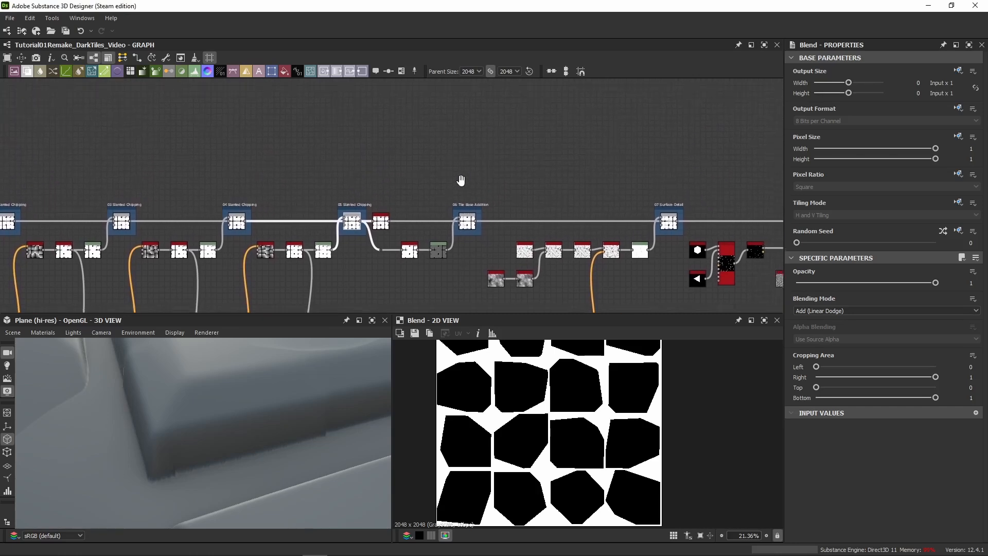
# Compare the 05 Slanted Chipping Blend with the dot on its outgoing connection in the 2D view.
pyautogui.scroll(4, 344, 199)
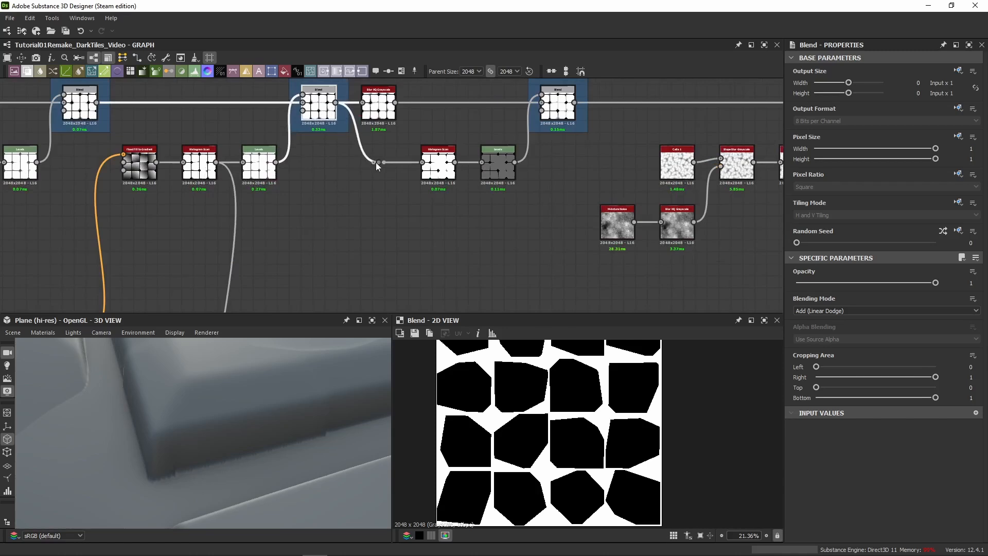
pyautogui.doubleClick(324, 114)
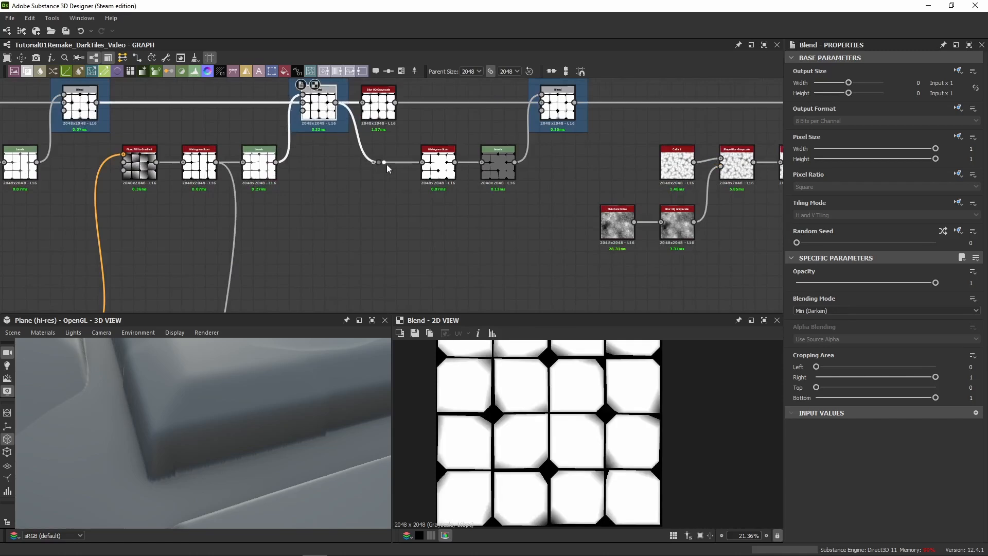
pyautogui.moveTo(381, 163); pyautogui.dragTo(410, 151)
pyautogui.scroll(-3, 391, 246)
# Align the five end dots in a vertical column and lower the second dot to level its connection.
pyautogui.moveTo(403, 113); pyautogui.dragTo(419, 268)
pyautogui.click(566, 74)
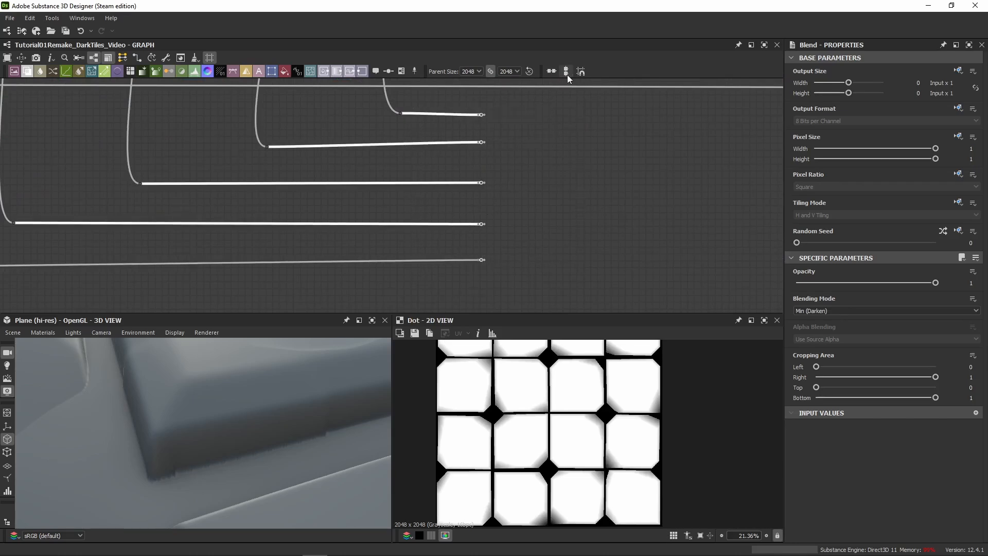
pyautogui.click(483, 141)
pyautogui.moveTo(483, 141); pyautogui.dragTo(479, 148)
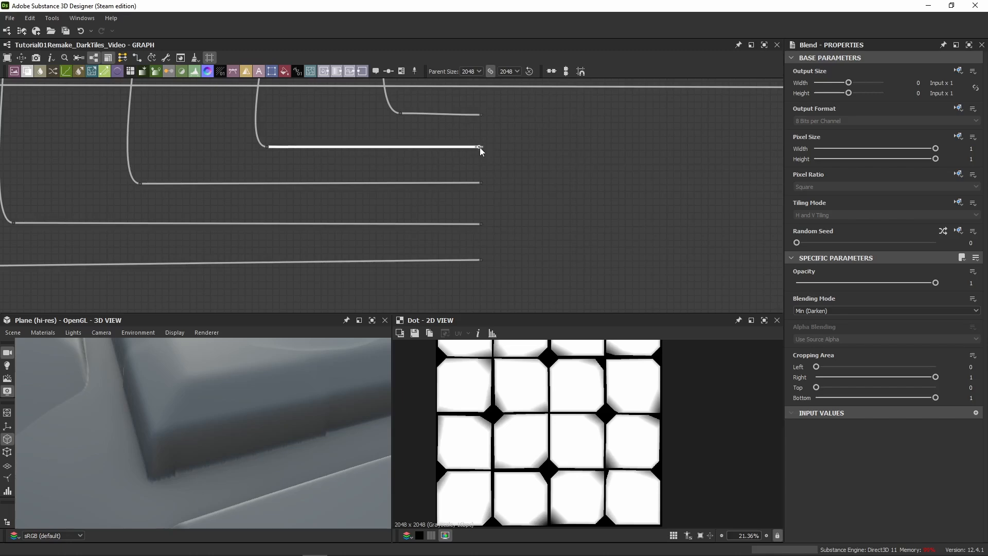
pyautogui.moveTo(503, 96); pyautogui.dragTo(480, 286)
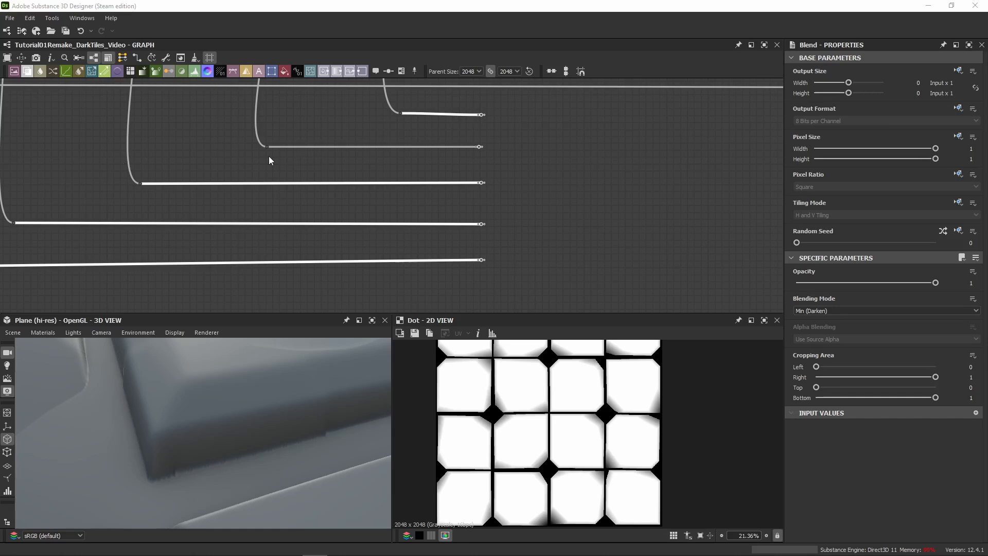
# Place a column of five Invert Grayscale nodes beside the end dots and enlarge the graph view.
pyautogui.click(567, 147)
pyautogui.hotkey('ctrl', 'v')
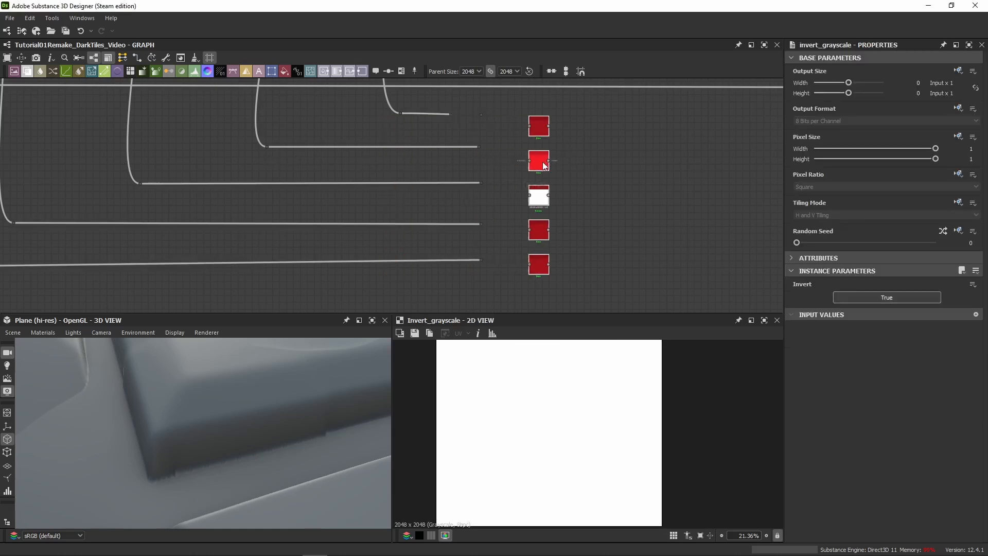
pyautogui.scroll(3, 548, 165)
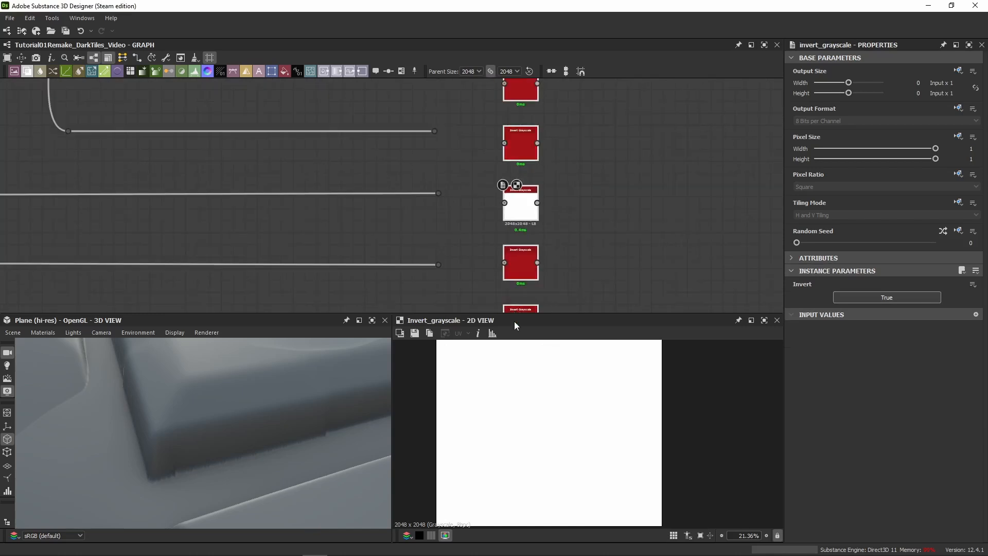
pyautogui.moveTo(514, 314); pyautogui.dragTo(514, 328)
pyautogui.scroll(-3, 459, 184)
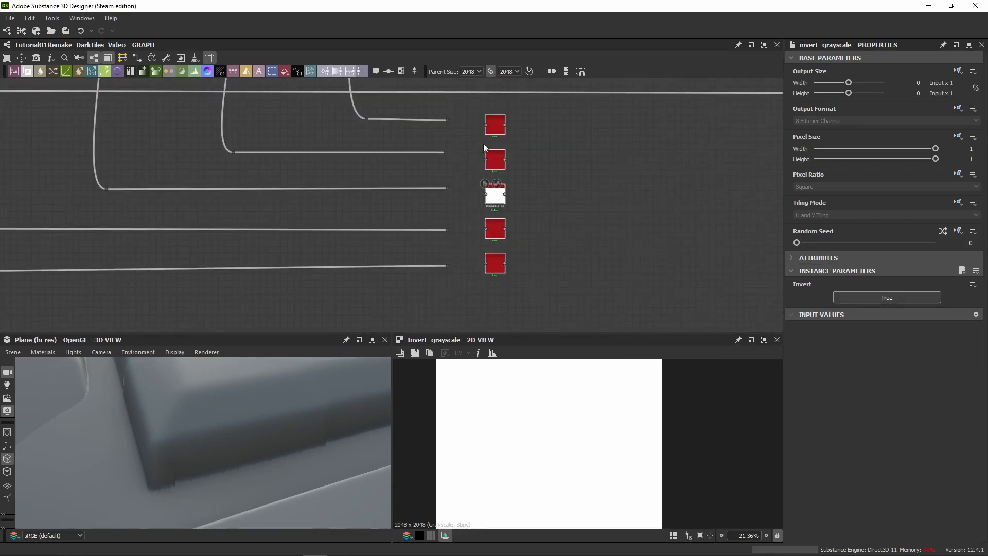
# Connect each of the five end dots to the Invert Grayscale node beside it.
pyautogui.scroll(4, 483, 143)
pyautogui.moveTo(501, 121); pyautogui.dragTo(463, 120)
pyautogui.click(429, 106)
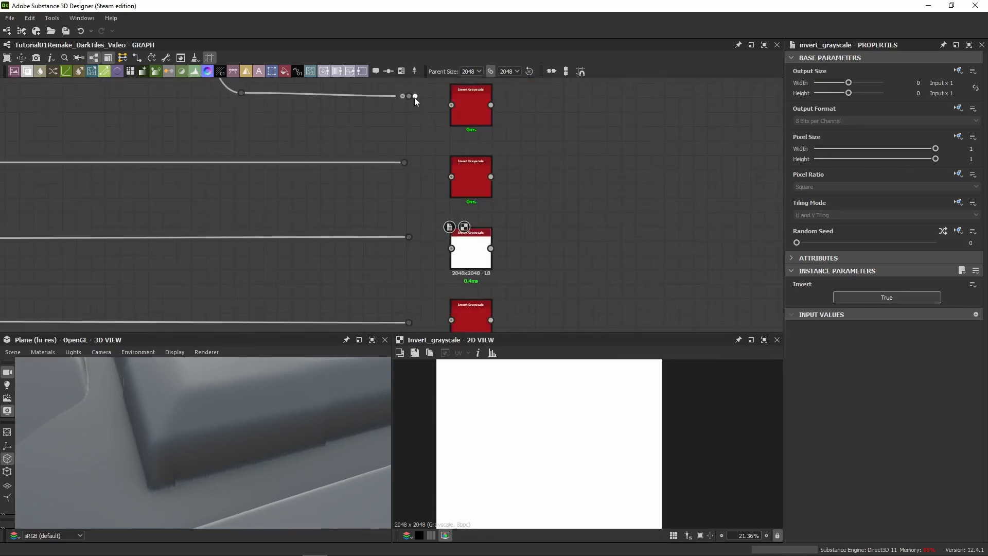
pyautogui.moveTo(415, 96); pyautogui.dragTo(451, 105)
pyautogui.moveTo(458, 176); pyautogui.dragTo(444, 134, button='middle')
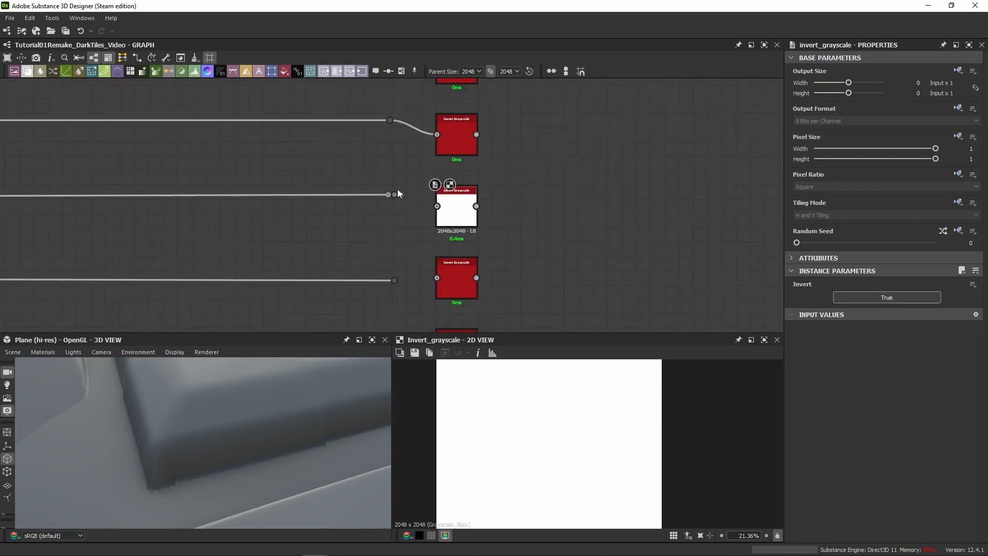
pyautogui.moveTo(395, 196); pyautogui.dragTo(437, 208)
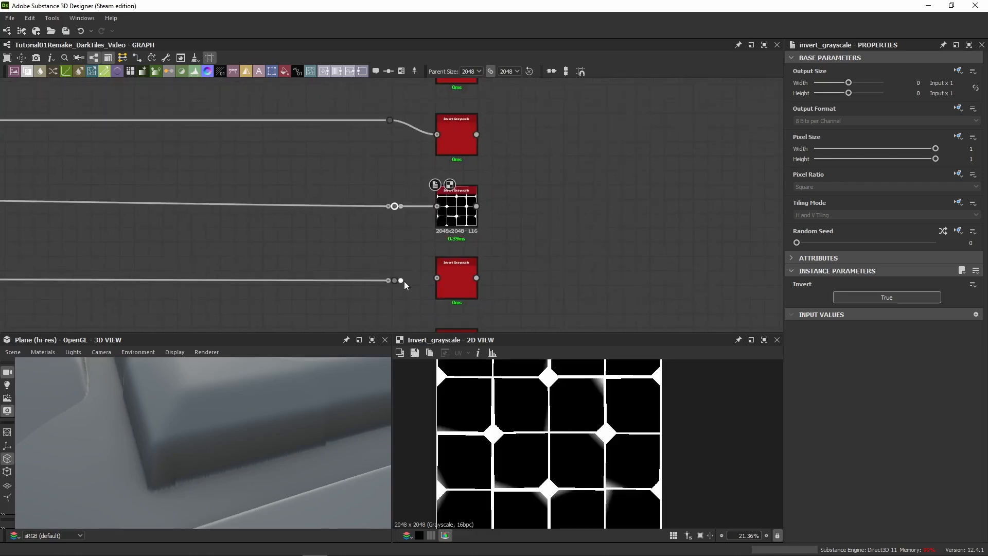
pyautogui.moveTo(401, 280); pyautogui.dragTo(437, 279)
pyautogui.moveTo(435, 280); pyautogui.dragTo(421, 196, button='middle')
pyautogui.moveTo(386, 270); pyautogui.dragTo(422, 265)
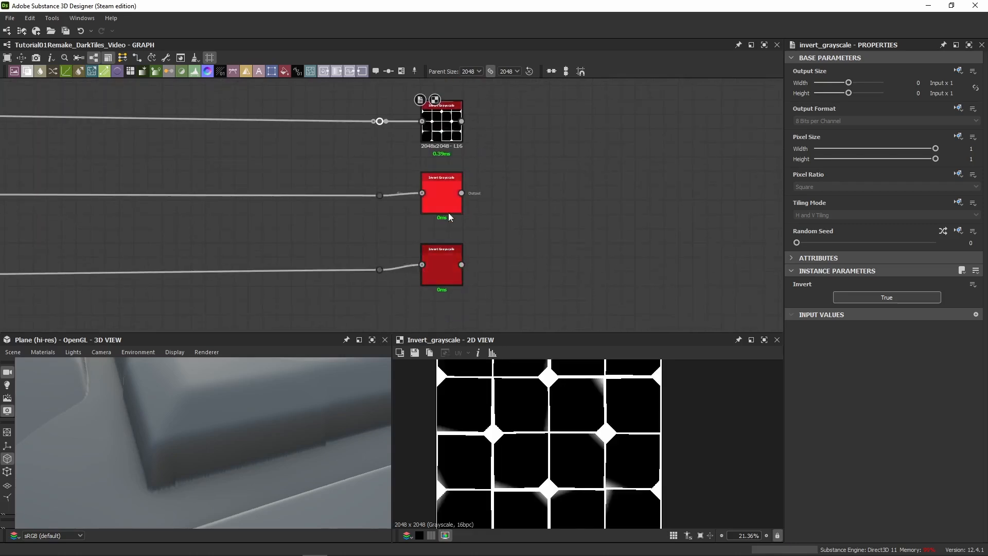
# Remove the five end dots while keeping their connections running directly into the Invert Grayscale nodes.
pyautogui.scroll(-4, 407, 186)
pyautogui.moveTo(380, 129); pyautogui.dragTo(374, 166, button='middle')
pyautogui.moveTo(356, 123); pyautogui.dragTo(385, 259)
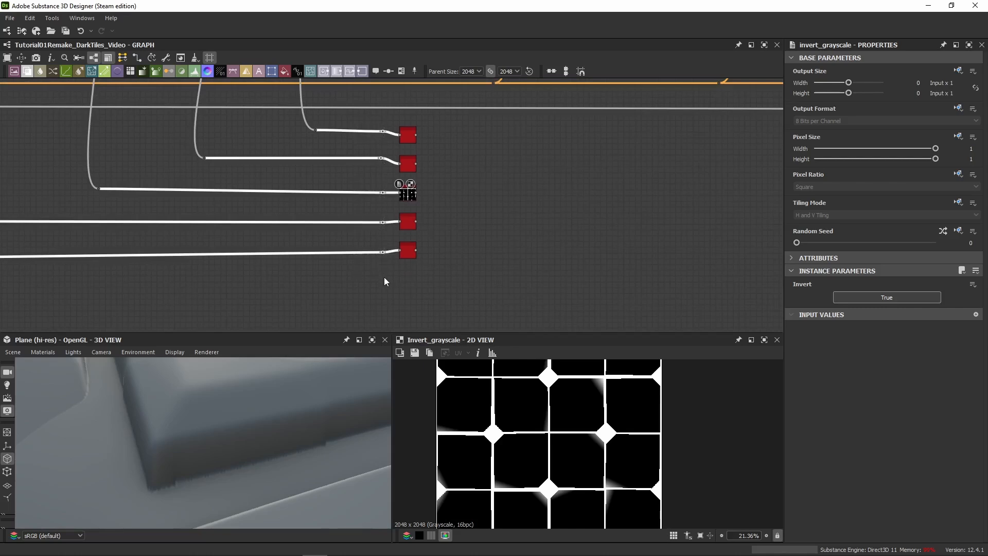
pyautogui.press('BackSpace')
# Preview the uncomputed Invert Grayscale nodes one after another in the 2D view.
pyautogui.moveTo(449, 124); pyautogui.dragTo(395, 255)
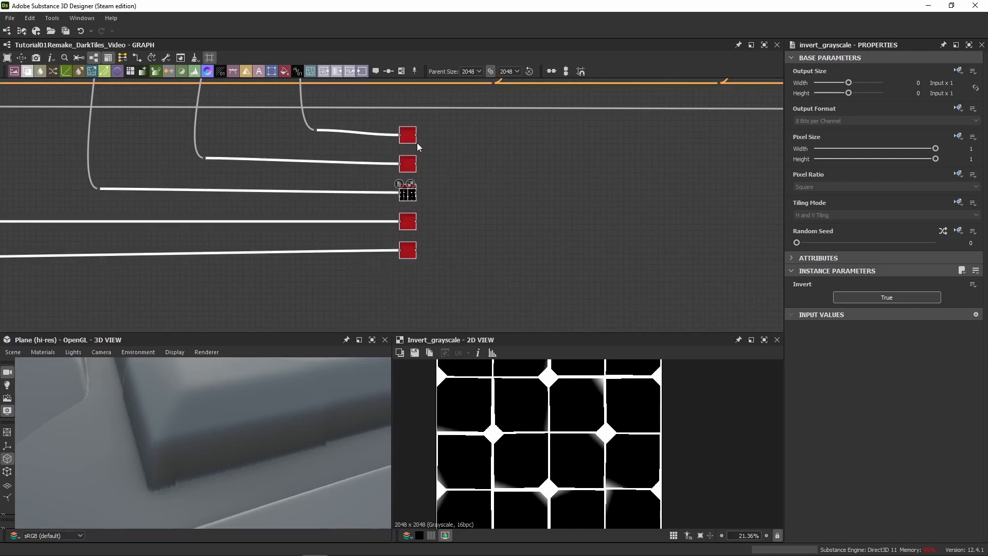
pyautogui.doubleClick(412, 140)
pyautogui.doubleClick(404, 166)
pyautogui.doubleClick(401, 225)
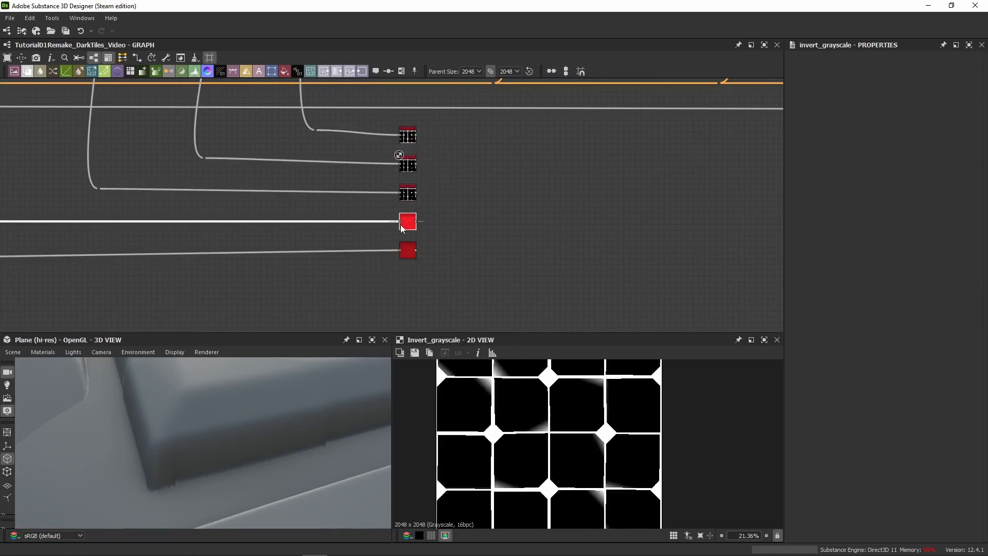
pyautogui.doubleClick(407, 251)
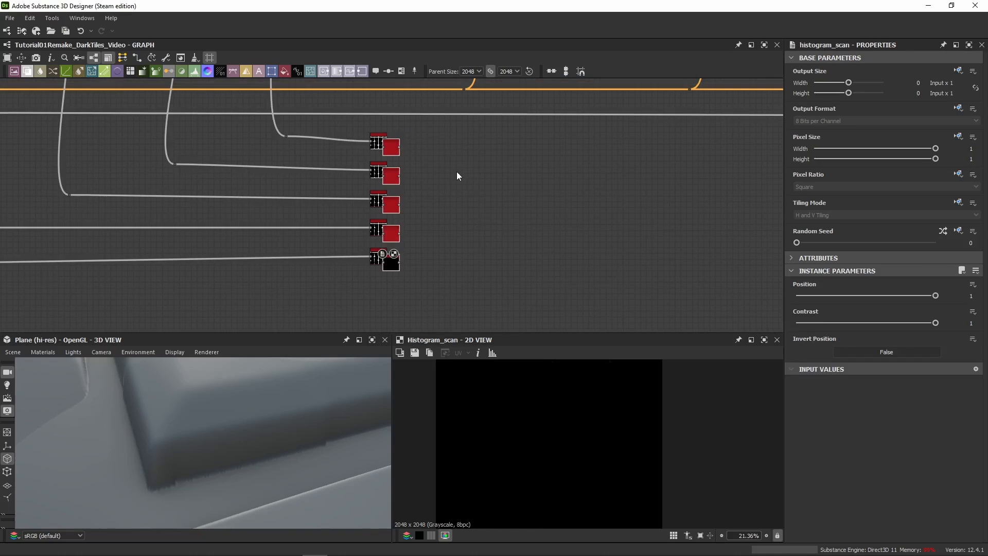
# Place a column of five Histogram Scans beside the Invert Grayscale nodes and connect each inverted mask to its own scan.
pyautogui.scroll(3, 411, 172)
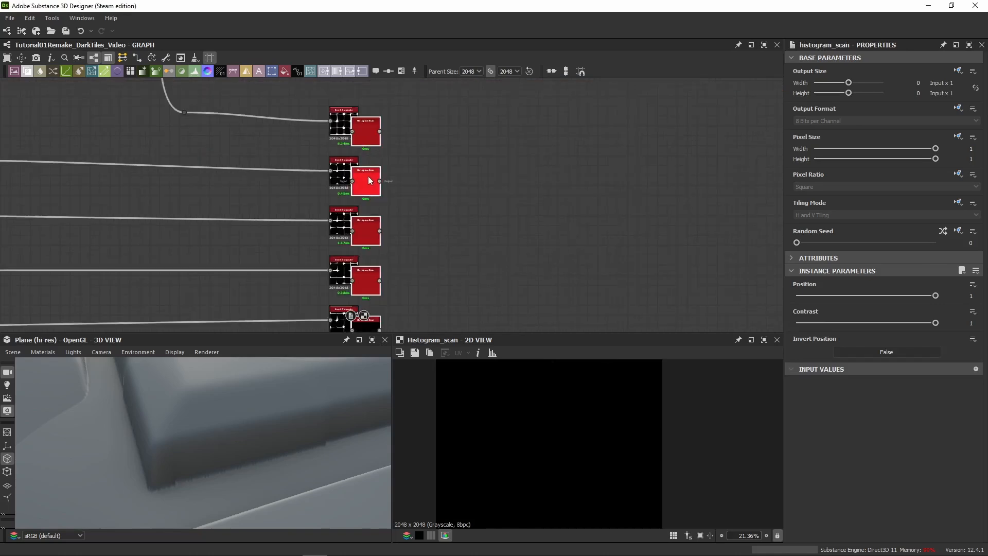
pyautogui.moveTo(368, 176); pyautogui.dragTo(394, 166)
pyautogui.scroll(2, 376, 169)
pyautogui.moveTo(342, 114); pyautogui.dragTo(384, 114)
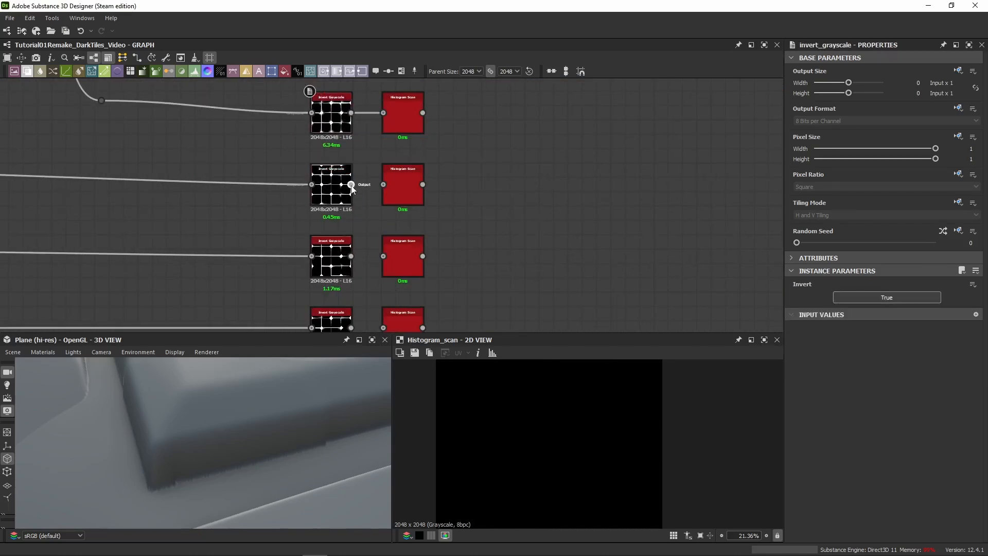
pyautogui.moveTo(351, 184); pyautogui.dragTo(383, 185)
pyautogui.moveTo(379, 224); pyautogui.dragTo(374, 160, button='middle')
pyautogui.moveTo(348, 194); pyautogui.dragTo(377, 193)
pyautogui.moveTo(362, 219); pyautogui.dragTo(359, 157, button='middle')
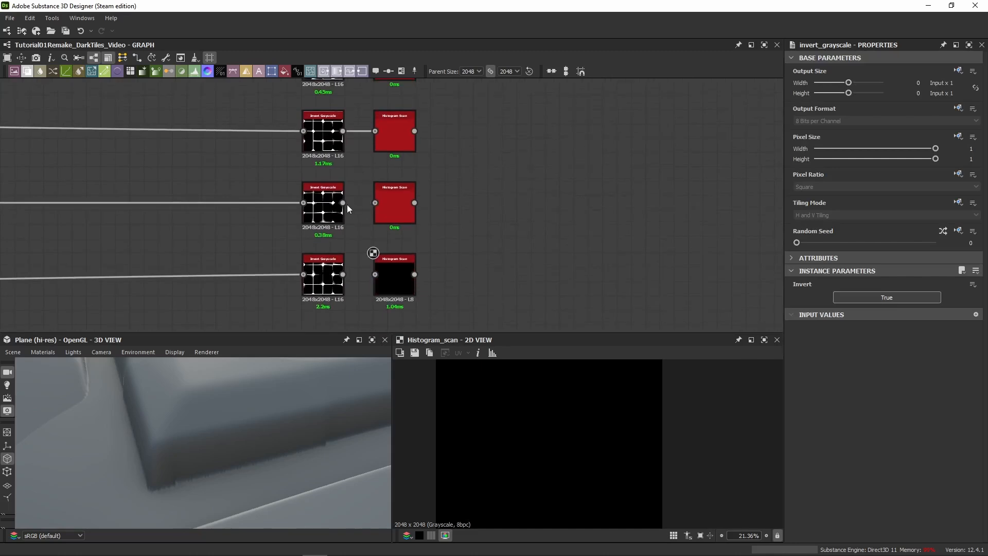
pyautogui.moveTo(343, 203); pyautogui.dragTo(375, 204)
pyautogui.moveTo(344, 274); pyautogui.dragTo(375, 274)
# Set the topmost Histogram Scan's Contrast to 1 and check the Position and Contrast of the four scans below it.
pyautogui.moveTo(478, 185); pyautogui.dragTo(476, 307, button='middle')
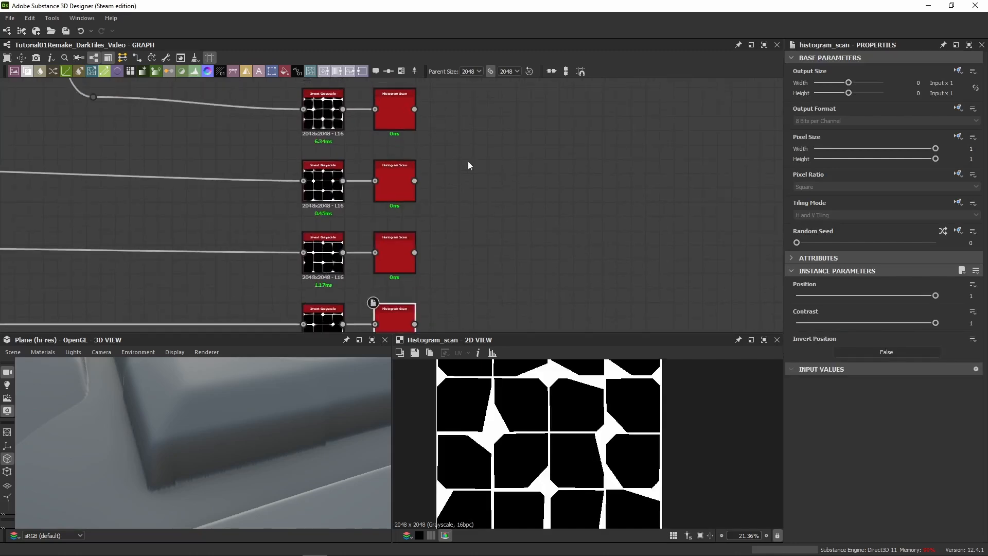
pyautogui.click(395, 111)
pyautogui.moveTo(515, 196); pyautogui.dragTo(462, 162, button='middle')
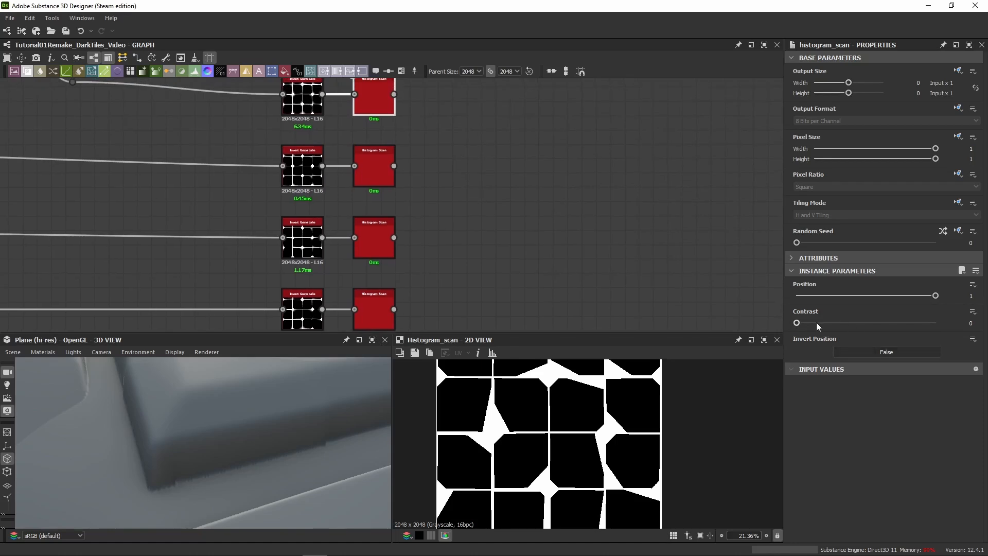
pyautogui.moveTo(815, 323); pyautogui.dragTo(963, 324)
pyautogui.click(371, 178)
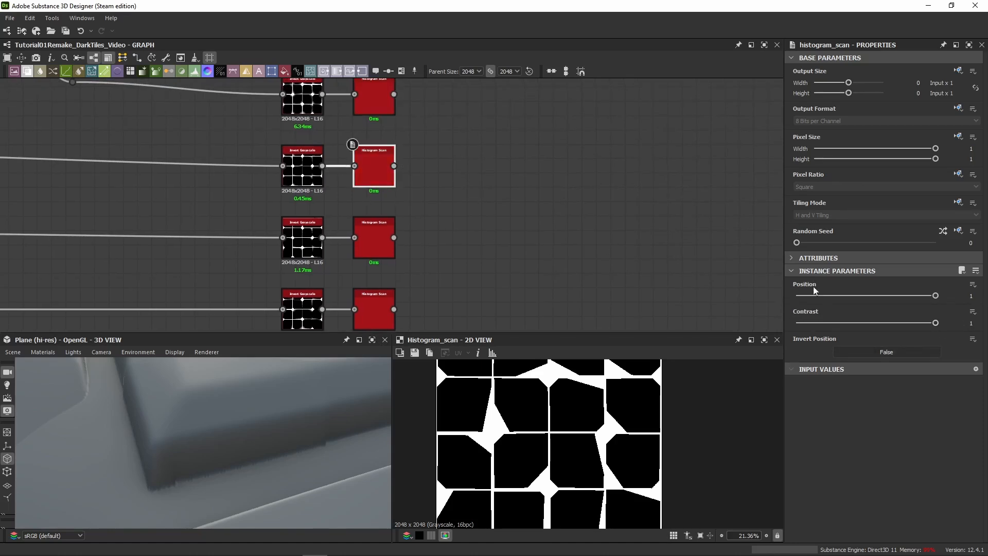
pyautogui.click(378, 235)
pyautogui.moveTo(454, 243); pyautogui.dragTo(454, 168, button='middle')
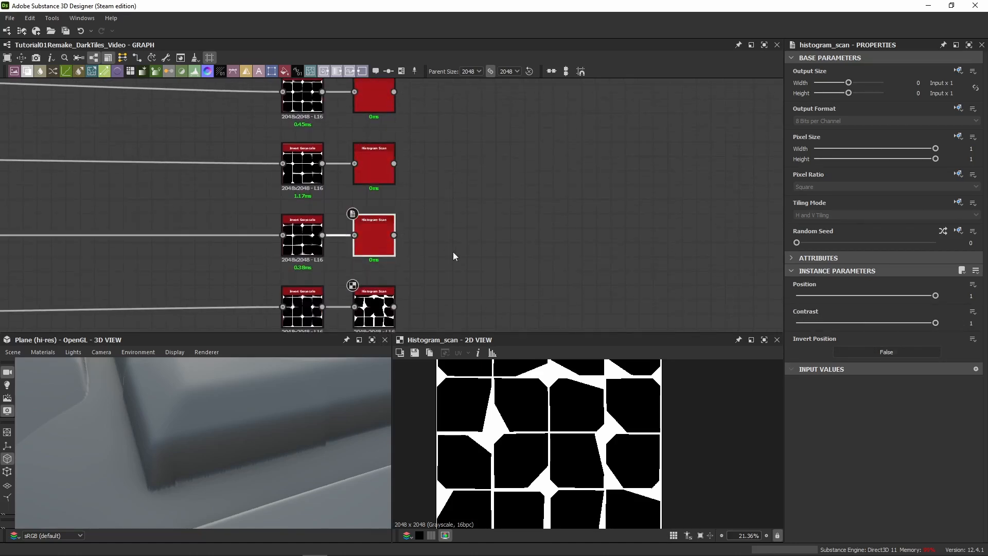
pyautogui.moveTo(455, 256); pyautogui.dragTo(448, 185, button='middle')
pyautogui.click(360, 231)
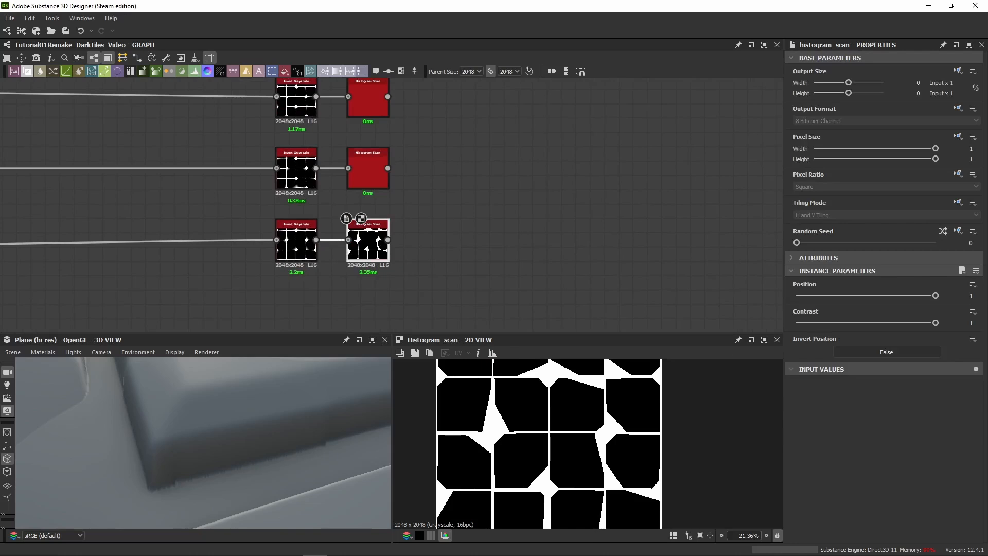
# Add a Blend node in Subtract mode beside the topmost Histogram Scan and connect the scan to its background input.
pyautogui.moveTo(464, 99); pyautogui.dragTo(438, 305, button='middle')
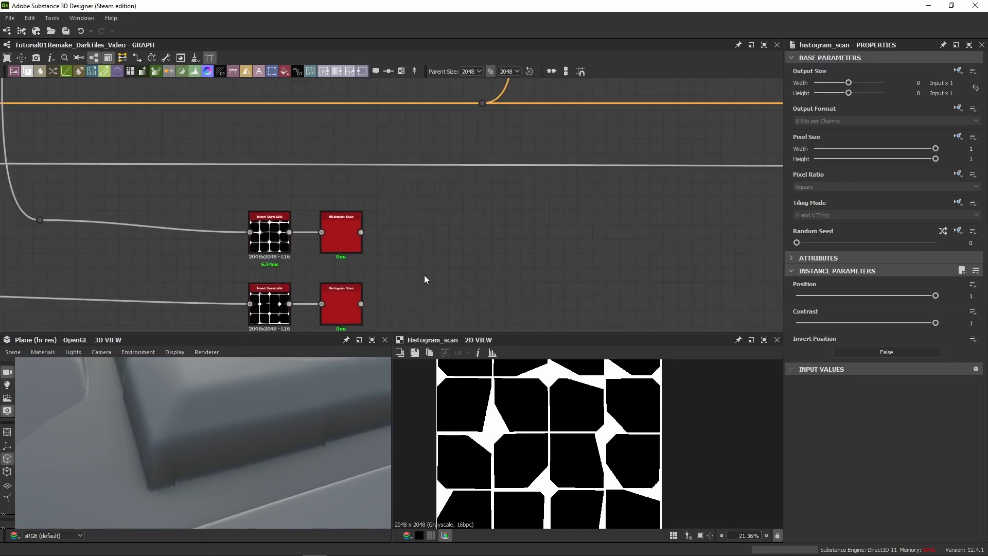
pyautogui.scroll(3, 404, 239)
pyautogui.press('space')
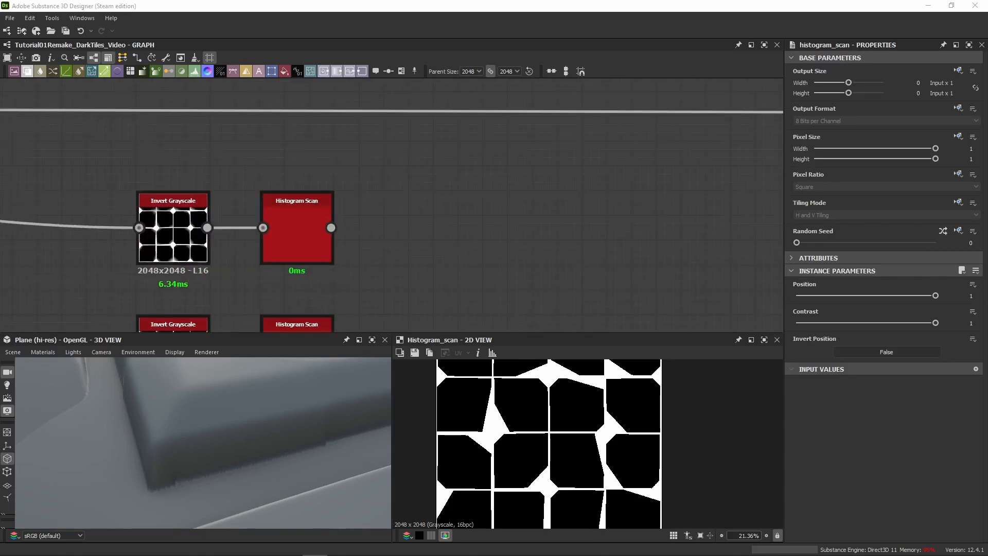
pyautogui.click(453, 230)
pyautogui.moveTo(420, 217); pyautogui.dragTo(548, 241)
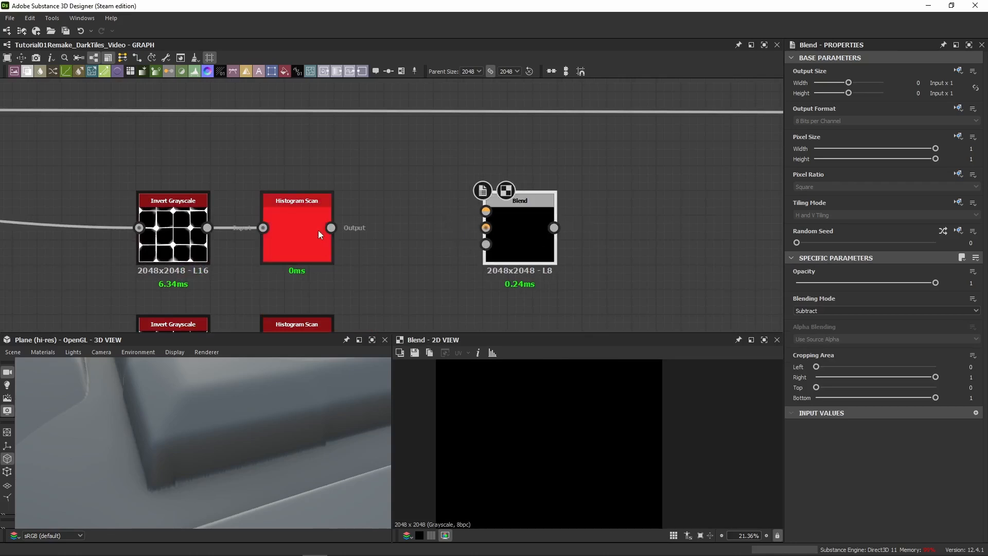
pyautogui.moveTo(330, 227); pyautogui.dragTo(486, 227)
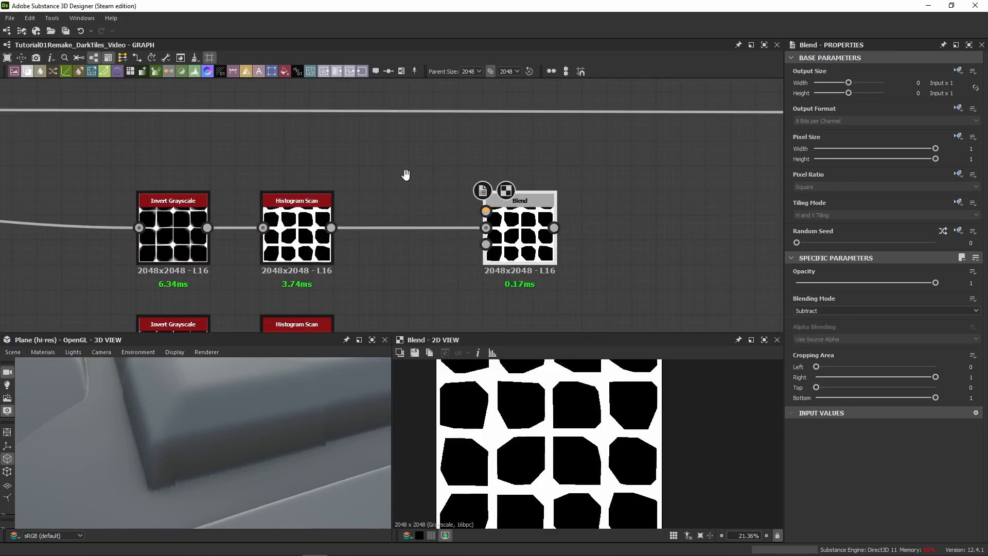
# Examine the tile mask carried by the long connection above the Blend and trace it back to Tile Mask FINAL.
pyautogui.moveTo(315, 176); pyautogui.dragTo(321, 209, button='middle')
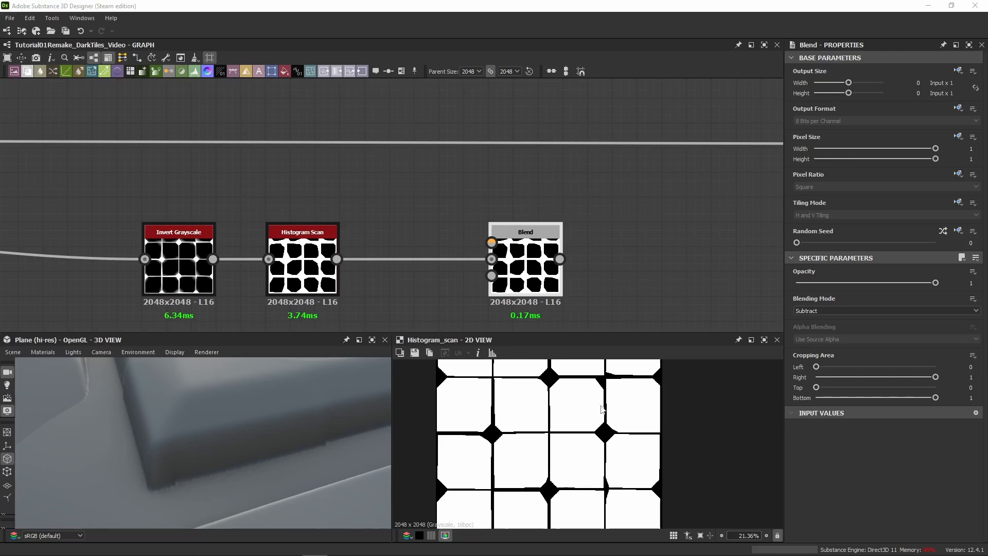
pyautogui.scroll(-4, 602, 409)
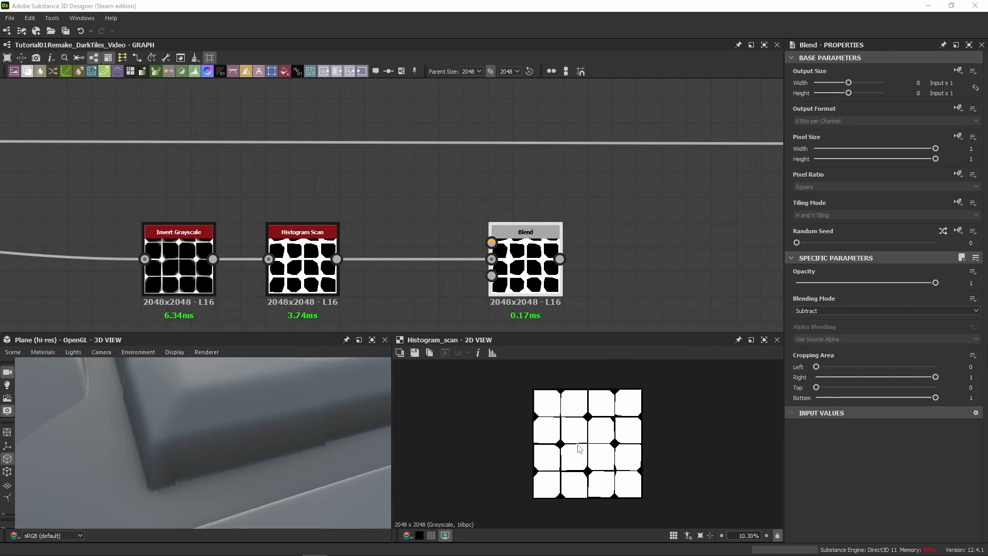
pyautogui.scroll(6, 578, 445)
pyautogui.scroll(-4, 624, 439)
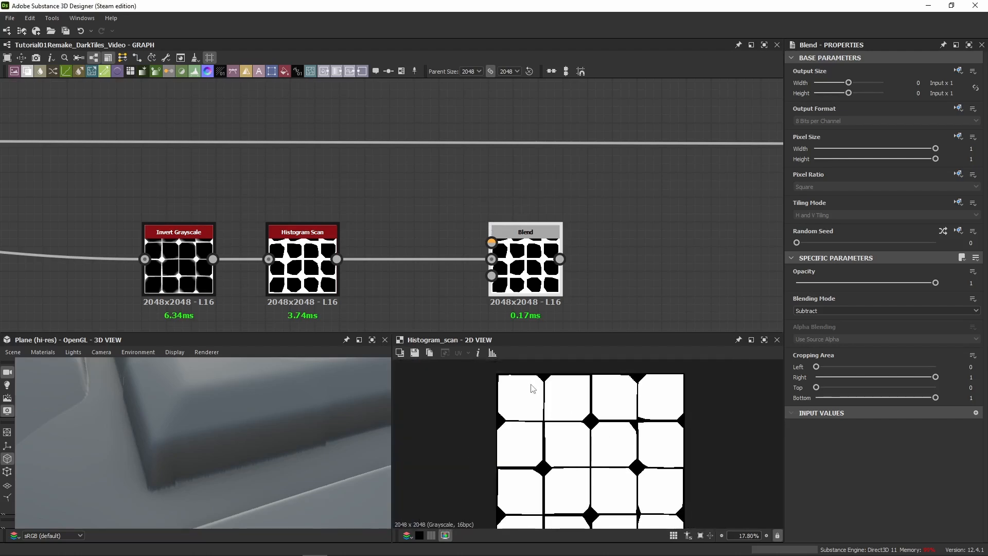
pyautogui.scroll(-6, 399, 153)
pyautogui.moveTo(348, 145); pyautogui.dragTo(667, 194, button='middle')
pyautogui.moveTo(67, 226); pyautogui.dragTo(386, 233, button='middle')
pyautogui.moveTo(167, 209); pyautogui.dragTo(260, 214, button='middle')
pyautogui.scroll(5, 257, 214)
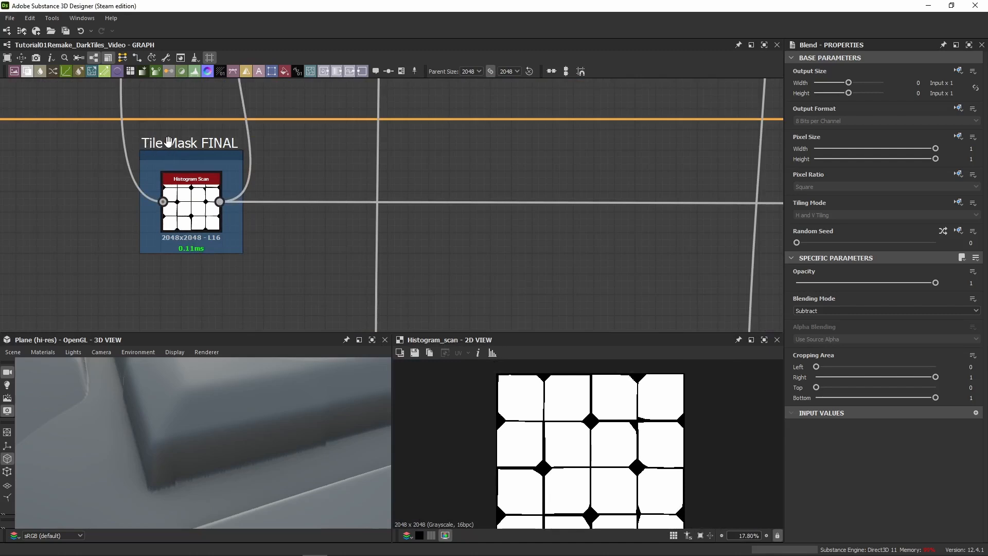
# Insert a dot node on the Tile Mask FINAL connection above the topmost Histogram Scan.
pyautogui.scroll(-3, 452, 219)
pyautogui.moveTo(453, 222); pyautogui.dragTo(231, 229, button='middle')
pyautogui.moveTo(777, 229); pyautogui.dragTo(247, 185, button='middle')
pyautogui.moveTo(772, 186); pyautogui.dragTo(344, 177, button='middle')
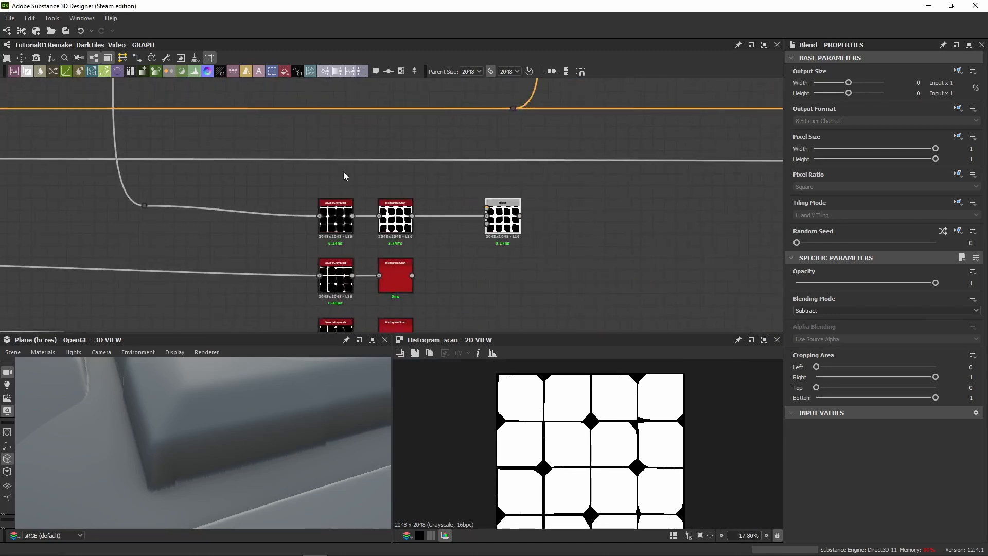
pyautogui.scroll(3, 400, 179)
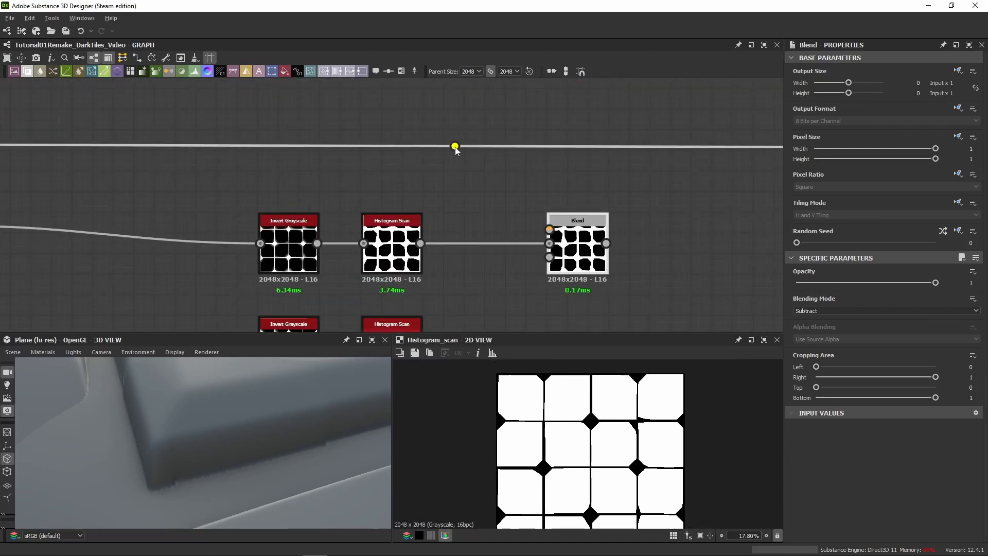
pyautogui.keyDown('alt'); pyautogui.click(396, 147); pyautogui.keyUp('alt')
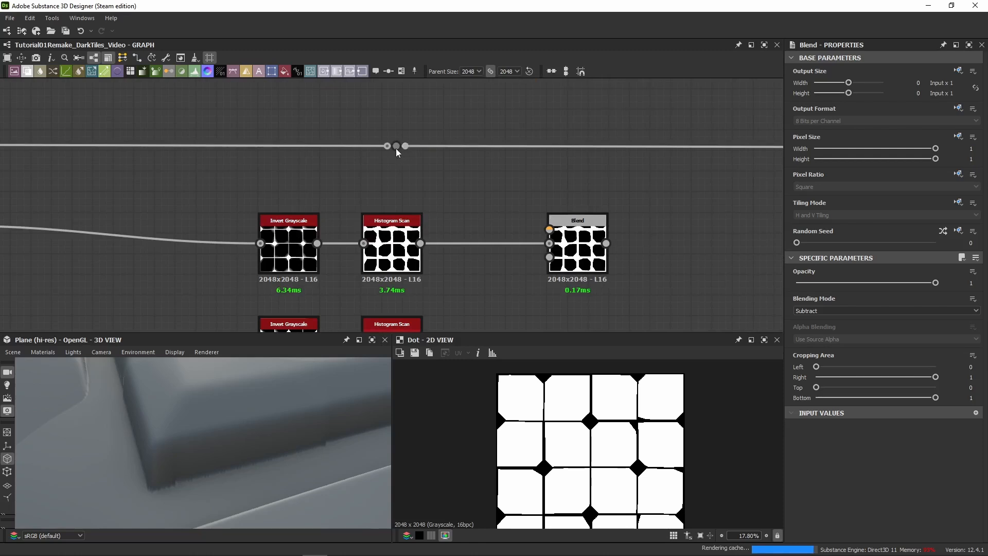
# Add an Invert Grayscale node fed from the Tile Mask FINAL dot, connect it to the Subtract Blend's foreground input and preview the Blend.
pyautogui.moveTo(396, 149)
pyautogui.mouseDown()
pyautogui.moveTo(390, 132)
pyautogui.moveTo(392, 143)
pyautogui.mouseUp()
pyautogui.scroll(-2, 582, 205)
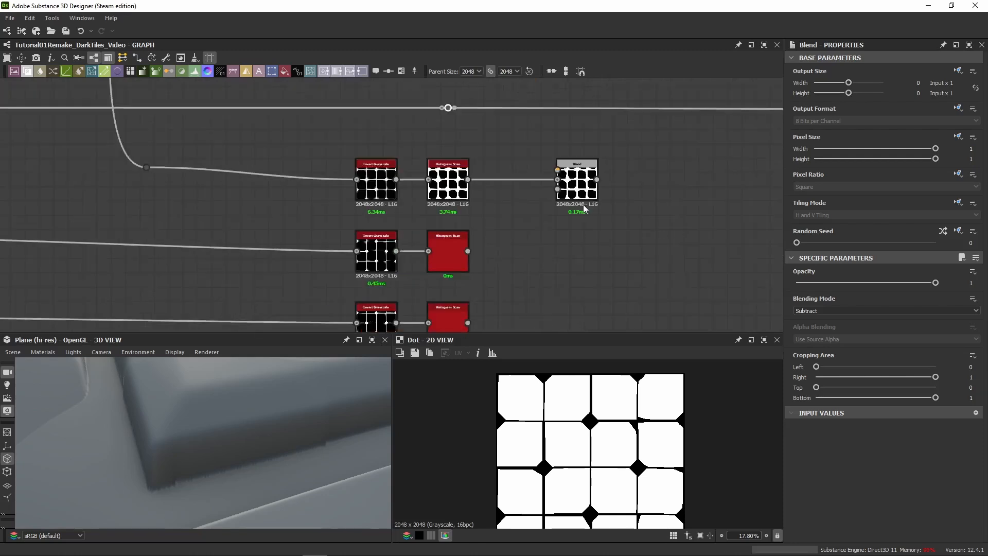
pyautogui.scroll(-2, 582, 205)
pyautogui.scroll(3, 610, 171)
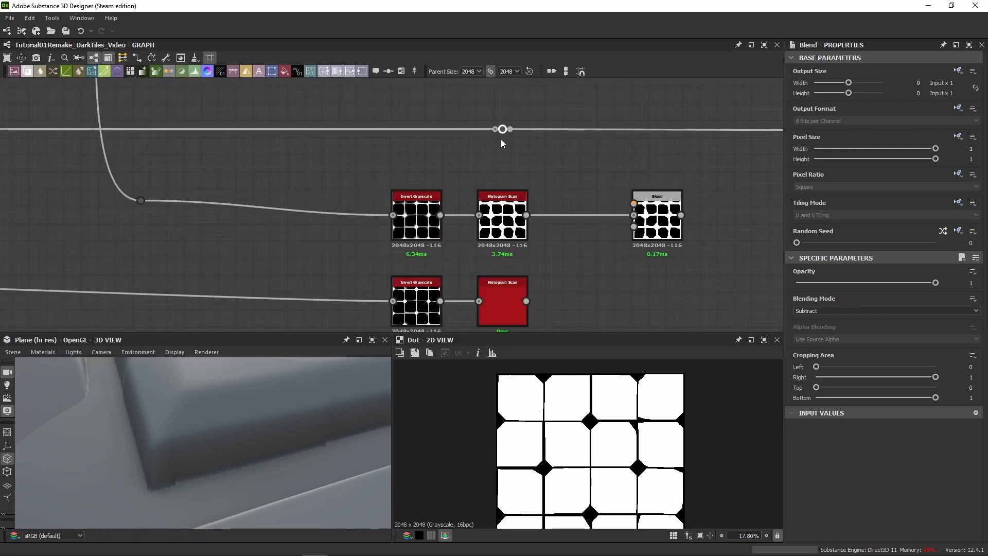
pyautogui.moveTo(548, 162); pyautogui.dragTo(551, 164)
pyautogui.write('invert')
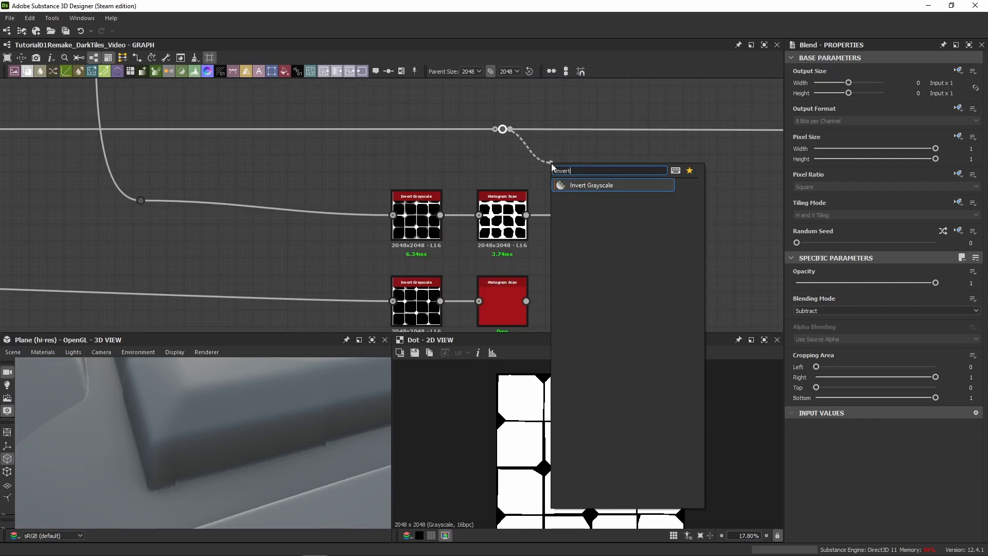
pyautogui.press('Return')
pyautogui.scroll(3, 608, 228)
pyautogui.moveTo(585, 116); pyautogui.dragTo(651, 185)
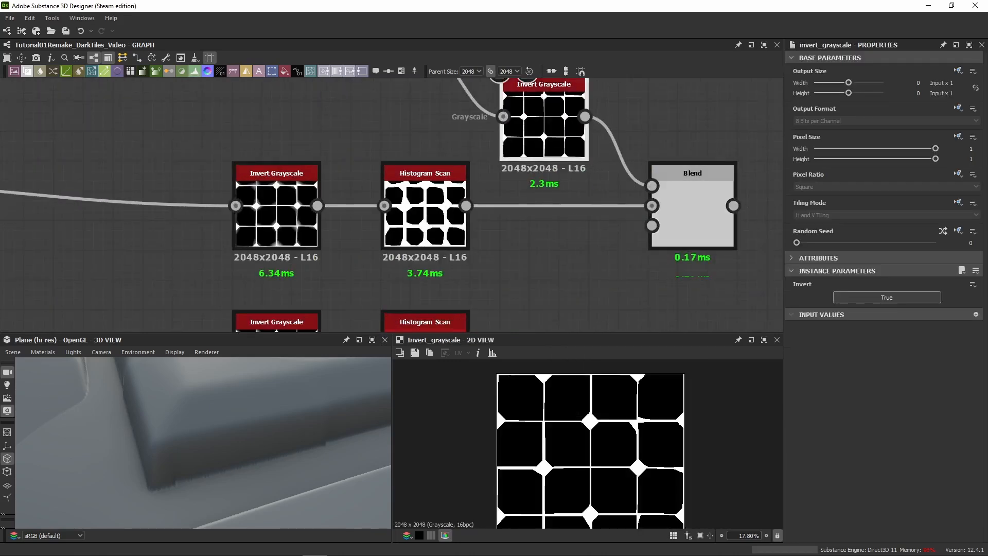
pyautogui.doubleClick(701, 229)
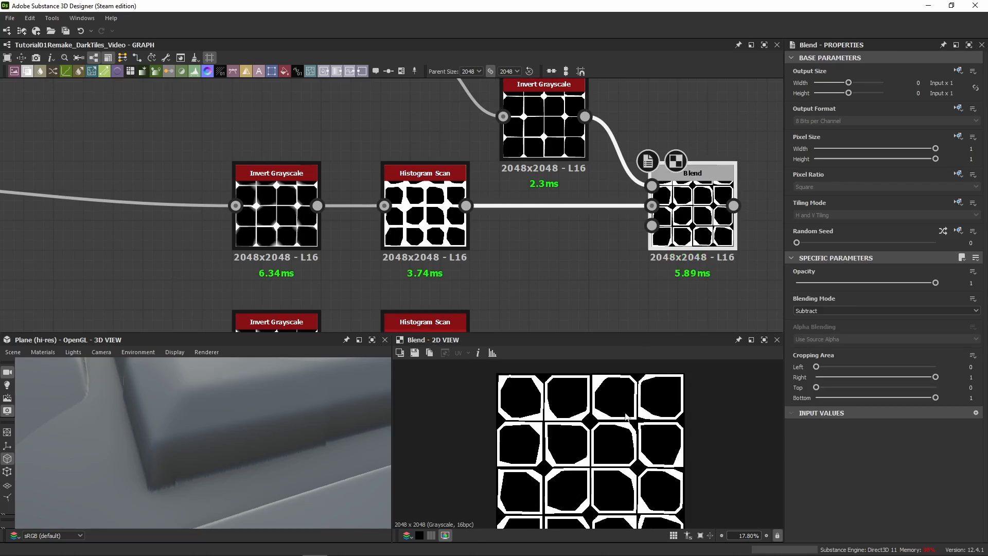
pyautogui.scroll(-1, 581, 436)
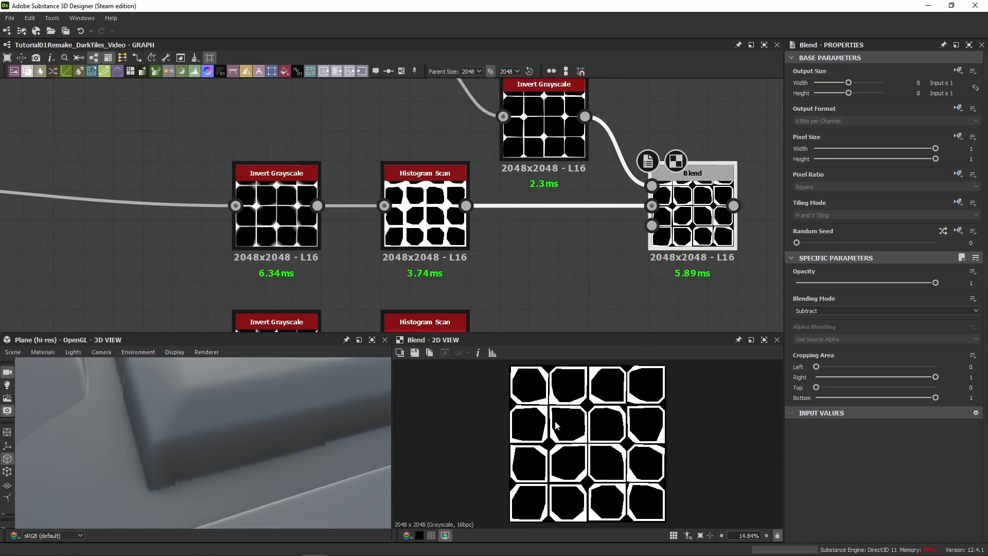
# Compare the outputs of the topmost Histogram Scan, both Invert Grayscale nodes and the Subtract Blend.
pyautogui.doubleClick(425, 216)
pyautogui.doubleClick(303, 232)
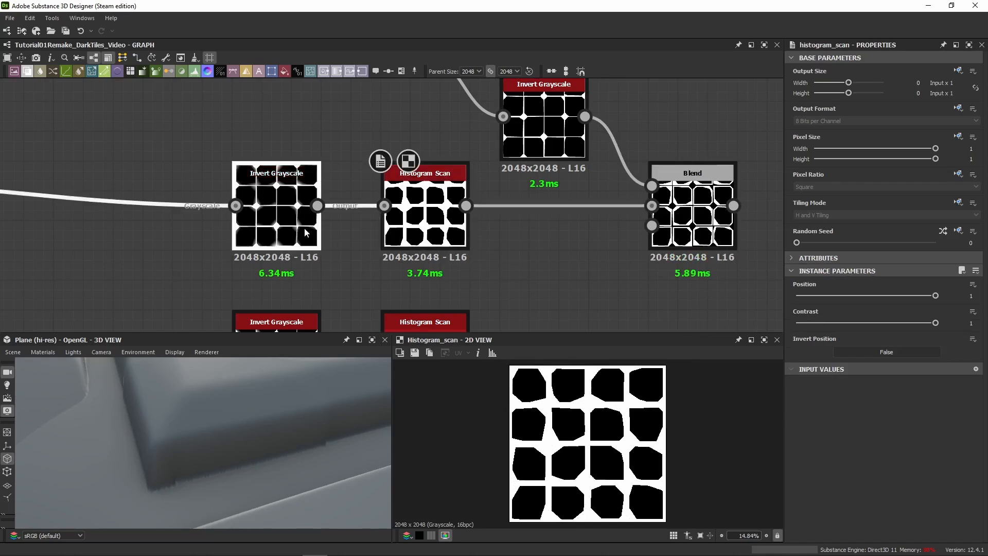
pyautogui.click(442, 221)
pyautogui.doubleClick(557, 118)
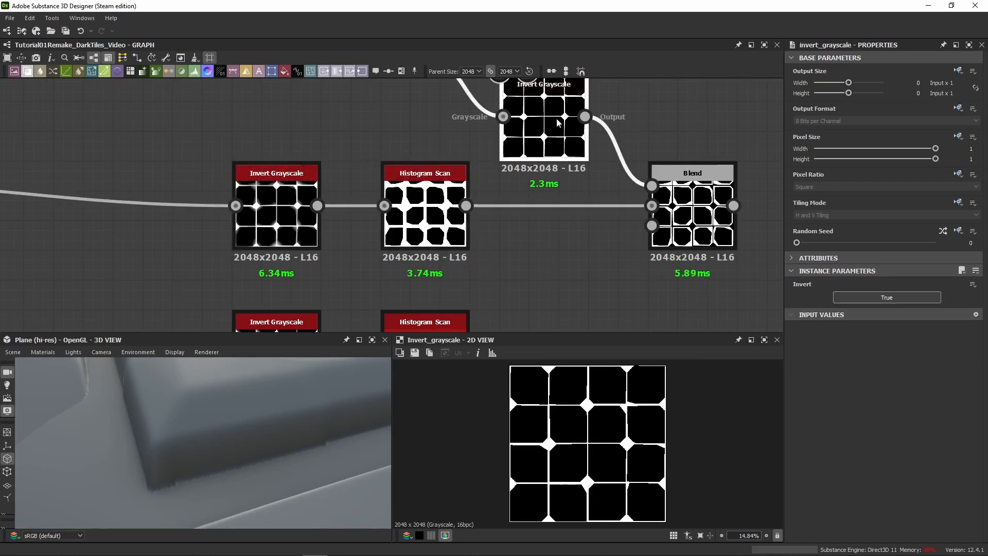
pyautogui.moveTo(560, 117); pyautogui.dragTo(518, 210, button='middle')
pyautogui.click(651, 307)
pyautogui.doubleClick(651, 307)
pyautogui.moveTo(651, 306); pyautogui.dragTo(628, 252, button='middle')
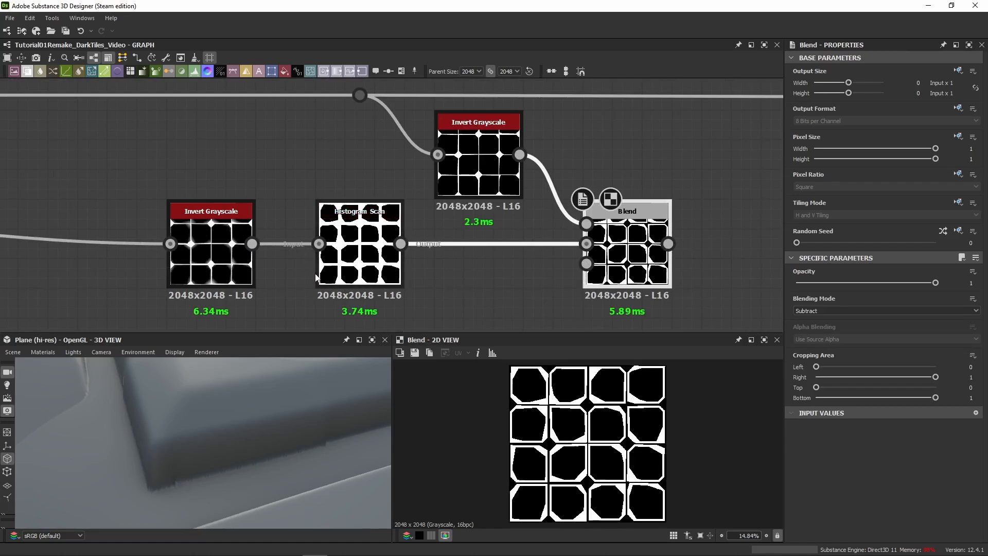
pyautogui.doubleClick(380, 289)
pyautogui.doubleClick(223, 276)
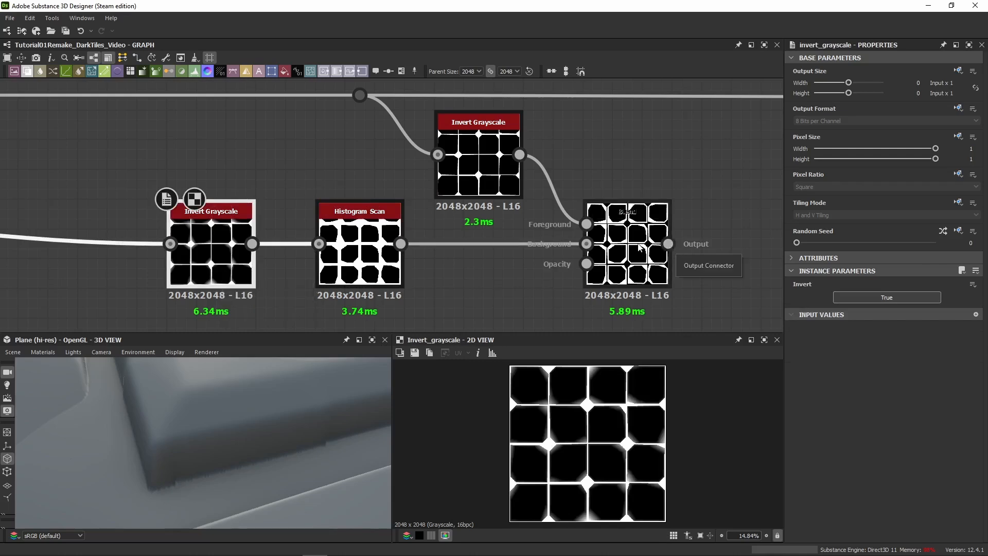
pyautogui.doubleClick(640, 247)
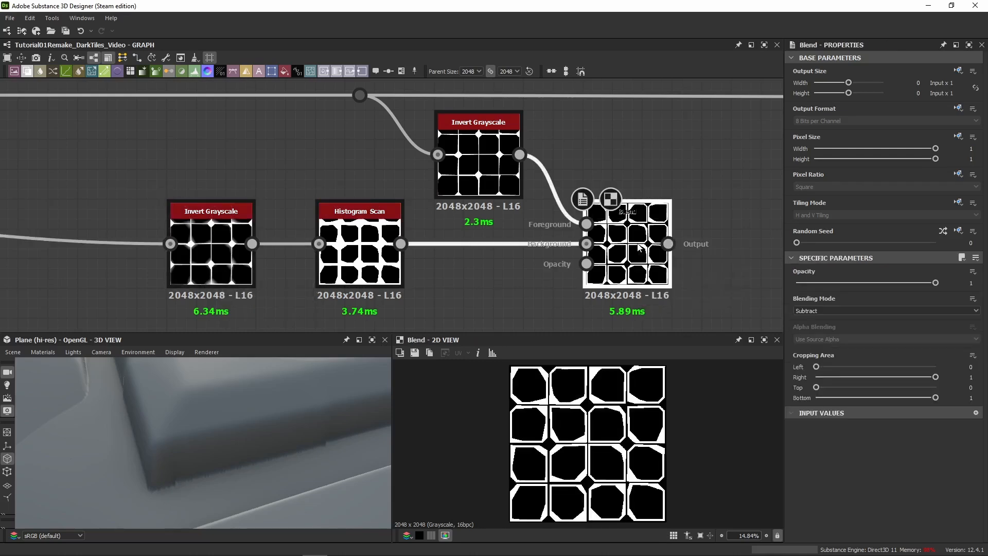
# Examine the tile edges up close in the Blend, the topmost Histogram Scan and the inverted chipping mask feeding it.
pyautogui.scroll(5, 516, 409)
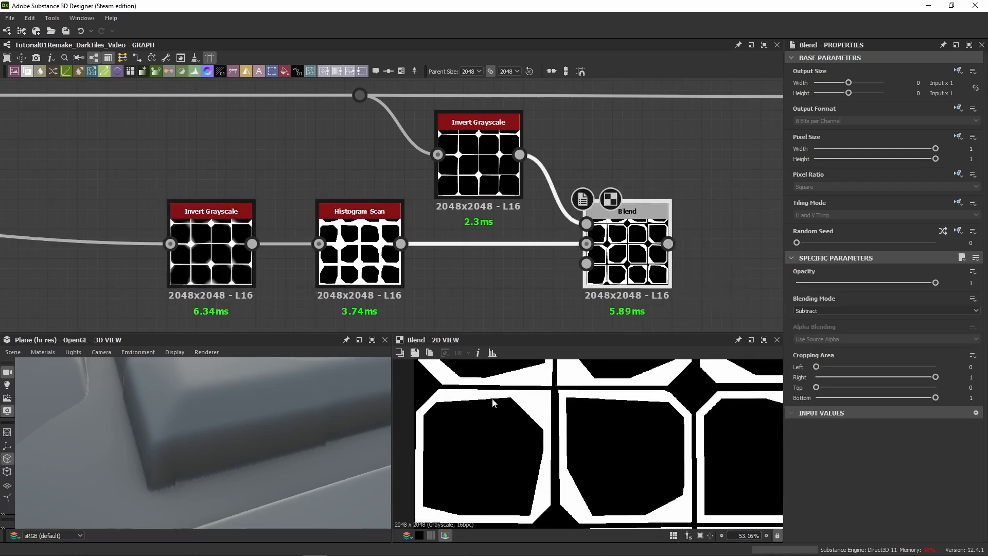
pyautogui.doubleClick(360, 255)
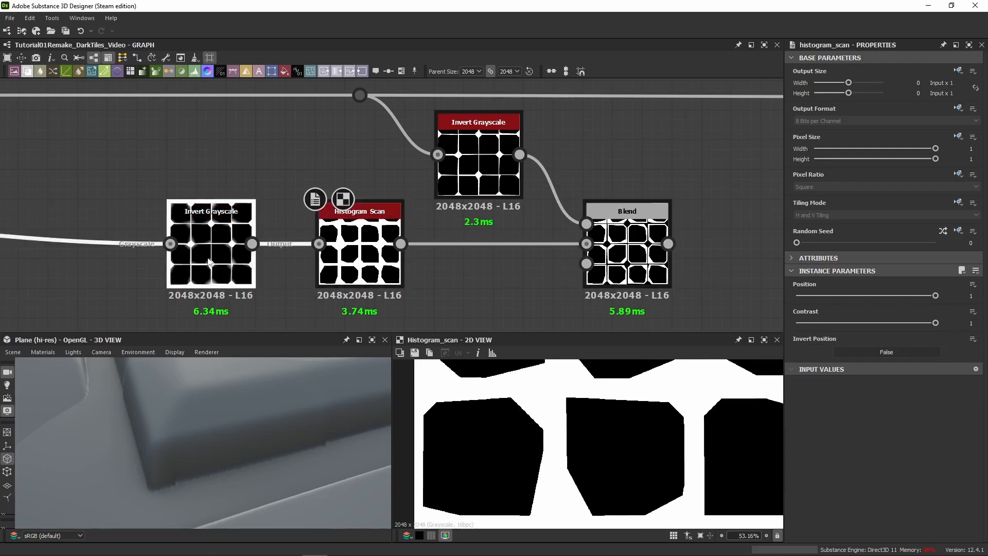
pyautogui.doubleClick(219, 265)
pyautogui.scroll(3, 452, 411)
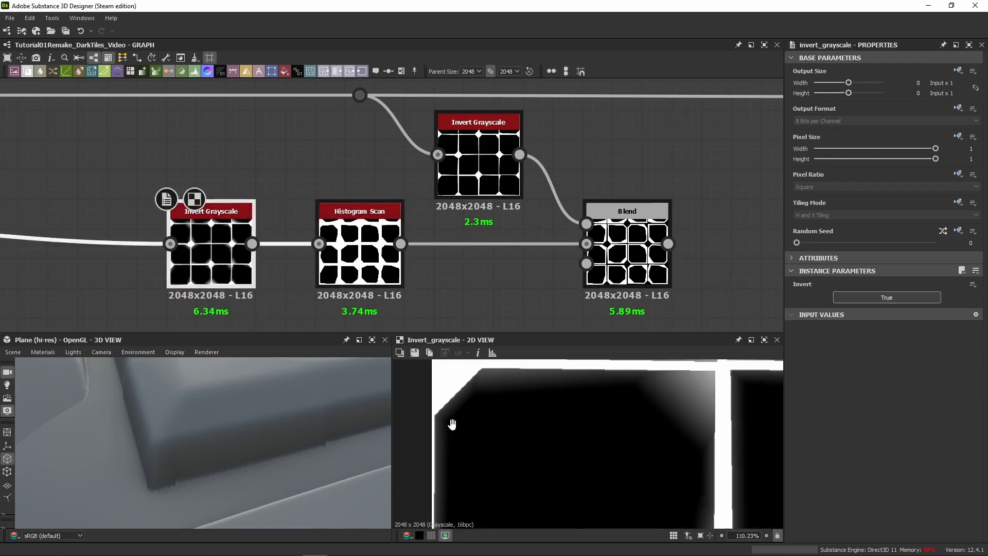
pyautogui.scroll(2, 475, 399)
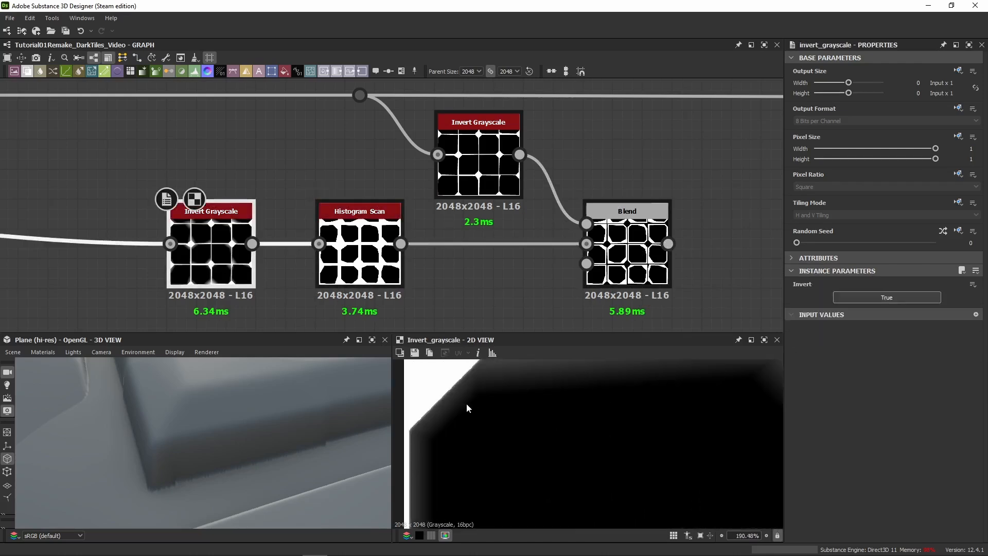
pyautogui.scroll(-2, 436, 410)
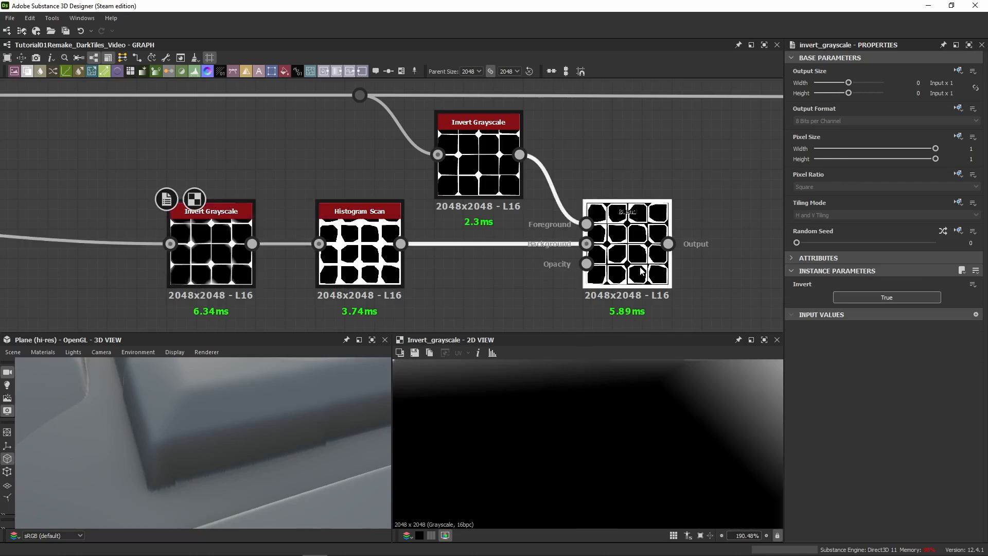
pyautogui.doubleClick(627, 252)
pyautogui.scroll(-4, 604, 433)
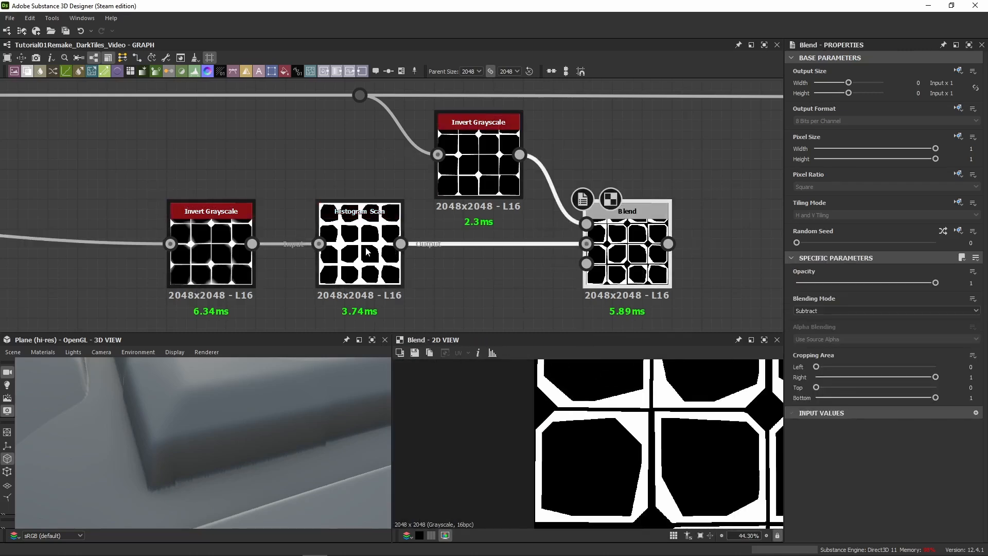
pyautogui.doubleClick(238, 270)
# Try the topmost Histogram Scan with a Contrast of 0 and a Position of 0.5.
pyautogui.doubleClick(360, 252)
pyautogui.moveTo(360, 252); pyautogui.dragTo(437, 204, button='middle')
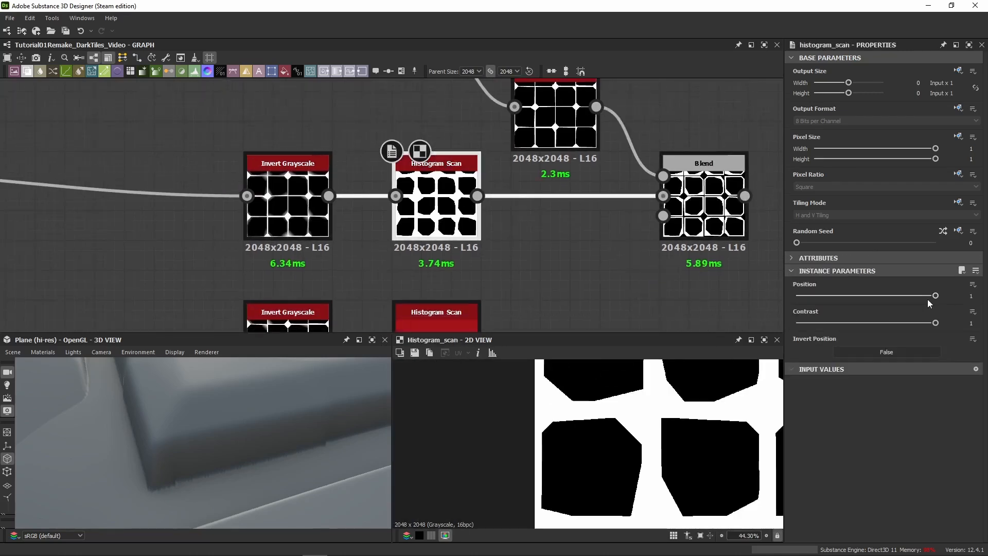
pyautogui.moveTo(823, 295); pyautogui.dragTo(797, 322)
pyautogui.moveTo(914, 296); pyautogui.dragTo(870, 296)
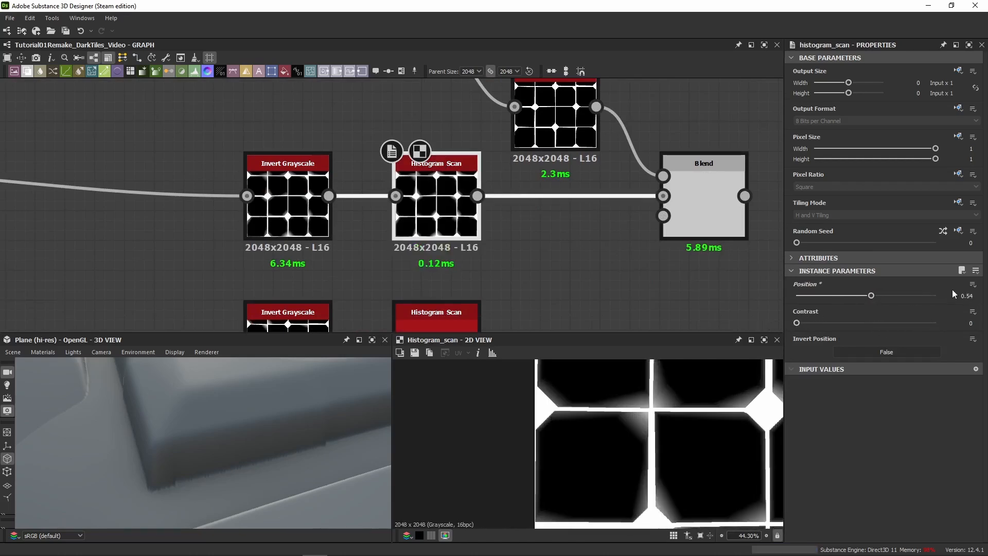
pyautogui.click(967, 296)
pyautogui.write('0.5')
pyautogui.press('Return')
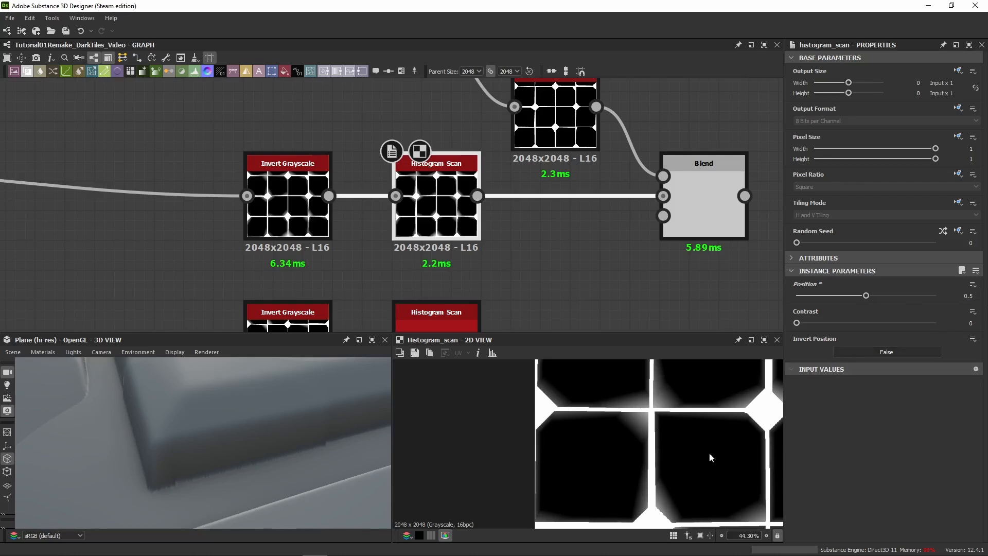
# Set the topmost Histogram Scan's Position and Contrast back to 1.
pyautogui.moveTo(504, 284); pyautogui.dragTo(510, 190, button='middle')
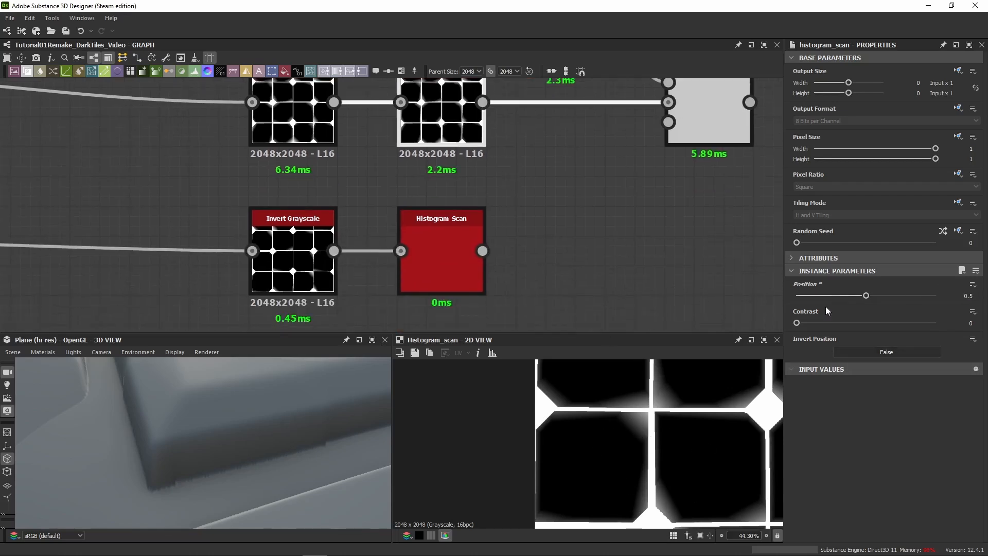
pyautogui.moveTo(797, 325)
pyautogui.mouseDown()
pyautogui.moveTo(876, 337)
pyautogui.moveTo(798, 337)
pyautogui.mouseUp()
pyautogui.moveTo(874, 295); pyautogui.dragTo(986, 320)
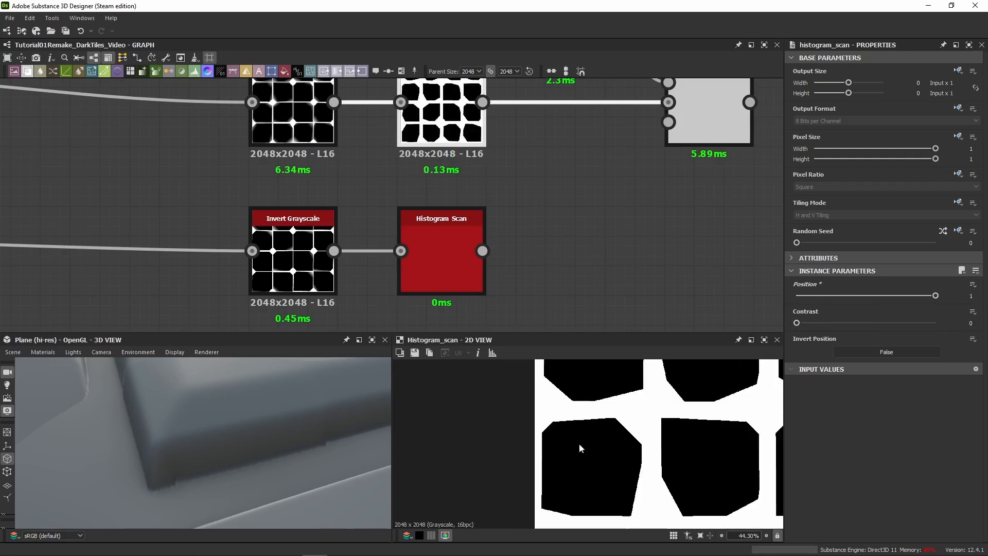
pyautogui.moveTo(823, 323); pyautogui.dragTo(945, 341)
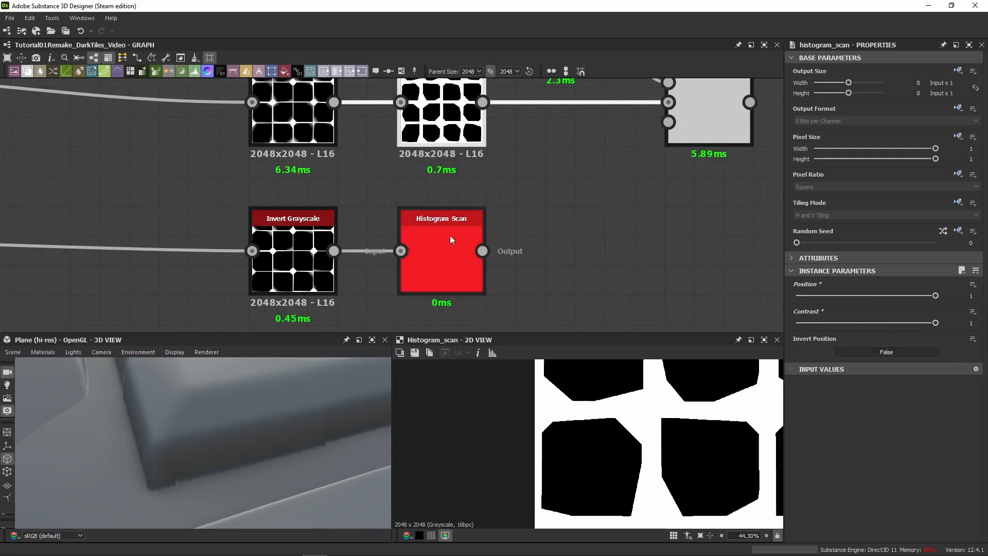
# Preview the two Histogram Scans below, the Subtract Blend, and the final tile mask before and after inversion.
pyautogui.scroll(-5, 499, 193)
pyautogui.moveTo(500, 270); pyautogui.dragTo(536, 254, button='middle')
pyautogui.doubleClick(470, 249)
pyautogui.doubleClick(474, 296)
pyautogui.doubleClick(575, 184)
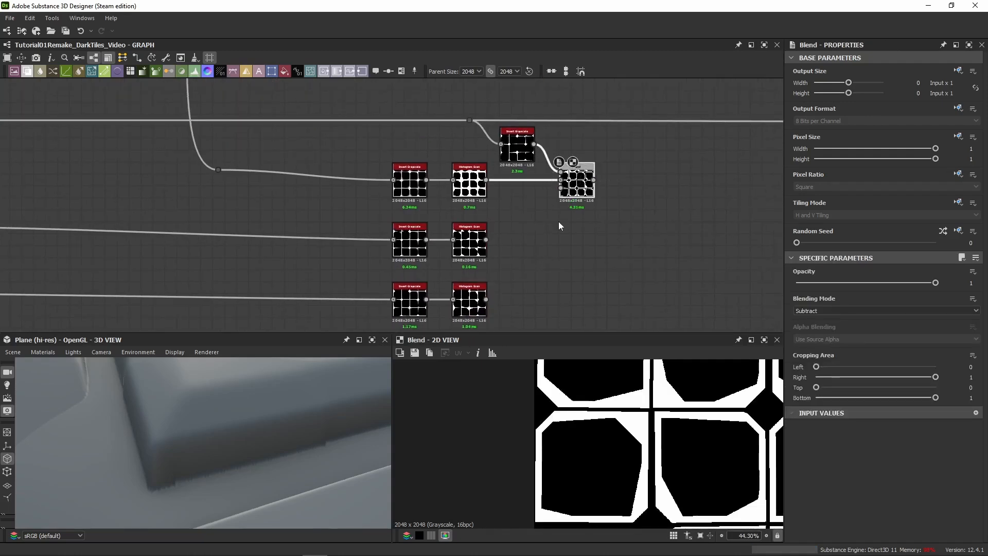
pyautogui.scroll(3, 510, 175)
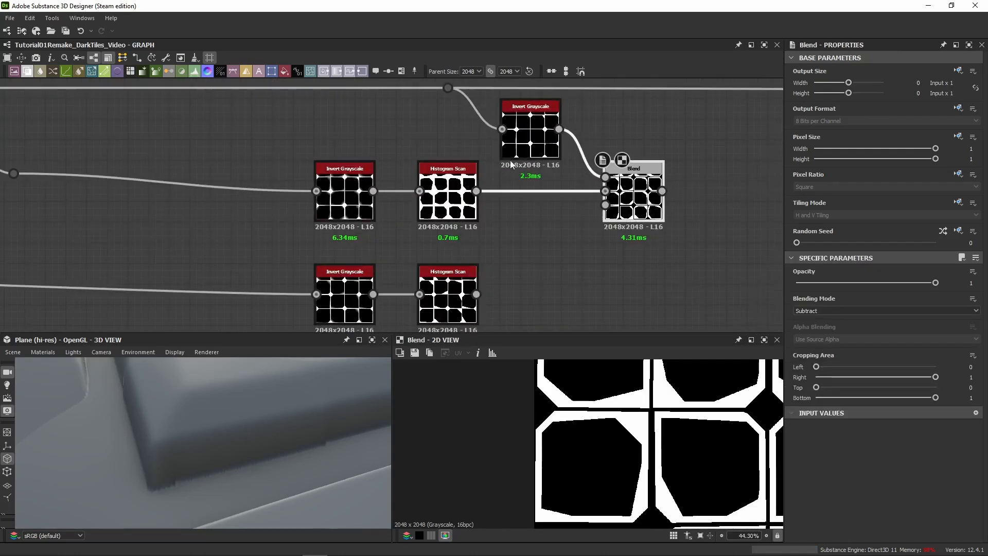
pyautogui.doubleClick(519, 157)
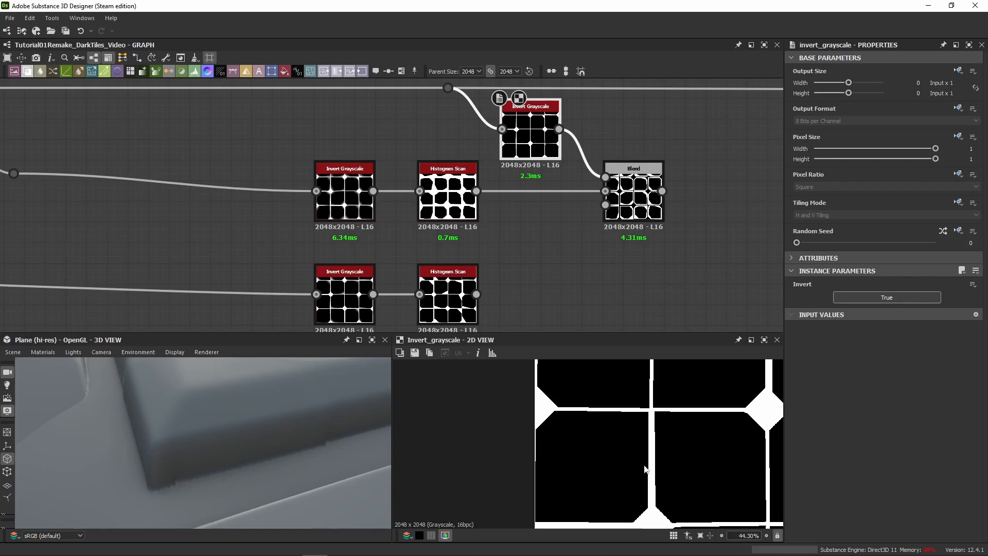
pyautogui.scroll(-3, 645, 469)
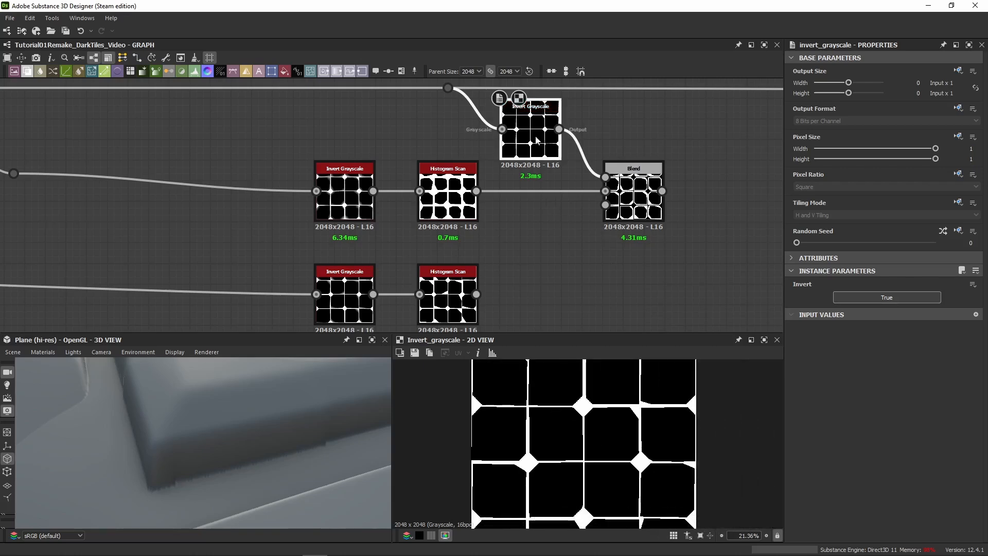
pyautogui.moveTo(536, 141); pyautogui.dragTo(541, 191, button='middle')
pyautogui.doubleClick(462, 140)
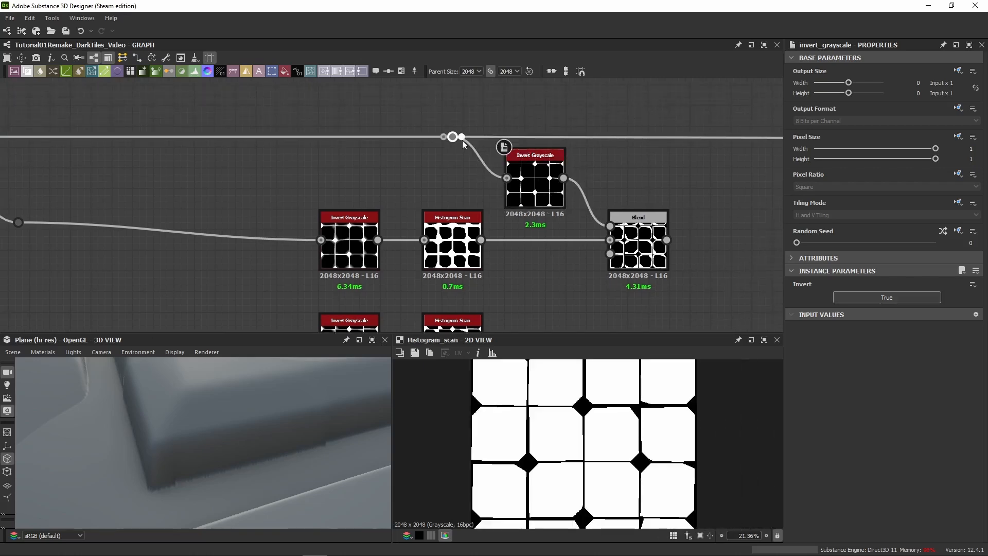
pyautogui.doubleClick(535, 185)
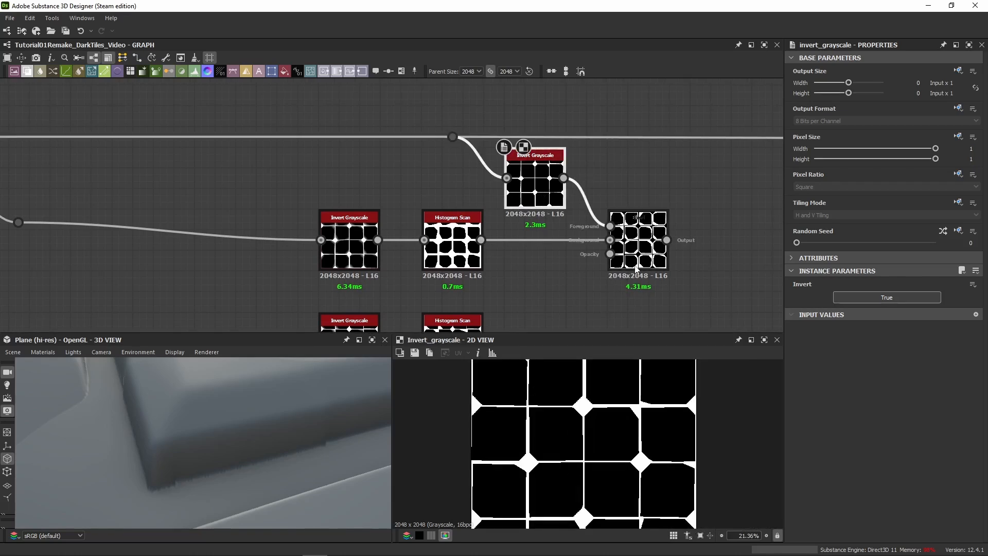
# Compare the Subtract Blend with the topmost Histogram Scan and inspect the Blend's remaining tile borders and chipped corners up close.
pyautogui.click(647, 254)
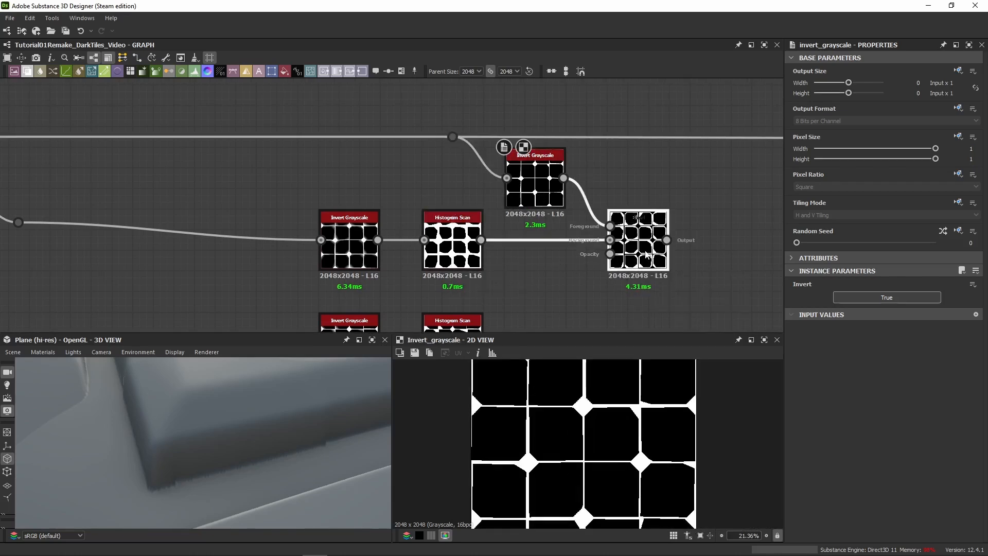
pyautogui.doubleClick(646, 253)
pyautogui.doubleClick(464, 267)
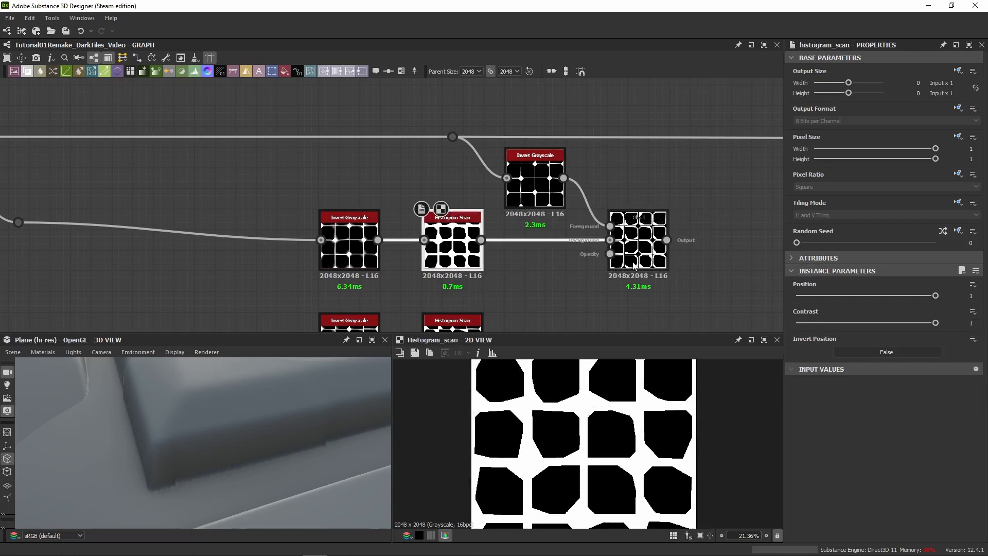
pyautogui.doubleClick(648, 255)
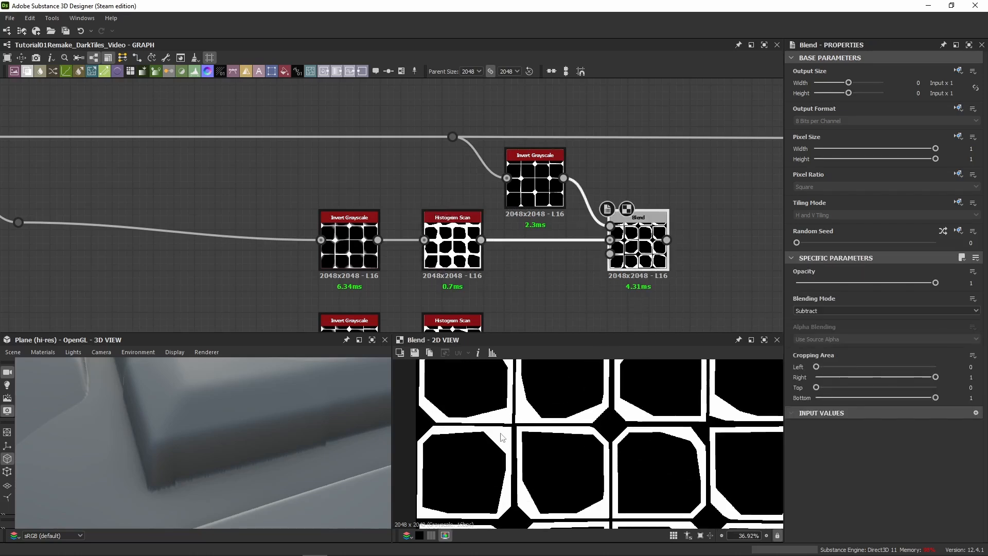
pyautogui.scroll(3, 560, 435)
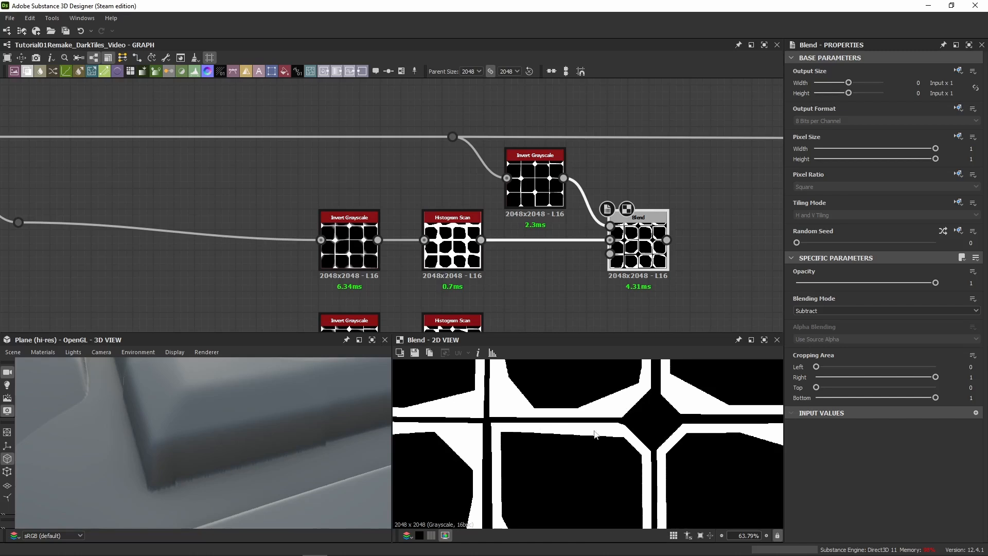
pyautogui.moveTo(575, 393); pyautogui.dragTo(583, 458, button='middle')
pyautogui.scroll(-3, 554, 434)
pyautogui.moveTo(536, 397); pyautogui.dragTo(530, 354, button='middle')
pyautogui.scroll(3, 530, 412)
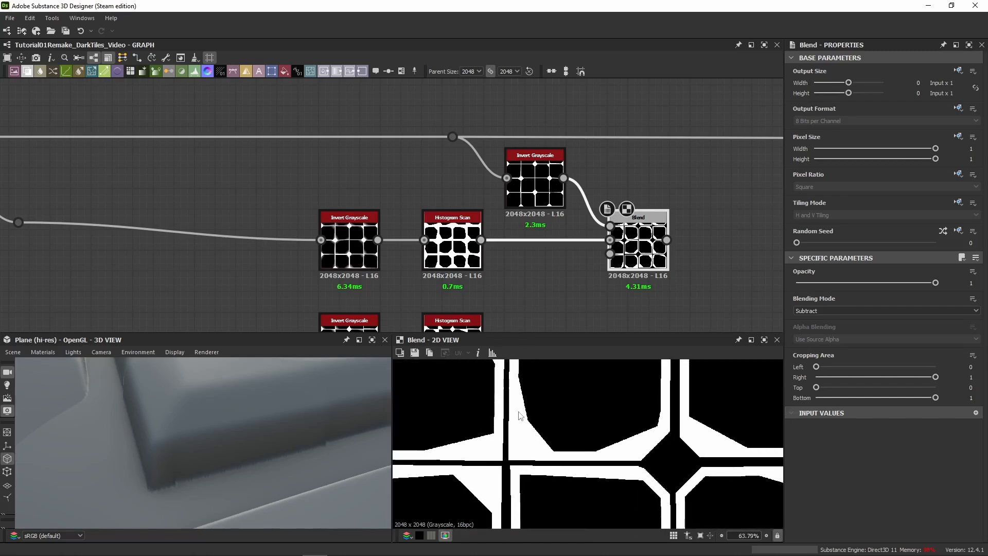
pyautogui.moveTo(519, 416); pyautogui.dragTo(531, 463, button='middle')
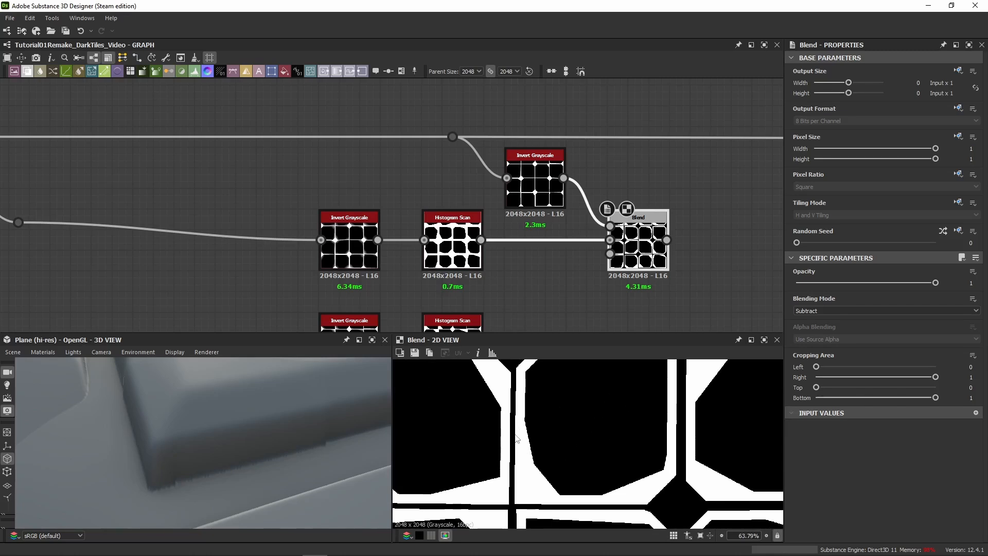
# Inspect the tile borders and chipped corners across the other tiles in the Subtract Blend's preview.
pyautogui.moveTo(518, 404); pyautogui.dragTo(520, 426, button='middle')
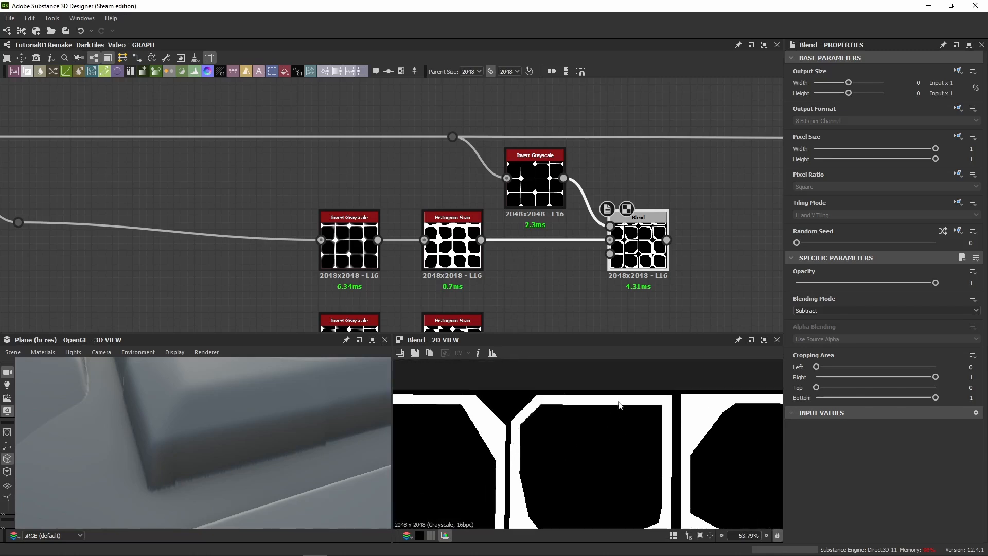
pyautogui.moveTo(667, 479); pyautogui.dragTo(605, 396, button='middle')
pyautogui.scroll(-5, 546, 308)
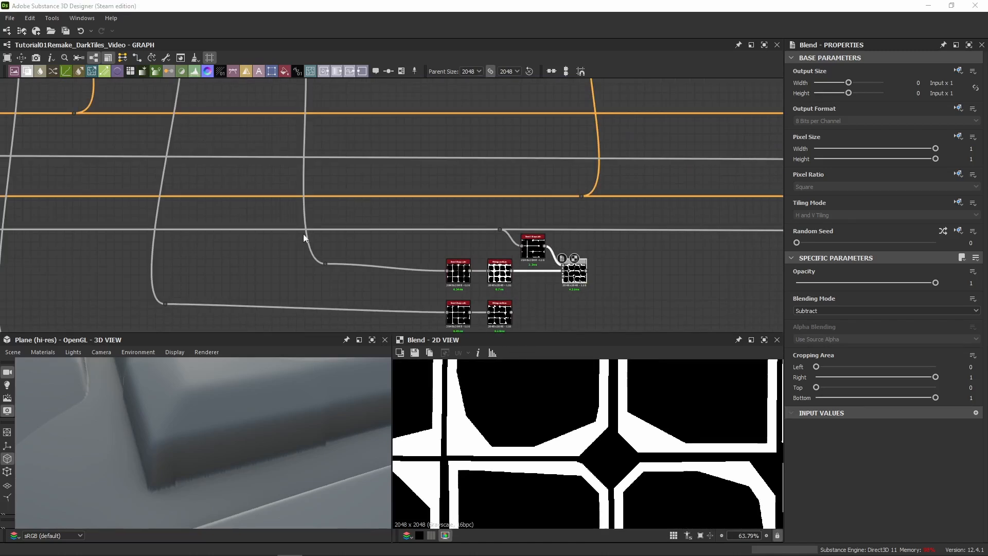
# Combine the second- and third-row Histogram Scans in a new Blend set to Add (Linear Dodge).
pyautogui.moveTo(349, 224); pyautogui.dragTo(312, 176, button='middle')
pyautogui.moveTo(459, 205); pyautogui.dragTo(416, 194, button='middle')
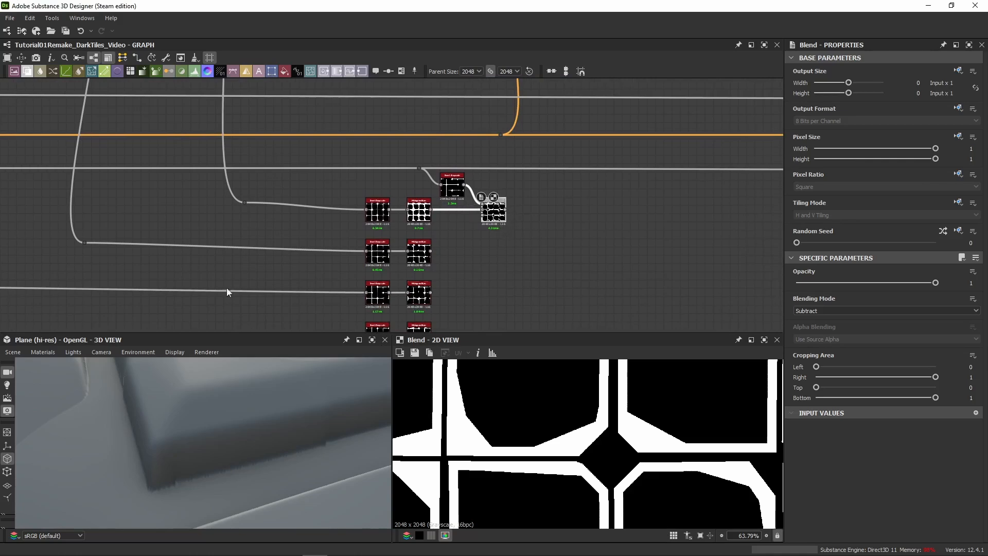
pyautogui.click(886, 311)
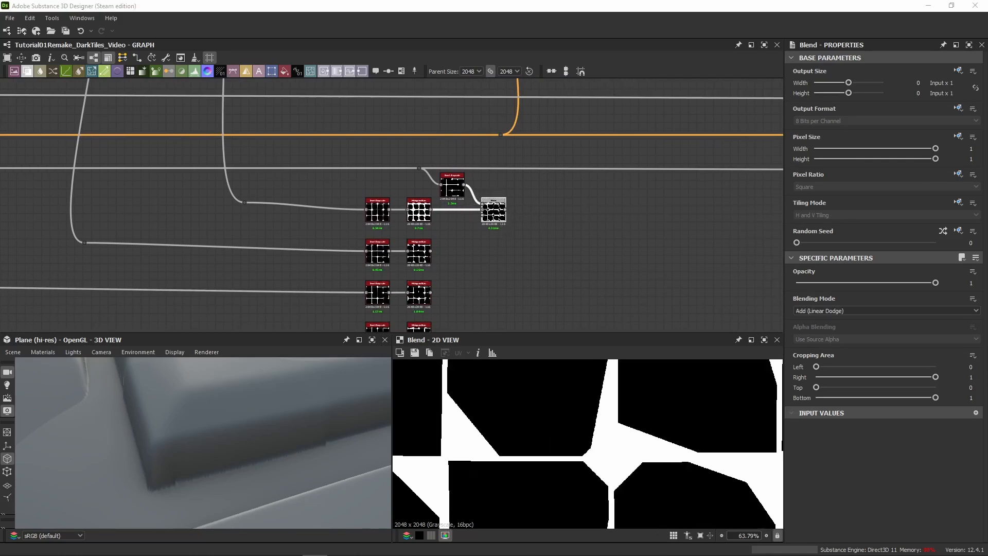
pyautogui.click(470, 261)
pyautogui.press('b')
pyautogui.scroll(3, 470, 261)
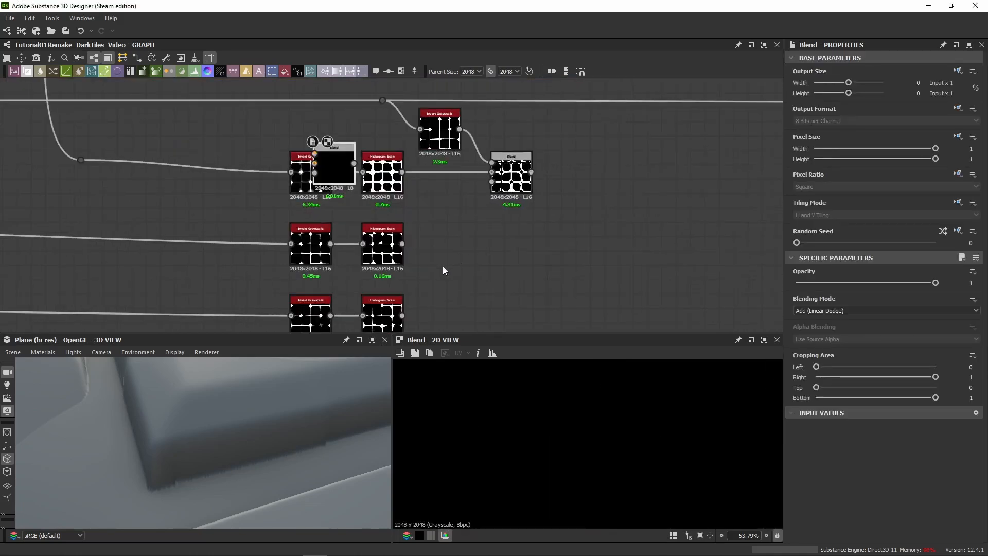
pyautogui.moveTo(335, 163); pyautogui.dragTo(434, 243)
pyautogui.moveTo(416, 302); pyautogui.dragTo(410, 269, button='middle')
pyautogui.moveTo(395, 283); pyautogui.dragTo(437, 212)
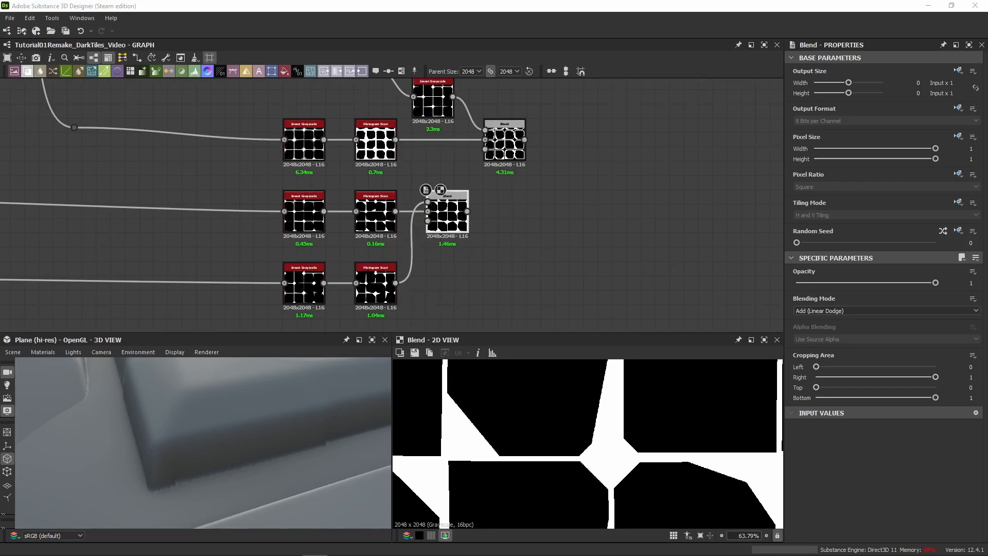
# Paste a copy of the Add (Linear Dodge) Blend and use it to combine the fourth- and fifth-row Histogram Scans.
pyautogui.scroll(-5, 508, 271)
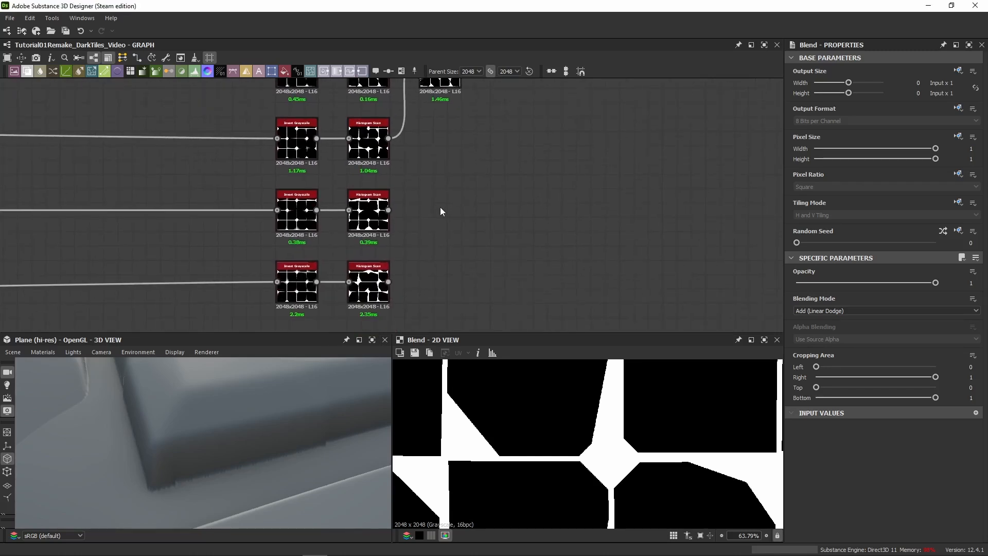
pyautogui.hotkey('ctrl', 'v')
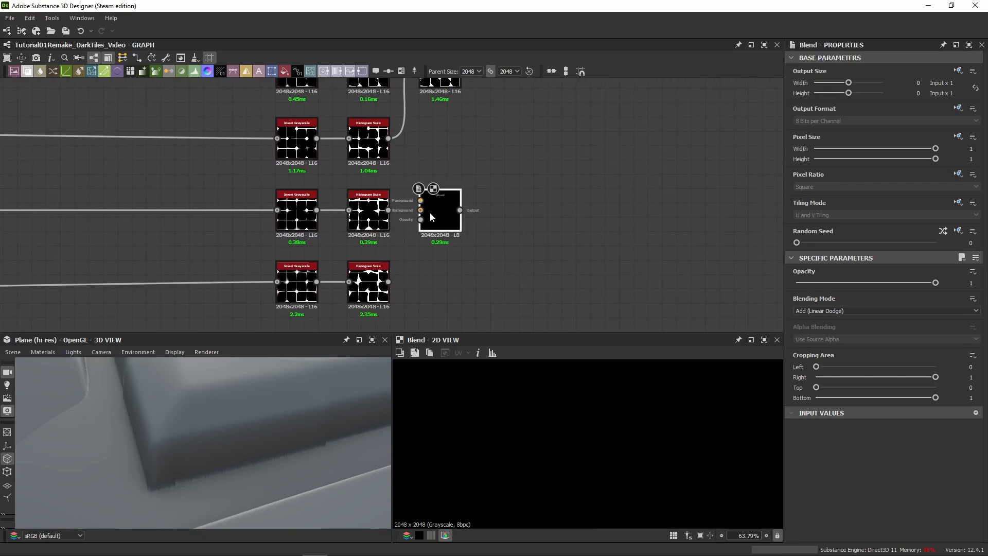
pyautogui.moveTo(400, 212); pyautogui.dragTo(421, 210)
pyautogui.moveTo(389, 281); pyautogui.dragTo(420, 201)
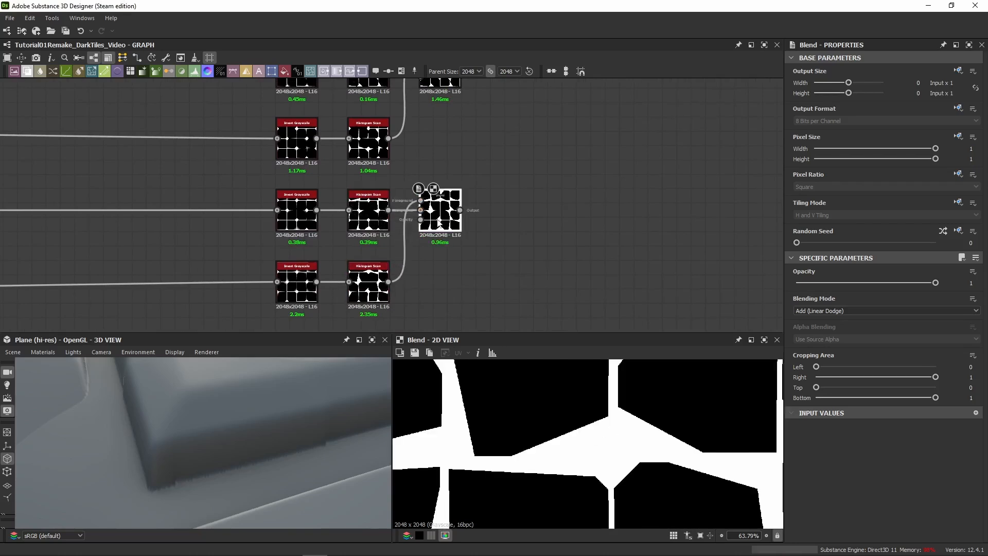
# Move the Subtract Blend farther along its row and preview the two Add (Linear Dodge) Blends.
pyautogui.moveTo(436, 219); pyautogui.dragTo(381, 260, button='middle')
pyautogui.moveTo(621, 201); pyautogui.dragTo(615, 215, button='middle')
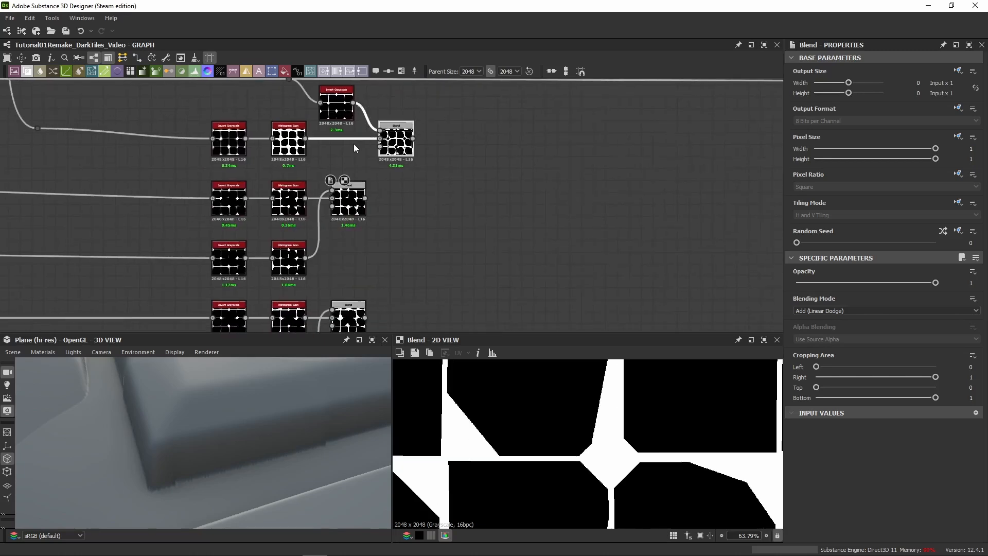
pyautogui.click(415, 154)
pyautogui.moveTo(403, 142); pyautogui.dragTo(486, 144)
pyautogui.moveTo(434, 241); pyautogui.dragTo(410, 166, button='middle')
pyautogui.doubleClick(325, 251)
pyautogui.doubleClick(330, 132)
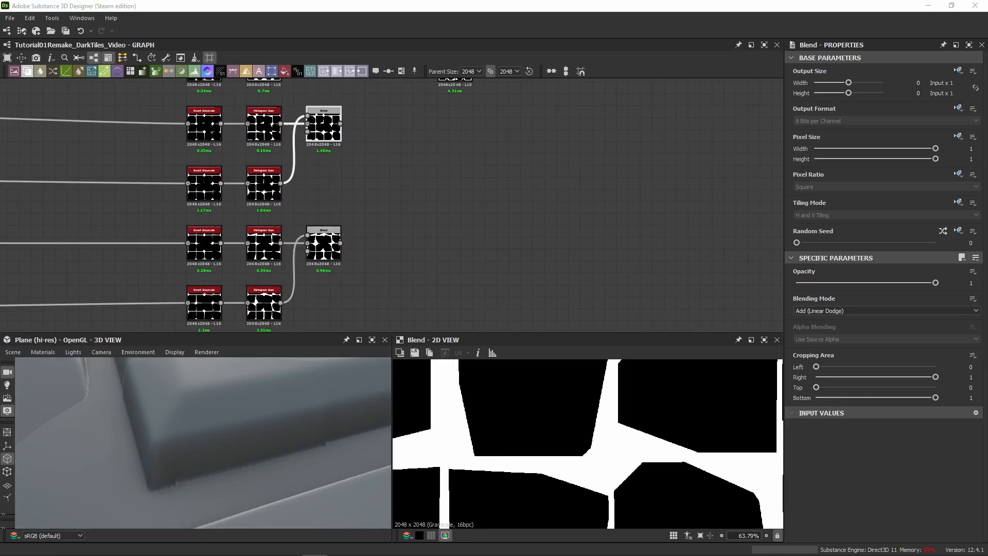
# Duplicate the upper Add (Linear Dodge) Blend and merge the two paired Blends through the copy.
pyautogui.click(369, 241)
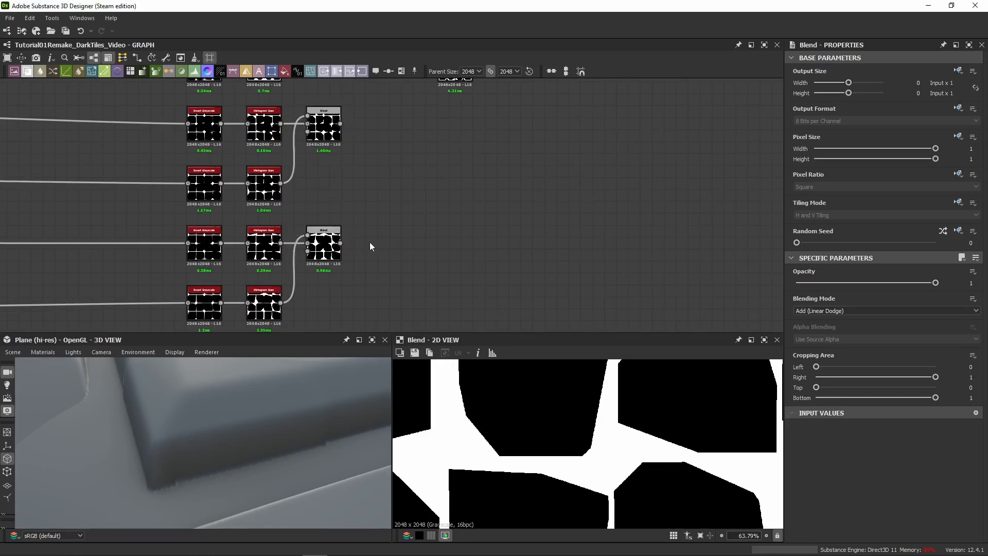
pyautogui.click(328, 127)
pyautogui.hotkey('ctrl', 'd')
pyautogui.moveTo(391, 192); pyautogui.dragTo(400, 135)
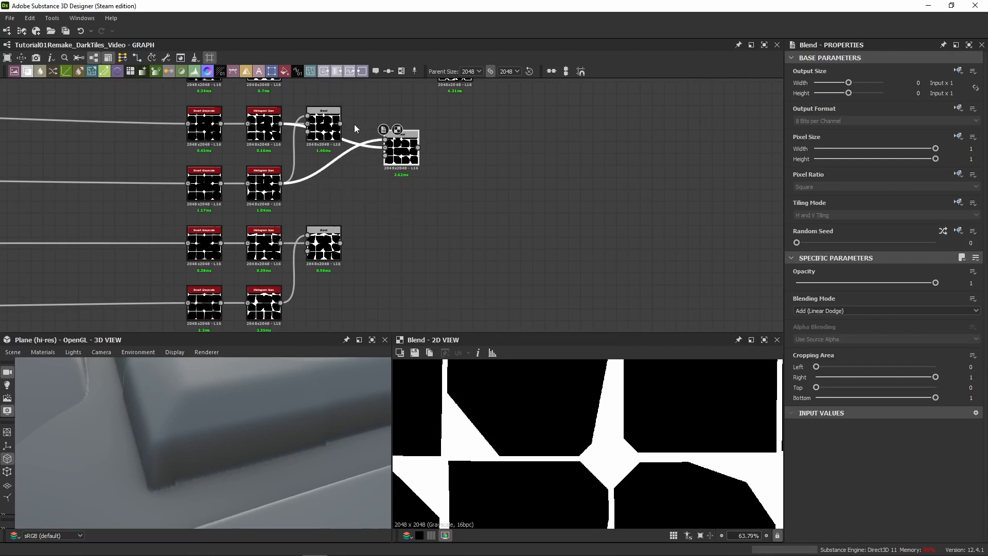
pyautogui.moveTo(340, 123); pyautogui.dragTo(385, 140)
pyautogui.moveTo(340, 243); pyautogui.dragTo(385, 146)
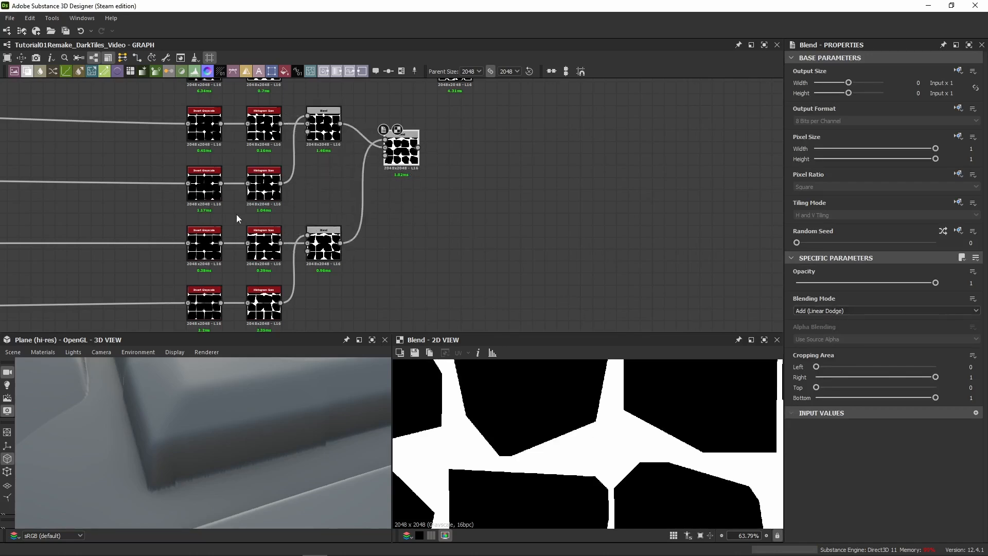
# Compare the upper paired Blend with the merged Add Blend and line the merged Blend up beside the upper pair.
pyautogui.scroll(-2, 236, 215)
pyautogui.moveTo(271, 219); pyautogui.dragTo(260, 292)
pyautogui.scroll(-1, 303, 242)
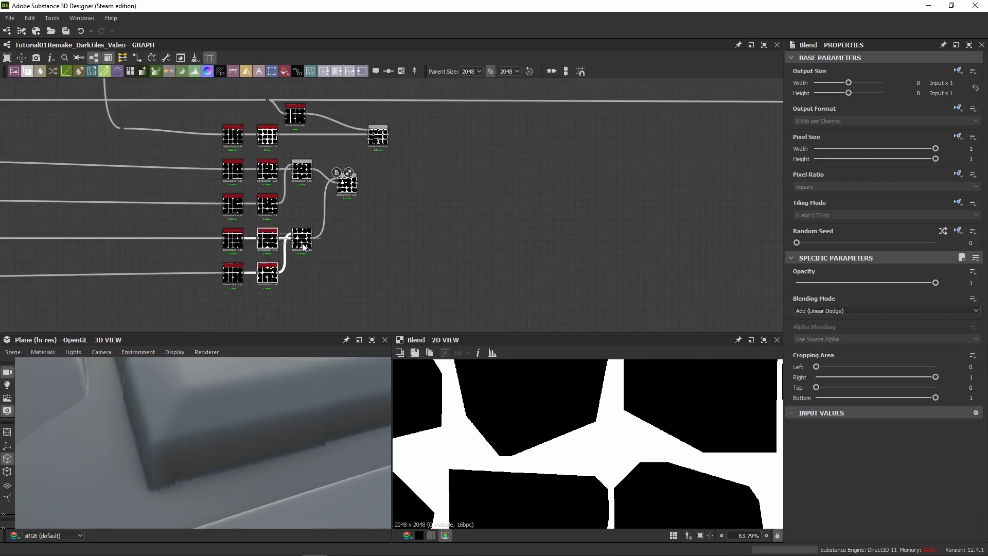
pyautogui.doubleClick(301, 175)
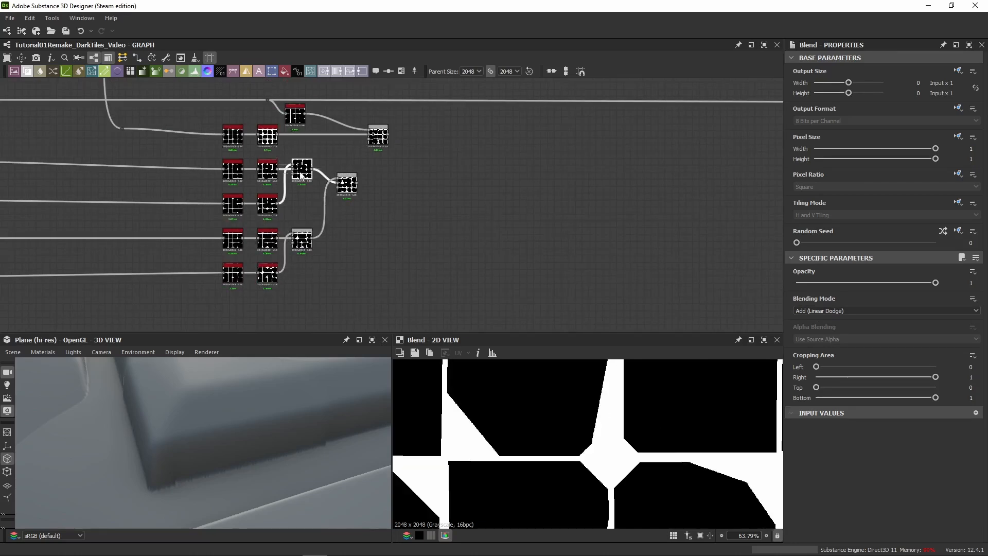
pyautogui.doubleClick(343, 191)
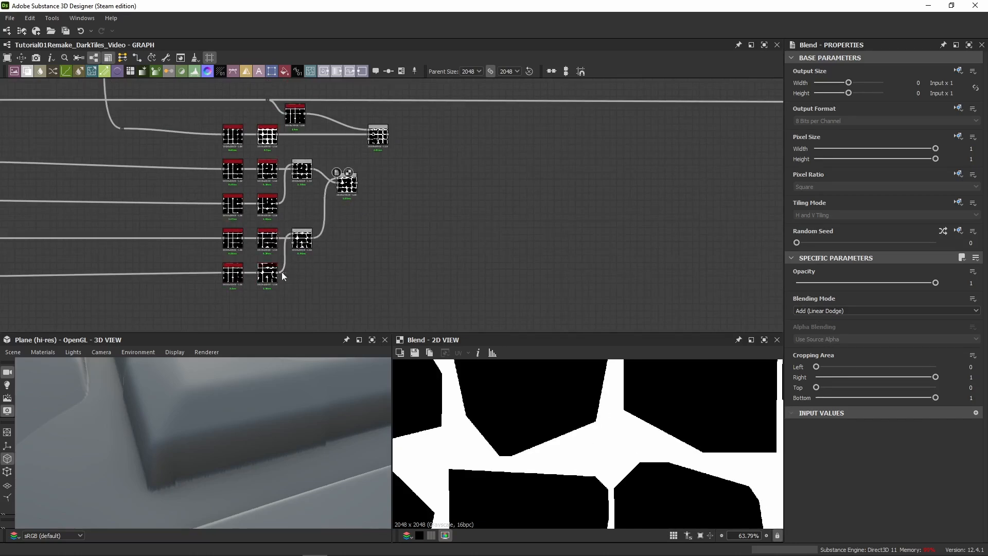
pyautogui.scroll(2, 346, 182)
pyautogui.moveTo(342, 179); pyautogui.dragTo(327, 158)
pyautogui.scroll(-5, 638, 453)
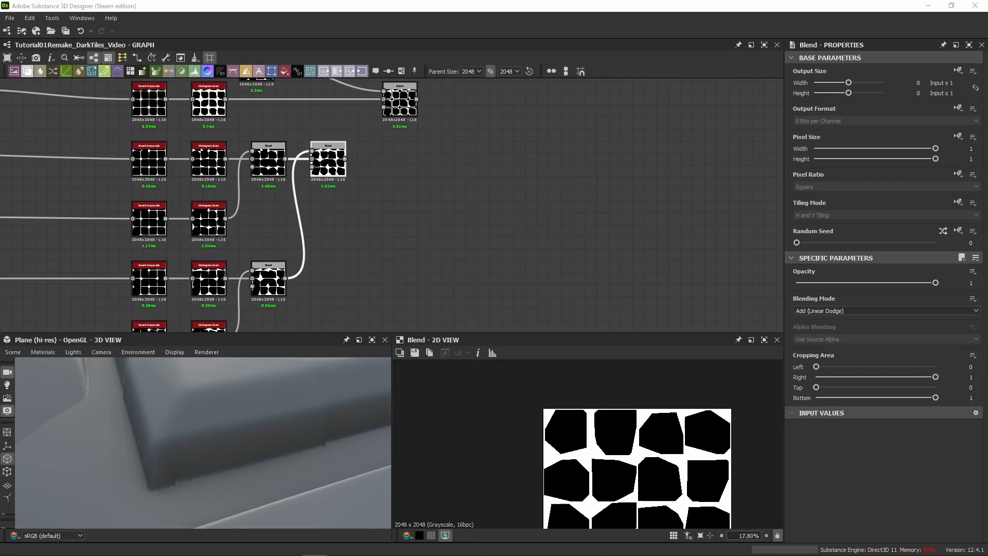
pyautogui.doubleClick(331, 164)
pyautogui.moveTo(377, 155); pyautogui.dragTo(388, 208, button='middle')
pyautogui.scroll(3, 397, 211)
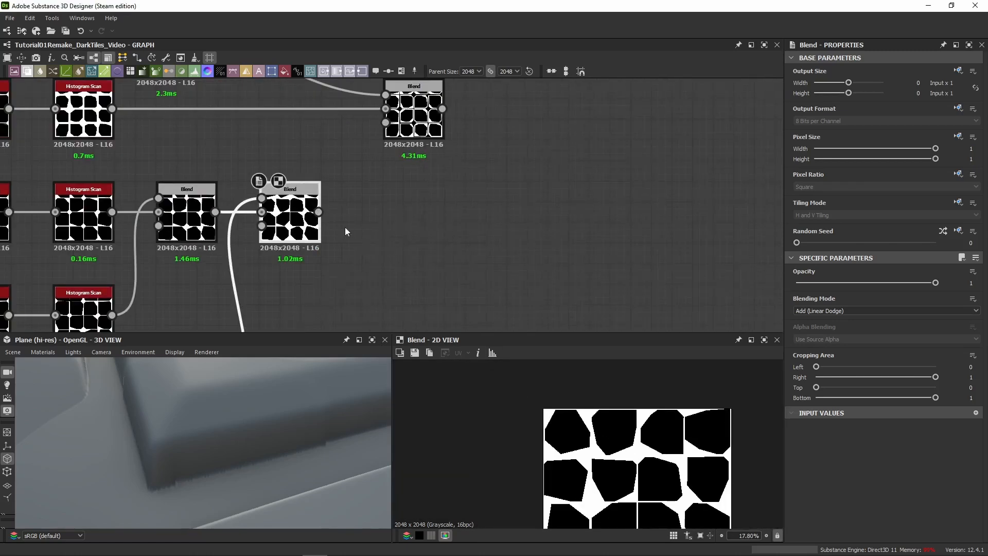
# Preview the Subtract Blend and move it back directly above the merged Add Blend.
pyautogui.moveTo(439, 157); pyautogui.dragTo(462, 228, button='middle')
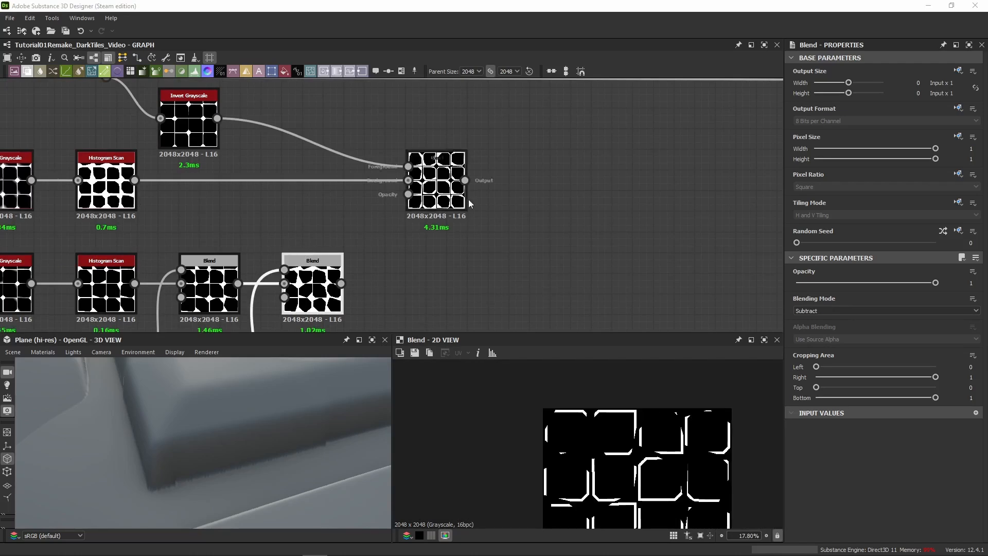
pyautogui.moveTo(469, 200); pyautogui.dragTo(453, 149, button='middle')
pyautogui.scroll(-1, 410, 151)
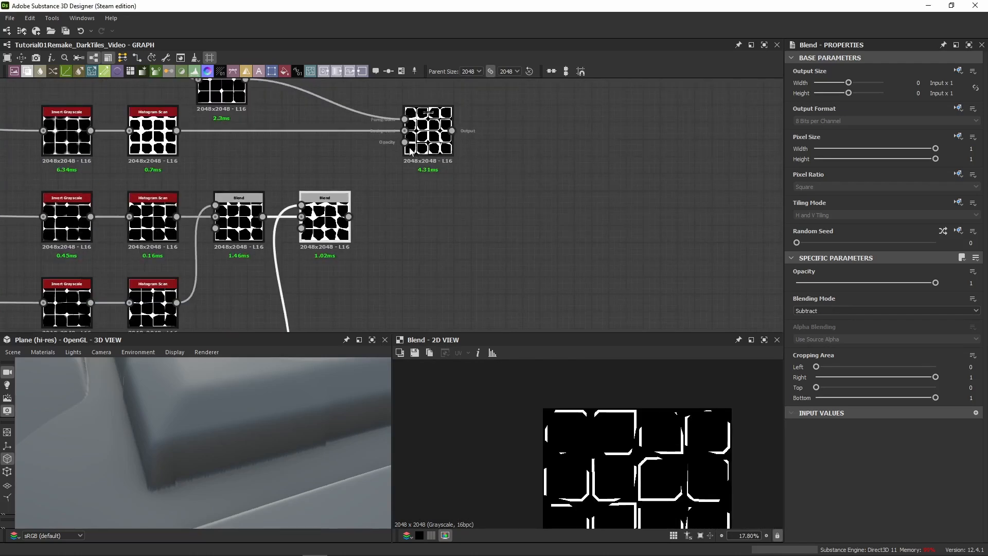
pyautogui.press('space')
pyautogui.click(289, 166)
pyautogui.moveTo(431, 138); pyautogui.dragTo(328, 137)
pyautogui.click(419, 141)
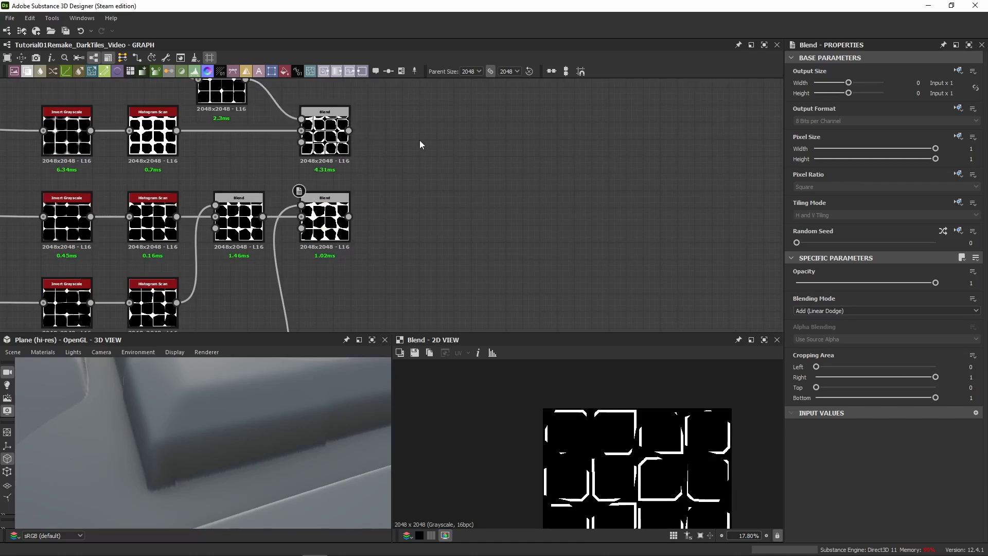
# Duplicate the Subtract Blend beside the original and use it to subtract the merged Add Blend from the original's output.
pyautogui.hotkey('ctrl', 'v')
pyautogui.moveTo(385, 207); pyautogui.dragTo(408, 134)
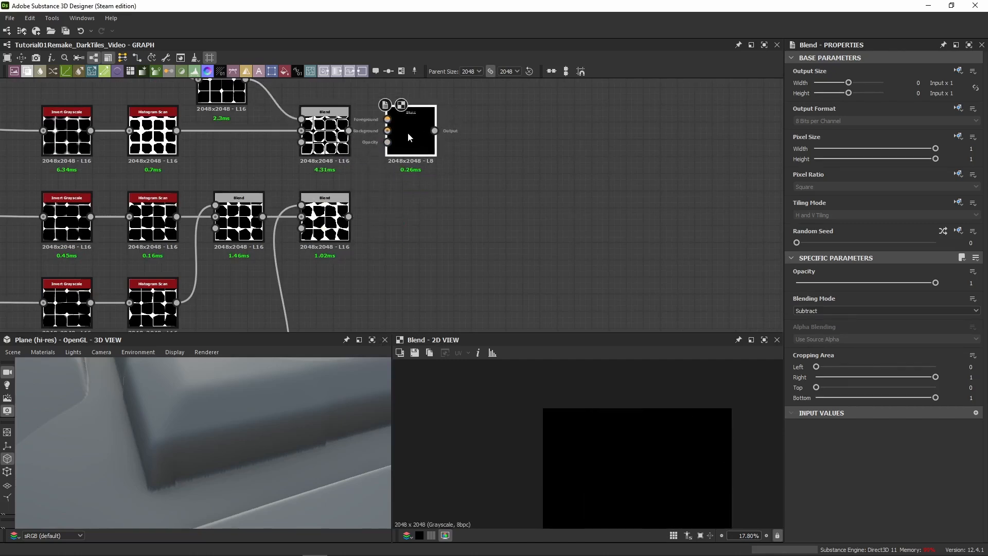
pyautogui.moveTo(349, 131); pyautogui.dragTo(388, 132)
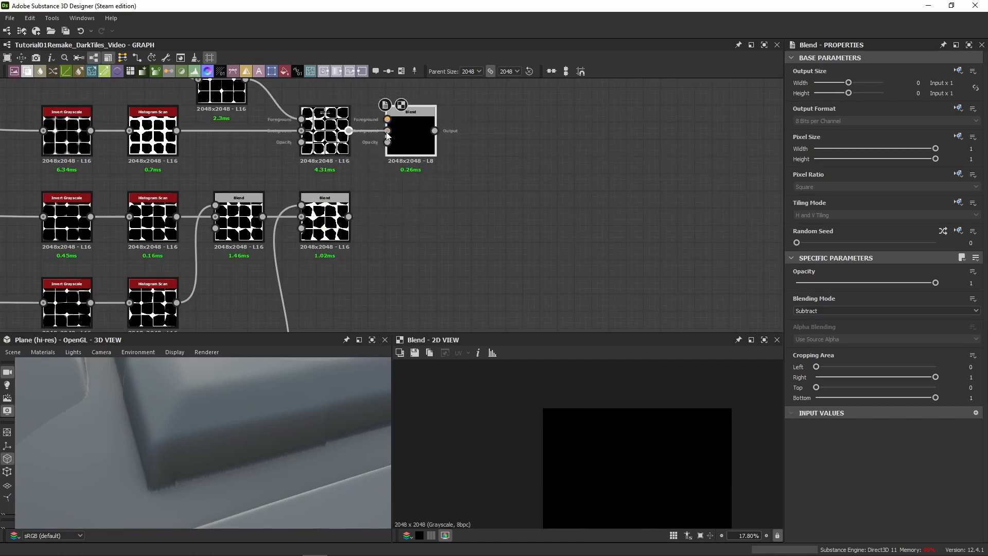
pyautogui.moveTo(349, 216); pyautogui.dragTo(387, 119)
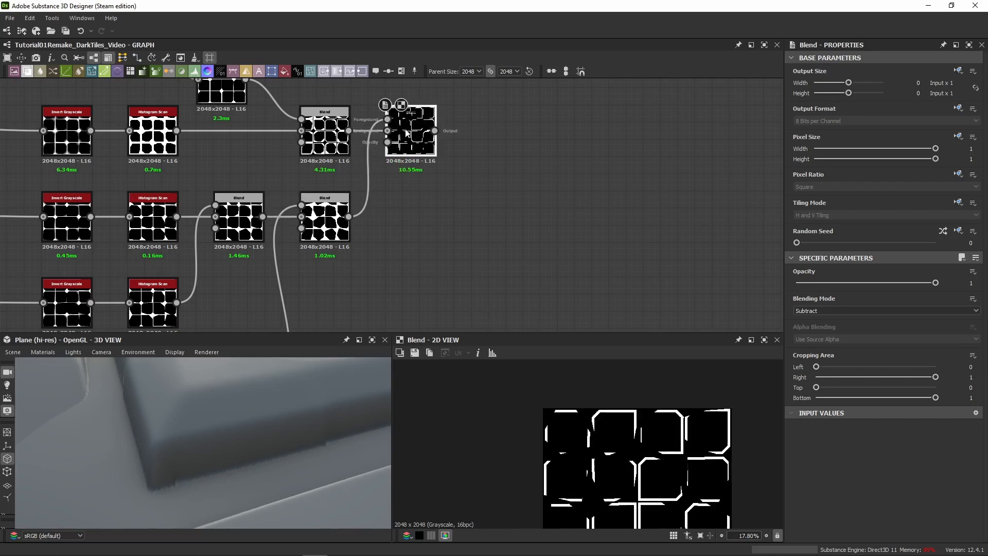
# Compare the merged Add Blend with the new Subtract Blend across the whole tile layout.
pyautogui.click(336, 198)
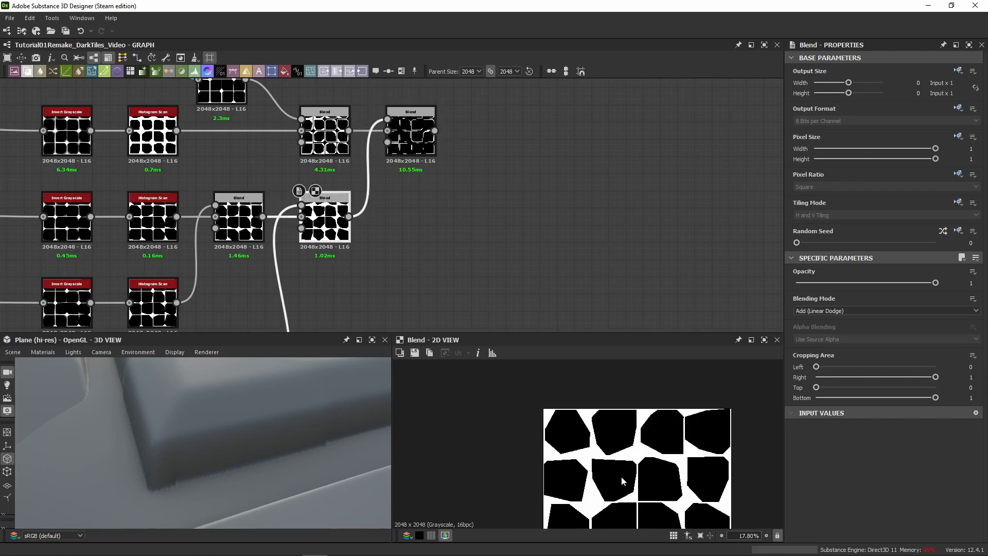
pyautogui.scroll(-4, 603, 428)
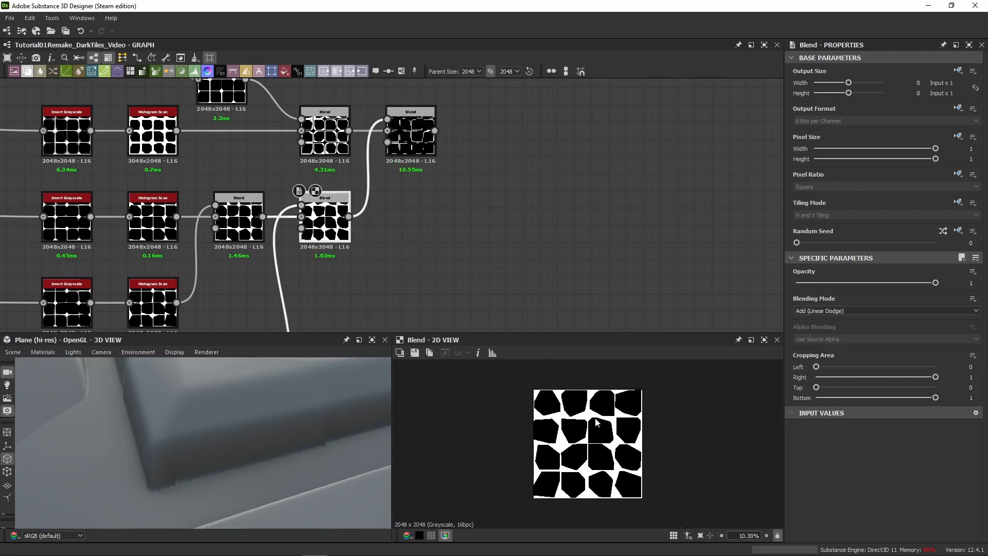
pyautogui.click(410, 114)
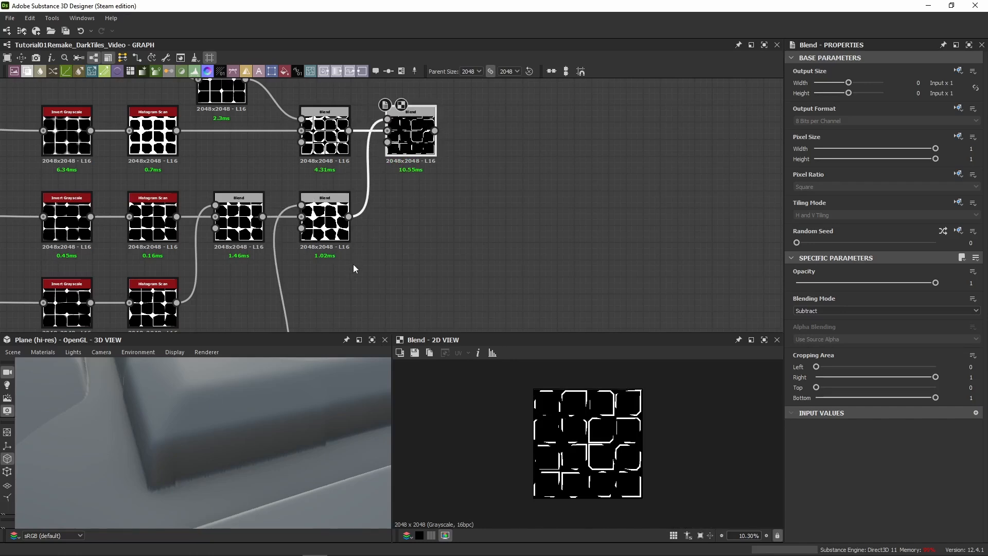
pyautogui.click(330, 234)
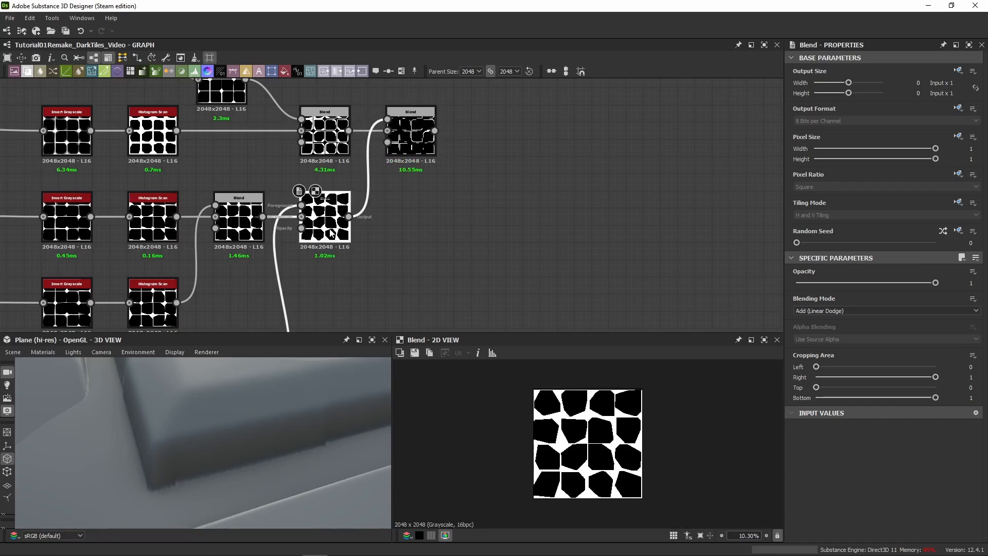
# Preview the second-, third- and fourth-row Invert Grayscale nodes and examine the slanted chip gradients at the tile corners.
pyautogui.moveTo(330, 238); pyautogui.dragTo(592, 163, button='middle')
pyautogui.scroll(-3, 592, 163)
pyautogui.scroll(4, 551, 270)
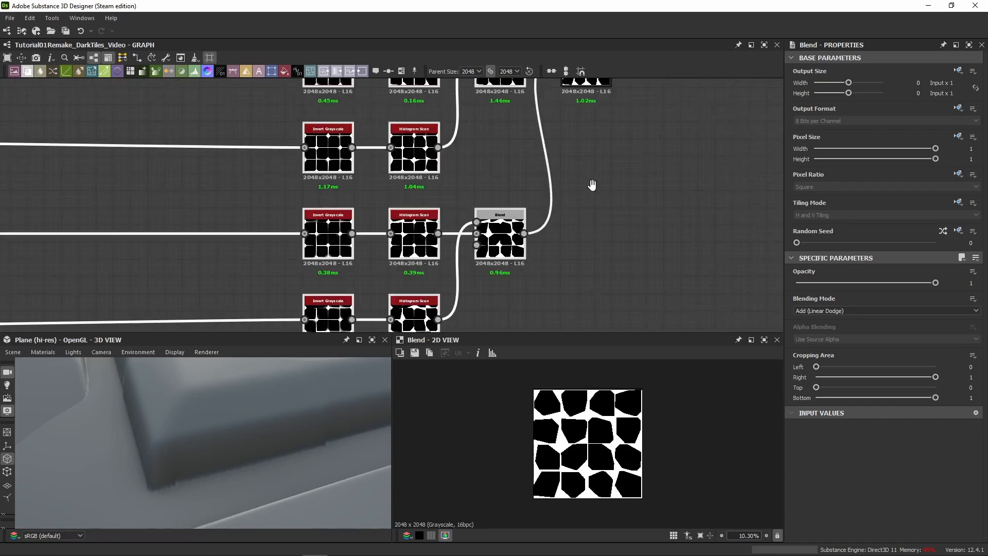
pyautogui.click(586, 167)
pyautogui.doubleClick(501, 164)
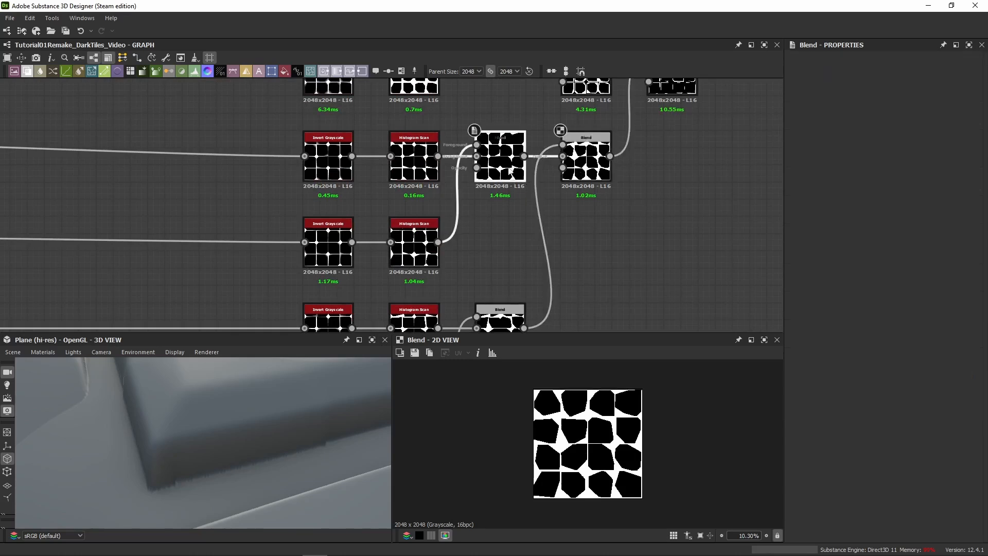
pyautogui.scroll(7, 566, 436)
pyautogui.doubleClick(345, 173)
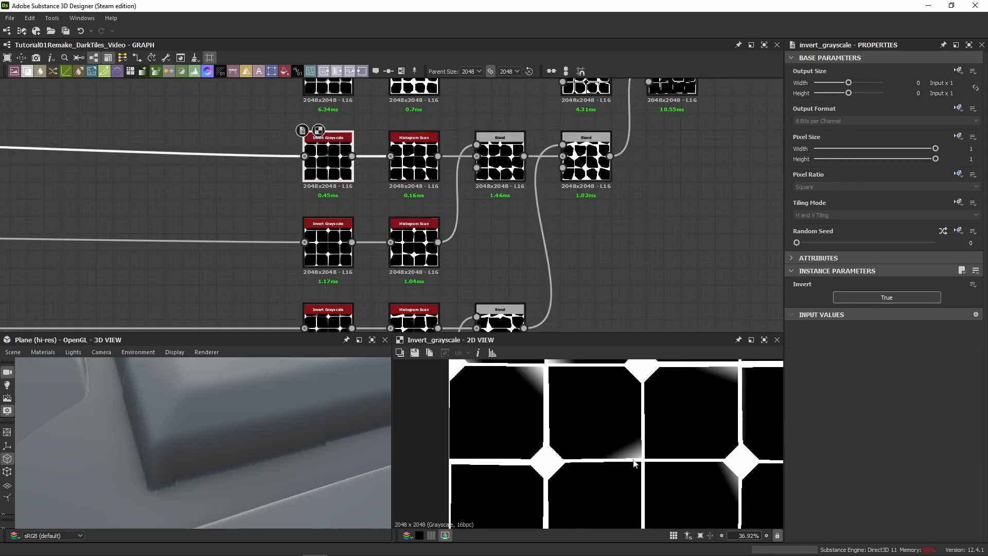
pyautogui.scroll(3, 633, 463)
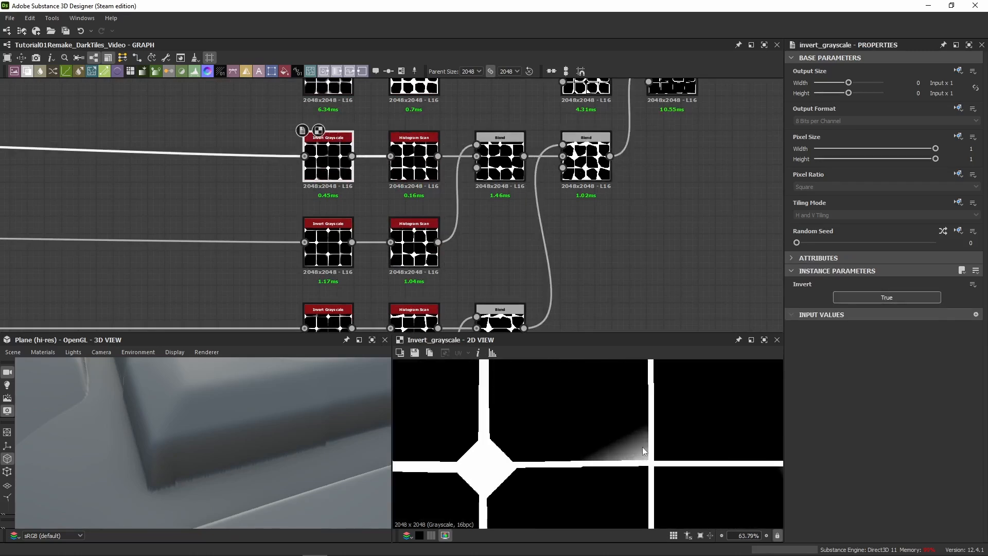
pyautogui.scroll(-3, 634, 437)
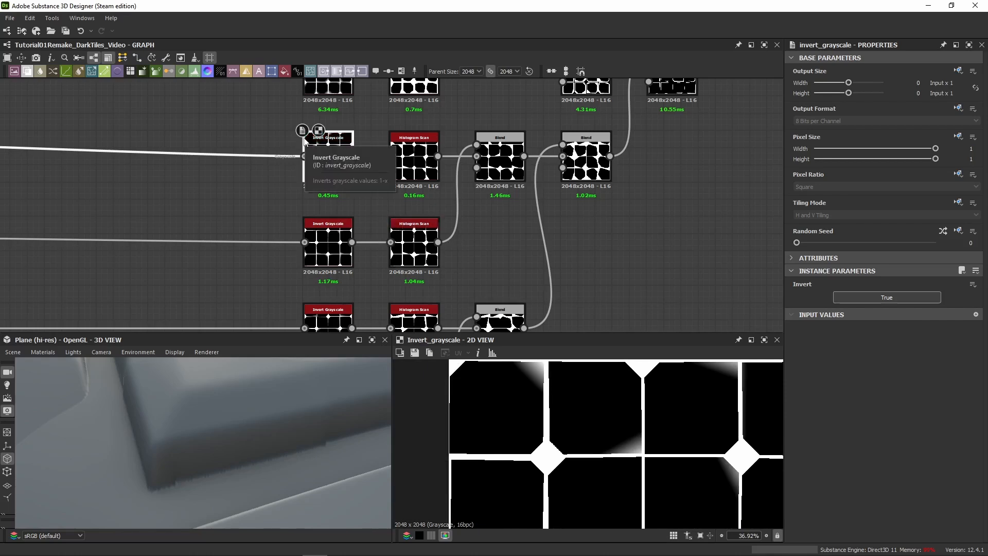
pyautogui.doubleClick(320, 240)
pyautogui.moveTo(321, 249); pyautogui.dragTo(322, 173, button='middle')
pyautogui.doubleClick(323, 255)
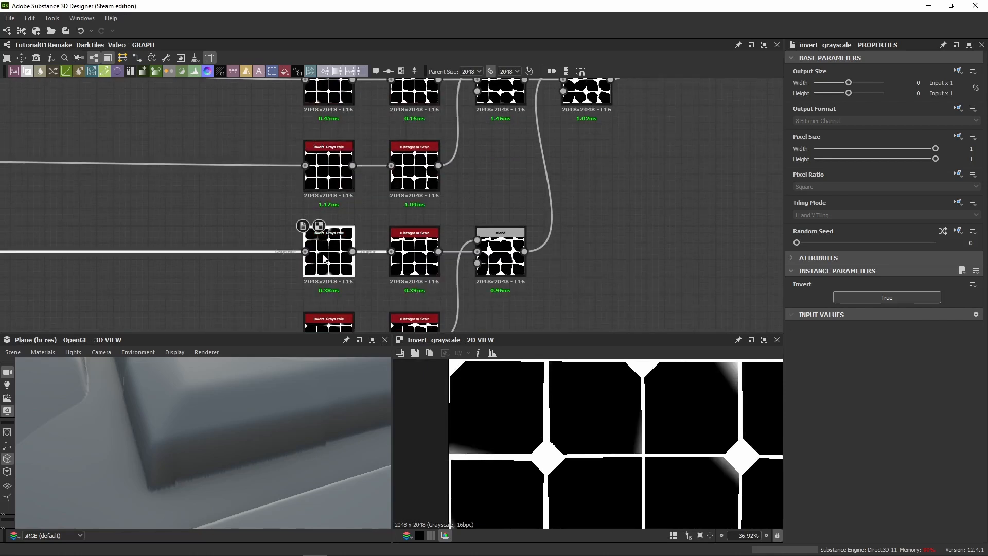
# Preview the fourth-row Histogram Scan, its Add Blend, the merged Add Blend and both Subtract Blends in turn to compare their masks.
pyautogui.doubleClick(413, 253)
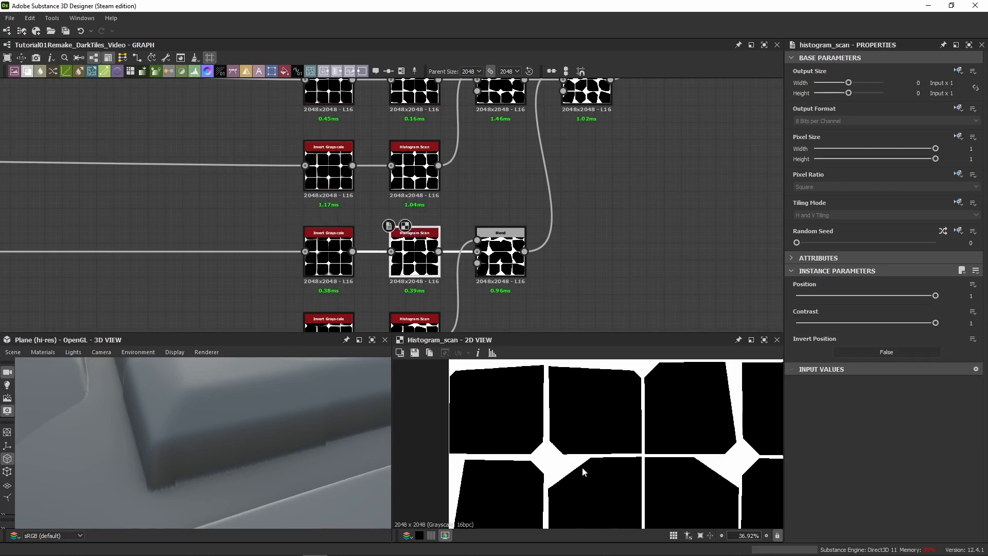
pyautogui.doubleClick(504, 261)
pyautogui.moveTo(511, 141); pyautogui.dragTo(456, 194, button='middle')
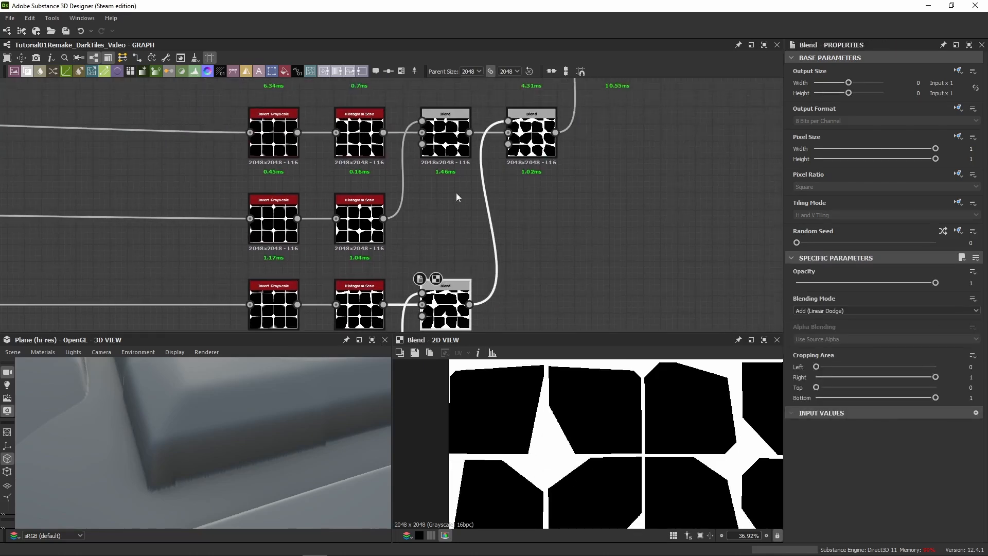
pyautogui.doubleClick(534, 134)
pyautogui.scroll(-1, 639, 465)
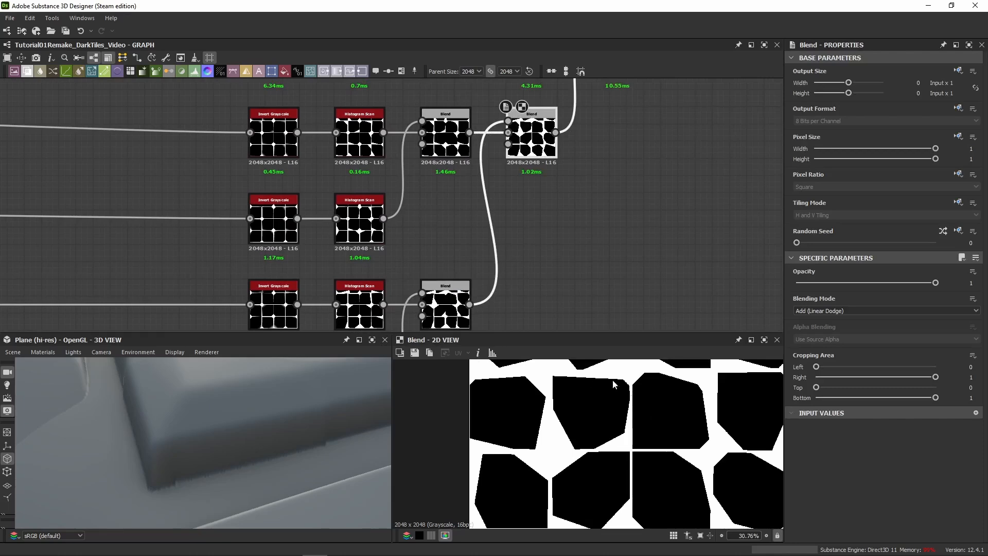
pyautogui.moveTo(603, 172); pyautogui.dragTo(545, 303, button='middle')
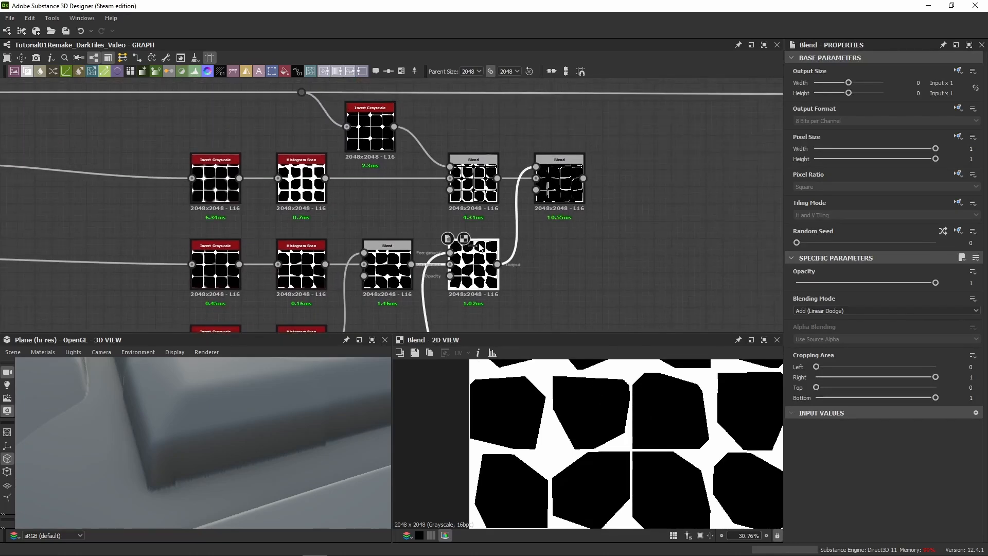
pyautogui.click(483, 200)
pyautogui.doubleClick(482, 199)
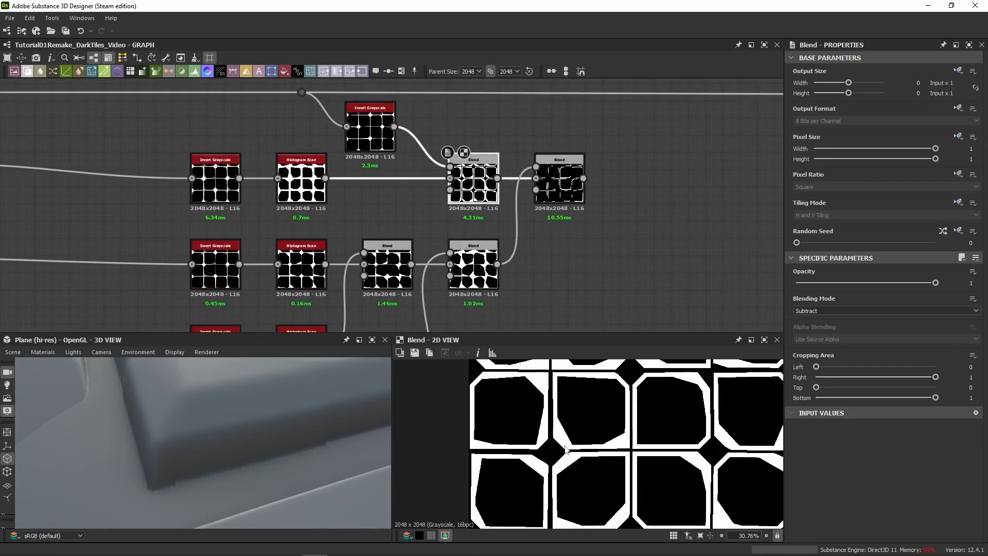
pyautogui.doubleClick(560, 185)
pyautogui.scroll(2, 560, 396)
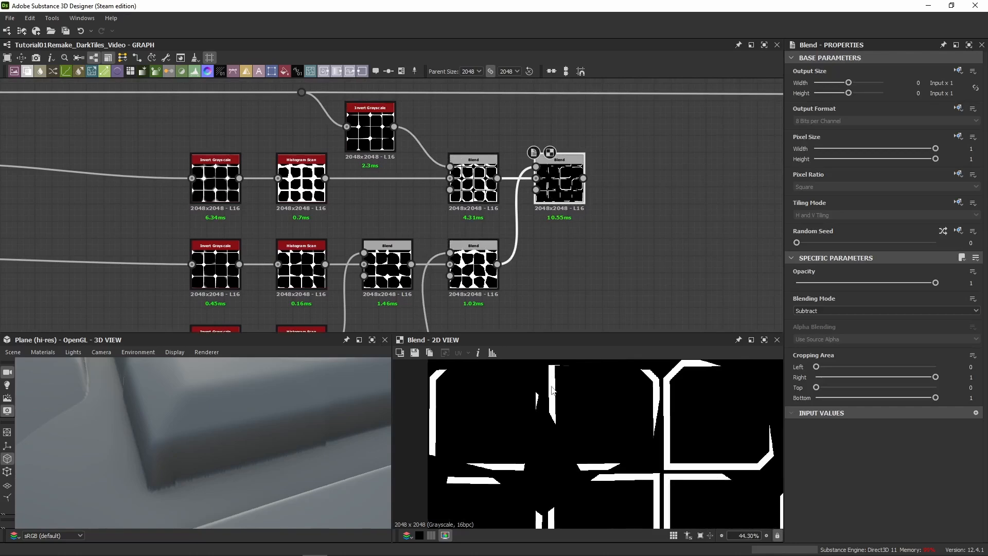
pyautogui.moveTo(551, 390); pyautogui.dragTo(564, 414, button='middle')
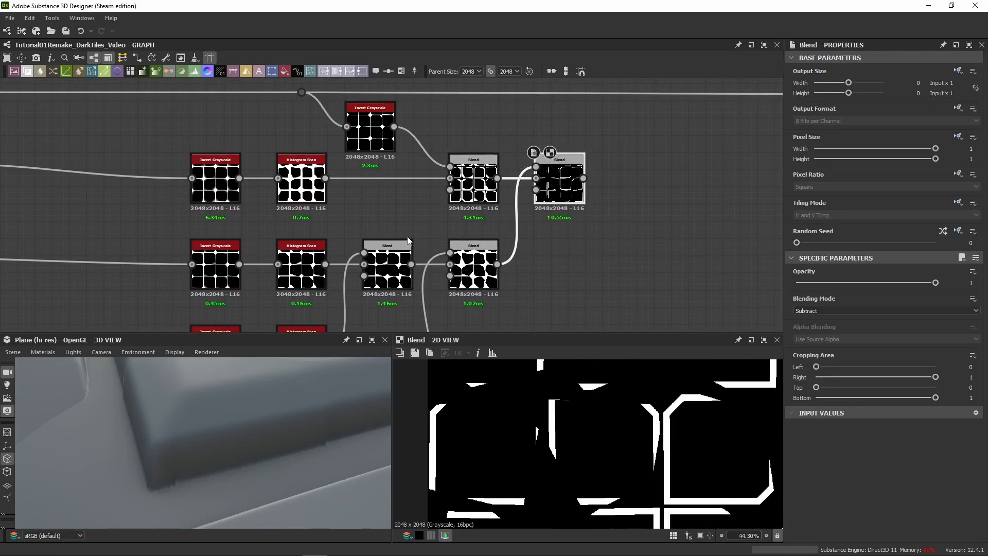
# Route the final Subtract Blend's output along the graph to a Dot node placed below the main height chain.
pyautogui.moveTo(604, 226); pyautogui.dragTo(408, 263, button='middle')
pyautogui.moveTo(387, 218); pyautogui.dragTo(668, 211)
pyautogui.scroll(-4, 607, 223)
pyautogui.scroll(-3, 685, 214)
pyautogui.moveTo(761, 219); pyautogui.dragTo(360, 229, button='middle')
pyautogui.scroll(-5, 453, 230)
pyautogui.moveTo(561, 223); pyautogui.dragTo(359, 224, button='middle')
pyautogui.moveTo(711, 243); pyautogui.dragTo(464, 289, button='middle')
pyautogui.scroll(4, 579, 288)
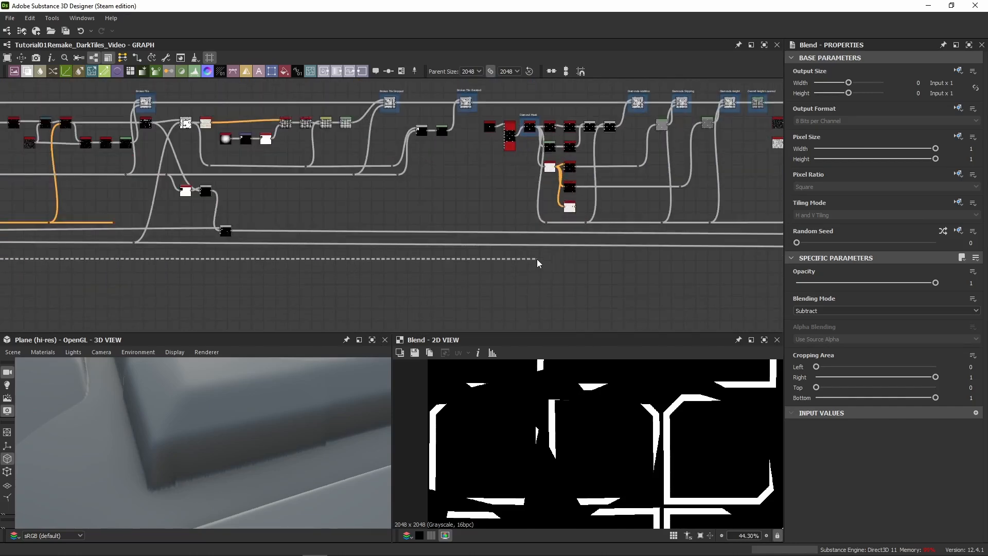
pyautogui.click(536, 259)
# Review the parameters of the first-row Invert Grayscale node and the five Histogram Scan nodes in the mask network.
pyautogui.scroll(4, 536, 259)
pyautogui.scroll(-6, 515, 258)
pyautogui.moveTo(479, 230); pyautogui.dragTo(741, 156, button='middle')
pyautogui.moveTo(227, 252); pyautogui.dragTo(523, 190, button='middle')
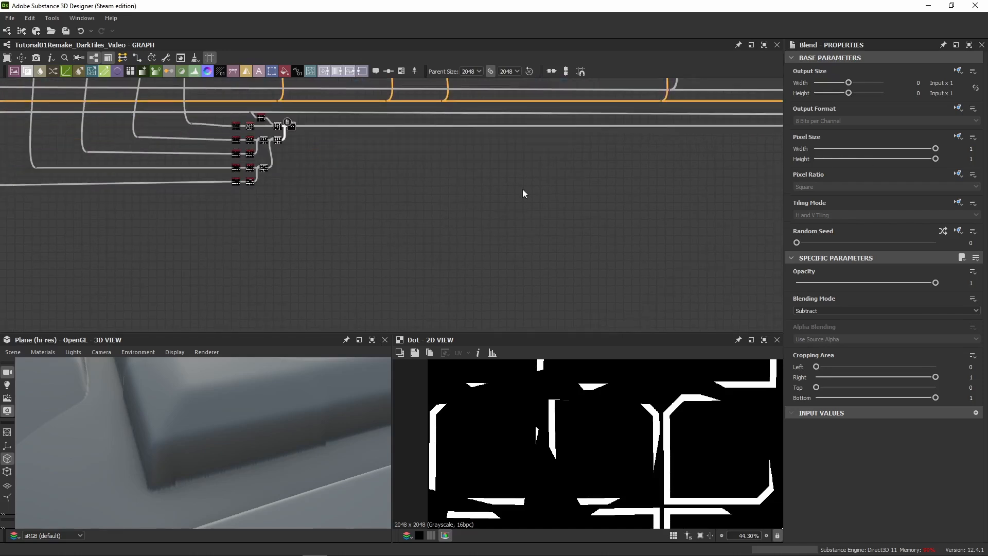
pyautogui.moveTo(307, 218); pyautogui.dragTo(574, 206, button='middle')
pyautogui.scroll(5, 472, 181)
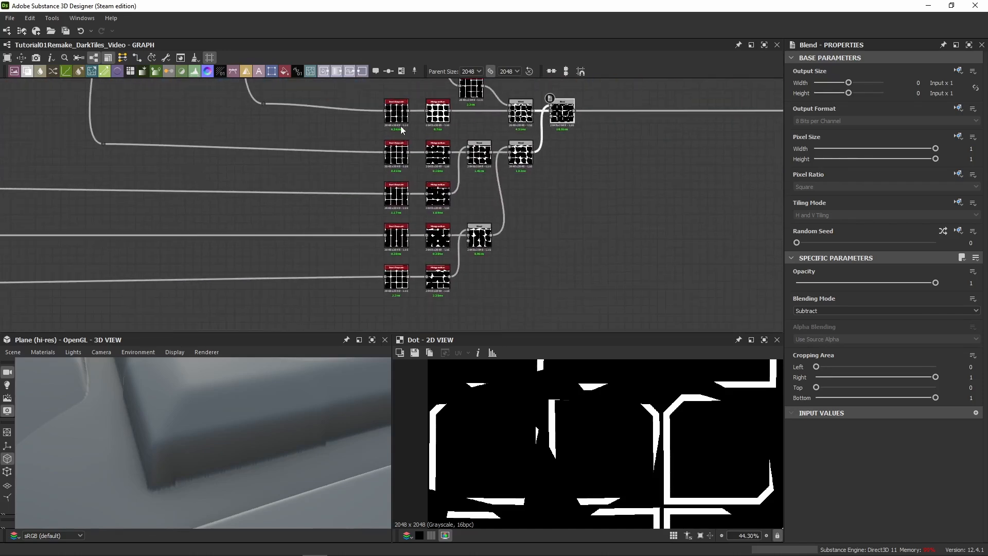
pyautogui.click(398, 120)
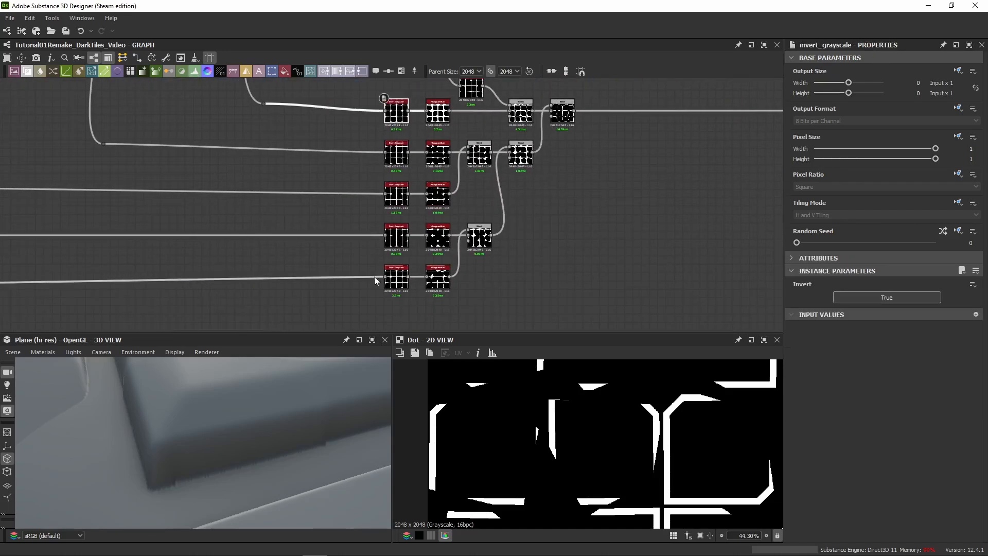
pyautogui.moveTo(375, 276); pyautogui.dragTo(336, 301, button='middle')
pyautogui.click(402, 140)
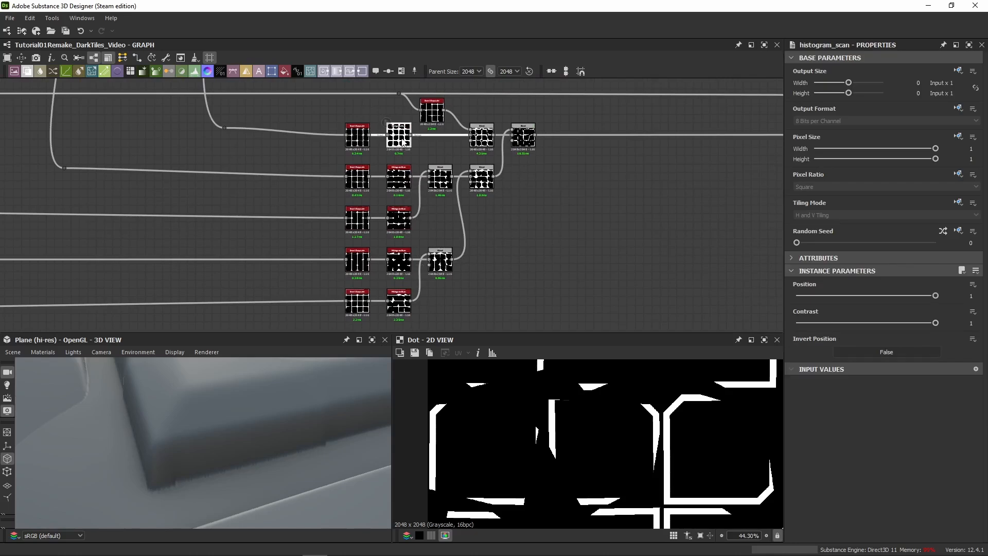
pyautogui.click(401, 181)
pyautogui.click(402, 222)
pyautogui.click(401, 265)
pyautogui.click(400, 302)
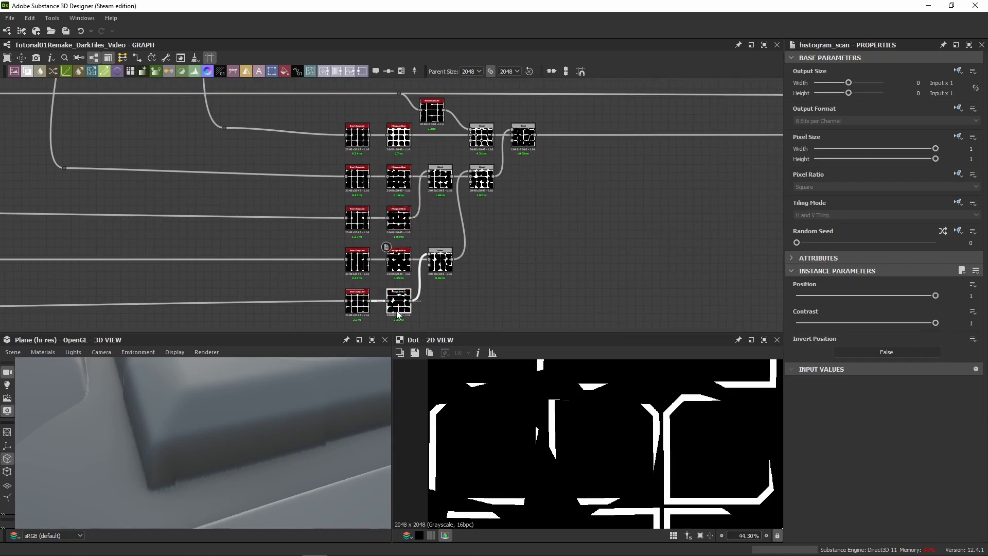
# Check the blending settings of the three Add Blends, the upper Invert Grayscale node and the first Subtract Blend.
pyautogui.click(440, 260)
pyautogui.click(440, 178)
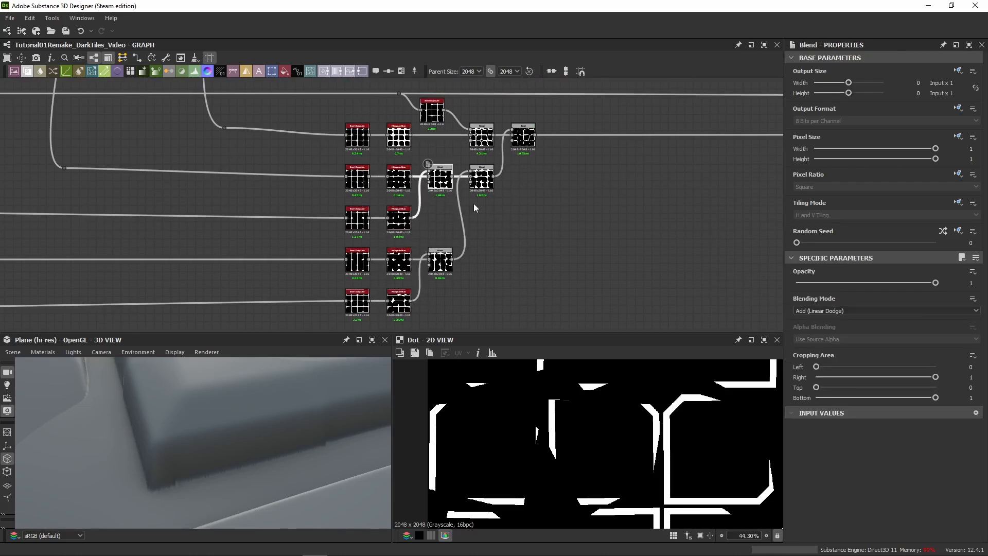
pyautogui.click(482, 178)
pyautogui.moveTo(552, 186); pyautogui.dragTo(554, 247, button='middle')
pyautogui.scroll(4, 440, 169)
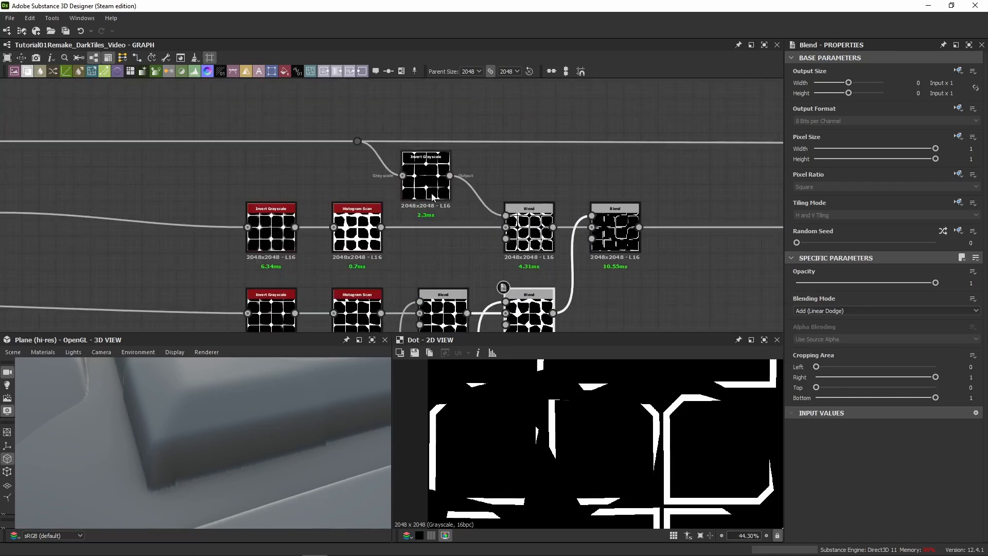
pyautogui.click(428, 191)
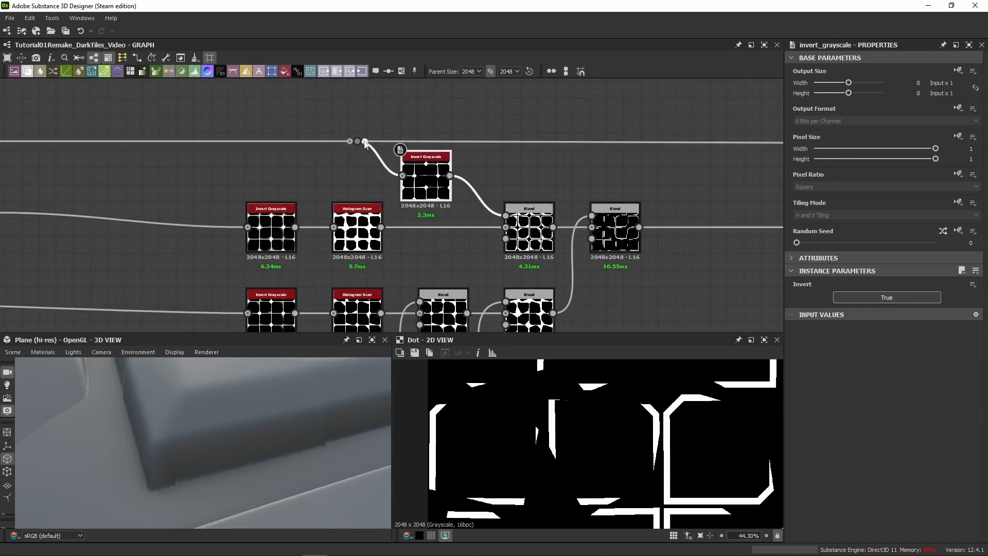
pyautogui.doubleClick(366, 141)
pyautogui.doubleClick(507, 205)
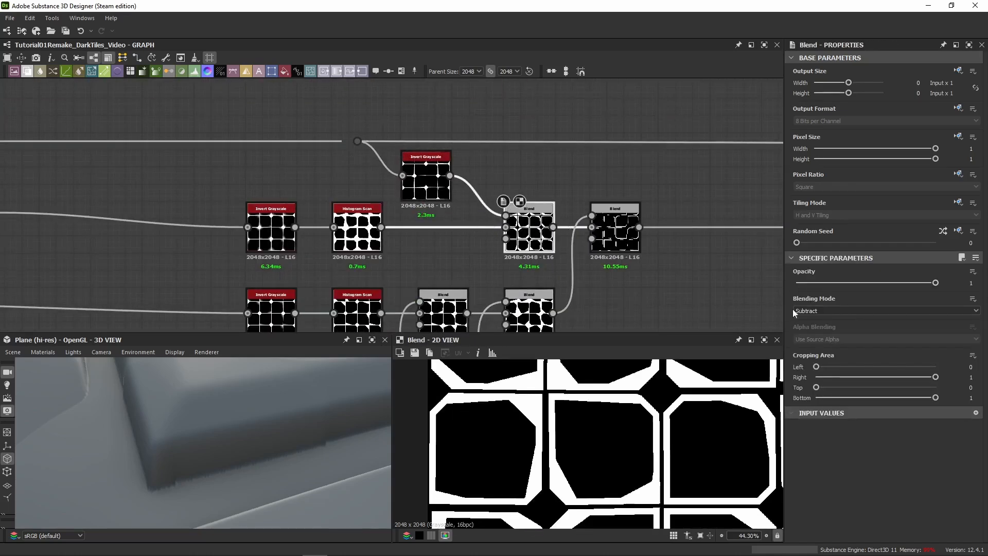
# Preview the first-row Histogram Scan, merged Add Blend and both Subtract Blends, and examine the final mask across the whole tile layout.
pyautogui.moveTo(536, 242); pyautogui.dragTo(515, 185, button='middle')
pyautogui.doubleClick(340, 176)
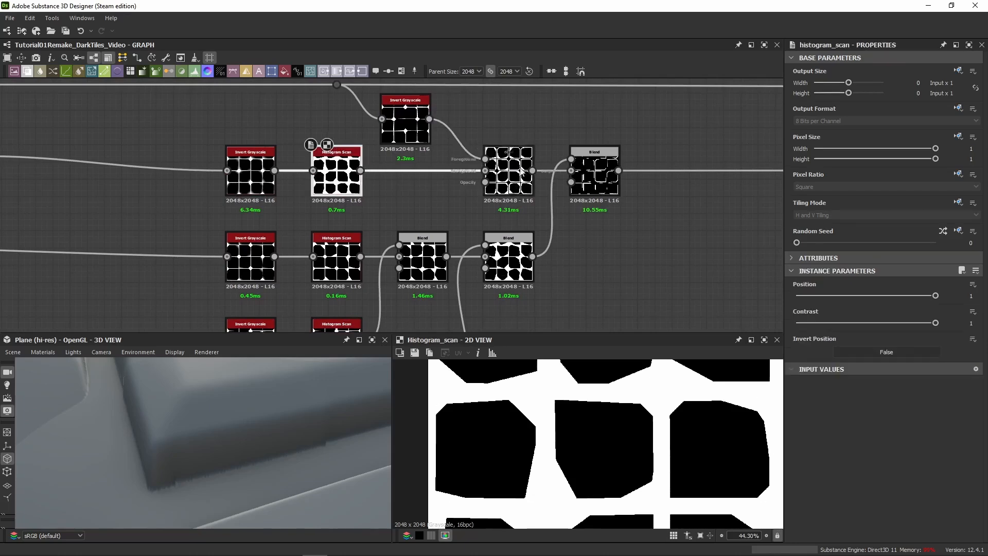
pyautogui.click(515, 177)
pyautogui.doubleClick(516, 177)
pyautogui.doubleClick(592, 172)
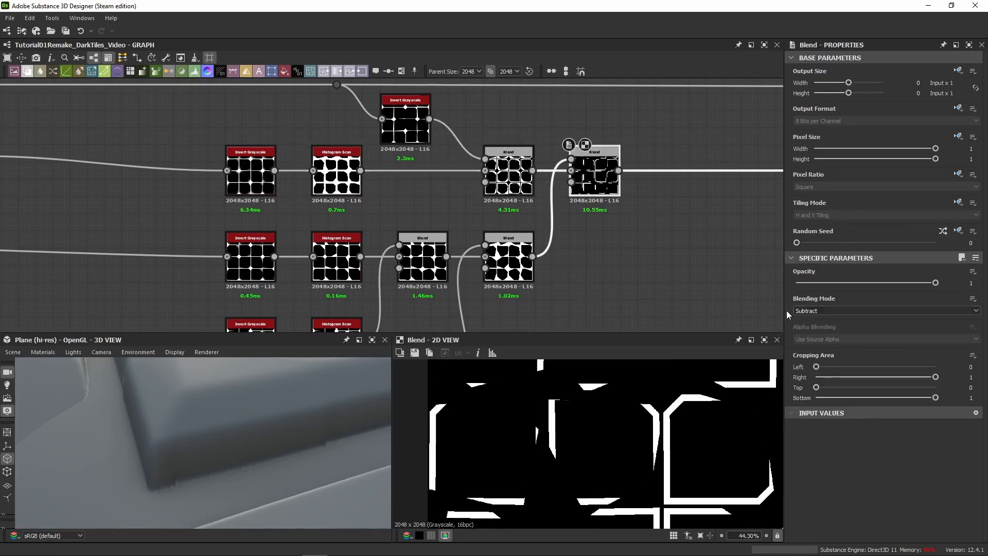
pyautogui.doubleClick(524, 260)
pyautogui.doubleClick(509, 175)
pyautogui.doubleClick(594, 175)
pyautogui.scroll(-5, 593, 467)
pyautogui.scroll(-8, 602, 256)
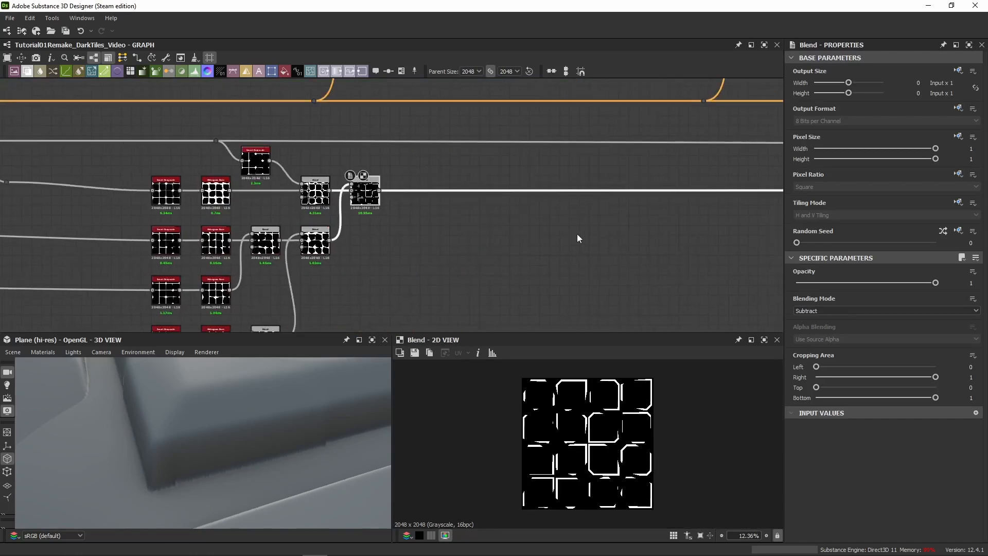
# Move the final mask's Dot node further along the graph, beneath the Large Pebbles Tile Sampler.
pyautogui.scroll(3, 452, 250)
pyautogui.moveTo(449, 234)
pyautogui.mouseDown()
pyautogui.moveTo(449, 257)
pyautogui.moveTo(449, 234)
pyautogui.mouseUp()
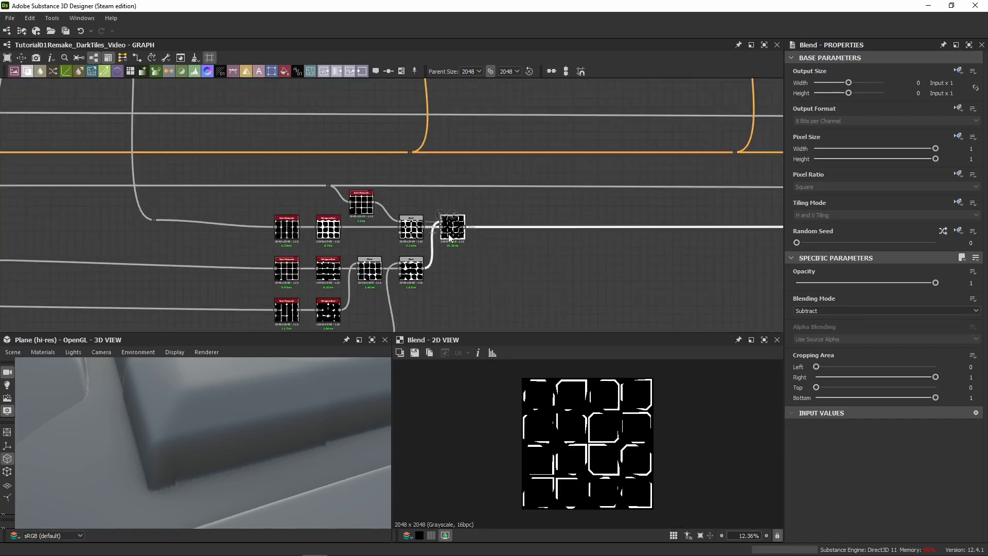
pyautogui.scroll(-5, 554, 238)
pyautogui.moveTo(741, 216)
pyautogui.mouseDown(button='middle')
pyautogui.moveTo(631, 199)
pyautogui.moveTo(242, 234)
pyautogui.mouseUp(button='middle')
pyautogui.scroll(4, 415, 236)
pyautogui.moveTo(586, 238); pyautogui.dragTo(203, 220, button='middle')
pyautogui.scroll(-3, 202, 220)
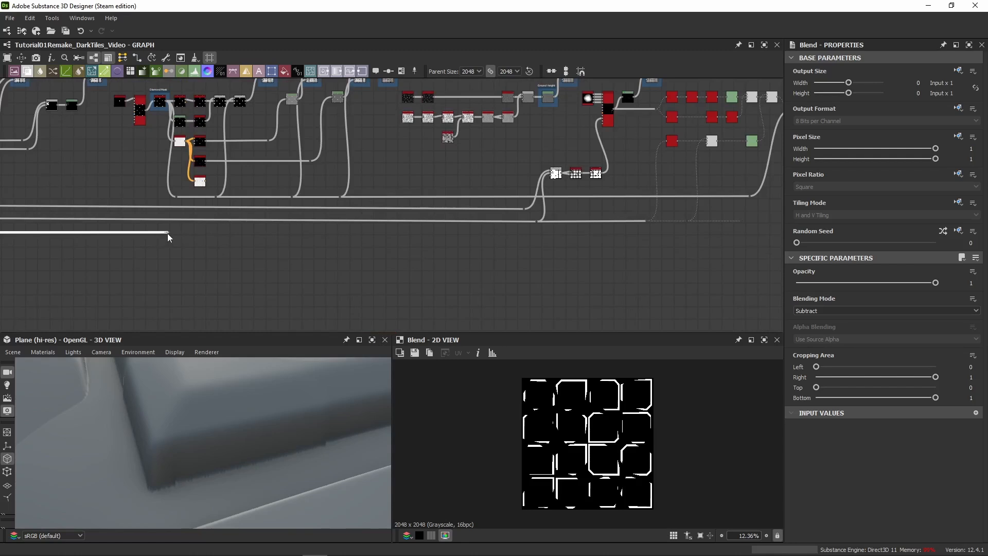
pyautogui.moveTo(168, 233); pyautogui.dragTo(601, 236)
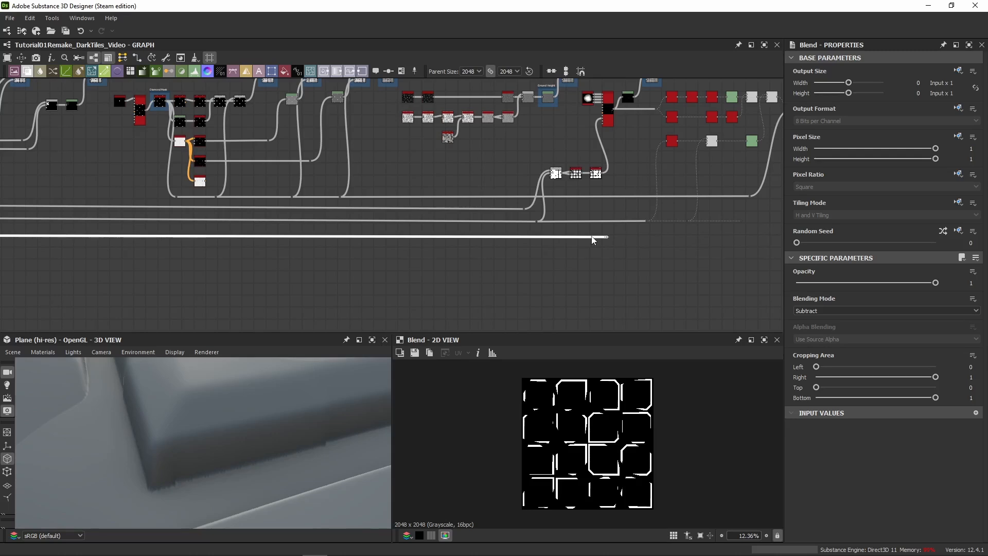
# Preview the Large Pebbles Tile Sampler and examine its pattern parameters and mask connection.
pyautogui.moveTo(586, 219); pyautogui.dragTo(484, 243, button='middle')
pyautogui.scroll(3, 509, 176)
pyautogui.moveTo(498, 180); pyautogui.dragTo(508, 215, button='middle')
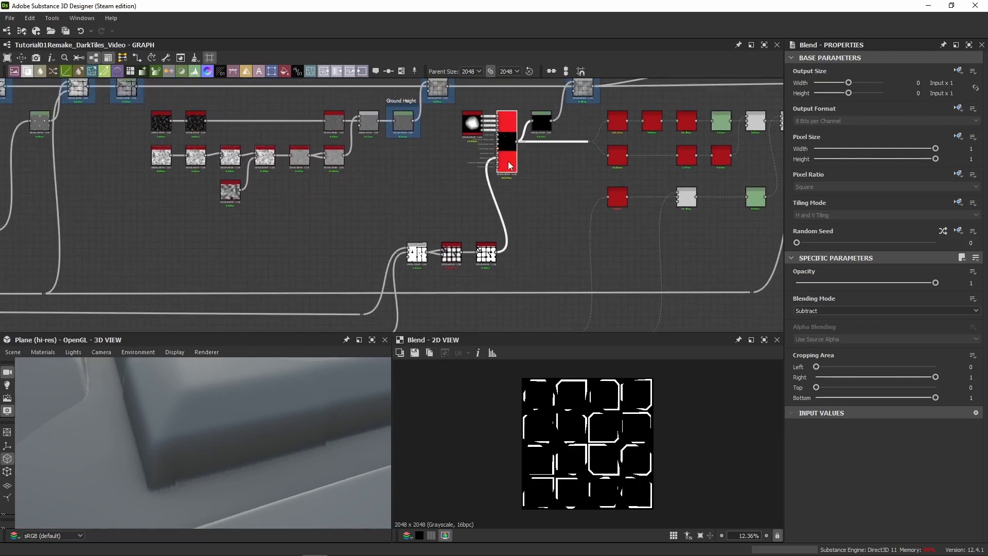
pyautogui.doubleClick(508, 162)
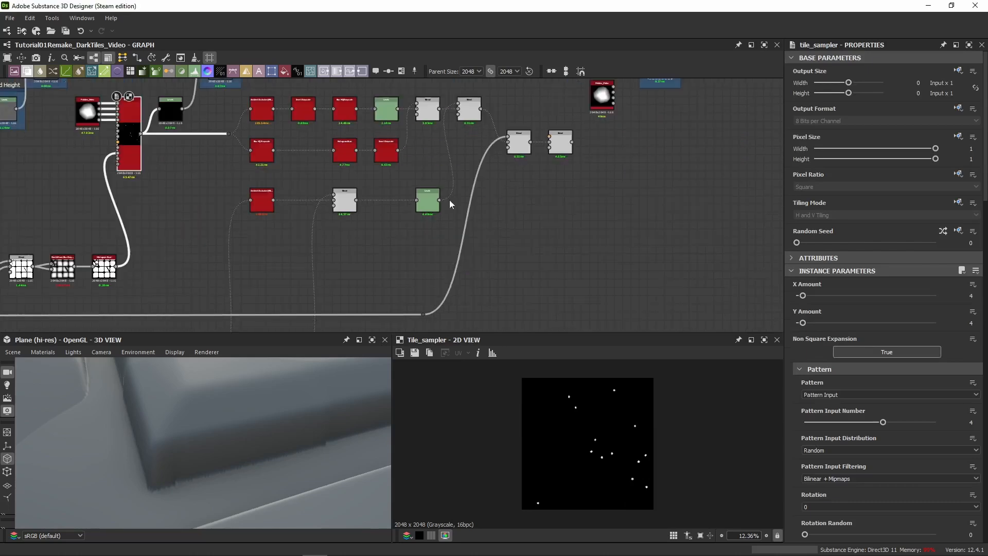
# Move the Pebbles_Video node near the Medium Pebbles frame so that it sits directly above the last Blend node.
pyautogui.moveTo(555, 198); pyautogui.dragTo(354, 251, button='middle')
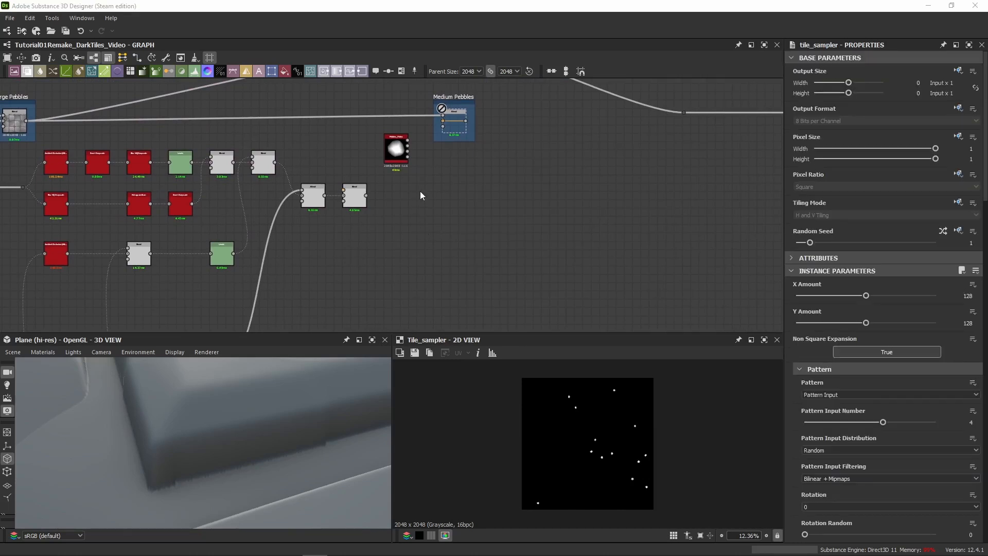
pyautogui.click(415, 185)
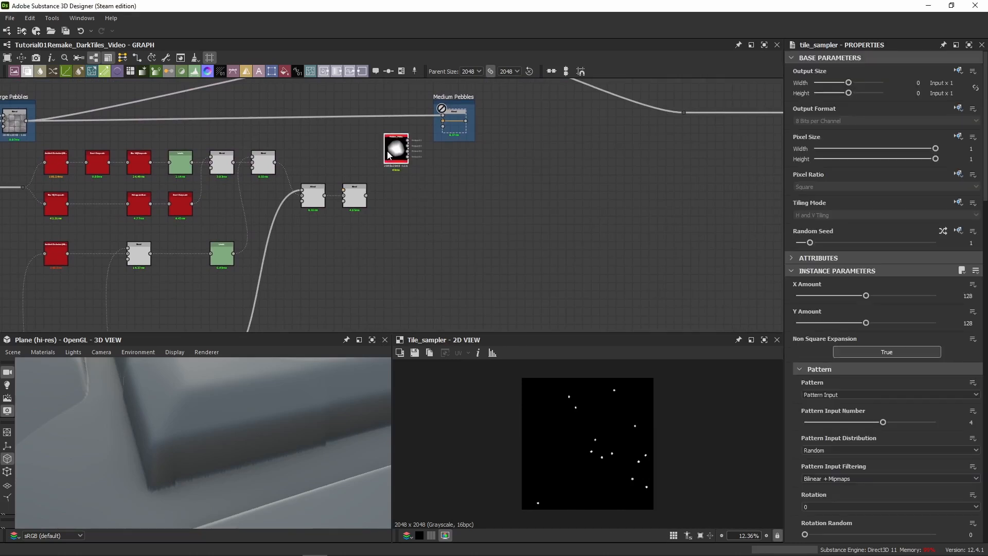
pyautogui.moveTo(387, 150); pyautogui.dragTo(345, 154)
pyautogui.moveTo(347, 159); pyautogui.dragTo(495, 162, button='middle')
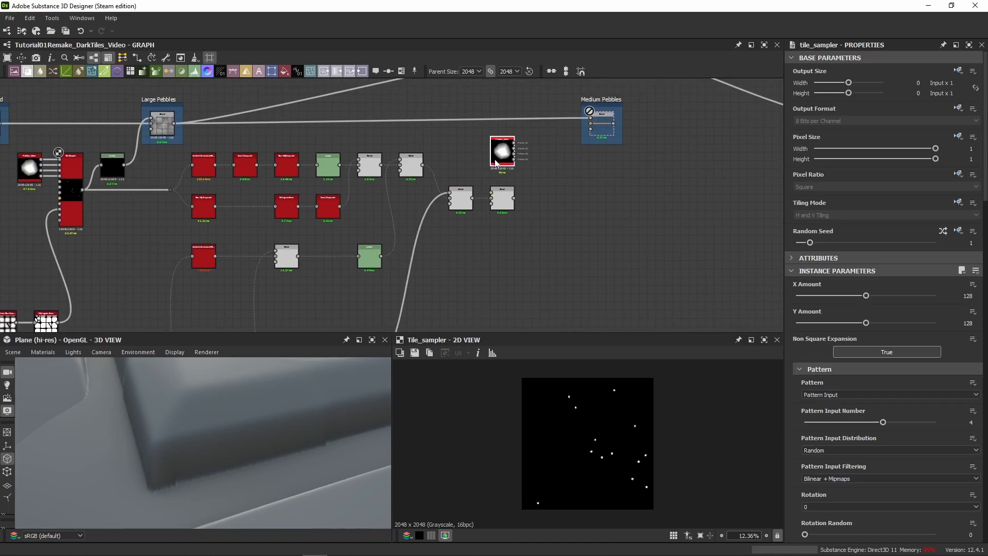
# Add a Tile Sampler below the Medium Pebbles frame, with its Pattern set to Pattern Input and Pattern Input Number set to 4.
pyautogui.moveTo(582, 174); pyautogui.dragTo(509, 183, button='middle')
pyautogui.press('space')
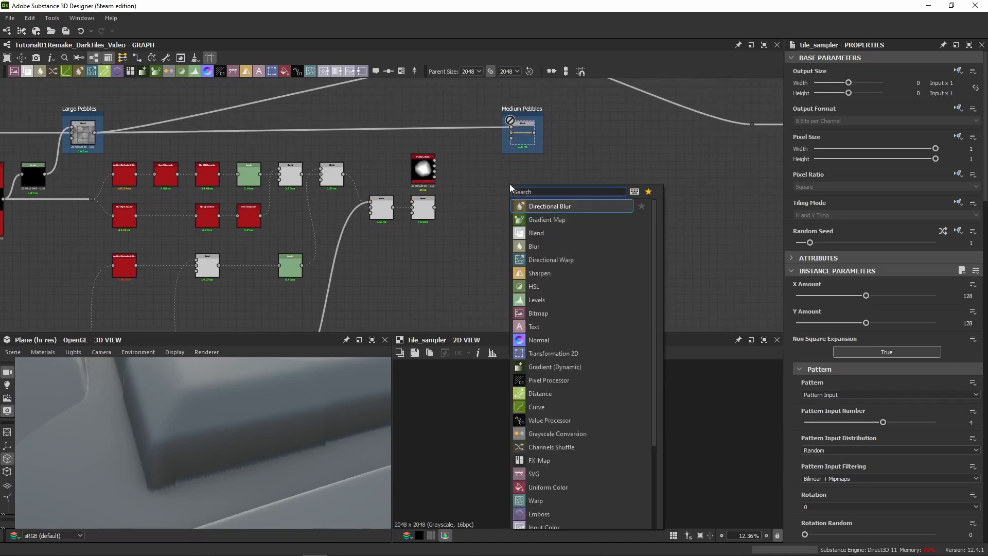
pyautogui.write('tile sampler')
pyautogui.press('Return')
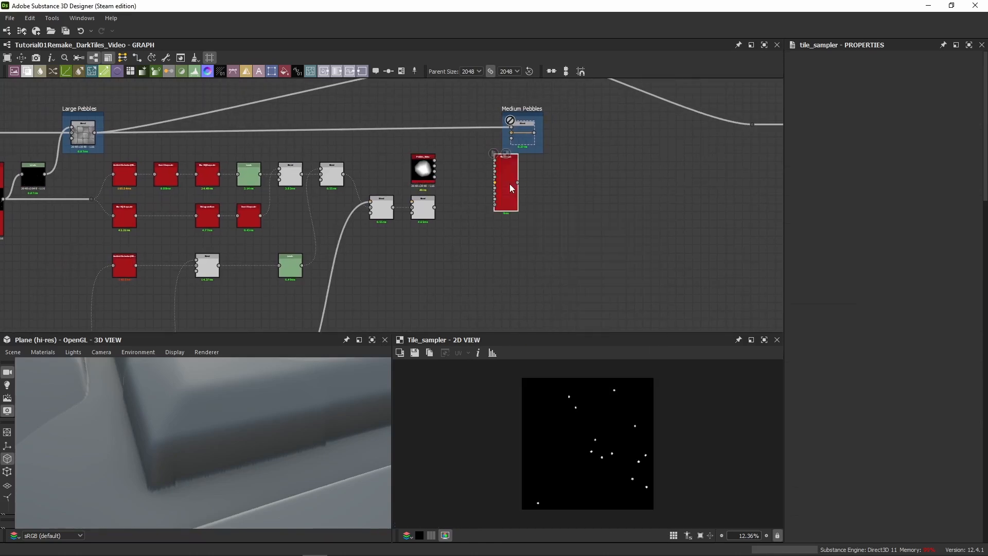
pyautogui.click(826, 395)
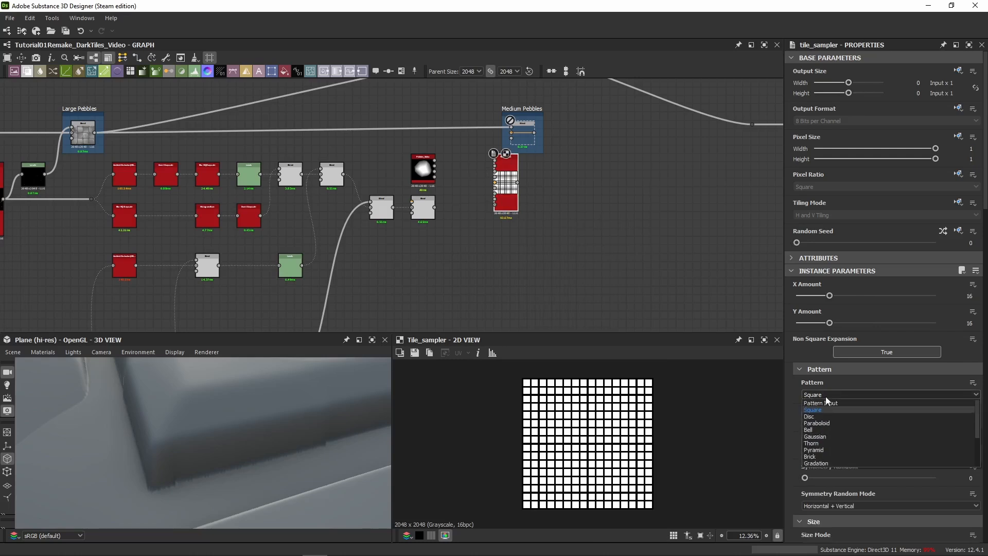
pyautogui.click(822, 402)
pyautogui.moveTo(811, 424); pyautogui.dragTo(883, 424)
# Connect the four Pebbles_Video outputs to Pattern Inputs 1 to 4 of the new Tile Sampler.
pyautogui.scroll(3, 538, 198)
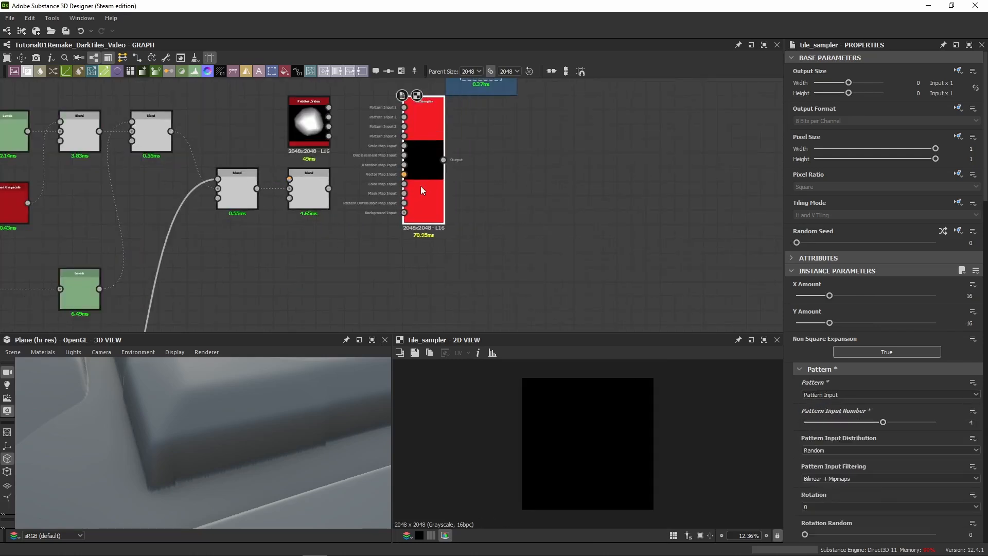
pyautogui.scroll(4, 353, 147)
pyautogui.moveTo(359, 147); pyautogui.dragTo(440, 164)
pyautogui.moveTo(359, 180); pyautogui.dragTo(439, 196)
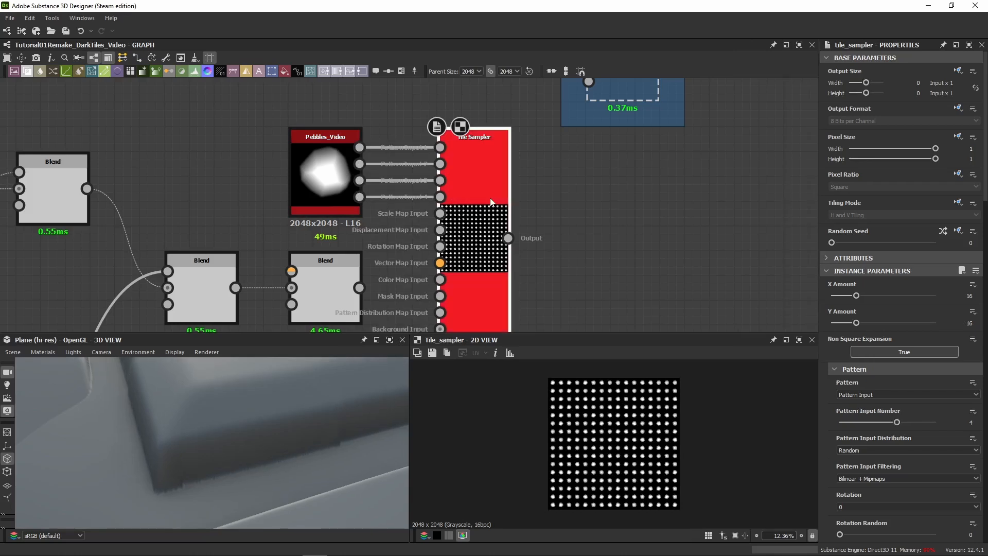
# Examine the tile surface and gaps in the 3D view from further away.
pyautogui.scroll(-6, 275, 443)
pyautogui.scroll(2, 332, 429)
pyautogui.scroll(-3, 332, 429)
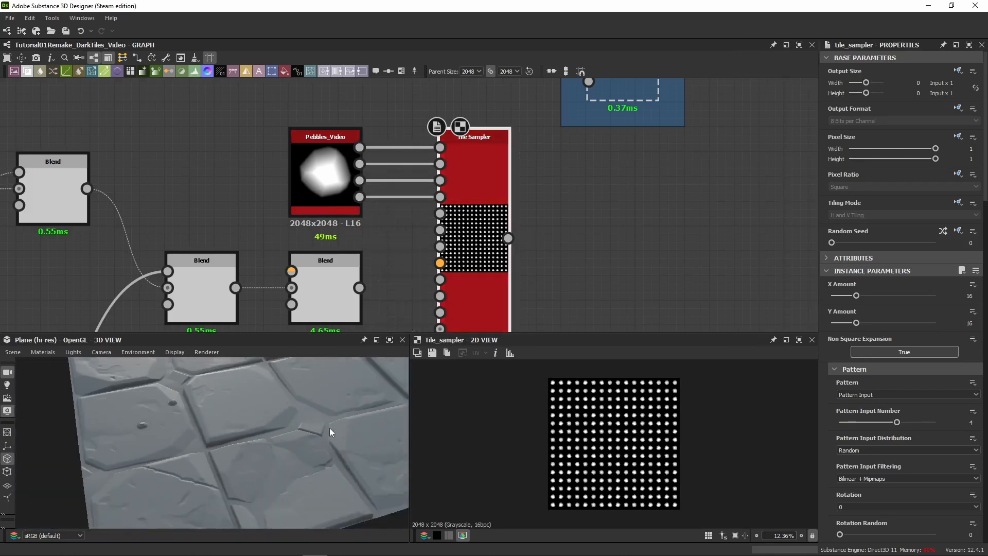
pyautogui.moveTo(397, 256); pyautogui.dragTo(346, 218, button='middle')
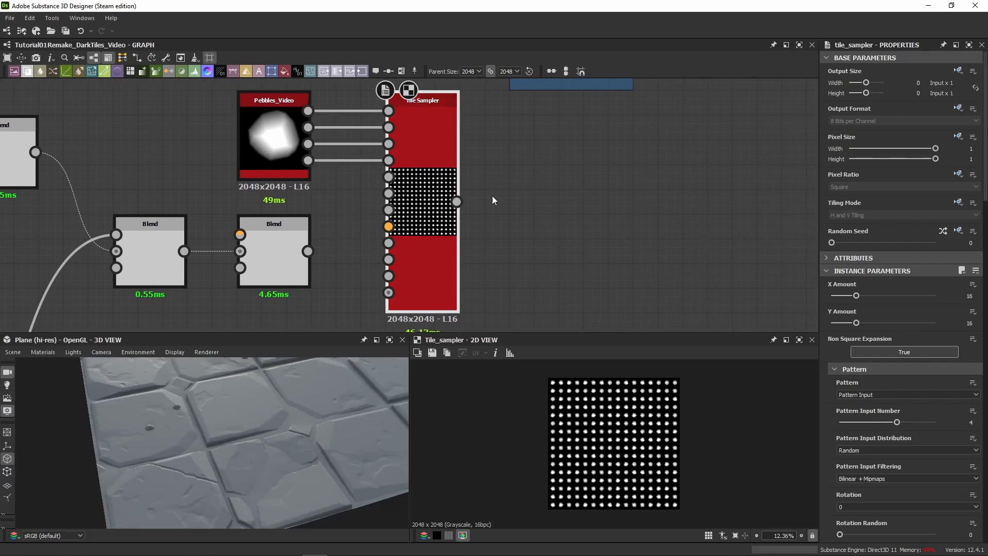
# Set the new Tile Sampler's X Amount and Y Amount to 128.
pyautogui.scroll(-5, 448, 206)
pyautogui.scroll(5, 329, 204)
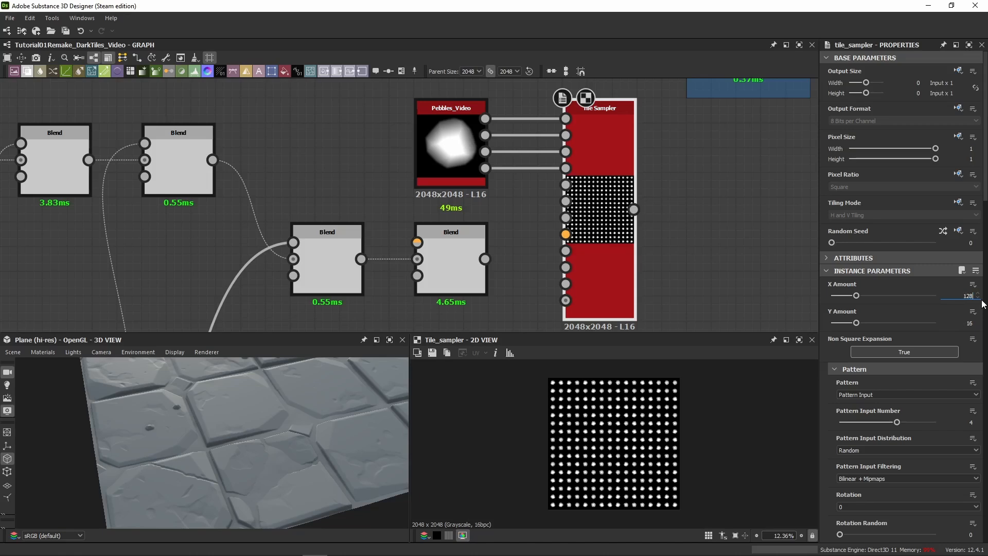
pyautogui.press('Tab')
pyautogui.write('128')
pyautogui.press('Return')
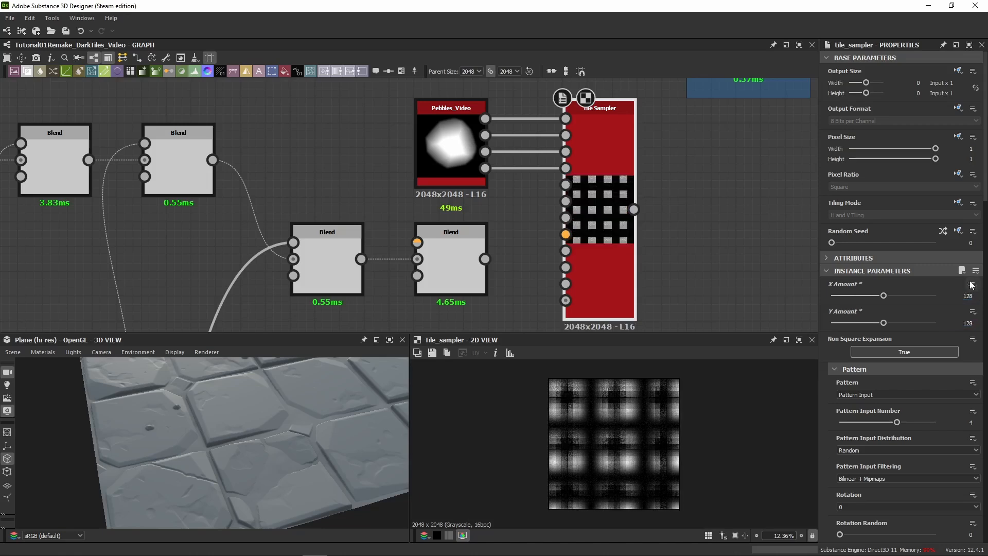
pyautogui.scroll(6, 575, 447)
pyautogui.scroll(-1, 575, 447)
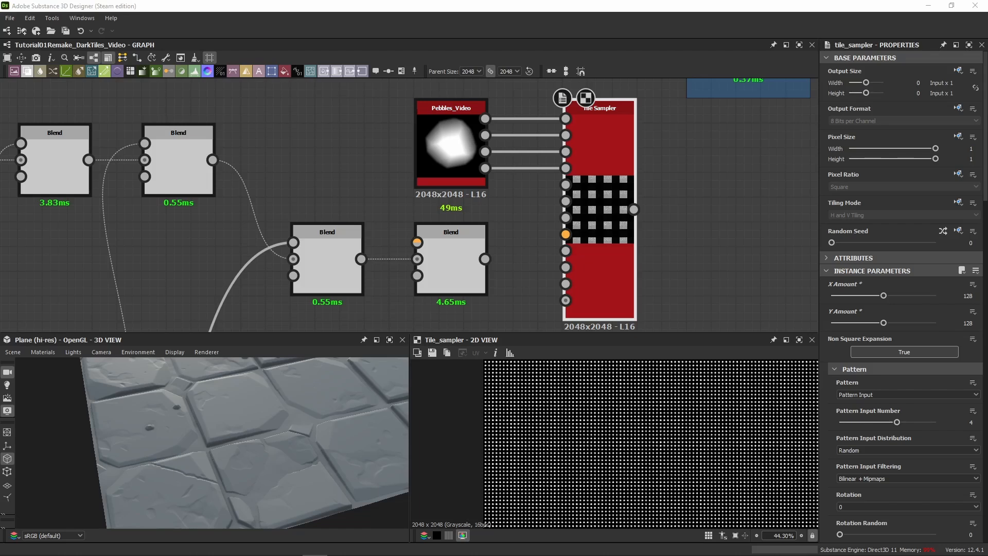
# Set the Tile Sampler's Size Random Y to 0.25.
pyautogui.scroll(-8, 864, 416)
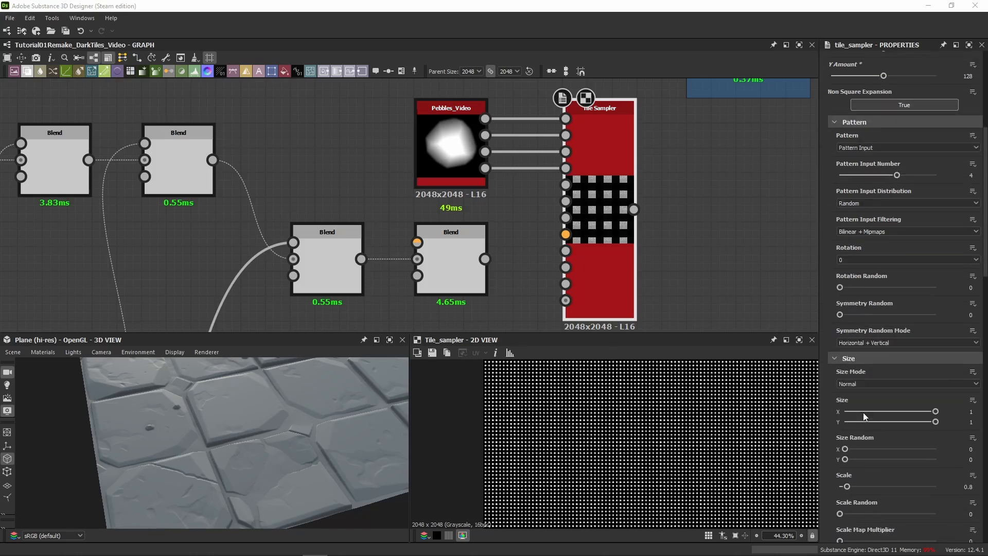
pyautogui.scroll(-5, 865, 415)
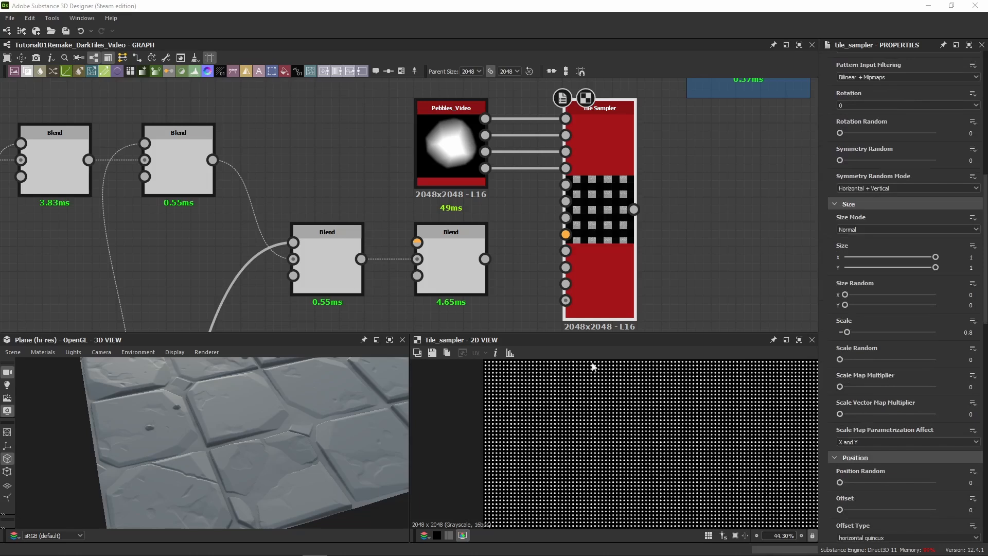
pyautogui.click(956, 303)
pyautogui.write('.2')
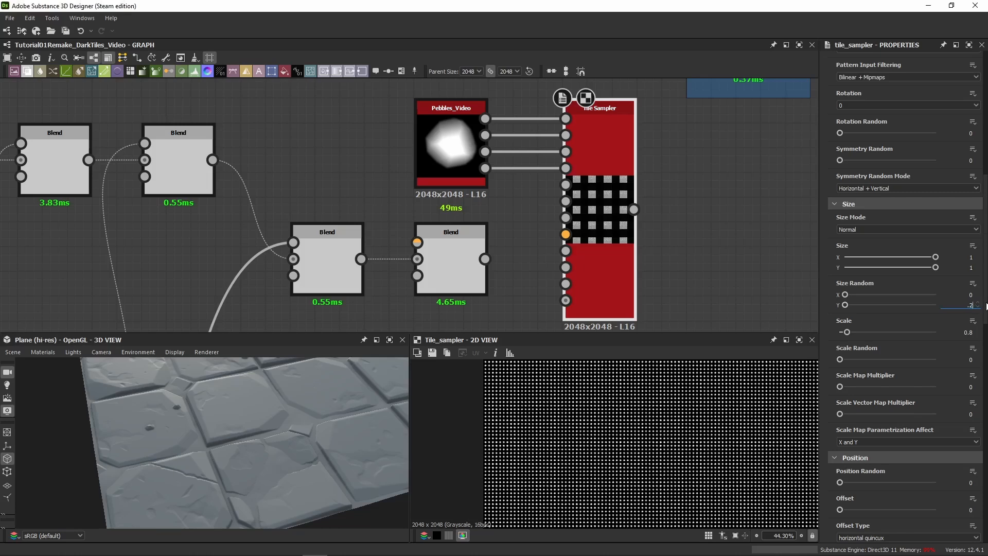
pyautogui.write('5')
pyautogui.press('Return')
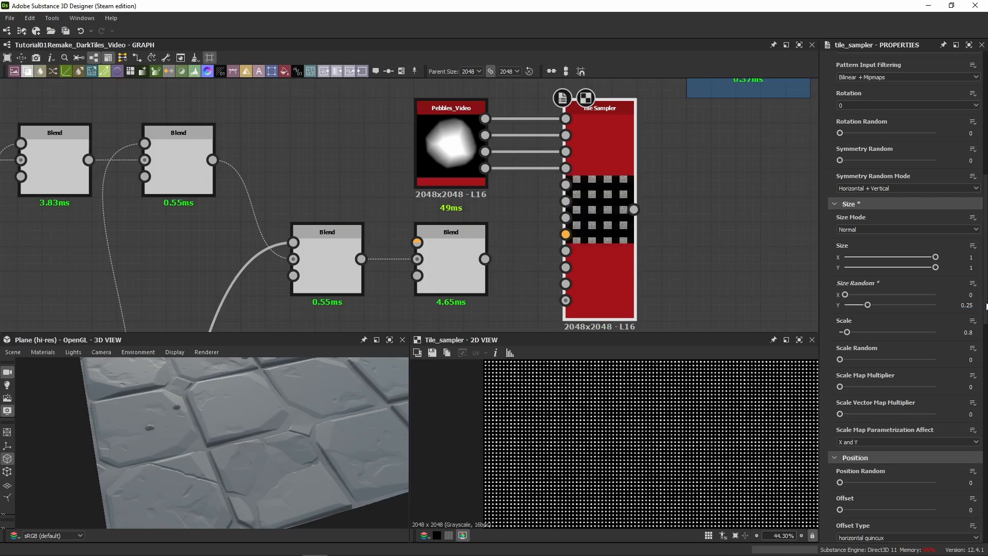
# Set the Tile Sampler's Scale to 2 and Scale Random to 0.25.
pyautogui.click(966, 331)
pyautogui.write('2')
pyautogui.press('Return')
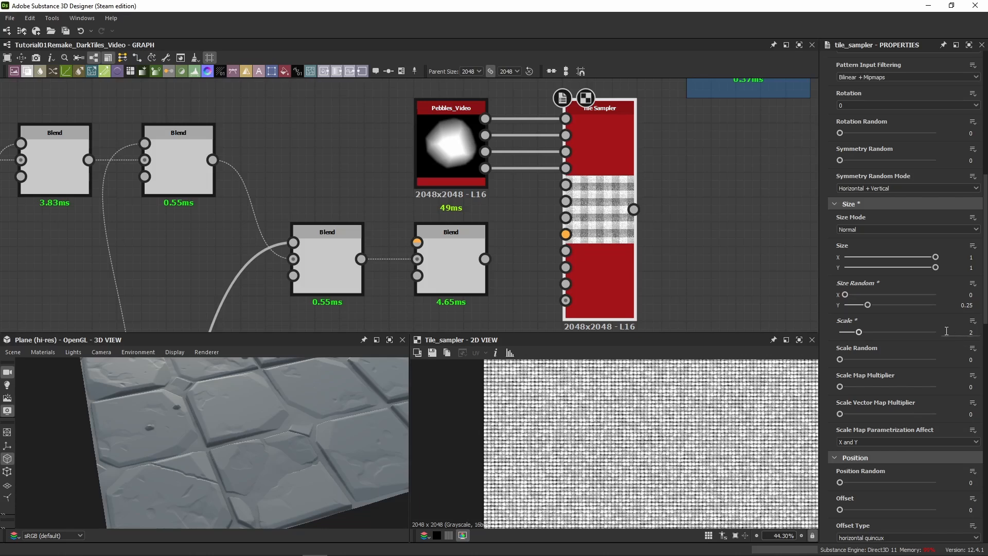
pyautogui.click(974, 359)
pyautogui.write('0.25')
pyautogui.press('Return')
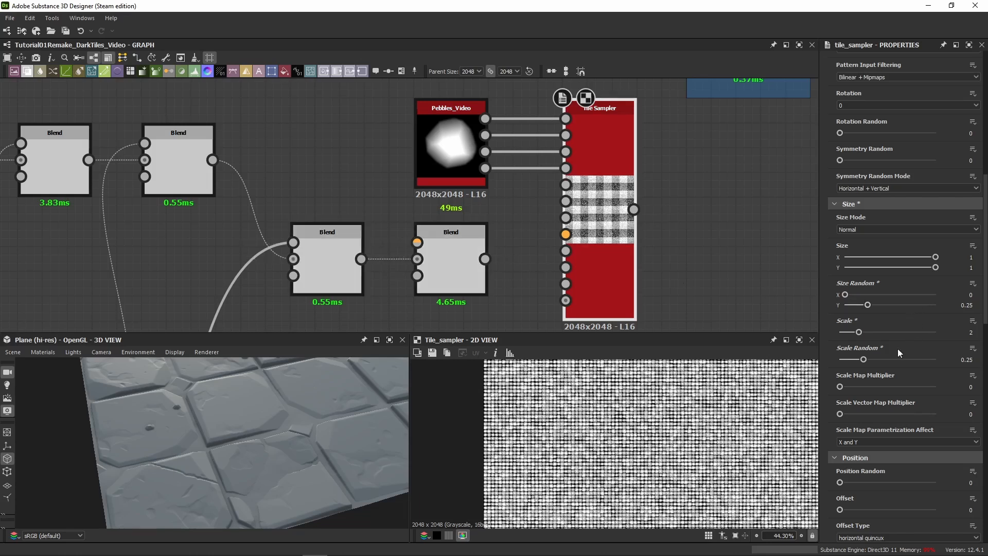
# Scatter the pebbles by setting the Tile Sampler's Position Random to 7 and Offset to 1.
pyautogui.scroll(-3, 827, 351)
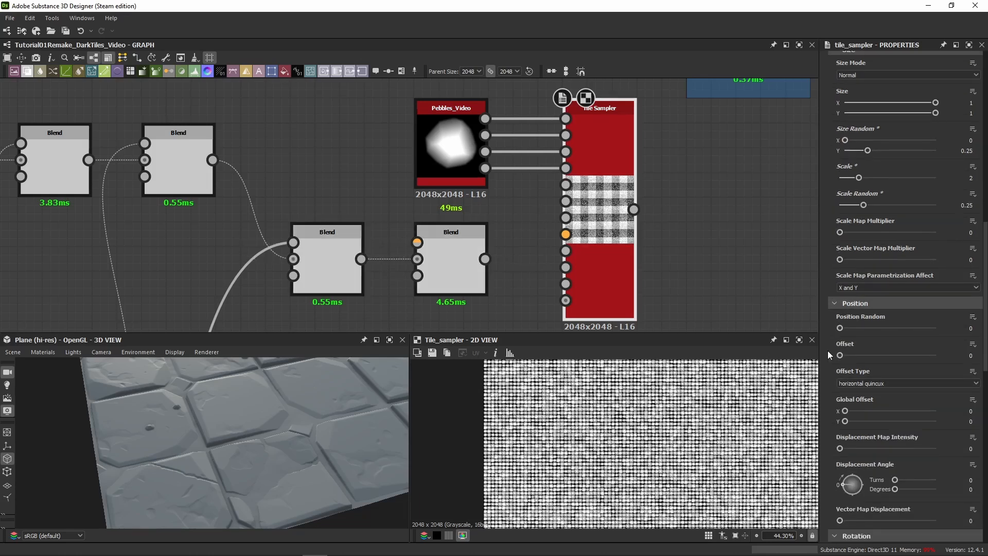
pyautogui.click(971, 328)
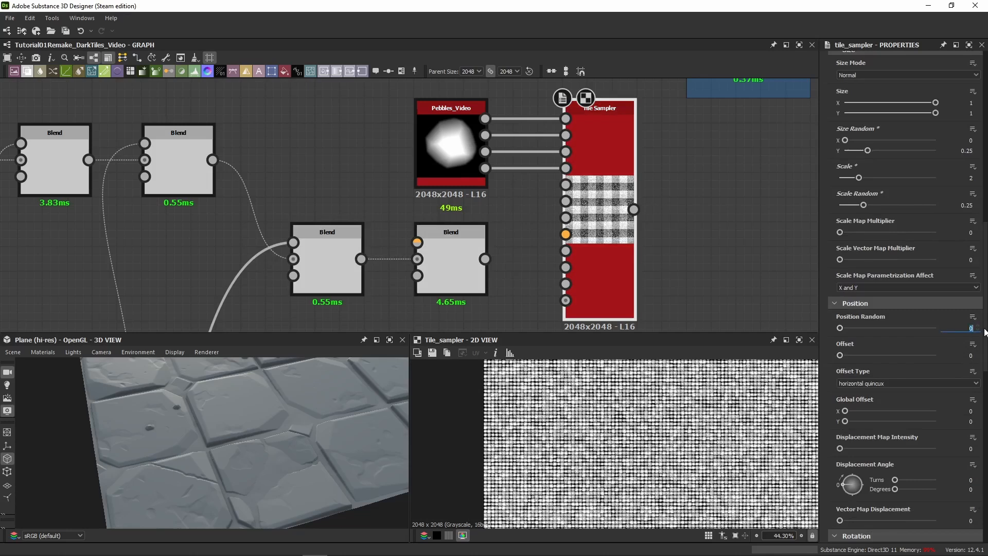
pyautogui.write('7')
pyautogui.press('Return')
pyautogui.click(971, 355)
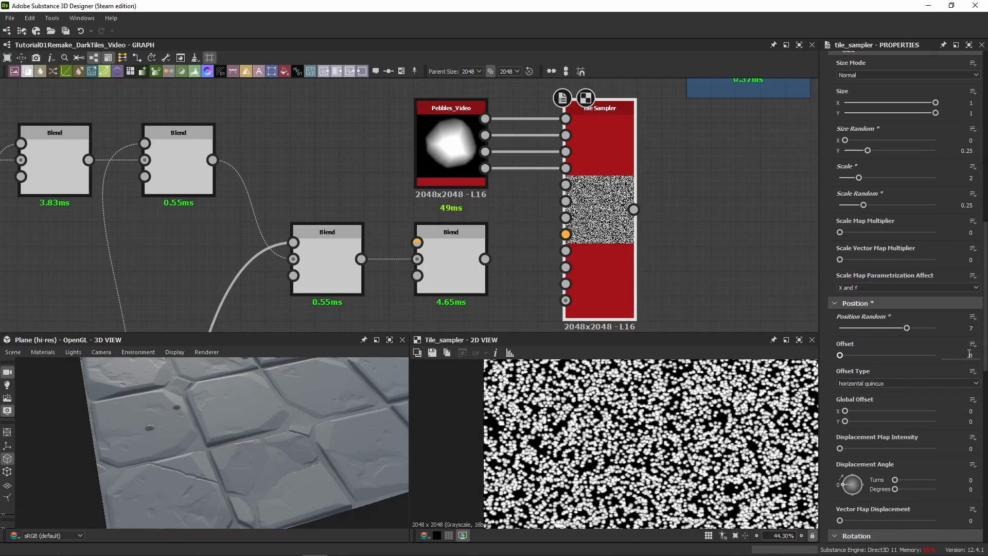
pyautogui.write('1')
pyautogui.press('Return')
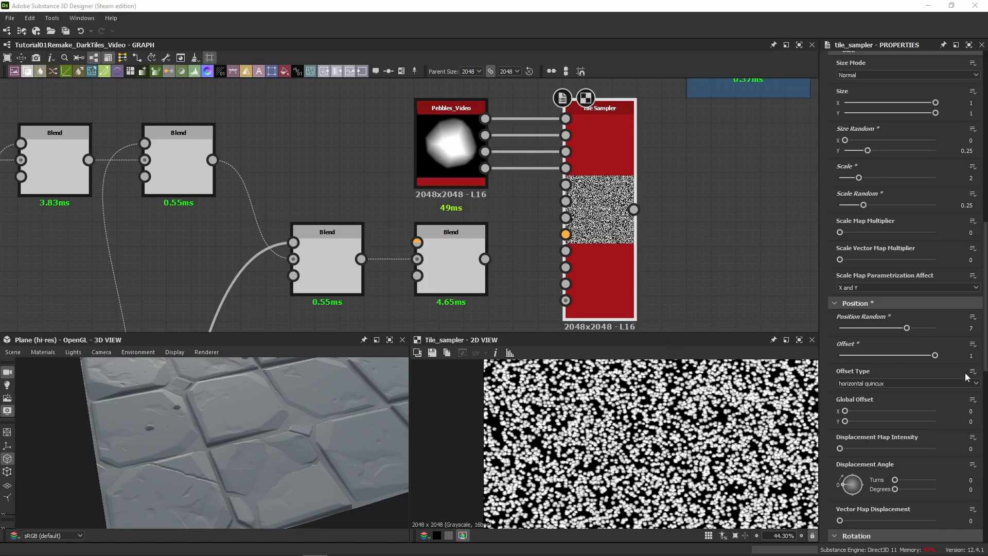
# Set the Tile Sampler's Rotation Random to 1.
pyautogui.scroll(-5, 890, 396)
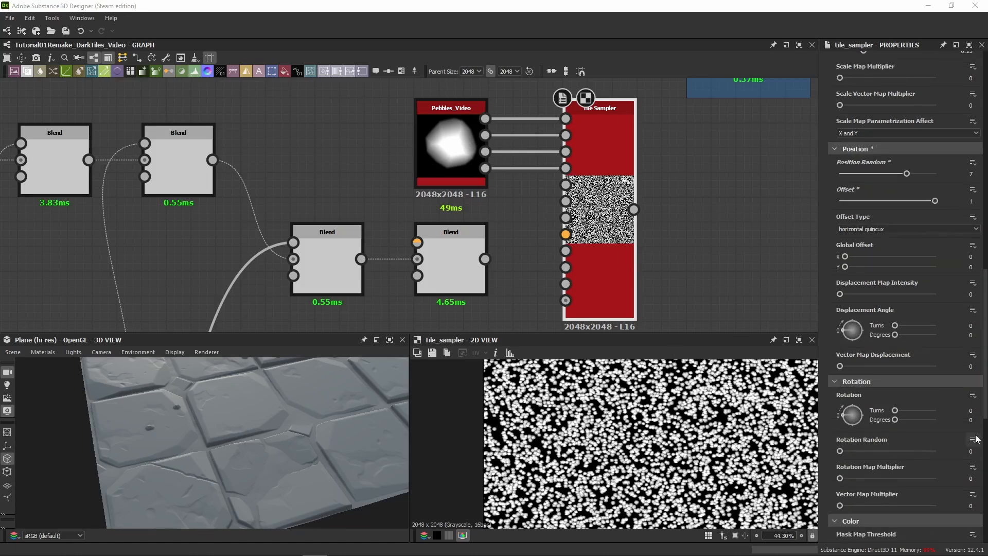
pyautogui.click(970, 450)
pyautogui.write('1')
pyautogui.press('Return')
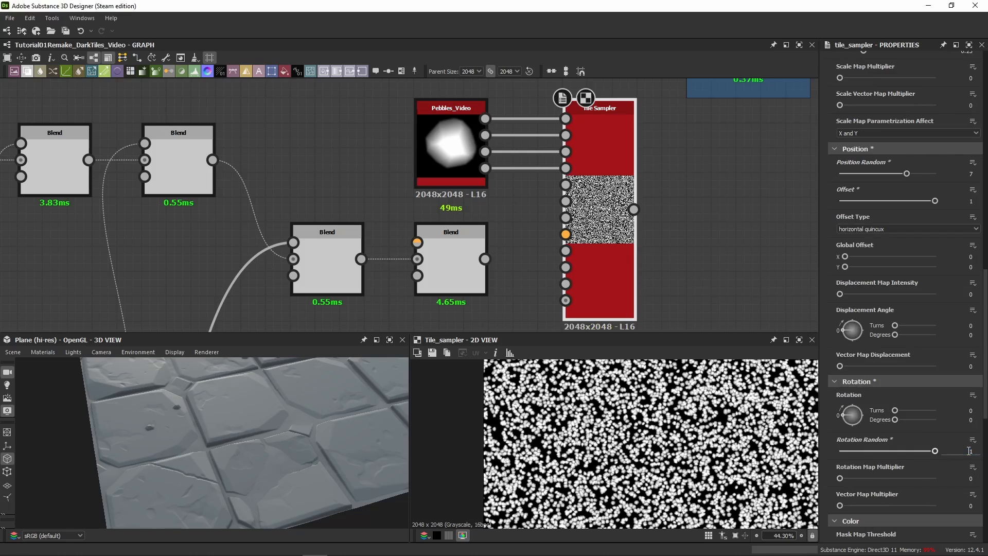
# Thin out the pebbles with Mask Random at 0.96 and Mask Map Threshold at 0.7.
pyautogui.scroll(-8, 875, 427)
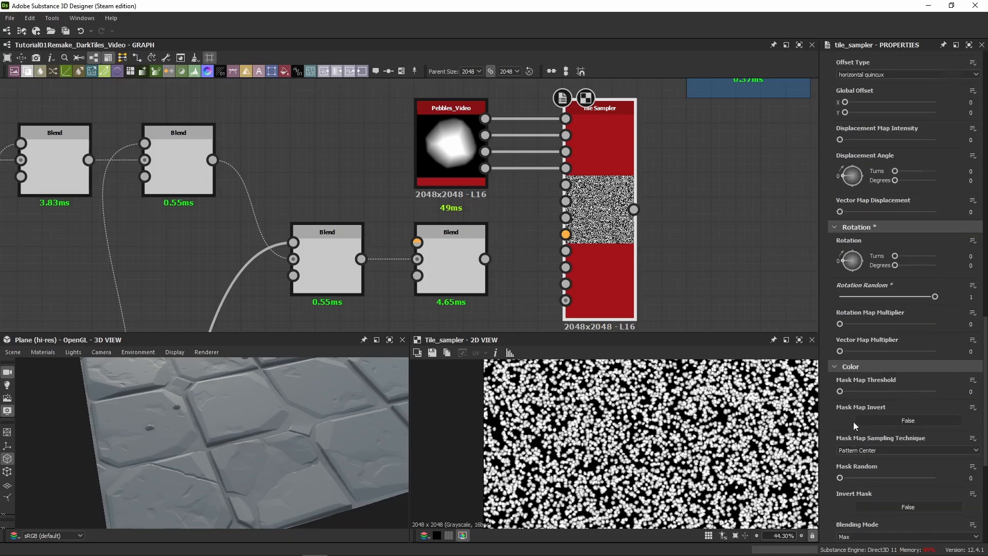
pyautogui.click(979, 385)
pyautogui.write('0.96')
pyautogui.press('Return')
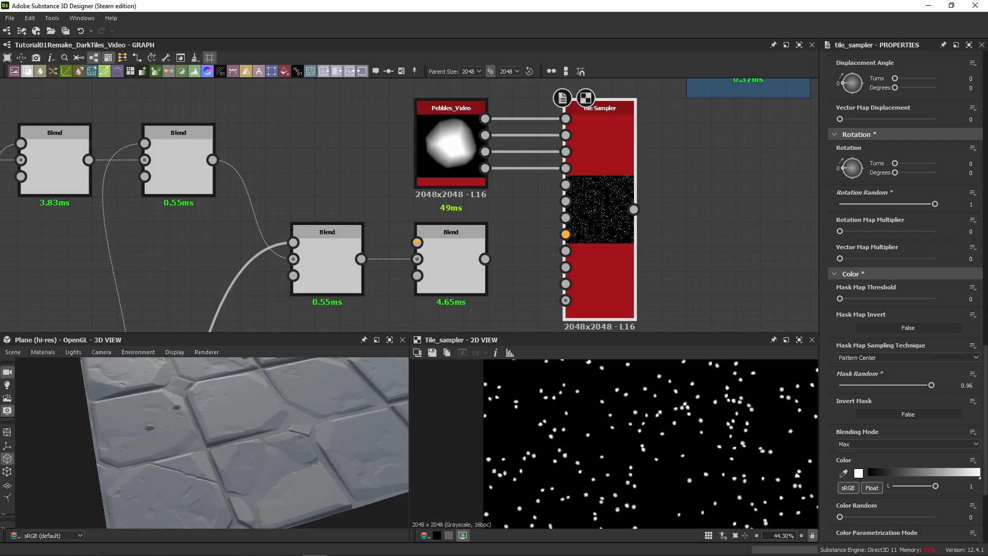
pyautogui.click(970, 299)
pyautogui.write('0.7')
pyautogui.press('Return')
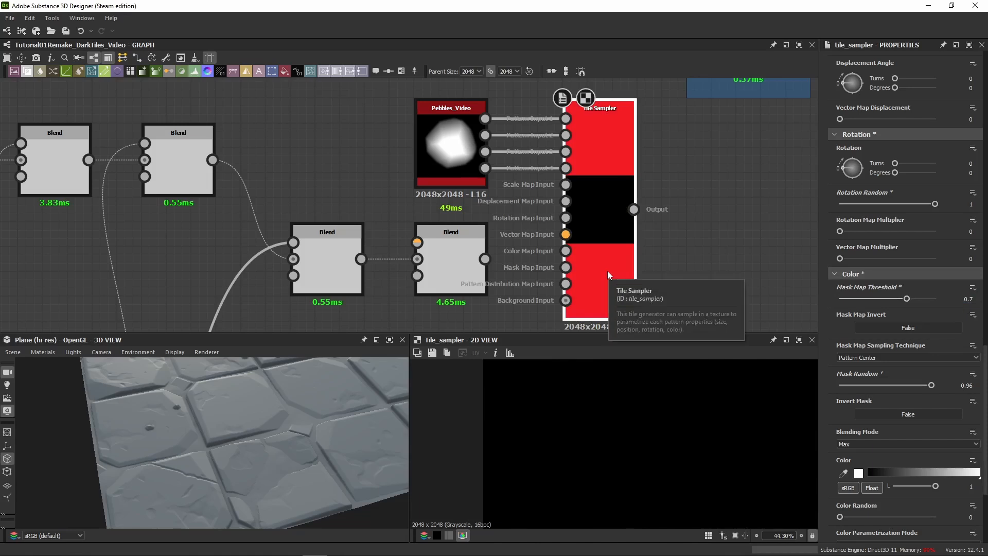
# Connect the lowest chipping mask's dot node to the last Subtract Blend's foreground and extend the dot rightward below that Blend.
pyautogui.scroll(-1, 649, 460)
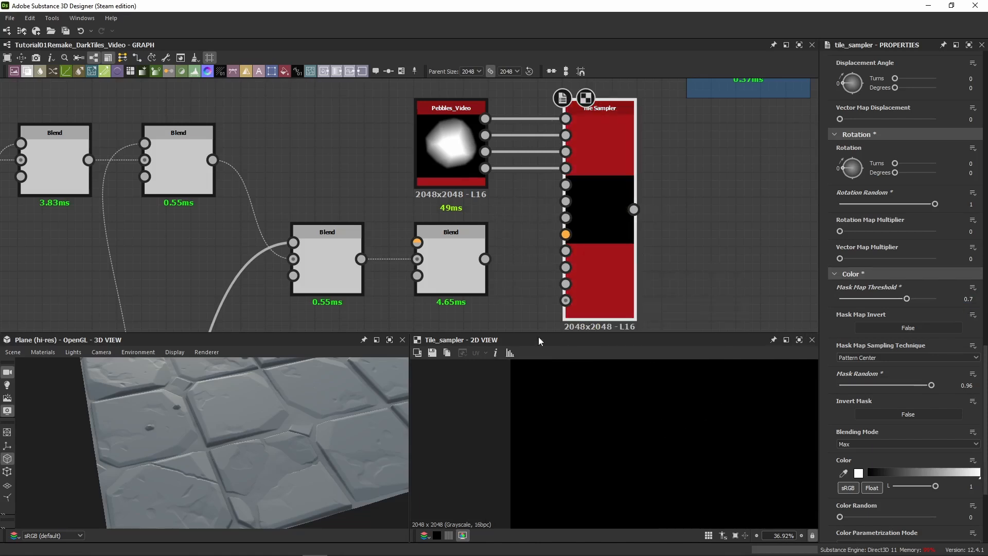
pyautogui.doubleClick(458, 273)
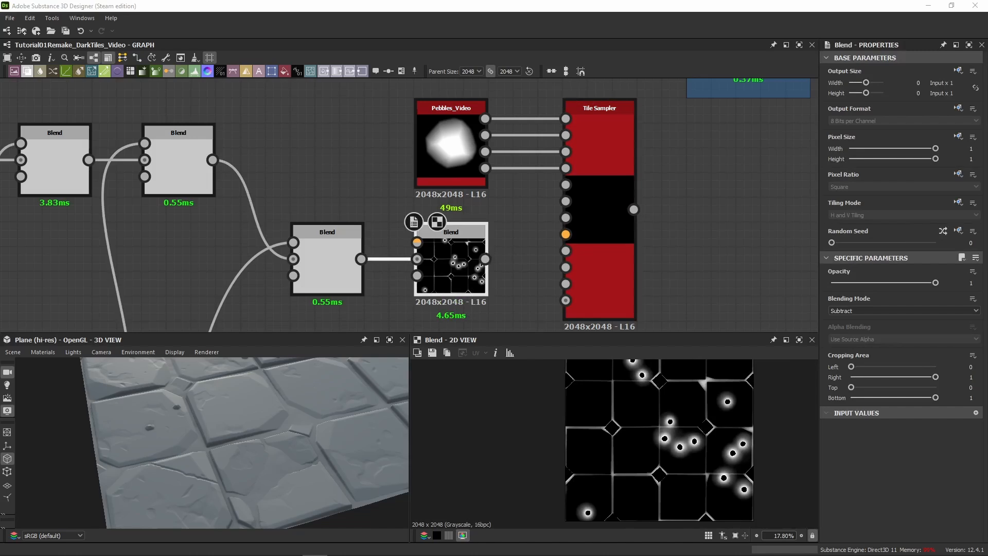
pyautogui.scroll(-6, 375, 275)
pyautogui.moveTo(377, 280); pyautogui.dragTo(375, 170, button='middle')
pyautogui.scroll(-1, 355, 257)
pyautogui.moveTo(288, 314); pyautogui.dragTo(335, 218, button='middle')
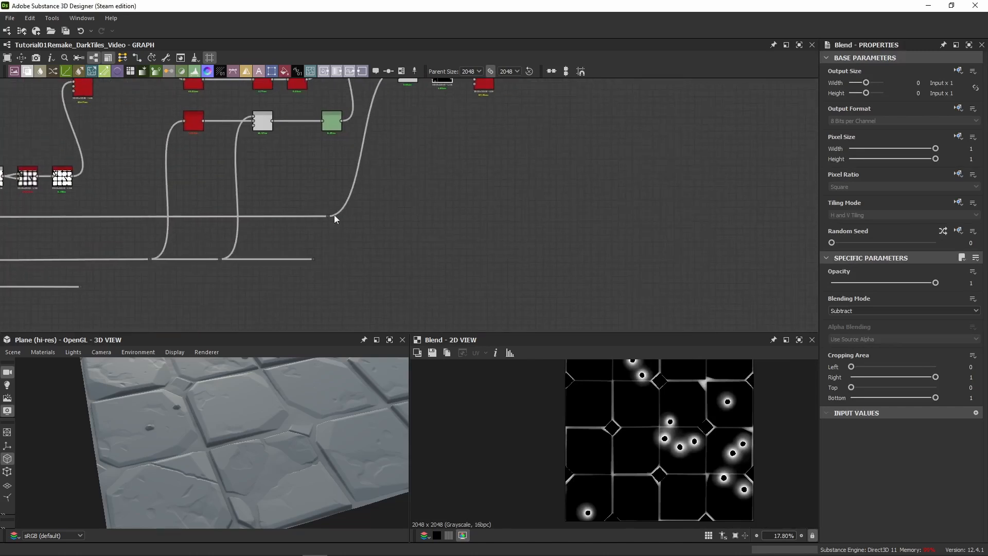
pyautogui.moveTo(83, 283); pyautogui.dragTo(325, 249, button='middle')
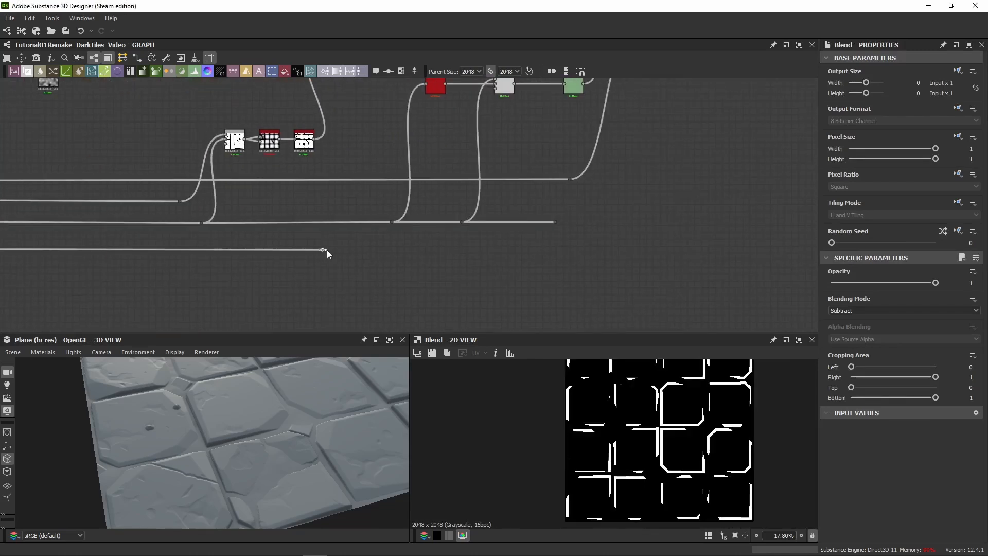
pyautogui.moveTo(327, 249); pyautogui.dragTo(651, 119)
pyautogui.scroll(-2, 635, 167)
pyautogui.moveTo(351, 299); pyautogui.dragTo(599, 298)
pyautogui.moveTo(664, 127); pyautogui.dragTo(613, 175, button='middle')
pyautogui.doubleClick(601, 168)
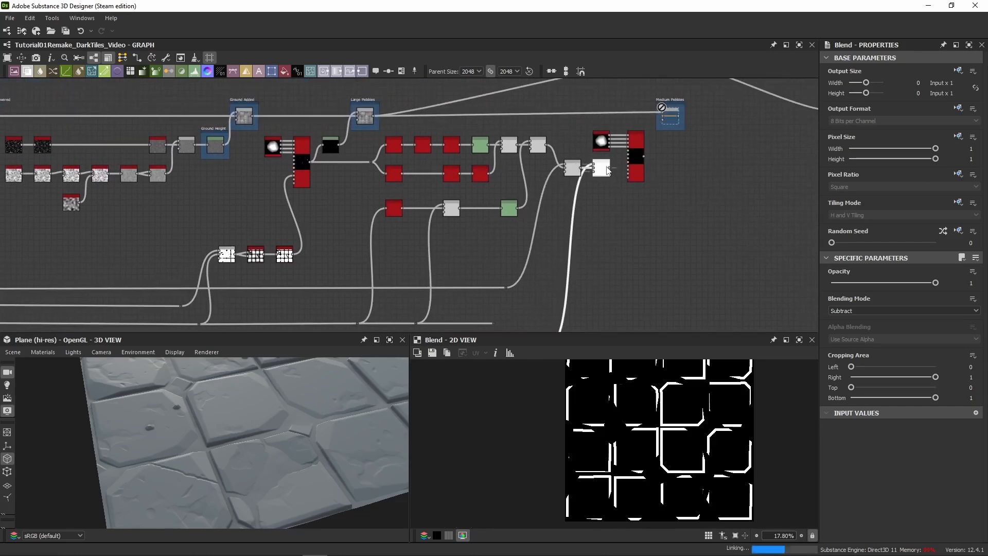
# Compare the last two Subtract Blend results and the chipping mask input up close around the tile borders and holes.
pyautogui.scroll(4, 609, 224)
pyautogui.scroll(1, 498, 252)
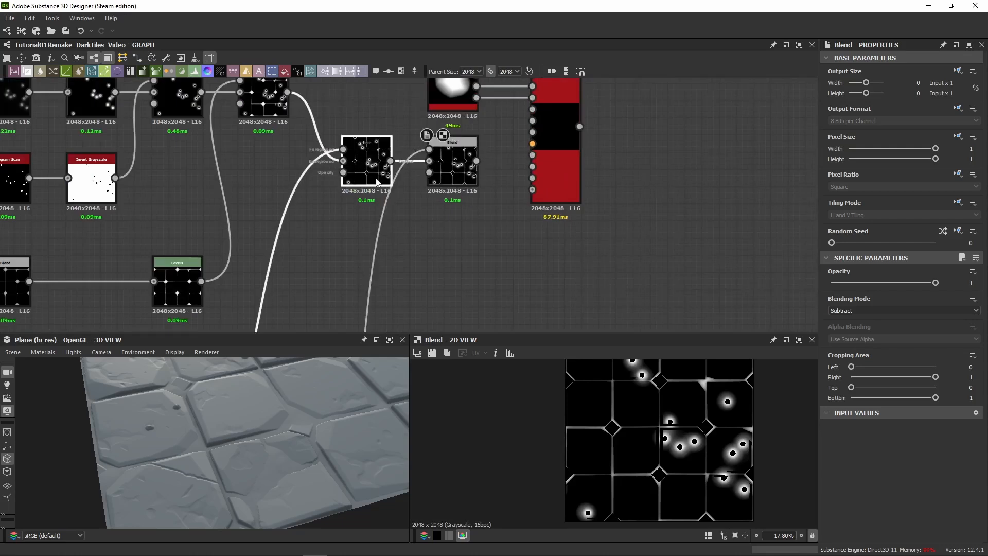
pyautogui.doubleClick(366, 164)
pyautogui.scroll(10, 644, 441)
pyautogui.doubleClick(459, 175)
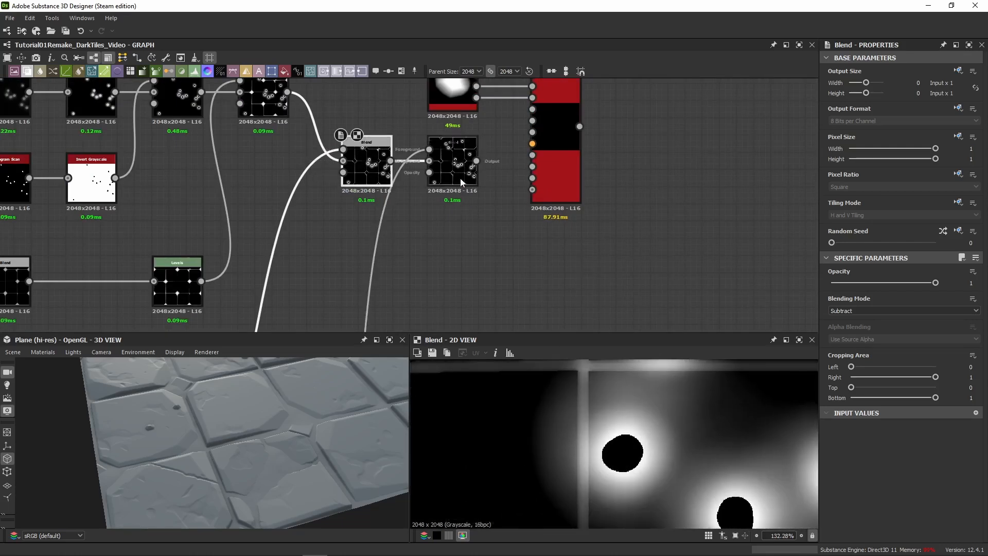
pyautogui.scroll(2, 599, 410)
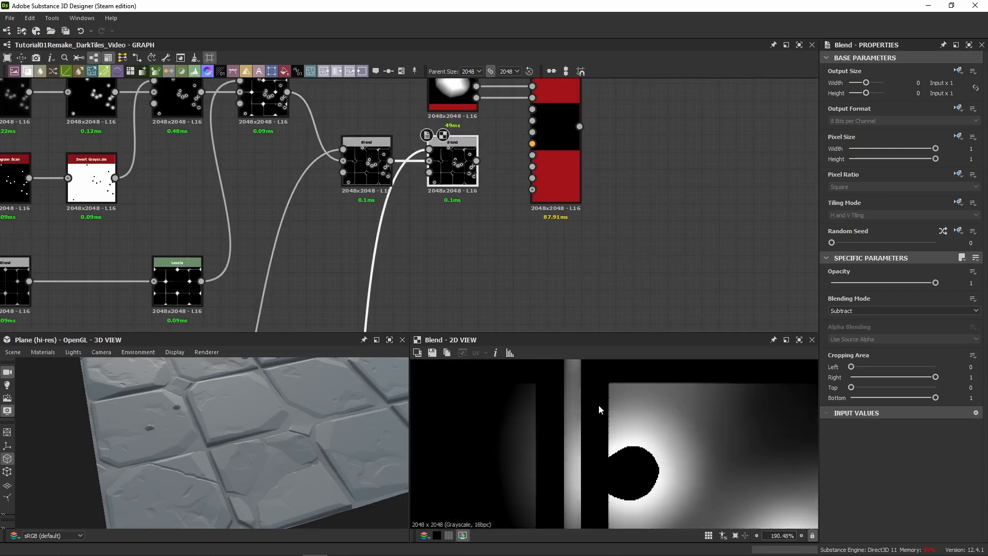
pyautogui.moveTo(600, 390); pyautogui.dragTo(545, 415, button='middle')
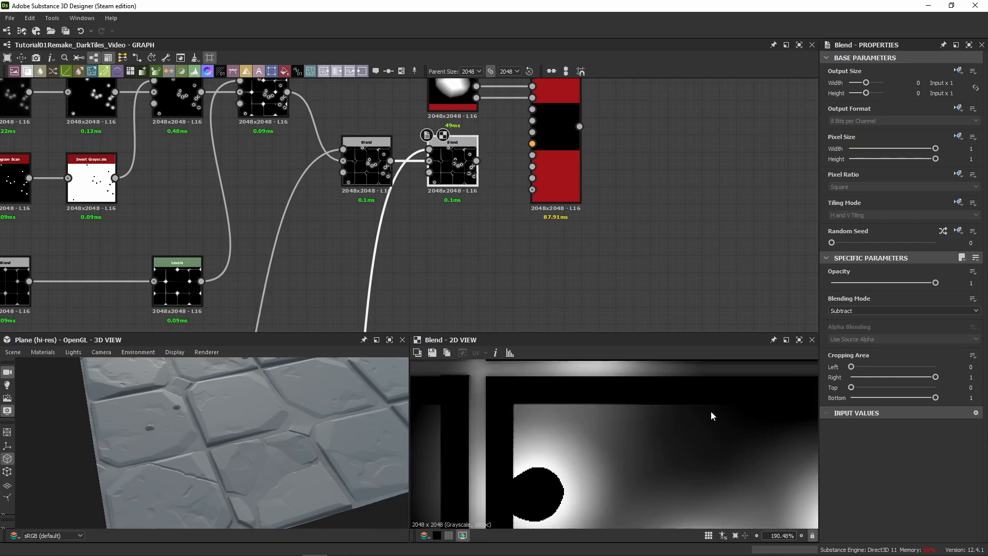
pyautogui.doubleClick(372, 168)
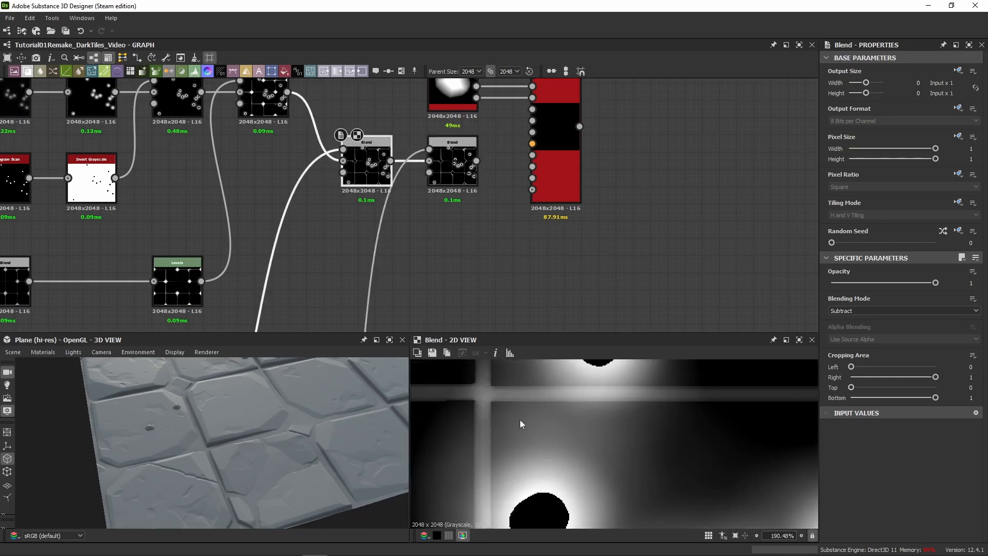
pyautogui.scroll(6, 489, 402)
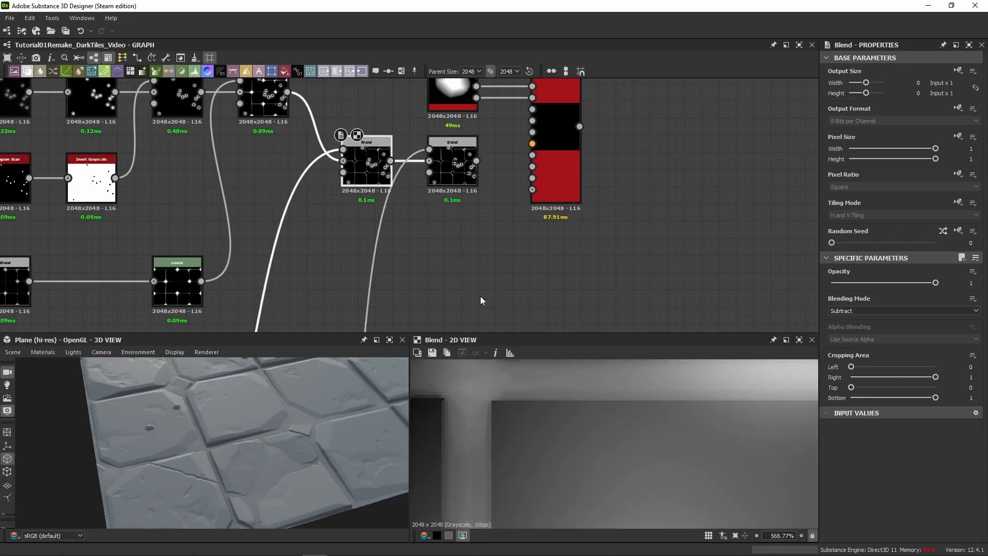
pyautogui.moveTo(480, 296); pyautogui.dragTo(512, 315, button='middle')
pyautogui.doubleClick(485, 182)
pyautogui.scroll(-8, 527, 452)
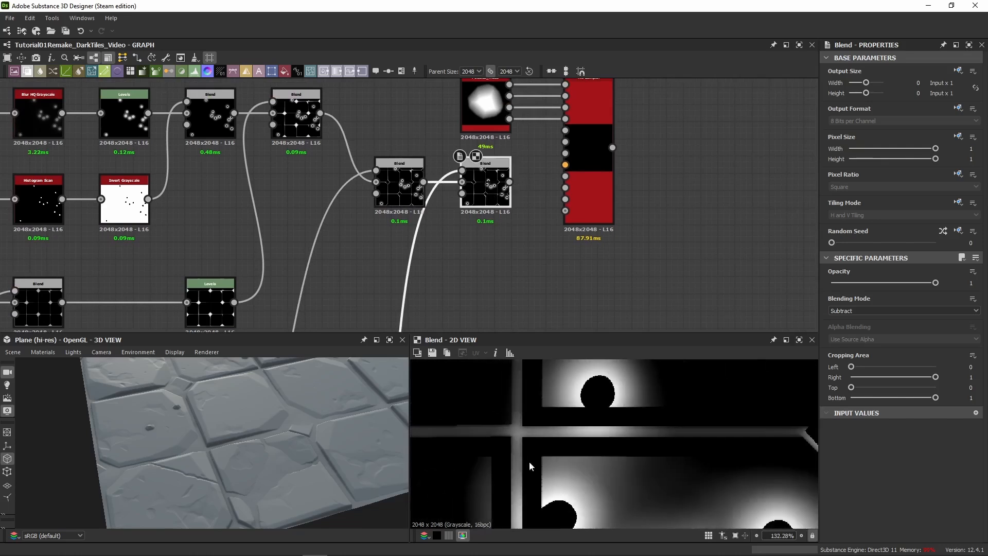
pyautogui.scroll(4, 513, 422)
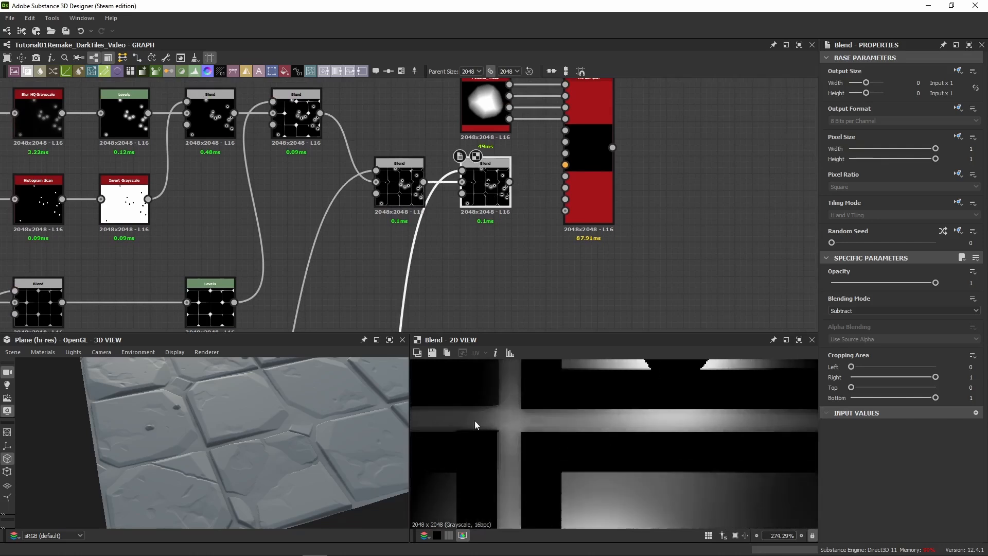
pyautogui.scroll(3, 592, 453)
pyautogui.moveTo(598, 454); pyautogui.dragTo(504, 426, button='middle')
pyautogui.moveTo(489, 487); pyautogui.dragTo(538, 436, button='middle')
pyautogui.scroll(-3, 541, 435)
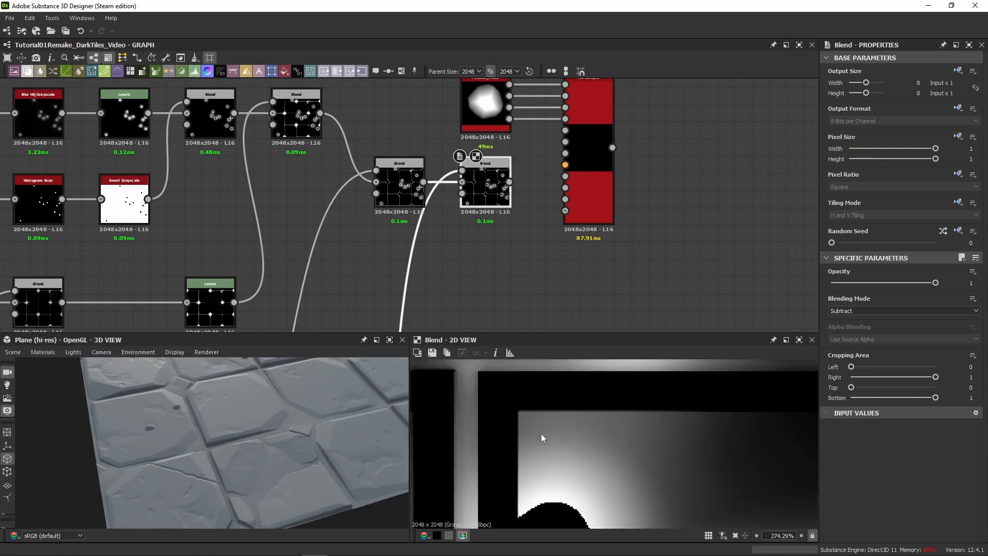
pyautogui.doubleClick(400, 186)
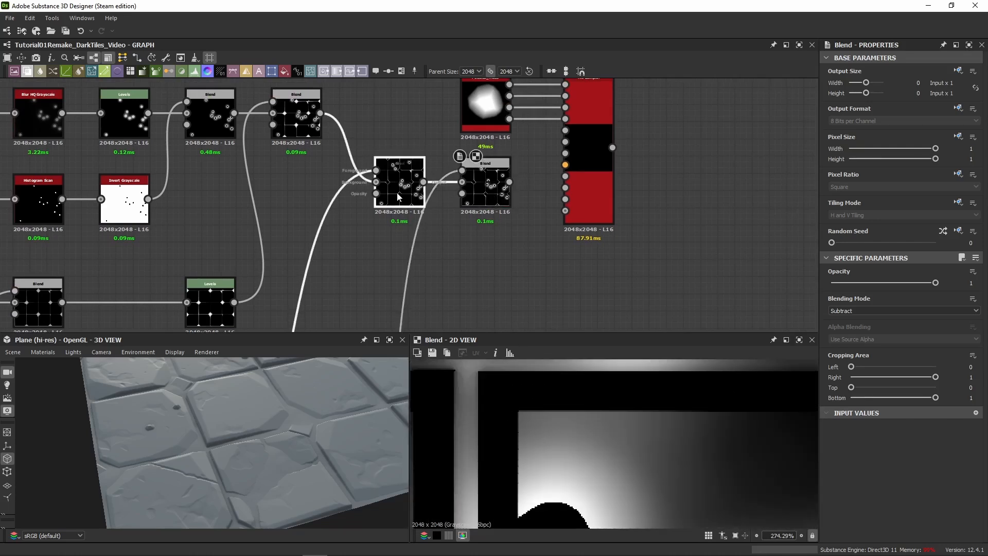
pyautogui.click(461, 302)
pyautogui.doubleClick(465, 169)
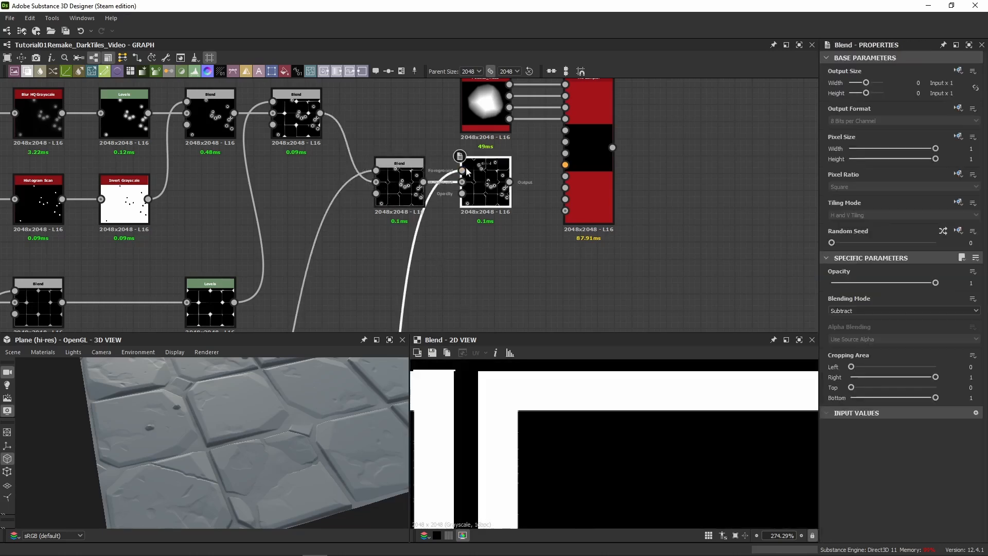
pyautogui.scroll(-4, 525, 403)
pyautogui.doubleClick(486, 187)
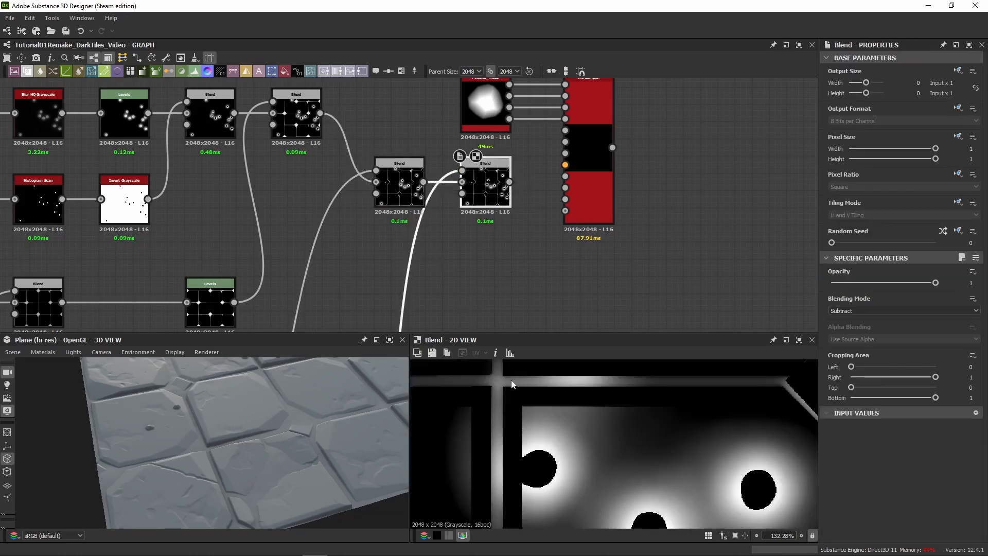
# Compare the last two Subtract Blend masks across the whole tile pattern.
pyautogui.scroll(-2, 463, 272)
pyautogui.scroll(-5, 611, 403)
pyautogui.moveTo(689, 457); pyautogui.dragTo(636, 409, button='middle')
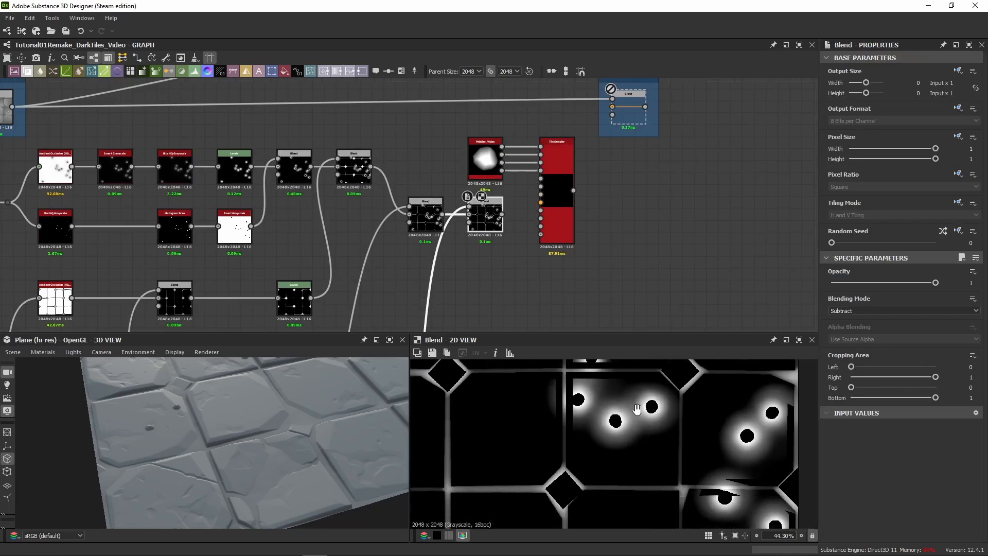
pyautogui.scroll(-4, 637, 409)
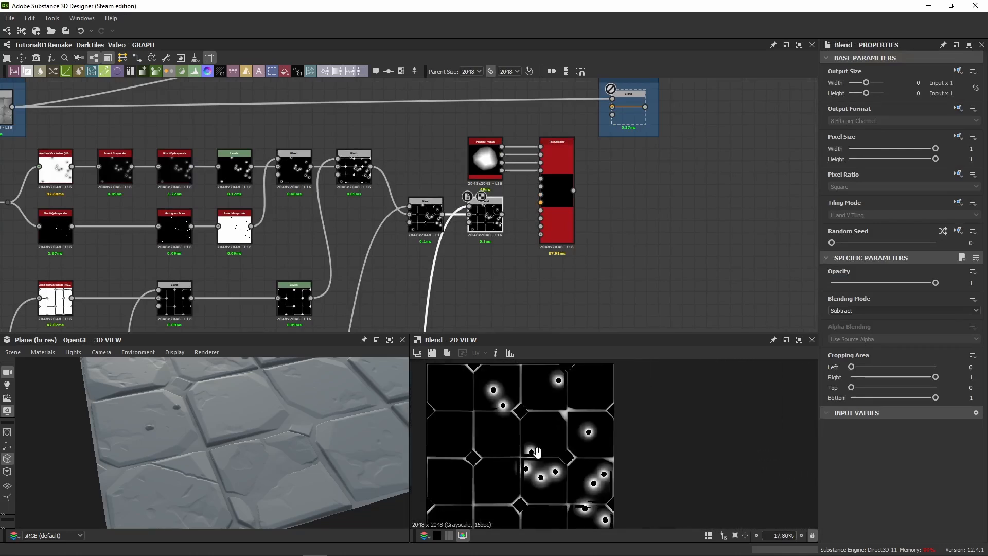
pyautogui.moveTo(537, 452); pyautogui.dragTo(591, 425, button='middle')
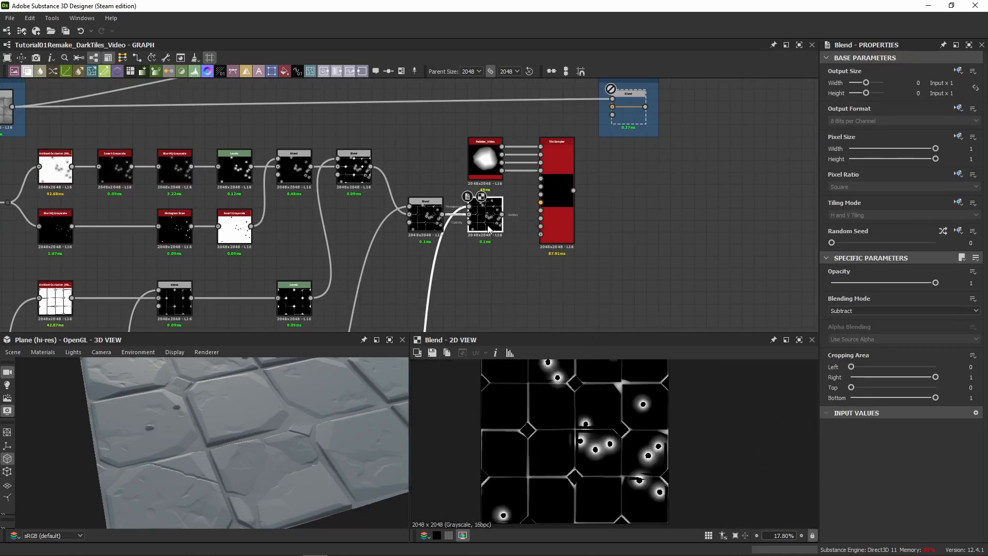
pyautogui.scroll(2, 587, 447)
pyautogui.click(419, 225)
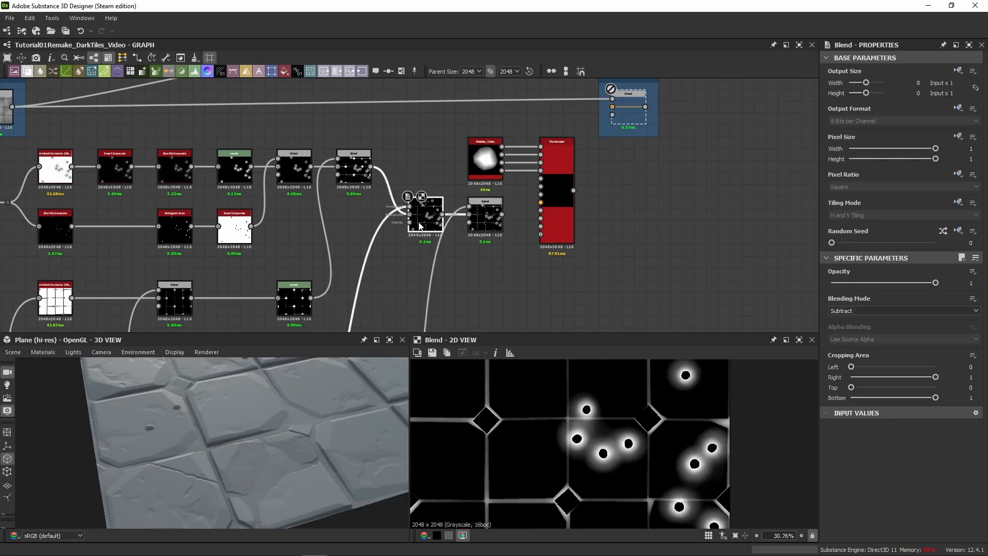
pyautogui.click(485, 216)
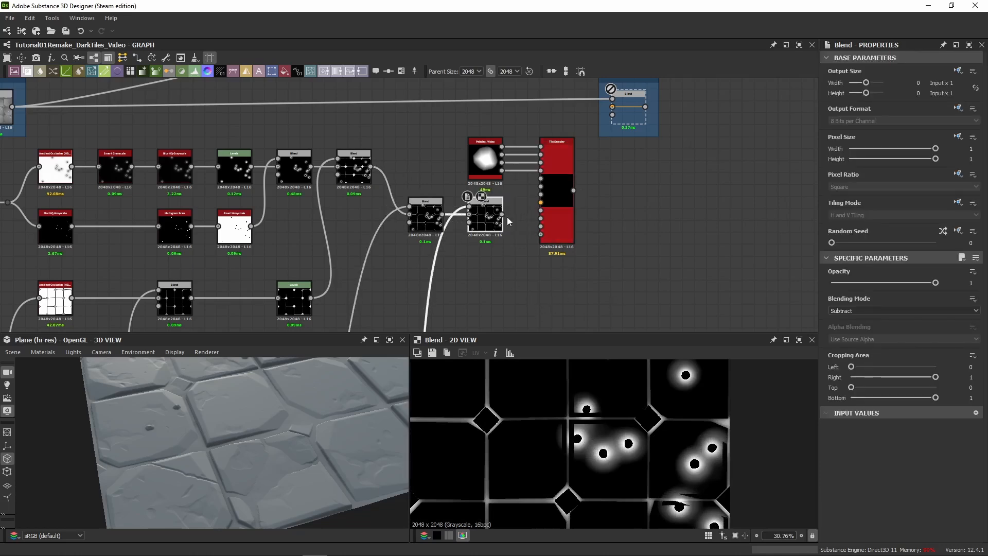
# Connect the last Subtract Blend's output to the Tile Sampler's Mask Map Input and preview the Tile Sampler result.
pyautogui.scroll(3, 507, 217)
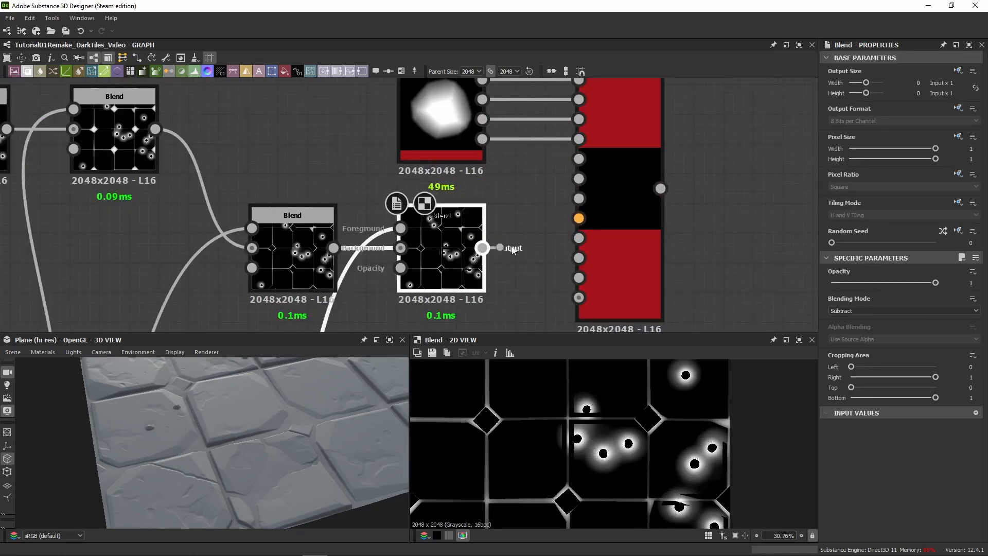
pyautogui.moveTo(512, 249); pyautogui.dragTo(565, 260)
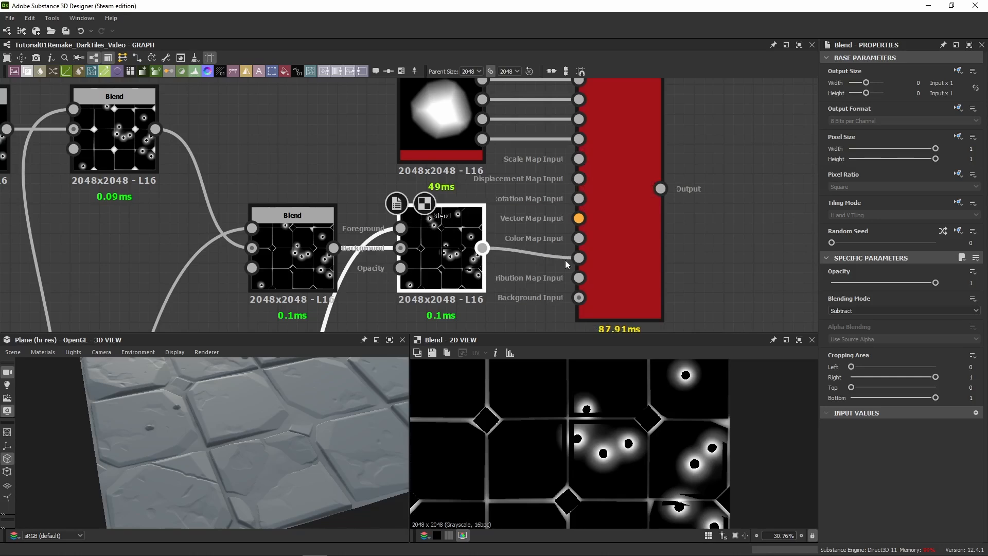
pyautogui.moveTo(221, 448); pyautogui.dragTo(325, 436)
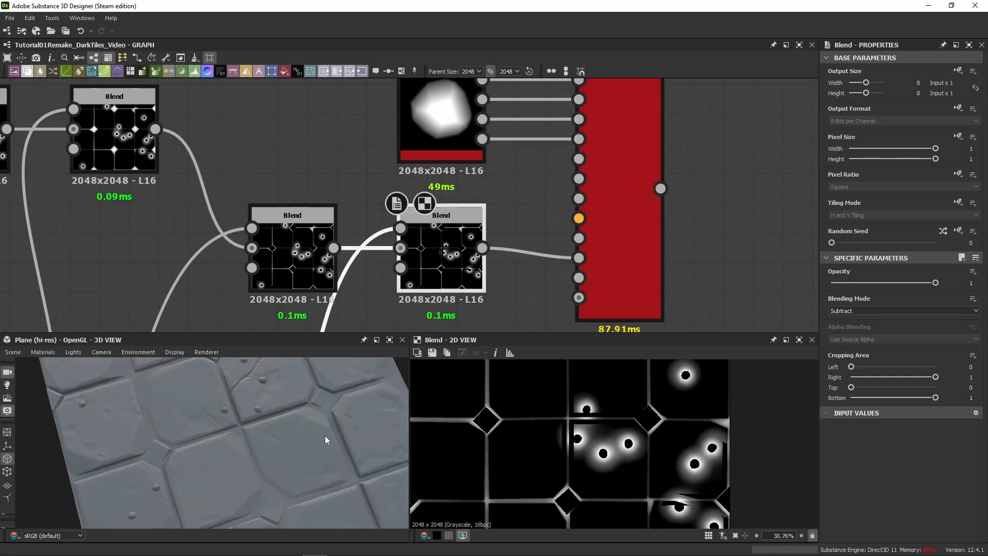
pyautogui.doubleClick(619, 208)
pyautogui.moveTo(619, 208); pyautogui.dragTo(437, 332, button='middle')
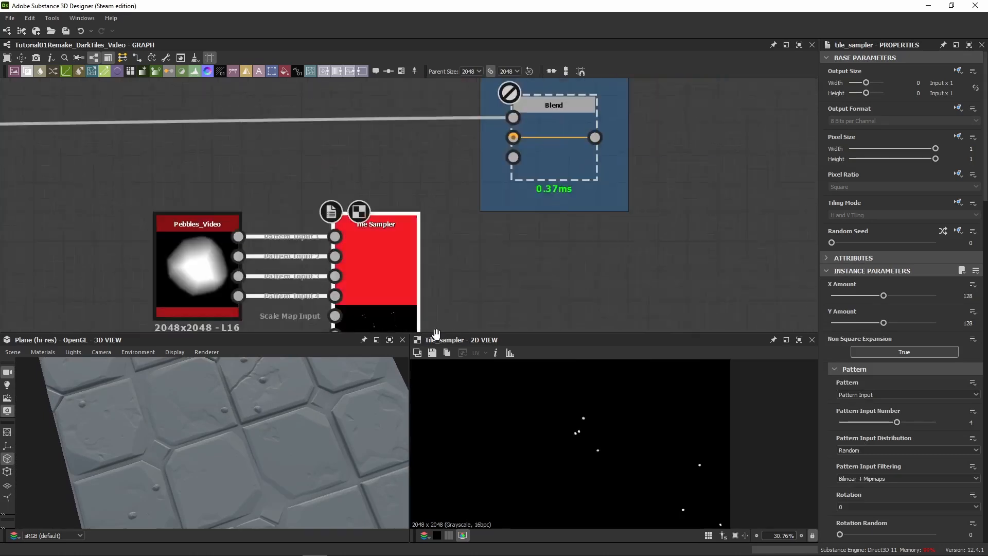
# Connect the Tile Sampler to the Medium Pebbles Blend, swap the Blend's foreground and background inputs, and preview it.
pyautogui.scroll(-3, 436, 332)
pyautogui.moveTo(467, 252); pyautogui.dragTo(418, 207, button='middle')
pyautogui.moveTo(397, 290); pyautogui.dragTo(455, 169)
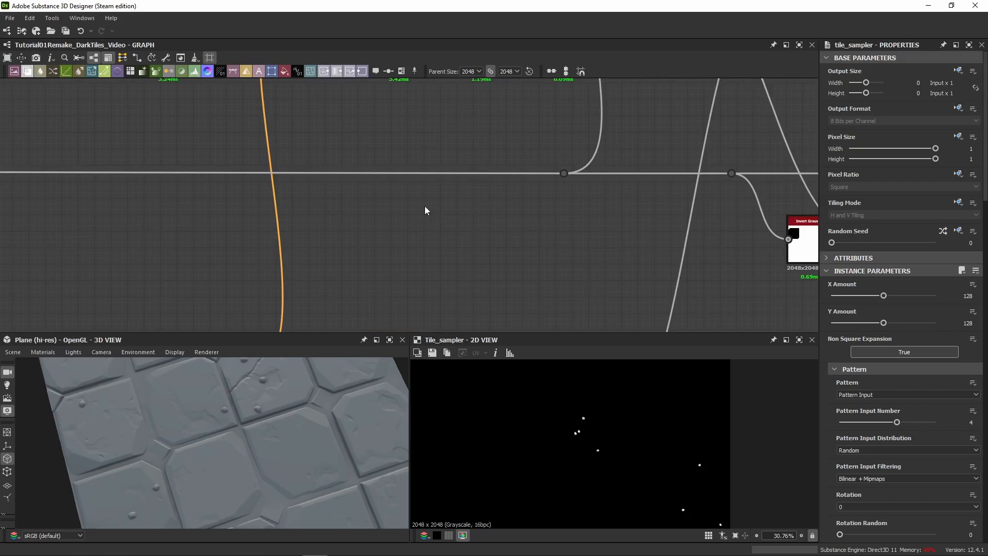
pyautogui.scroll(-8, 424, 206)
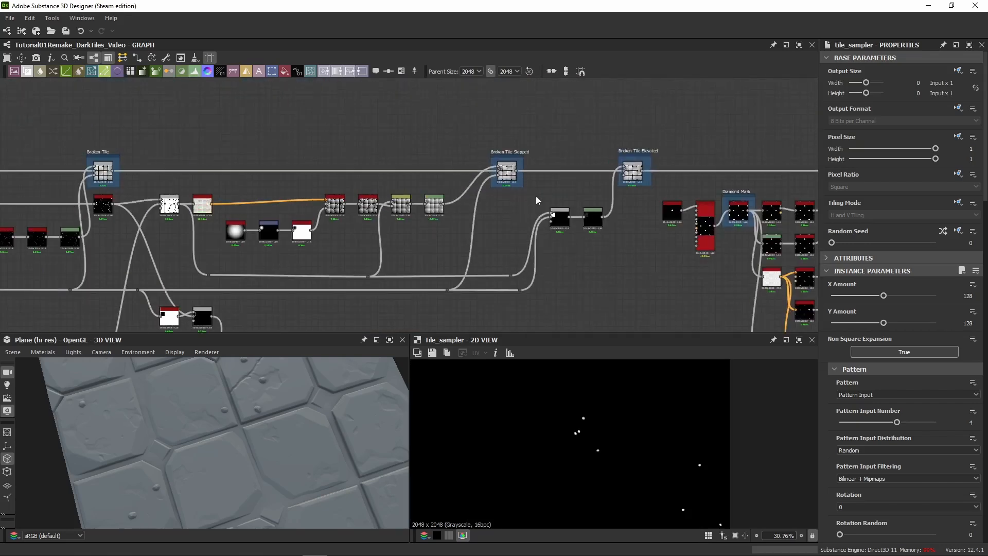
pyautogui.scroll(6, 535, 195)
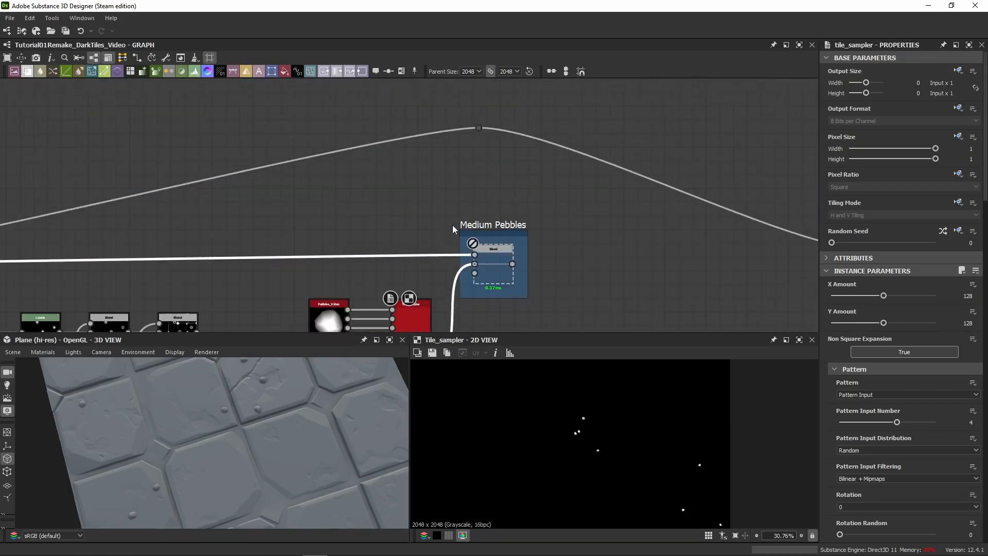
pyautogui.press('x')
pyautogui.doubleClick(490, 269)
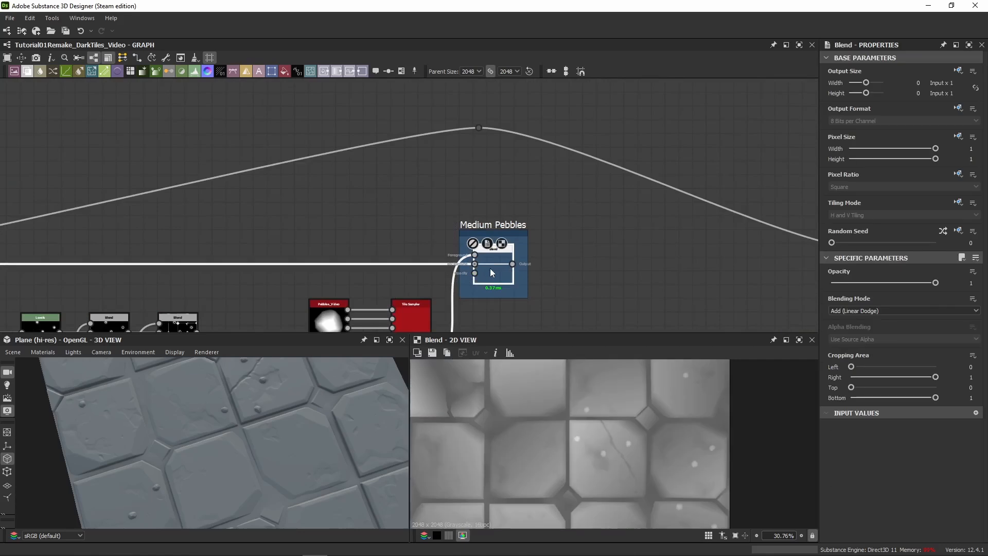
# Link the Medium Pebbles Blend's output to the downstream dot node and delete the dot of the old bypass connection above it.
pyautogui.moveTo(513, 263); pyautogui.dragTo(538, 251)
pyautogui.moveTo(384, 137); pyautogui.dragTo(592, 160, button='middle')
pyautogui.moveTo(450, 132); pyautogui.dragTo(303, 171)
pyautogui.press('Delete')
pyautogui.scroll(5, 233, 434)
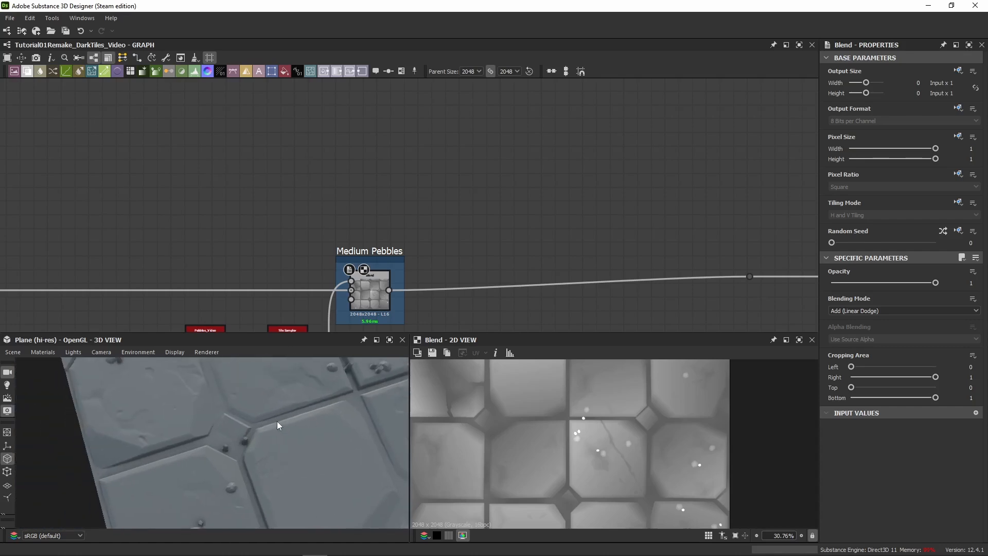
pyautogui.scroll(2, 277, 425)
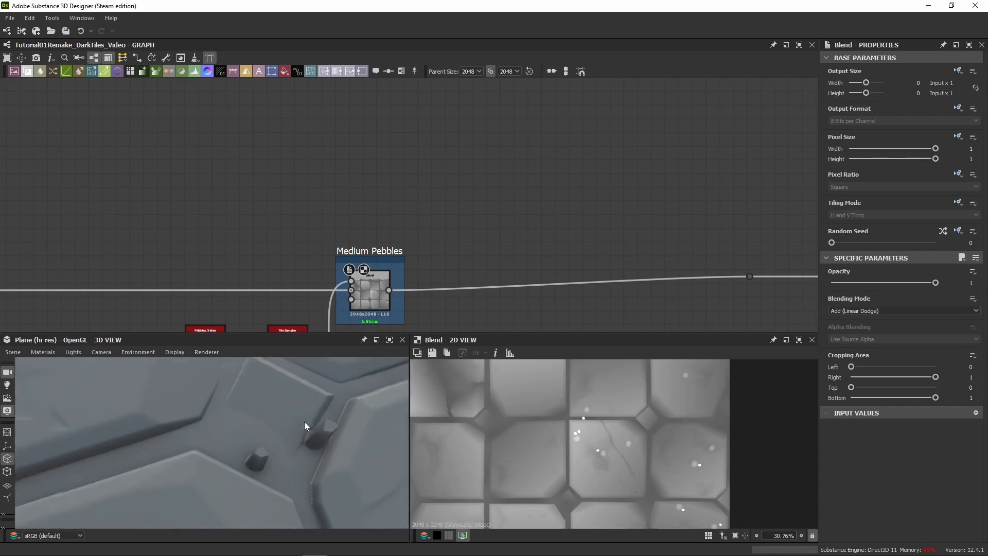
pyautogui.moveTo(304, 422); pyautogui.dragTo(286, 442)
pyautogui.scroll(-3, 270, 259)
# Move the Medium Pebbles Blend with its frame rightward to make room after the Tile Sampler.
pyautogui.moveTo(270, 260); pyautogui.dragTo(287, 153, button='middle')
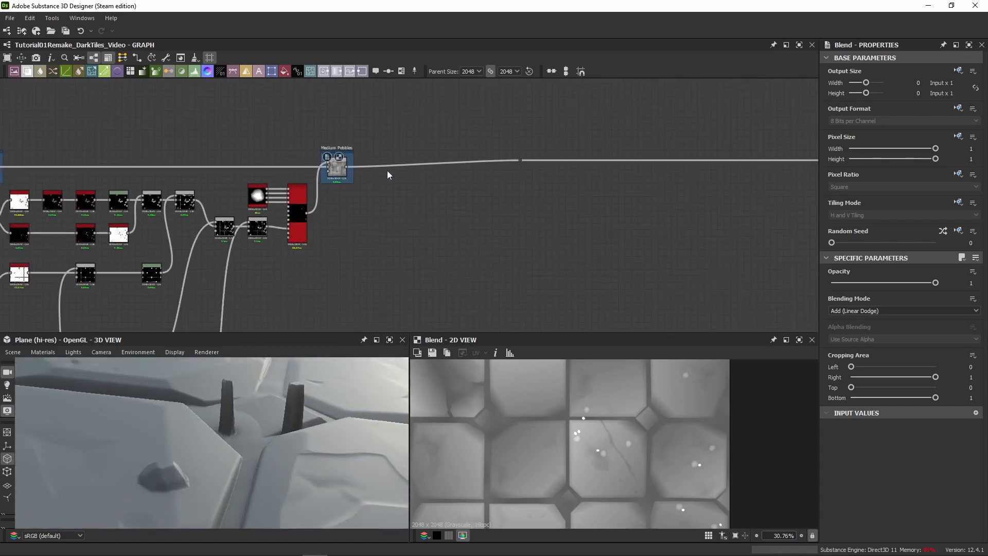
pyautogui.click(335, 179)
pyautogui.scroll(4, 335, 178)
pyautogui.moveTo(335, 179); pyautogui.dragTo(433, 178)
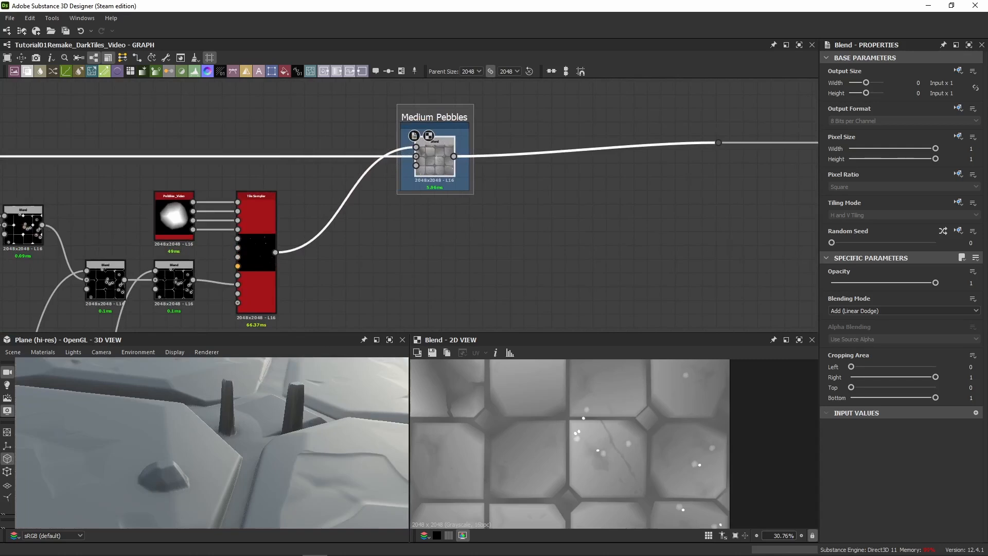
# Insert a Levels node with Level Out High at 0.075 between the Tile Sampler and the Medium Pebbles Blend's foreground.
pyautogui.press('space')
pyautogui.write('levels')
pyautogui.press('Return')
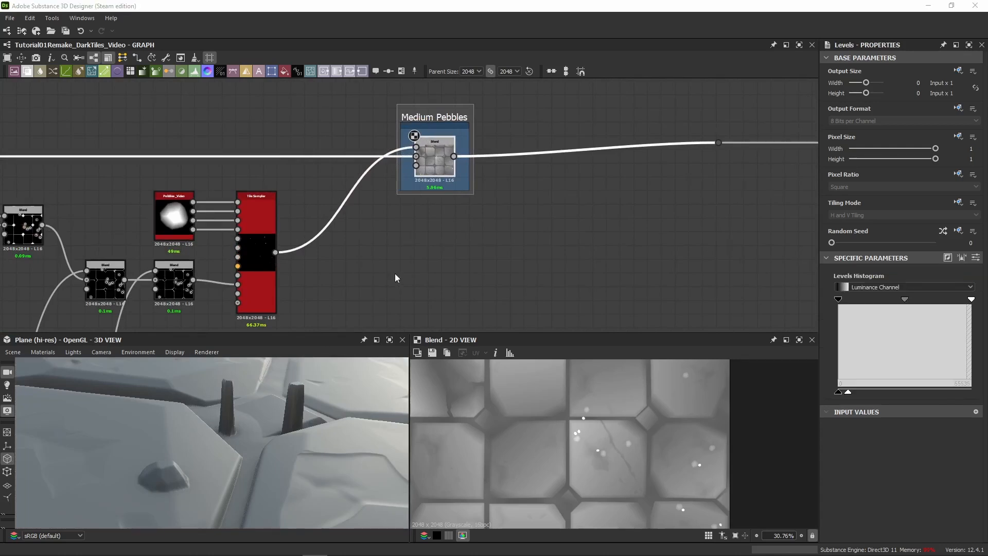
pyautogui.moveTo(396, 218); pyautogui.dragTo(381, 252)
pyautogui.click(976, 258)
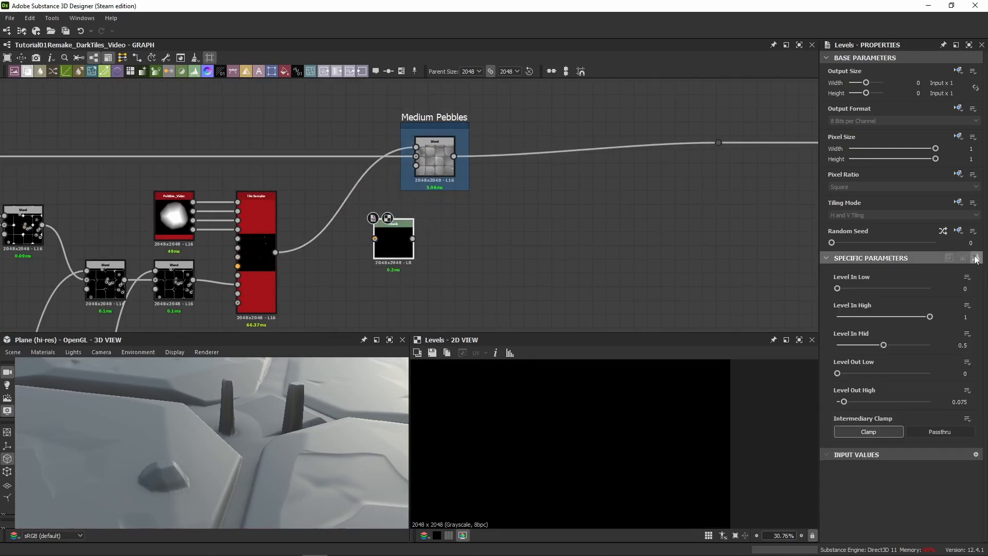
pyautogui.moveTo(275, 252); pyautogui.dragTo(416, 147)
# Examine the height and placement of the pebbles around the holes and tile gaps in the 3D view.
pyautogui.moveTo(266, 360); pyautogui.dragTo(172, 436)
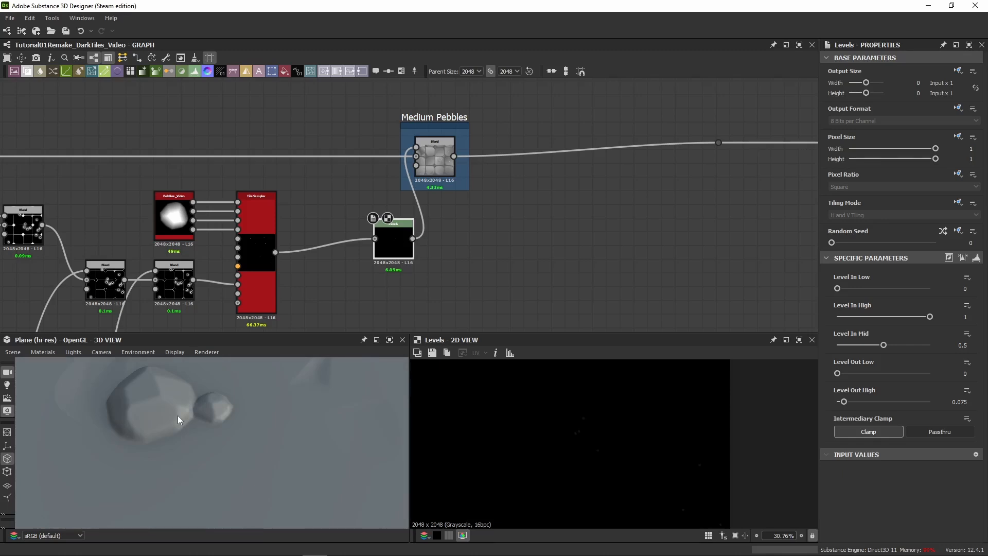
pyautogui.moveTo(148, 395); pyautogui.dragTo(80, 456, button='right')
pyautogui.moveTo(79, 456); pyautogui.dragTo(123, 425)
pyautogui.scroll(5, 79, 424)
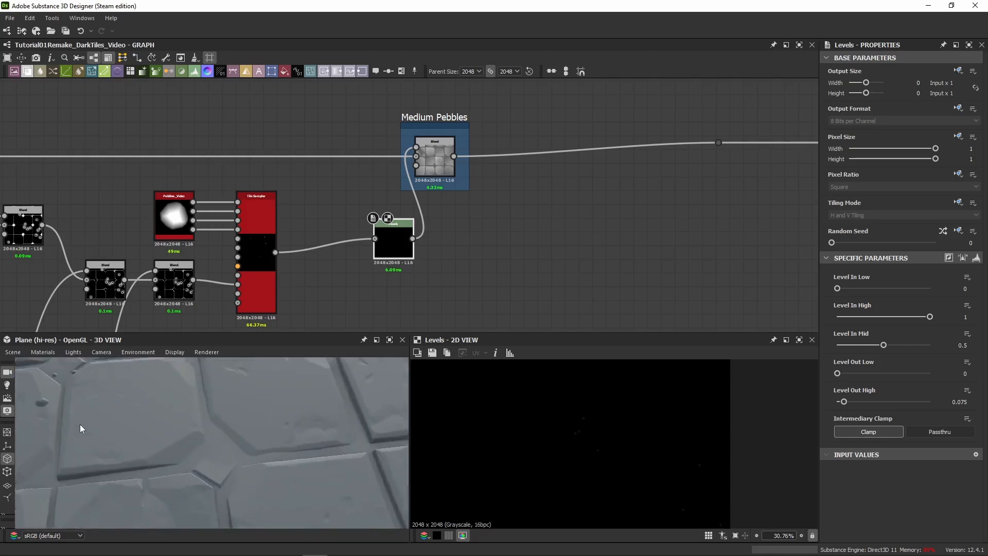
pyautogui.moveTo(80, 424); pyautogui.dragTo(205, 418, button='middle')
pyautogui.moveTo(205, 418); pyautogui.dragTo(230, 412)
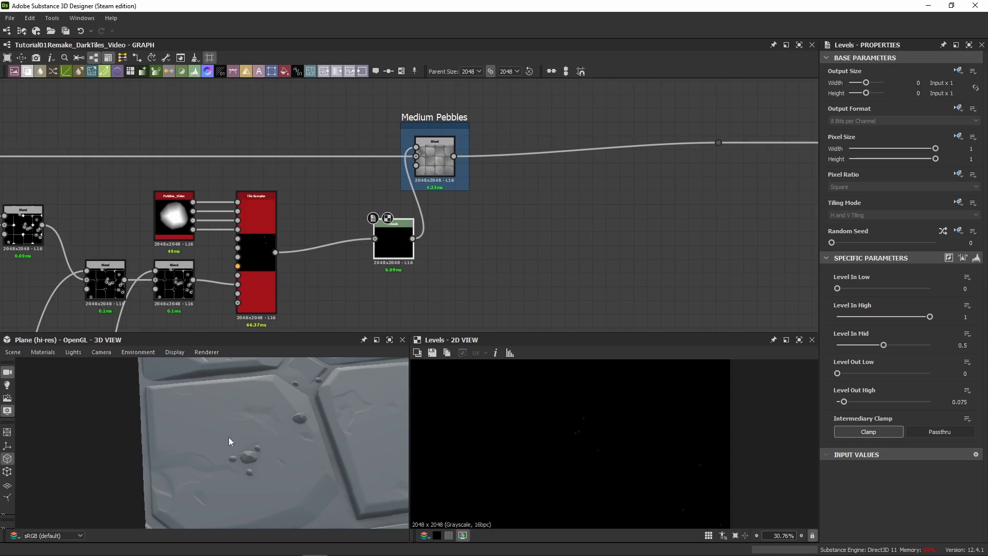
pyautogui.moveTo(276, 418); pyautogui.dragTo(227, 433, button='middle')
pyautogui.moveTo(228, 433); pyautogui.dragTo(188, 452)
pyautogui.scroll(4, 188, 452)
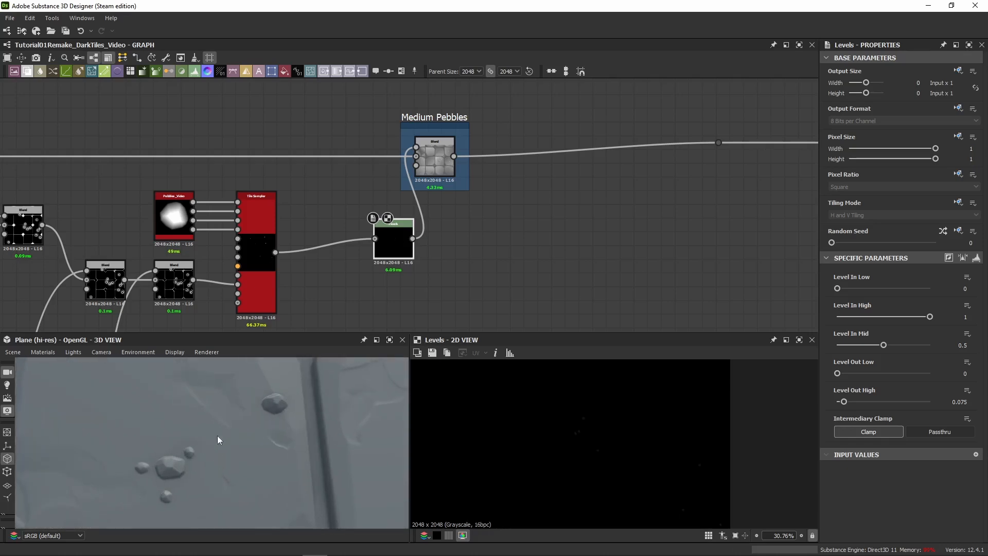
pyautogui.moveTo(217, 435); pyautogui.dragTo(199, 447)
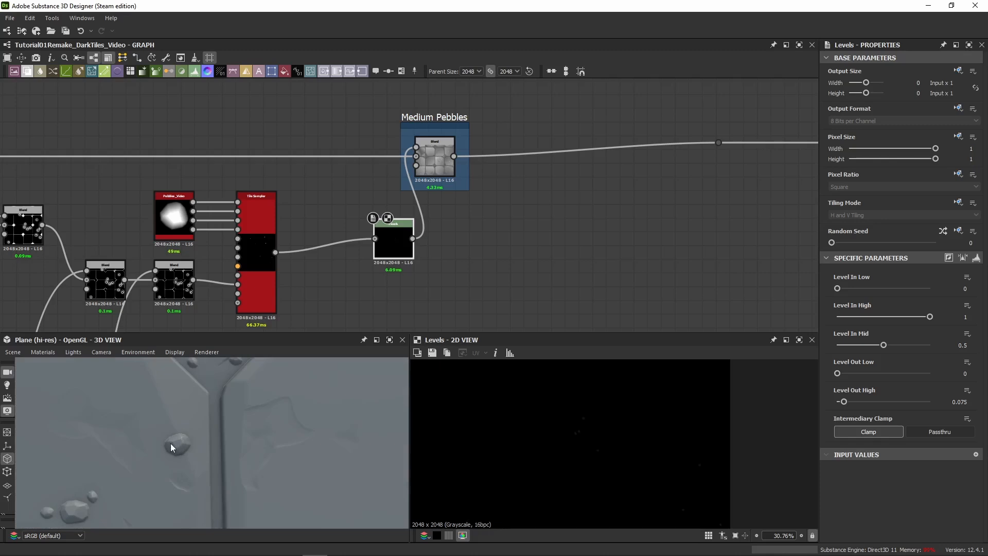
# Compare the Tile Sampler's mask map with the pebble placement on the plane seen from straight above.
pyautogui.doubleClick(238, 286)
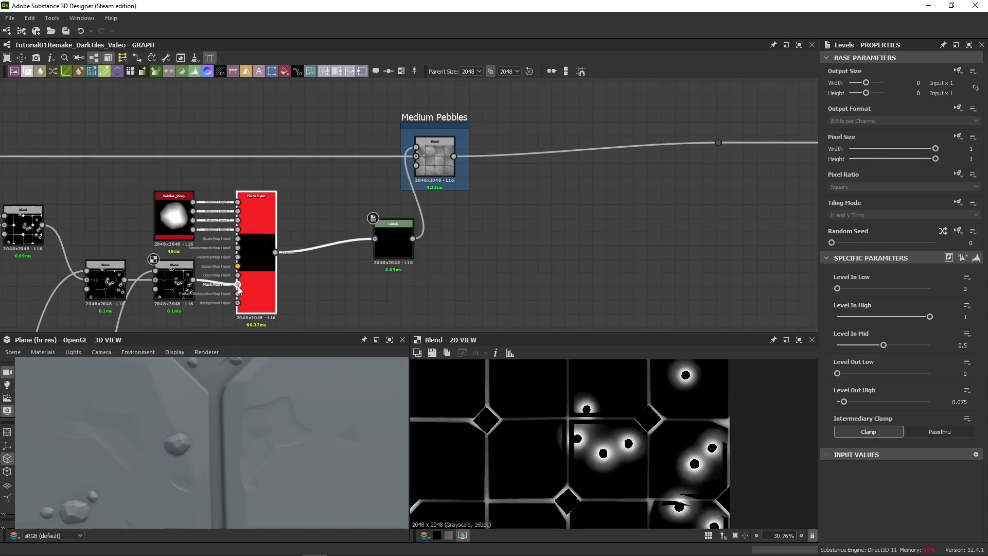
pyautogui.click(97, 352)
pyautogui.click(113, 477)
pyautogui.moveTo(112, 476); pyautogui.dragTo(231, 446)
pyautogui.scroll(-2, 524, 412)
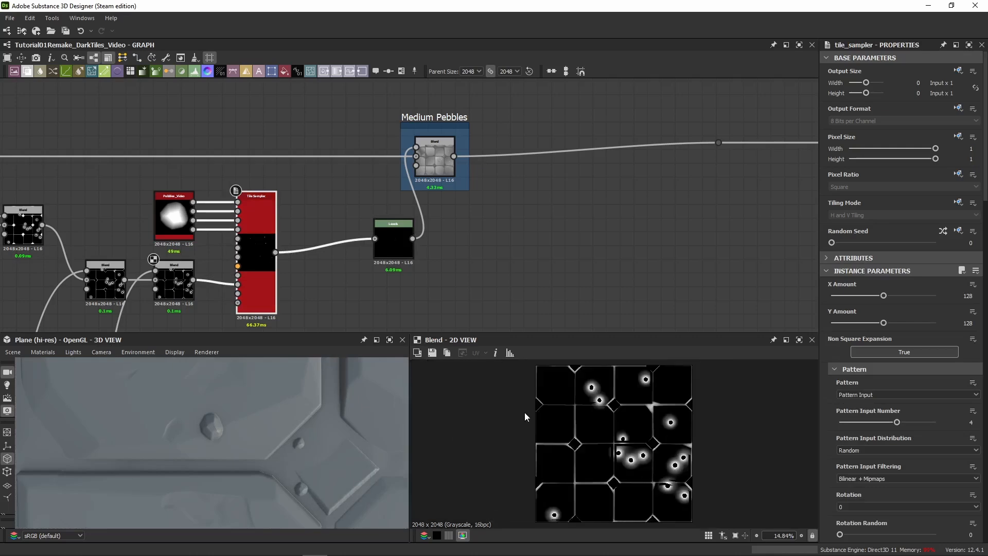
pyautogui.scroll(8, 598, 391)
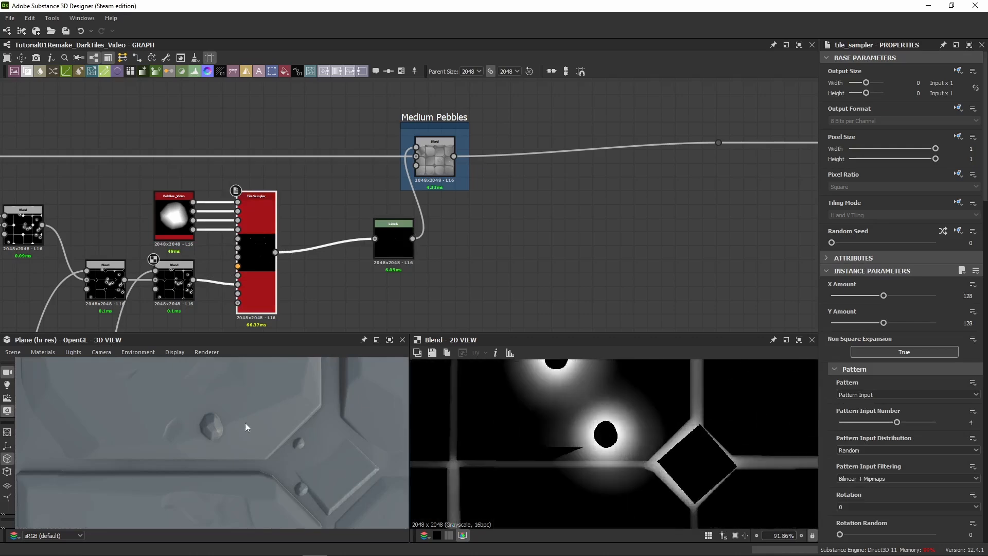
pyautogui.scroll(-5, 162, 447)
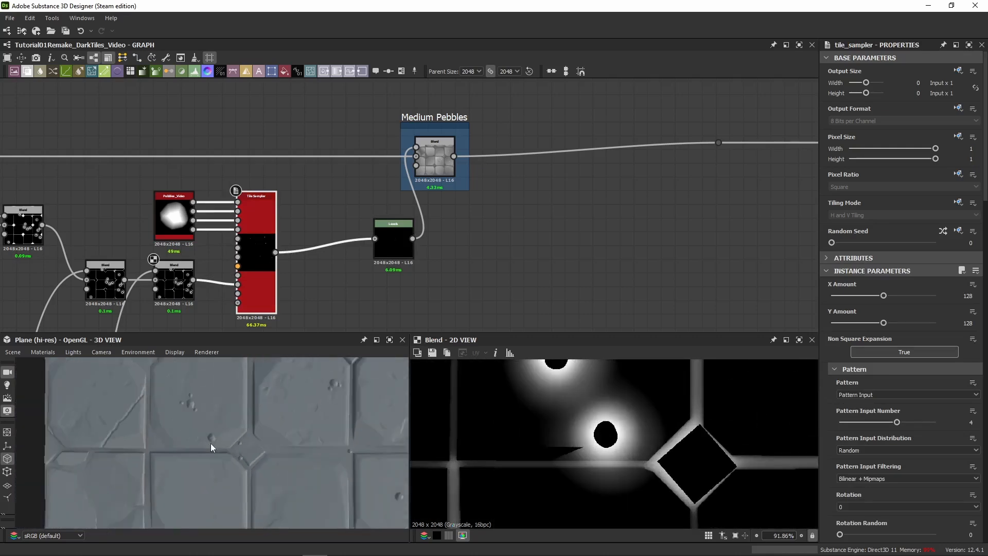
pyautogui.scroll(-4, 567, 403)
pyautogui.scroll(6, 591, 401)
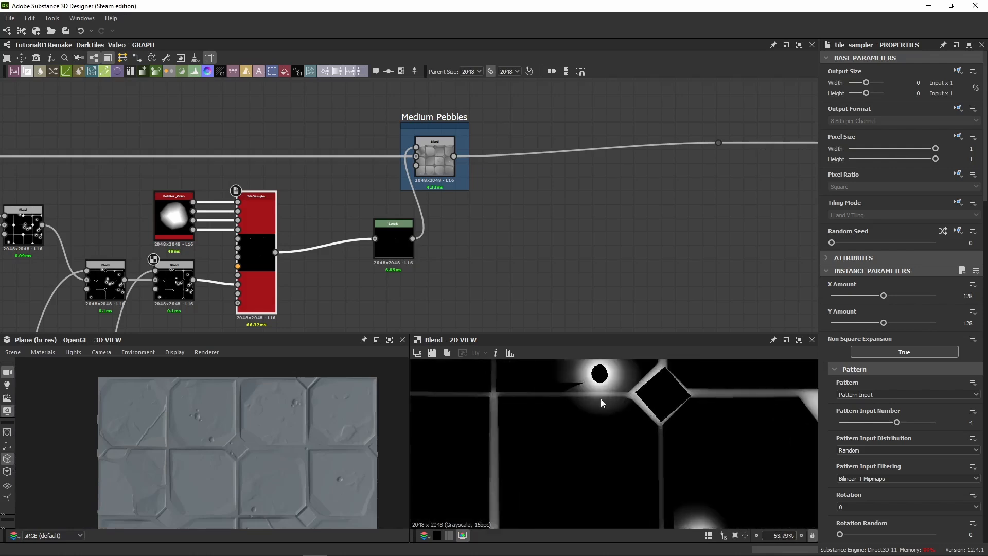
pyautogui.moveTo(606, 384); pyautogui.dragTo(600, 458, button='middle')
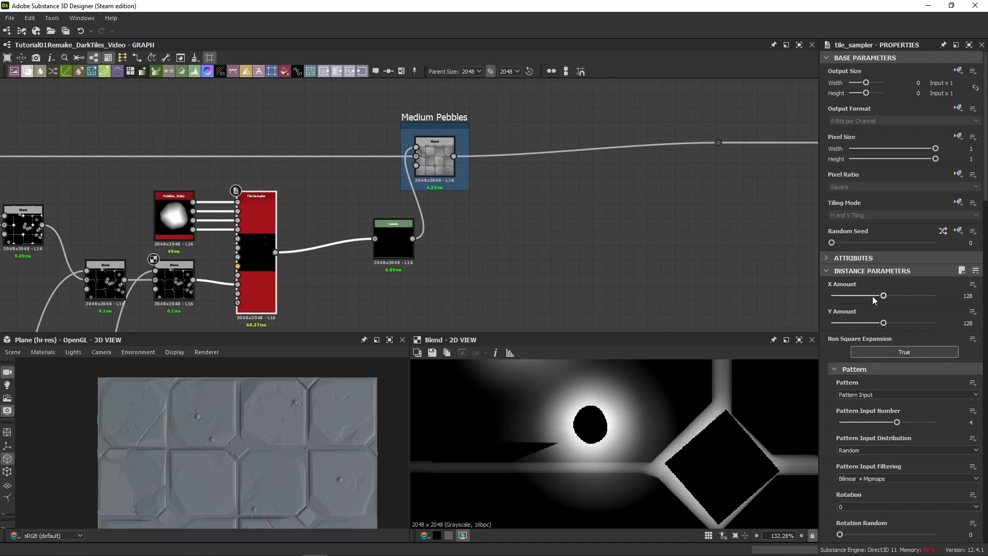
# Set the Tile Sampler's Mask Random to 0 and check the pebble distribution on the tiles.
pyautogui.scroll(-10, 828, 384)
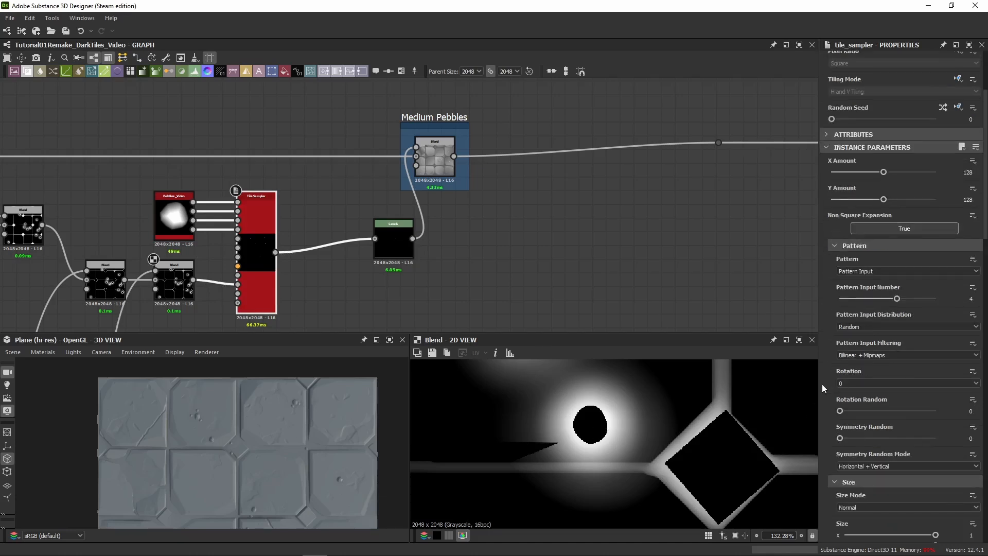
pyautogui.scroll(-4, 820, 382)
pyautogui.scroll(-12, 829, 393)
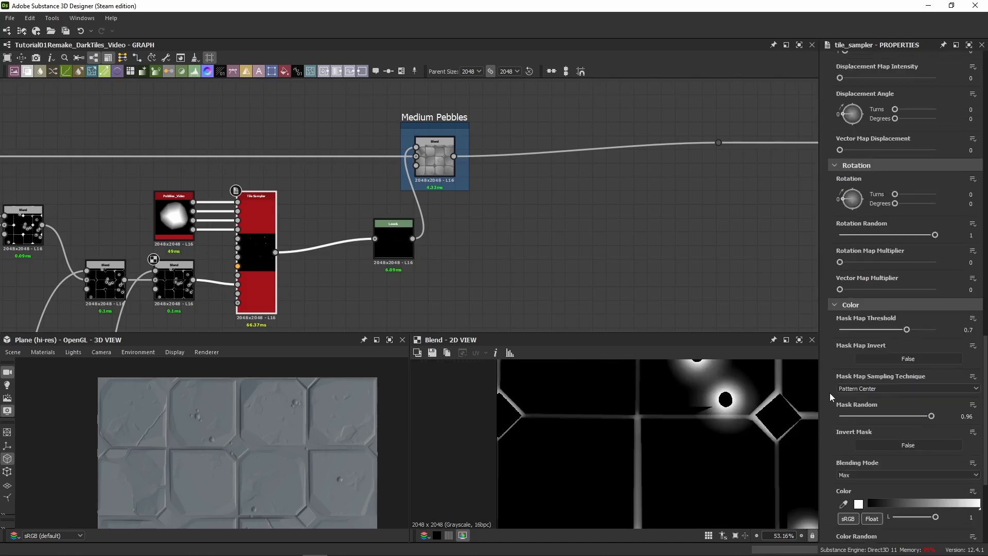
pyautogui.scroll(3, 828, 395)
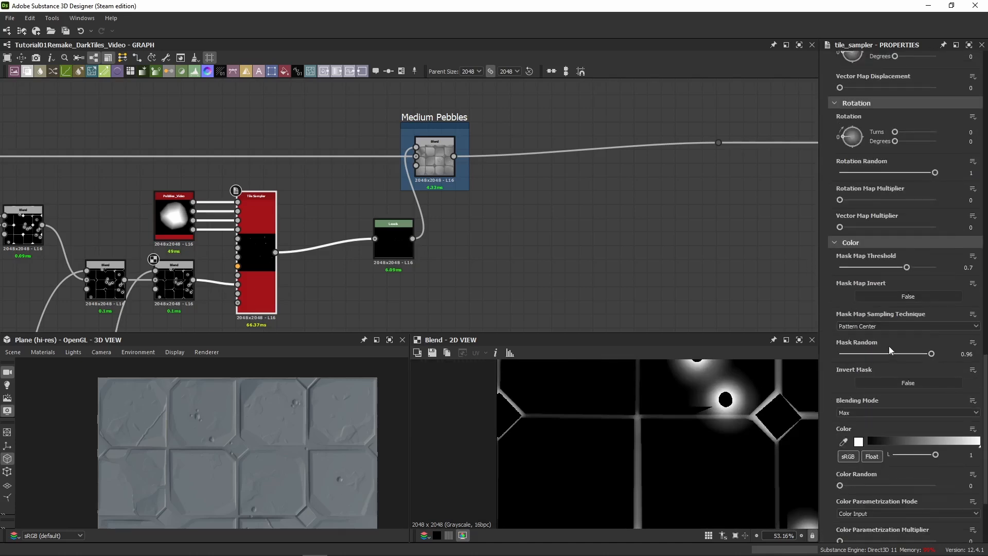
pyautogui.moveTo(930, 353); pyautogui.dragTo(795, 373)
pyautogui.scroll(4, 267, 438)
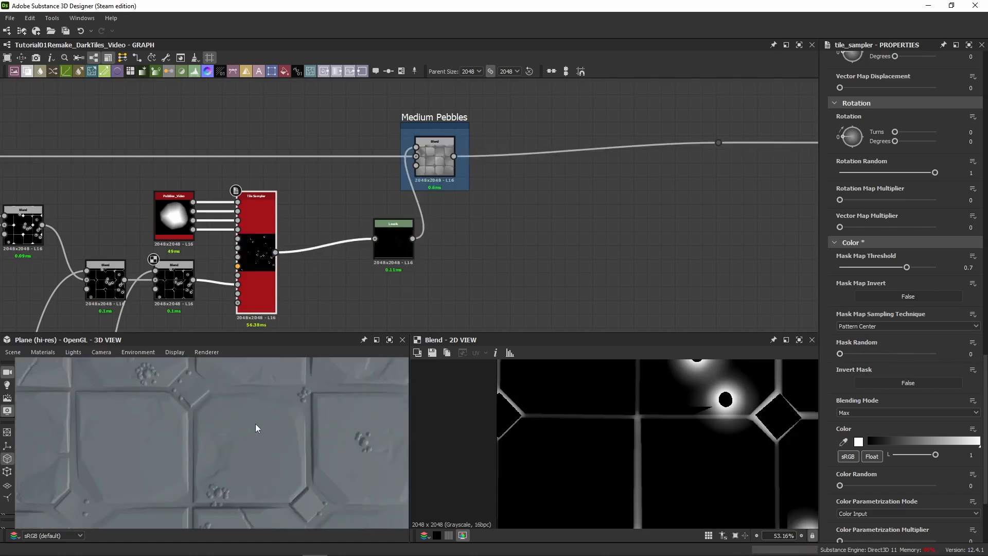
pyautogui.moveTo(255, 424); pyautogui.dragTo(171, 424, button='middle')
pyautogui.scroll(-1, 245, 458)
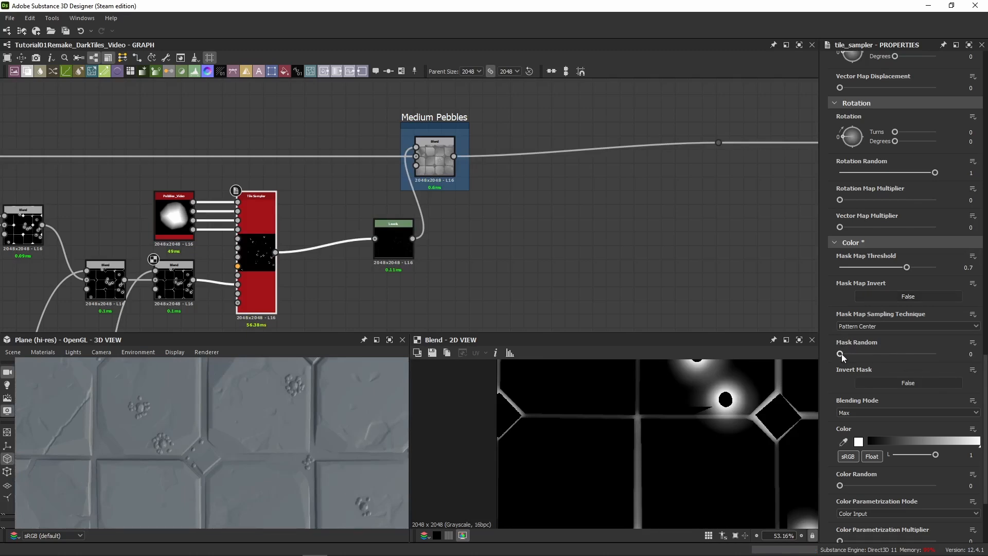
# Undo the Tile Sampler's Mask Random change and try a higher Mask Map Threshold on it.
pyautogui.moveTo(841, 353)
pyautogui.mouseDown()
pyautogui.moveTo(930, 353)
pyautogui.moveTo(834, 355)
pyautogui.mouseUp()
pyautogui.hotkey('ctrl', 'z')
pyautogui.moveTo(906, 268); pyautogui.dragTo(956, 274)
pyautogui.hotkey('ctrl', 'z')
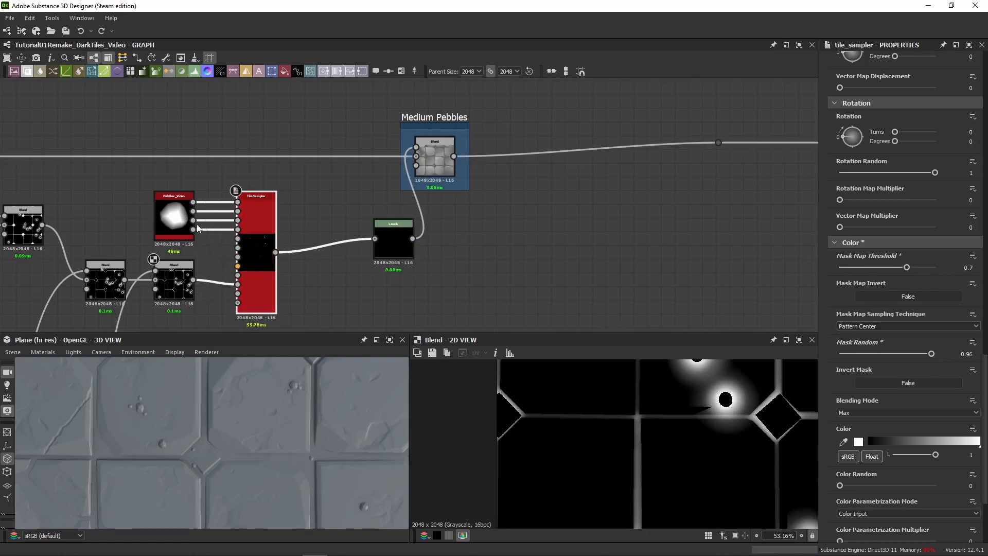
# Examine the mask map's gradient and edge around the holes up close in the 2D view.
pyautogui.click(167, 296)
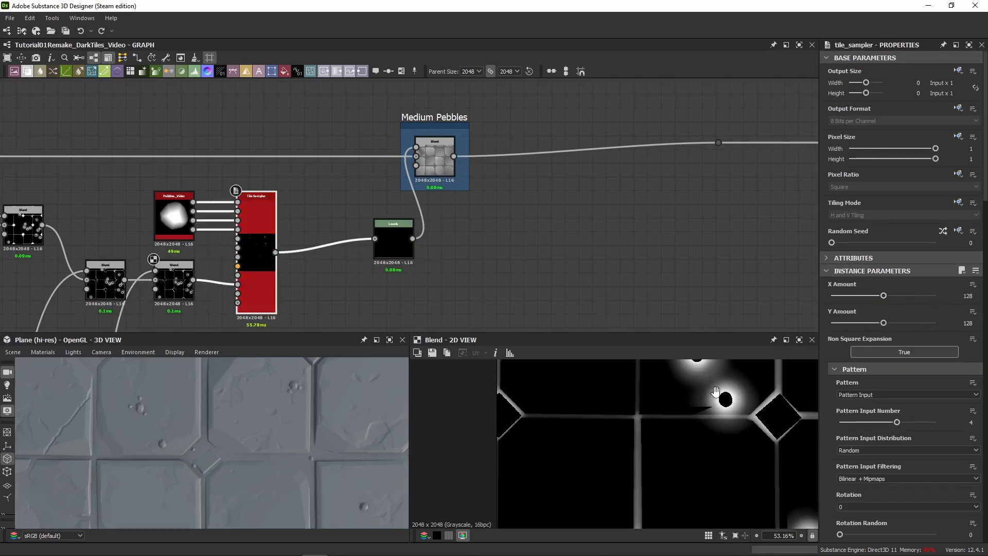
pyautogui.moveTo(715, 392); pyautogui.dragTo(677, 407, button='middle')
pyautogui.scroll(-15, 826, 397)
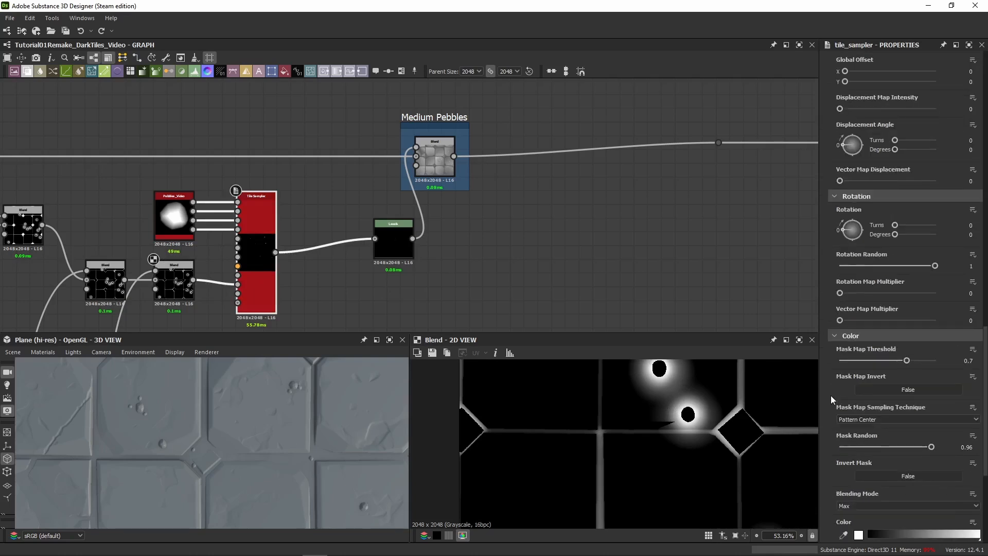
pyautogui.scroll(-3, 830, 395)
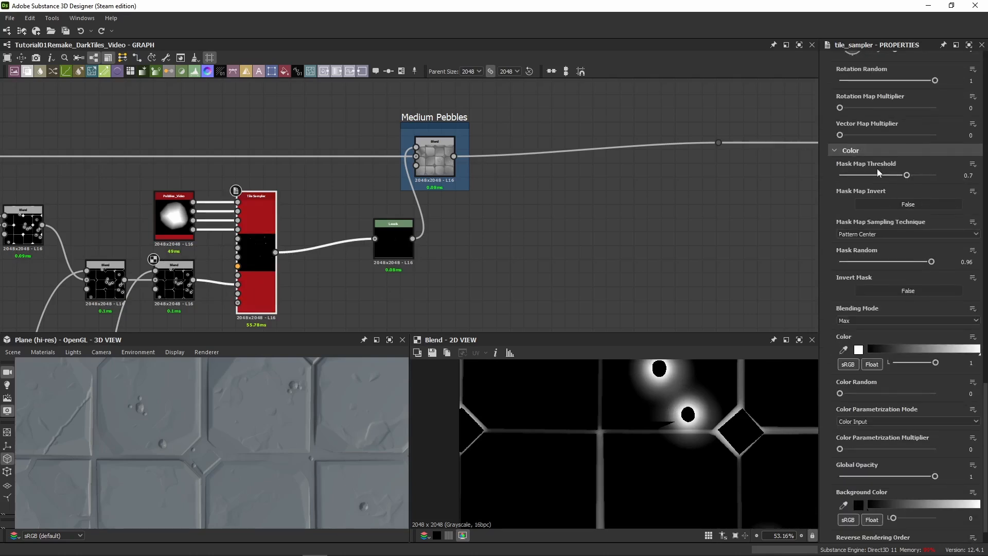
pyautogui.scroll(10, 634, 411)
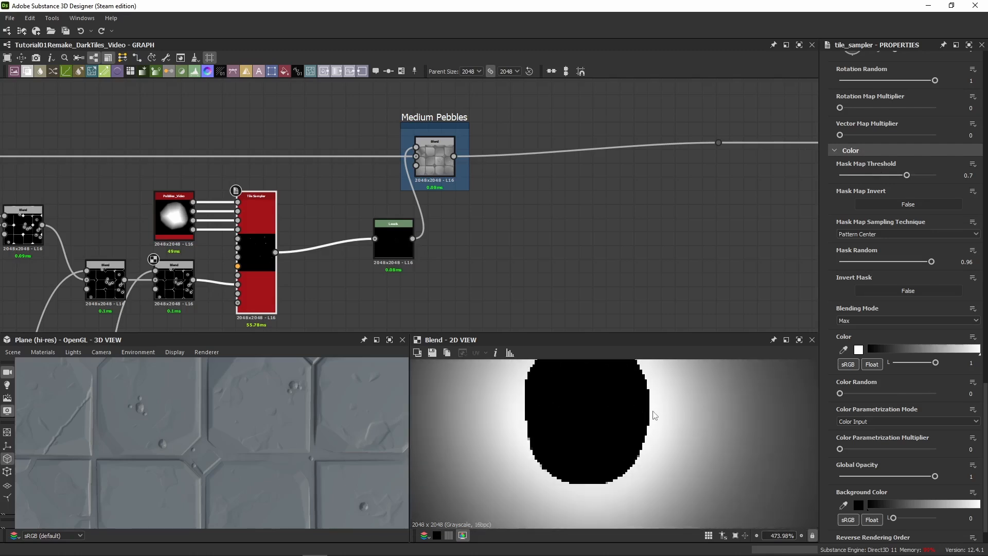
pyautogui.scroll(12, 651, 406)
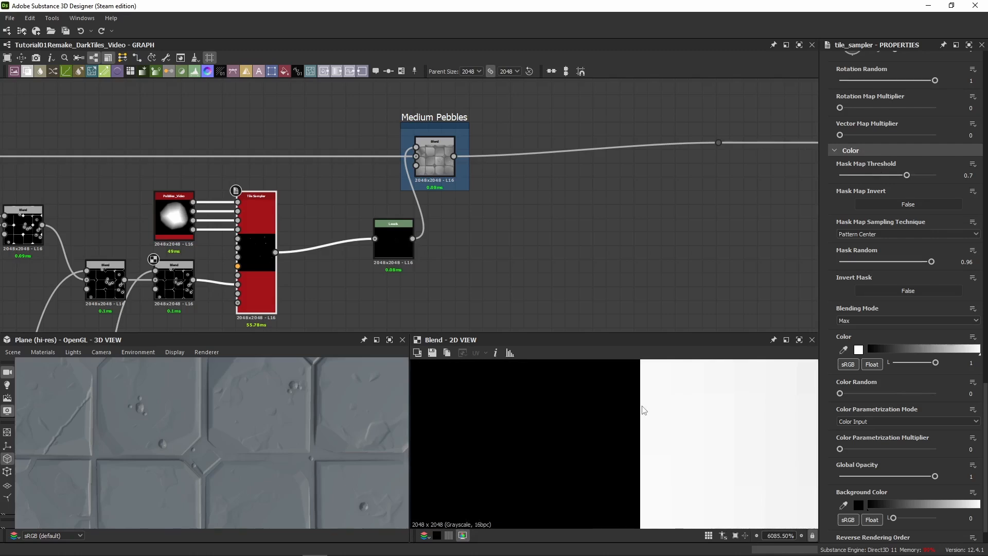
# Try a Mask Map Threshold of 1 on the Tile Sampler and compare the remaining pebbles with the mask map.
pyautogui.moveTo(907, 175); pyautogui.dragTo(941, 175)
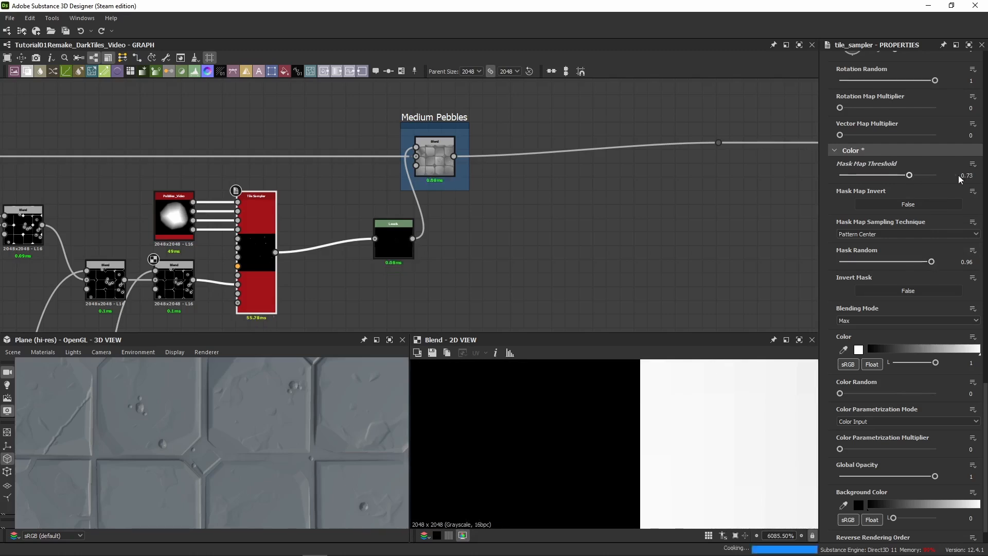
pyautogui.scroll(-9, 643, 429)
pyautogui.scroll(-5, 640, 428)
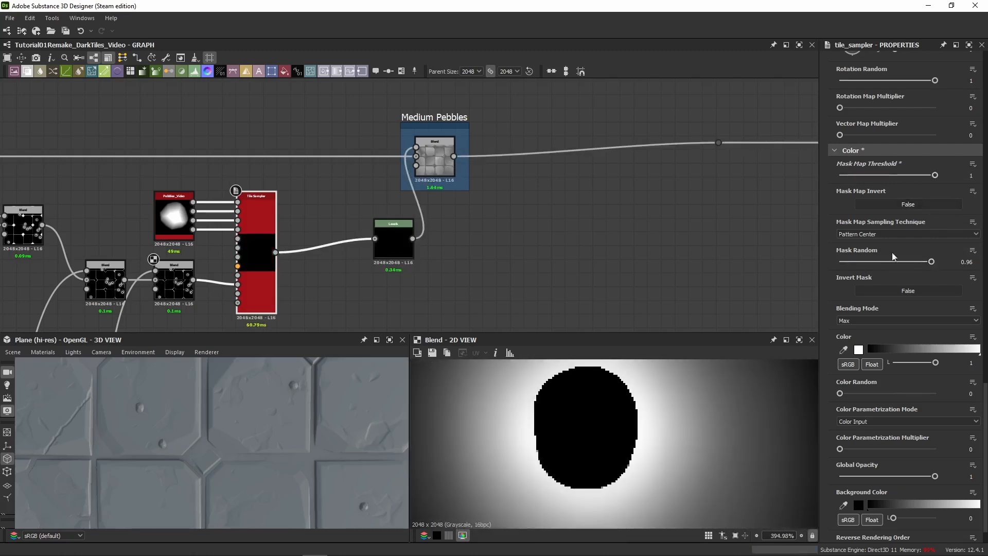
pyautogui.hotkey('ctrl', 'z')
pyautogui.click(951, 178)
pyautogui.scroll(-7, 689, 410)
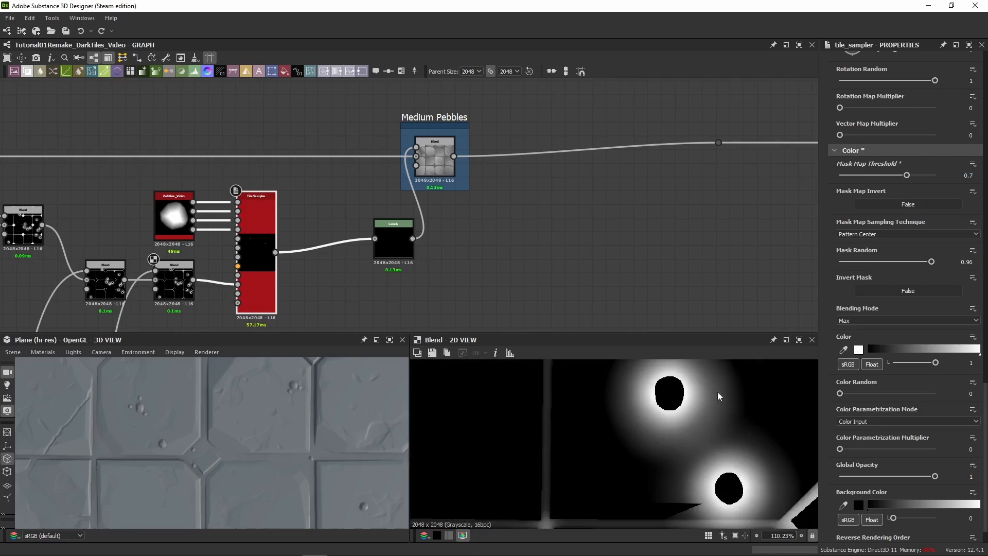
pyautogui.scroll(-3, 221, 426)
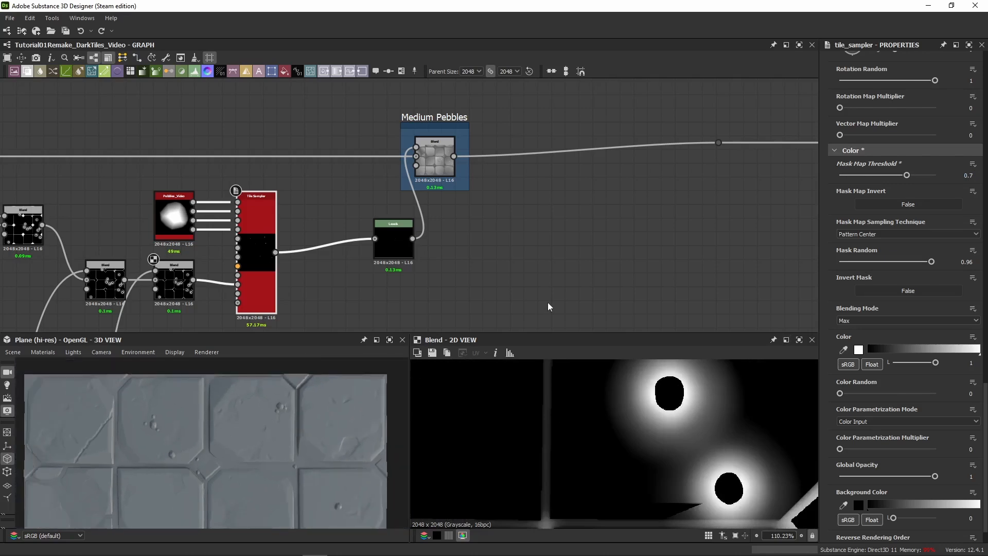
# Move the Levels node and Medium Pebbles frame closer to the Tile Sampler, and shift the output link's dot node farther along the graph.
pyautogui.moveTo(395, 240); pyautogui.dragTo(326, 212)
pyautogui.moveTo(417, 179); pyautogui.dragTo(376, 180)
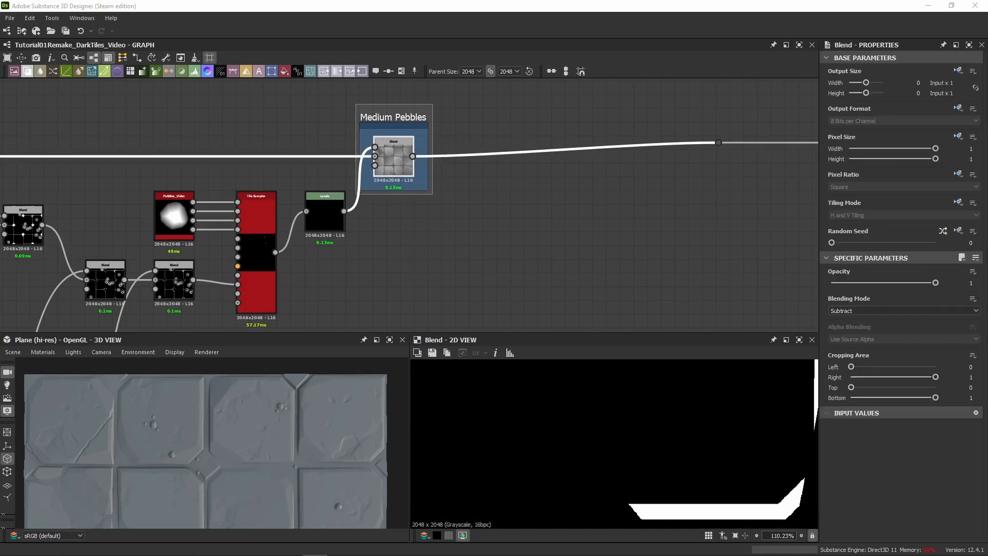
pyautogui.scroll(-1, 508, 498)
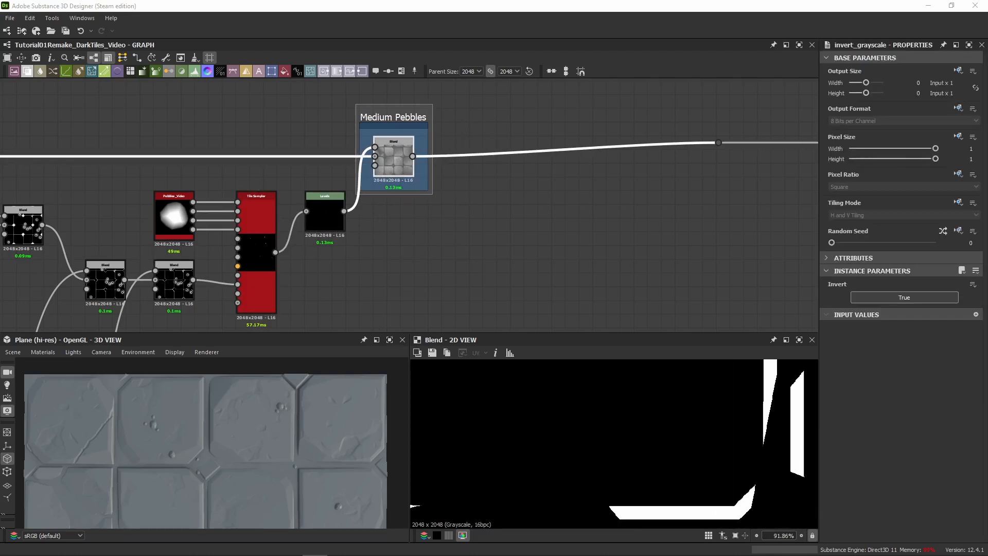
pyautogui.scroll(-3, 443, 464)
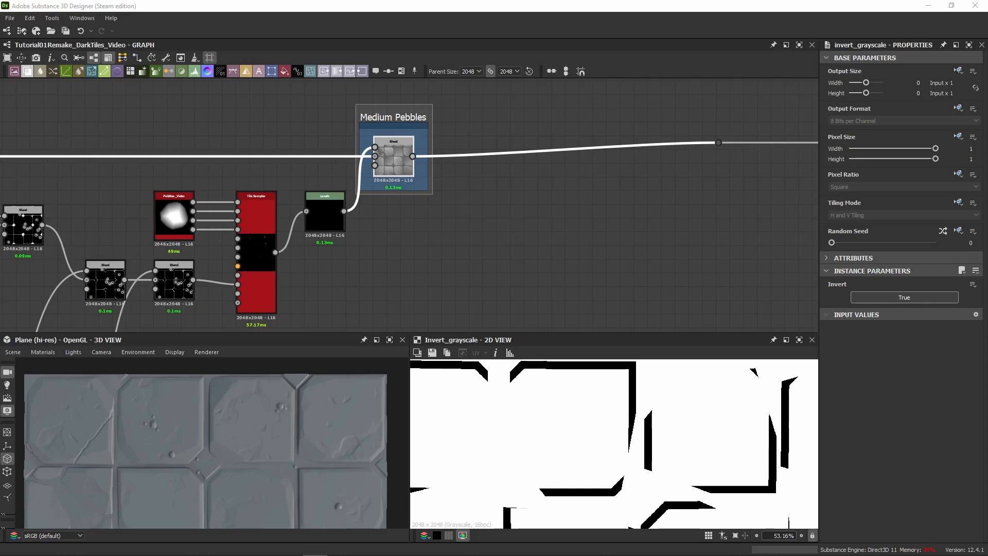
pyautogui.moveTo(756, 134); pyautogui.dragTo(542, 173, button='middle')
pyautogui.moveTo(505, 182); pyautogui.dragTo(813, 200)
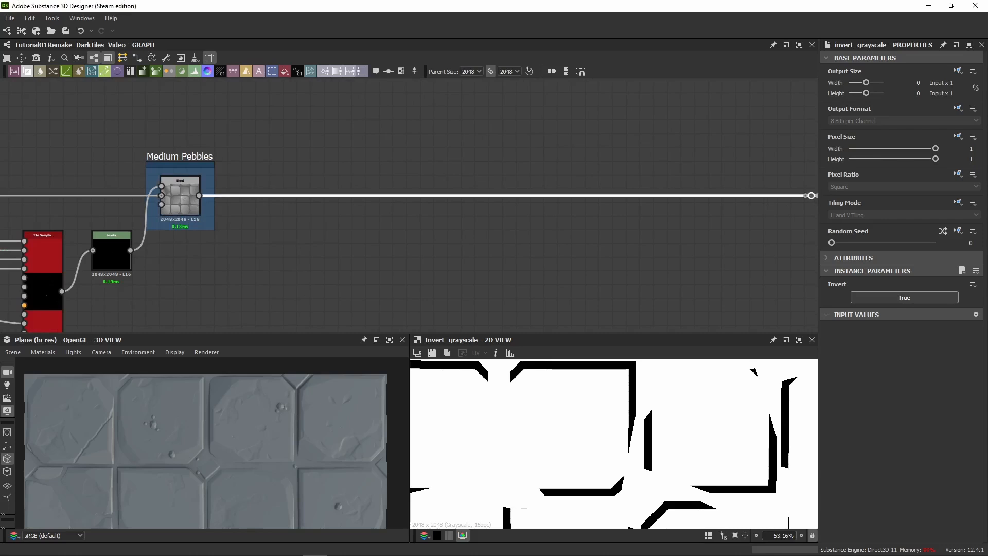
# Paste a Blend node set to Add (Linear Dodge) past Medium Pebbles and connect the Medium Pebbles output to its background.
pyautogui.moveTo(372, 233); pyautogui.dragTo(464, 212, button='middle')
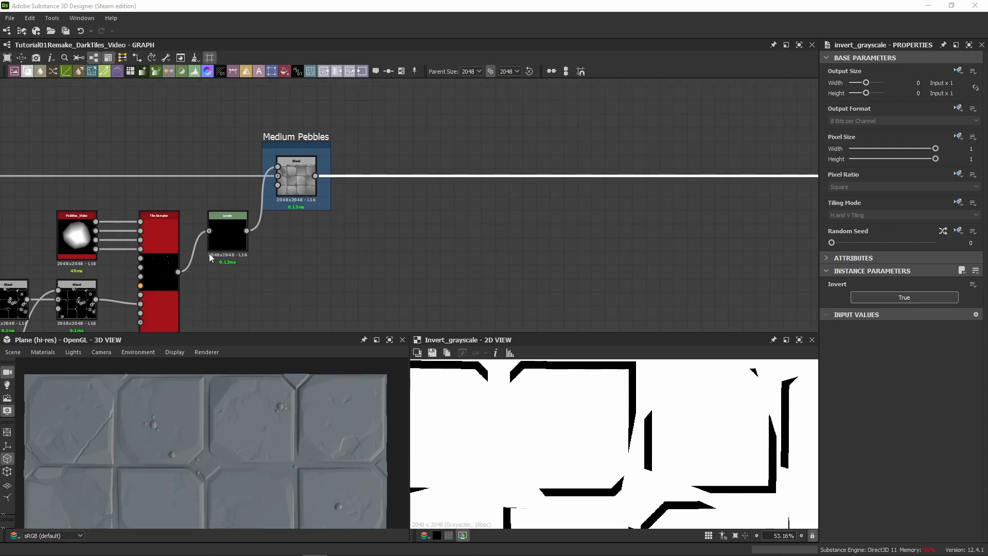
pyautogui.click(605, 233)
pyautogui.hotkey('ctrl', 'v')
pyautogui.moveTo(410, 209); pyautogui.dragTo(489, 230)
pyautogui.moveTo(316, 176); pyautogui.dragTo(611, 122)
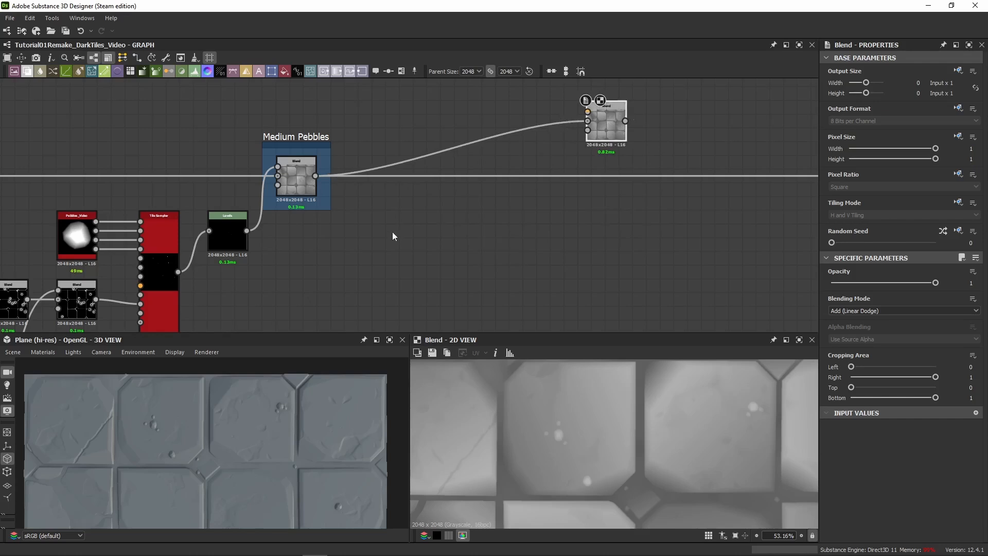
pyautogui.press('space')
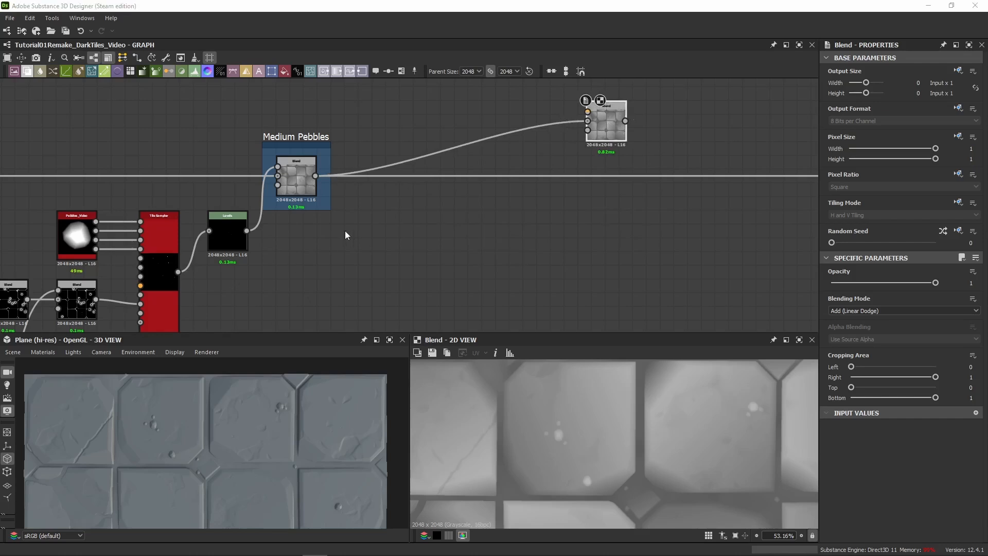
# Duplicate the Pebbles_Video node beyond the Medium Pebbles frame and place a new Tile Sampler beside the copy.
pyautogui.moveTo(345, 235); pyautogui.dragTo(530, 198, button='middle')
pyautogui.click(261, 199)
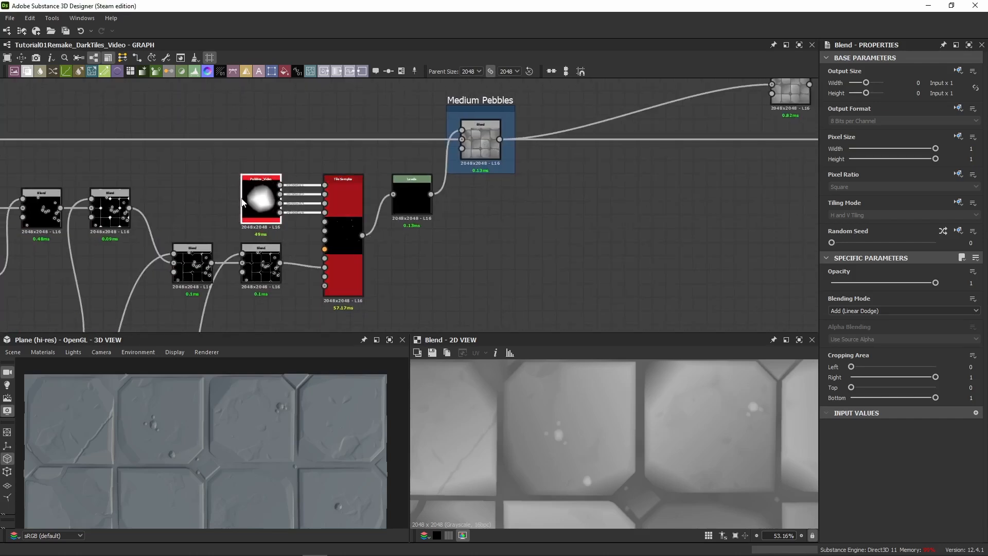
pyautogui.hotkey('ctrl', 'd')
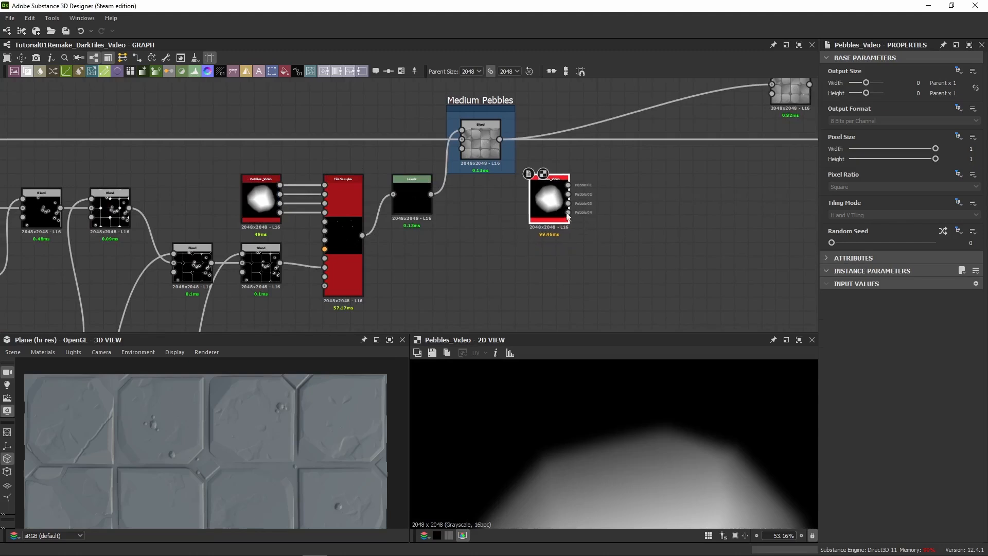
pyautogui.click(577, 205)
pyautogui.press('space')
pyautogui.write('tile sampler')
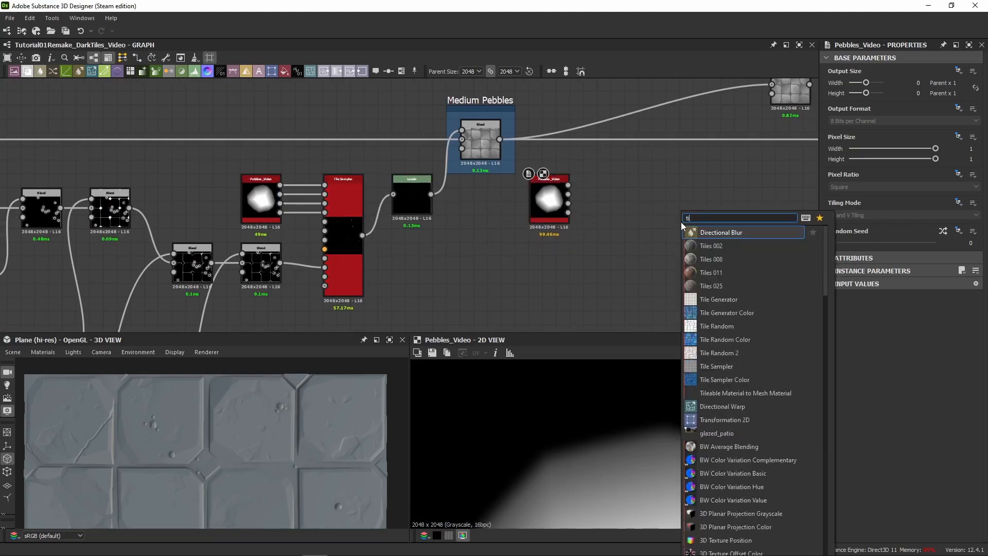
pyautogui.press('Return')
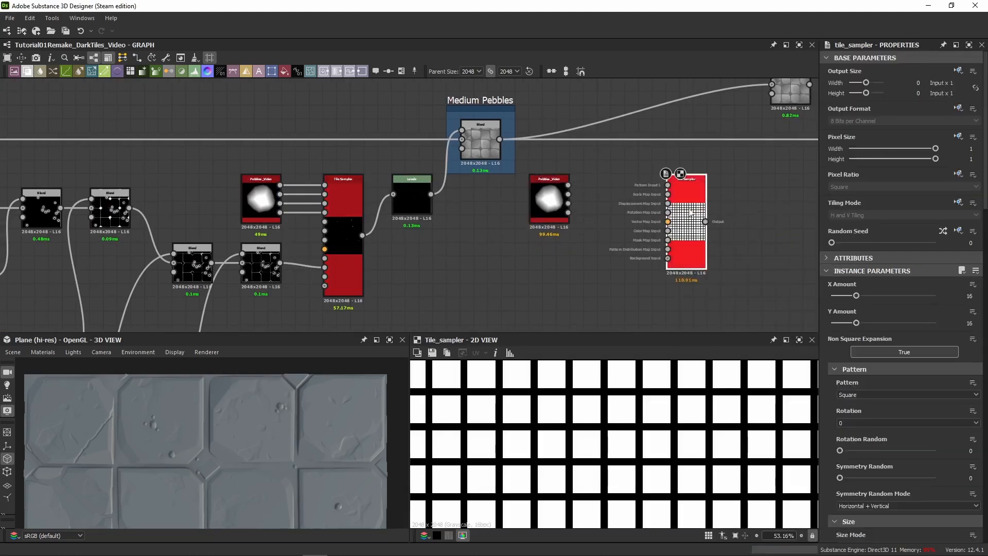
pyautogui.moveTo(681, 221); pyautogui.dragTo(613, 222)
# Connect all four outputs of the duplicated Pebbles_Video node to the first four inputs of the new Tile Sampler.
pyautogui.scroll(4, 570, 185)
pyautogui.moveTo(560, 176); pyautogui.dragTo(624, 176)
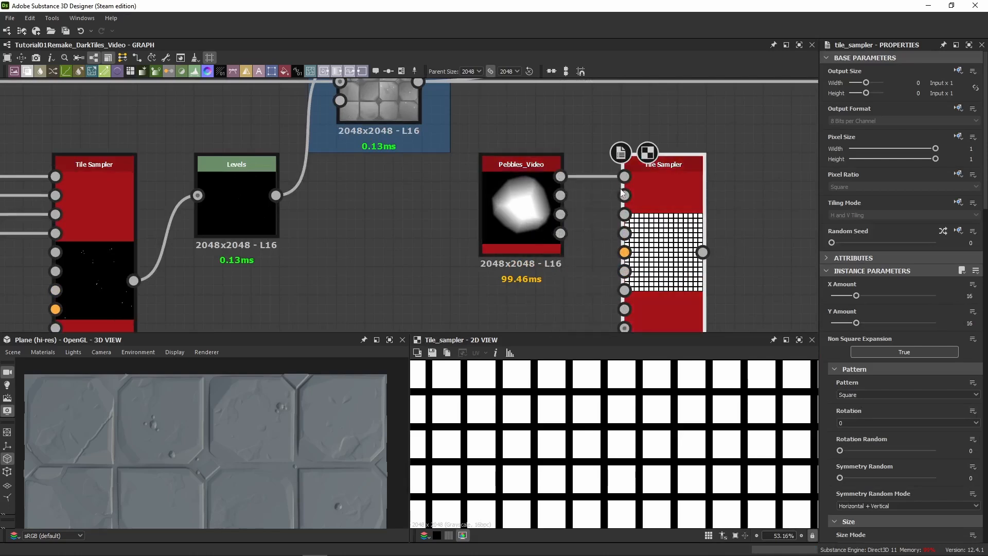
pyautogui.moveTo(560, 195); pyautogui.dragTo(624, 195)
pyautogui.moveTo(559, 214); pyautogui.dragTo(624, 214)
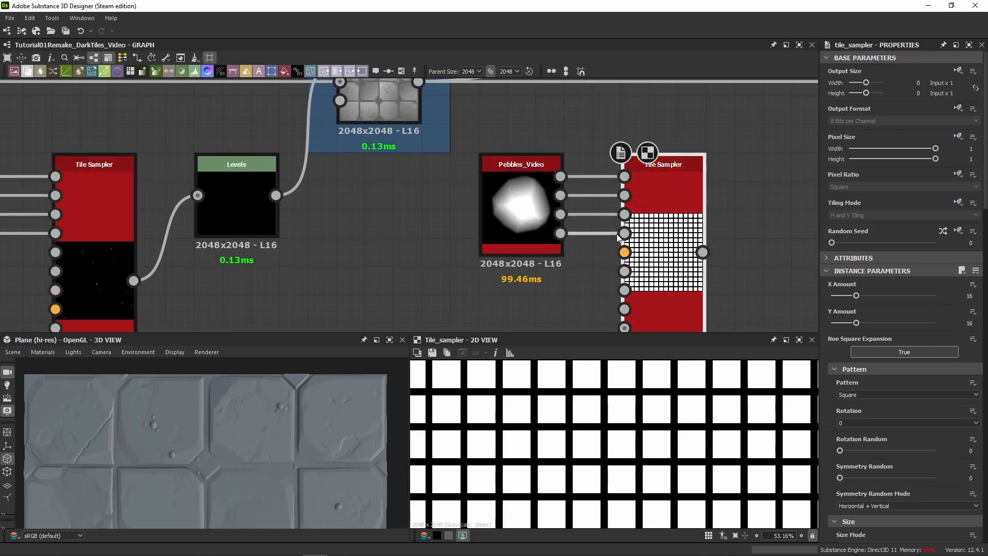
pyautogui.scroll(-4, 672, 241)
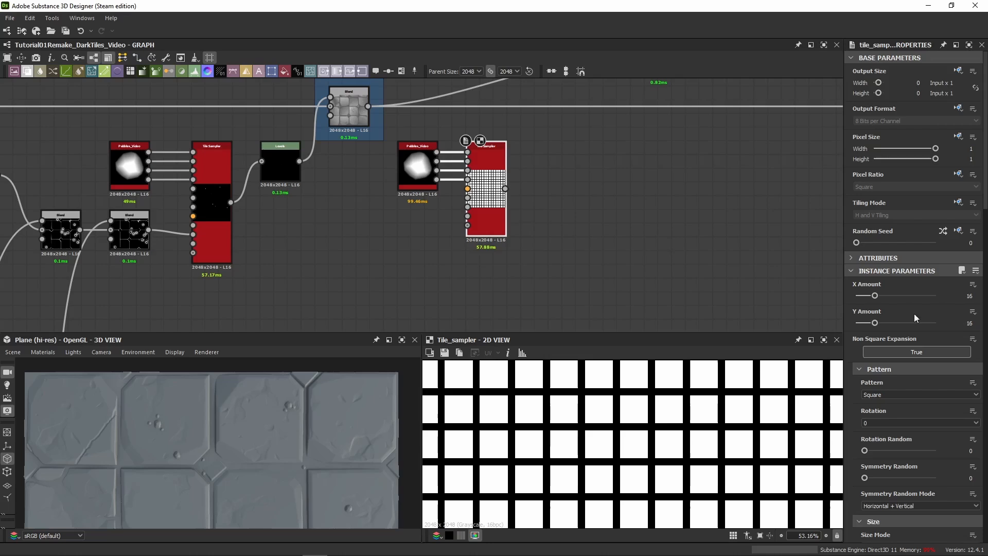
# Set the new Tile Sampler's X Amount and Y Amount to 32.
pyautogui.click(968, 296)
pyautogui.write('32')
pyautogui.press('Return')
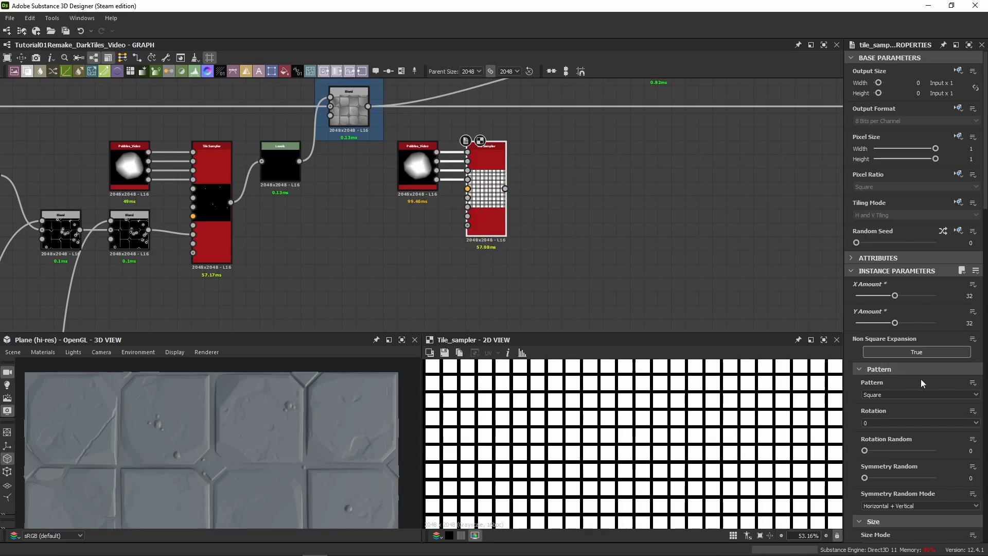
# Set the new Tile Sampler's Pattern to Pattern Input with a Pattern Input Number of 4.
pyautogui.click(894, 394)
pyautogui.click(884, 407)
pyautogui.click(880, 396)
pyautogui.click(876, 405)
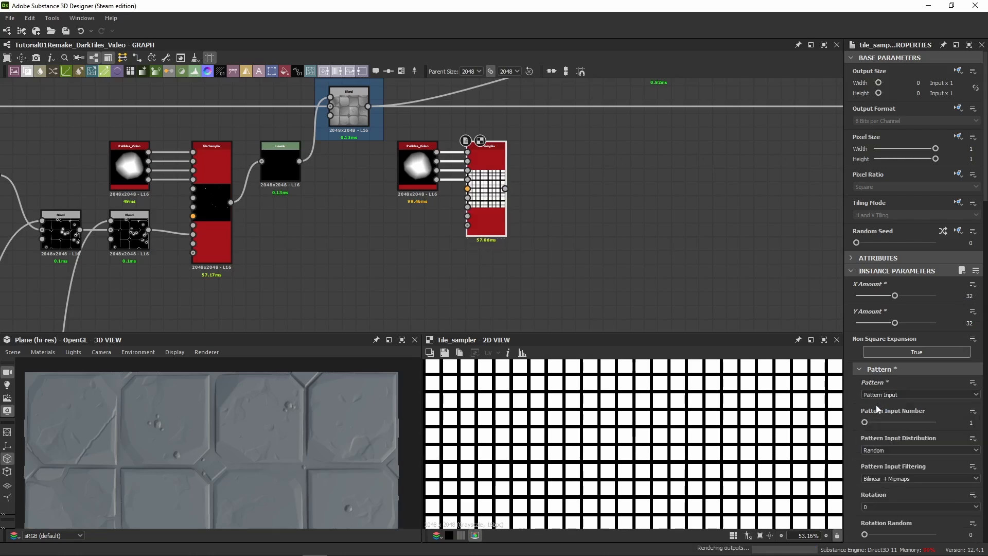
pyautogui.moveTo(864, 422); pyautogui.dragTo(906, 422)
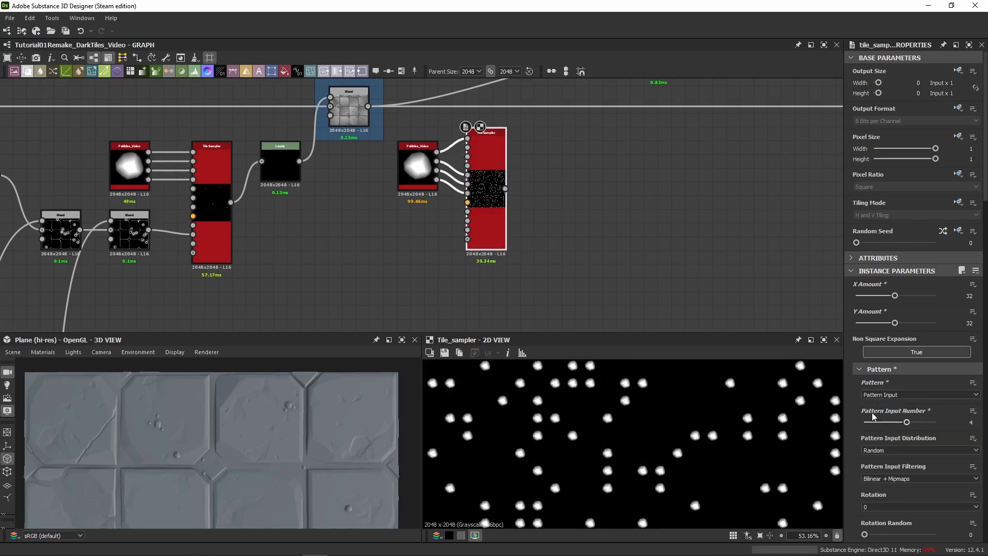
# Set the new Tile Sampler's Size Random X and Y to 0.25, Scale to 0.5 and Scale Random to 0.25.
pyautogui.scroll(-8, 854, 408)
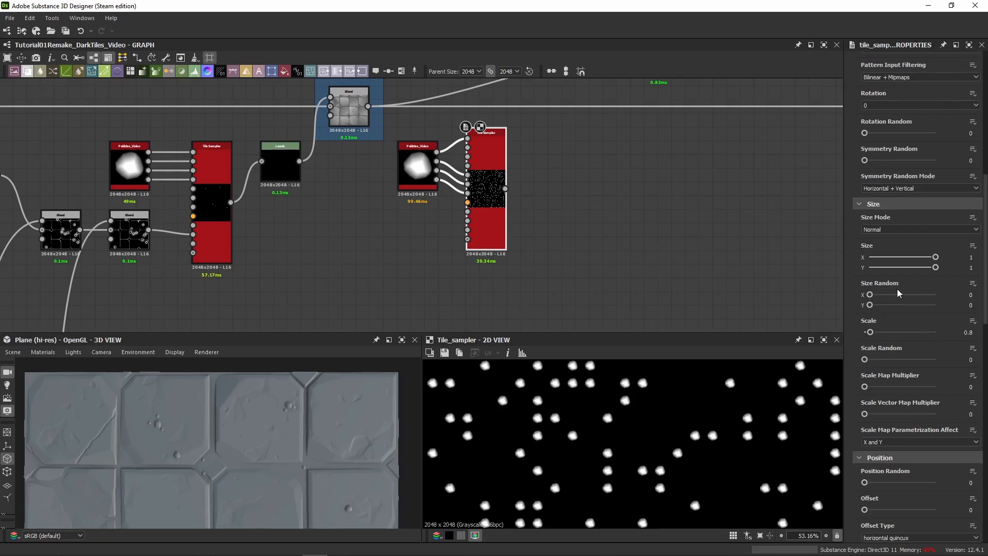
pyautogui.click(966, 294)
pyautogui.write('.25')
pyautogui.press('Return')
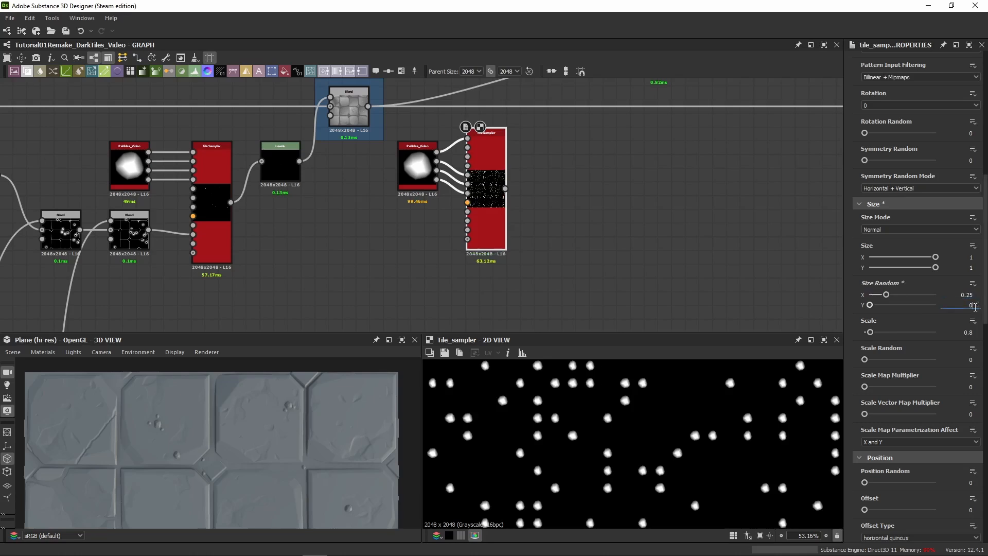
pyautogui.click(966, 332)
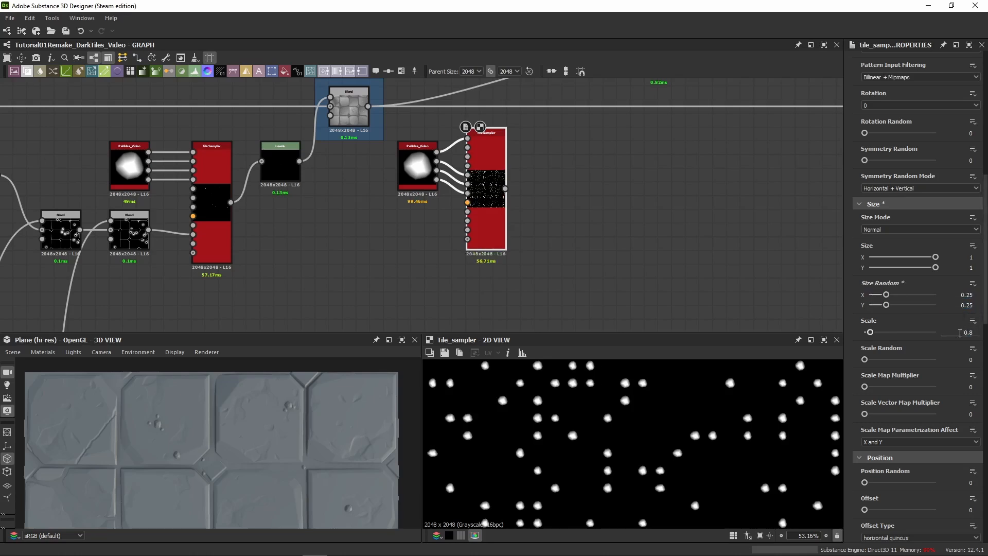
pyautogui.write('.5')
pyautogui.press('Return')
pyautogui.click(964, 359)
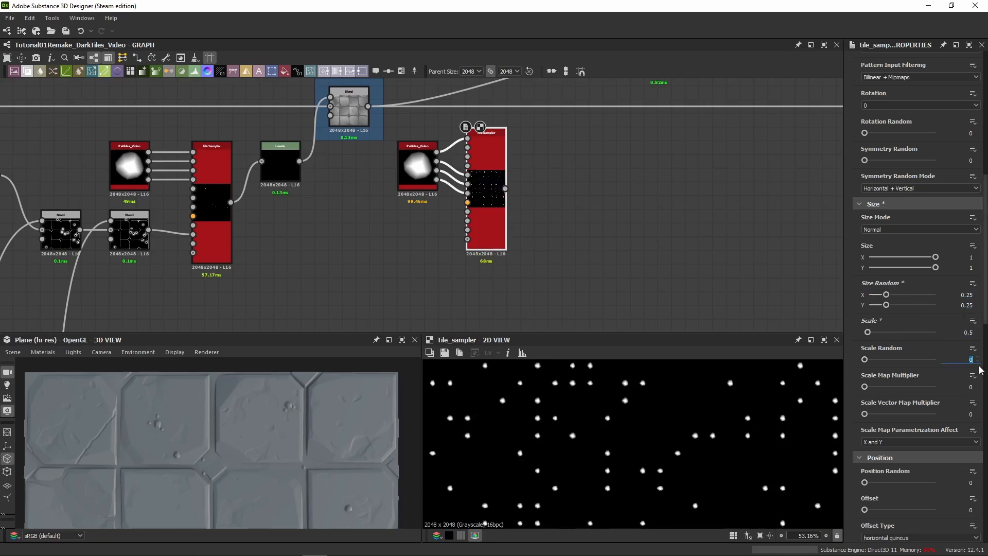
pyautogui.write('.25')
pyautogui.press('Return')
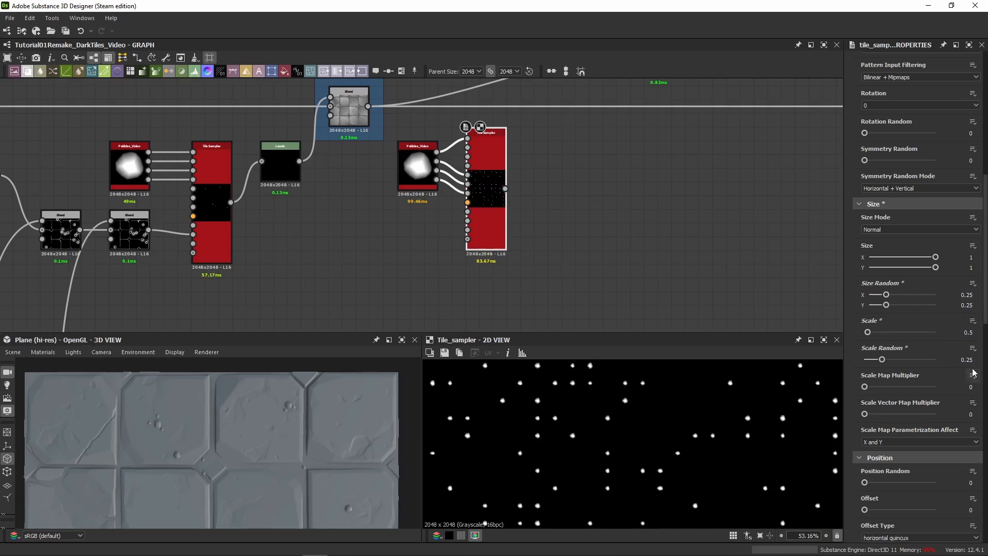
# Set the new Tile Sampler's Position Random to 10 and Offset to 1.
pyautogui.scroll(-5, 872, 359)
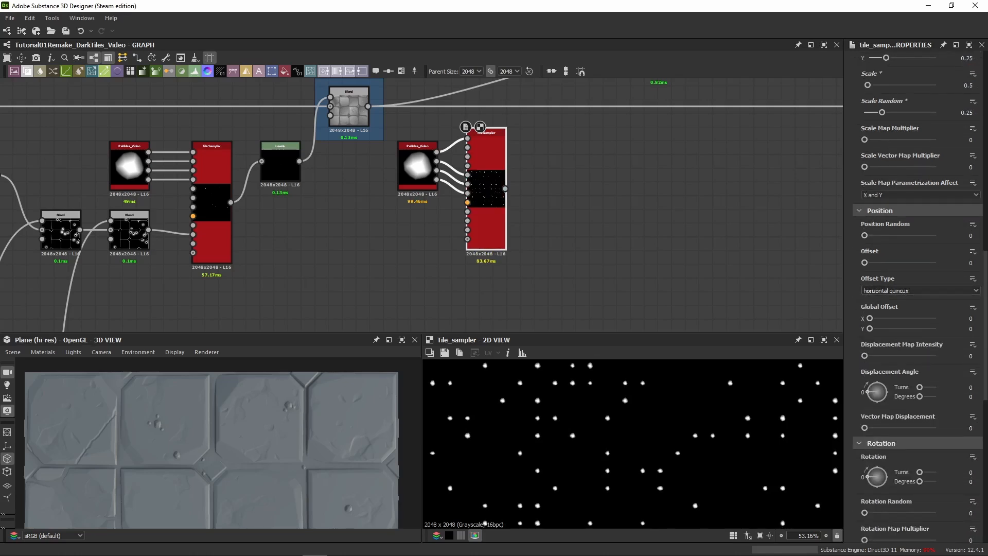
pyautogui.click(980, 237)
pyautogui.write('10')
pyautogui.press('Return')
pyautogui.click(975, 264)
pyautogui.write('1')
pyautogui.press('Return')
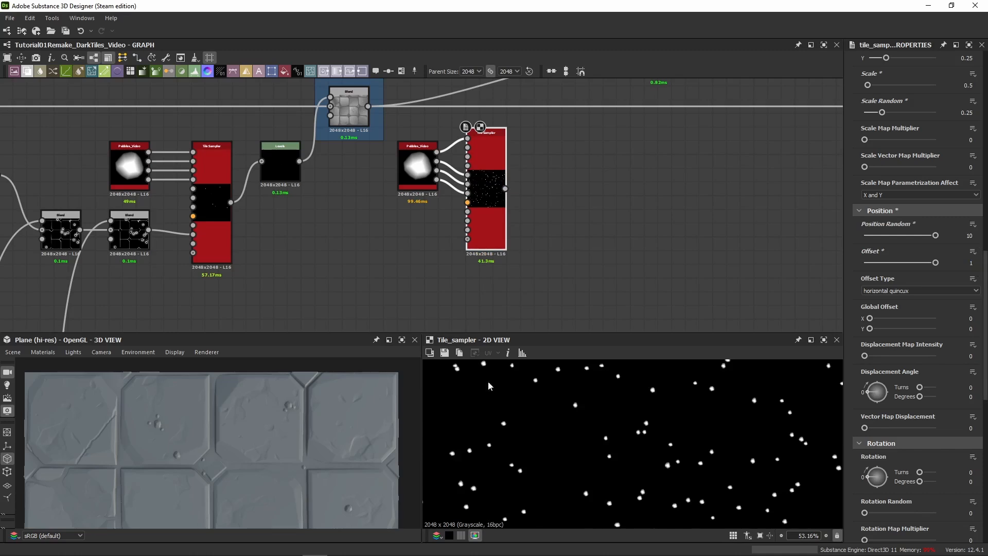
# Set the new Tile Sampler's Rotation Random to 1 so the small pebbles are rotated randomly.
pyautogui.scroll(-5, 850, 397)
pyautogui.scroll(-5, 849, 394)
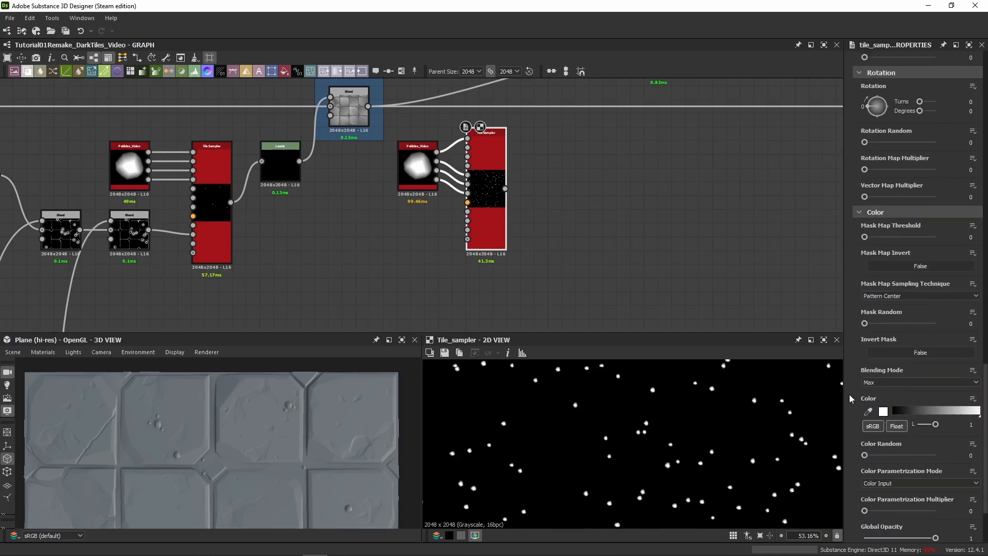
pyautogui.scroll(3, 849, 394)
pyautogui.moveTo(866, 236); pyautogui.dragTo(965, 238)
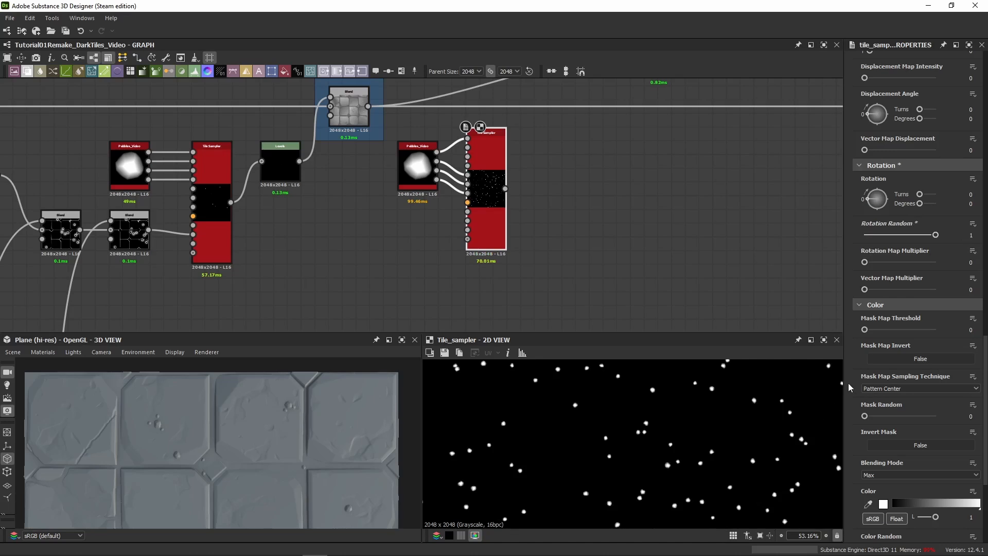
# Set the new Tile Sampler's Mask Map Threshold to 1 and Mask Random to 0.975.
pyautogui.scroll(-4, 848, 383)
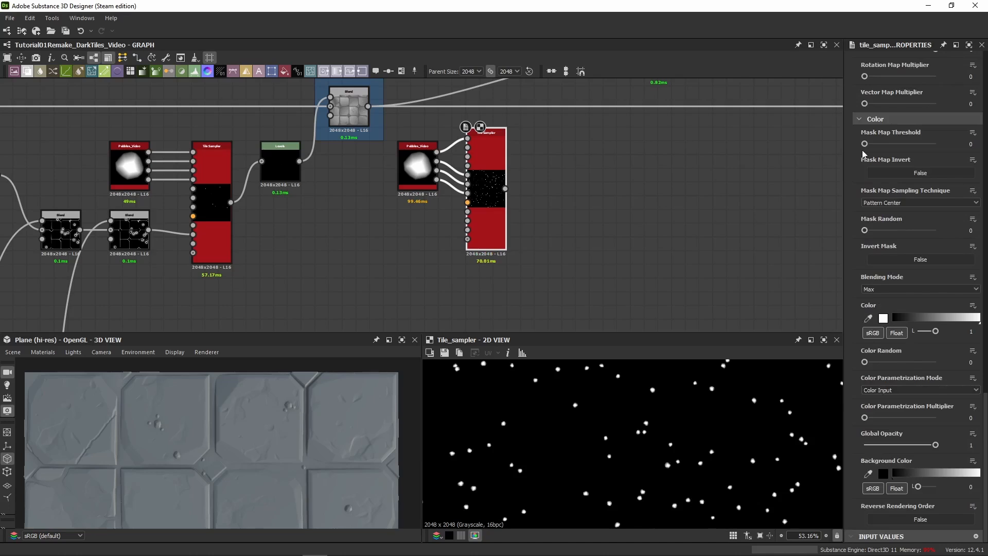
pyautogui.moveTo(865, 144); pyautogui.dragTo(967, 148)
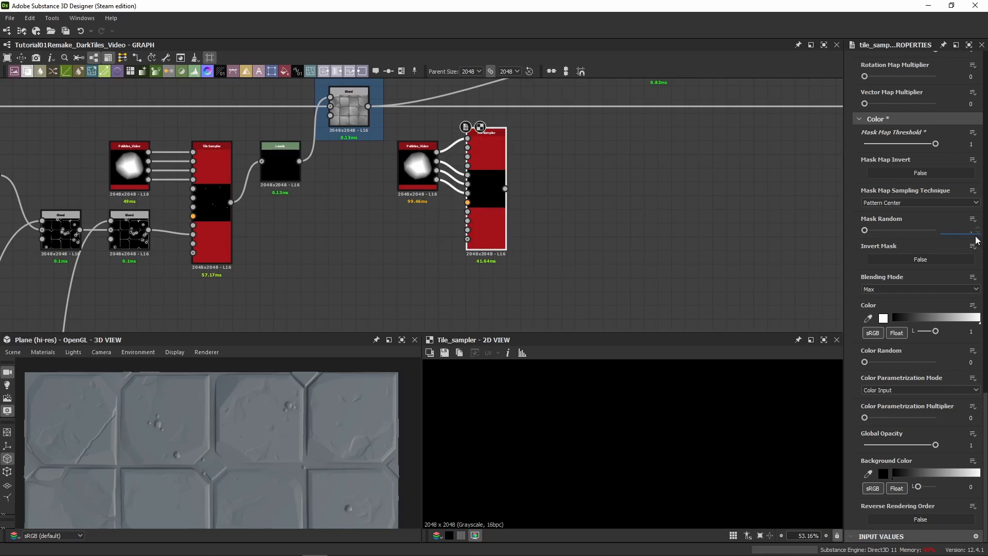
pyautogui.write('975')
pyautogui.press('Return')
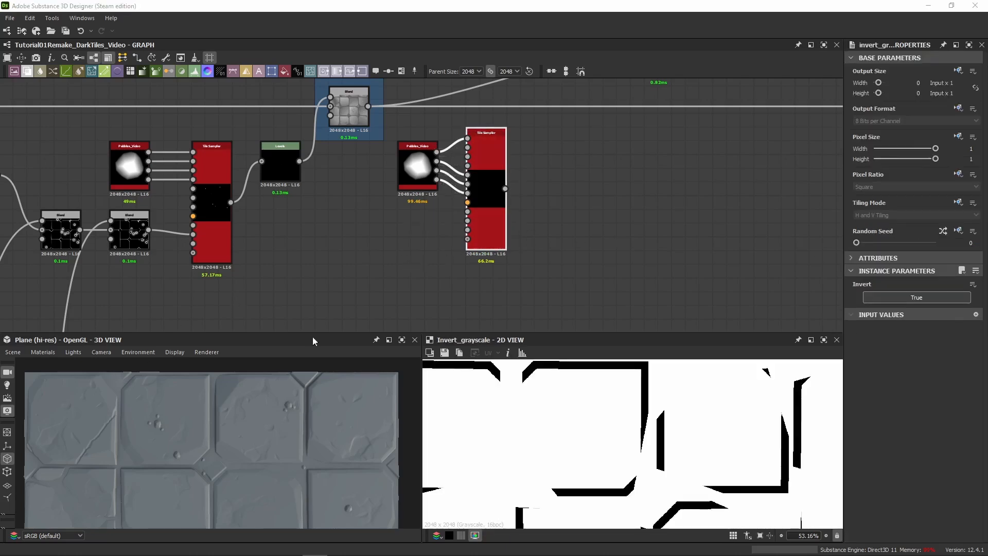
# Undo the last change and preview the edge mask at the dot node on the lowest long connection beneath the pebble nodes.
pyautogui.moveTo(330, 271); pyautogui.dragTo(423, 236, button='middle')
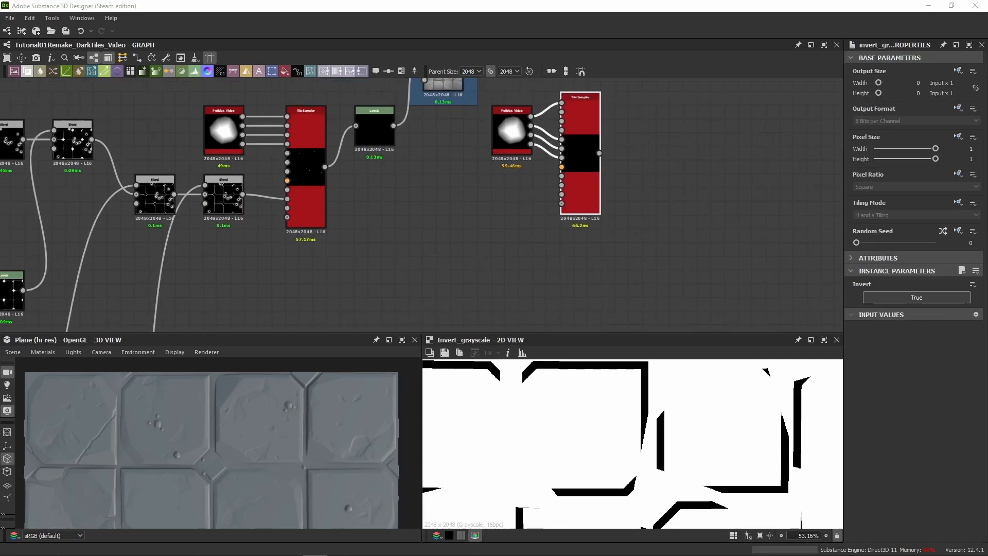
pyautogui.hotkey('ctrl', 'z')
pyautogui.scroll(-3, 330, 267)
pyautogui.moveTo(201, 328); pyautogui.dragTo(433, 167, button='middle')
pyautogui.doubleClick(427, 310)
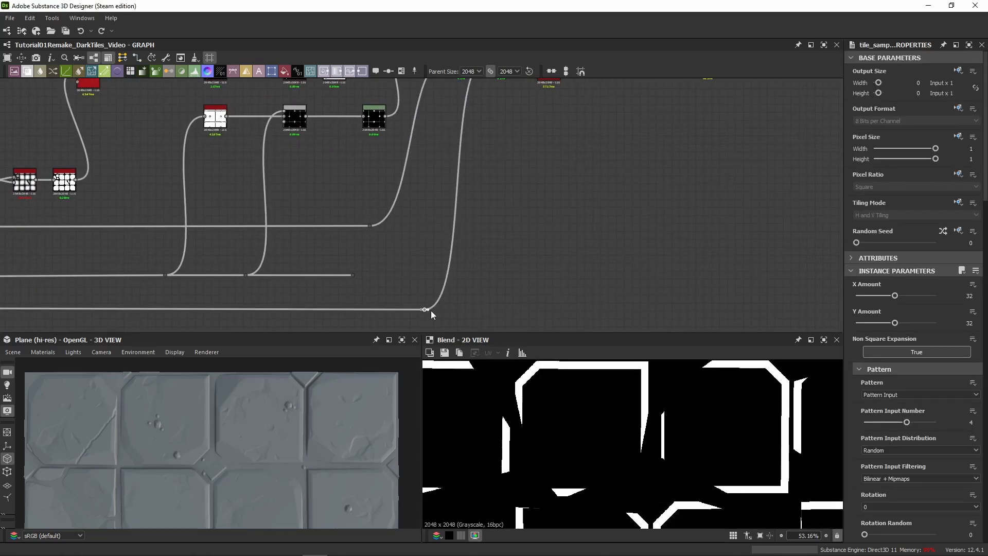
# Extend the lowest mask line beneath the Medium Pebbles section and branch it into a new Invert Grayscale node.
pyautogui.scroll(-3, 412, 321)
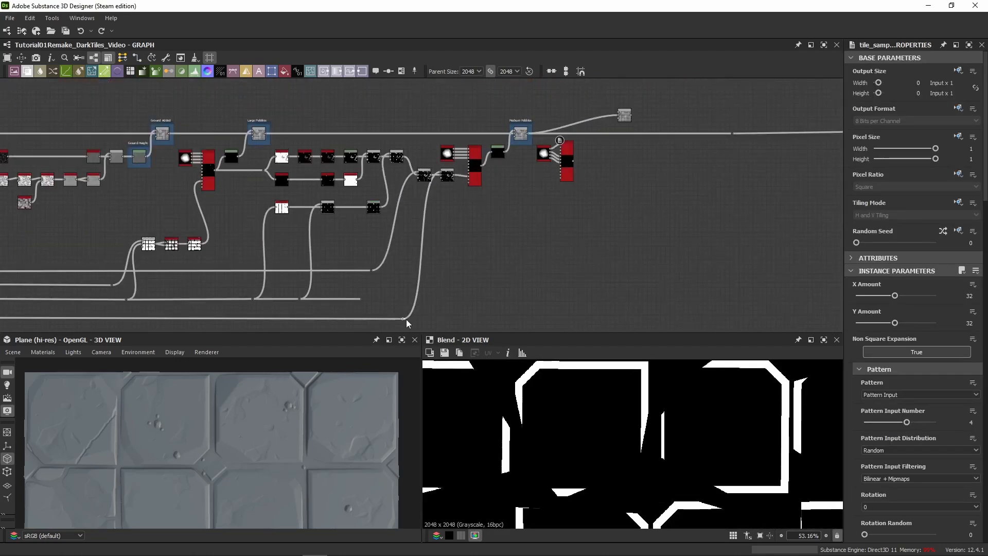
pyautogui.moveTo(406, 319); pyautogui.dragTo(510, 175)
pyautogui.write('inv')
pyautogui.press('Return')
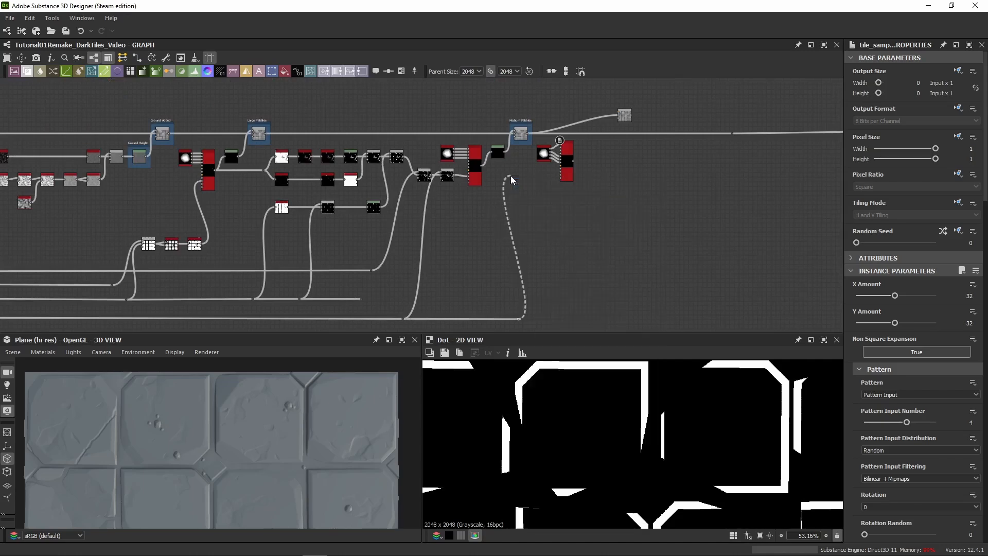
pyautogui.scroll(2, 507, 233)
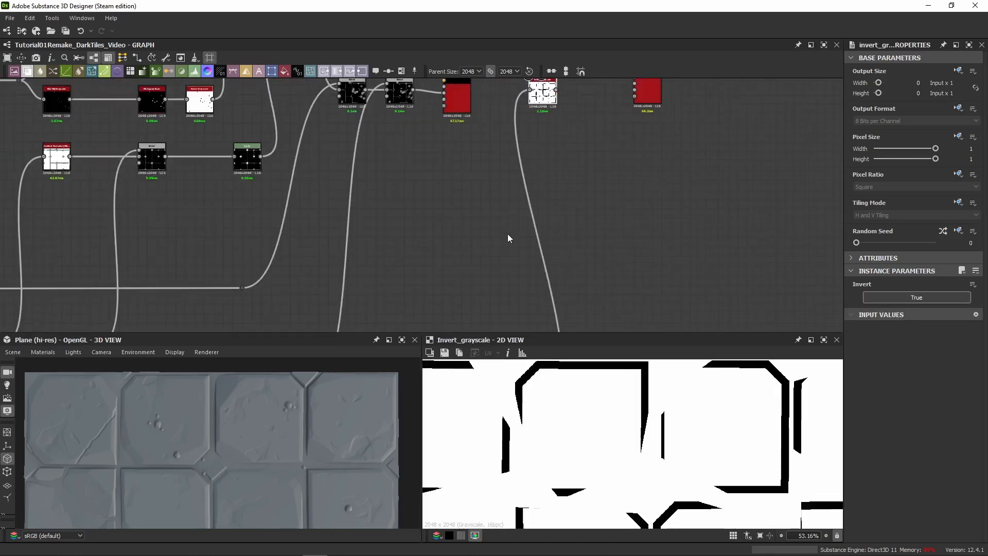
# Paste a Subtract Blend beside the Invert Grayscale node, feed the inverted mask into its background, and shift both nodes down.
pyautogui.moveTo(507, 234); pyautogui.dragTo(465, 290, button='middle')
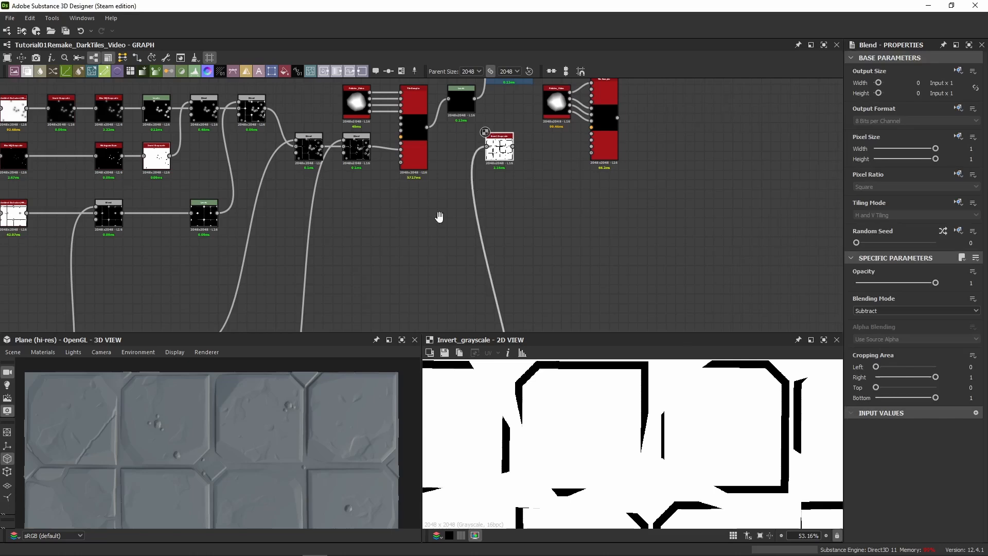
pyautogui.moveTo(438, 218); pyautogui.dragTo(317, 307, button='middle')
pyautogui.scroll(3, 427, 235)
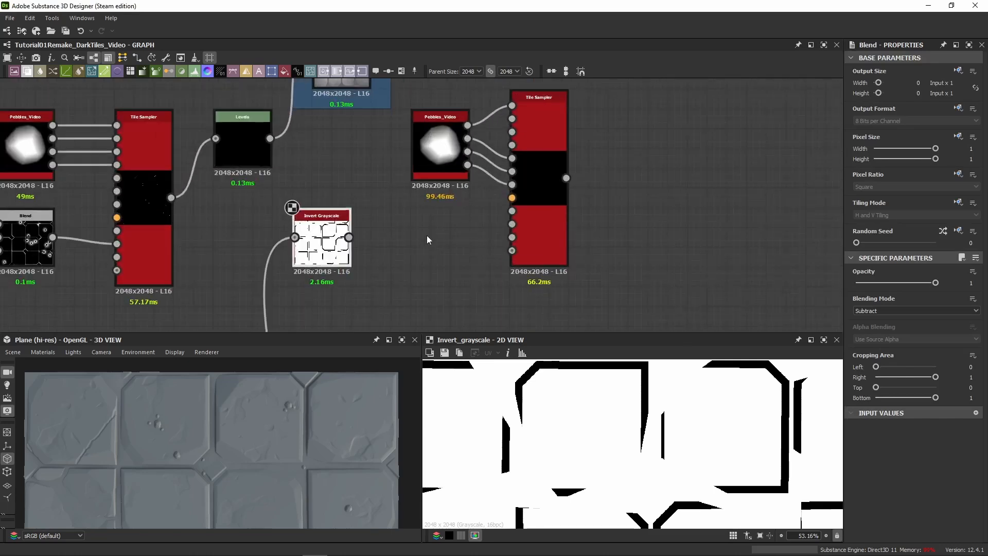
pyautogui.hotkey('ctrl', 'v')
pyautogui.moveTo(420, 217); pyautogui.dragTo(420, 246)
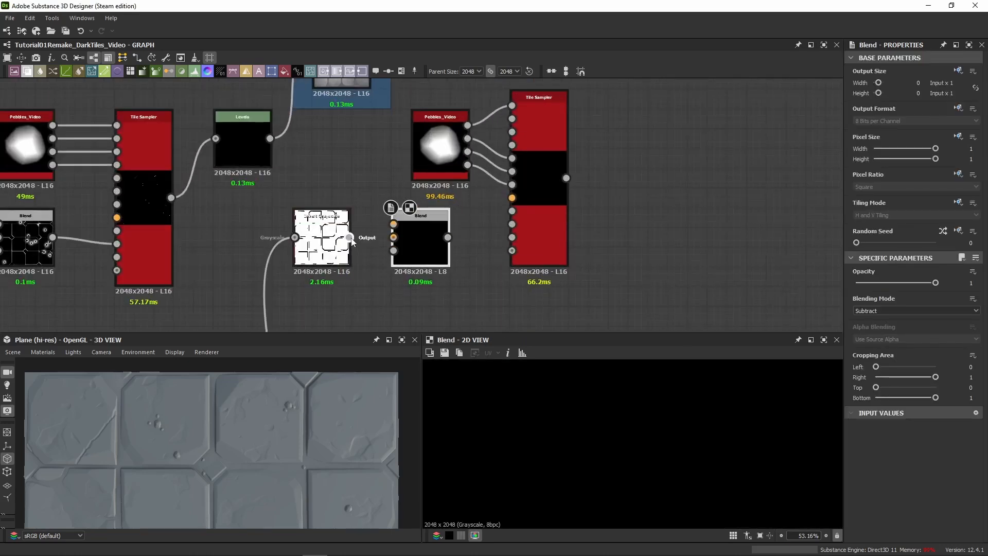
pyautogui.moveTo(350, 238); pyautogui.dragTo(393, 238)
pyautogui.moveTo(485, 236); pyautogui.dragTo(329, 253)
pyautogui.click(313, 211)
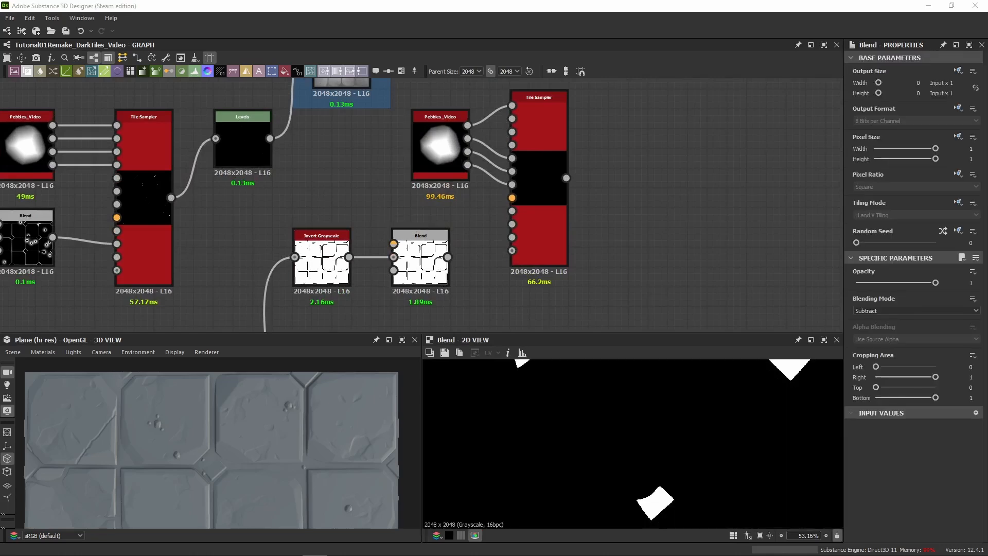
# Extend the diamond mask line along the graph until it passes beneath the new Invert Grayscale and Blend nodes.
pyautogui.scroll(-5, 621, 441)
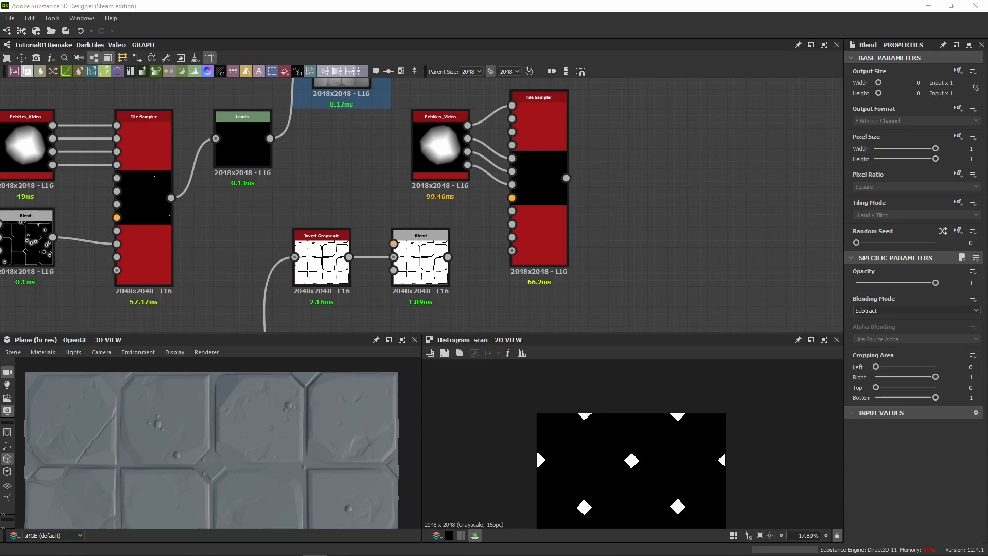
pyautogui.scroll(-4, 328, 330)
pyautogui.moveTo(328, 329); pyautogui.dragTo(463, 98, button='middle')
pyautogui.moveTo(480, 313); pyautogui.dragTo(476, 178, button='middle')
pyautogui.moveTo(380, 102); pyautogui.dragTo(392, 225, button='middle')
pyautogui.scroll(4, 459, 200)
pyautogui.moveTo(456, 257); pyautogui.dragTo(479, 146, button='middle')
pyautogui.scroll(-2, 446, 244)
pyautogui.scroll(-1, 446, 248)
pyautogui.moveTo(344, 250); pyautogui.dragTo(453, 126, button='middle')
pyautogui.scroll(-5, 194, 231)
pyautogui.moveTo(194, 232); pyautogui.dragTo(726, 238, button='middle')
pyautogui.moveTo(477, 227); pyautogui.dragTo(73, 239, button='middle')
pyautogui.scroll(2, 571, 228)
pyautogui.moveTo(546, 225); pyautogui.dragTo(228, 268, button='middle')
pyautogui.moveTo(215, 252); pyautogui.dragTo(604, 250)
pyautogui.scroll(4, 370, 235)
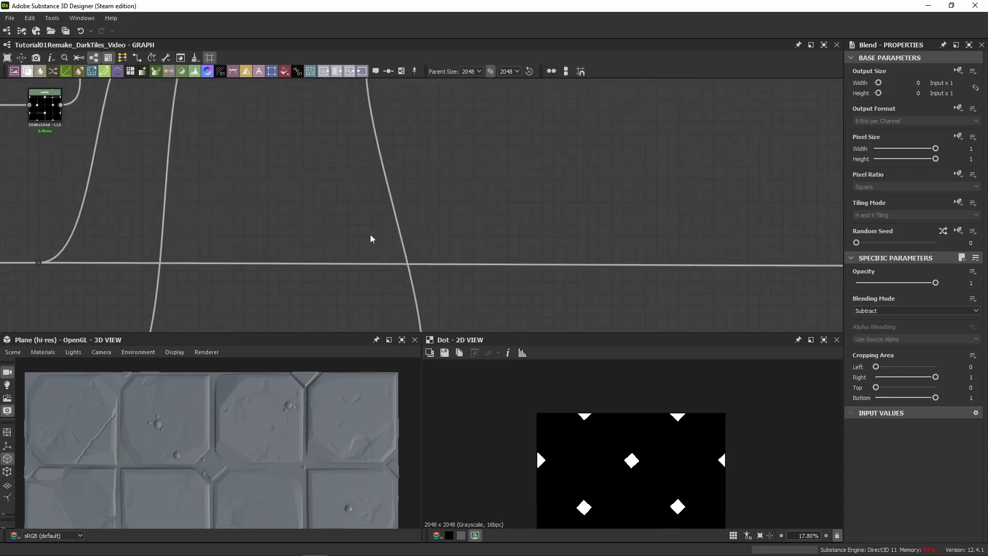
# Insert a dot on the extended diamond mask line and branch it into the background of a new Blend node.
pyautogui.keyDown('alt'); pyautogui.click(340, 264); pyautogui.keyUp('alt')
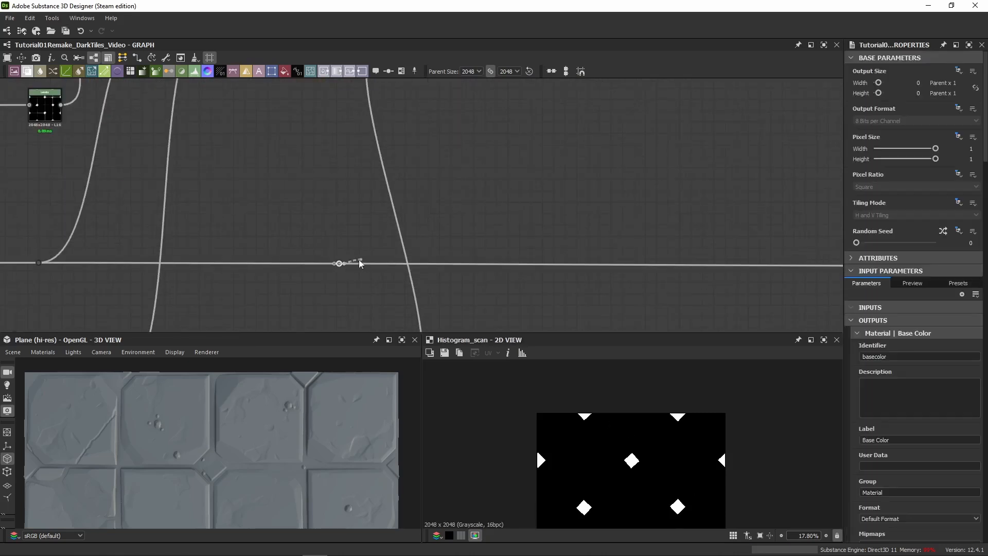
pyautogui.moveTo(344, 263); pyautogui.dragTo(434, 158)
pyautogui.moveTo(344, 264); pyautogui.dragTo(368, 217)
pyautogui.press('Return')
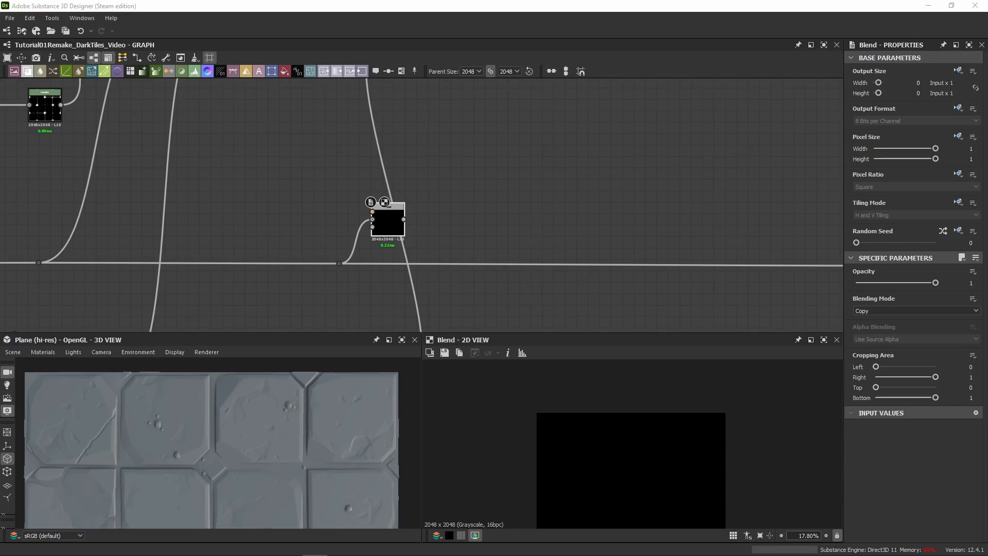
# Paste a Subtract Blend node and place it above the main height line, just past the Ground Added blend.
pyautogui.scroll(-3, 405, 257)
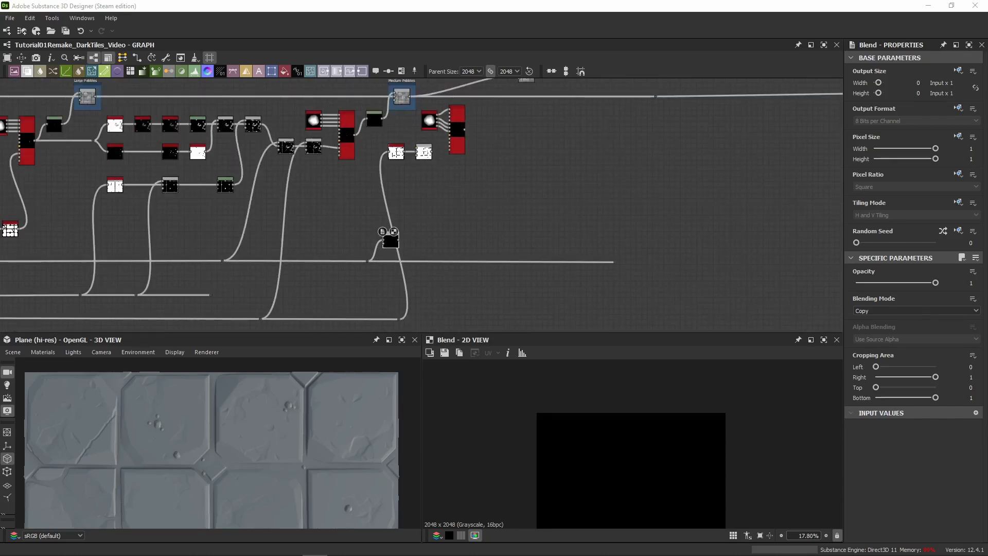
pyautogui.scroll(-2, 368, 236)
pyautogui.scroll(6, 232, 126)
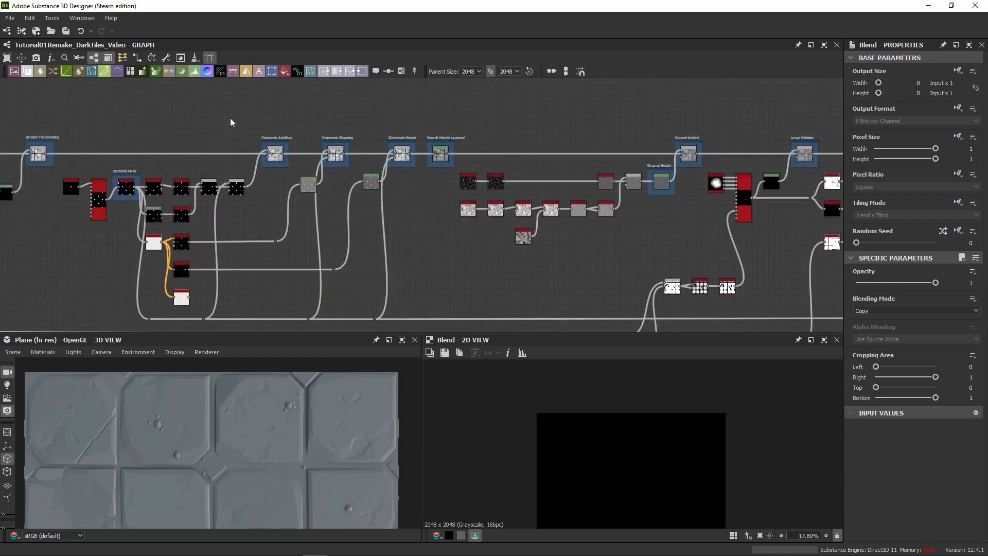
pyautogui.moveTo(342, 178); pyautogui.dragTo(180, 197, button='middle')
pyautogui.moveTo(746, 136); pyautogui.dragTo(136, 134, button='middle')
pyautogui.scroll(3, 496, 178)
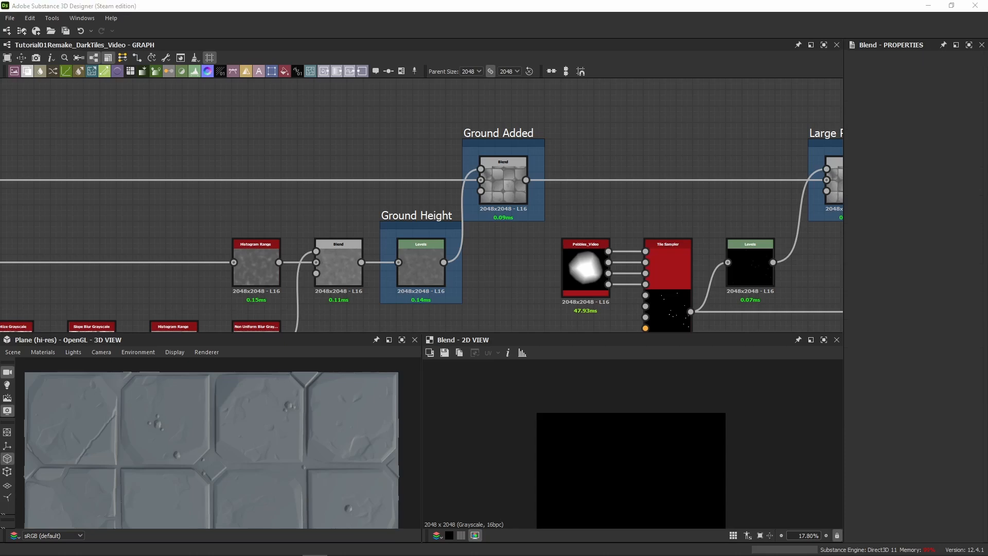
pyautogui.moveTo(558, 97); pyautogui.dragTo(528, 173, button='middle')
pyautogui.hotkey('ctrl', 'v')
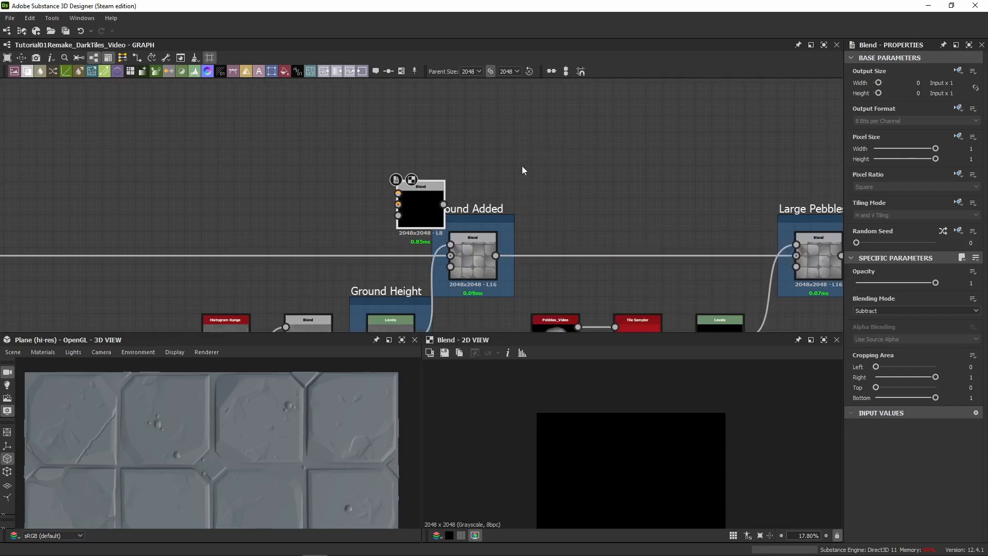
pyautogui.moveTo(431, 203); pyautogui.dragTo(567, 169)
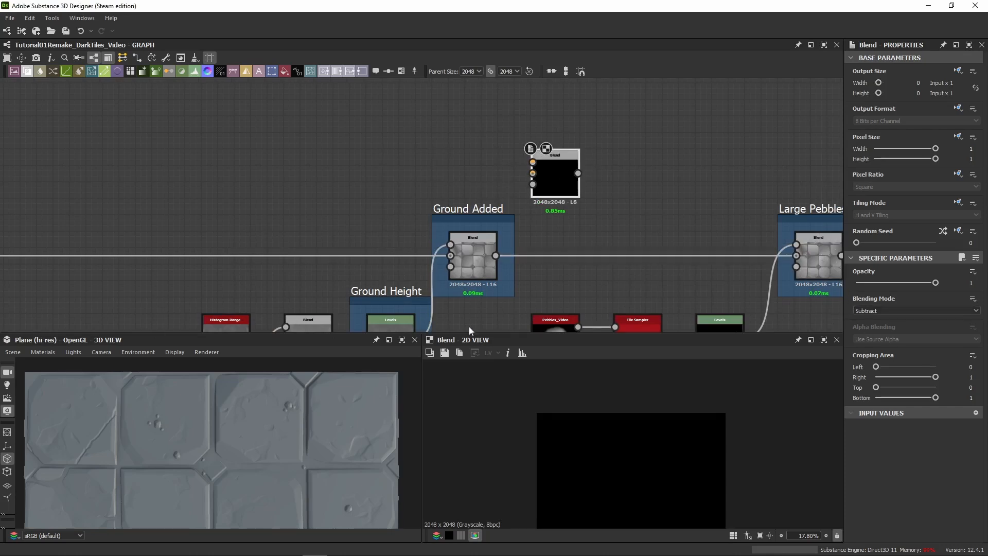
# Add a dot on the main height line before Ground Added and connect it to the pasted Blend's foreground.
pyautogui.click(391, 256)
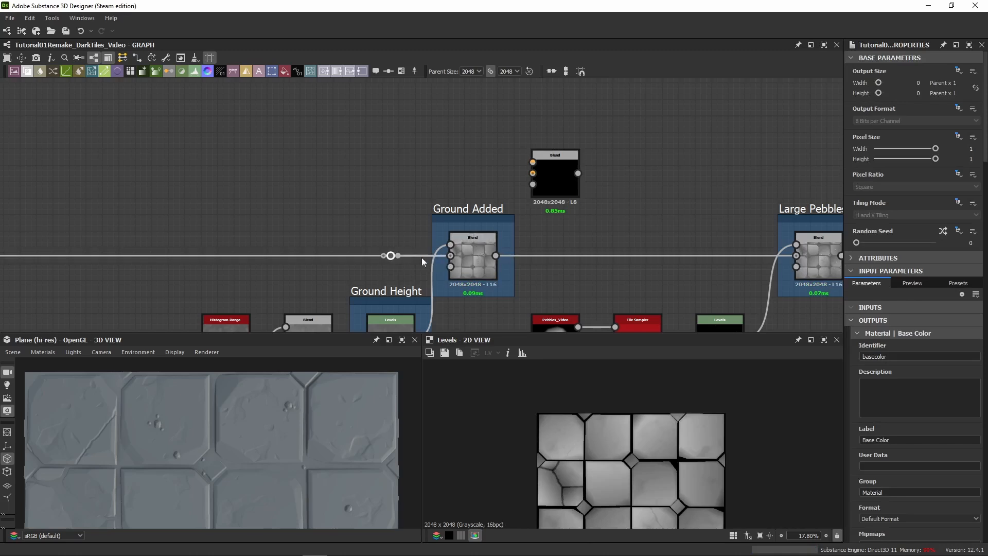
pyautogui.moveTo(411, 189); pyautogui.dragTo(533, 162)
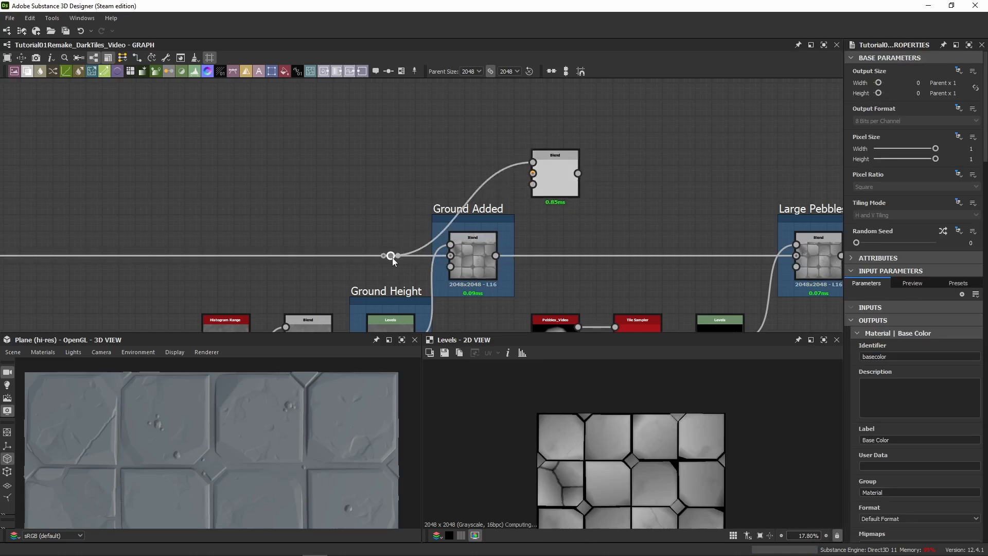
pyautogui.scroll(-2, 644, 481)
pyautogui.scroll(4, 624, 423)
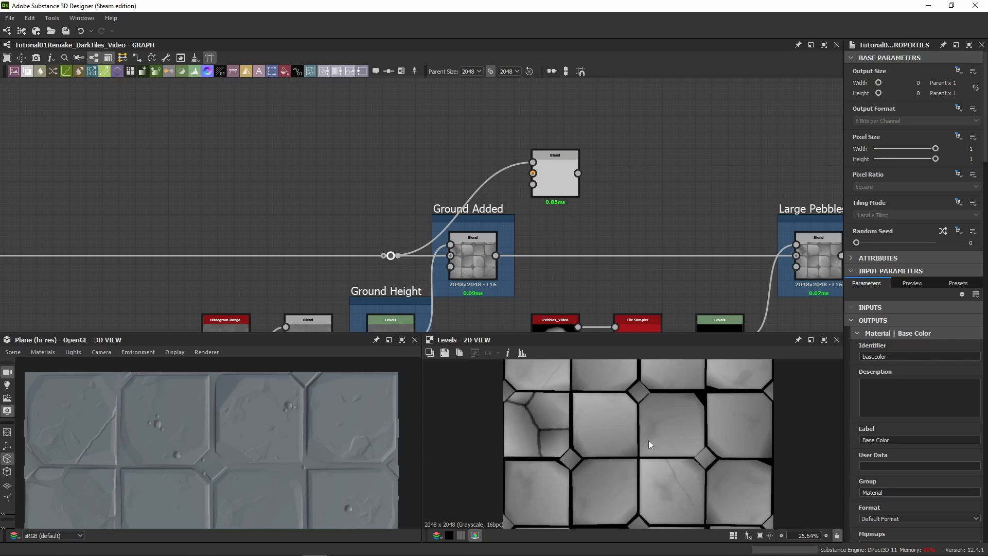
# Branch the Ground Height output through a dot into the Subtract Blend's background and preview the resulting mask.
pyautogui.doubleClick(476, 259)
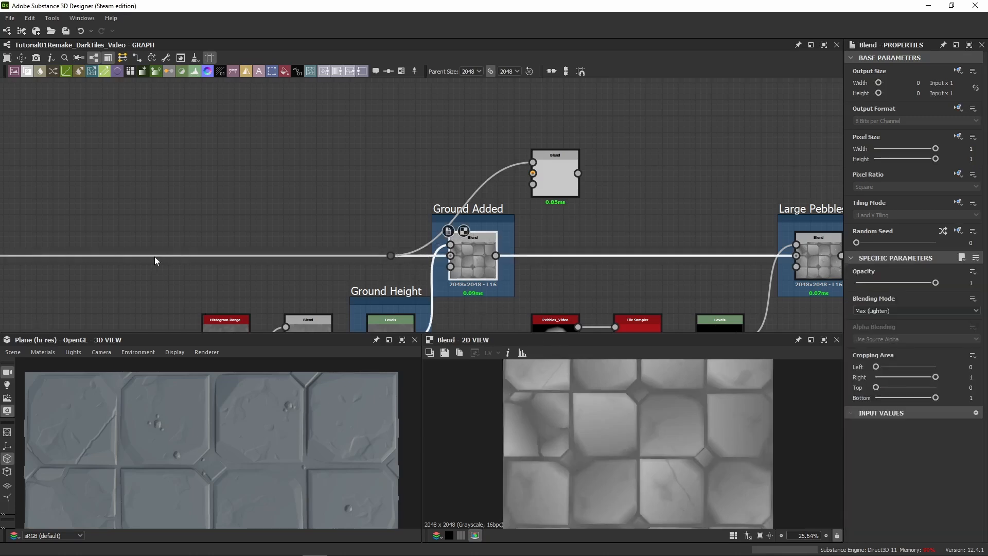
pyautogui.moveTo(558, 236); pyautogui.dragTo(518, 157, button='middle')
pyautogui.keyDown('alt'); pyautogui.moveTo(375, 258); pyautogui.dragTo(495, 96); pyautogui.keyUp('alt')
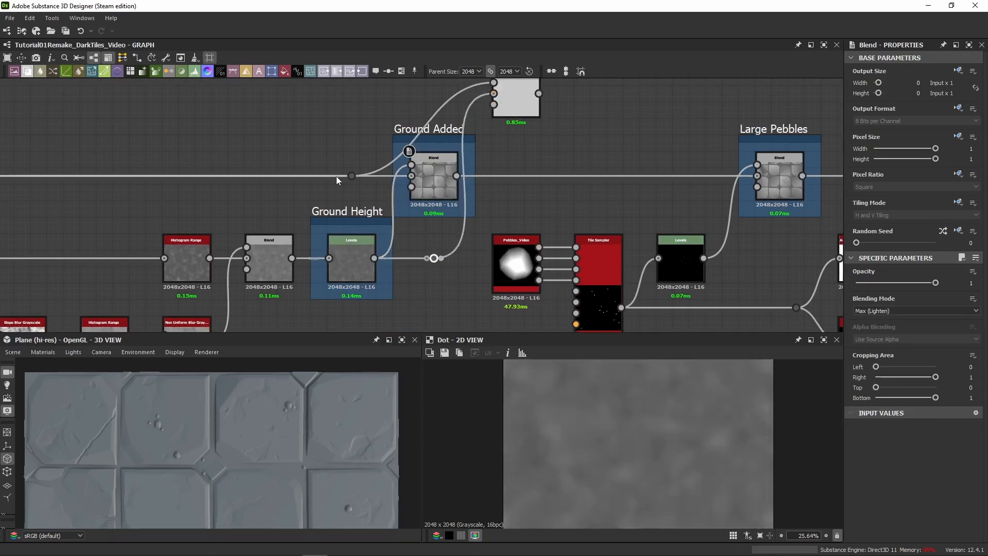
pyautogui.doubleClick(352, 175)
pyautogui.doubleClick(515, 100)
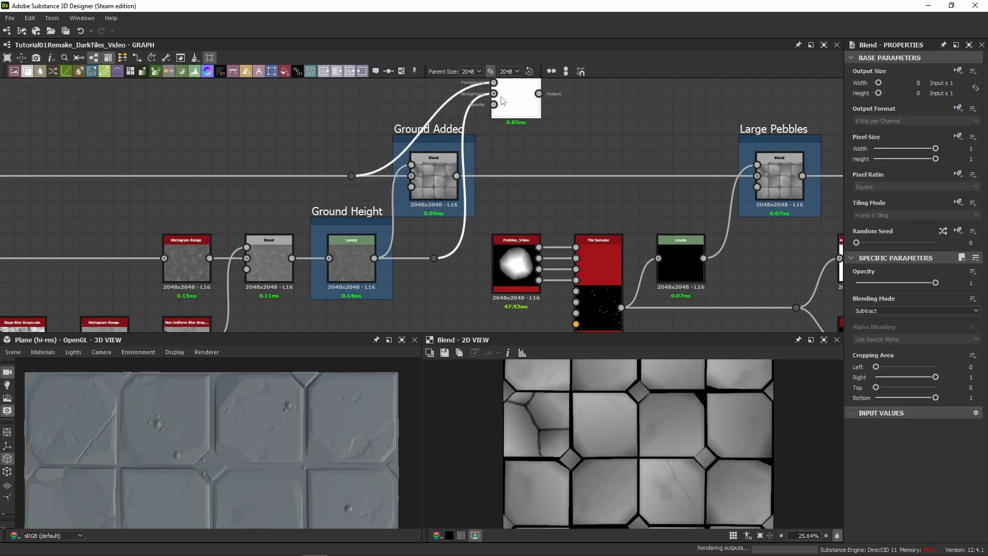
pyautogui.scroll(5, 581, 467)
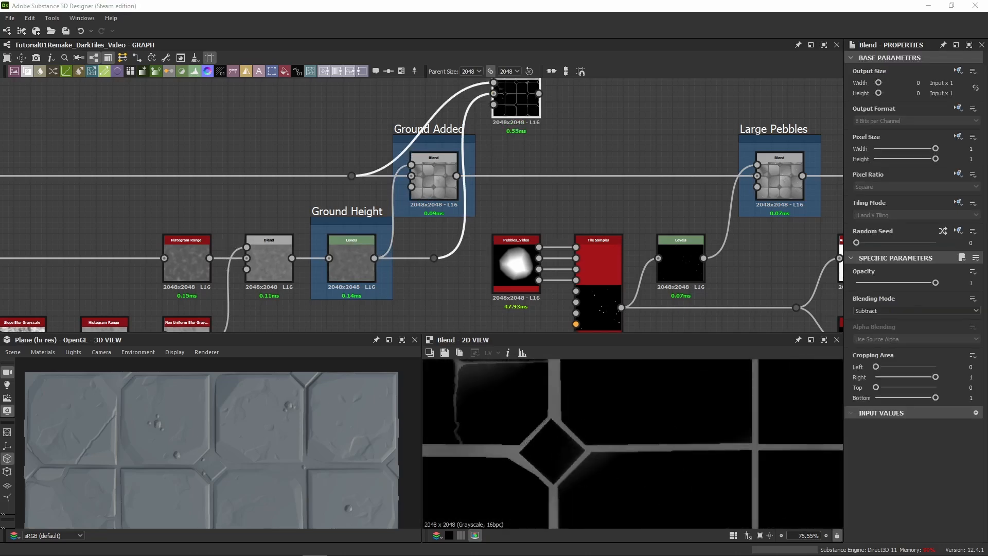
pyautogui.doubleClick(518, 106)
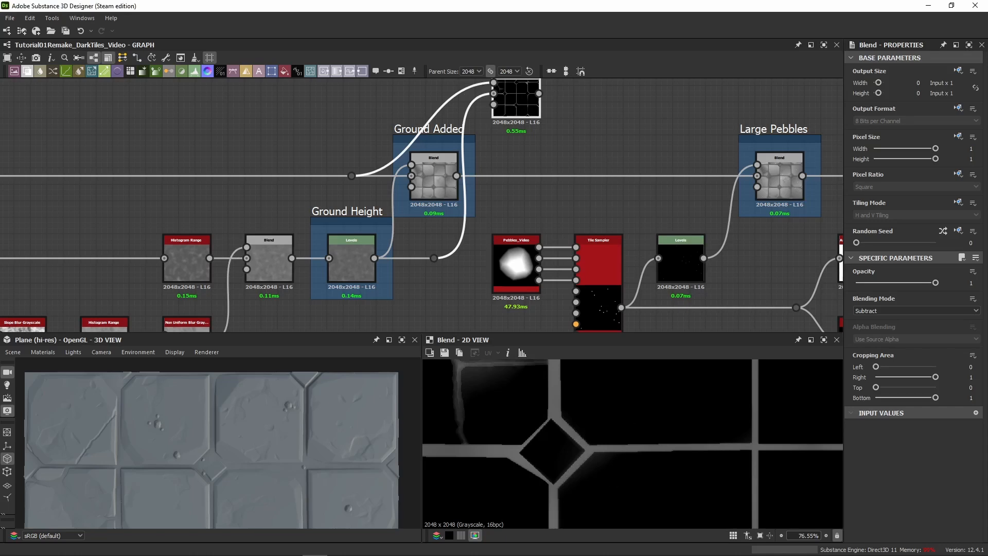
# Attach a Histogram Scan to the Subtract Blend's output and set its Position and Contrast to 1.
pyautogui.moveTo(539, 94); pyautogui.dragTo(461, 168, button='middle')
pyautogui.moveTo(462, 168); pyautogui.dragTo(494, 169)
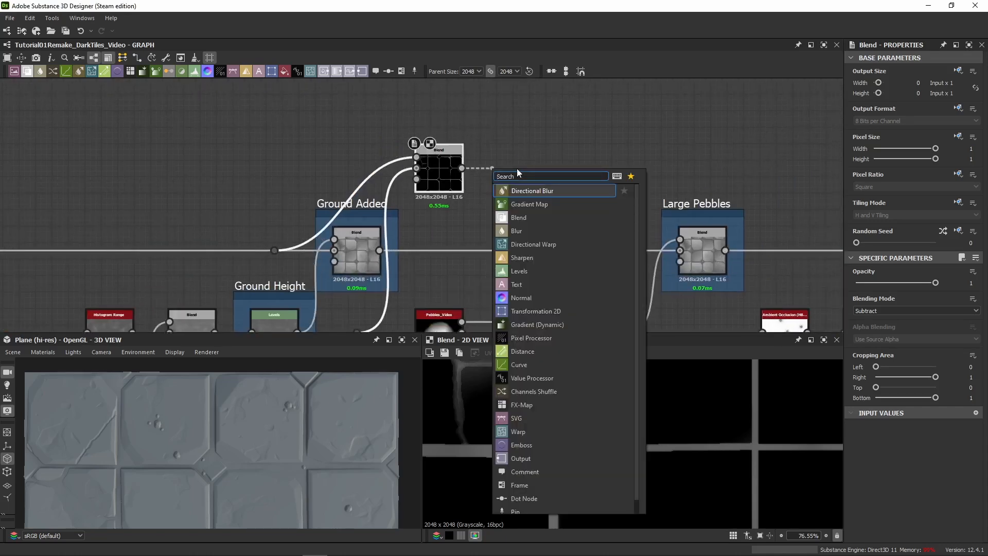
pyautogui.write('his')
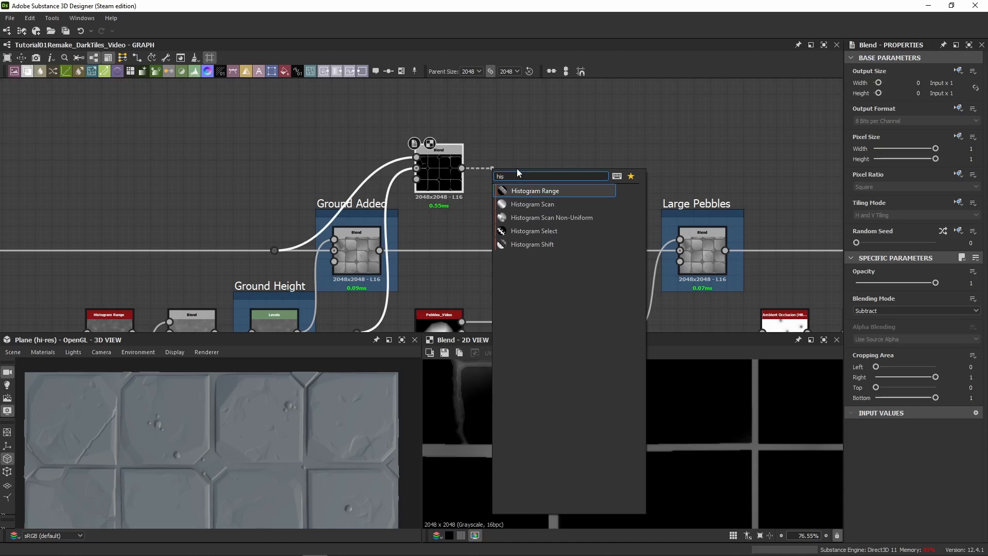
pyautogui.click(540, 205)
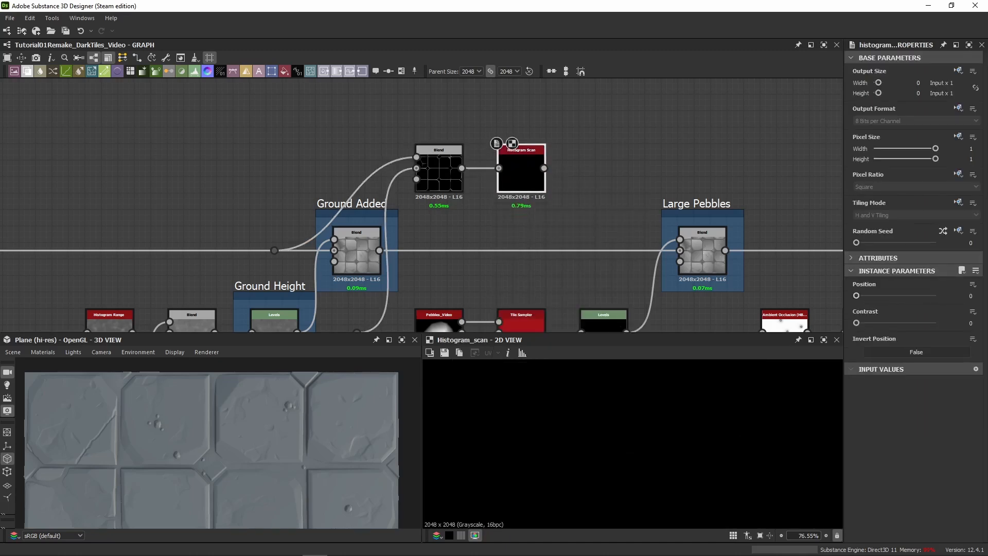
pyautogui.click(531, 178)
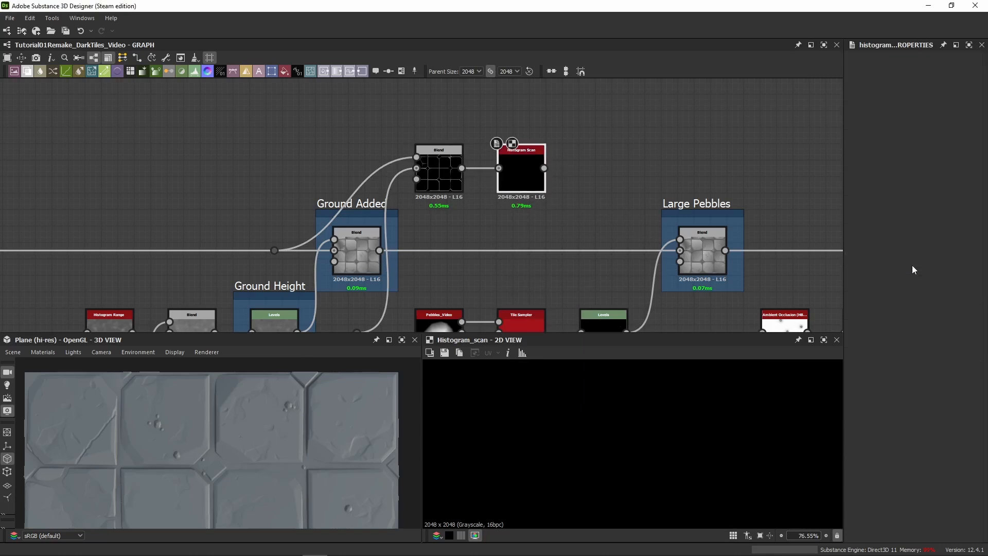
pyautogui.moveTo(856, 296); pyautogui.dragTo(941, 323)
pyautogui.scroll(-7, 615, 416)
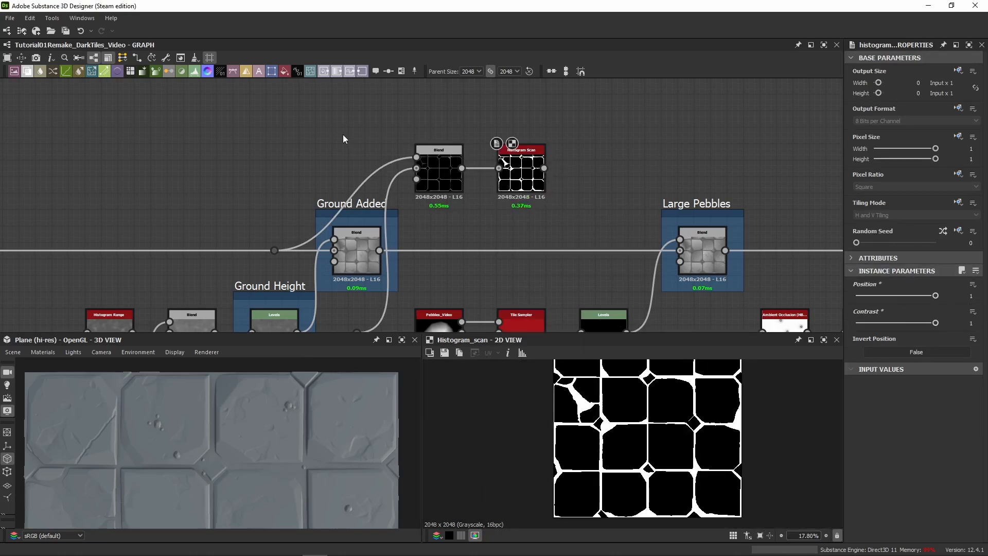
# Add a Height Blend node with Contrast 1, using Ground Height as the top input and the tile height as the bottom.
pyautogui.press('space')
pyautogui.write('heig')
pyautogui.press('Return')
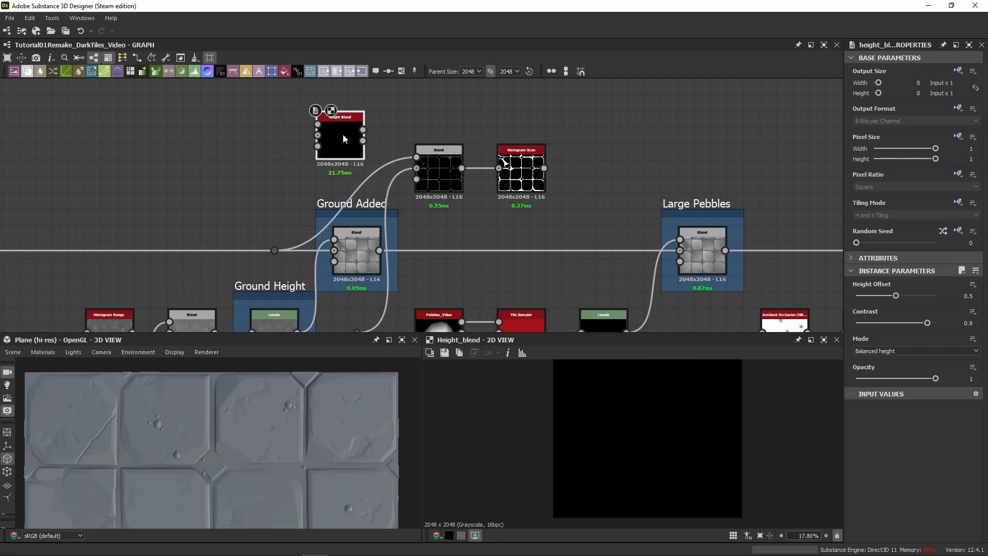
pyautogui.moveTo(343, 133)
pyautogui.mouseDown()
pyautogui.moveTo(365, 134)
pyautogui.moveTo(350, 120)
pyautogui.mouseUp()
pyautogui.moveTo(274, 250); pyautogui.dragTo(335, 119)
pyautogui.moveTo(299, 329); pyautogui.dragTo(336, 107)
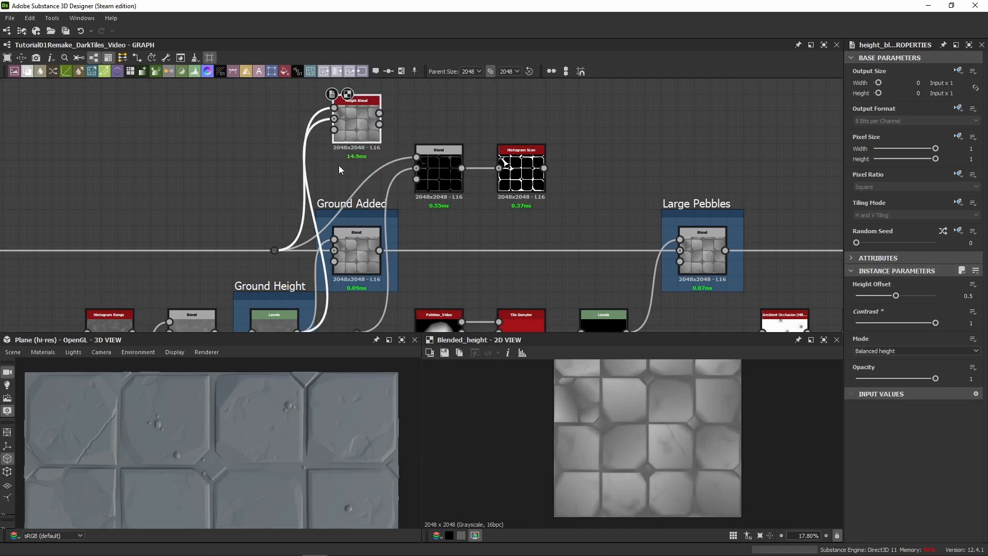
# Compare the Ground Added blend's output with the Height Blend's blended height in the 2D view.
pyautogui.click(353, 264)
pyautogui.click(353, 126)
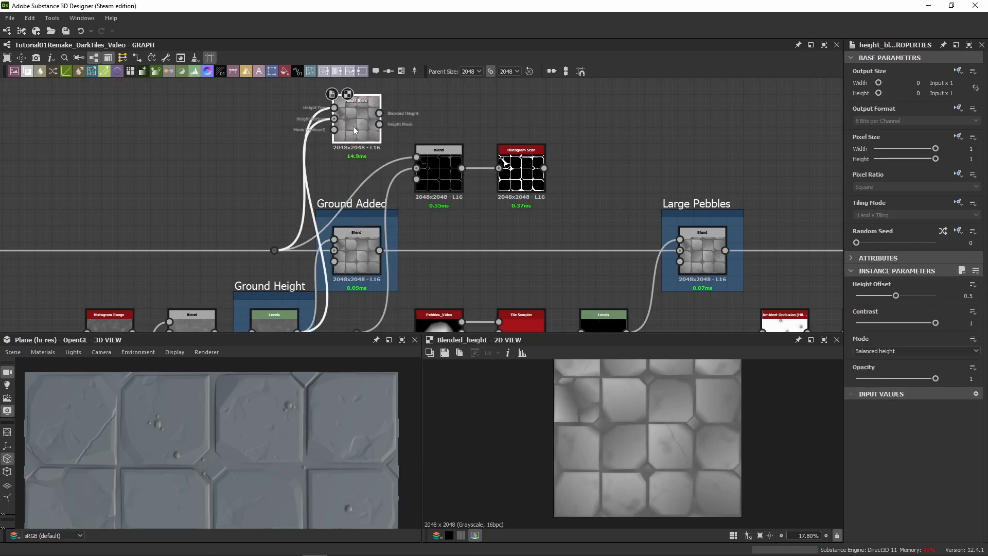
pyautogui.click(362, 265)
pyautogui.moveTo(394, 106); pyautogui.dragTo(401, 145, button='middle')
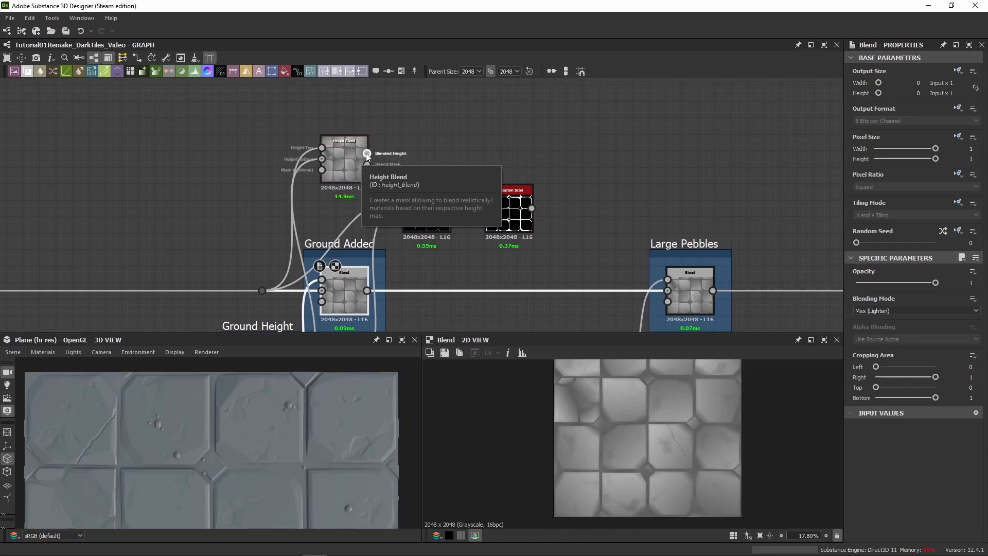
pyautogui.doubleClick(339, 164)
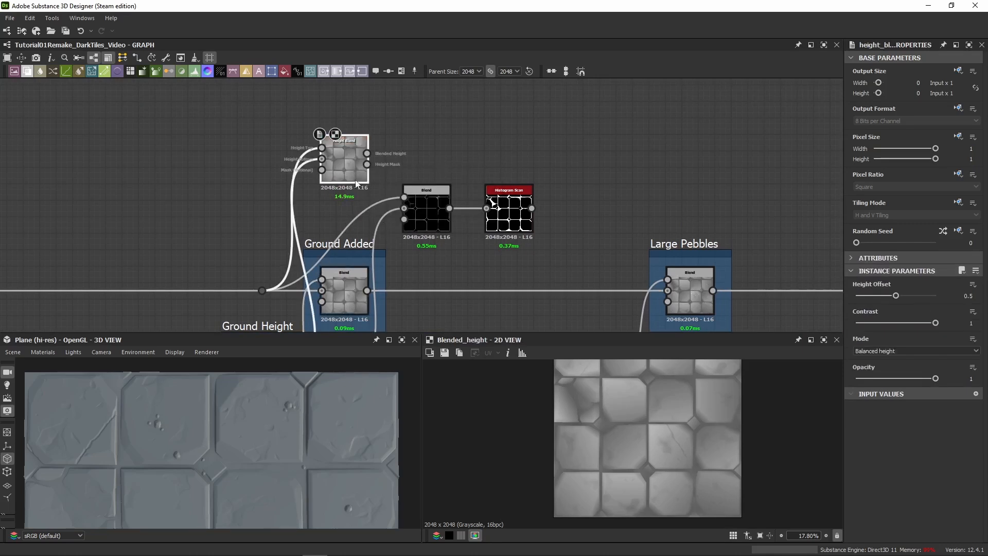
pyautogui.scroll(3, 631, 415)
pyautogui.scroll(3, 671, 394)
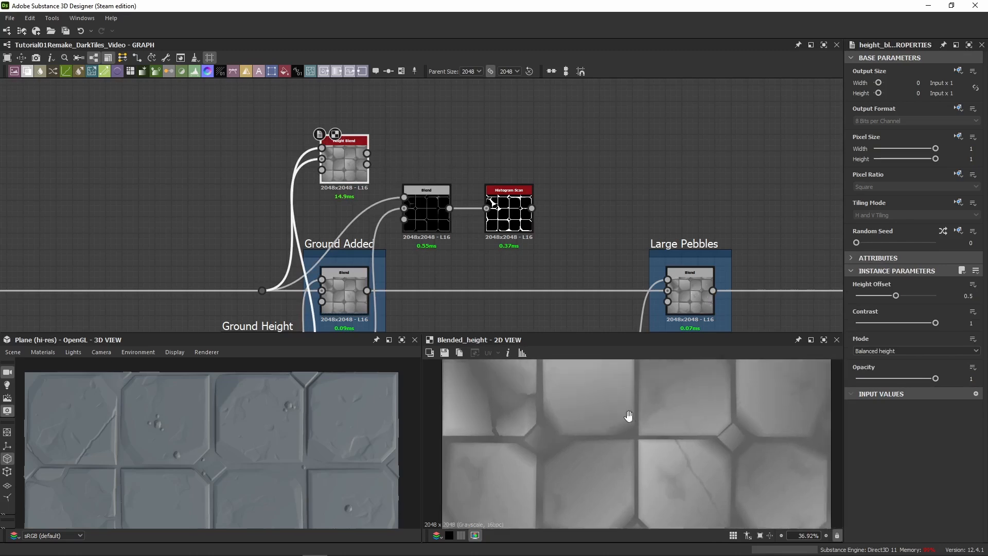
# Recheck the Ground Added blend against the Height Blend's blended height in the 2D view.
pyautogui.doubleClick(352, 292)
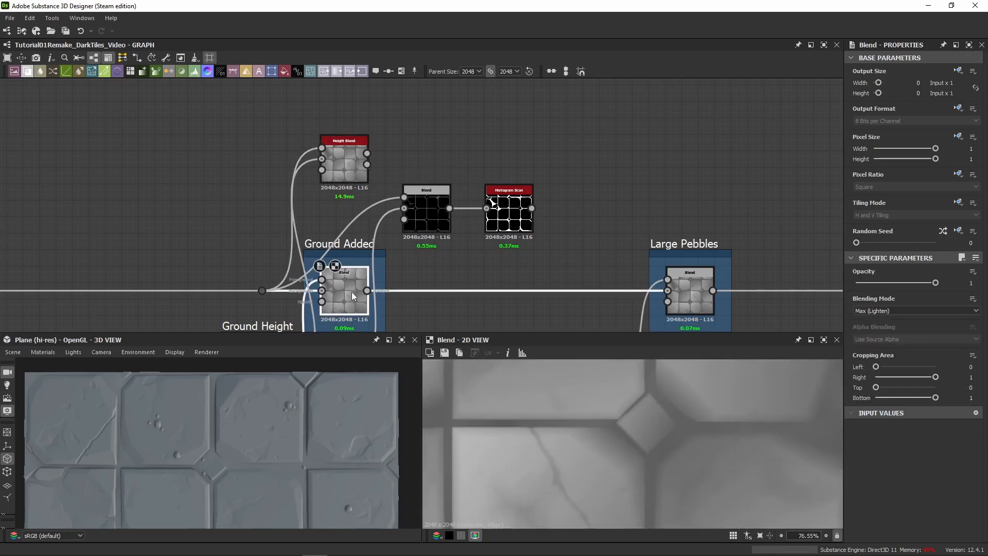
pyautogui.scroll(-3, 627, 443)
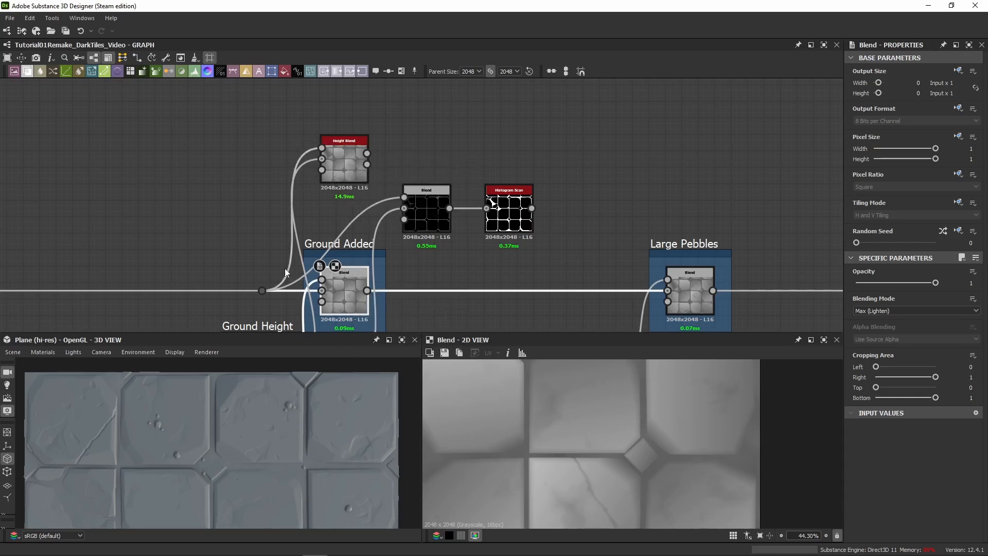
pyautogui.doubleClick(334, 167)
pyautogui.rightClick(334, 168)
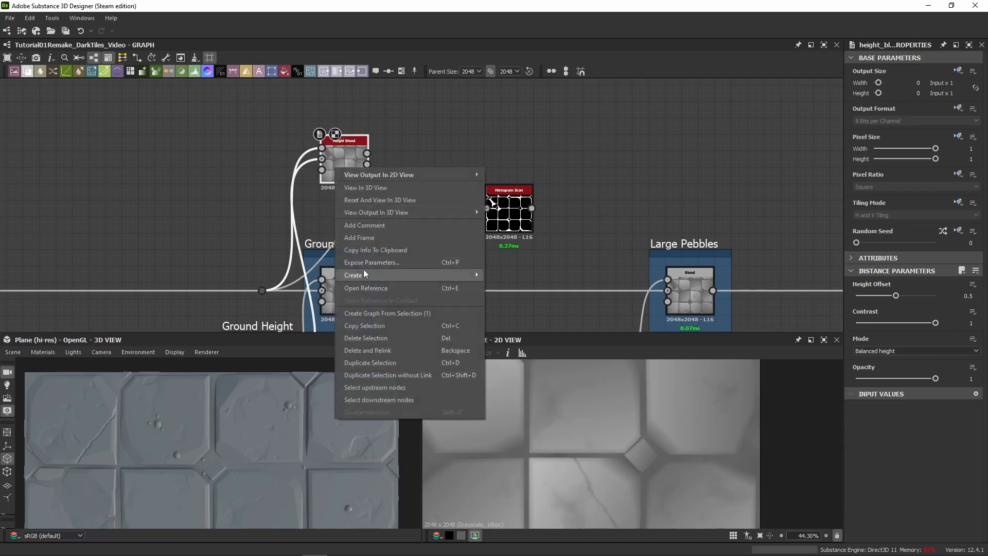
pyautogui.click(440, 127)
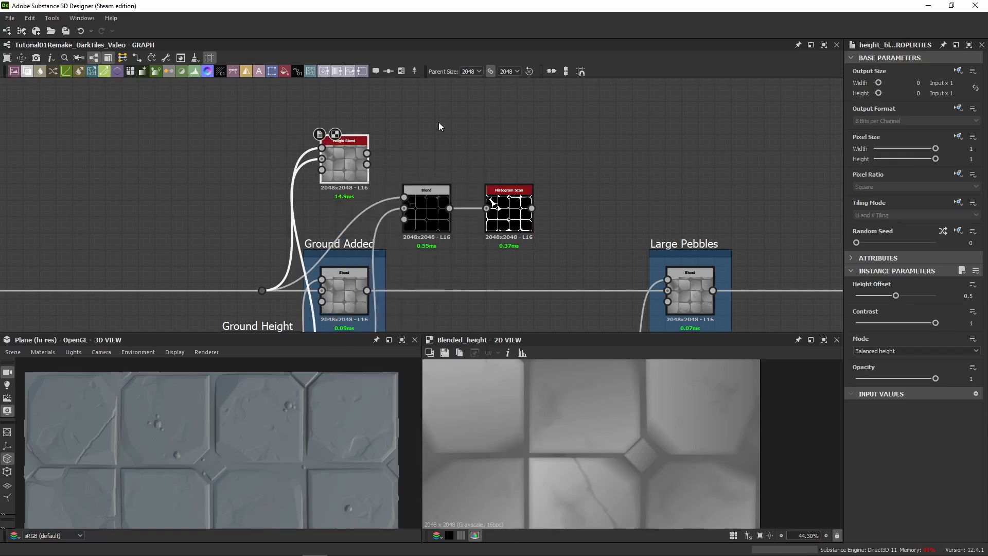
# Preview the Height Blend's Height Mask output in the 2D view and examine the gaps around the tiles and diamonds.
pyautogui.click(354, 169)
pyautogui.scroll(2, 311, 152)
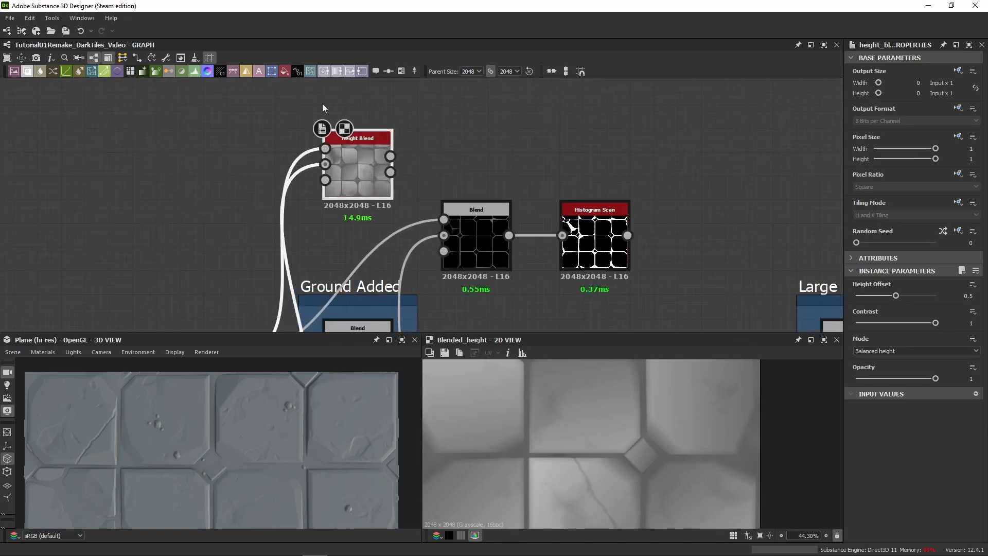
pyautogui.scroll(-3, 411, 191)
pyautogui.scroll(4, 355, 192)
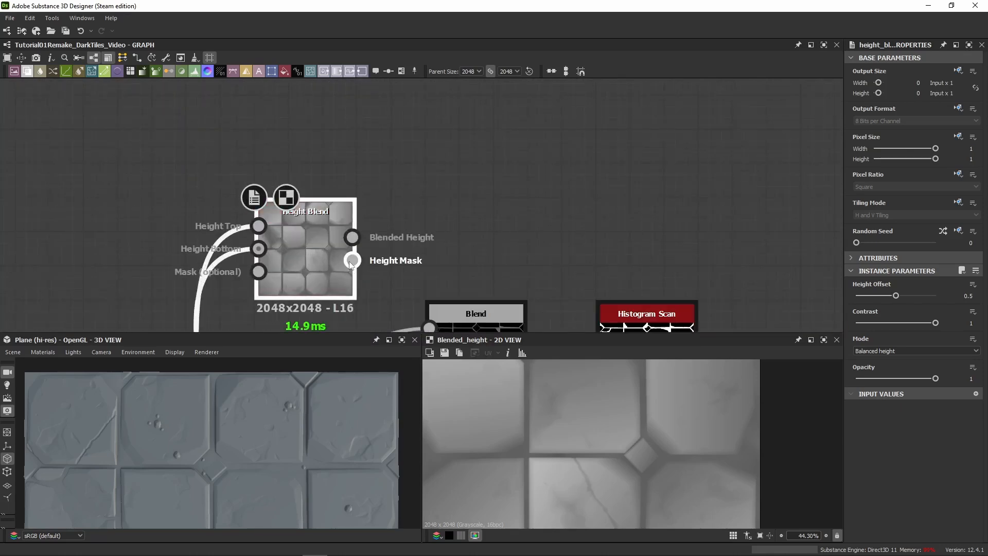
pyautogui.moveTo(352, 259); pyautogui.dragTo(429, 327)
pyautogui.moveTo(463, 387); pyautogui.dragTo(502, 217)
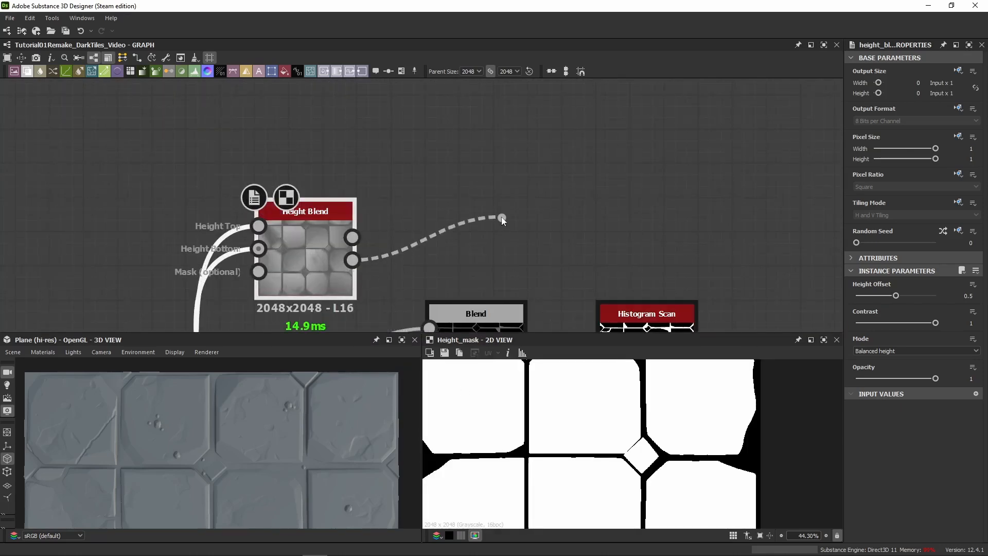
pyautogui.moveTo(348, 256); pyautogui.dragTo(631, 431)
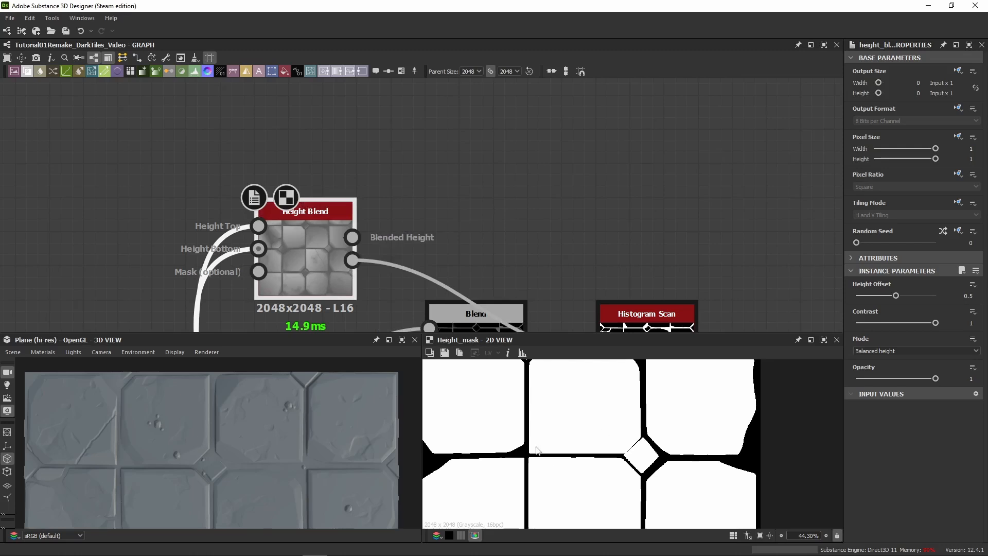
pyautogui.scroll(-3, 536, 450)
pyautogui.moveTo(588, 445); pyautogui.dragTo(615, 445, button='middle')
pyautogui.scroll(3, 613, 446)
pyautogui.moveTo(471, 417); pyautogui.dragTo(633, 409, button='middle')
pyautogui.scroll(2, 566, 451)
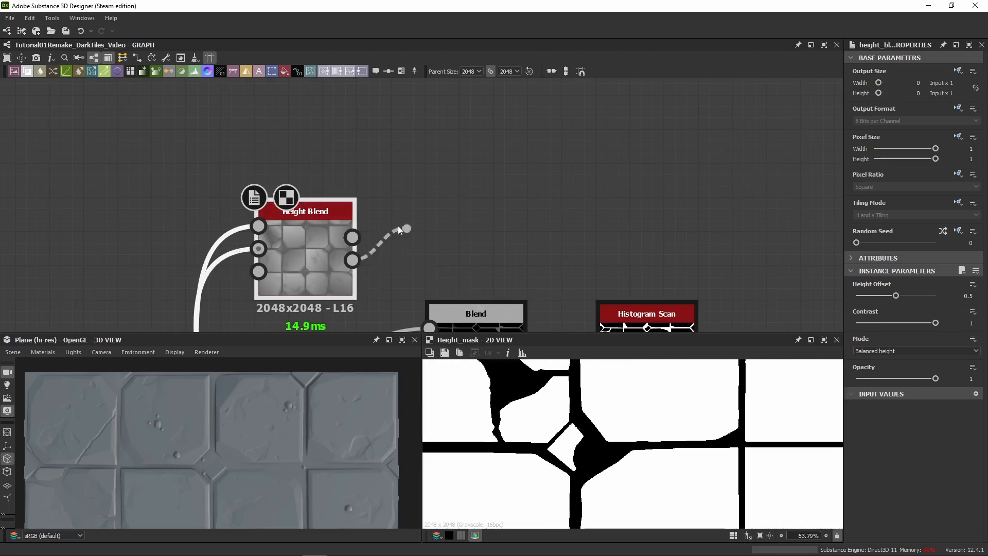
# Attach an Invert Grayscale node to the Height Blend's Height Mask output.
pyautogui.moveTo(352, 260); pyautogui.dragTo(480, 158)
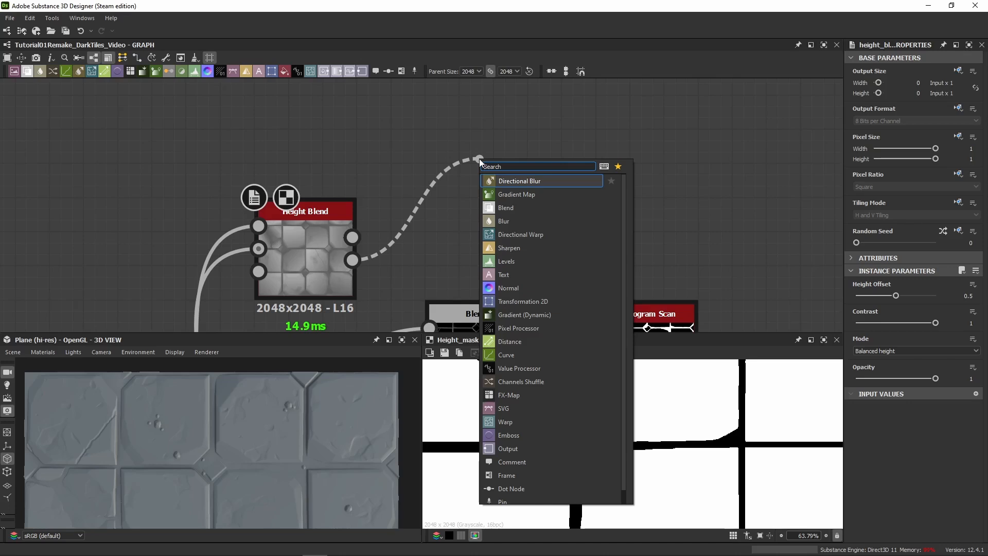
pyautogui.write('invert gr')
pyautogui.press('Return')
pyautogui.scroll(-7, 578, 462)
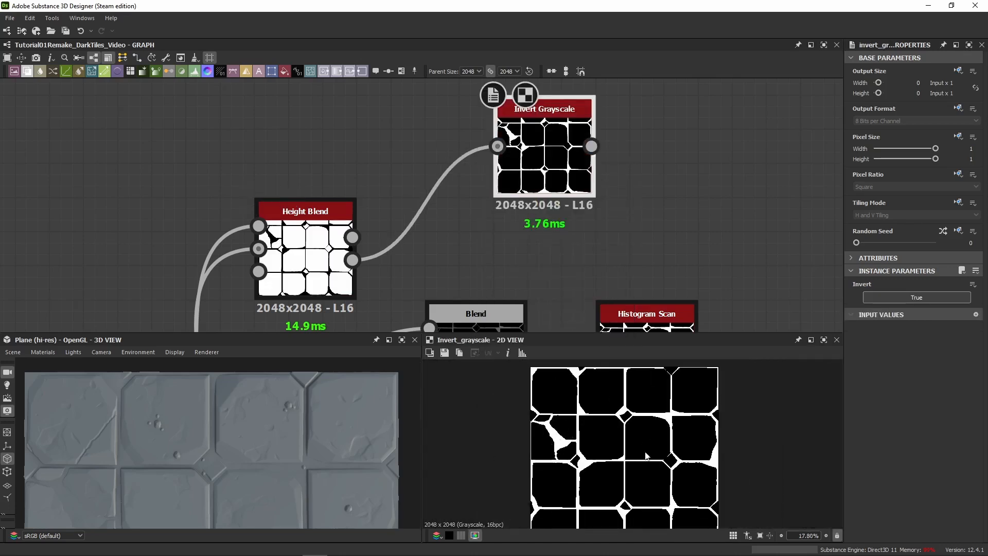
# Compare the Histogram Scan's mask with the Invert Grayscale's mask in the 2D view.
pyautogui.moveTo(644, 271); pyautogui.dragTo(618, 176, button='middle')
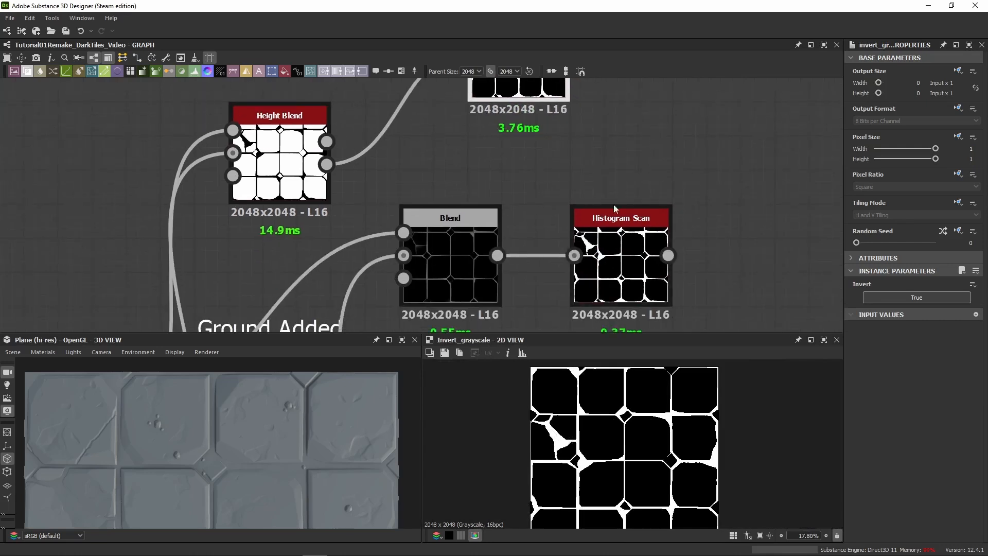
pyautogui.doubleClick(620, 257)
pyautogui.scroll(5, 593, 421)
pyautogui.moveTo(592, 421); pyautogui.dragTo(596, 415, button='middle')
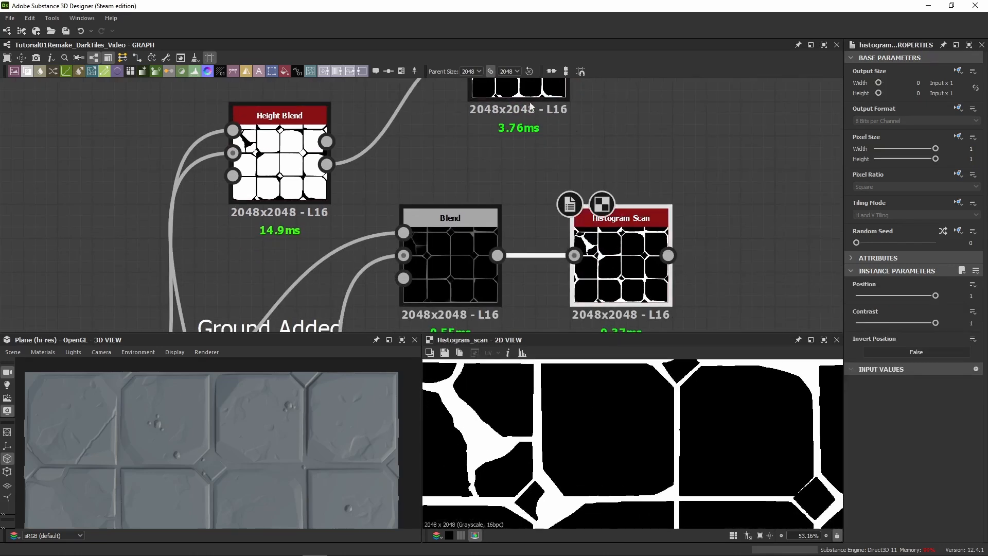
pyautogui.doubleClick(529, 94)
pyautogui.doubleClick(612, 234)
pyautogui.doubleClick(553, 92)
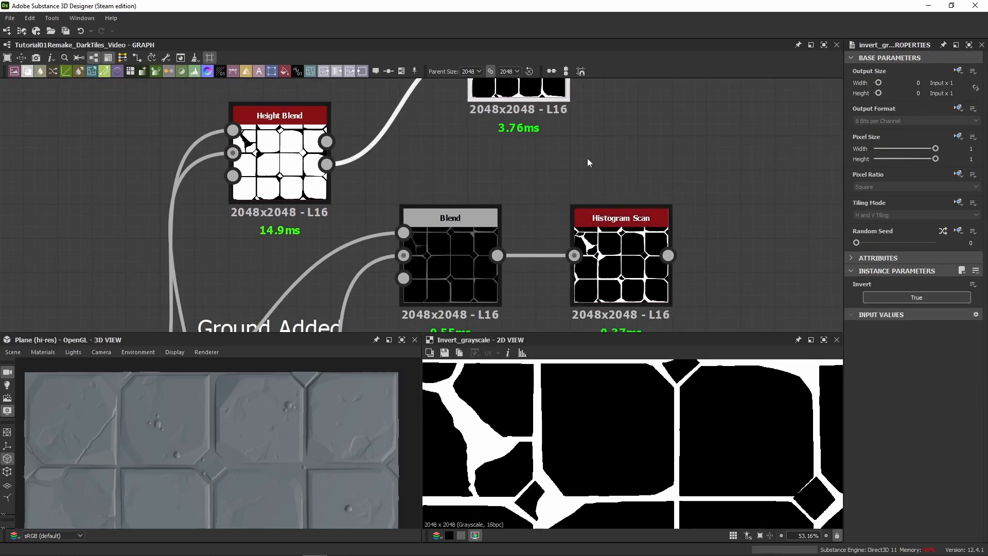
pyautogui.doubleClick(611, 231)
pyautogui.moveTo(573, 118); pyautogui.dragTo(574, 174, button='middle')
pyautogui.doubleClick(554, 146)
pyautogui.scroll(-4, 573, 212)
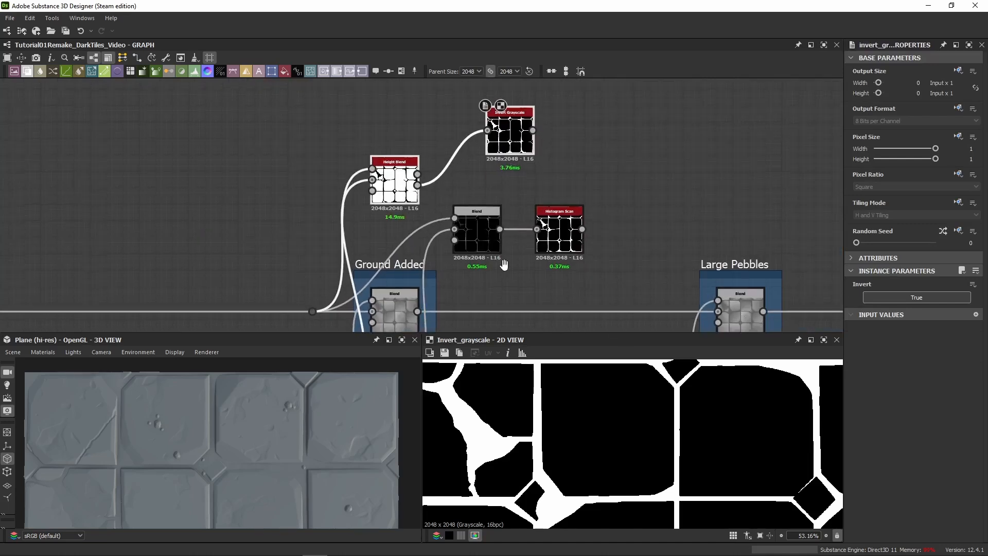
# View the Subtract Blend's foreground and background inputs and its blended result in the 2D view.
pyautogui.scroll(2, 466, 204)
pyautogui.doubleClick(466, 204)
pyautogui.scroll(3, 458, 192)
pyautogui.scroll(-4, 575, 445)
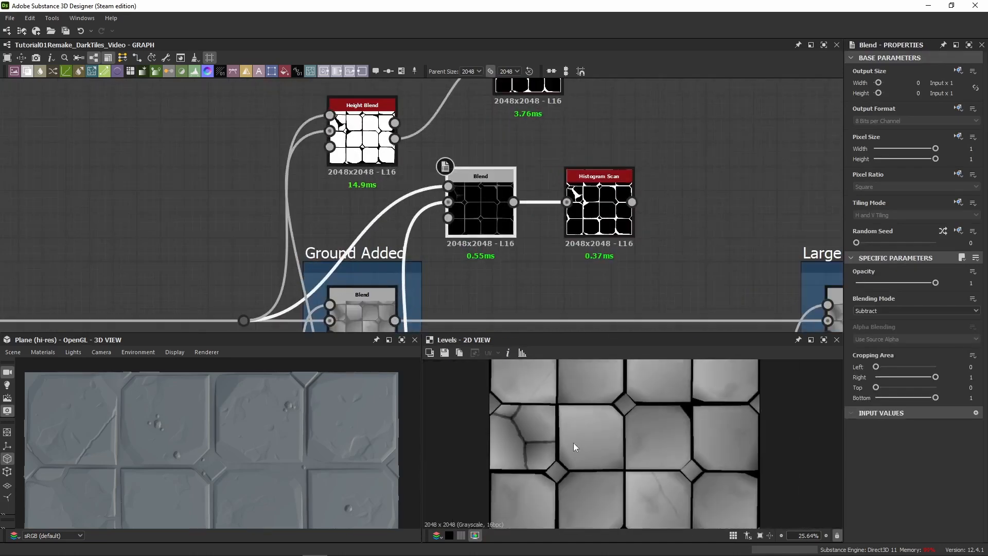
pyautogui.doubleClick(456, 205)
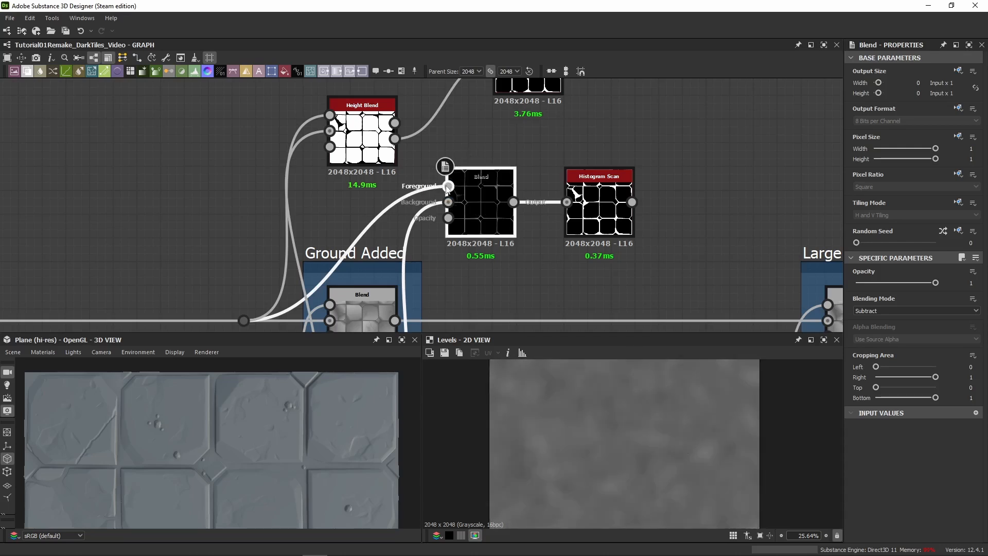
pyautogui.doubleClick(448, 186)
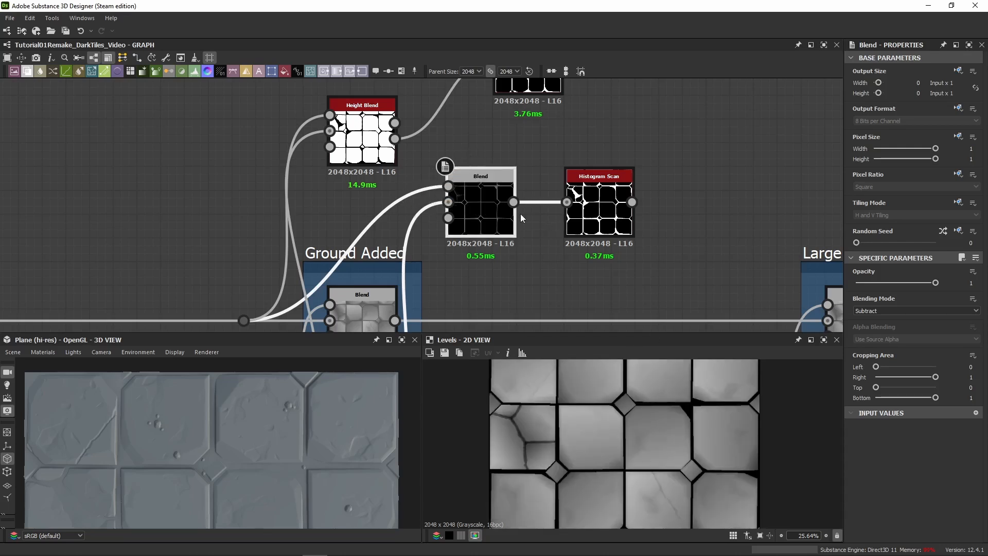
pyautogui.doubleClick(493, 207)
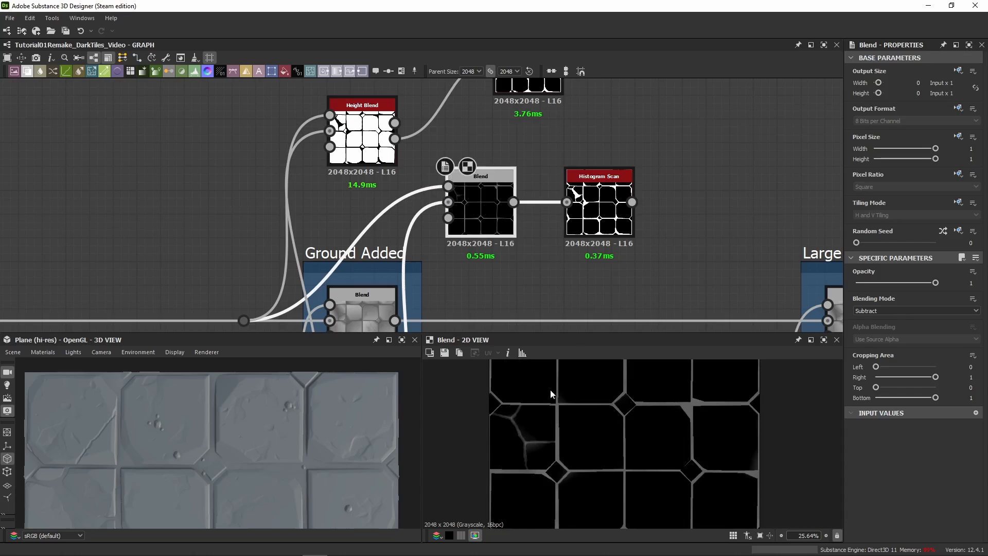
# Compare the Subtract Blend's result up close with the Histogram Scan and Invert Grayscale masks.
pyautogui.scroll(6, 514, 447)
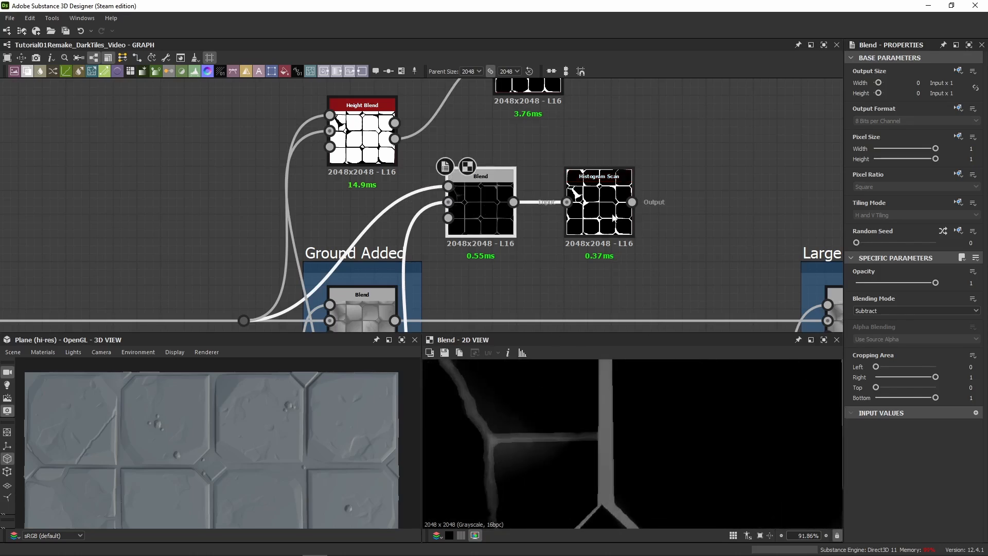
pyautogui.doubleClick(592, 203)
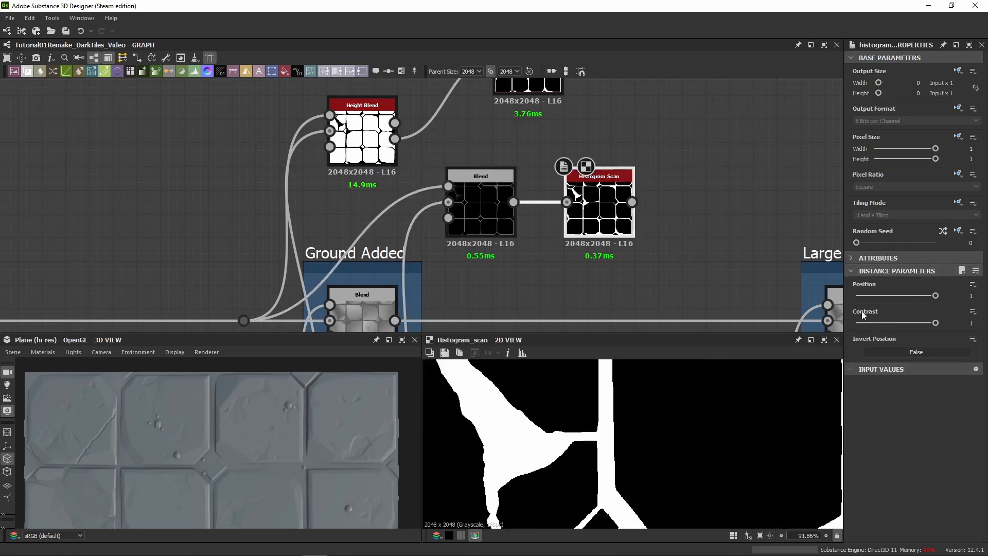
pyautogui.click(488, 220)
pyautogui.doubleClick(488, 220)
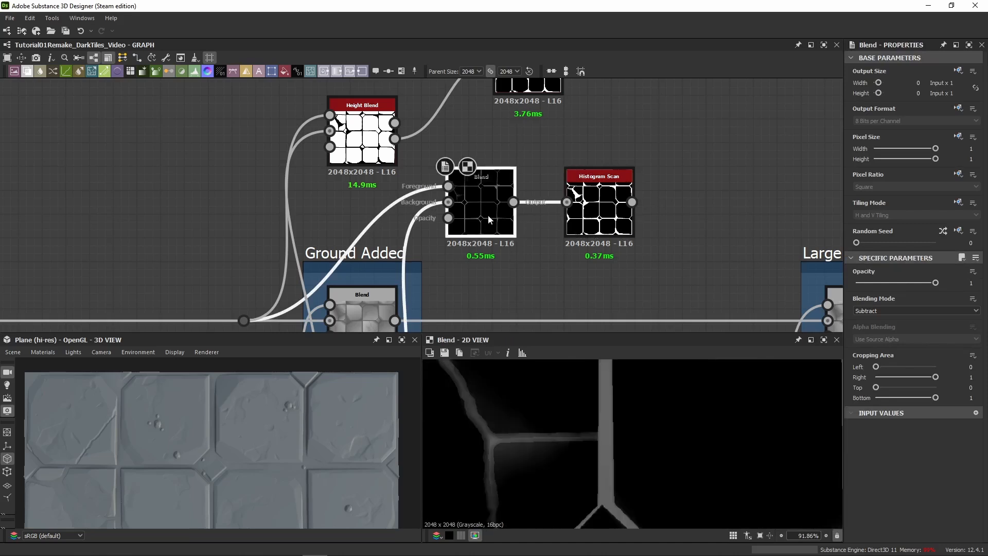
pyautogui.doubleClick(599, 216)
pyautogui.scroll(-4, 583, 446)
pyautogui.moveTo(604, 163); pyautogui.dragTo(533, 219, button='middle')
pyautogui.doubleClick(470, 124)
# Add two Uniform Color nodes, one green with hue 0.38 and one red with hue 0, both at full saturation and value.
pyautogui.scroll(-6, 403, 222)
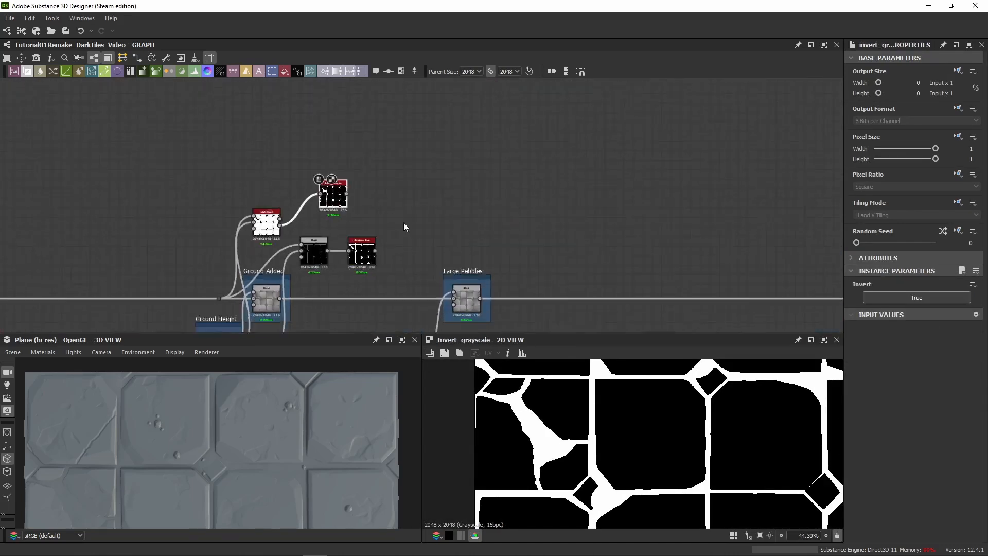
pyautogui.press('space')
pyautogui.write('uniform')
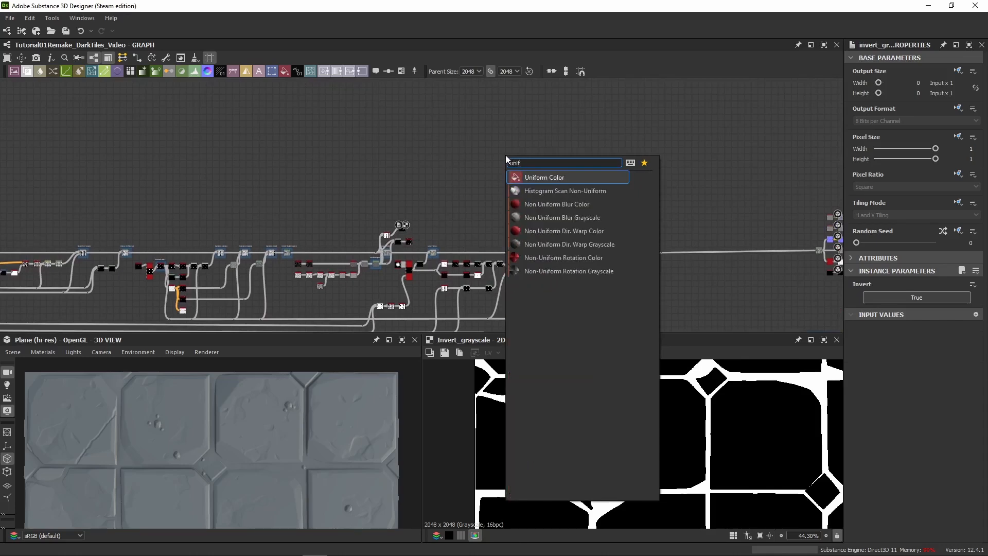
pyautogui.press('Return')
pyautogui.scroll(6, 518, 153)
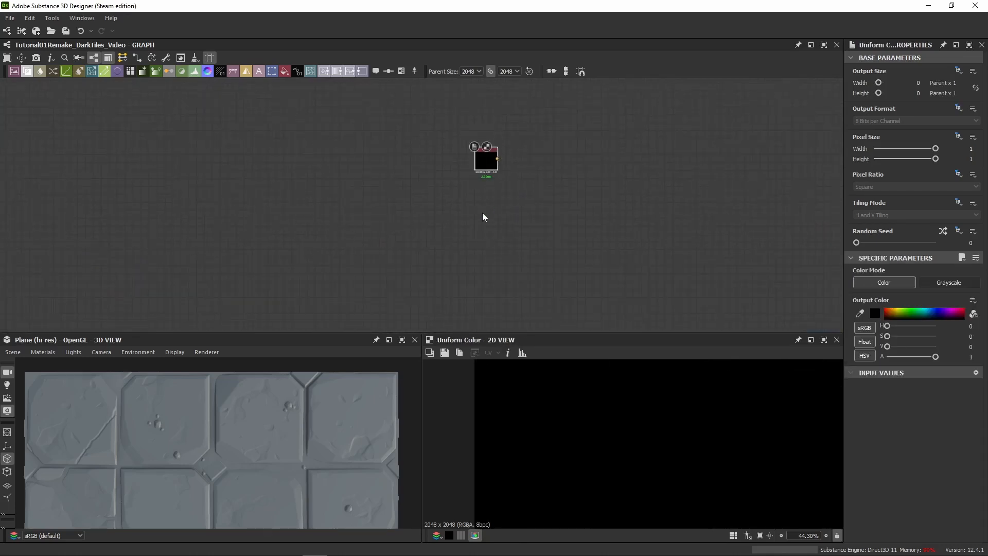
pyautogui.hotkey('ctrl', 'd')
pyautogui.moveTo(432, 205); pyautogui.dragTo(477, 209)
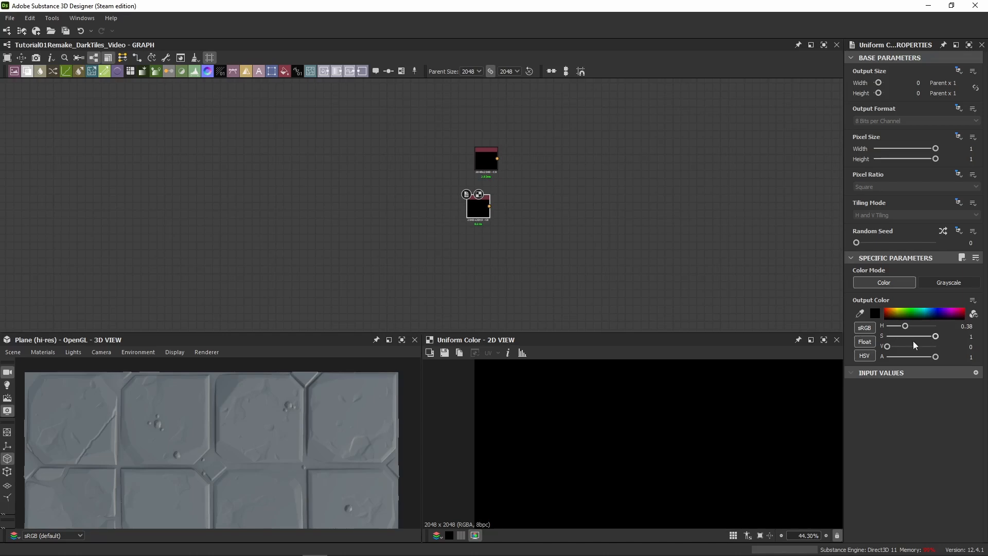
pyautogui.moveTo(909, 346); pyautogui.dragTo(938, 346)
pyautogui.click(487, 159)
pyautogui.doubleClick(487, 161)
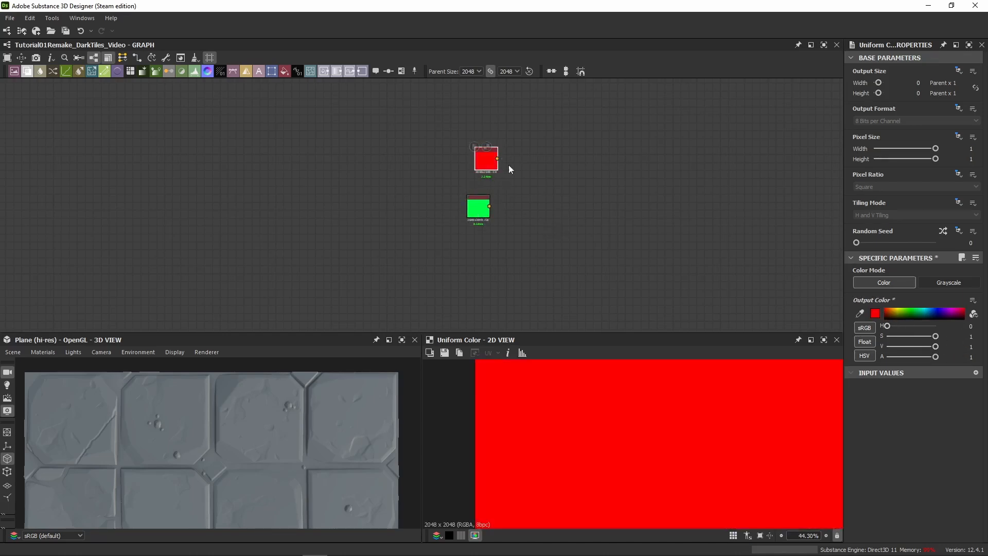
# Add a Blend node in Copy mode with the red Uniform Color as foreground and the green one as background.
pyautogui.press('space')
pyautogui.write('blend')
pyautogui.press('Return')
pyautogui.scroll(3, 502, 170)
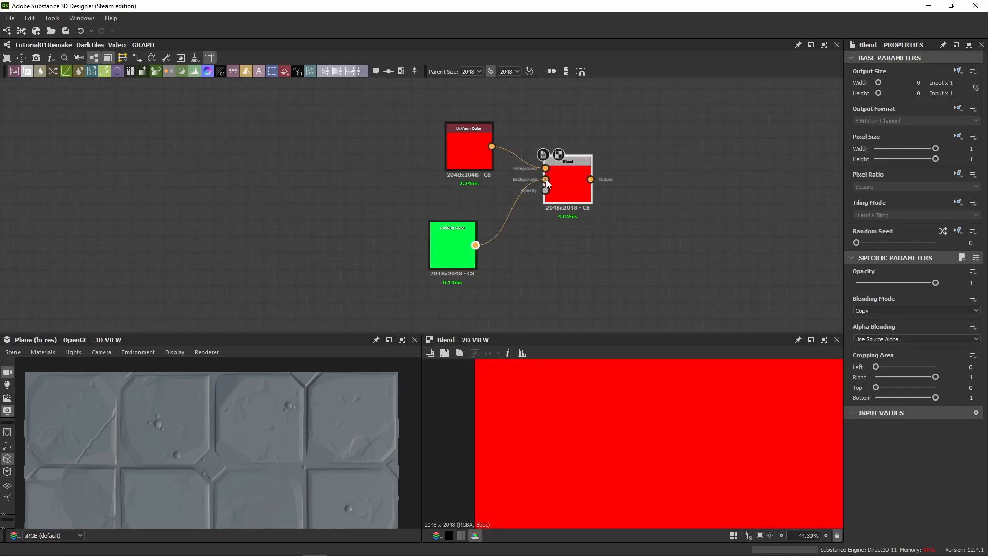
# Delete the Invert Grayscale node attached to the Height Blend.
pyautogui.scroll(-8, 540, 247)
pyautogui.moveTo(523, 293); pyautogui.dragTo(496, 131, button='middle')
pyautogui.scroll(9, 349, 200)
pyautogui.moveTo(177, 202); pyautogui.dragTo(294, 189, button='middle')
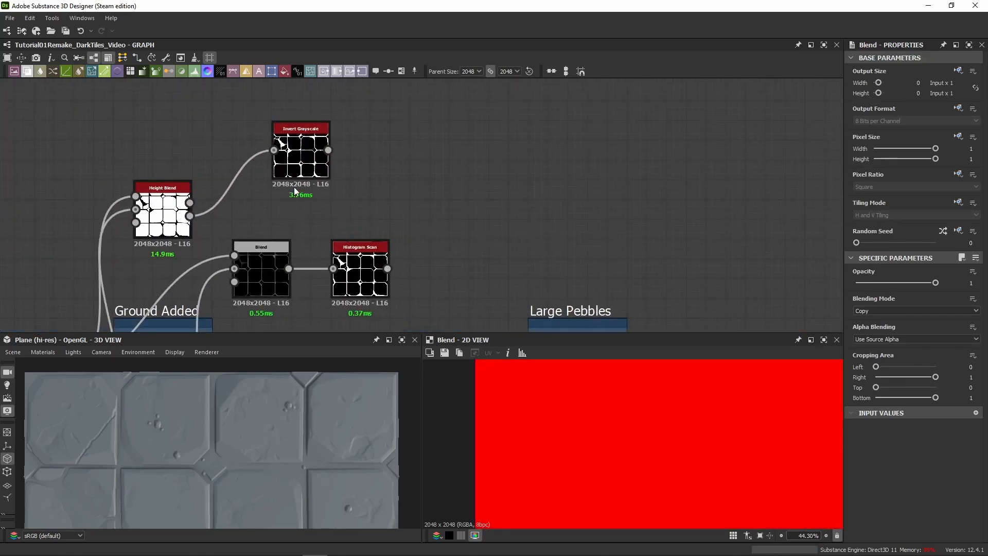
pyautogui.moveTo(303, 158); pyautogui.dragTo(262, 167)
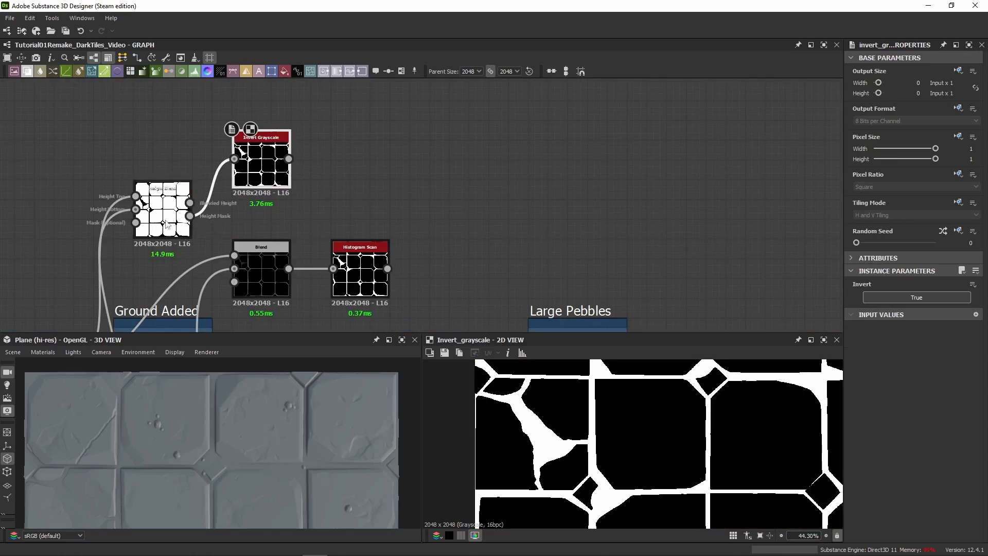
pyautogui.scroll(3, 166, 222)
pyautogui.moveTo(420, 135); pyautogui.dragTo(267, 211, button='middle')
pyautogui.scroll(-4, 267, 210)
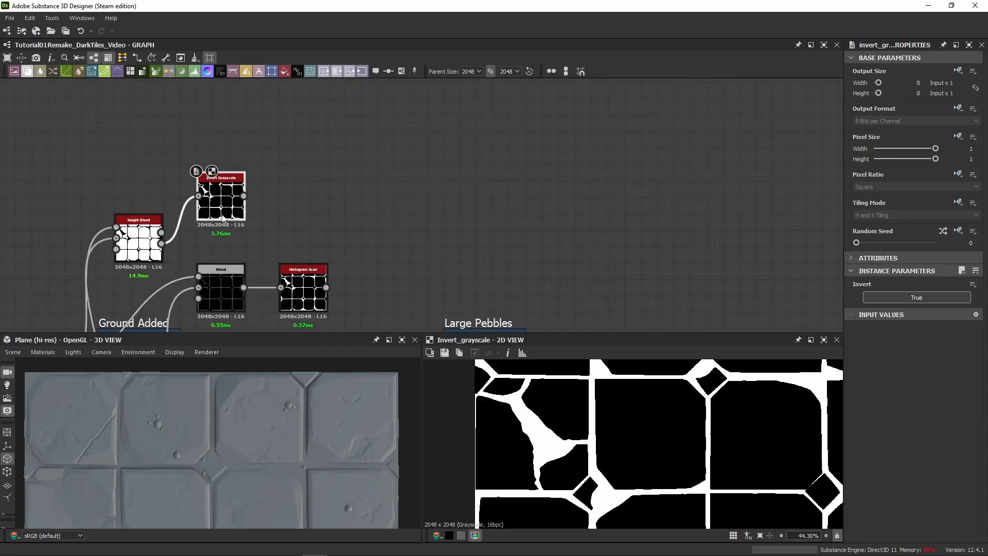
pyautogui.press('Delete')
# Connect the Height Blend's Height Mask output to the red-green Blend's Opacity input and preview the result.
pyautogui.click(161, 244)
pyautogui.scroll(-4, 422, 170)
pyautogui.moveTo(592, 95); pyautogui.dragTo(391, 222, button='middle')
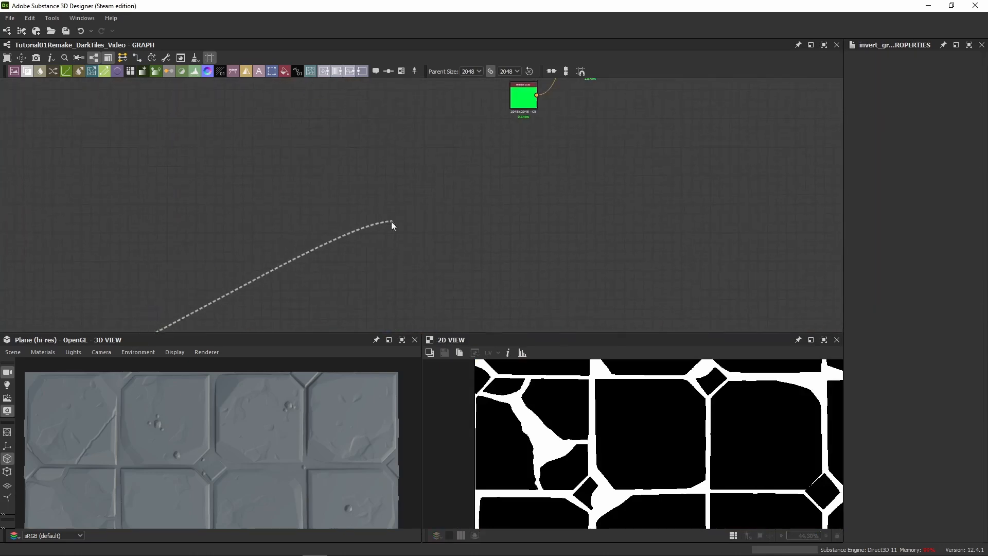
pyautogui.scroll(-2, 437, 182)
pyautogui.click(541, 99)
pyautogui.doubleClick(543, 98)
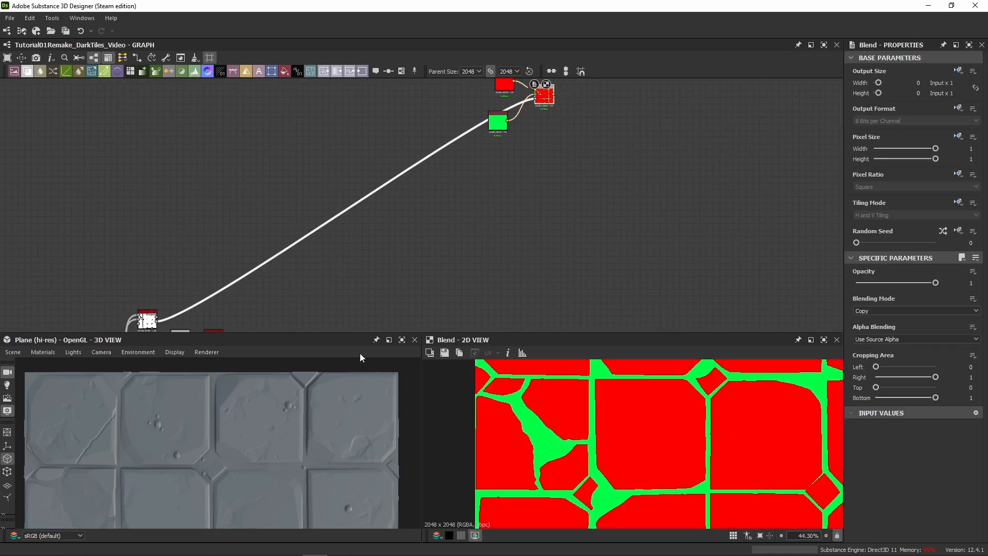
# Connect the red-green Blend to the graph's base color output and inspect the colored mask on the 3D plane.
pyautogui.moveTo(589, 173); pyautogui.dragTo(246, 218, button='middle')
pyautogui.click(211, 142)
pyautogui.scroll(-1, 622, 169)
pyautogui.moveTo(622, 167); pyautogui.dragTo(325, 115, button='middle')
pyautogui.scroll(2, 771, 157)
pyautogui.click(771, 260)
pyautogui.scroll(-3, 529, 209)
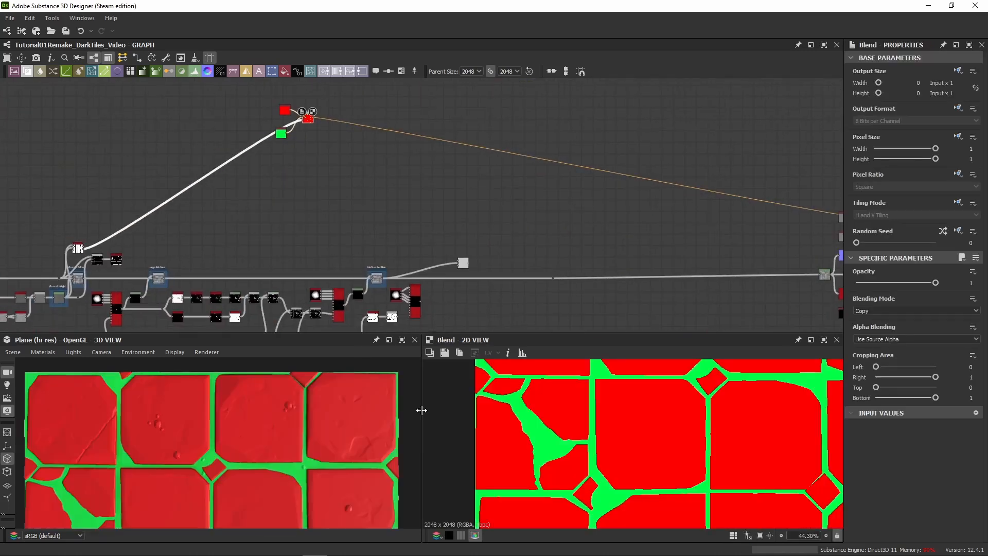
pyautogui.scroll(4, 211, 432)
pyautogui.scroll(5, 295, 261)
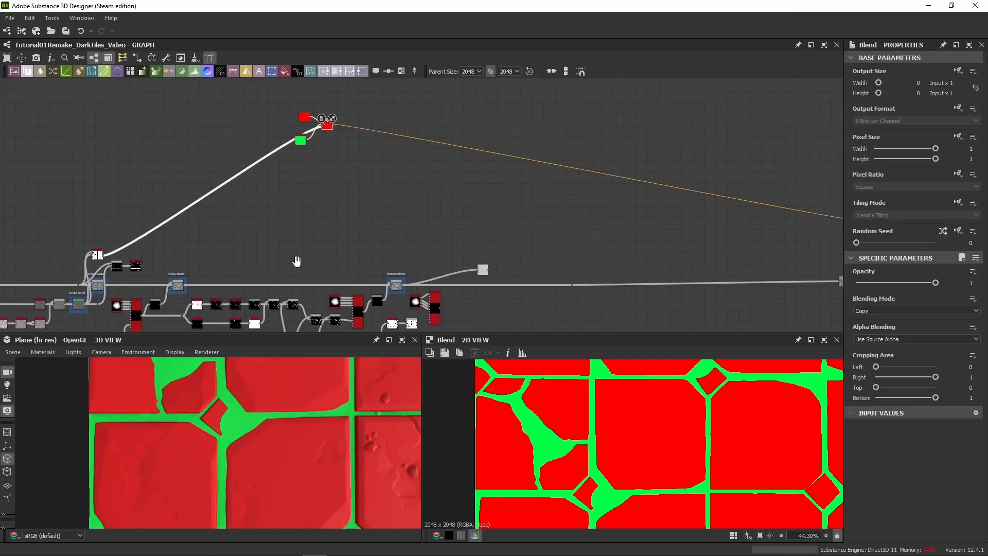
# Move the red-green Blend's Opacity link from the Height Blend to the Histogram Scan and insert an Invert Grayscale node into it.
pyautogui.scroll(2, 302, 211)
pyautogui.keyDown('shift'); pyautogui.moveTo(245, 217); pyautogui.dragTo(488, 282); pyautogui.keyUp('shift')
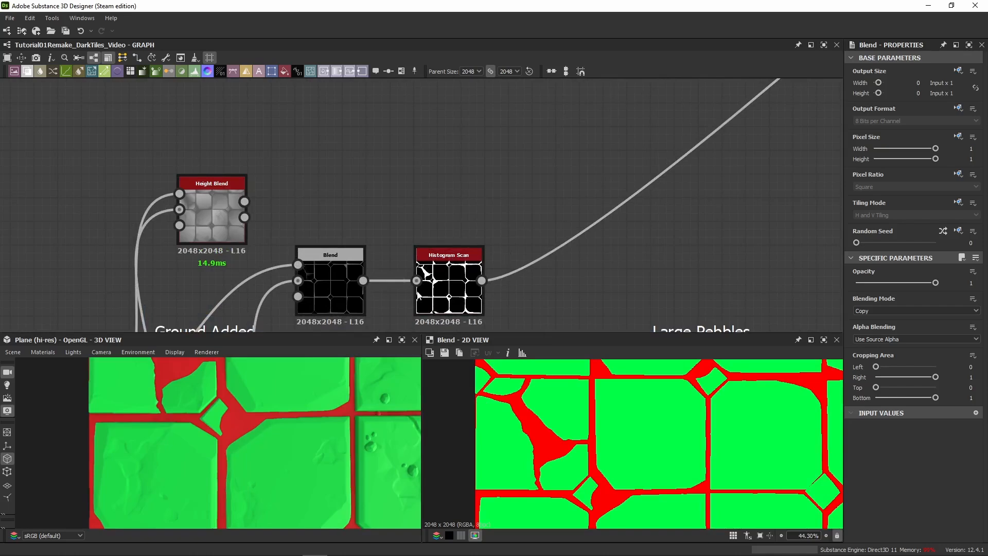
pyautogui.press('space')
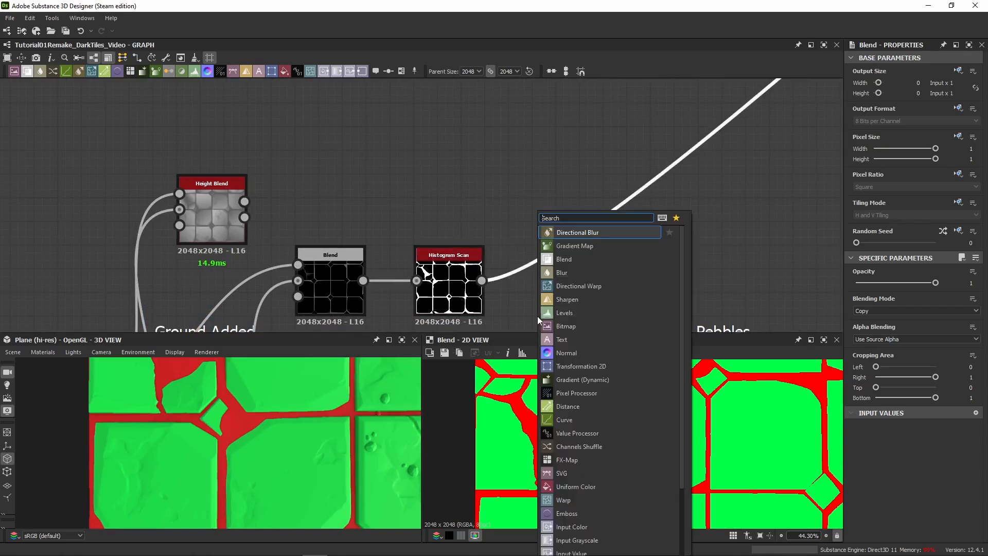
pyautogui.write('inve')
pyautogui.press('Return')
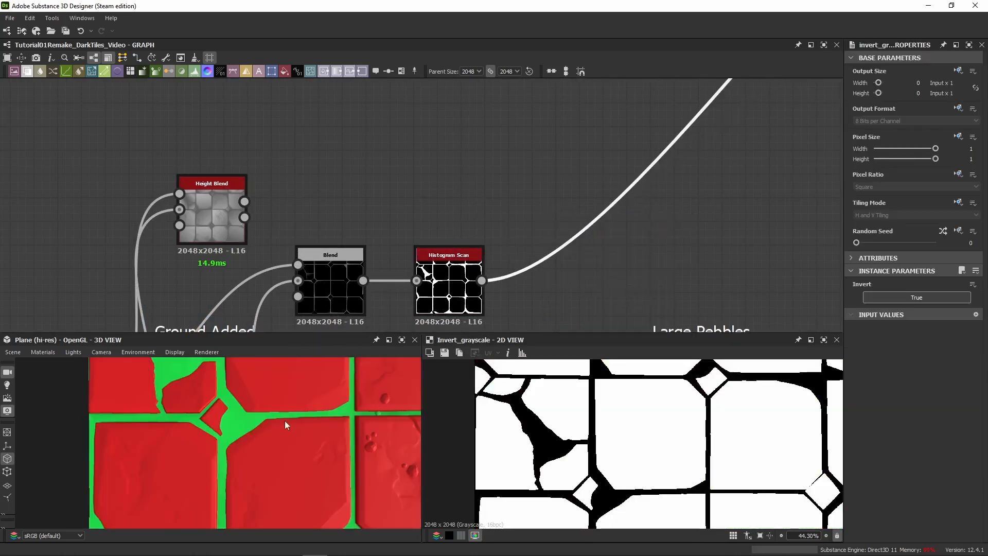
# Add dot nodes to the links before and after the Invert Grayscale node to route the Histogram Scan mask.
pyautogui.moveTo(304, 151); pyautogui.dragTo(240, 186, button='middle')
pyautogui.scroll(-3, 240, 186)
pyautogui.keyDown('alt'); pyautogui.click(406, 193); pyautogui.keyUp('alt')
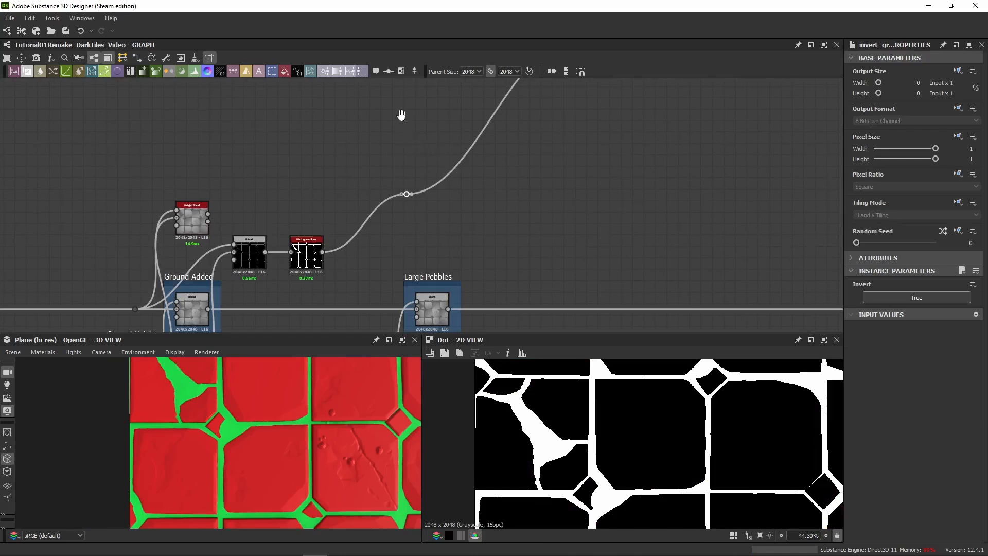
pyautogui.moveTo(401, 114); pyautogui.dragTo(397, 175, button='middle')
pyautogui.press('space')
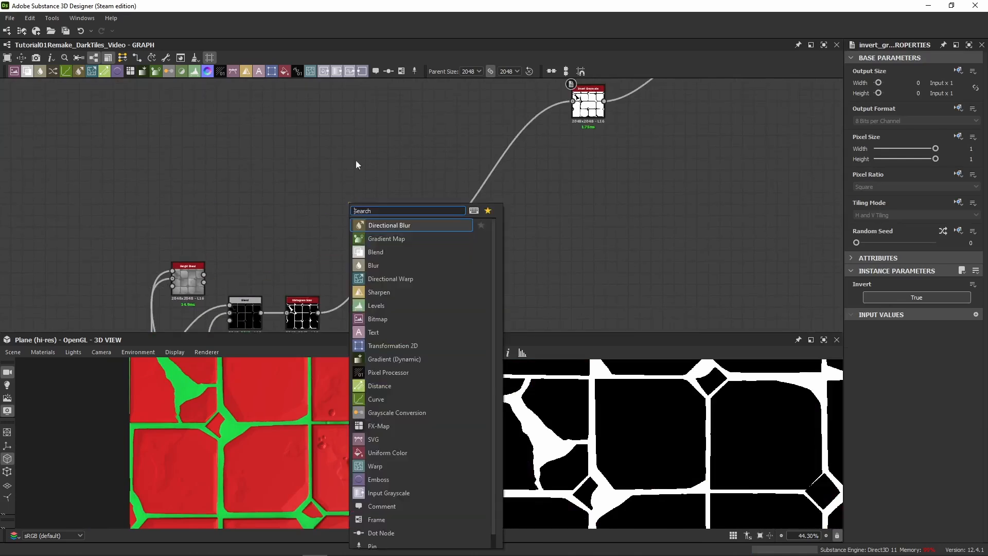
pyautogui.moveTo(471, 147); pyautogui.dragTo(445, 222, button='middle')
pyautogui.keyDown('alt'); pyautogui.click(666, 119); pyautogui.keyUp('alt')
# Try feeding the red-green Blend from the Height Blend mask instead of the inverted Histogram Scan, and undo the change.
pyautogui.moveTo(346, 187); pyautogui.dragTo(363, 108, button='middle')
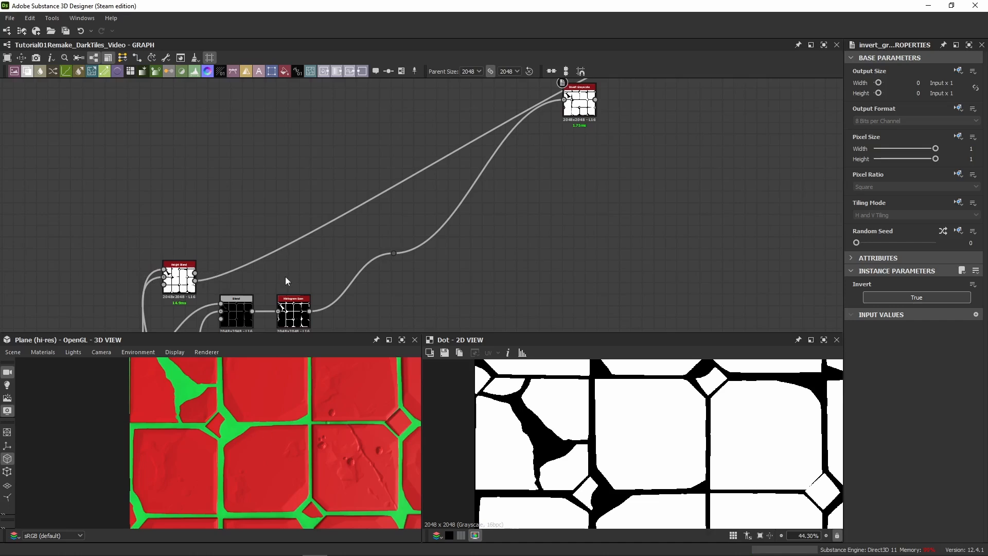
pyautogui.moveTo(579, 100); pyautogui.dragTo(567, 198)
pyautogui.scroll(-3, 669, 129)
pyautogui.moveTo(669, 128); pyautogui.dragTo(563, 195, button='middle')
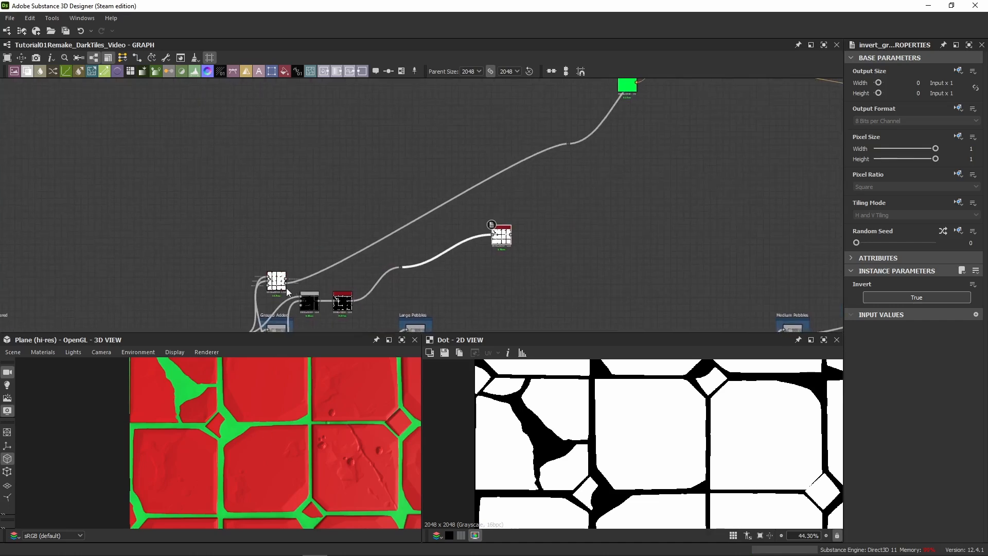
pyautogui.hotkey('ctrl', 'z')
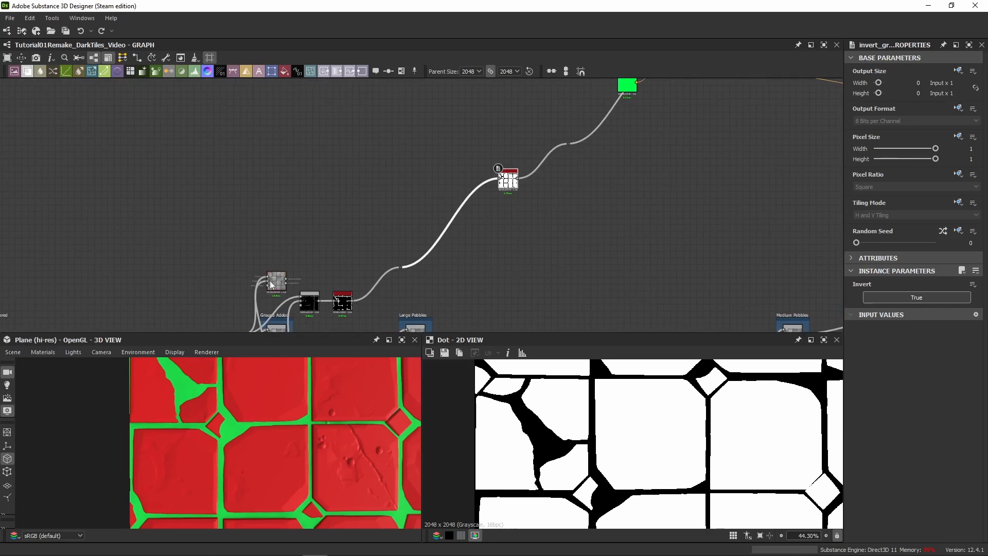
# Preview the Height Blend's blended height and the Ground Added Blend in 2D to compare them.
pyautogui.scroll(2, 265, 249)
pyautogui.doubleClick(278, 246)
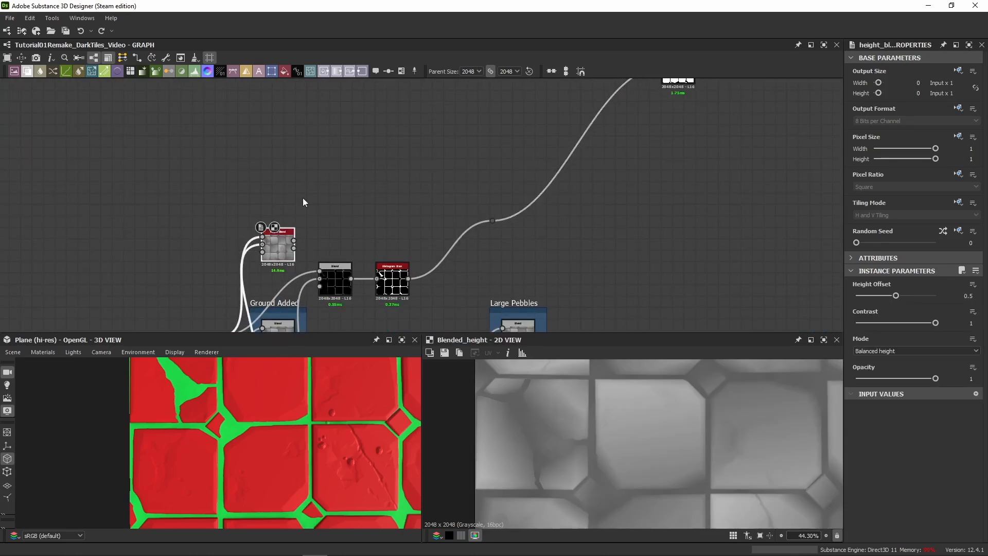
pyautogui.scroll(4, 301, 238)
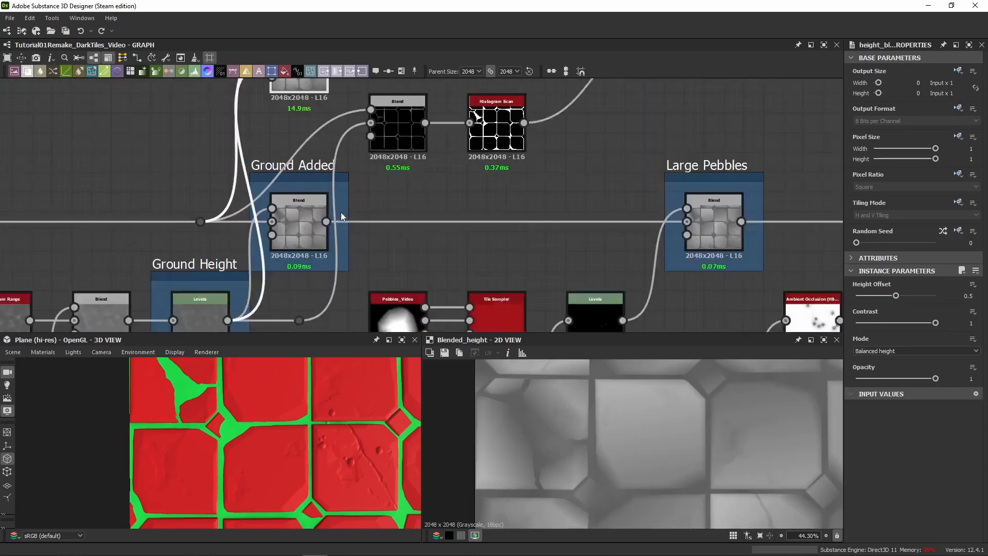
pyautogui.doubleClick(286, 229)
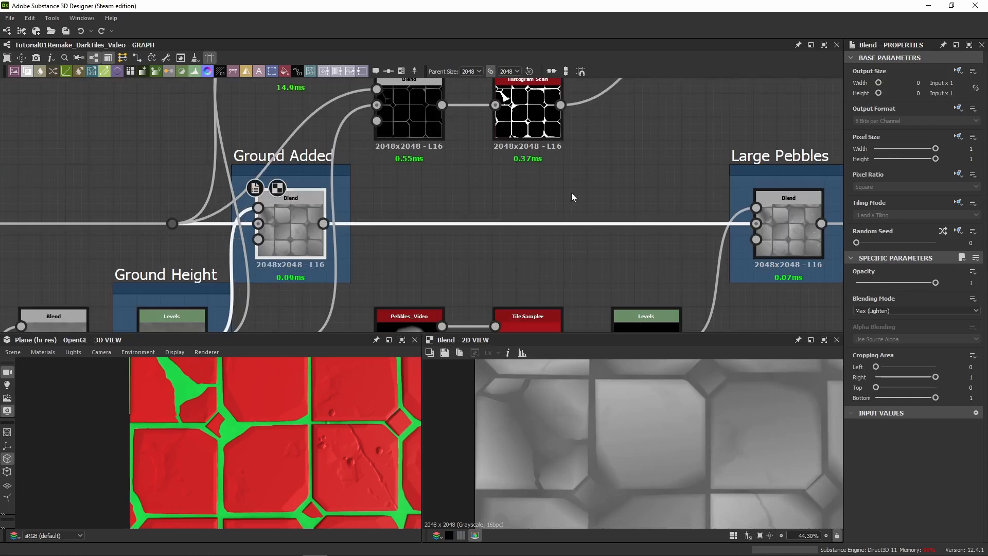
pyautogui.moveTo(540, 185); pyautogui.dragTo(525, 317, button='middle')
pyautogui.scroll(-3, 332, 183)
pyautogui.click(298, 188)
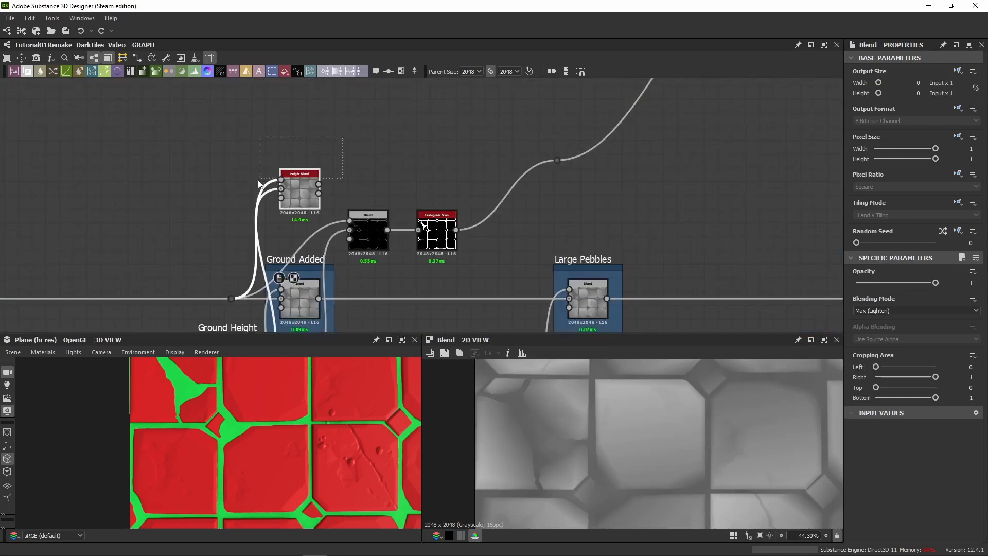
# Move the dot on the Histogram Scan's output link level with the Histogram Scan node.
pyautogui.moveTo(468, 131); pyautogui.dragTo(261, 190, button='middle')
pyautogui.scroll(-5, 260, 189)
pyautogui.moveTo(375, 184); pyautogui.dragTo(416, 222, button='middle')
pyautogui.moveTo(347, 172); pyautogui.dragTo(193, 250)
pyautogui.moveTo(352, 226); pyautogui.dragTo(364, 286)
# Delete the Height Blend, the Invert Grayscale and the red-green color test nodes.
pyautogui.scroll(4, 333, 250)
pyautogui.click(133, 259)
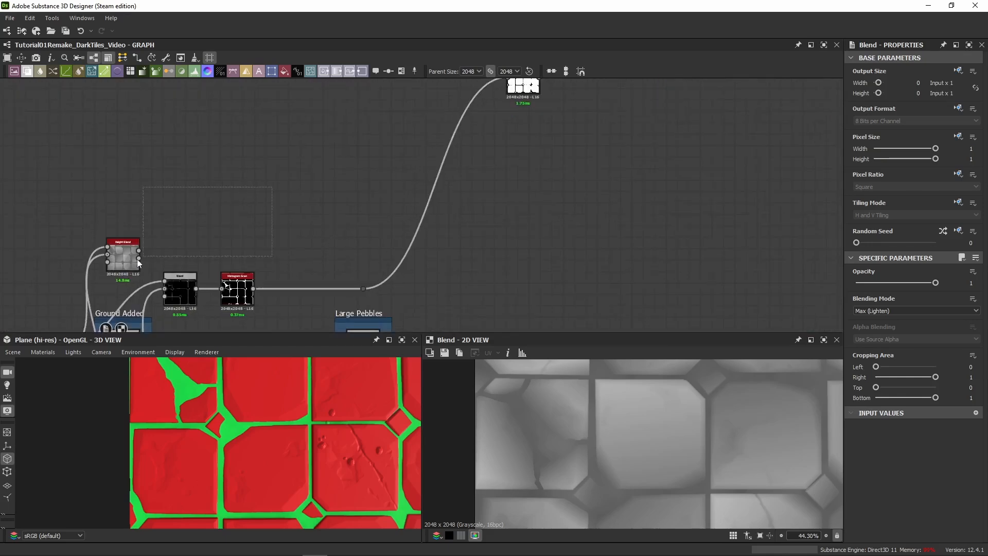
pyautogui.scroll(-3, 412, 130)
pyautogui.moveTo(630, 82); pyautogui.dragTo(389, 221, button='middle')
pyautogui.scroll(-4, 389, 221)
pyautogui.moveTo(432, 125); pyautogui.dragTo(298, 250)
pyautogui.press('Delete')
# Connect the gray Uniform Color to the graph's base color output.
pyautogui.moveTo(767, 213); pyautogui.dragTo(553, 177, button='middle')
pyautogui.scroll(5, 598, 230)
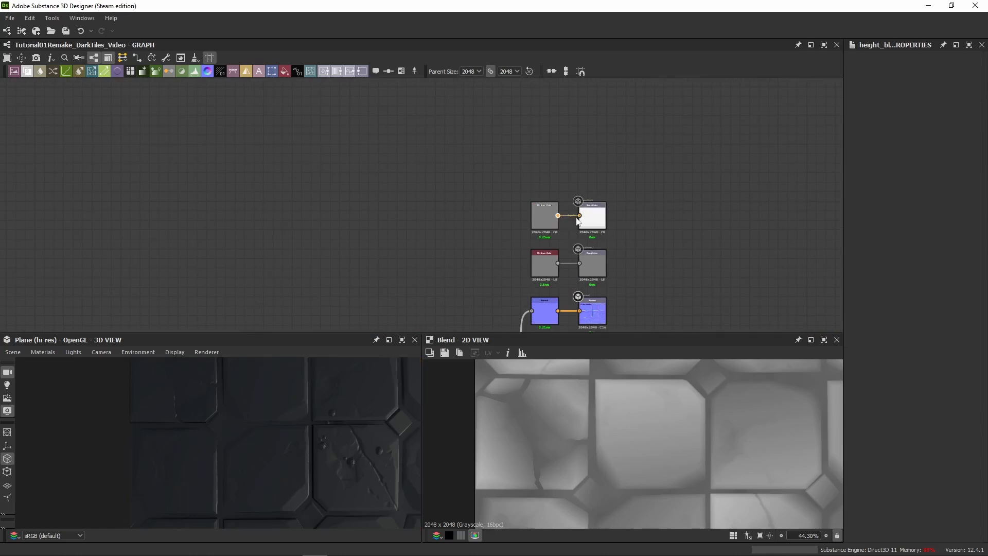
pyautogui.moveTo(576, 219); pyautogui.dragTo(578, 216)
# Preview the Histogram Scan's ground mask in 2D.
pyautogui.moveTo(300, 219); pyautogui.dragTo(674, 167, button='middle')
pyautogui.scroll(-4, 350, 181)
pyautogui.moveTo(239, 212); pyautogui.dragTo(454, 186, button='middle')
pyautogui.scroll(6, 456, 185)
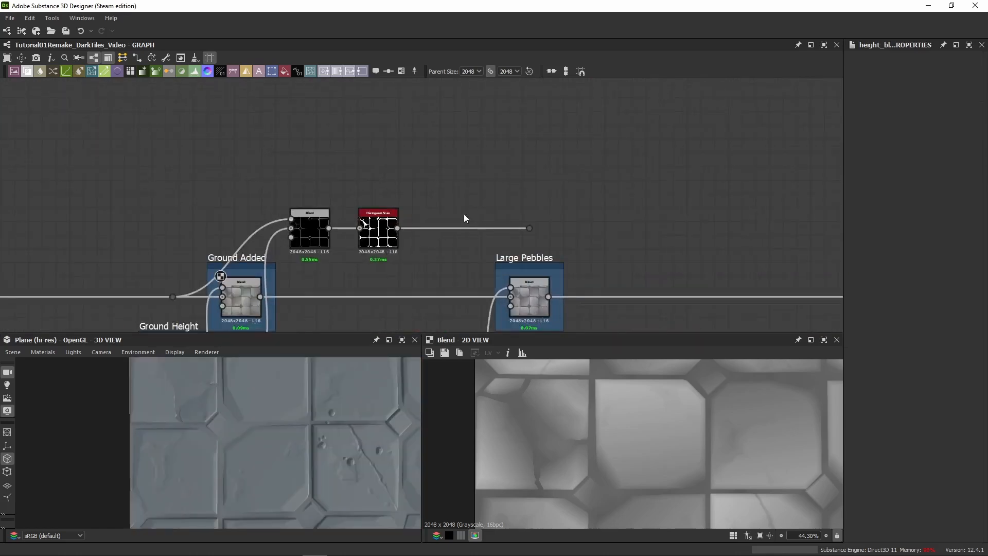
pyautogui.doubleClick(378, 234)
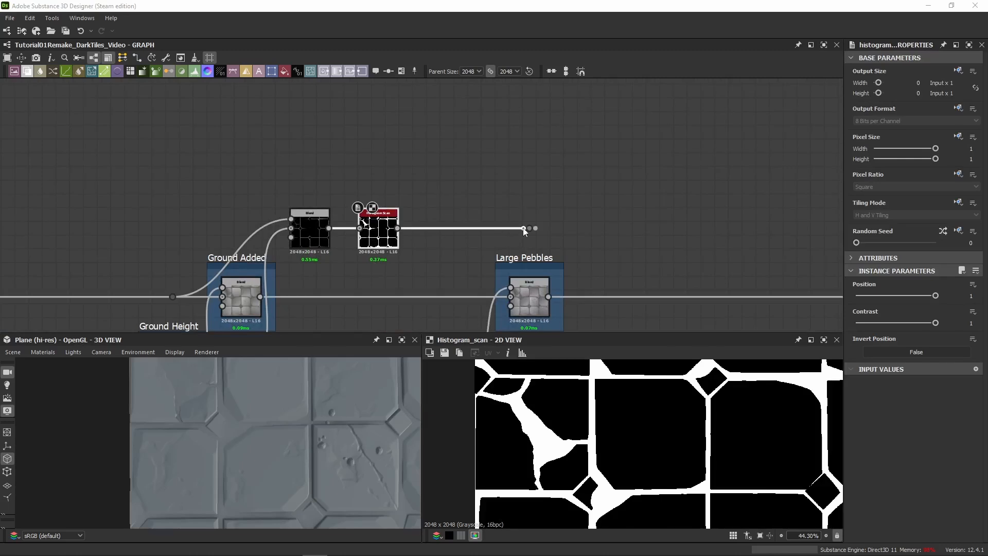
# Move the Histogram Scan's output dot well past the Medium Pebbles Blend and shift the last Blend below that line.
pyautogui.moveTo(528, 228); pyautogui.dragTo(745, 223)
pyautogui.moveTo(705, 221); pyautogui.dragTo(410, 203, button='middle')
pyautogui.scroll(-5, 410, 202)
pyautogui.moveTo(425, 204); pyautogui.dragTo(831, 210)
pyautogui.moveTo(831, 211); pyautogui.dragTo(519, 215, button='middle')
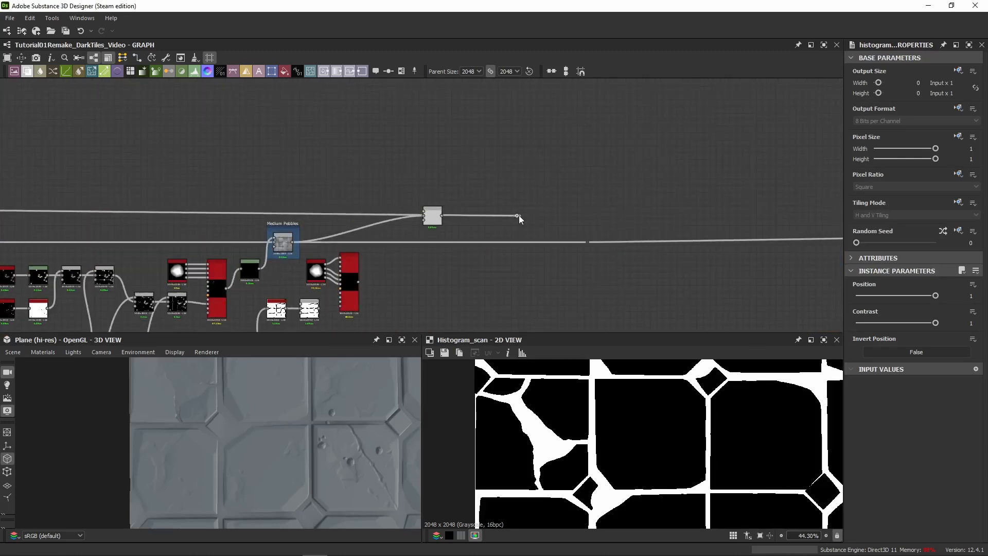
pyautogui.scroll(3, 518, 215)
pyautogui.moveTo(519, 215); pyautogui.dragTo(777, 203)
pyautogui.moveTo(330, 225); pyautogui.dragTo(335, 239)
# Add a dot on the ground mask line near Medium Pebbles and connect it to the foreground of the diamond mask Blend below.
pyautogui.moveTo(381, 257); pyautogui.dragTo(405, 208, button='middle')
pyautogui.scroll(-5, 405, 208)
pyautogui.moveTo(332, 196); pyautogui.dragTo(503, 179, button='middle')
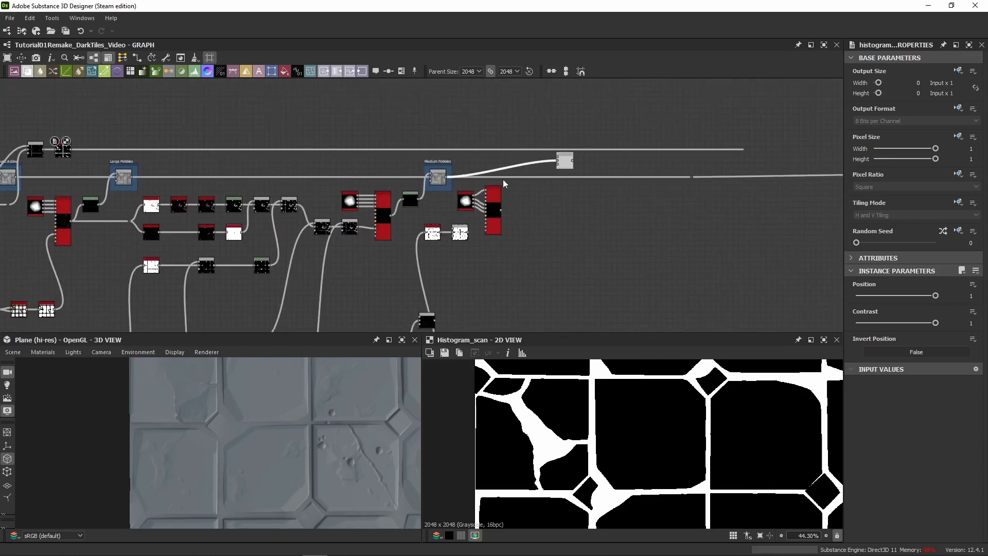
pyautogui.moveTo(474, 264); pyautogui.dragTo(514, 244, button='middle')
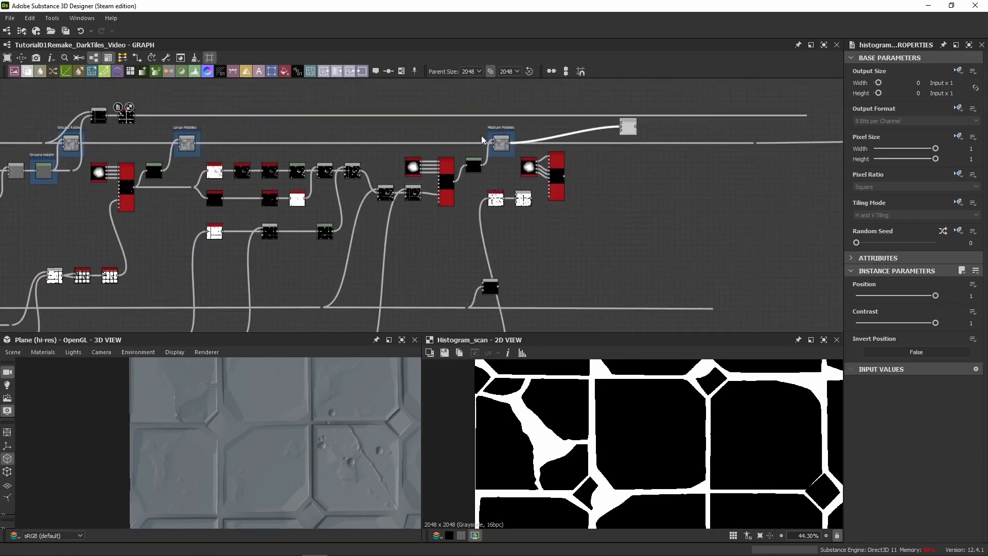
pyautogui.keyDown('alt'); pyautogui.click(458, 114); pyautogui.keyUp('alt')
pyautogui.moveTo(461, 115); pyautogui.dragTo(483, 279)
pyautogui.scroll(3, 470, 305)
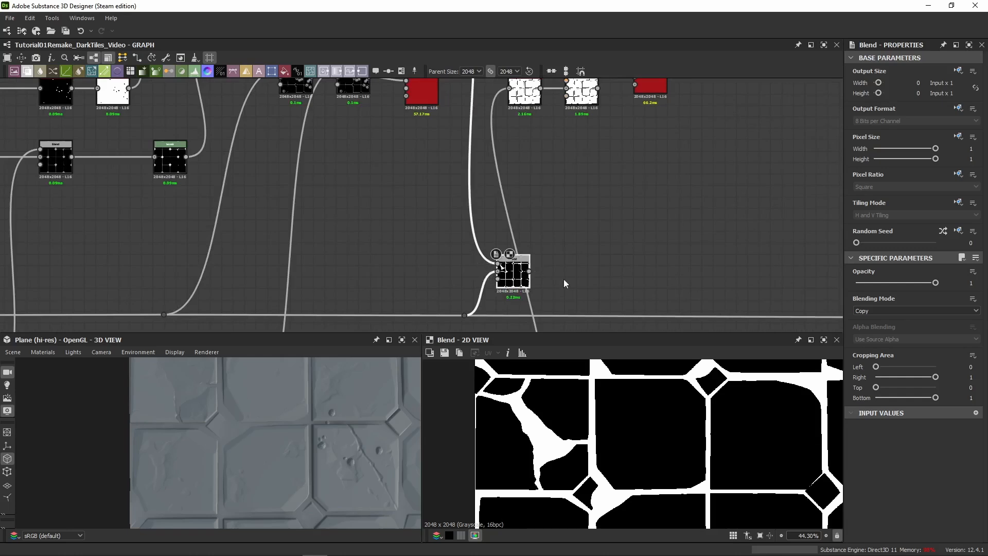
pyautogui.moveTo(563, 279); pyautogui.dragTo(527, 238, button='middle')
pyautogui.scroll(-3, 515, 241)
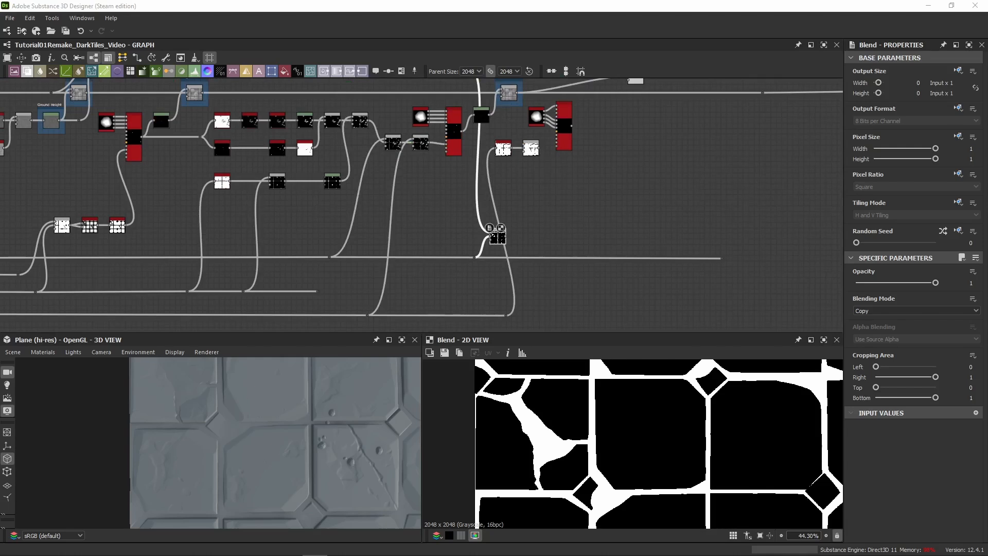
# Set the diamond mask Blend to Subtract and inspect one of the trimmed diamonds up close in 2D.
pyautogui.scroll(3, 495, 277)
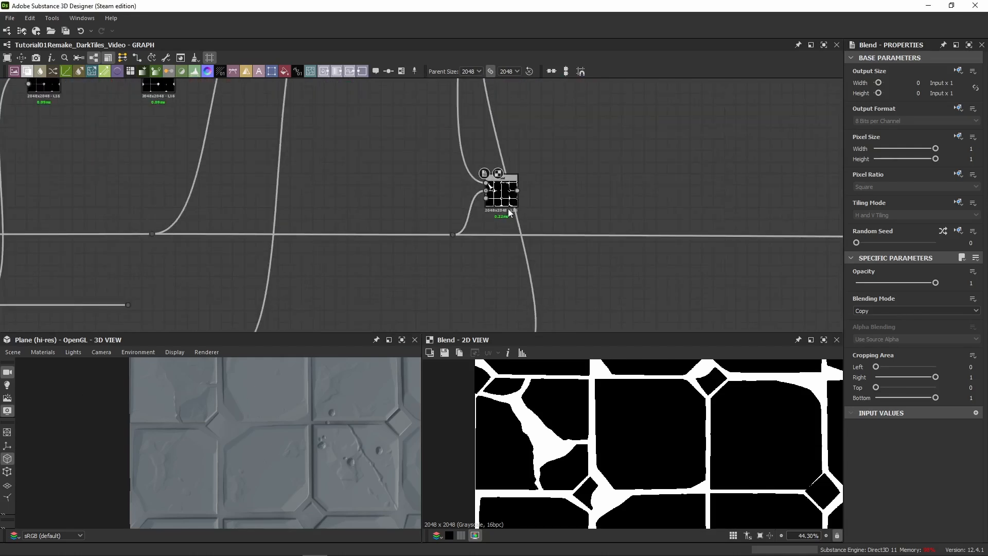
pyautogui.click(507, 200)
pyautogui.click(890, 310)
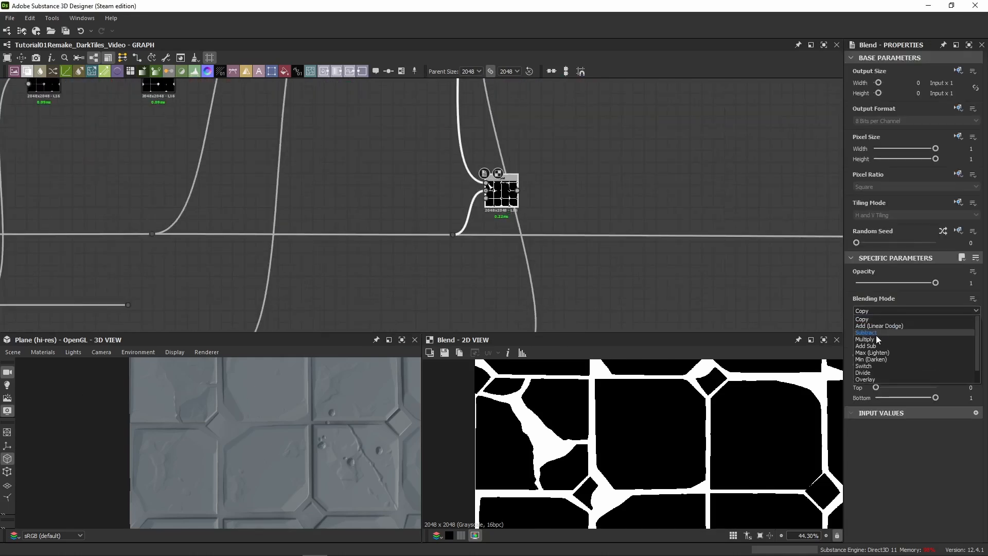
pyautogui.click(875, 335)
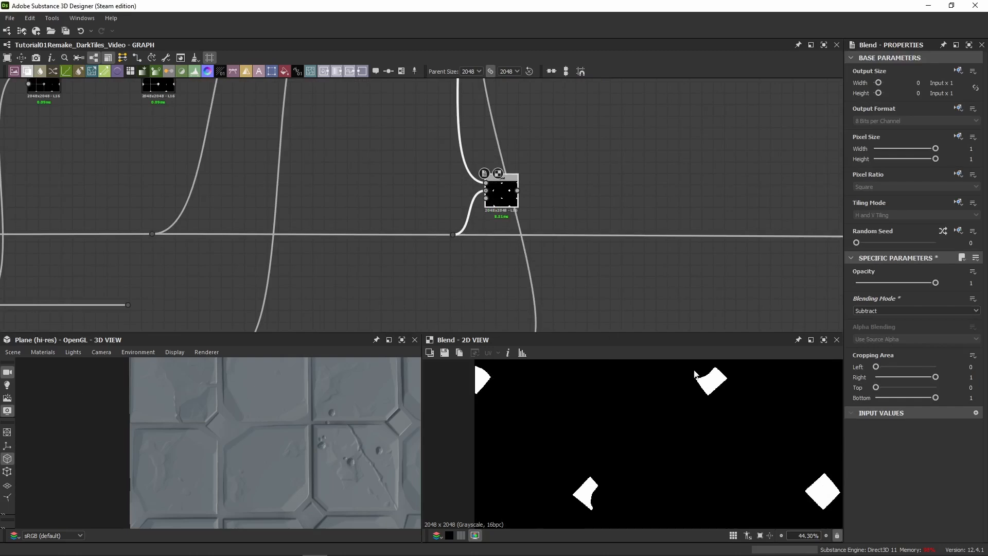
pyautogui.moveTo(695, 374); pyautogui.dragTo(605, 433, button='middle')
pyautogui.scroll(5, 659, 403)
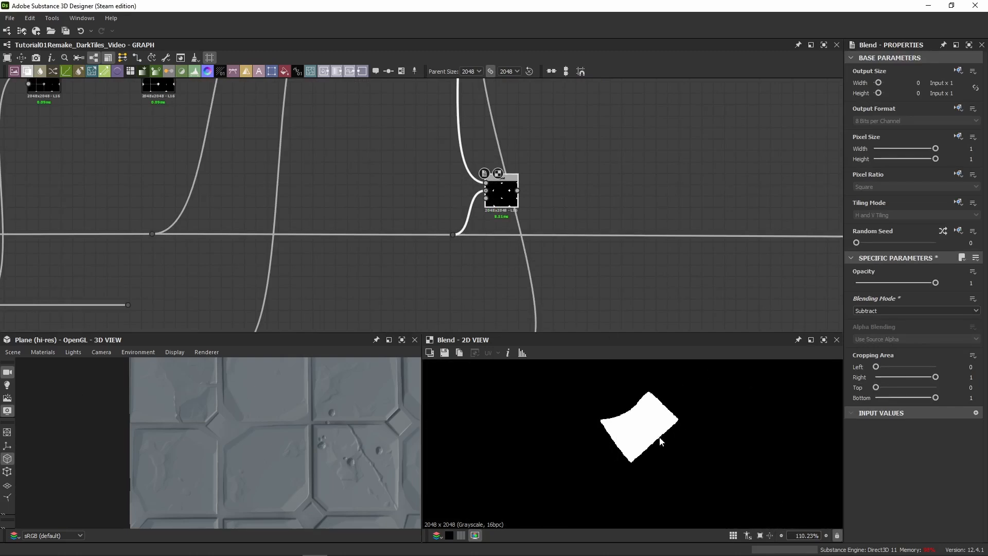
pyautogui.scroll(4, 628, 414)
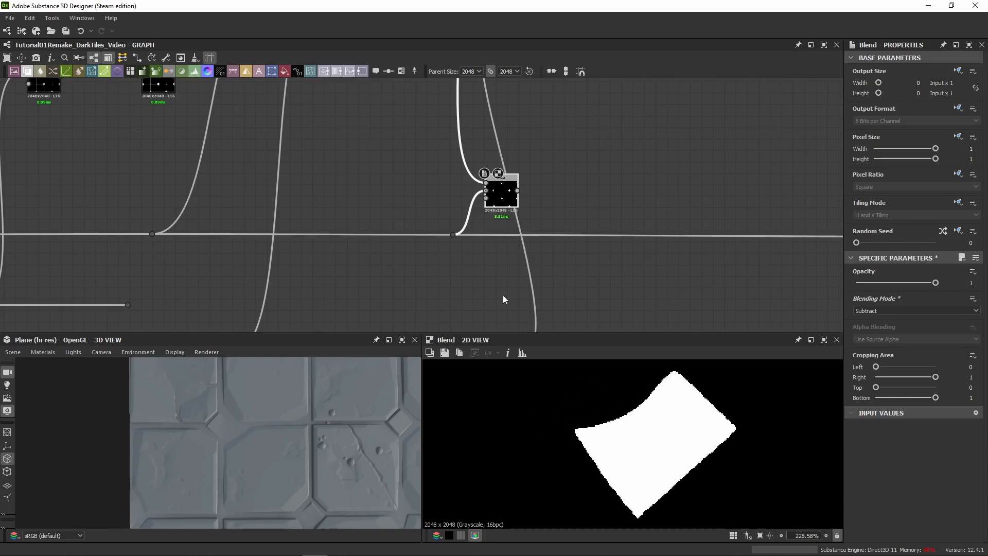
pyautogui.doubleClick(485, 192)
pyautogui.doubleClick(493, 201)
# Try slightly lowering the output white level of the Ground Height Levels, and widen the area showing its parameters.
pyautogui.scroll(-6, 278, 218)
pyautogui.moveTo(187, 191); pyautogui.dragTo(448, 217, button='middle')
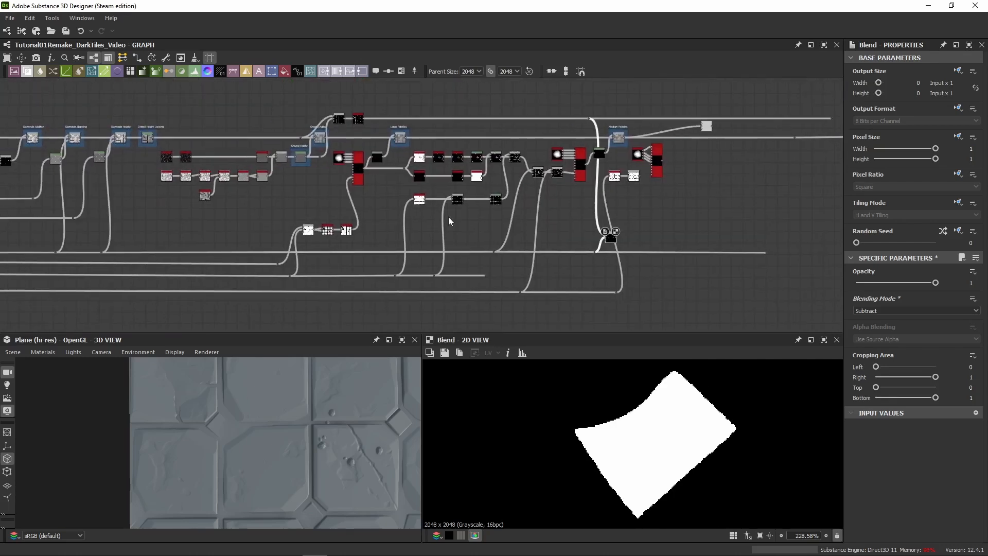
pyautogui.moveTo(227, 192); pyautogui.dragTo(340, 212, button='middle')
pyautogui.scroll(8, 229, 164)
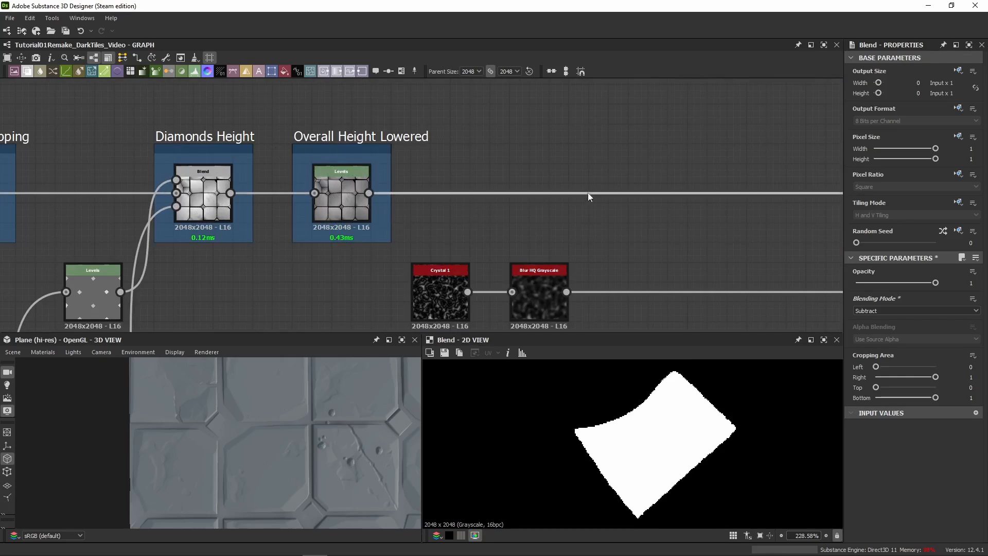
pyautogui.scroll(-3, 594, 173)
pyautogui.moveTo(593, 169); pyautogui.dragTo(218, 213, button='middle')
pyautogui.moveTo(157, 224); pyautogui.dragTo(412, 233, button='middle')
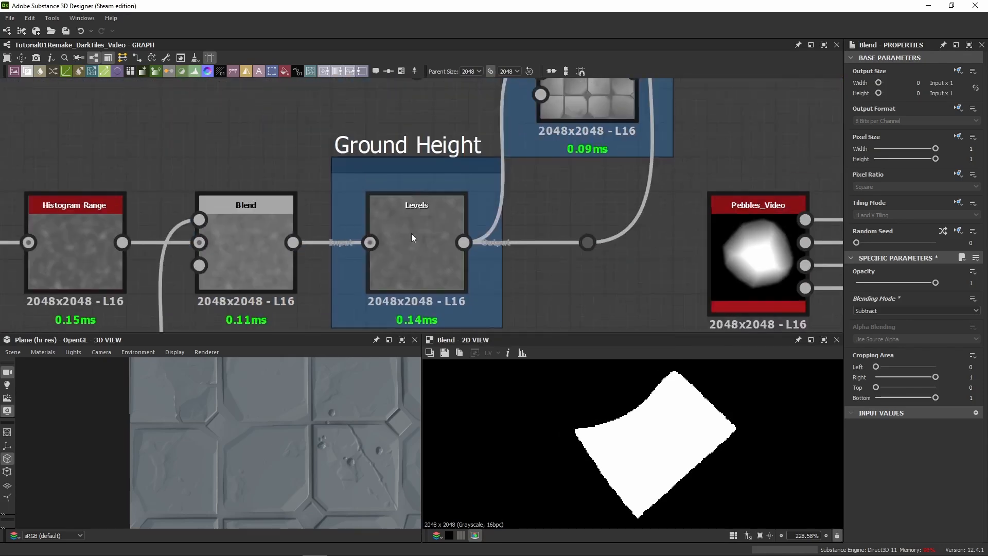
pyautogui.click(427, 241)
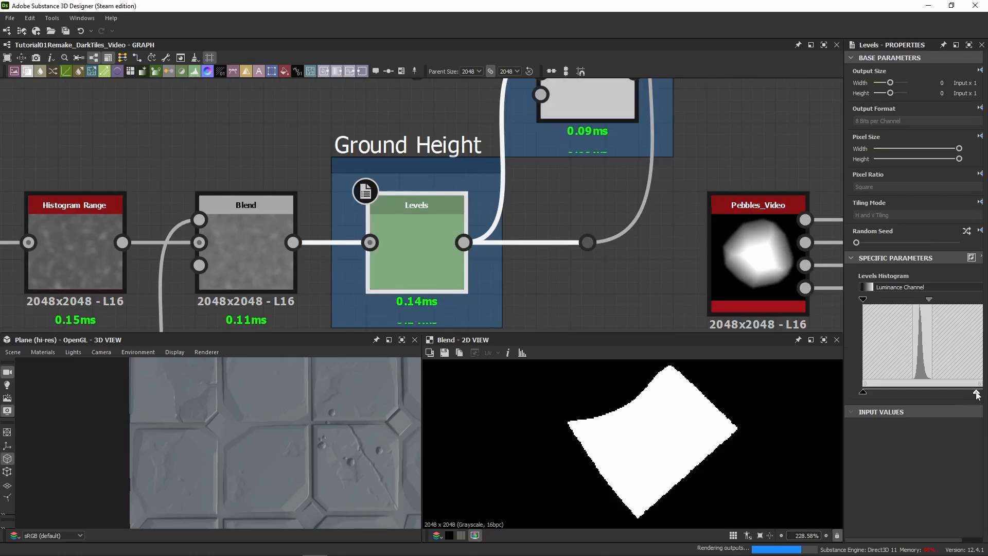
pyautogui.moveTo(977, 394); pyautogui.dragTo(974, 393)
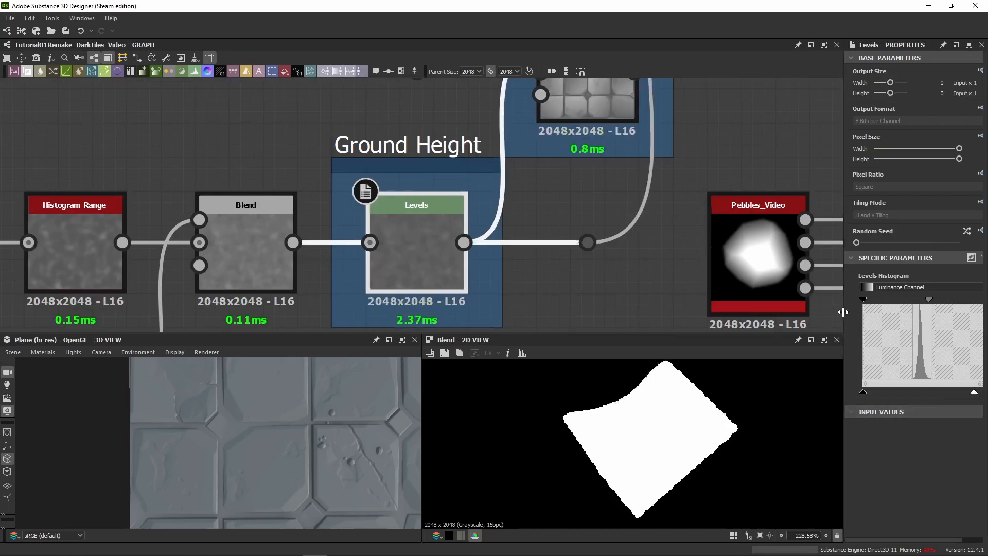
pyautogui.moveTo(843, 312); pyautogui.dragTo(766, 312)
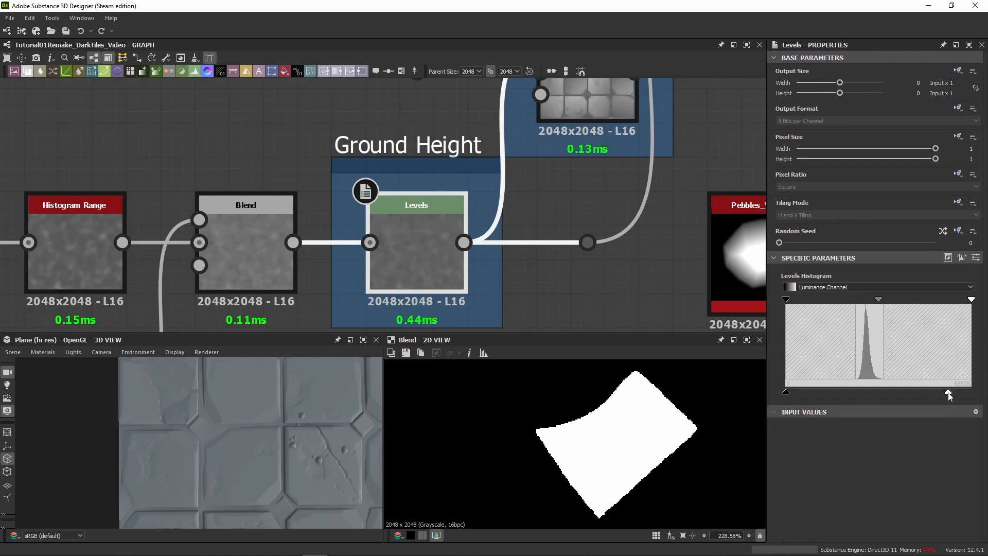
# Try raising the output white level of the Ground Height Levels, check a diamond up close in 3D, and undo the level change.
pyautogui.moveTo(948, 394); pyautogui.dragTo(958, 395)
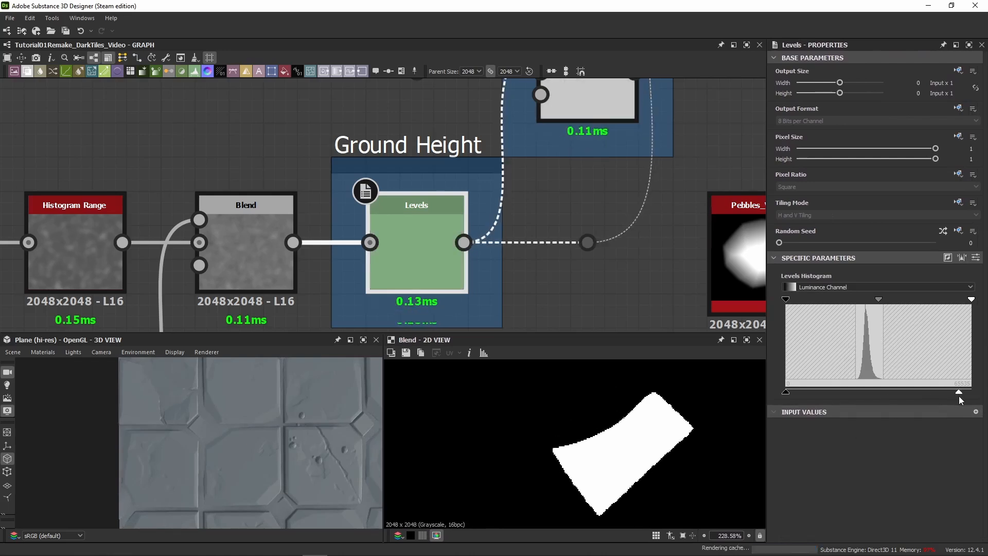
pyautogui.scroll(6, 195, 462)
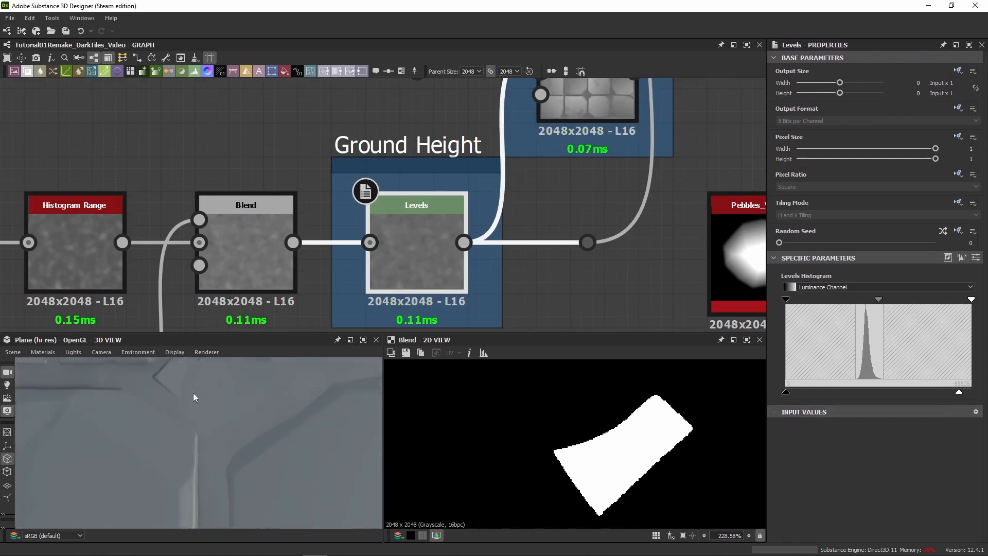
pyautogui.moveTo(194, 393); pyautogui.dragTo(212, 426)
pyautogui.hotkey('ctrl', 'z')
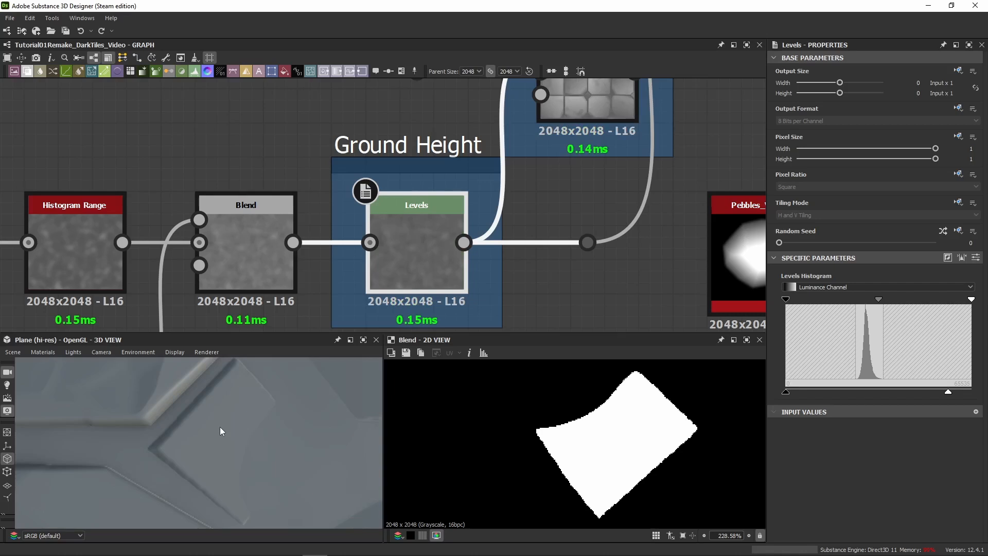
# Connect the diamond mask Blend to the foreground of the inverted tile mask's Subtract Blend and inspect the combined mask in 2D.
pyautogui.scroll(-10, 407, 218)
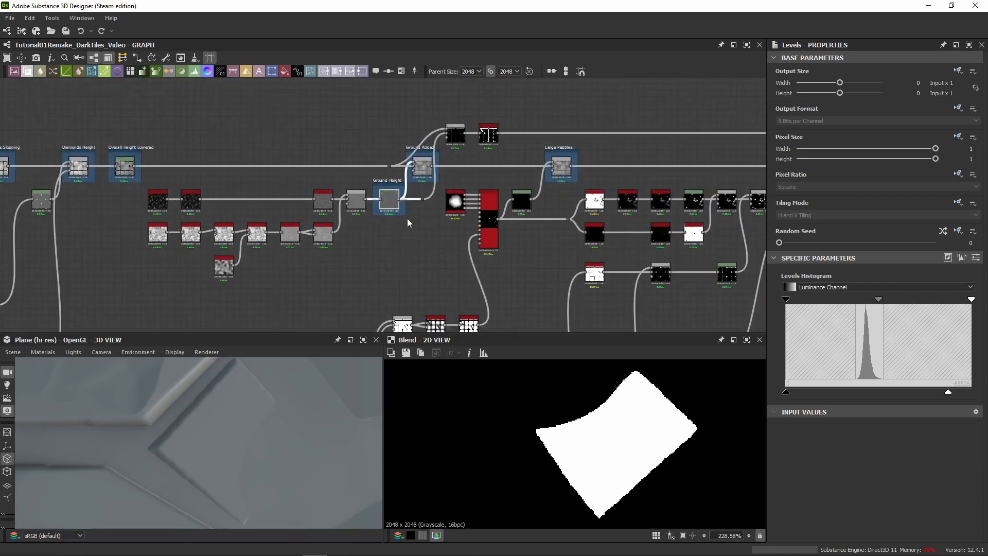
pyautogui.moveTo(596, 241); pyautogui.dragTo(417, 233, button='middle')
pyautogui.scroll(5, 406, 247)
pyautogui.click(353, 260)
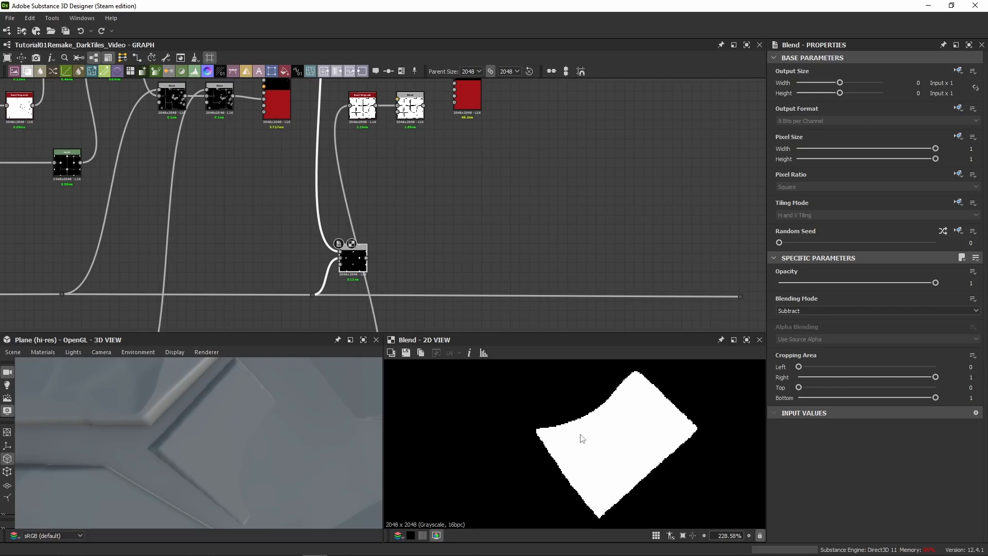
pyautogui.moveTo(432, 251); pyautogui.dragTo(427, 283, button='middle')
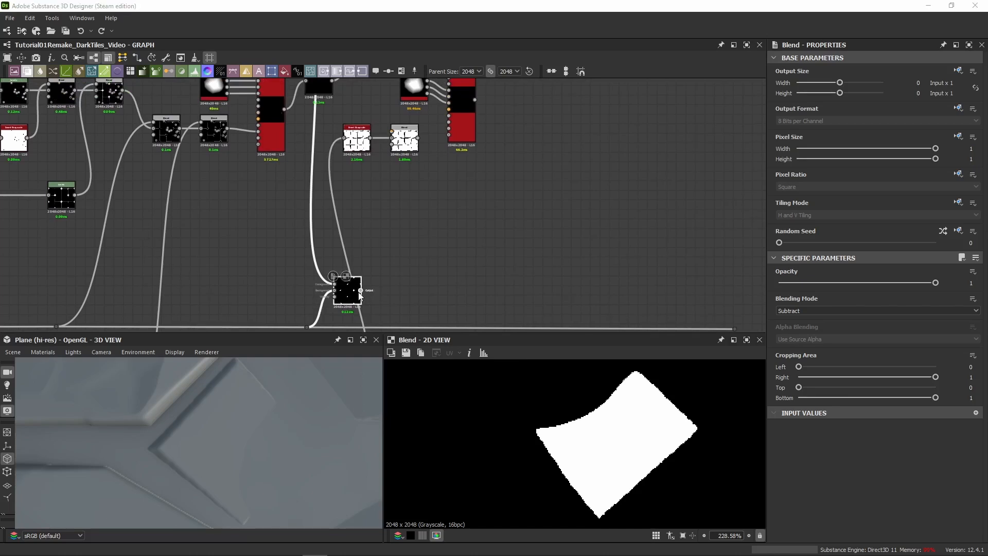
pyautogui.moveTo(361, 290); pyautogui.dragTo(391, 136)
pyautogui.doubleClick(404, 138)
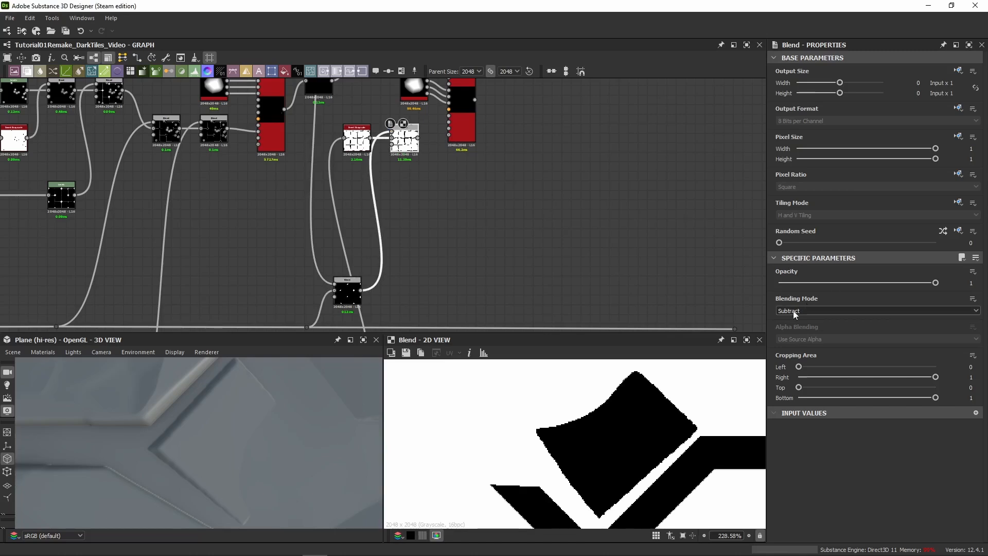
pyautogui.scroll(-10, 629, 412)
pyautogui.scroll(6, 622, 425)
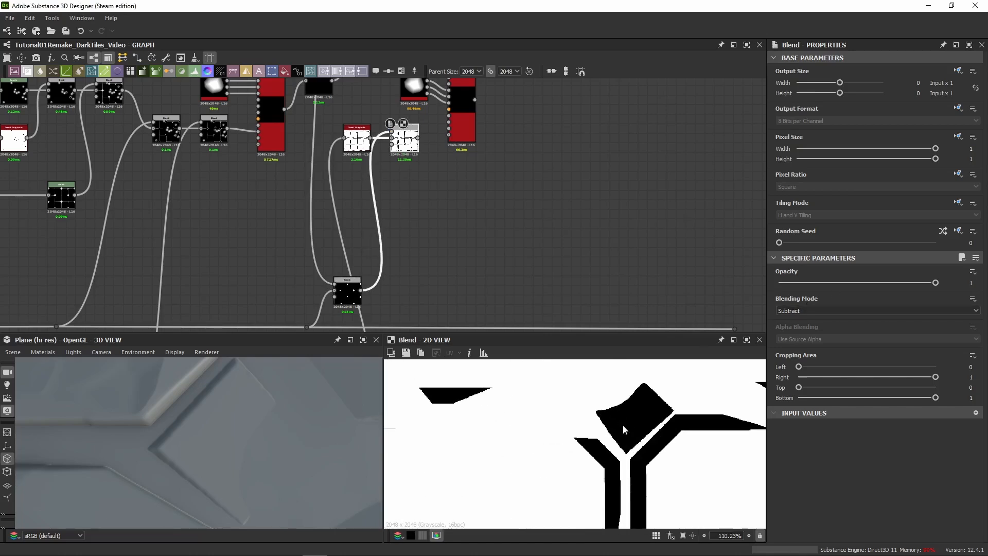
pyautogui.scroll(-4, 615, 430)
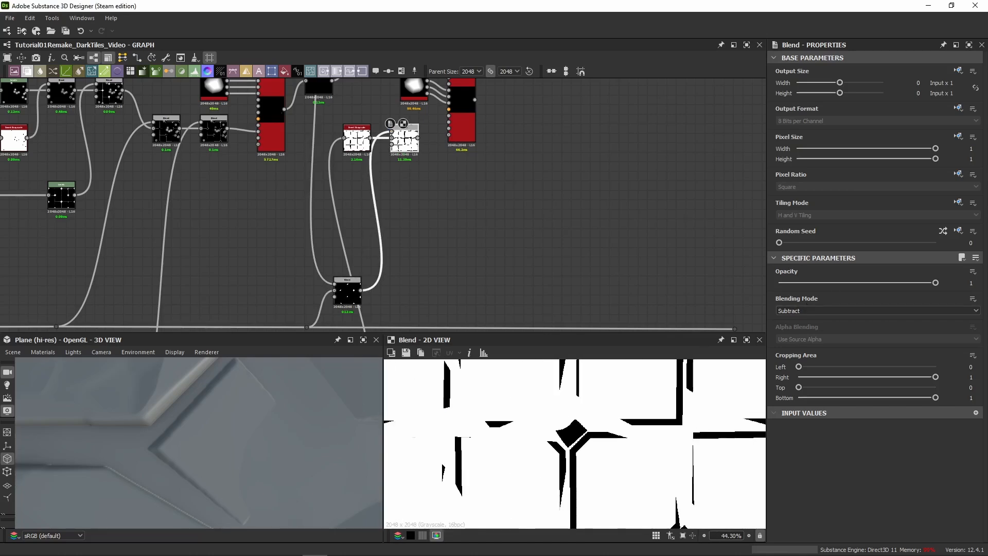
# Connect the combined mask Blend to the mask map input of the newest Tile Sampler, tidy the mask nodes, and preview the sampler.
pyautogui.moveTo(441, 198); pyautogui.dragTo(441, 255, button='middle')
pyautogui.scroll(4, 433, 152)
pyautogui.moveTo(383, 252); pyautogui.dragTo(402, 232)
pyautogui.moveTo(282, 241); pyautogui.dragTo(281, 221)
pyautogui.moveTo(422, 226); pyautogui.dragTo(466, 213)
pyautogui.doubleClick(484, 212)
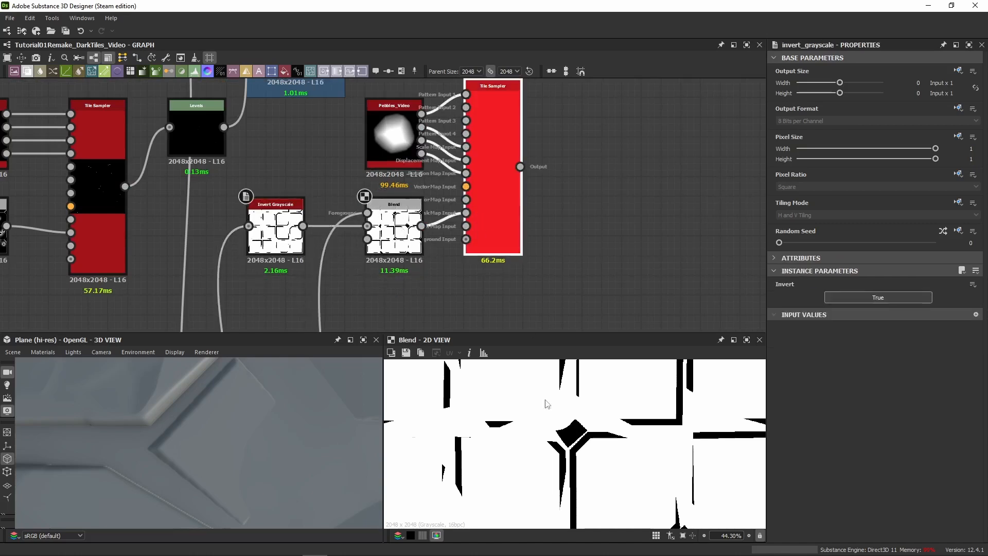
# Connect the newest Tile Sampler to the foreground of the Add (Linear Dodge) Blend after Medium Pebbles and preview the result in 2D.
pyautogui.scroll(-5, 583, 195)
pyautogui.moveTo(584, 178); pyautogui.dragTo(417, 241, button='middle')
pyautogui.scroll(2, 417, 241)
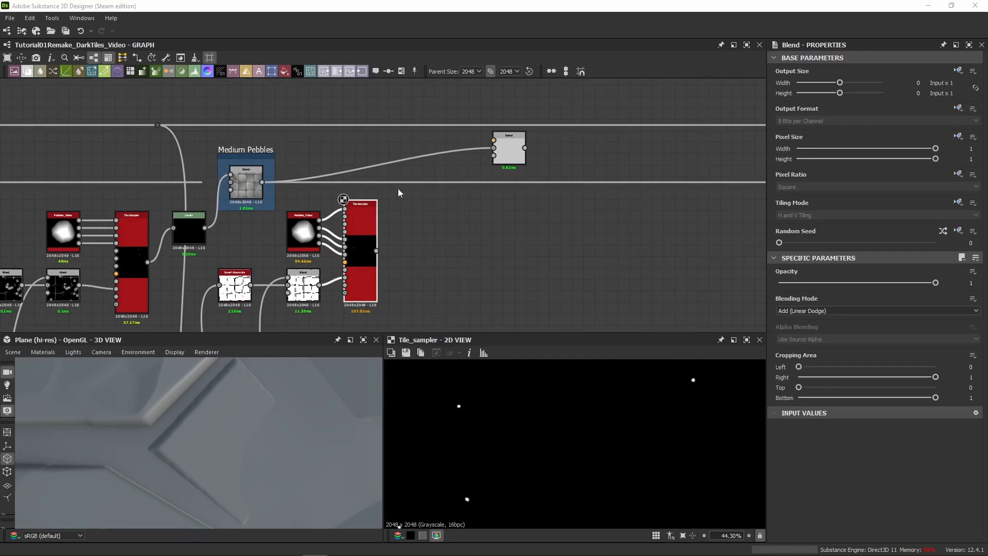
pyautogui.moveTo(413, 207); pyautogui.dragTo(393, 238, button='middle')
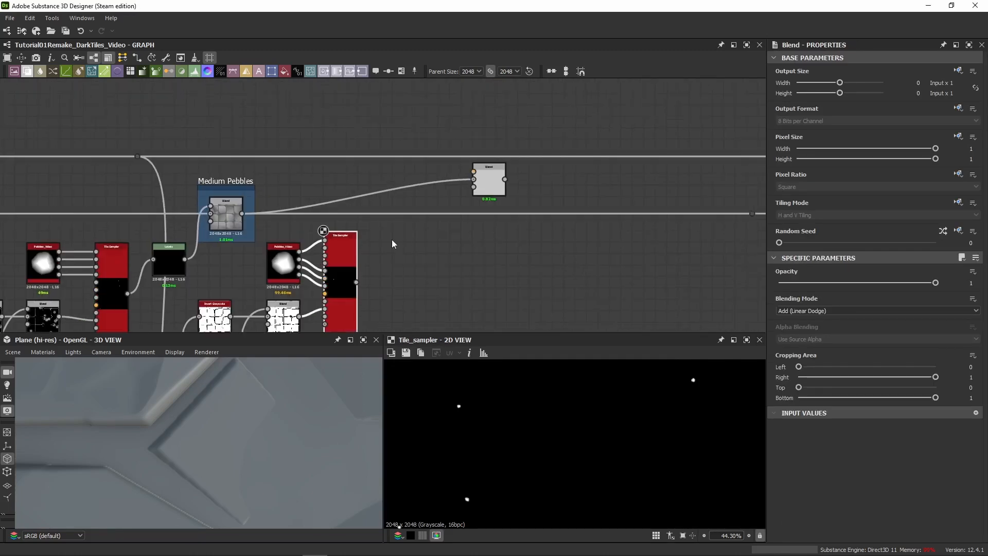
pyautogui.scroll(2, 393, 238)
pyautogui.moveTo(340, 301); pyautogui.dragTo(524, 141)
pyautogui.doubleClick(530, 163)
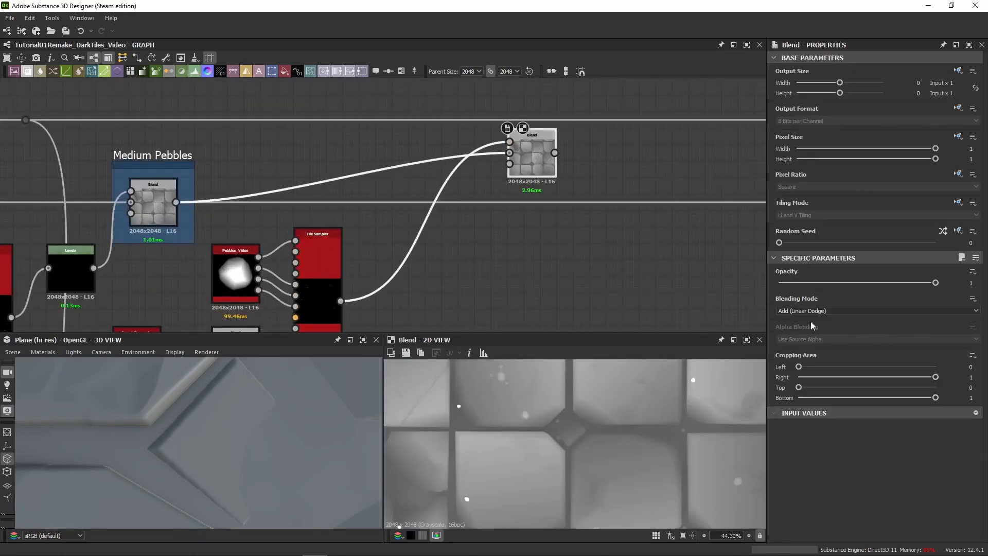
# Align the new pebble Blend with the main height line after Medium Pebbles and check the surface in 3D.
pyautogui.scroll(-2, 571, 222)
pyautogui.moveTo(571, 223); pyautogui.dragTo(430, 235, button='middle')
pyautogui.moveTo(411, 194); pyautogui.dragTo(373, 228)
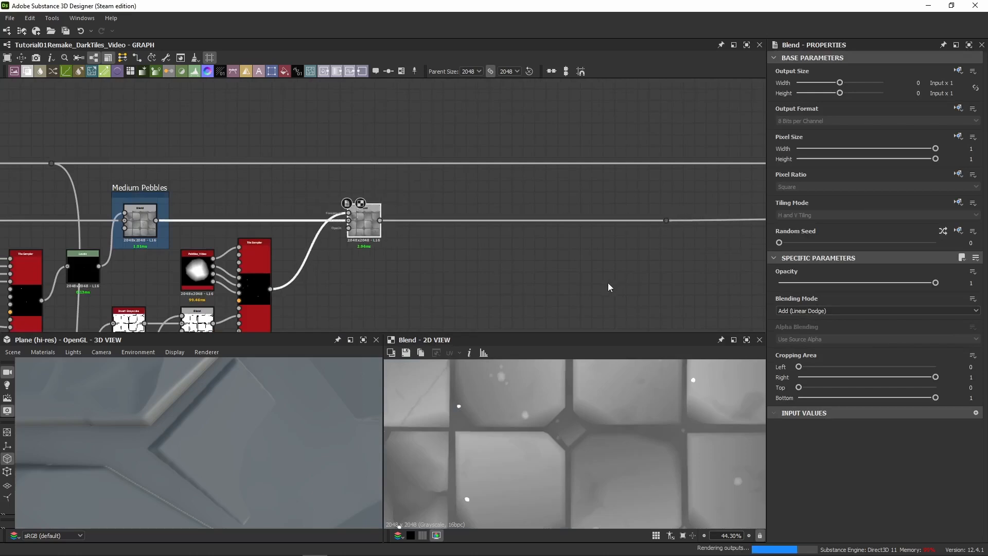
pyautogui.moveTo(165, 493); pyautogui.dragTo(243, 375)
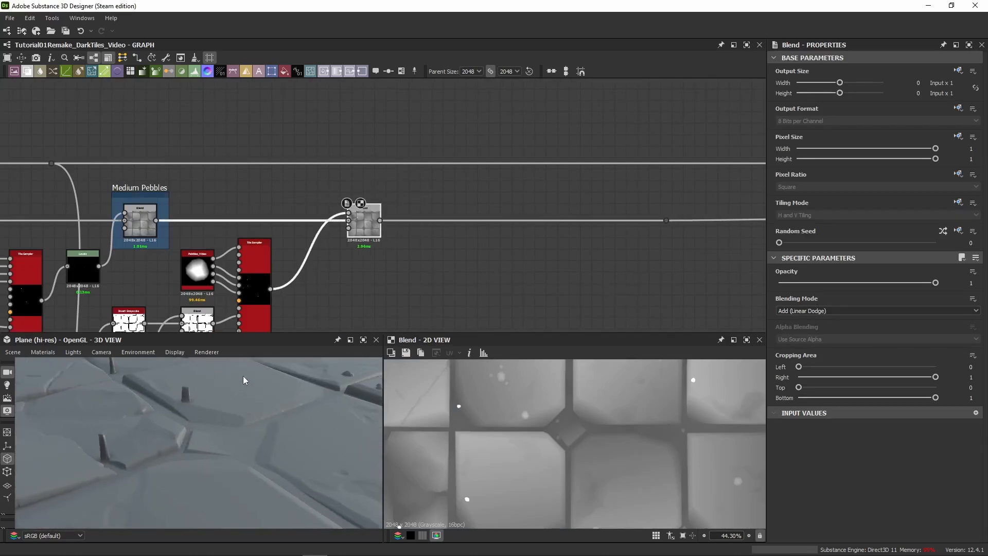
# Insert a Levels node with Level Out High at 0.065 between the newest Tile Sampler and the foreground of the pebble Blend.
pyautogui.moveTo(348, 266); pyautogui.dragTo(398, 259, button='middle')
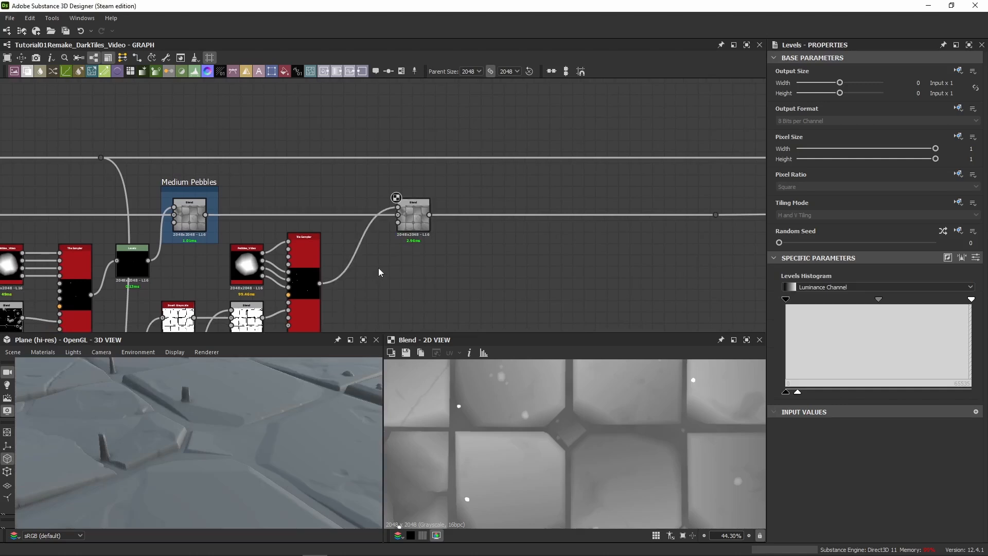
pyautogui.scroll(3, 374, 279)
pyautogui.moveTo(381, 176); pyautogui.dragTo(383, 292)
pyautogui.moveTo(283, 287); pyautogui.dragTo(363, 296)
pyautogui.click(975, 257)
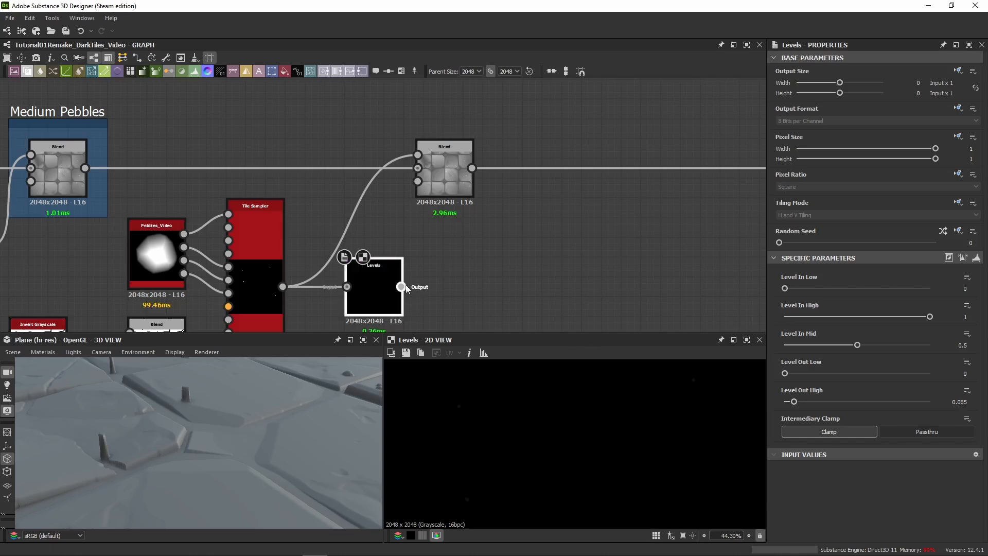
pyautogui.moveTo(400, 286); pyautogui.dragTo(416, 146)
# Examine the scattered pebbles across the tiles in 3D, switching the pebble Blend off for comparison.
pyautogui.moveTo(248, 371); pyautogui.dragTo(162, 430)
pyautogui.scroll(5, 162, 427)
pyautogui.moveTo(162, 428); pyautogui.dragTo(183, 396, button='middle')
pyautogui.scroll(5, 245, 422)
pyautogui.moveTo(183, 396); pyautogui.dragTo(268, 468)
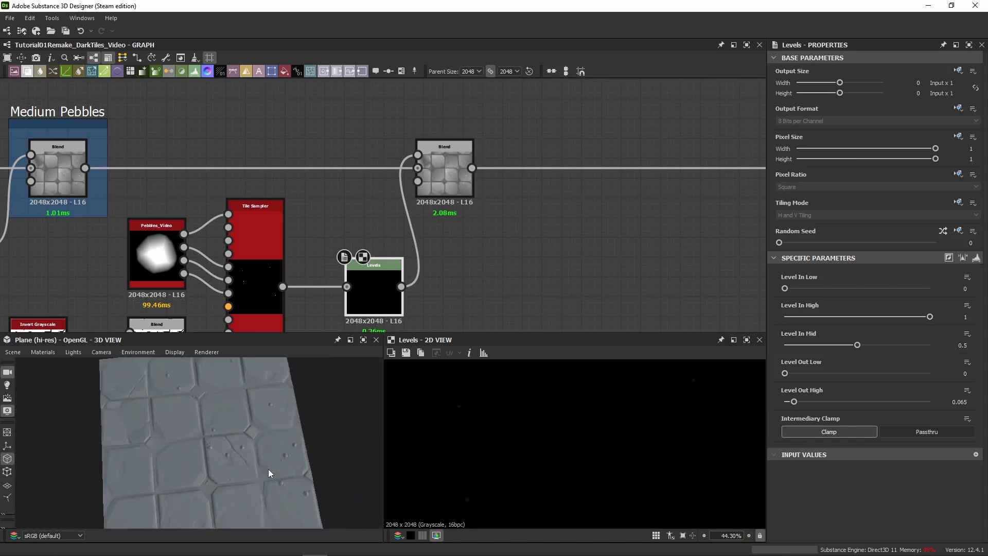
pyautogui.click(455, 167)
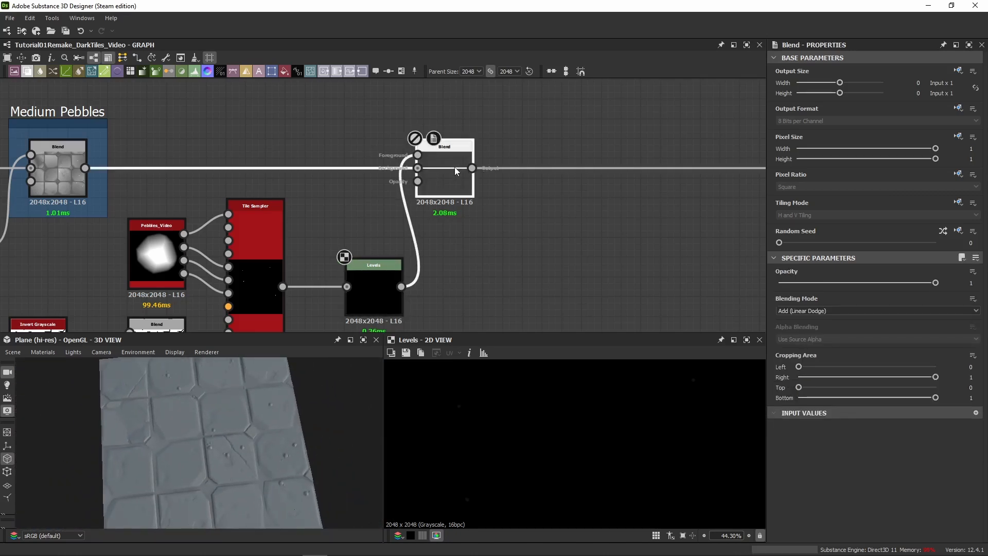
# Set Color Random of the newest Tile Sampler to 0.125 and preview its output in 2D.
pyautogui.click(257, 289)
pyautogui.scroll(2, 604, 450)
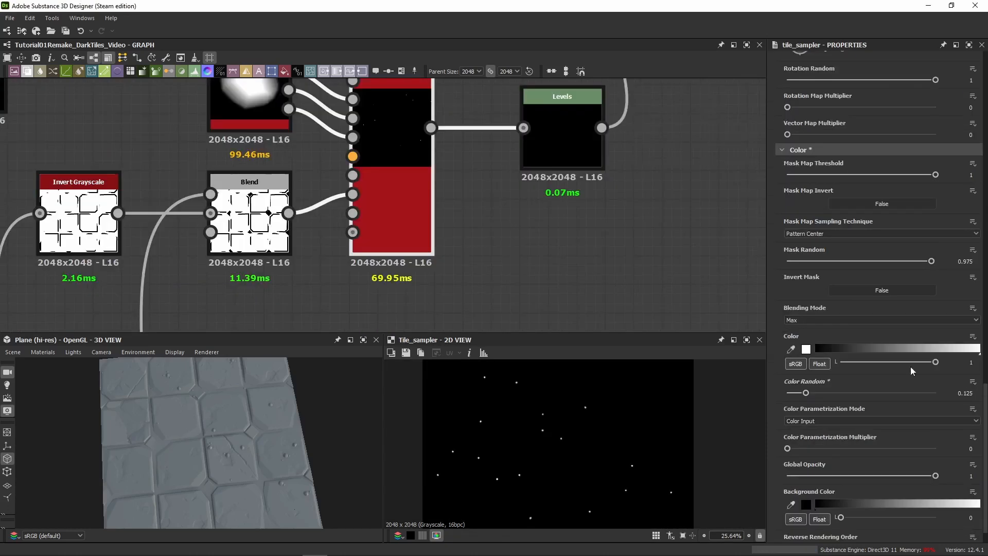
pyautogui.scroll(-3, 440, 180)
pyautogui.moveTo(440, 180); pyautogui.dragTo(437, 200, button='middle')
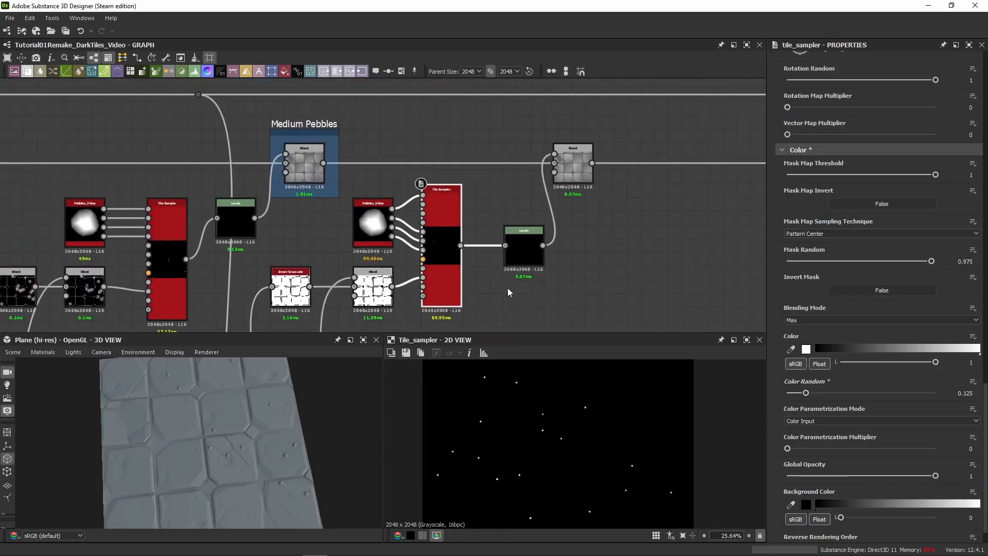
pyautogui.doubleClick(437, 200)
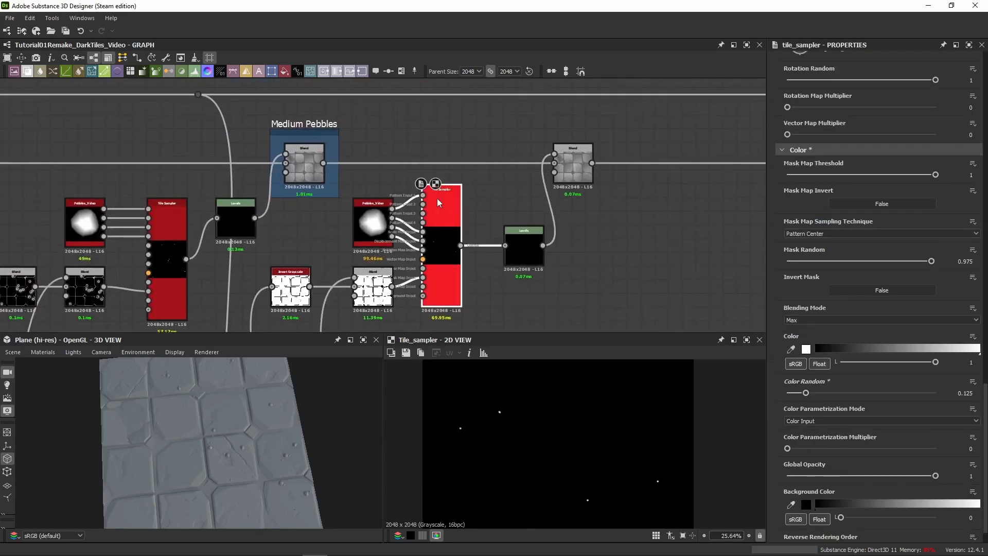
pyautogui.scroll(-2, 984, 426)
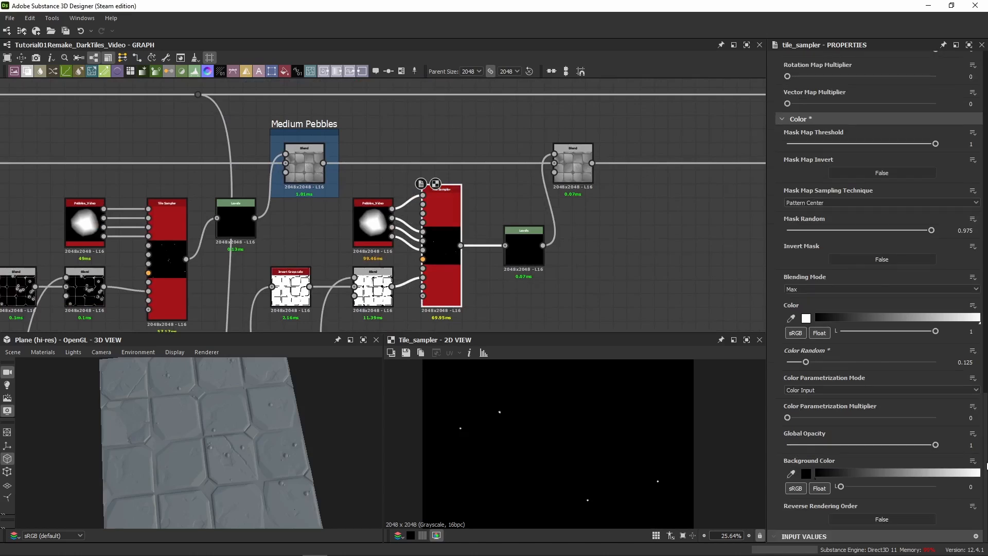
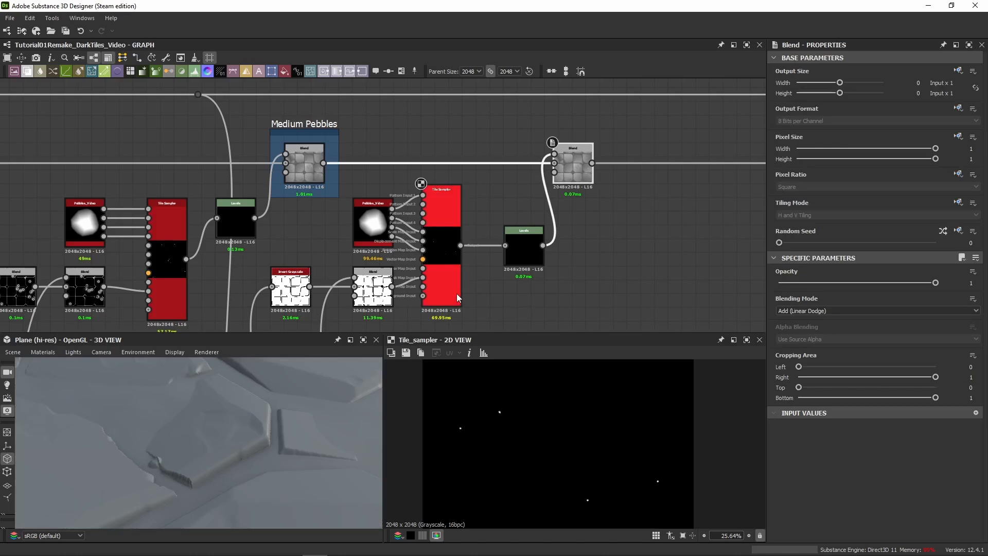
# Set Mask Random of the newest Tile Sampler to 0.9.
pyautogui.click(459, 295)
pyautogui.scroll(-5, 774, 346)
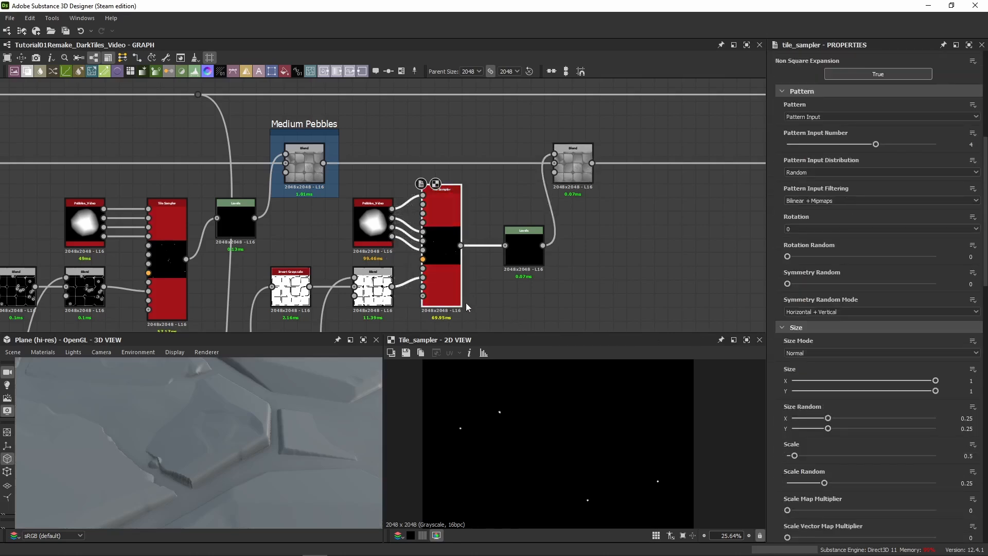
pyautogui.moveTo(602, 240); pyautogui.dragTo(601, 220, button='middle')
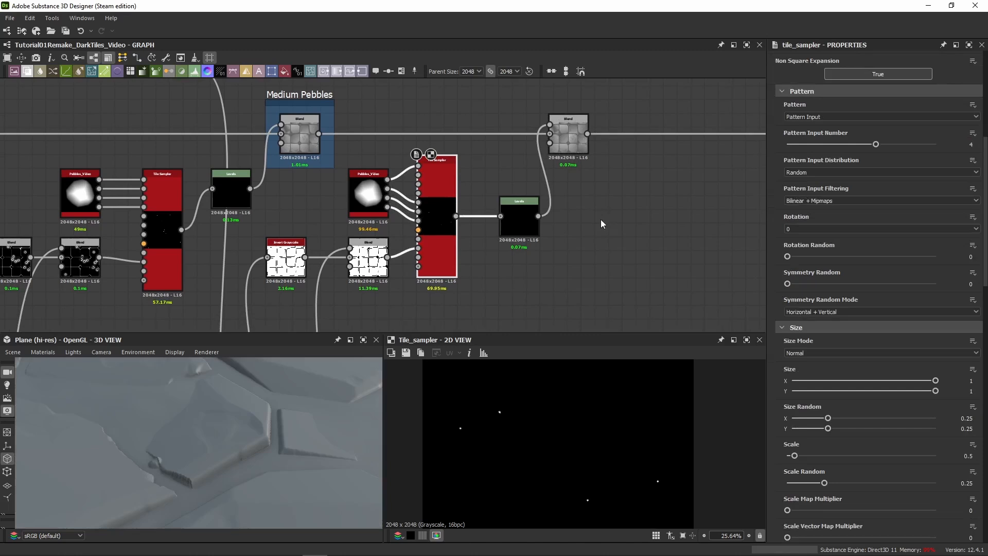
pyautogui.scroll(-2, 604, 438)
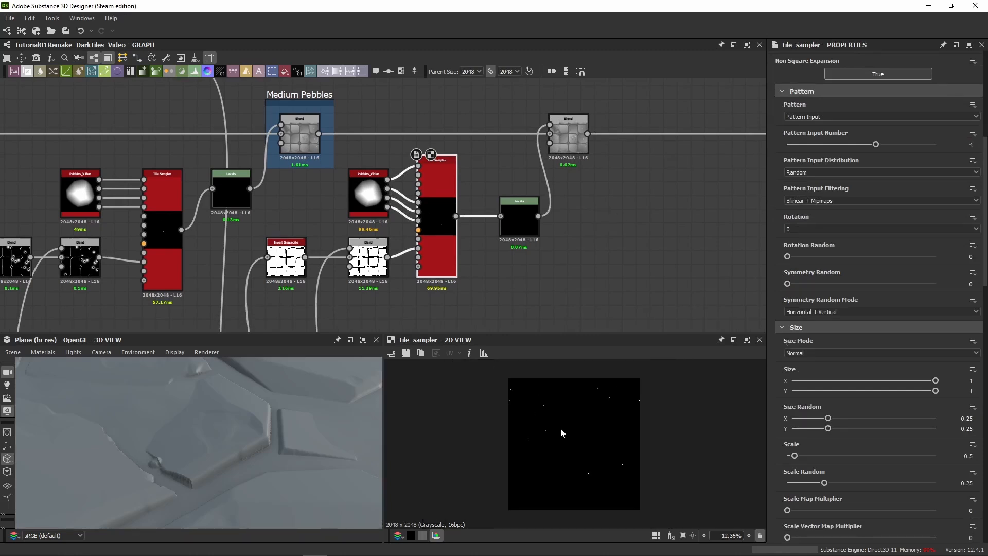
pyautogui.scroll(-20, 777, 401)
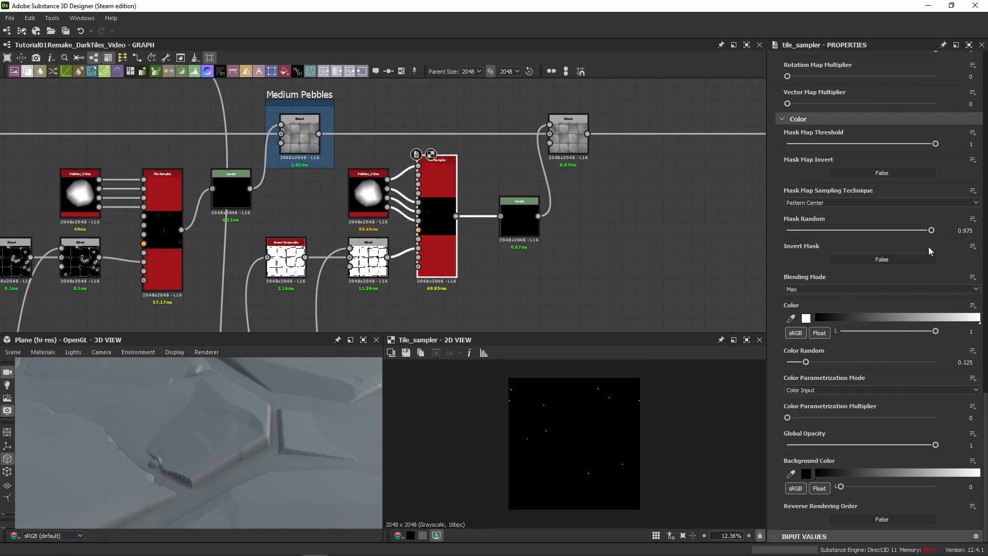
pyautogui.moveTo(931, 231)
pyautogui.mouseDown()
pyautogui.moveTo(910, 230)
pyautogui.moveTo(921, 230)
pyautogui.mouseUp()
# Examine the denser pebble scatter in 3D, including a close look at a pebble along a cracked tile edge.
pyautogui.scroll(-4, 192, 430)
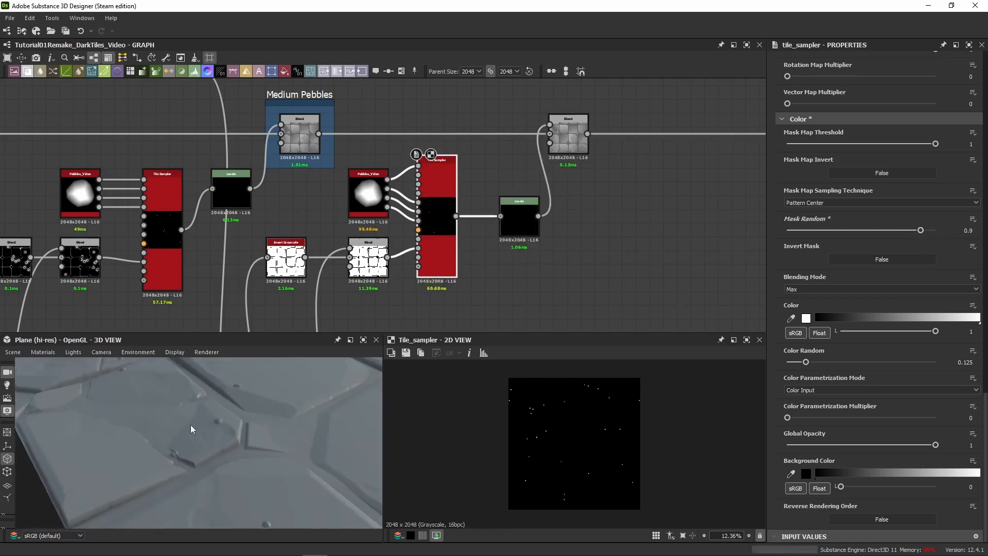
pyautogui.moveTo(192, 430); pyautogui.dragTo(288, 428)
pyautogui.scroll(3, 289, 428)
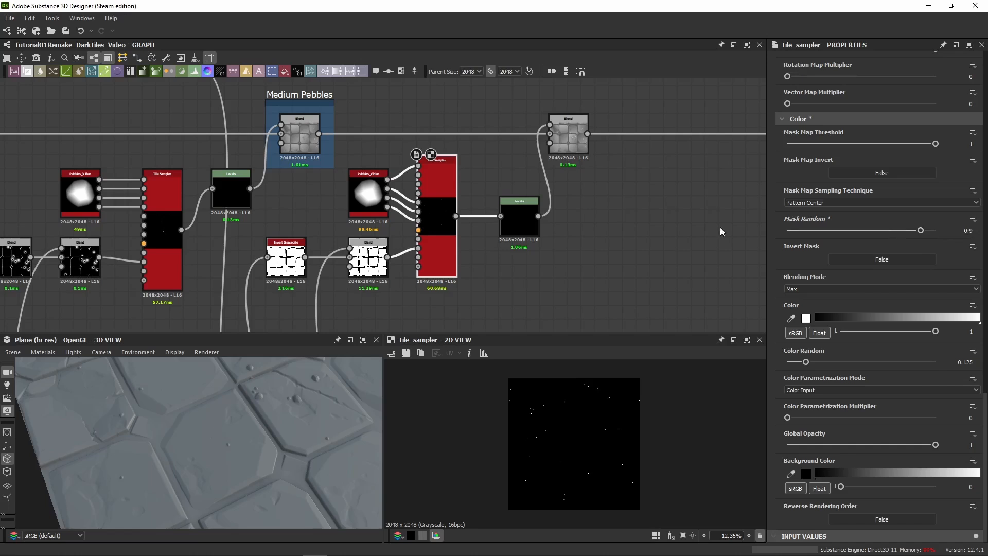
pyautogui.moveTo(255, 434); pyautogui.dragTo(207, 420)
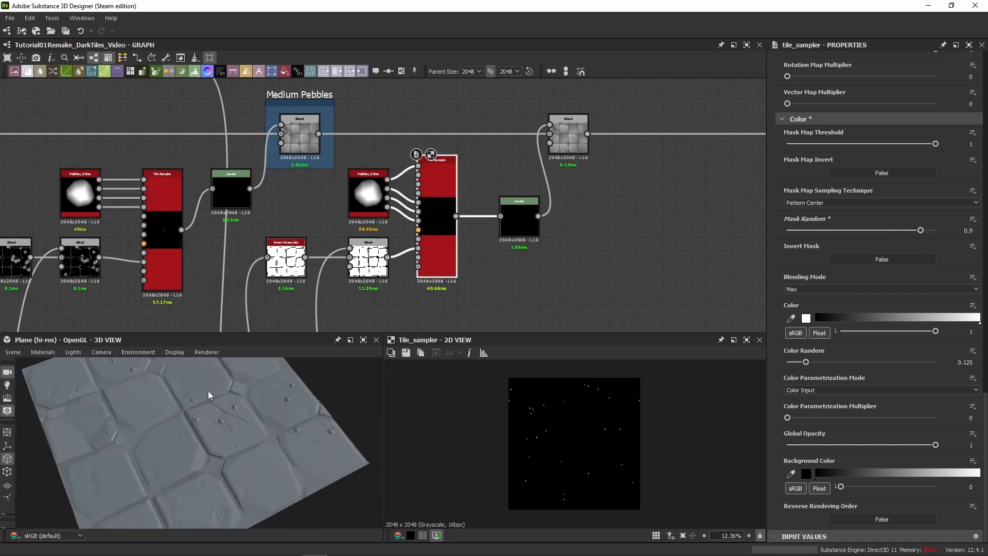
pyautogui.scroll(4, 163, 406)
pyautogui.moveTo(164, 405); pyautogui.dragTo(200, 437, button='middle')
pyautogui.scroll(5, 202, 443)
pyautogui.moveTo(201, 441); pyautogui.dragTo(160, 442)
# Preview the combined mask Blend, and trace the graph back to the blurred tile mask chain feeding the Large Pebbles Tile Sampler.
pyautogui.click(368, 257)
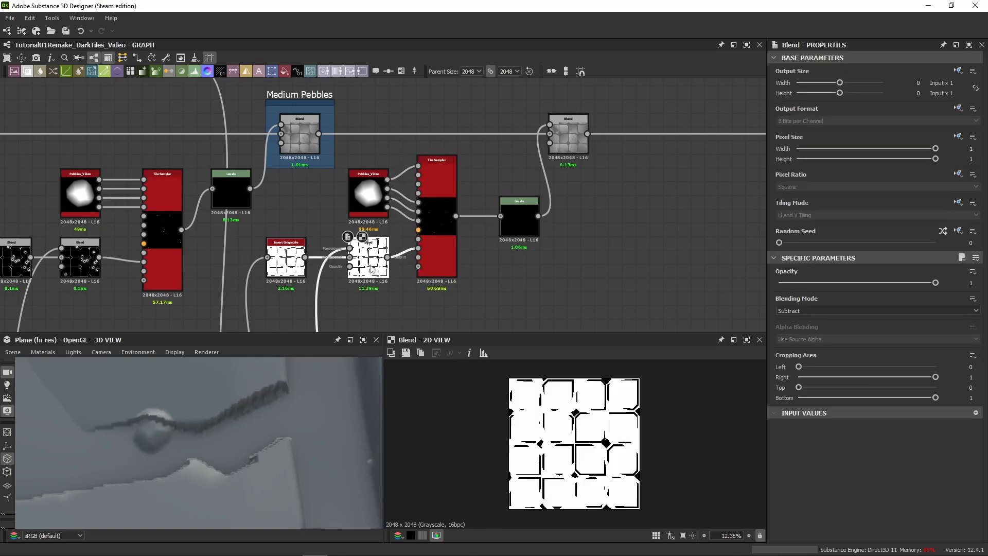
pyautogui.scroll(3, 285, 245)
pyautogui.moveTo(154, 220); pyautogui.dragTo(607, 262, button='middle')
pyautogui.scroll(-3, 301, 252)
pyautogui.moveTo(301, 253); pyautogui.dragTo(535, 234, button='middle')
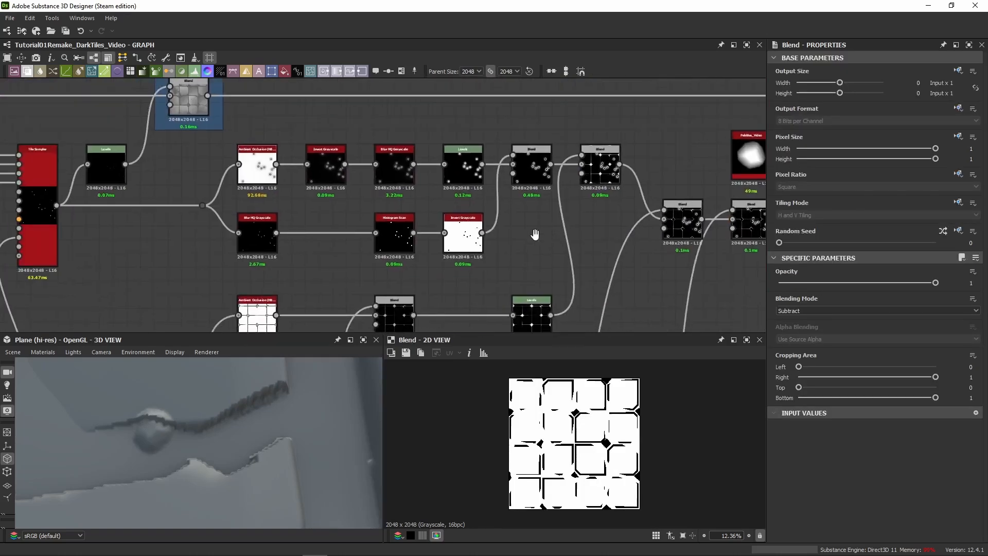
pyautogui.moveTo(260, 262); pyautogui.dragTo(675, 246, button='middle')
pyautogui.moveTo(128, 242); pyautogui.dragTo(262, 205, button='middle')
pyautogui.moveTo(631, 236); pyautogui.dragTo(199, 203, button='middle')
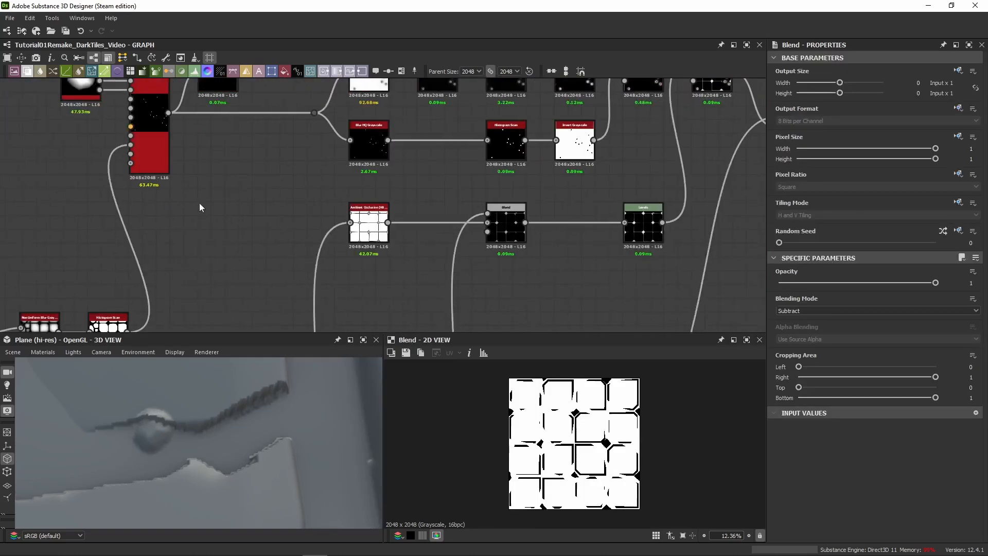
pyautogui.moveTo(338, 205)
pyautogui.mouseDown(button='middle')
pyautogui.moveTo(229, 209)
pyautogui.moveTo(169, 270)
pyautogui.moveTo(540, 286)
pyautogui.moveTo(613, 304)
pyautogui.moveTo(615, 215)
pyautogui.mouseUp(button='middle')
pyautogui.scroll(-3, 499, 241)
pyautogui.moveTo(363, 277); pyautogui.dragTo(456, 193, button='middle')
pyautogui.scroll(3, 419, 219)
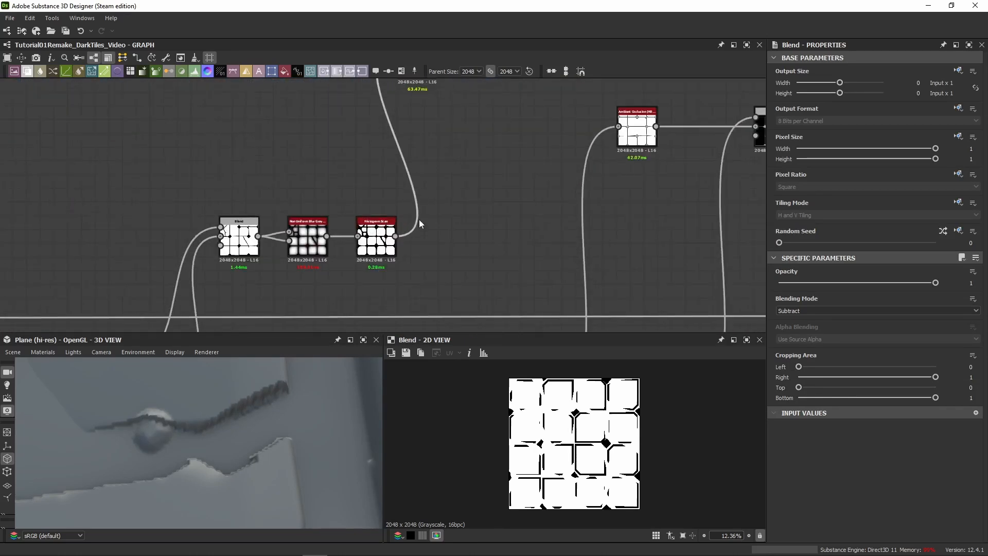
# Compare the Non Uniform Blur and Histogram Scan outputs of the Large Pebbles mask chain in 2D.
pyautogui.moveTo(419, 219); pyautogui.dragTo(247, 229)
pyautogui.moveTo(277, 177); pyautogui.dragTo(288, 245, button='middle')
pyautogui.moveTo(375, 274); pyautogui.dragTo(359, 153, button='middle')
pyautogui.doubleClick(365, 192)
pyautogui.scroll(3, 298, 186)
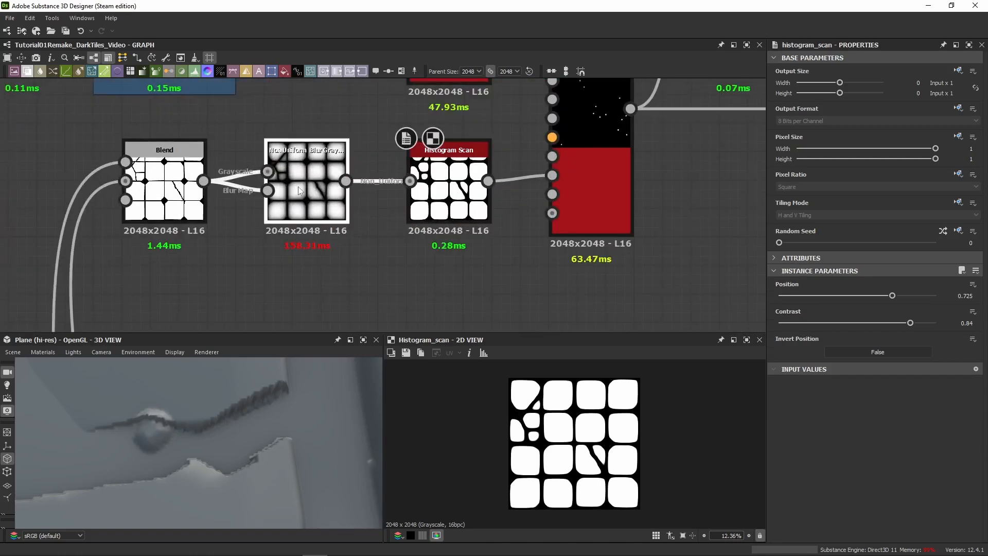
pyautogui.doubleClick(298, 186)
pyautogui.doubleClick(488, 207)
pyautogui.scroll(4, 573, 456)
pyautogui.scroll(-5, 480, 253)
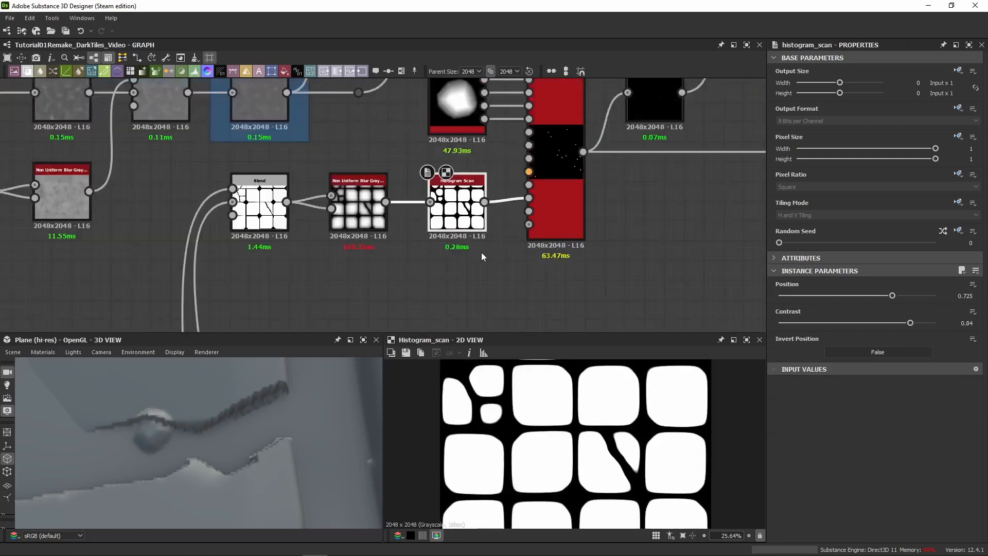
pyautogui.moveTo(540, 247); pyautogui.dragTo(211, 244, button='middle')
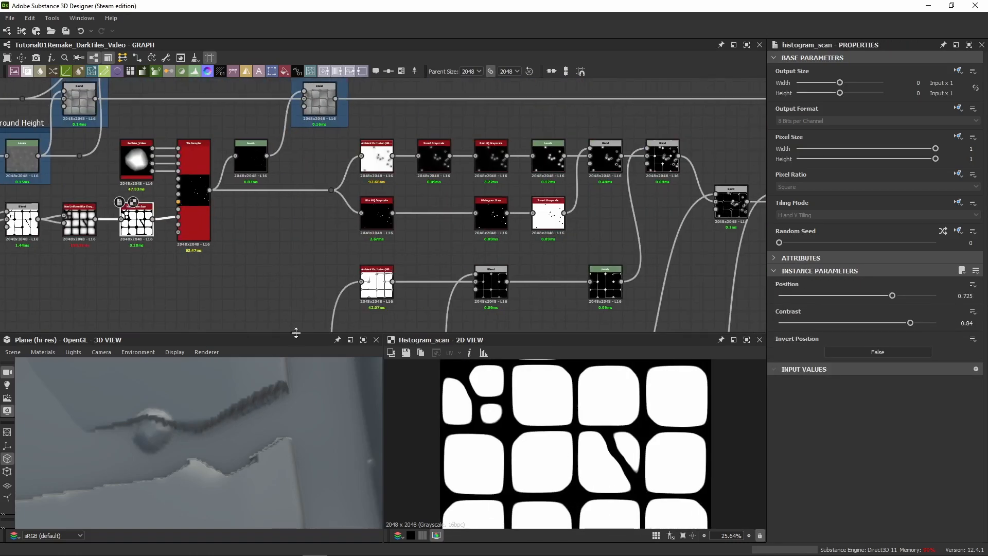
# Add a Non Uniform Blur Grayscale fed by the newest pebble mask's Invert Grayscale, using the same output as Blur Map.
pyautogui.moveTo(627, 218); pyautogui.dragTo(208, 213, button='middle')
pyautogui.moveTo(453, 209); pyautogui.dragTo(123, 204, button='middle')
pyautogui.scroll(3, 270, 222)
pyautogui.doubleClick(277, 188)
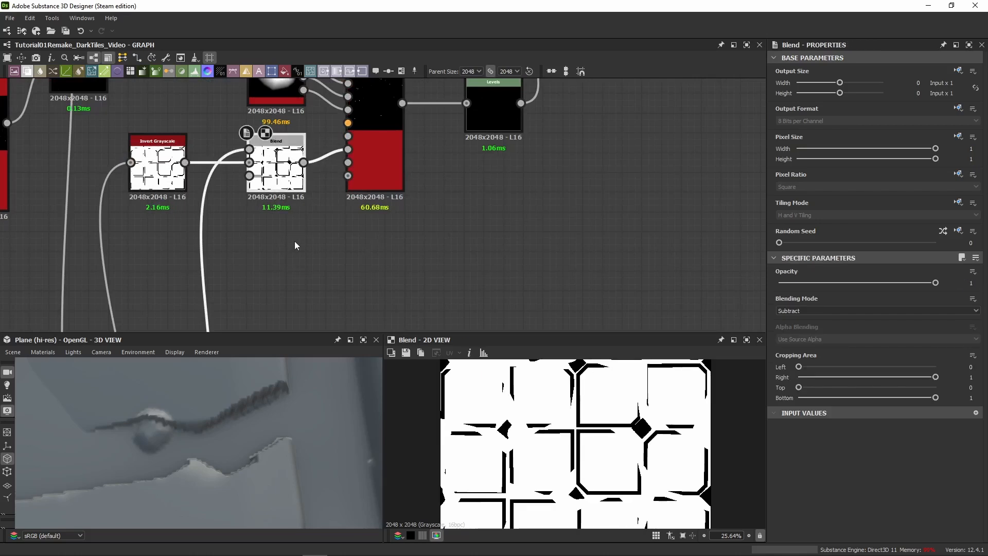
pyautogui.moveTo(213, 215); pyautogui.dragTo(454, 227, button='middle')
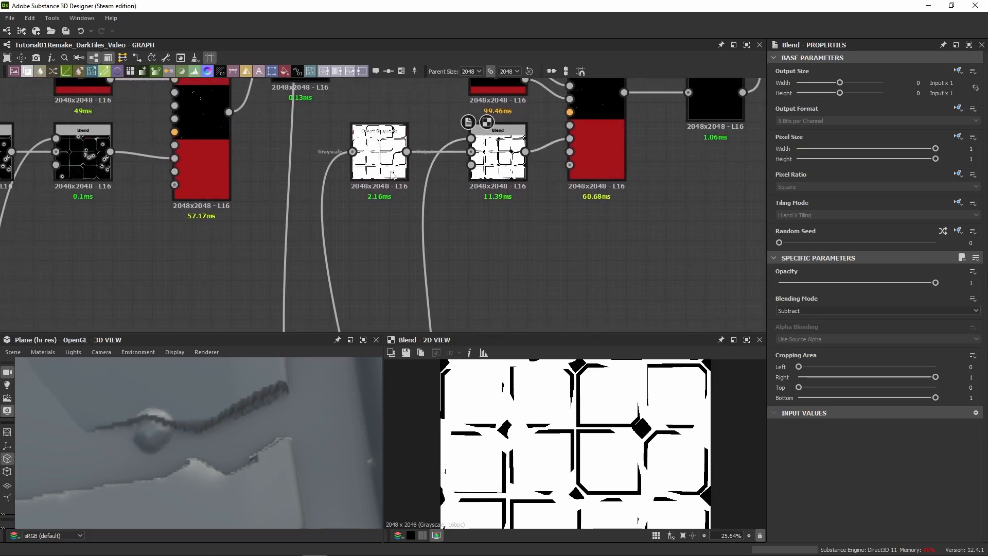
pyautogui.moveTo(395, 175); pyautogui.dragTo(359, 274)
pyautogui.write('blur')
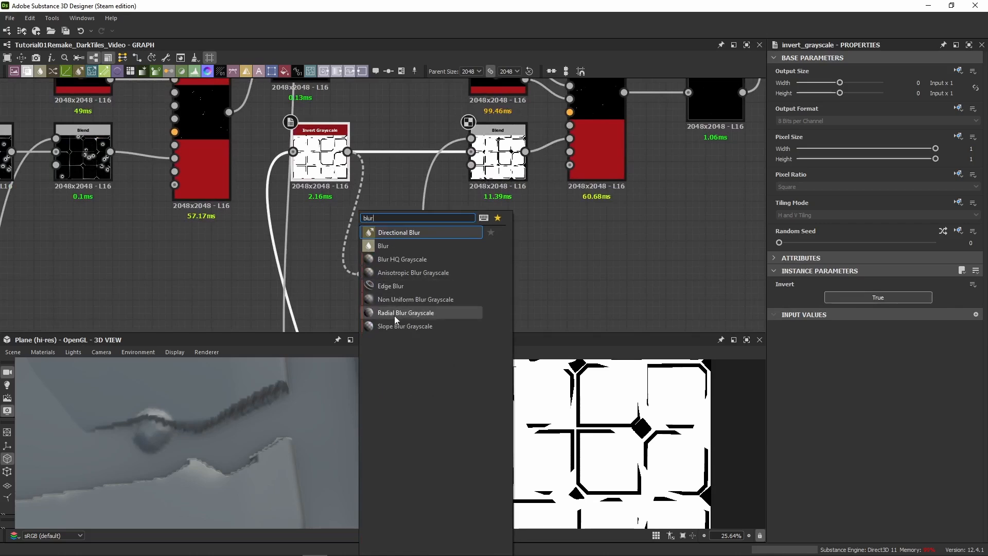
pyautogui.click(416, 299)
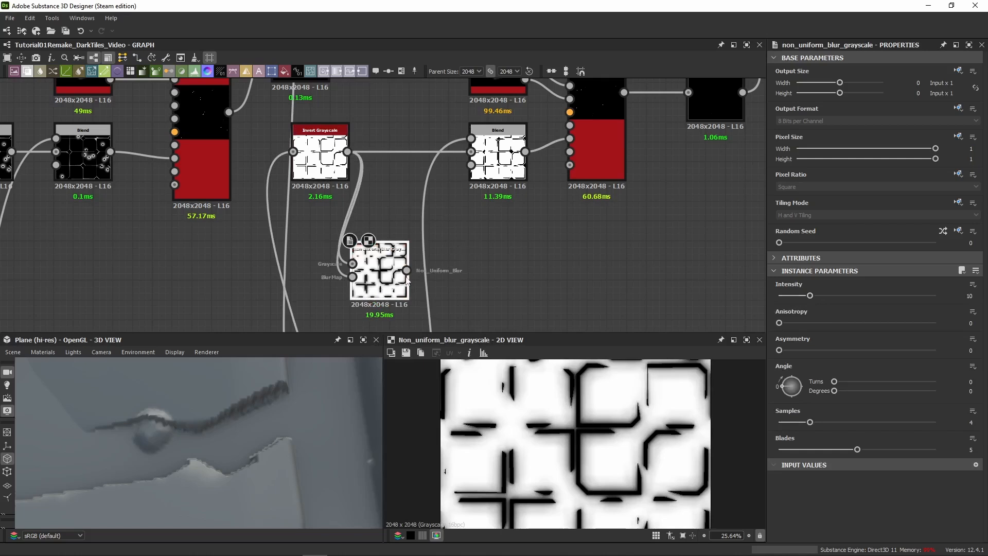
# Add a Histogram Scan after the new Non Uniform Blur, with Position 0.4 and Contrast 1.
pyautogui.moveTo(407, 270); pyautogui.dragTo(464, 269)
pyautogui.write('scan')
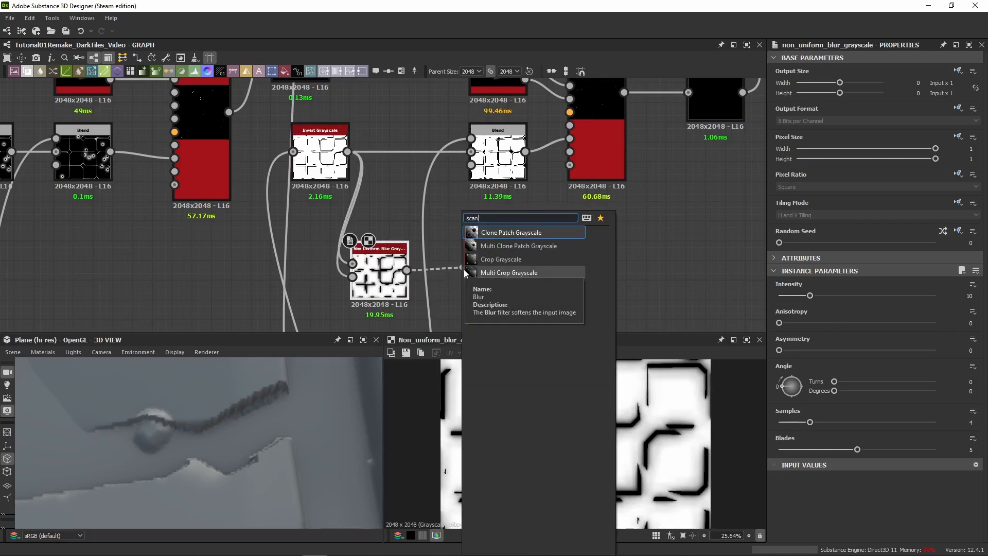
pyautogui.press('Return')
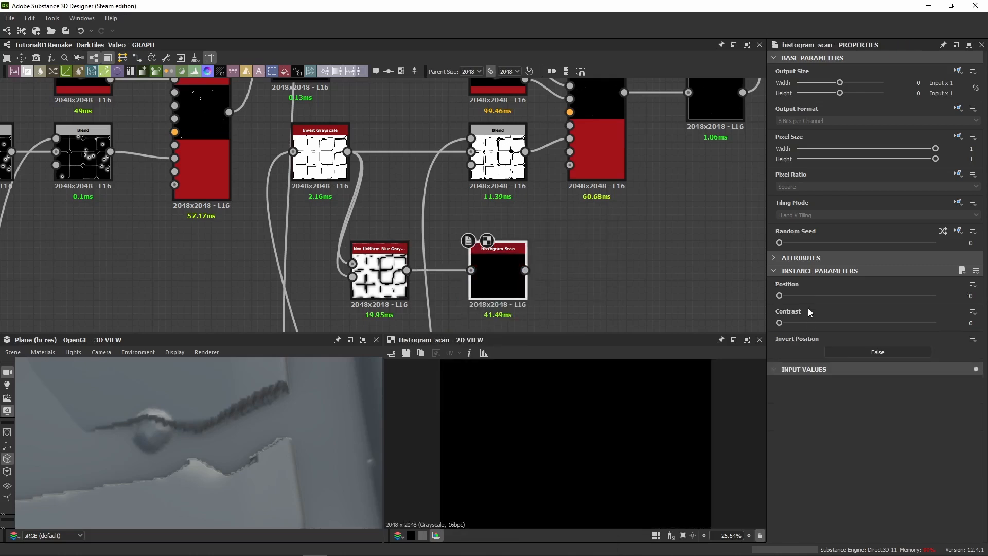
pyautogui.click(847, 295)
pyautogui.moveTo(843, 323); pyautogui.dragTo(776, 324)
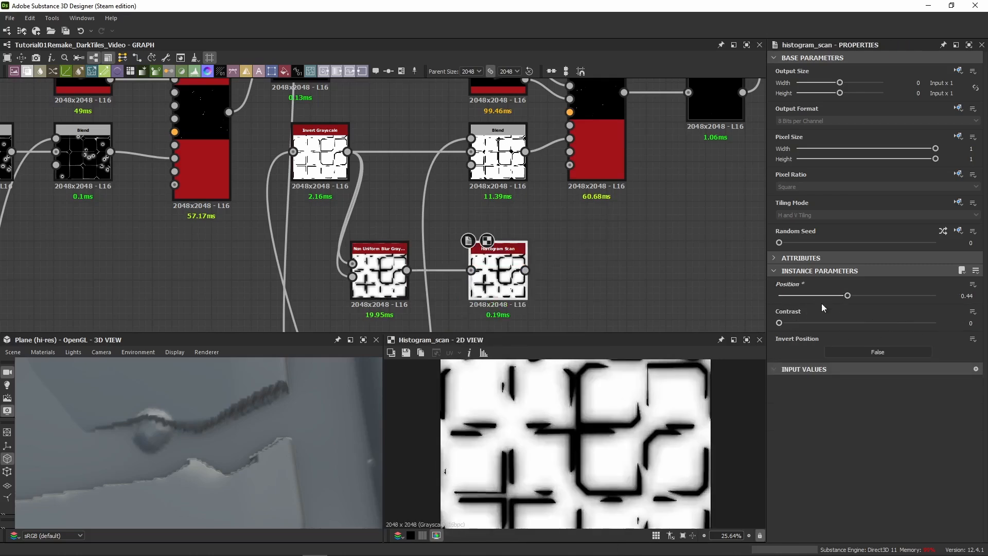
pyautogui.moveTo(850, 295)
pyautogui.mouseDown()
pyautogui.moveTo(819, 301)
pyautogui.moveTo(903, 309)
pyautogui.moveTo(863, 310)
pyautogui.mouseUp()
pyautogui.moveTo(788, 322); pyautogui.dragTo(939, 332)
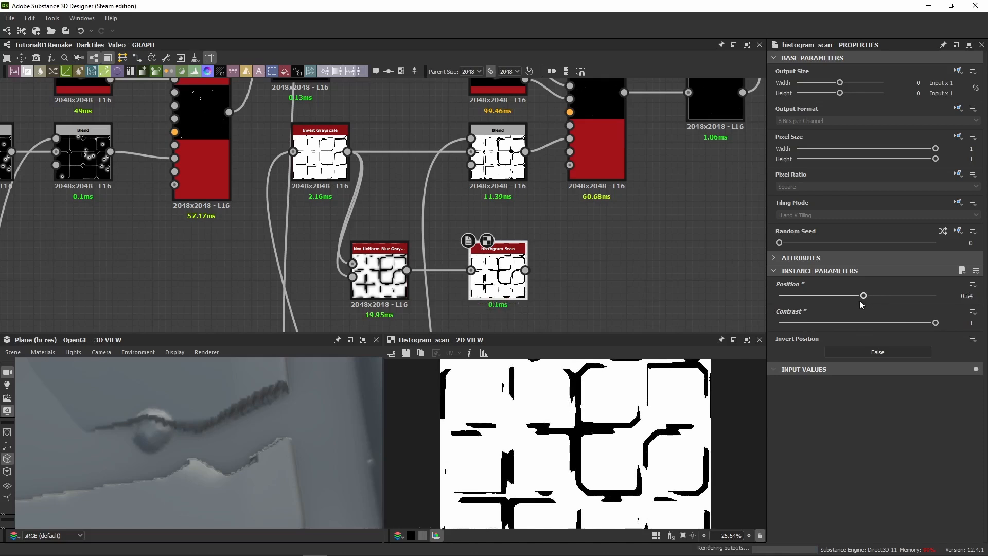
pyautogui.moveTo(859, 300); pyautogui.dragTo(841, 313)
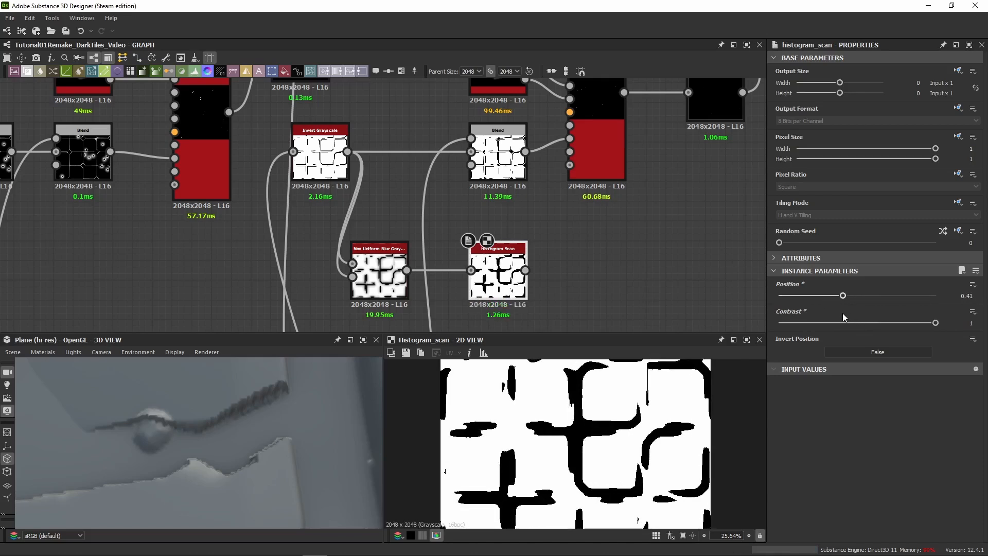
pyautogui.click(969, 296)
# Feed the Histogram Scan into the Subtract Blend in place of Invert Grayscale, and preview the combined mask in 2D.
pyautogui.moveTo(496, 278); pyautogui.dragTo(471, 165)
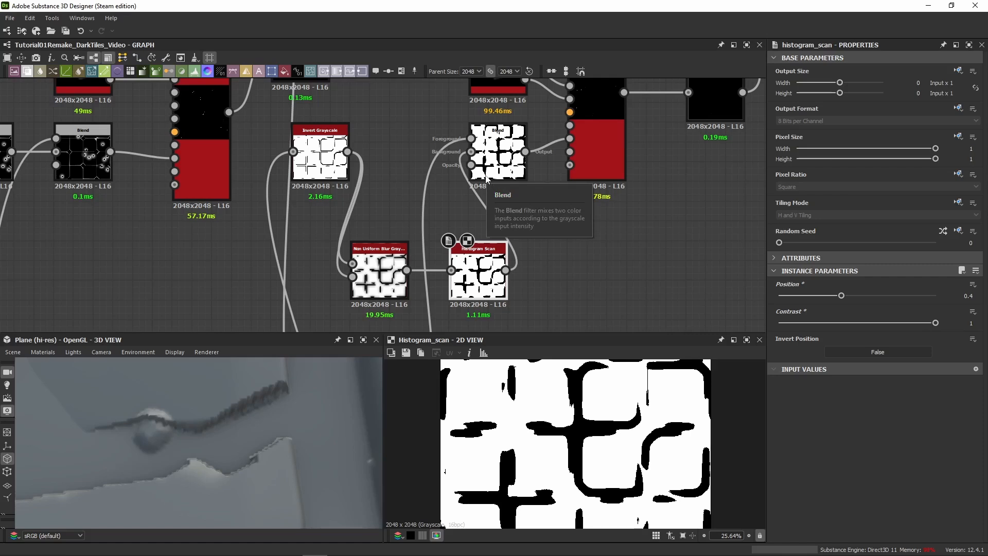
pyautogui.click(510, 165)
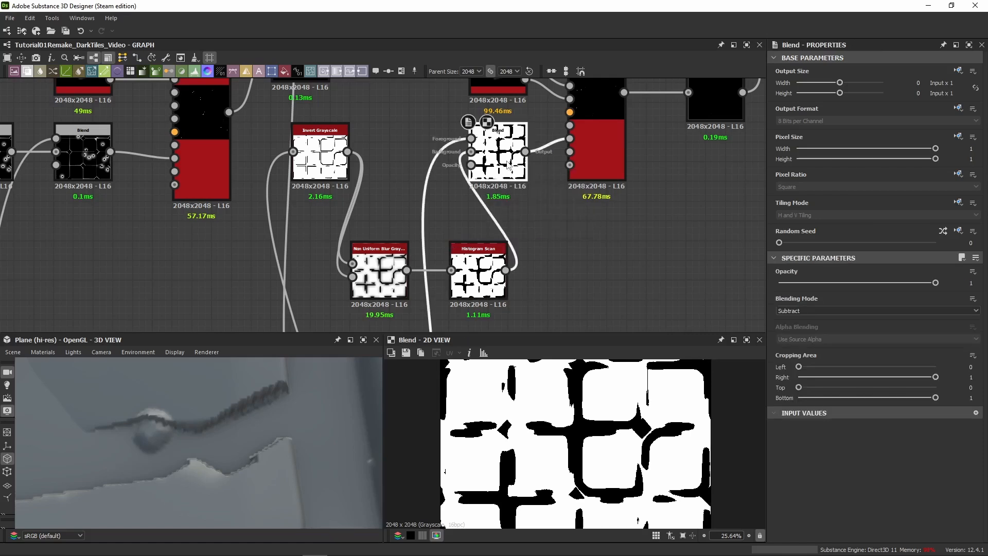
pyautogui.moveTo(239, 437); pyautogui.dragTo(162, 447)
pyautogui.scroll(-5, 526, 429)
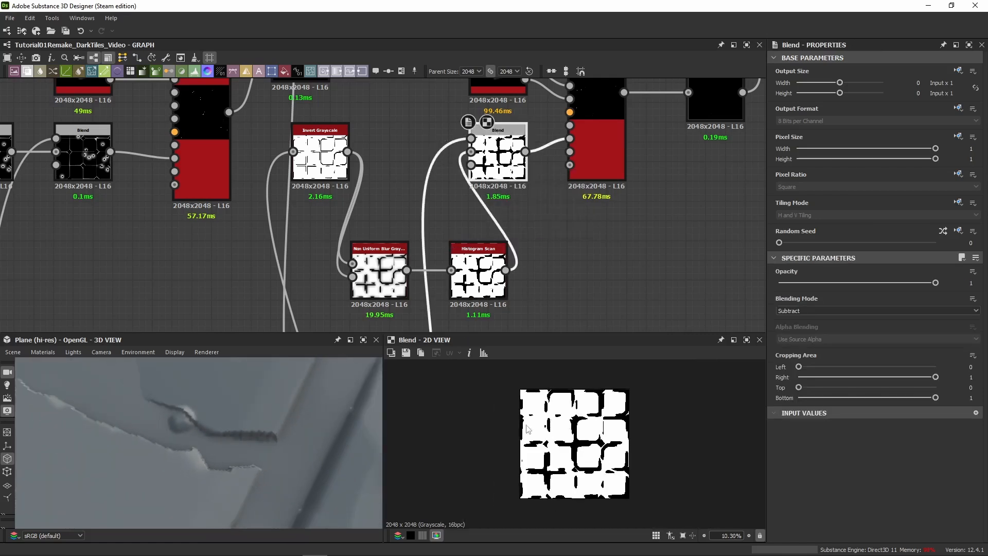
pyautogui.scroll(3, 528, 429)
# Move the Non Uniform Blur and Histogram Scan nodes closer to the mask Blend, and compare the chain's outputs in 2D.
pyautogui.click(469, 260)
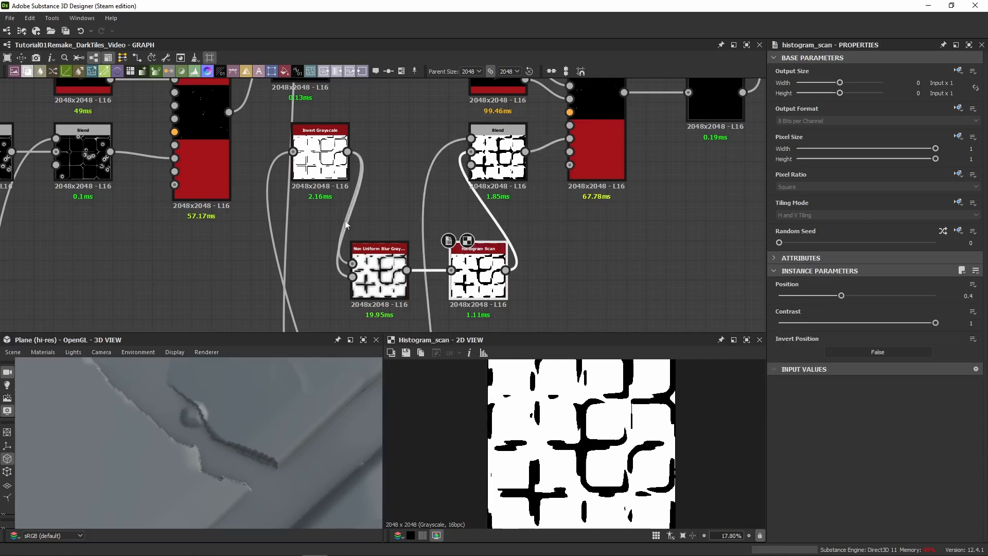
pyautogui.click(324, 164)
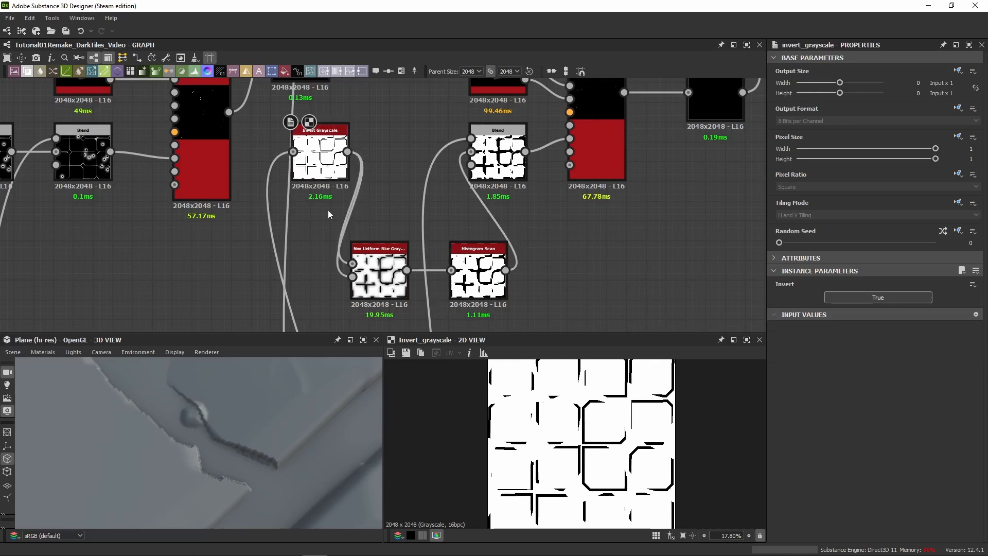
pyautogui.moveTo(533, 307); pyautogui.dragTo(383, 236)
pyautogui.moveTo(389, 291); pyautogui.dragTo(396, 269)
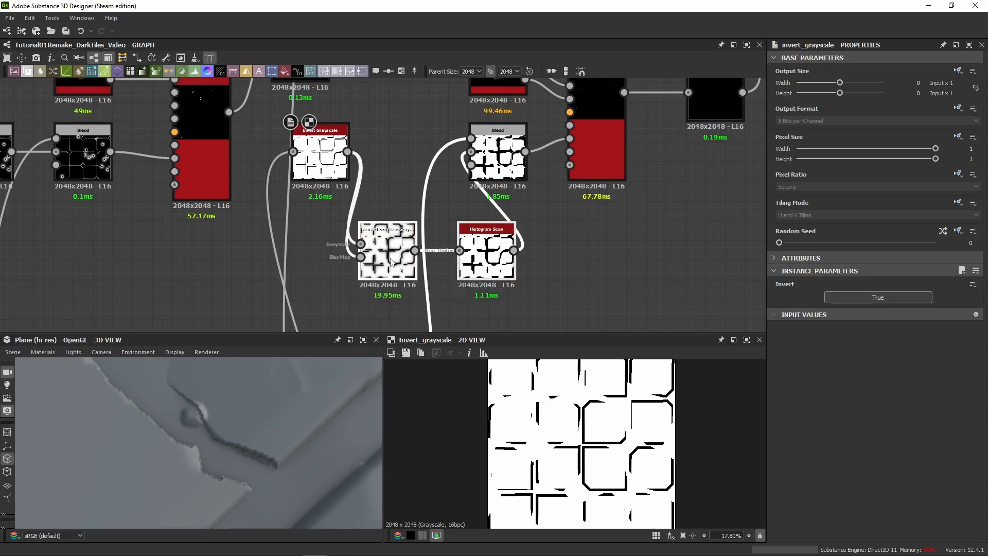
pyautogui.doubleClick(384, 244)
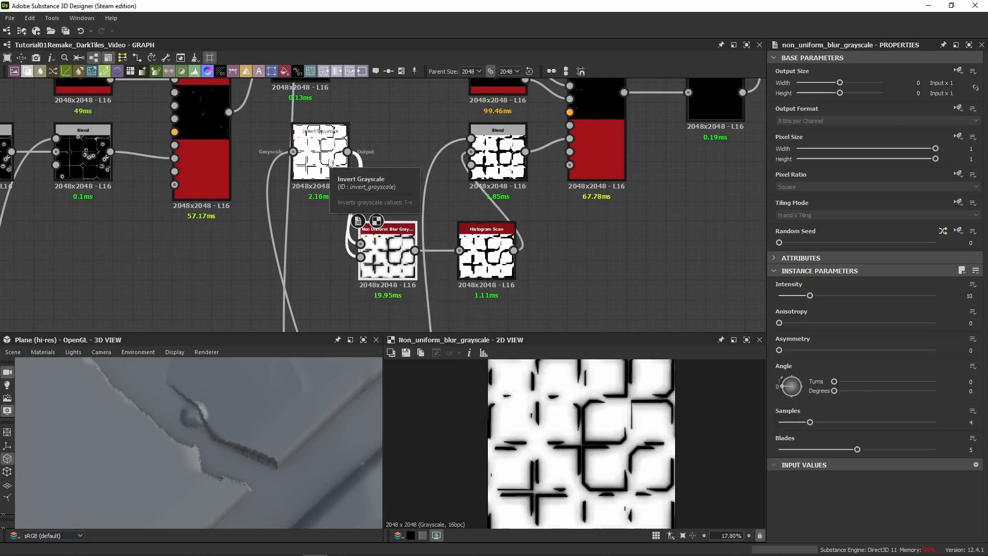
pyautogui.doubleClick(330, 162)
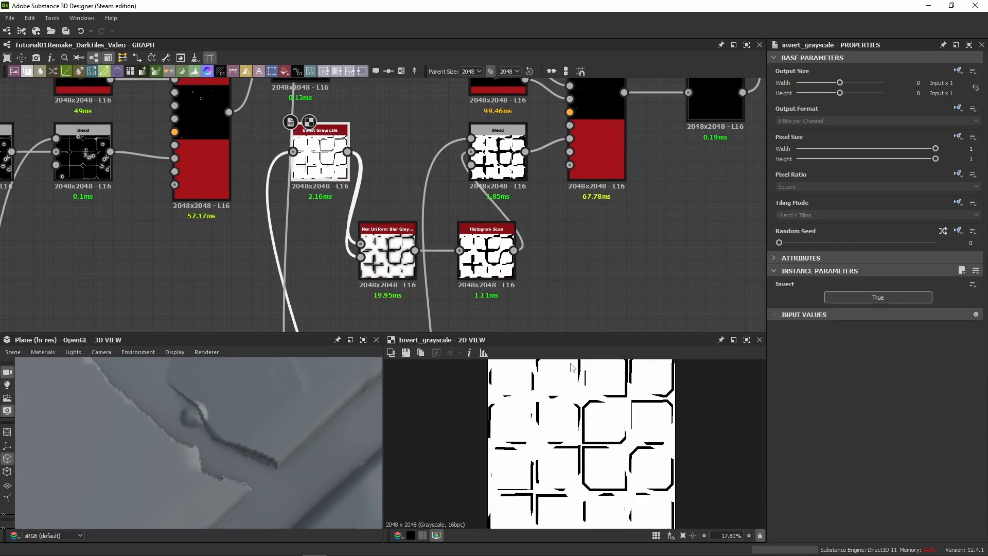
# Switch the 3D view to the Top camera and compare a cracked tile with the inverted edge mask.
pyautogui.click(101, 352)
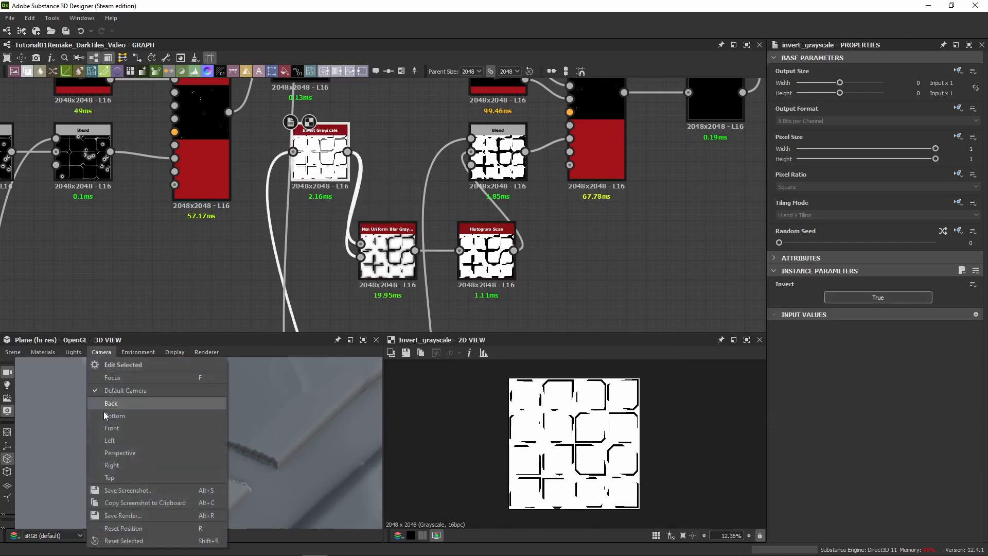
pyautogui.click(118, 480)
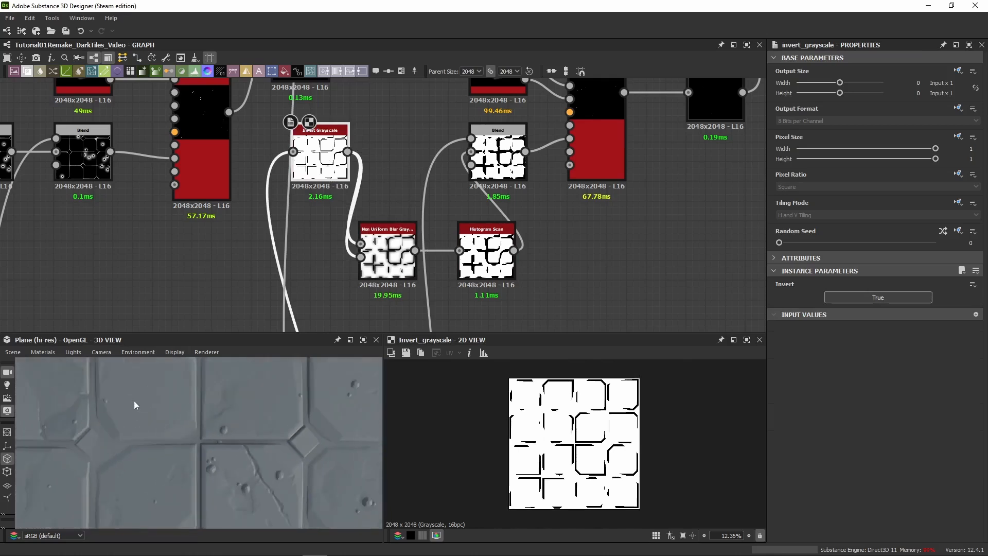
pyautogui.scroll(5, 181, 434)
pyautogui.moveTo(156, 417); pyautogui.dragTo(243, 453, button='middle')
pyautogui.scroll(2, 243, 454)
pyautogui.scroll(4, 547, 435)
pyautogui.scroll(7, 535, 443)
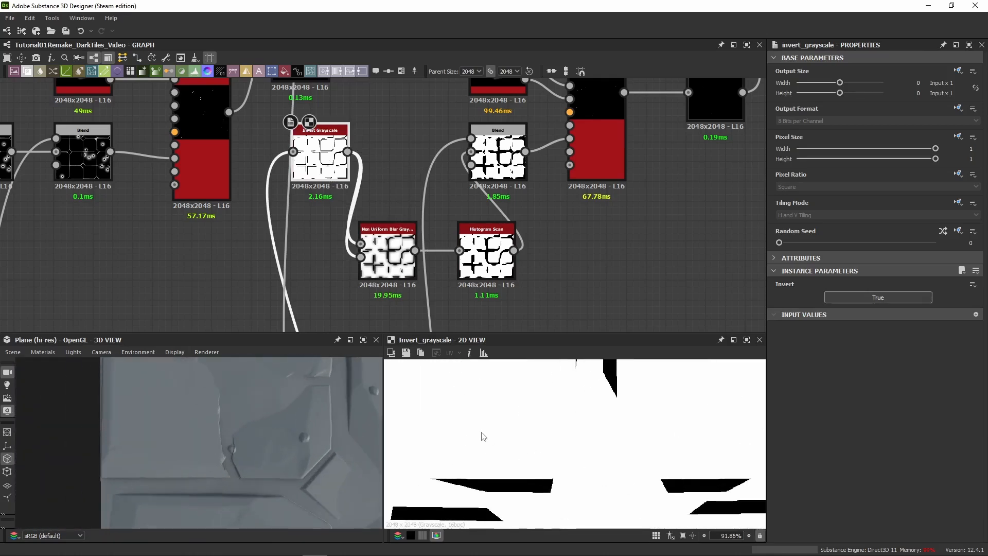
pyautogui.scroll(-6, 484, 436)
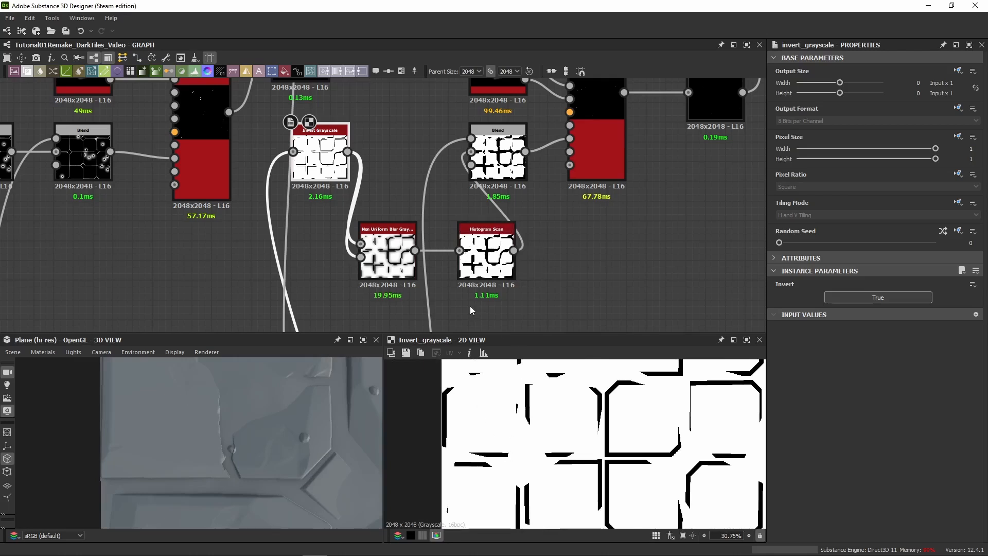
# Preview the mask lines running below the graph, including the edge, tile and crack masks, to find the crack mask.
pyautogui.scroll(-5, 464, 301)
pyautogui.scroll(4, 356, 208)
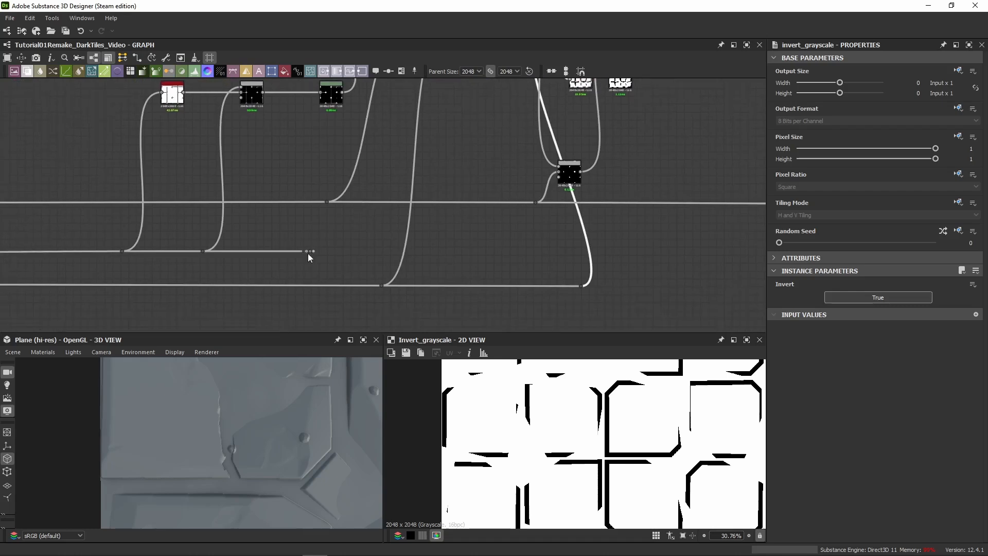
pyautogui.doubleClick(381, 285)
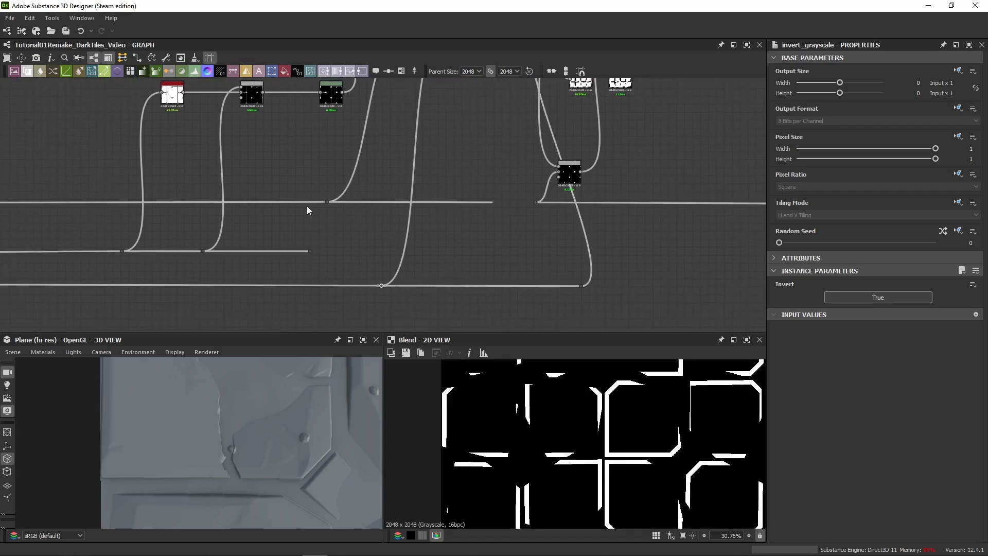
pyautogui.doubleClick(311, 252)
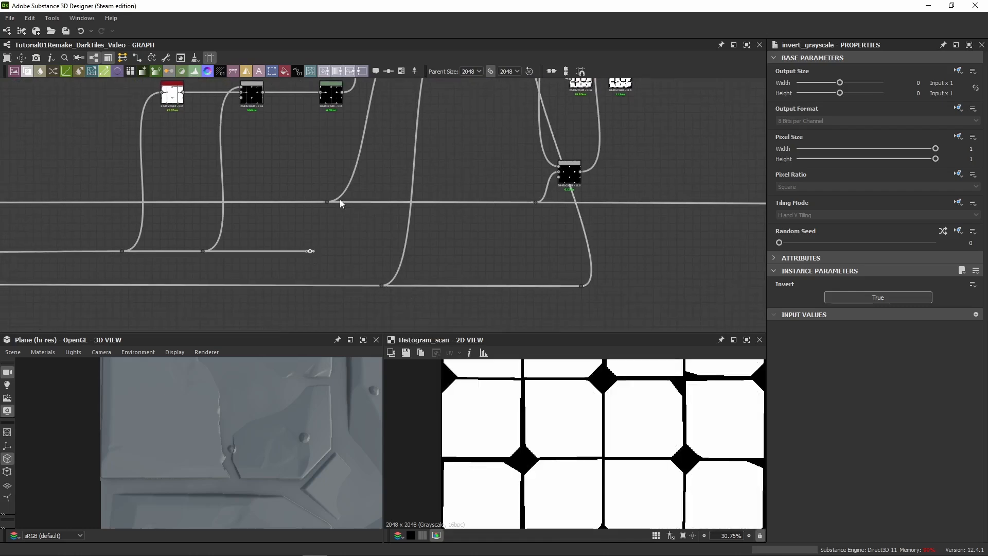
pyautogui.scroll(-3, 281, 240)
pyautogui.scroll(-7, 506, 404)
pyautogui.moveTo(115, 245); pyautogui.dragTo(396, 197, button='middle')
pyautogui.moveTo(223, 221); pyautogui.dragTo(440, 241, button='middle')
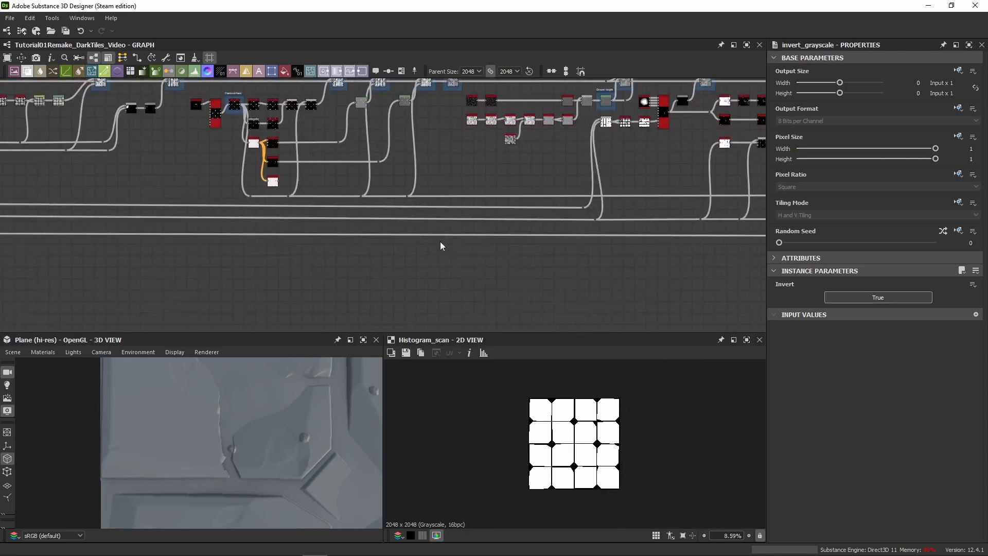
pyautogui.scroll(6, 457, 197)
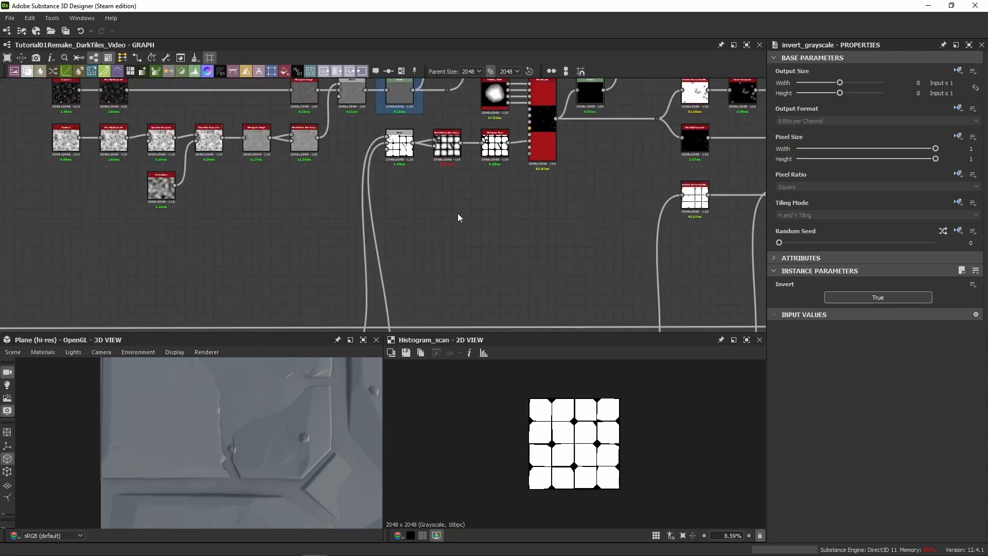
pyautogui.doubleClick(403, 221)
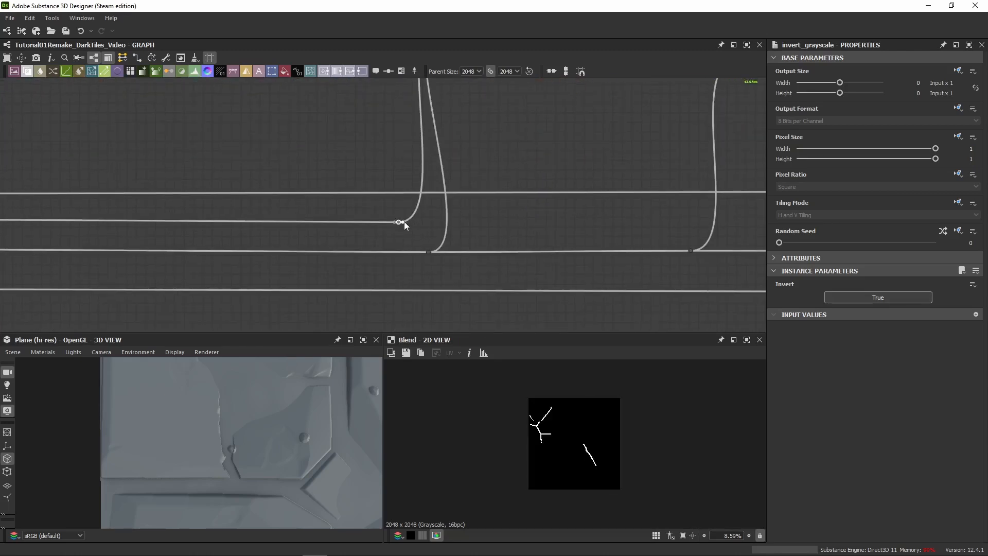
# Extend the crack mask line with a dot node placed below the newest pebble mask nodes.
pyautogui.click(405, 222)
pyautogui.moveTo(615, 216); pyautogui.dragTo(351, 234, button='middle')
pyautogui.moveTo(609, 249); pyautogui.dragTo(439, 264, button='middle')
pyautogui.keyDown('alt'); pyautogui.click(449, 287); pyautogui.keyUp('alt')
pyautogui.scroll(-3, 436, 203)
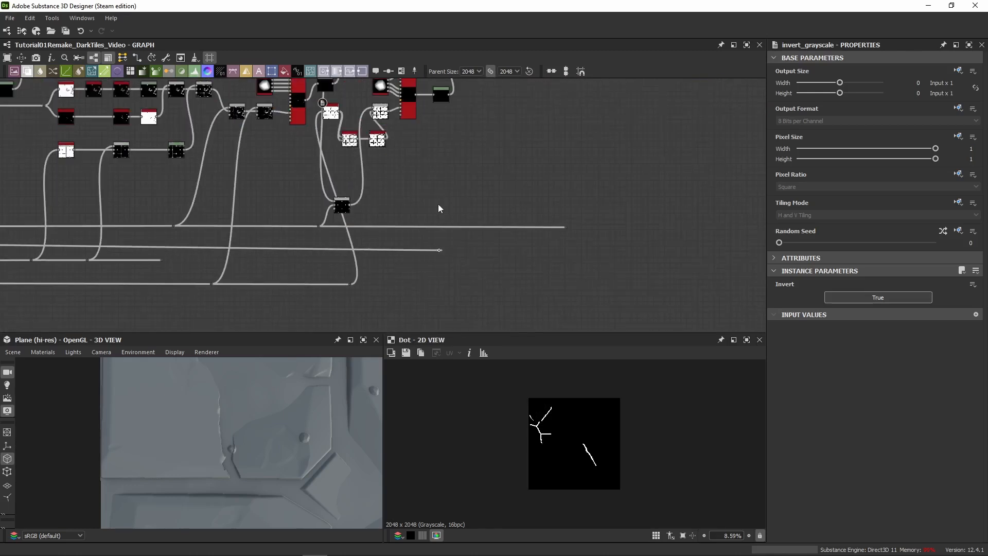
pyautogui.moveTo(437, 204); pyautogui.dragTo(476, 228, button='middle')
pyautogui.scroll(2, 481, 273)
pyautogui.moveTo(476, 257); pyautogui.dragTo(265, 263)
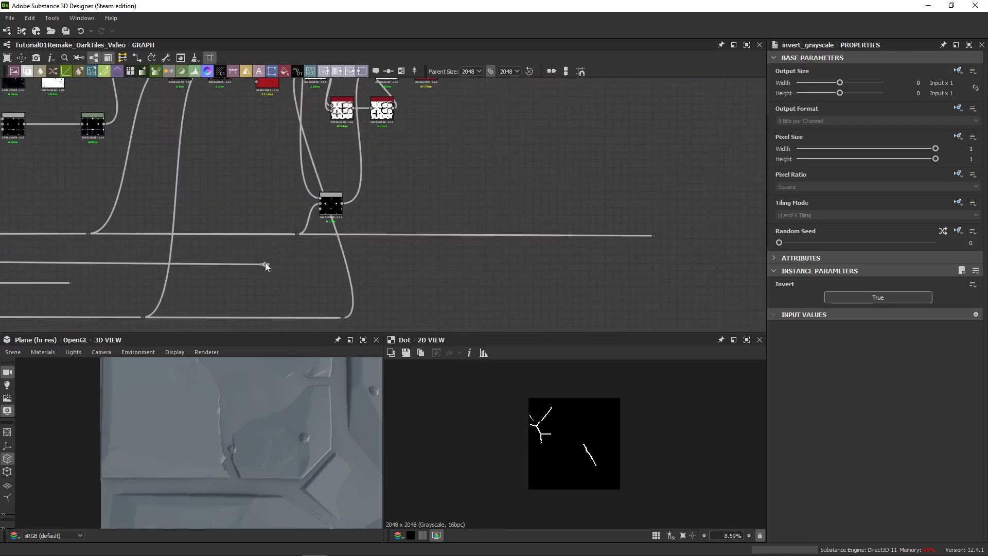
# Move the Invert Grayscale node away from the Non Uniform Blur to make room between them, and preview its output.
pyautogui.moveTo(304, 229); pyautogui.dragTo(462, 268, button='middle')
pyautogui.scroll(2, 463, 183)
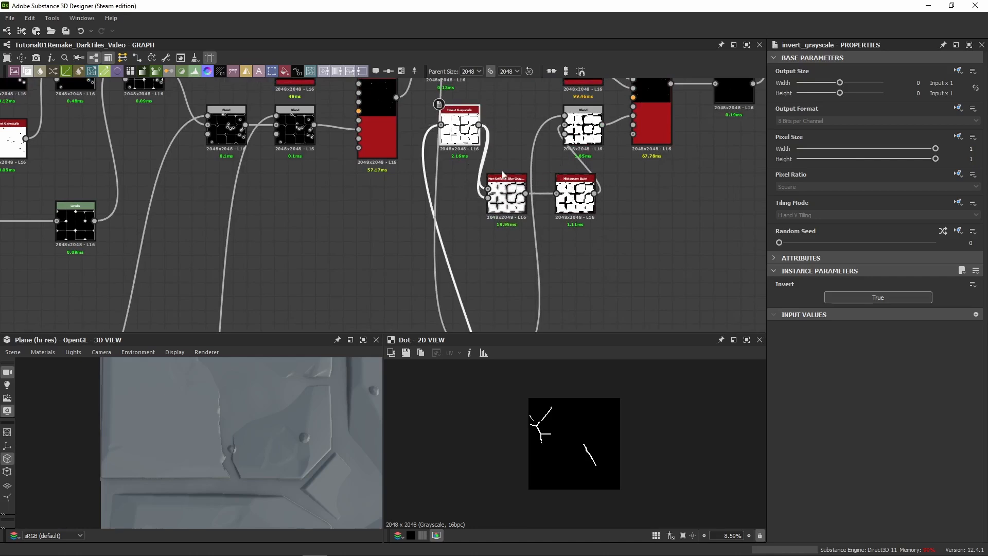
pyautogui.click(514, 194)
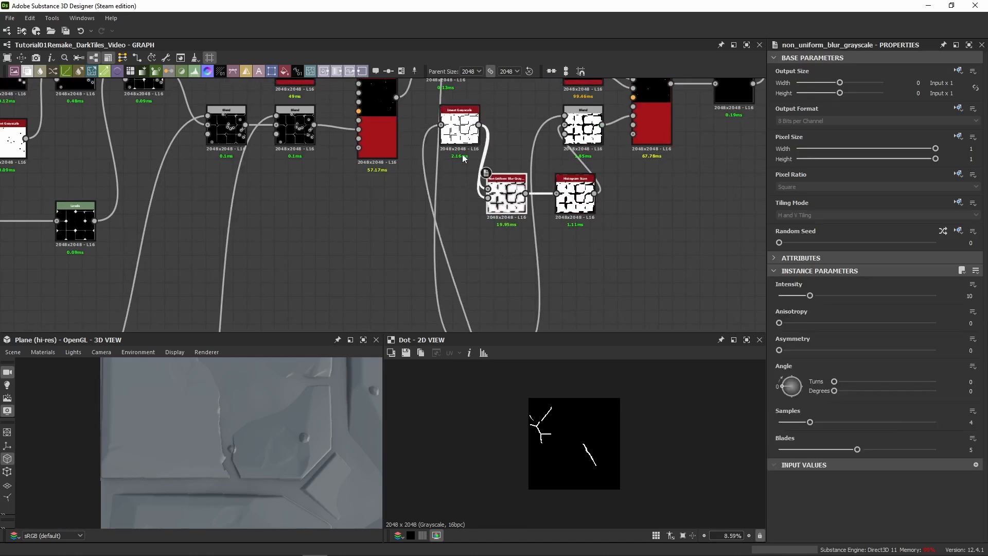
pyautogui.moveTo(461, 135); pyautogui.dragTo(358, 217)
pyautogui.scroll(-2, 363, 221)
pyautogui.moveTo(382, 246); pyautogui.dragTo(404, 195, button='middle')
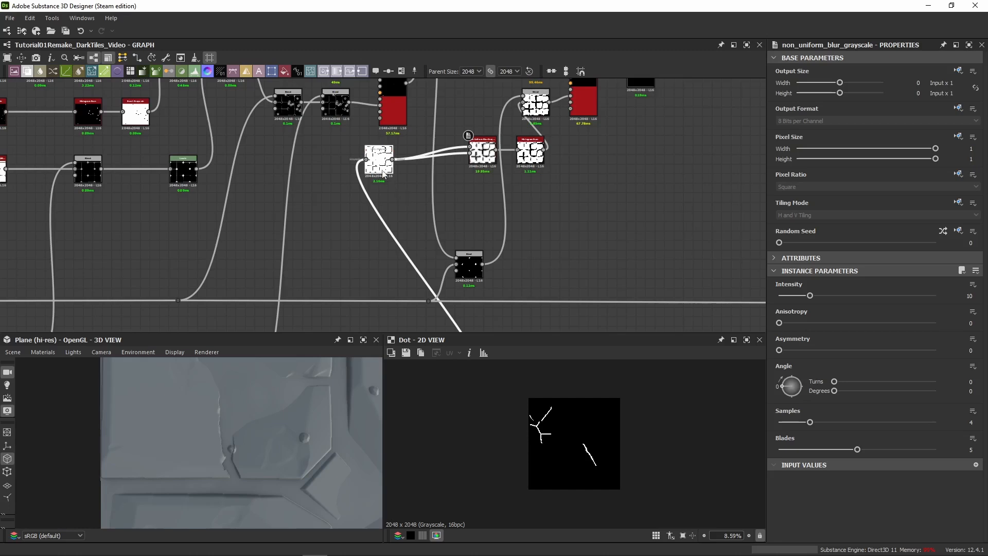
pyautogui.doubleClick(383, 174)
pyautogui.moveTo(378, 323); pyautogui.dragTo(424, 264, button='middle')
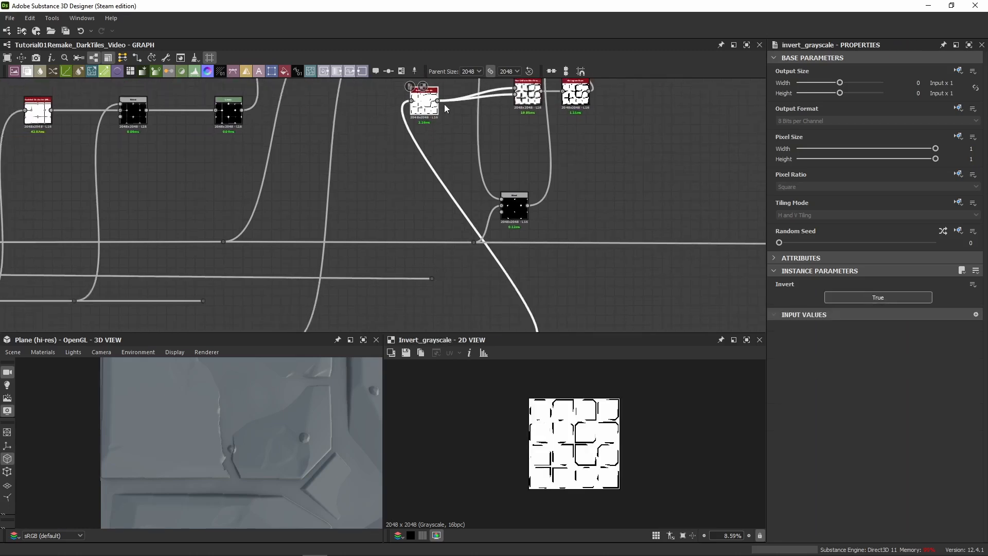
# Branch a new Blend node off the Invert Grayscale output.
pyautogui.moveTo(438, 101); pyautogui.dragTo(452, 150)
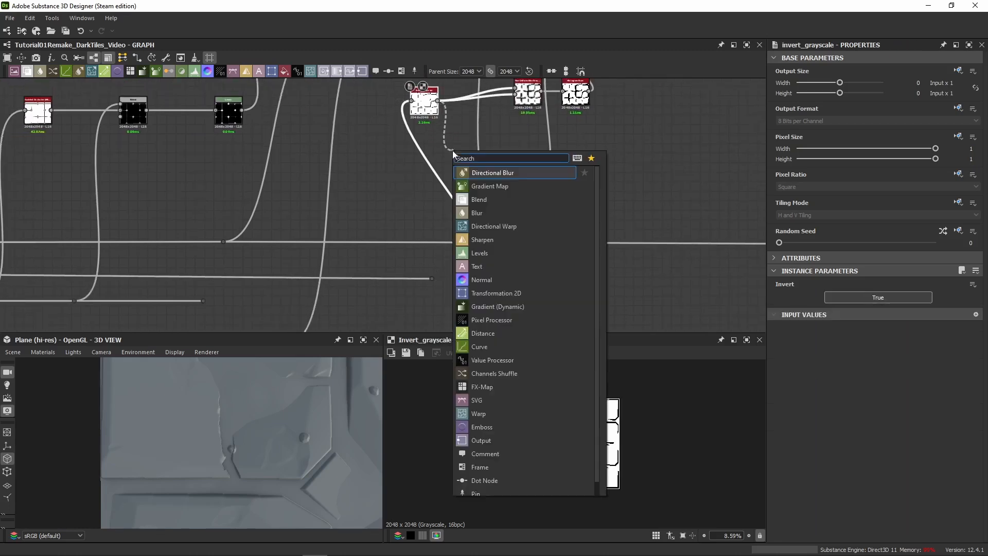
pyautogui.write('blend')
pyautogui.press('Return')
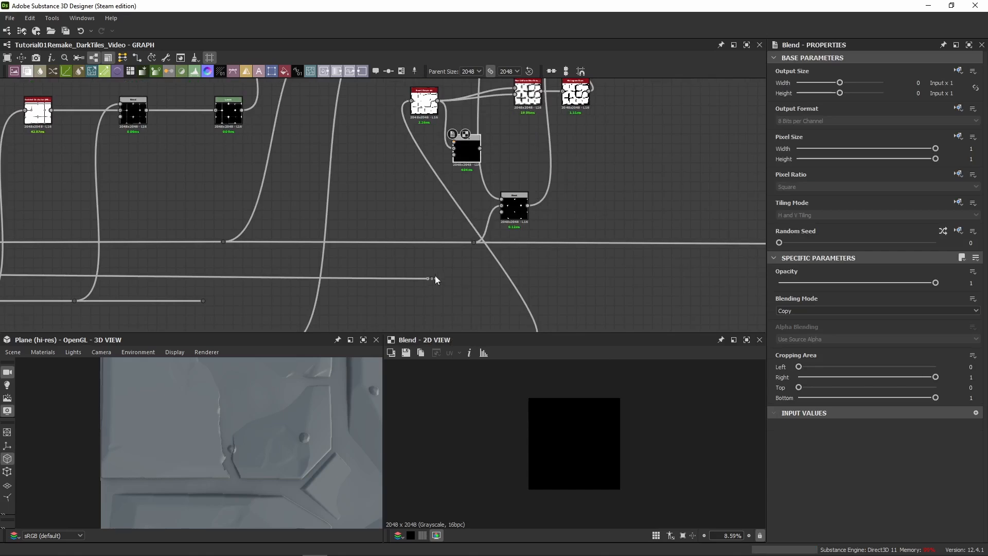
# Feed the crack mask line into the foreground of the new Blend and set its blending mode to Subtract.
pyautogui.moveTo(432, 278); pyautogui.dragTo(464, 154)
pyautogui.click(802, 315)
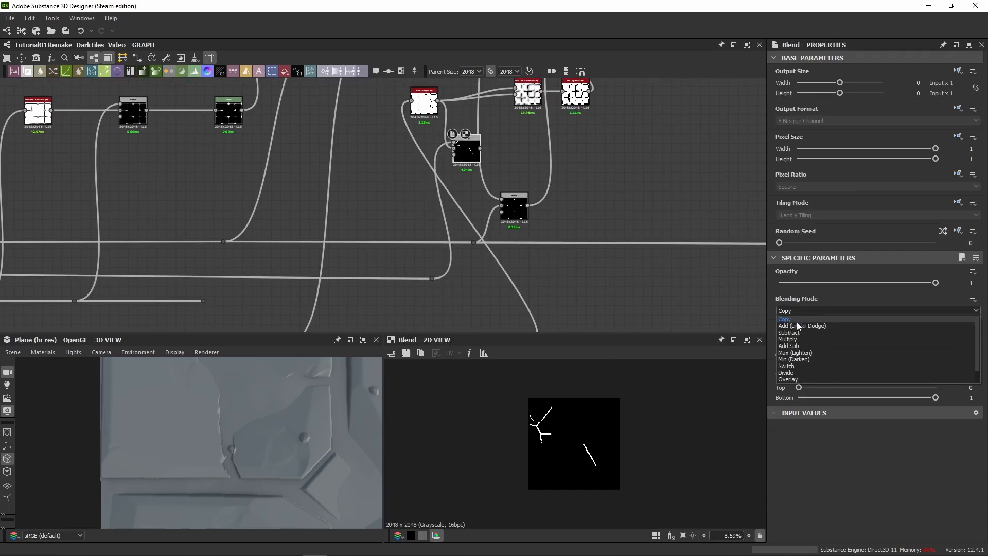
pyautogui.click(796, 335)
pyautogui.scroll(1, 501, 272)
pyautogui.scroll(4, 556, 441)
pyautogui.scroll(3, 506, 419)
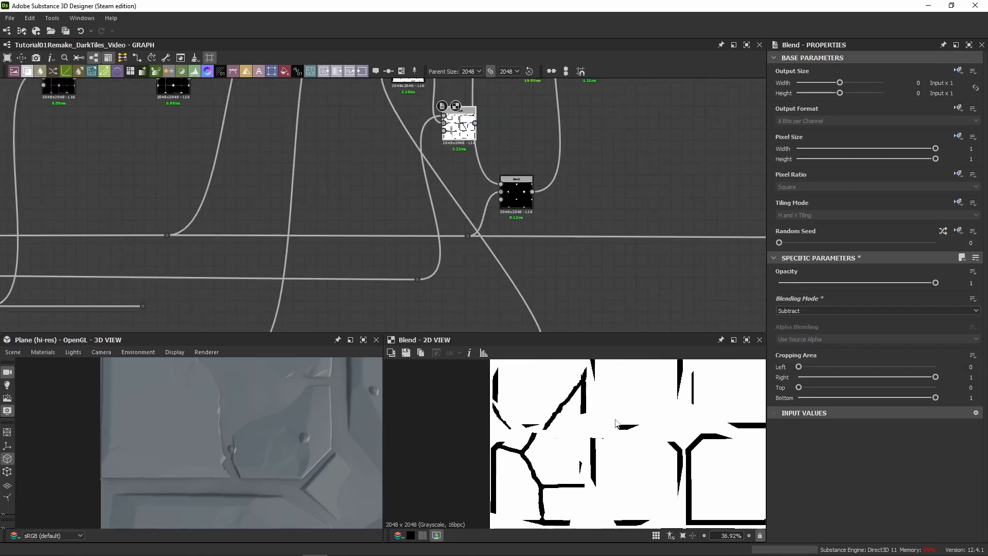
# Insert the Blend between the Invert Grayscale and Non Uniform Blur nodes, tidy their row, and preview the Histogram Scan.
pyautogui.moveTo(550, 106); pyautogui.dragTo(550, 226, button='middle')
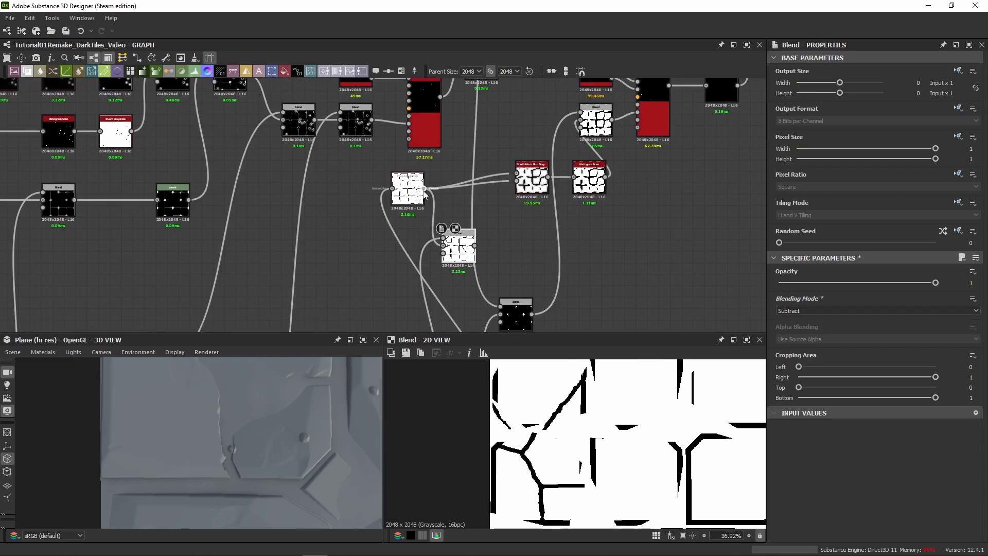
pyautogui.moveTo(462, 248); pyautogui.dragTo(425, 193)
pyautogui.moveTo(598, 195)
pyautogui.mouseDown()
pyautogui.moveTo(582, 194)
pyautogui.moveTo(591, 189)
pyautogui.mouseUp()
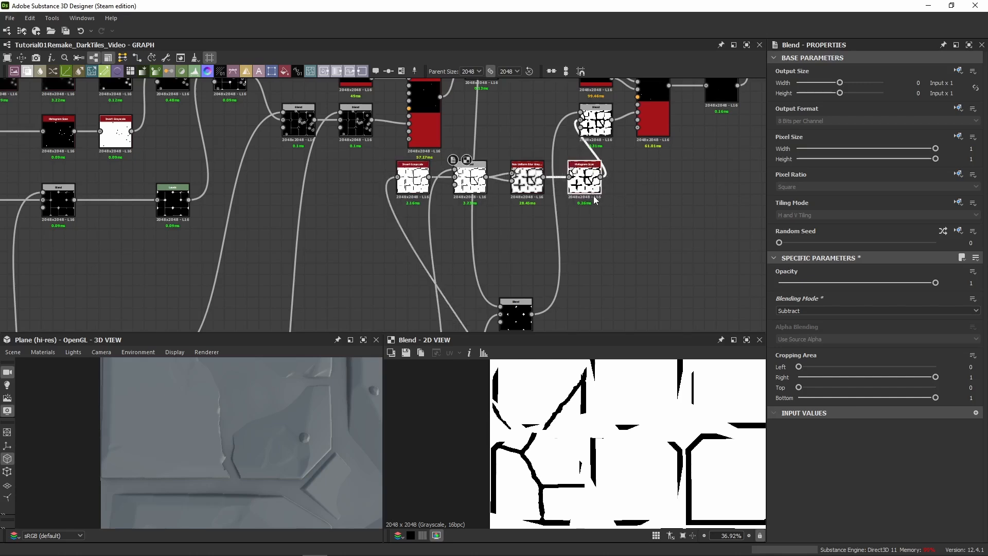
pyautogui.doubleClick(584, 183)
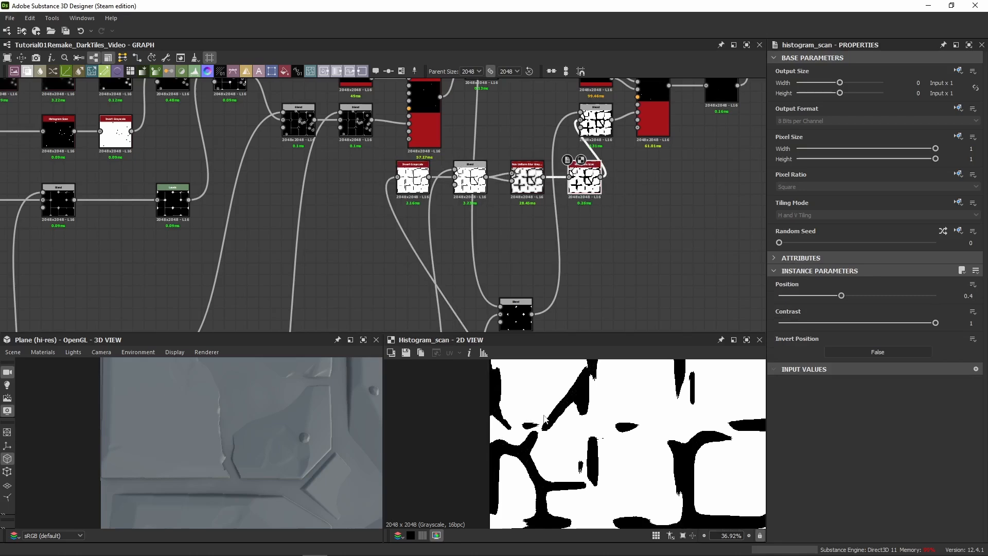
pyautogui.scroll(5, 269, 465)
# Move the new pebble nodes aside and line up the mask nodes in one row with the Blend feeding the Tile Sampler.
pyautogui.moveTo(639, 214); pyautogui.dragTo(540, 278, button='middle')
pyautogui.moveTo(589, 230); pyautogui.dragTo(521, 293, button='middle')
pyautogui.moveTo(646, 119); pyautogui.dragTo(493, 250)
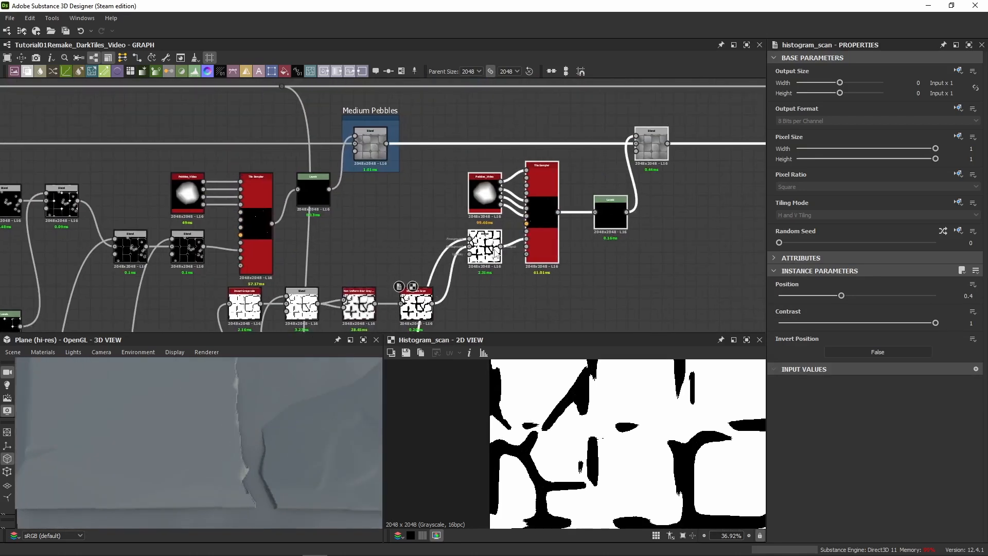
pyautogui.scroll(-3, 395, 277)
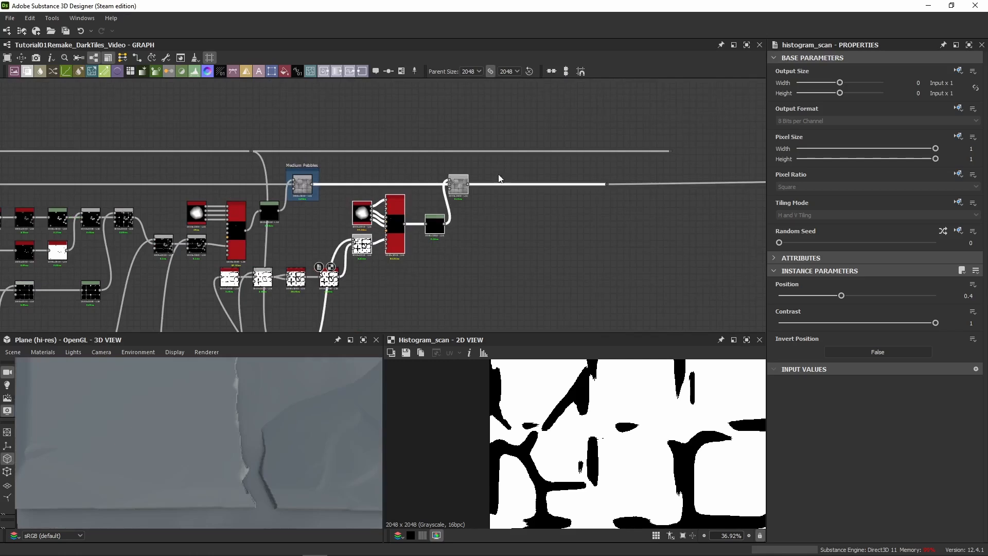
pyautogui.scroll(4, 288, 287)
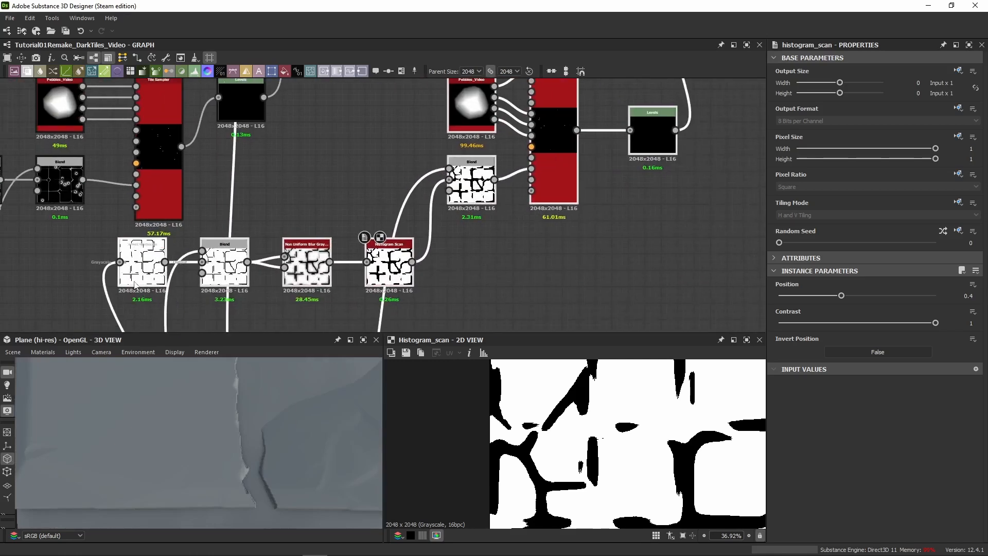
pyautogui.scroll(-3, 401, 149)
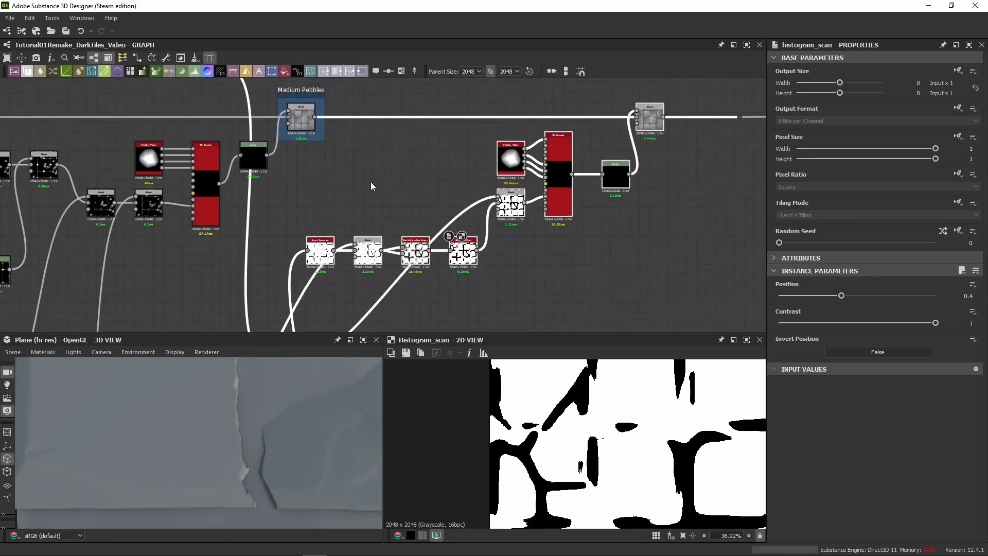
pyautogui.moveTo(482, 227); pyautogui.dragTo(369, 208)
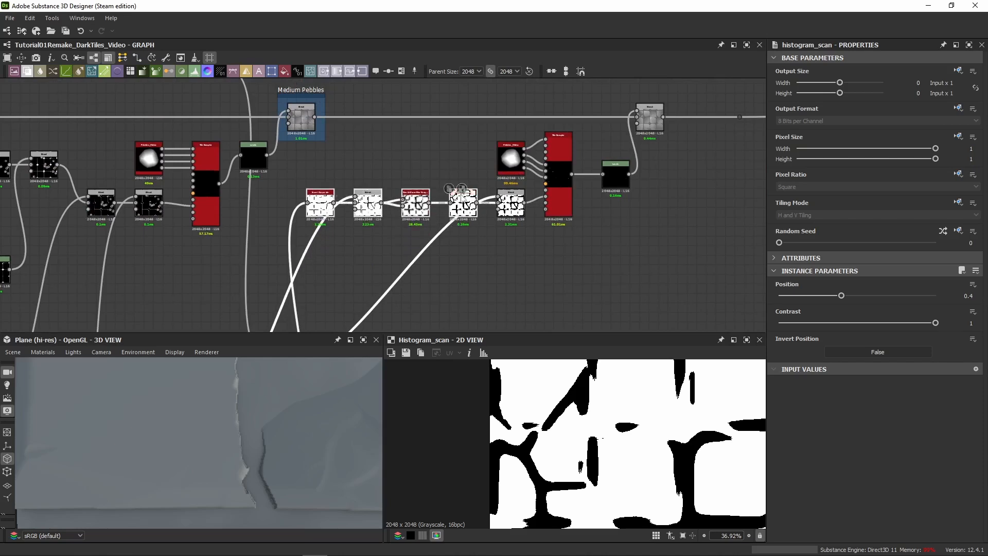
# Select the new pebble nodes together with their mask chain and shift them slightly closer to the Medium Pebbles nodes.
pyautogui.click(669, 138)
pyautogui.moveTo(706, 93); pyautogui.dragTo(419, 226)
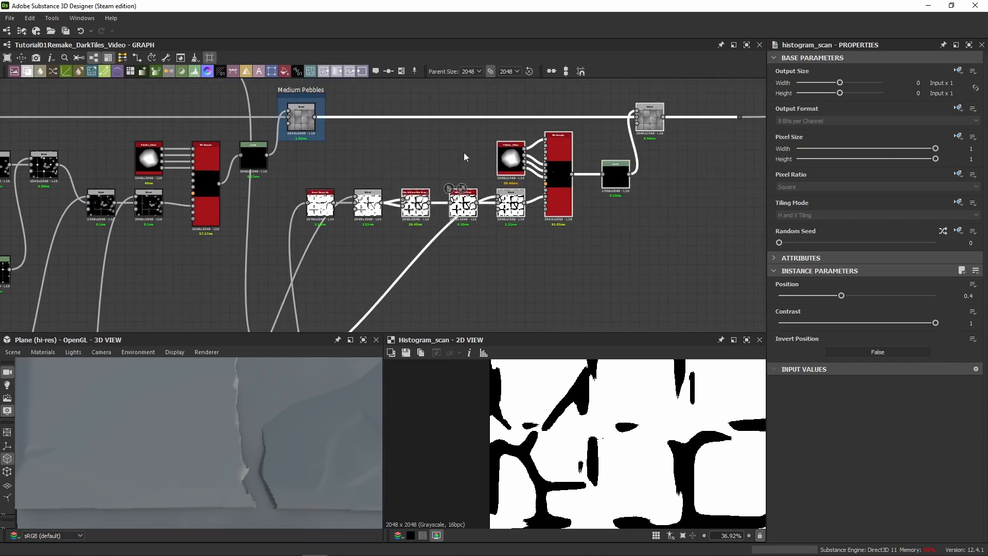
pyautogui.keyDown('shift'); pyautogui.moveTo(463, 153); pyautogui.dragTo(260, 227); pyautogui.keyUp('shift')
pyautogui.moveTo(319, 208); pyautogui.dragTo(300, 207)
pyautogui.click(278, 181)
pyautogui.moveTo(238, 163); pyautogui.dragTo(259, 165)
pyautogui.click(329, 162)
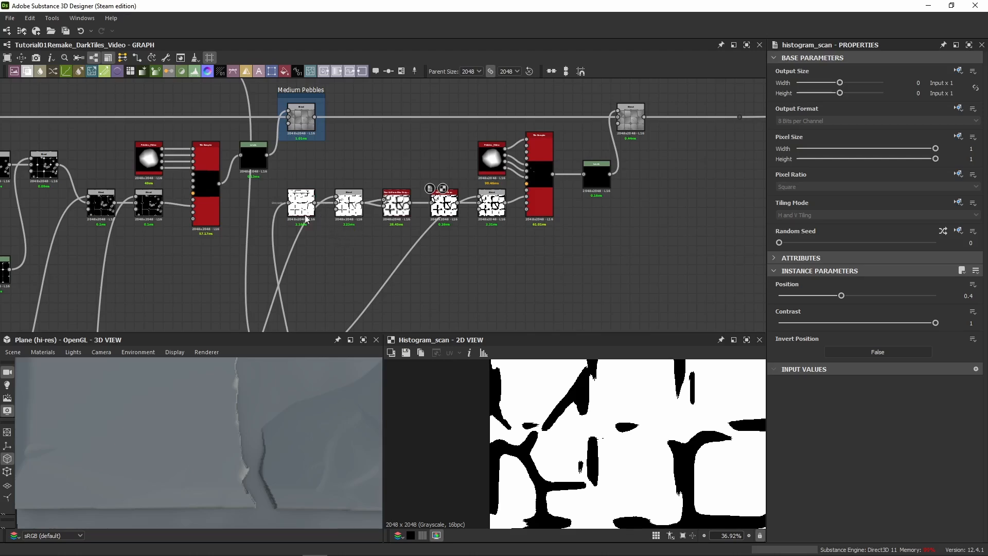
# Trace the Invert Grayscale input down to its edge mask dot, then compare the edge mask, its inversion and the subtracting Blend.
pyautogui.click(306, 207)
pyautogui.scroll(3, 307, 201)
pyautogui.scroll(-2, 328, 292)
pyautogui.moveTo(321, 322); pyautogui.dragTo(408, 105, button='middle')
pyautogui.moveTo(442, 322); pyautogui.dragTo(436, 196, button='middle')
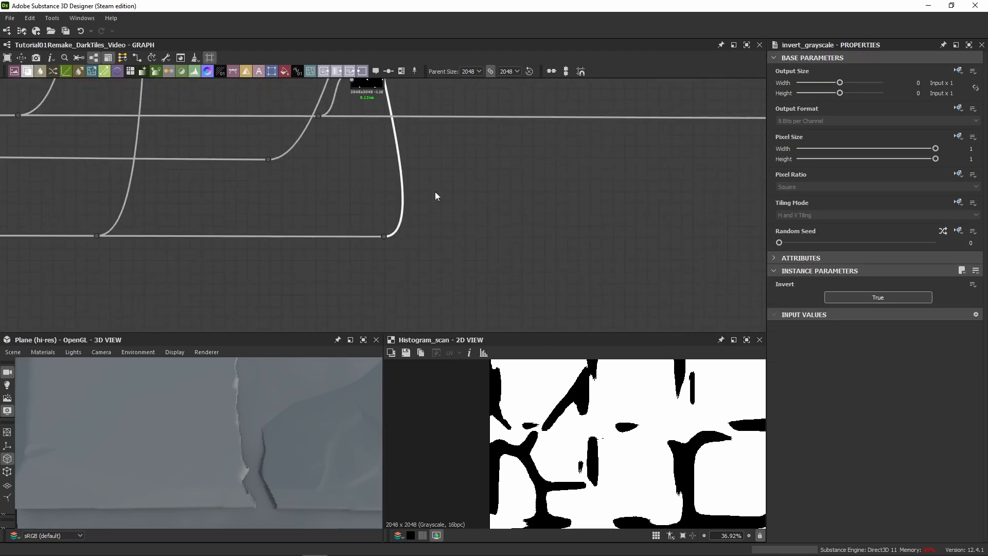
pyautogui.doubleClick(390, 237)
pyautogui.scroll(-6, 604, 452)
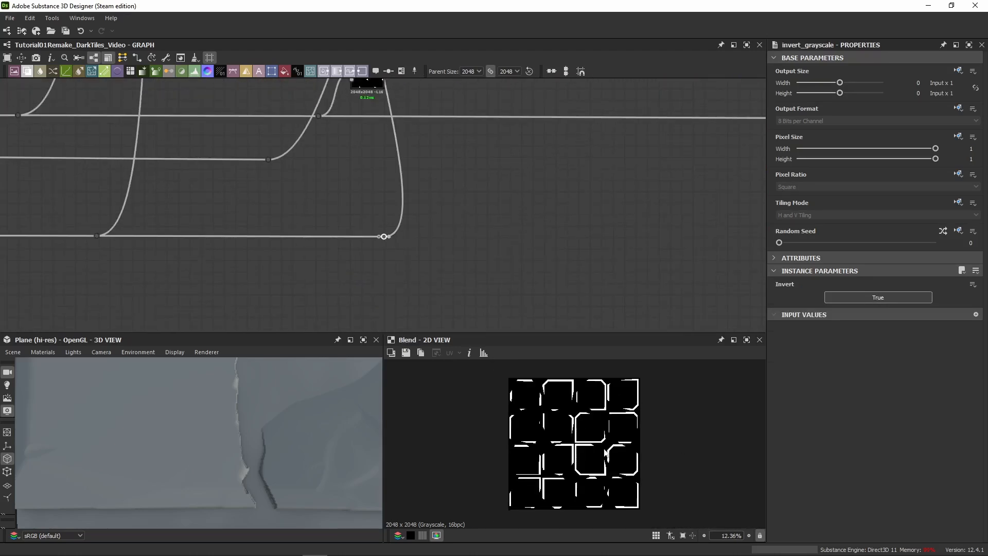
pyautogui.moveTo(452, 152); pyautogui.dragTo(448, 355, button='middle')
pyautogui.moveTo(396, 138); pyautogui.dragTo(395, 221, button='middle')
pyautogui.scroll(4, 379, 177)
pyautogui.doubleClick(383, 169)
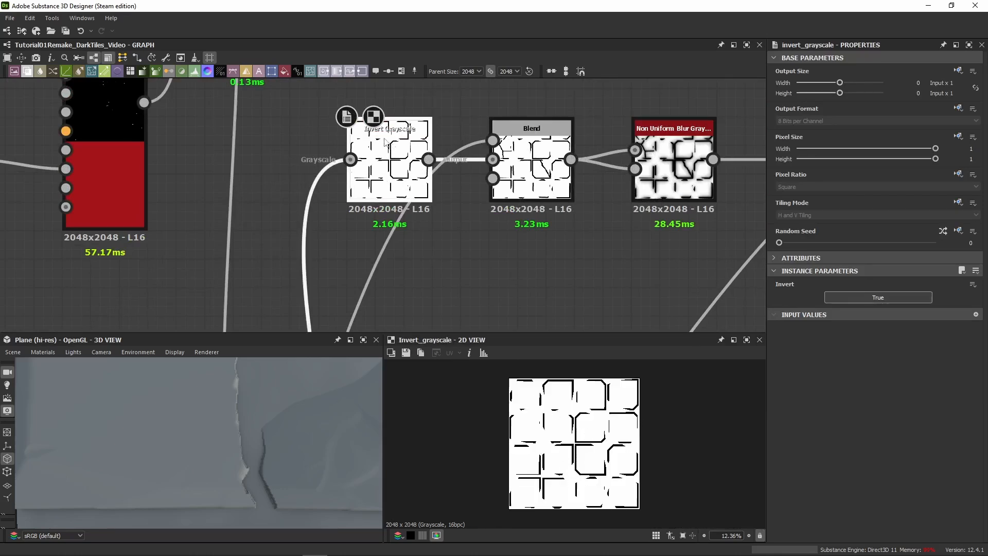
pyautogui.click(515, 141)
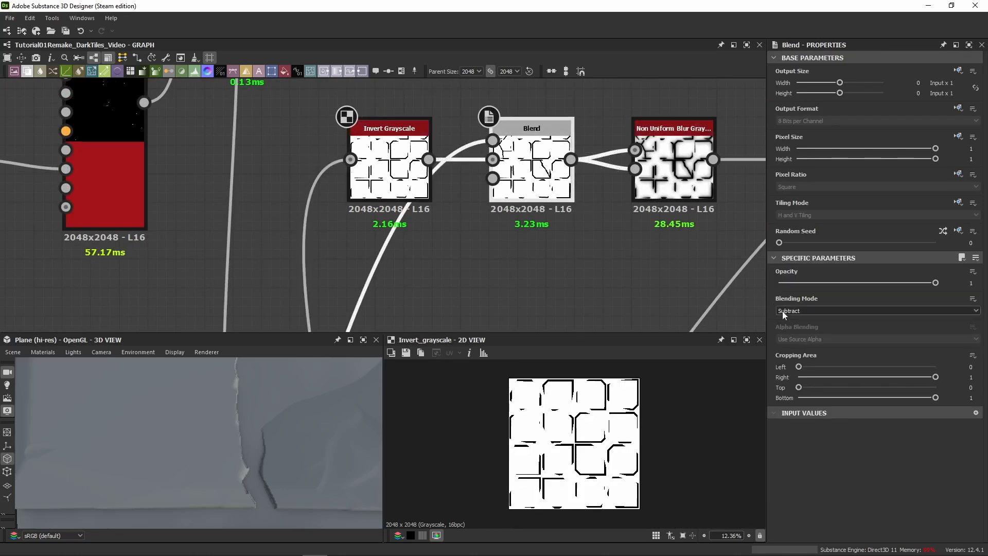
pyautogui.doubleClick(531, 164)
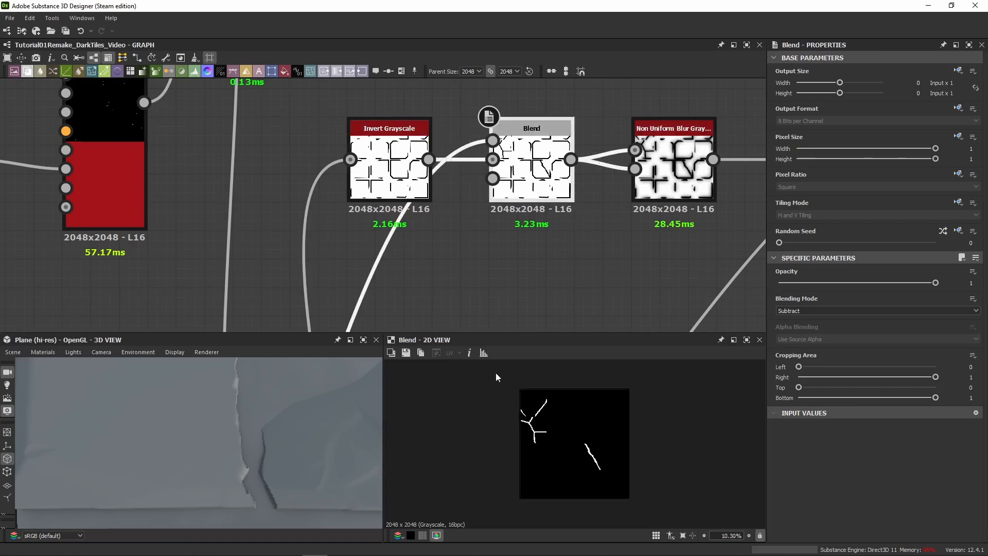
# Preview the crack mask dot node and move it further along its line, below the Blend it feeds.
pyautogui.scroll(-3, 484, 245)
pyautogui.moveTo(483, 242); pyautogui.dragTo(481, 80, button='middle')
pyautogui.moveTo(409, 280); pyautogui.dragTo(417, 205, button='middle')
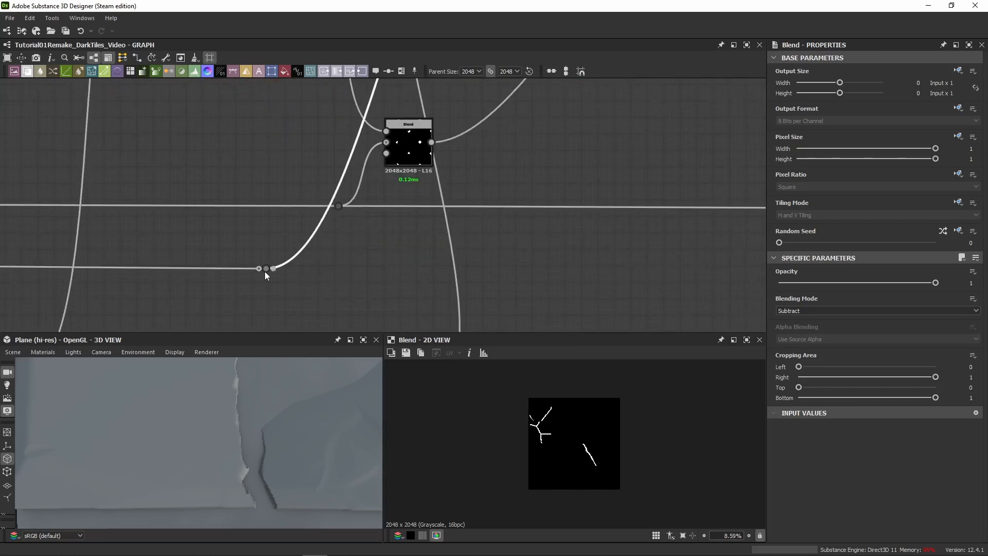
pyautogui.moveTo(266, 269); pyautogui.dragTo(519, 272)
pyautogui.scroll(-5, 521, 194)
pyautogui.moveTo(524, 87); pyautogui.dragTo(485, 221, button='middle')
pyautogui.scroll(6, 468, 194)
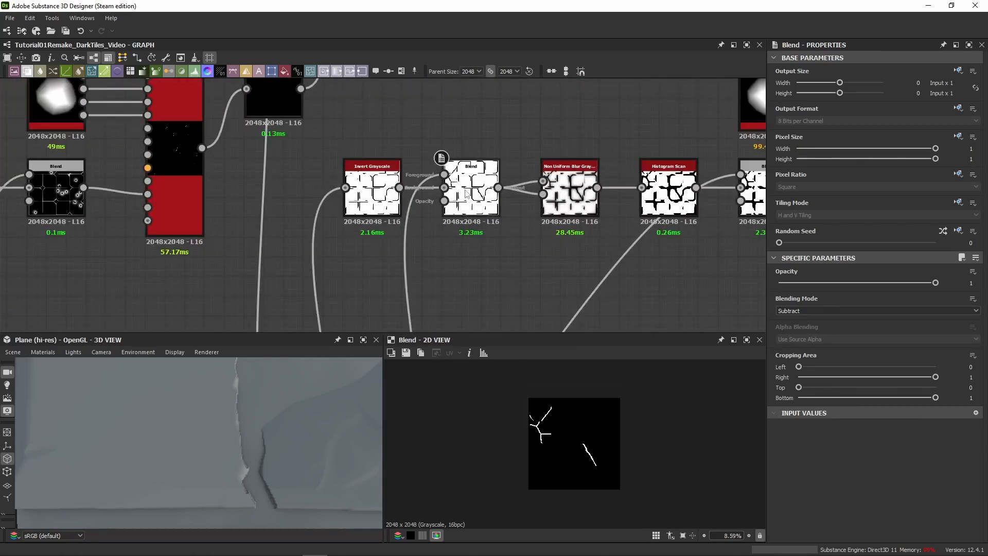
# Try raising the Non Uniform Blur to 16 samples and 9 blades.
pyautogui.click(467, 193)
pyautogui.click(565, 203)
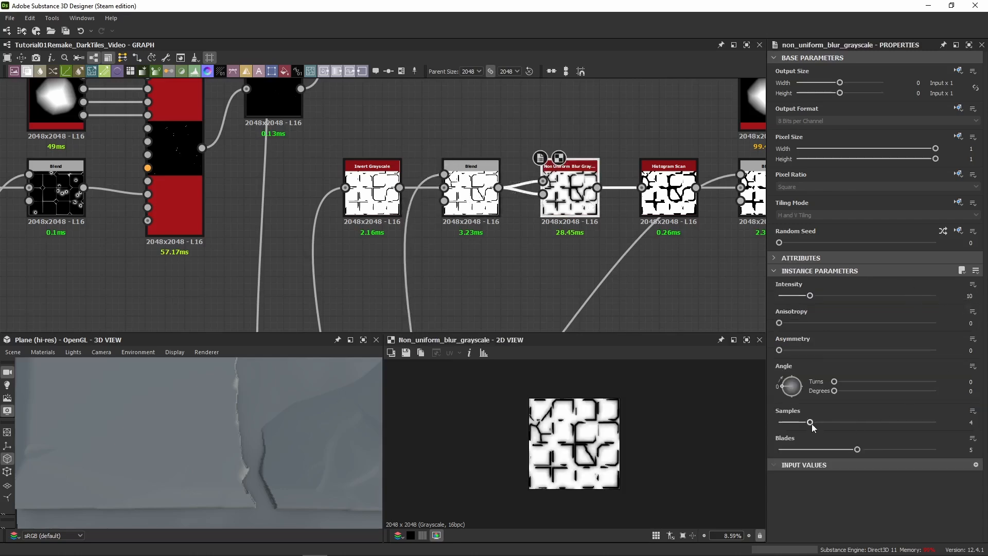
pyautogui.moveTo(810, 423); pyautogui.dragTo(940, 426)
pyautogui.moveTo(857, 450); pyautogui.dragTo(943, 451)
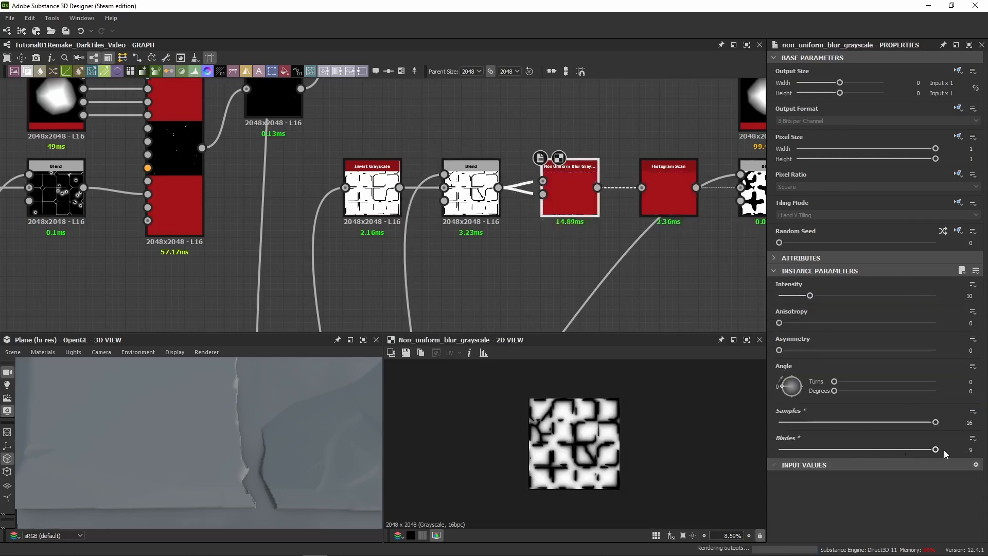
pyautogui.moveTo(532, 247); pyautogui.dragTo(407, 232, button='middle')
pyautogui.scroll(2, 437, 229)
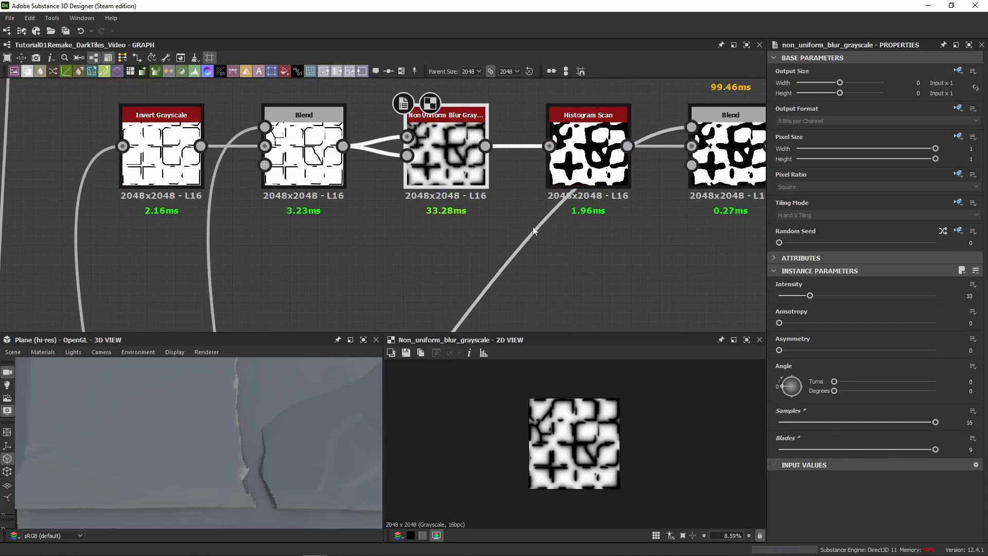
# Preview the Histogram Scan and the crack-subtracting Blend, and undo the blur's samples and blades changes.
pyautogui.click(582, 149)
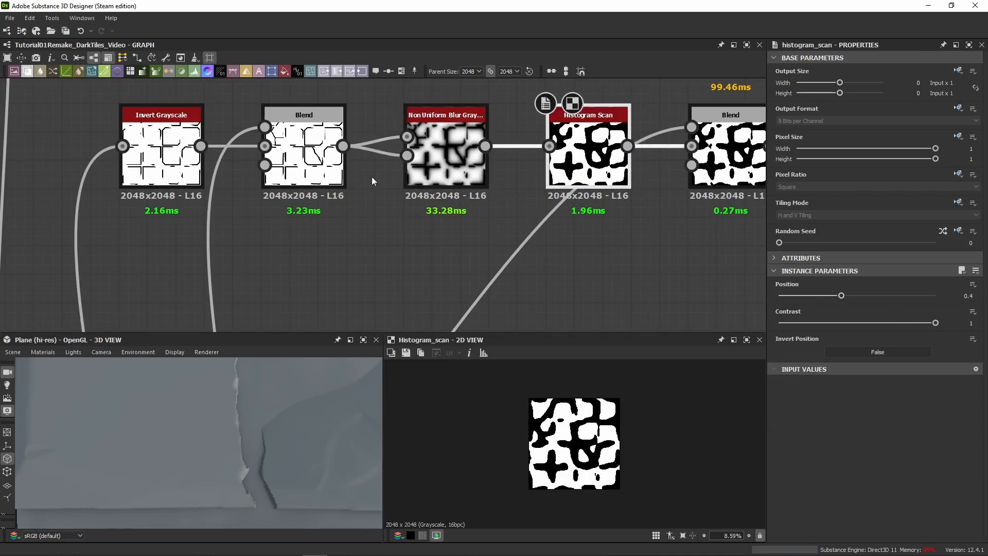
pyautogui.click(317, 161)
pyautogui.hotkey('ctrl', 'z')
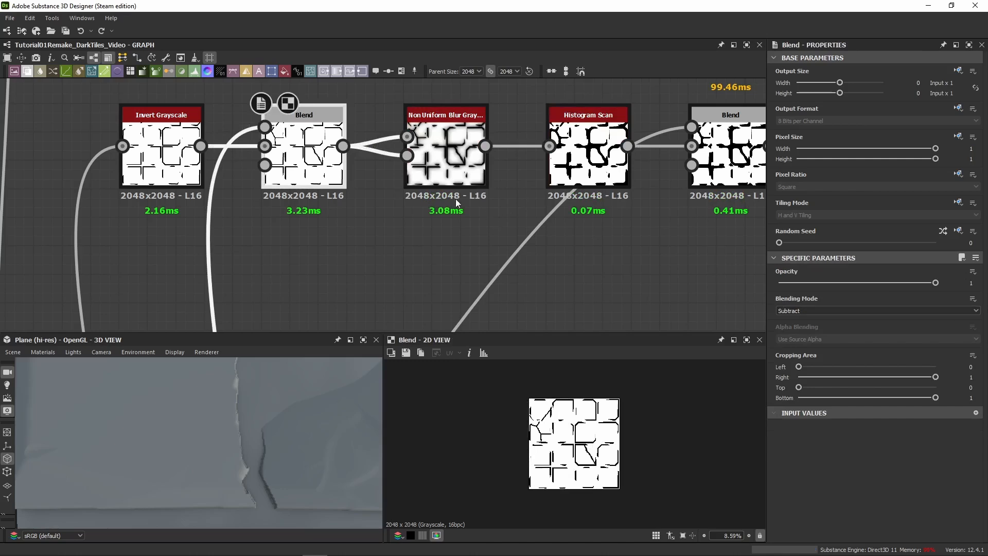
# Examine the mask chain by previewing the Non Uniform Blur, the Histogram Scan and the final Blend up close.
pyautogui.click(452, 170)
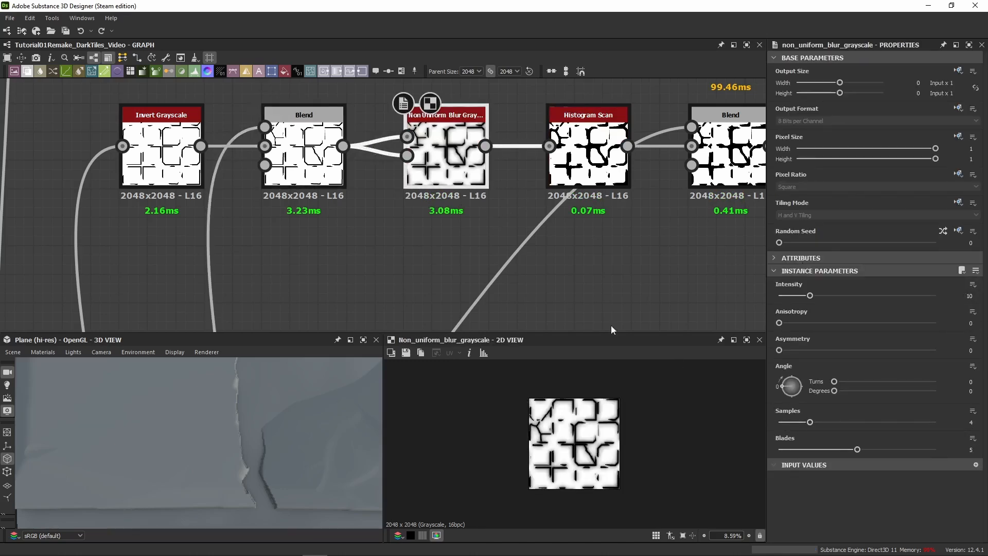
pyautogui.click(588, 154)
pyautogui.scroll(2, 554, 462)
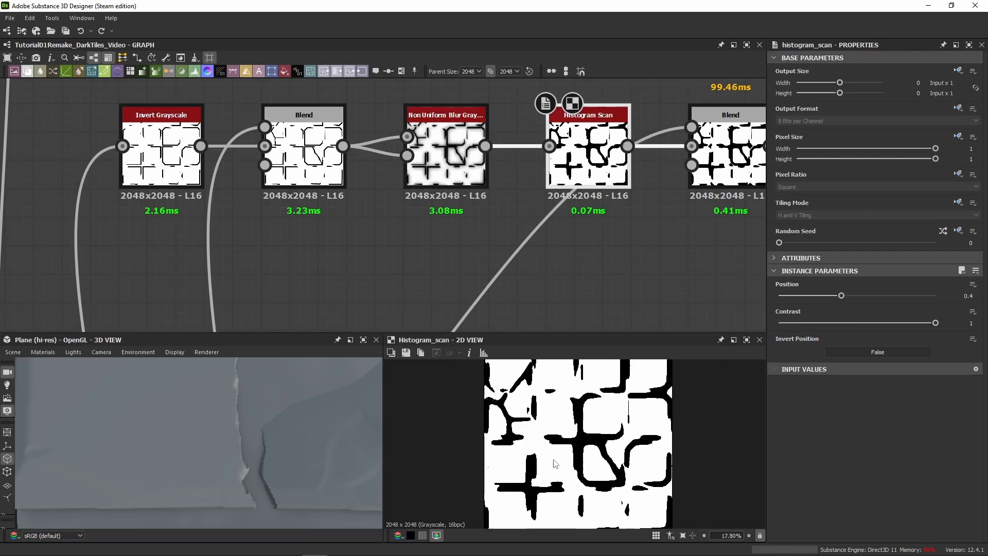
pyautogui.scroll(2, 555, 463)
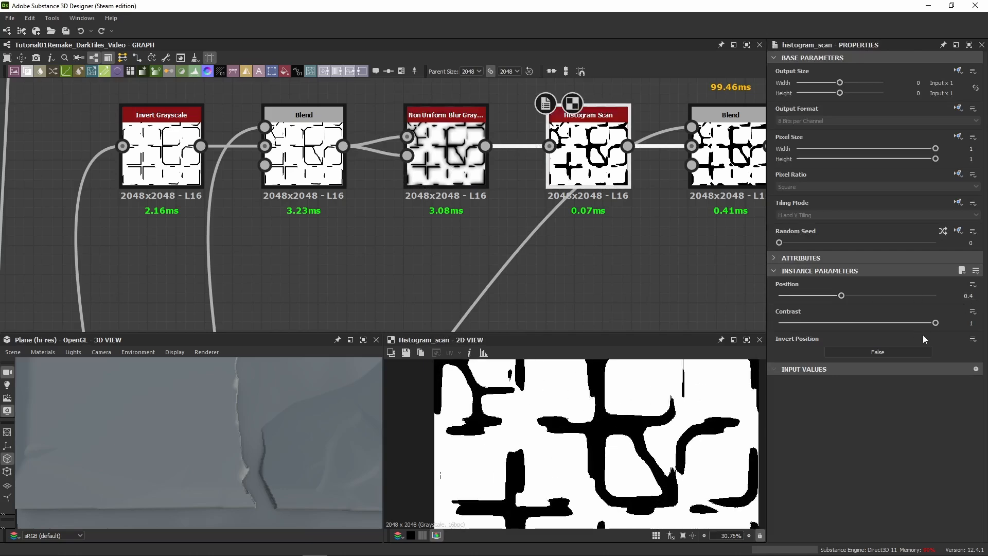
pyautogui.moveTo(730, 144); pyautogui.dragTo(534, 170, button='middle')
pyautogui.click(535, 170)
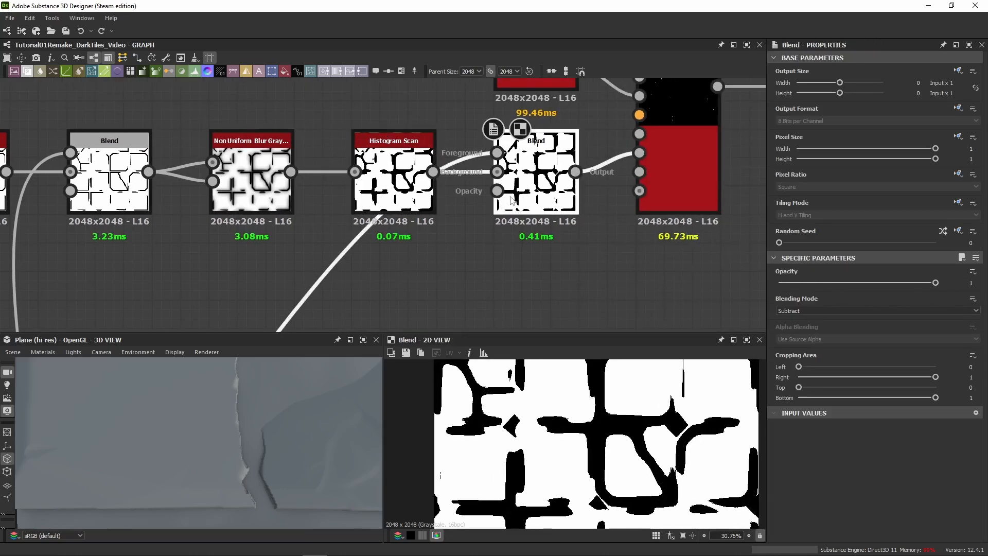
# Preview the diamond mask Blend below the chain, and return to the combined mask feeding the Tile Sampler.
pyautogui.scroll(-4, 469, 278)
pyautogui.moveTo(441, 257); pyautogui.dragTo(439, 154, button='middle')
pyautogui.moveTo(275, 319); pyautogui.dragTo(450, 169, button='middle')
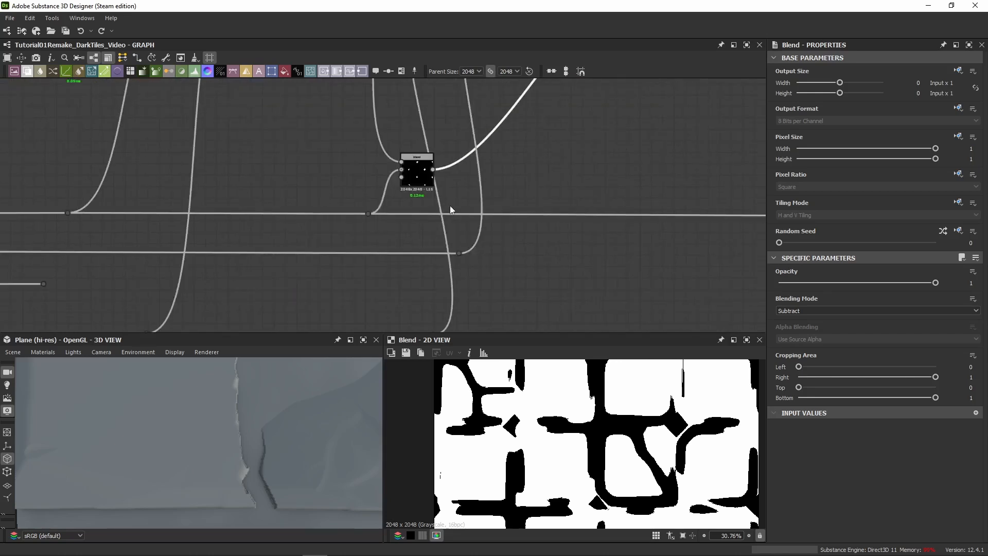
pyautogui.doubleClick(417, 180)
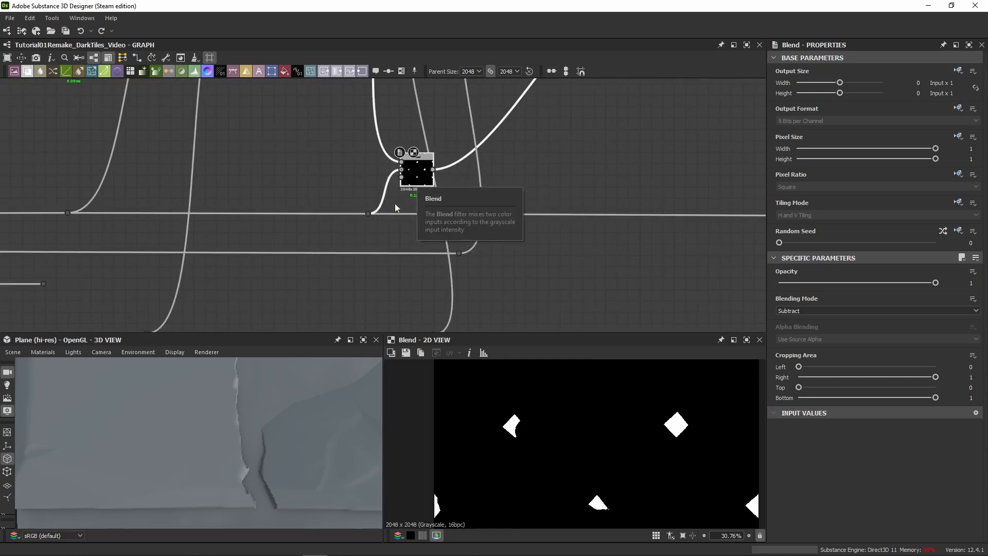
pyautogui.moveTo(581, 142); pyautogui.dragTo(399, 265, button='middle')
pyautogui.moveTo(535, 128); pyautogui.dragTo(489, 282, button='middle')
pyautogui.doubleClick(346, 207)
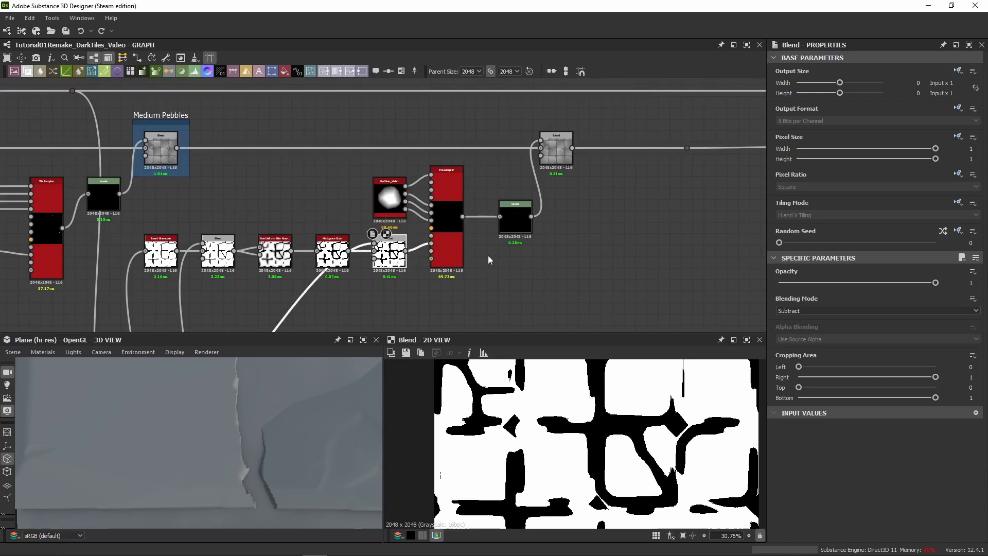
# Preview the new pebbles' Tile Sampler output and inspect the cracked tile edge up close in the 3D view.
pyautogui.doubleClick(461, 236)
pyautogui.scroll(-3, 574, 451)
pyautogui.scroll(-5, 249, 440)
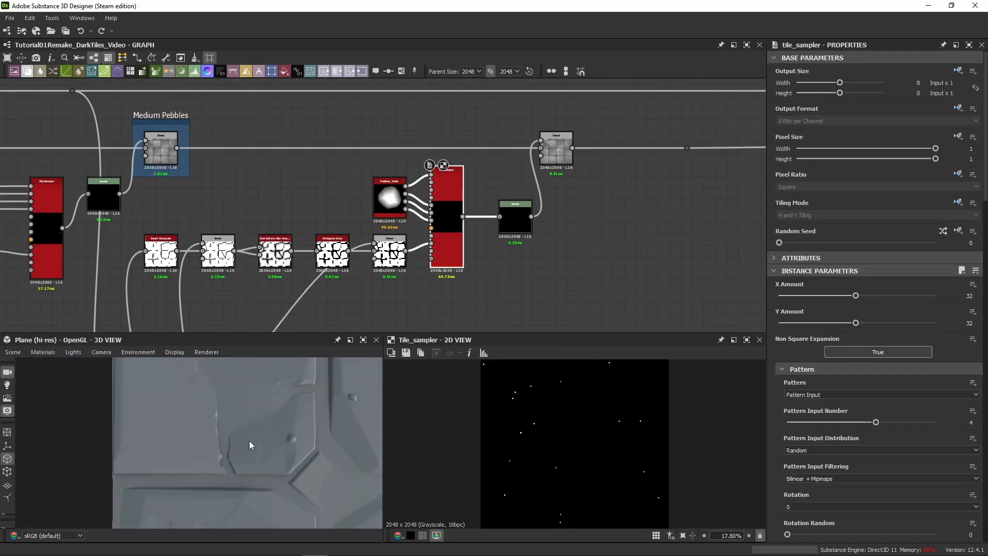
pyautogui.scroll(5, 252, 435)
pyautogui.moveTo(252, 434)
pyautogui.mouseDown()
pyautogui.moveTo(206, 405)
pyautogui.moveTo(212, 451)
pyautogui.moveTo(260, 414)
pyautogui.moveTo(277, 418)
pyautogui.moveTo(240, 435)
pyautogui.mouseUp()
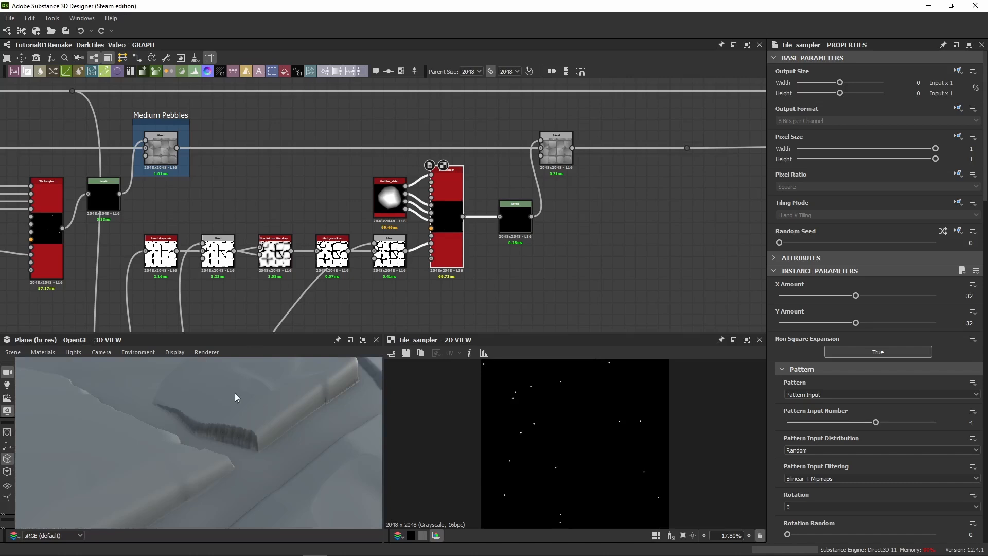
# Go back to the Broken Tile Slopped section of the graph and preview its Blend node.
pyautogui.scroll(-5, 282, 230)
pyautogui.moveTo(236, 193); pyautogui.dragTo(525, 175, button='middle')
pyautogui.moveTo(222, 187); pyautogui.dragTo(582, 162, button='middle')
pyautogui.moveTo(206, 193); pyautogui.dragTo(561, 193, button='middle')
pyautogui.moveTo(118, 193); pyautogui.dragTo(252, 213, button='middle')
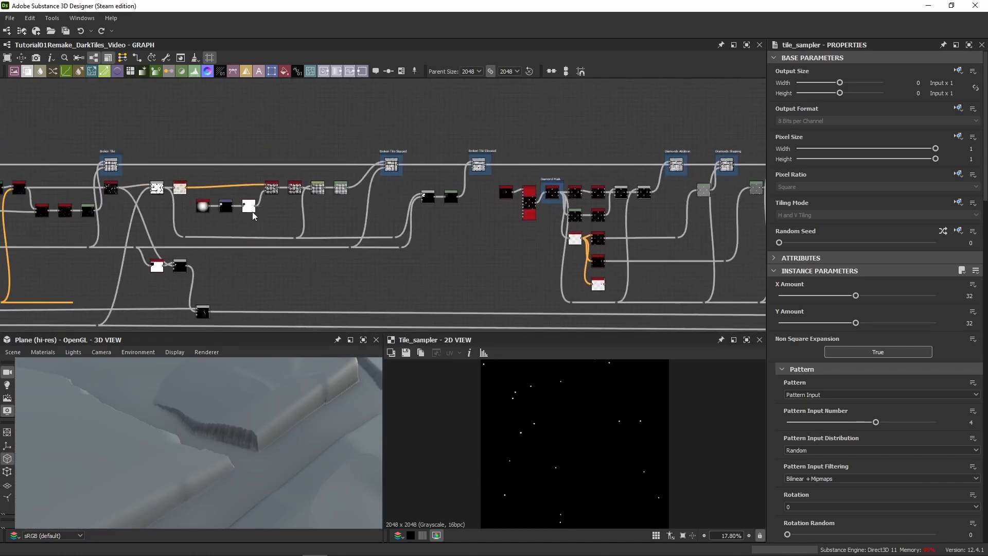
pyautogui.scroll(4, 428, 166)
pyautogui.moveTo(266, 140); pyautogui.dragTo(285, 137, button='middle')
pyautogui.doubleClick(368, 169)
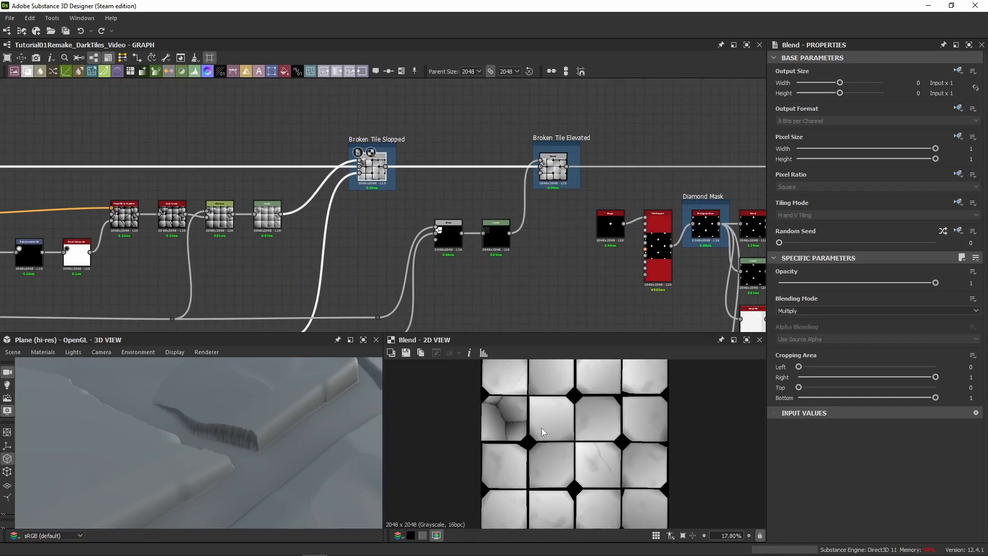
# Examine the broken tile's cracks up close in the Broken Tile Slopped Blend and the Broken Tile Elevated Blend.
pyautogui.scroll(8, 515, 431)
pyautogui.scroll(2, 463, 419)
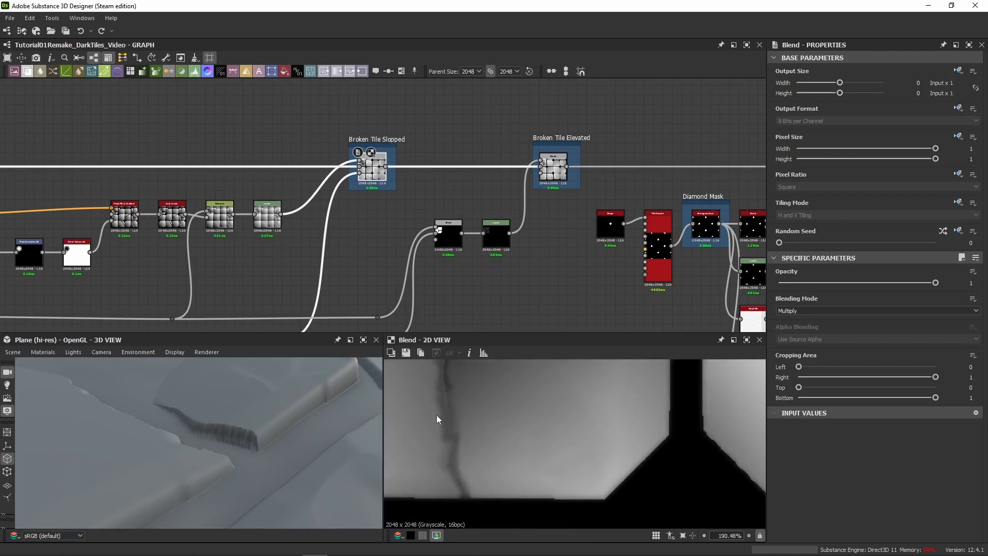
pyautogui.scroll(-4, 538, 448)
pyautogui.doubleClick(550, 170)
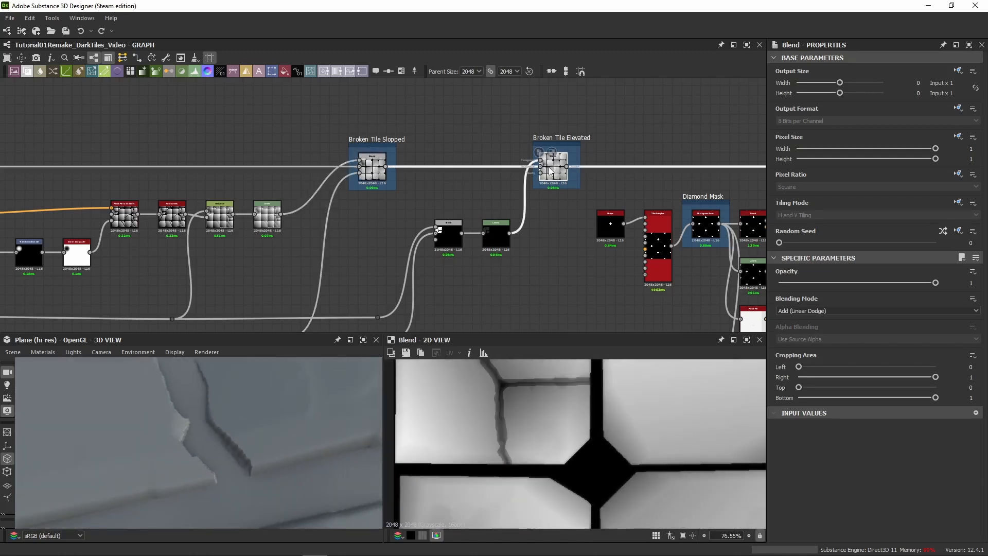
pyautogui.scroll(3, 500, 425)
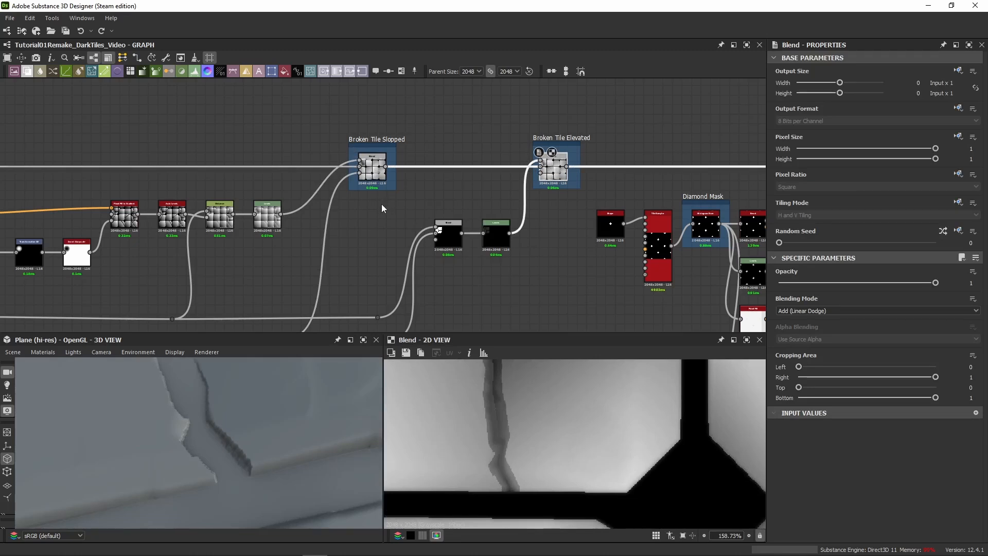
# Try bypassing the Multiply Blend below Broken Tile Elevated to compare the crack edge in 3D, and restore it.
pyautogui.click(448, 234)
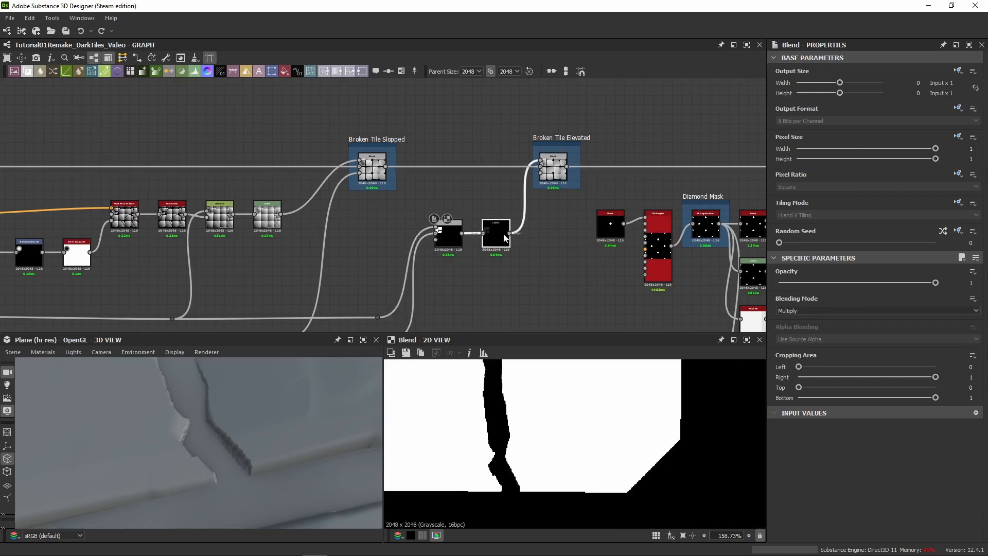
pyautogui.click(505, 238)
pyautogui.click(377, 178)
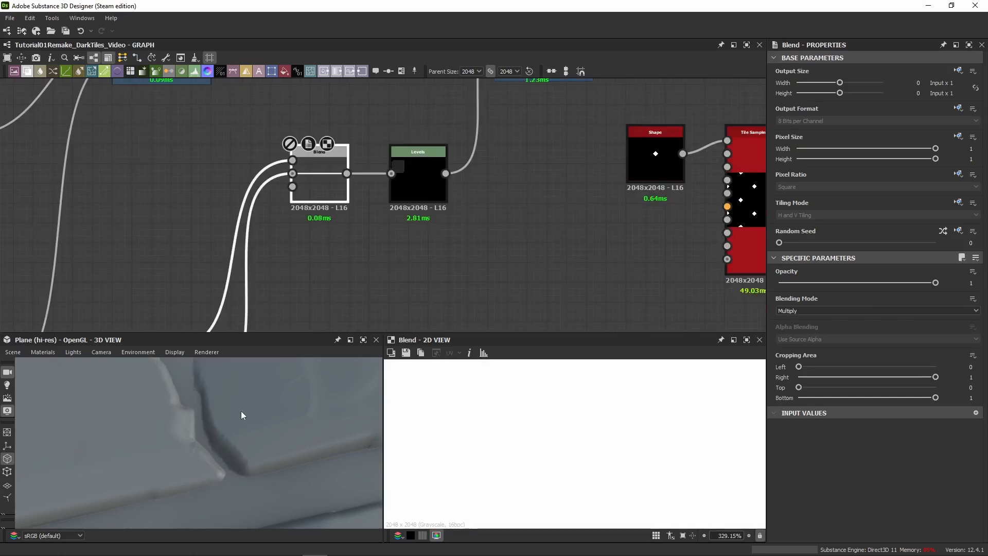
pyautogui.moveTo(325, 189); pyautogui.dragTo(341, 228, button='middle')
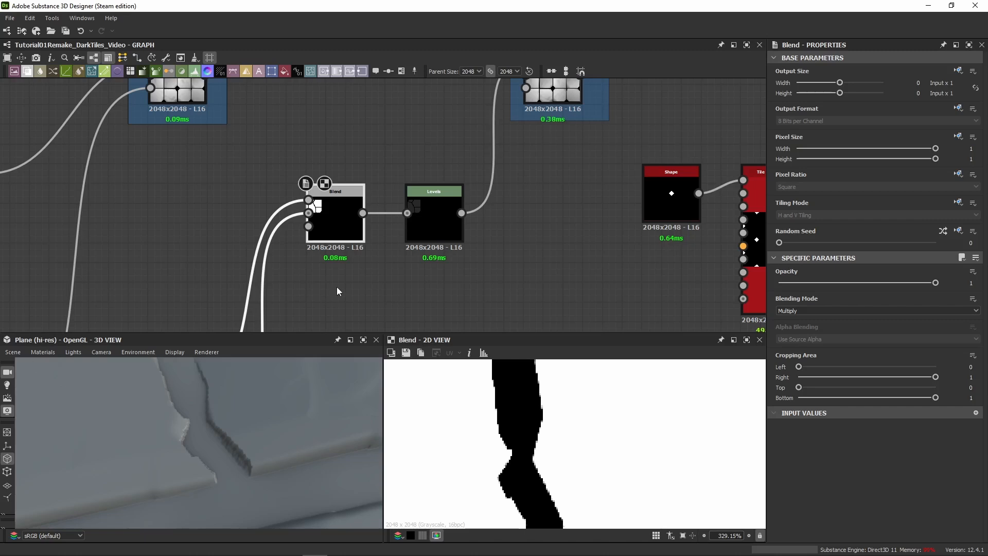
pyautogui.hotkey('ctrl', 'b')
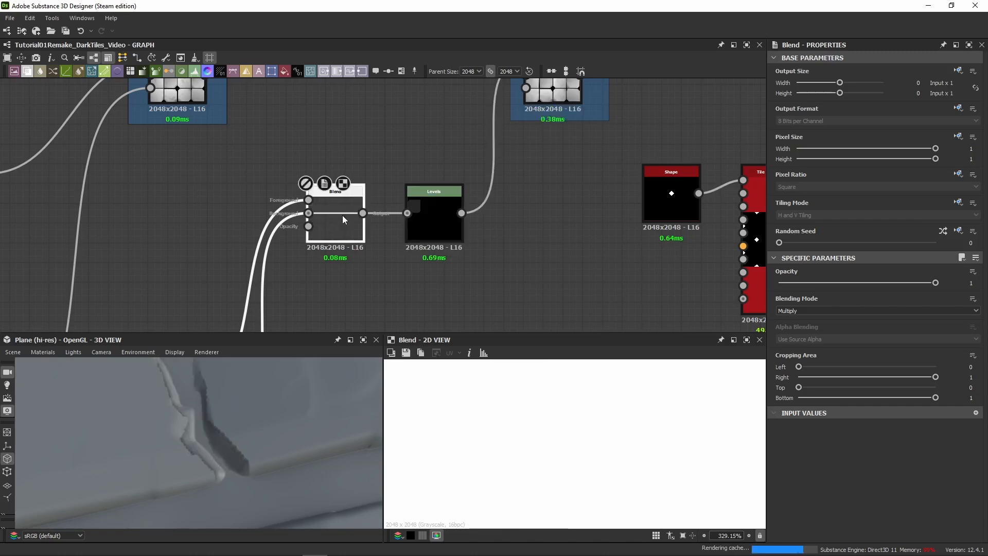
pyautogui.hotkey('ctrl', 'z')
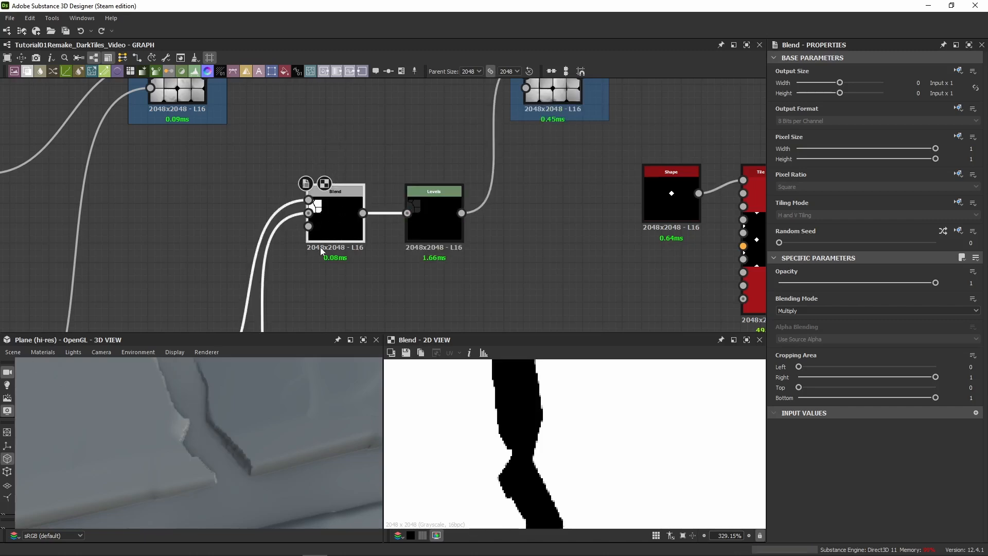
# Preview the Broken Tile Elevated Blend and bring the whole cracked tile into view.
pyautogui.moveTo(320, 247); pyautogui.dragTo(380, 216, button='middle')
pyautogui.scroll(-5, 381, 245)
pyautogui.scroll(4, 386, 245)
pyautogui.moveTo(516, 159); pyautogui.dragTo(492, 225, button='middle')
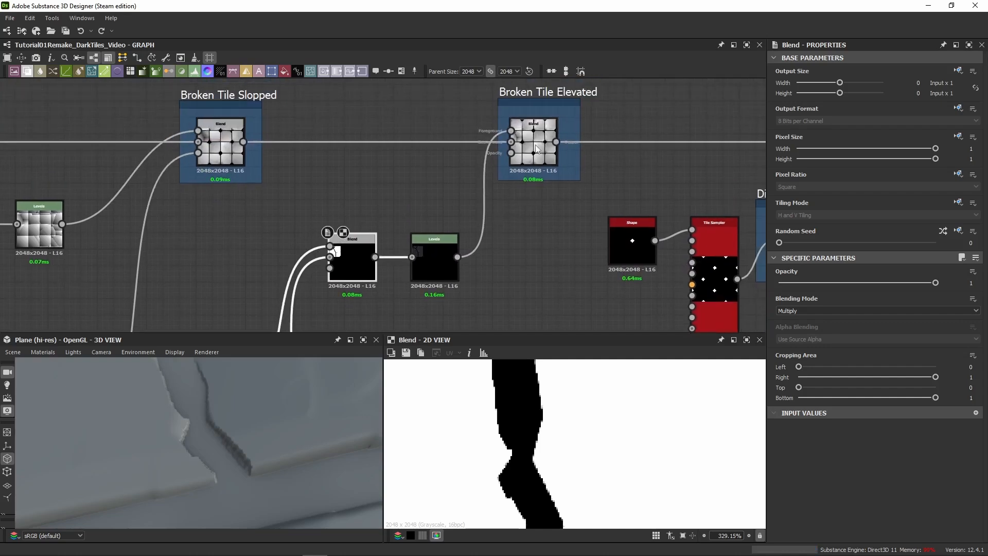
pyautogui.click(536, 149)
pyautogui.scroll(-10, 525, 411)
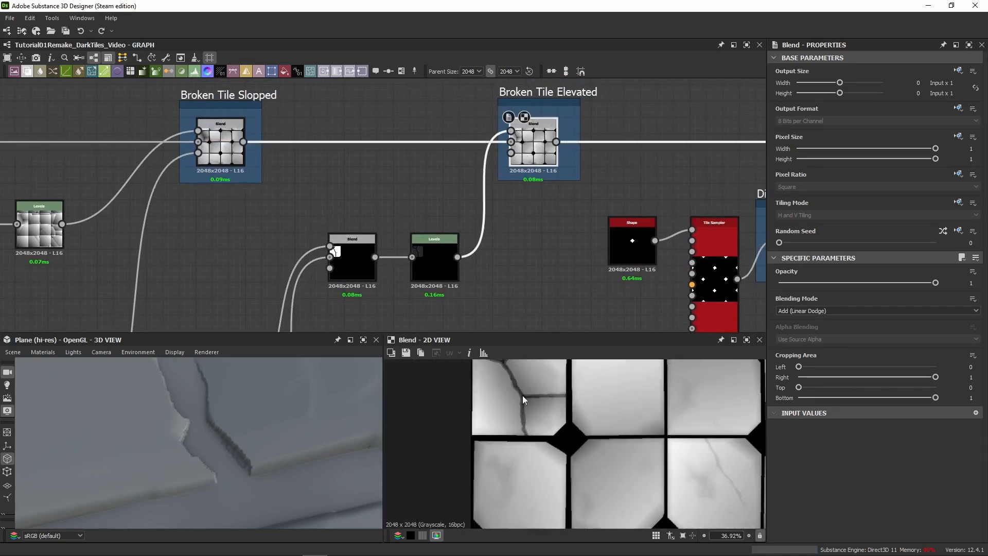
pyautogui.moveTo(523, 395); pyautogui.dragTo(524, 423, button='middle')
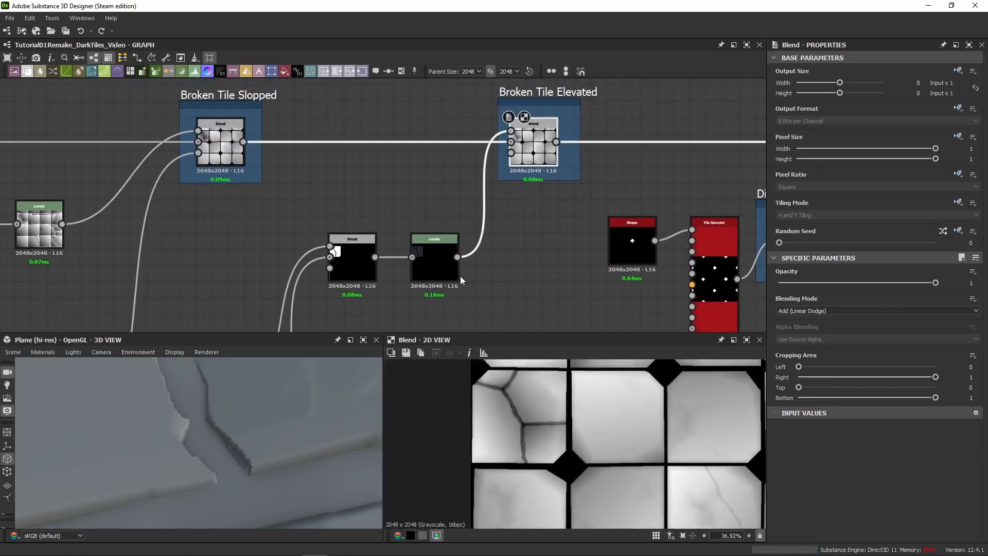
# Compare the Multiply Blend's crack mask with the Broken Tile Elevated output up close at the crack junction.
pyautogui.click(369, 268)
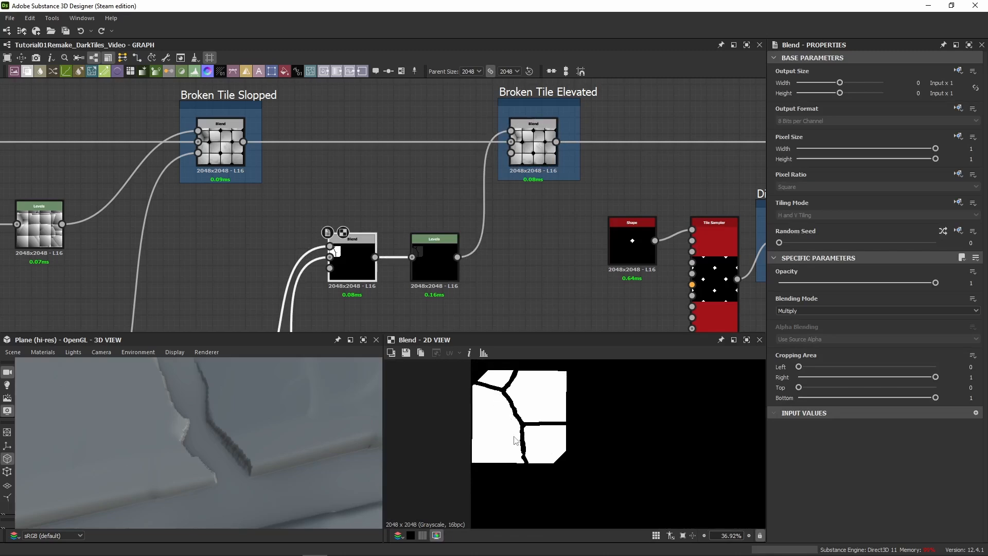
pyautogui.scroll(6, 495, 401)
pyautogui.scroll(-3, 539, 441)
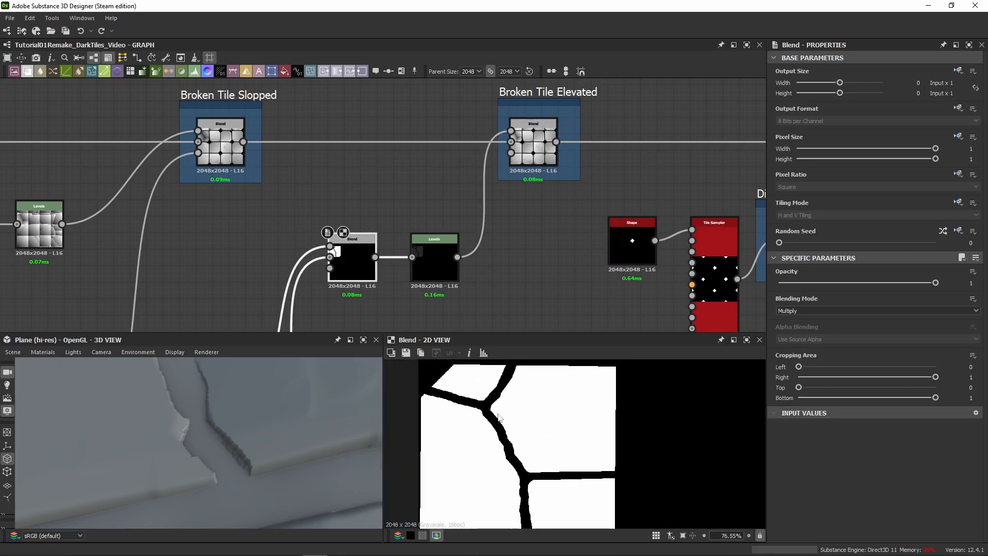
pyautogui.scroll(4, 494, 411)
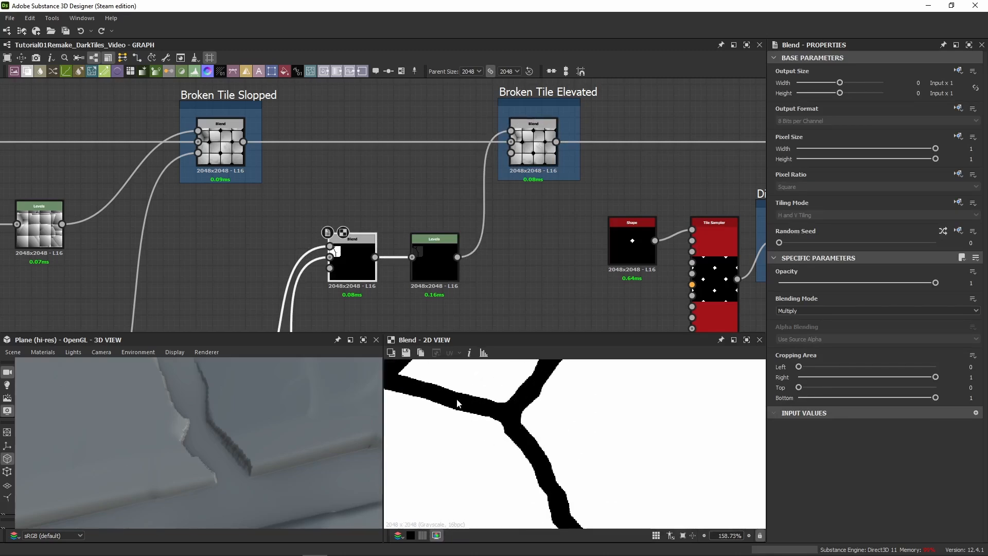
pyautogui.click(532, 138)
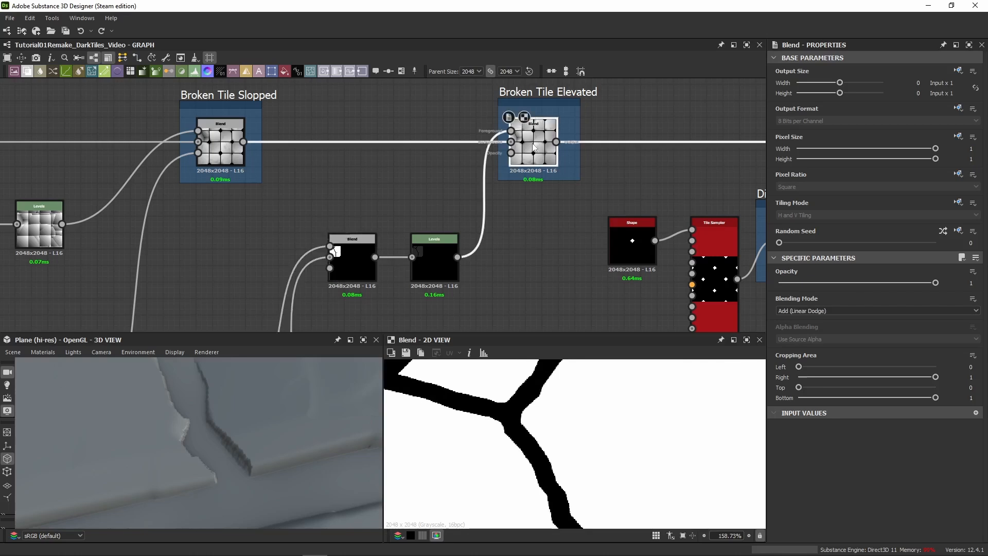
pyautogui.scroll(5, 531, 424)
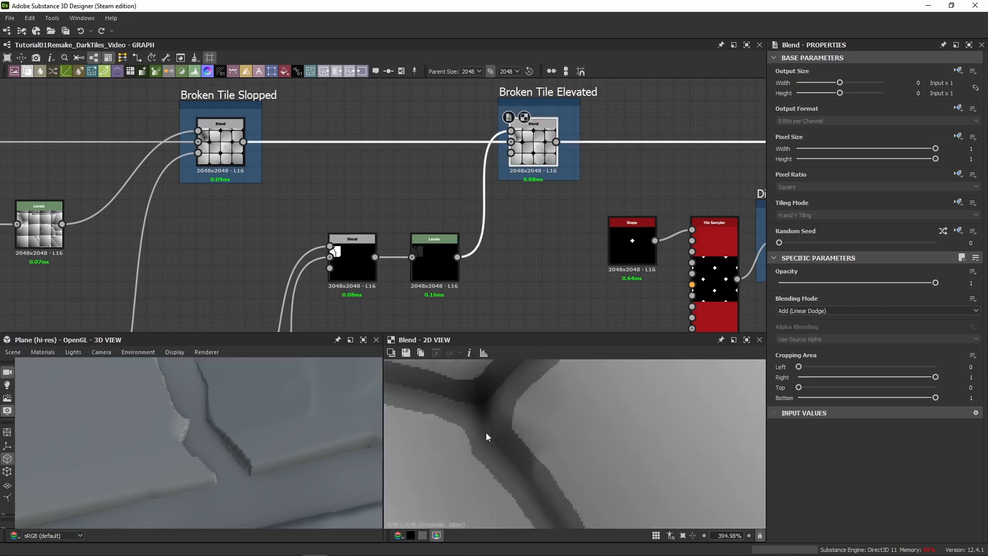
pyautogui.scroll(4, 506, 415)
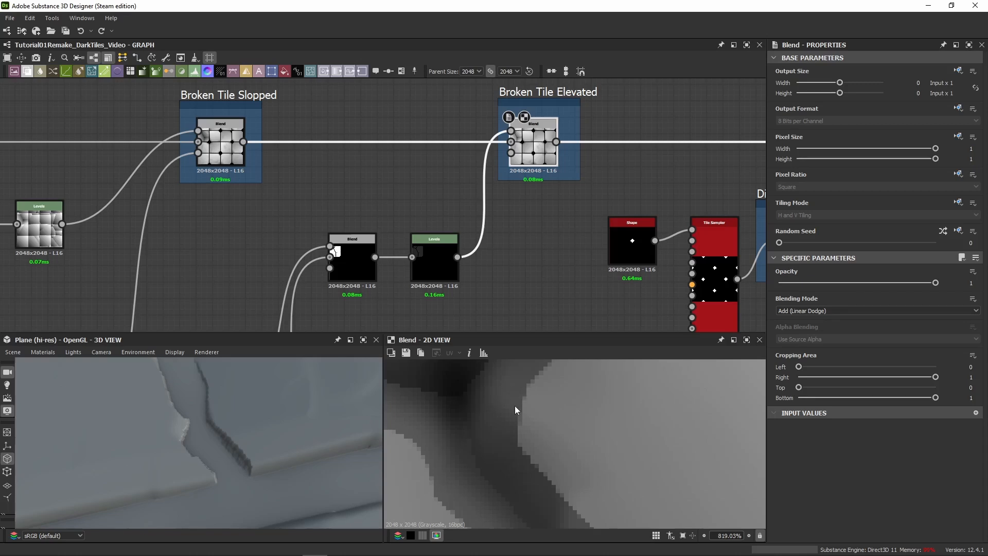
# Try deleting the Multiply Blend before the Levels, inspect the crack edge in both views, and undo the deletion.
pyautogui.click(350, 275)
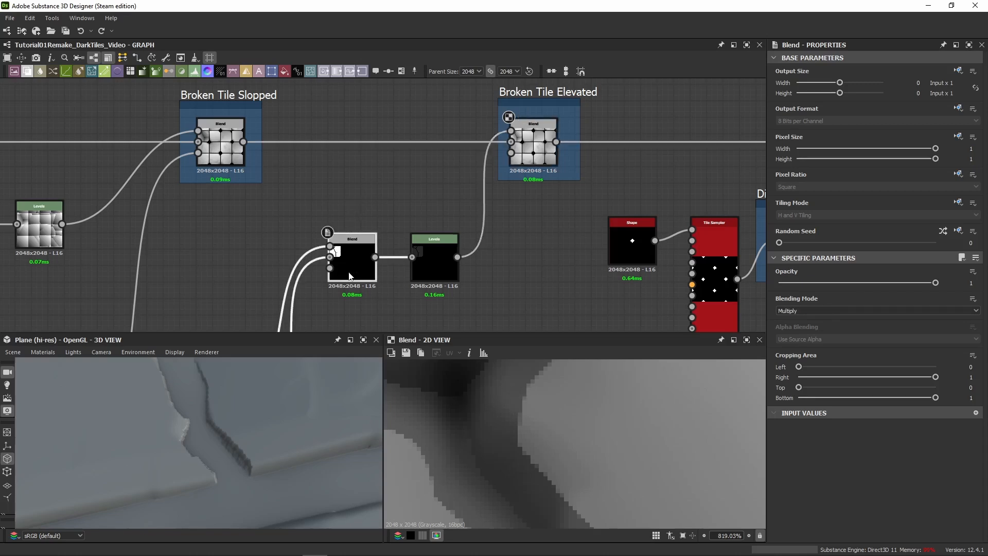
pyautogui.press('Delete')
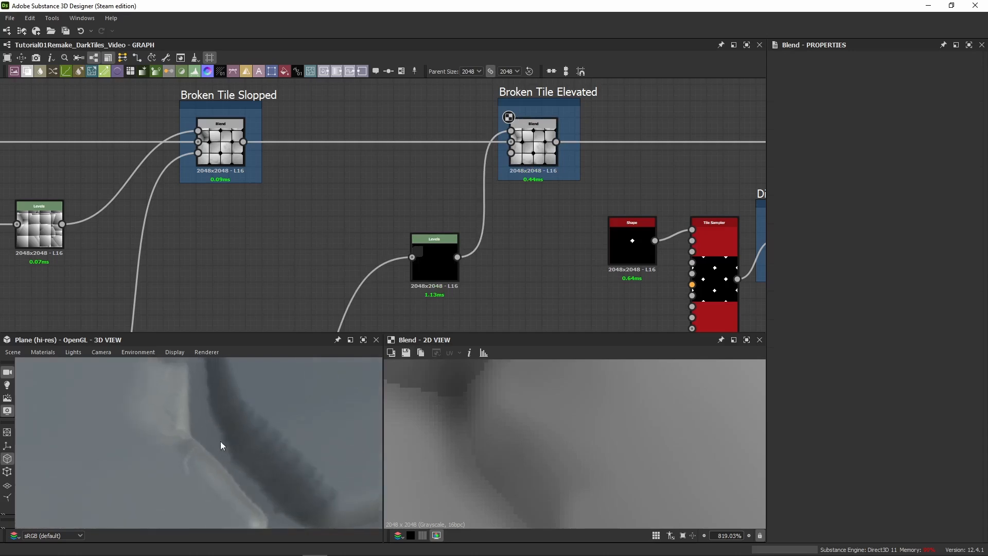
pyautogui.moveTo(220, 441); pyautogui.dragTo(218, 398)
pyautogui.scroll(2, 423, 420)
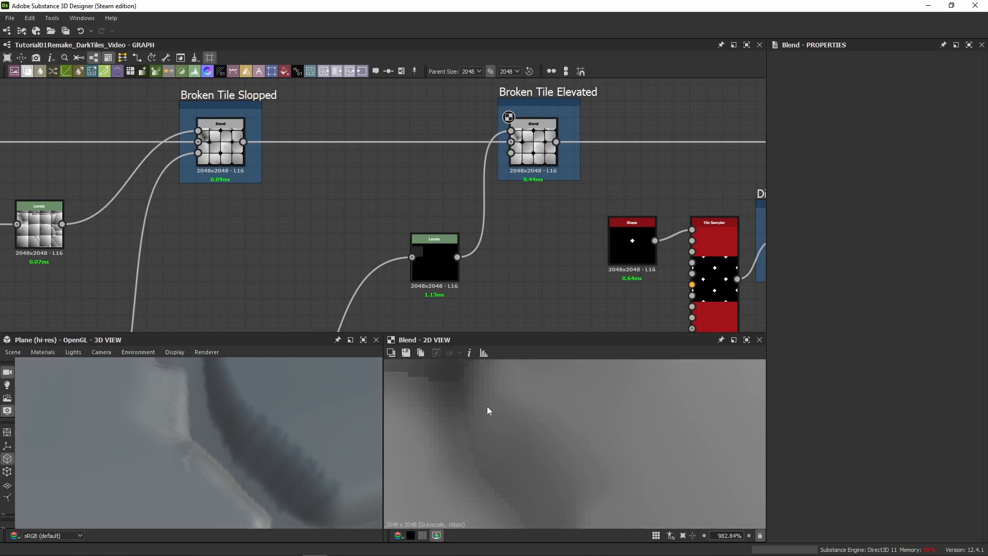
pyautogui.moveTo(240, 261); pyautogui.dragTo(291, 260, button='middle')
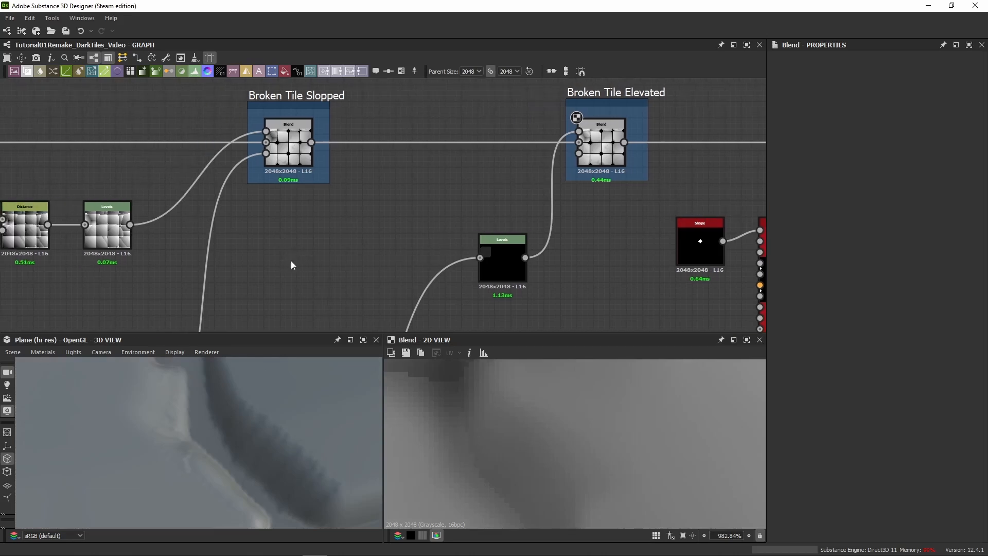
pyautogui.hotkey('ctrl', 'z')
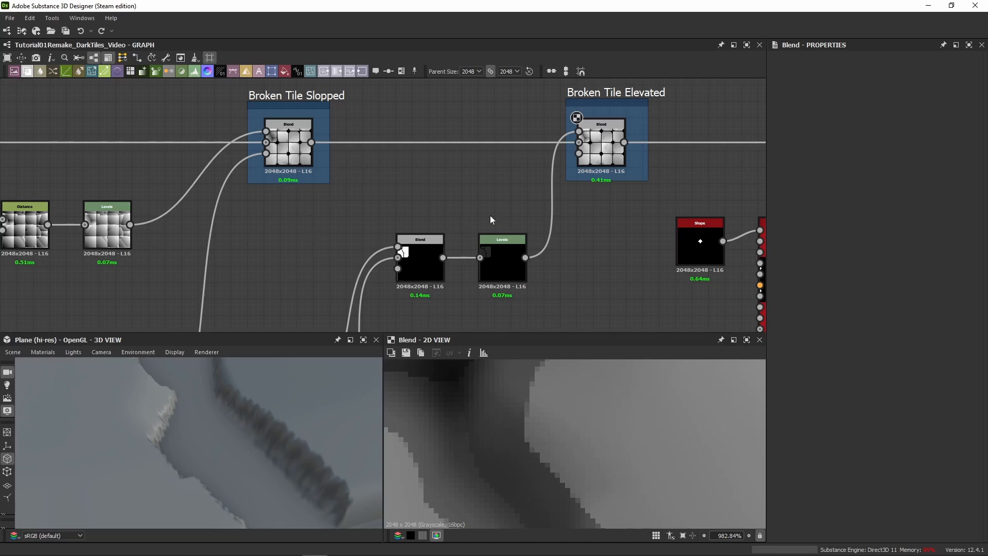
# Bypass the Multiply Blend feeding the Broken Tile Elevated Levels and inspect the surrounding tiles in the 3D view.
pyautogui.hotkey('ctrl', 'b')
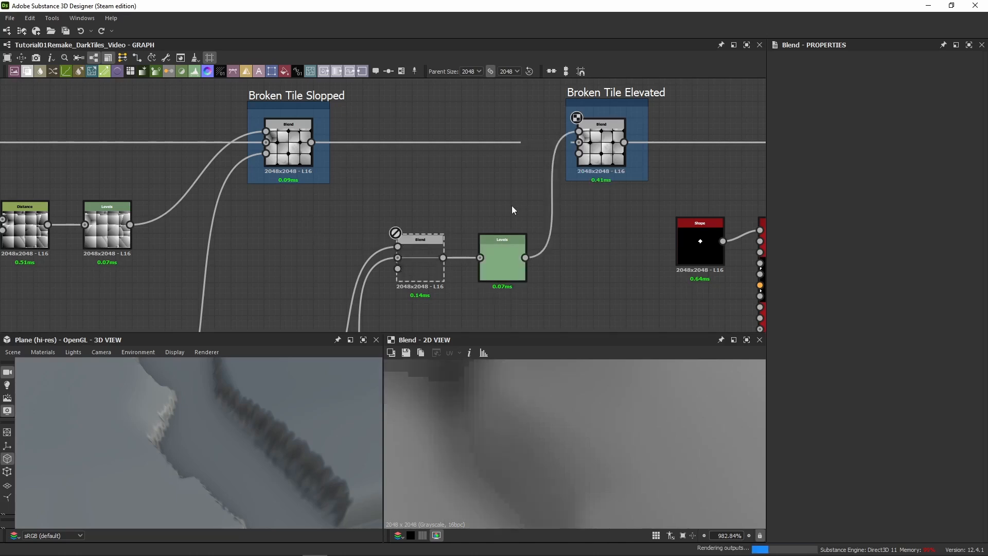
pyautogui.scroll(-5, 250, 422)
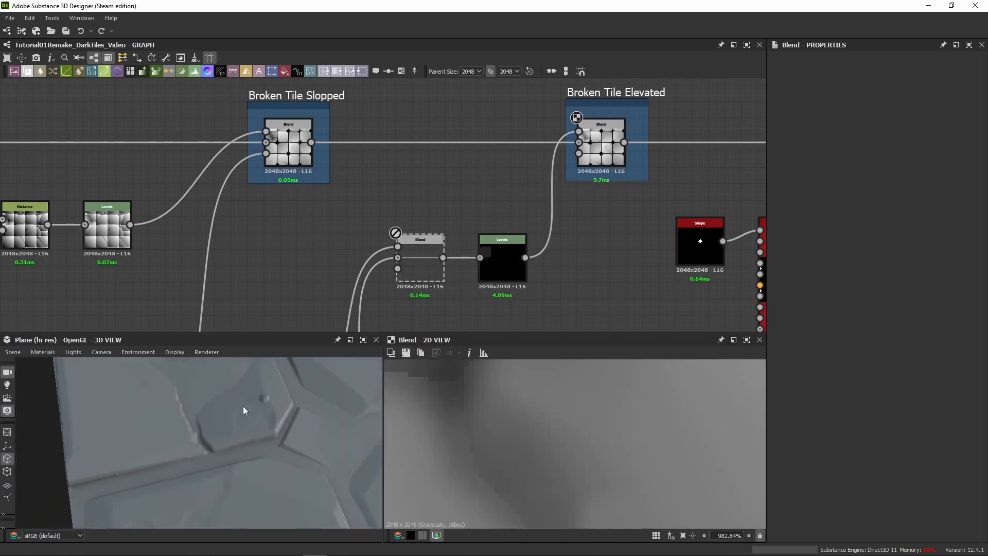
pyautogui.scroll(-5, 391, 184)
pyautogui.scroll(5, 442, 181)
pyautogui.scroll(-4, 406, 186)
# Try lowering the output white level of the Ground Height Levels, inspect the crack depth in 3D, and undo the change.
pyautogui.moveTo(653, 187); pyautogui.dragTo(454, 192, button='middle')
pyautogui.scroll(4, 453, 191)
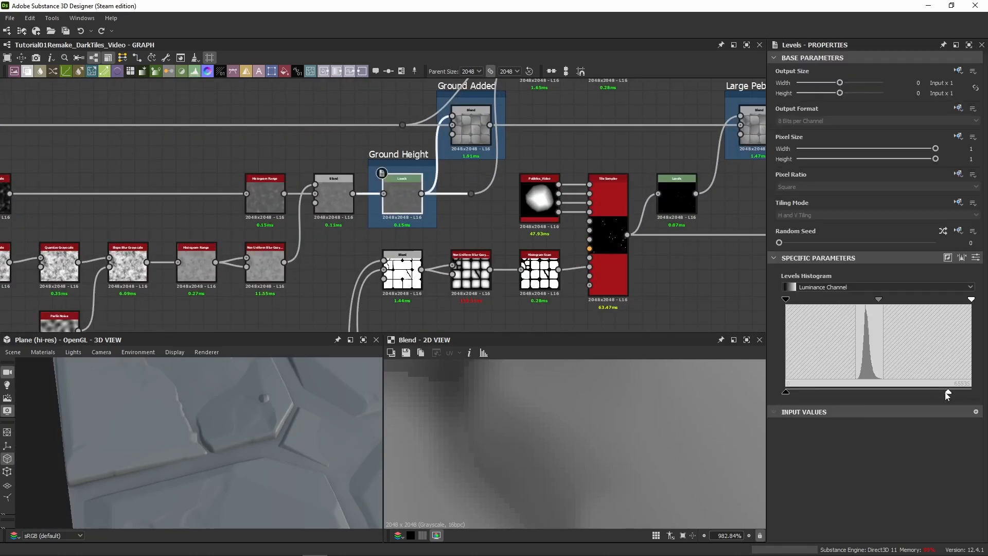
pyautogui.moveTo(948, 392); pyautogui.dragTo(841, 394)
pyautogui.scroll(8, 239, 414)
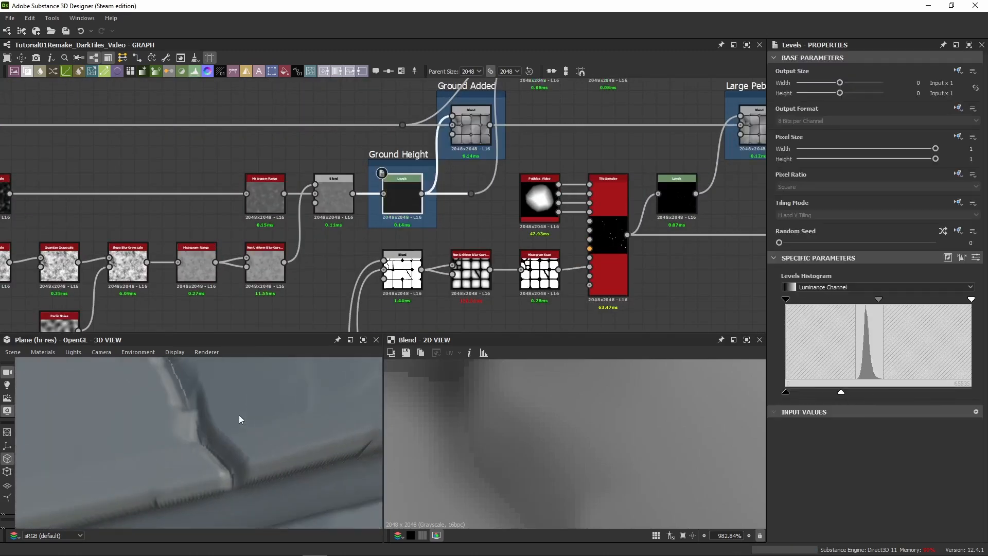
pyautogui.moveTo(216, 403); pyautogui.dragTo(208, 383)
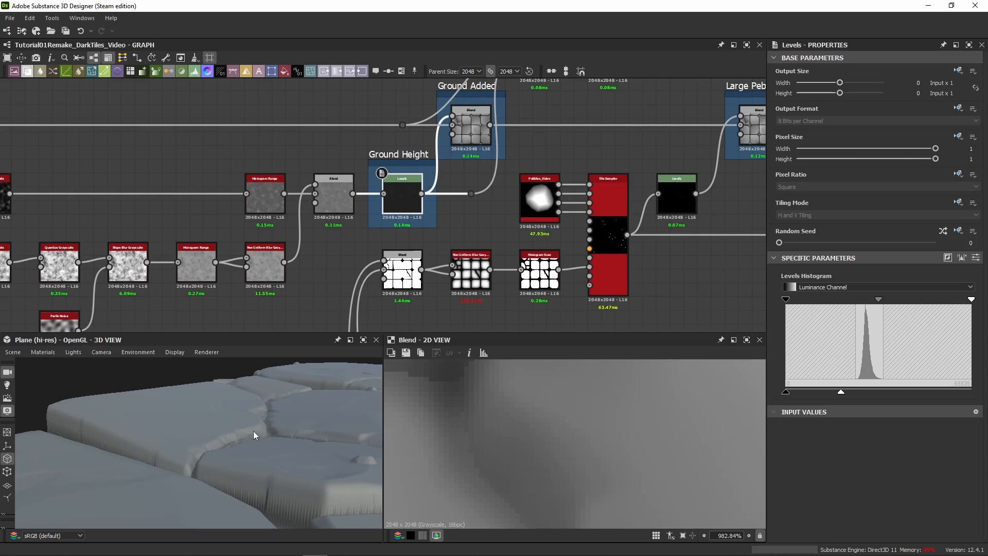
pyautogui.moveTo(253, 430); pyautogui.dragTo(180, 463)
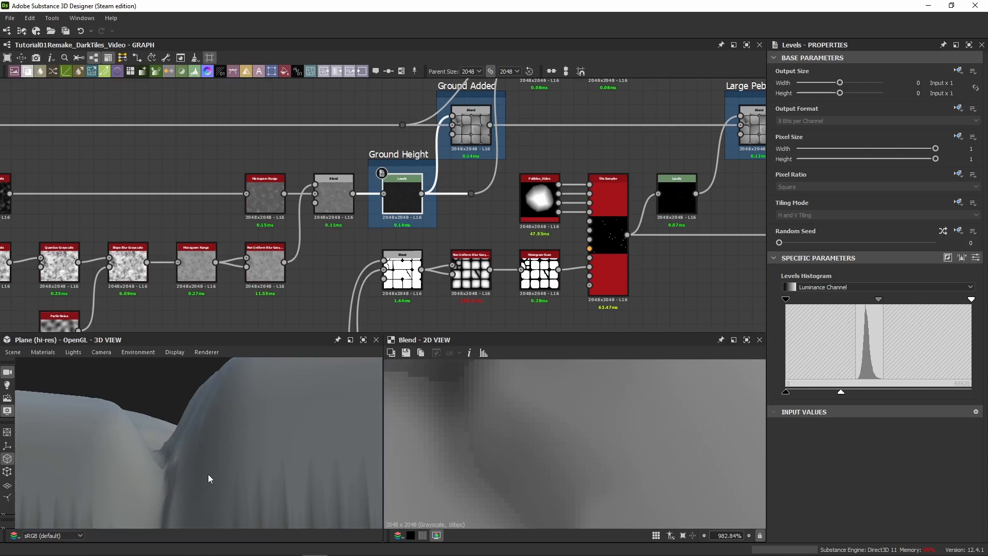
pyautogui.hotkey('ctrl', 'z')
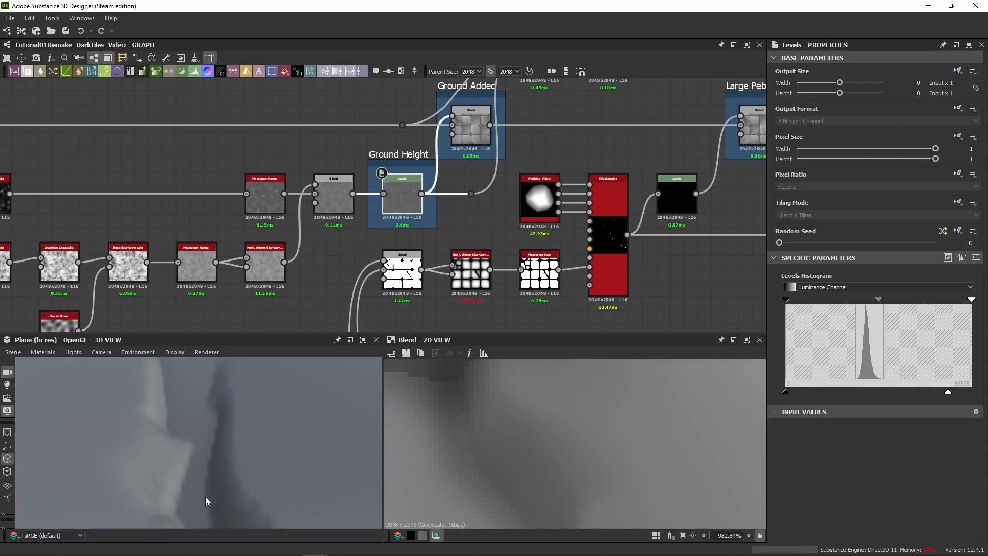
# Go back to the Broken Tile Elevated section and re-enable its bypassed Multiply Blend.
pyautogui.scroll(-8, 177, 168)
pyautogui.moveTo(149, 154); pyautogui.dragTo(369, 143, button='middle')
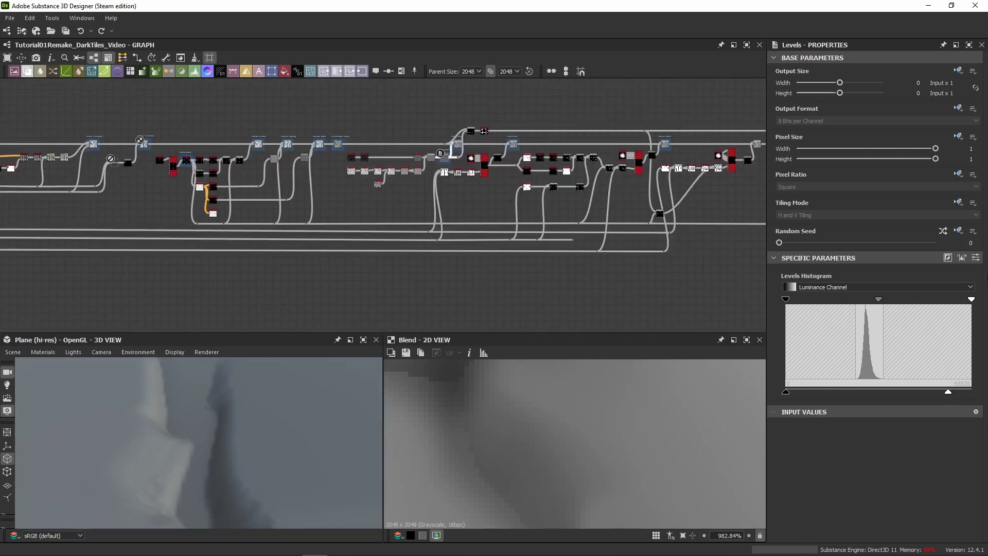
pyautogui.moveTo(486, 221); pyautogui.dragTo(673, 238, button='middle')
pyautogui.moveTo(188, 213); pyautogui.dragTo(366, 242, button='middle')
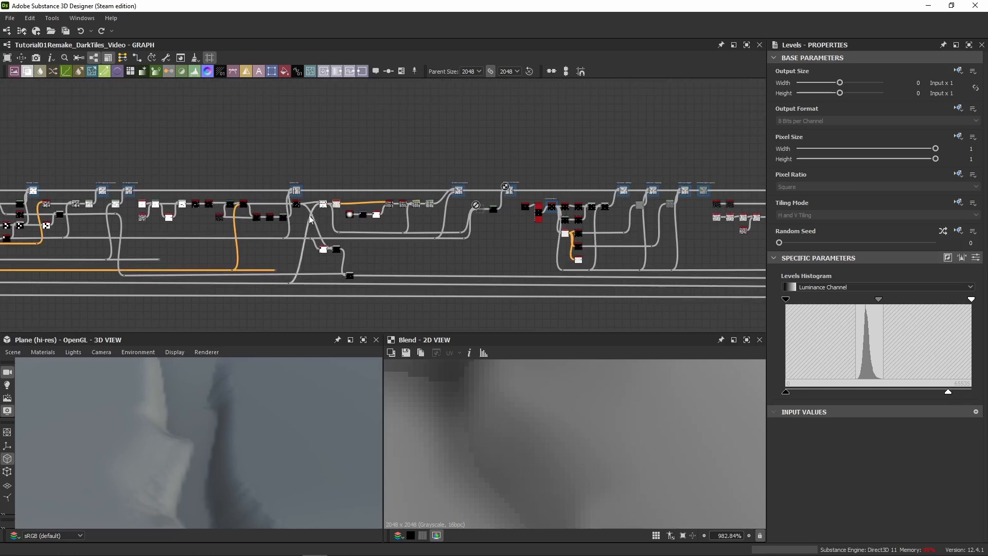
pyautogui.scroll(5, 512, 215)
pyautogui.click(396, 178)
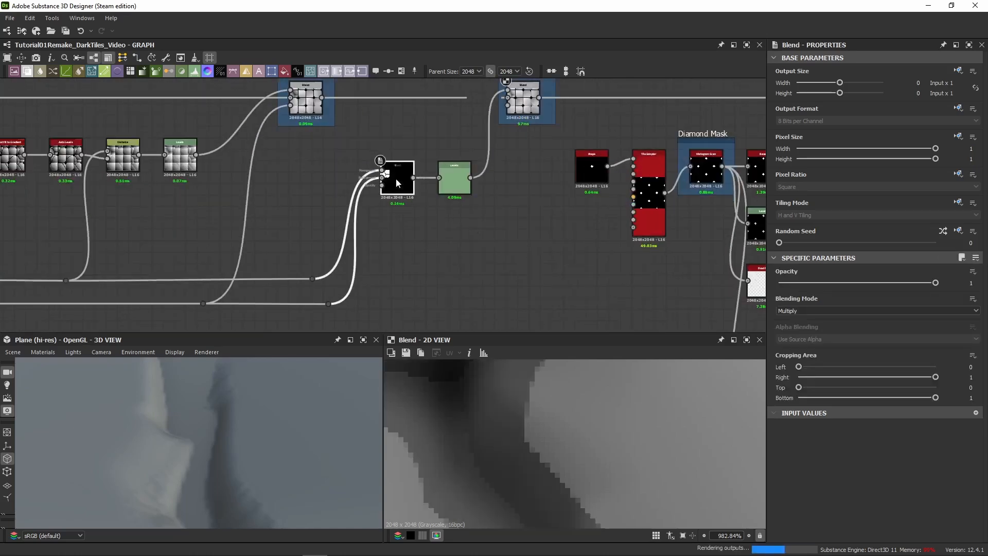
pyautogui.scroll(-5, 467, 441)
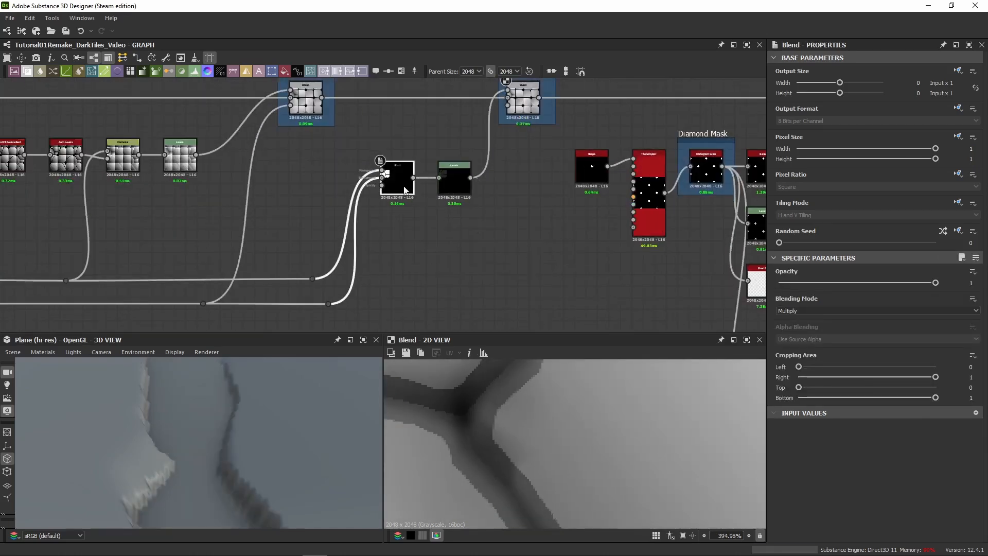
# Preview the Levels and Auto Levels nodes feeding Broken Tile Slopped, and bypass the Distance node between them.
pyautogui.click(166, 168)
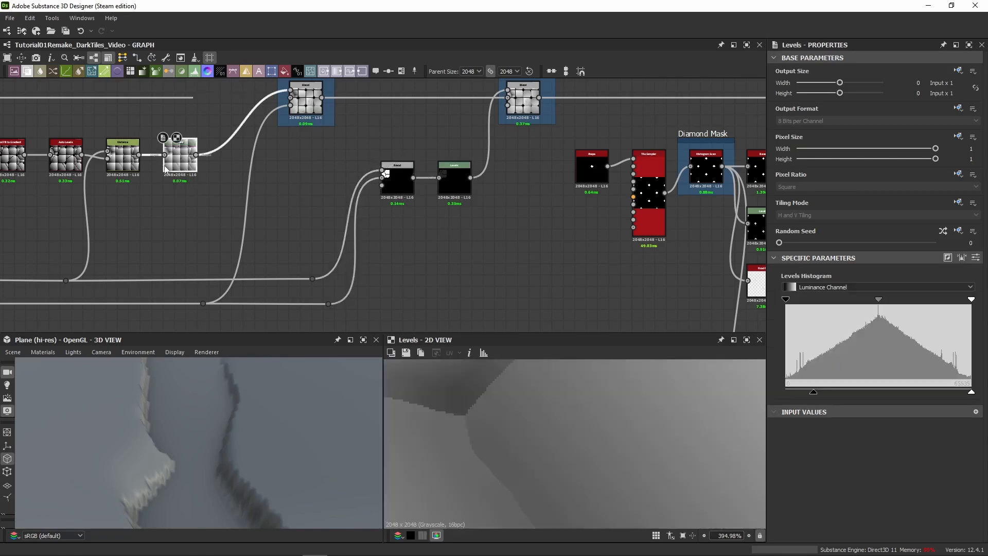
pyautogui.scroll(4, 220, 210)
pyautogui.doubleClick(155, 152)
pyautogui.click(259, 159)
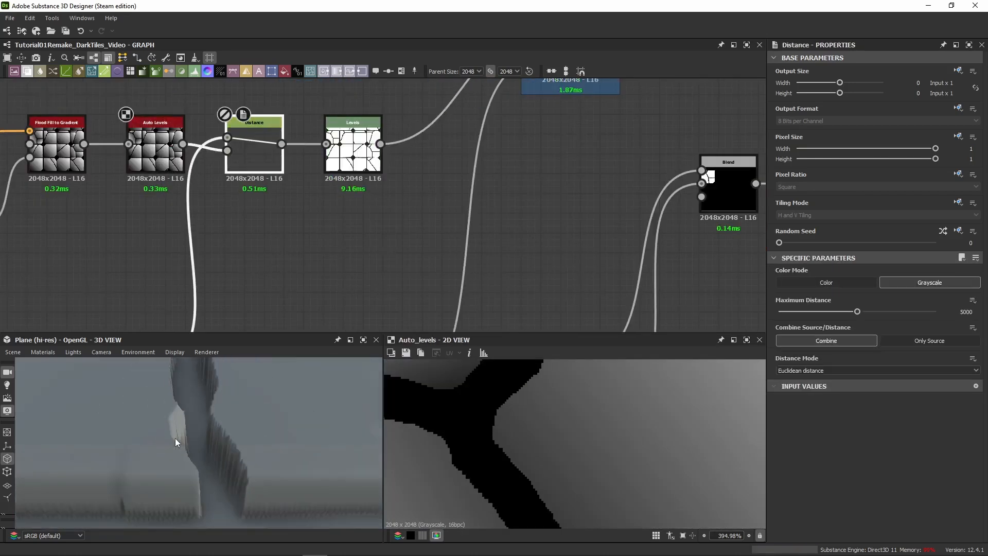
# Preview the Broken Tile Slopped Blend, compare its crack edges in the 2D and 3D views, and re-enable the bypassed Distance node.
pyautogui.scroll(-3, 175, 437)
pyautogui.moveTo(176, 437); pyautogui.dragTo(202, 433)
pyautogui.moveTo(307, 175); pyautogui.dragTo(335, 265, button='middle')
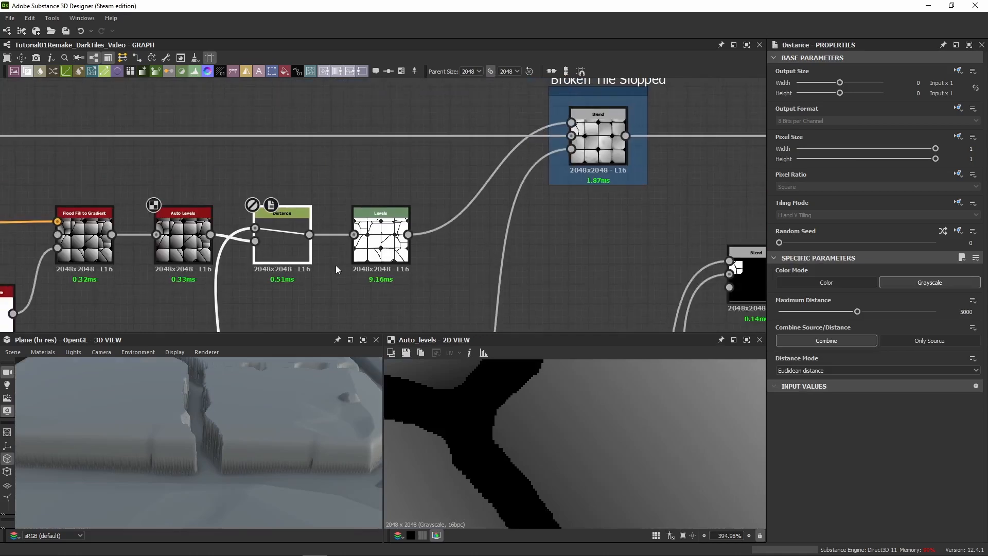
pyautogui.doubleClick(597, 139)
pyautogui.scroll(-5, 492, 485)
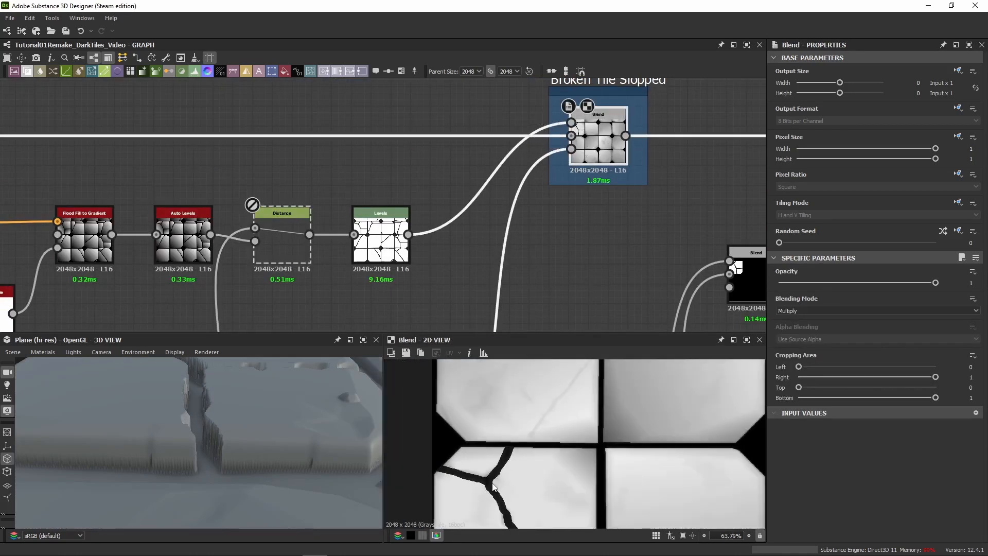
pyautogui.scroll(8, 492, 483)
pyautogui.moveTo(322, 451); pyautogui.dragTo(223, 423)
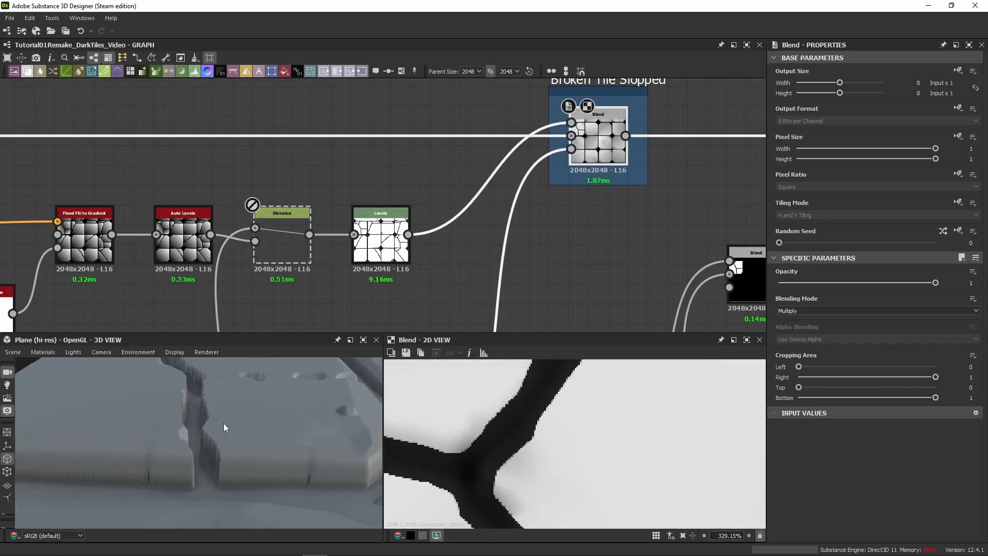
pyautogui.click(299, 248)
pyautogui.hotkey('shift', 'd')
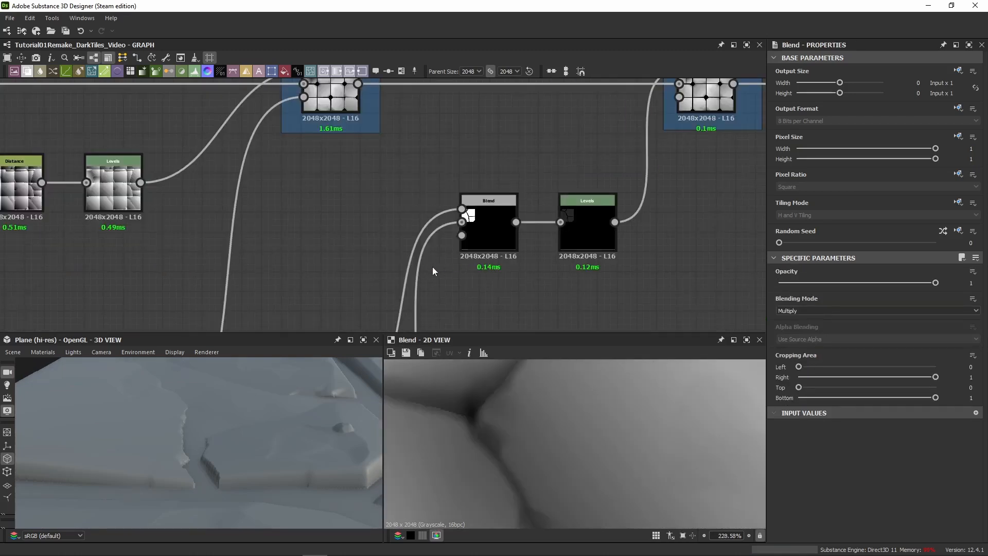
# Delete the Blend feeding the Broken Tile Elevated Levels and inspect the crack edges in the 3D and 2D views.
pyautogui.click(466, 199)
pyautogui.press('Delete')
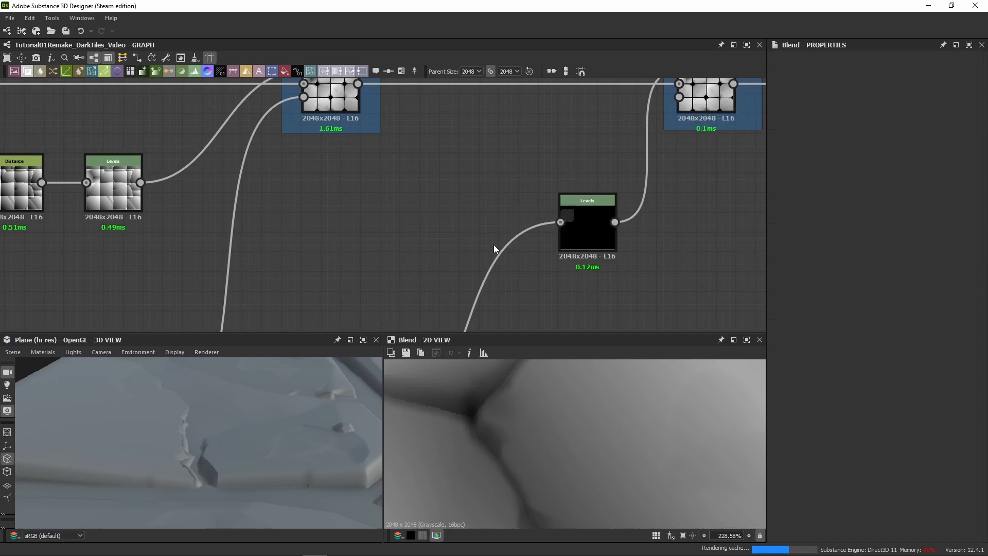
pyautogui.scroll(4, 209, 434)
pyautogui.scroll(3, 475, 433)
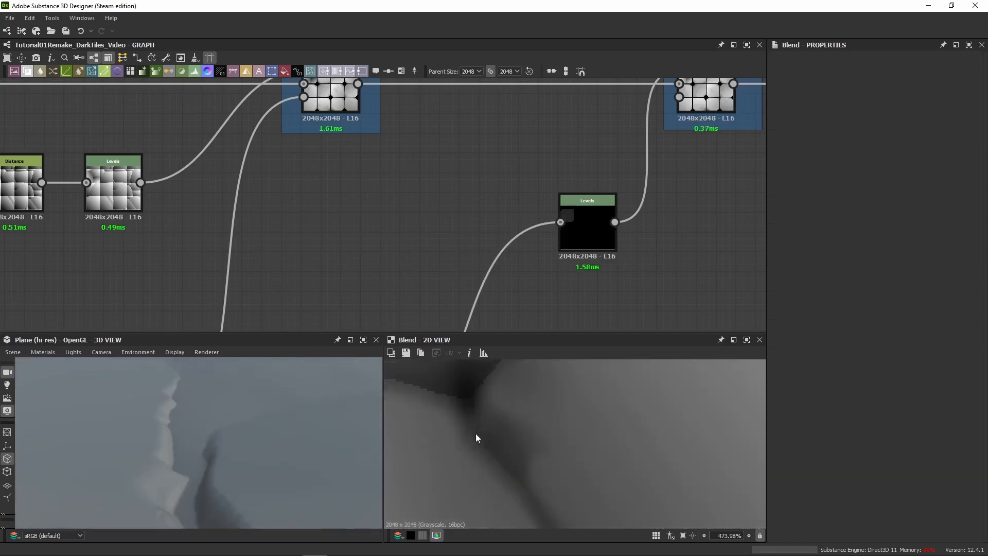
pyautogui.scroll(-1, 476, 433)
pyautogui.moveTo(372, 378); pyautogui.dragTo(246, 431)
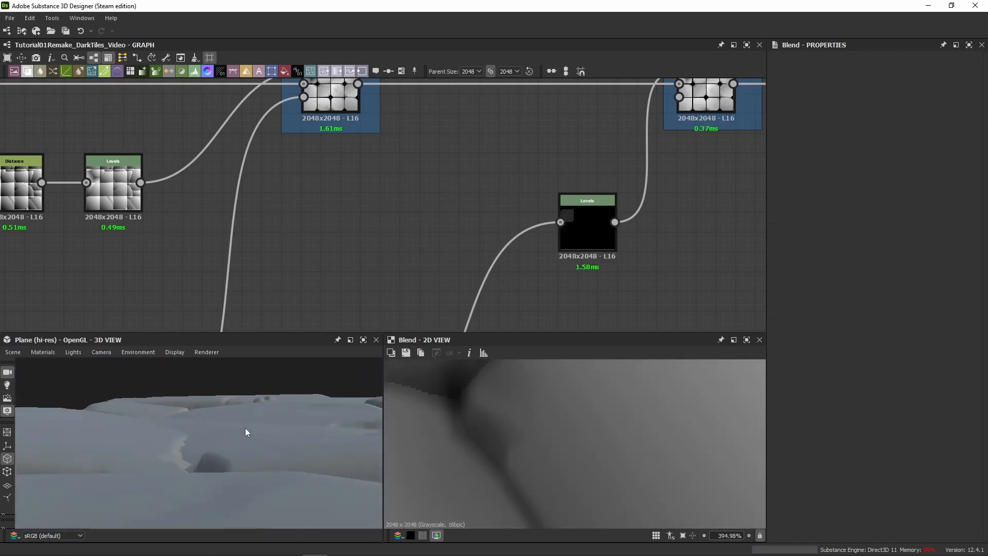
# Examine the broken tile's crack edges and slope gradients in the Broken Tile Slopped preview at several magnifications.
pyautogui.scroll(3, 248, 434)
pyautogui.scroll(7, 445, 399)
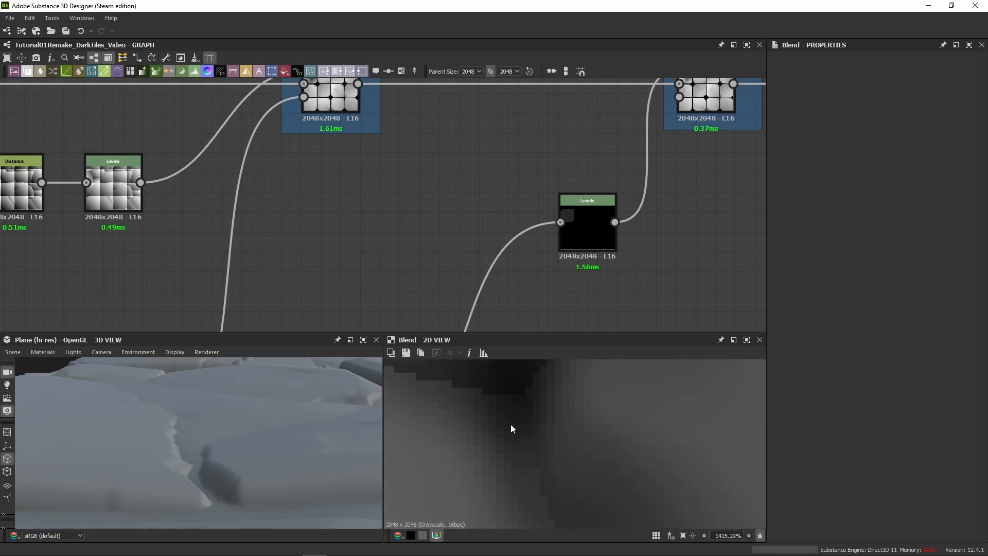
pyautogui.scroll(-9, 510, 427)
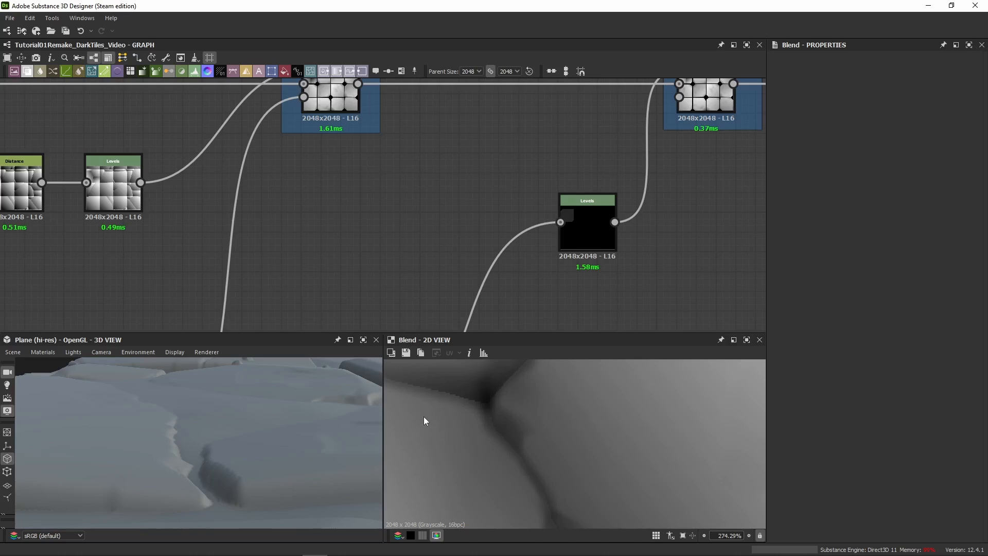
pyautogui.scroll(-8, 424, 416)
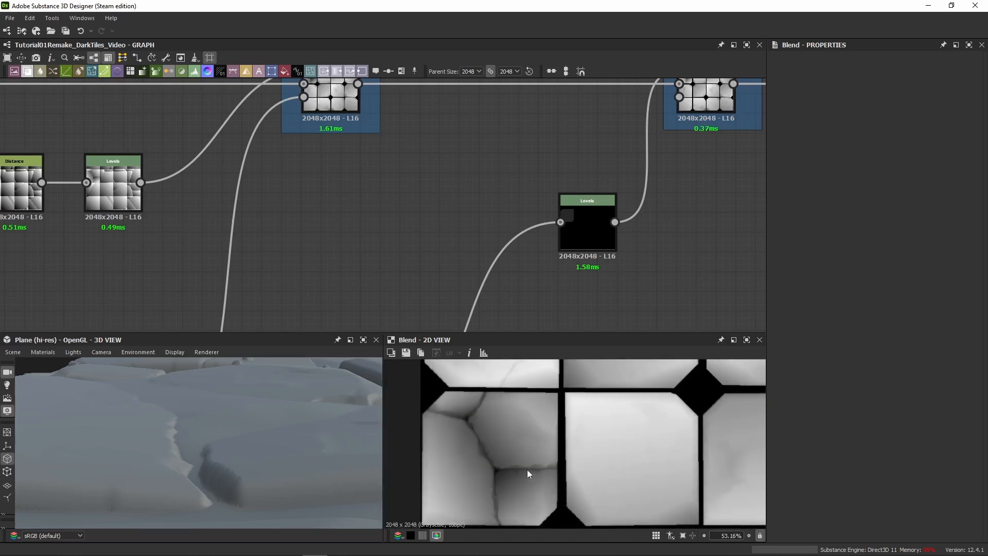
pyautogui.scroll(3, 506, 414)
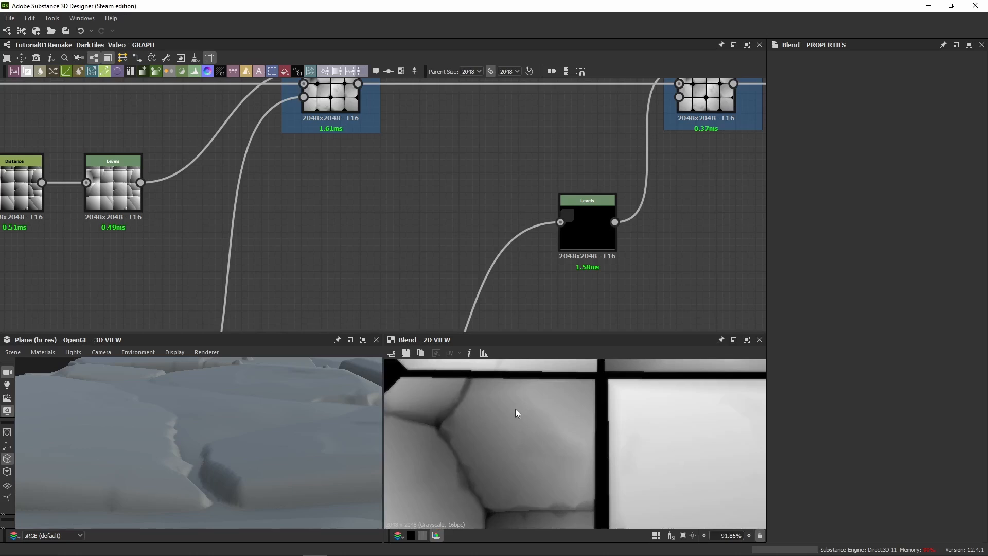
pyautogui.scroll(4, 540, 398)
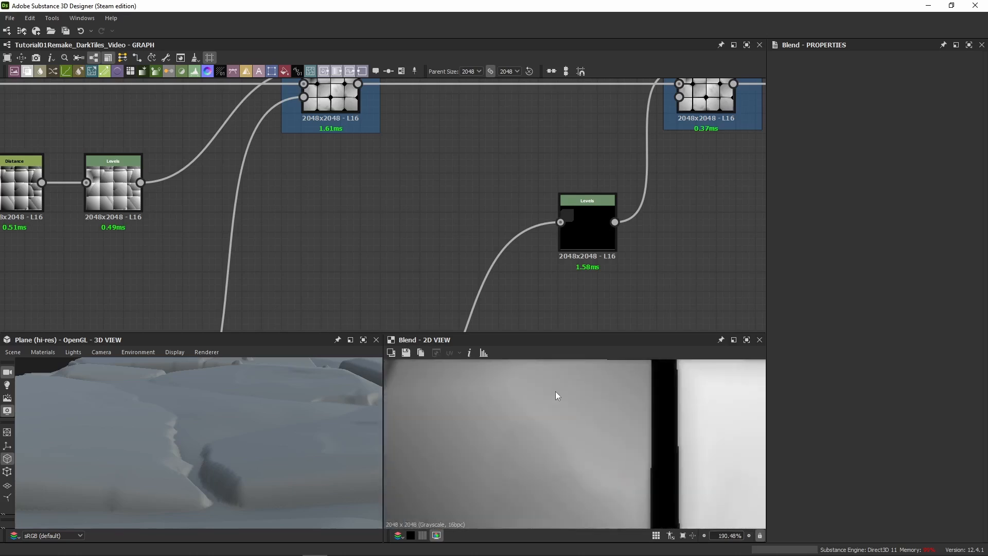
pyautogui.scroll(-2, 517, 418)
pyautogui.moveTo(510, 421); pyautogui.dragTo(587, 392, button='middle')
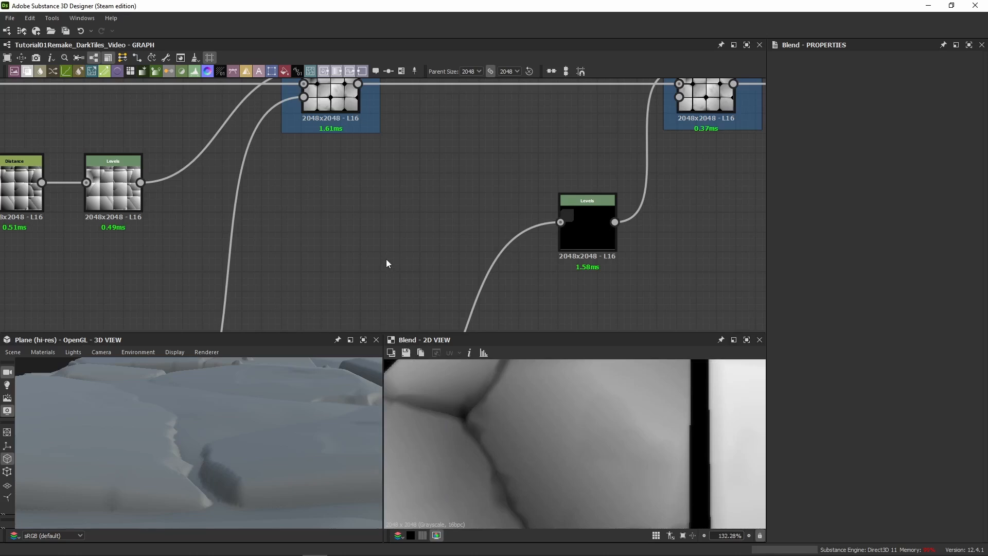
# Delete the leftover unconnected reroute dot on the wire below the Broken Tile Slopped and Broken Tile Elevated nodes.
pyautogui.scroll(-6, 386, 258)
pyautogui.moveTo(604, 215); pyautogui.dragTo(551, 155, button='middle')
pyautogui.scroll(2, 386, 227)
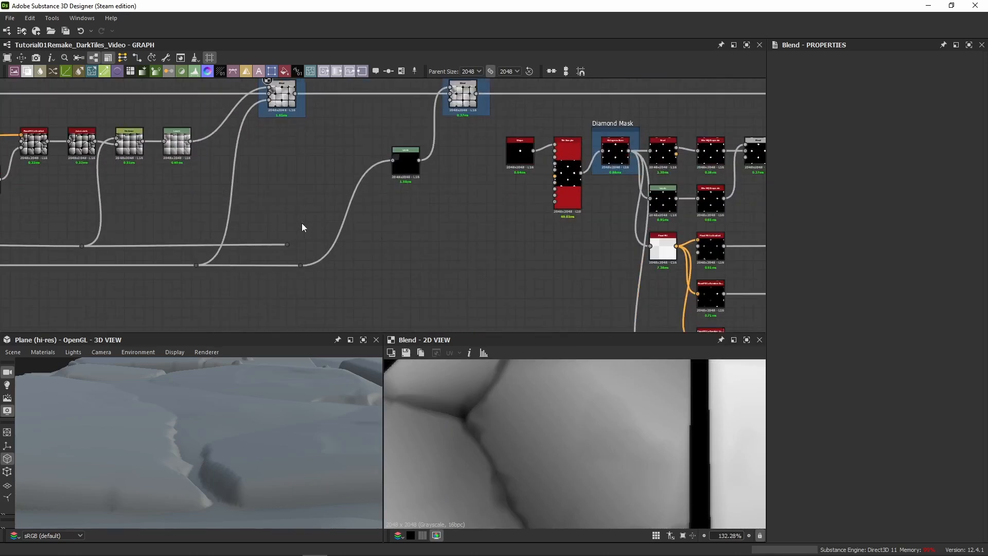
pyautogui.moveTo(301, 223); pyautogui.dragTo(269, 248)
pyautogui.press('Delete')
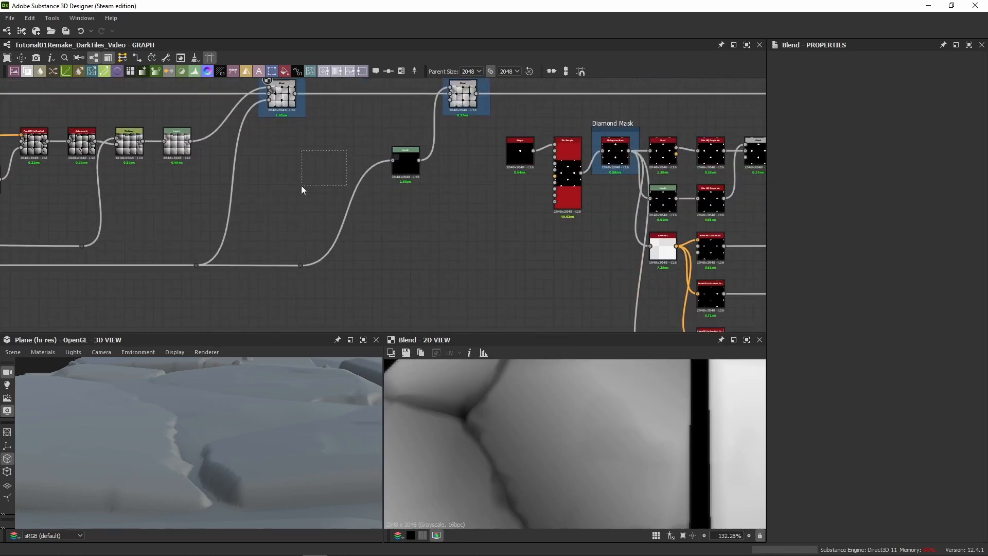
pyautogui.moveTo(301, 185); pyautogui.dragTo(305, 172)
# Duplicate the last Pebbles_Video node and place the copy after the final pebble Blend at the end of the graph.
pyautogui.scroll(-6, 350, 240)
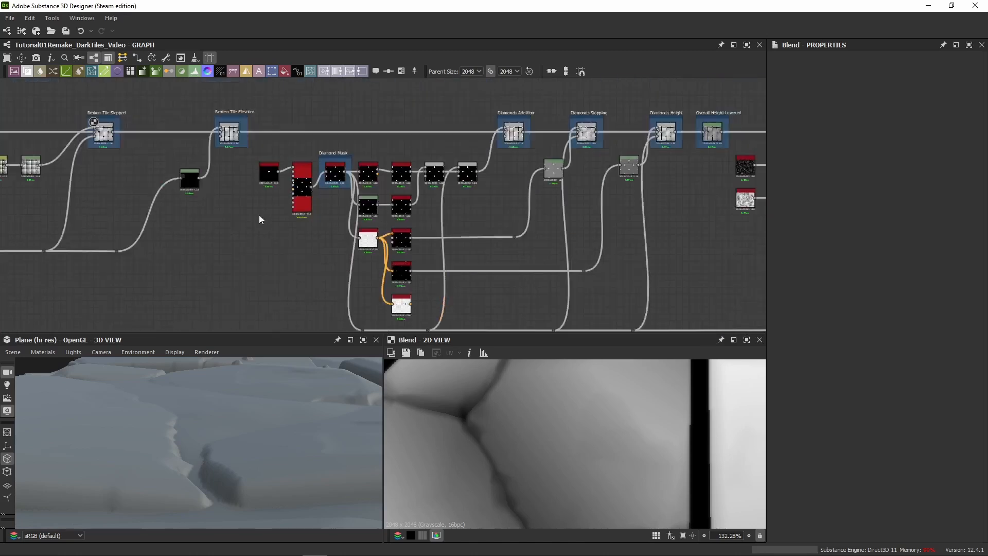
pyautogui.scroll(-5, 163, 455)
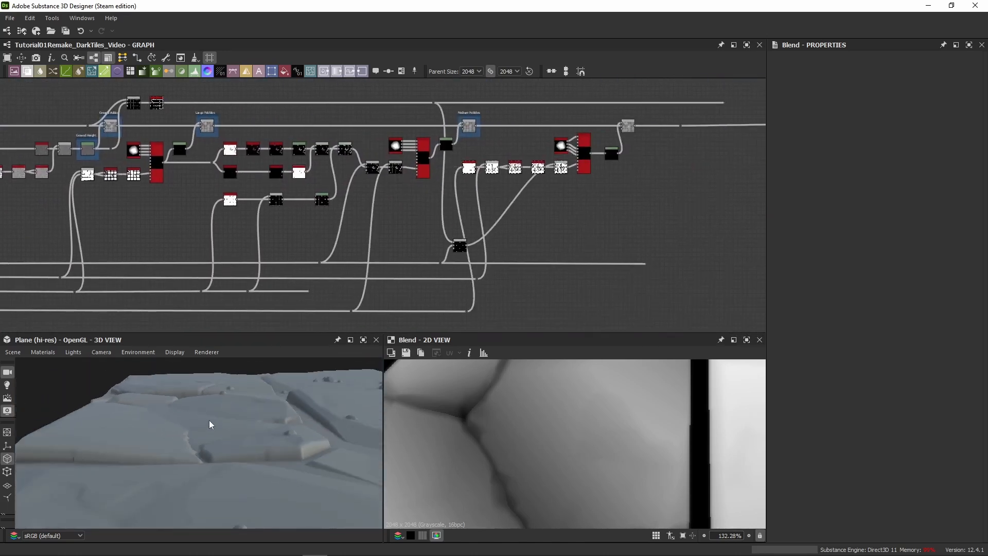
pyautogui.moveTo(212, 422); pyautogui.dragTo(247, 411)
pyautogui.moveTo(533, 227); pyautogui.dragTo(396, 217, button='middle')
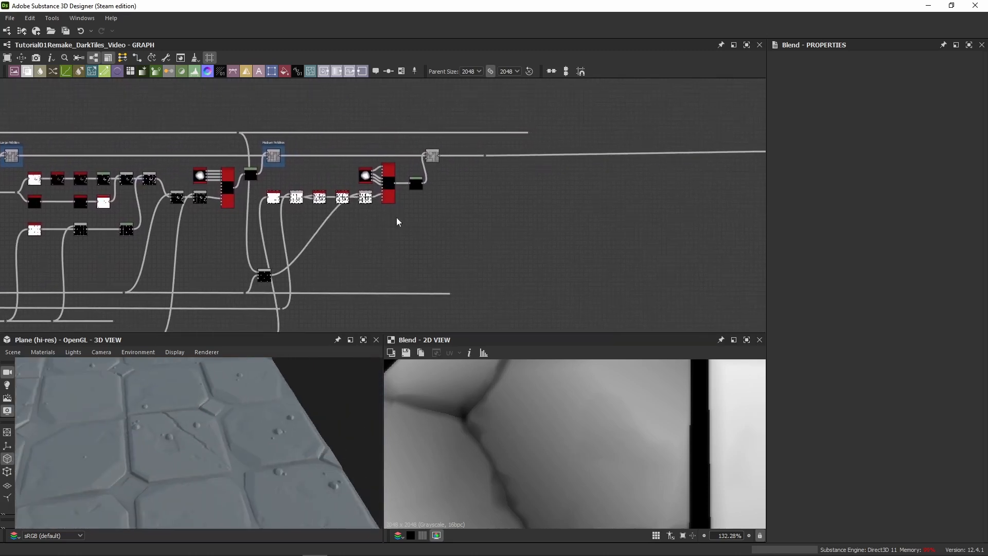
pyautogui.scroll(4, 427, 149)
pyautogui.moveTo(613, 155); pyautogui.dragTo(341, 157, button='middle')
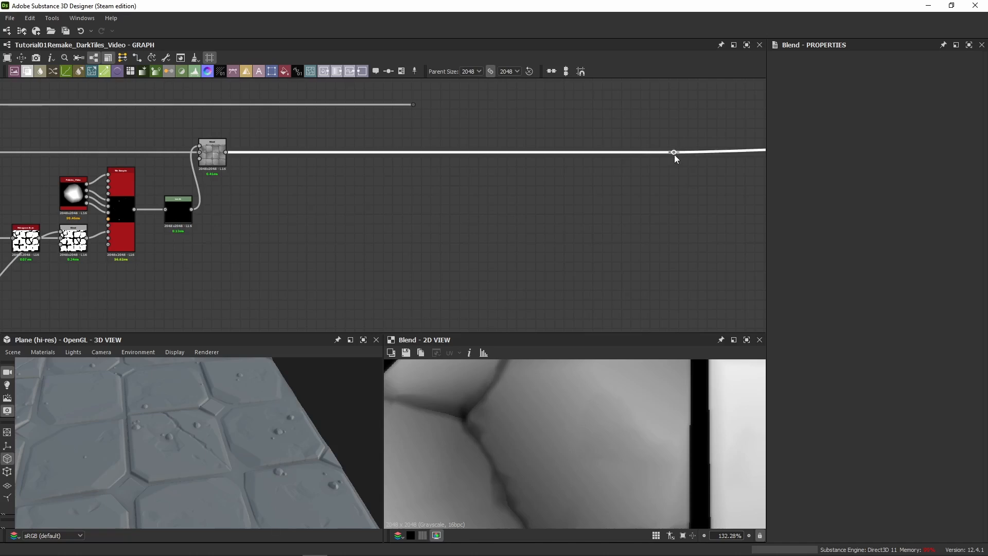
pyautogui.press('space')
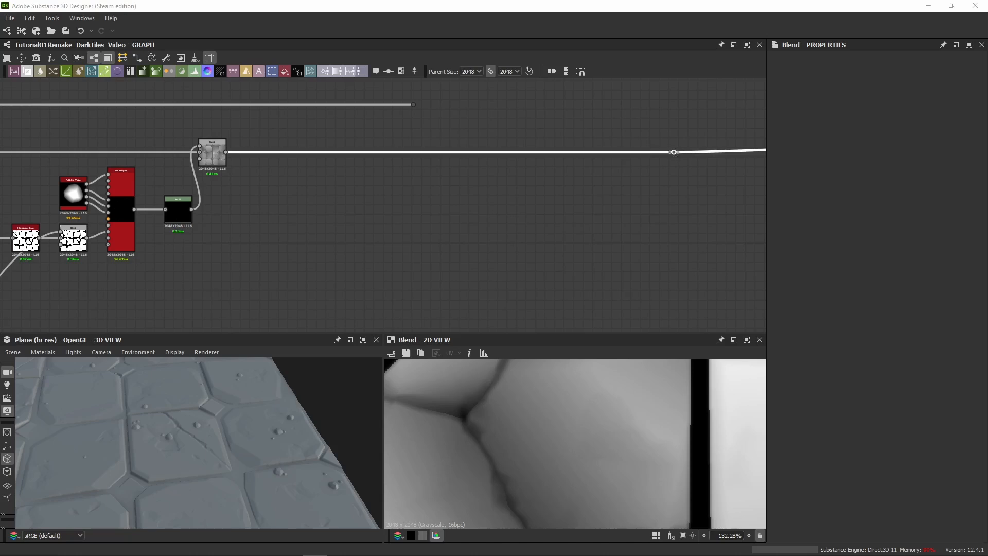
pyautogui.click(65, 199)
pyautogui.hotkey('ctrl', 'c')
pyautogui.hotkey('ctrl', 'v')
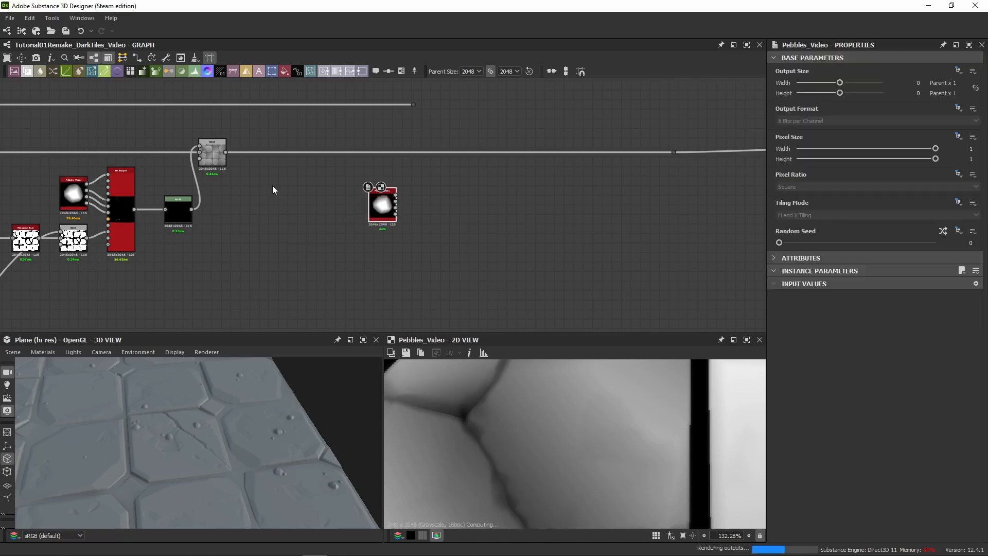
pyautogui.moveTo(376, 208); pyautogui.dragTo(267, 196)
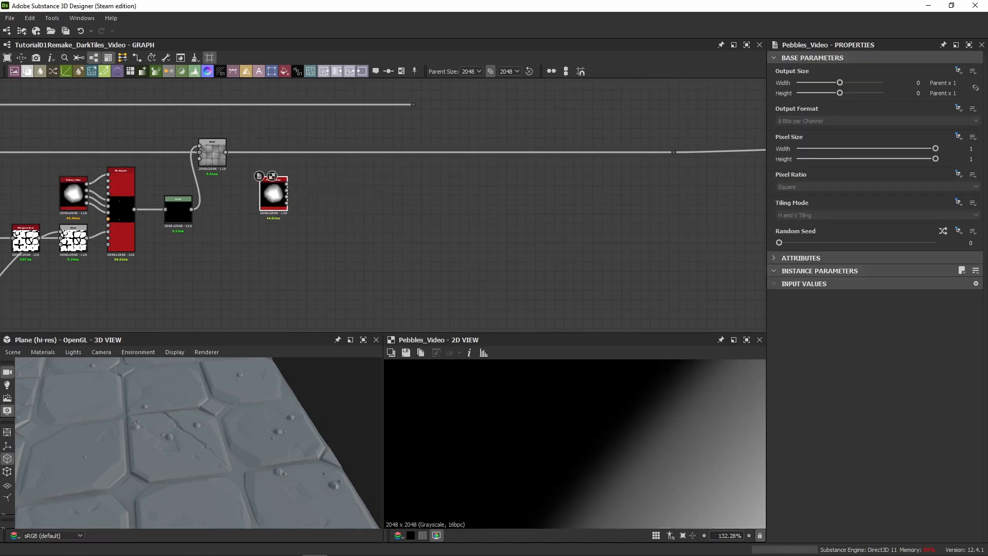
# Add a Tile Sampler node beside the copied Pebbles_Video node, leaving a gap between the two.
pyautogui.press('space')
pyautogui.write('tile')
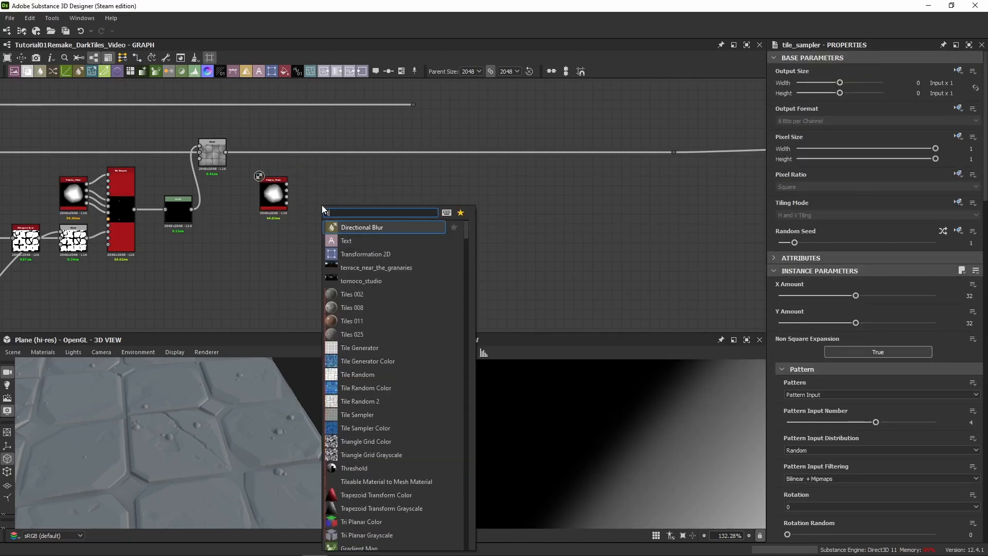
pyautogui.write('sampler')
pyautogui.press('Return')
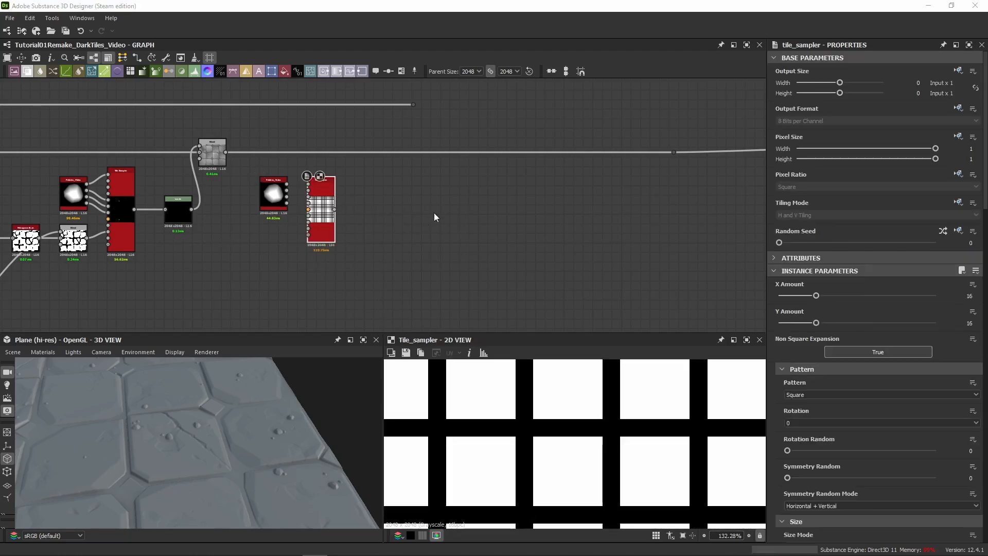
pyautogui.scroll(3, 434, 212)
pyautogui.moveTo(307, 208); pyautogui.dragTo(293, 205)
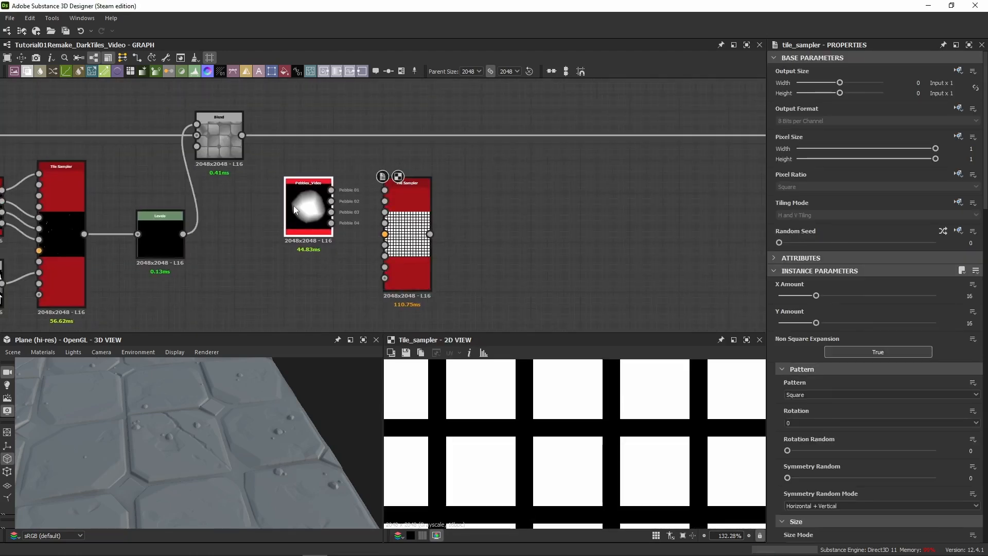
pyautogui.moveTo(406, 231); pyautogui.dragTo(488, 231)
pyautogui.moveTo(439, 230); pyautogui.dragTo(503, 179, button='middle')
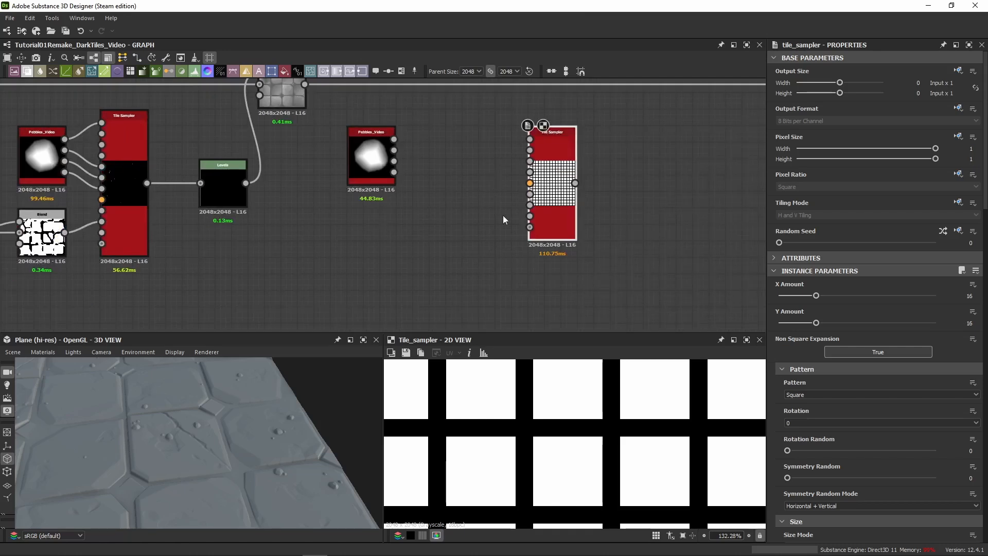
# Connect the first pebble output to Pattern Input 1 and set the Tile Sampler's pattern to Pattern Input with an input number of 4.
pyautogui.moveTo(394, 139); pyautogui.dragTo(529, 139)
pyautogui.moveTo(394, 151); pyautogui.dragTo(499, 169)
pyautogui.press('Escape')
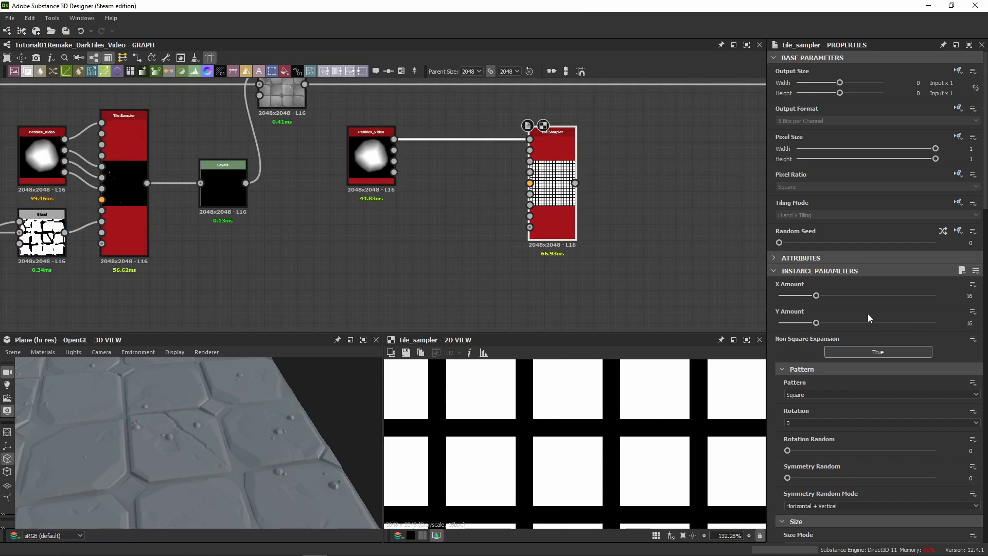
pyautogui.click(806, 394)
pyautogui.click(804, 403)
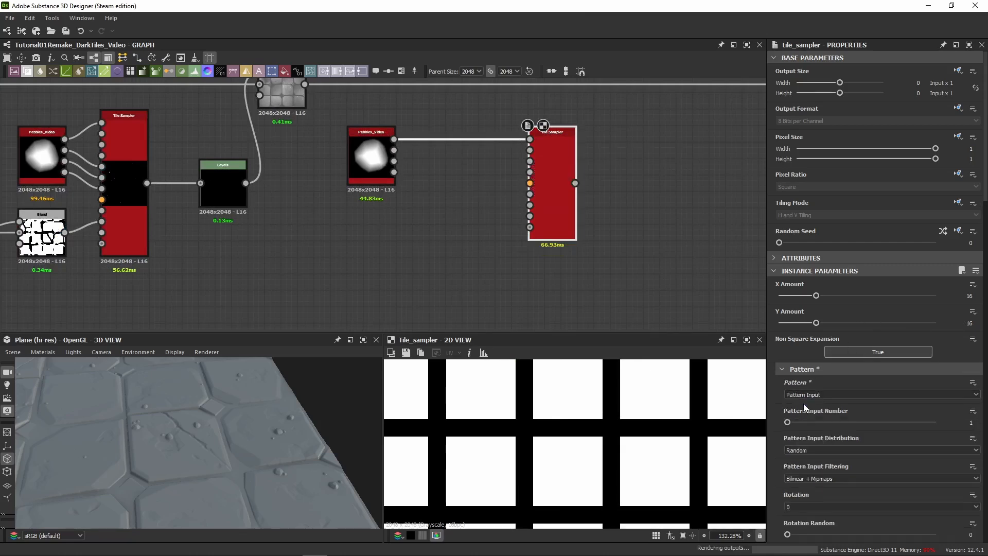
pyautogui.moveTo(795, 420); pyautogui.dragTo(867, 422)
# Connect the Pebble 02, 03 and 04 outputs to Pattern Inputs 2, 3 and 4 of the new Tile Sampler.
pyautogui.scroll(3, 423, 219)
pyautogui.moveTo(389, 127); pyautogui.dragTo(371, 210, button='middle')
pyautogui.moveTo(355, 184); pyautogui.dragTo(589, 156)
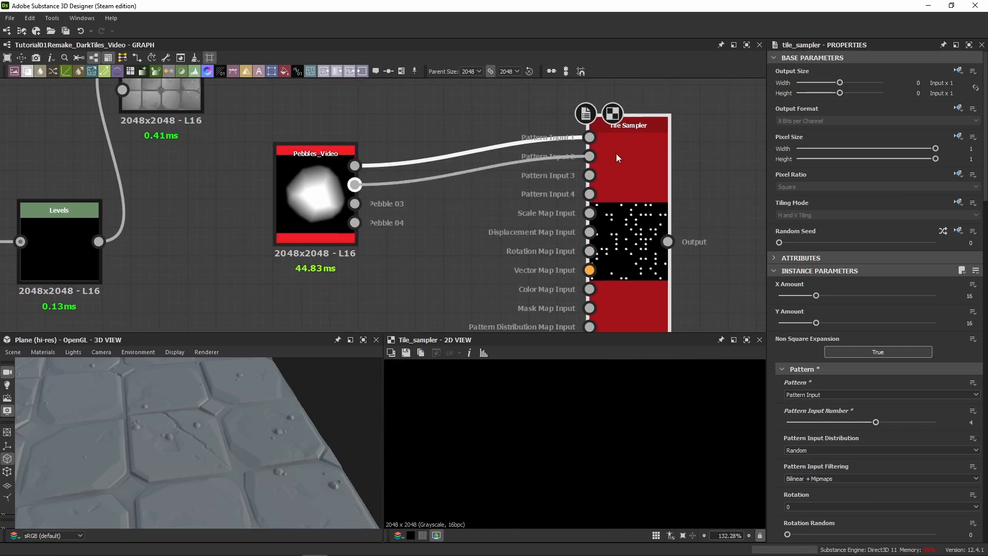
pyautogui.moveTo(354, 203); pyautogui.dragTo(589, 175)
pyautogui.moveTo(355, 224); pyautogui.dragTo(589, 194)
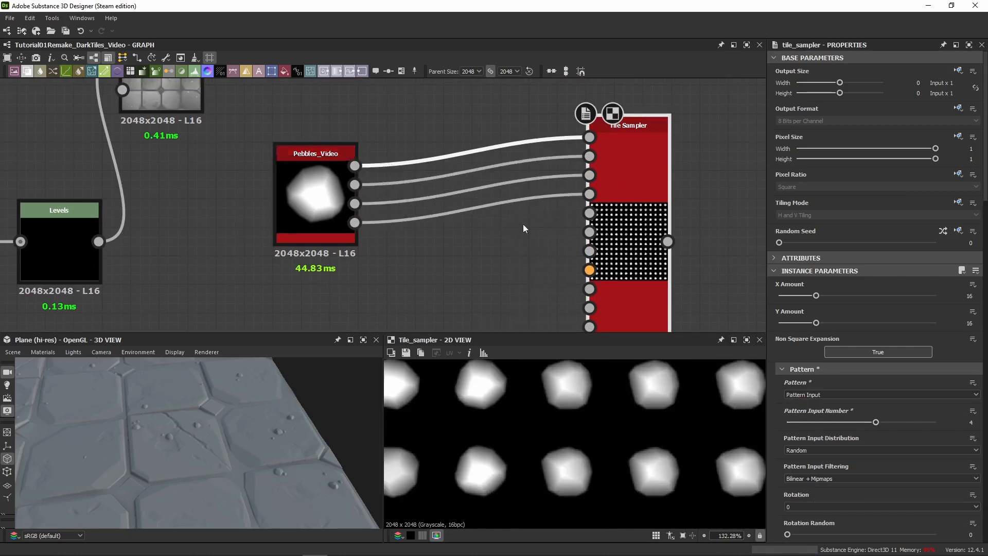
# Move the new Tile Sampler farther away from the Pebbles_Video node to leave room for its mask nodes.
pyautogui.moveTo(605, 217); pyautogui.dragTo(591, 157, button='middle')
pyautogui.moveTo(591, 156); pyautogui.dragTo(416, 187)
pyautogui.moveTo(426, 195); pyautogui.dragTo(519, 163, button='middle')
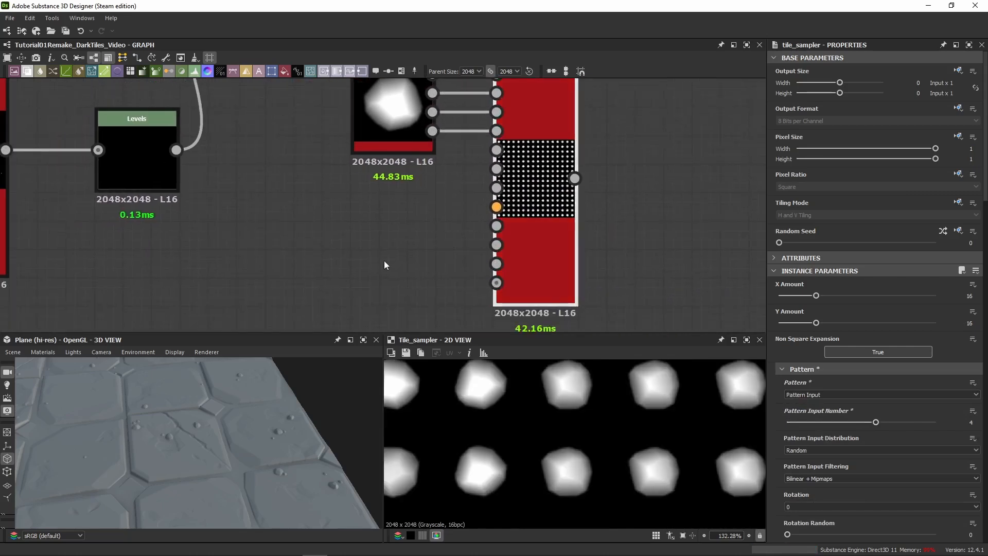
pyautogui.scroll(-4, 614, 179)
pyautogui.moveTo(615, 180); pyautogui.dragTo(492, 180, button='middle')
pyautogui.moveTo(467, 186); pyautogui.dragTo(627, 187)
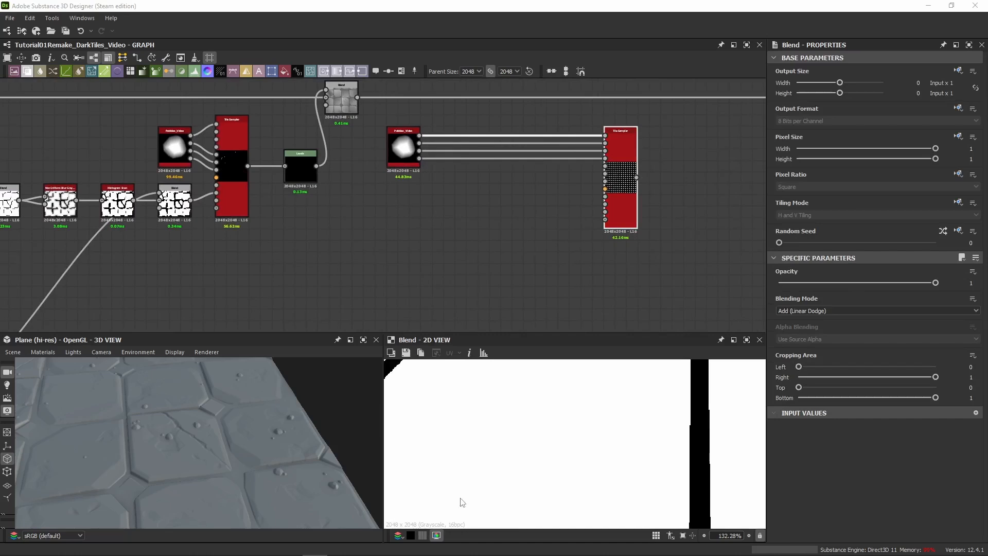
# Extend the tile mask line by moving its end dot farther along toward the new Tile Sampler's mask area.
pyautogui.scroll(-8, 462, 503)
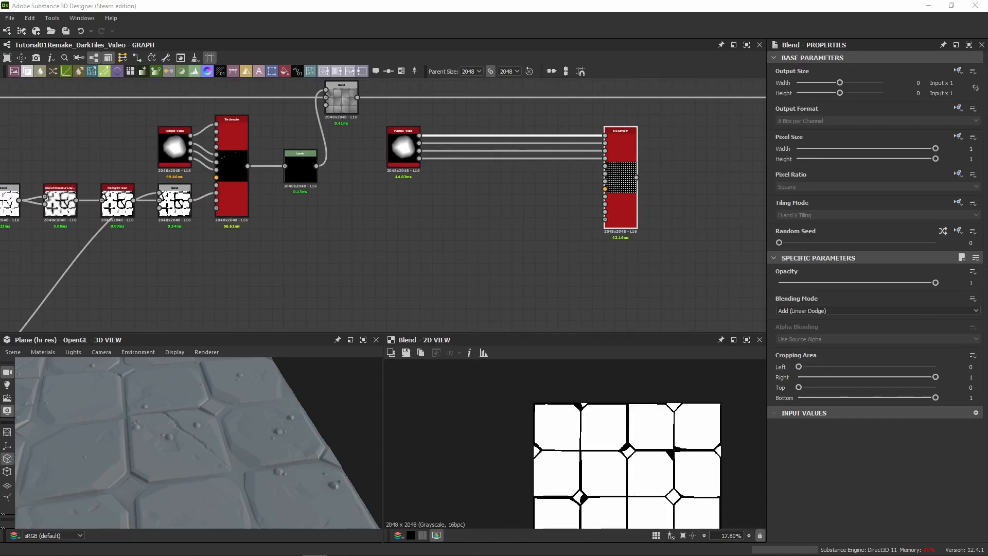
pyautogui.scroll(-2, 447, 280)
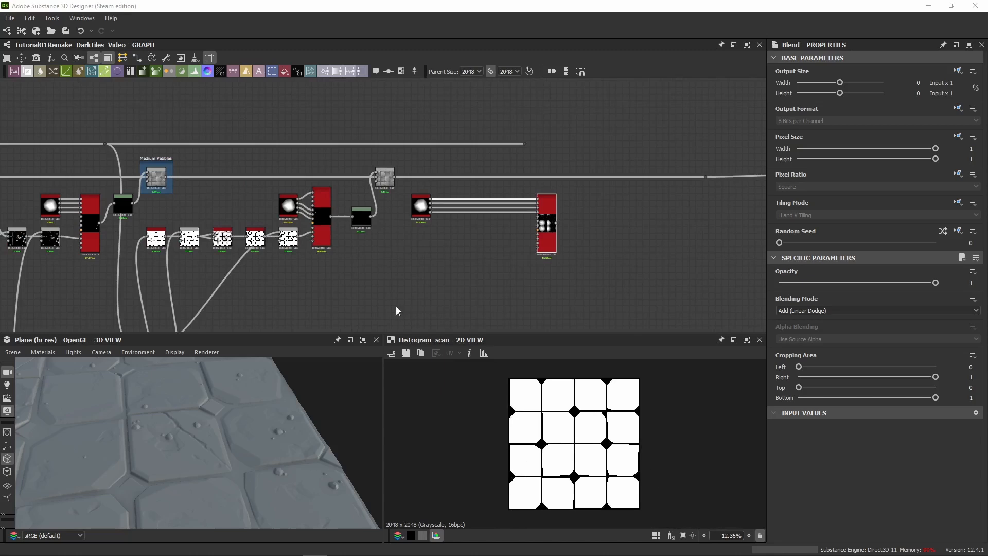
pyautogui.moveTo(397, 310); pyautogui.dragTo(317, 263, button='middle')
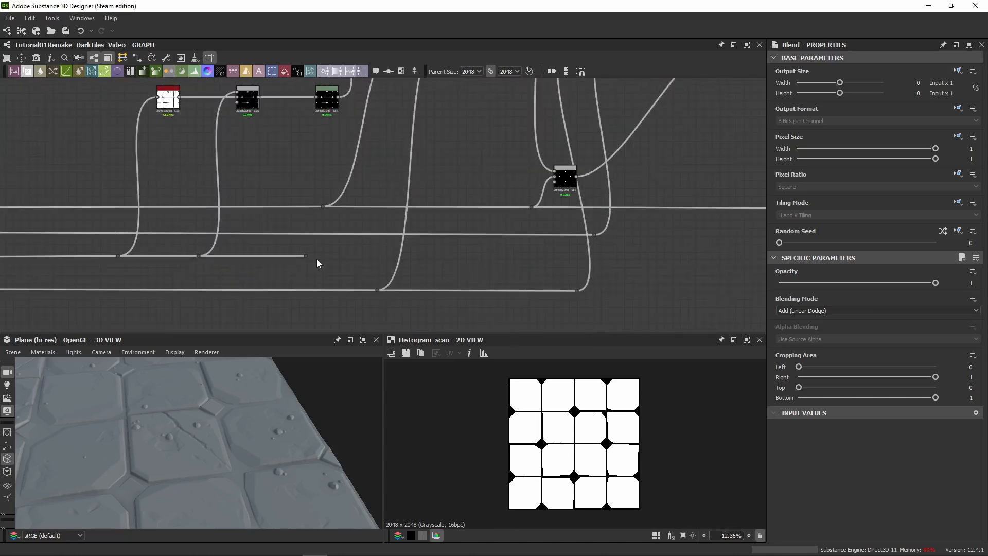
pyautogui.click(203, 257)
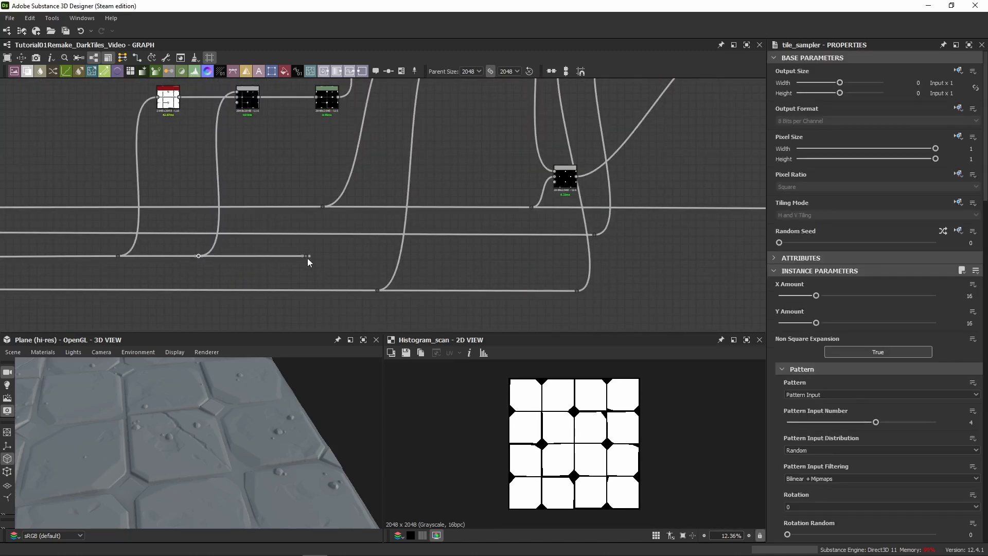
pyautogui.click(311, 256)
pyautogui.moveTo(307, 255); pyautogui.dragTo(736, 255)
pyautogui.scroll(-3, 736, 255)
pyautogui.moveTo(737, 255); pyautogui.dragTo(462, 289, button='middle')
pyautogui.scroll(2, 408, 257)
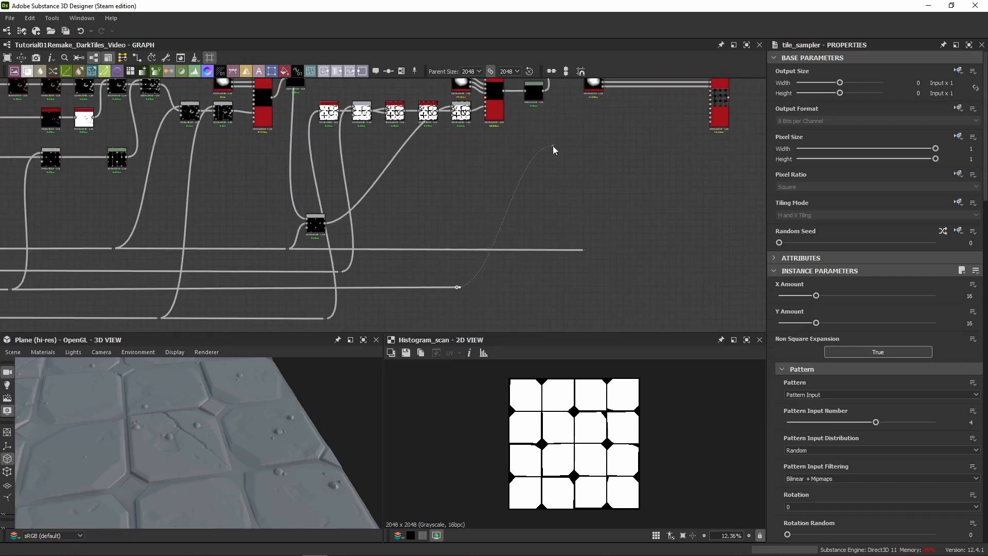
# Add a Blend node below the new pebble setup, fed by the end dot of the extended tile mask line.
pyautogui.moveTo(553, 146); pyautogui.dragTo(552, 146)
pyautogui.write('blend')
pyautogui.press('Return')
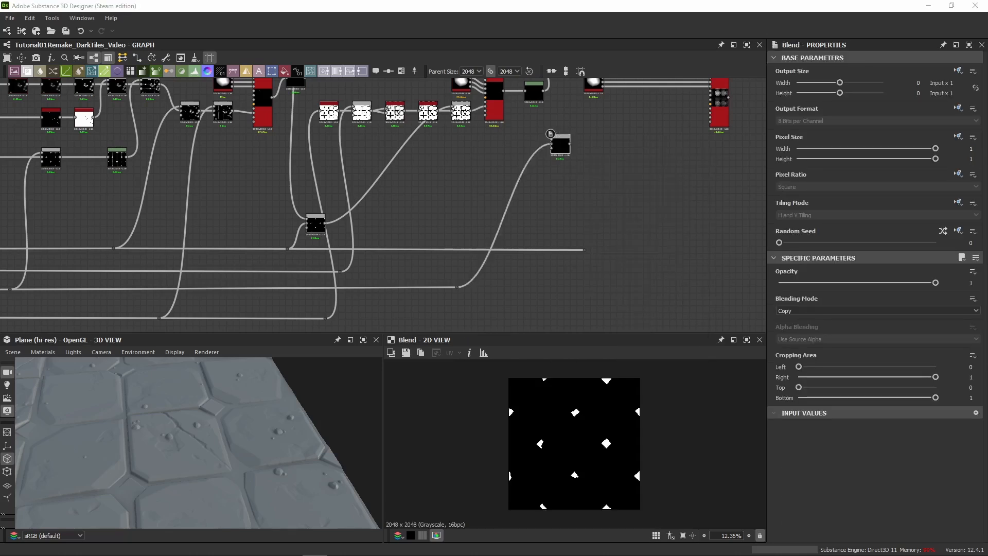
# Preview the Subtract Blend holding the diamond mask and extend its output with a dot node toward the new Blend.
pyautogui.scroll(3, 539, 440)
pyautogui.scroll(3, 303, 236)
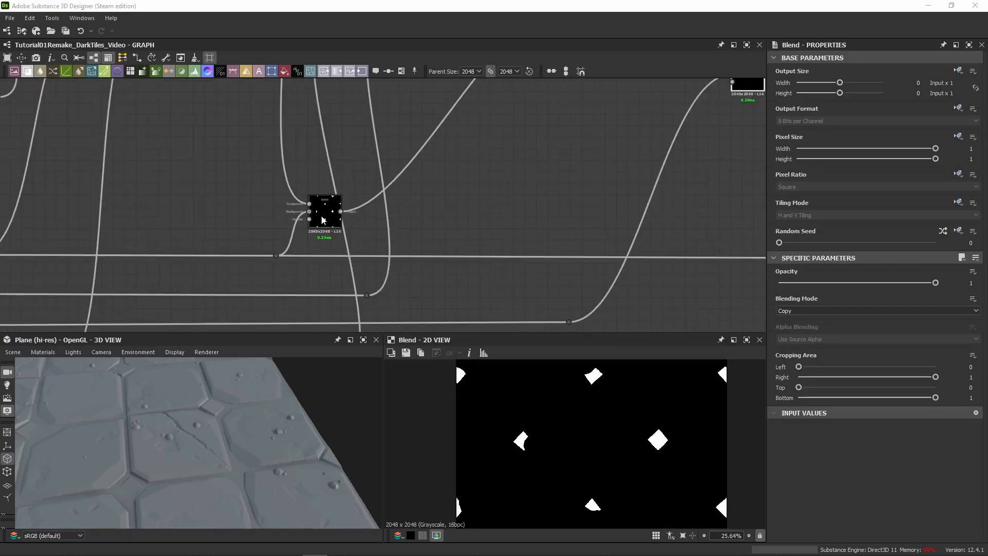
pyautogui.doubleClick(323, 217)
pyautogui.scroll(1, 483, 214)
pyautogui.moveTo(484, 214); pyautogui.dragTo(291, 268, button='middle')
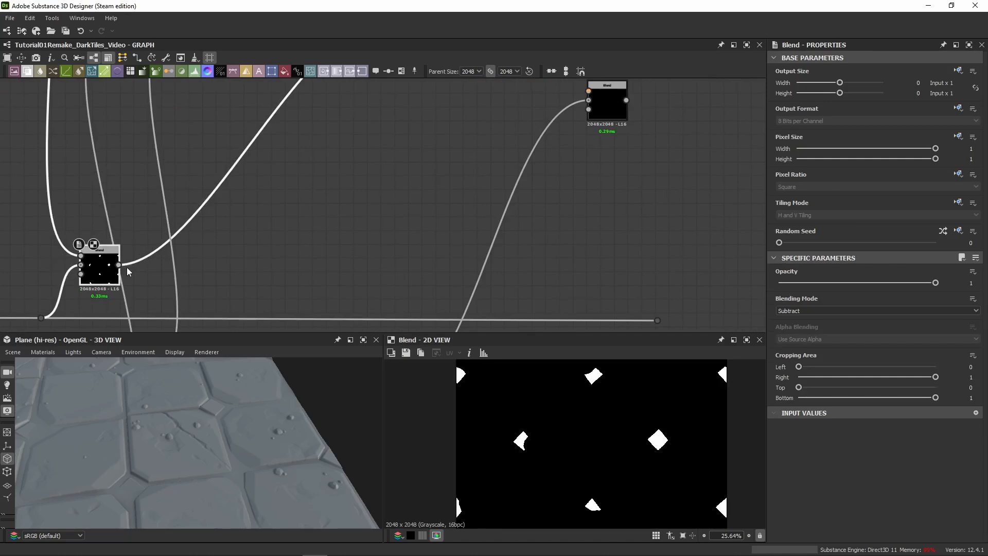
pyautogui.scroll(-3, 341, 260)
pyautogui.moveTo(208, 289); pyautogui.dragTo(436, 287)
pyautogui.moveTo(140, 324); pyautogui.dragTo(265, 261, button='middle')
pyautogui.scroll(3, 266, 261)
pyautogui.doubleClick(346, 228)
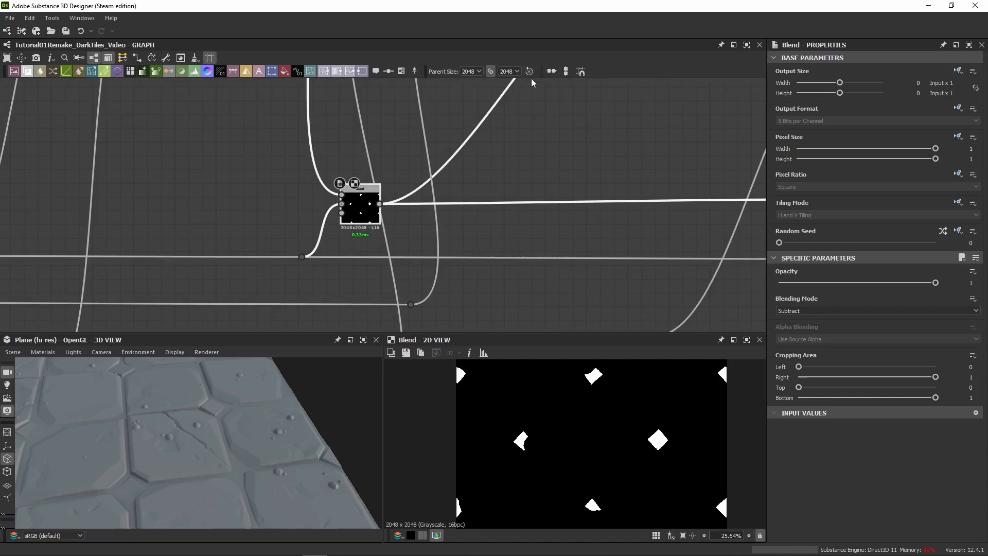
# Frame the diamond mask Blend node and title the frame "Diamonds Mask After Ground".
pyautogui.click(402, 70)
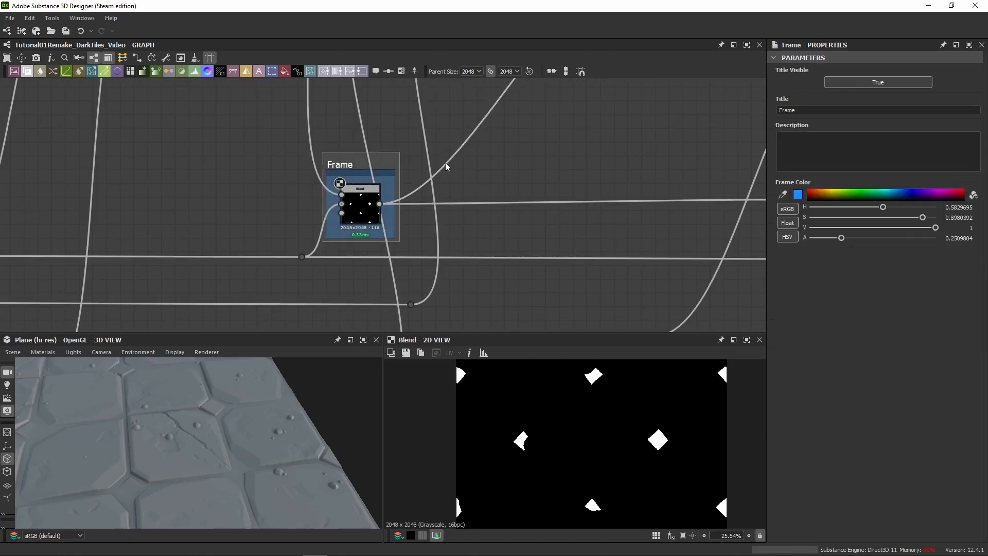
pyautogui.moveTo(813, 110); pyautogui.dragTo(714, 113)
pyautogui.write('Diamonds')
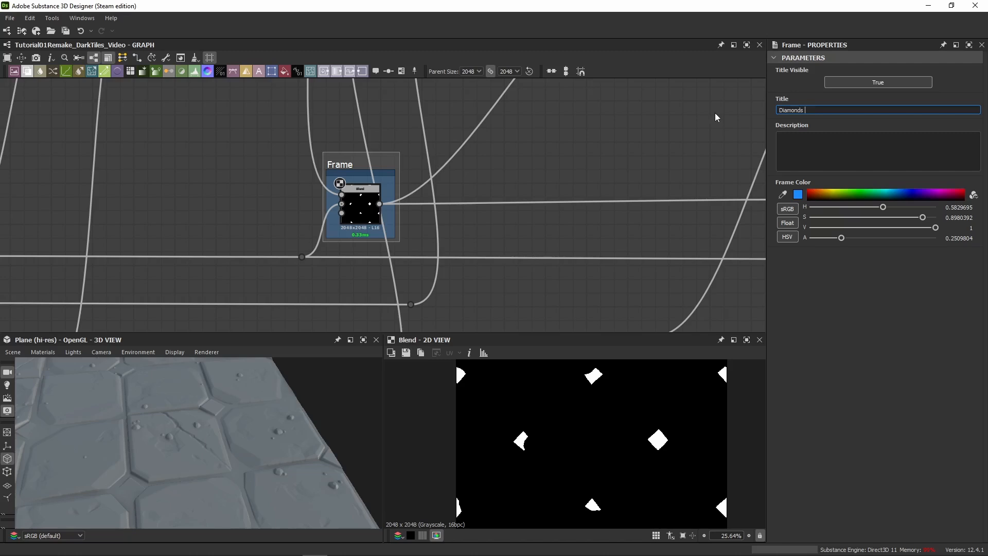
pyautogui.write(' Mask Af')
pyautogui.write('ter Grou')
pyautogui.write('nd')
pyautogui.press('Return')
# Connect the diamond mask's dot to the new Blend's foreground and set its blending mode to Add (Linear Dodge).
pyautogui.moveTo(514, 158); pyautogui.dragTo(266, 198, button='middle')
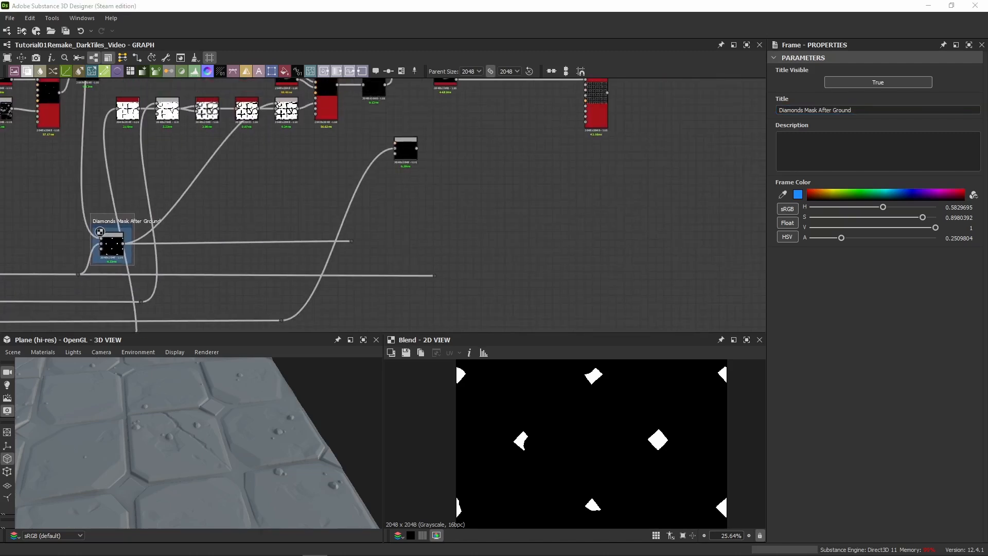
pyautogui.scroll(1, 409, 154)
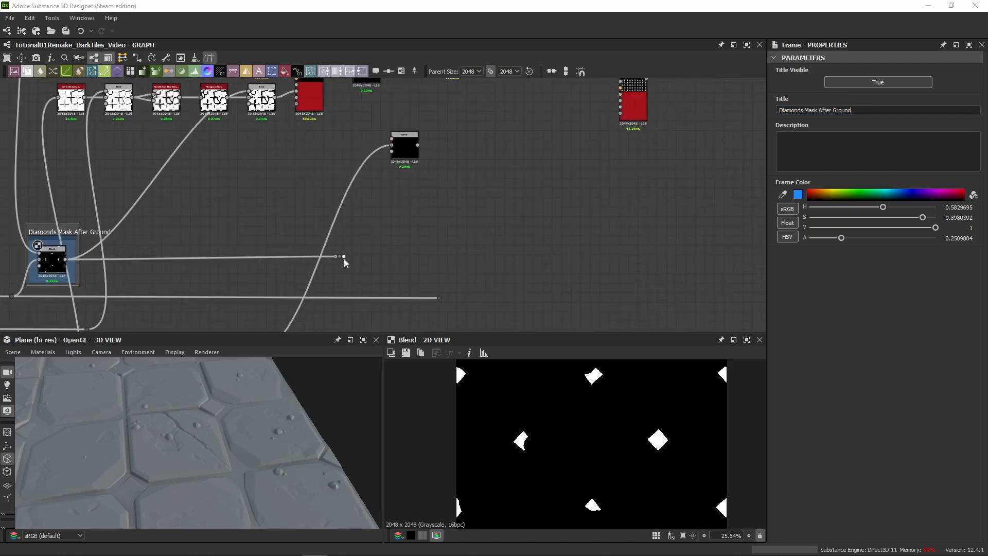
pyautogui.moveTo(343, 261); pyautogui.dragTo(396, 140)
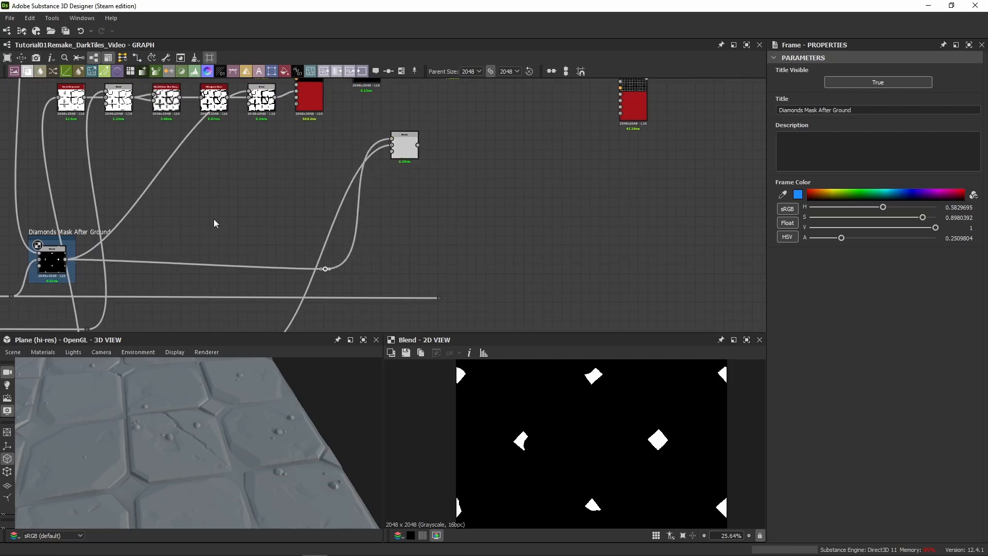
pyautogui.click(404, 145)
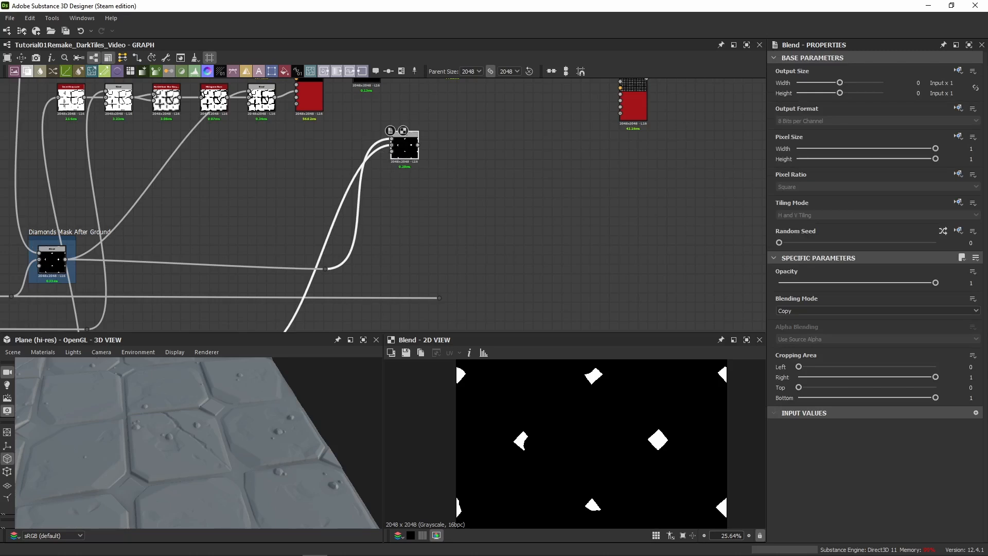
pyautogui.doubleClick(409, 156)
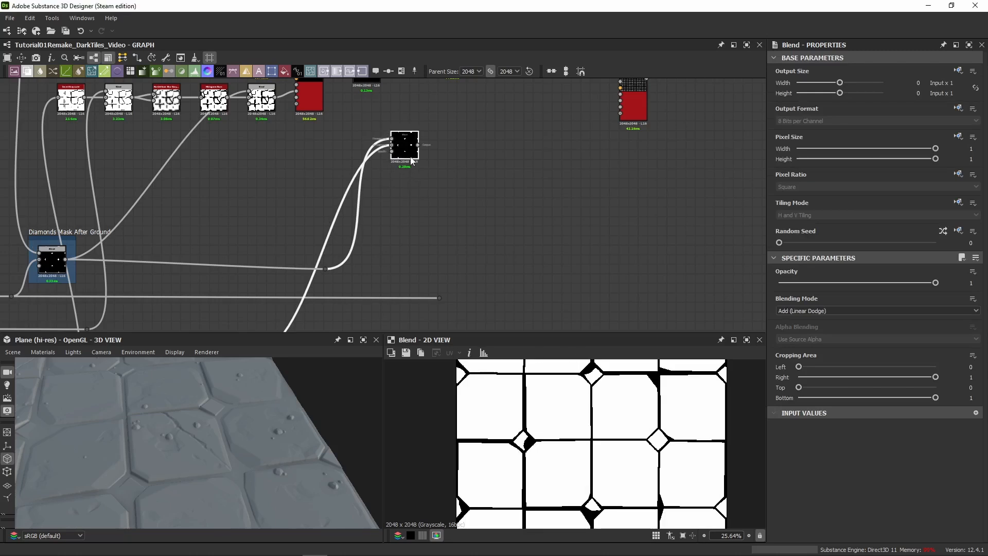
pyautogui.click(802, 311)
pyautogui.click(795, 324)
pyautogui.scroll(-3, 630, 432)
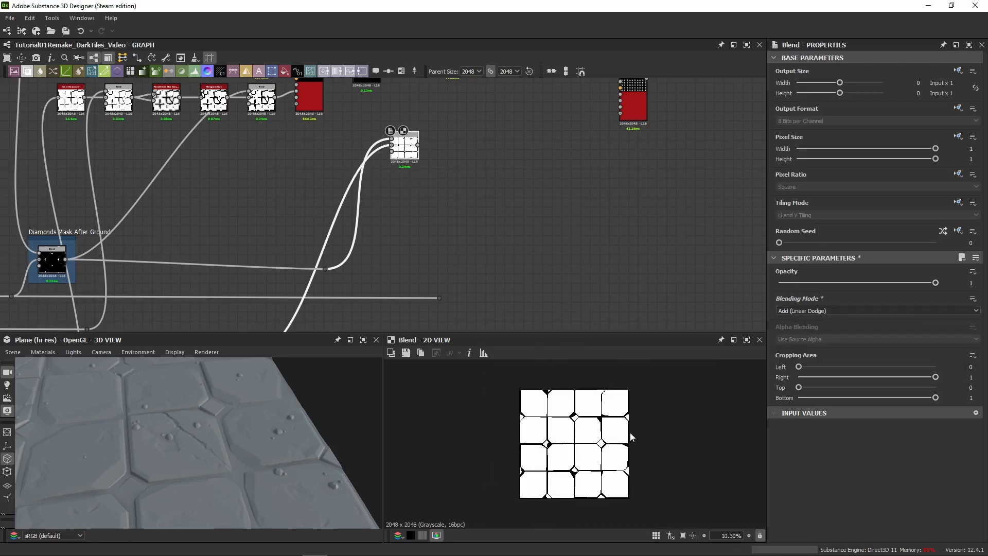
# Move the combined mask Blend below the copied Pebbles_Video node and add an Invert Grayscale node after it.
pyautogui.scroll(4, 528, 421)
pyautogui.moveTo(503, 202); pyautogui.dragTo(503, 284, button='middle')
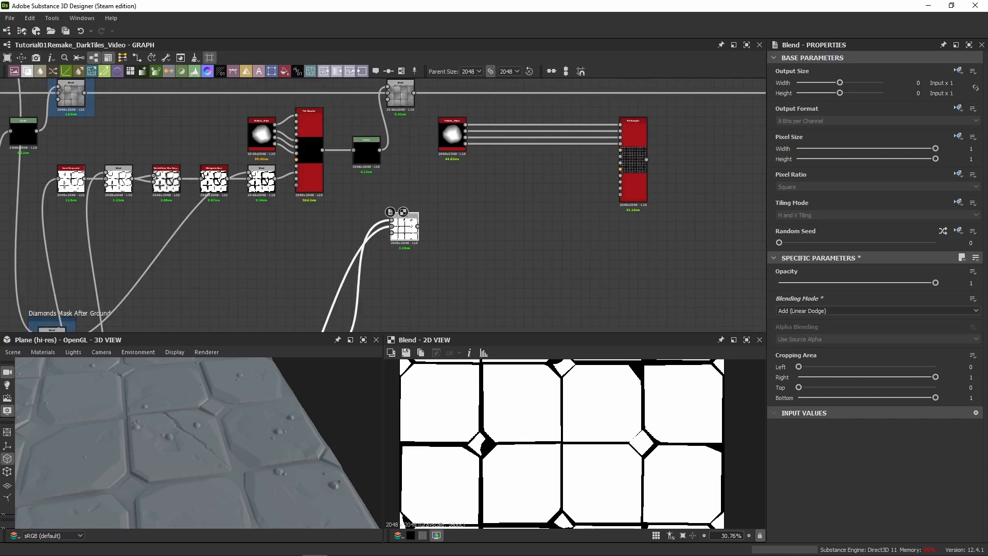
pyautogui.scroll(4, 409, 209)
pyautogui.moveTo(410, 223); pyautogui.dragTo(508, 164)
pyautogui.moveTo(545, 199); pyautogui.dragTo(426, 254, button='middle')
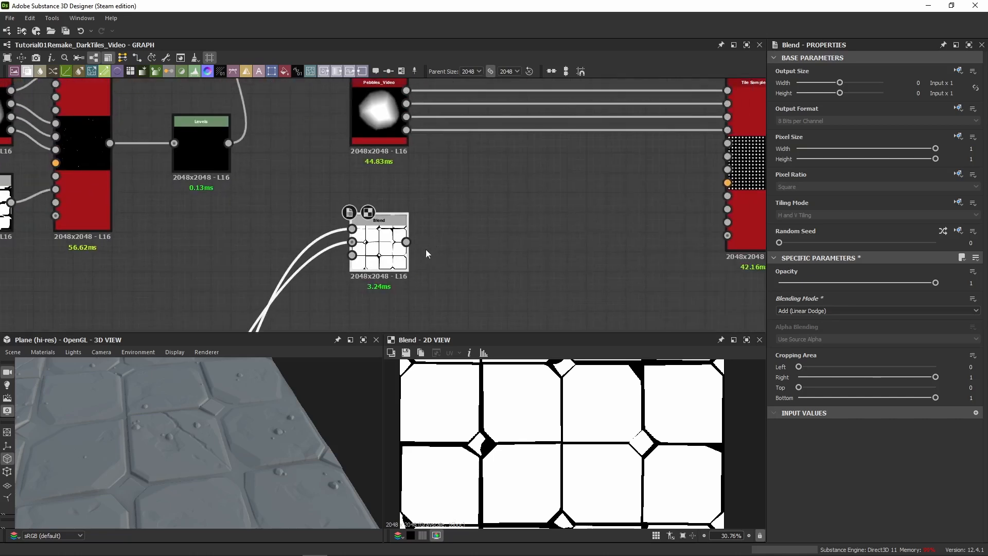
pyautogui.moveTo(406, 242); pyautogui.dragTo(457, 246)
pyautogui.write('invert')
pyautogui.press('Return')
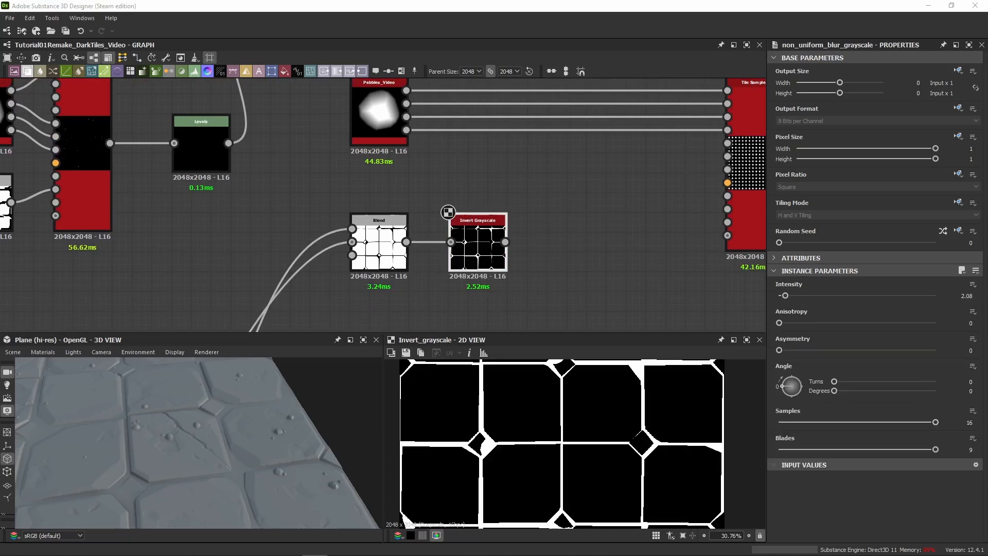
# Place a copy of the Non Uniform Blur Grayscale node after Invert Grayscale and feed both its inputs from the inverted mask.
pyautogui.click(557, 233)
pyautogui.hotkey('ctrl', 'v')
pyautogui.moveTo(384, 205); pyautogui.dragTo(577, 244)
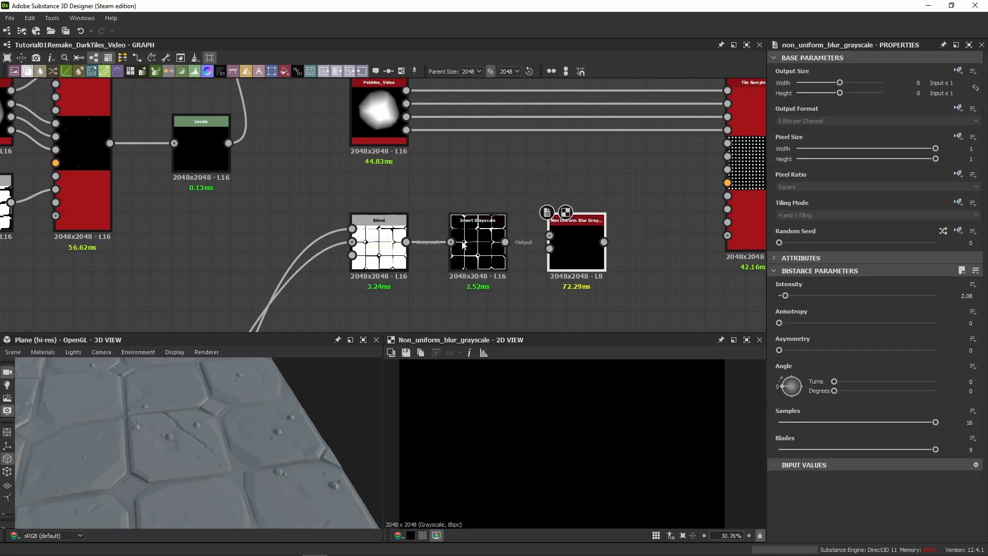
pyautogui.moveTo(504, 242); pyautogui.dragTo(549, 248)
pyautogui.moveTo(557, 252); pyautogui.dragTo(487, 235, button='middle')
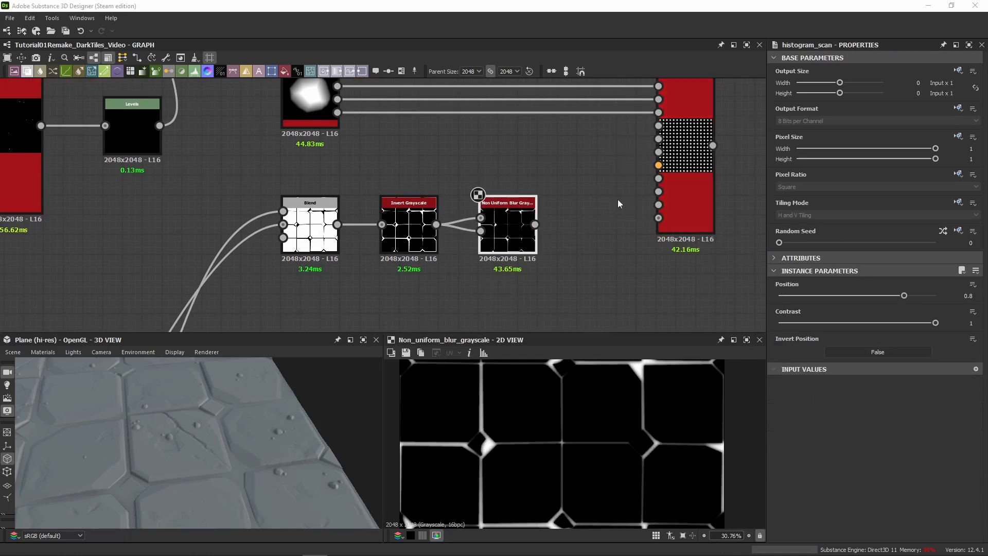
# Place a copy of the Histogram Scan node after the Non Uniform Blur Grayscale node and connect the blur to it.
pyautogui.moveTo(394, 229); pyautogui.dragTo(603, 240)
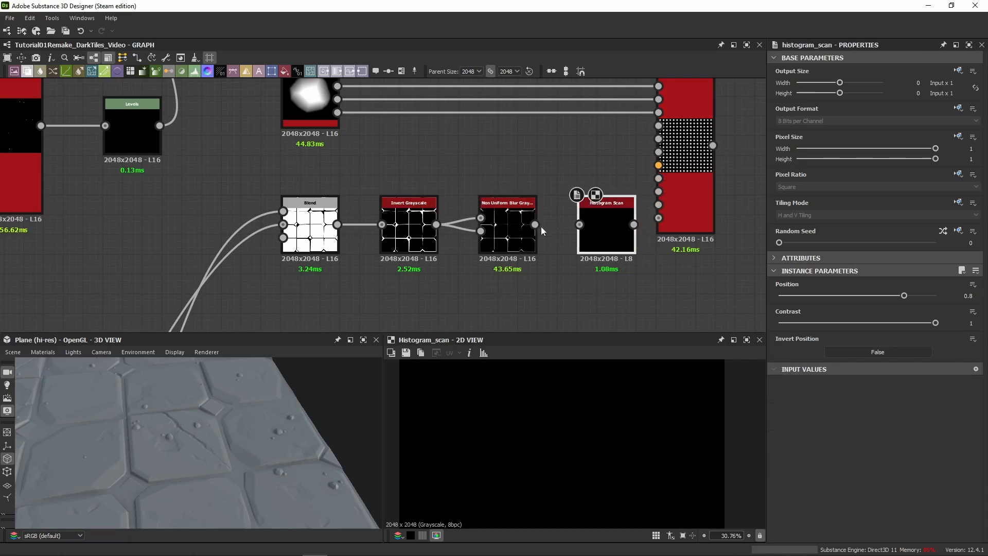
pyautogui.moveTo(536, 225); pyautogui.dragTo(580, 224)
pyautogui.moveTo(616, 248); pyautogui.dragTo(437, 293, button='middle')
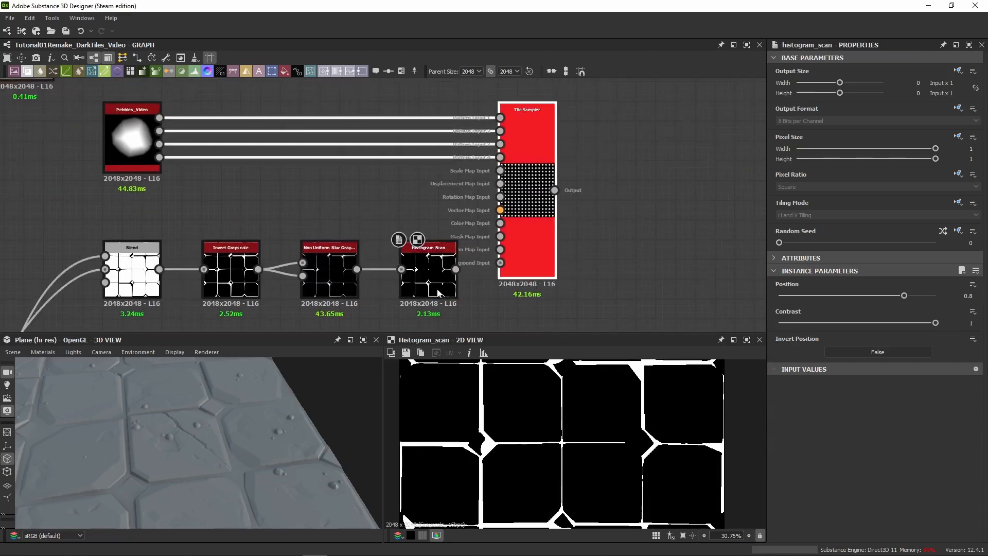
# Align the row of mask nodes beside the Tile Sampler and connect the Histogram Scan to its Mask Map Input.
pyautogui.moveTo(467, 309); pyautogui.dragTo(144, 247)
pyautogui.click(357, 186)
pyautogui.click(420, 264)
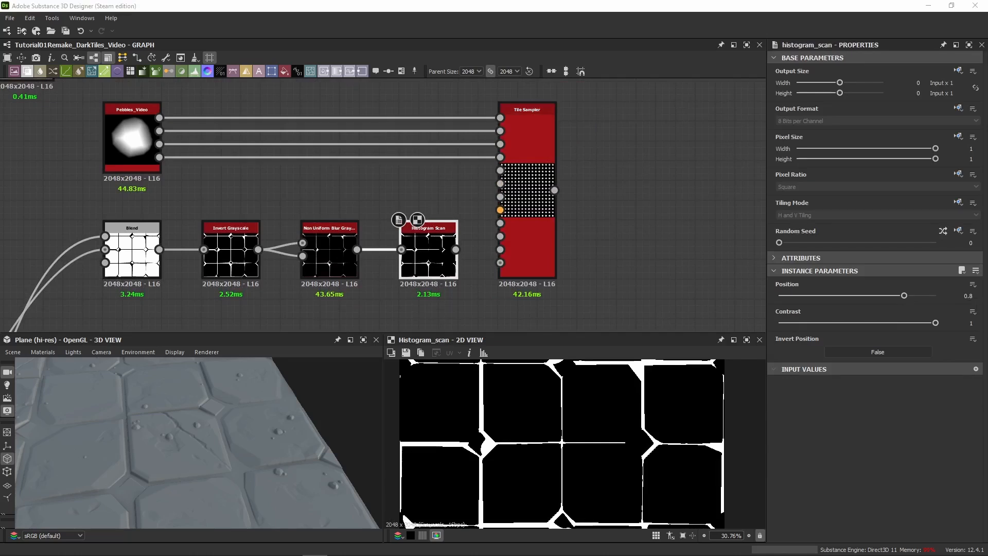
pyautogui.moveTo(456, 249); pyautogui.dragTo(517, 242)
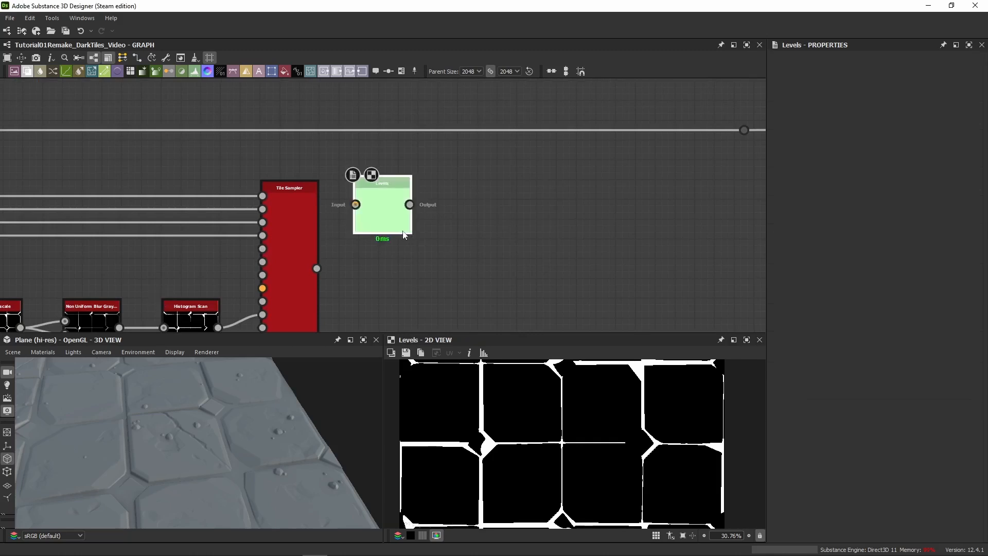
# Connect the Tile Sampler to the copied Levels node and feed the Levels into the foreground of a pasted Blend.
pyautogui.moveTo(394, 217); pyautogui.dragTo(317, 268)
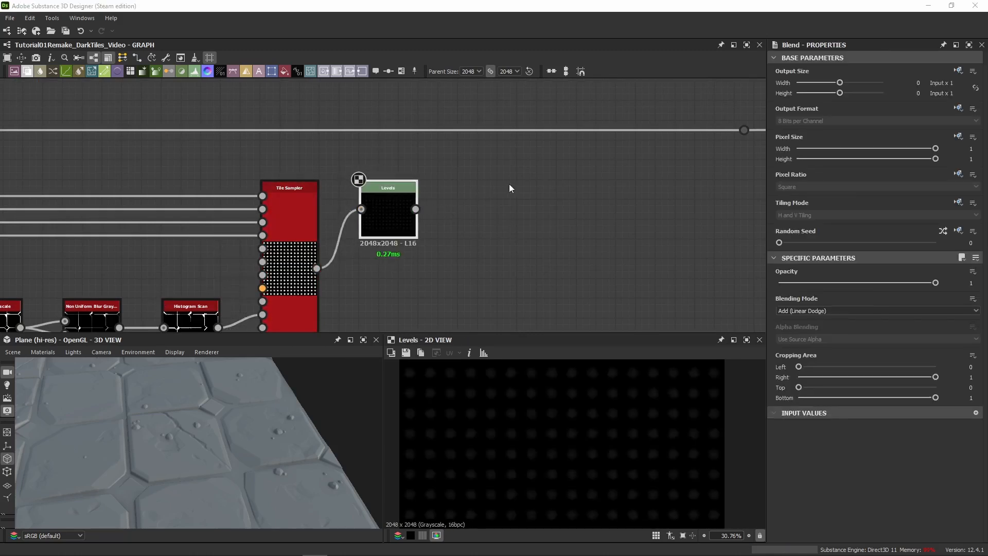
pyautogui.moveTo(523, 188); pyautogui.dragTo(466, 221, button='middle')
pyautogui.click(466, 221)
pyautogui.hotkey('ctrl', 'v')
pyautogui.moveTo(393, 225); pyautogui.dragTo(500, 205)
pyautogui.moveTo(359, 242); pyautogui.dragTo(475, 171)
# Insert the pasted Blend into the main height line, using the previous height as background, and align it with the line.
pyautogui.keyDown('alt'); pyautogui.click(390, 164); pyautogui.keyUp('alt')
pyautogui.moveTo(391, 165); pyautogui.dragTo(678, 163)
pyautogui.moveTo(402, 112); pyautogui.dragTo(363, 168)
pyautogui.press('BackSpace')
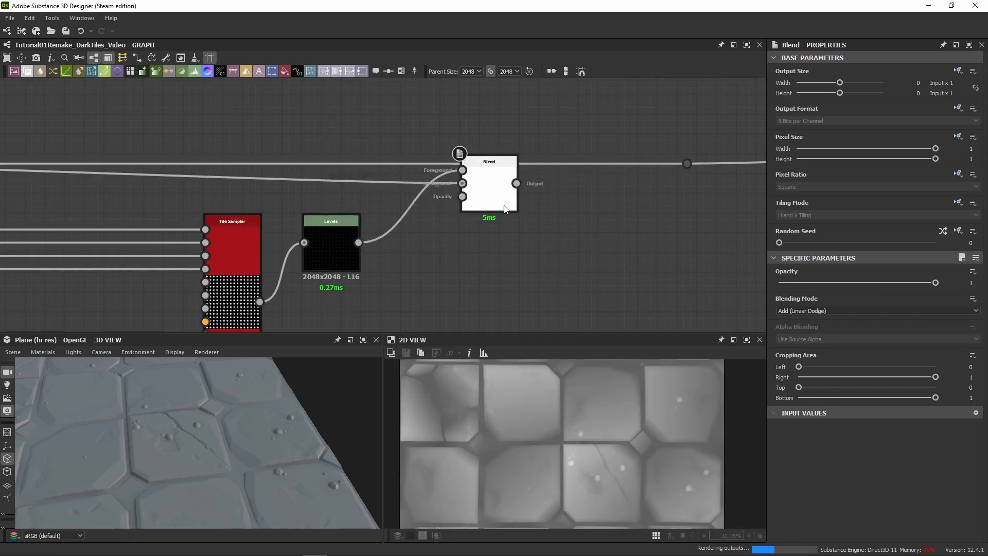
pyautogui.moveTo(501, 193); pyautogui.dragTo(425, 177)
pyautogui.moveTo(430, 265); pyautogui.dragTo(558, 174, button='middle')
pyautogui.scroll(-3, 557, 175)
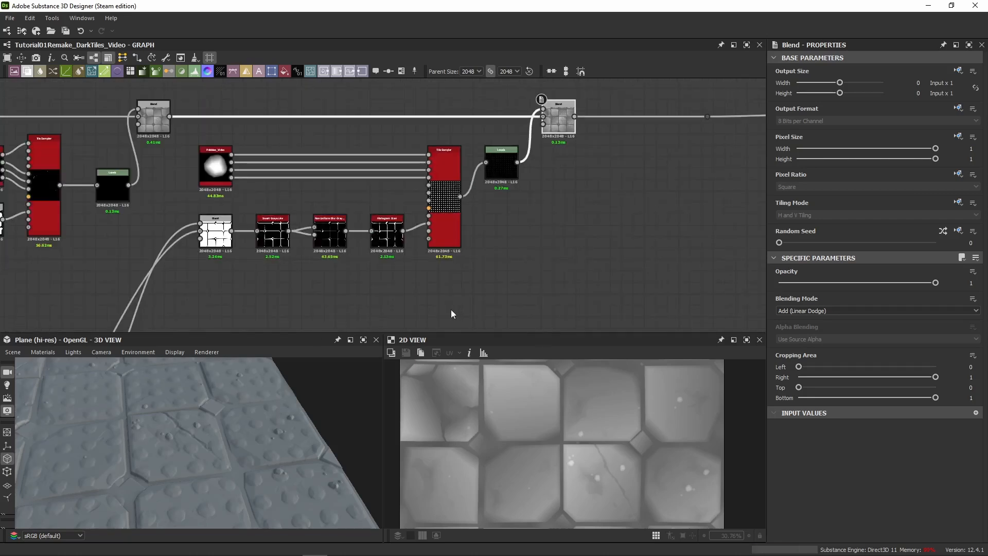
# Preview the new Tile Sampler in 2D and set its X Amount and Y Amount to 32.
pyautogui.moveTo(170, 422); pyautogui.dragTo(255, 481)
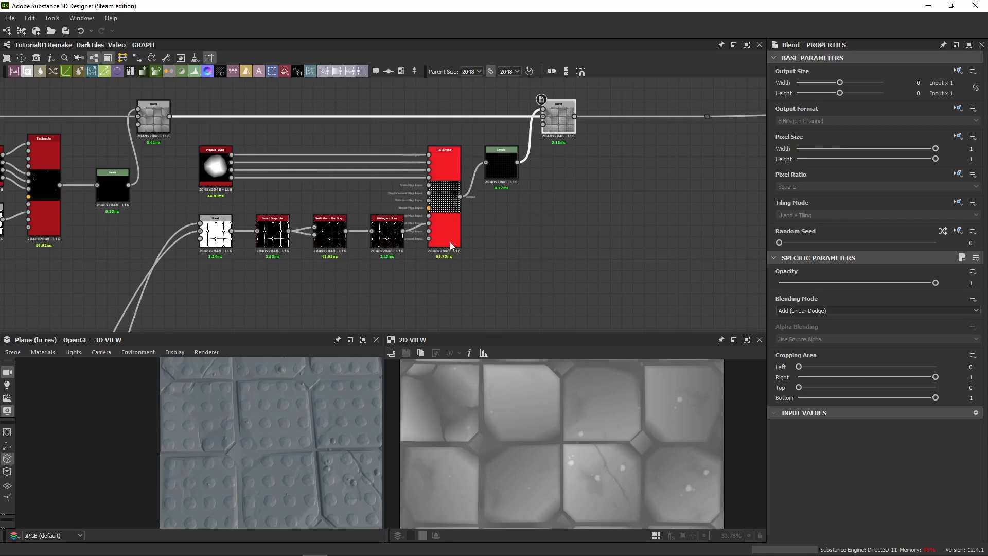
pyautogui.click(443, 224)
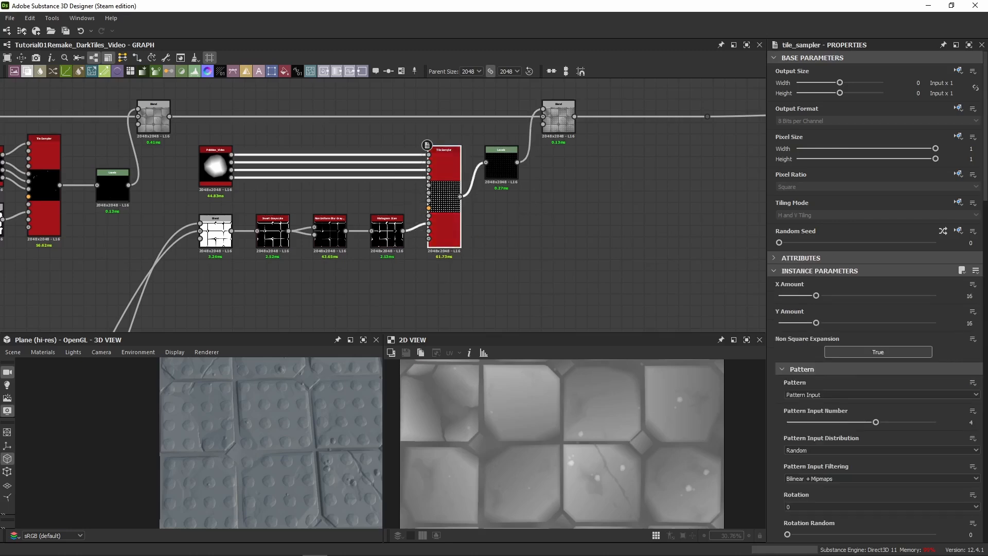
pyautogui.doubleClick(459, 245)
pyautogui.click(443, 227)
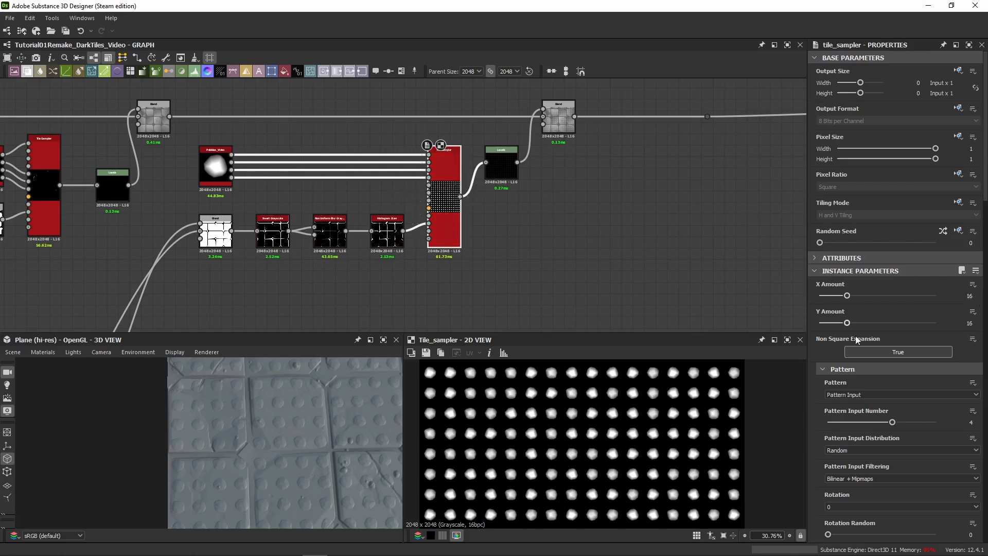
pyautogui.click(970, 296)
pyautogui.write('32')
pyautogui.click(969, 323)
pyautogui.write('32')
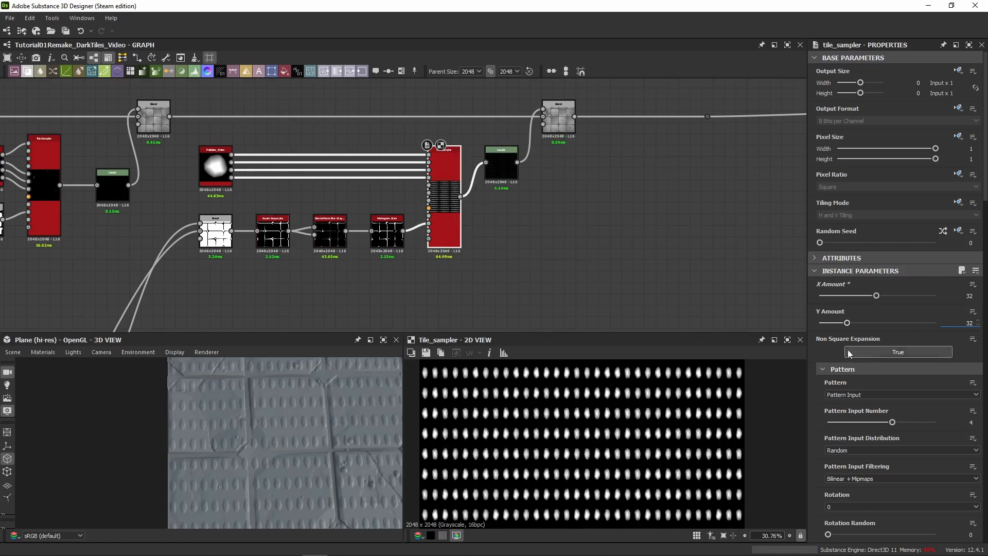
pyautogui.press('Return')
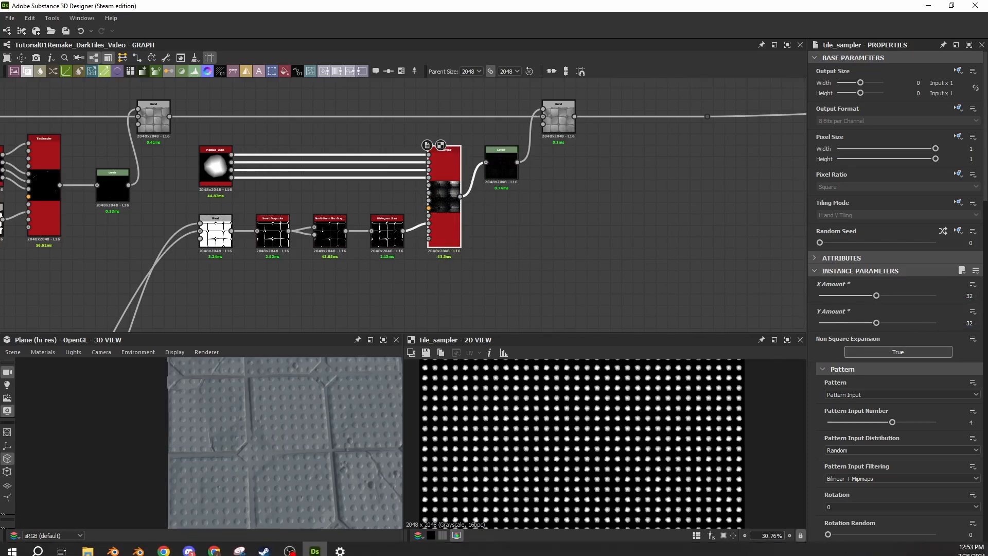
pyautogui.scroll(-8, 823, 421)
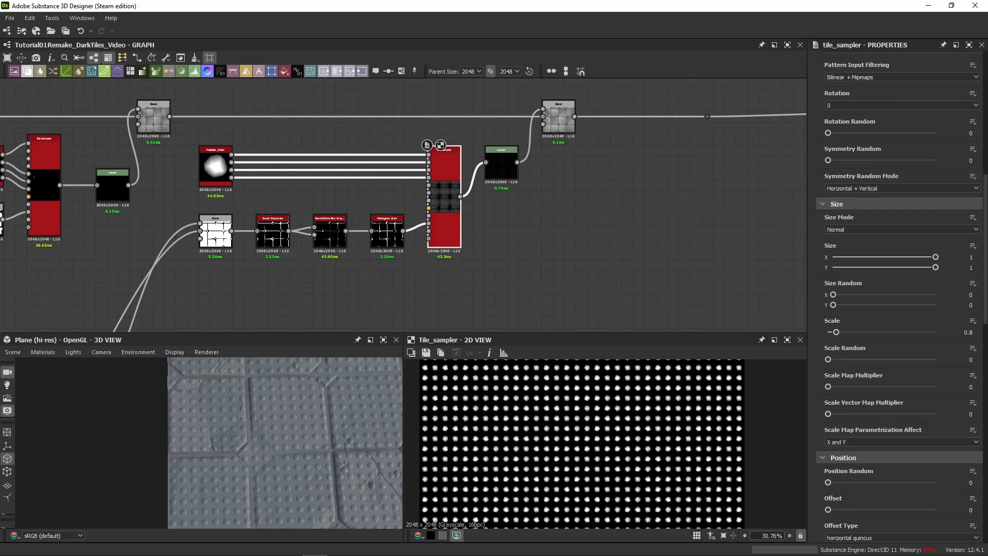
# Set the new Tile Sampler's Size Random to 0.25, Scale to 0.5 and Scale Random to 0.25.
pyautogui.doubleClick(969, 304)
pyautogui.write('.25')
pyautogui.press('Return')
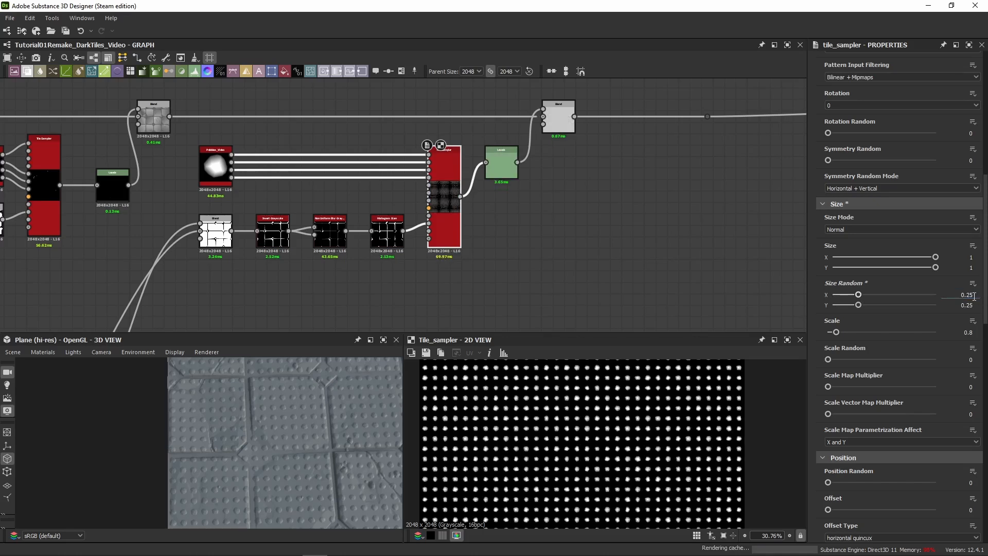
pyautogui.doubleClick(969, 332)
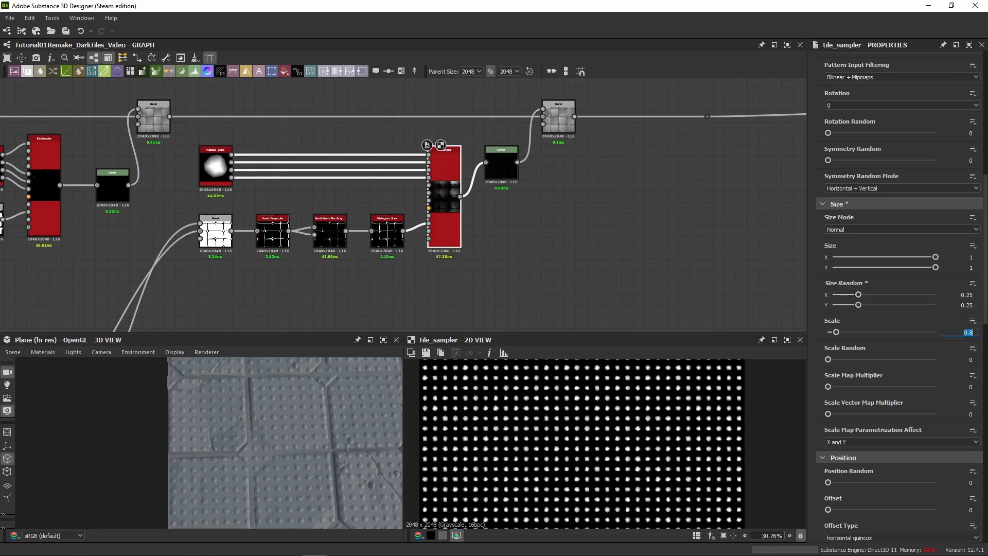
pyautogui.write('.5')
pyautogui.press('Return')
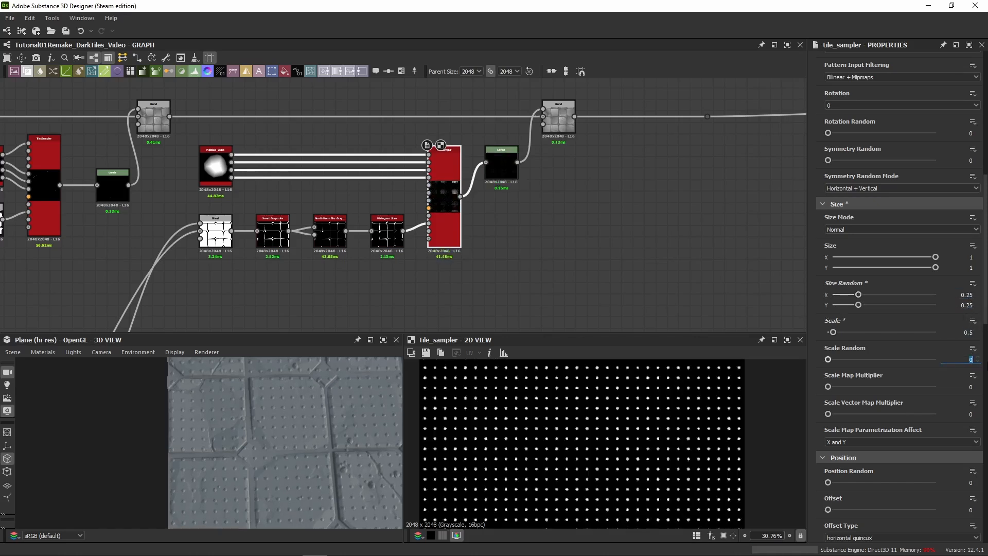
pyautogui.press('Return')
# Scatter the pebbles by setting Position Random to 10 and Offset to 1.
pyautogui.scroll(-3, 853, 425)
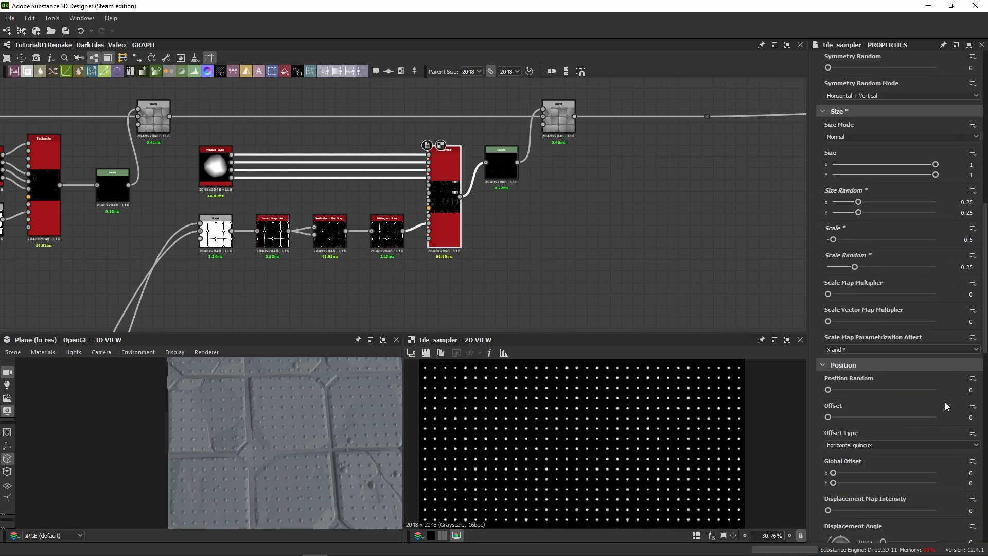
pyautogui.doubleClick(970, 391)
pyautogui.write('10')
pyautogui.press('Tab')
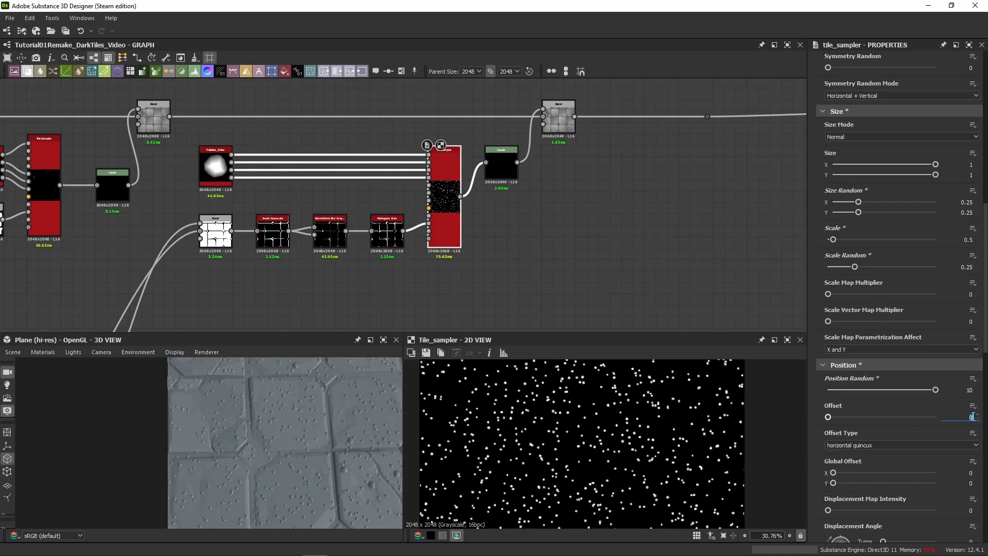
pyautogui.write('1')
pyautogui.press('Return')
# Set Rotation Random to 1, Mask Map Threshold to 1 and Mask Random to 0.36.
pyautogui.scroll(-5, 913, 424)
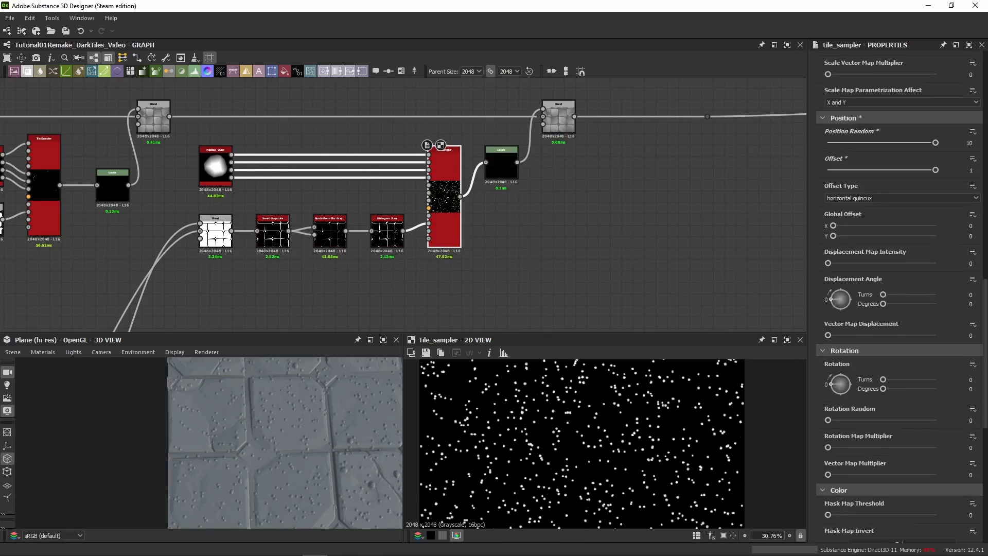
pyautogui.scroll(-3, 825, 396)
pyautogui.moveTo(844, 298); pyautogui.dragTo(936, 296)
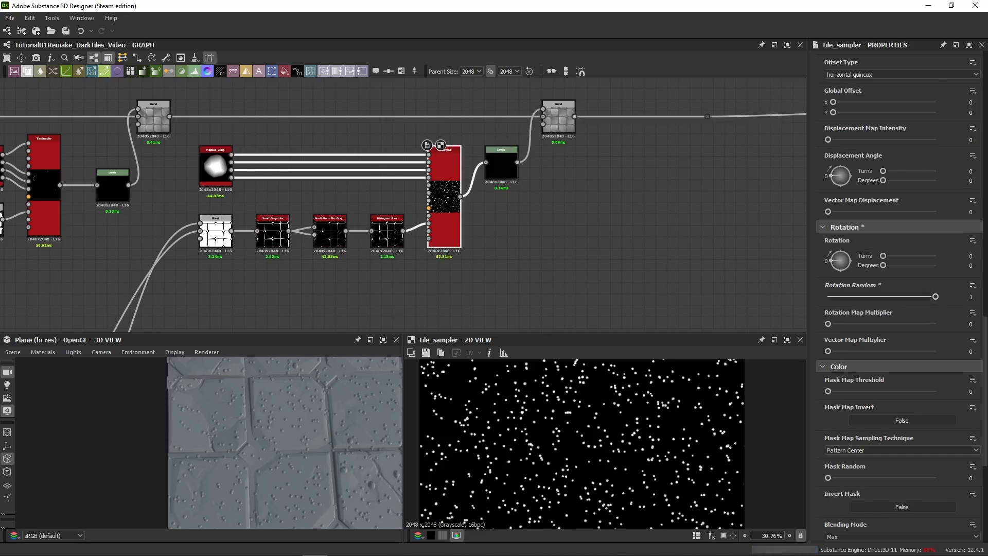
pyautogui.moveTo(828, 391); pyautogui.dragTo(935, 392)
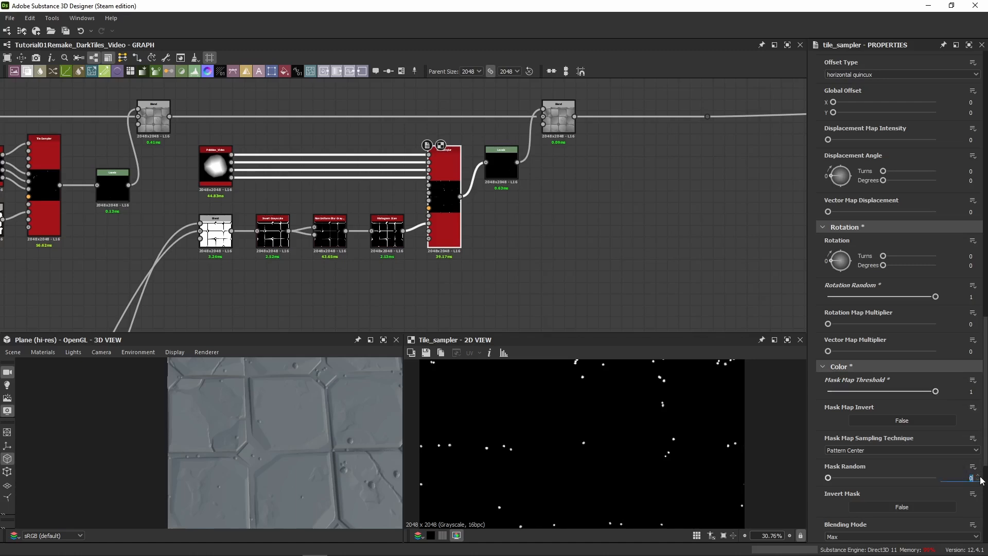
pyautogui.press('Return')
# Compare the surface with the new layer's Blend disabled and enabled, and enlarge the 3D and 2D views.
pyautogui.moveTo(383, 459); pyautogui.dragTo(378, 357)
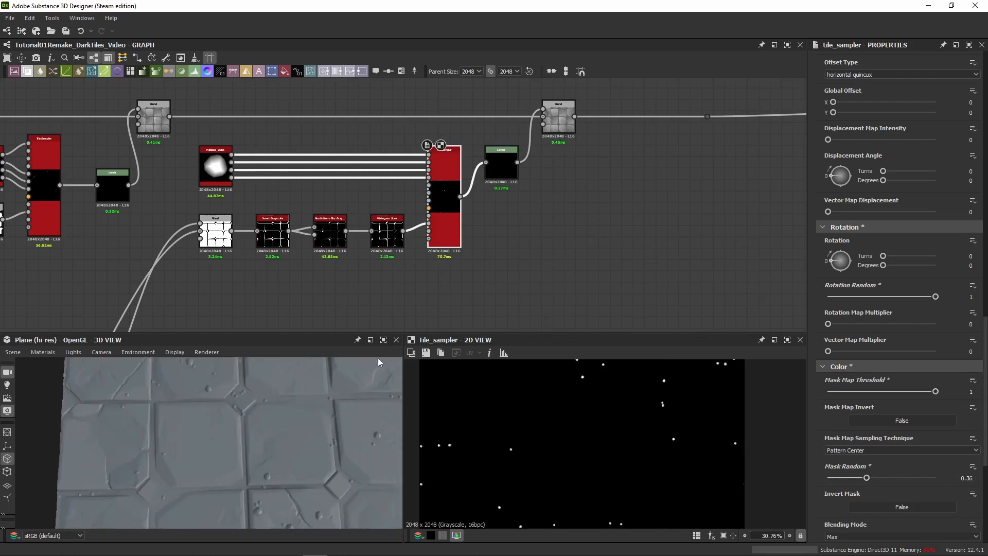
pyautogui.click(566, 132)
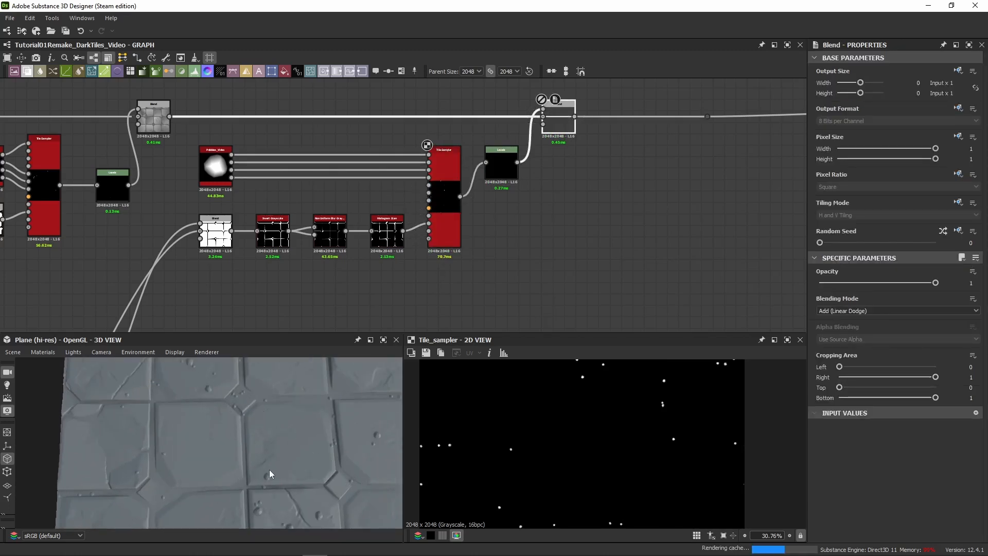
pyautogui.moveTo(258, 421); pyautogui.dragTo(381, 307)
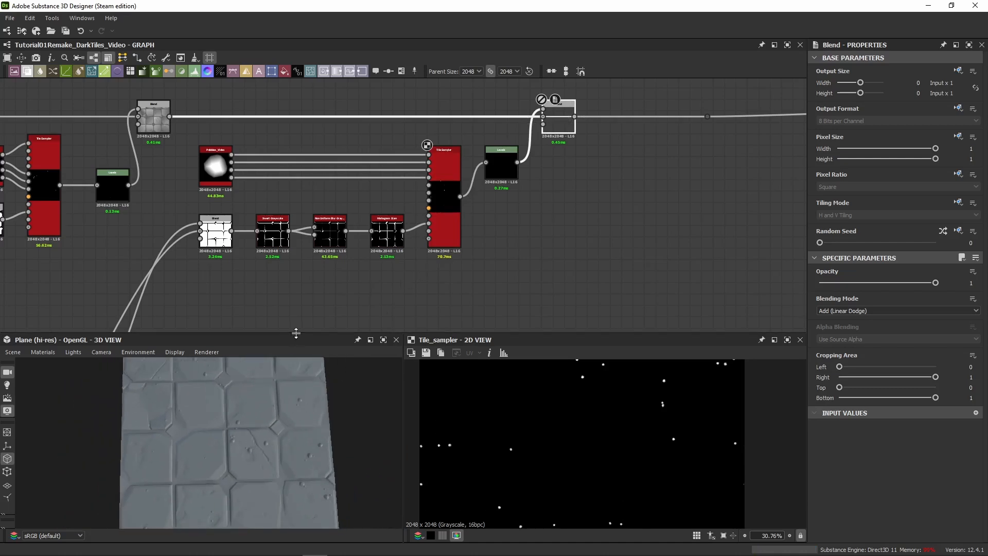
pyautogui.moveTo(294, 334); pyautogui.dragTo(302, 271)
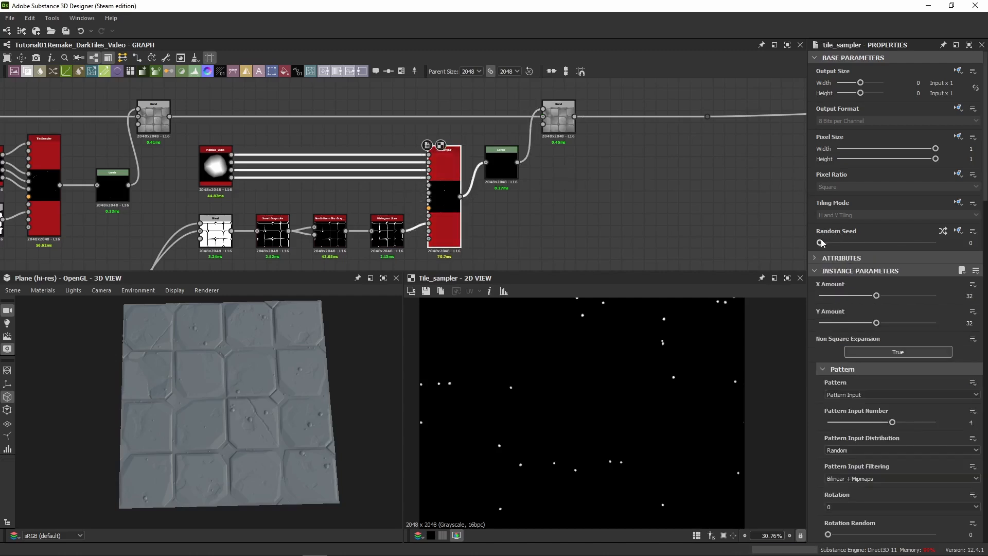
# Set the new Tile Sampler's Random Seed to 1, comparing the pebble placement against the original seed.
pyautogui.moveTo(819, 242); pyautogui.dragTo(830, 243)
pyautogui.scroll(10, 226, 325)
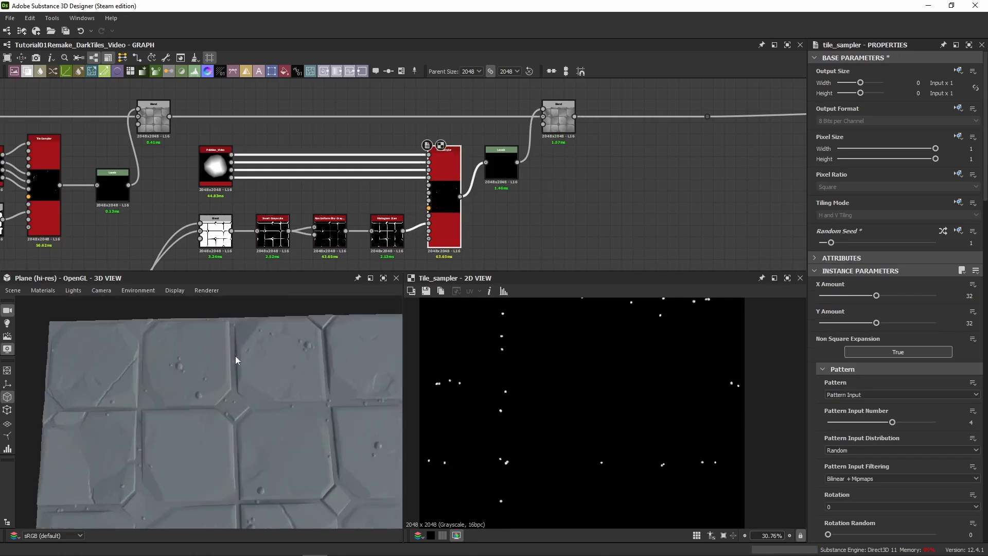
pyautogui.hotkey('ctrl', 'z')
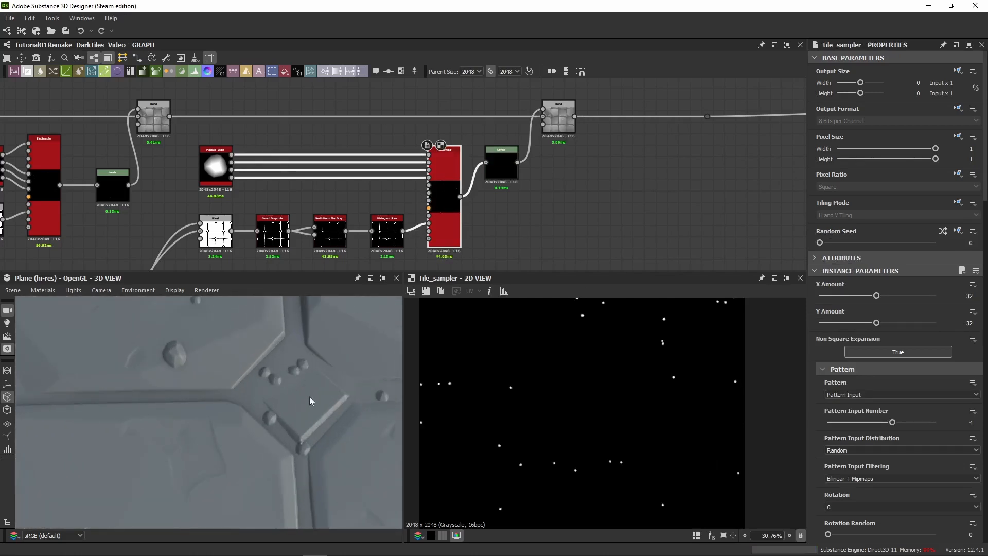
pyautogui.moveTo(819, 242); pyautogui.dragTo(831, 242)
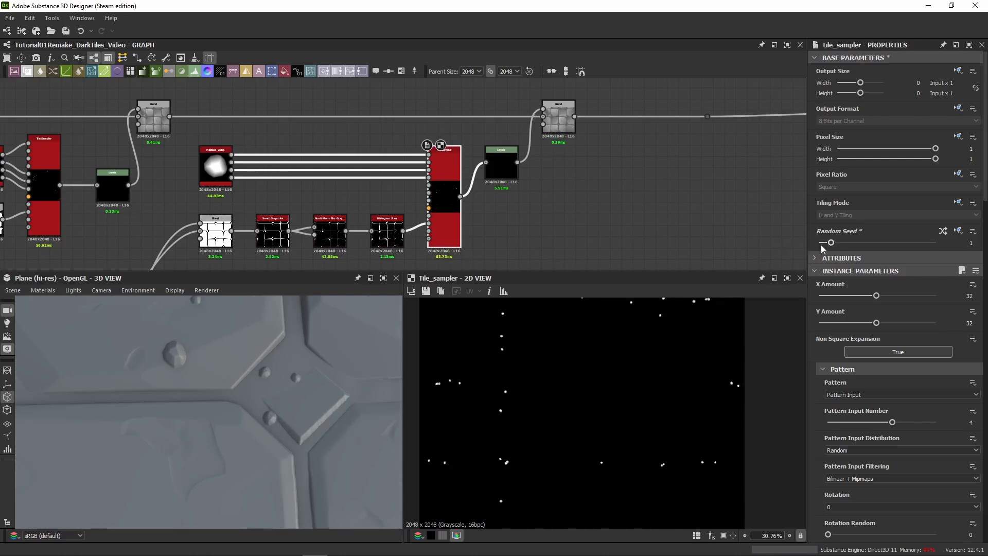
# Inspect the pebbles in the tile gaps in 3D, both close up and across the whole plane.
pyautogui.scroll(-10, 203, 391)
pyautogui.moveTo(214, 412); pyautogui.dragTo(213, 363, button='middle')
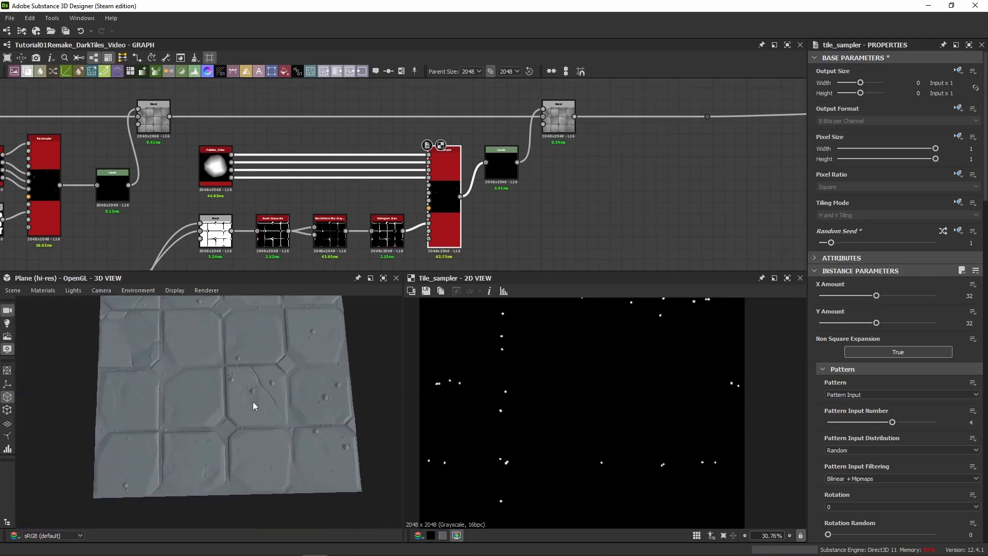
pyautogui.moveTo(252, 405); pyautogui.dragTo(351, 386)
pyautogui.scroll(5, 223, 467)
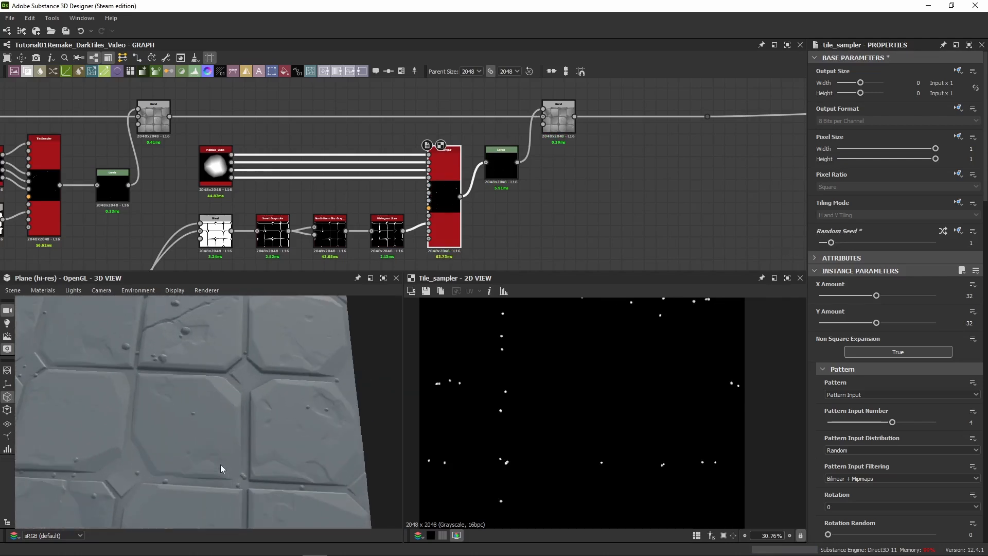
pyautogui.scroll(10, 242, 477)
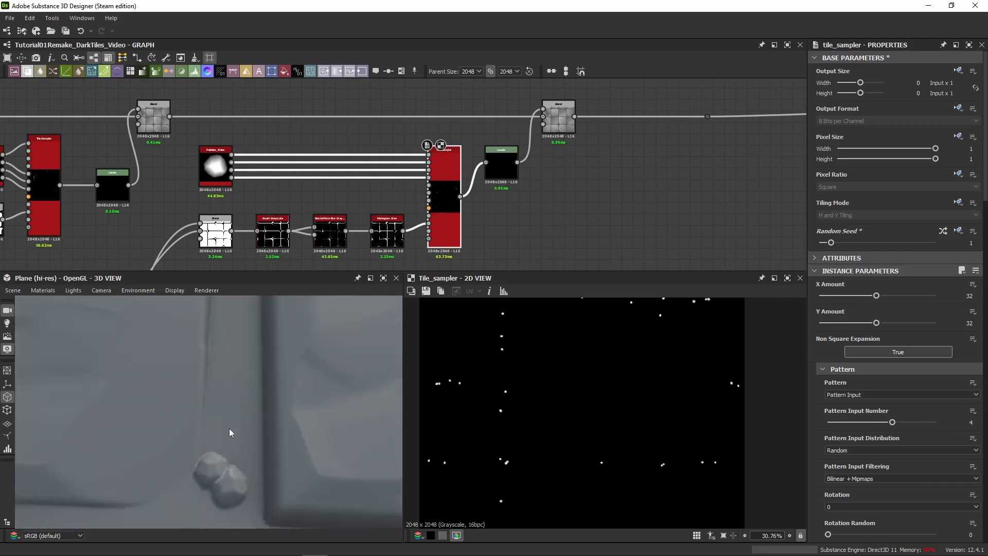
pyautogui.scroll(3, 243, 436)
pyautogui.moveTo(261, 448); pyautogui.dragTo(273, 426, button='middle')
pyautogui.scroll(-2, 273, 426)
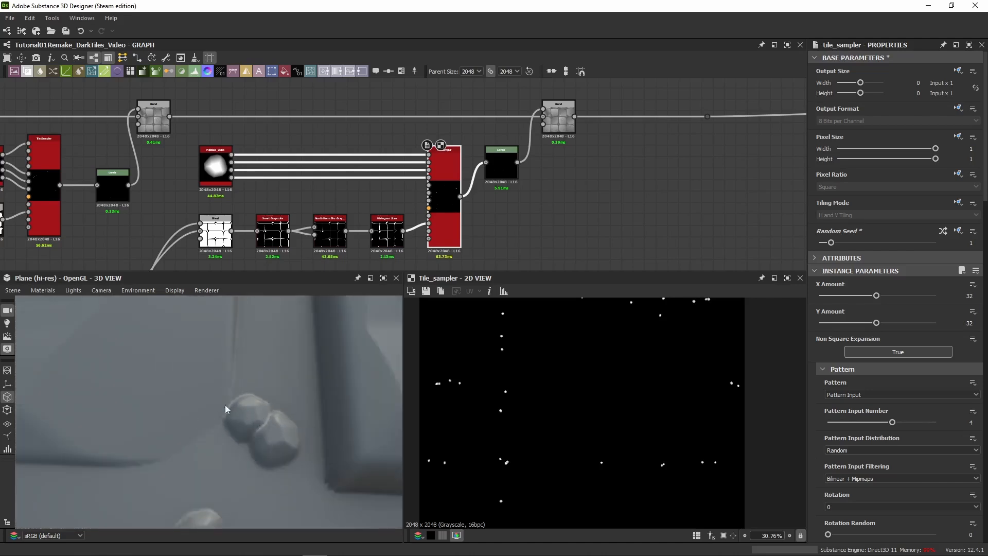
pyautogui.scroll(-6, 145, 400)
pyautogui.moveTo(154, 405); pyautogui.dragTo(222, 451)
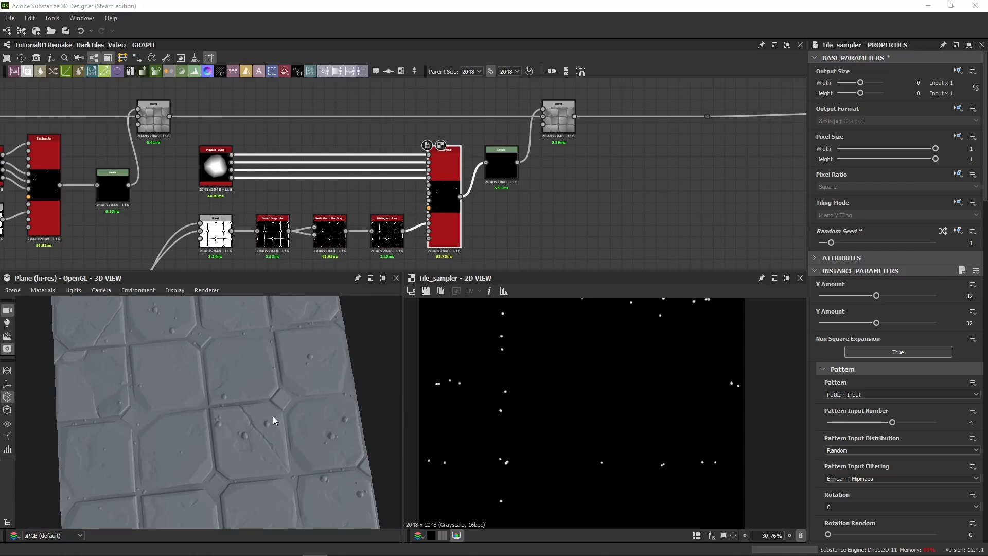
pyautogui.moveTo(273, 415); pyautogui.dragTo(307, 350)
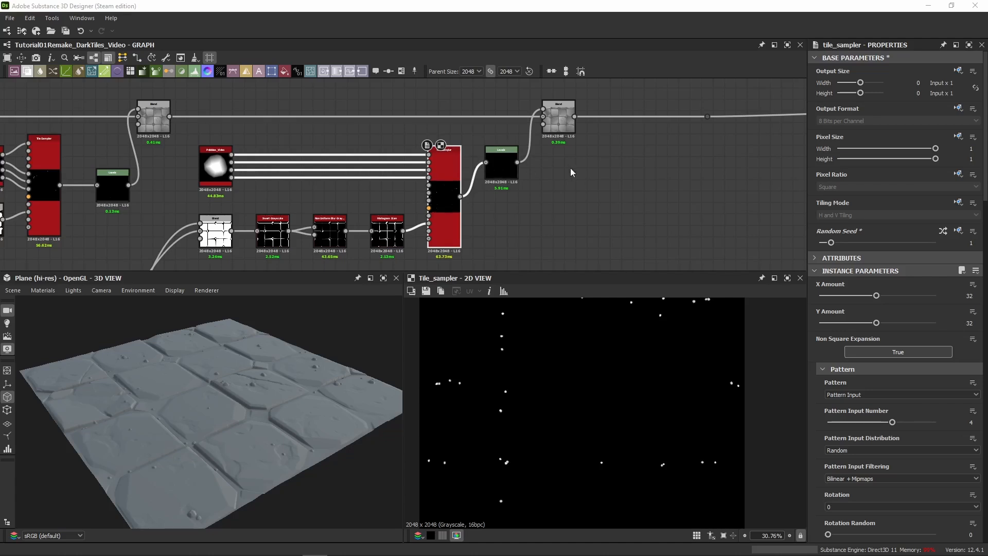
# Review the pebble branches along the main height line and check the tiled surface in 3D.
pyautogui.moveTo(612, 166); pyautogui.dragTo(482, 177, button='middle')
pyautogui.moveTo(537, 107); pyautogui.dragTo(601, 145)
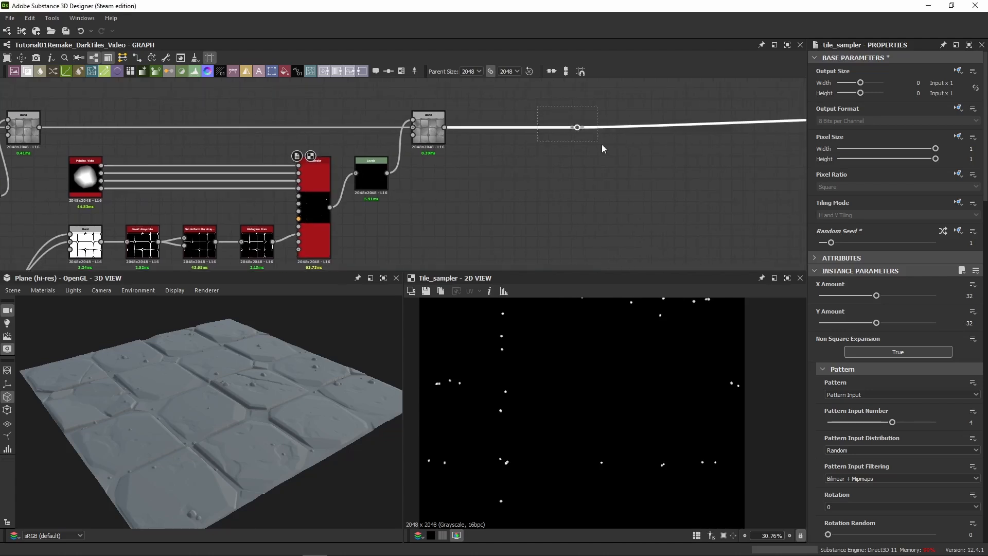
pyautogui.click(632, 153)
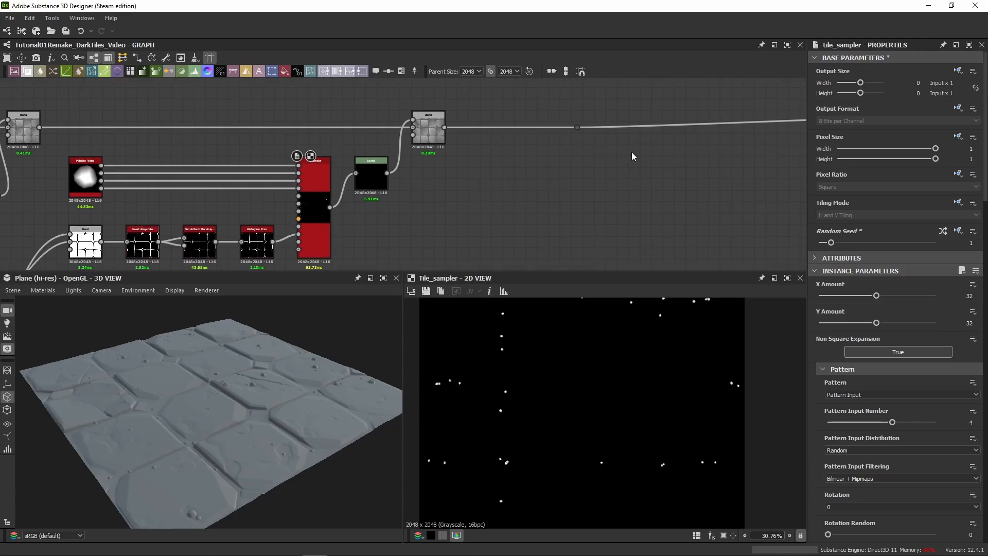
pyautogui.scroll(-6, 559, 149)
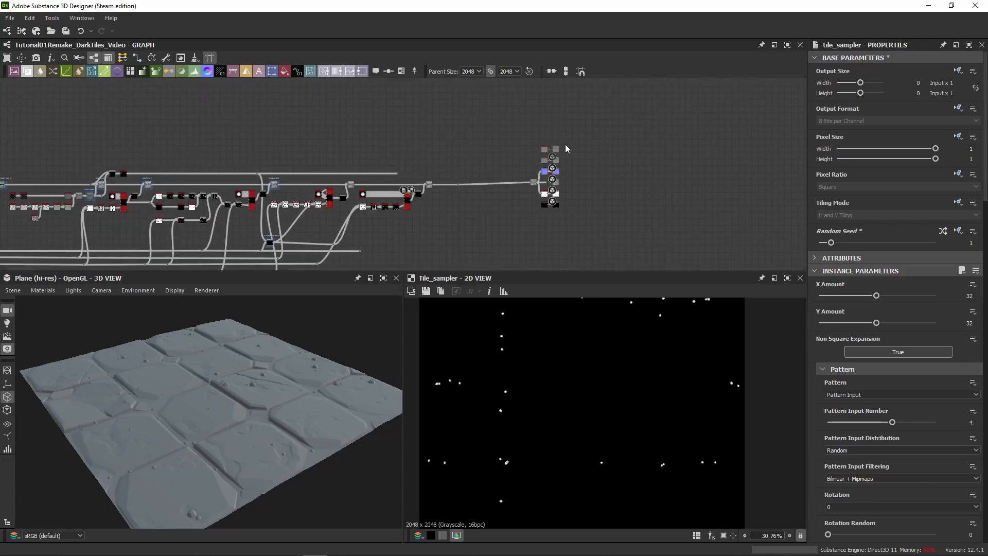
pyautogui.scroll(6, 418, 162)
pyautogui.moveTo(415, 168); pyautogui.dragTo(628, 95, button='middle')
pyautogui.moveTo(319, 157); pyautogui.dragTo(246, 132, button='middle')
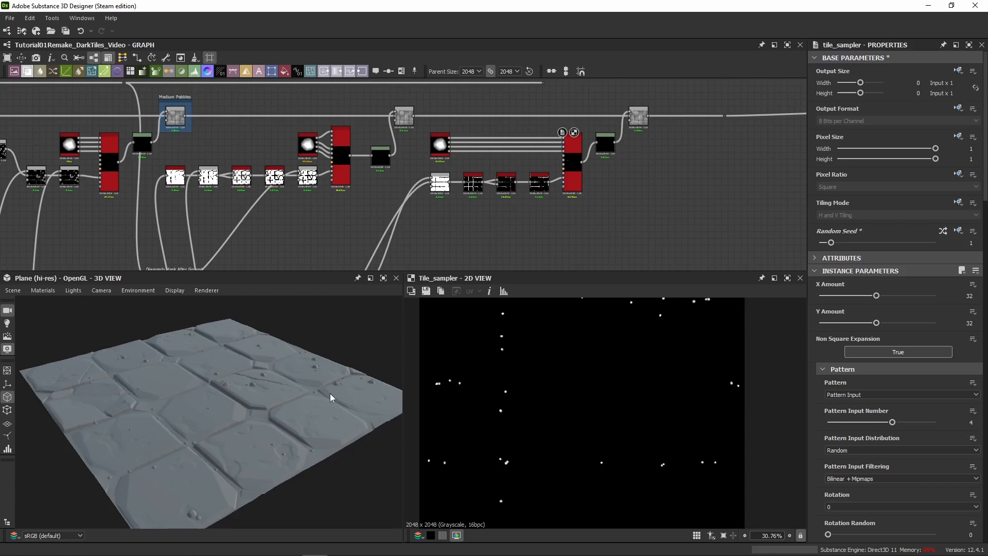
pyautogui.moveTo(329, 393); pyautogui.dragTo(285, 443)
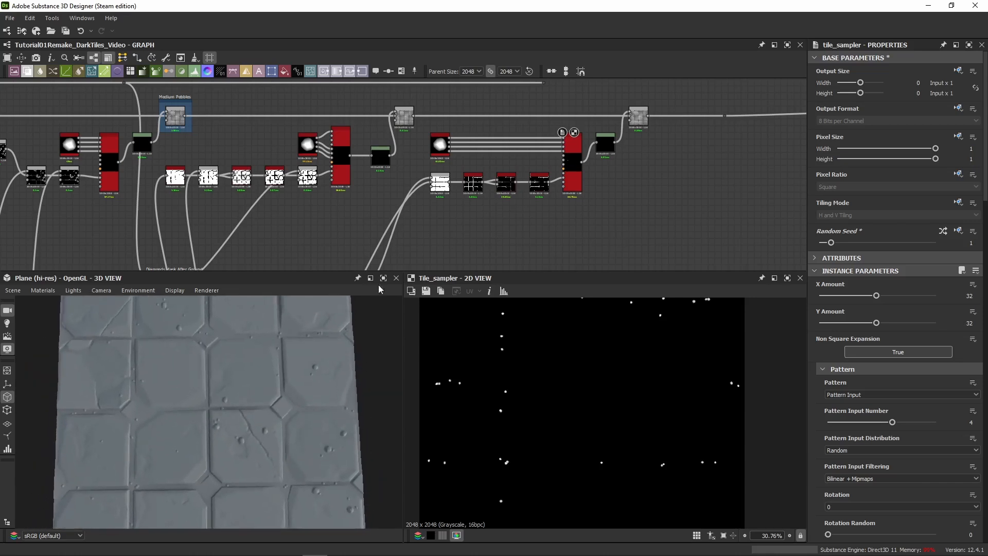
pyautogui.moveTo(286, 229); pyautogui.dragTo(400, 214, button='middle')
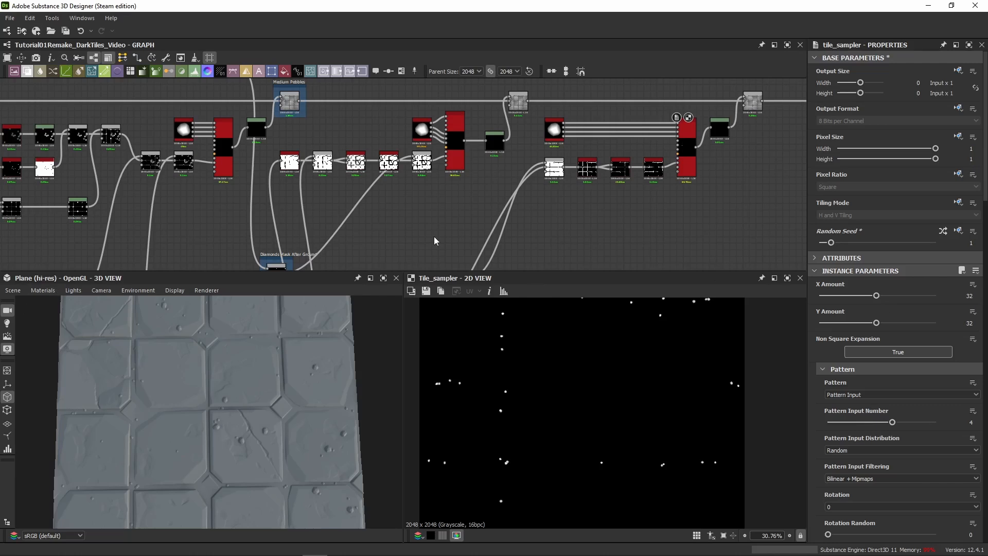
pyautogui.moveTo(623, 213); pyautogui.dragTo(497, 232, button='middle')
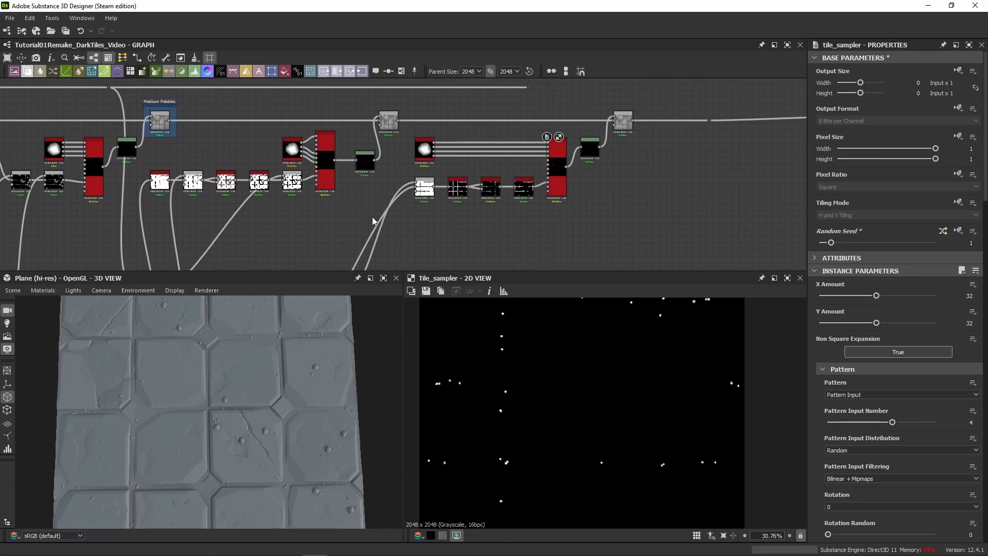
# Reconnect the misrouted Pebbles_Video outputs to the matching pattern inputs of the preceding pebble layer's Tile Sampler and preview Pebble04.
pyautogui.scroll(8, 308, 161)
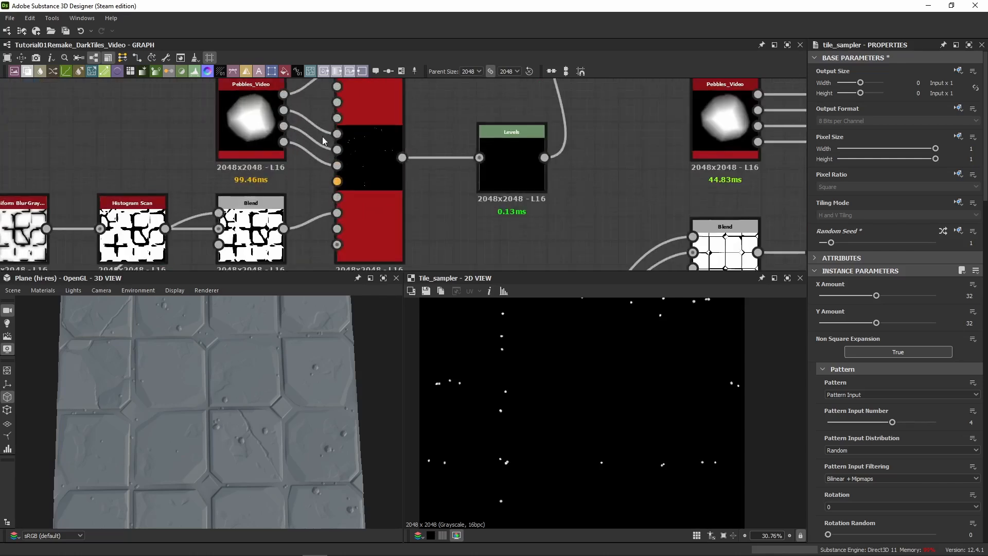
pyautogui.moveTo(349, 123); pyautogui.dragTo(372, 164, button='middle')
pyautogui.moveTo(301, 153); pyautogui.dragTo(357, 128)
pyautogui.moveTo(259, 167); pyautogui.dragTo(369, 156)
pyautogui.doubleClick(232, 180)
pyautogui.moveTo(233, 179); pyautogui.dragTo(281, 156)
# Toggle the Medium Pebbles Blend off and on to compare its effect on the tiles in 3D.
pyautogui.scroll(-4, 432, 140)
pyautogui.moveTo(432, 139); pyautogui.dragTo(642, 141, button='middle')
pyautogui.moveTo(345, 137); pyautogui.dragTo(643, 154, button='middle')
pyautogui.moveTo(316, 121); pyautogui.dragTo(666, 136, button='middle')
pyautogui.moveTo(399, 146); pyautogui.dragTo(263, 129, button='middle')
pyautogui.moveTo(473, 130); pyautogui.dragTo(325, 122, button='middle')
pyautogui.moveTo(274, 454); pyautogui.dragTo(287, 301)
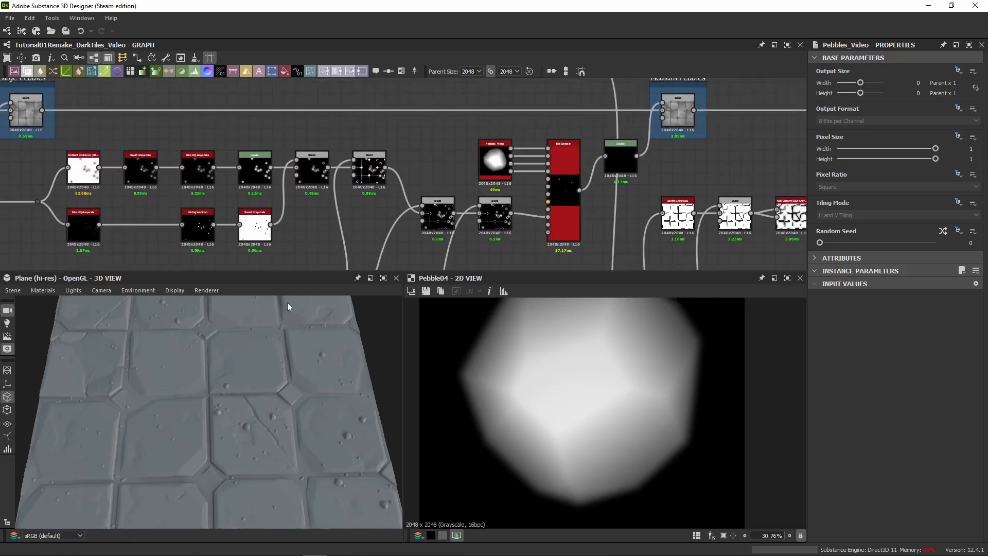
pyautogui.click(680, 114)
pyautogui.hotkey('shift', 'd')
pyautogui.hotkey('shift', 'd')
pyautogui.hotkey('shift', 'd')
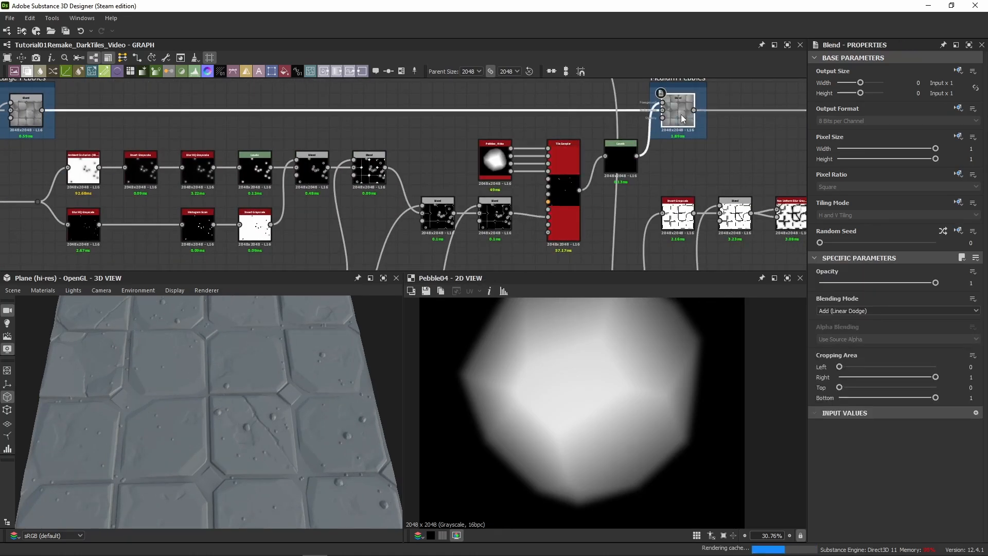
pyautogui.hotkey('shift', 'd')
# Preview the output of the next pebble layer's Tile Sampler, the one masked by the tile gaps.
pyautogui.moveTo(697, 157); pyautogui.dragTo(619, 131, button='middle')
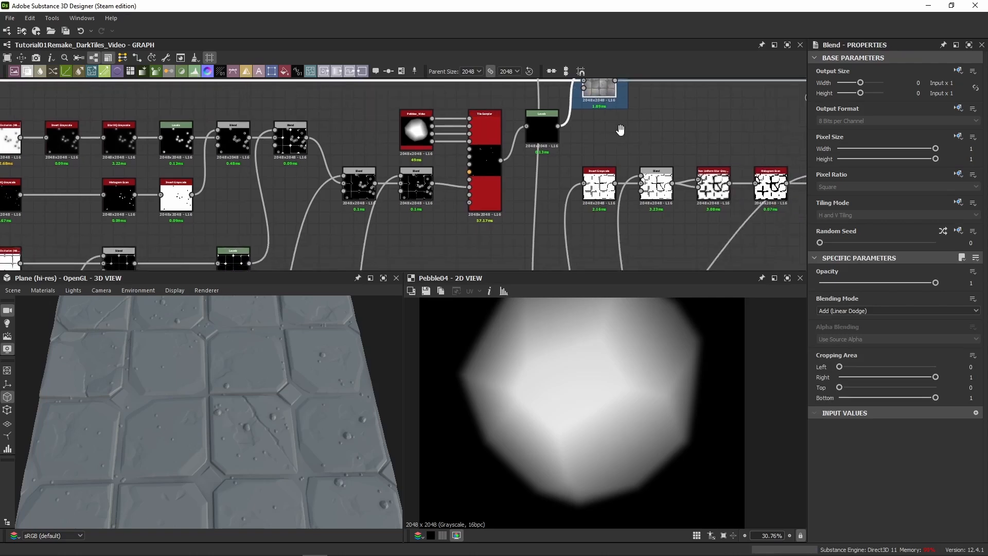
pyautogui.scroll(2, 536, 169)
pyautogui.scroll(-3, 471, 180)
pyautogui.moveTo(471, 180); pyautogui.dragTo(285, 181, button='middle')
pyautogui.scroll(3, 637, 168)
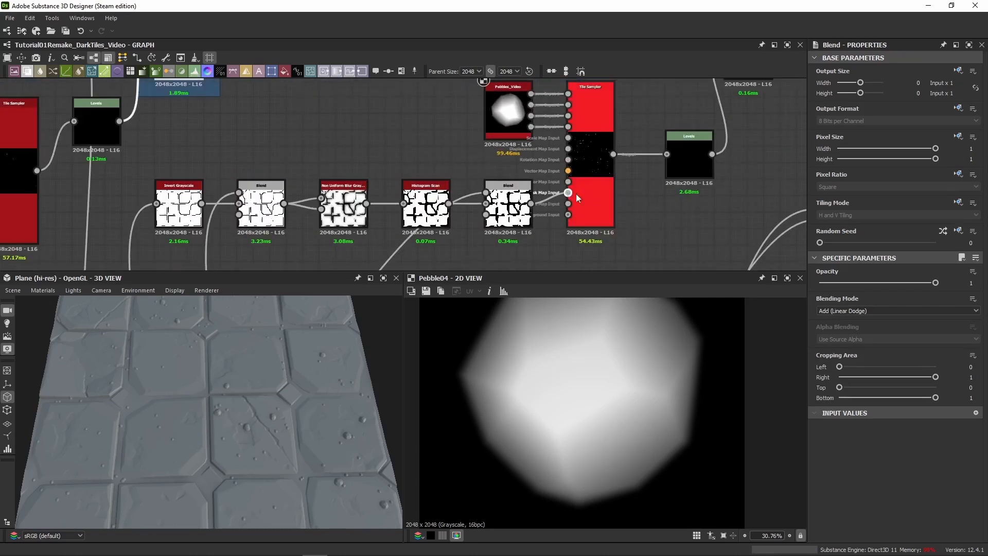
pyautogui.moveTo(592, 192); pyautogui.dragTo(334, 206, button='middle')
pyautogui.click(332, 203)
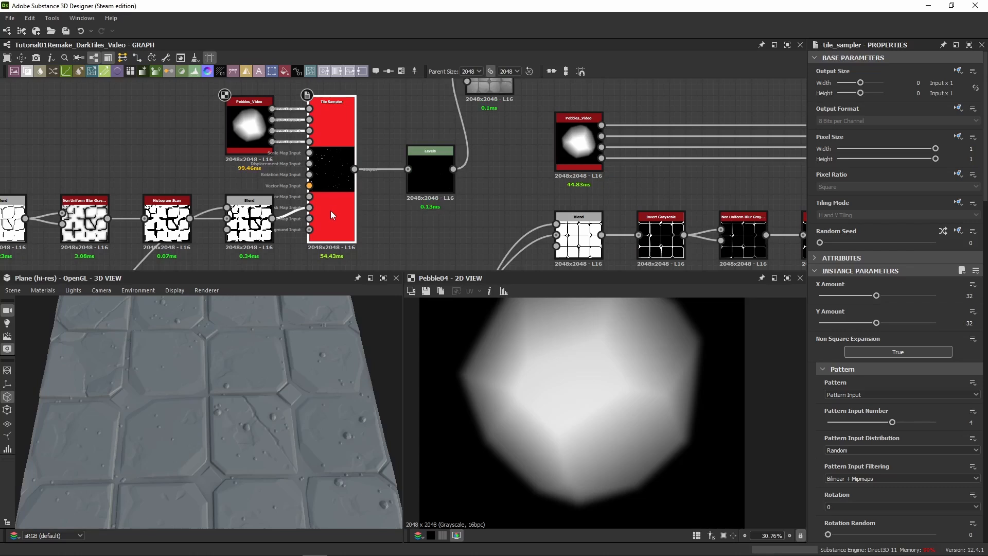
pyautogui.doubleClick(330, 211)
pyautogui.moveTo(330, 211); pyautogui.dragTo(353, 204, button='middle')
# Set the Tile Sampler's Mask Random to 0.975 to thin out the scattered pebbles.
pyautogui.scroll(-20, 818, 327)
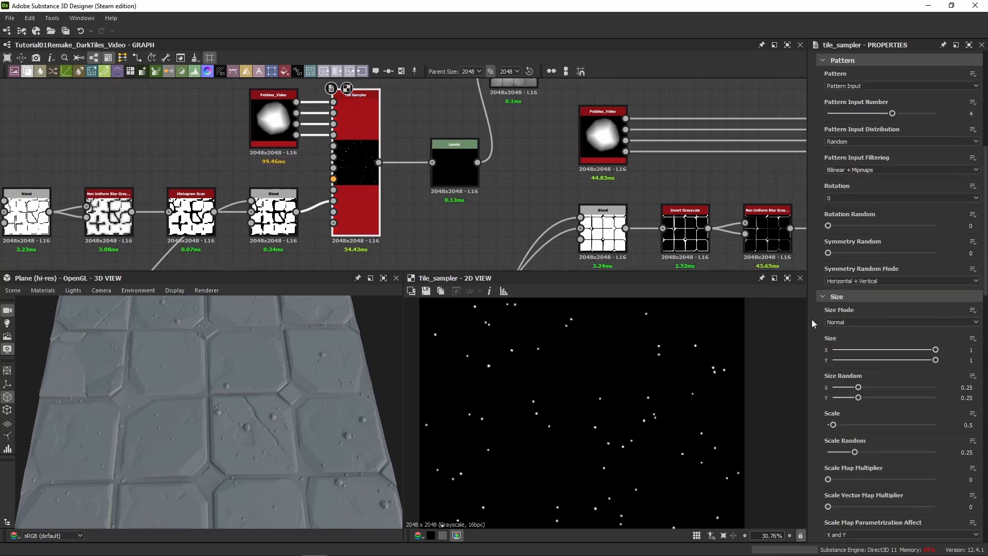
pyautogui.scroll(-12, 816, 322)
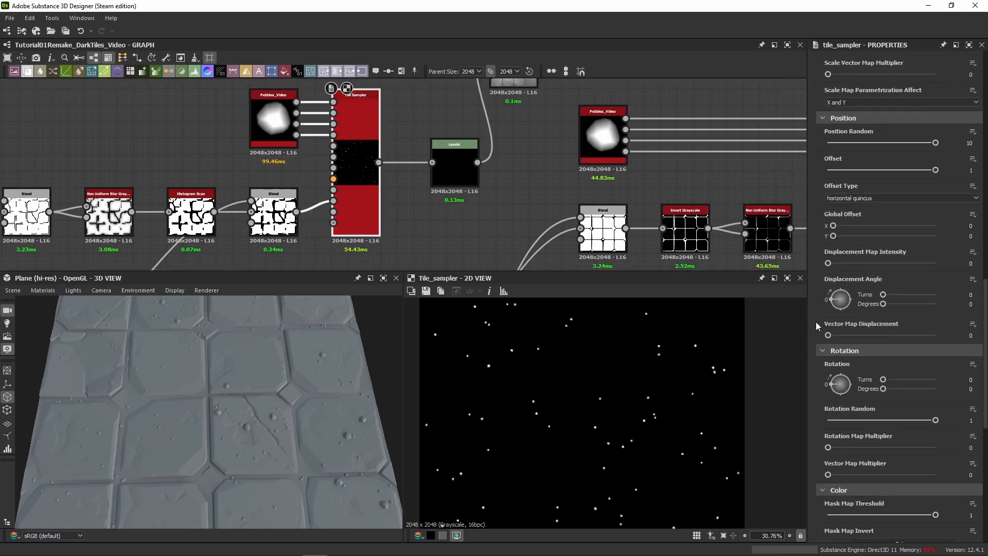
pyautogui.moveTo(920, 355); pyautogui.dragTo(933, 359)
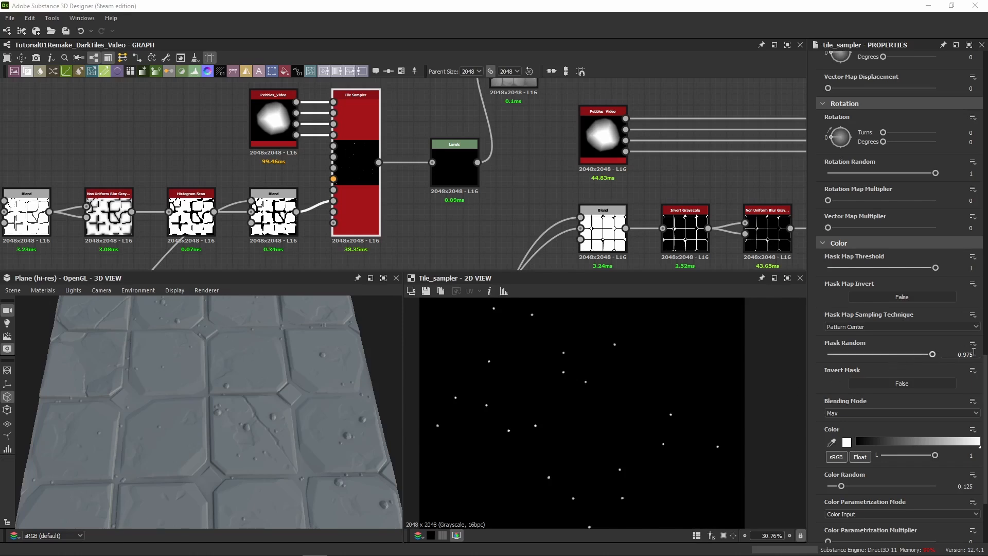
pyautogui.doubleClick(358, 194)
pyautogui.moveTo(950, 355); pyautogui.dragTo(982, 354)
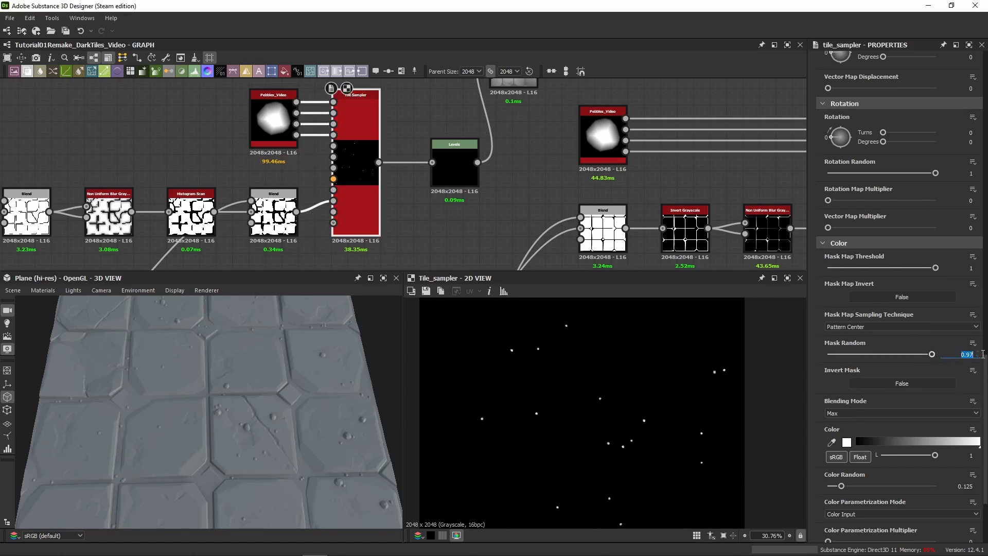
pyautogui.write('.975')
pyautogui.press('Return')
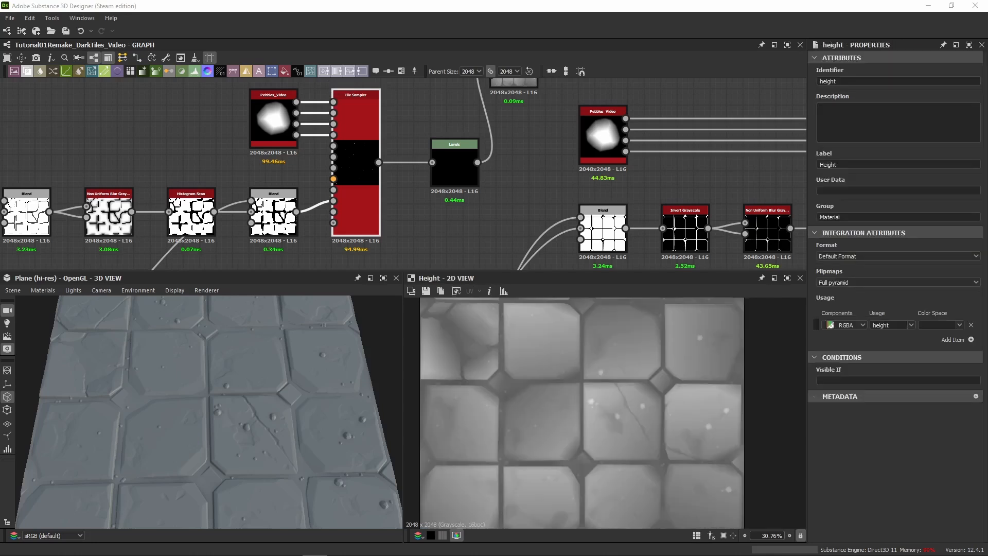
# Examine the pebbles in the Basecolor output in 2D and return the preview to the pebble Tile Sampler.
pyautogui.scroll(-2, 655, 480)
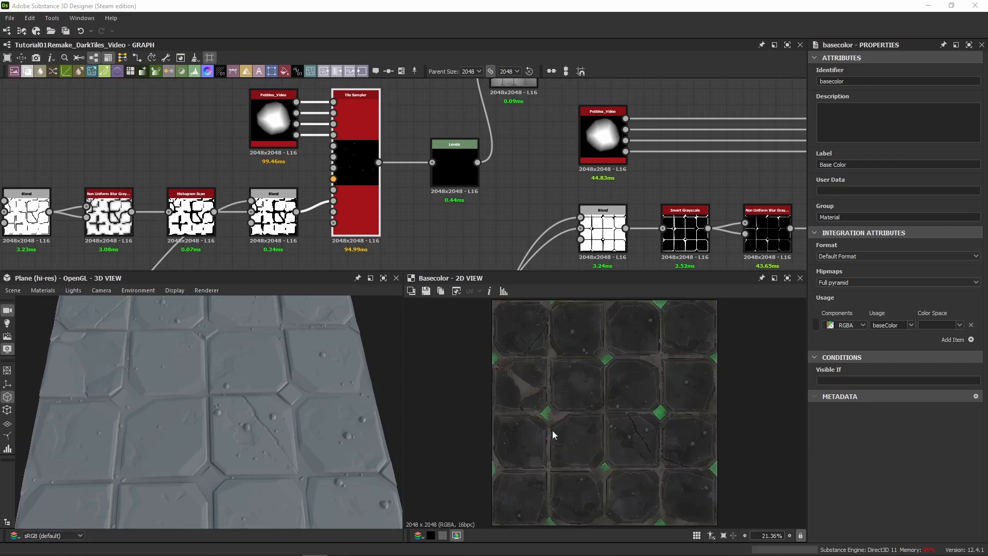
pyautogui.scroll(5, 600, 401)
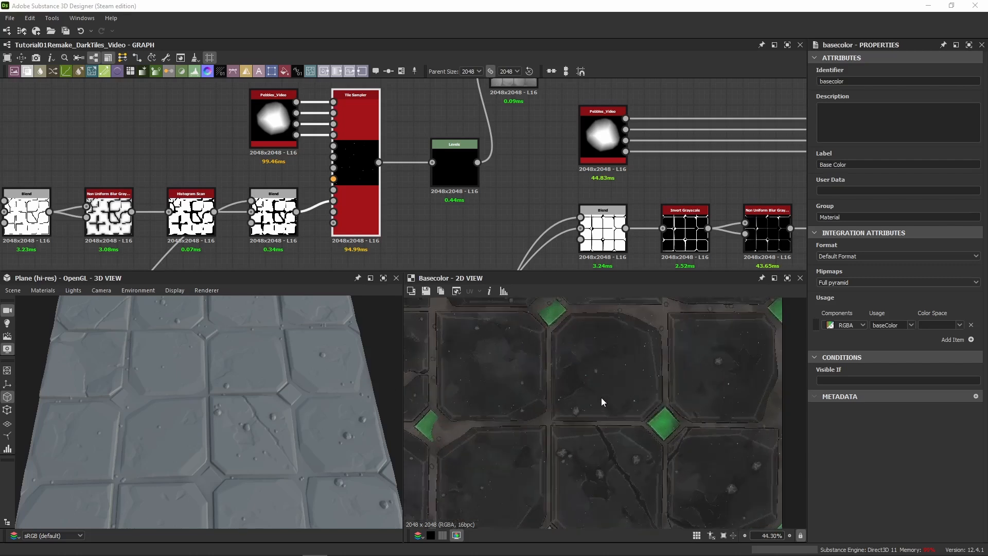
pyautogui.scroll(-4, 542, 403)
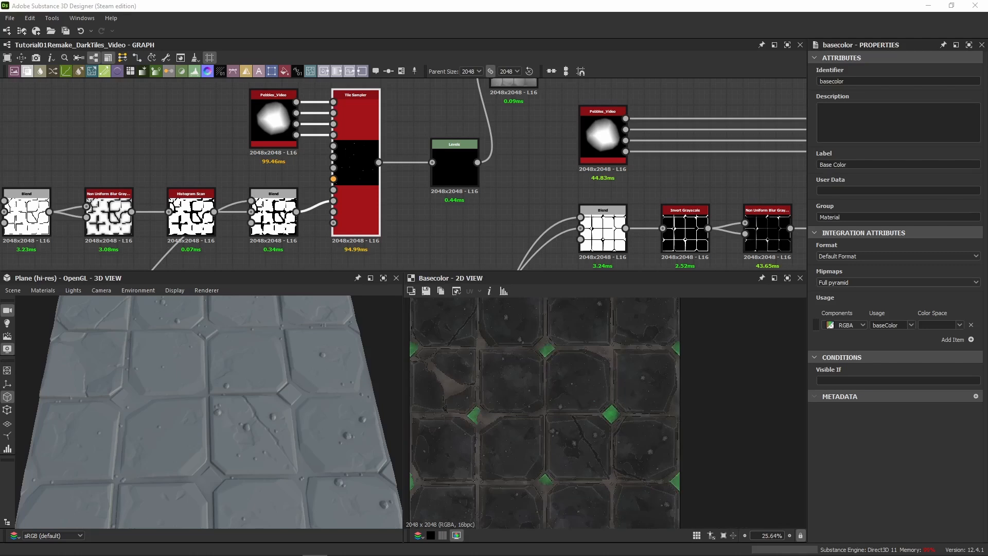
pyautogui.click(537, 242)
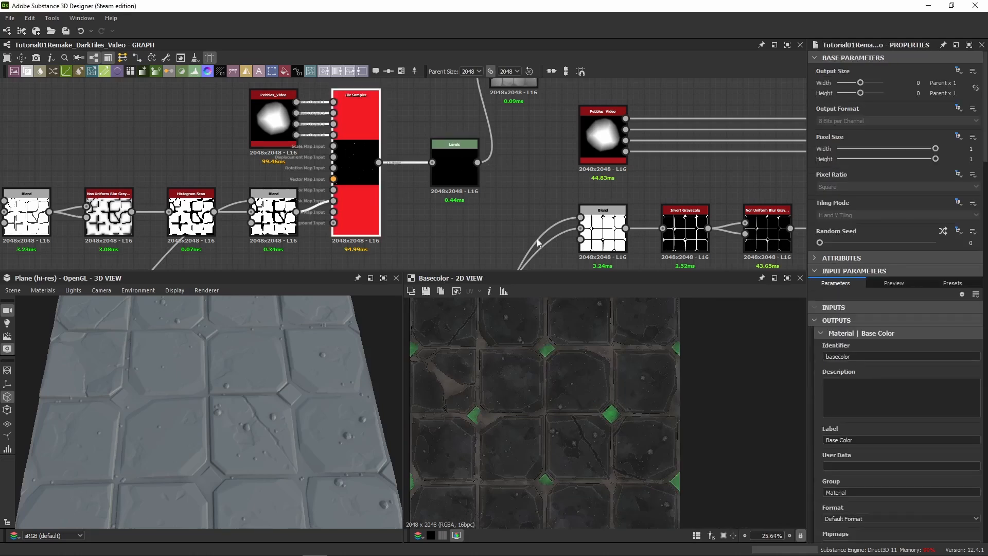
pyautogui.doubleClick(356, 163)
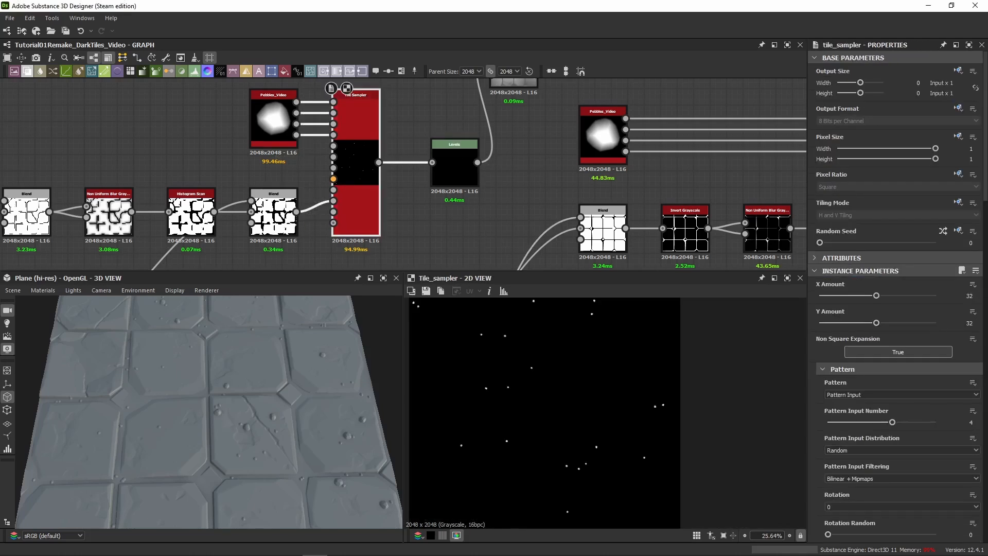